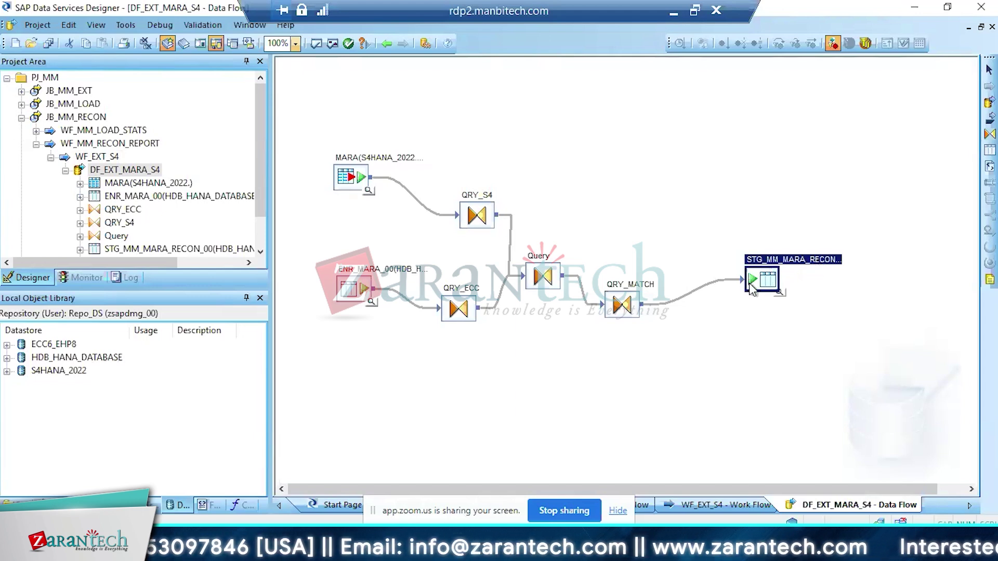
Open the STG_MM_MARA_RECON target table from the DF_EXT_MARA_S4 data flow to examine it, and return to the data flow
right_click(776, 287)
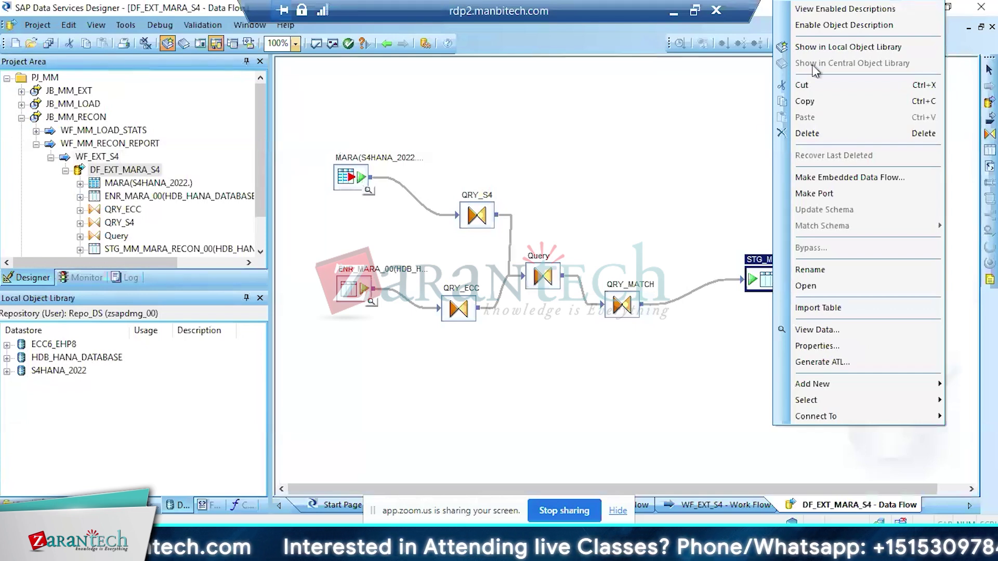
click(557, 165)
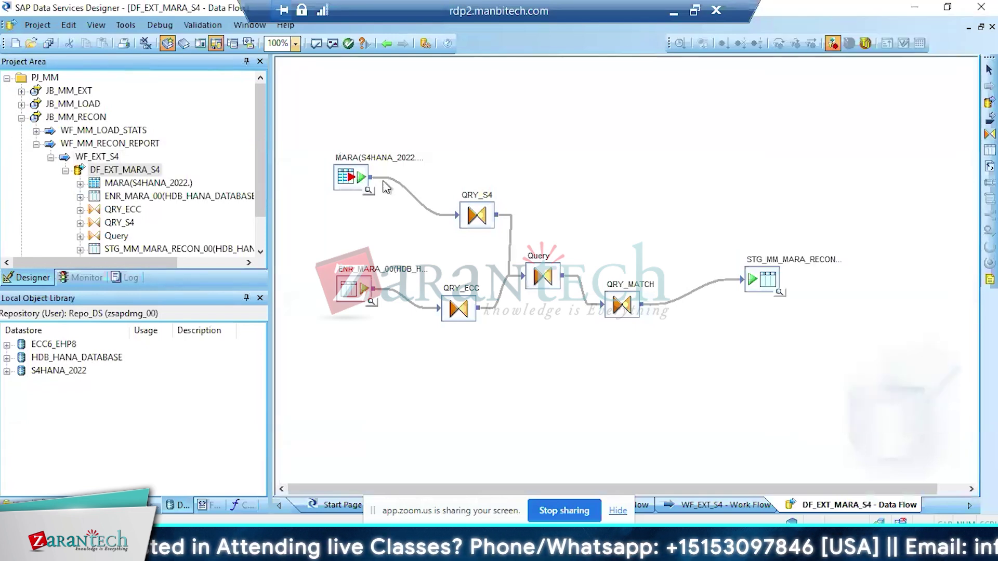
click(766, 284)
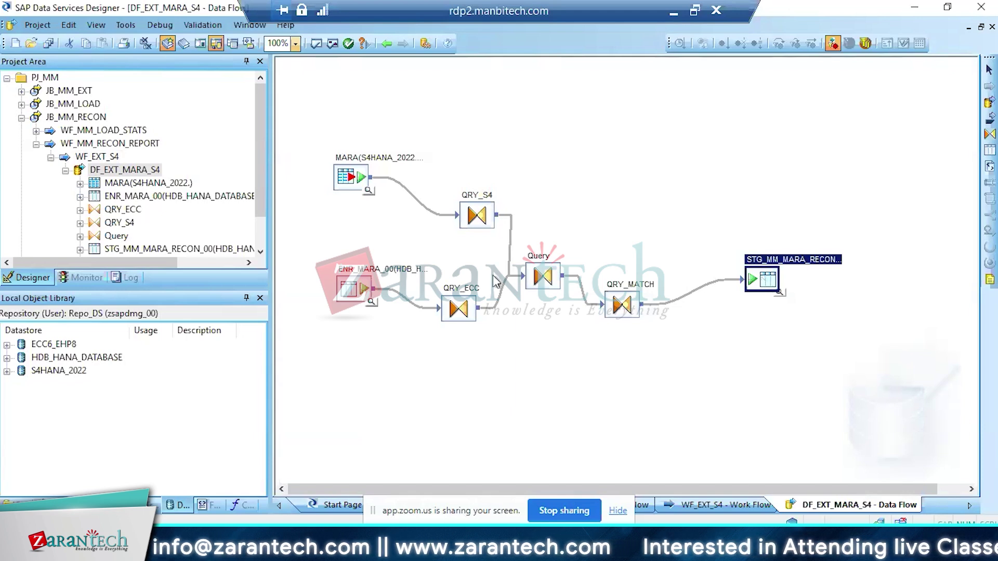
click(352, 183)
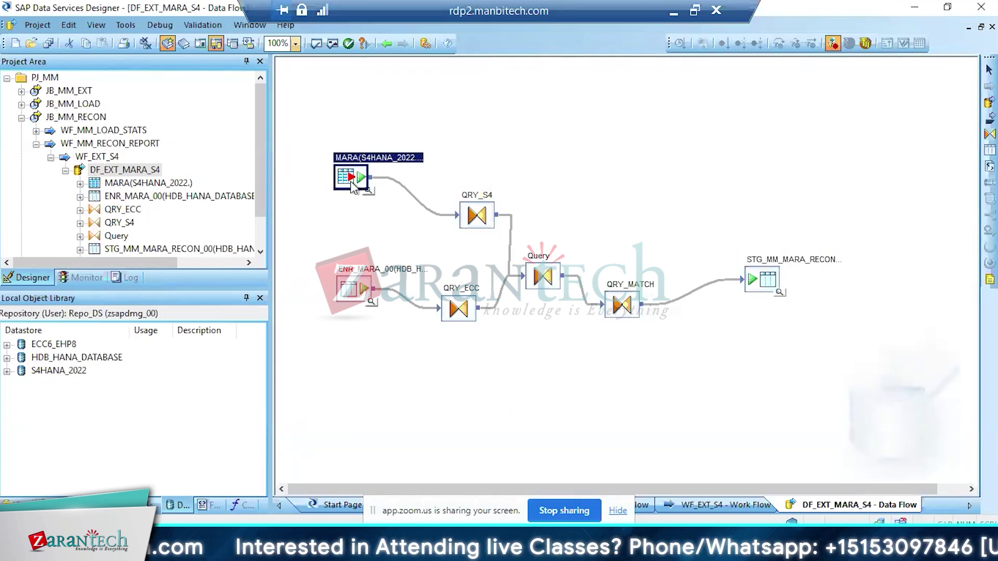
click(762, 288)
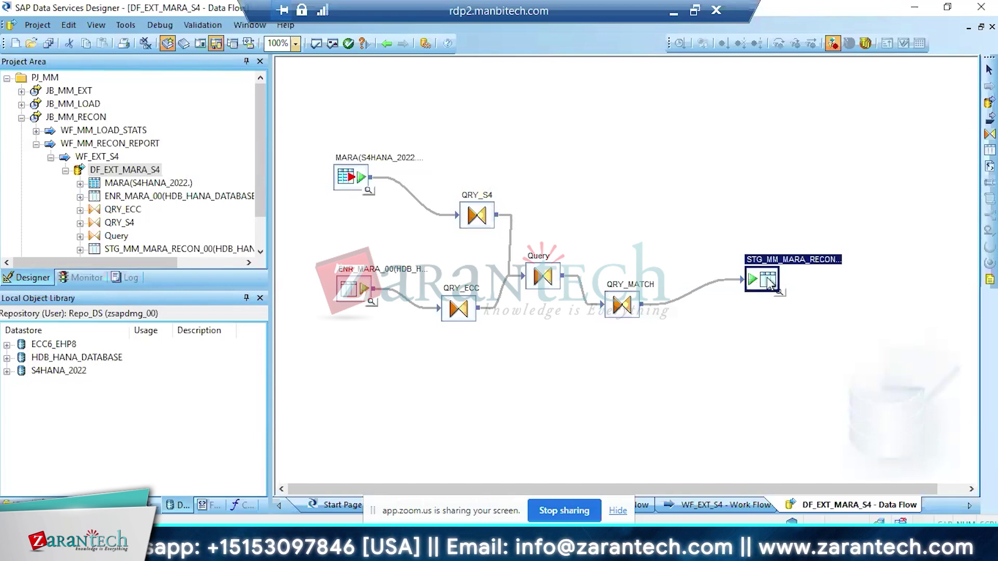
double_click(770, 282)
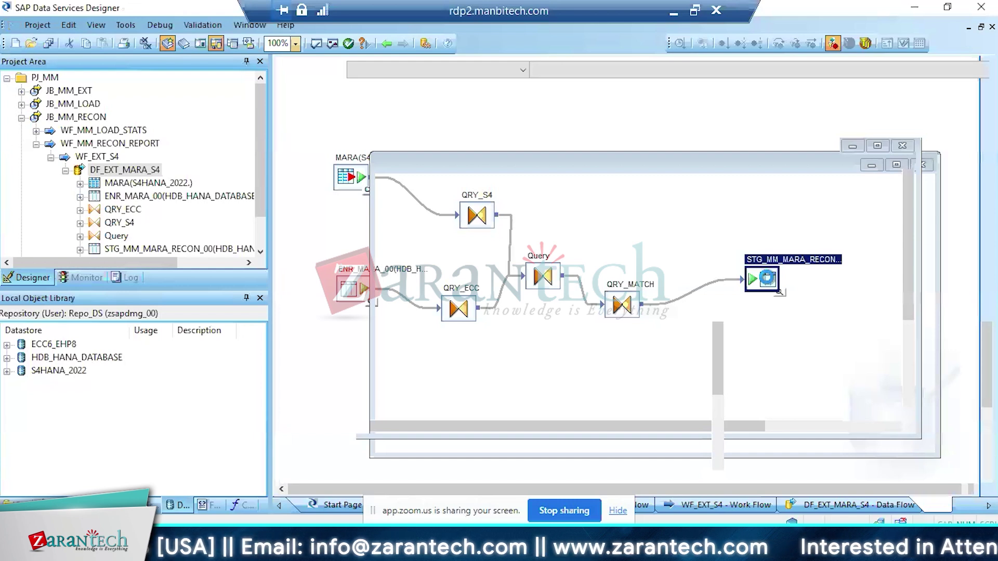
click(386, 44)
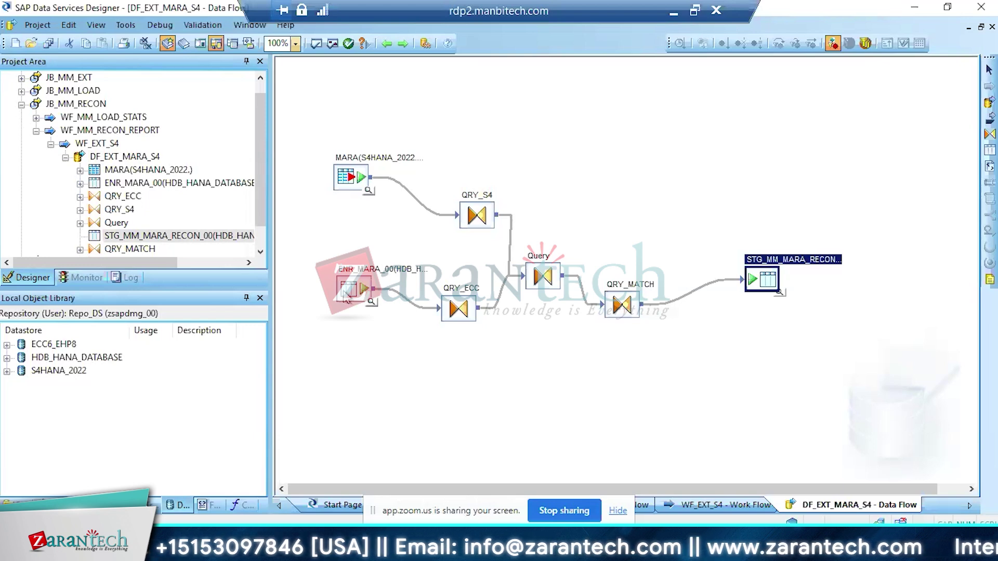
Open the ENR_MARA_00 source table to examine its output schema, and return to the data flow
click(350, 176)
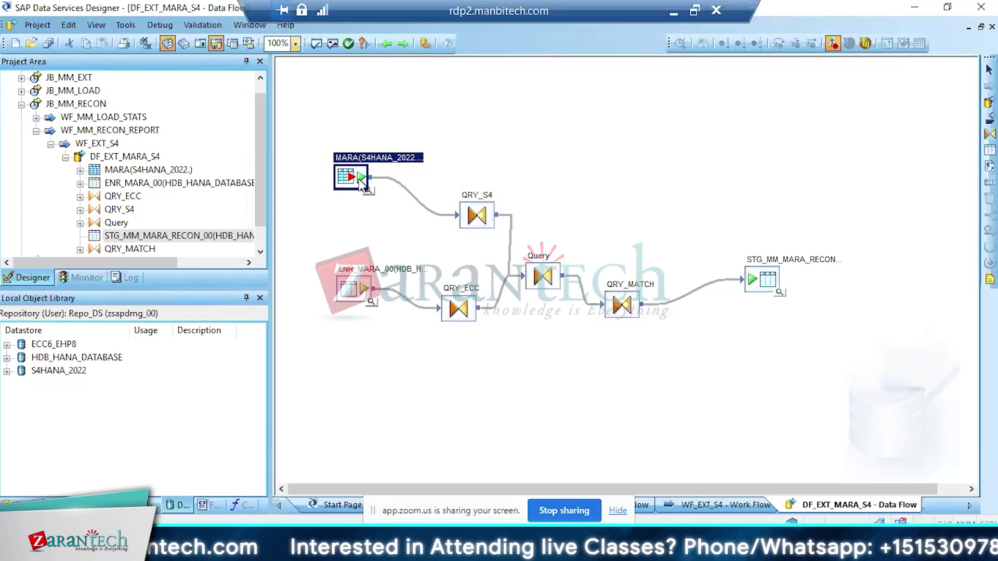
double_click(357, 291)
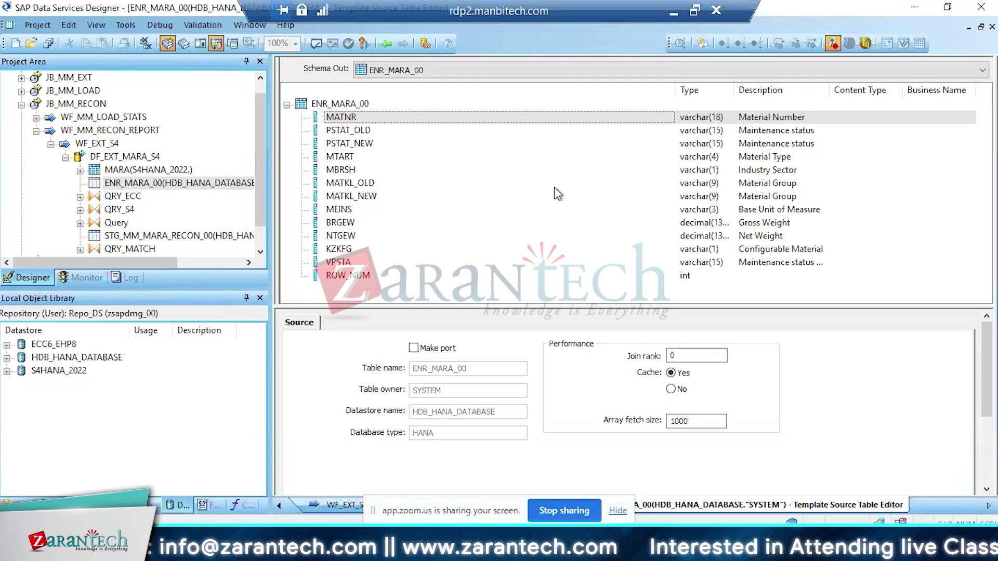
click(385, 44)
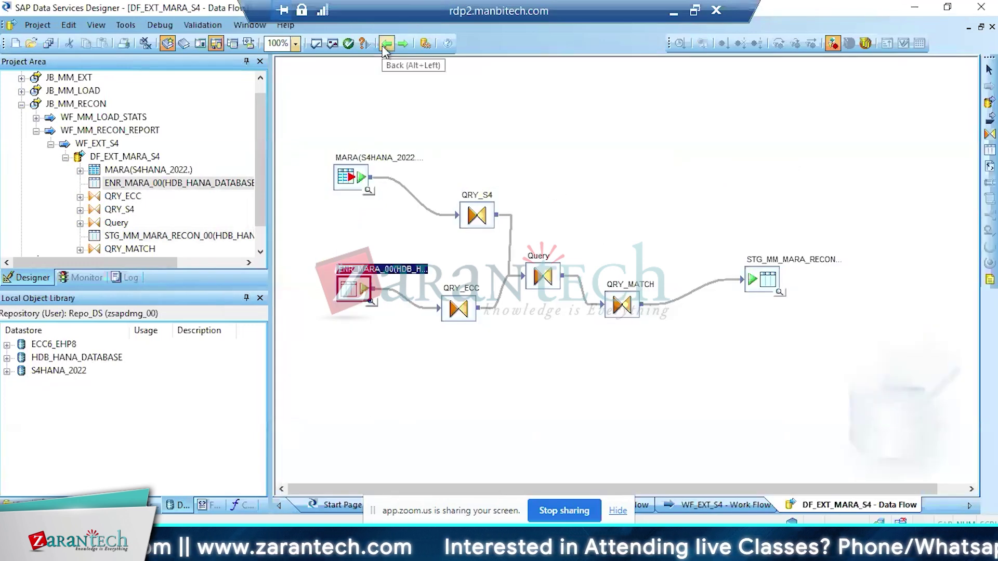
Locate the STG_MM_MARA_RECON target table of the data flow in the local object library
right_click(767, 281)
click(585, 282)
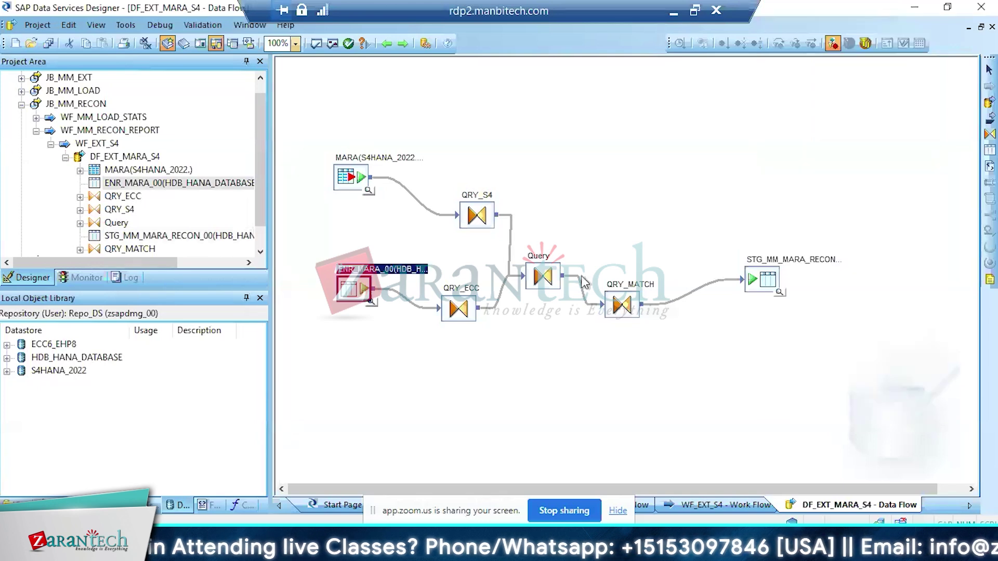
click(759, 281)
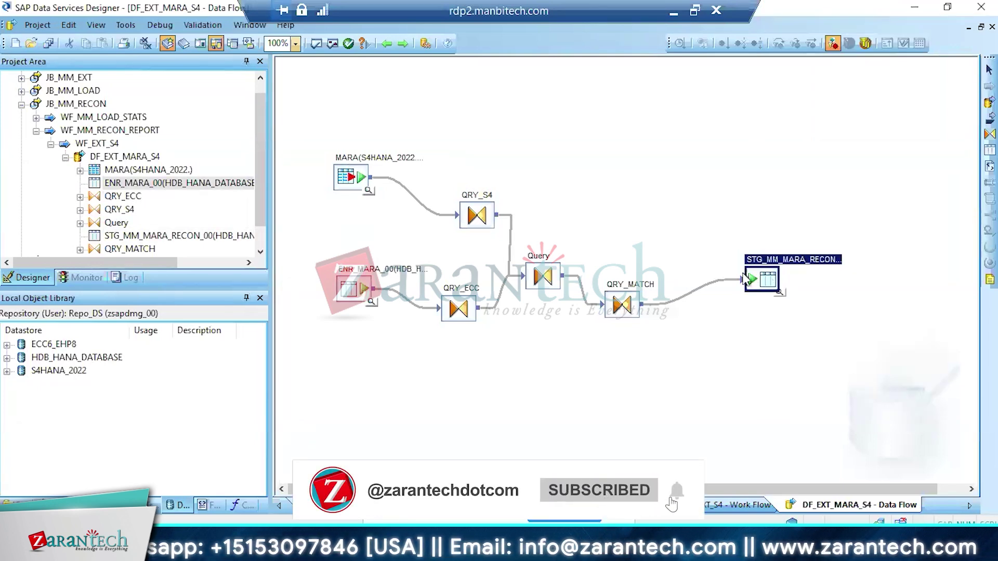
right_click(757, 280)
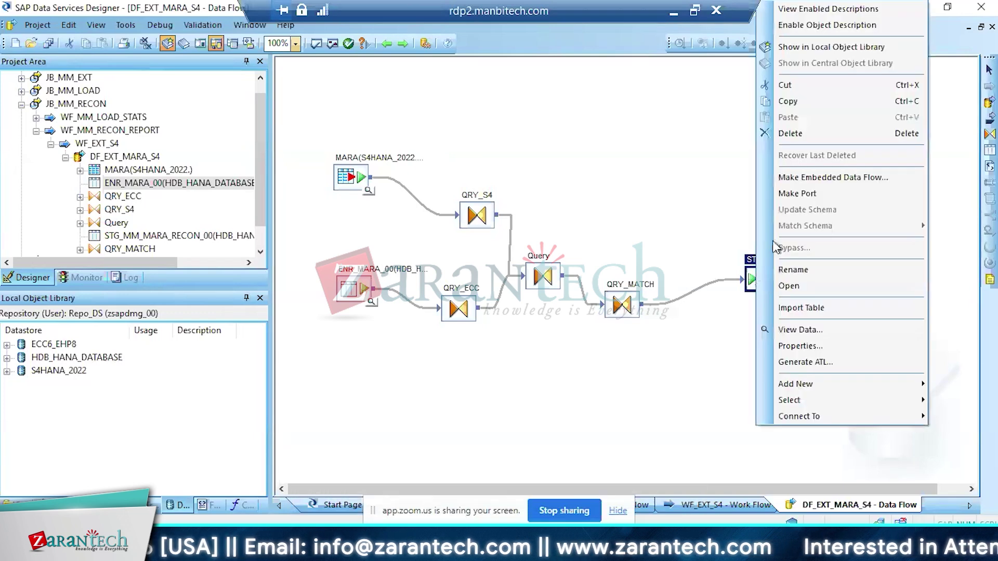
click(801, 48)
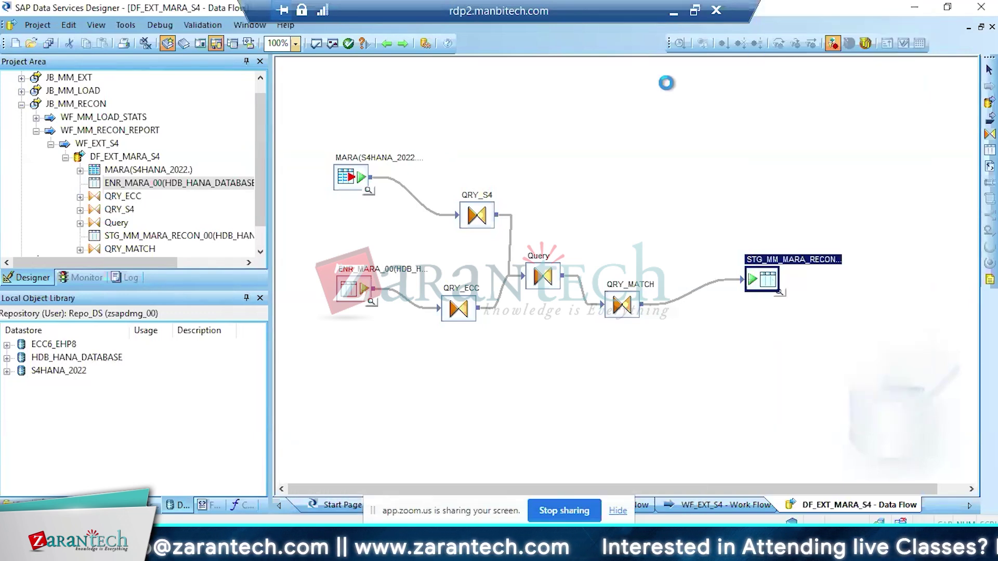
Add a data flow named DF_EXT_MAKT_S4 to the WF_EXT_S4 work flow and connect DF_EXT_MARA_S4 to it
click(98, 143)
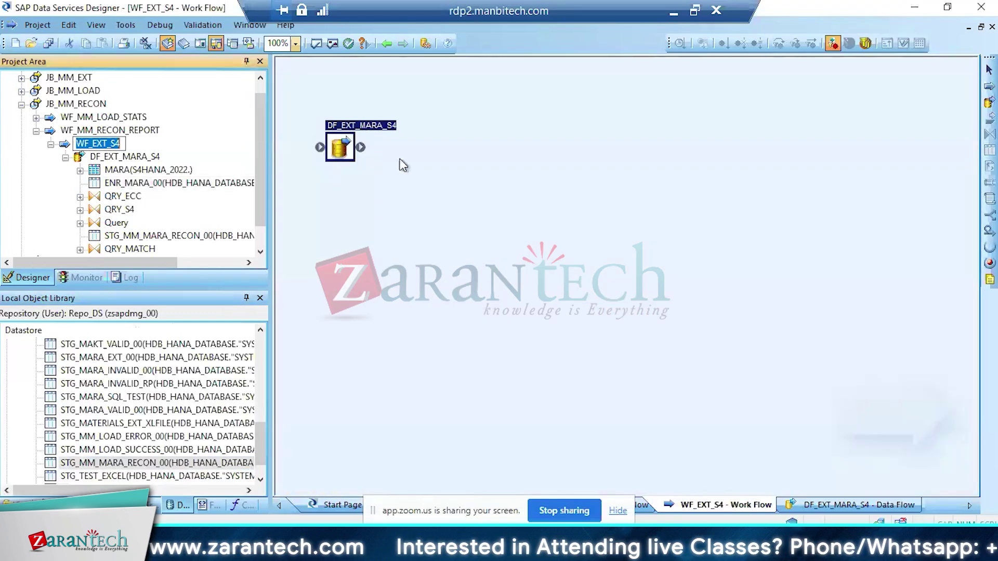
click(989, 102)
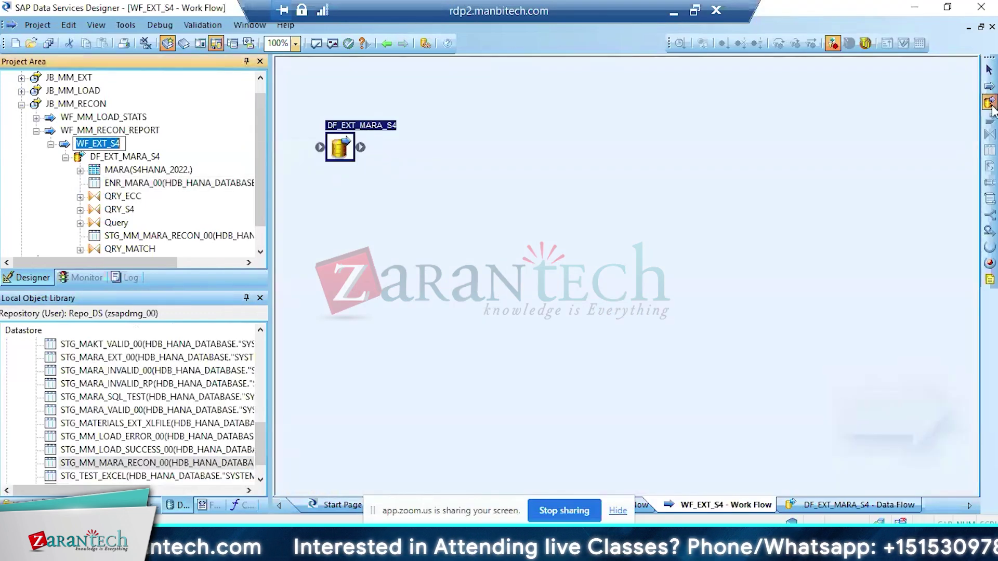
click(391, 175)
text(DF)
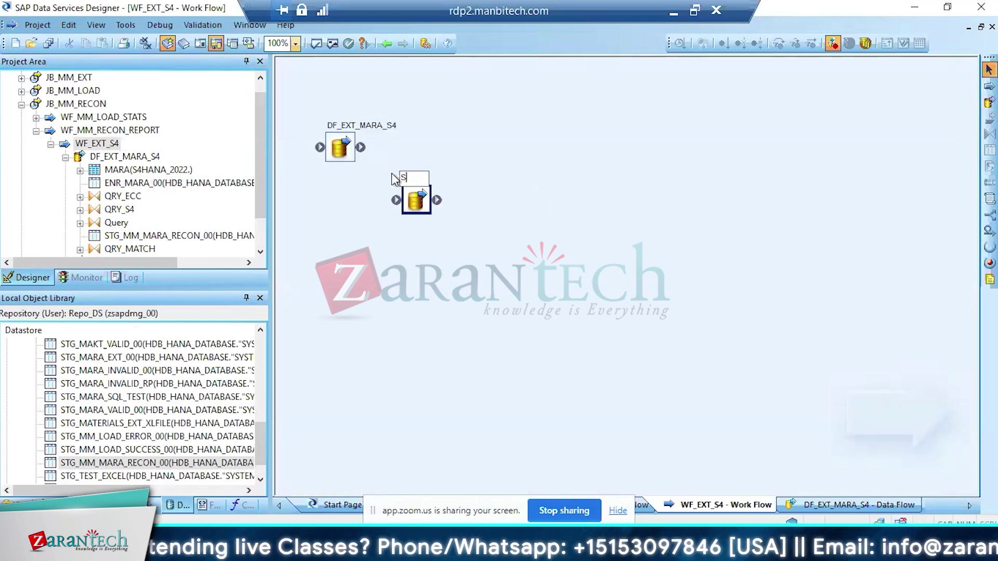
text(_EXT)
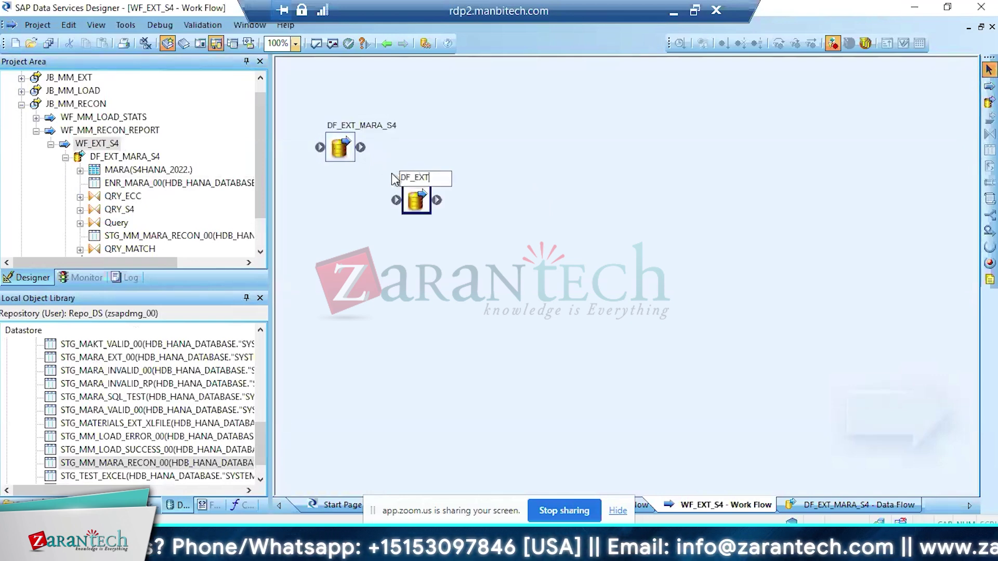
text(_MAKT)
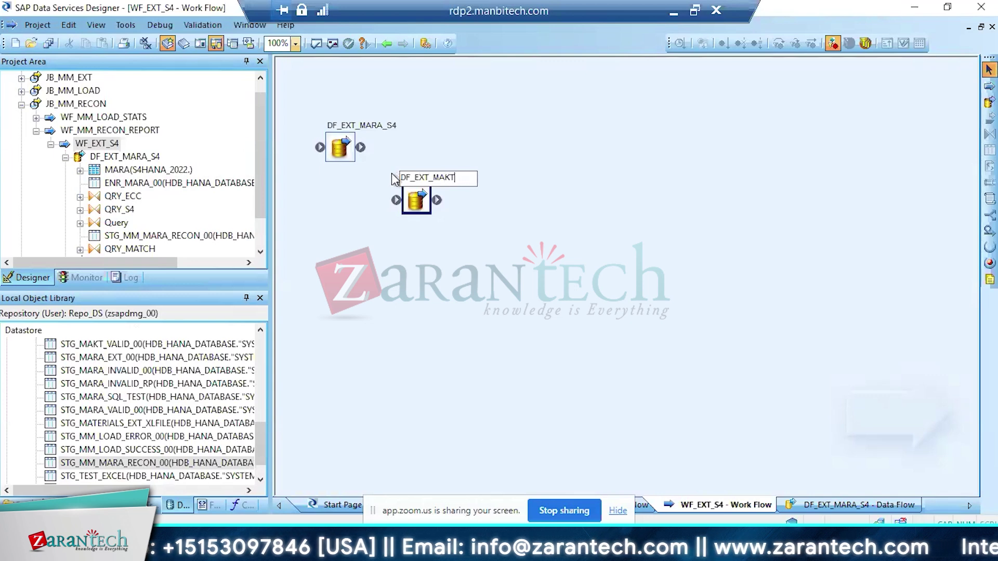
text(_S)
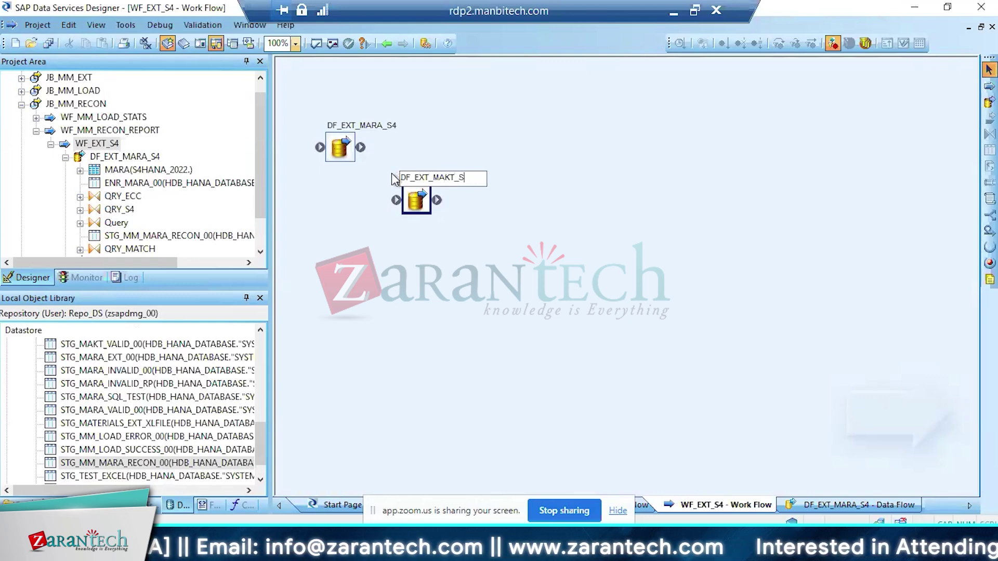
text(4)
key(Return)
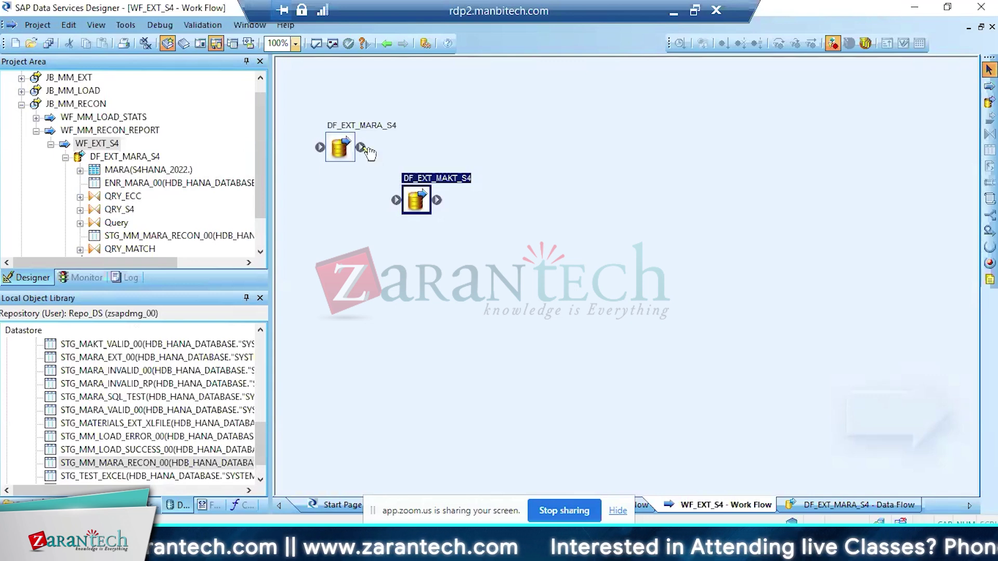
drag(360, 147, 398, 201)
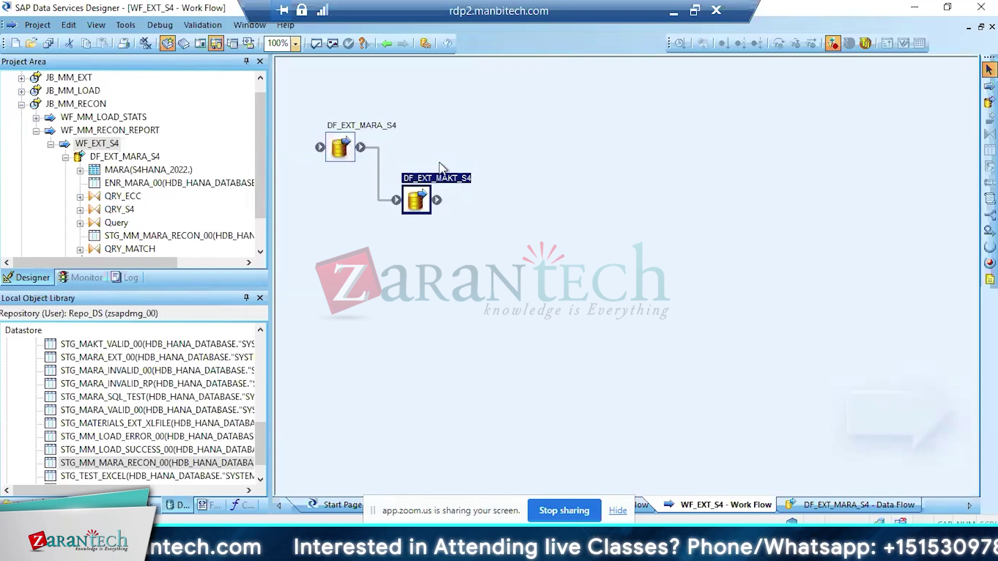
Open the DF_EXT_MAKT_S4 data flow and place the STG_MM_MARA_RECON_00 table in it as a source
double_click(417, 203)
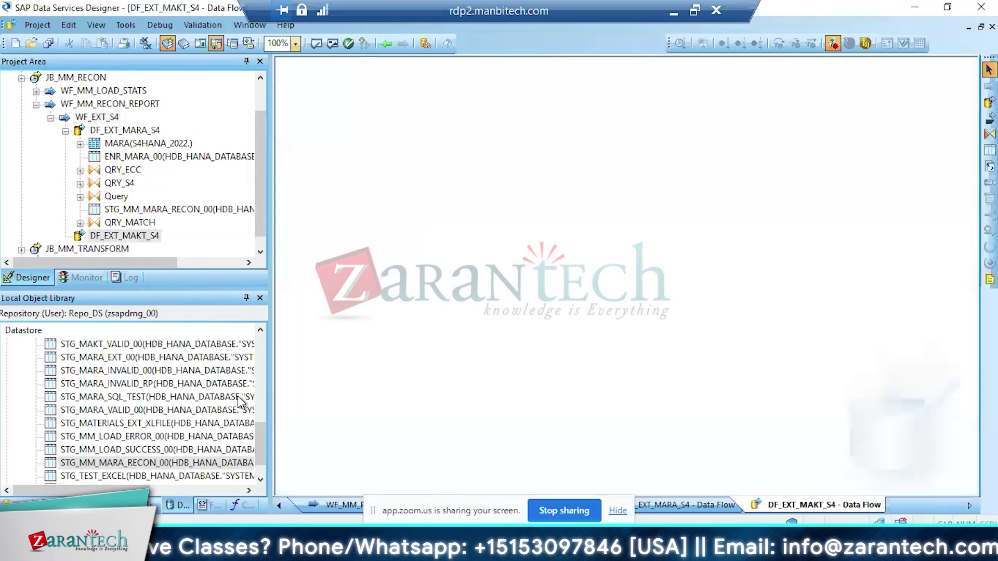
click(78, 463)
drag(144, 411, 312, 153)
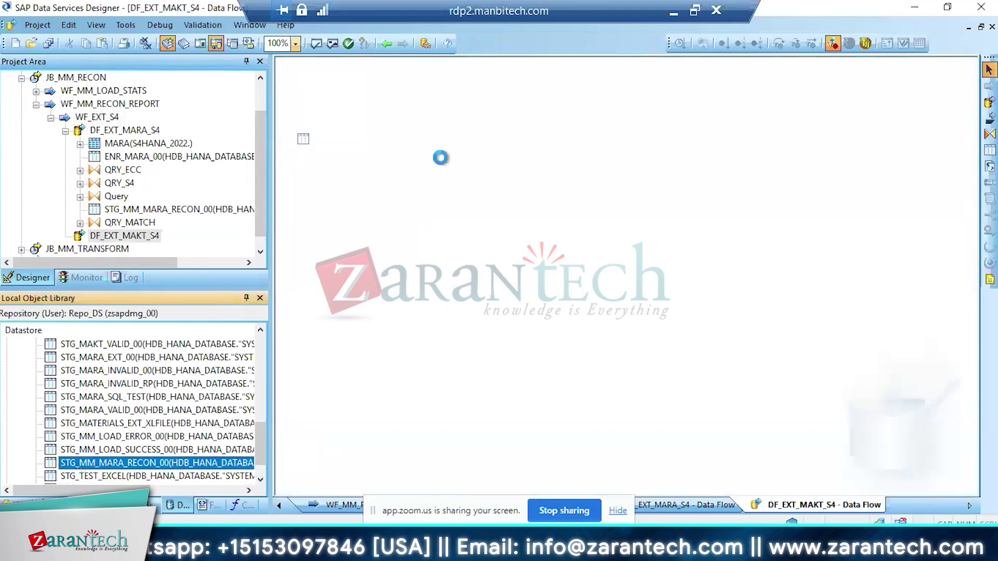
Add a query named QRY_MARA, connect the STG_MM_MARA_RECON_00 source to it, and try to open the query for editing
click(990, 134)
click(390, 182)
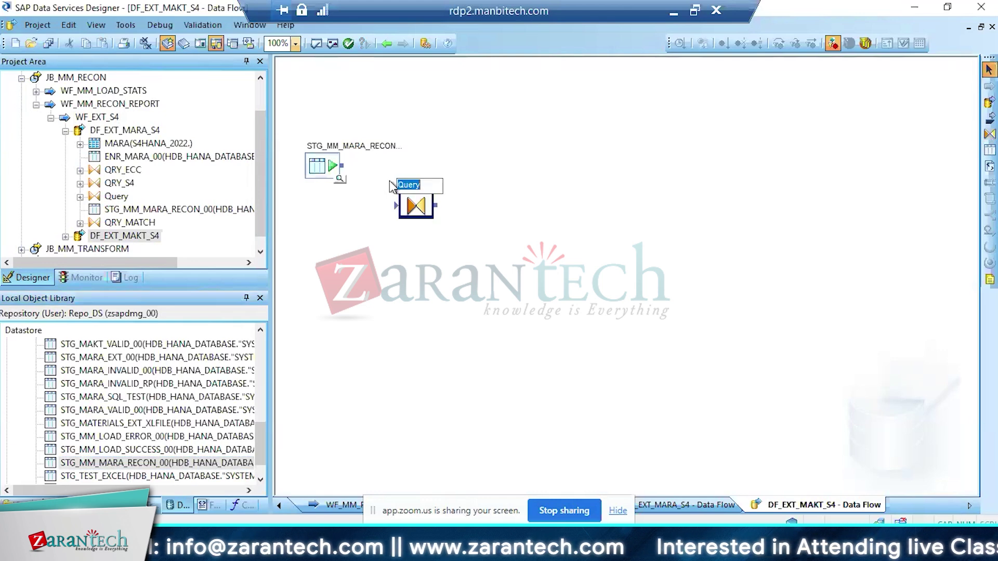
text(QRY_MARA)
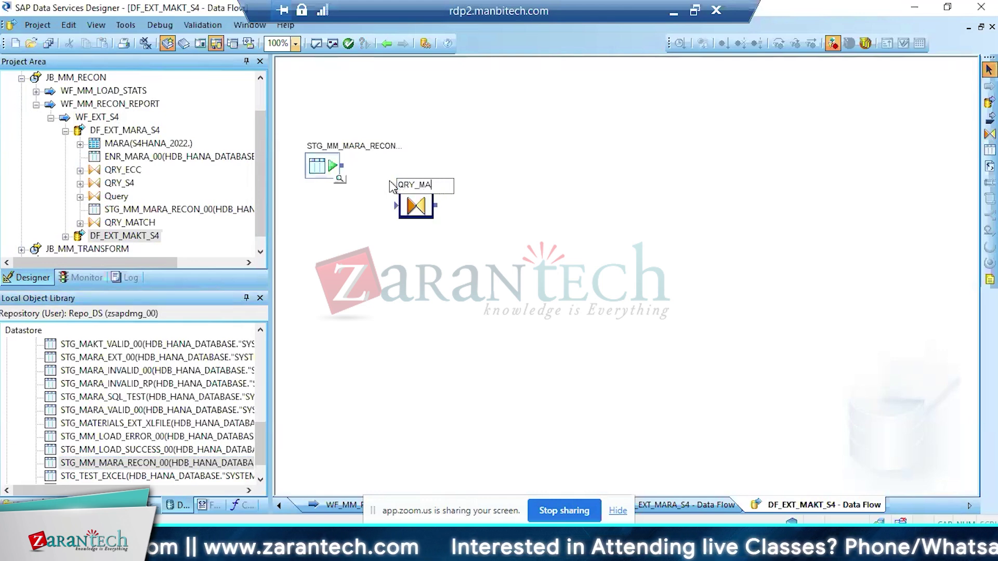
key(Return)
drag(350, 173, 408, 208)
double_click(409, 208)
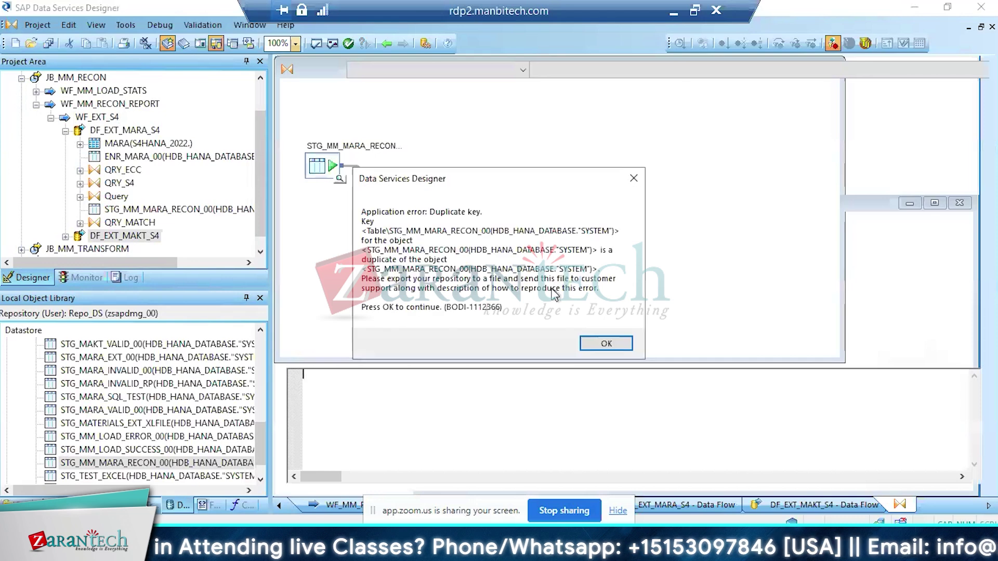
click(602, 342)
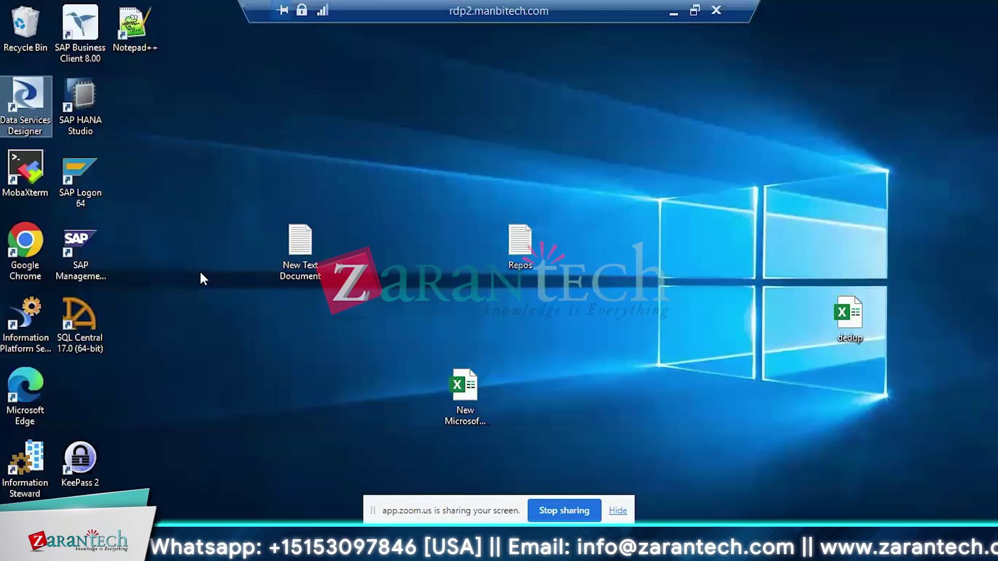
Relaunch Data Services Designer and log on to the RDP2:6400 system with the user name and password
double_click(36, 105)
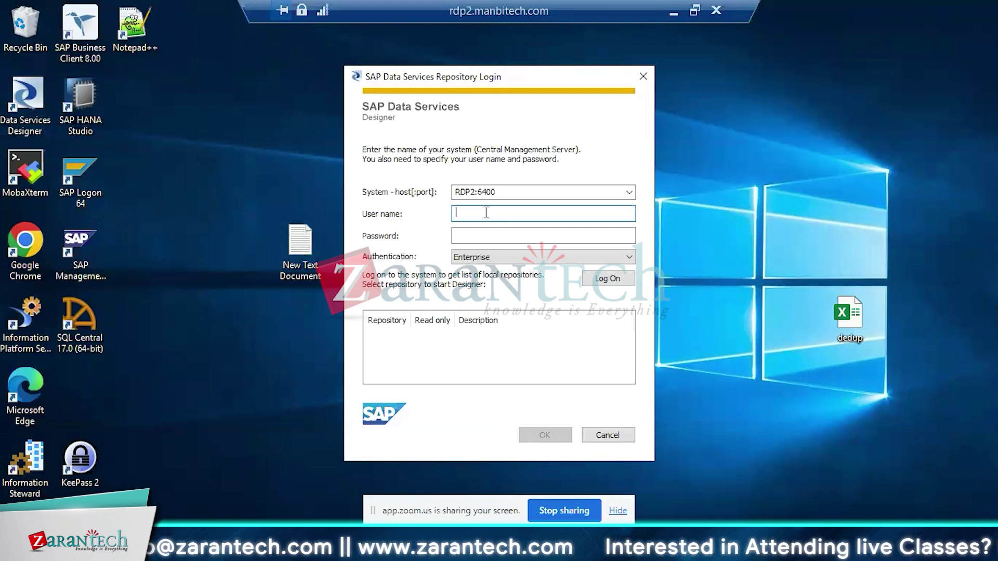
text(ZSAPDMG)
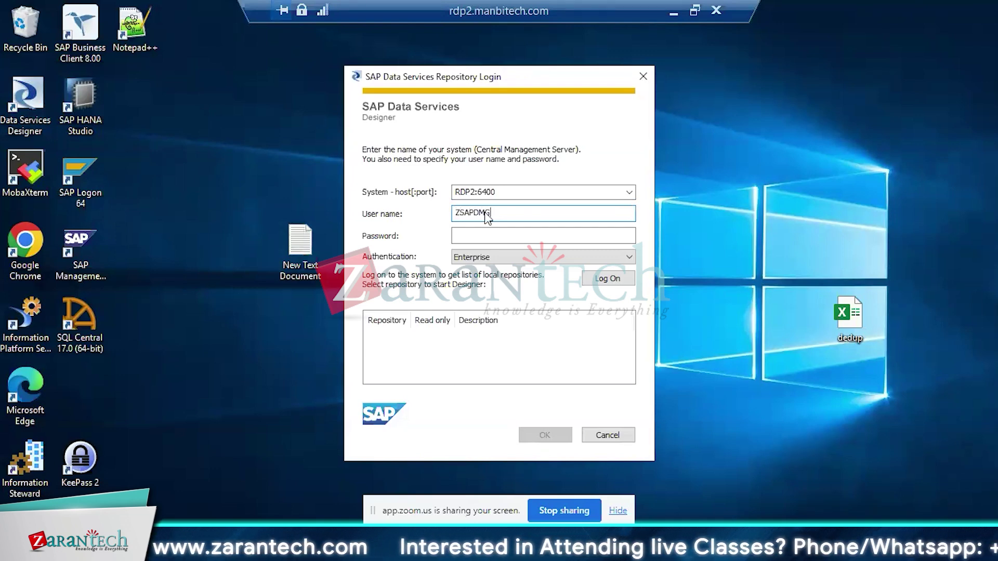
text(_00)
key(Tab)
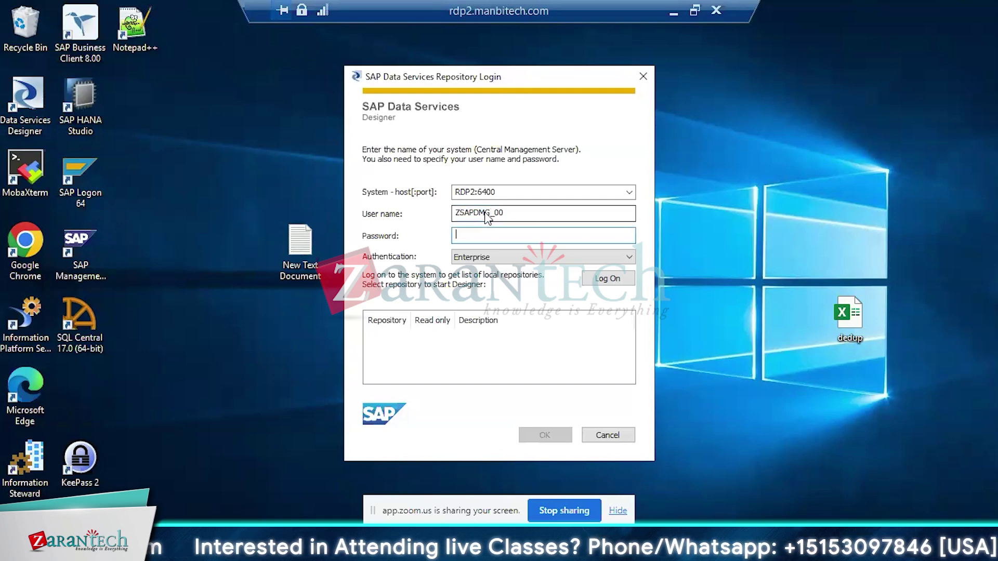
text(••••••••••••••)
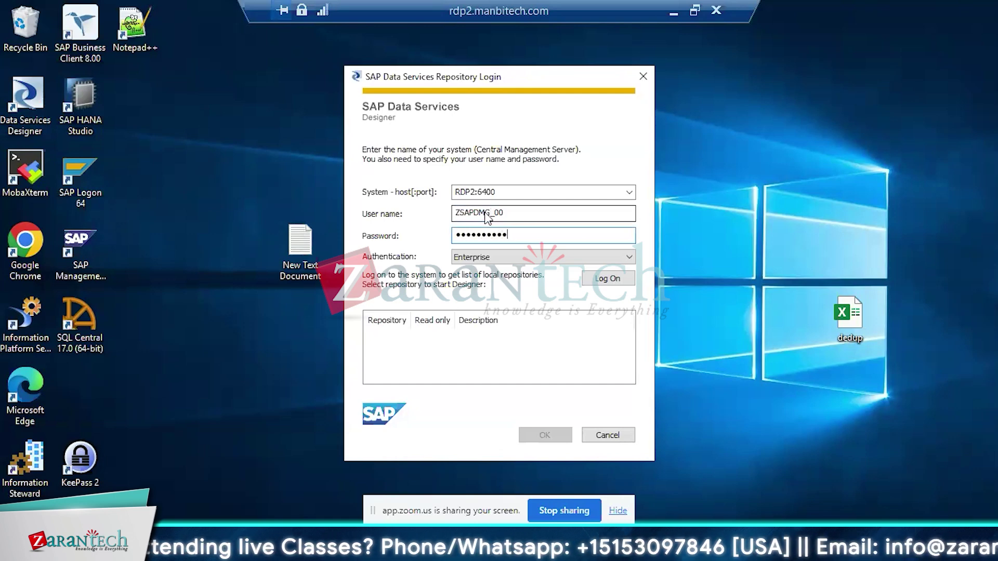
key(Return)
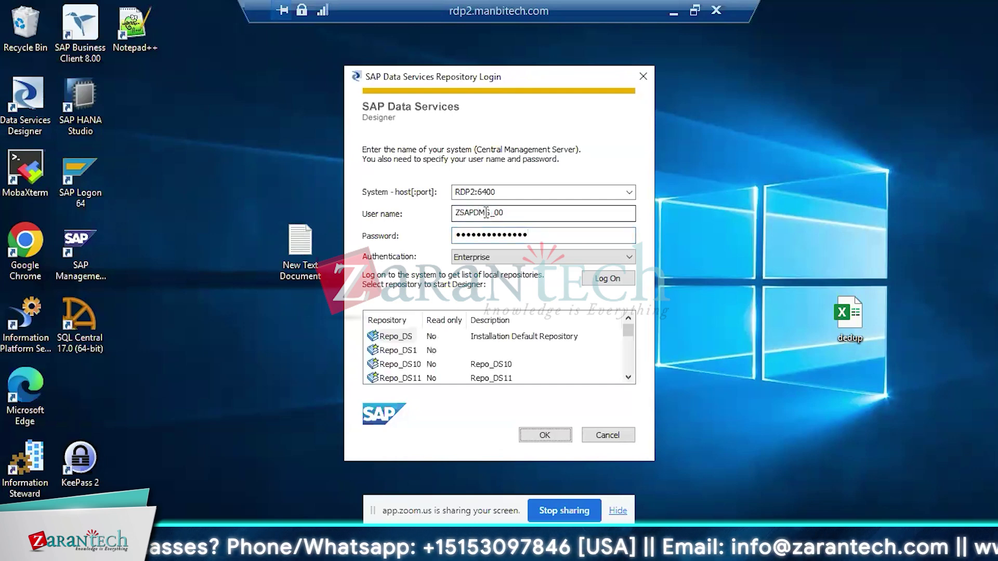
Choose the Repo_DS repository and submit its repository password to start the Designer
double_click(407, 334)
text(••••••••••••••)
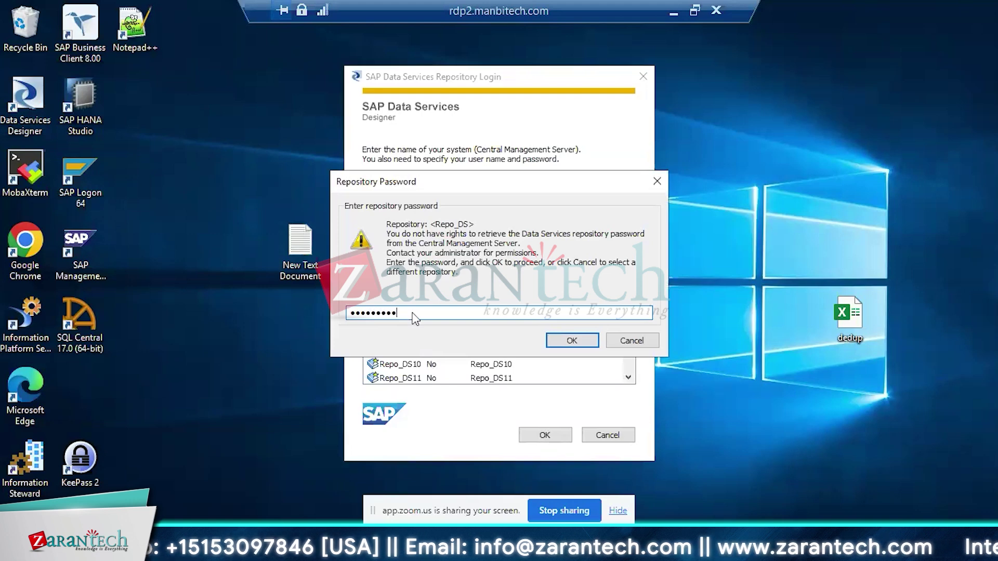
key(Return)
click(609, 330)
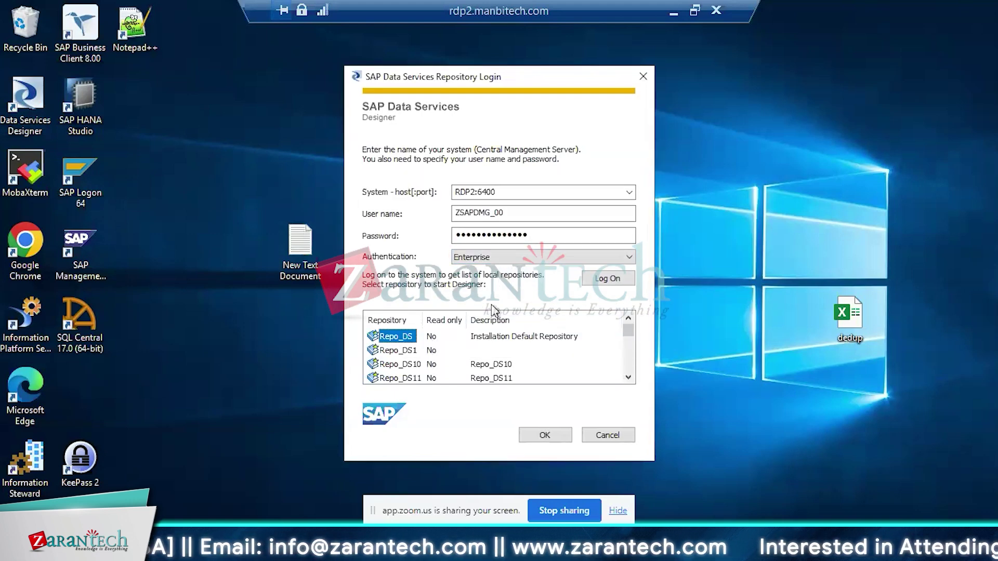
Open the Repo_DS repository from the repository list by supplying its repository password
double_click(410, 337)
text(••••••••••••••)
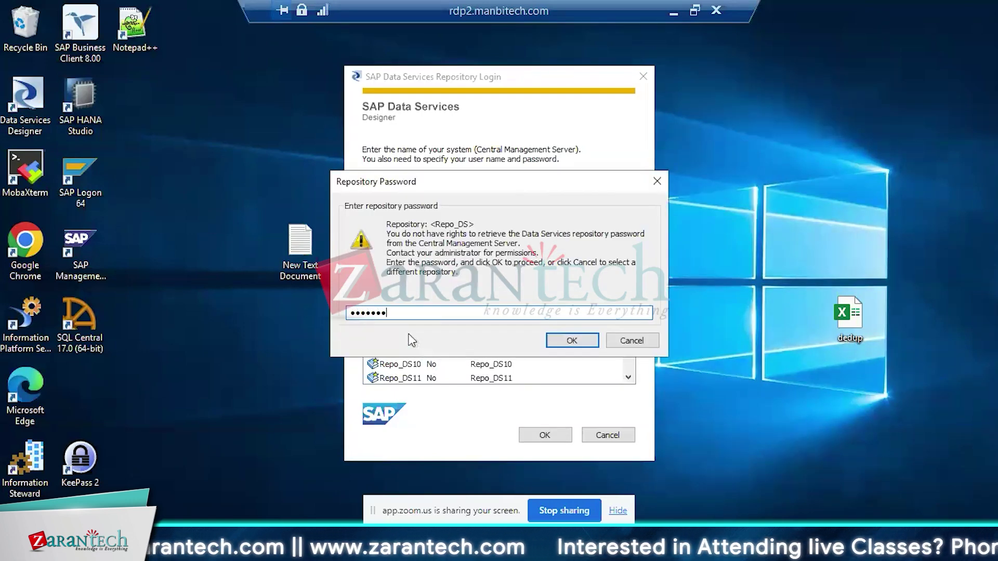
key(Return)
Enter the repository password for Repo_DS_Central and submit it to finish starting the Designer
click(481, 335)
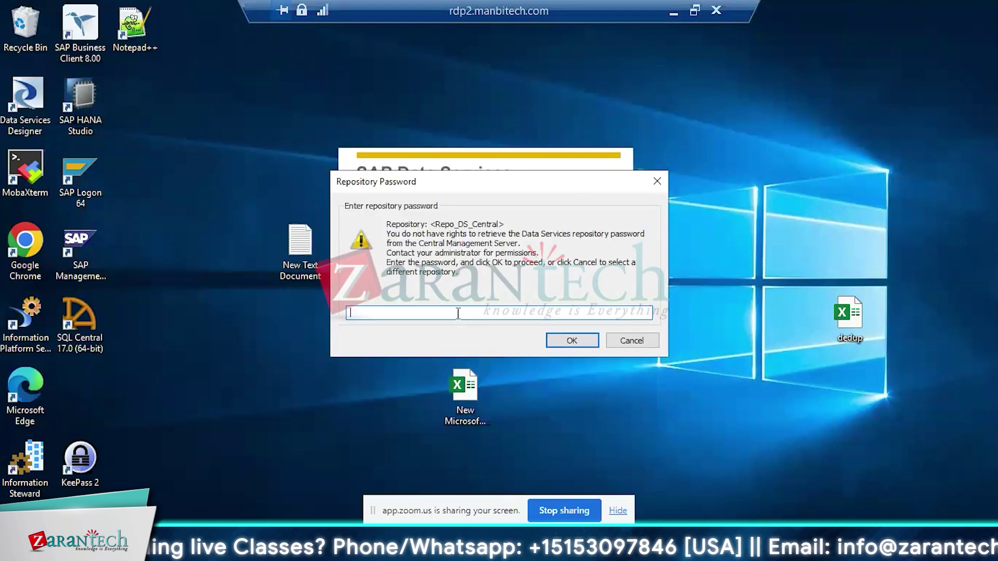
text(•)
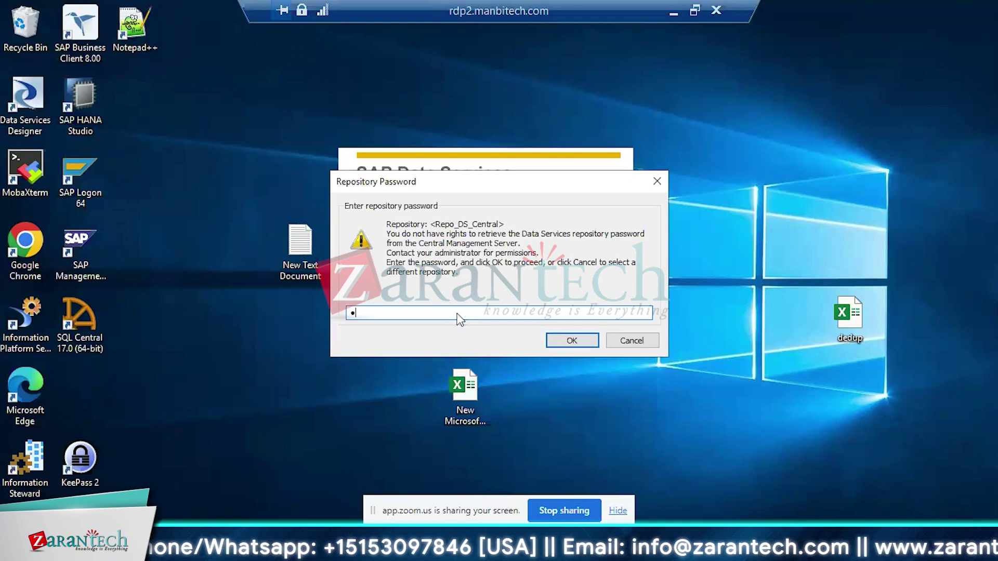
text(•••)
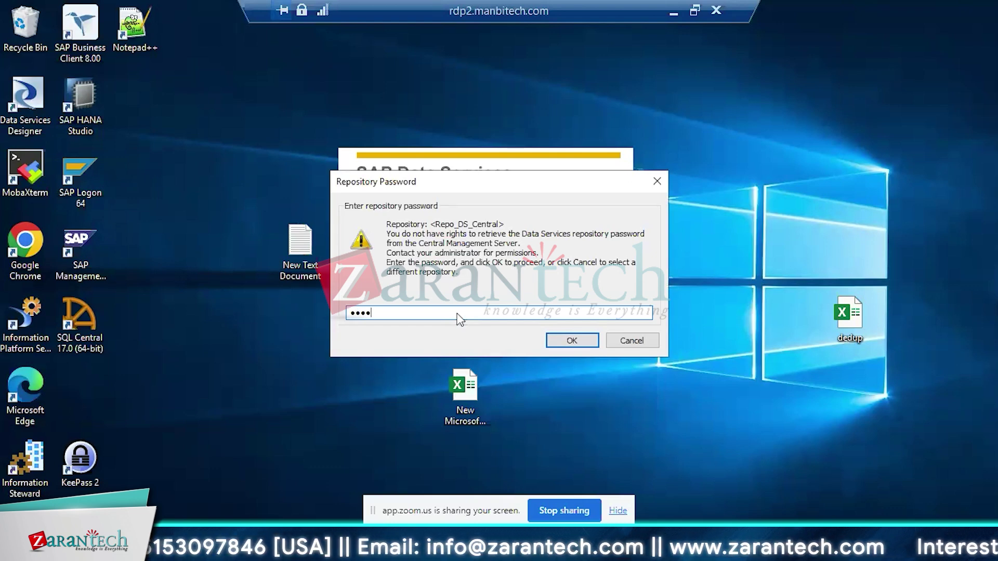
text(••••••)
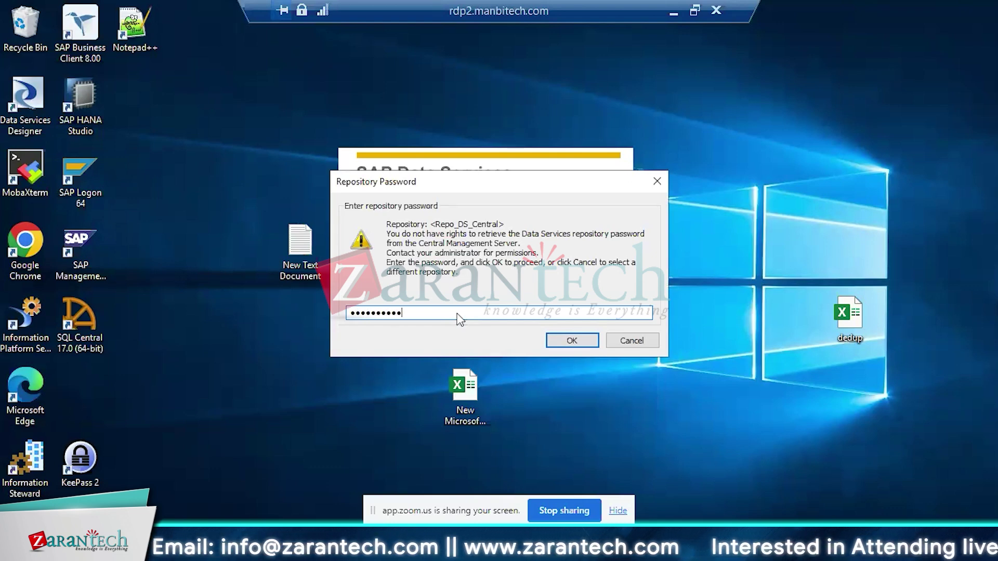
text(•)
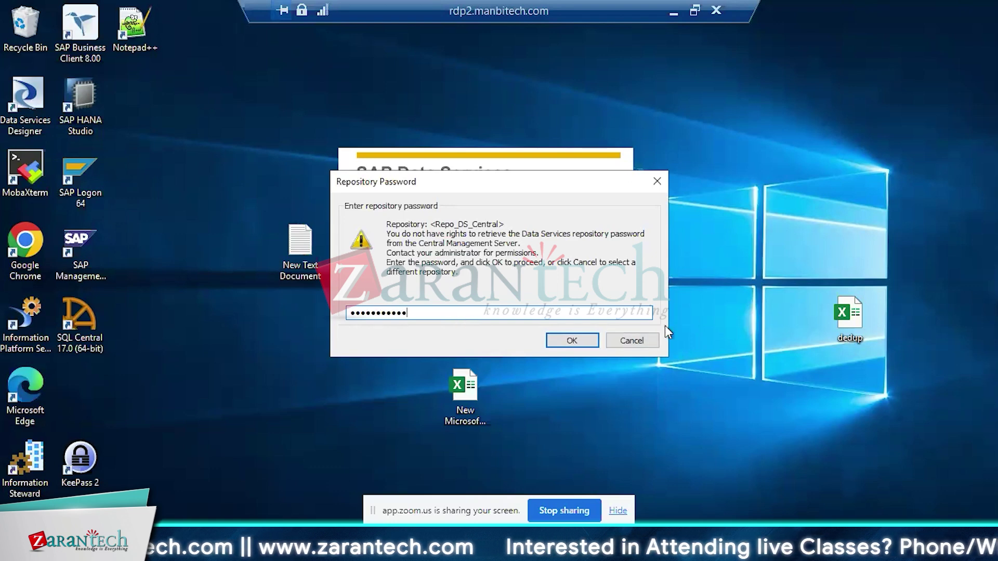
click(577, 345)
click(609, 336)
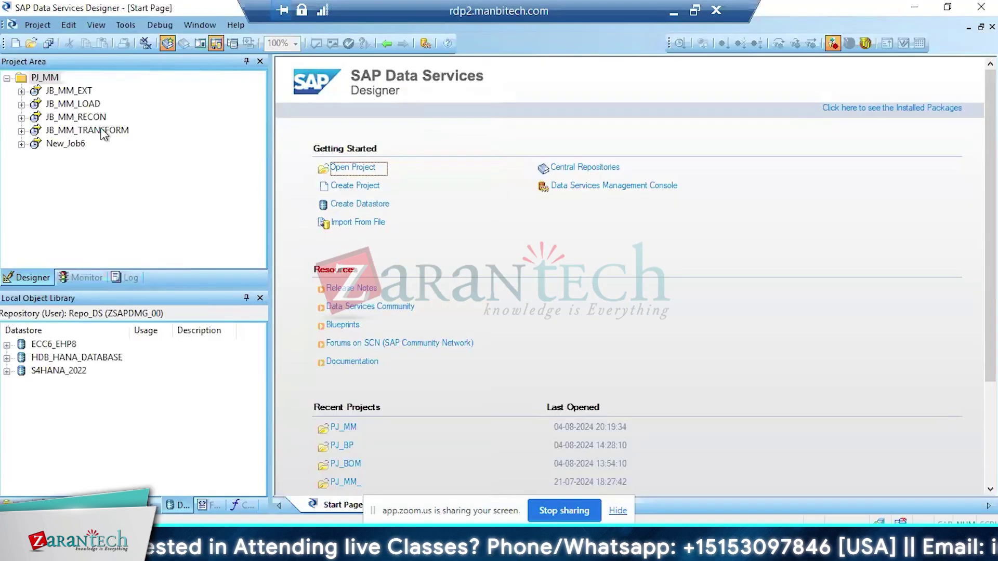
Open the WF_EXT_S4 work flow inside WF_MM_RECON_REPORT of the JB_MM_RECON job
click(93, 116)
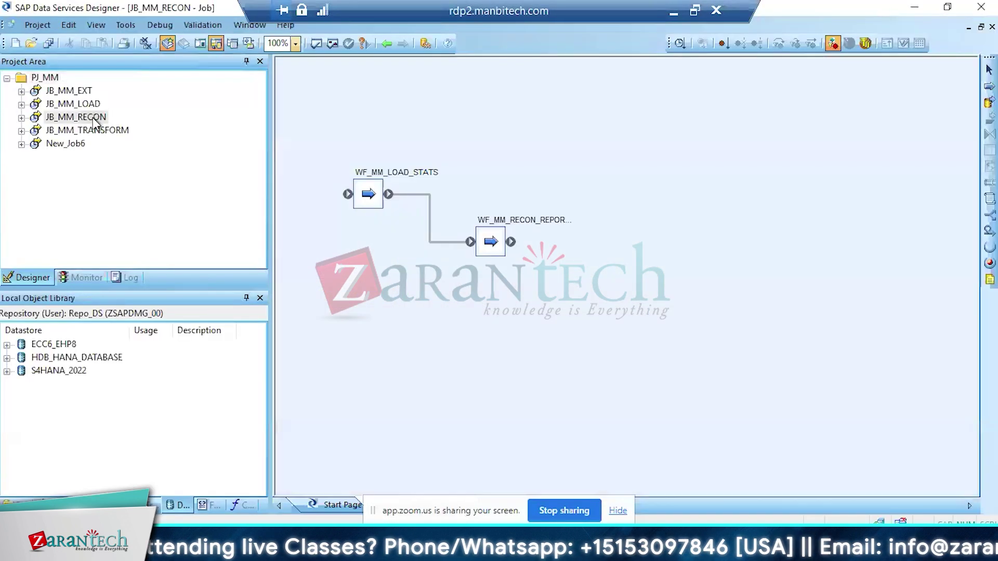
click(490, 241)
double_click(490, 242)
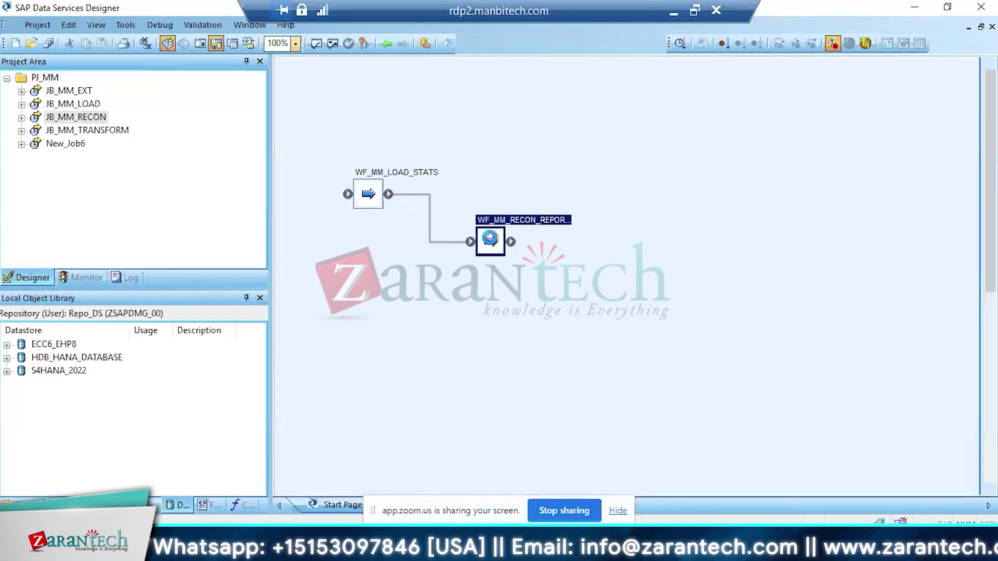
double_click(356, 206)
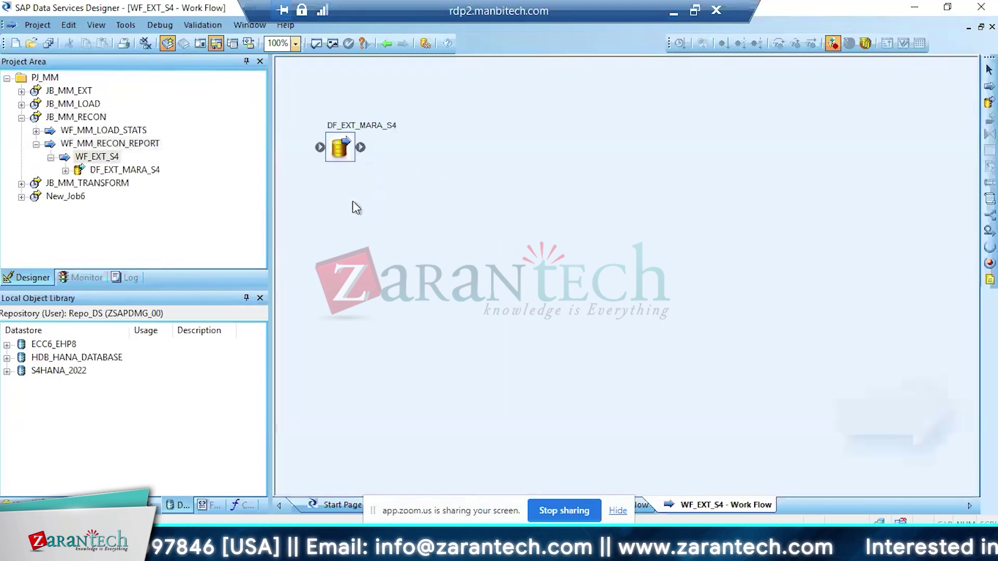
Add a data flow named DF_EXT_MAKT_S4 to the work flow and connect DF_EXT_MARA_S4 to it
click(989, 102)
click(406, 177)
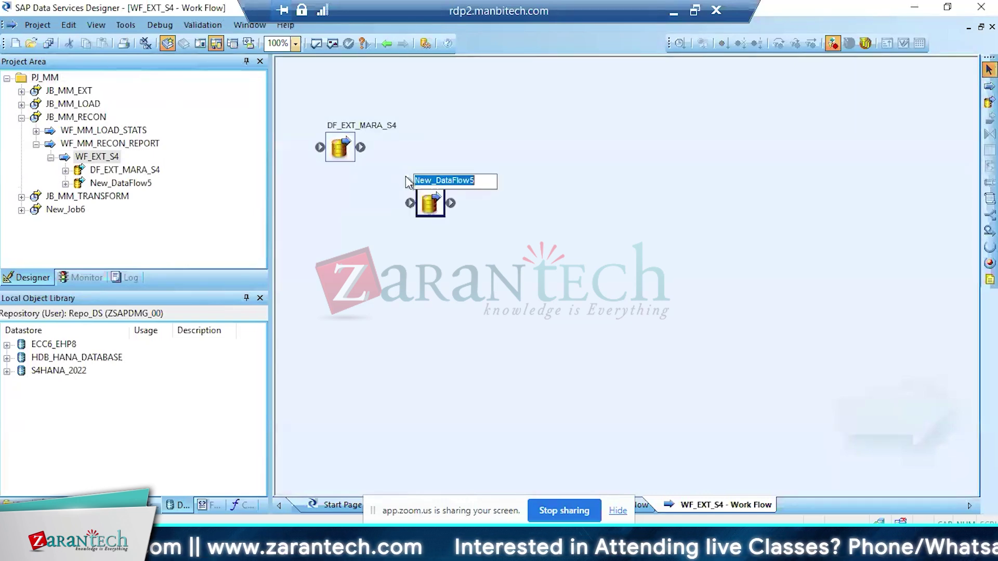
text(DF_EXT)
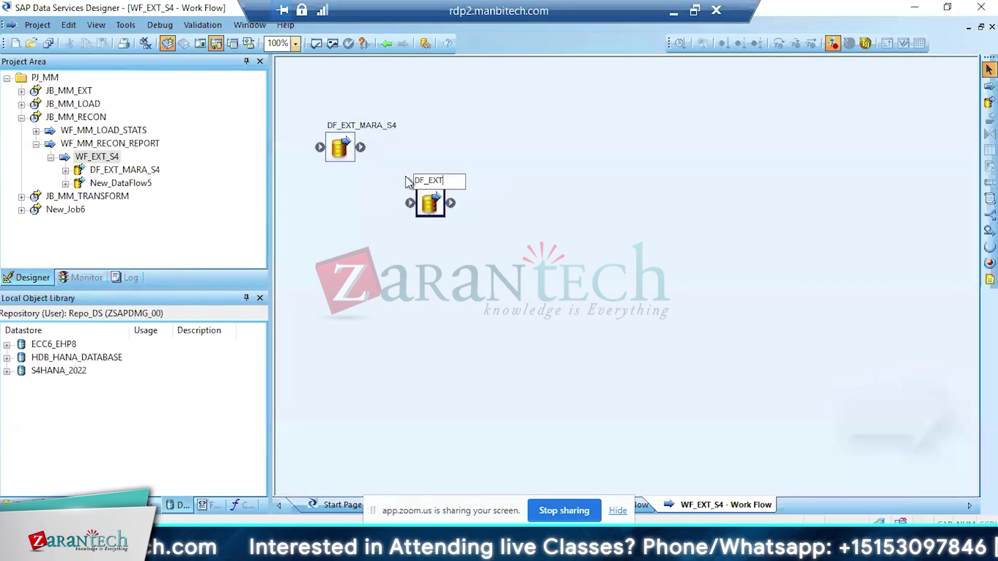
text(_MAKT)
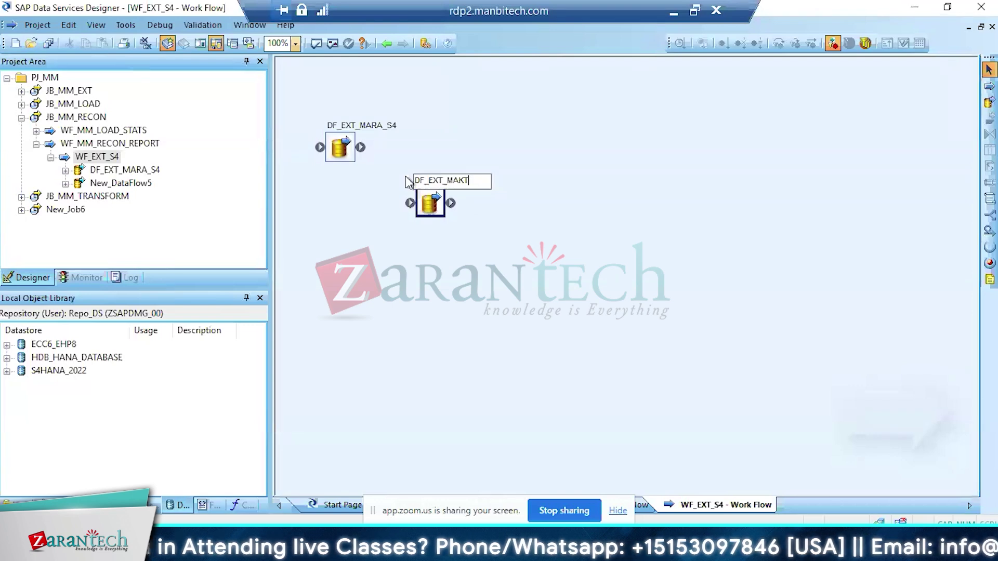
text(_S4)
key(Return)
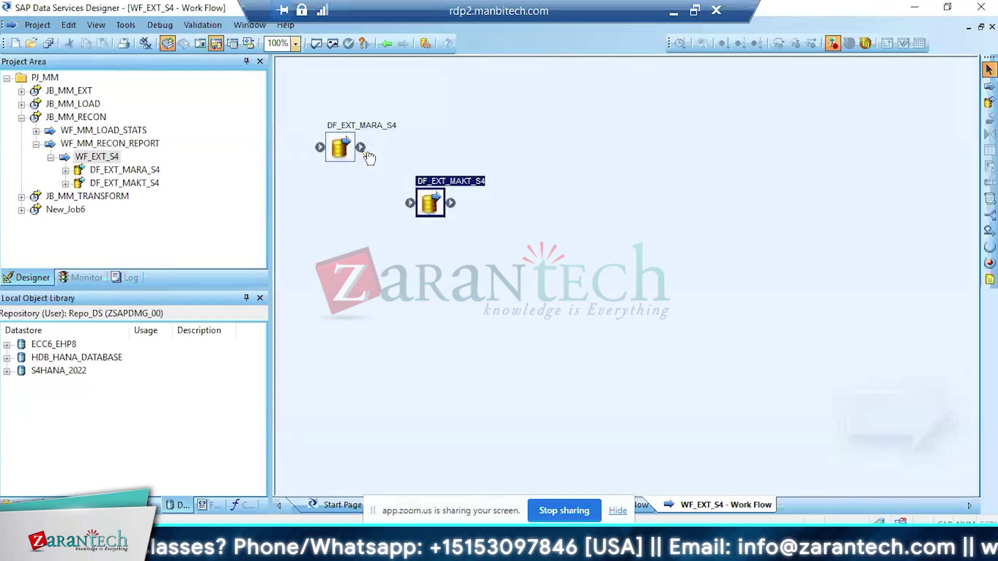
drag(360, 147, 411, 203)
Locate DF_EXT_MARA_S4's target table STG_MM_MARA_RECON_00 in the object library and place it in DF_EXT_MAKT_S4 as a source
click(340, 147)
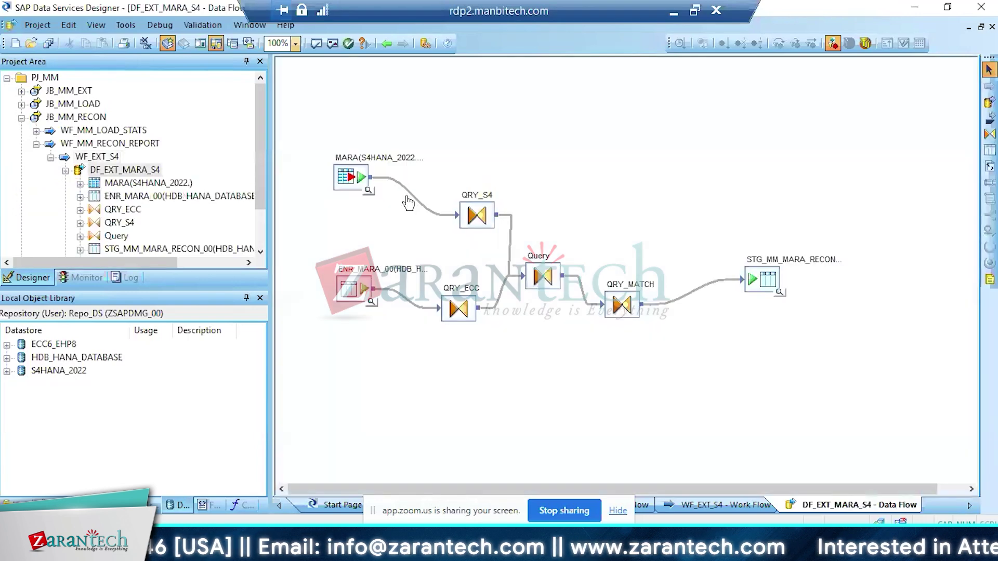
right_click(767, 292)
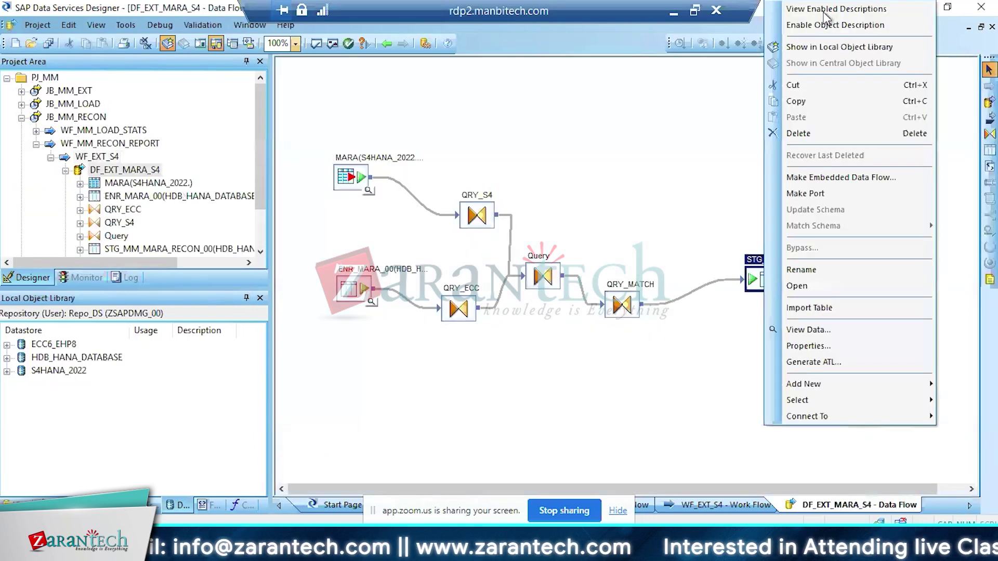
click(810, 47)
click(385, 45)
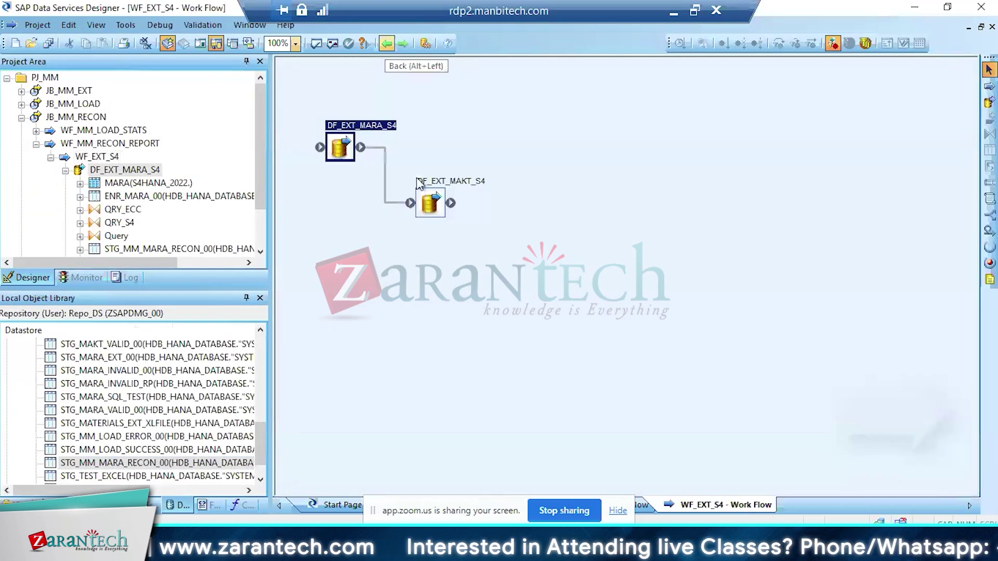
double_click(425, 205)
drag(119, 471, 312, 132)
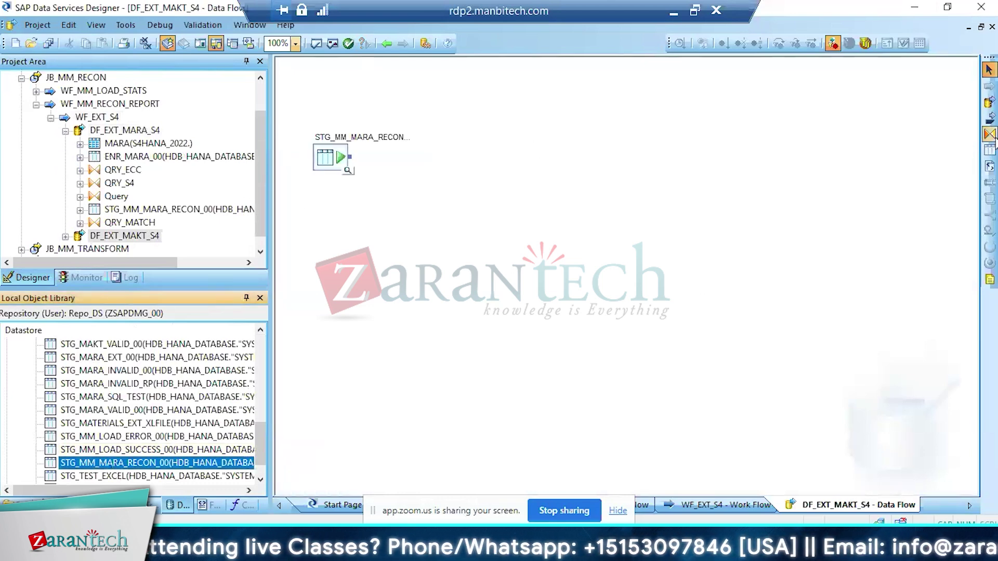
Add a query named QRY_MARA to the data flow and save all changed objects
click(395, 191)
text(QR)
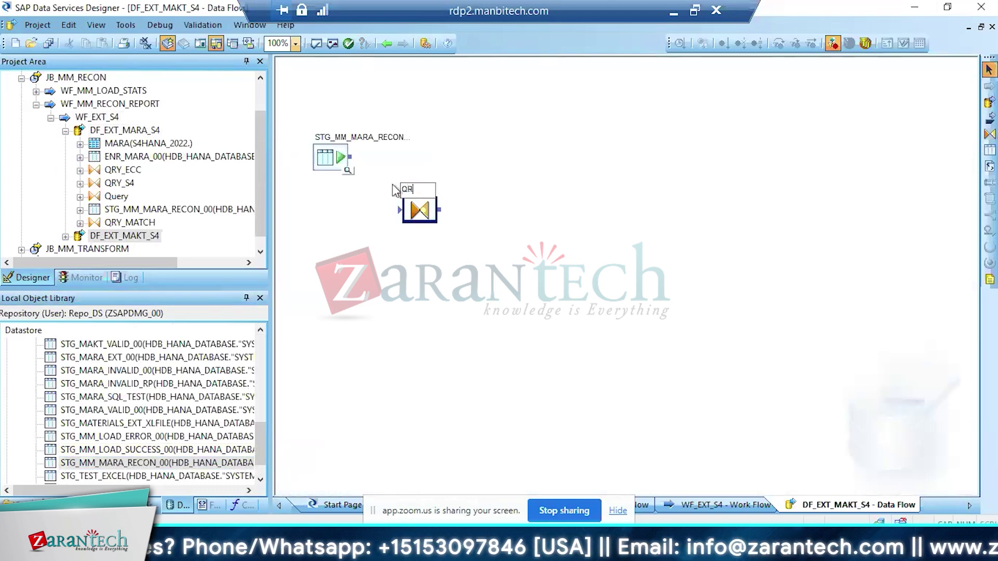
text(Y_MARA)
key(Return)
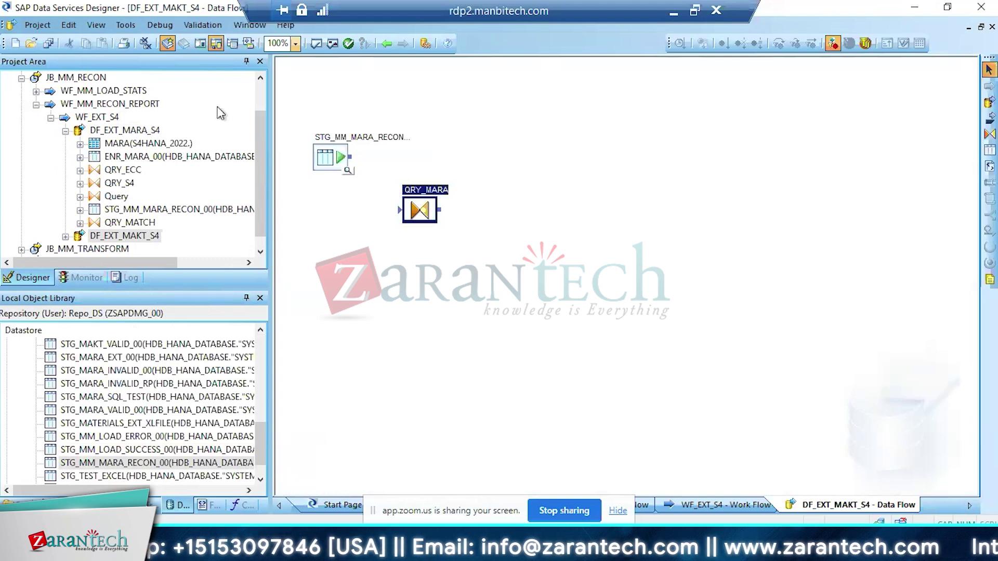
click(44, 46)
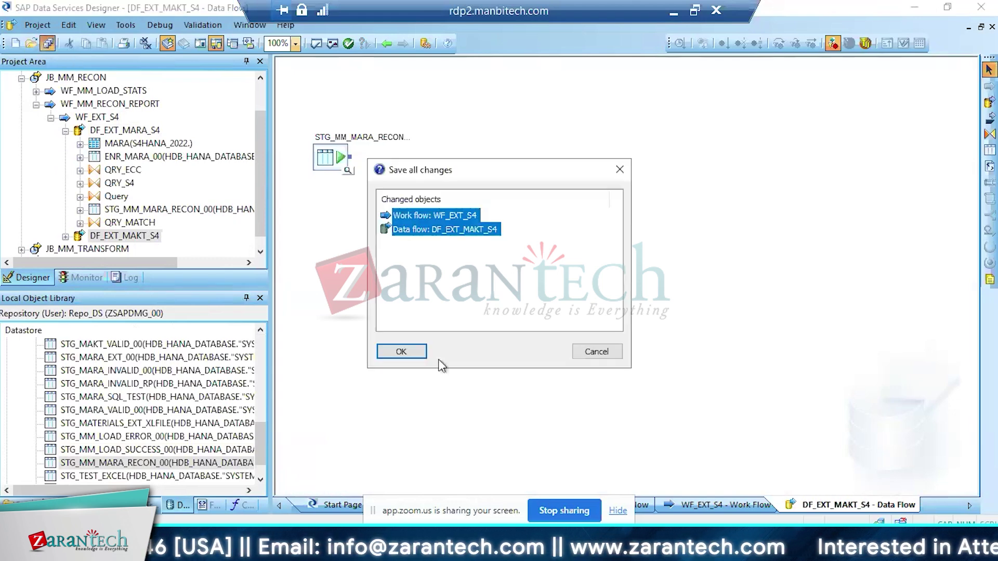
click(399, 350)
Connect the STG_MM_MARA_RECON_00 source to QRY_MARA and open the query for editing
drag(350, 157, 415, 208)
double_click(414, 209)
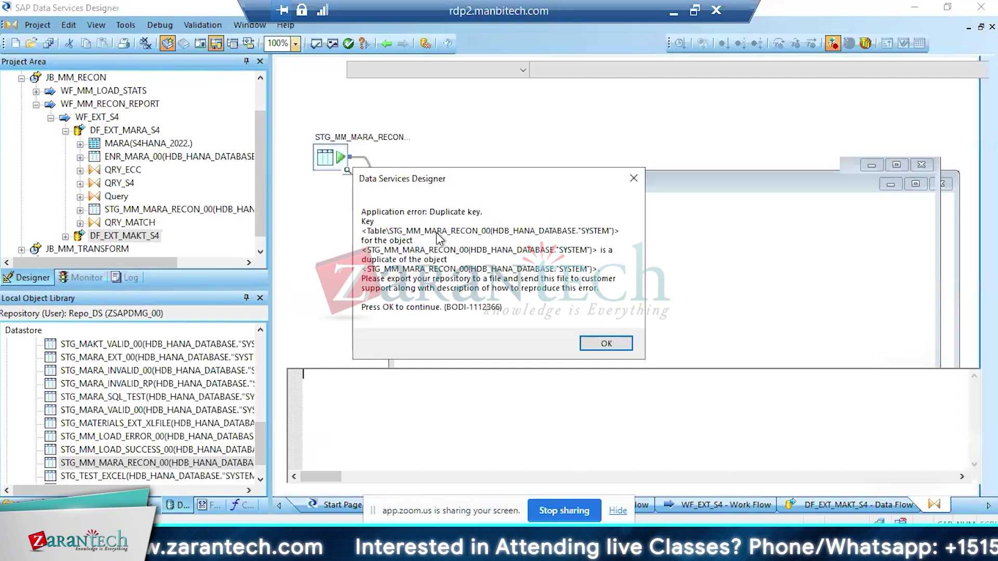
click(599, 344)
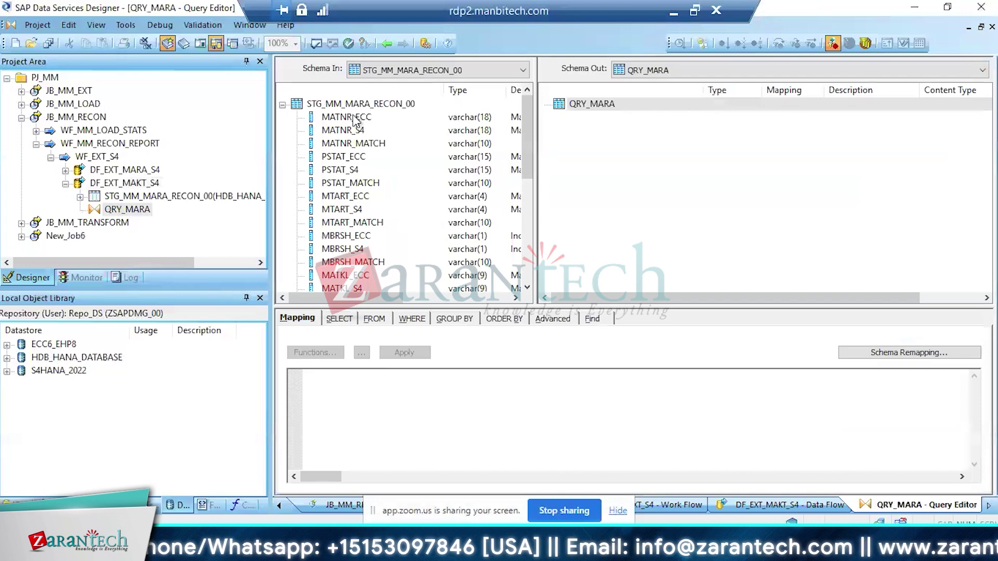
Map MATNR_S4 to the QRY_MARA output, enable distinct rows, and return to the data flow
drag(343, 131, 593, 159)
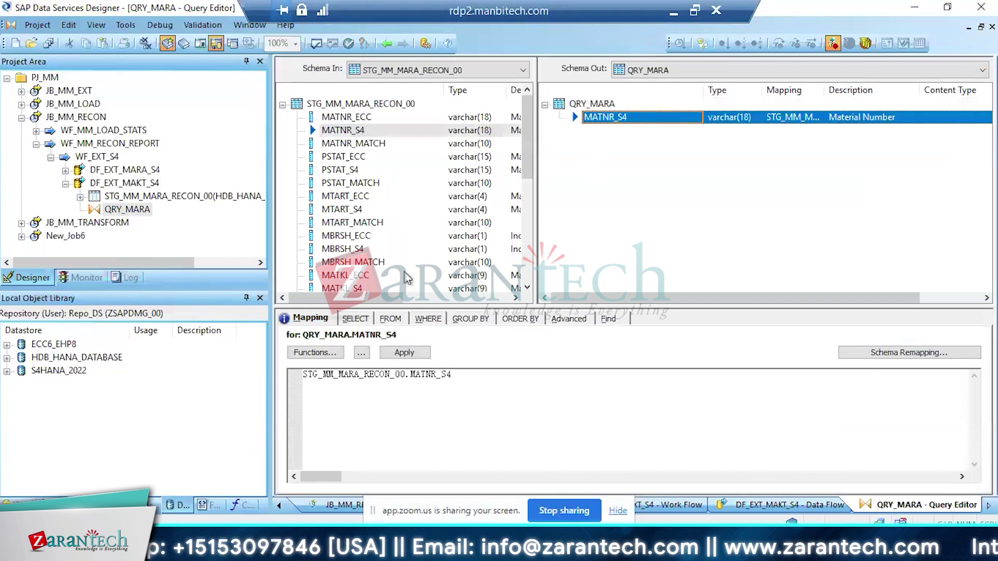
click(358, 318)
click(359, 349)
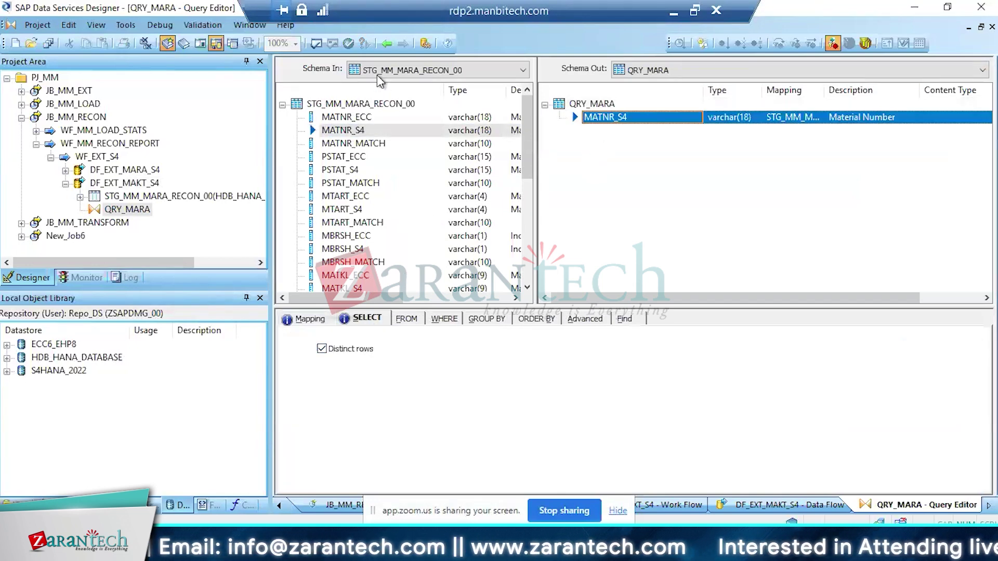
click(386, 43)
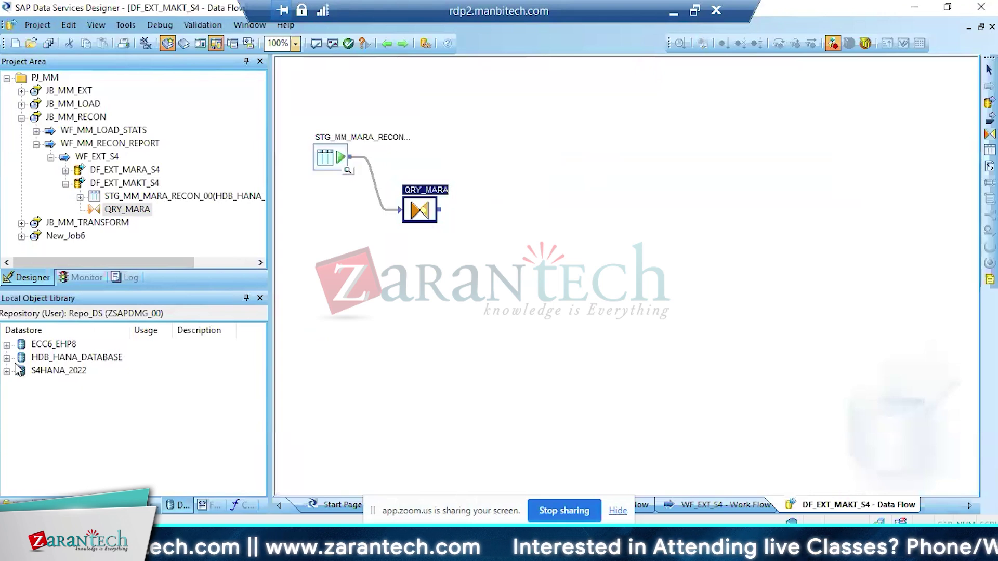
Import the MAKT table by name into the S4HANA_2022 datastore
click(7, 371)
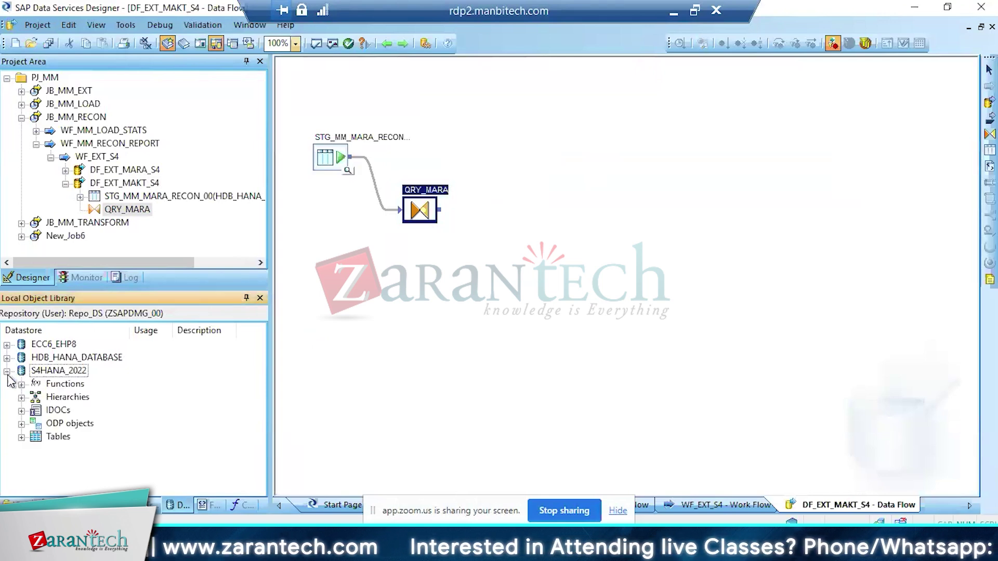
click(21, 439)
click(77, 441)
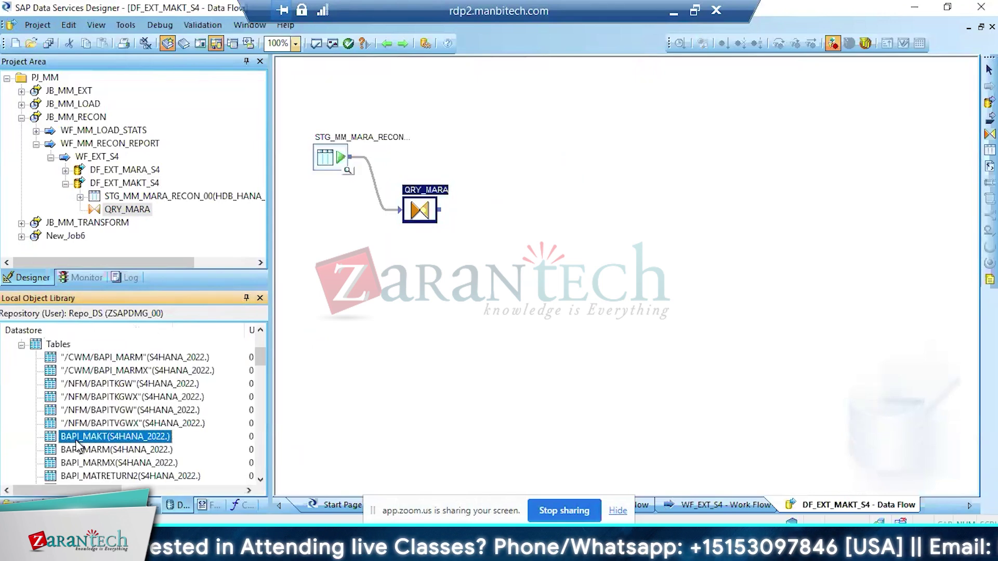
text(mara)
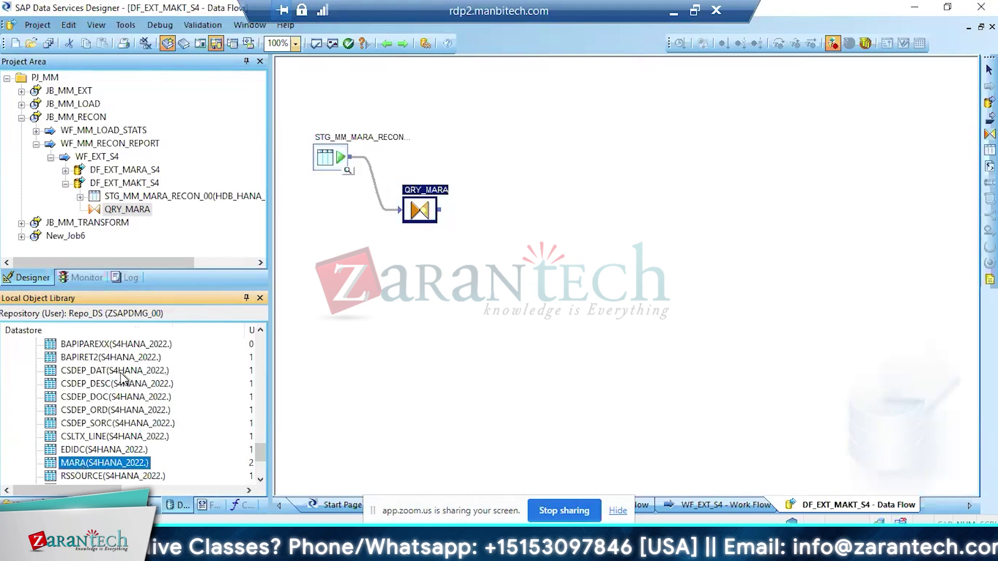
scroll(260, 329, up, 10)
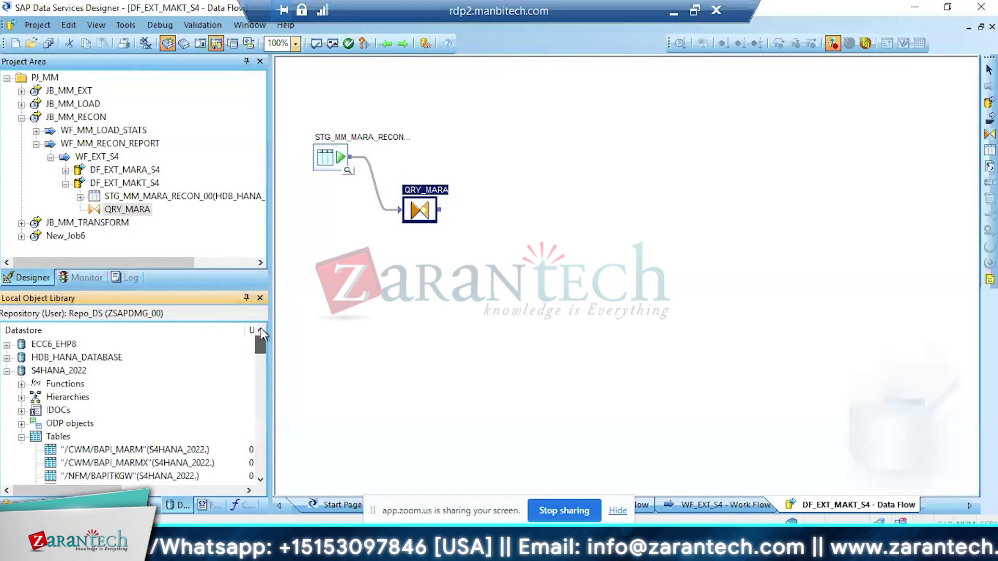
click(49, 371)
right_click(50, 371)
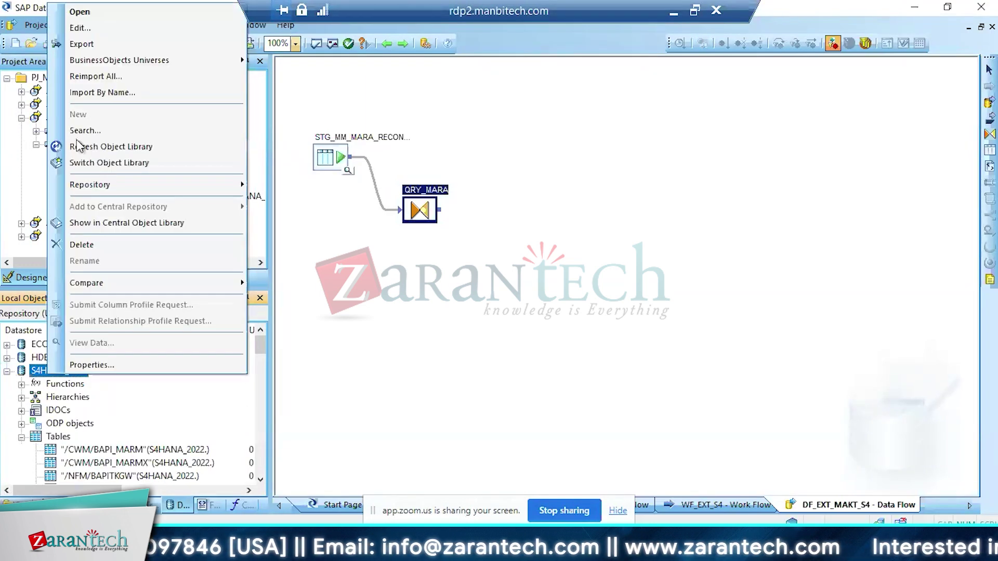
click(93, 94)
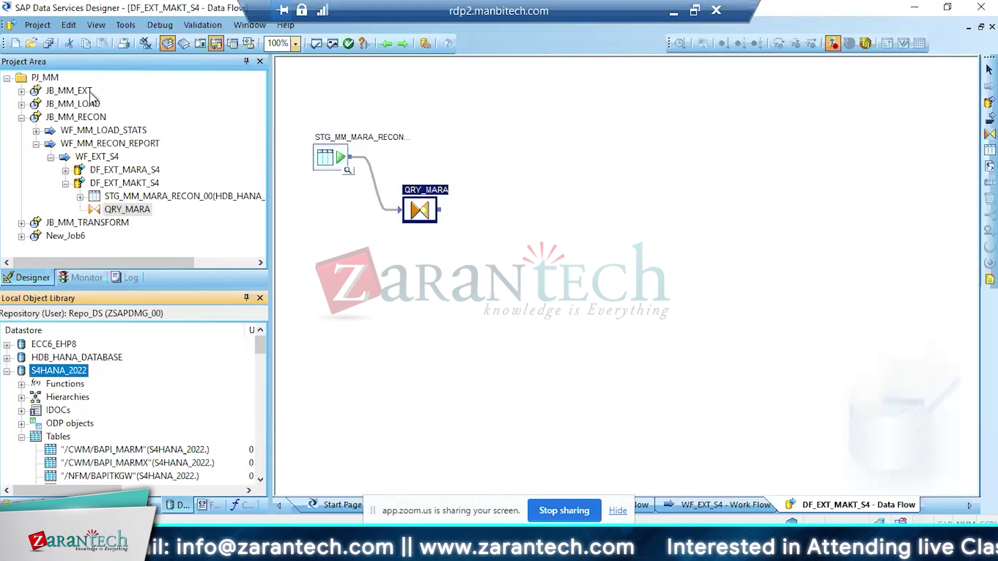
text(ma)
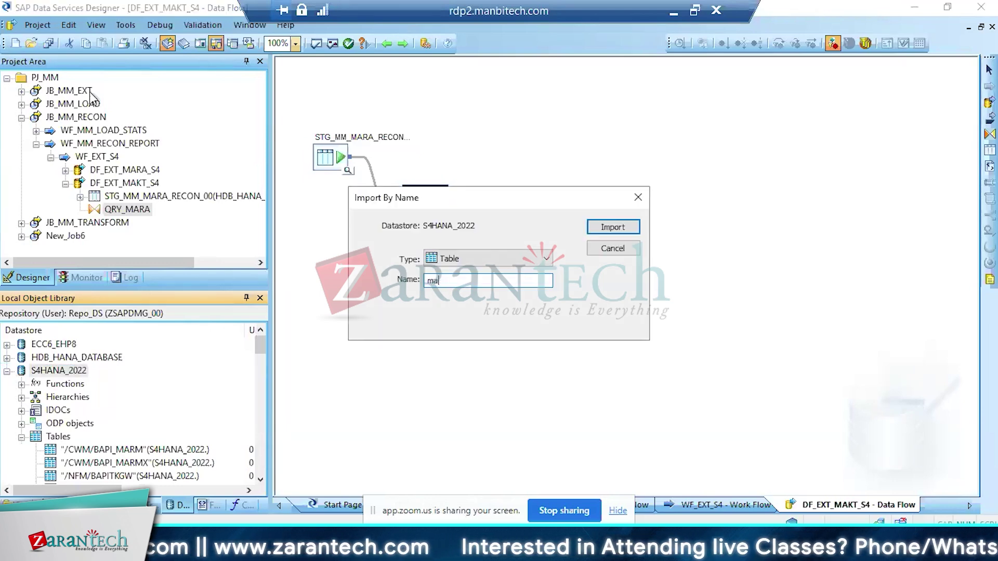
text(tra)
key(Return)
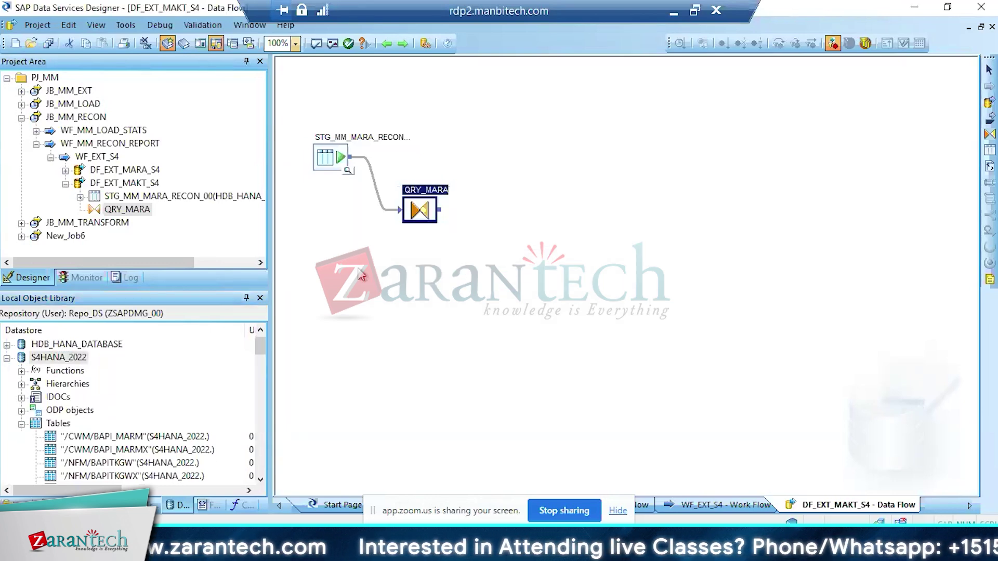
Find the MAKT table under S4HANA_2022 and place it below QRY_MARA in the data flow as a source
click(110, 437)
text(makt)
drag(98, 466, 367, 265)
Add a query transform named QRY_MAKT beside the MAKT source and connect MAKT to it
click(990, 134)
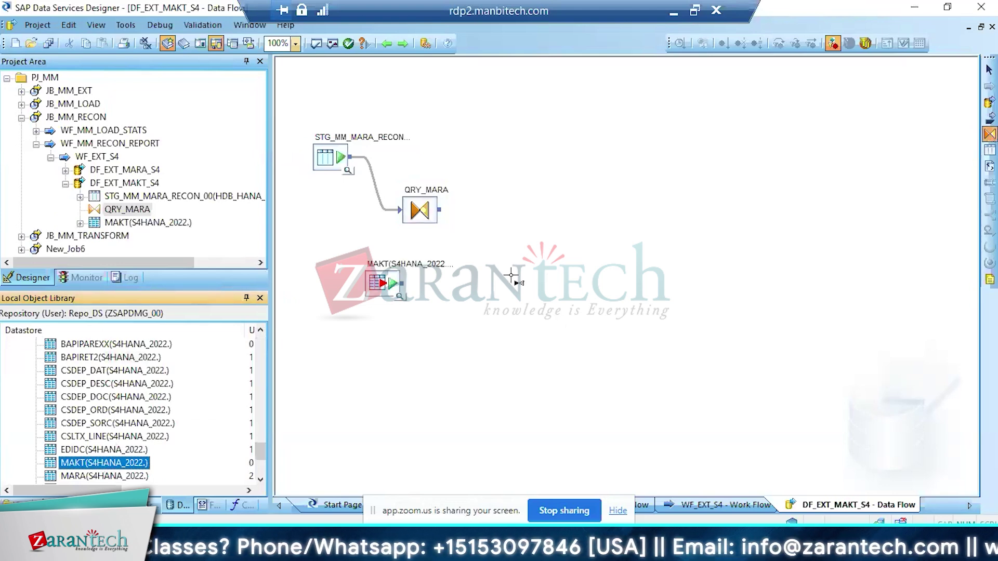
click(447, 301)
text(q)
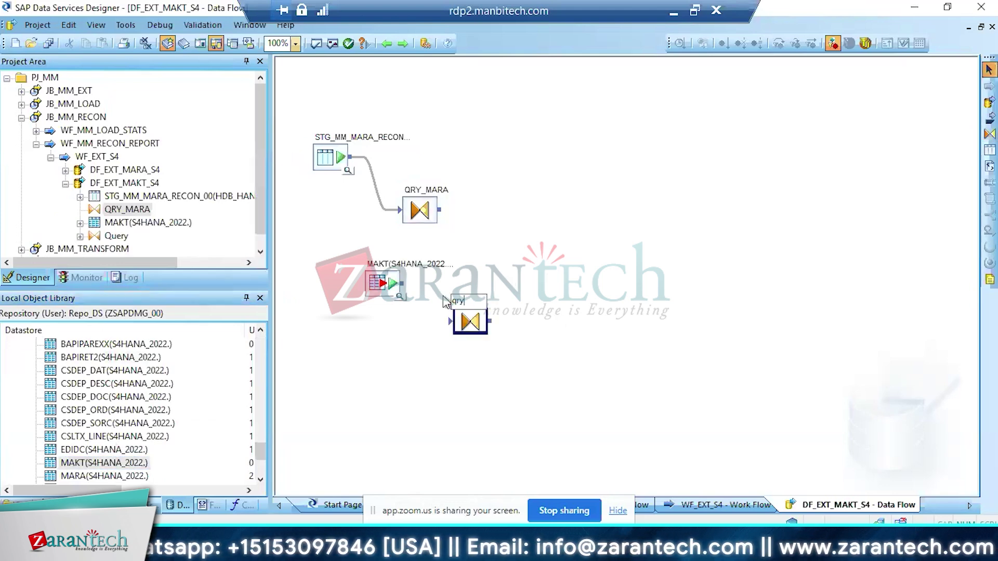
text(ry)
key(BackSpace)
key(BackSpace)
key(BackSpace)
text(Q)
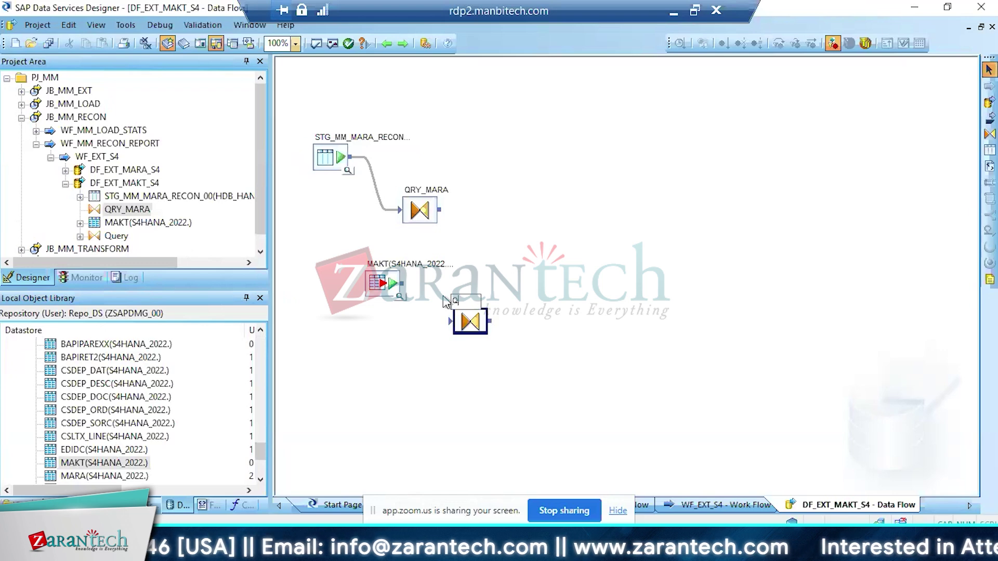
text(RY_MAKT)
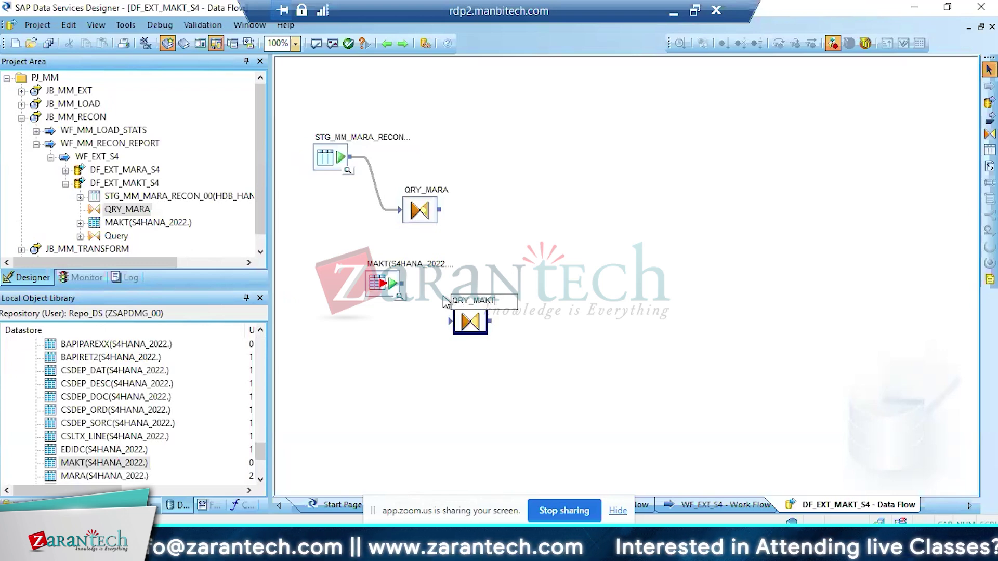
key(Return)
drag(403, 284, 457, 325)
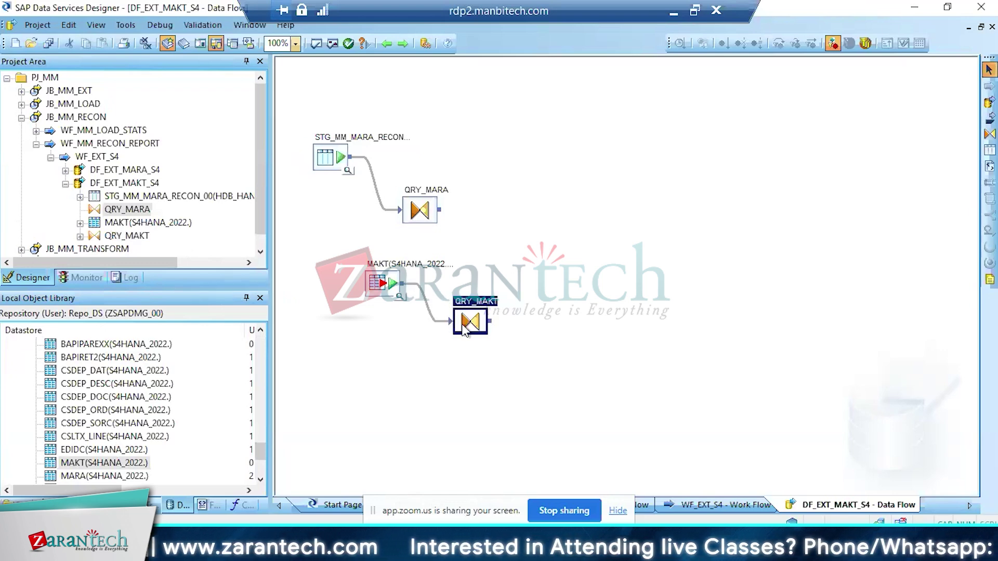
Open QRY_MAKT and map MATNR, SPRAS and MAKTX from MAKT to its output schema
double_click(470, 322)
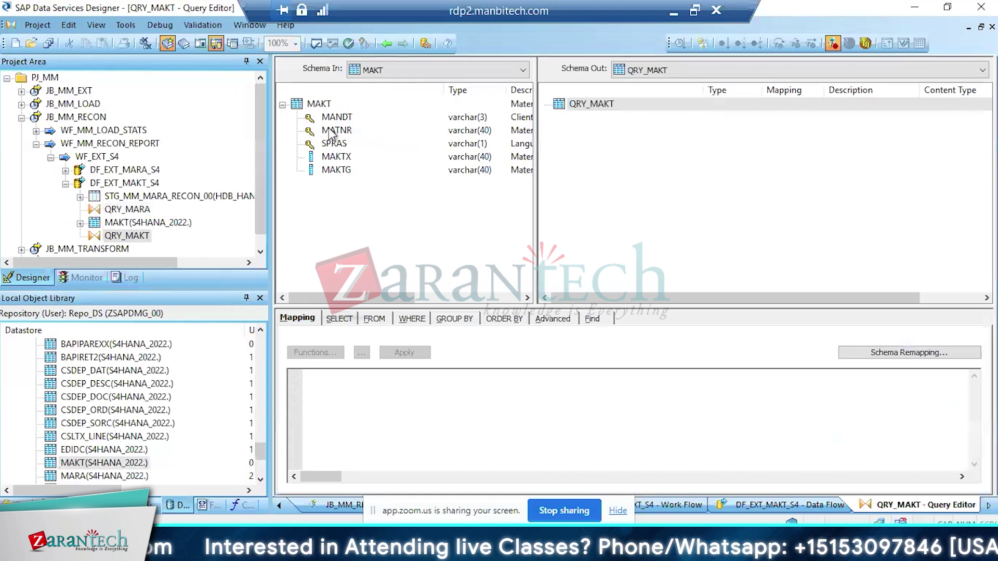
drag(331, 133, 623, 157)
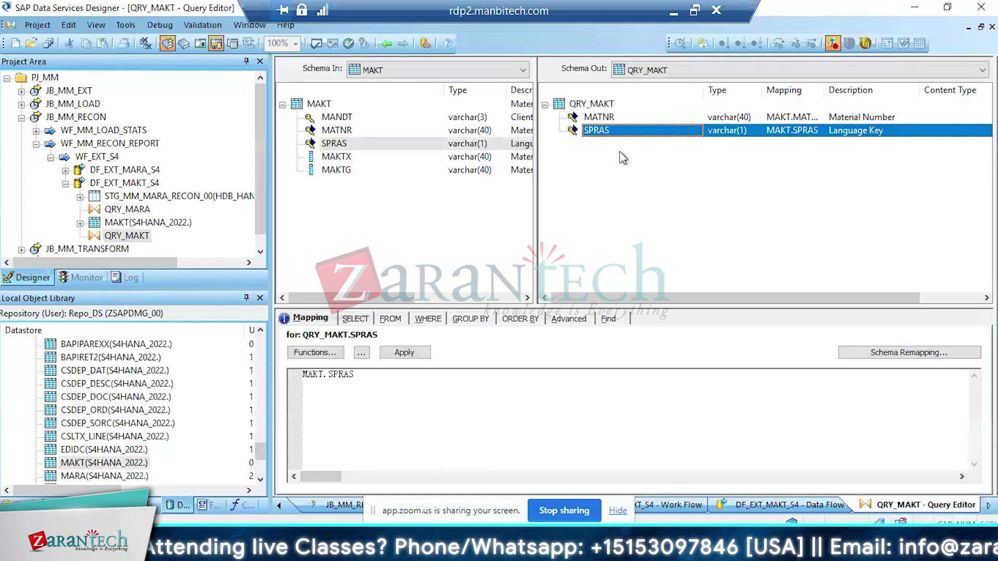
drag(343, 157, 574, 177)
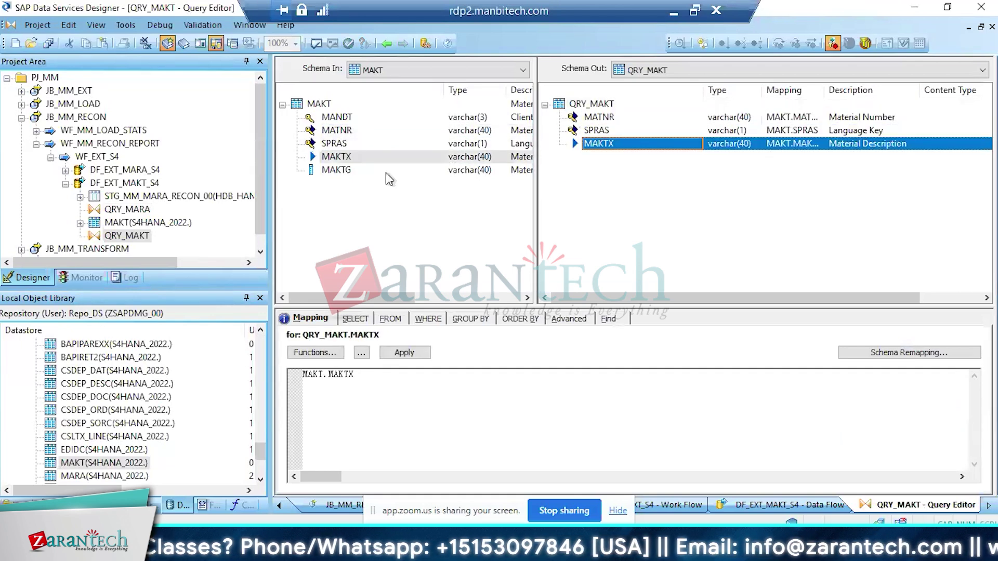
click(333, 174)
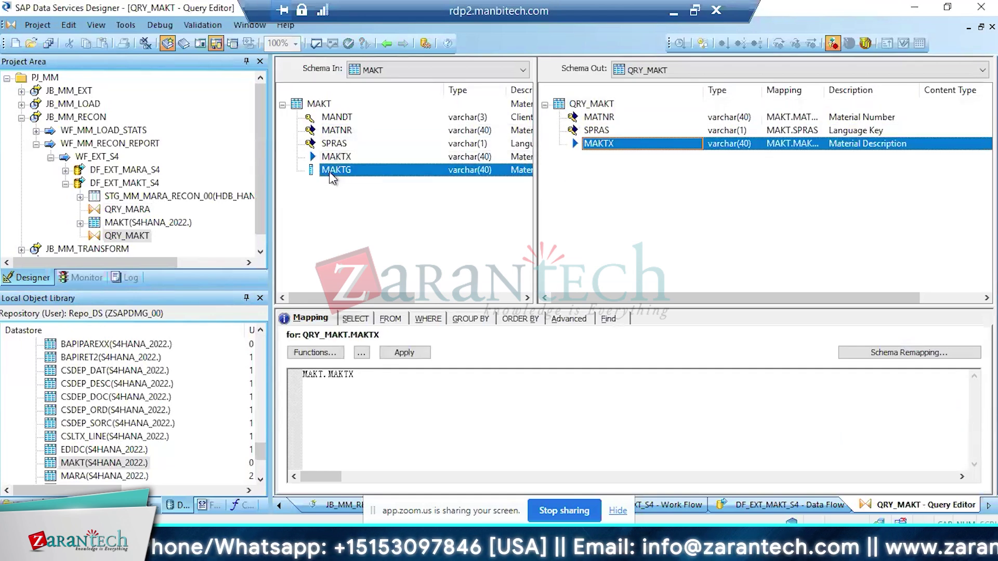
Reverse the primary key setting on the MATNR and SPRAS output columns of QRY_MAKT and return to the data flow
click(592, 118)
shift+click(593, 131)
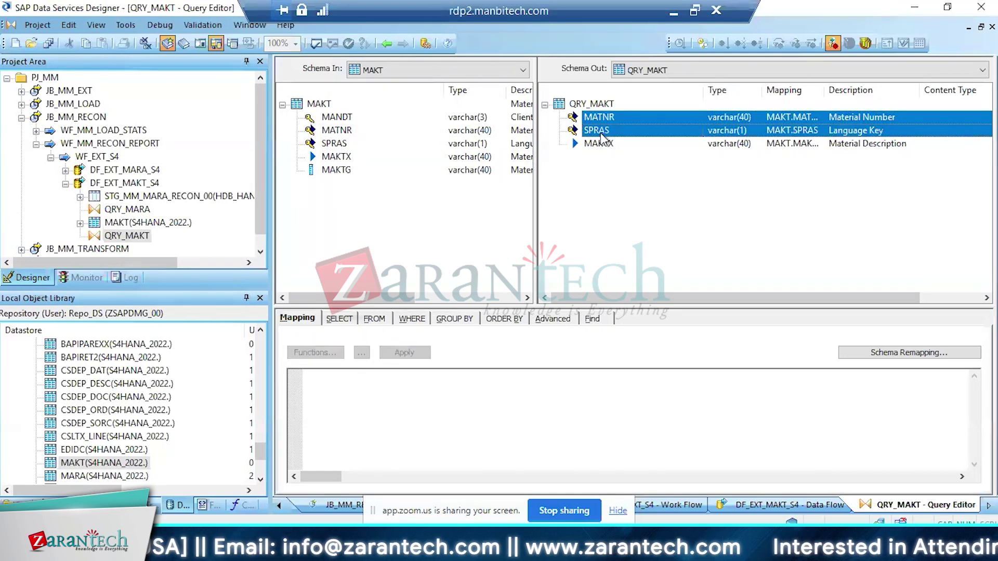
right_click(603, 137)
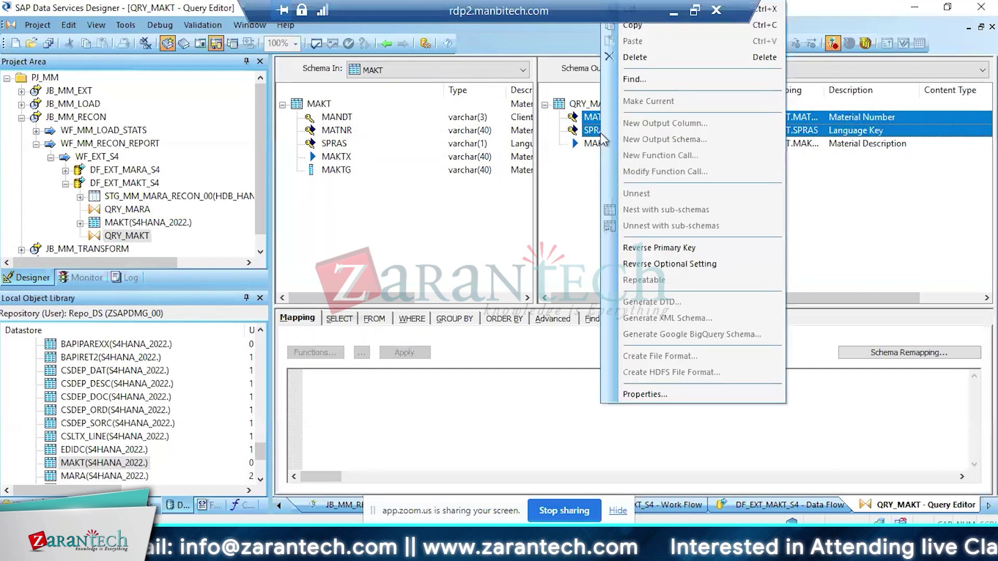
click(662, 253)
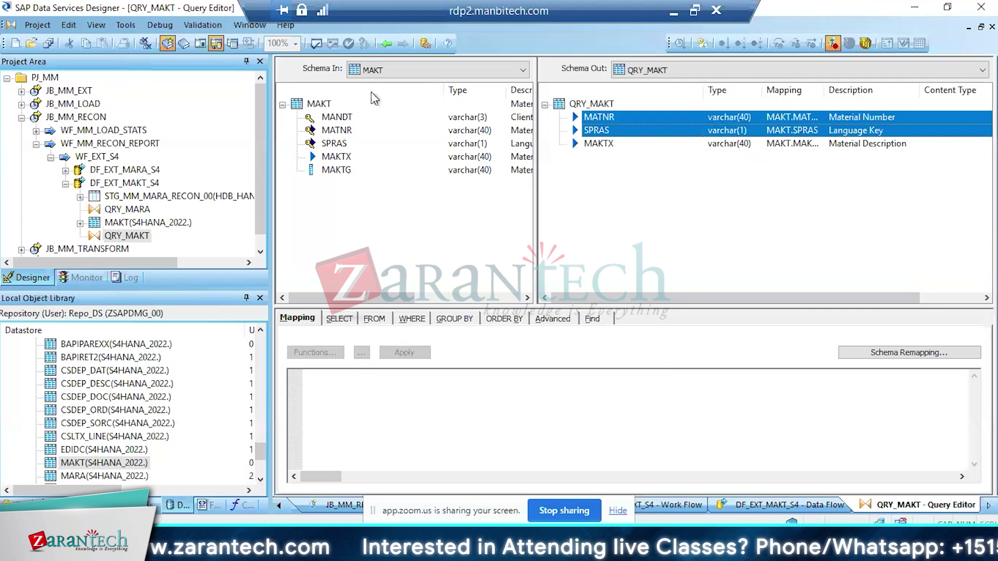
click(386, 44)
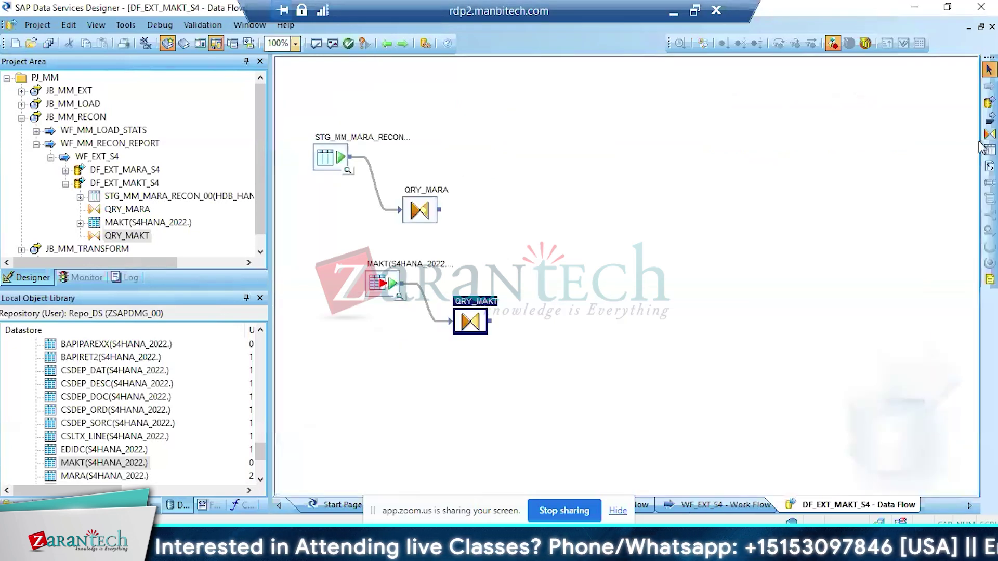
Add a query transform named QRY_JOIN and connect both QRY_MARA and QRY_MAKT to it
click(499, 244)
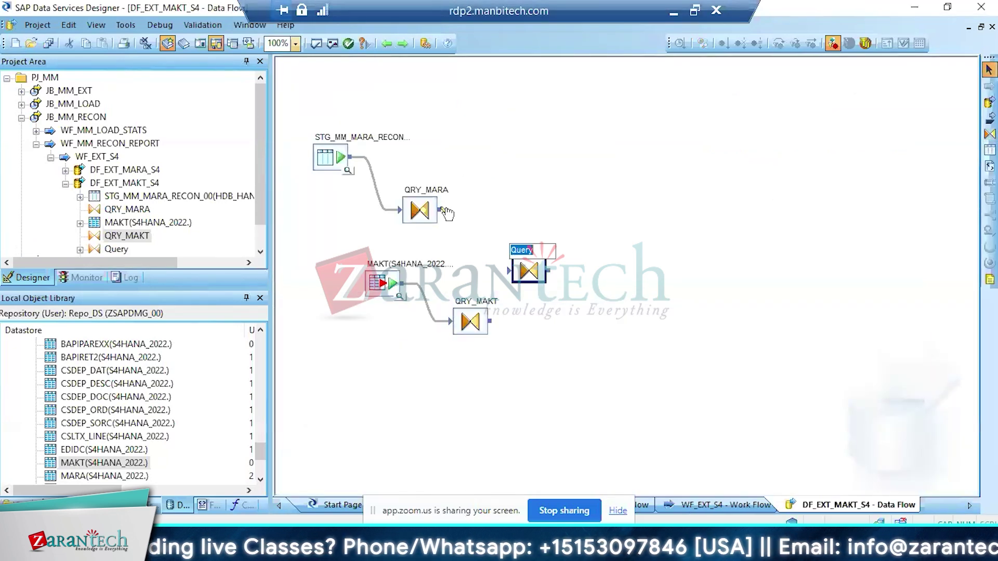
text(QRY_JO)
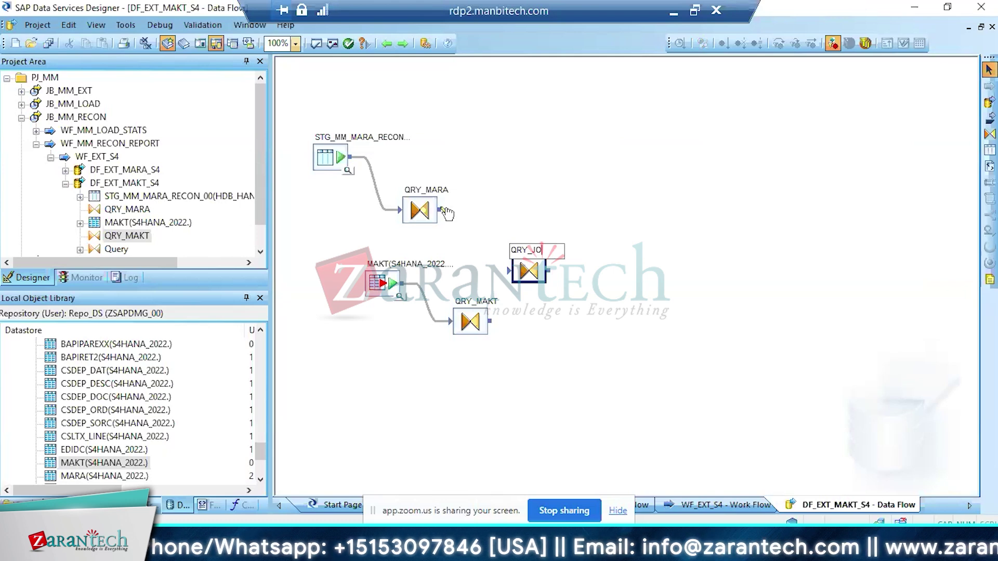
text(IN)
key(Return)
drag(440, 210, 508, 271)
drag(490, 321, 510, 272)
drag(490, 321, 520, 270)
Open QRY_JOIN, map MATNR, SPRAS and MAKTX from QRY_MAKT to its output, and enable distinct rows
double_click(525, 269)
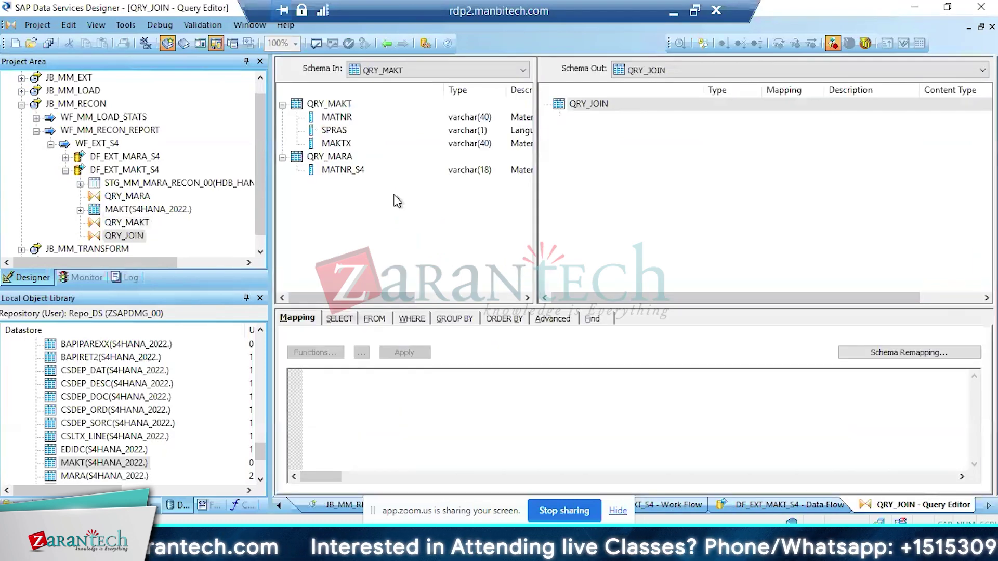
click(338, 118)
shift+click(338, 143)
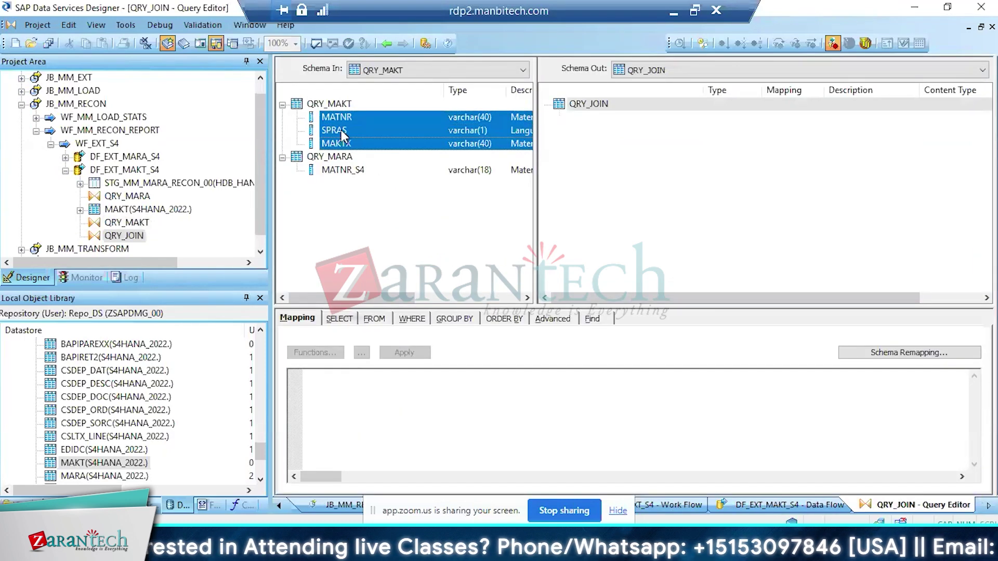
drag(338, 144, 617, 187)
click(355, 318)
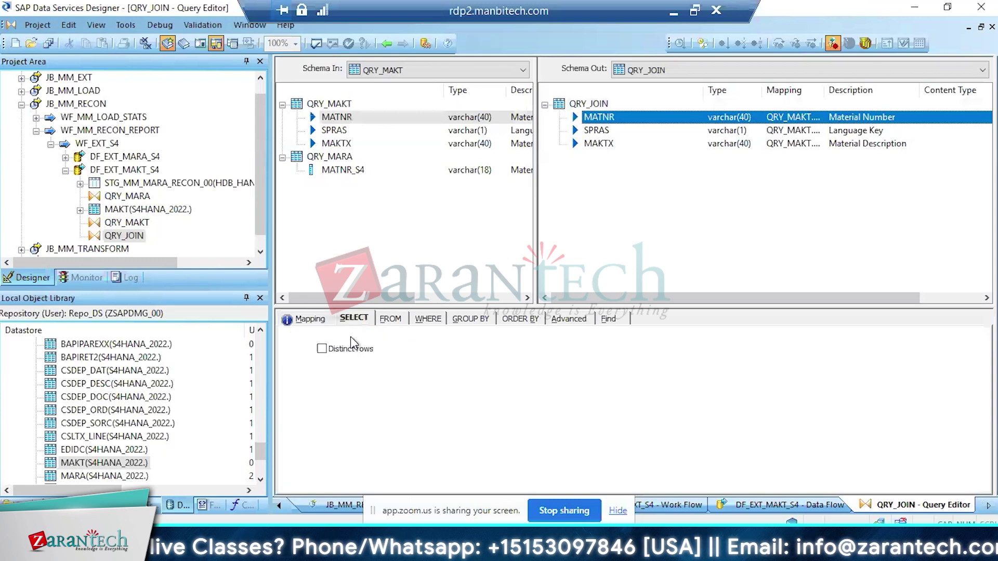
click(349, 349)
Define an inner join pair in QRY_JOIN with QRY_MAKT as left input and QRY_MARA as right input
click(410, 318)
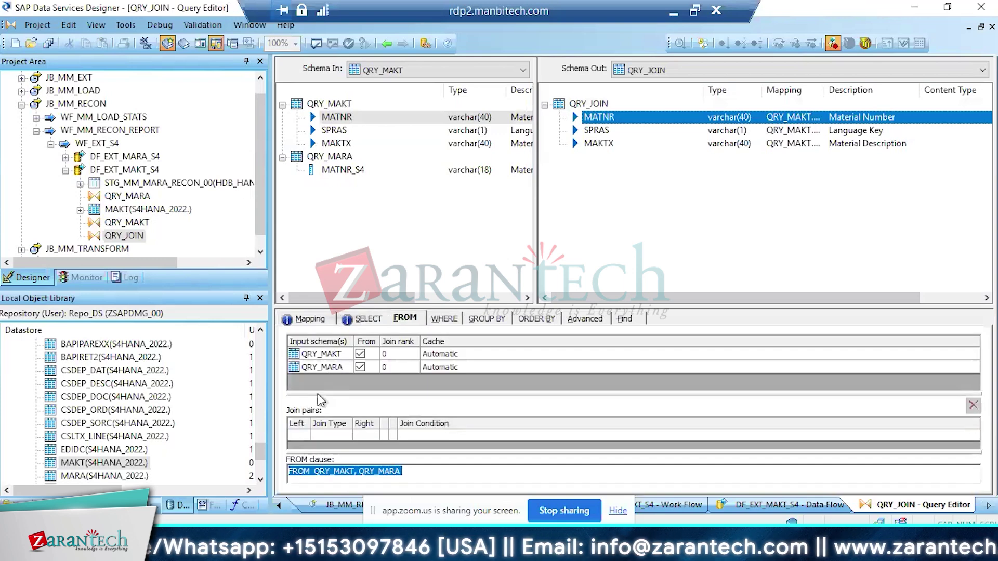
click(311, 438)
click(311, 459)
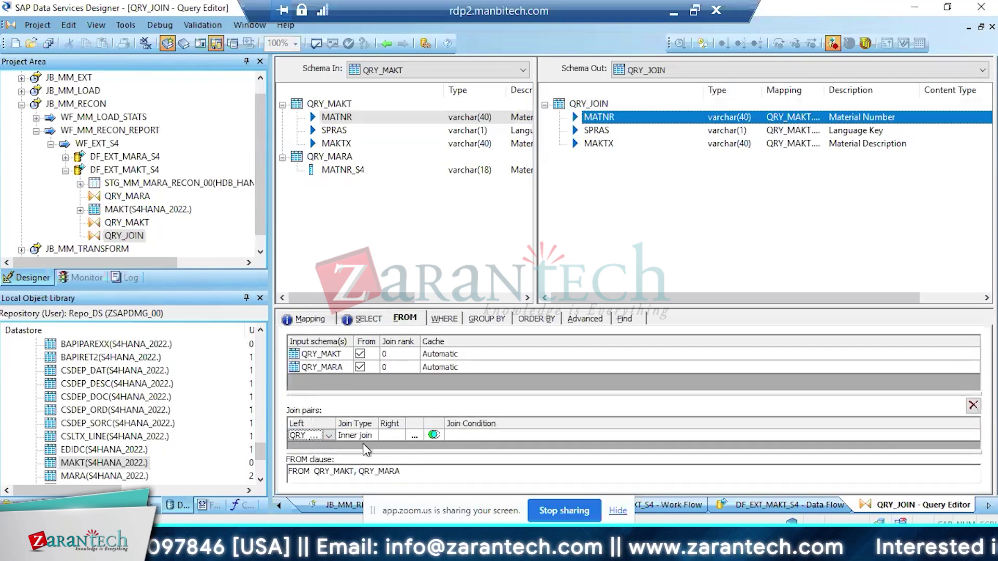
click(400, 438)
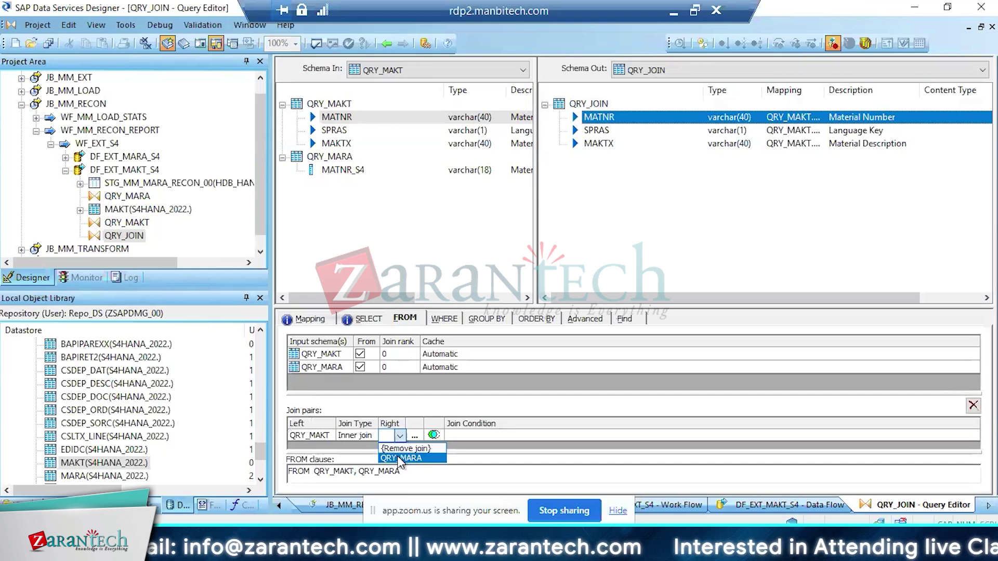
click(403, 458)
Set the join condition to QRY_MAKT.MATNR=QRY_MARA.MATNR_S4 in the Smart Editor
click(438, 435)
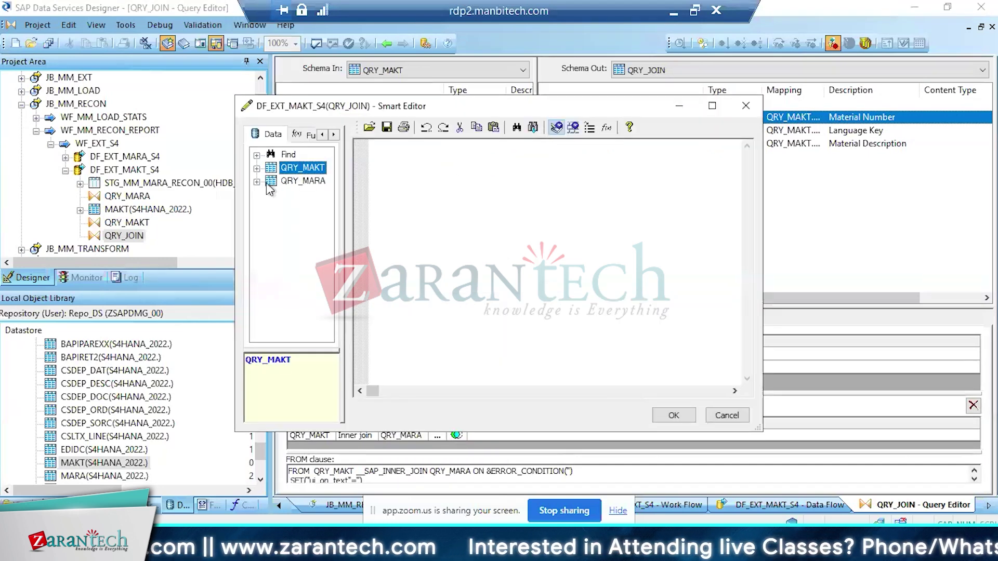
click(257, 168)
drag(307, 181, 407, 175)
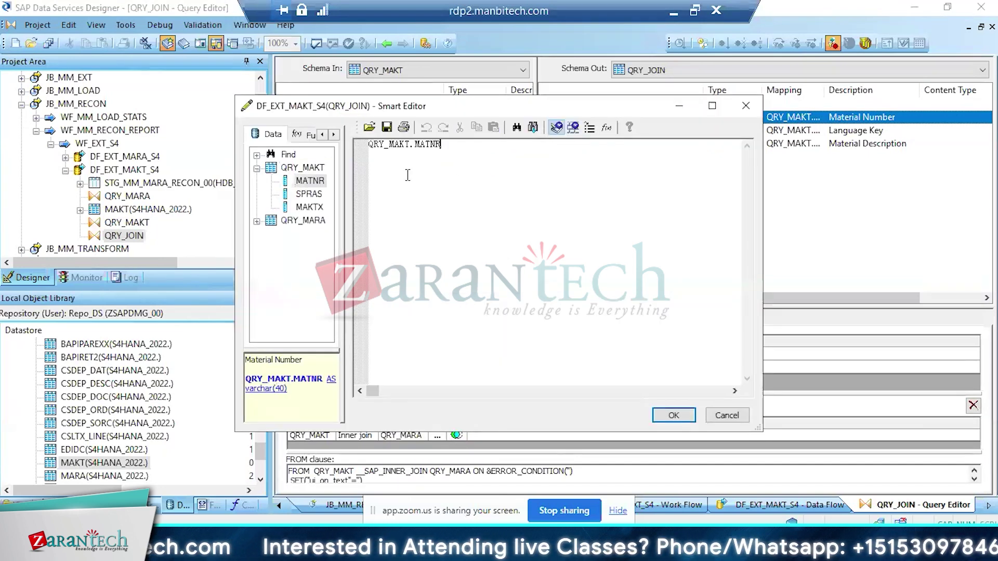
click(257, 221)
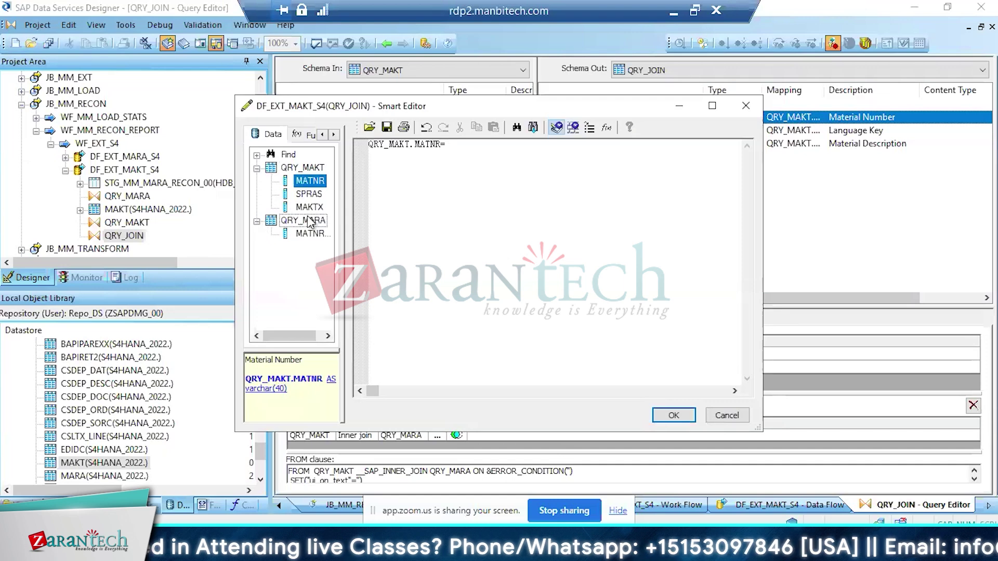
drag(311, 235, 552, 181)
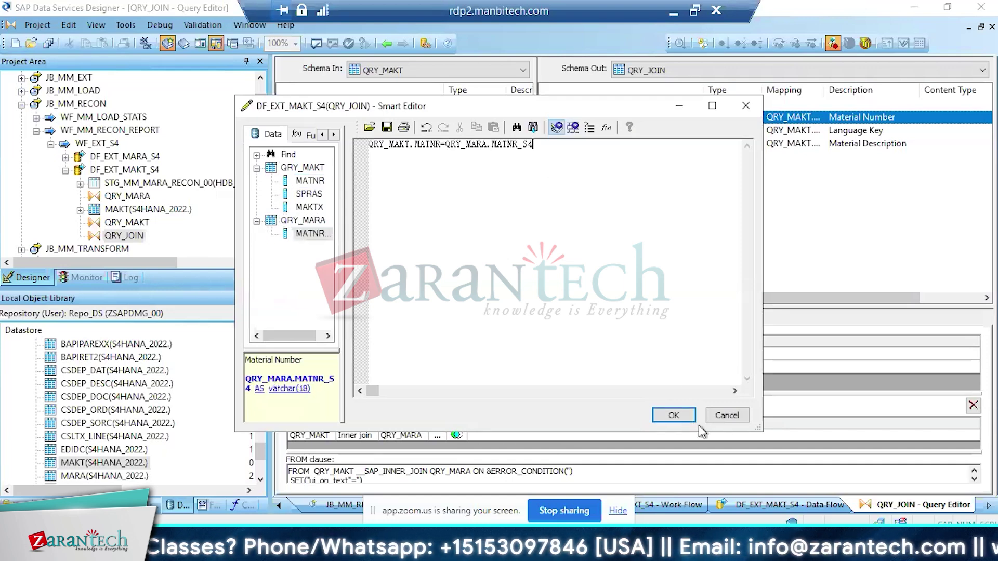
click(673, 416)
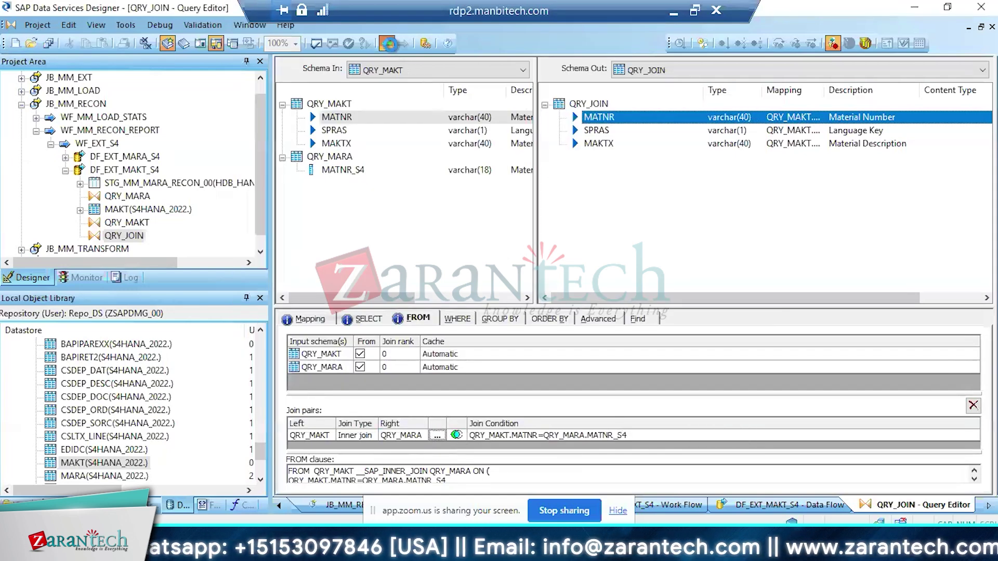
Return to the data flow and save all changes to DF_EXT_MAKT_S4
click(388, 43)
click(48, 43)
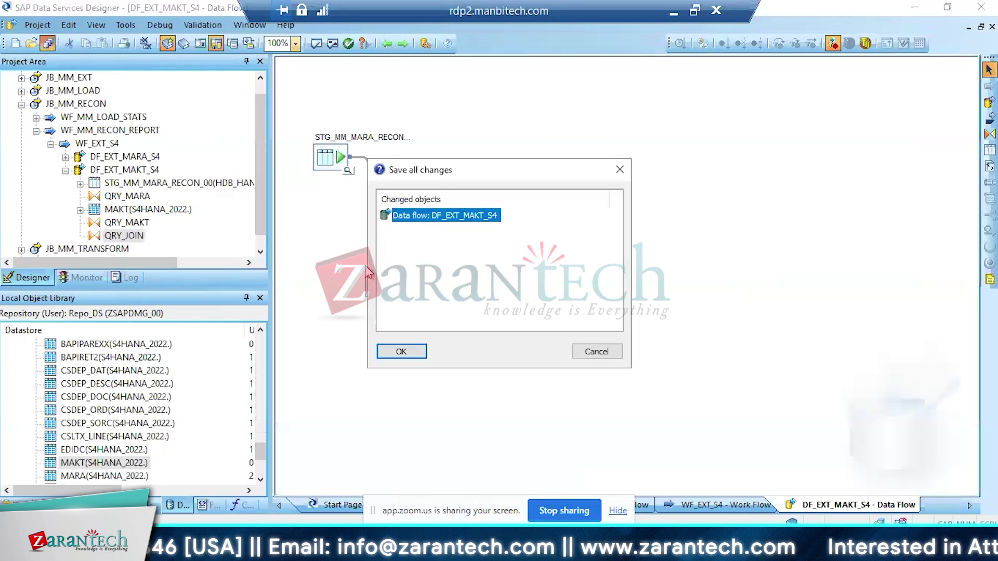
click(408, 353)
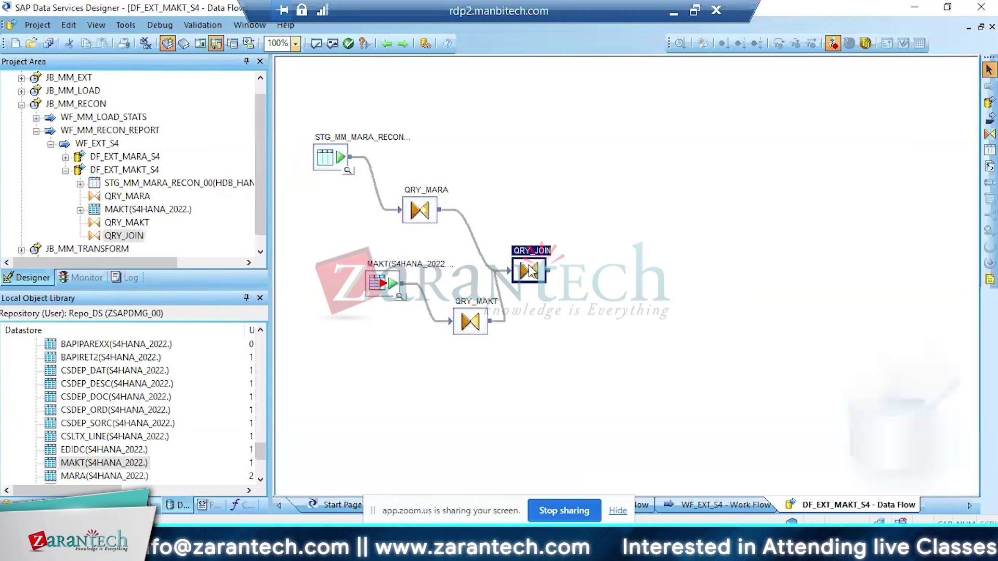
click(419, 210)
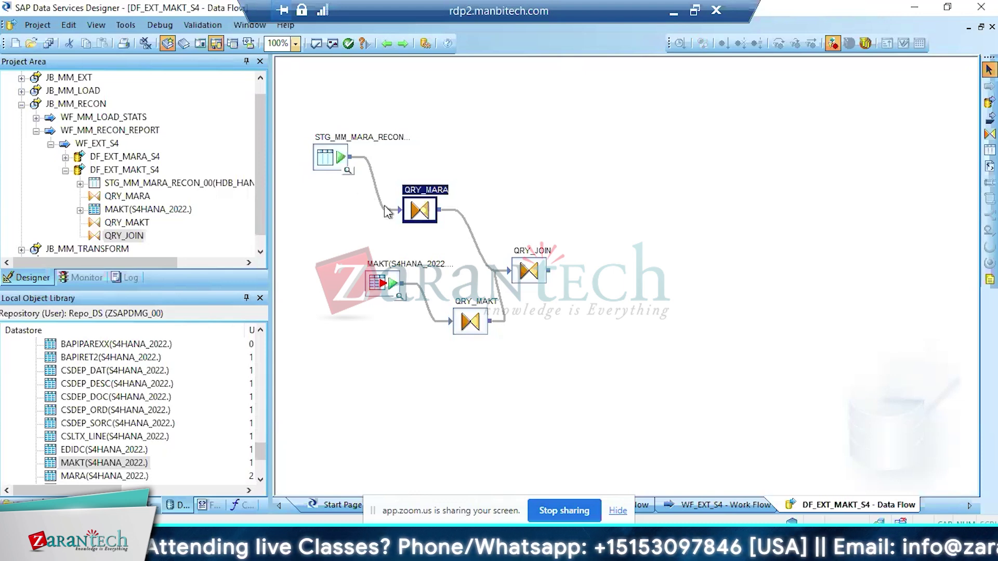
click(337, 161)
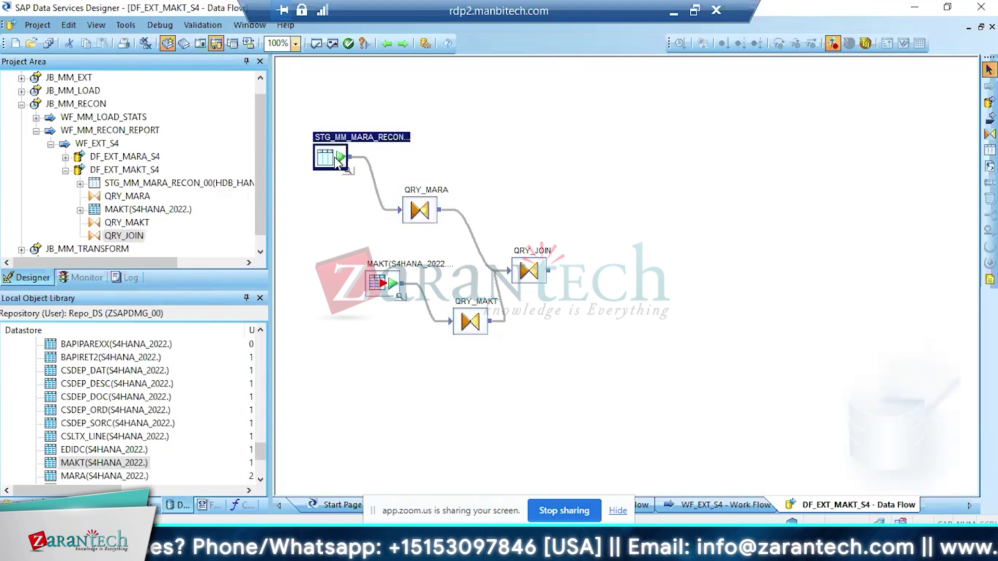
click(537, 274)
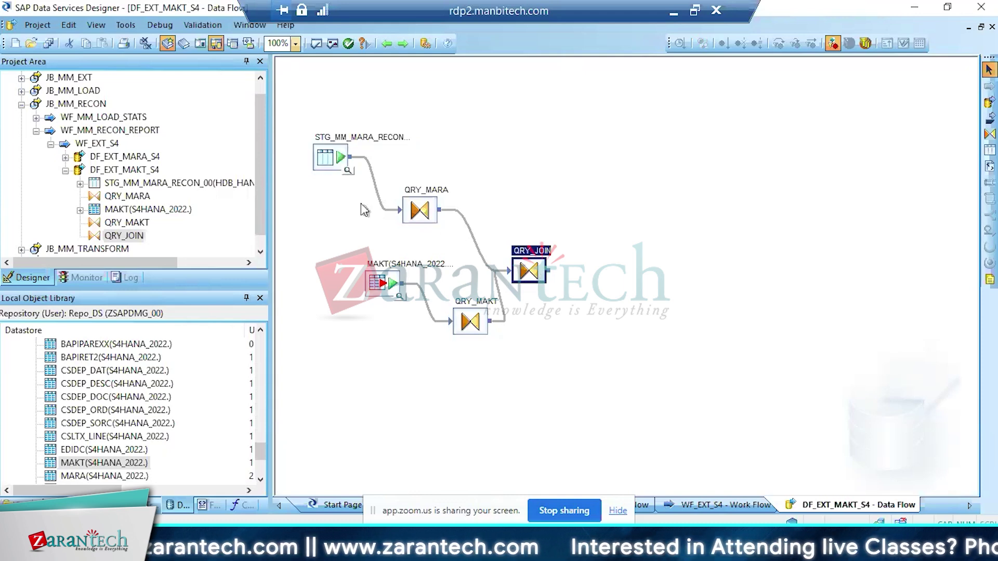
click(393, 294)
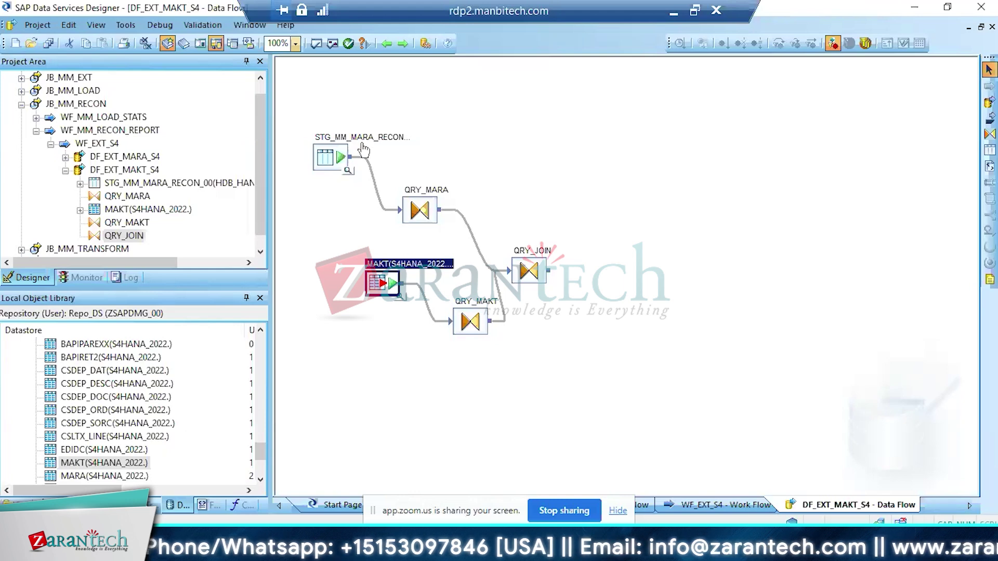
click(333, 161)
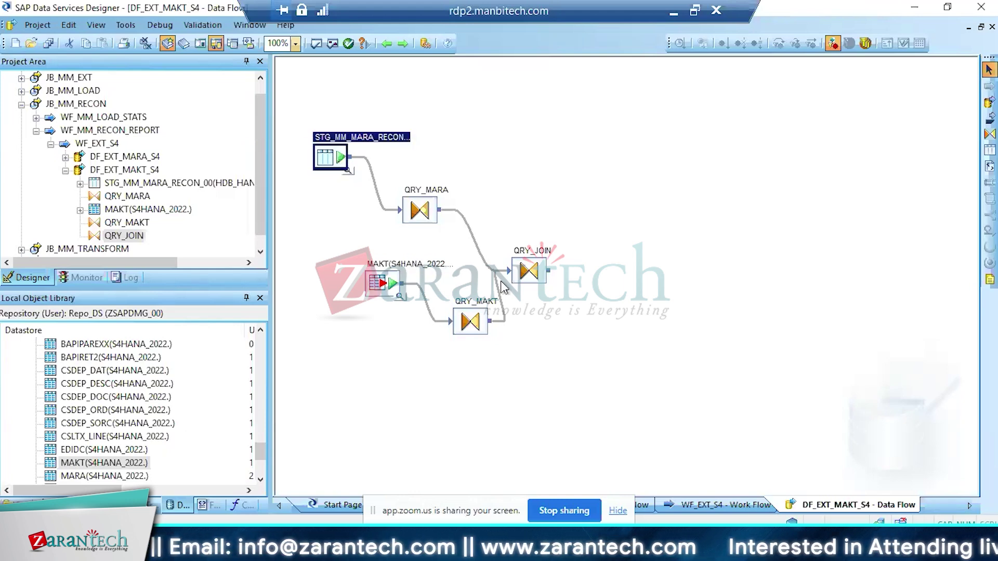
Review the MATNR_S4 mapping in QRY_MARA and return to the data flow
double_click(420, 209)
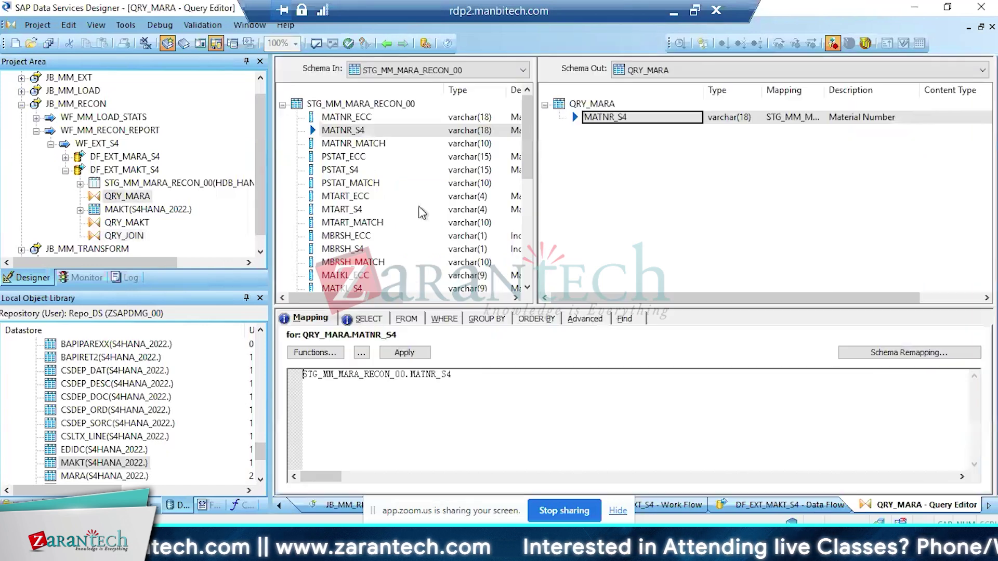
click(879, 352)
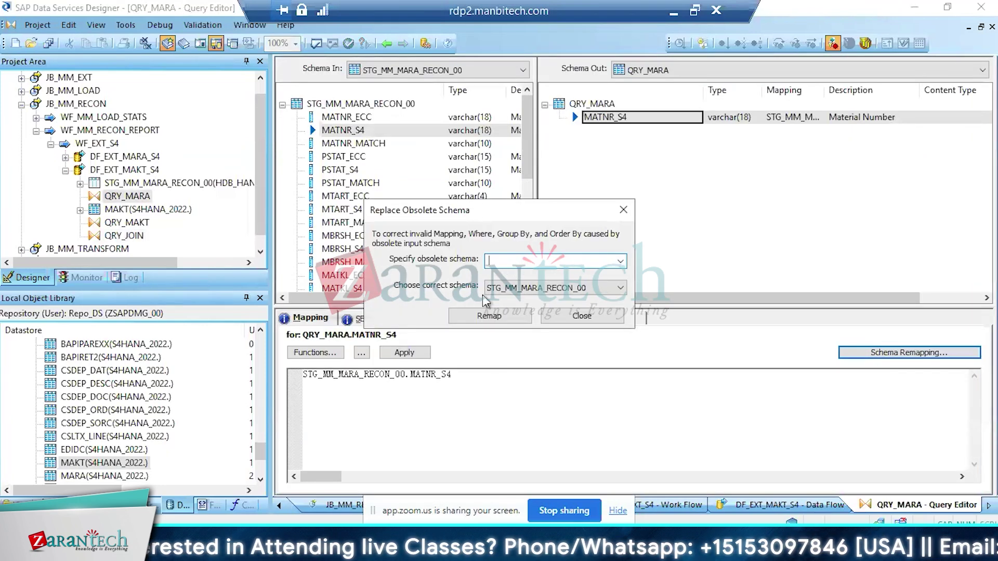
click(582, 317)
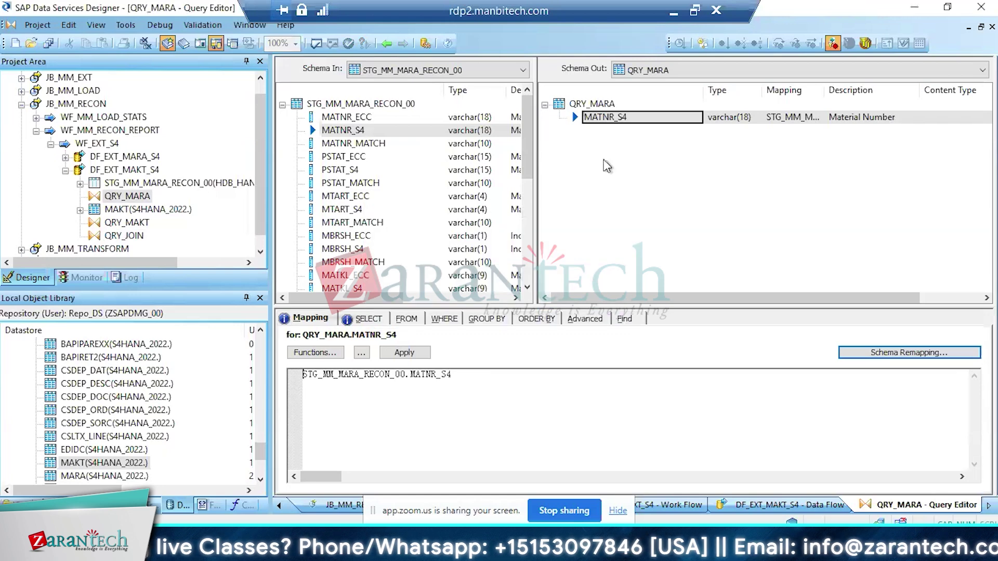
click(386, 43)
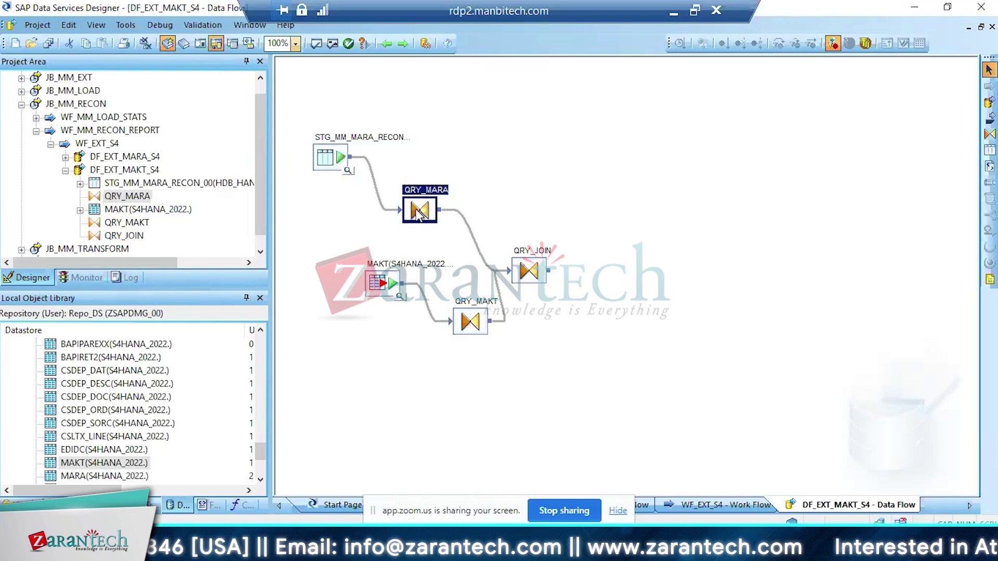
click(463, 333)
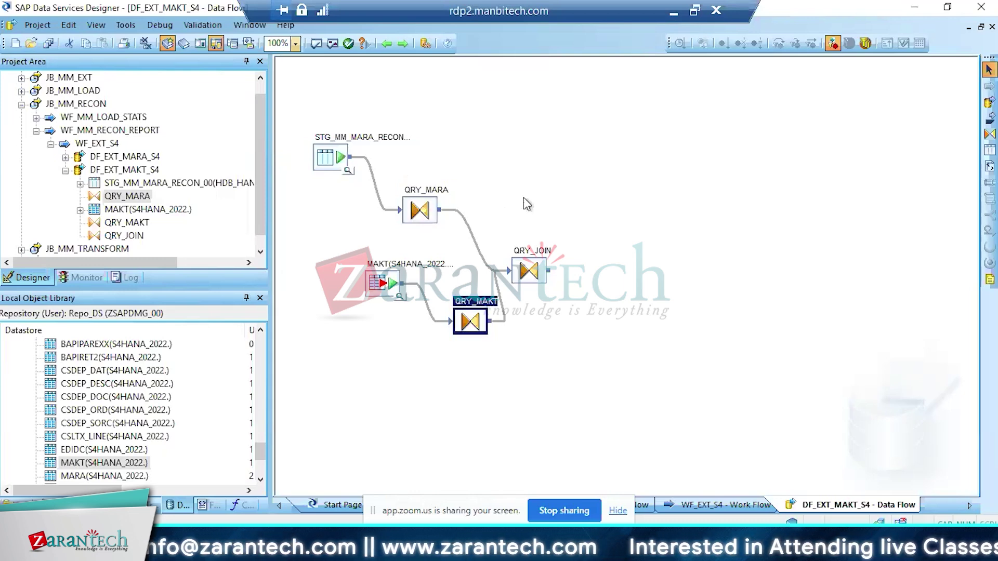
Move QRY_JOIN slightly higher in the data flow and review its output column mappings
drag(530, 271, 529, 247)
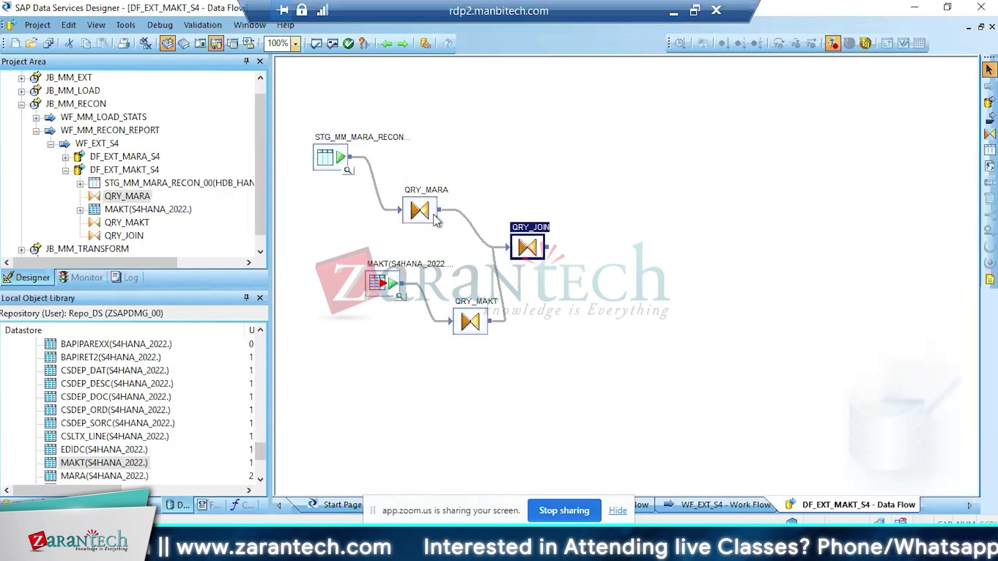
double_click(539, 253)
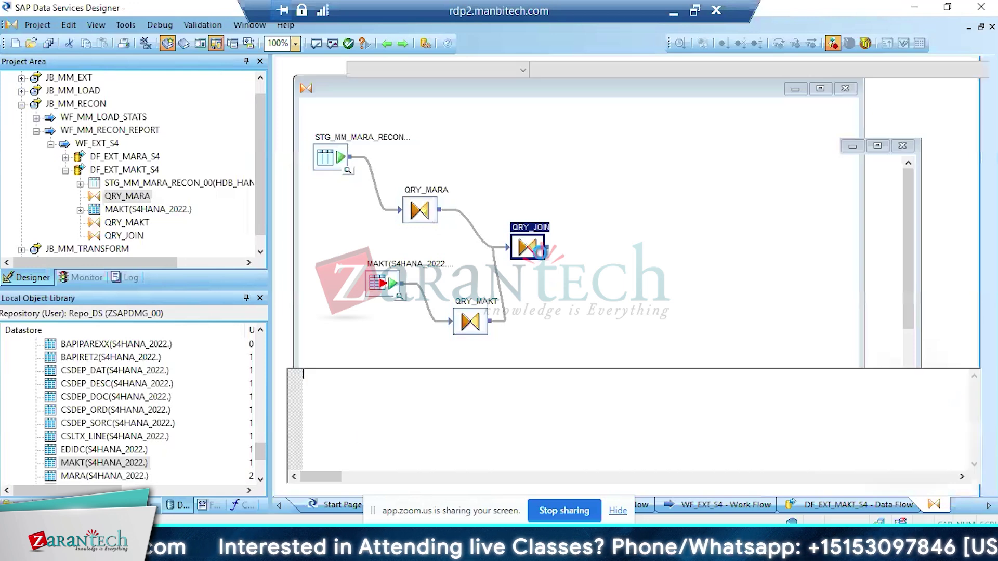
click(383, 44)
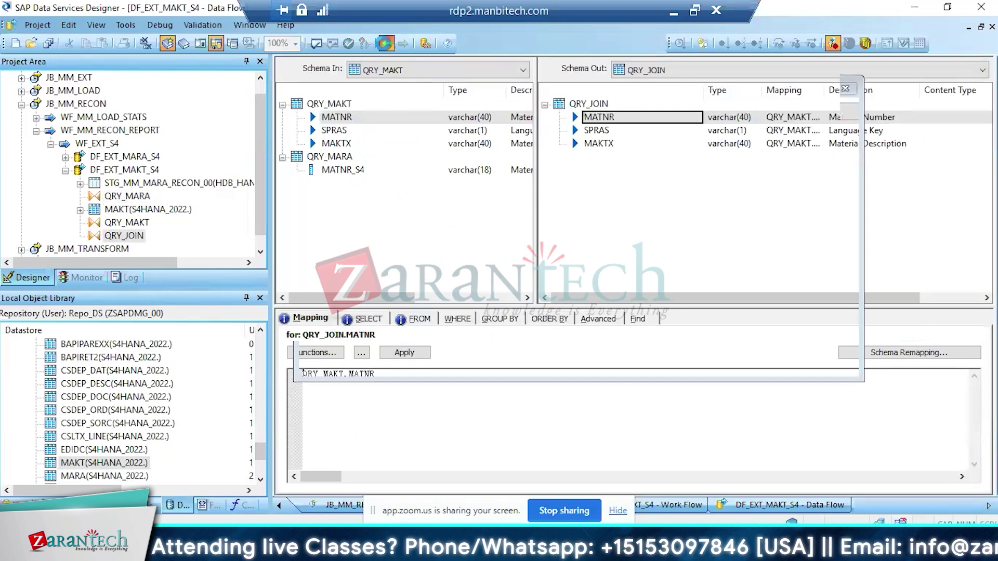
Open Copy_2_DF_MM_LOAD under JB_MM_LOAD and locate its ENR_MAKT_00 source table in the Local Object Library
click(21, 105)
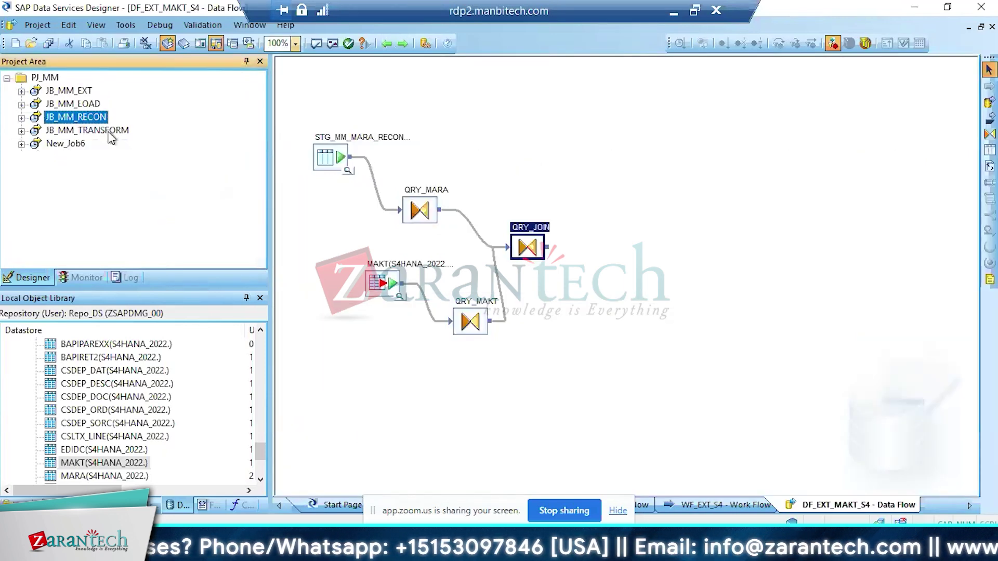
click(21, 104)
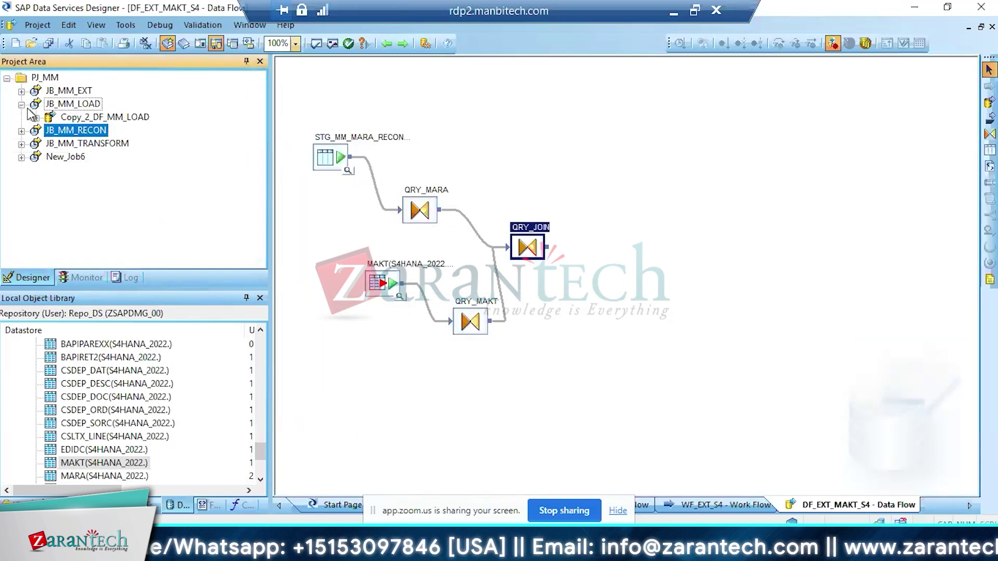
click(63, 119)
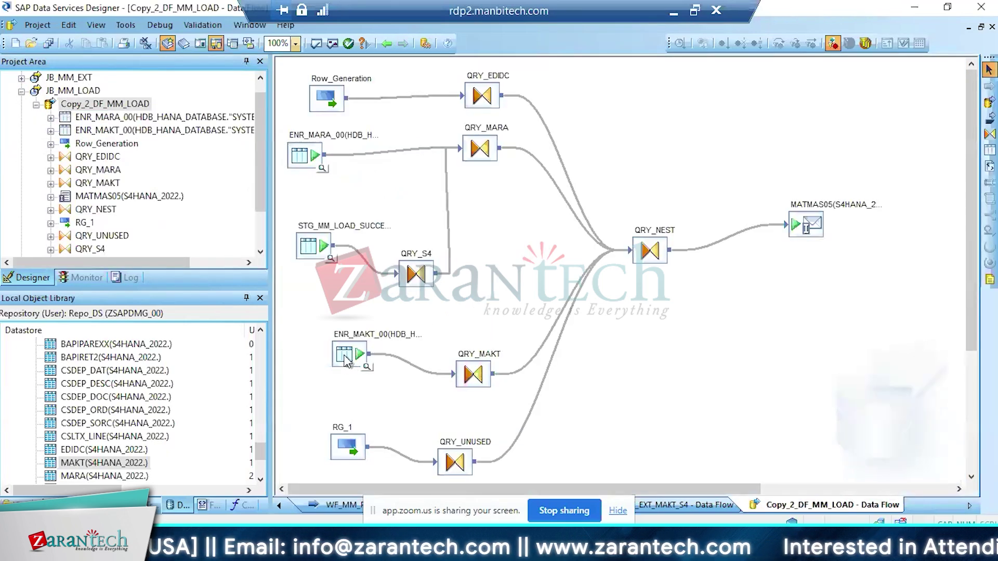
click(346, 359)
right_click(345, 359)
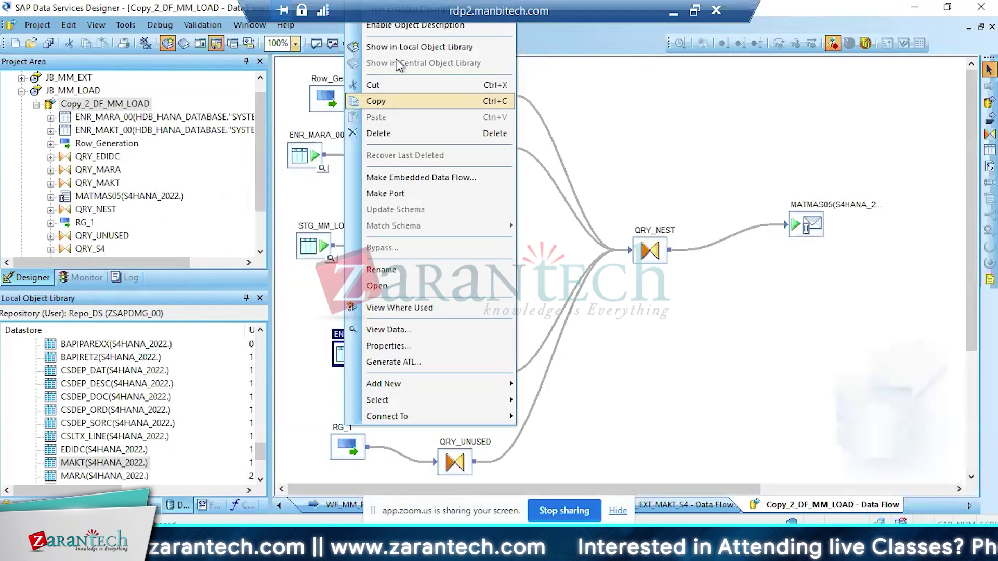
click(388, 47)
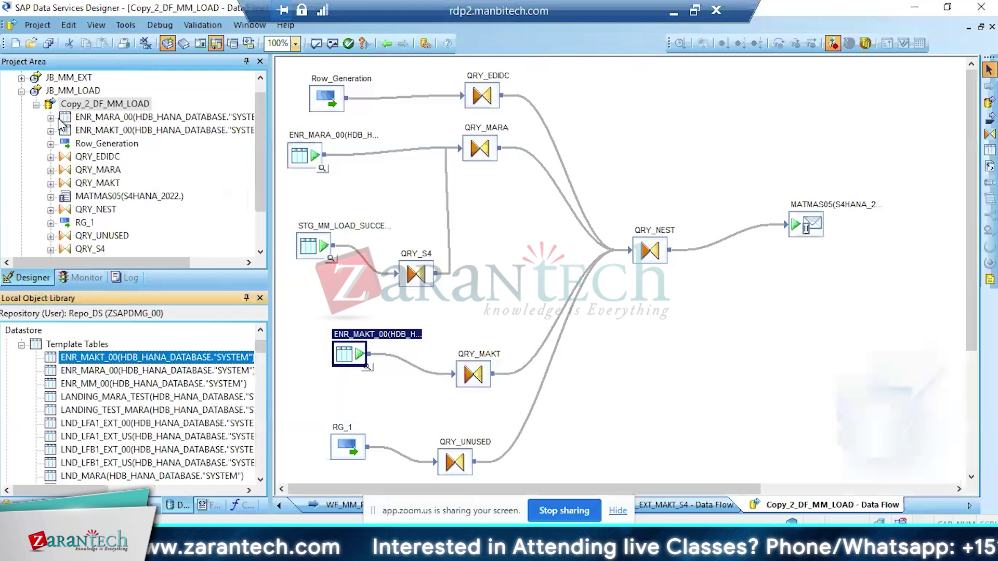
Reopen DF_EXT_MAKT_S4 within JB_MM_RECON, add the ENR_MAKT_00 template table as a source below QRY_JOIN, and save all changes
click(21, 92)
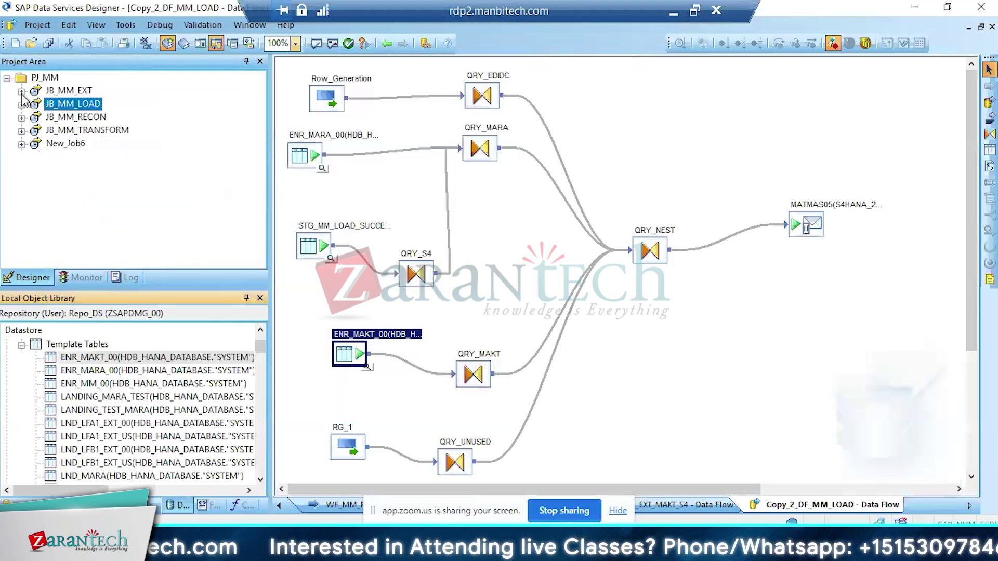
click(78, 119)
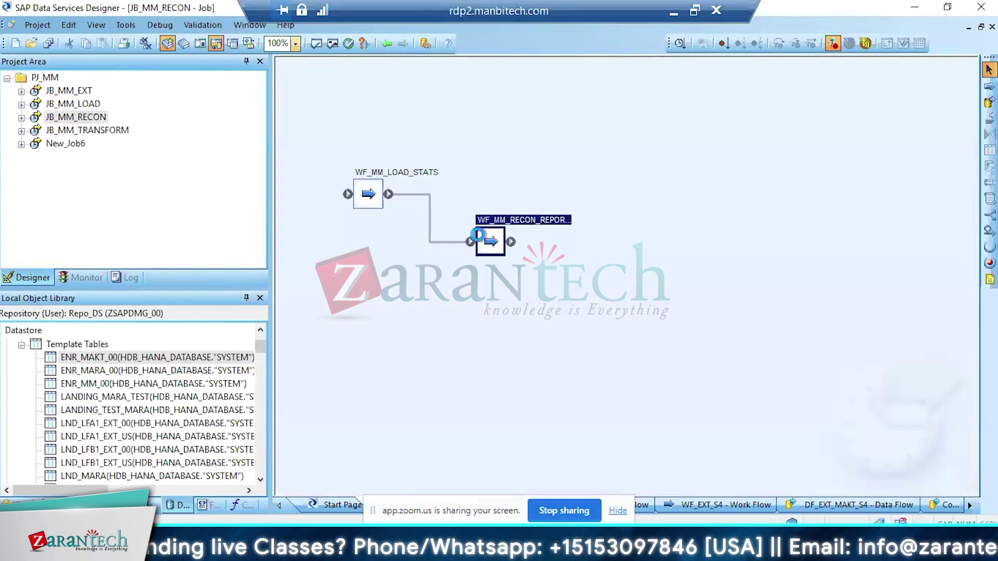
double_click(484, 242)
double_click(348, 187)
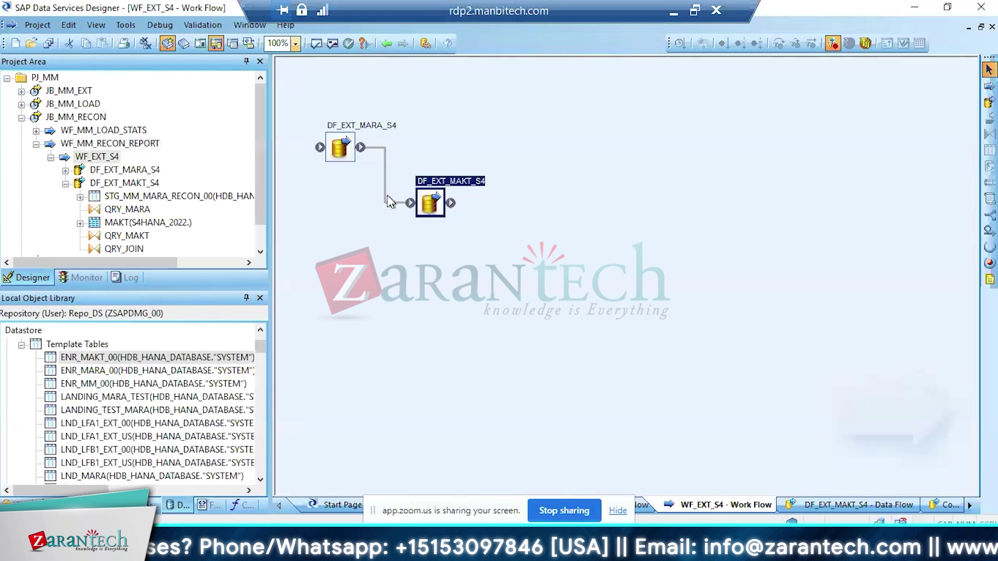
double_click(436, 206)
drag(107, 358, 532, 365)
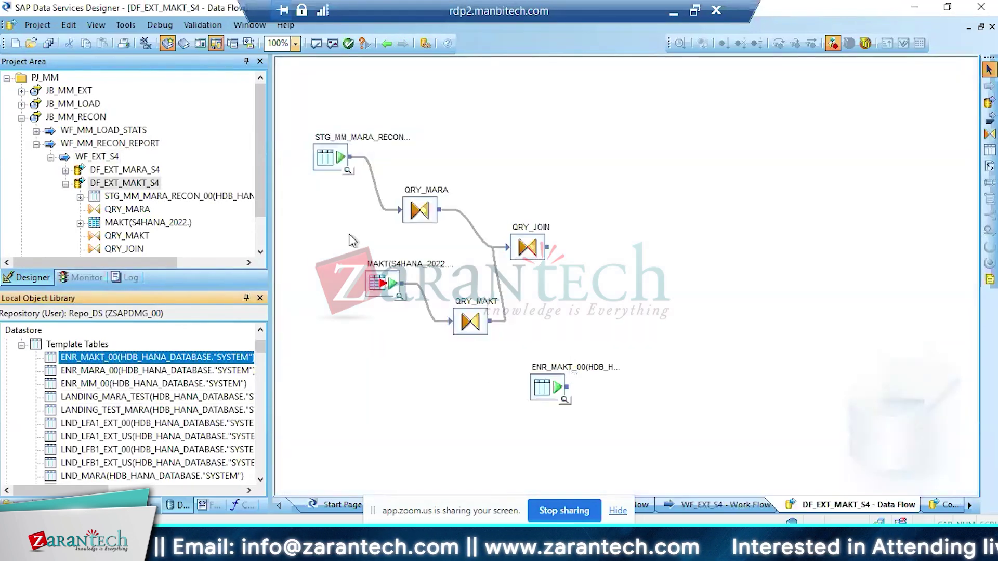
click(48, 43)
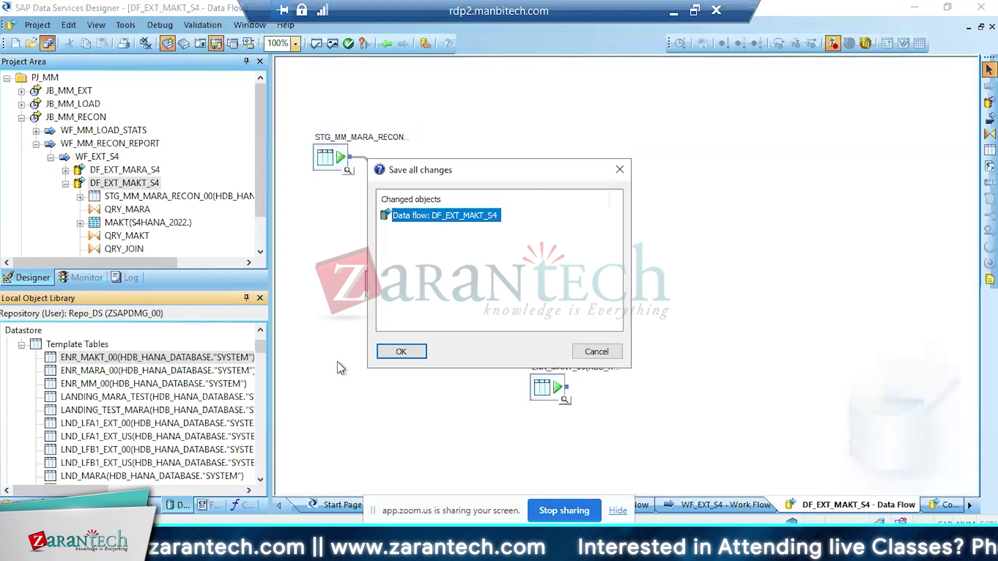
click(394, 345)
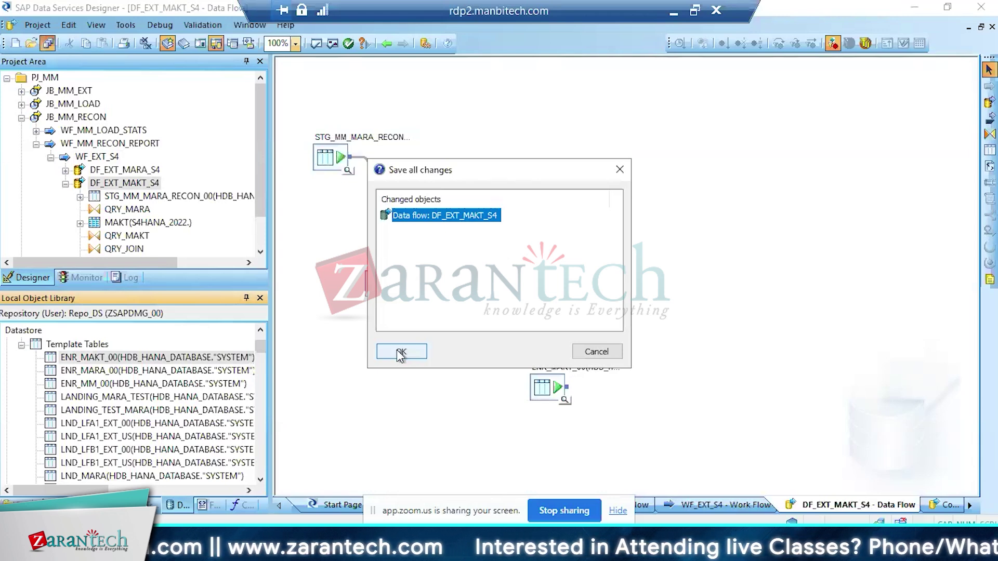
Add a query transform named QRY_MATCH and connect QRY_JOIN and ENR_MAKT_00 to it as inputs
click(989, 135)
click(608, 315)
text(Q)
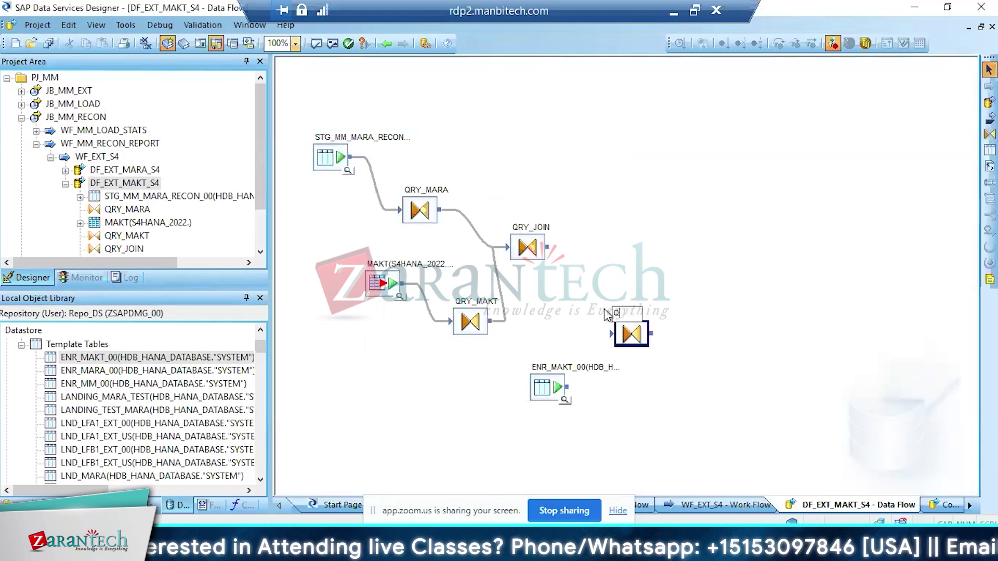
text(RY_MA)
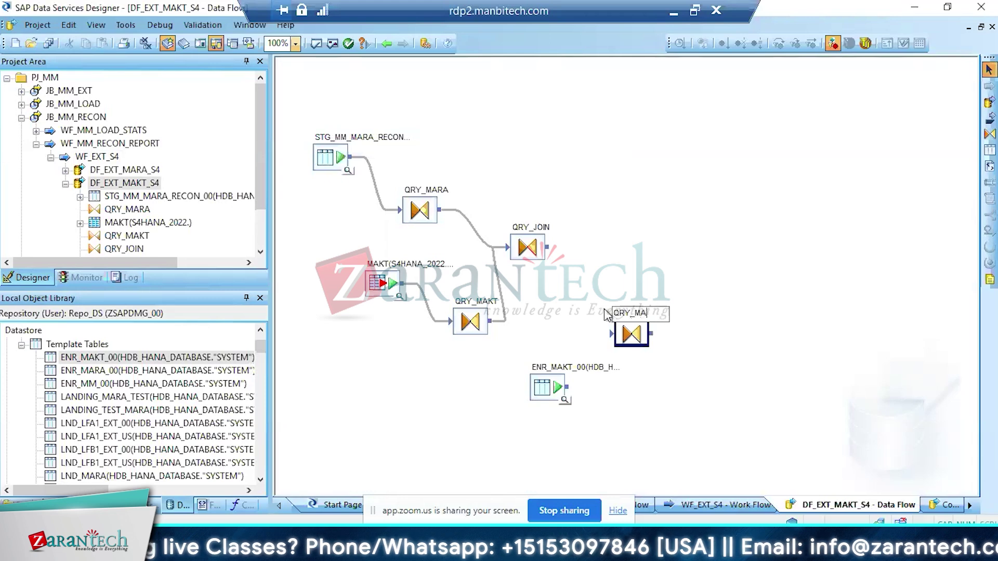
text(TCH)
key(Return)
drag(548, 248, 617, 338)
drag(567, 387, 628, 335)
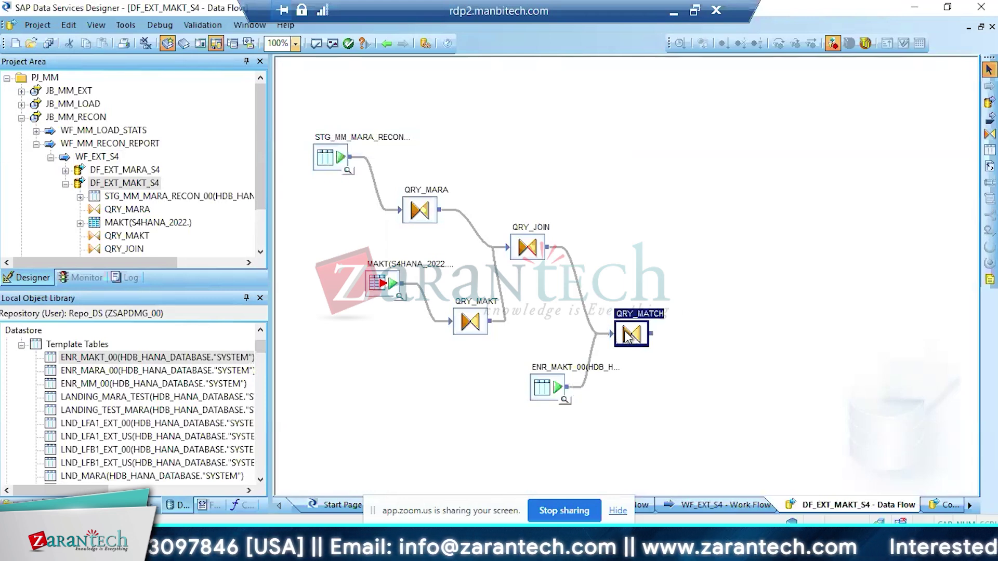
Open QRY_MATCH and enable distinct rows for its output
double_click(628, 336)
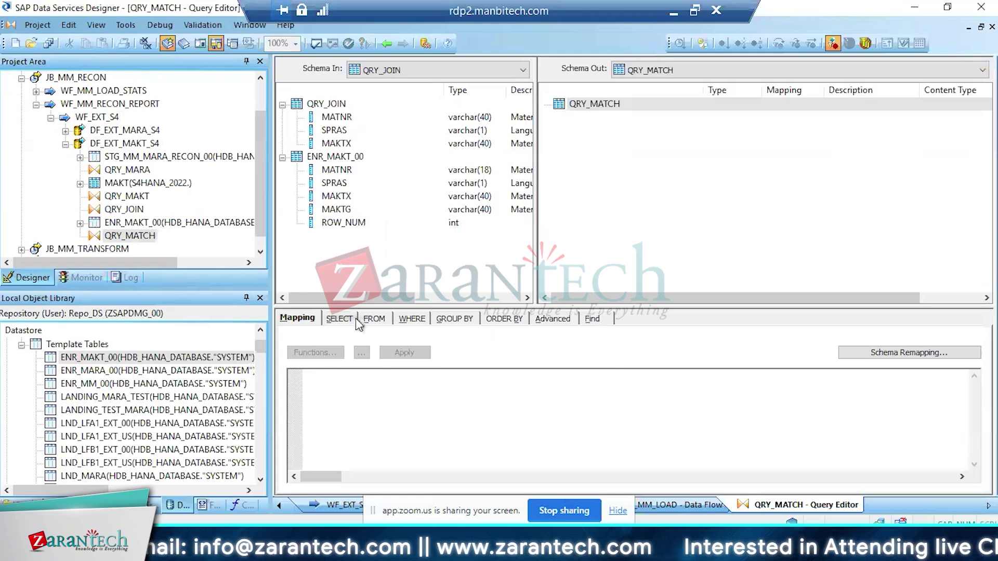
click(339, 319)
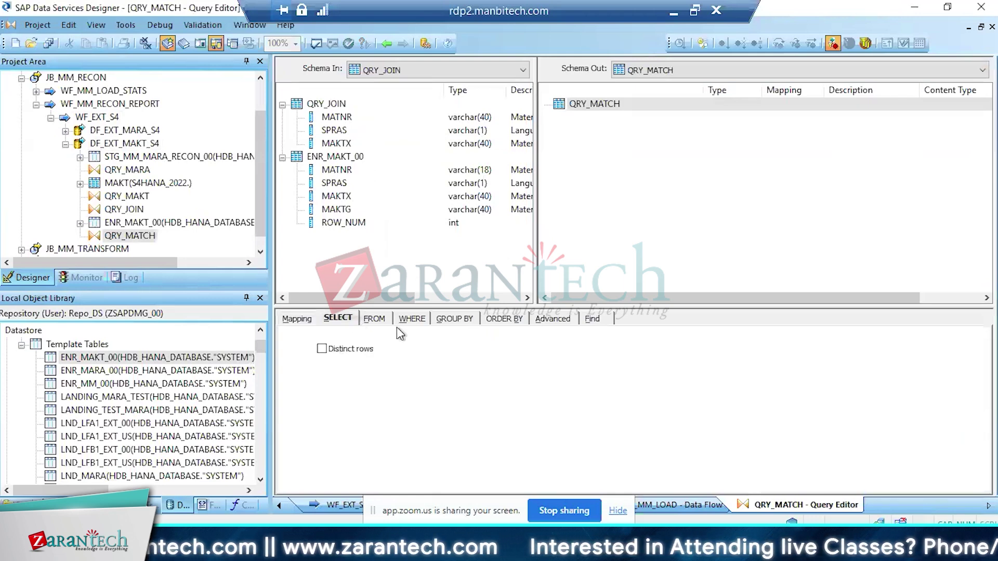
click(336, 350)
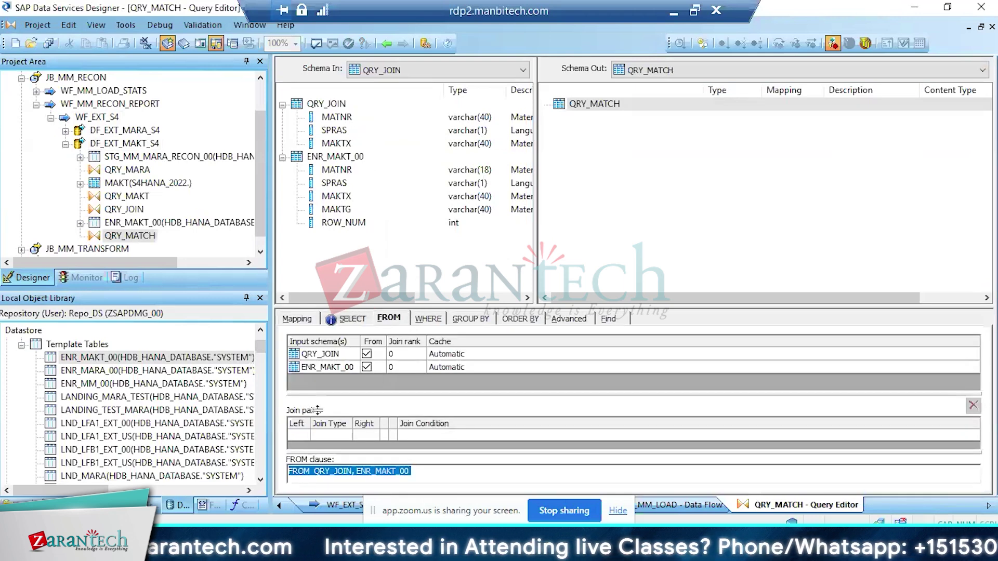
Define an inner join pair in QRY_MATCH with QRY_JOIN as left input and ENR_MAKT_00 as right input
click(309, 435)
click(312, 453)
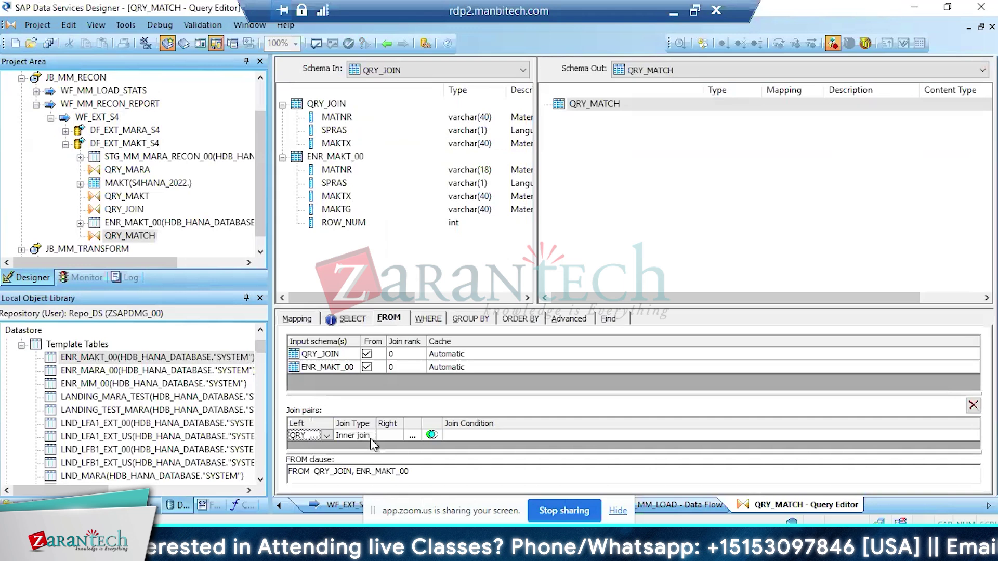
click(398, 434)
click(411, 457)
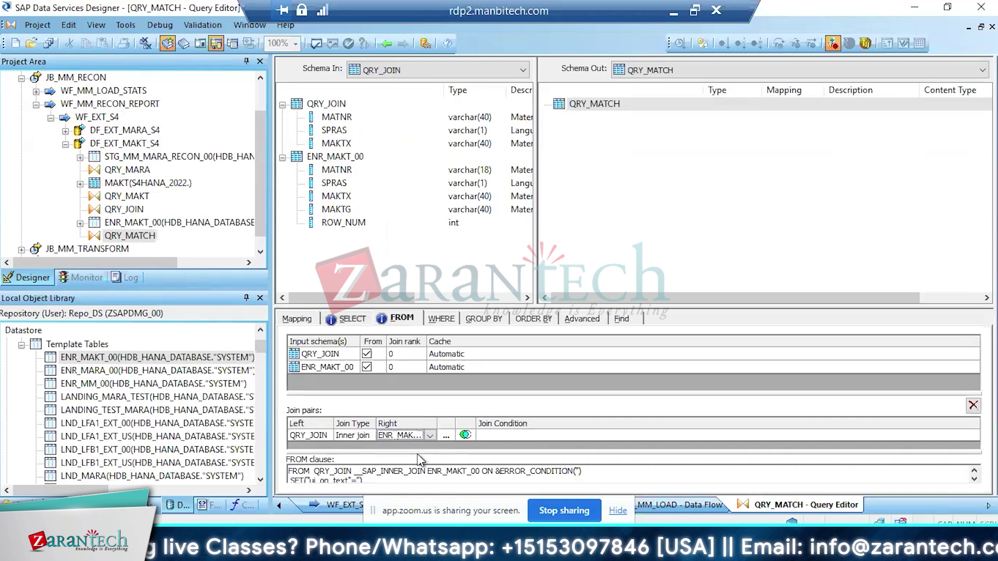
Set the join condition to ENR_MAKT_00.MATNR=QRY_JOIN.MATNR AND ENR_MAKT_00.SPRAS=QRY_JOIN.SPRAS in the Smart Editor
click(446, 435)
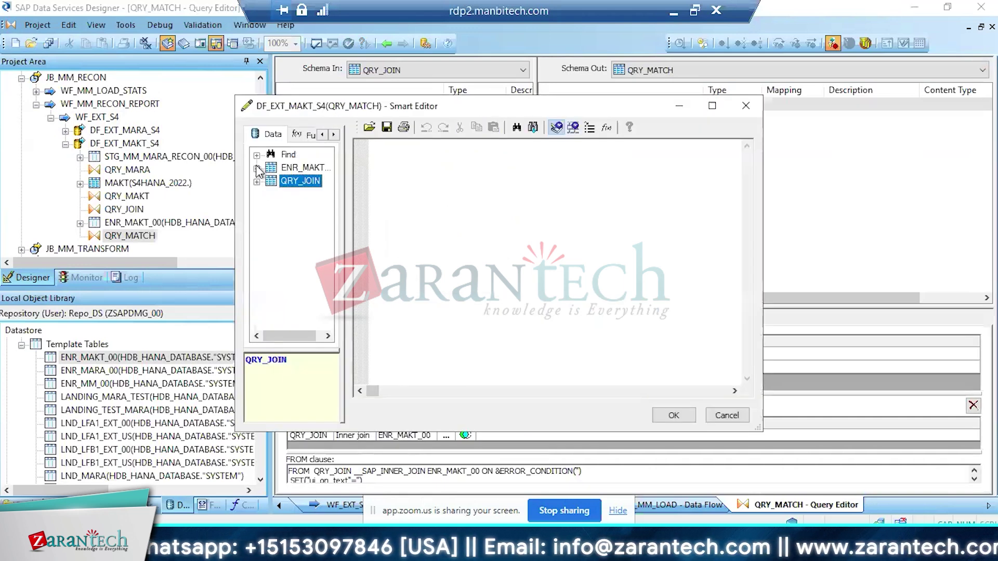
click(256, 168)
drag(310, 181, 412, 171)
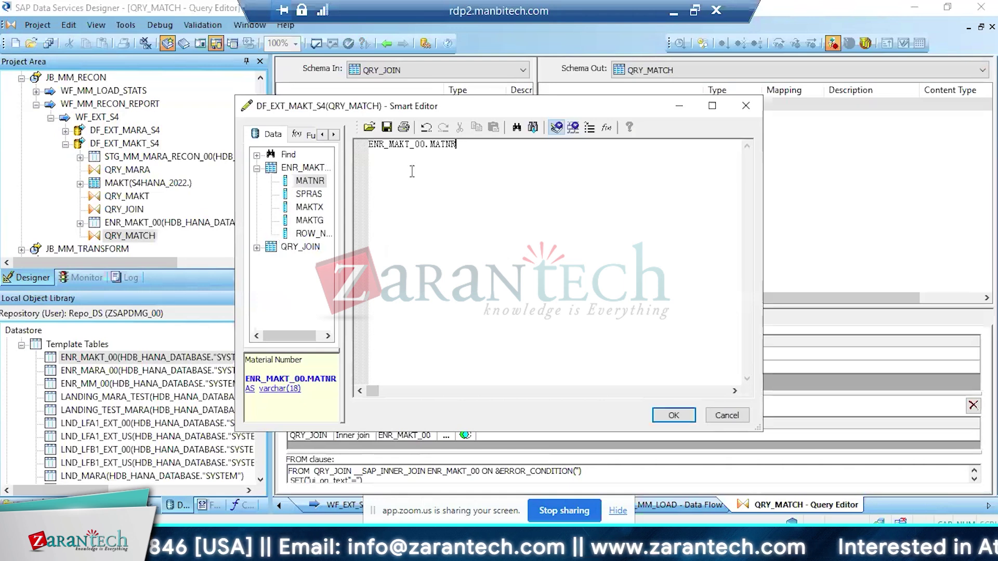
click(256, 248)
click(310, 260)
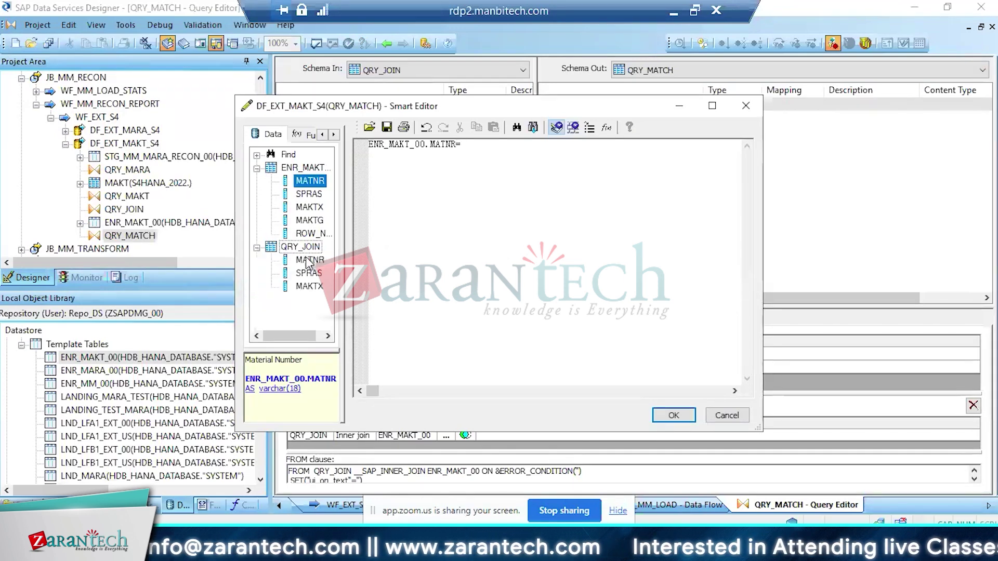
drag(496, 184, 526, 161)
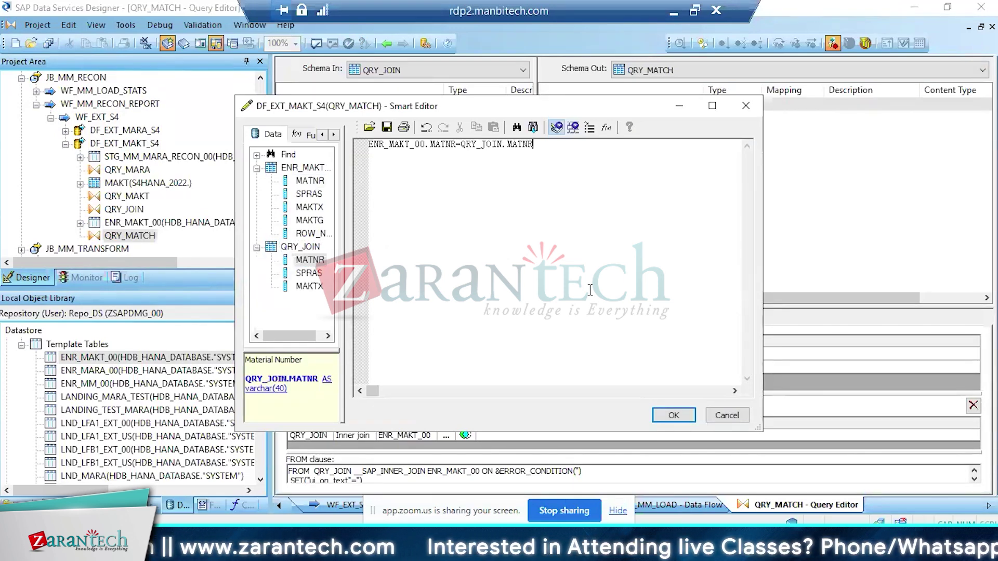
text(AND)
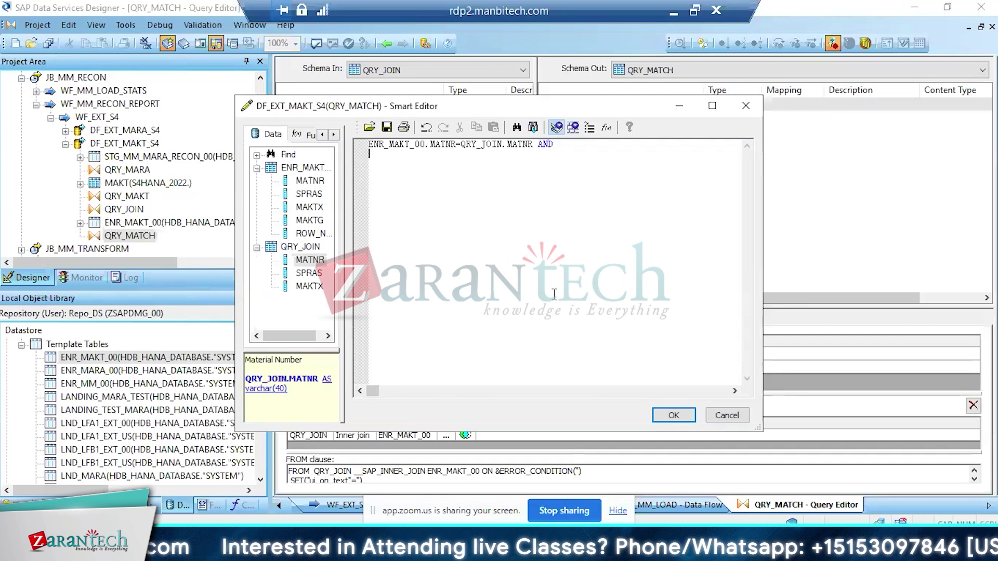
drag(310, 200, 413, 186)
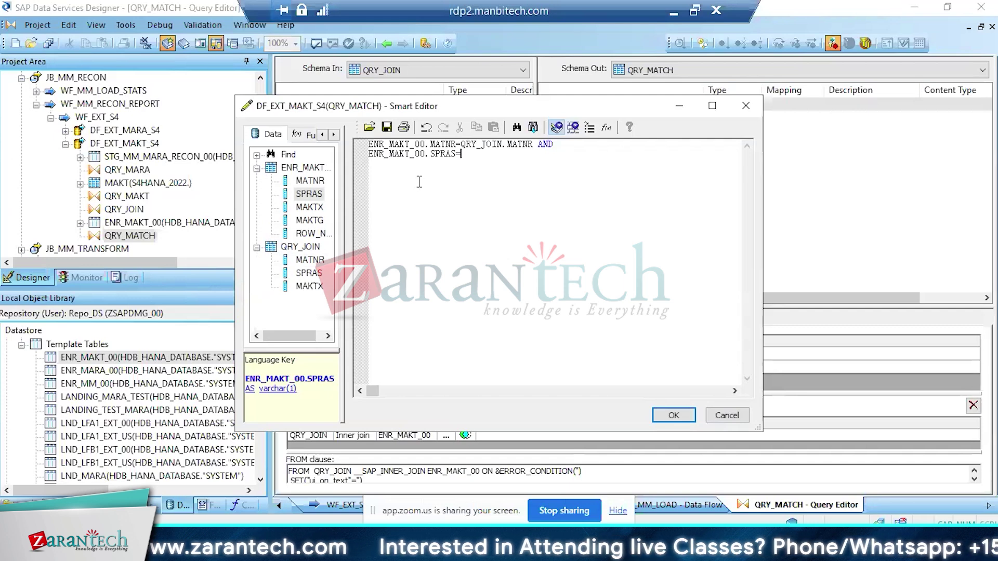
drag(311, 279, 512, 168)
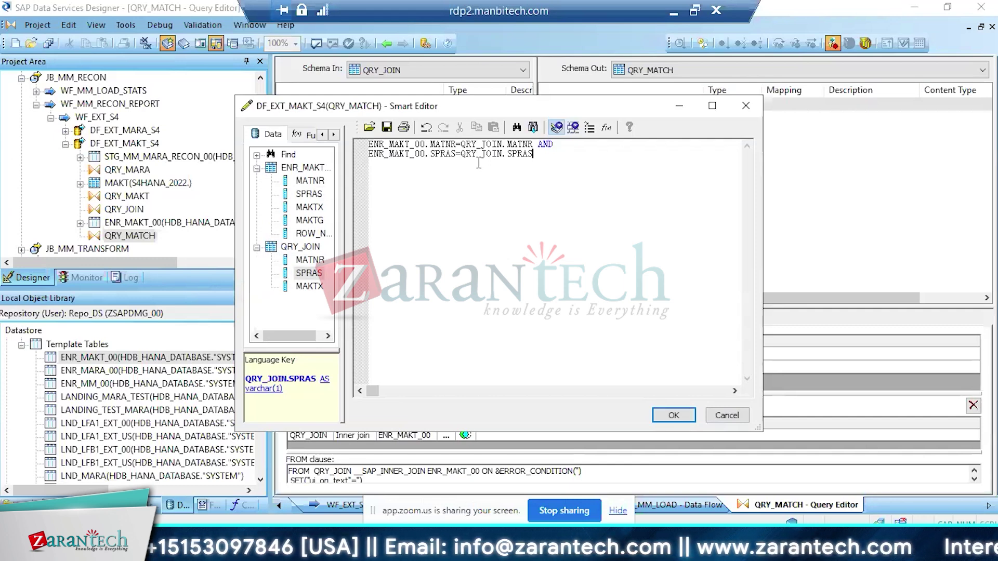
click(671, 416)
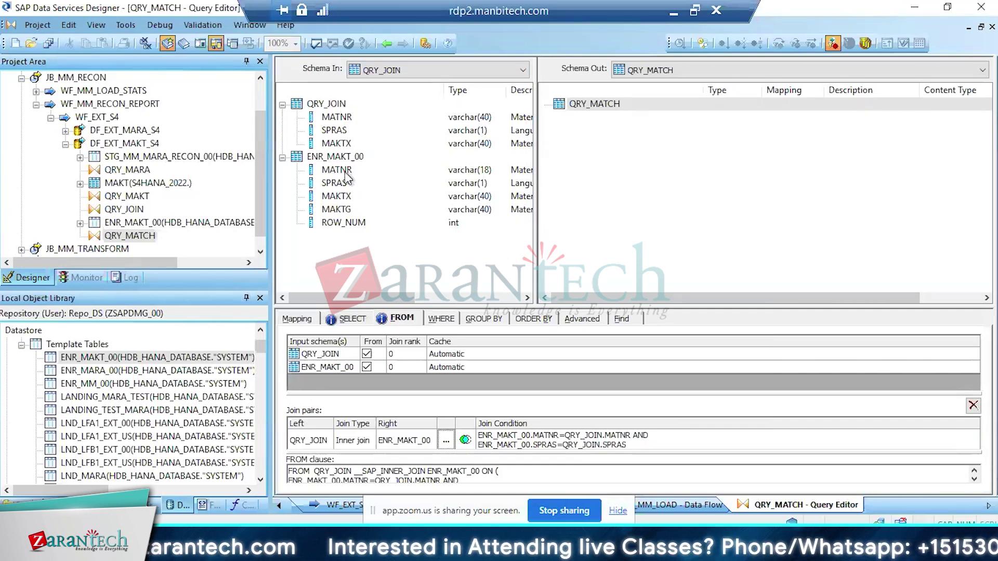
Map MATNR, SPRAS and MAKTX from ENR_MAKT_00 to the QRY_MATCH output and rename the output MATNR column as MATNR_LEG
drag(347, 176, 583, 147)
shift+click(343, 197)
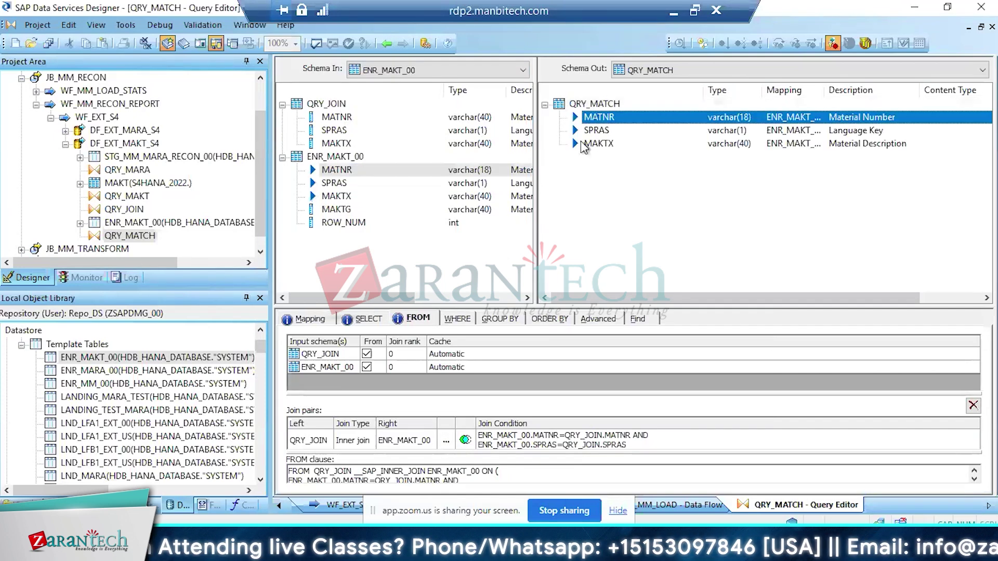
double_click(627, 119)
key(Right)
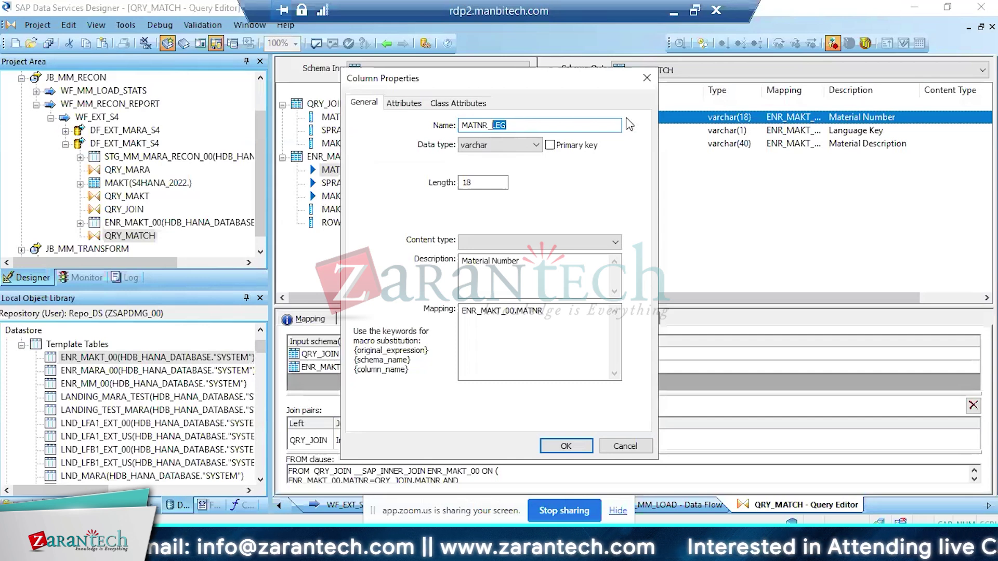
key(Return)
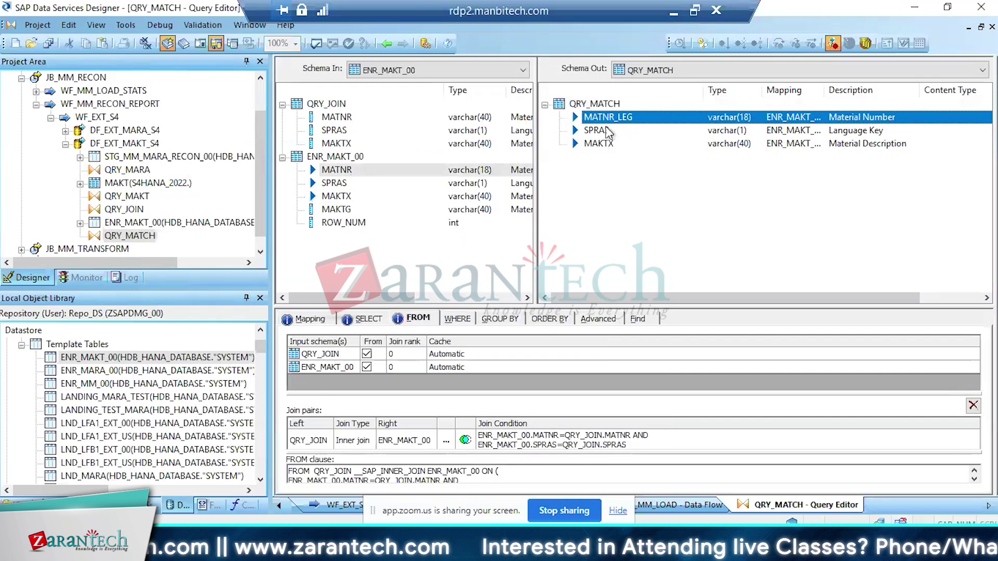
Rename the QRY_MATCH output columns SPRAS and MAKTX as SPRAS_LEG and MAKTX_LEG
double_click(607, 129)
key(Right)
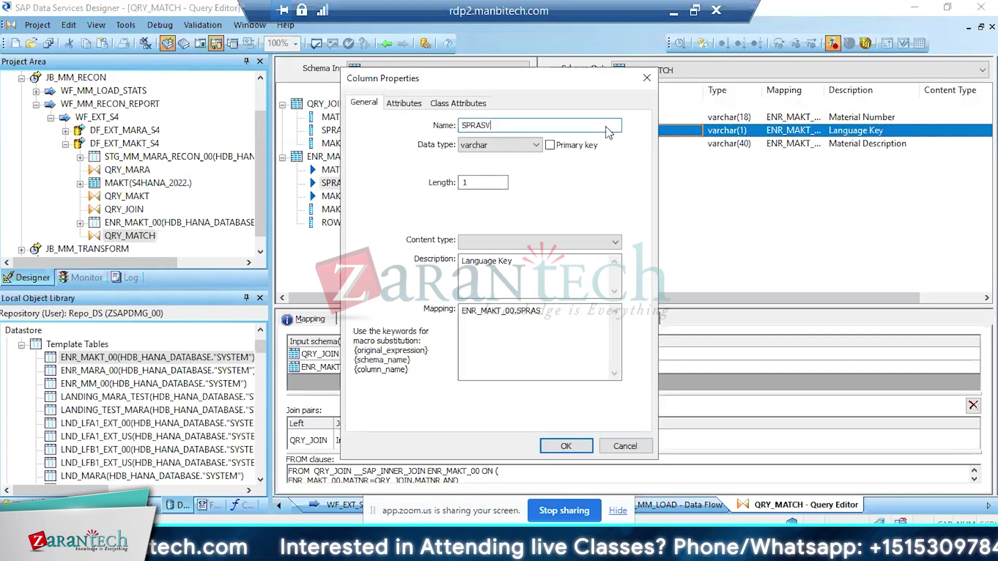
key(Return)
click(608, 131)
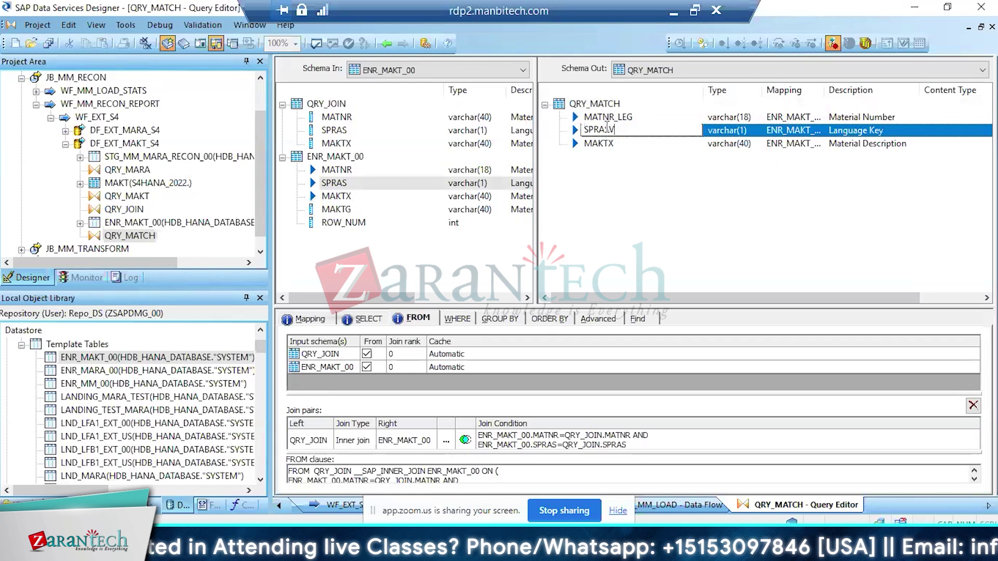
text(_LEG)
key(Return)
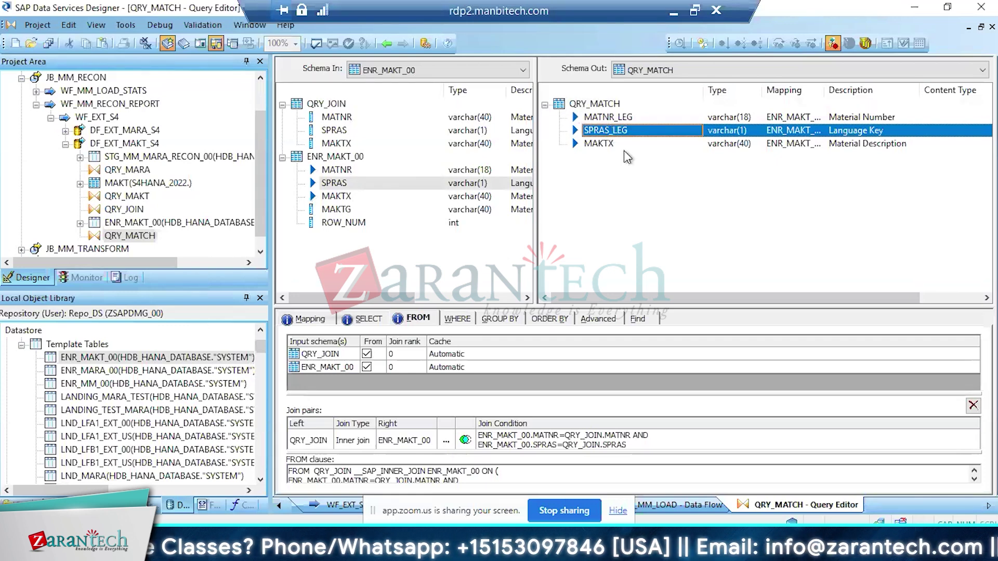
click(628, 149)
double_click(625, 147)
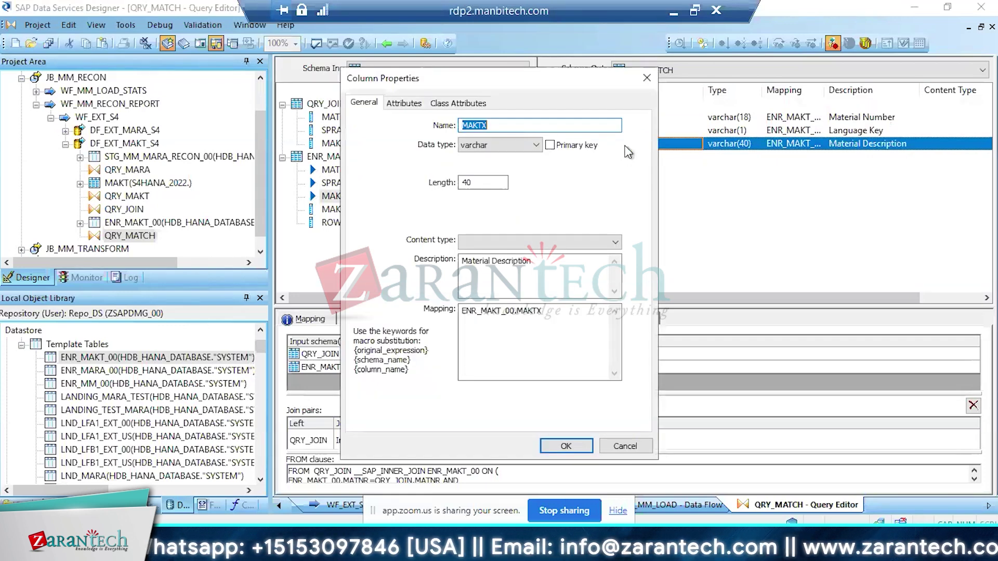
key(End)
text(_LEG)
key(Return)
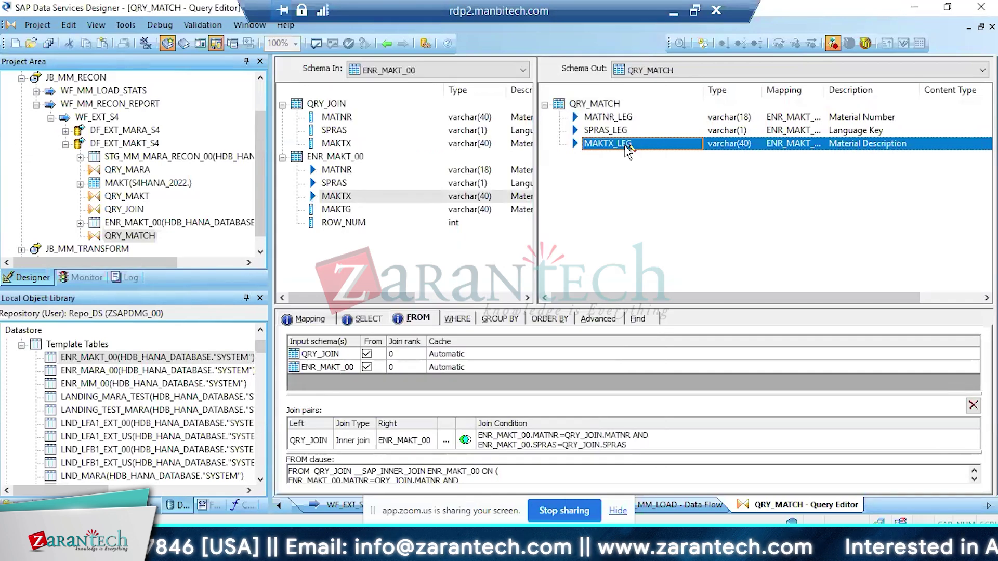
Insert QRY_JOIN's MATNR, SPRAS and MAKTX into the QRY_MATCH output, each below its matching _LEG column
drag(353, 122, 591, 120)
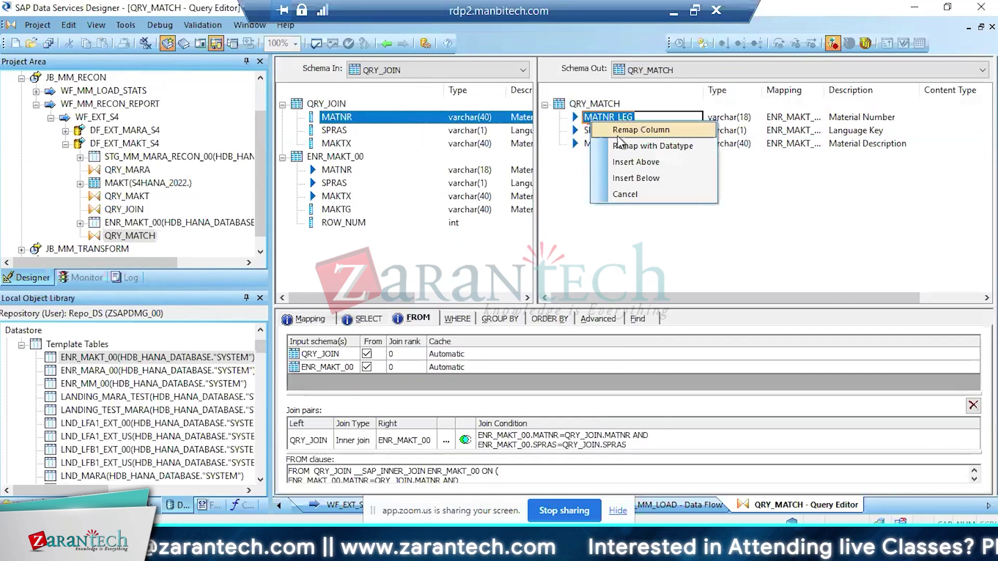
click(629, 178)
drag(347, 131, 605, 141)
click(637, 198)
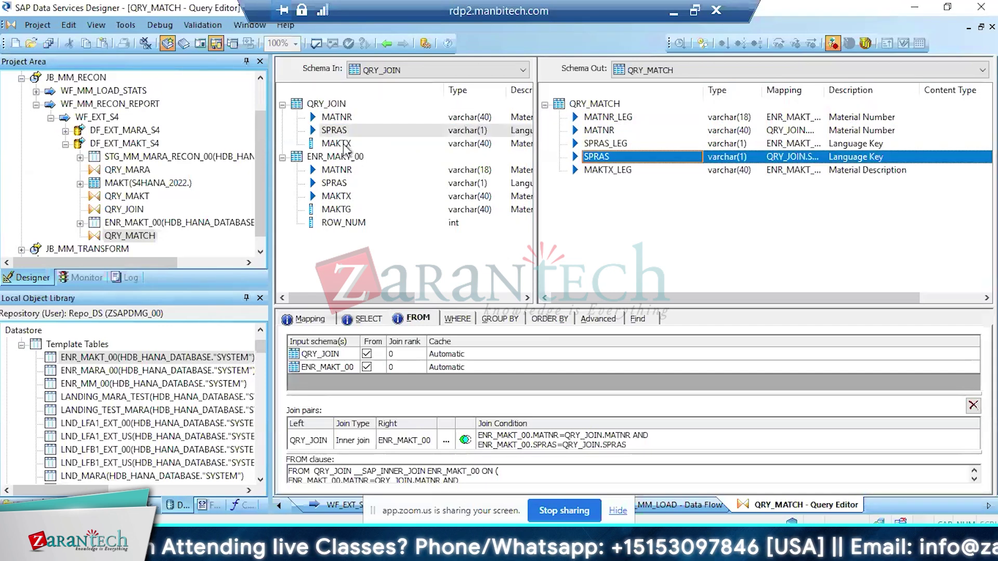
drag(340, 144, 599, 181)
click(637, 233)
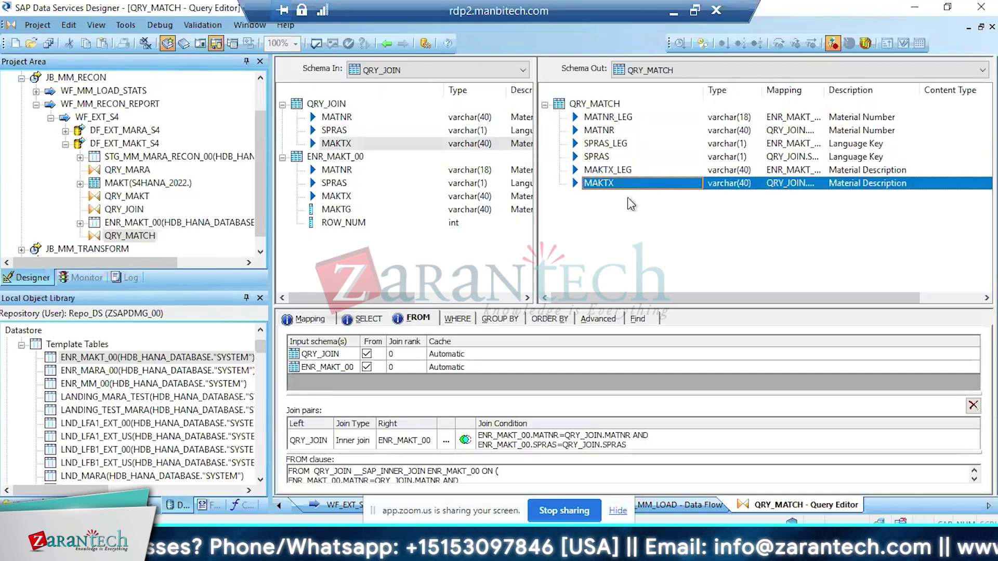
Rename the QRY_MATCH output column MATNR, mapped from QRY_JOIN, as MATNR_TAR
double_click(616, 130)
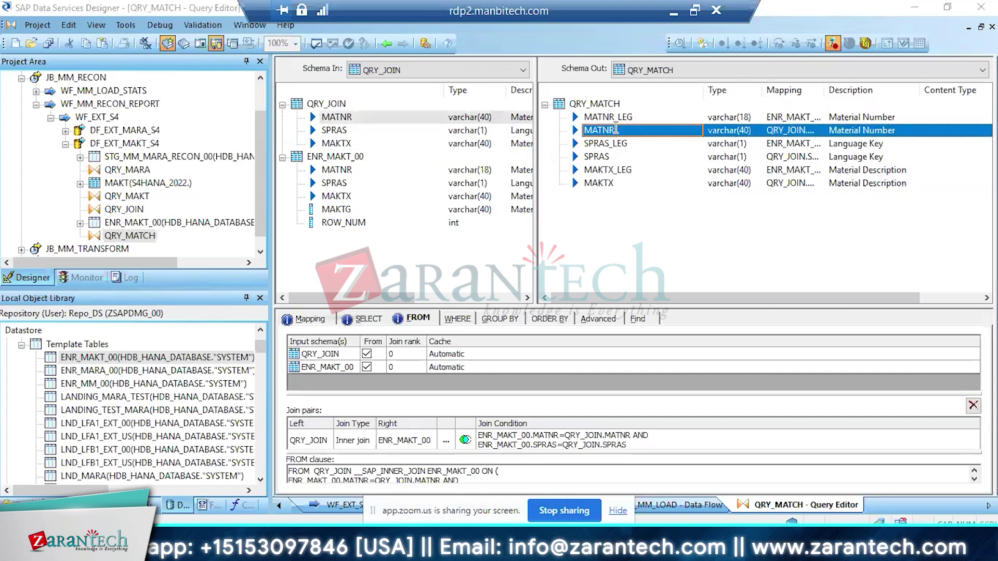
click(616, 127)
text(_TA)
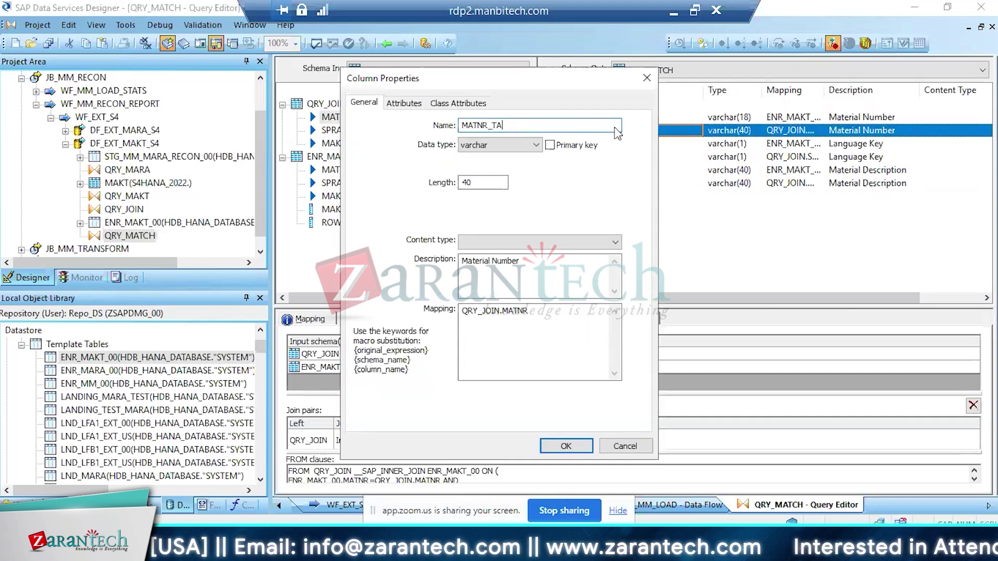
key(shift+Left)
key(shift+Left)
key(shift+Left)
key(shift+Left)
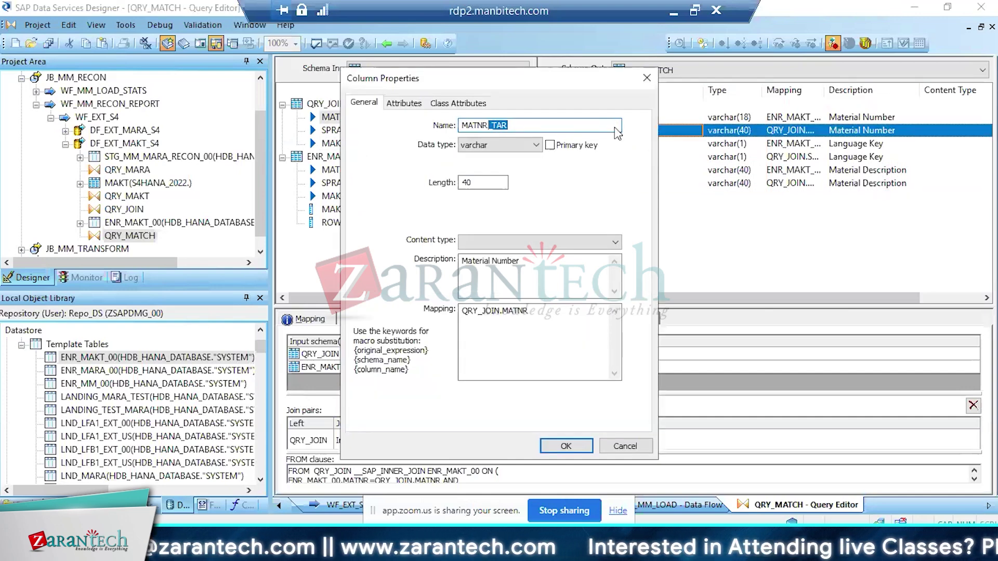
key(Return)
Rename the output columns SPRAS and MAKTX mapped from QRY_JOIN as SPRAS_TAR and MAKTX_TAR
double_click(625, 157)
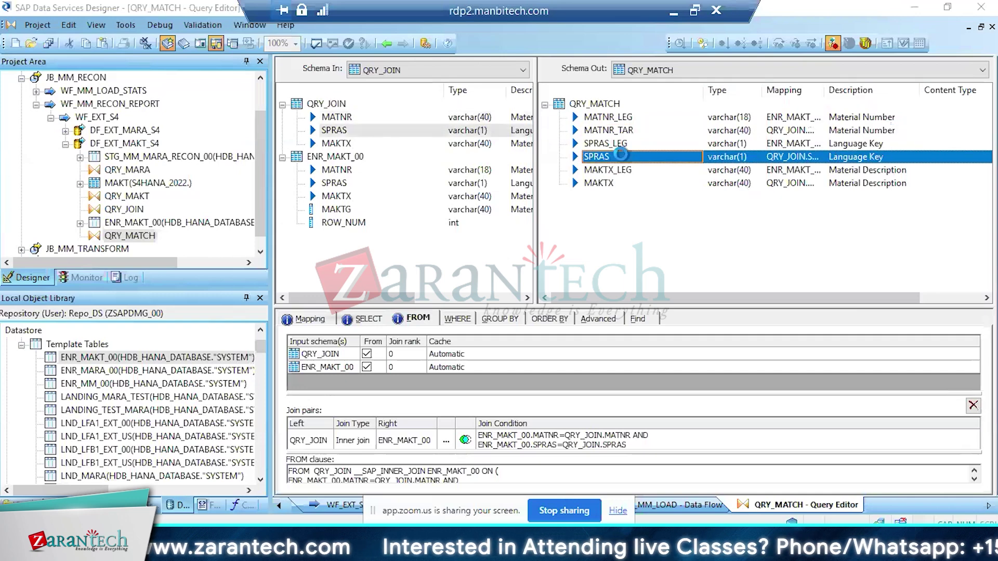
key(End)
key(Return)
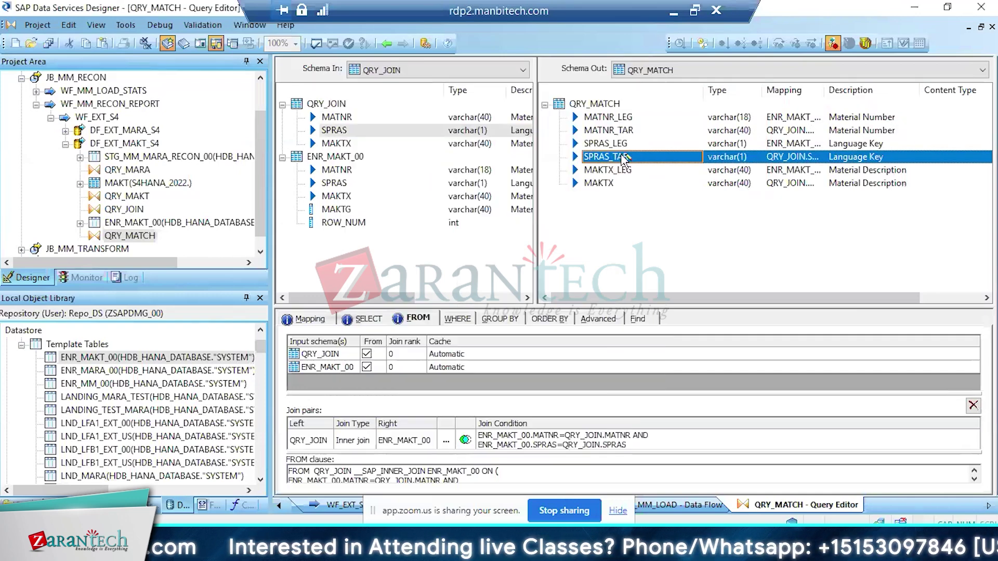
double_click(614, 184)
key(End)
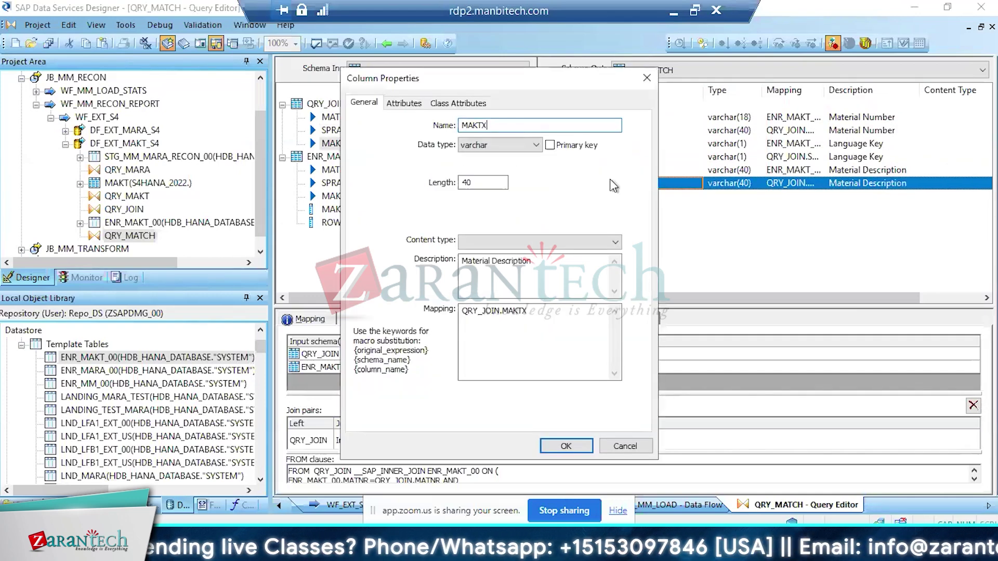
text(_TAR)
key(Return)
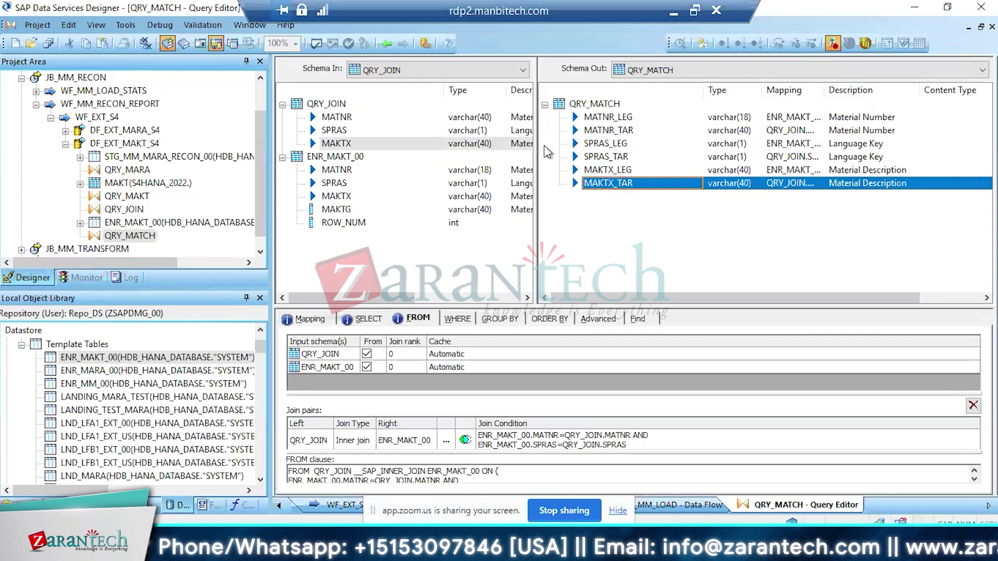
Add a query transform named QRY_MATCH_1 to DF_EXT_MAKT_S4 and connect QRY_MATCH to it as input
click(386, 43)
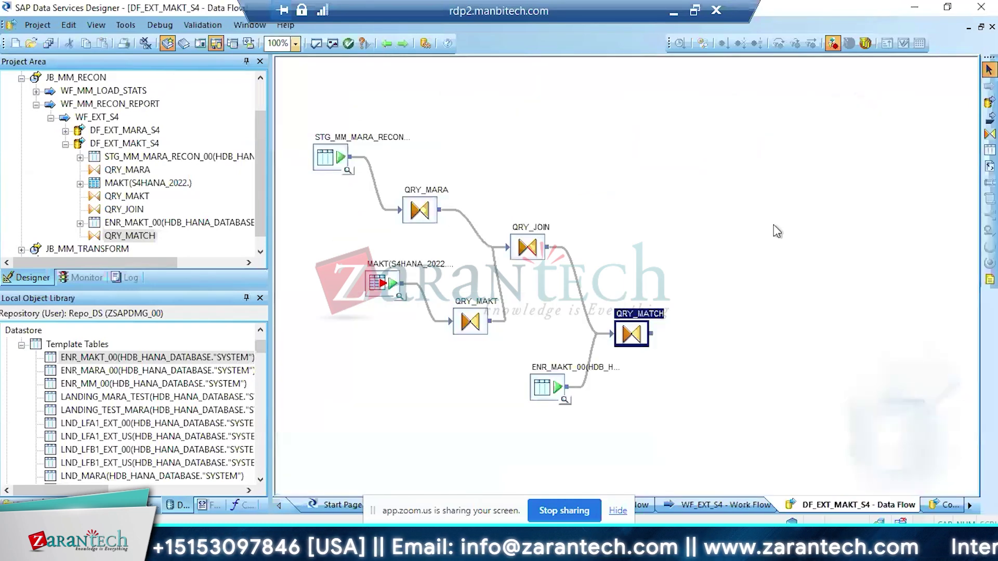
click(990, 134)
click(703, 297)
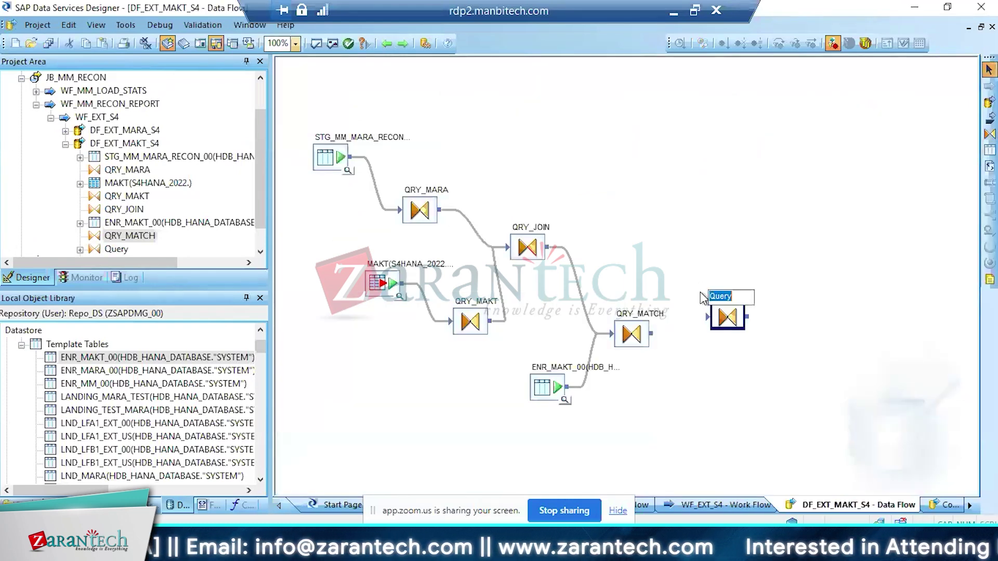
text(QRY_MA)
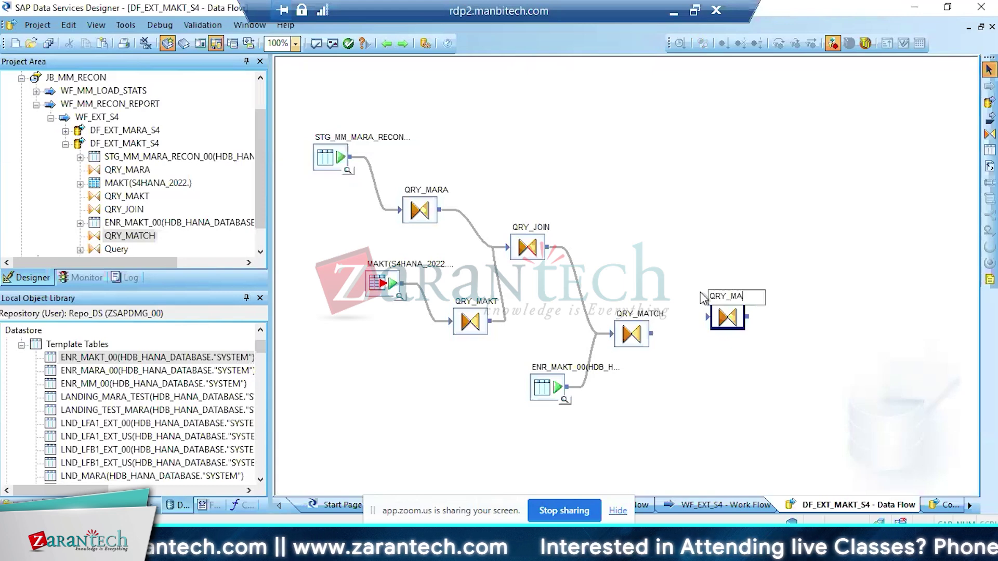
text(TCH_1)
key(Return)
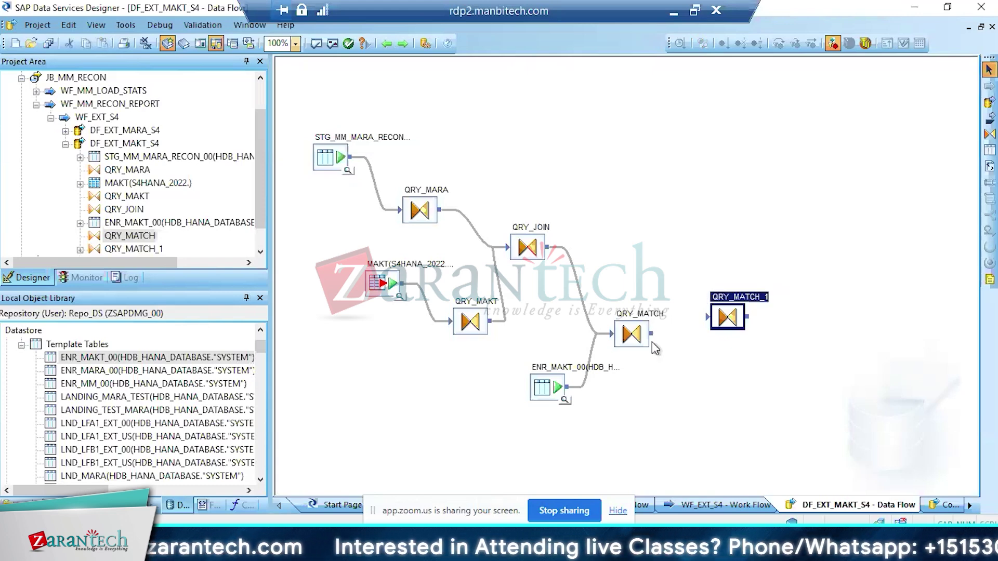
drag(652, 334, 711, 317)
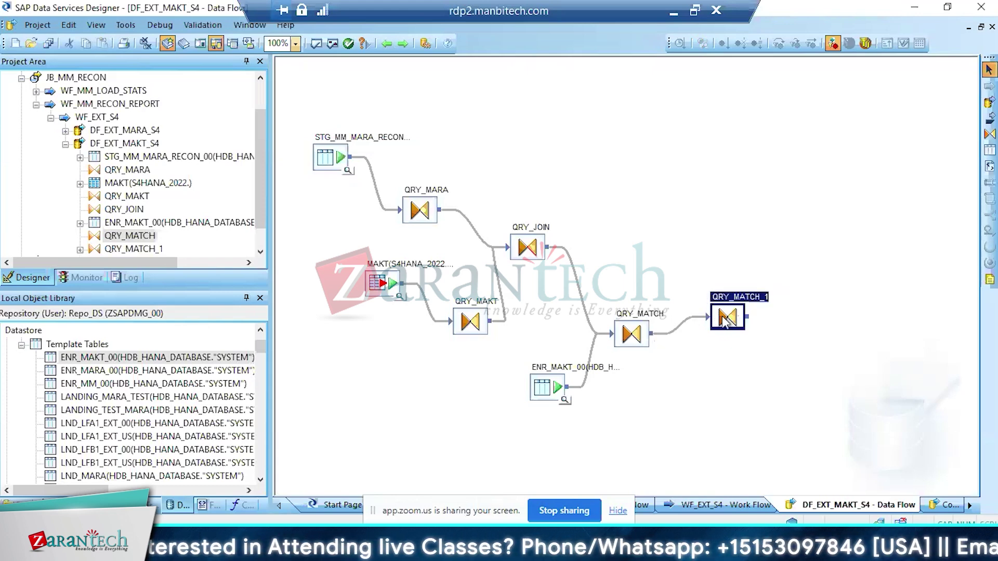
Open QRY_MATCH_1 and map all _LEG and _TAR columns of MATNR, SPRAS and MAKTX to its output
double_click(726, 321)
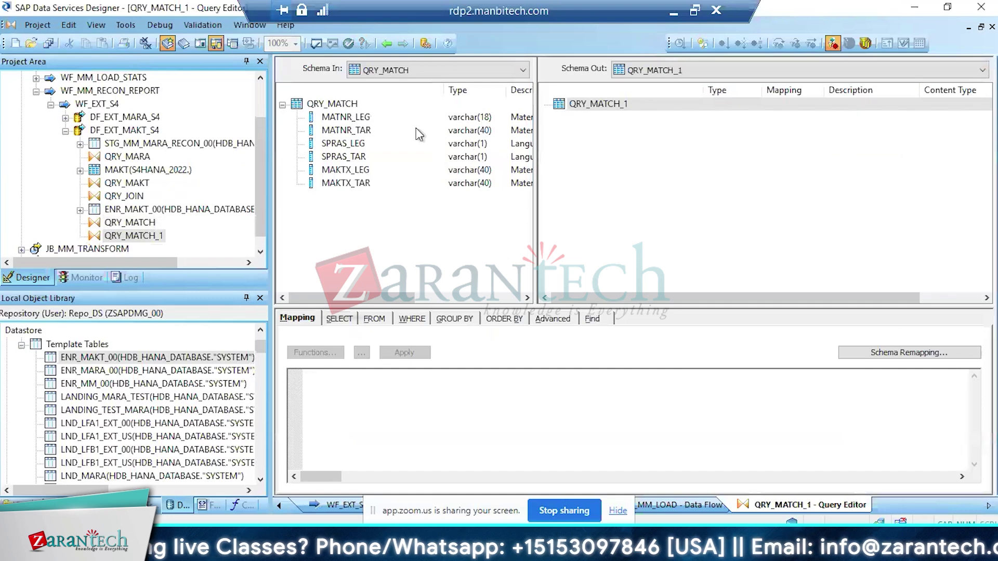
click(357, 117)
shift+click(358, 131)
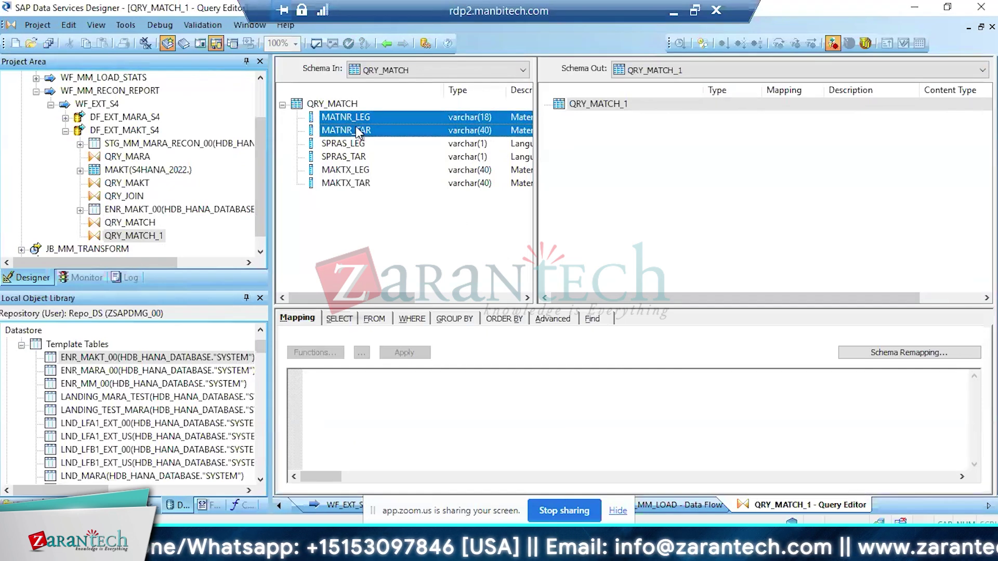
drag(358, 131, 576, 134)
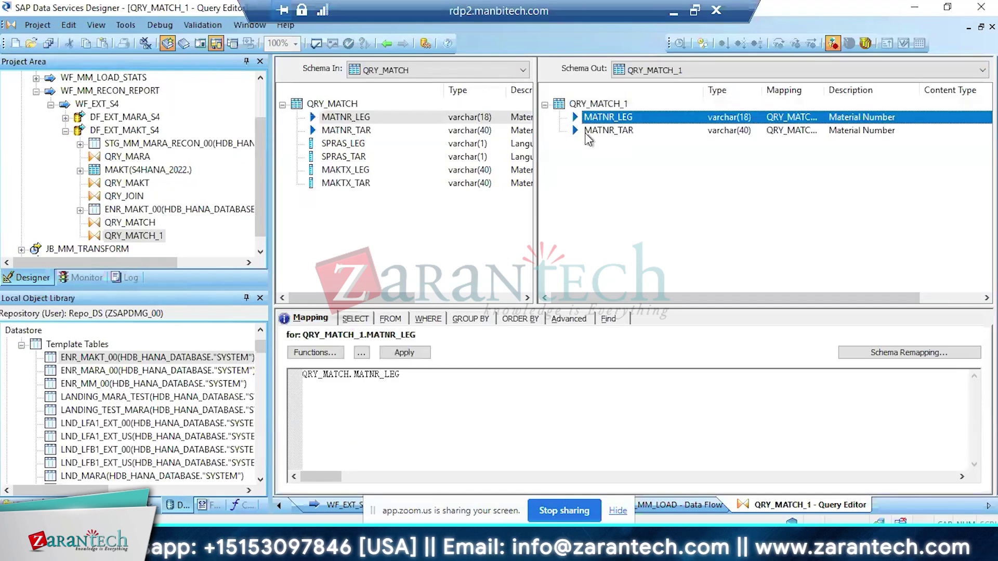
click(357, 146)
shift+click(352, 187)
drag(351, 186, 626, 215)
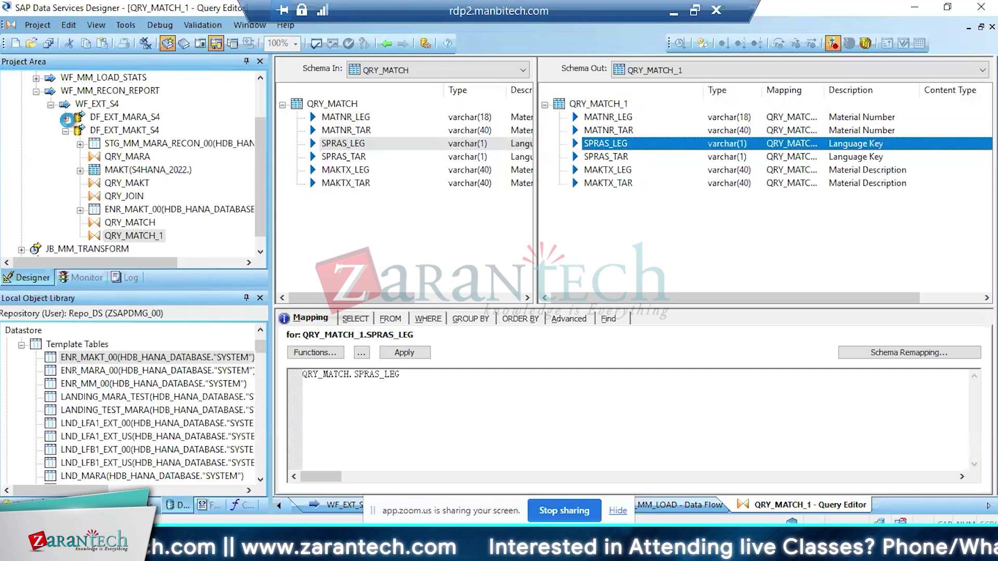
Copy the MATNR_MATCH output column from QRY_MATCH in DF_EXT_MARA_S4
click(66, 119)
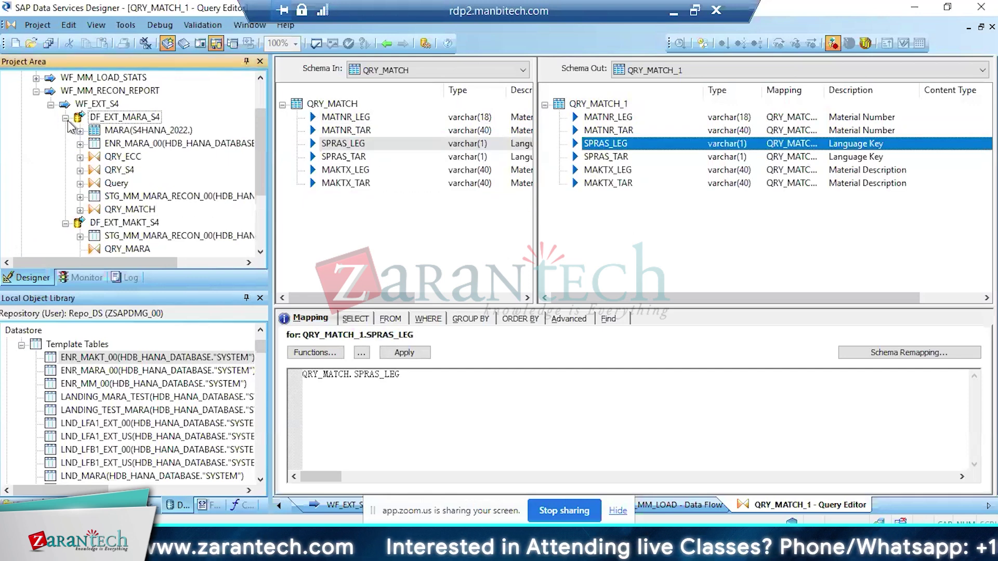
click(119, 119)
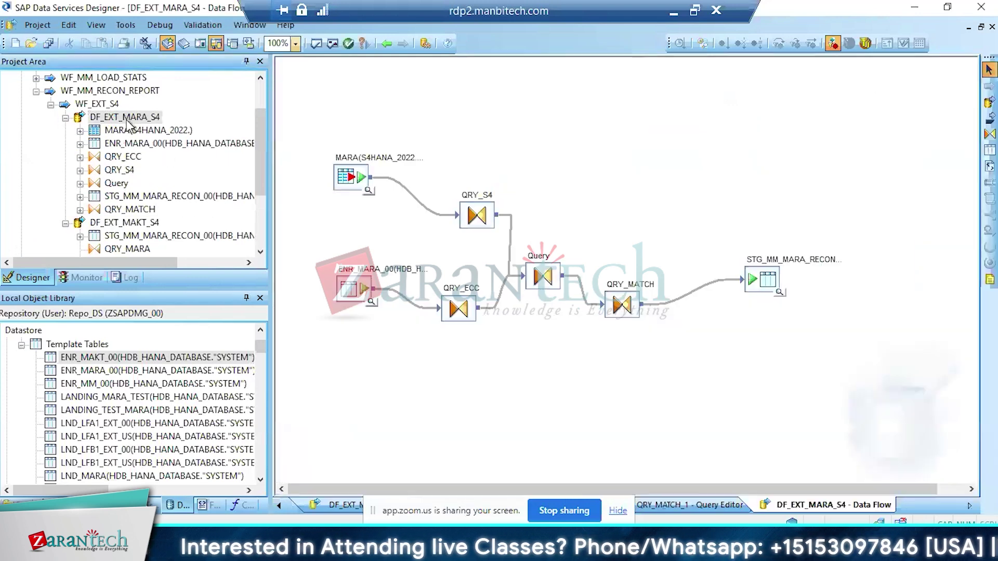
double_click(628, 301)
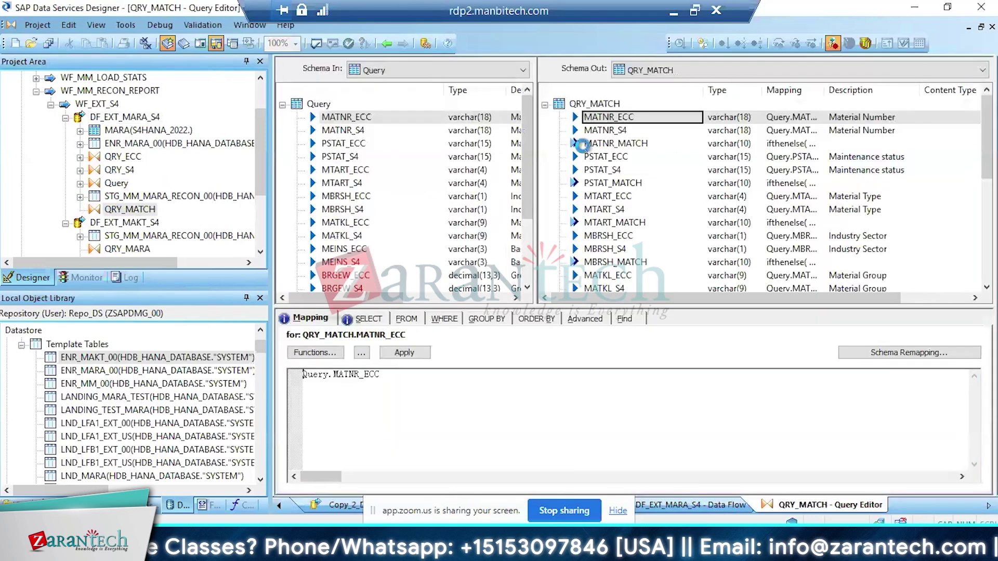
click(584, 145)
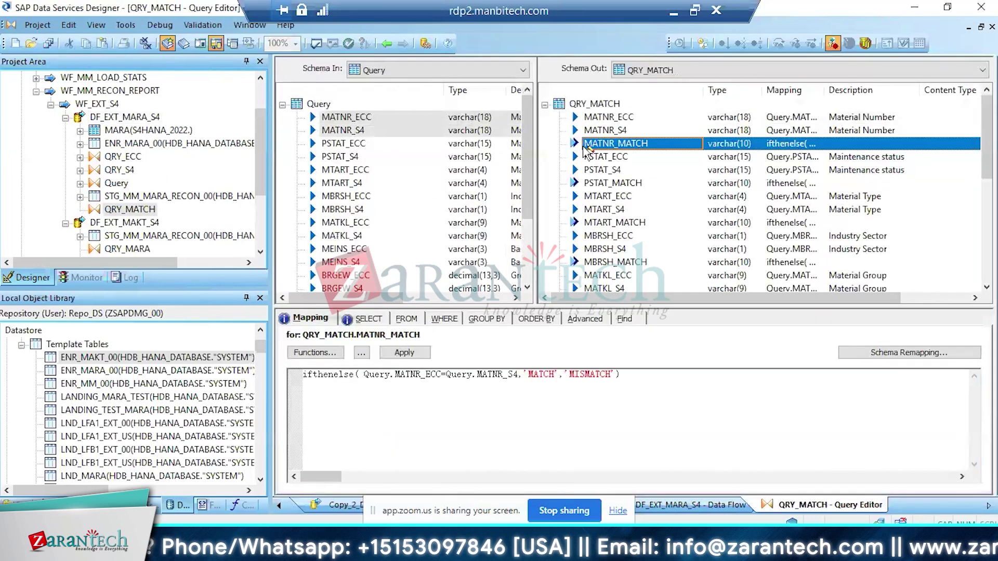
click(69, 125)
Paste the copied MATNR_MATCH column into the QRY_MATCH_1 output below MATNR_TAR and again below SPRAS_TAR
click(124, 224)
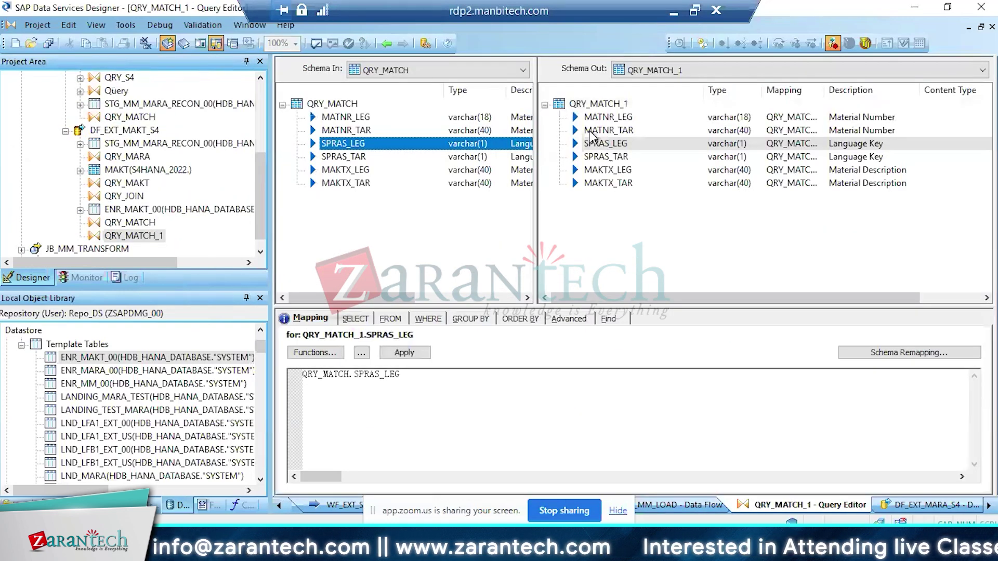
click(584, 132)
right_click(584, 136)
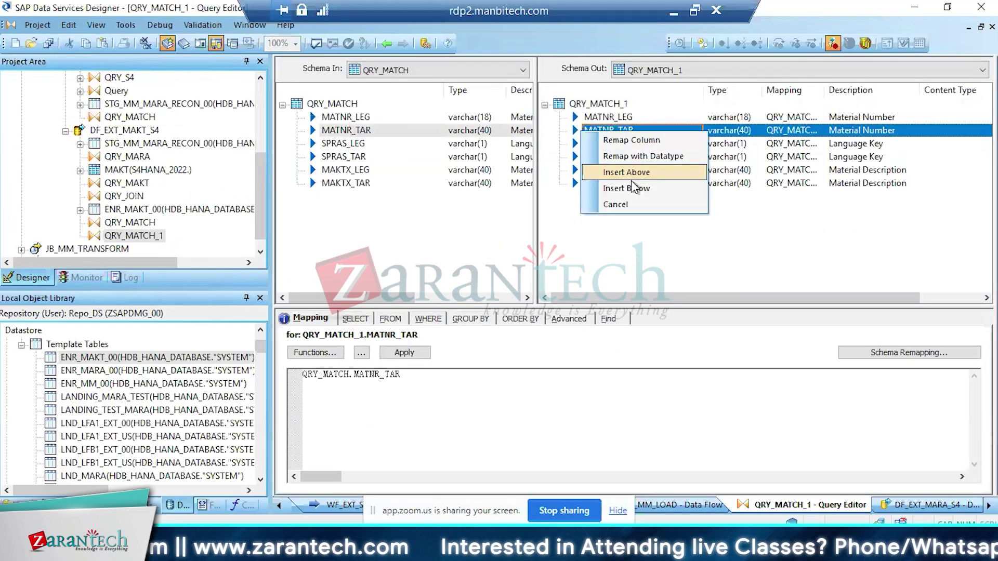
click(639, 188)
click(588, 170)
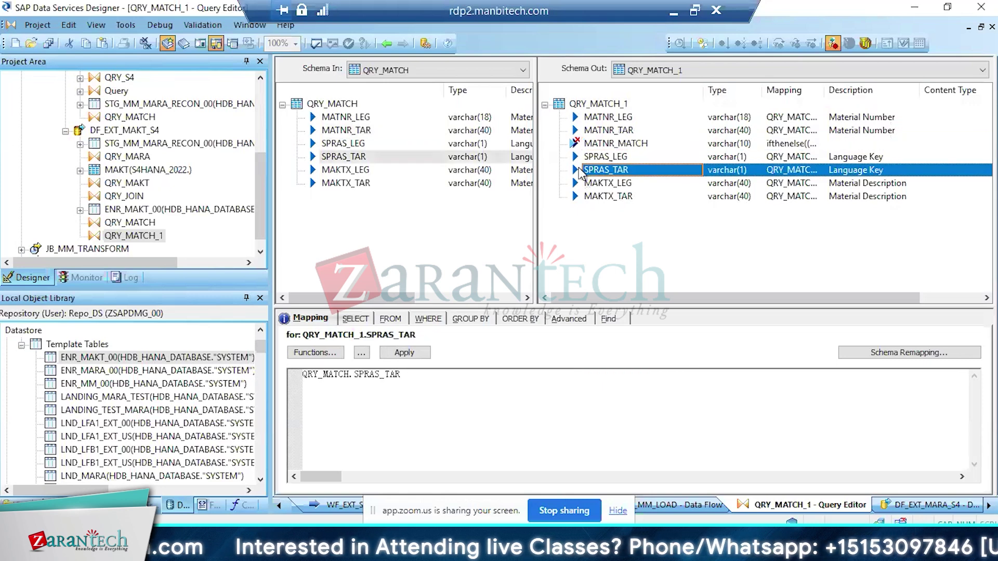
right_click(583, 171)
click(623, 229)
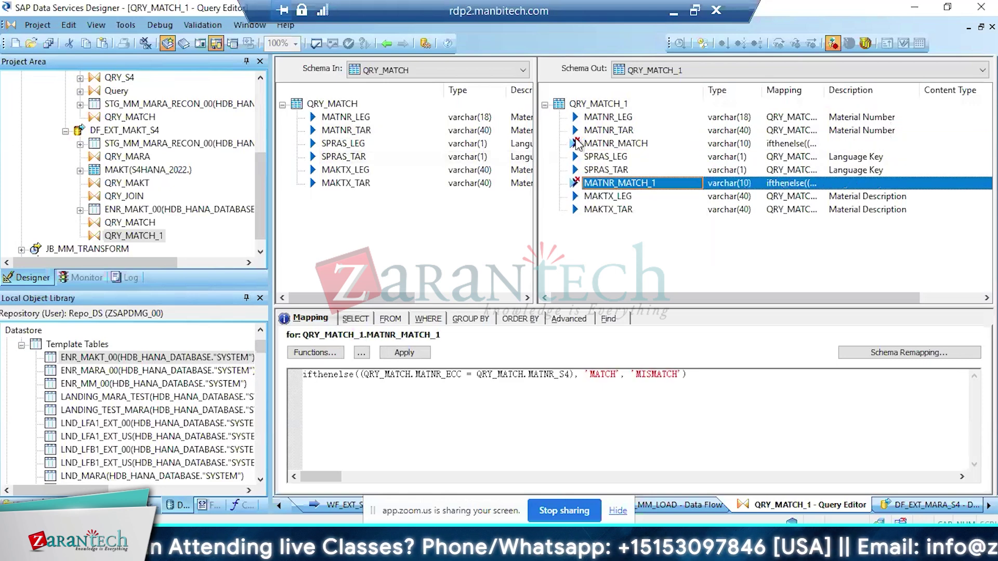
Paste the copied MATNR_MATCH column into the QRY_MATCH_1 output below MAKTX_TAR
click(578, 211)
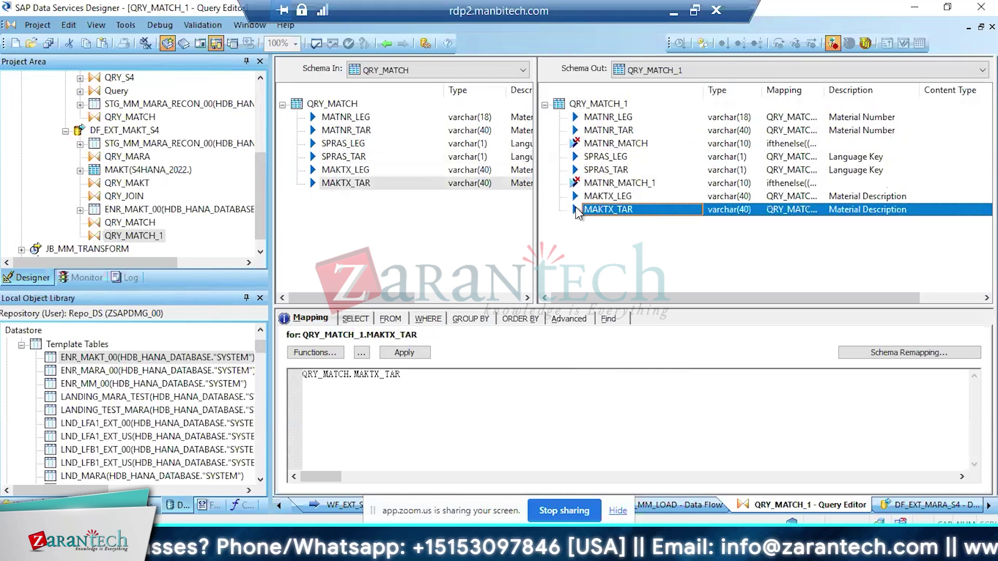
right_click(578, 214)
click(627, 269)
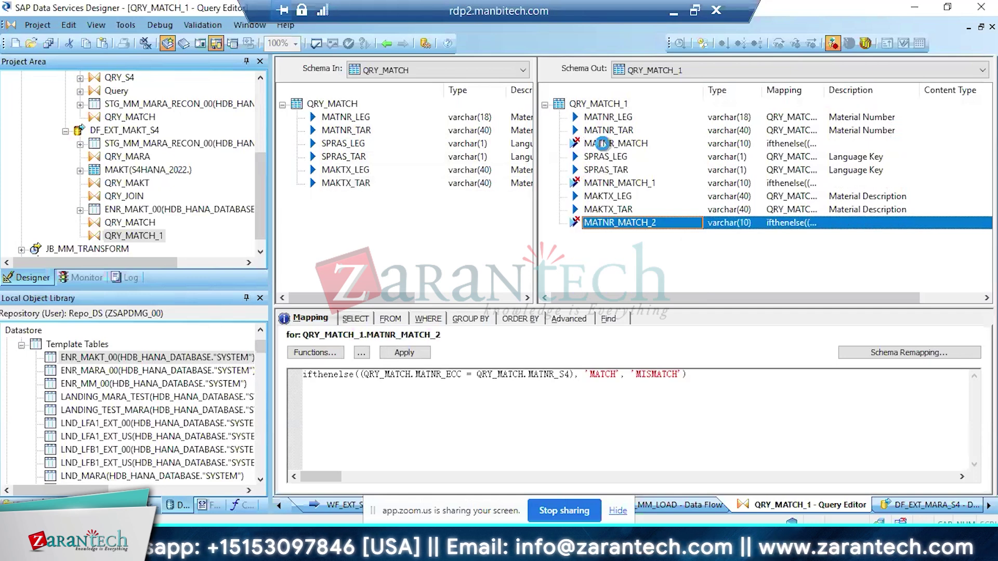
Try to adapt the MATNR_MATCH mapping, replacing MATNR_ECC with MATNR_LEG and removing the S4 suffix from the compared column
click(603, 144)
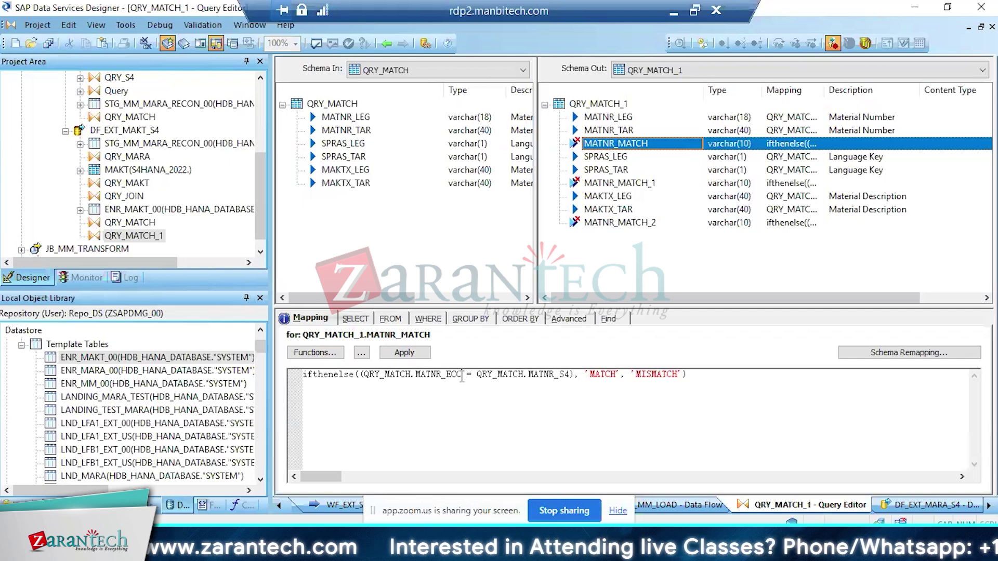
key(BackSpace)
key(BackSpace)
key(BackSpace)
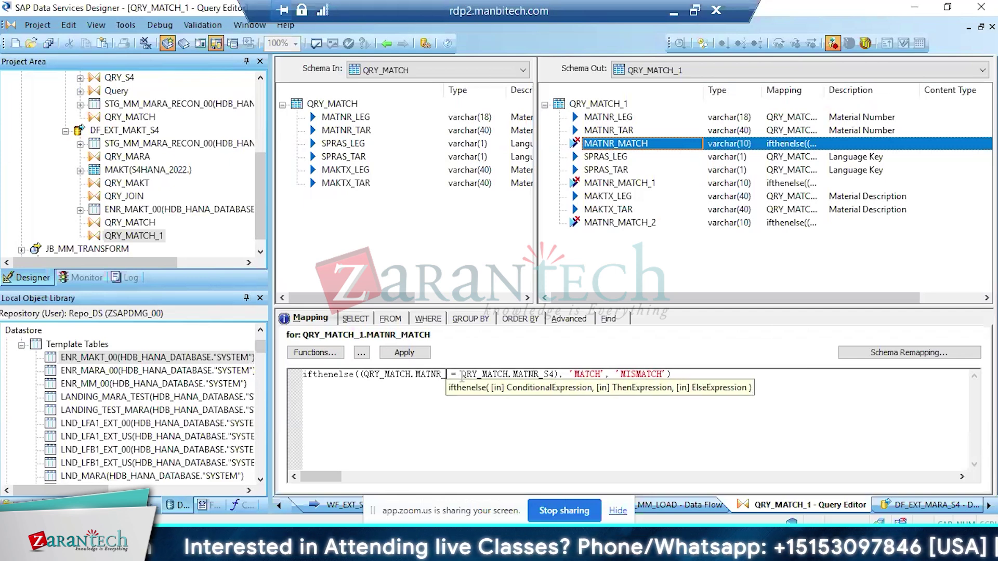
text(LEG)
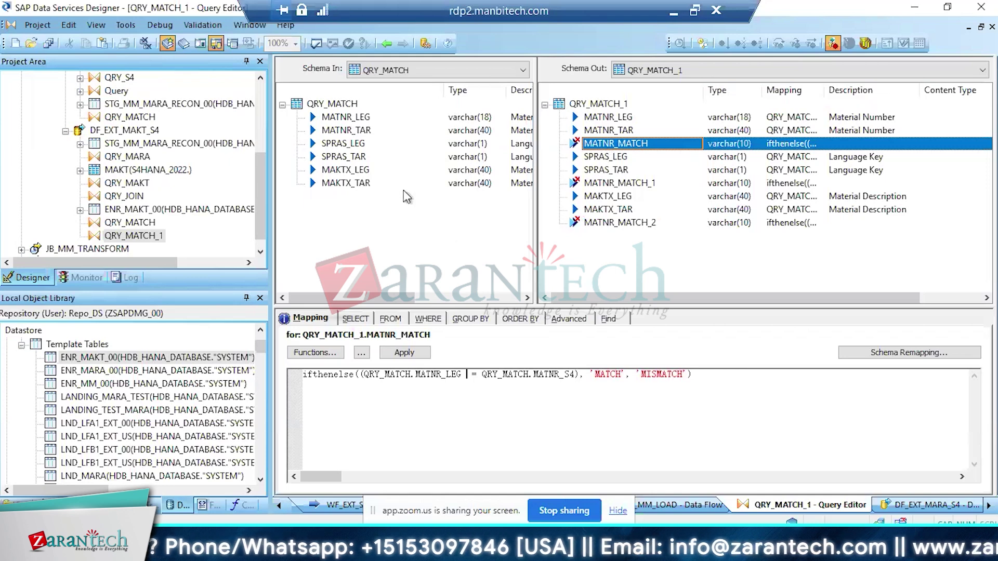
click(576, 375)
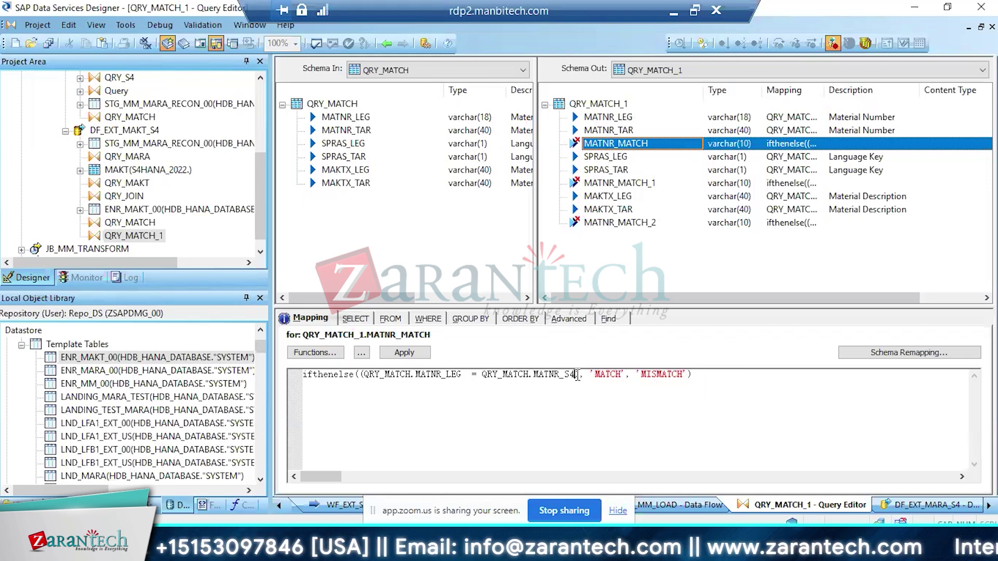
key(BackSpace)
key(BackSpace)
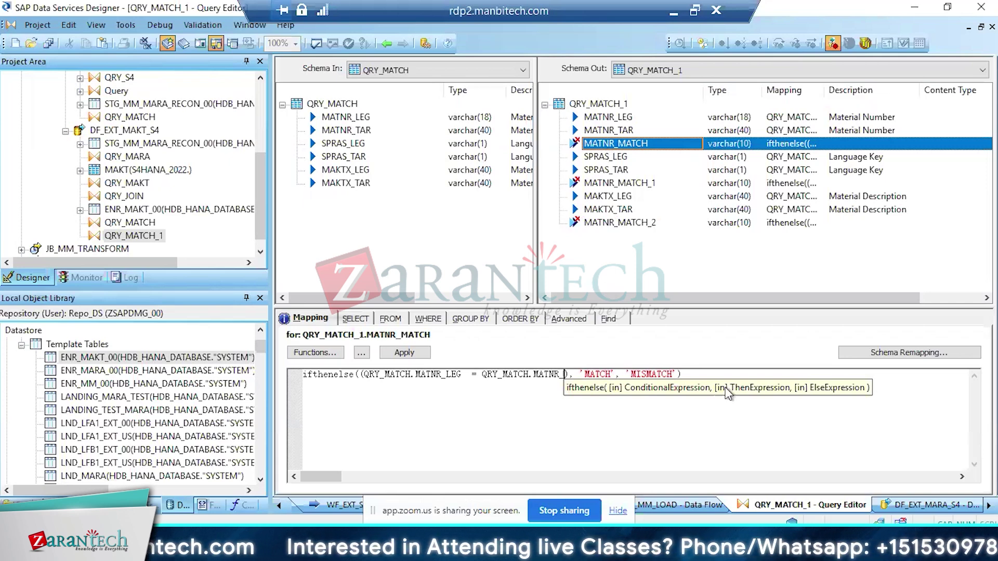
Delete the edited MATNR_MATCH column and paste the copied original again below MATNR_TAR
click(578, 147)
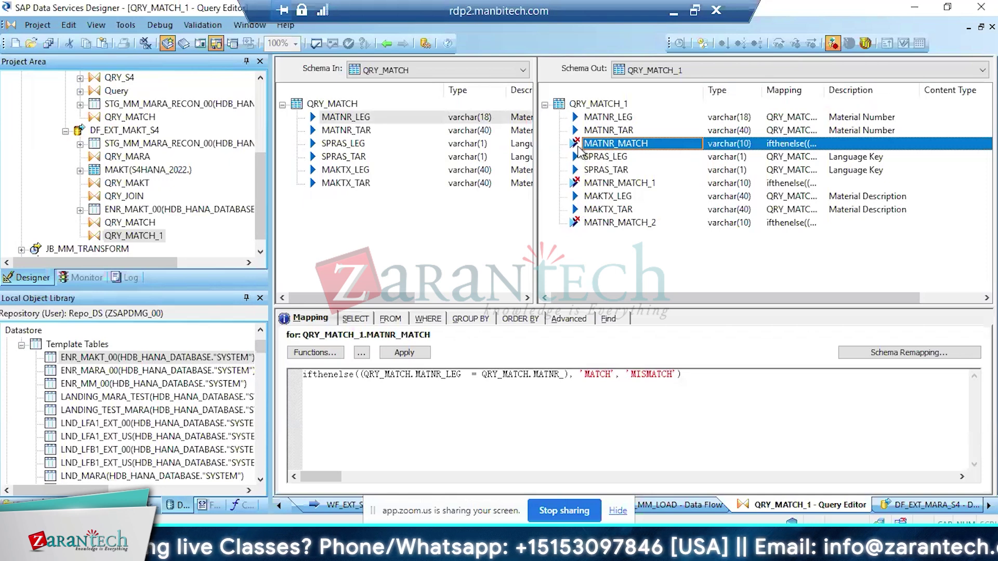
key(Delete)
right_click(593, 131)
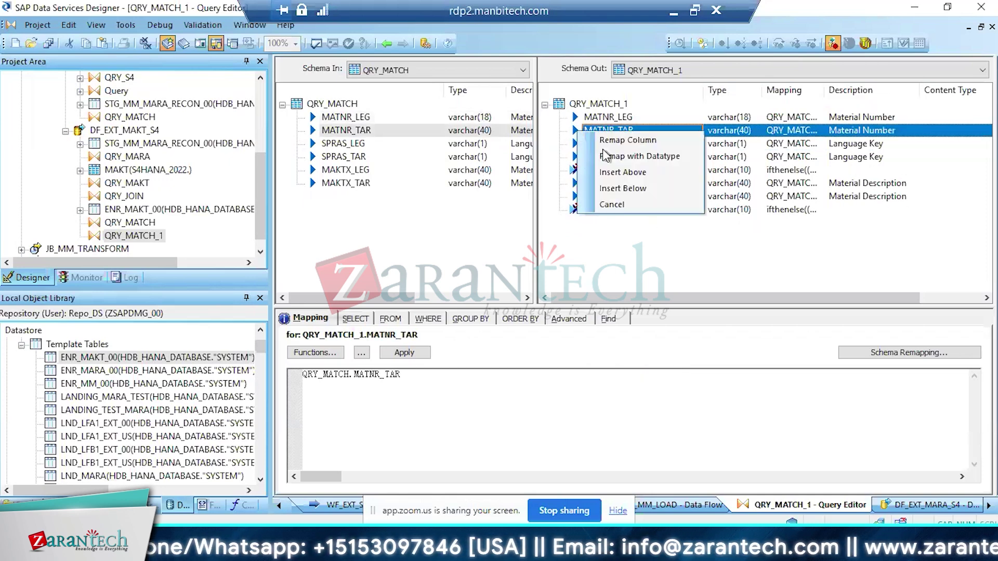
click(633, 190)
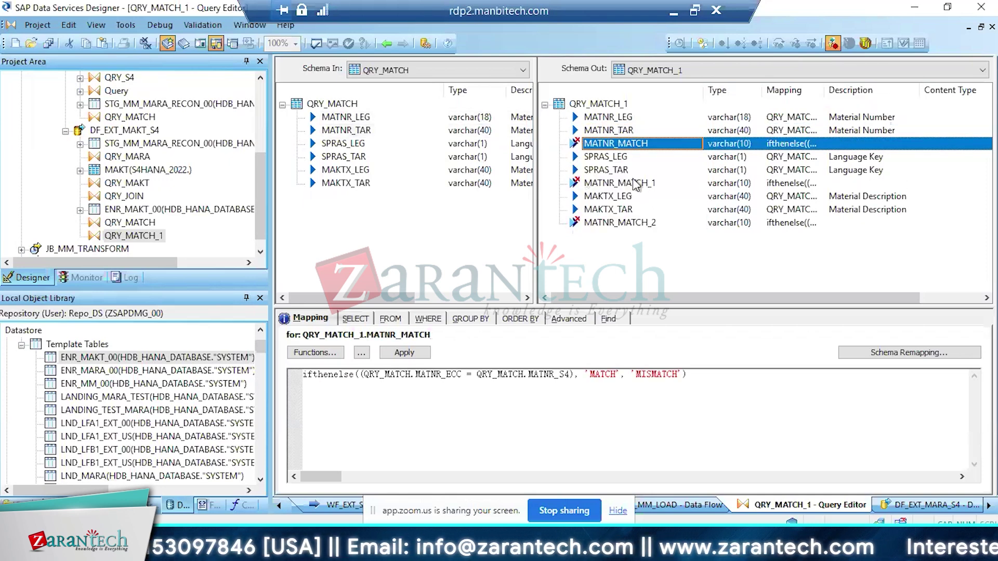
Open QRY_MATCH in DF_EXT_MAKT_S4 and rename its output column MATNR_LEG as MATNR_ECC
click(386, 41)
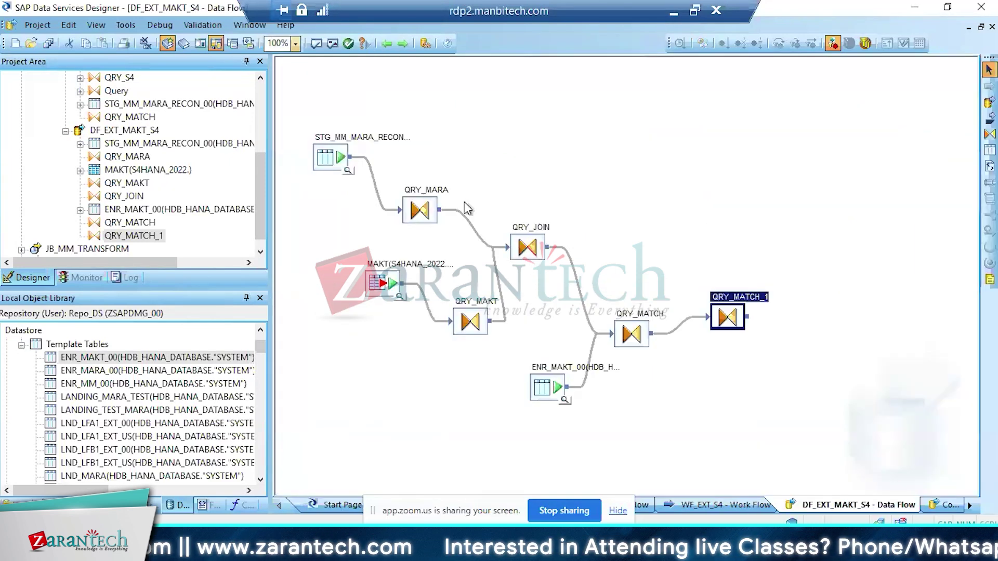
double_click(647, 343)
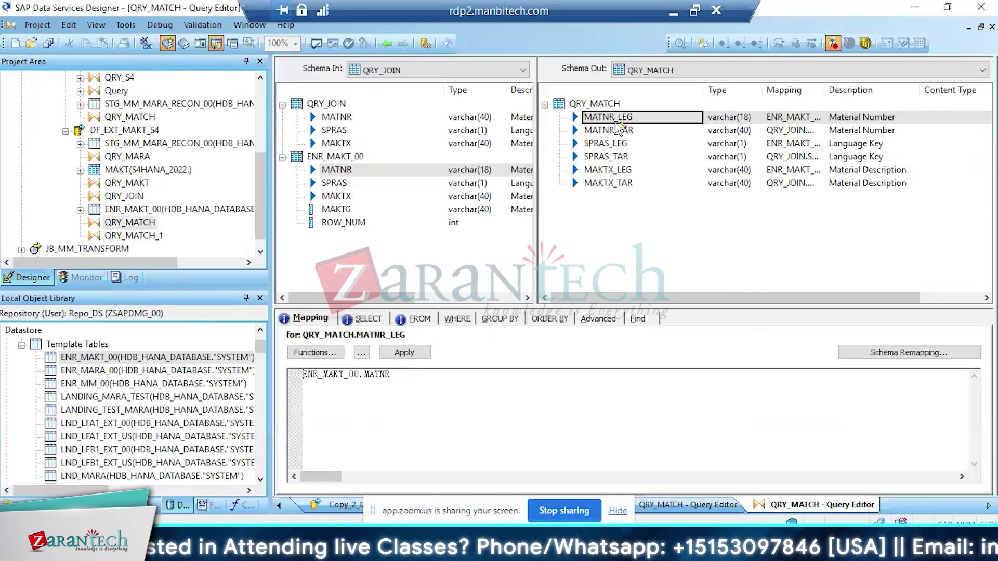
click(617, 119)
double_click(617, 118)
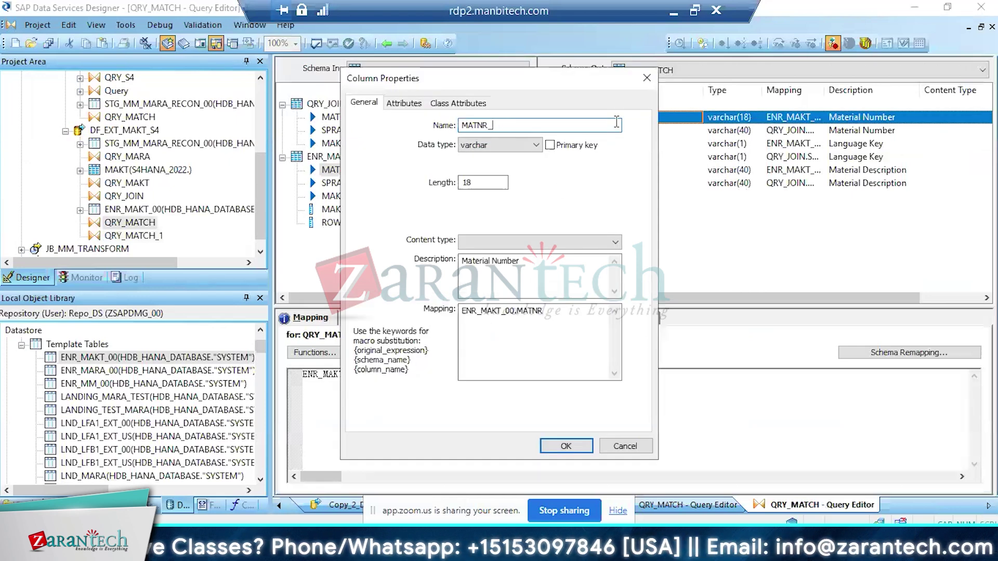
text(ECC)
key(shift+Left)
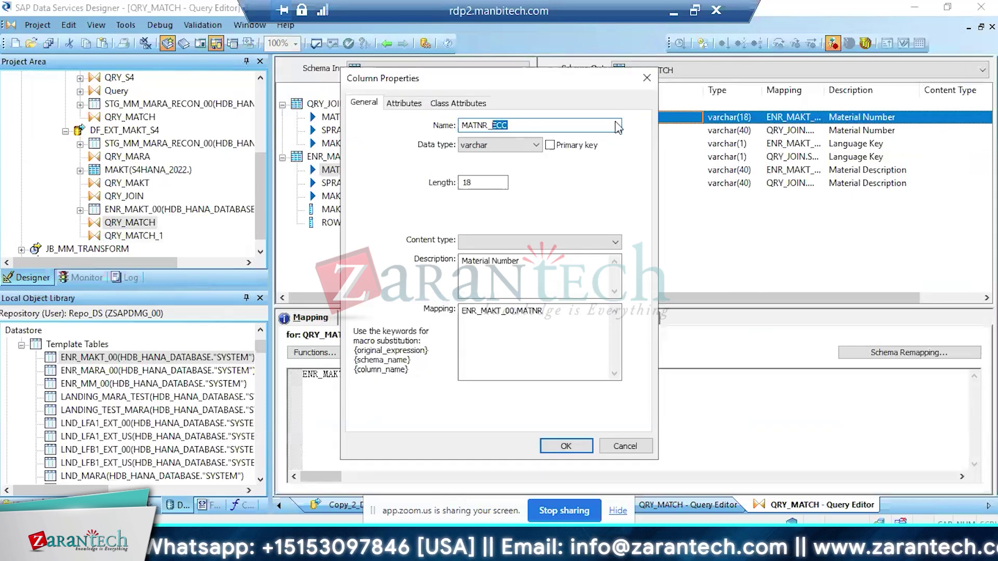
key(Return)
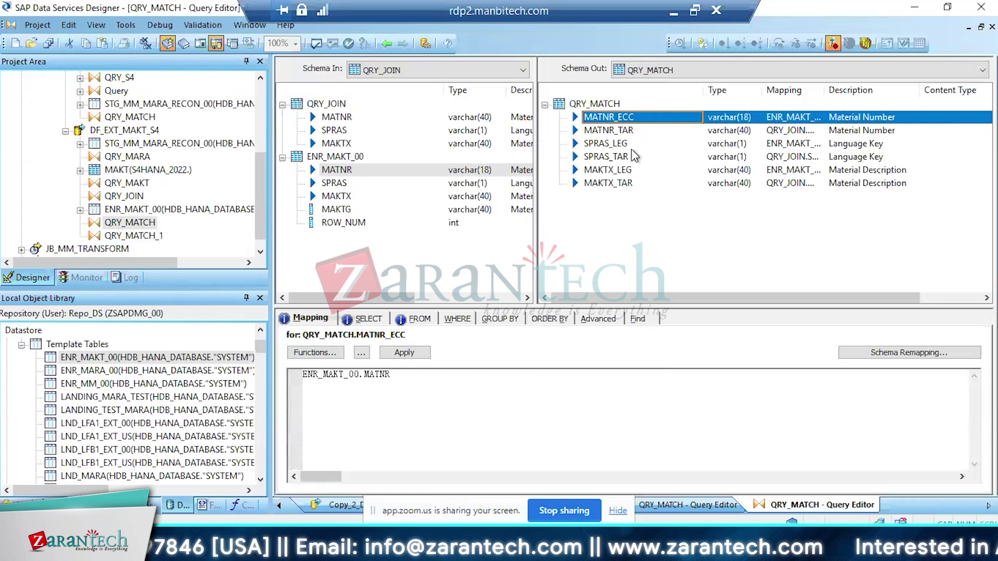
Rename the QRY_MATCH output columns SPRAS_LEG as SPRAS_ECC and MAKTX_LEG as MAKTX_ECC
double_click(633, 148)
key(End)
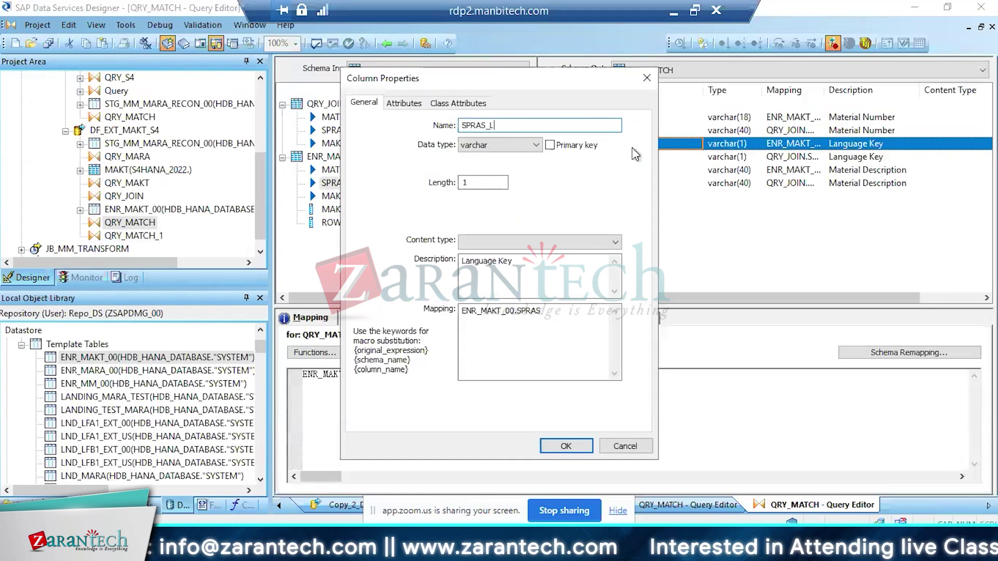
text(EG)
key(Return)
double_click(642, 175)
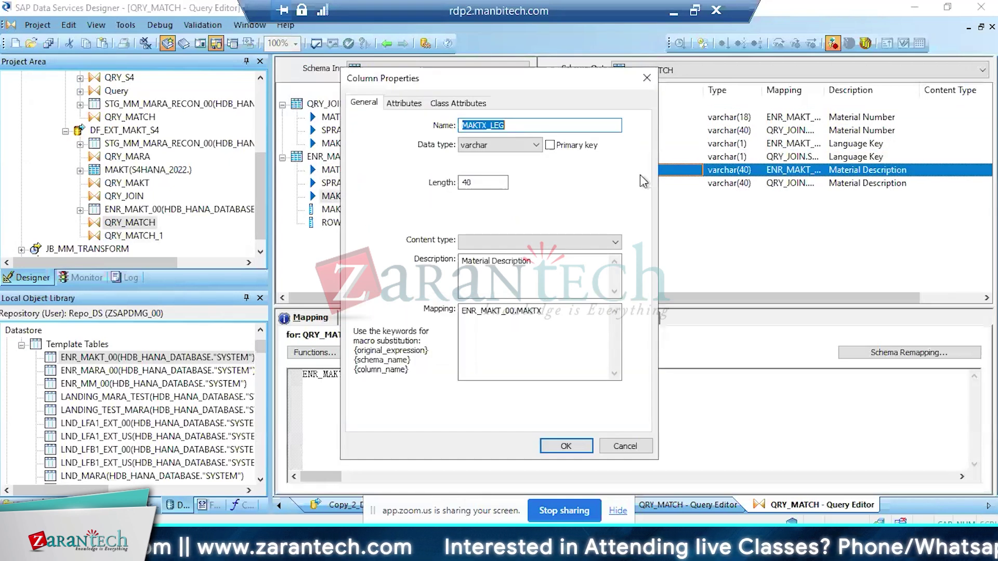
key(End)
key(BackSpace)
key(BackSpace)
key(BackSpace)
text(ECC)
key(Return)
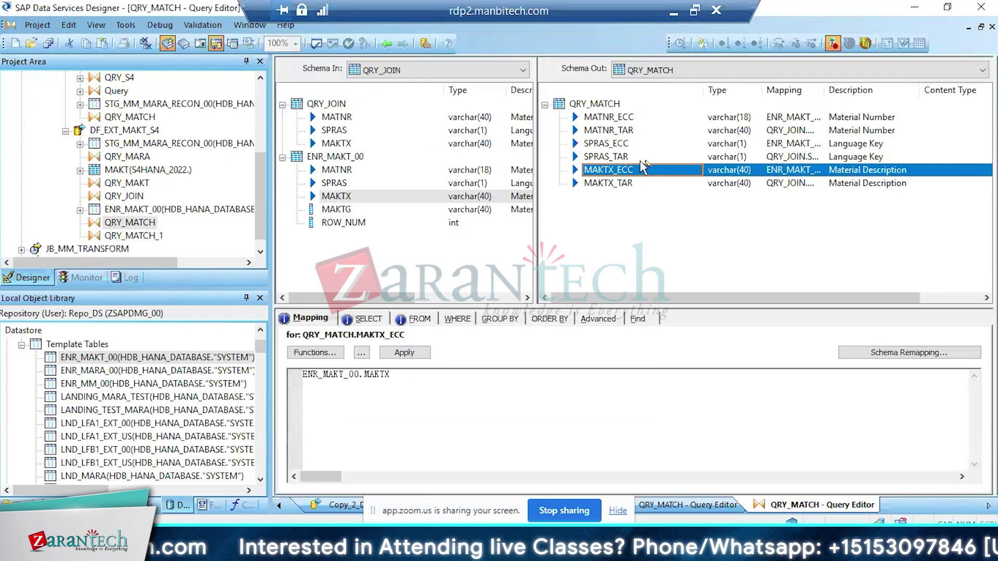
Rename the QRY_MATCH output column MATNR_TAR as MATNR_S4
double_click(635, 132)
key(End)
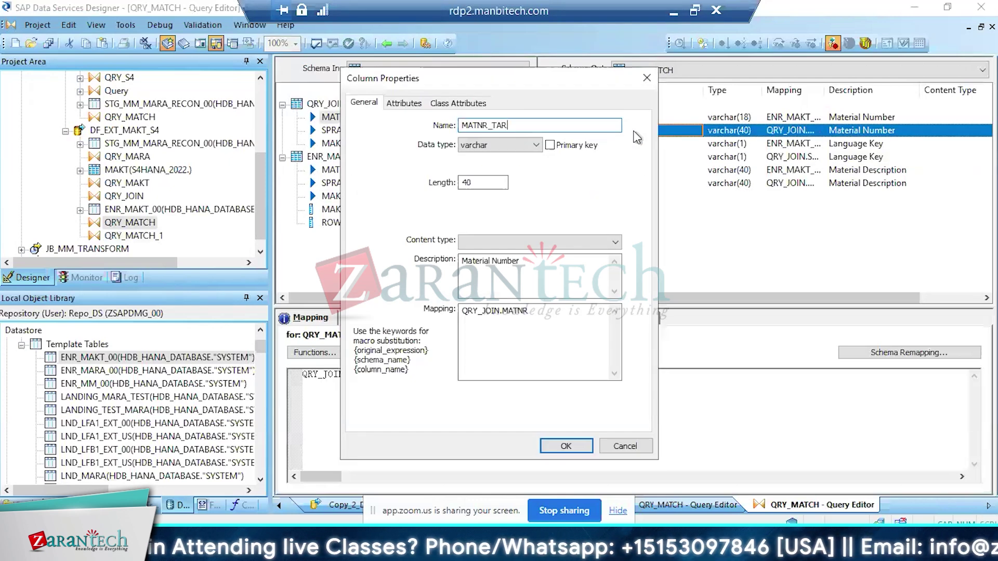
key(BackSpace)
key(BackSpace)
key(BackSpace)
text(S4)
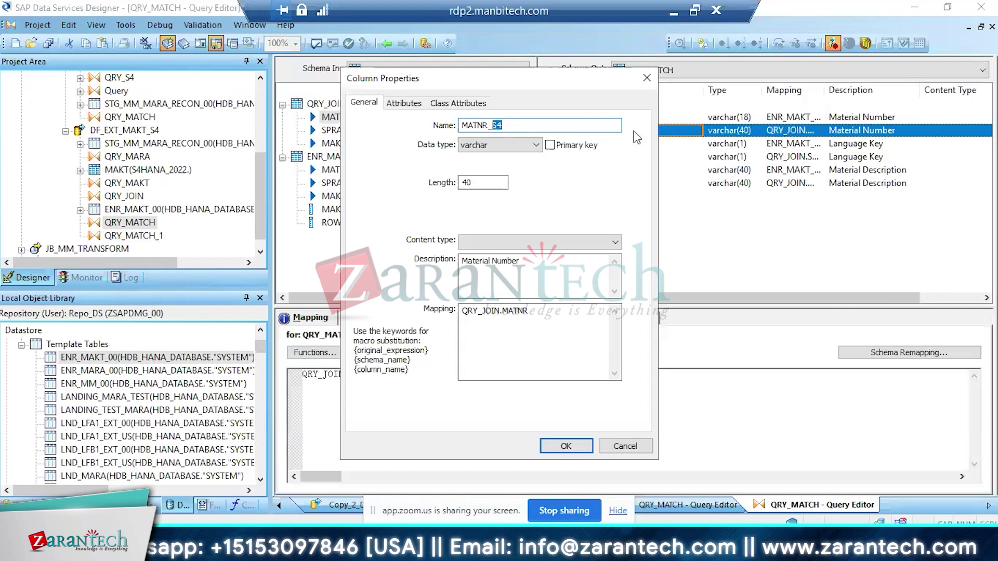
key(Return)
Rename the QRY_MATCH output columns SPRAS_TAR as SPRAS_S4 and MAKTX_TAR as MAKTX_S4
double_click(639, 156)
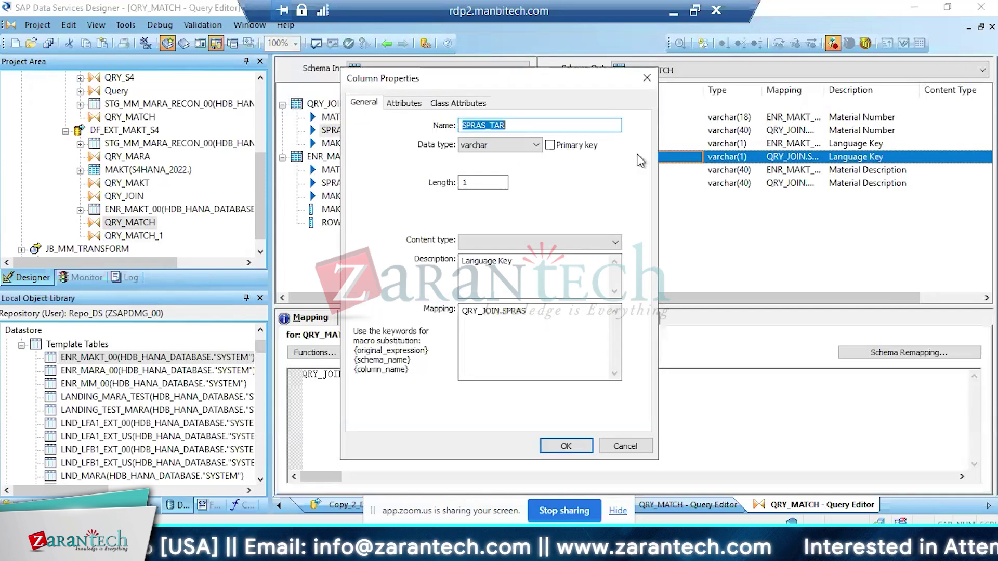
key(End)
text(S4)
key(Return)
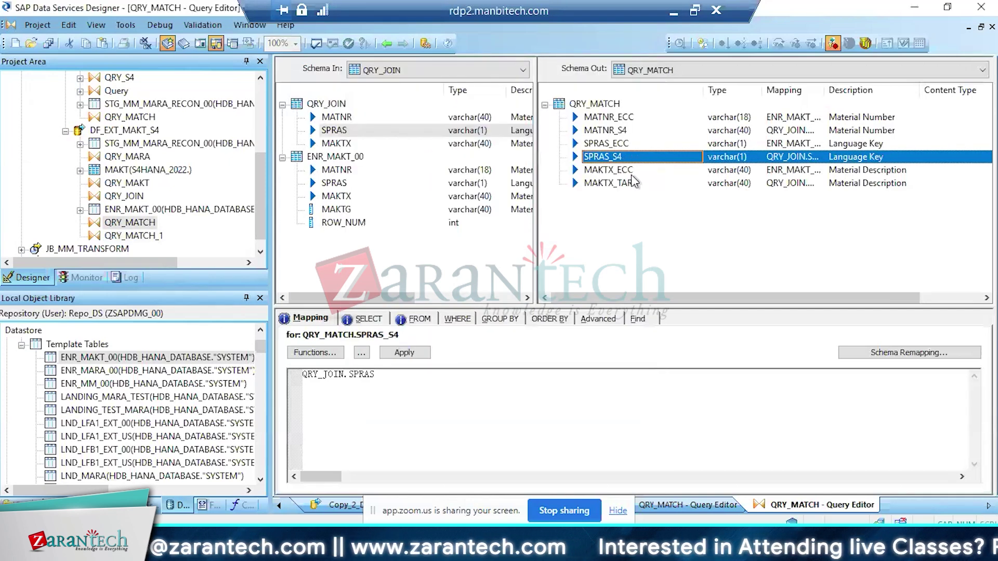
double_click(633, 183)
key(End)
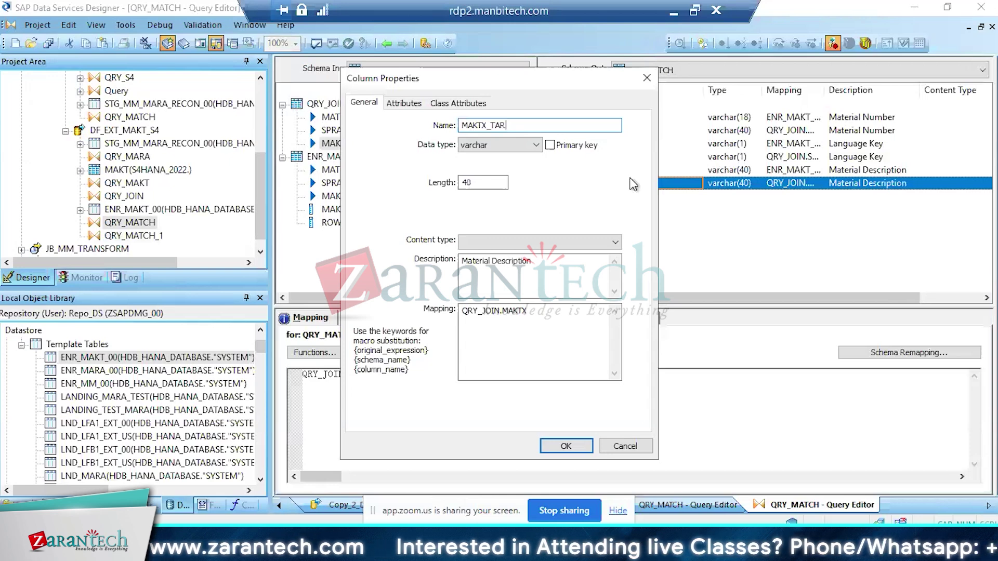
key(BackSpace)
key(BackSpace)
key(BackSpace)
text(S4)
key(Return)
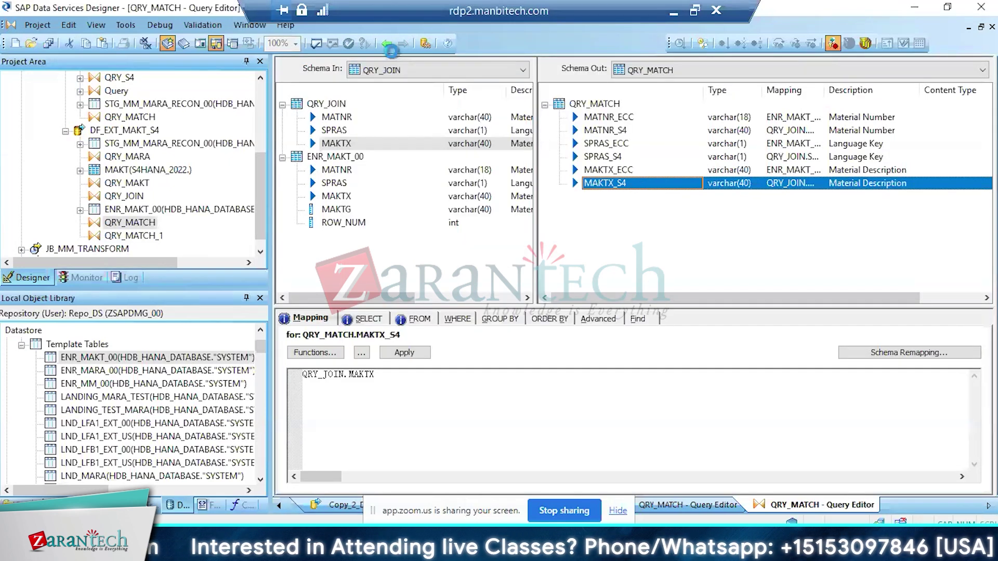
Return to the data flow, open QRY_MATCH_1 and save all changes to DF_EXT_MAKT_S4
click(386, 45)
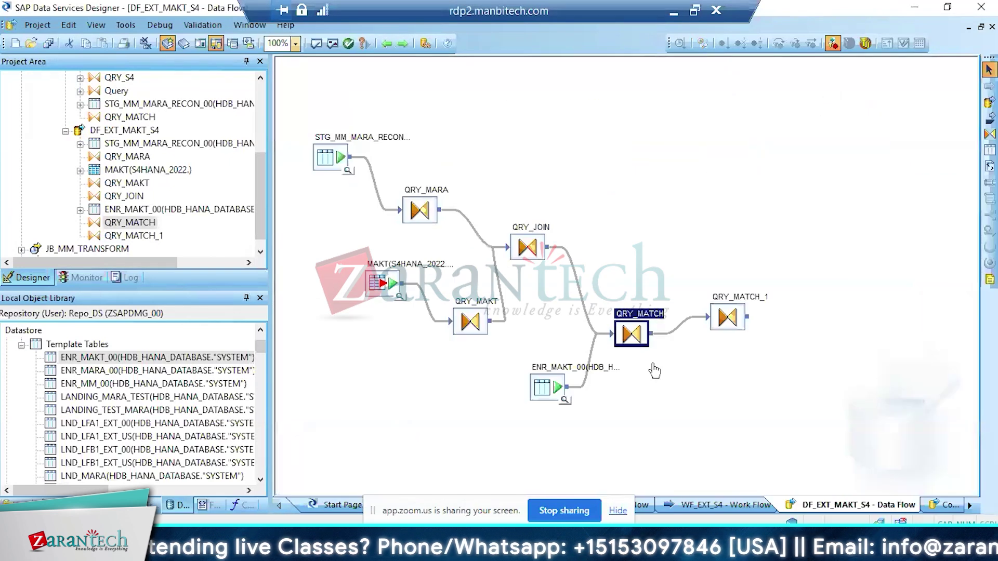
click(722, 318)
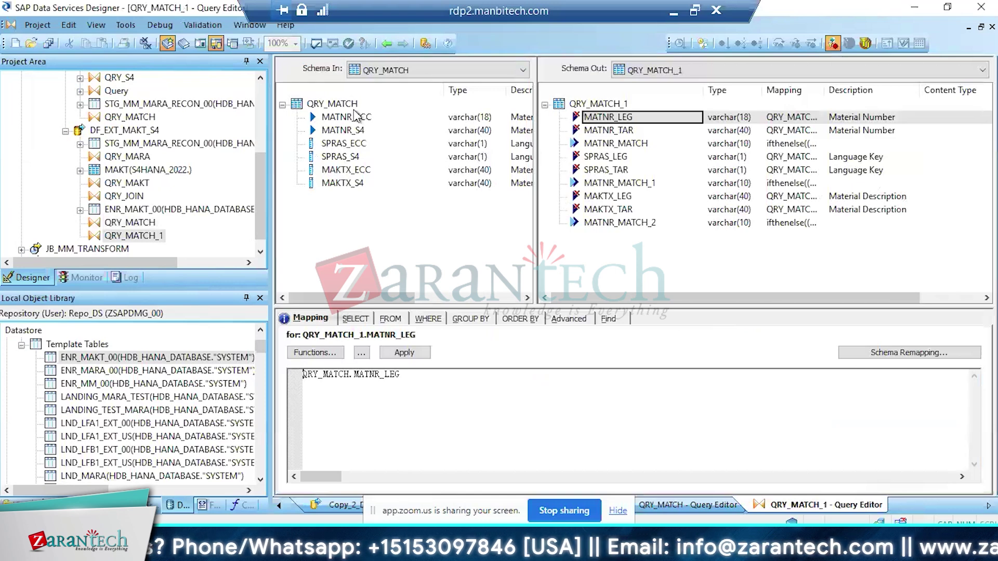
click(49, 44)
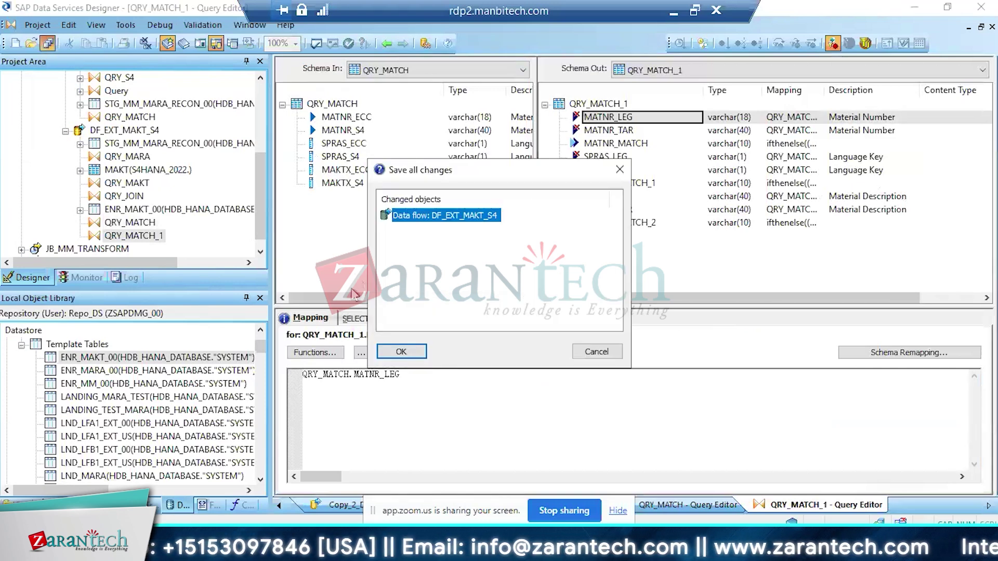
click(409, 351)
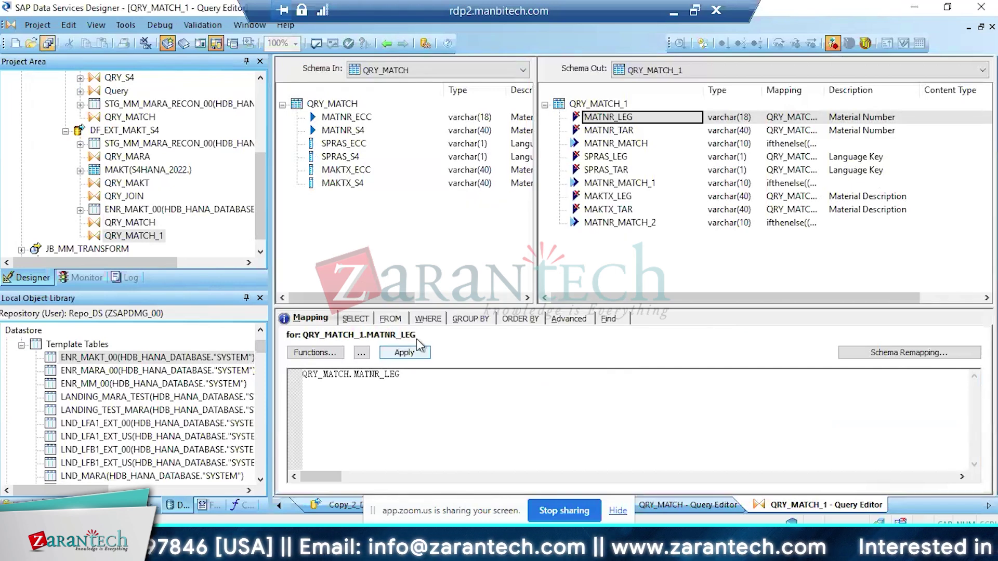
Delete all output columns of QRY_MATCH_1, from MATNR_LEG through MATNR_MATCH_2
click(589, 159)
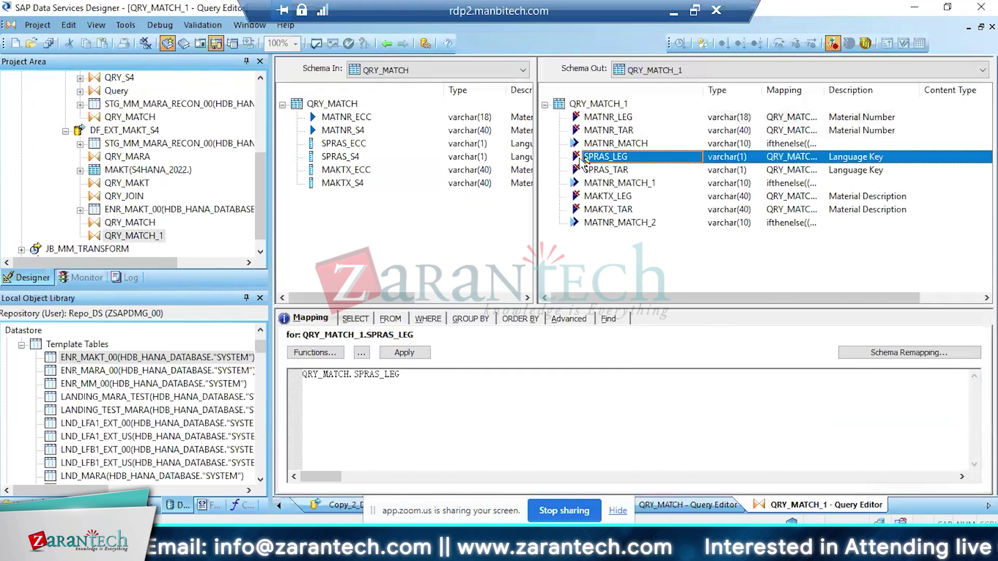
click(612, 120)
shift+click(603, 224)
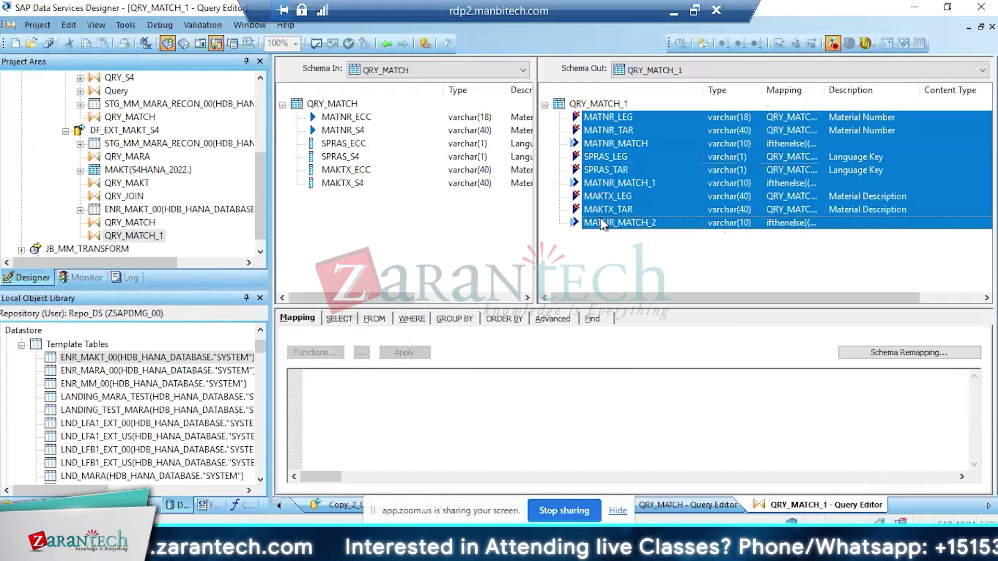
key(Delete)
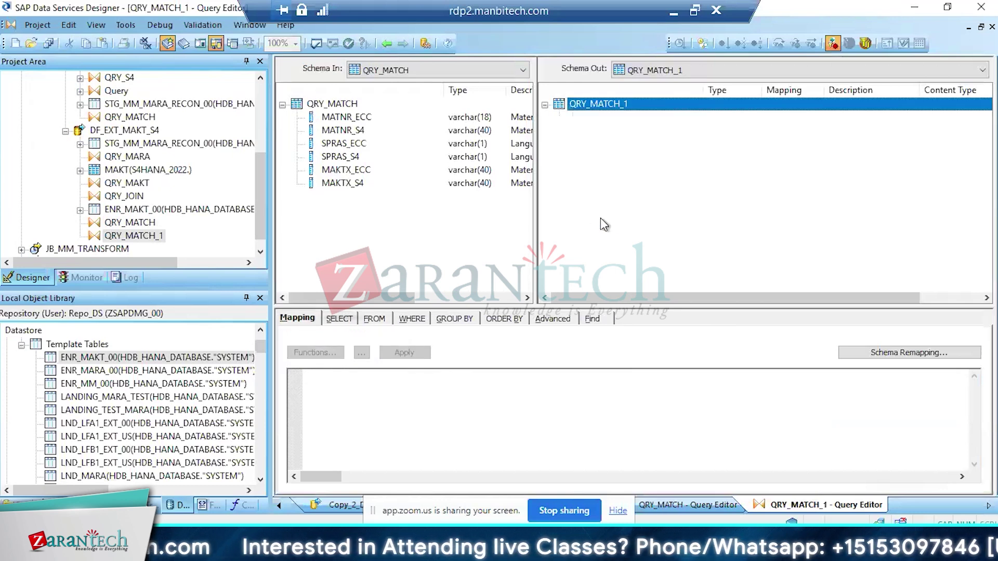
Map all six _ECC and _S4 input columns of MATNR, SPRAS and MAKTX to the QRY_MATCH_1 output
click(343, 117)
shift+click(344, 183)
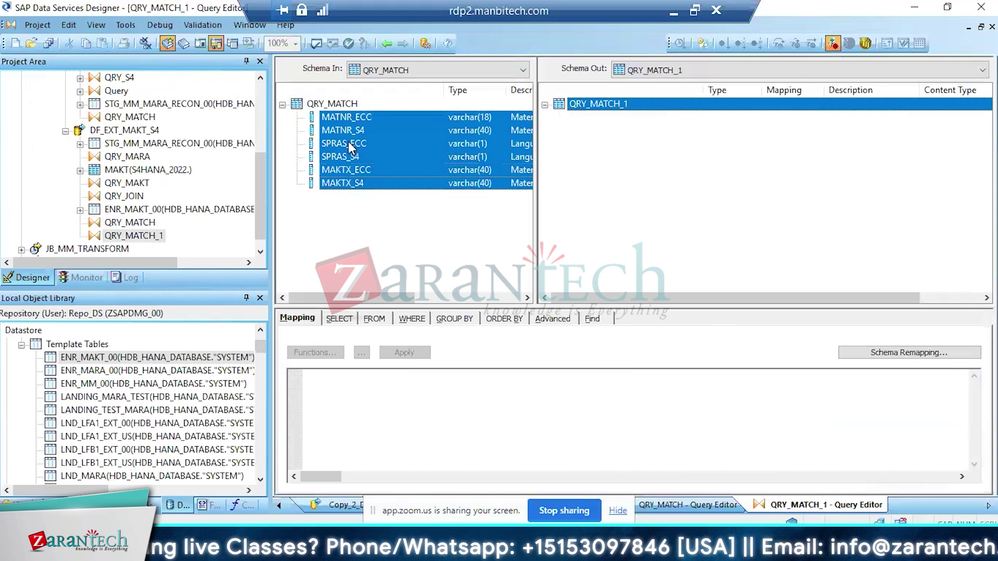
drag(353, 150, 543, 121)
Insert a copy of the copied MATNR match column below MATNR_S4, SPRAS_S4 and MAKTX_S4 in the QRY_MATCH_1 output
click(603, 130)
right_click(597, 131)
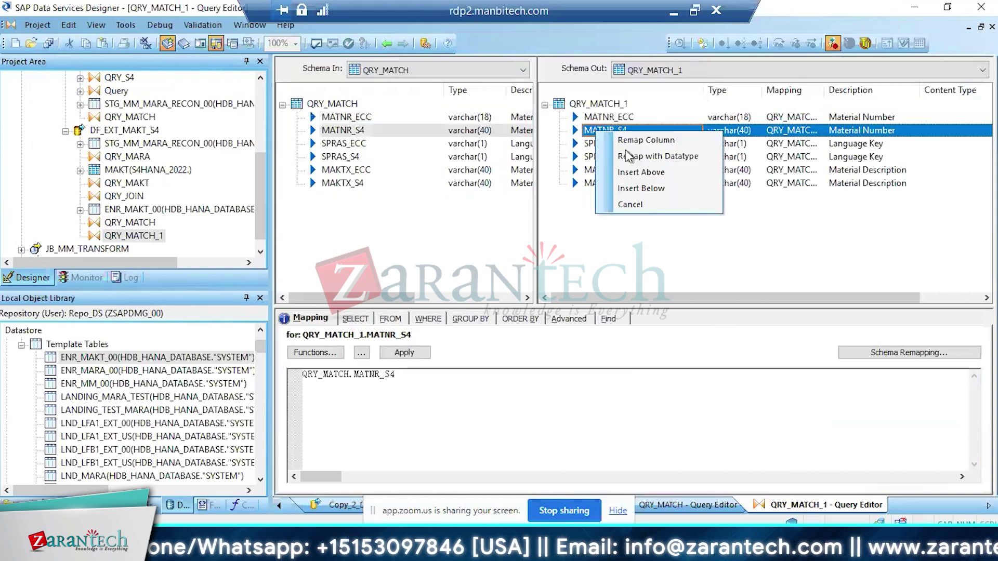
click(630, 189)
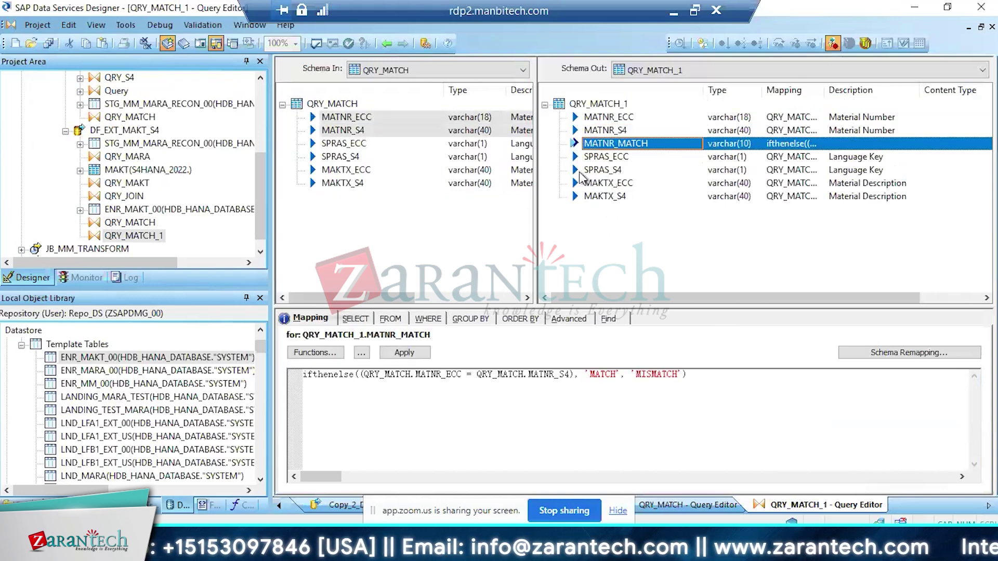
click(583, 170)
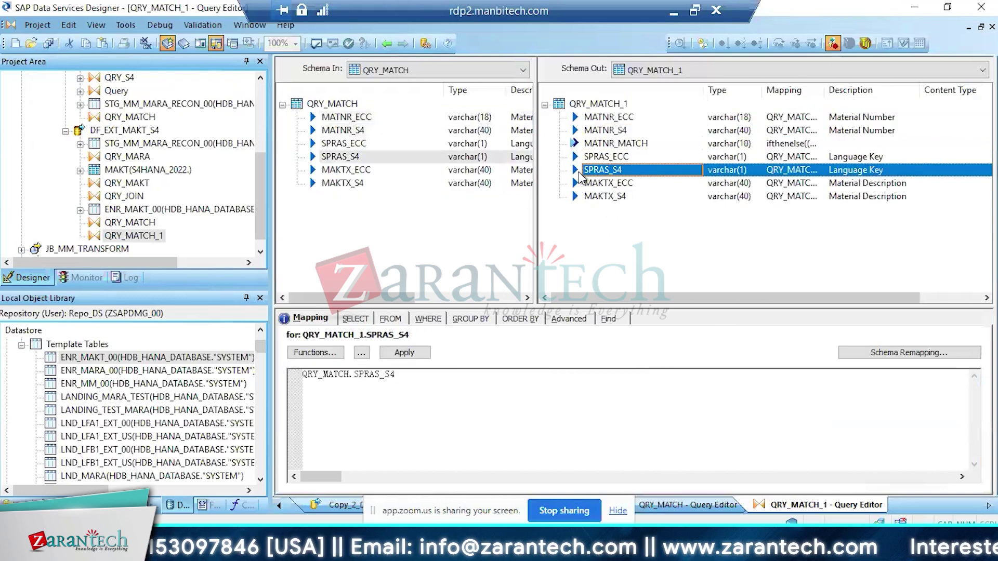
right_click(580, 172)
click(603, 227)
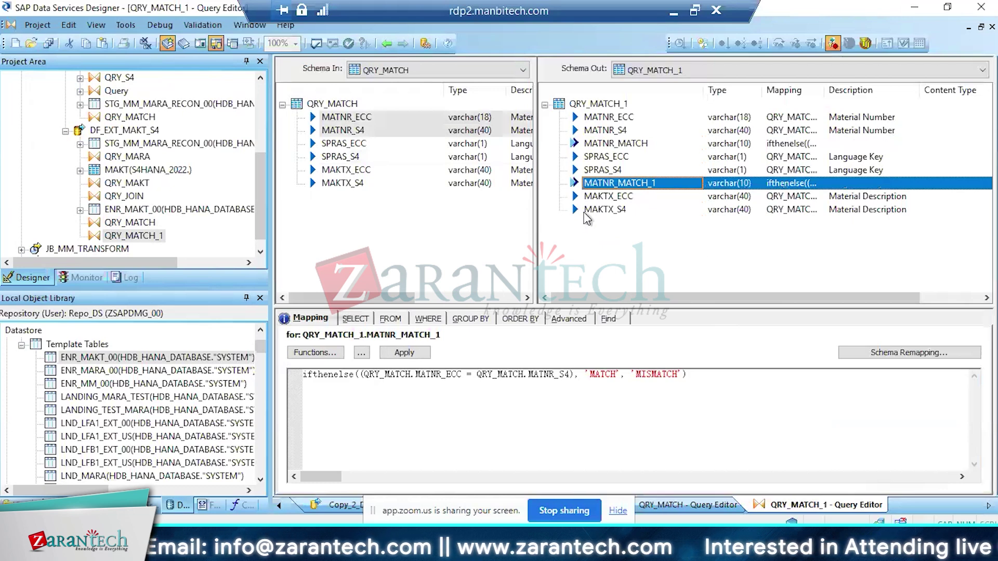
click(588, 212)
right_click(588, 213)
click(614, 268)
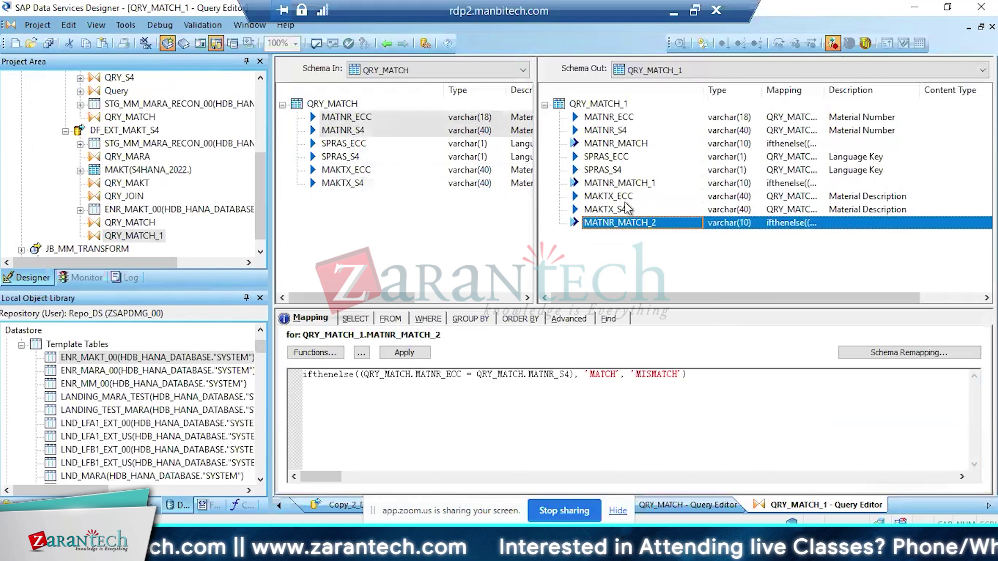
Review the mapping expressions of MATNR_MATCH and MATNR_MATCH_1 and the column properties of MATNR_MATCH
click(600, 130)
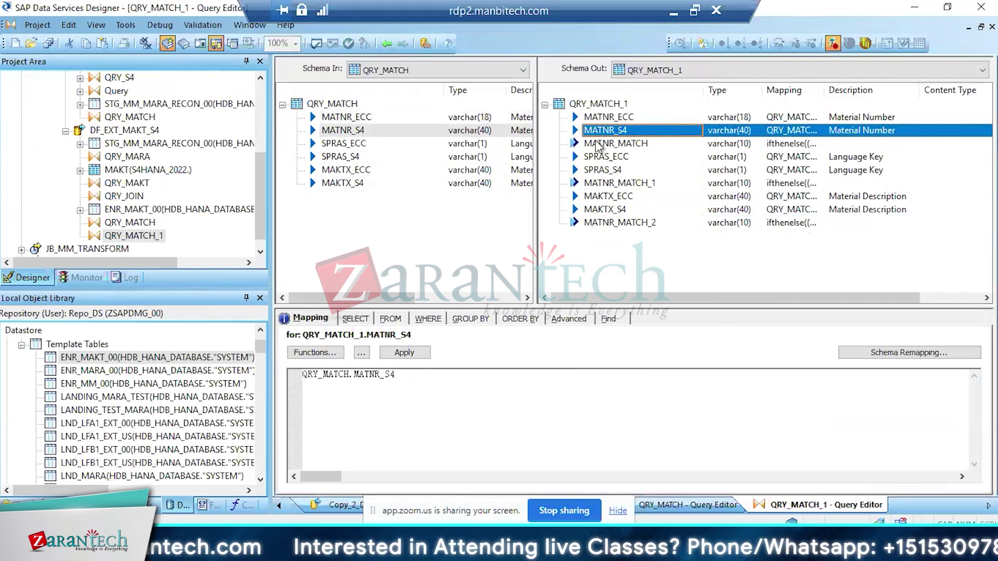
click(598, 144)
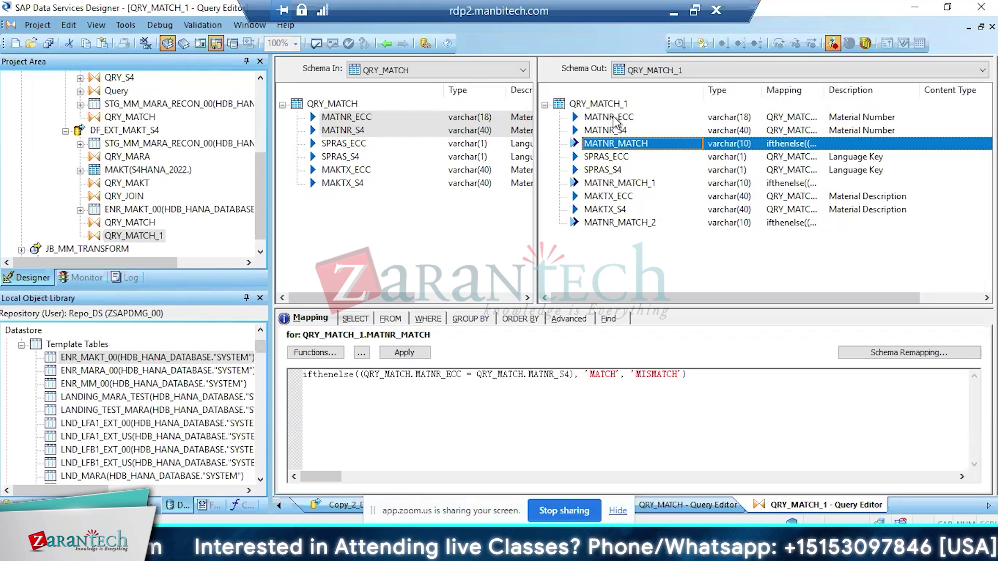
click(607, 185)
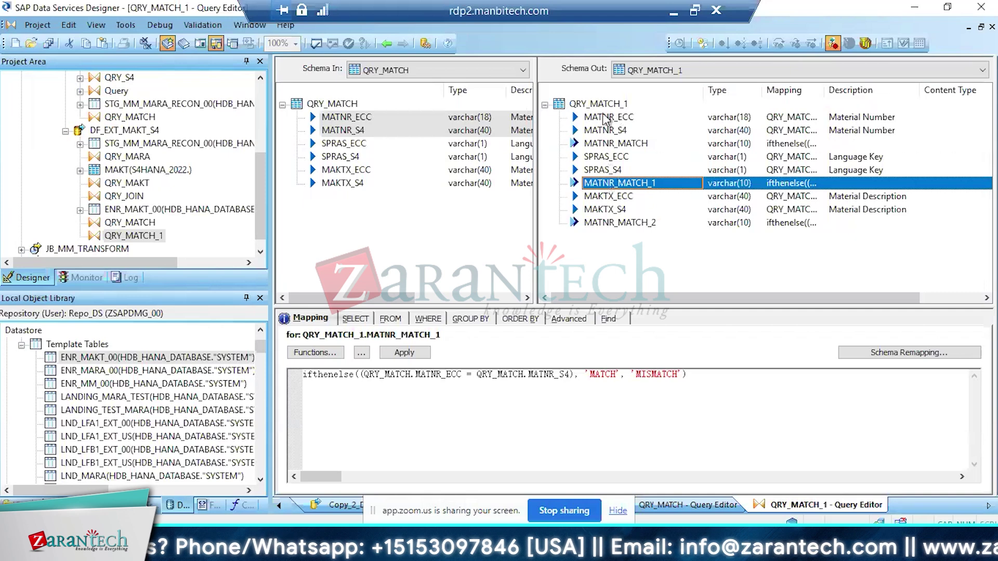
double_click(604, 145)
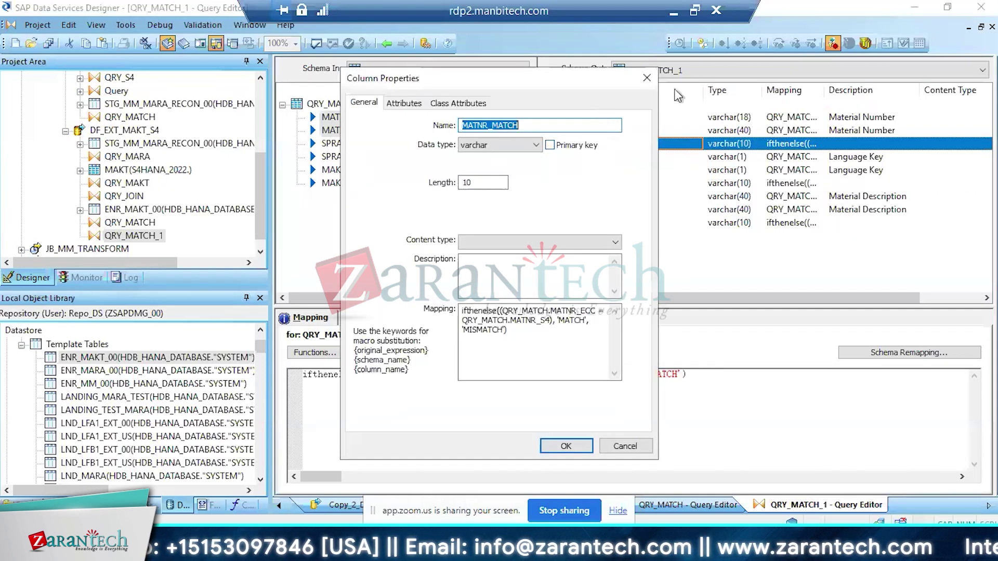
click(653, 83)
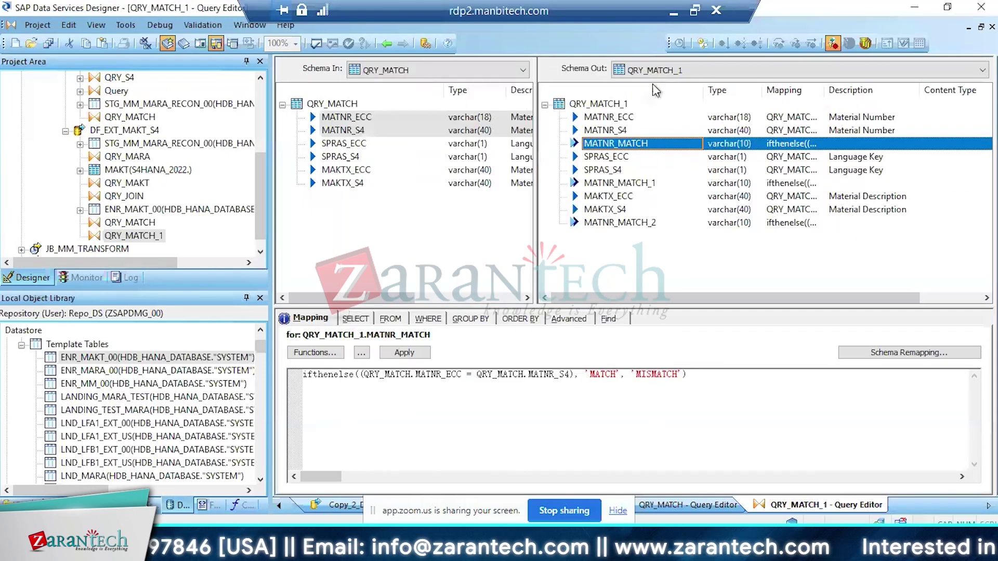
Rename the output column MATNR_MATCH_1 as SPRAS_MATCH
double_click(624, 185)
click(544, 125)
key(BackSpace)
key(BackSpace)
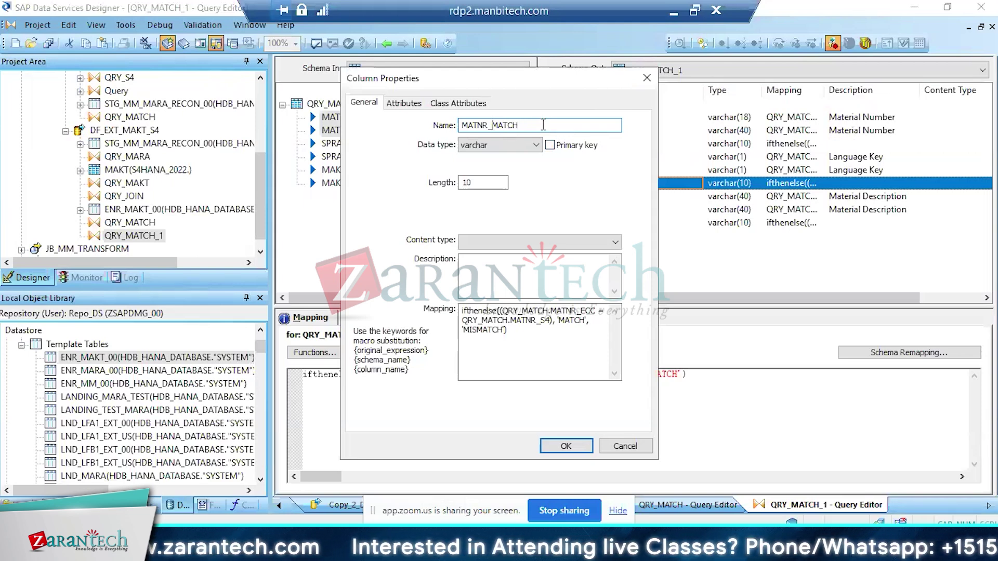
key(BackSpace)
key(BackSpace)
key(BackSpace)
key(BackSpace)
key(BackSpace)
text(spr)
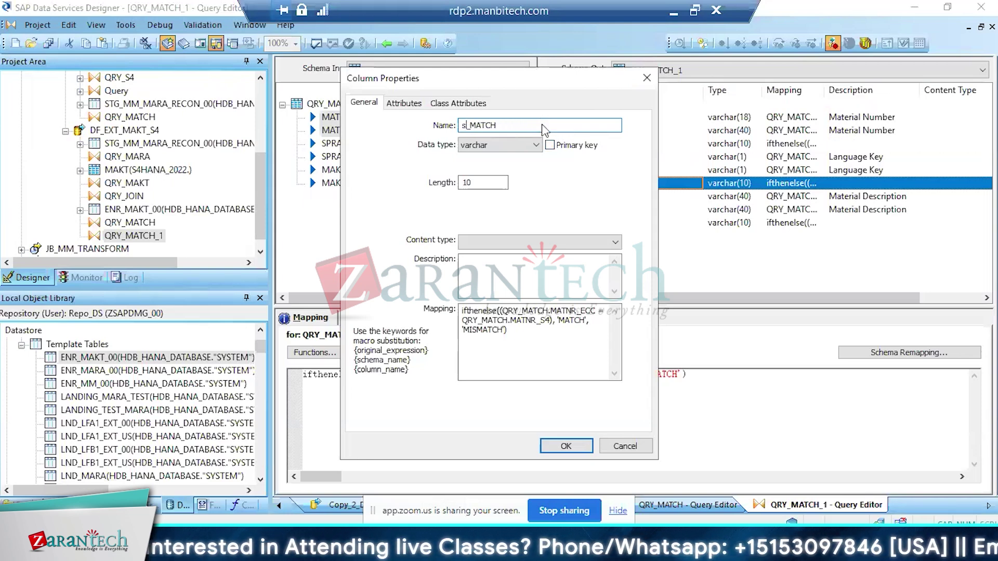
text(as)
key(BackSpace)
key(BackSpace)
key(BackSpace)
key(BackSpace)
key(BackSpace)
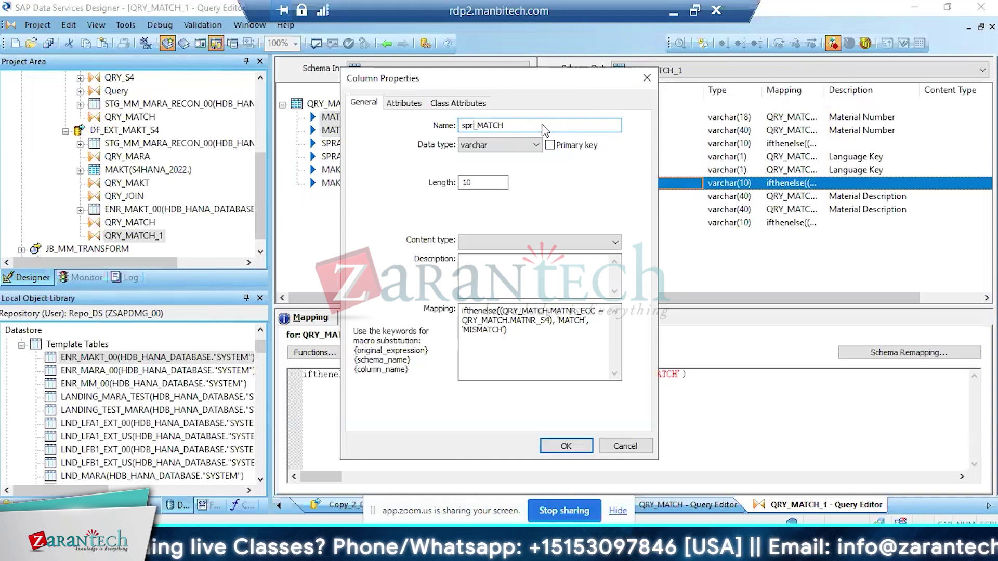
text(SP)
text(RAS)
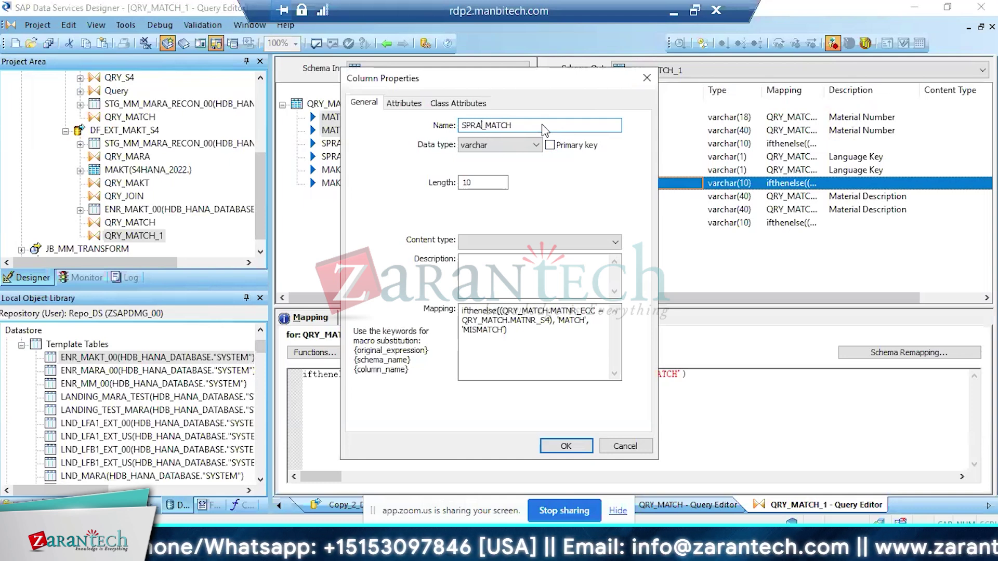
Change the SPRAS_MATCH mapping to compare QRY_MATCH.SPRAS_ECC with QRY_MATCH.SPRAS_S4, keeping 'MATCH' and 'MISMATCH' as results
key(shift+Home)
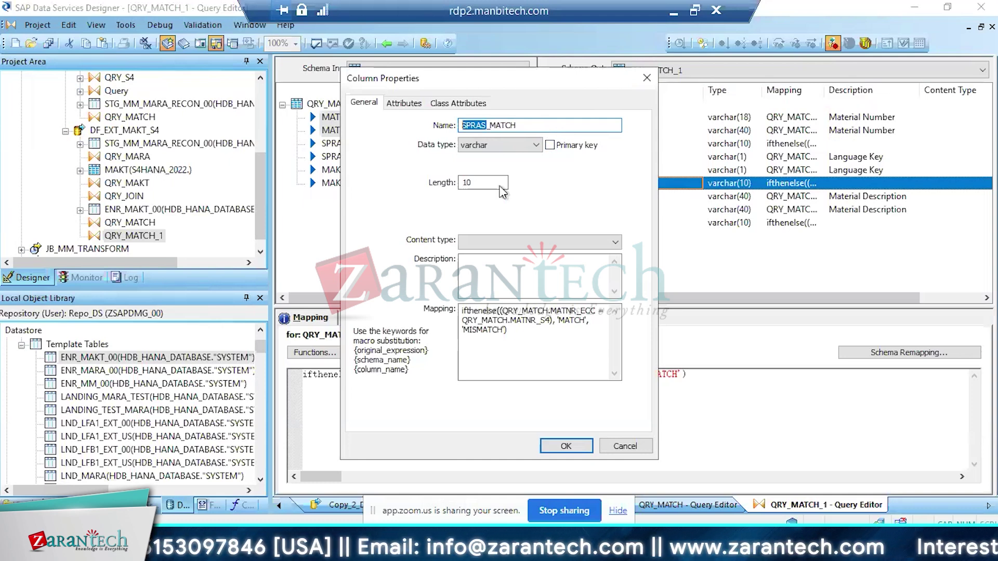
click(582, 323)
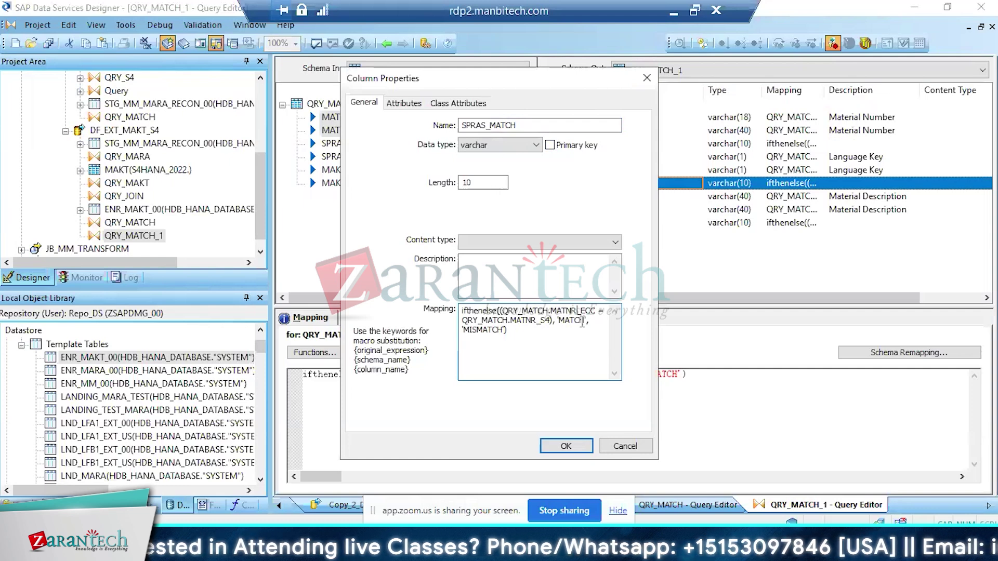
key(BackSpace)
key(BackSpace)
key(BackSpace)
key(BackSpace)
key(BackSpace)
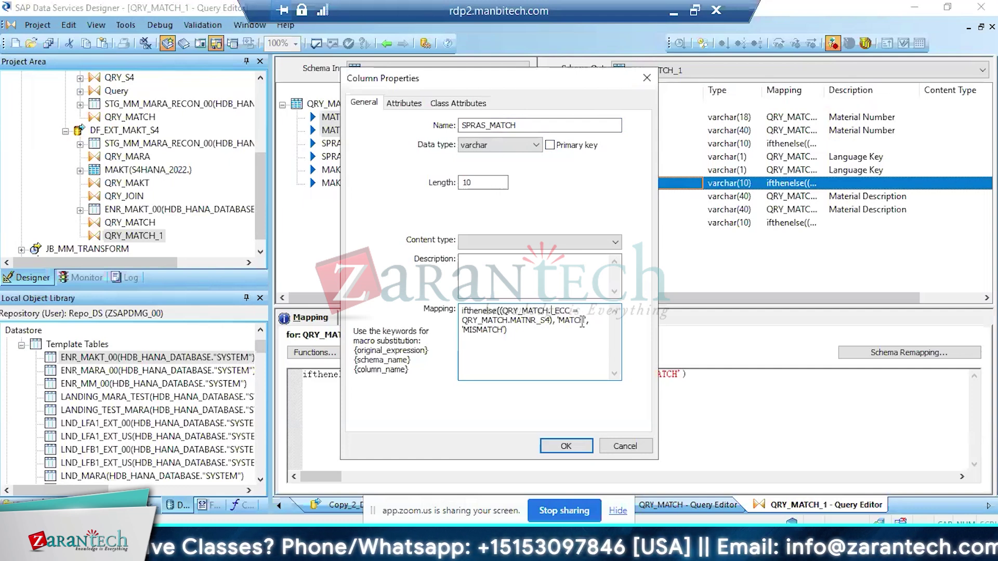
text(SPRAS)
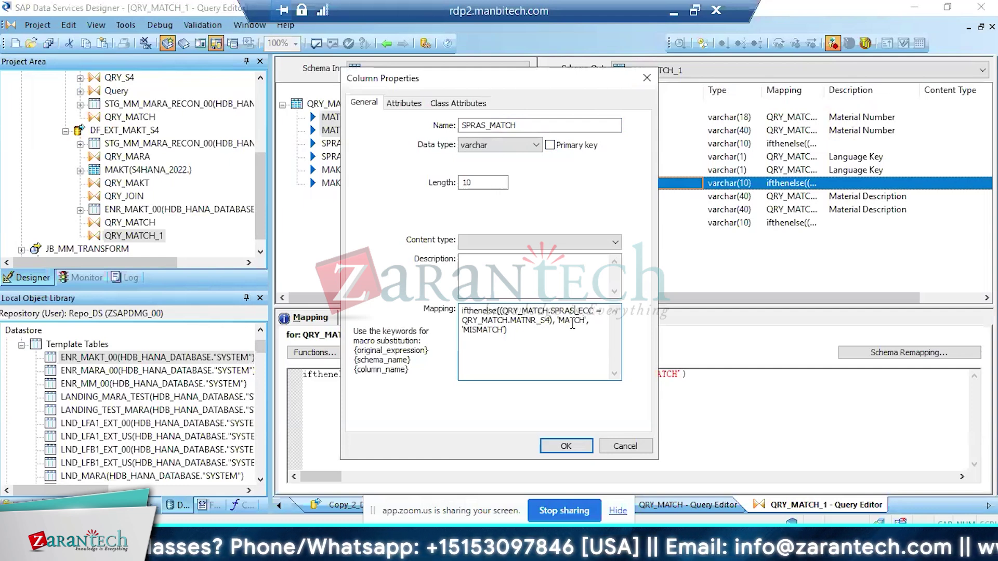
click(539, 322)
key(BackSpace)
key(BackSpace)
key(BackSpace)
key(BackSpace)
key(BackSpace)
text(SPRAS)
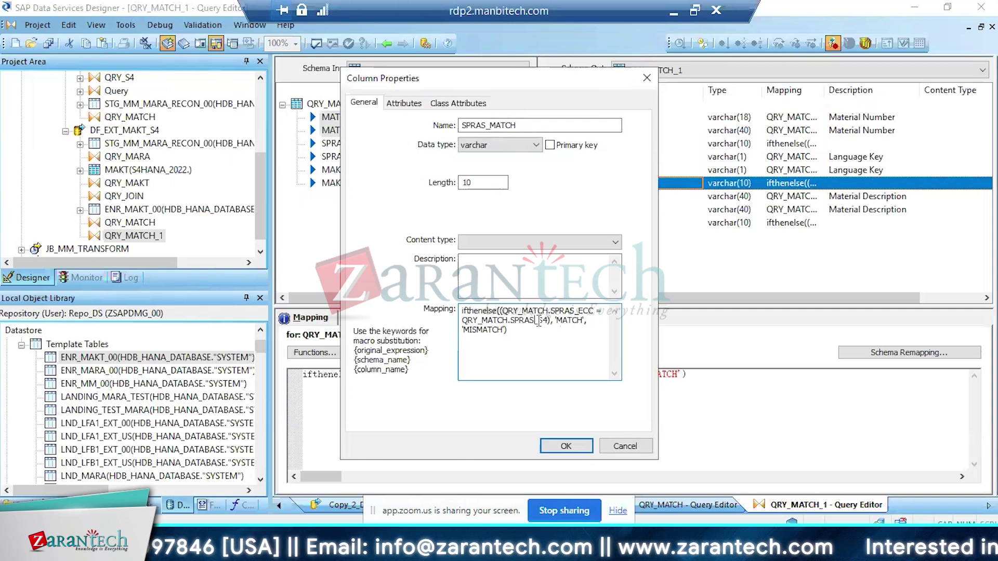
click(568, 445)
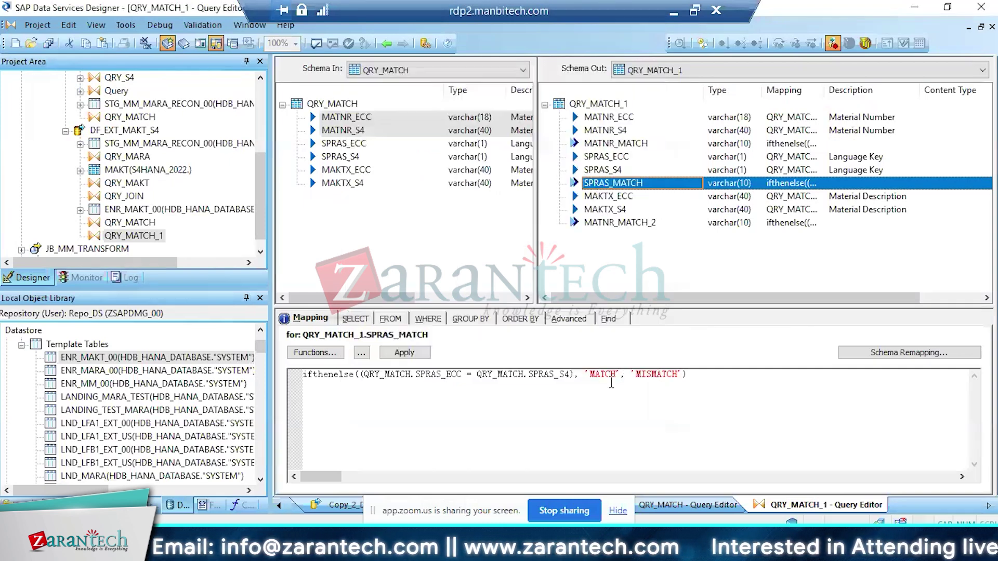
Rename the output column MATNR_MATCH_2 as MAKTX_MATCH
click(605, 145)
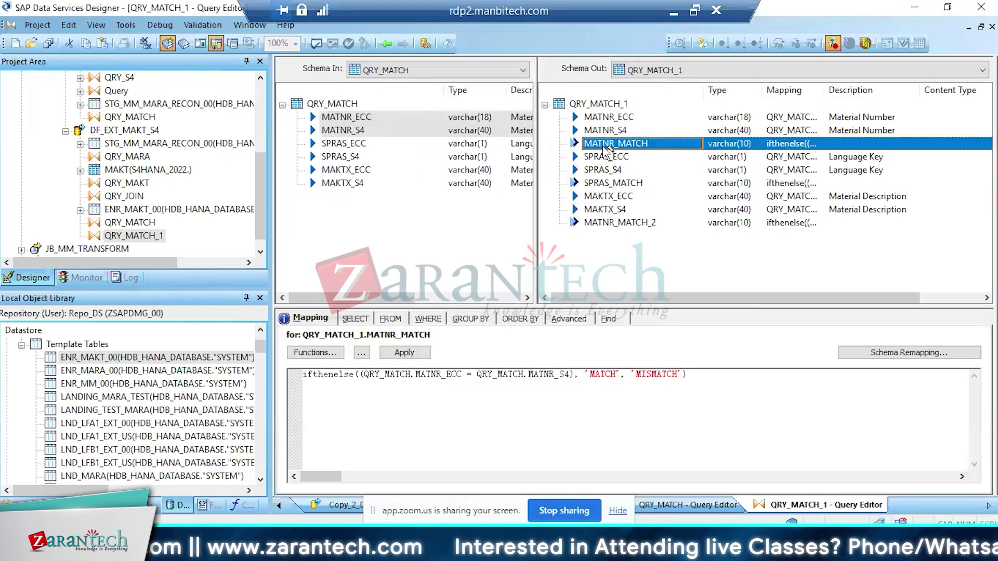
click(591, 187)
double_click(596, 225)
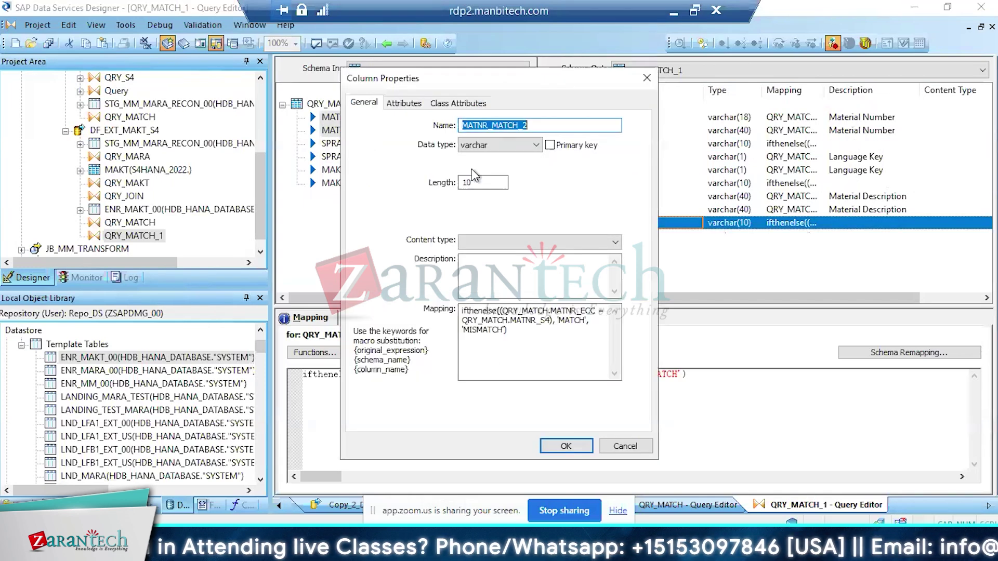
click(532, 125)
key(BackSpace)
key(BackSpace)
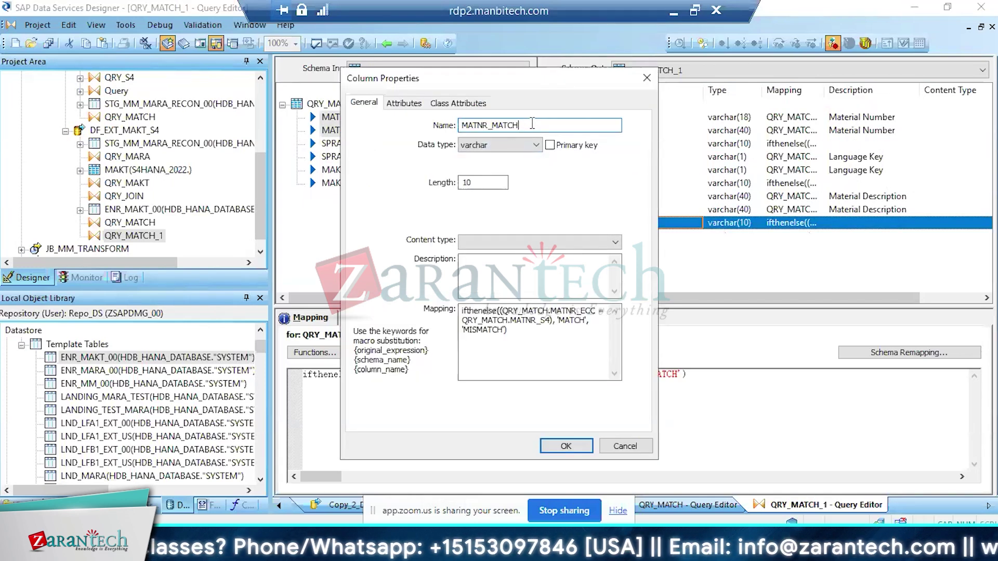
key(BackSpace)
key(BackSpace)
key(BackSpace)
key(BackSpace)
key(BackSpace)
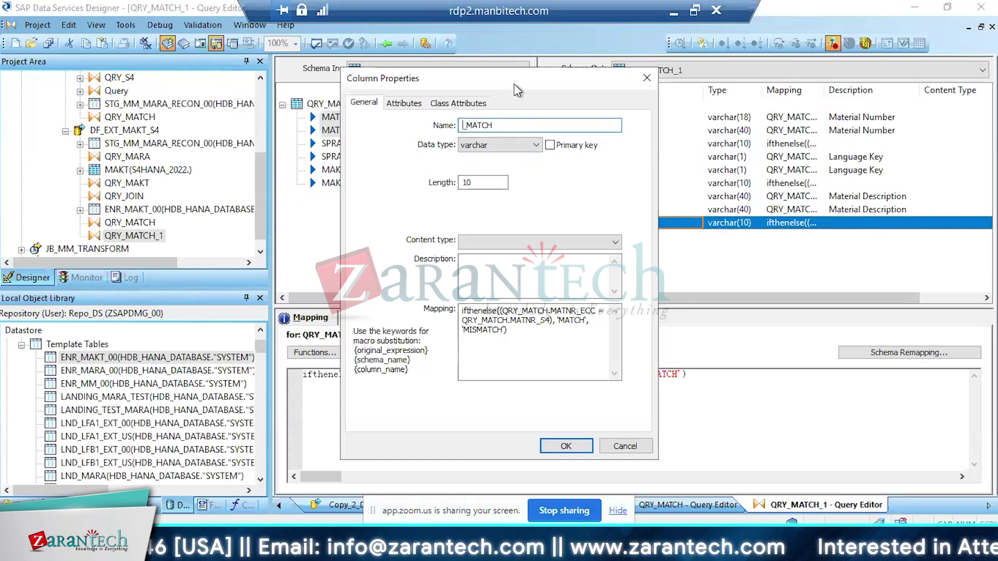
drag(515, 84, 352, 74)
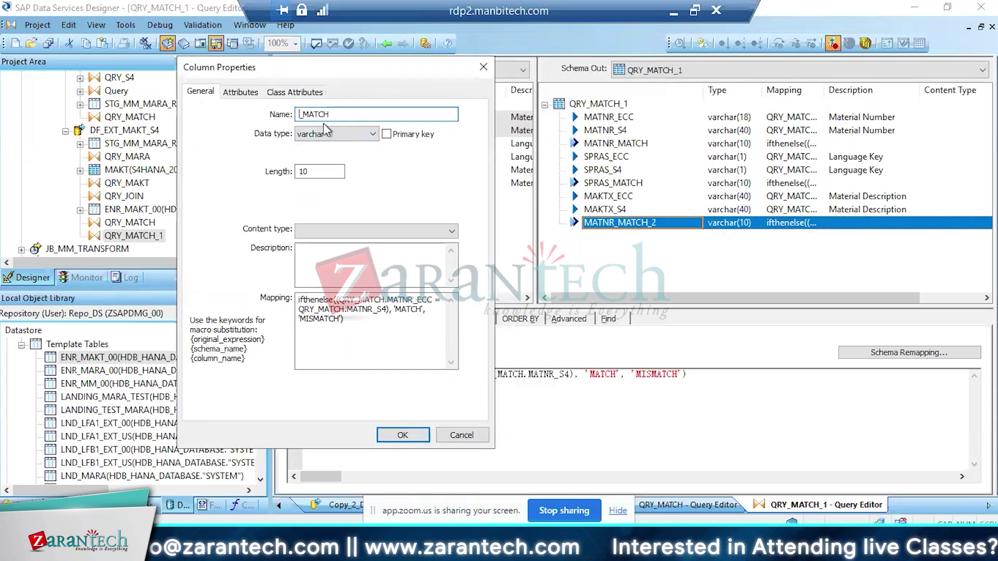
text(MAKTX)
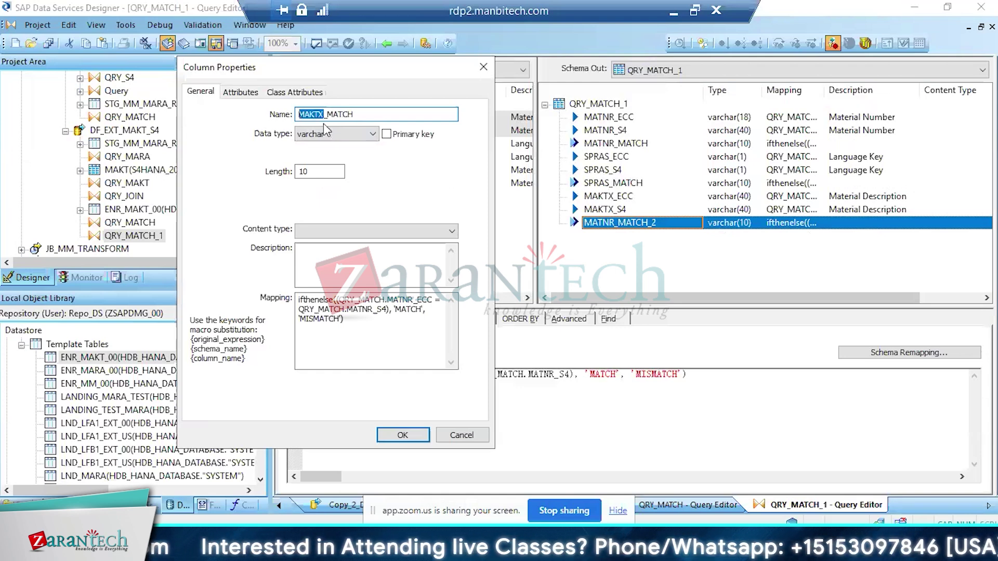
Change the MAKTX_MATCH mapping to compare QRY_MATCH.MAKTX_ECC with QRY_MATCH.MAKTX_S4, keeping 'MATCH' and 'MISMATCH' as results
click(373, 308)
key(BackSpace)
key(BackSpace)
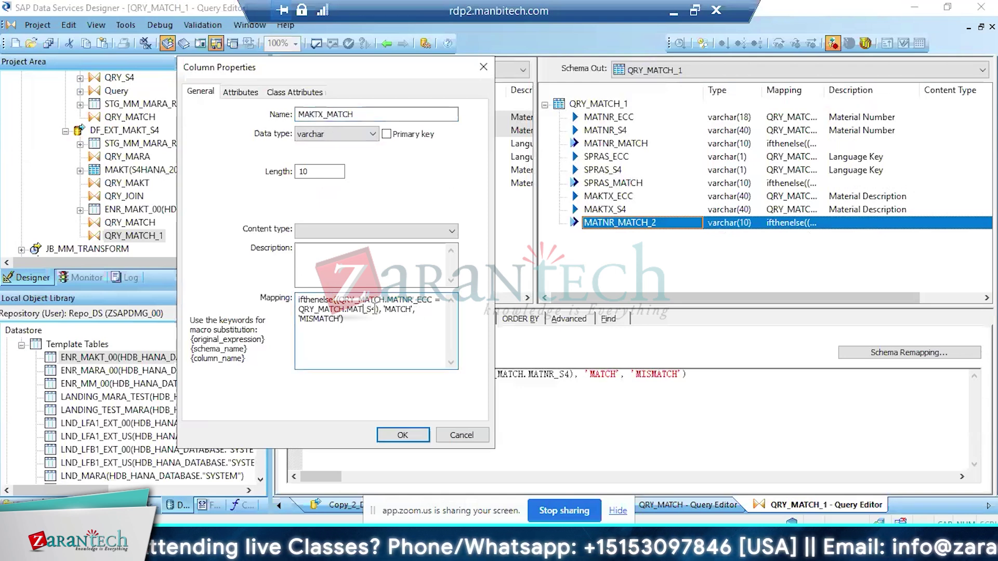
key(BackSpace)
key(BackSpace)
key(BackSpace)
text(M)
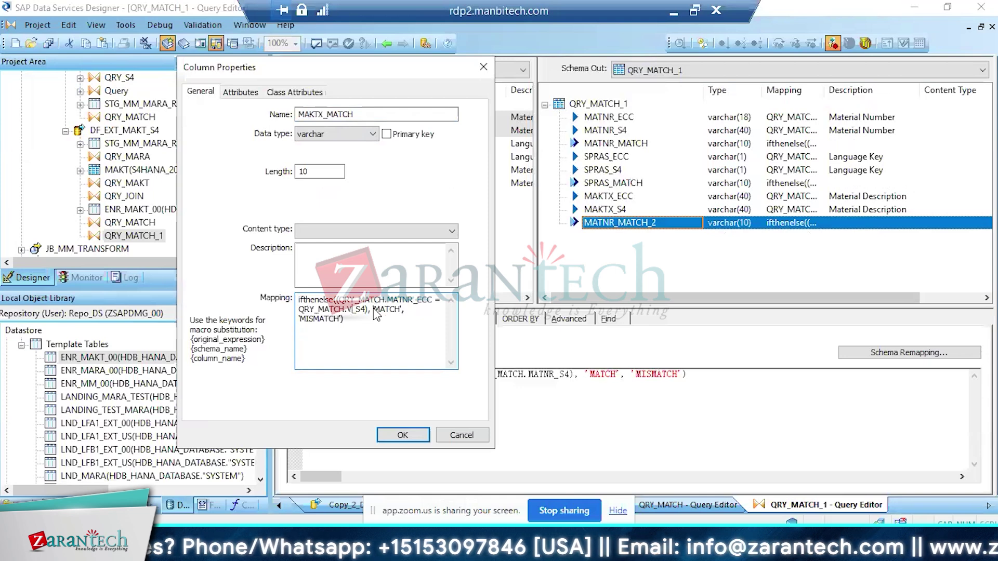
text(AKTX)
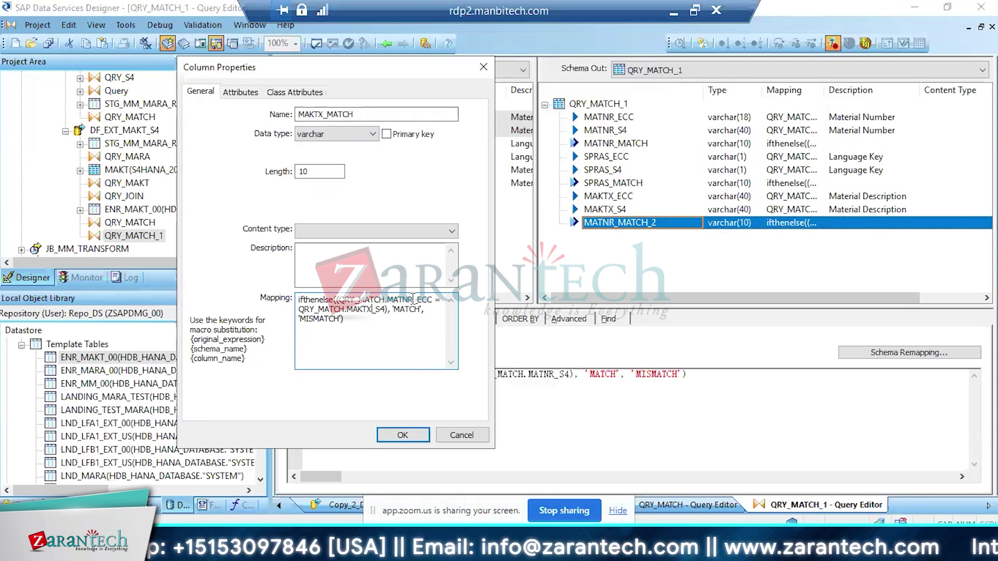
key(BackSpace)
key(BackSpace)
key(BackSpace)
key(BackSpace)
key(BackSpace)
text(MAKTX)
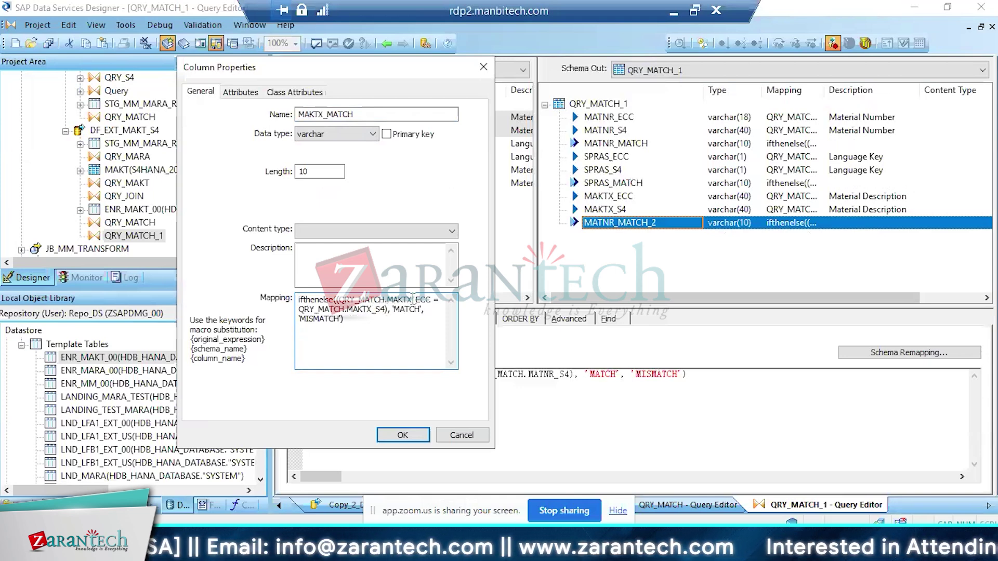
click(402, 435)
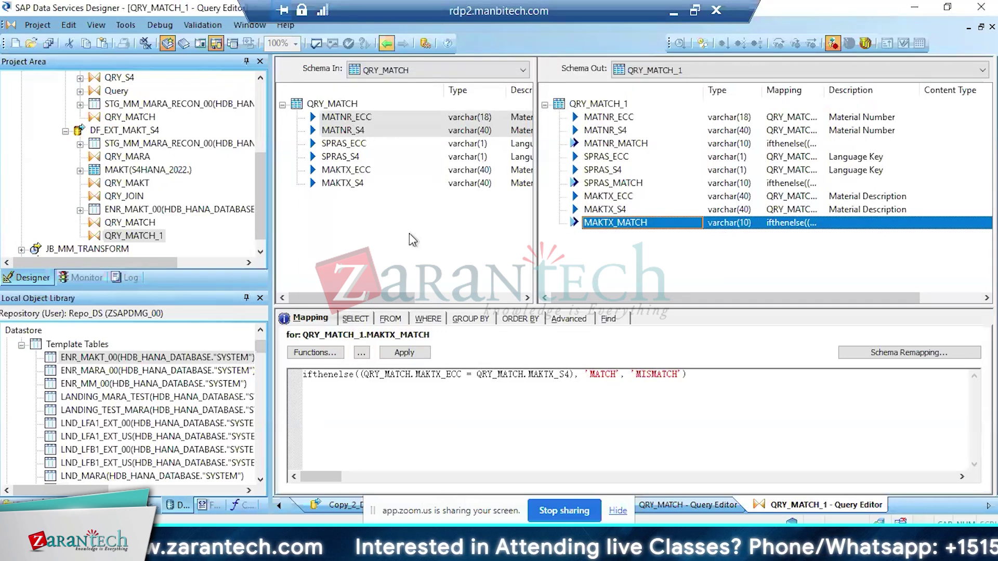
Restrict QRY_MATCH_1 to distinct rows and return to the DF_EXT_MAKT_S4 data flow
click(362, 318)
click(345, 349)
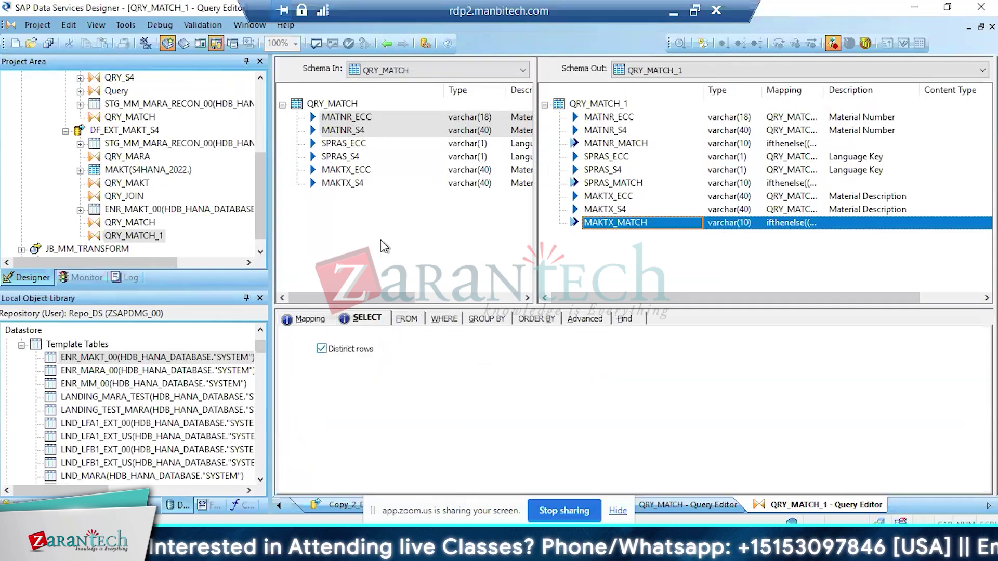
click(384, 43)
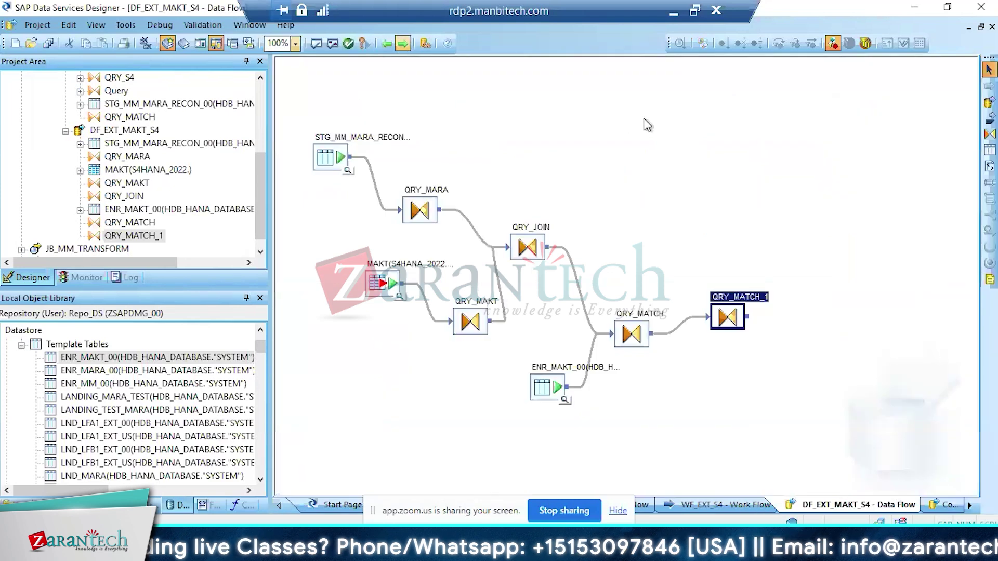
Add the template table STG_MM_MAKT_RECON in datastore HDB_HANA_DATABASE and connect QRY_MATCH_1 to it
click(786, 244)
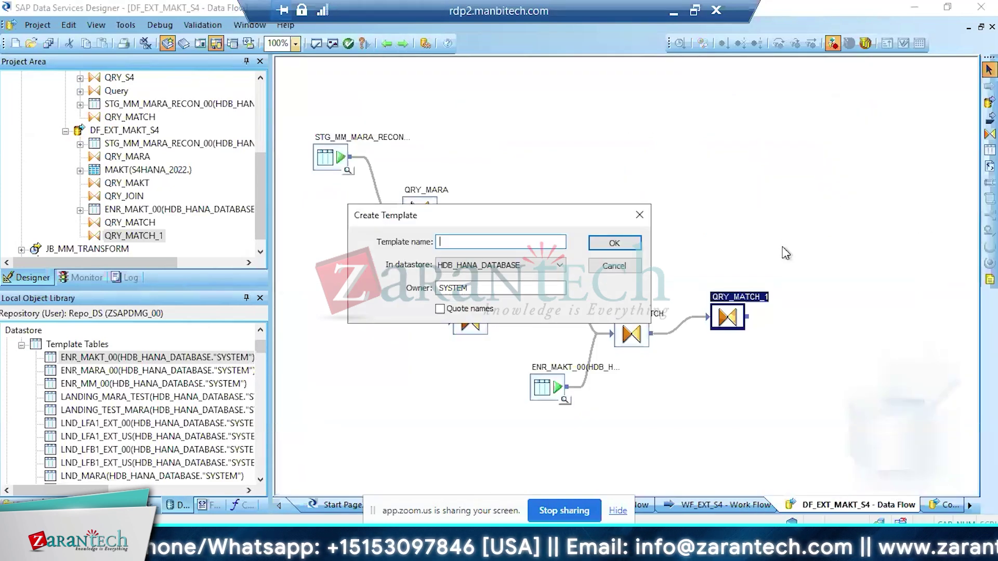
text(STG_)
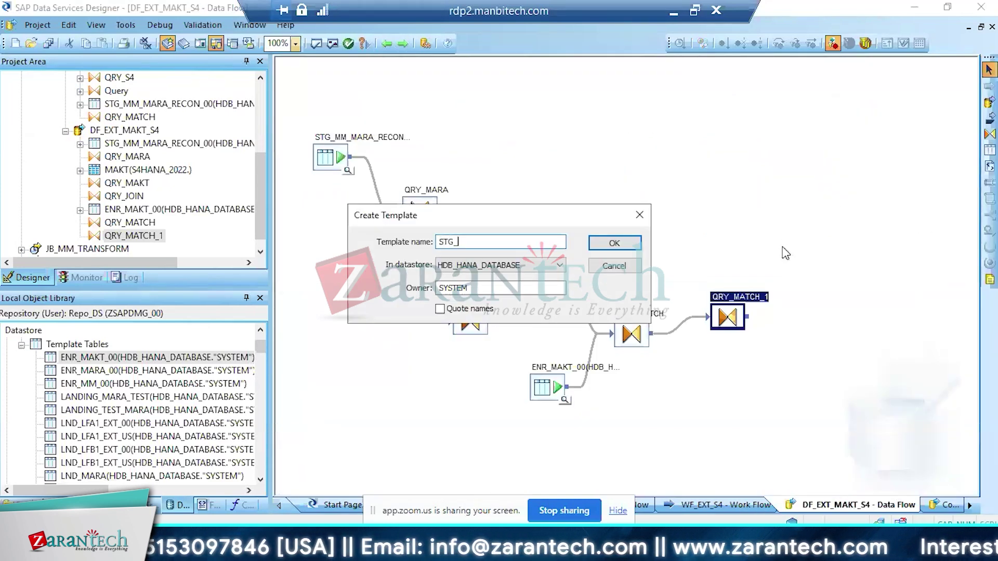
text(MM_MA)
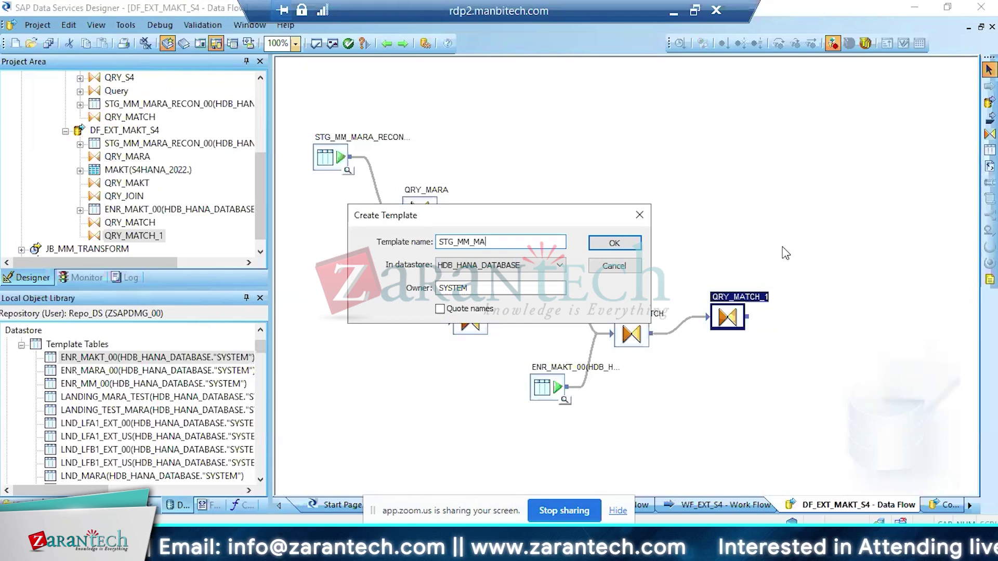
text(KT_RECON)
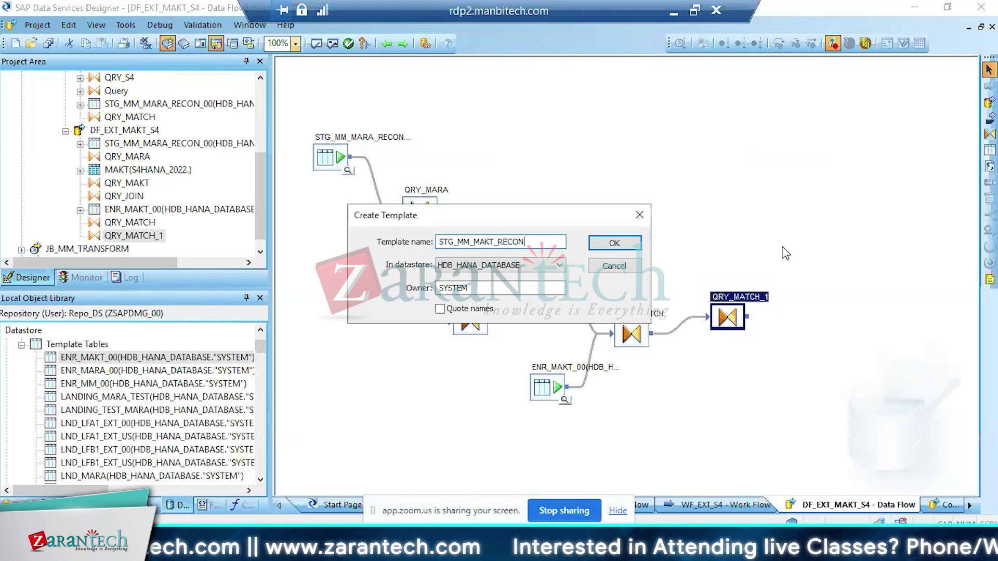
key(Return)
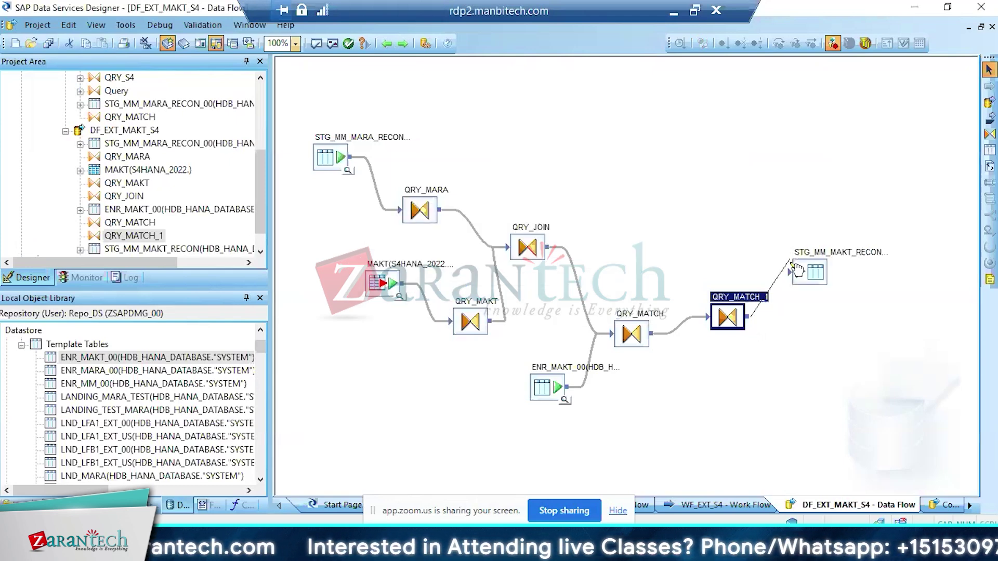
In the STG_MM_MAKT_RECON target options, set the use of NVARCHAR for VARCHAR columns in supported databases to Yes
double_click(810, 272)
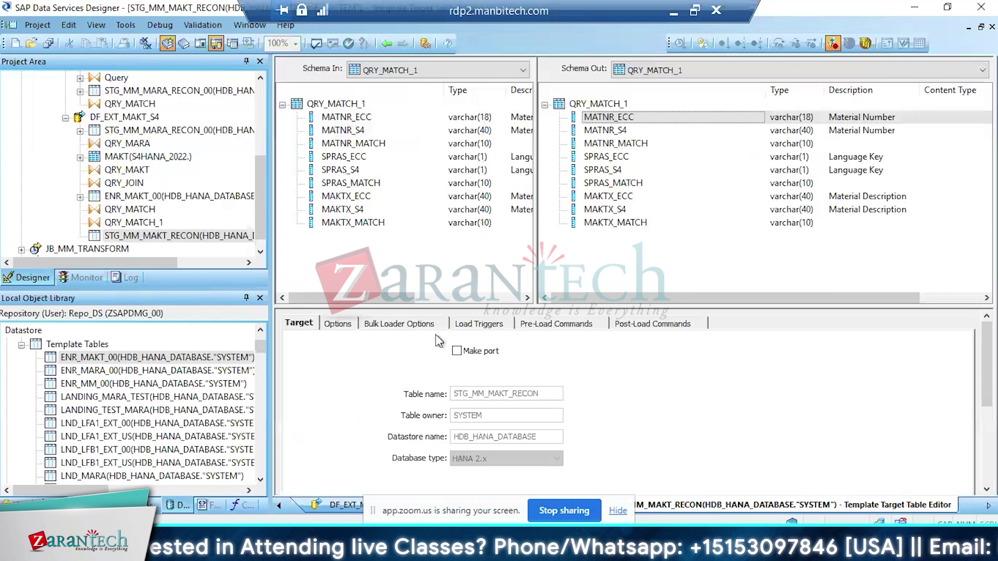
click(343, 323)
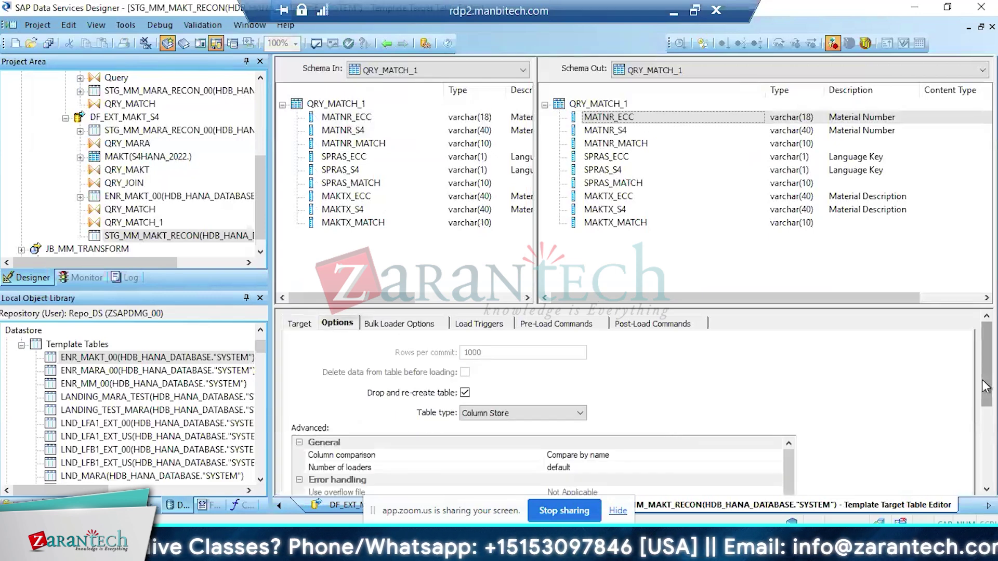
drag(986, 389, 986, 469)
click(787, 410)
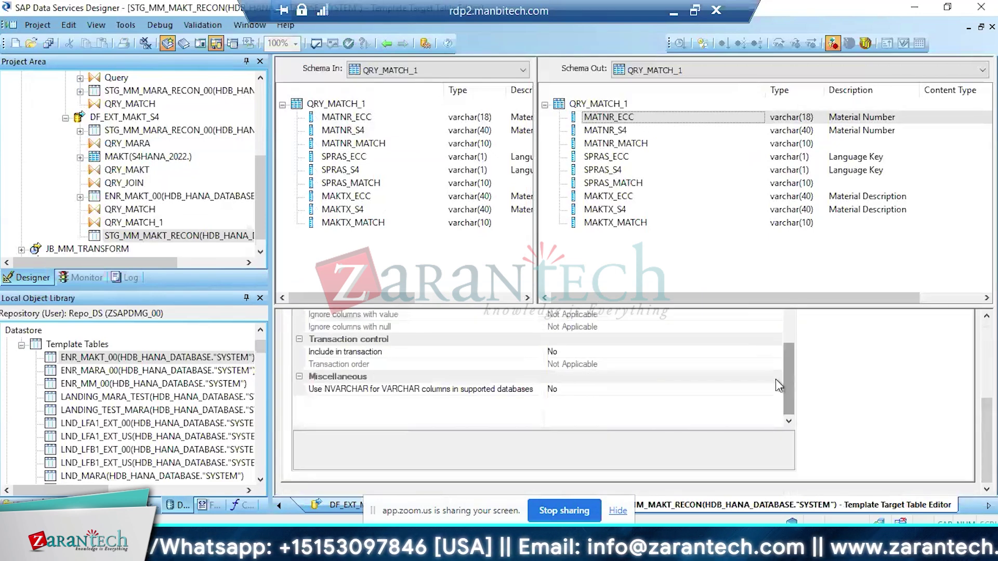
click(577, 388)
click(563, 401)
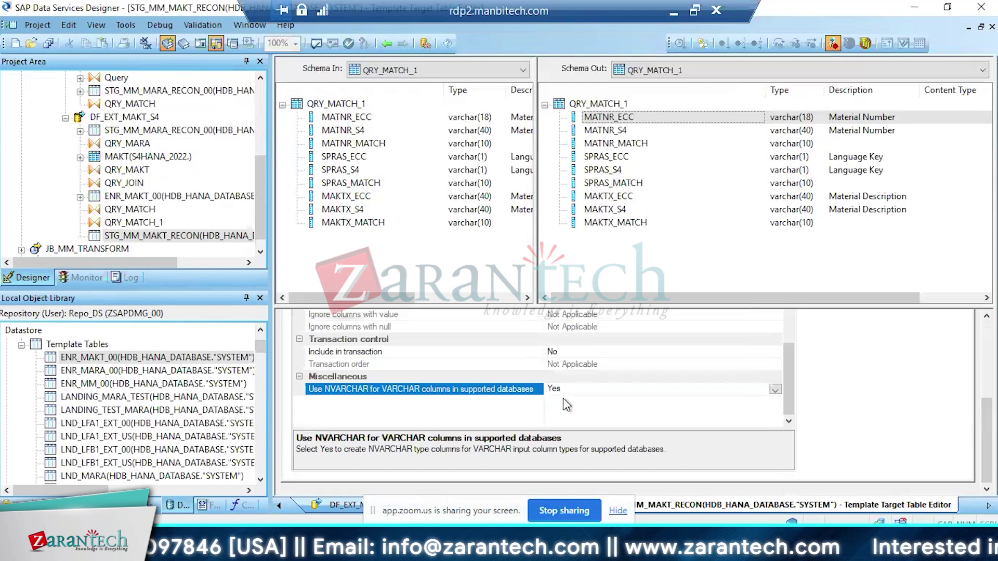
Save the changes to DF_EXT_MAKT_S4 and return to its data flow diagram
click(49, 44)
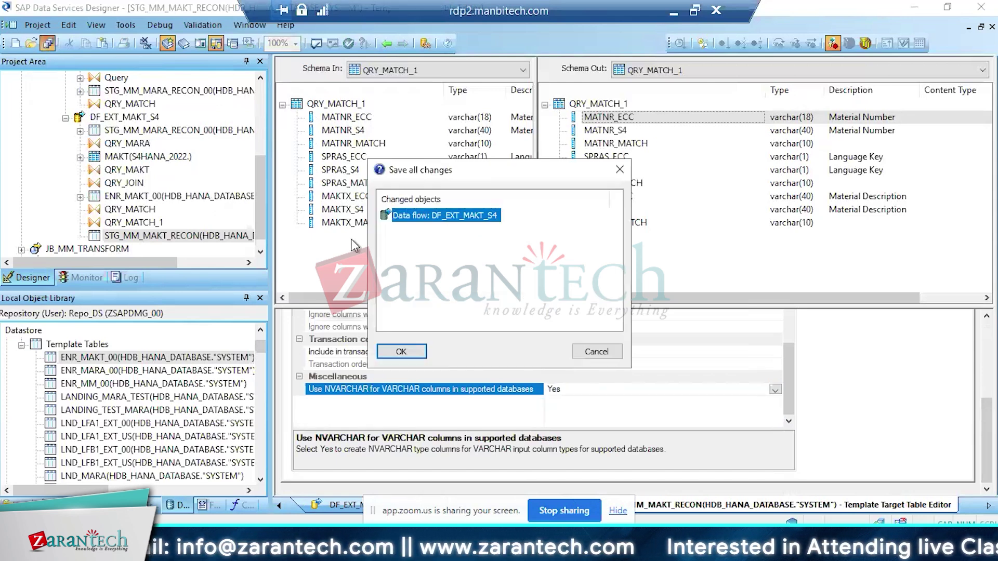
click(393, 353)
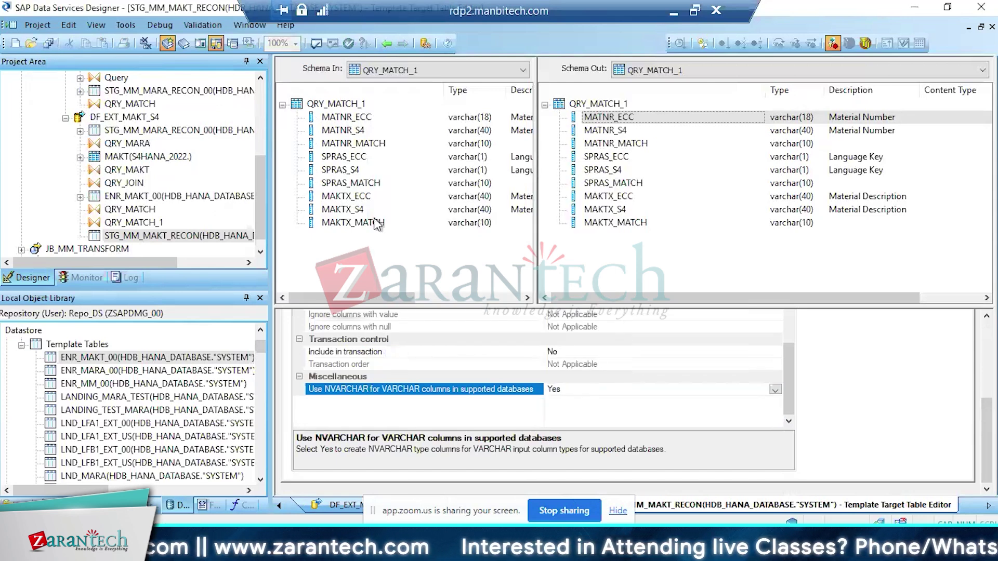
click(386, 45)
click(385, 45)
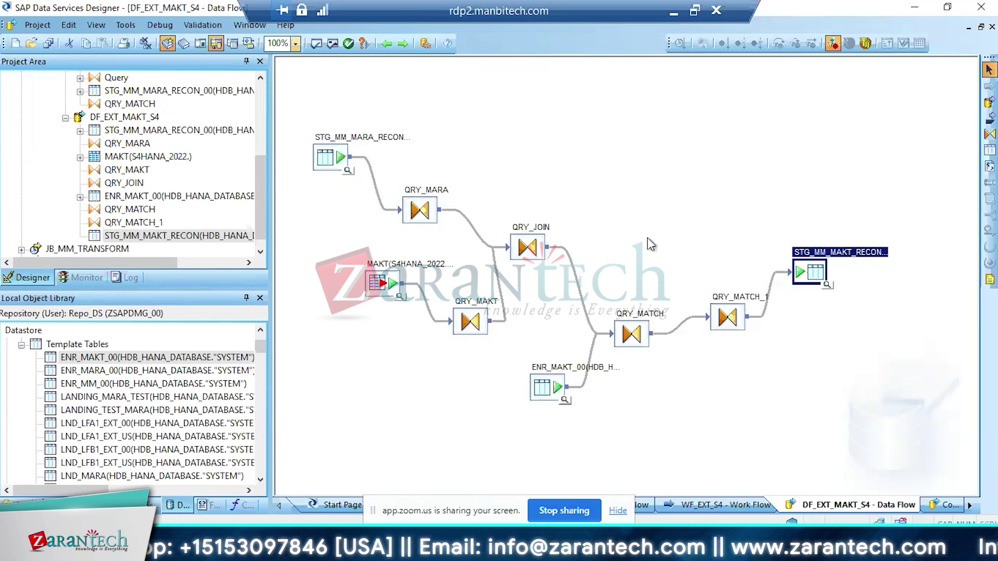
Execute the JB_MM_RECON job and open its error log
drag(263, 204, 262, 115)
double_click(57, 117)
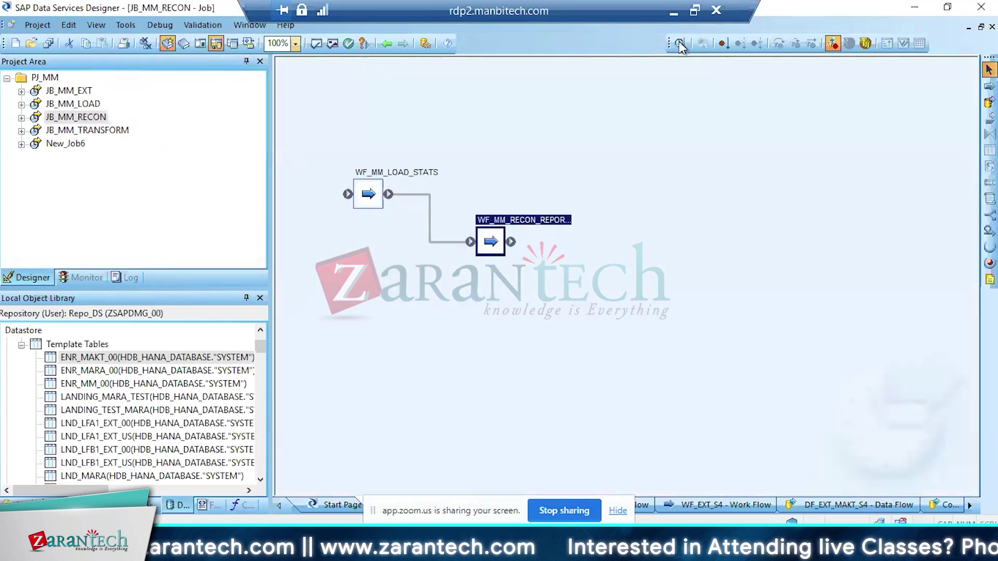
click(580, 455)
click(338, 76)
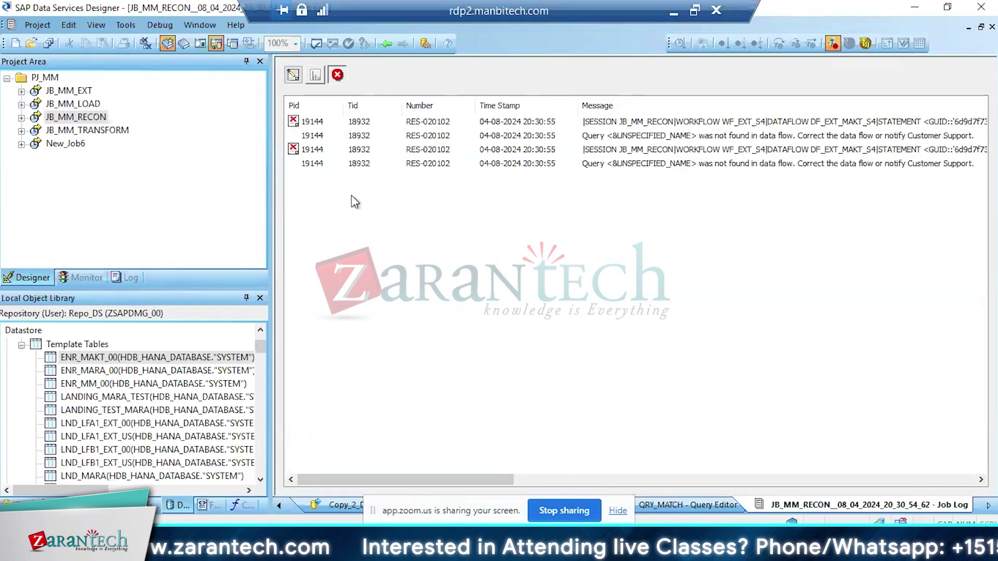
Validate the WF_EXT_S4 work flow and jump to the query behind the reported error
click(22, 118)
click(97, 156)
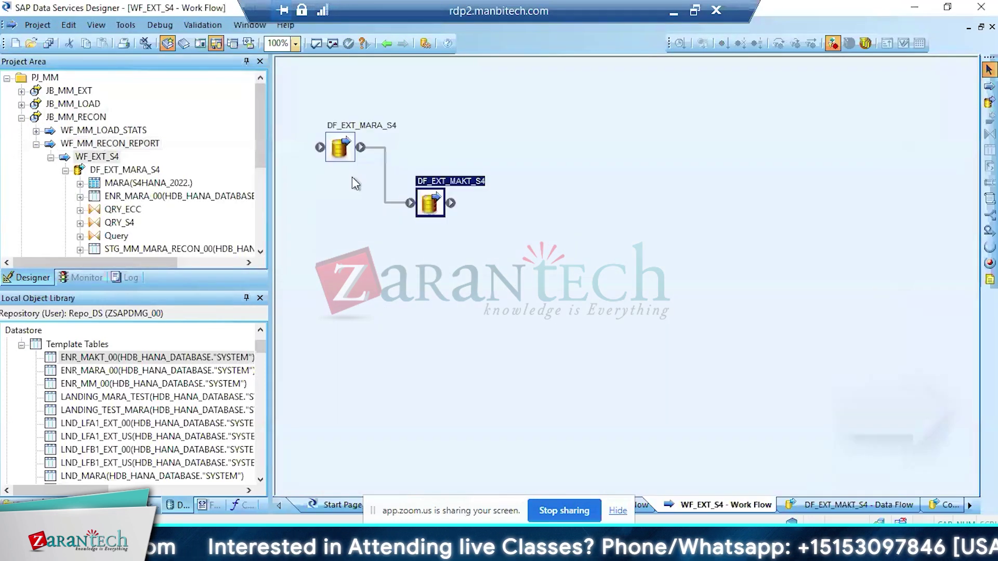
click(331, 44)
right_click(483, 348)
click(528, 372)
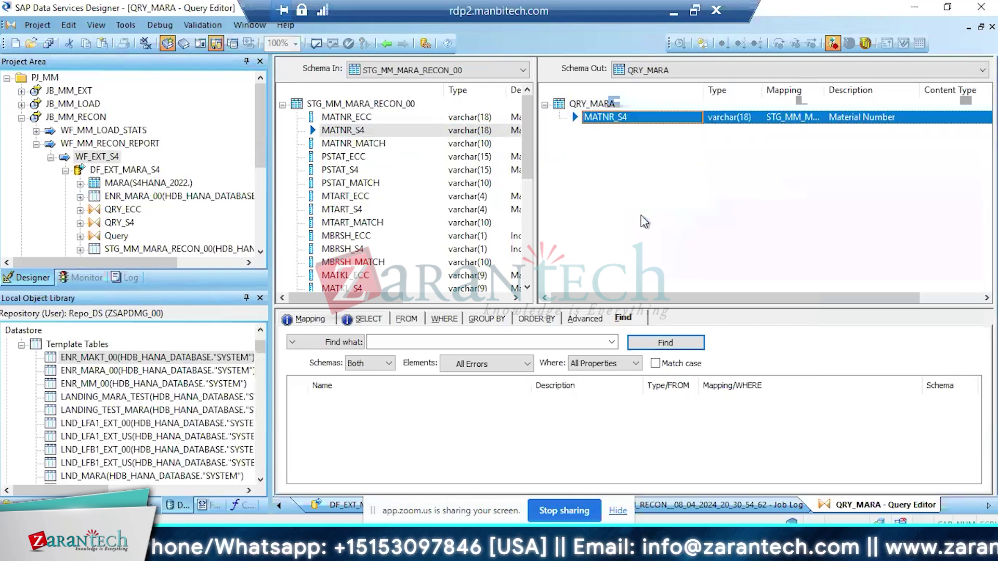
Reopen the DF_EXT_MAKT_S4 data flow through WF_MM_RECON_REPORT and WF_EXT_S4
click(110, 143)
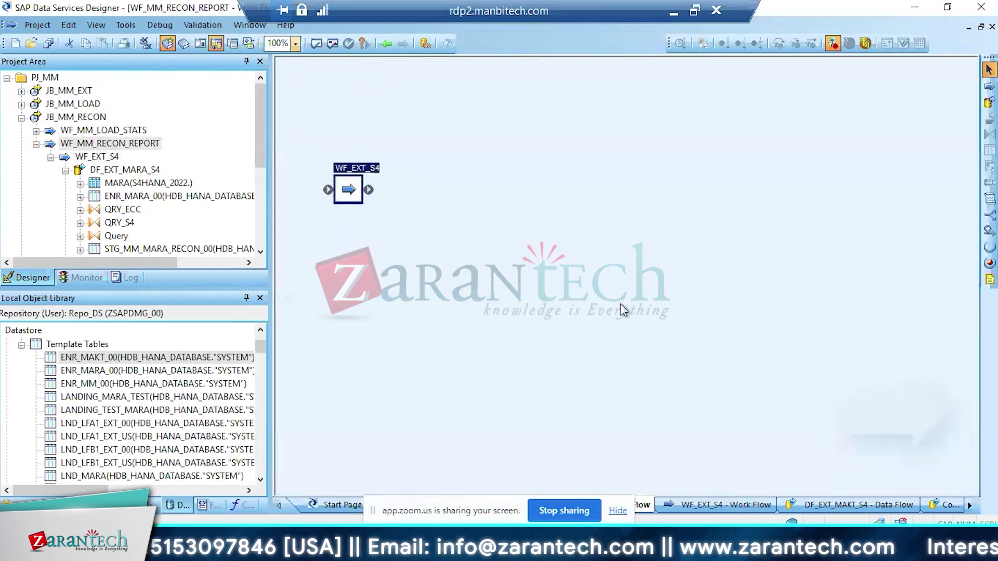
double_click(353, 197)
double_click(422, 211)
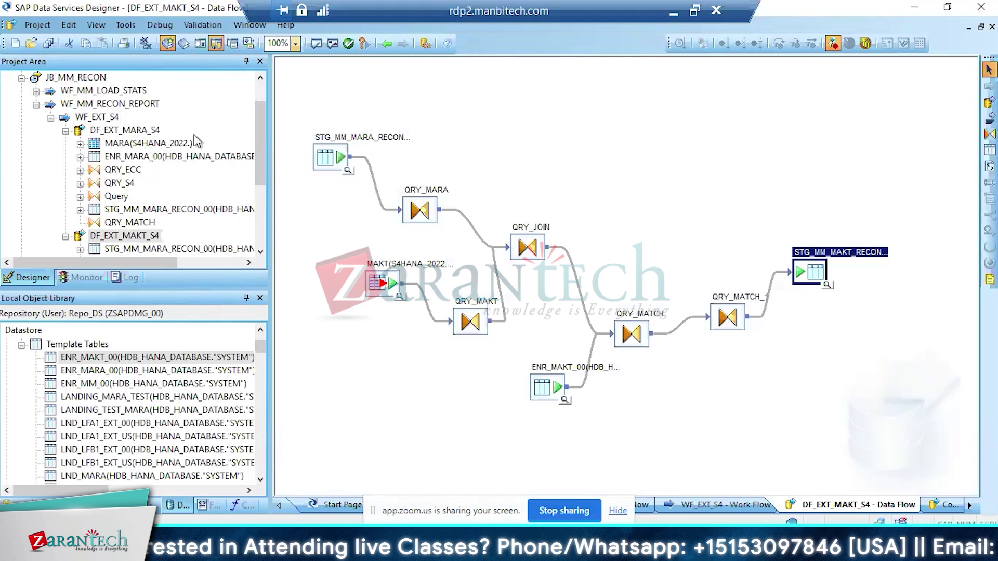
Open the SCR_DEL script of JB_MM_TRANSFORM and examine its MATNR-based DELETE statement
click(36, 104)
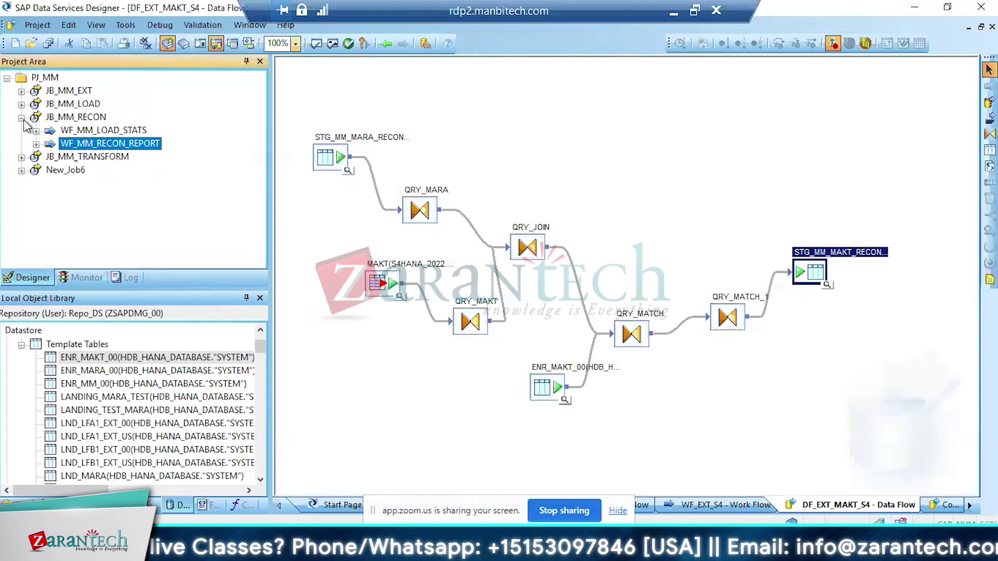
click(21, 117)
click(86, 130)
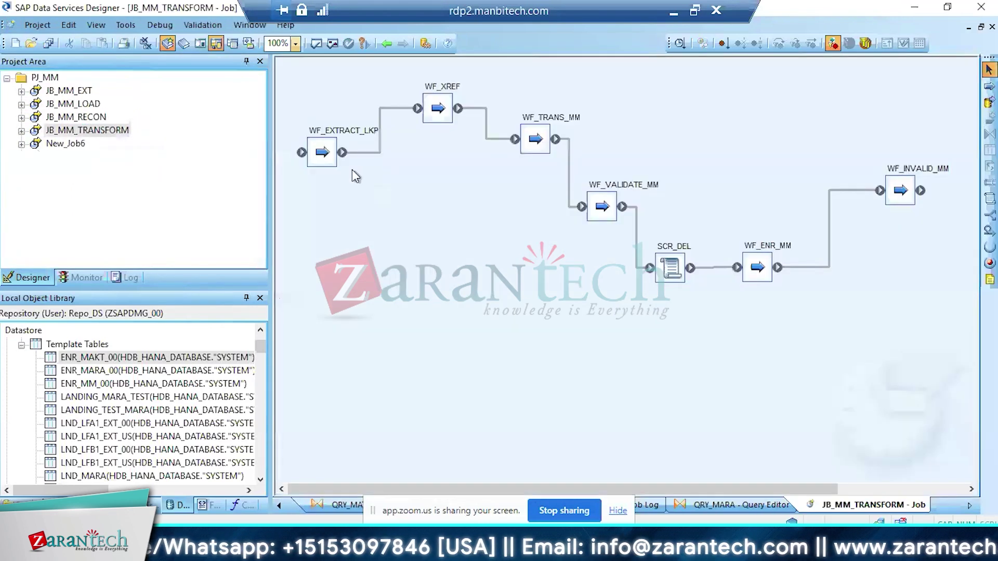
double_click(667, 269)
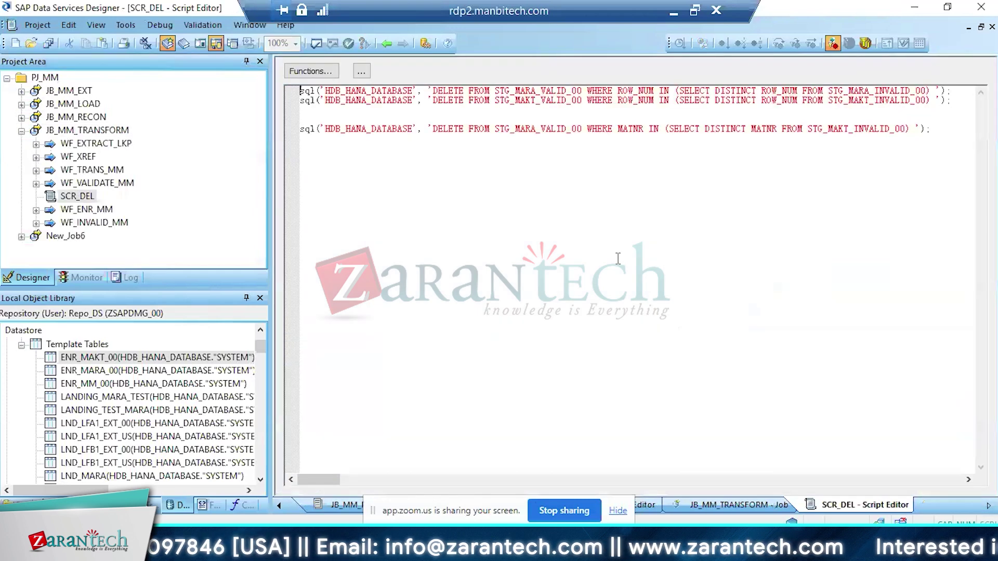
click(294, 130)
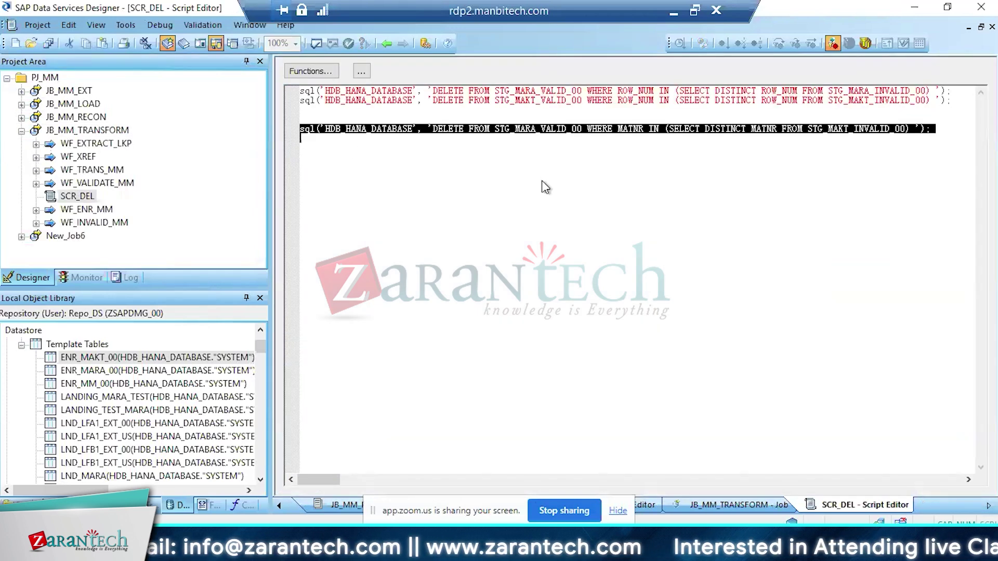
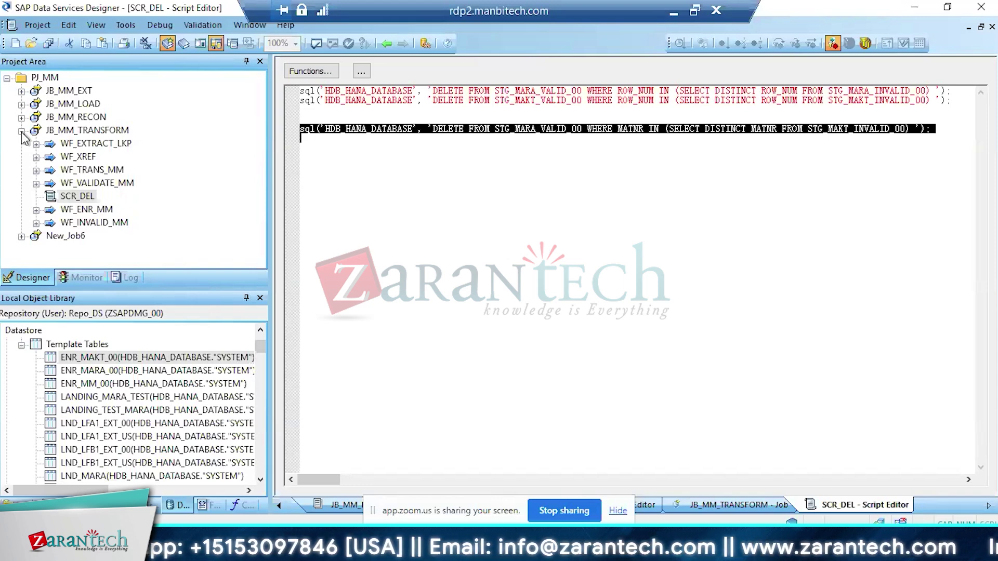
Duplicate the MATNR-based DELETE statement in SCR_DEL and change the copy's subquery table to STG_MARC_INVALID_00
click(436, 234)
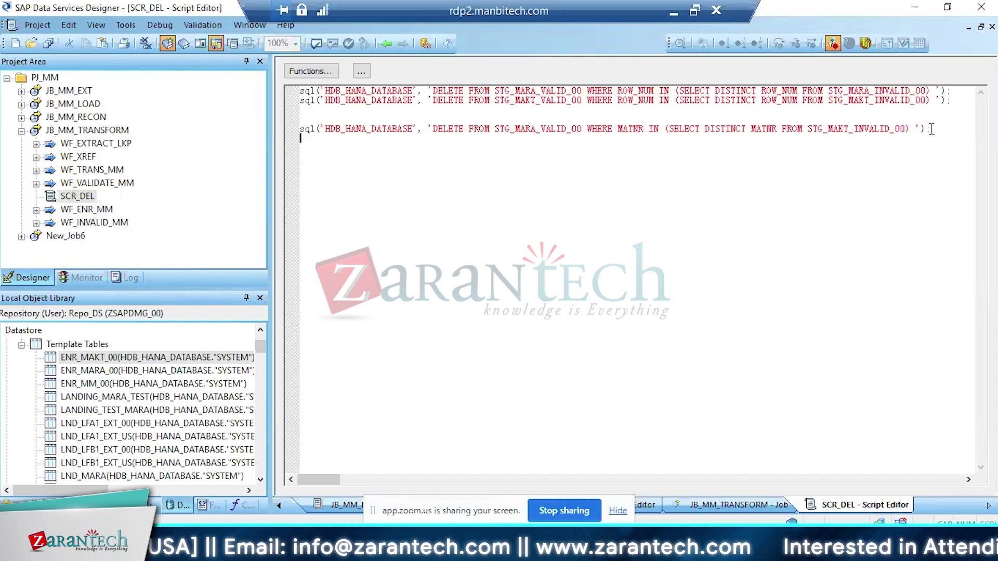
drag(932, 129, 289, 130)
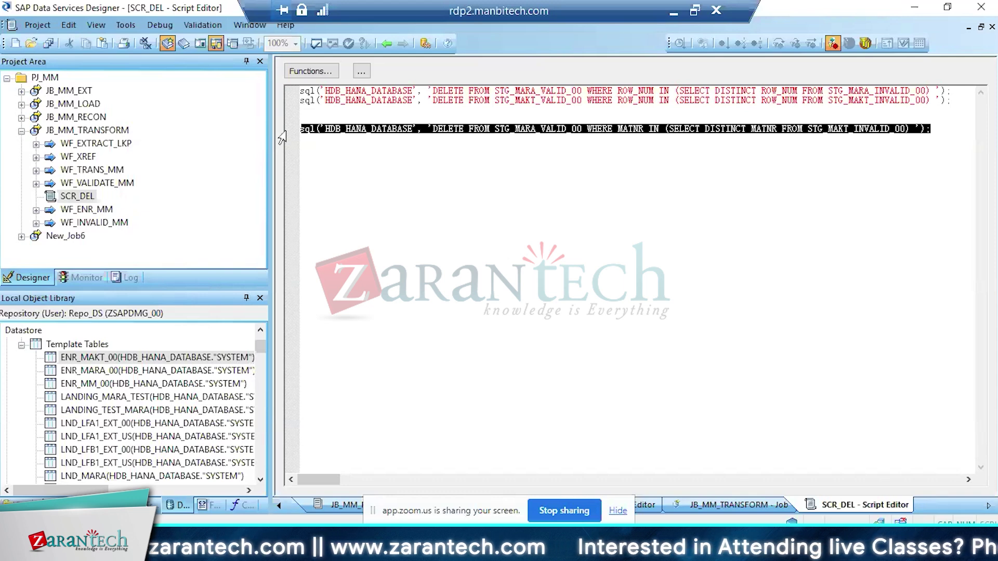
key(ctrl+c)
click(323, 141)
key(ctrl+v)
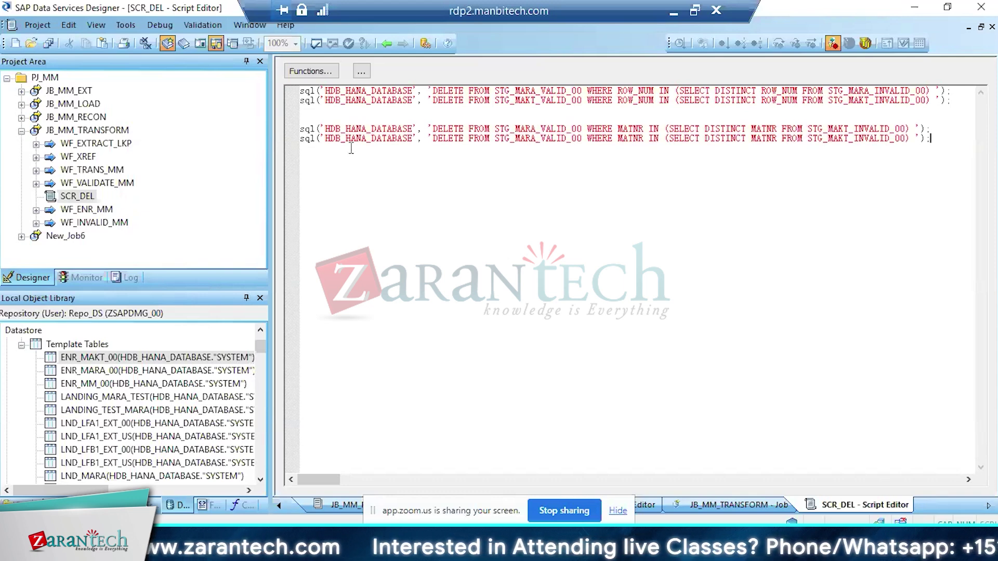
click(849, 138)
key(BackSpace)
key(BackSpace)
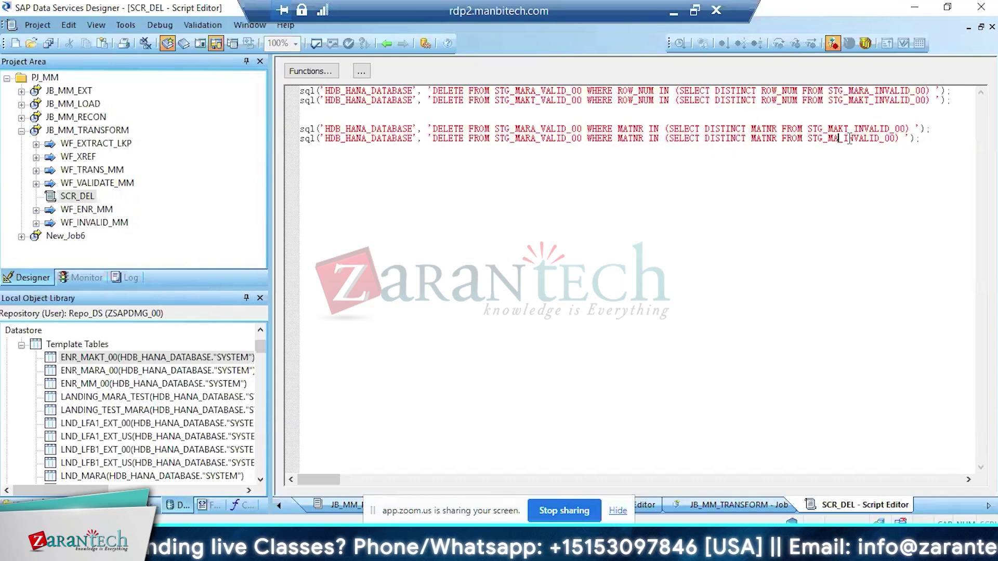
text(RC)
click(936, 138)
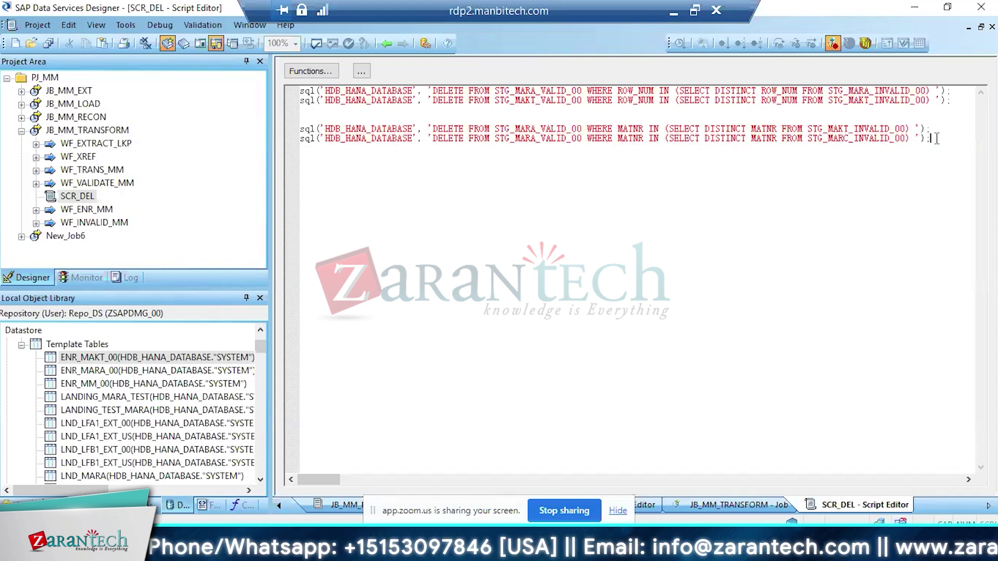
Add another copy of the MATNR-based DELETE statement with STG_MVKE_INVALID_00 as the subquery table
key(Return)
key(ctrl+v)
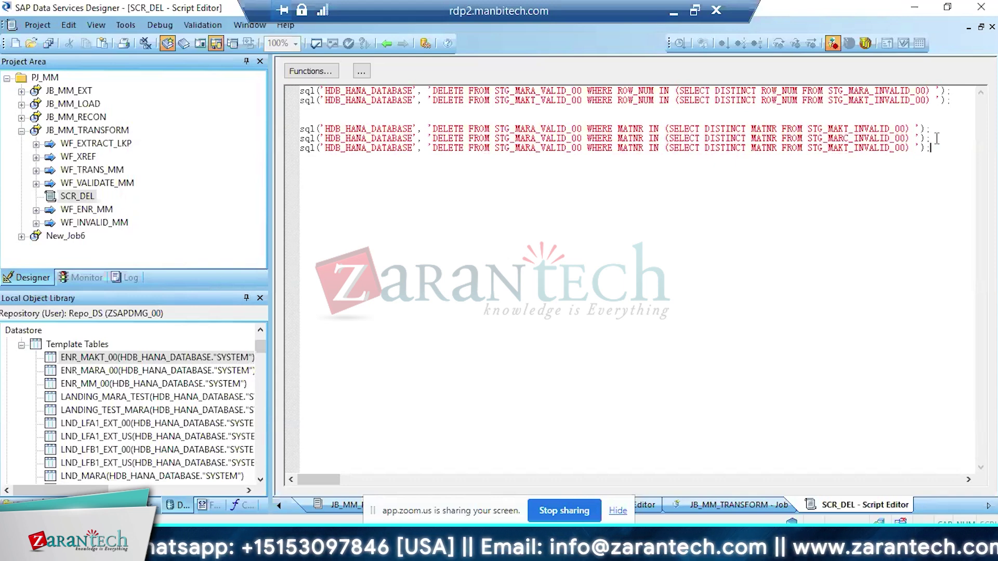
click(849, 151)
key(BackSpace)
key(BackSpace)
key(BackSpace)
text(VK)
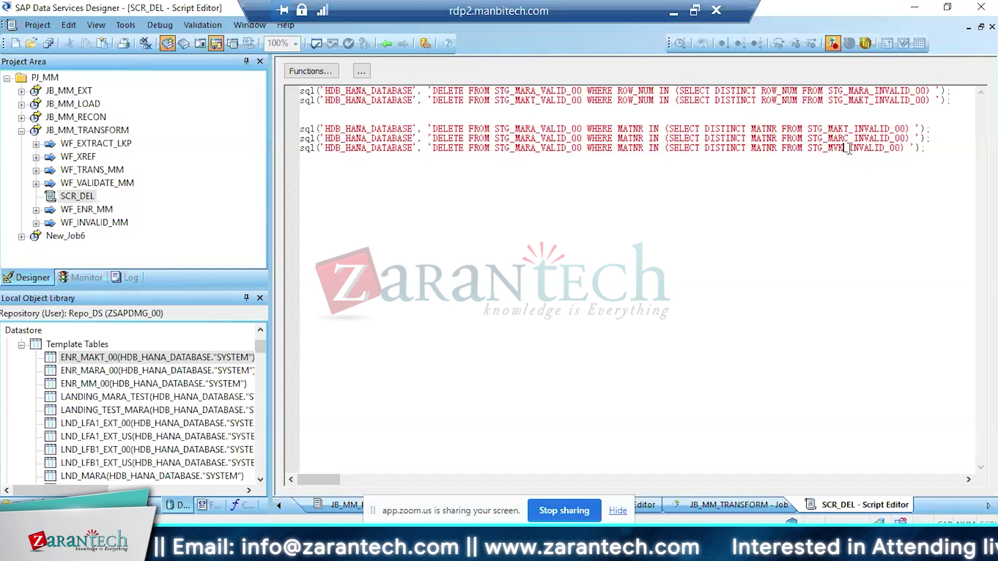
text(E)
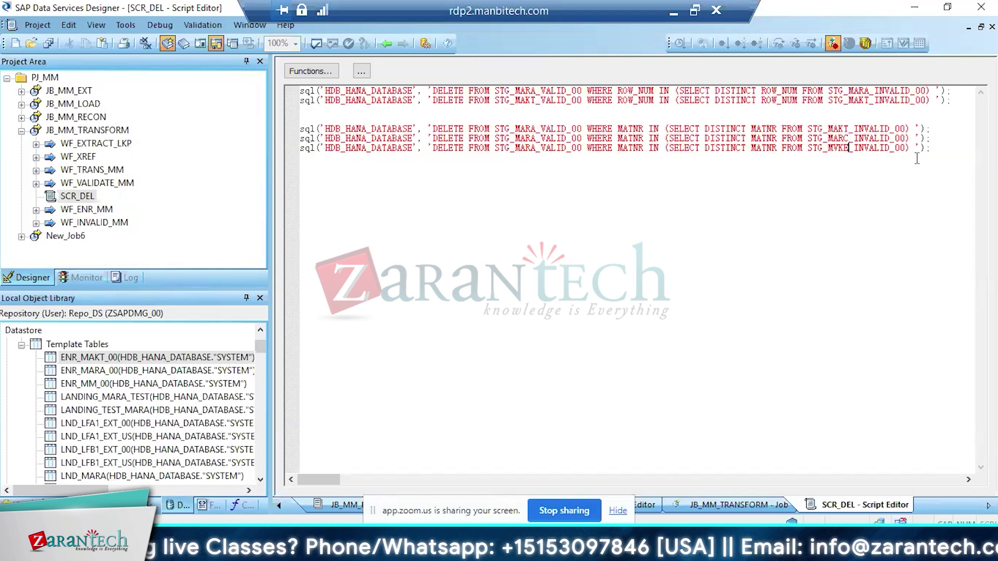
Delete the STG_MARC_INVALID_00 and STG_MVKE_INVALID_00 statements from SCR_DEL and save the JB_MM_TRANSFORM job
drag(930, 149, 217, 142)
key(Delete)
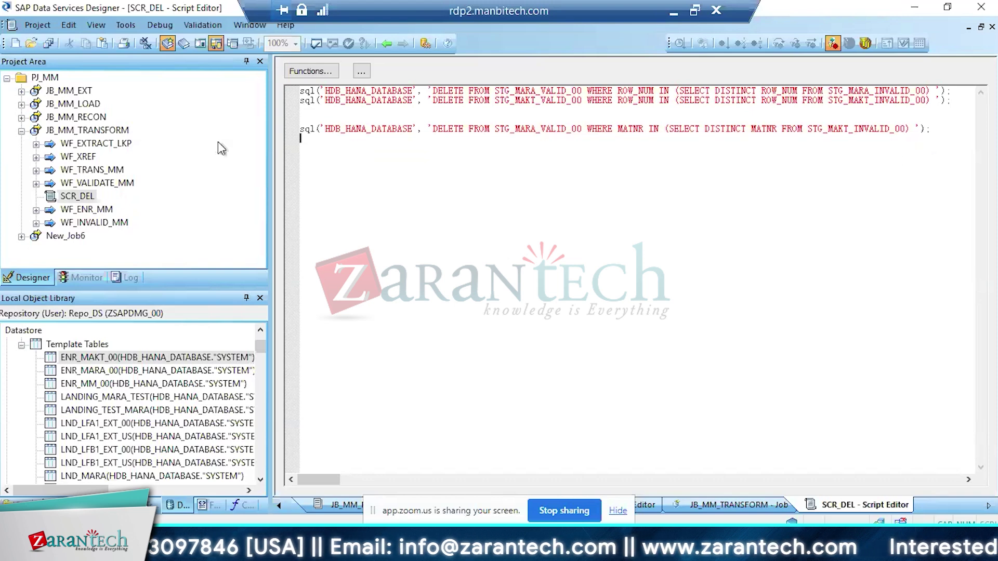
key(BackSpace)
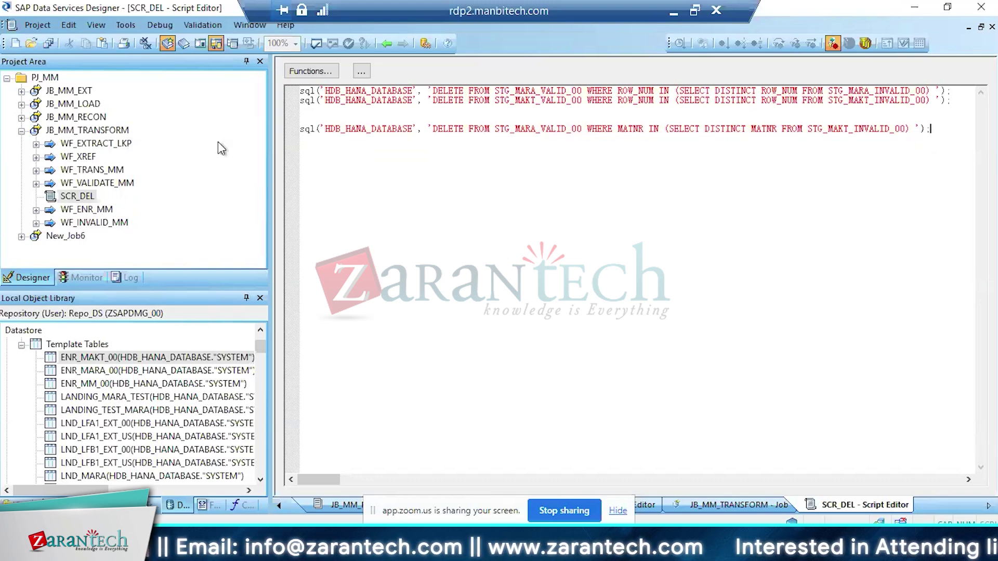
click(47, 44)
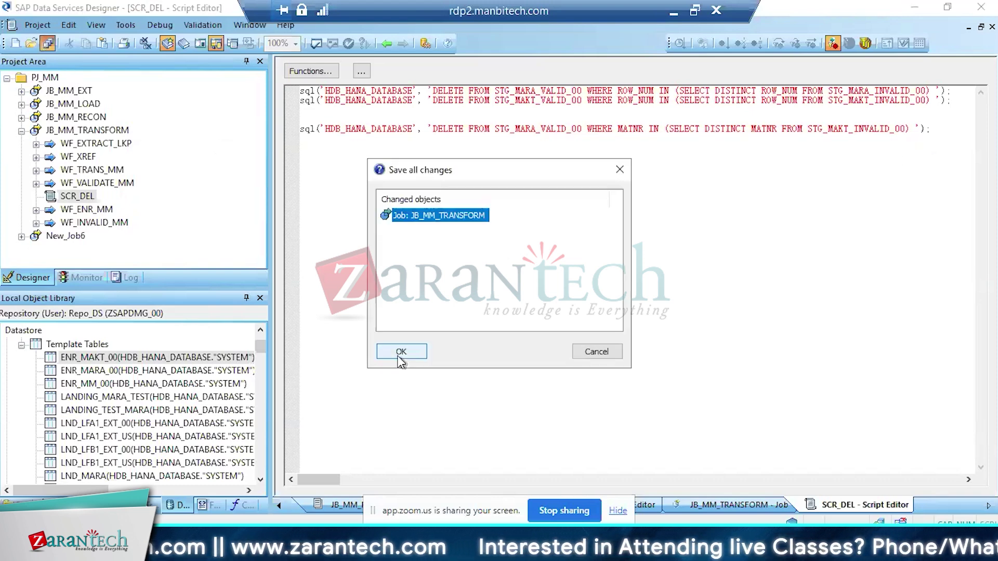
click(399, 352)
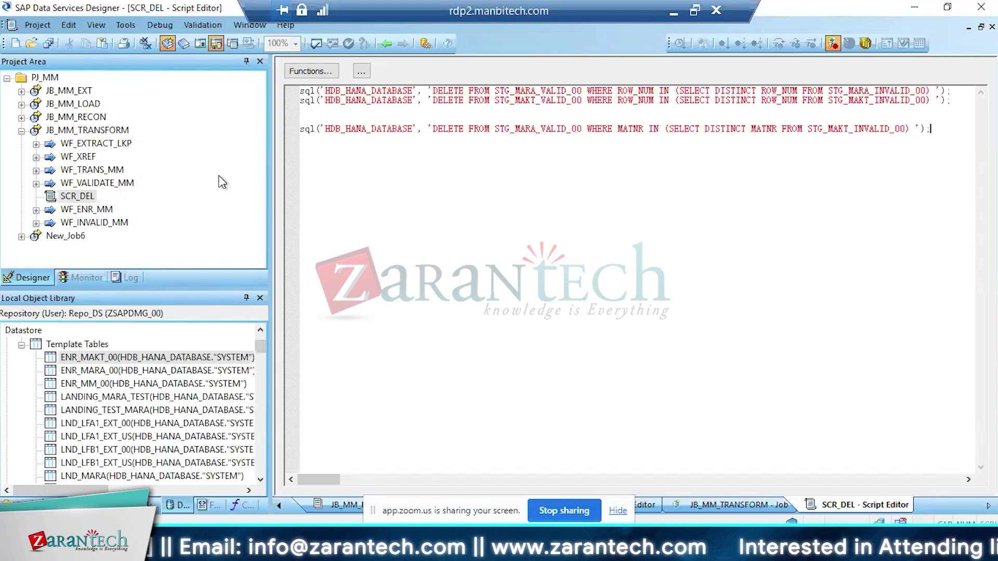
Open the DF_EXT_MAKT_S4 data flow under WF_EXT_S4 in JB_MM_RECON and validate it
click(21, 117)
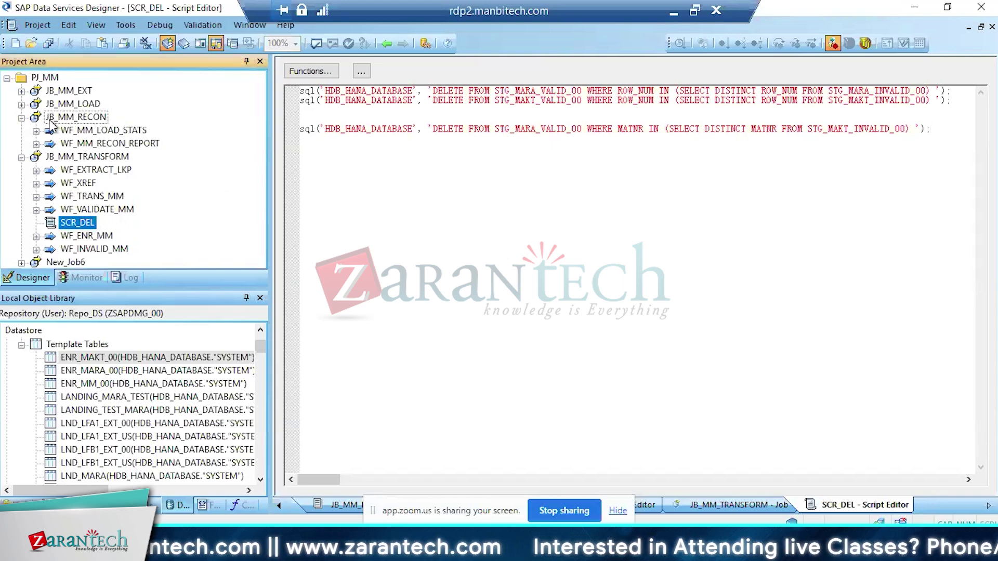
click(88, 144)
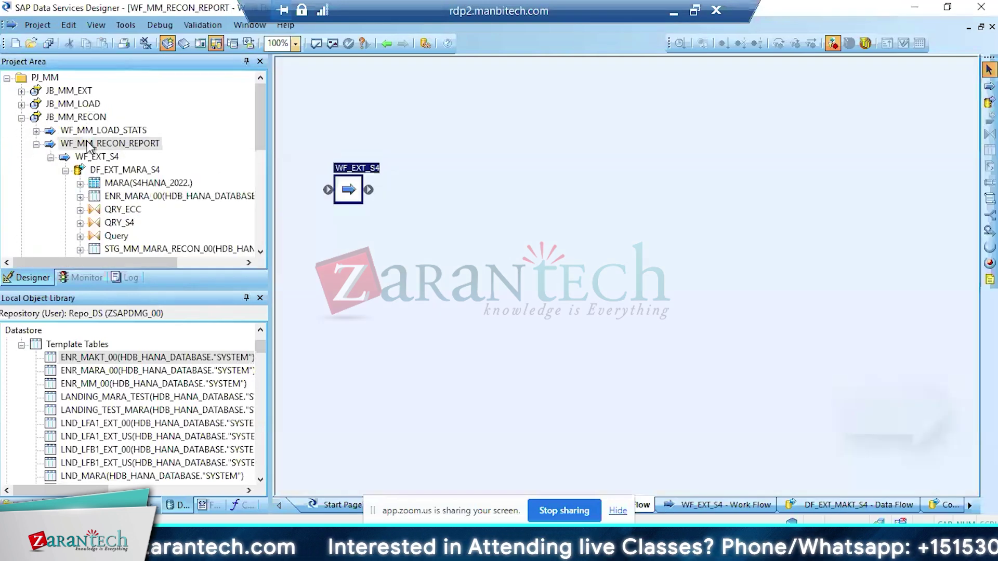
double_click(347, 183)
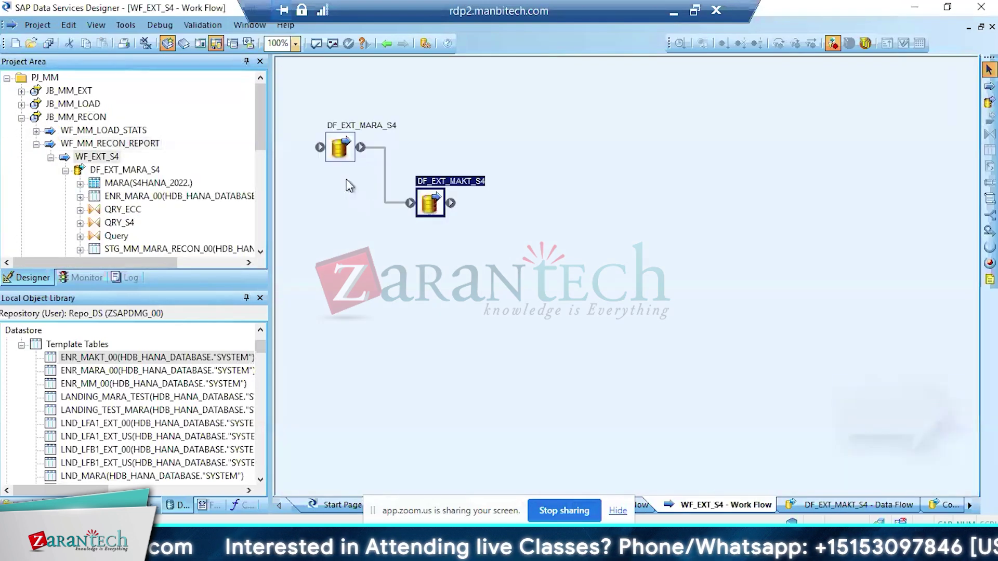
double_click(431, 204)
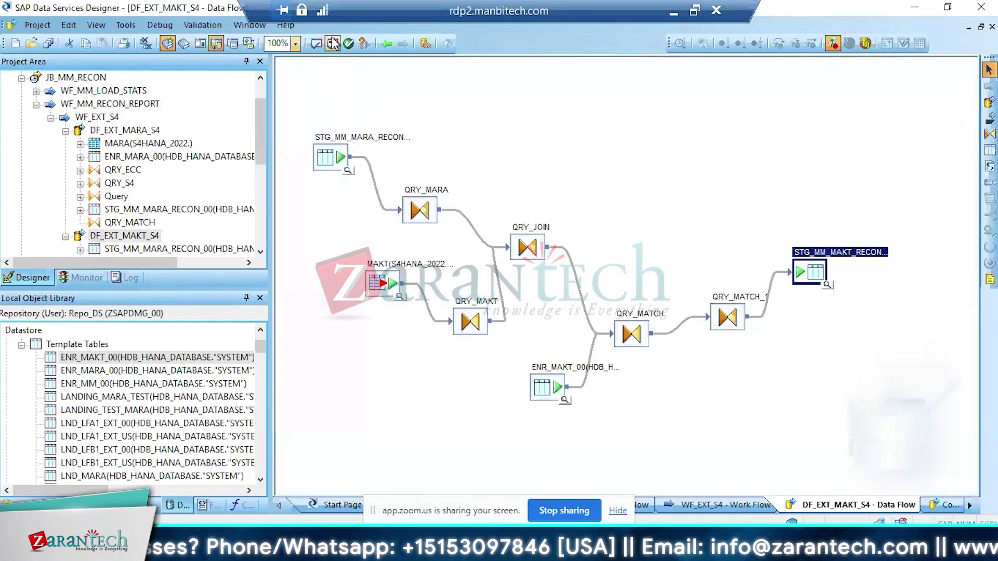
click(333, 43)
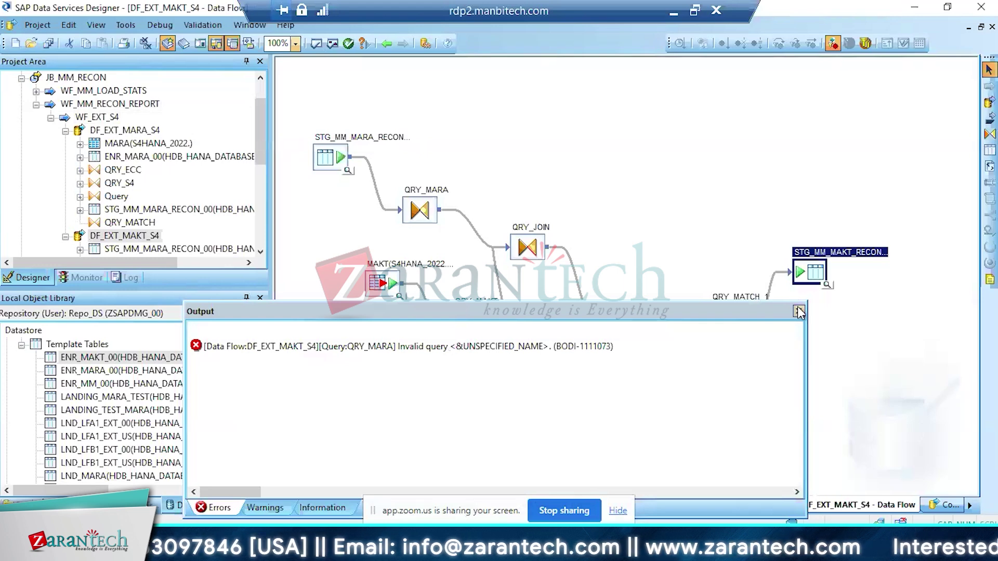
click(798, 311)
Include STG_MM_MARA_RECON_00 in the FROM clause of the QRY_MARA query
double_click(422, 210)
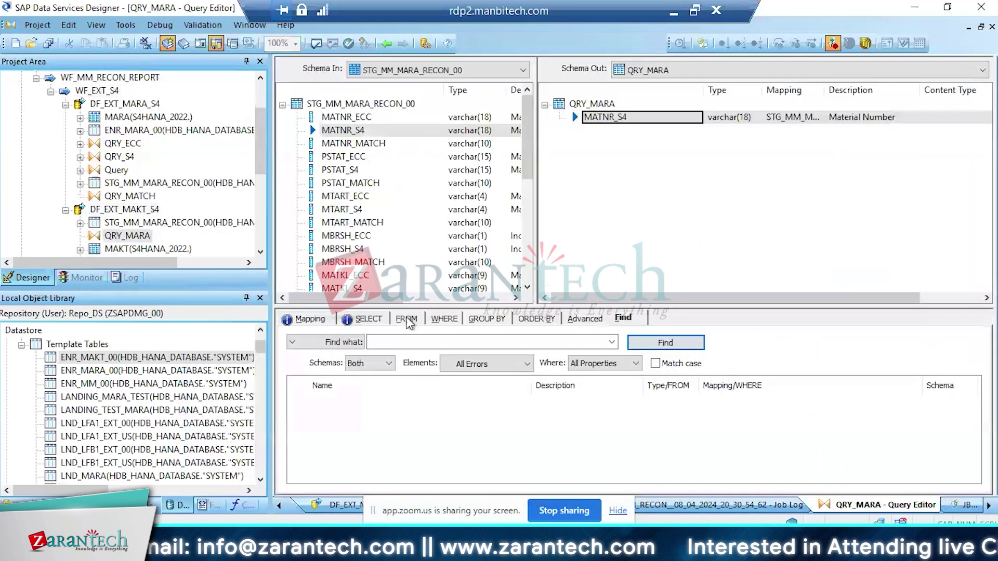
click(405, 317)
click(412, 353)
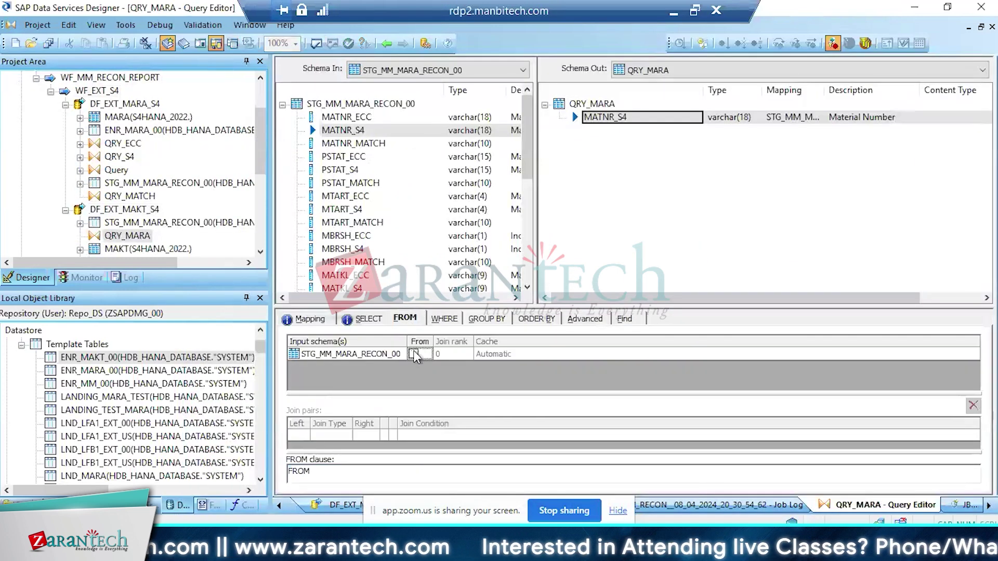
click(413, 353)
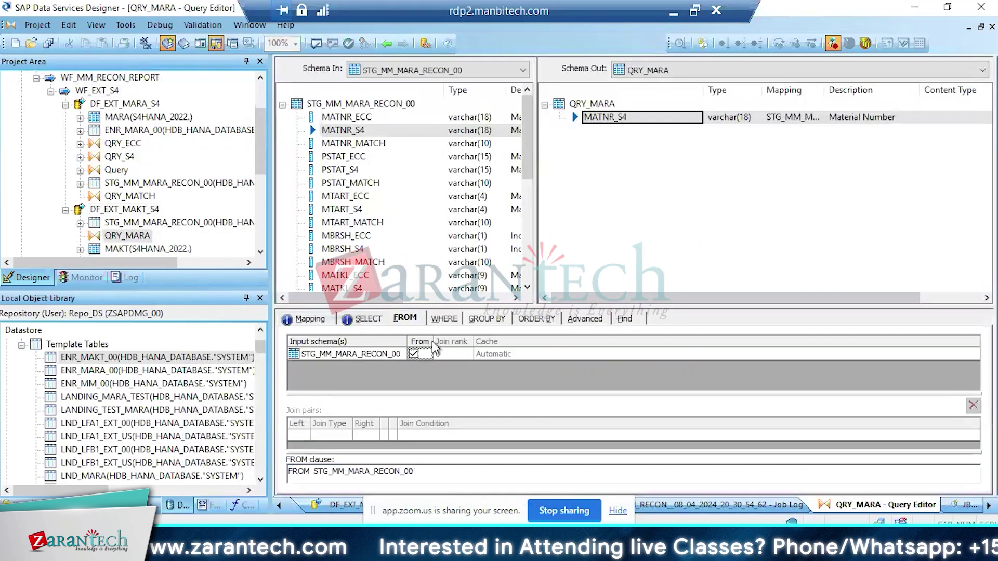
Check the MATNR_S4 mapping in QRY_MARA, validate the query and return to the data flow
click(310, 319)
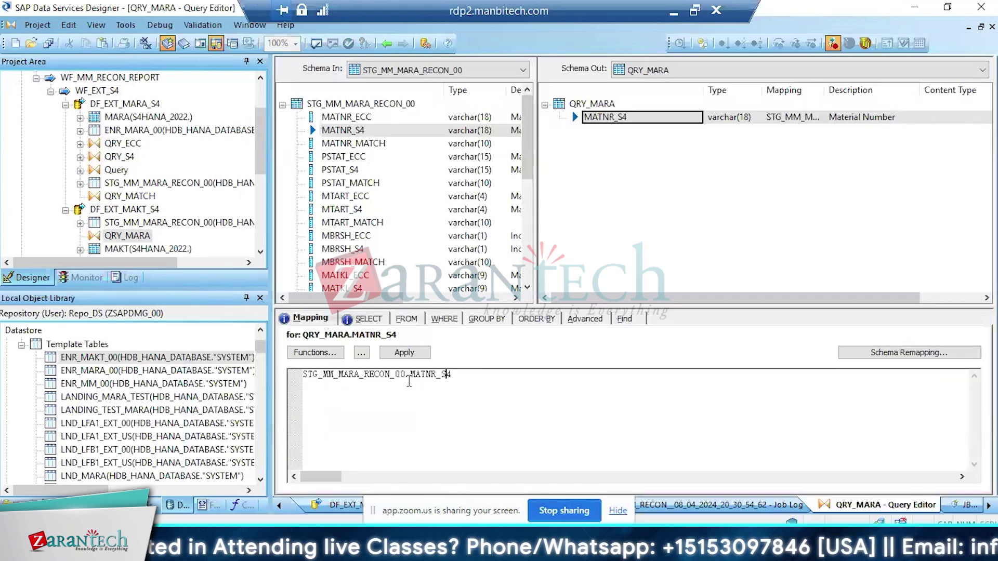
click(595, 146)
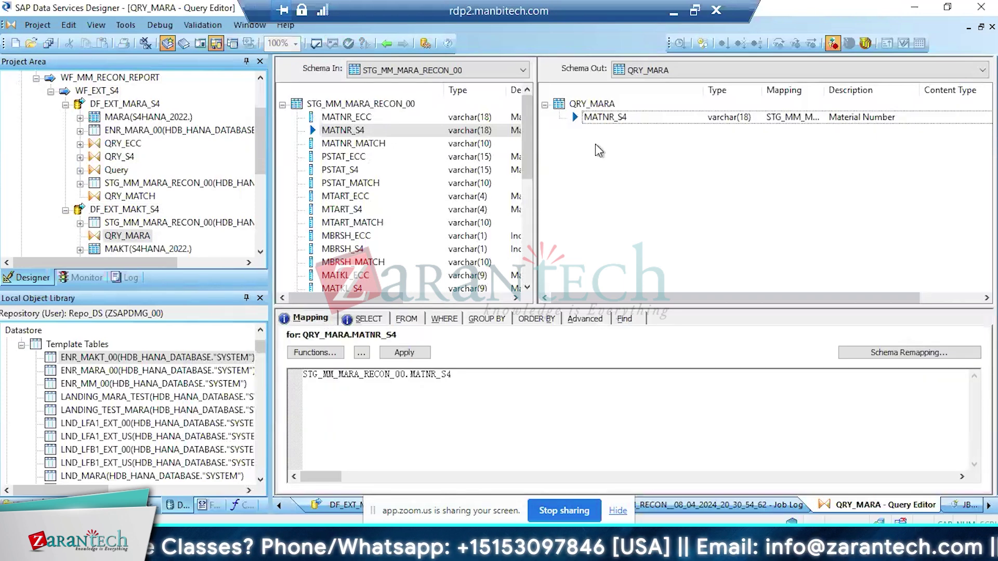
click(316, 43)
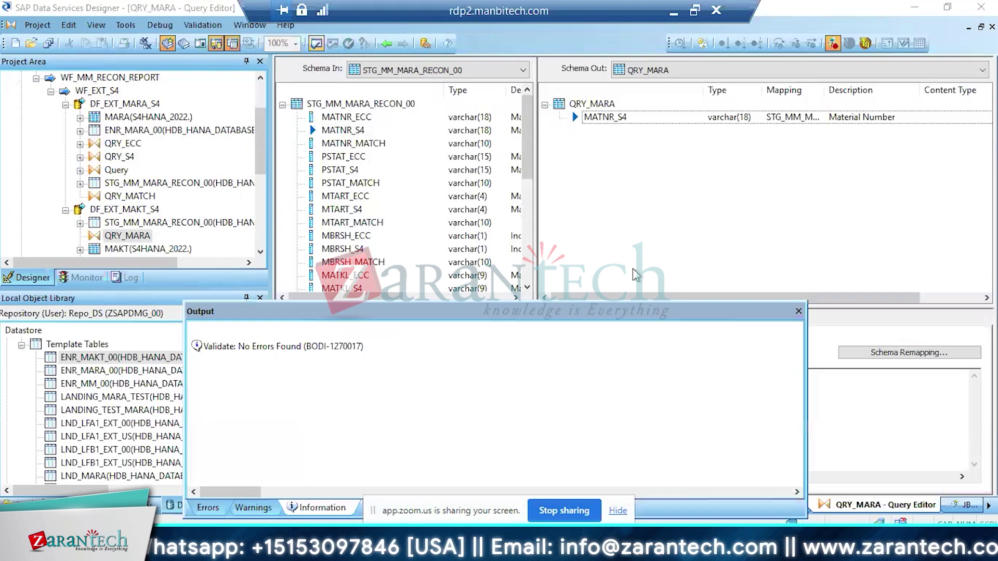
click(799, 312)
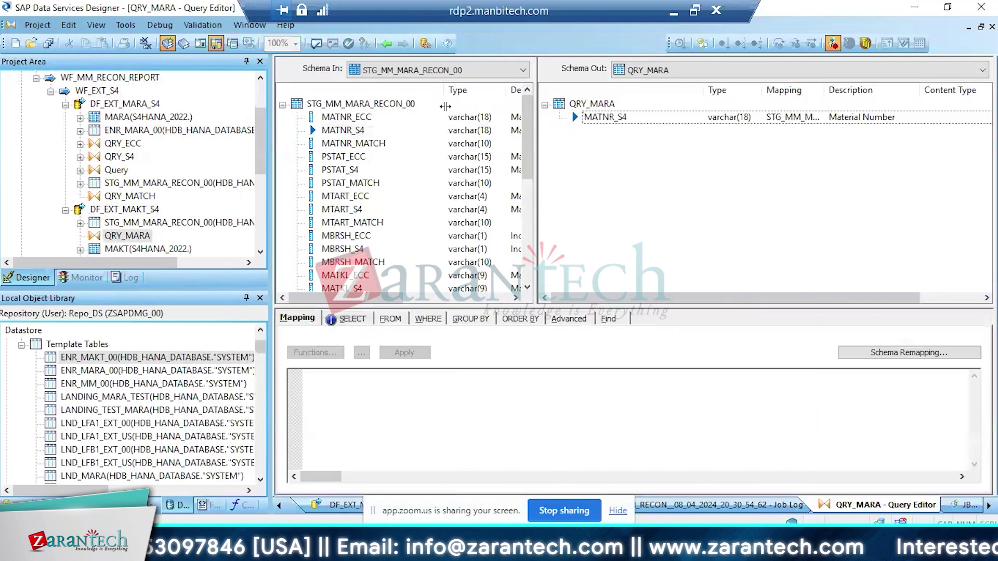
click(385, 44)
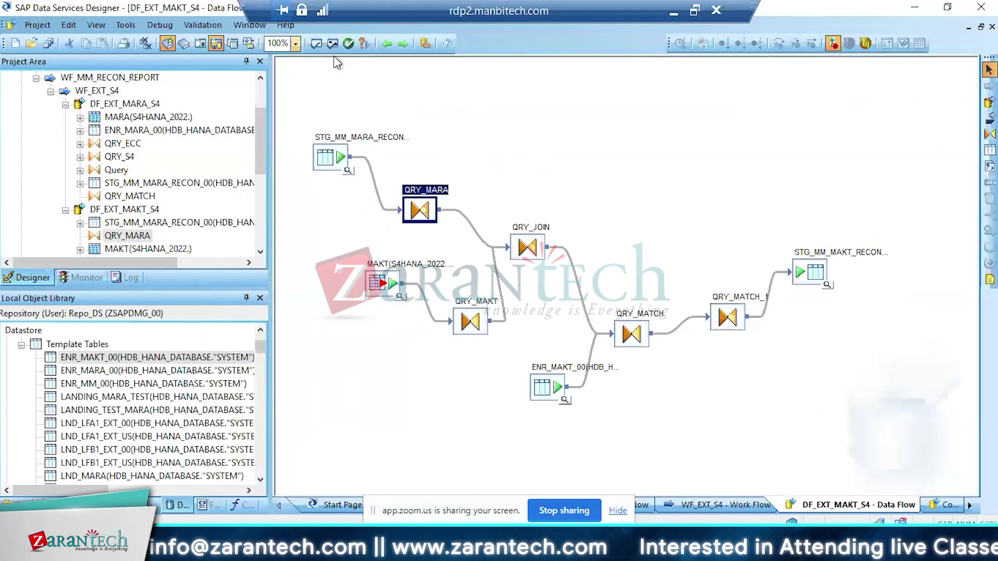
Validate the QRY_JOIN query, then validate the whole DF_EXT_MAKT_S4 data flow again
double_click(528, 248)
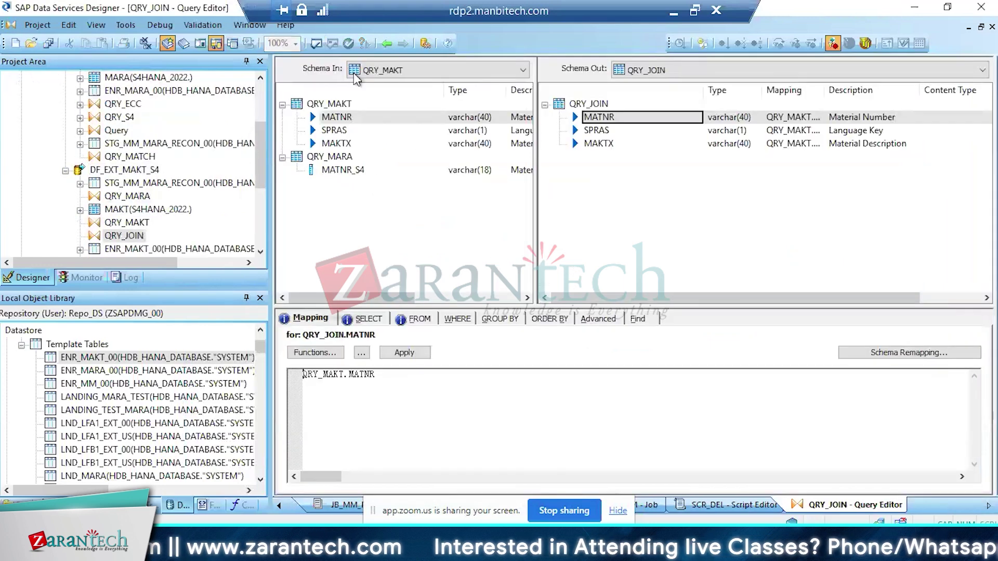
click(322, 45)
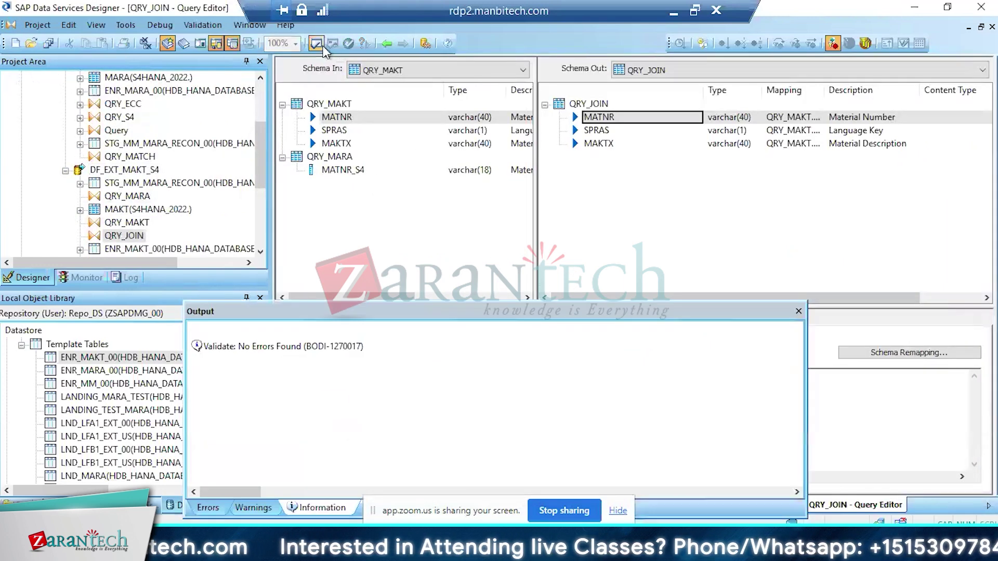
click(799, 312)
click(387, 44)
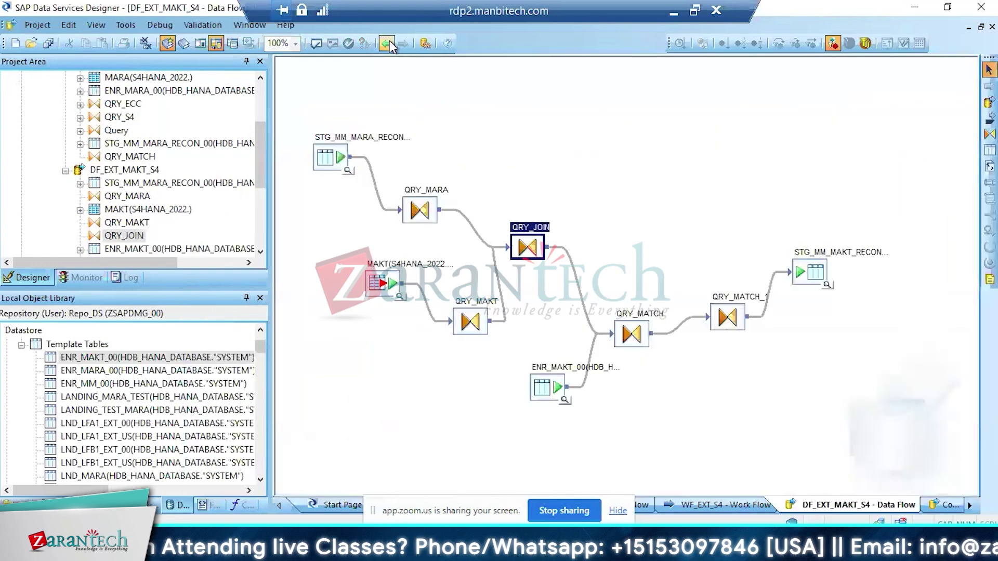
click(333, 44)
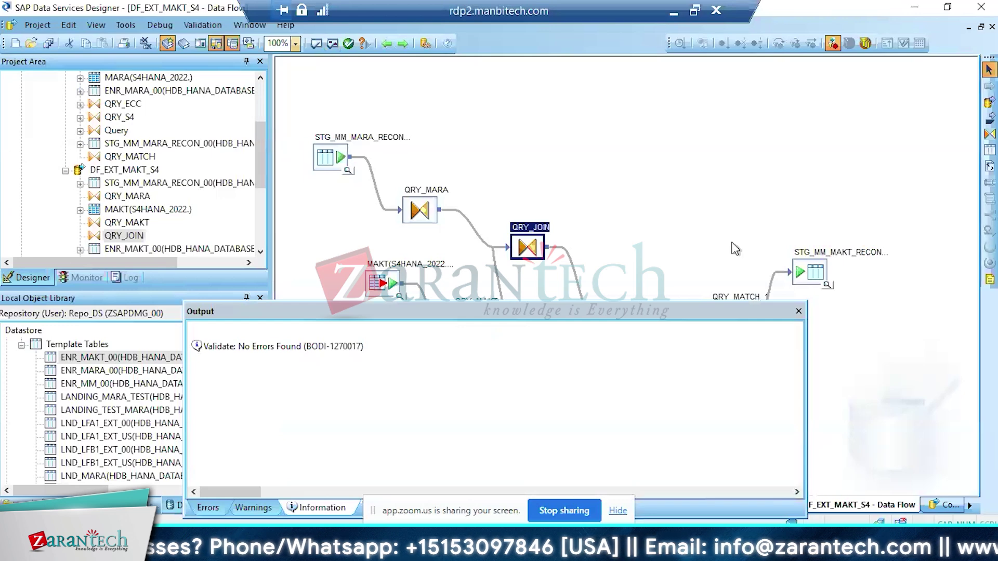
click(799, 313)
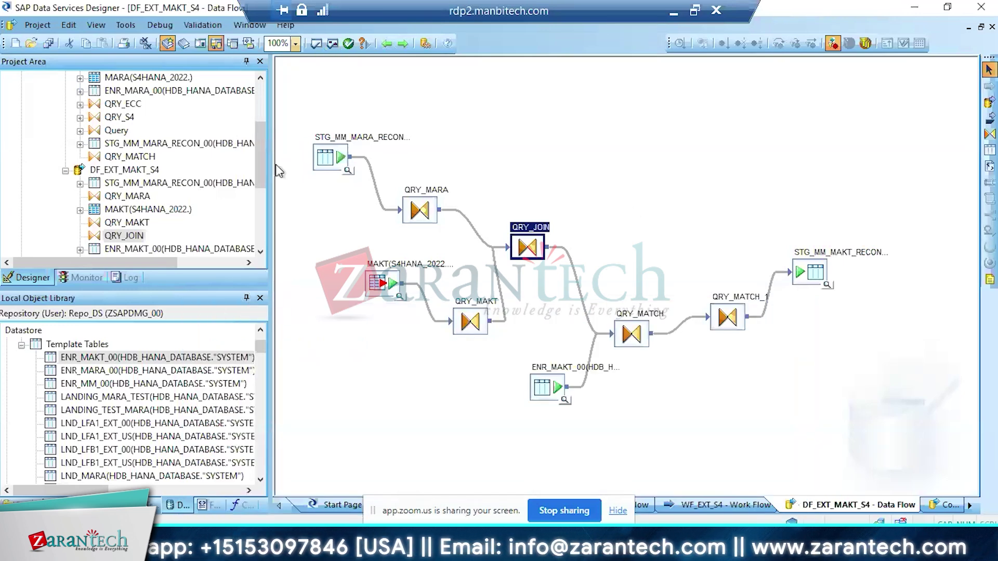
Save the DF_EXT_MAKT_S4 changes, execute JB_MM_RECON with the default execution properties, and check its monitor and trace logs
drag(261, 147, 261, 105)
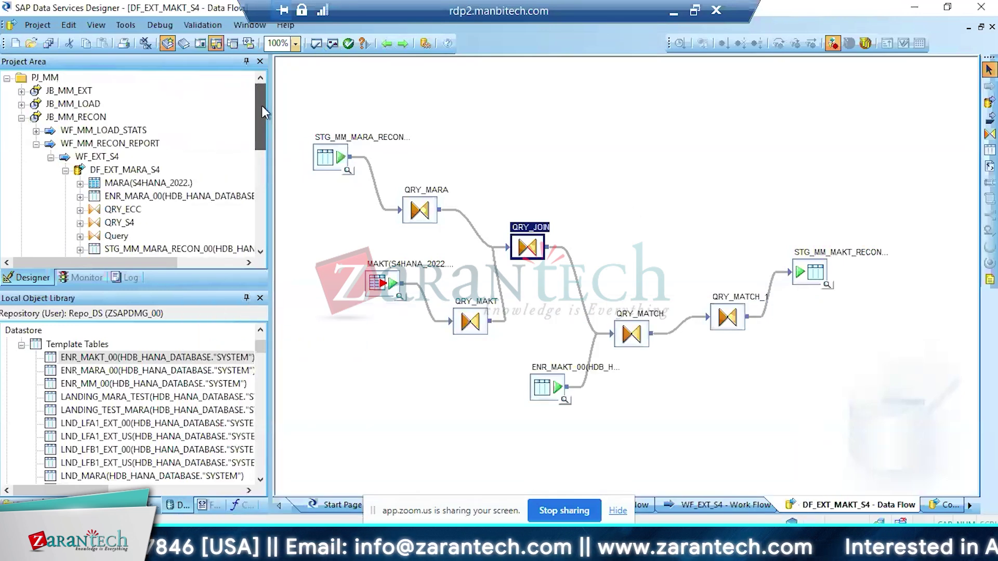
click(21, 117)
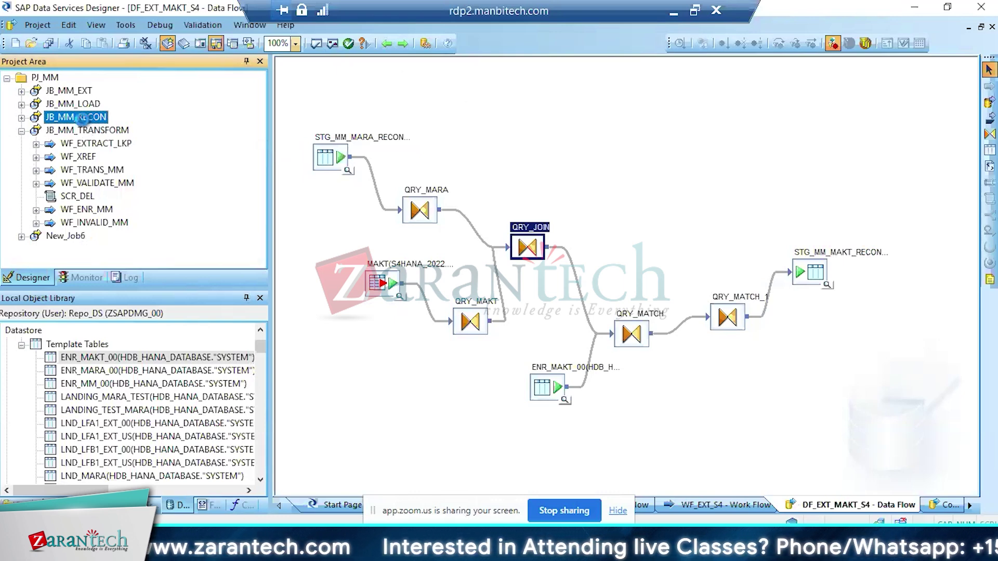
click(78, 118)
click(679, 46)
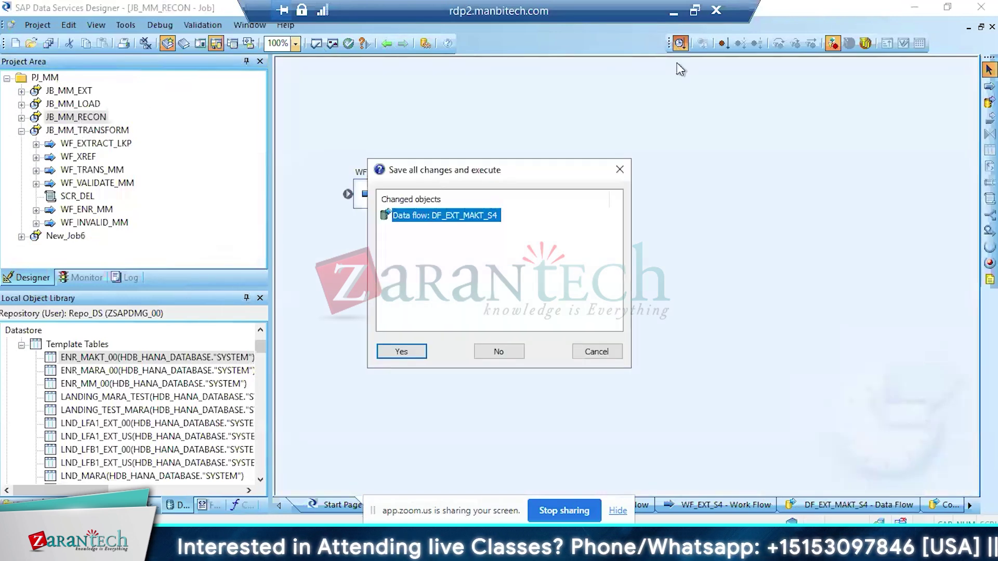
click(400, 352)
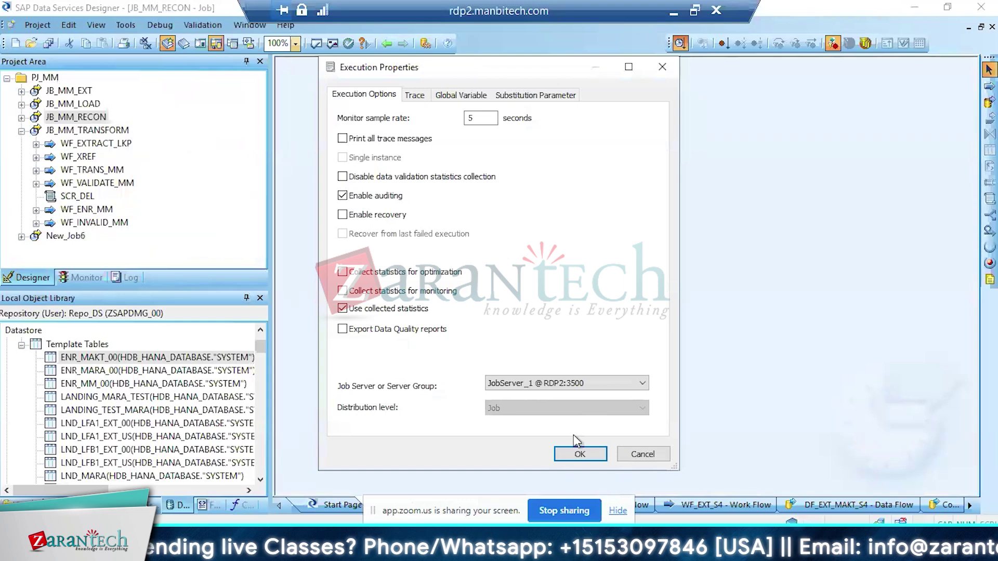
click(577, 454)
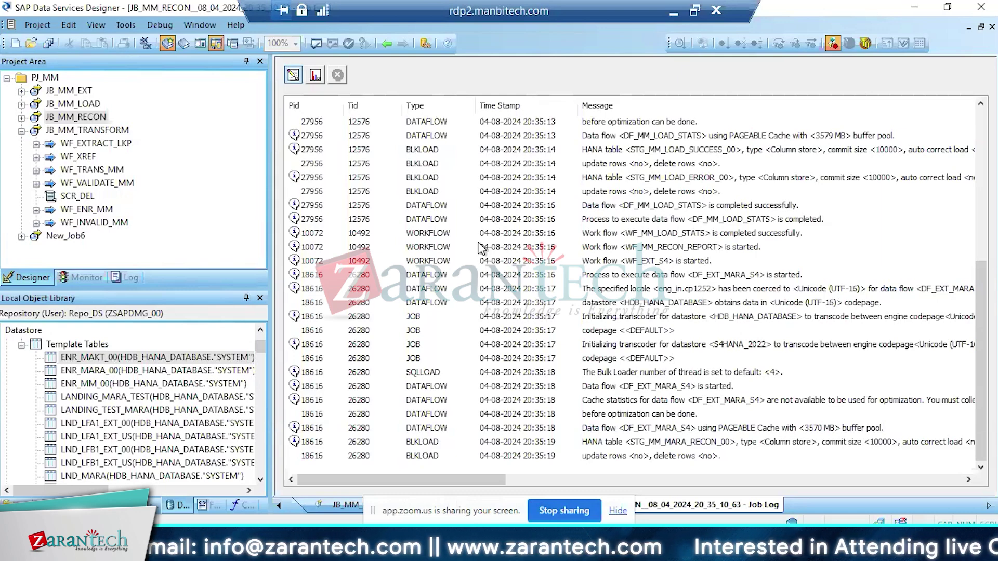
click(316, 75)
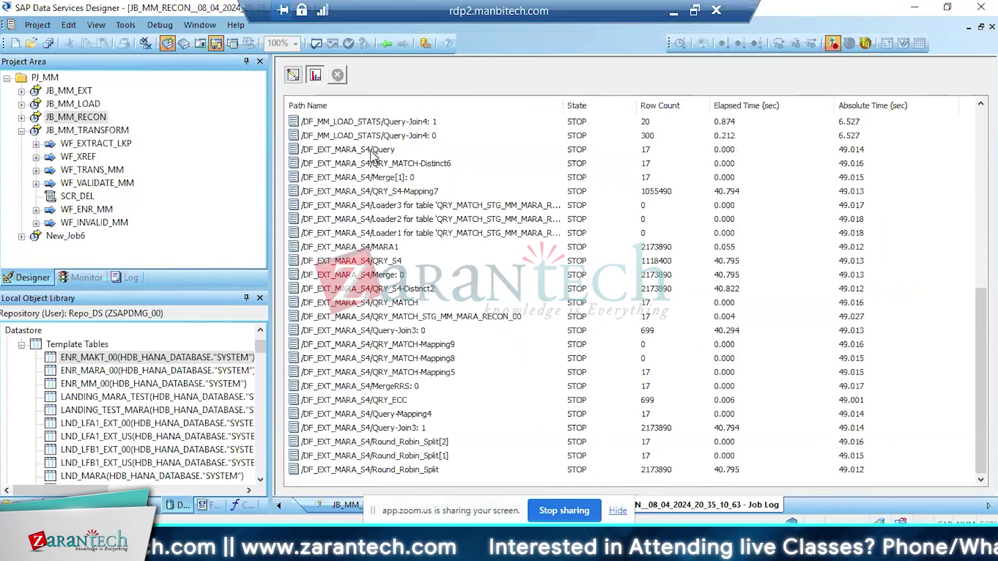
click(293, 75)
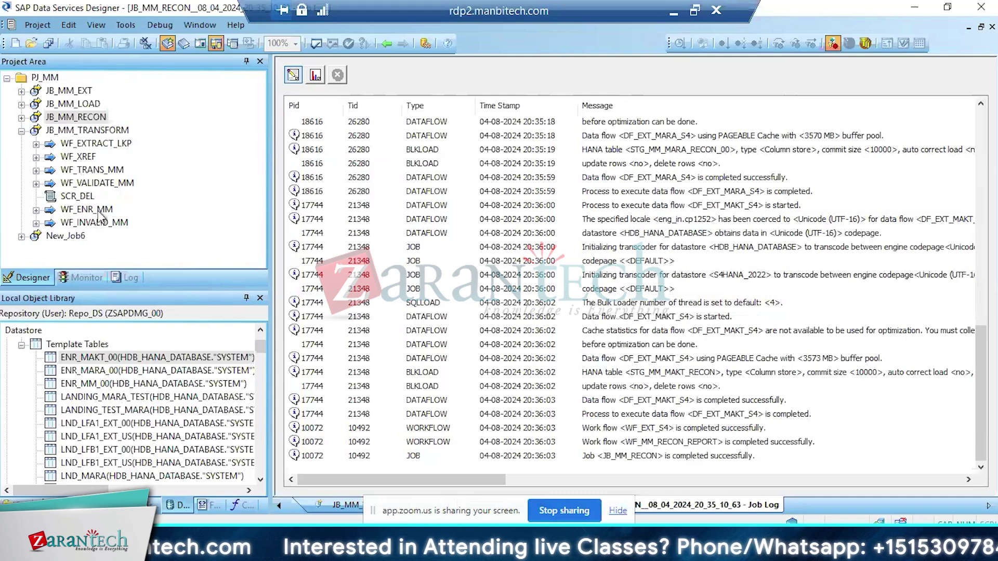
Reopen DF_EXT_MAKT_S4 from the JB_MM_RECON job and view the data of the STG_MM_MAKT_RECON target table
click(22, 131)
click(22, 117)
click(66, 170)
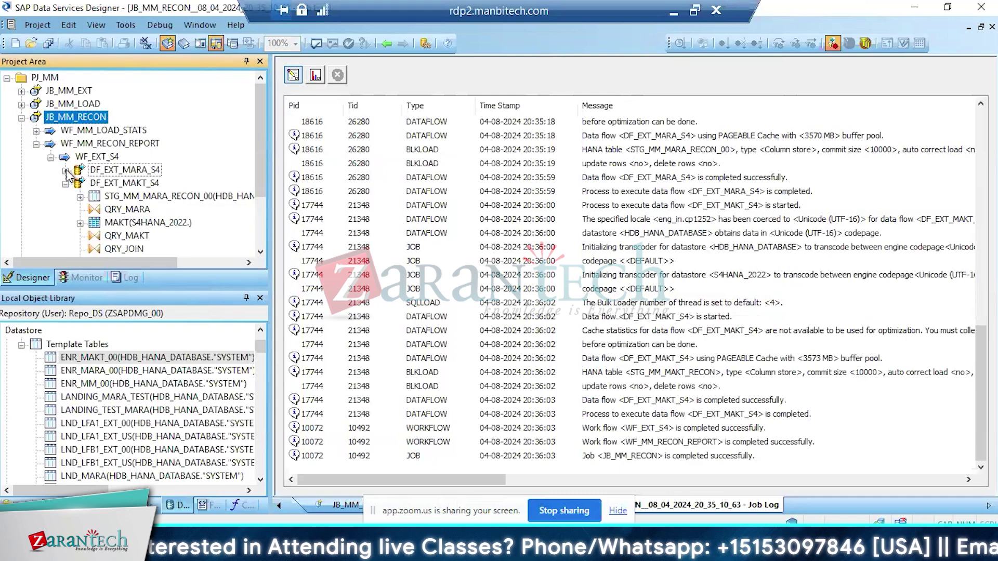
double_click(125, 183)
click(824, 283)
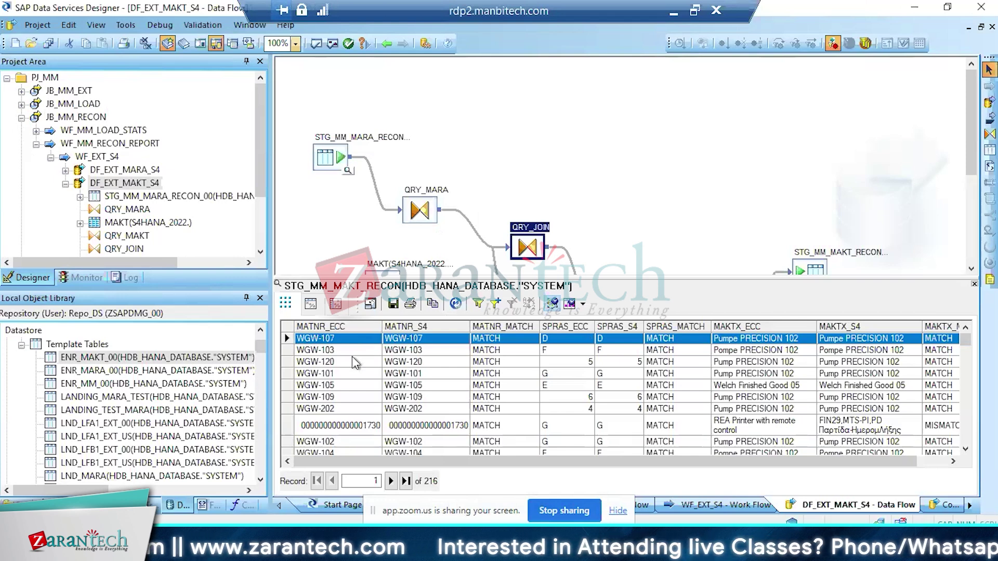
Profile the value distribution of the MATNR_S4 column, then return to the table's data
right_click(411, 328)
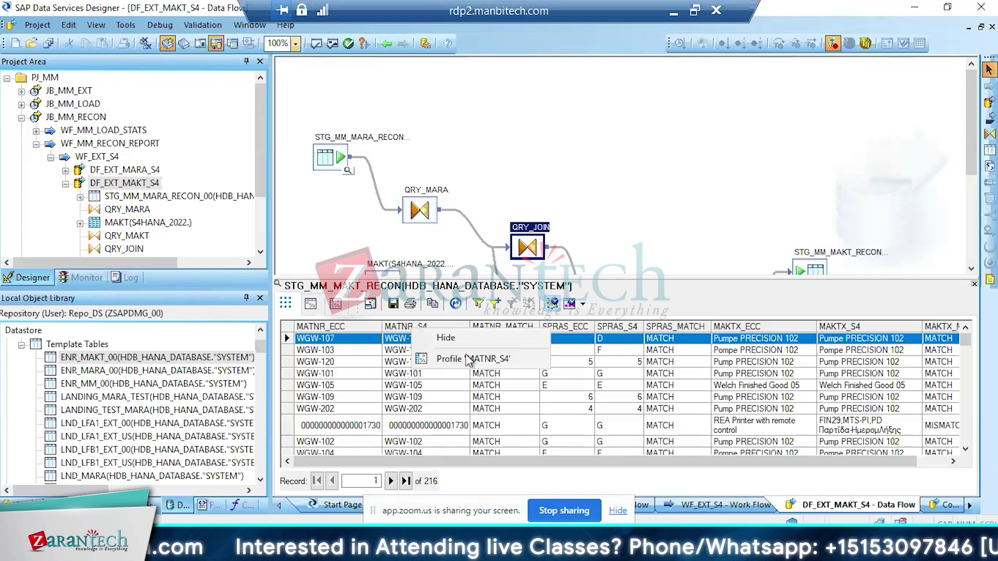
click(469, 358)
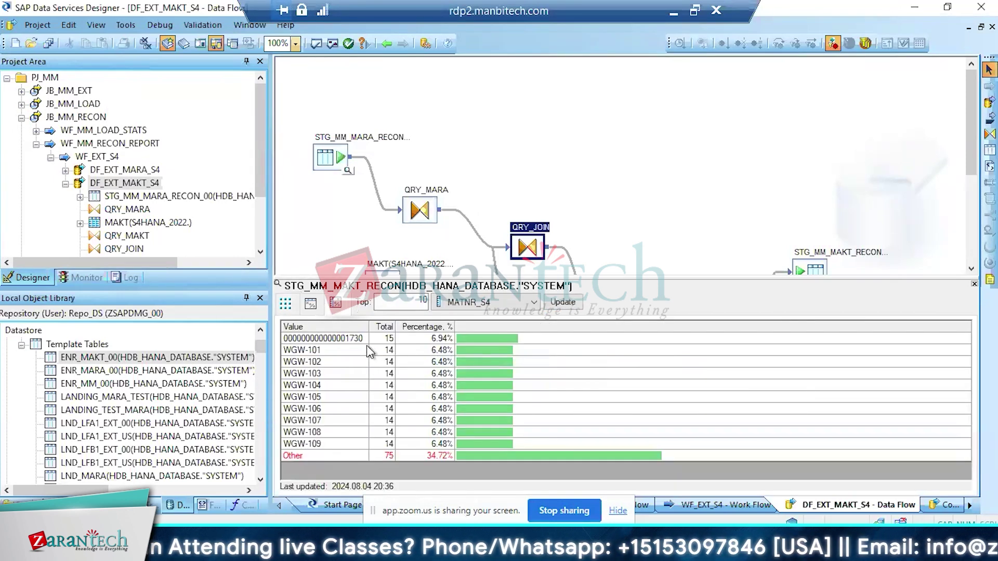
click(286, 304)
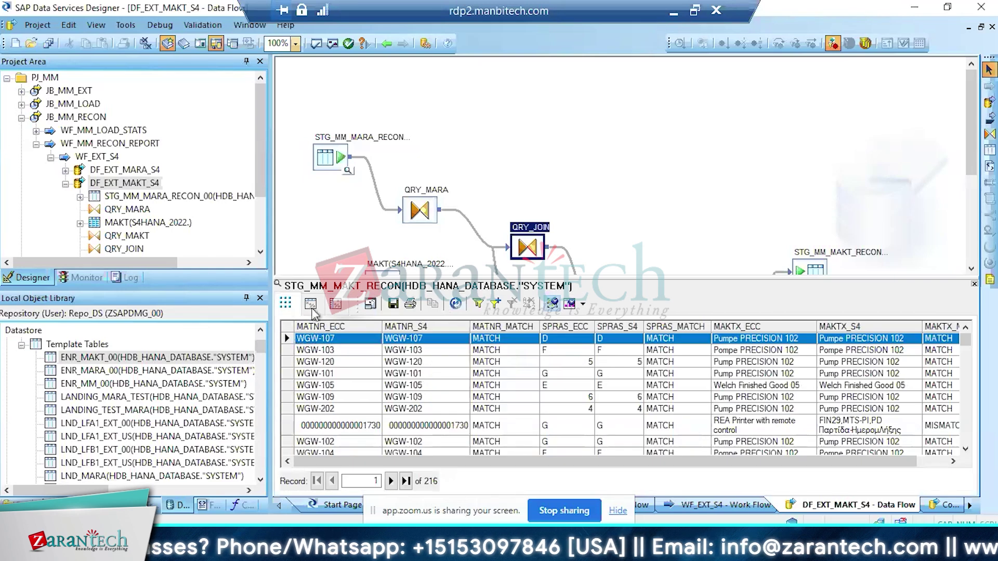
Generate a column profile of STG_MM_MAKT_RECON for MATNR_ECC and MATNR_S4
click(311, 304)
click(287, 339)
click(288, 350)
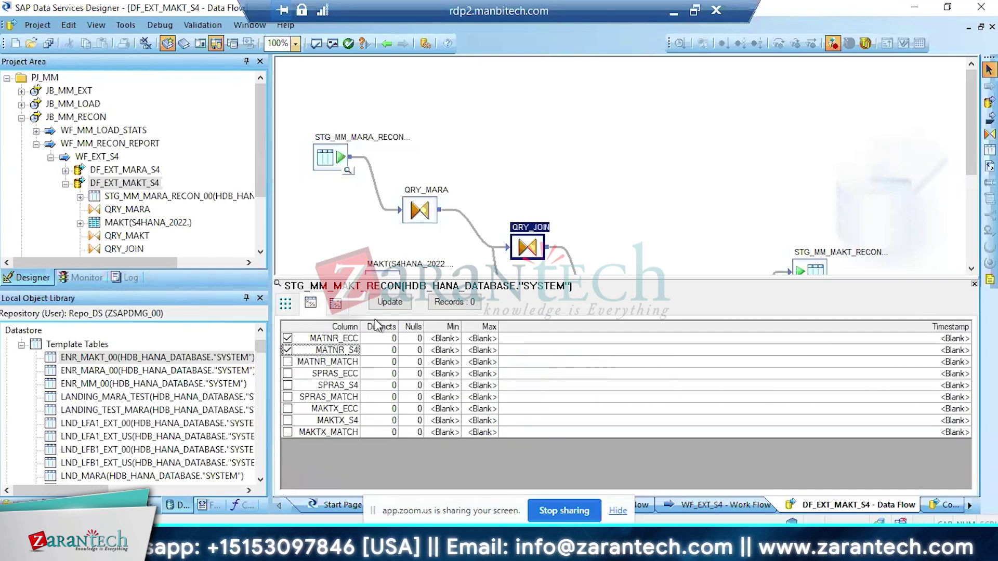
click(390, 302)
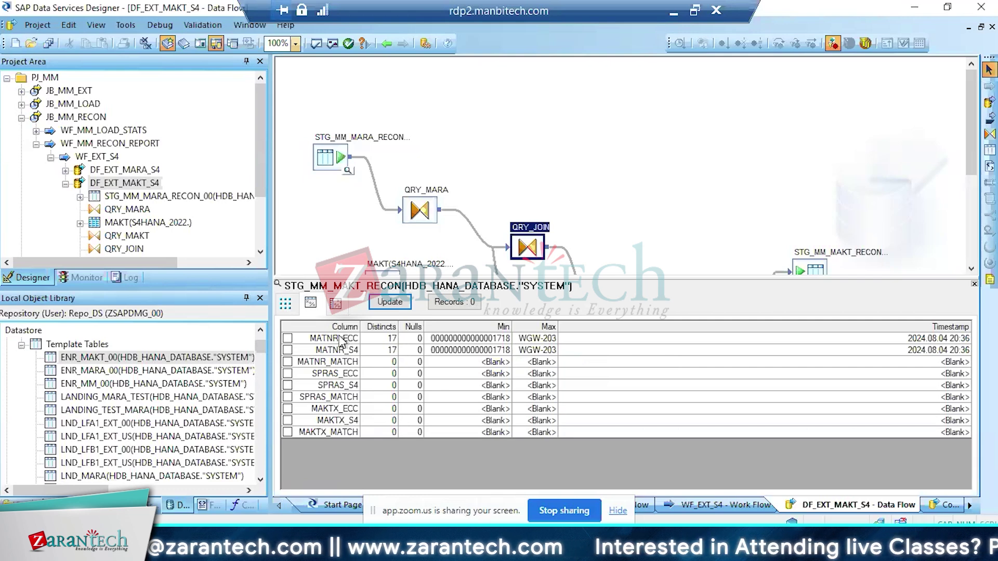
Return to the STG_MM_MAKT_RECON data and examine the MAKTX_MATCH value of the REA Printer with remote control record
click(285, 303)
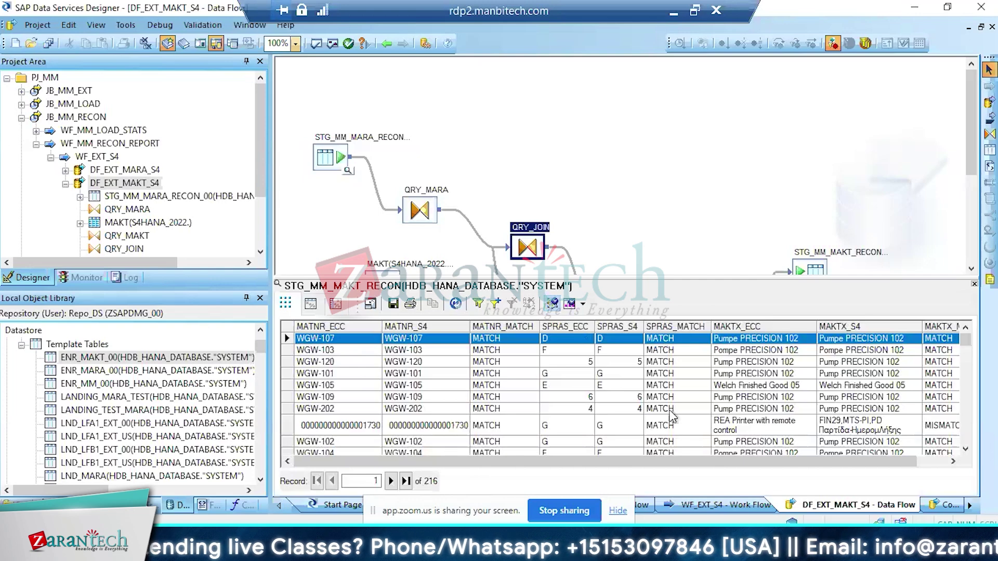
drag(790, 456, 827, 458)
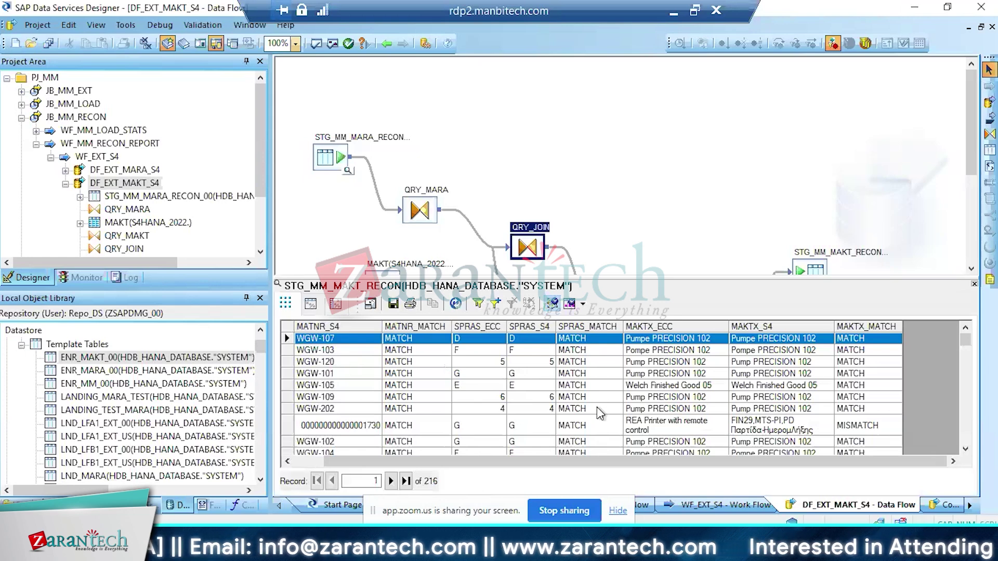
click(863, 429)
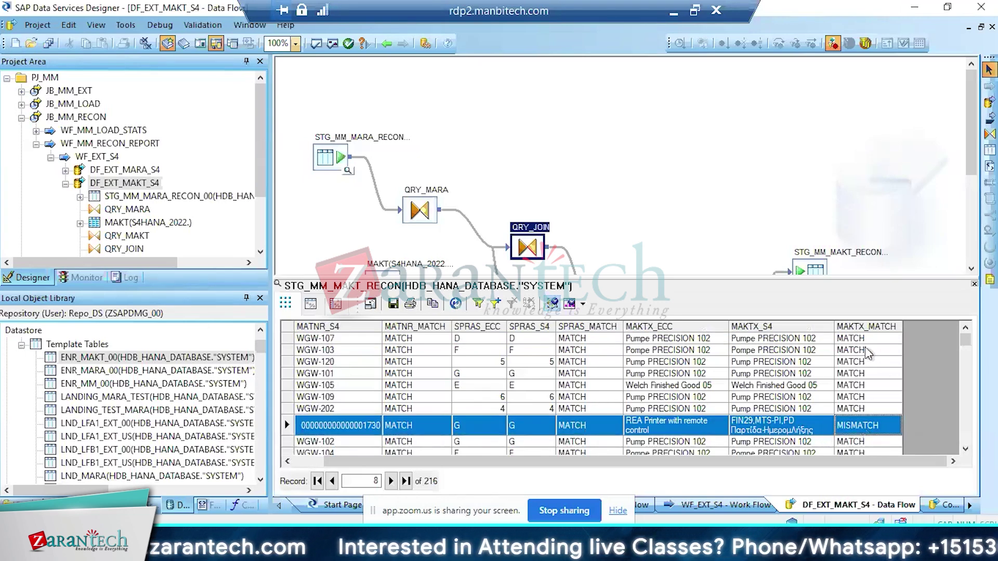
Compare the MAKTX_ECC and MAKTX_S4 descriptions of the English and Korean REA printer records, then examine the remaining STG_MM_MAKT_RECON rows
click(844, 433)
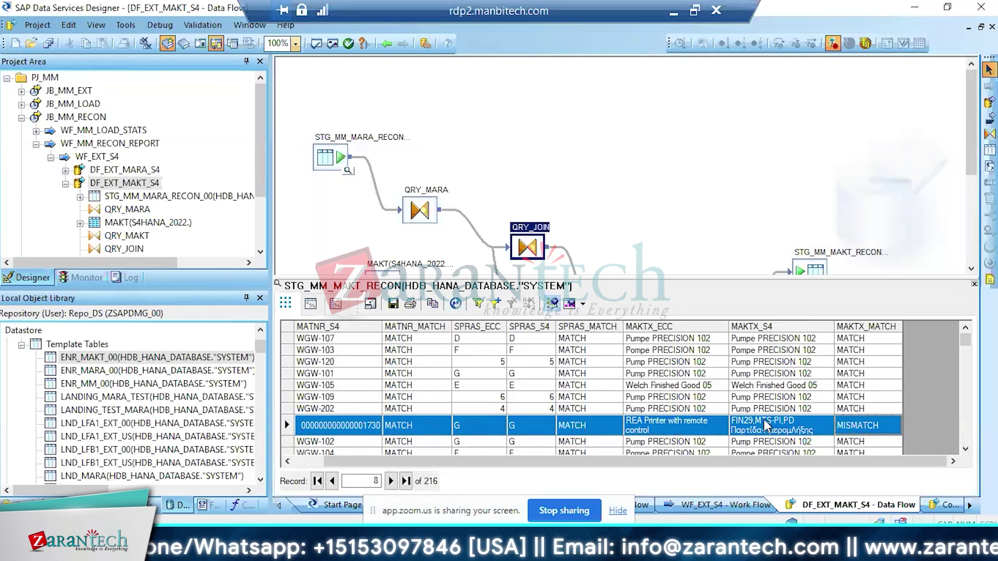
click(778, 427)
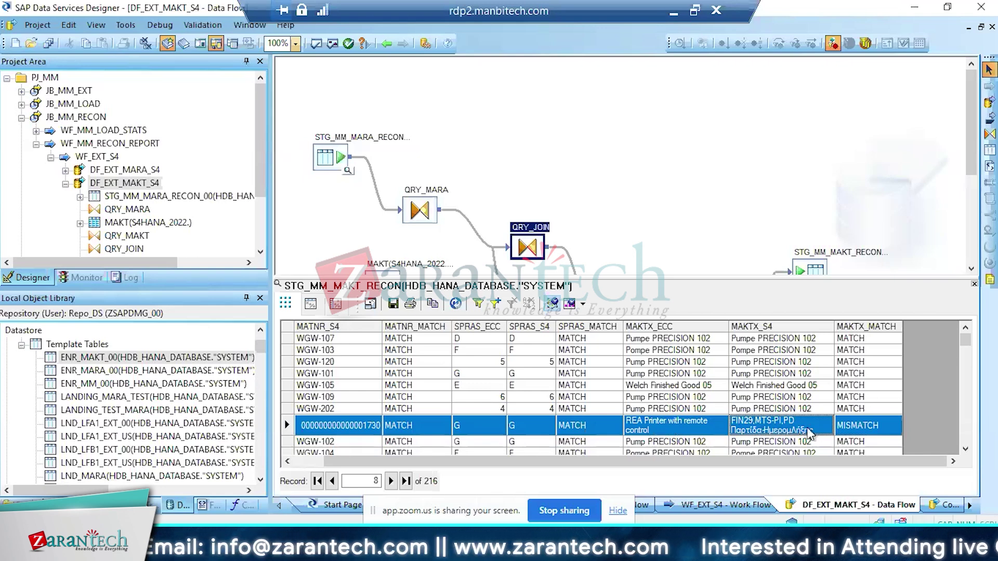
scroll(967, 452, down, 4)
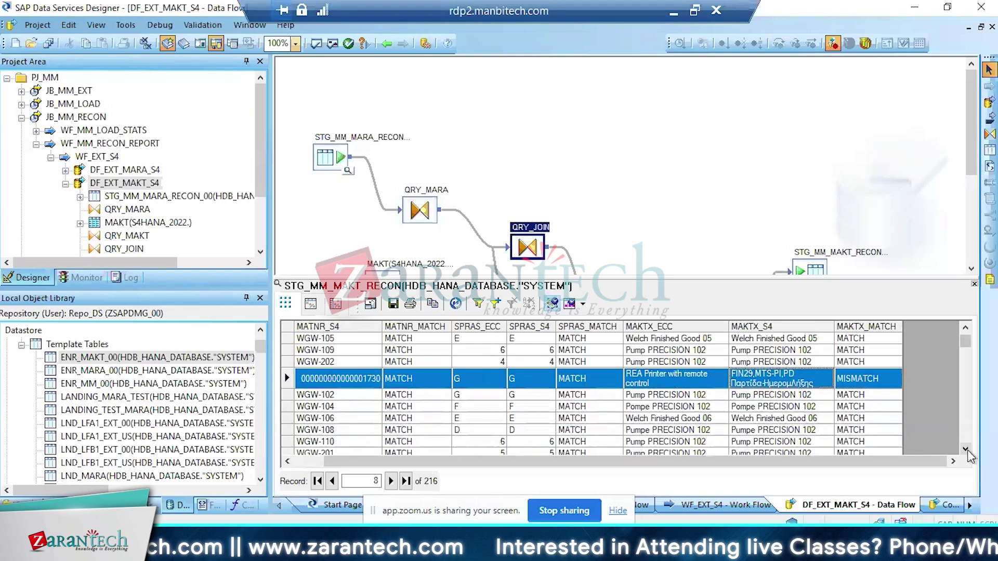
scroll(967, 453, down, 10)
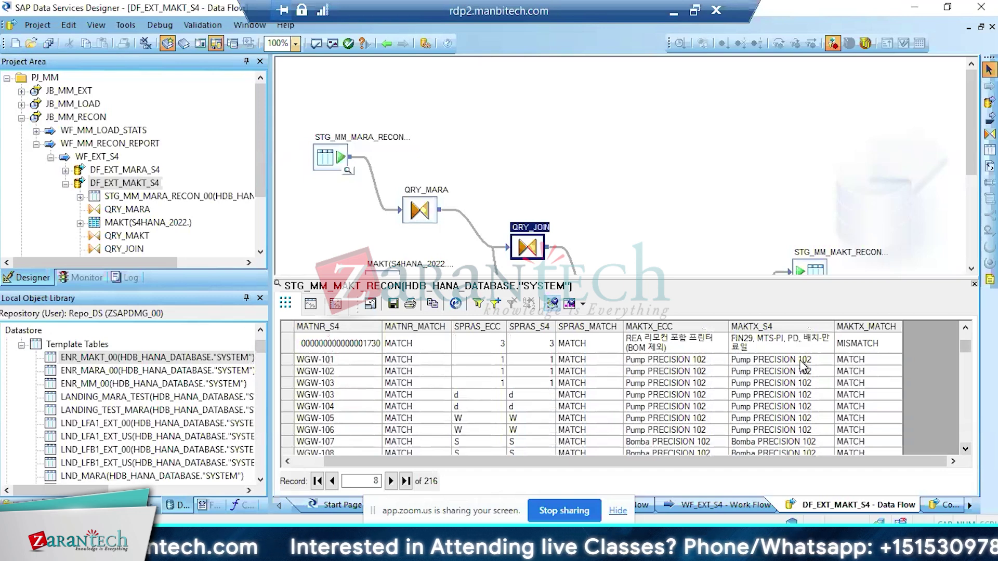
click(965, 328)
click(965, 328)
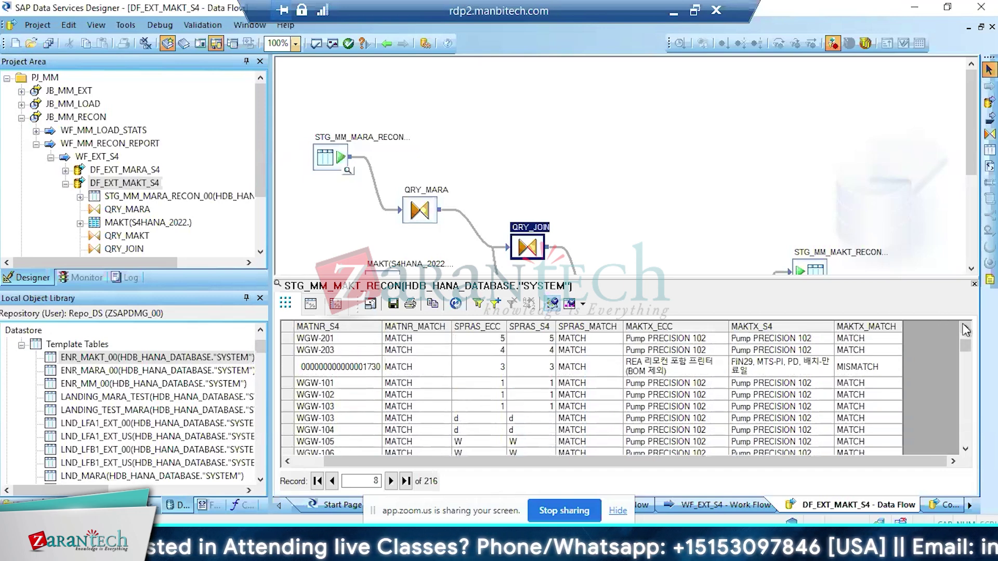
click(685, 371)
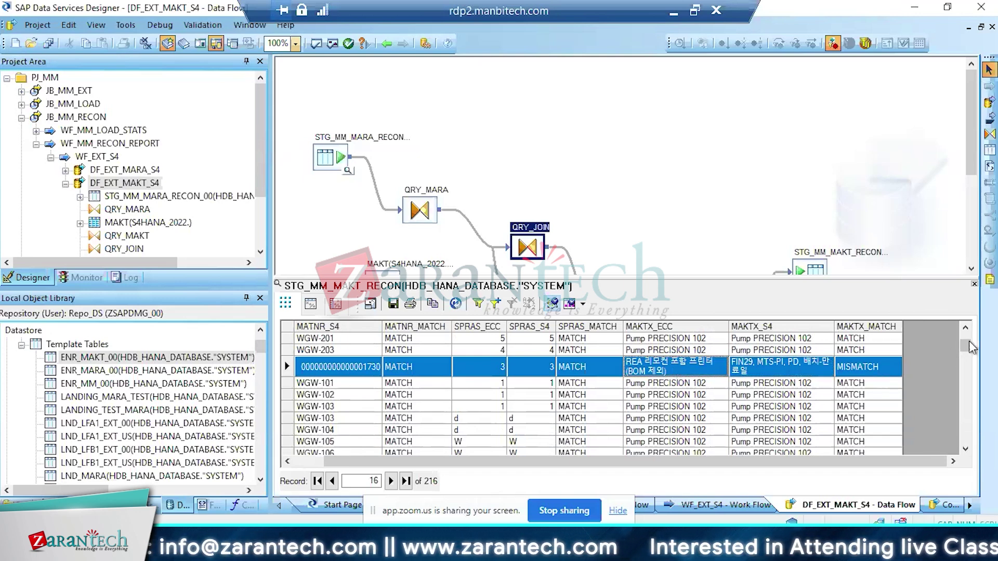
drag(970, 349, 971, 422)
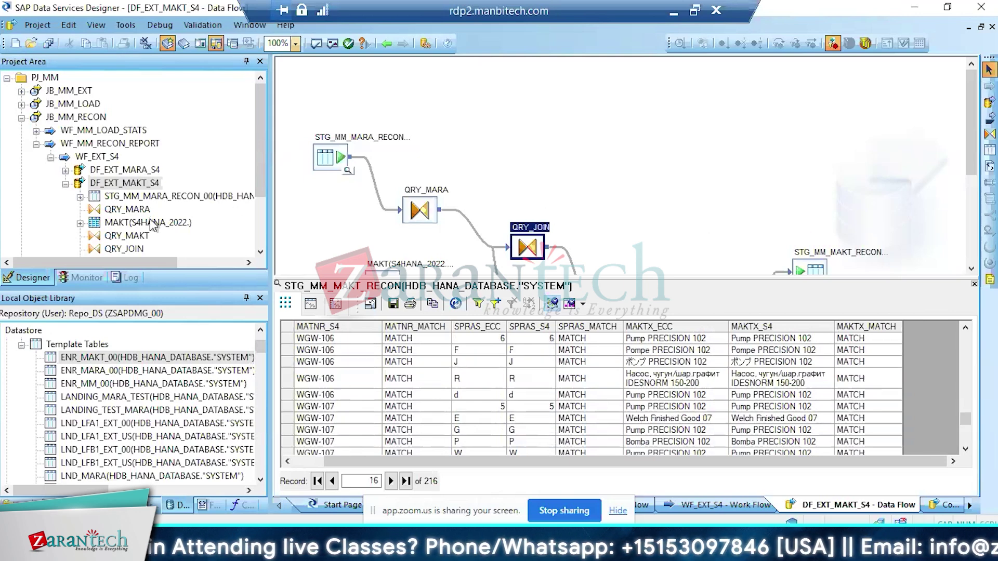
Go back to the WF_EXT_S4 work flow and reopen the DF_EXT_MAKT_S4 data flow
click(65, 184)
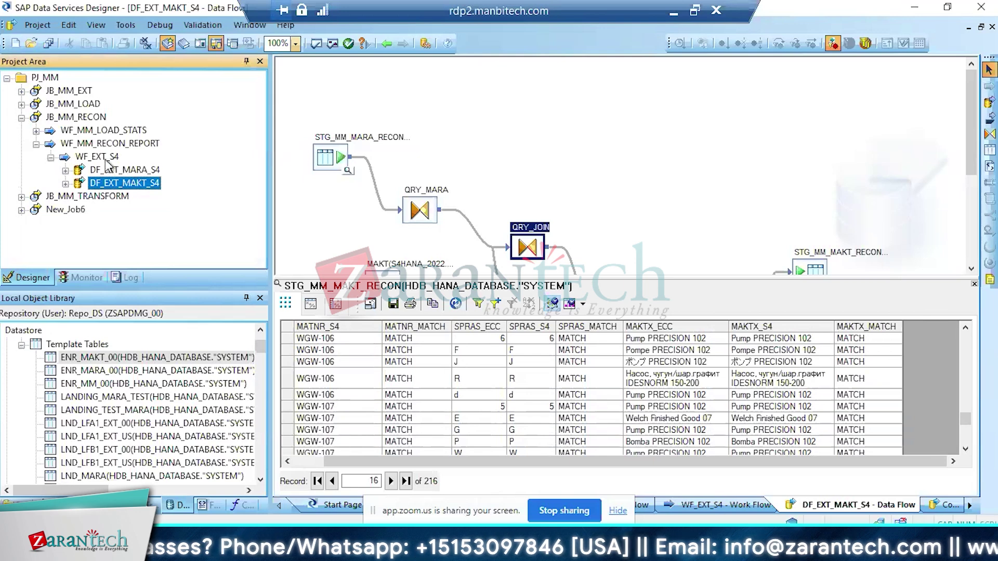
click(105, 156)
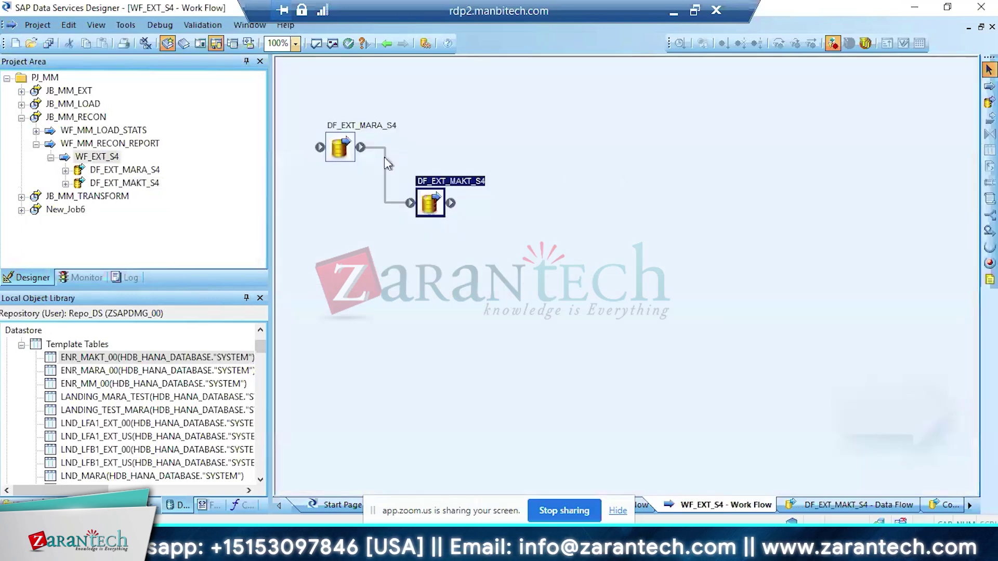
double_click(434, 205)
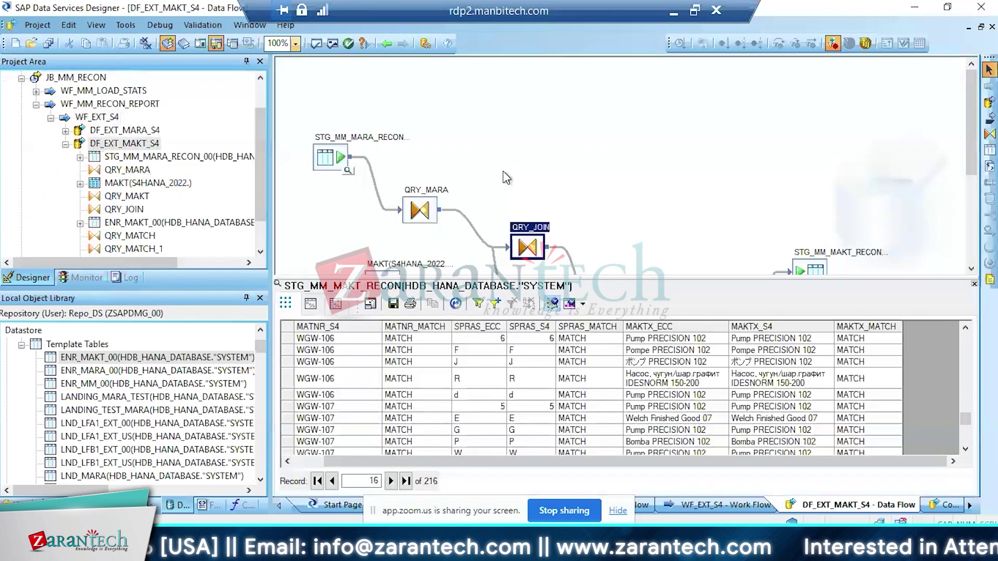
click(386, 44)
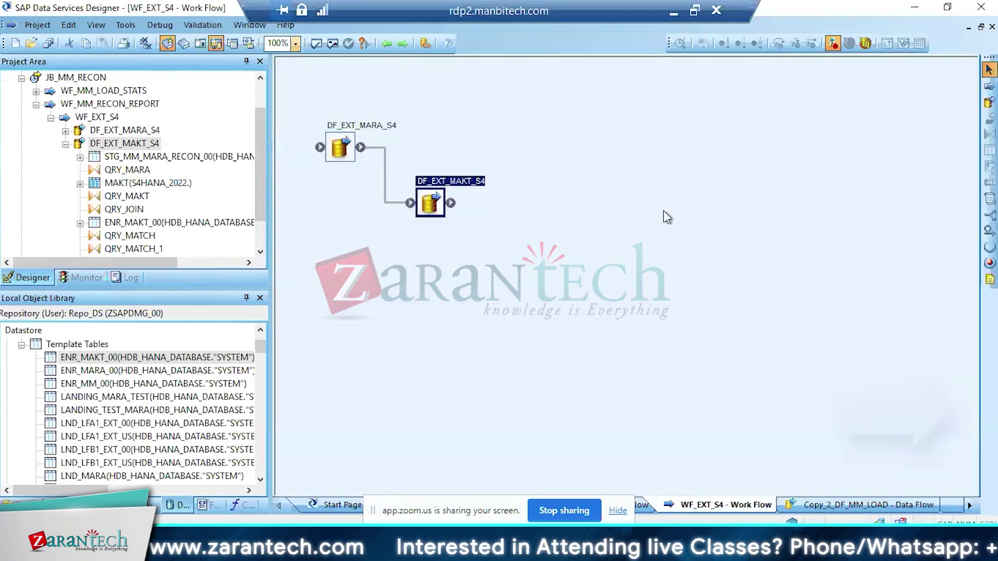
click(429, 206)
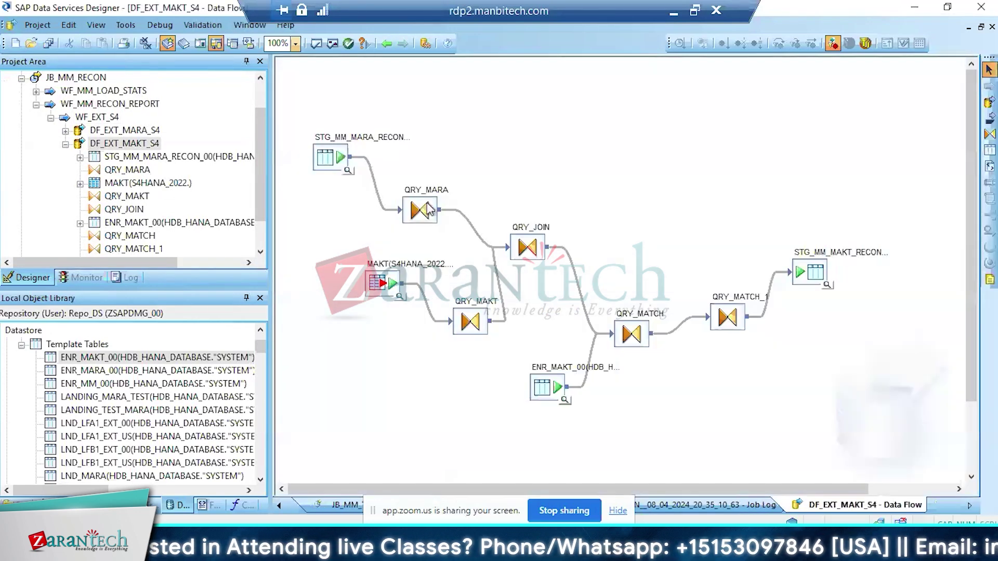
View the STG_MM_MAKT_RECON target data and compare MAKTX_ECC with MAKTX_S4 for the REA Printer with remote control record
click(827, 287)
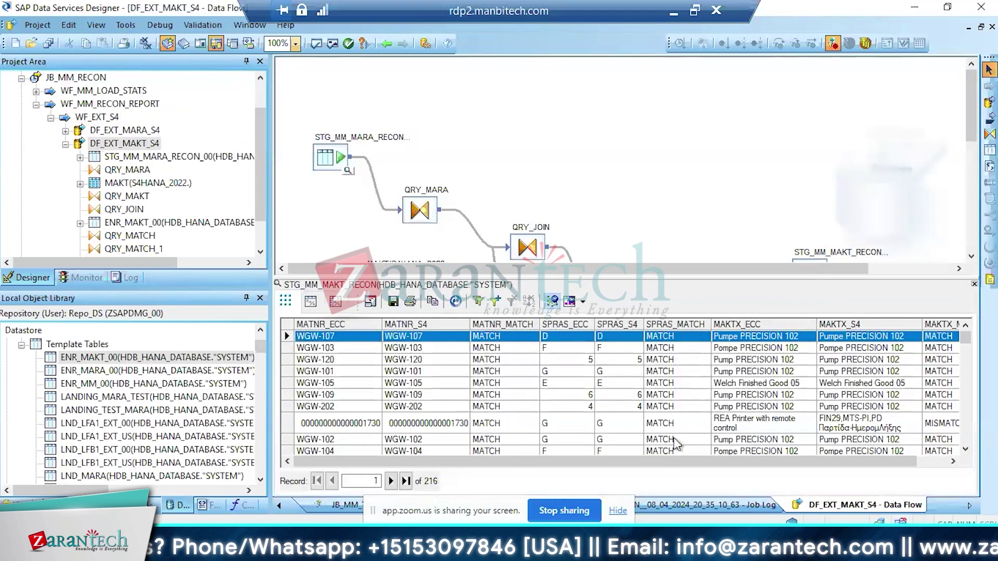
drag(462, 462, 727, 443)
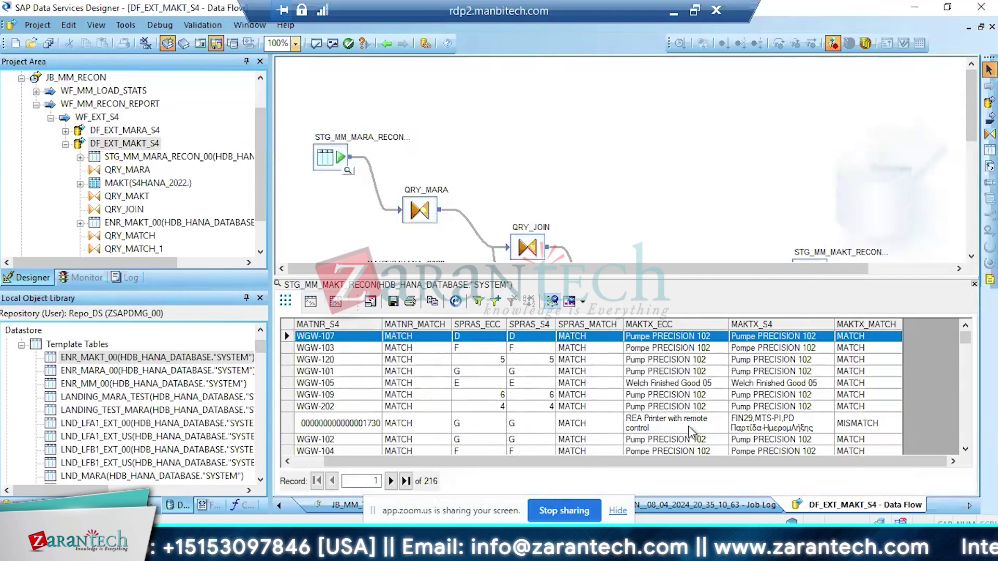
click(691, 431)
click(764, 426)
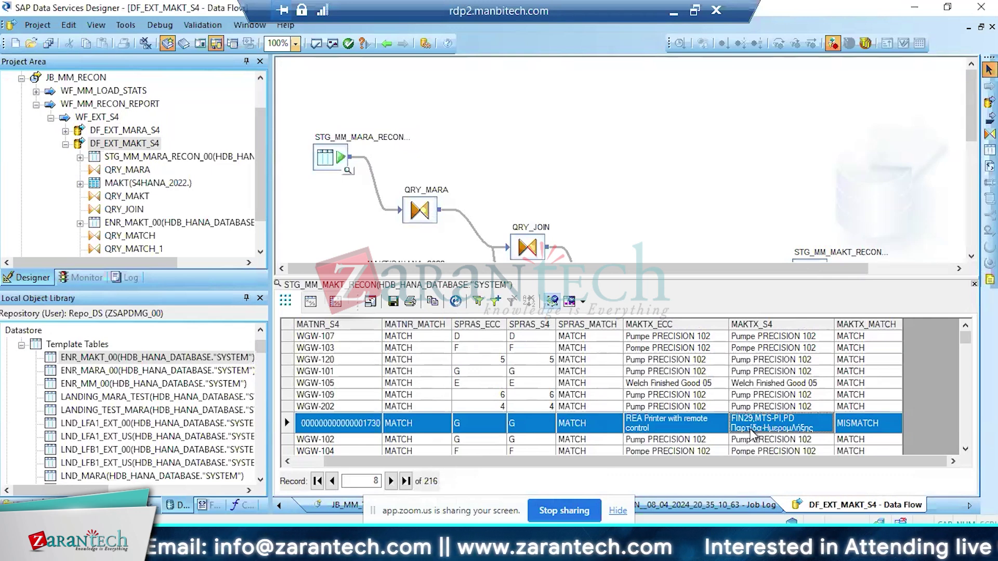
Compare the MAKTX and MATNR values of the mismatched material 1730 row in the STG_MM_MAKT_RECON data
click(662, 429)
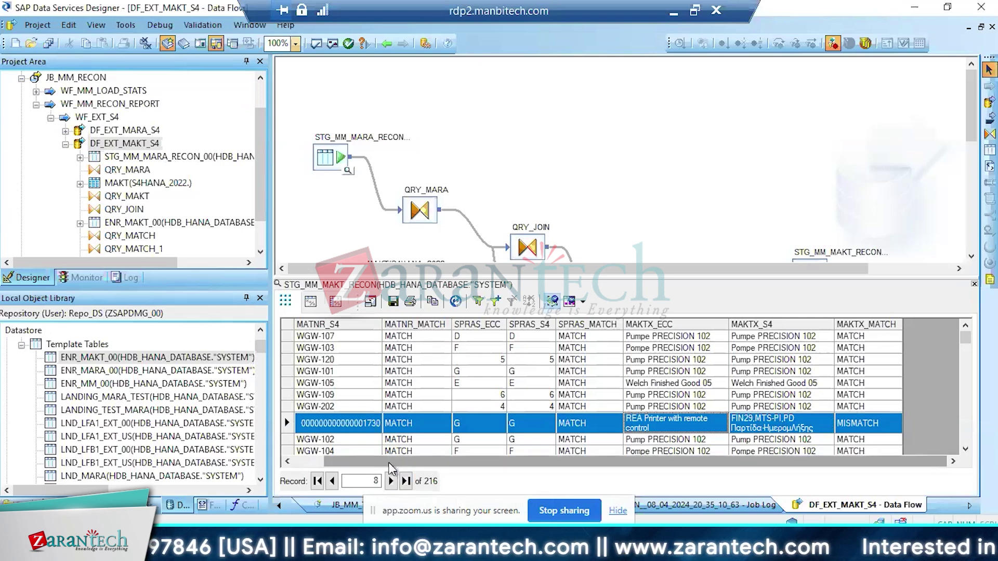
drag(336, 463, 303, 462)
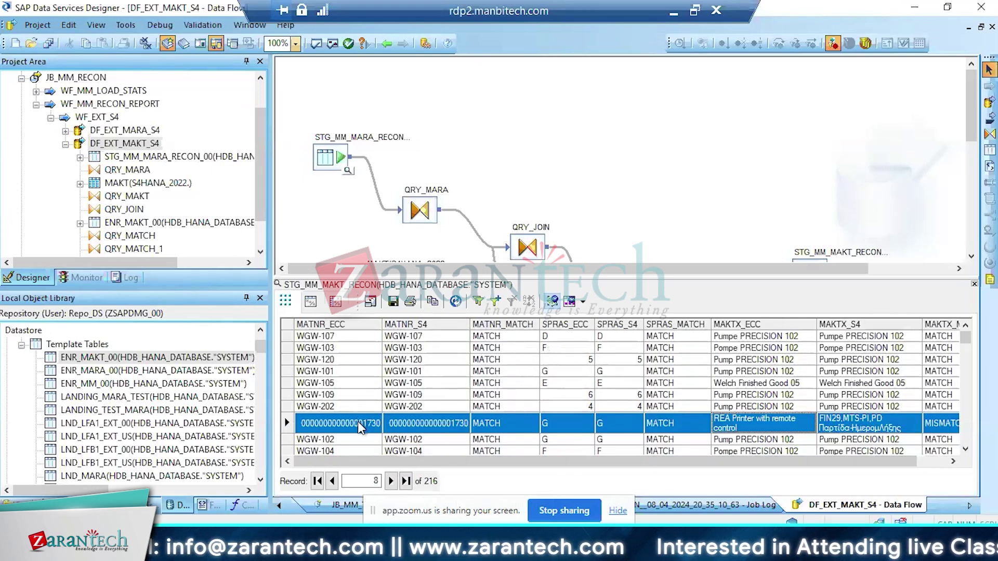
click(361, 425)
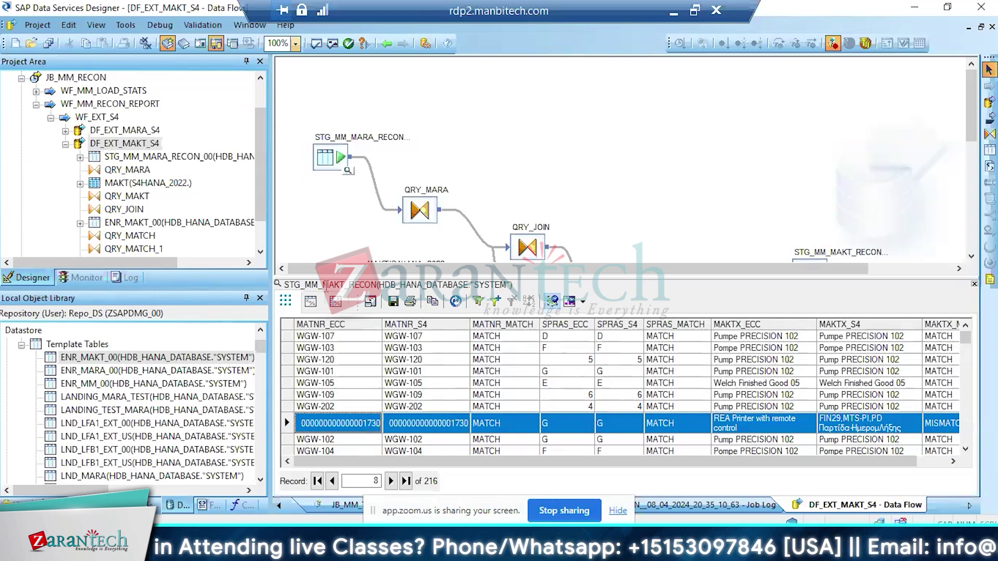
Preview the STG_MM_MARA_RECON_00 data sorted by MATNR_ECC and check material 1730 and the PSTAT_ECC values
click(346, 177)
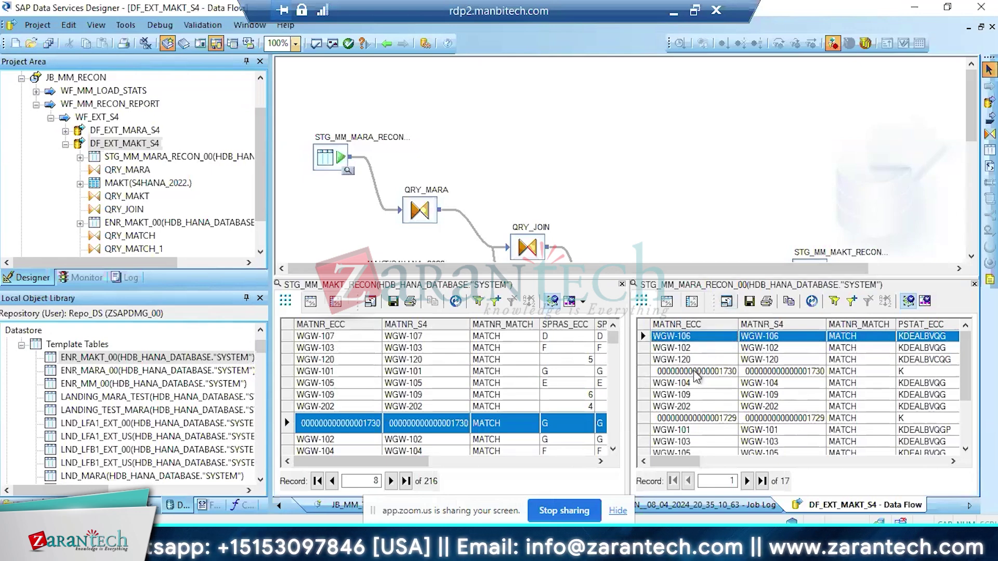
click(719, 372)
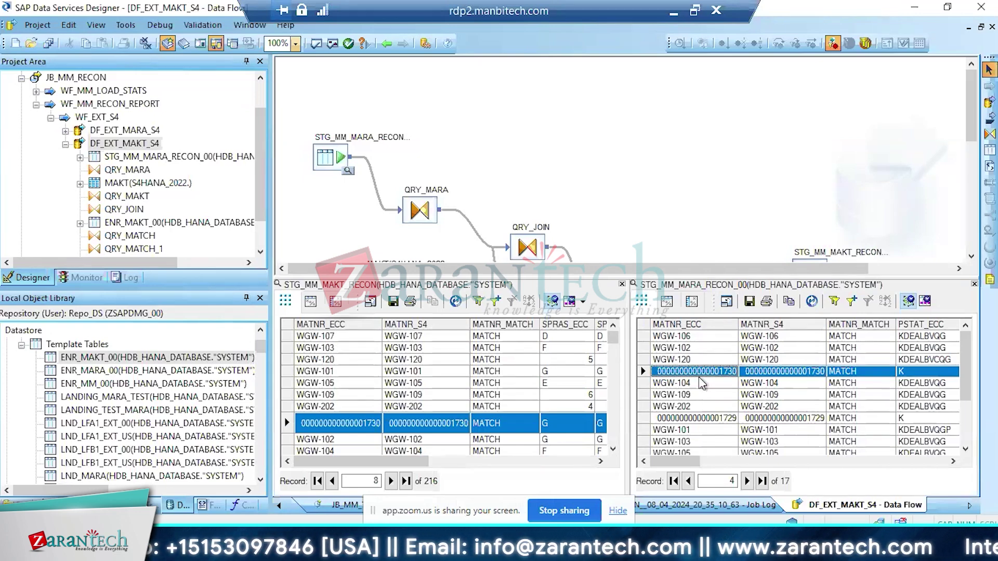
click(683, 325)
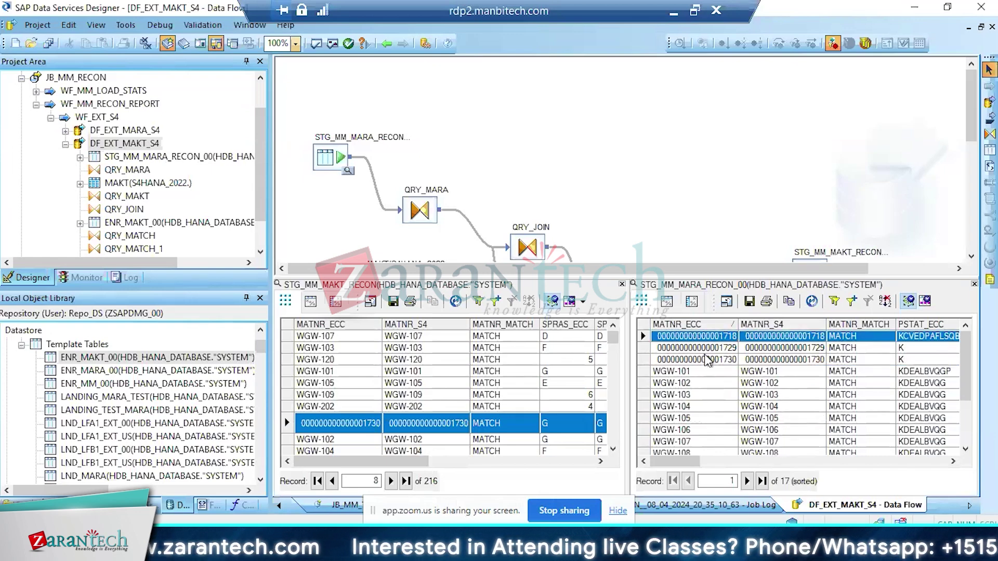
drag(689, 463, 712, 467)
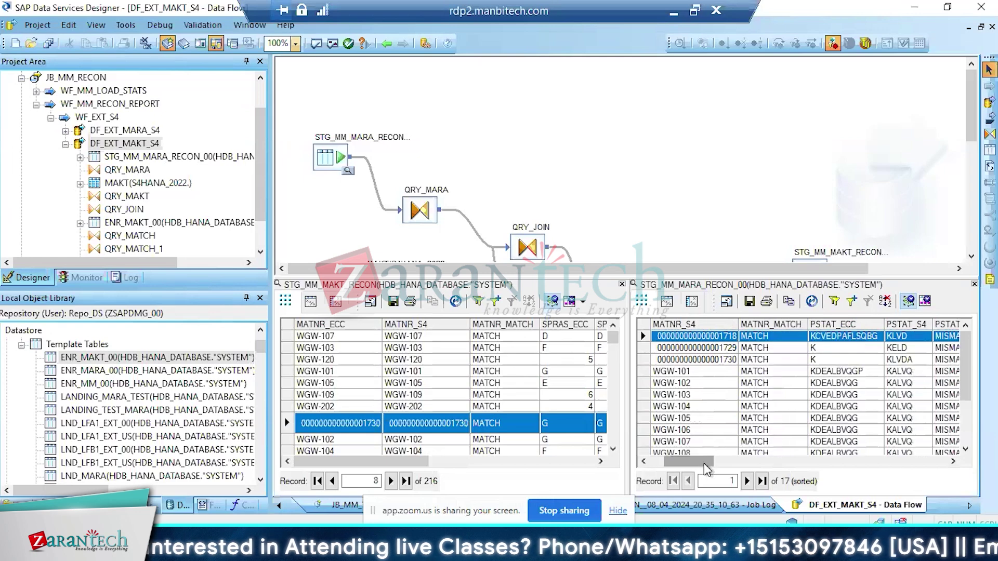
click(844, 338)
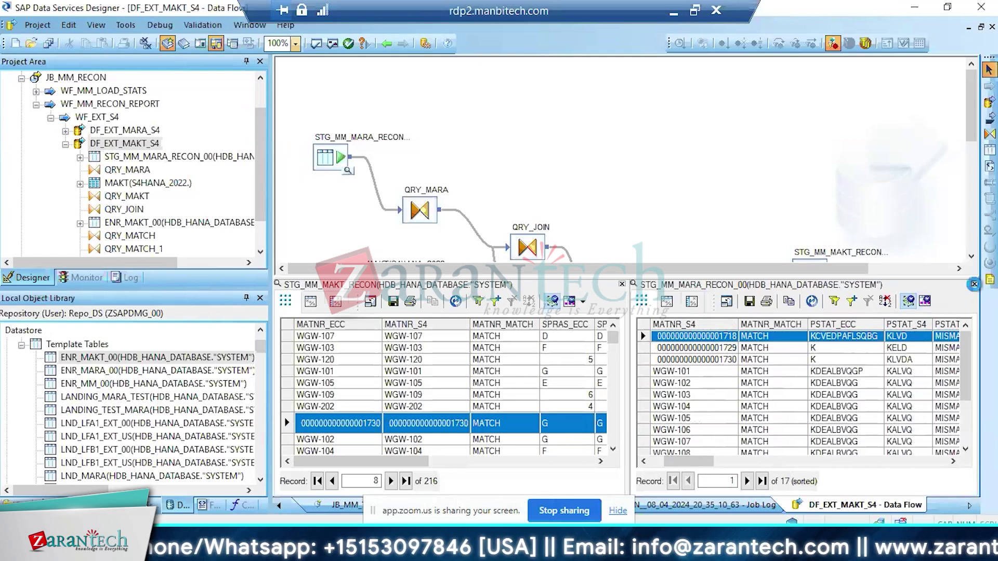
Close the STG_MM_MARA_RECON_00 preview and sort the STG_MM_MAKT_RECON data by MATNR_ECC
click(974, 284)
click(340, 324)
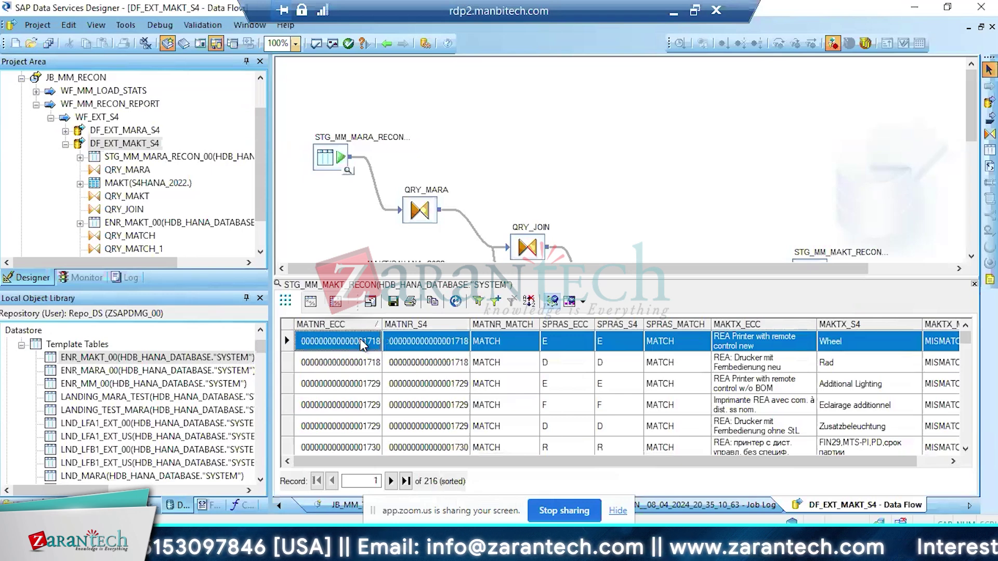
Open Copy_2_DF_MM_LOAD from the JB_MM_LOAD job and examine the MATNR filter in QRY_MARA's WHERE clause
scroll(264, 129, up, 1)
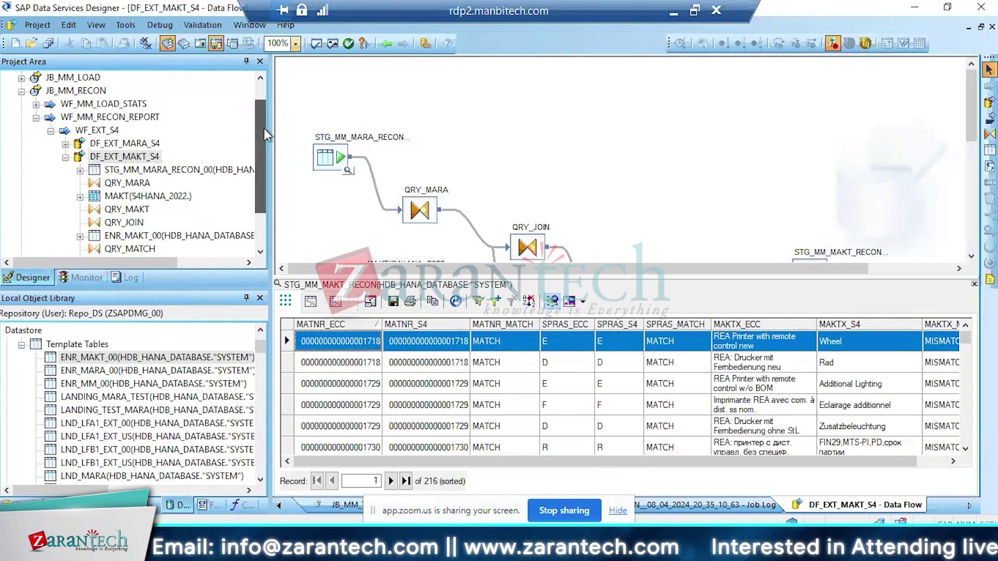
click(22, 118)
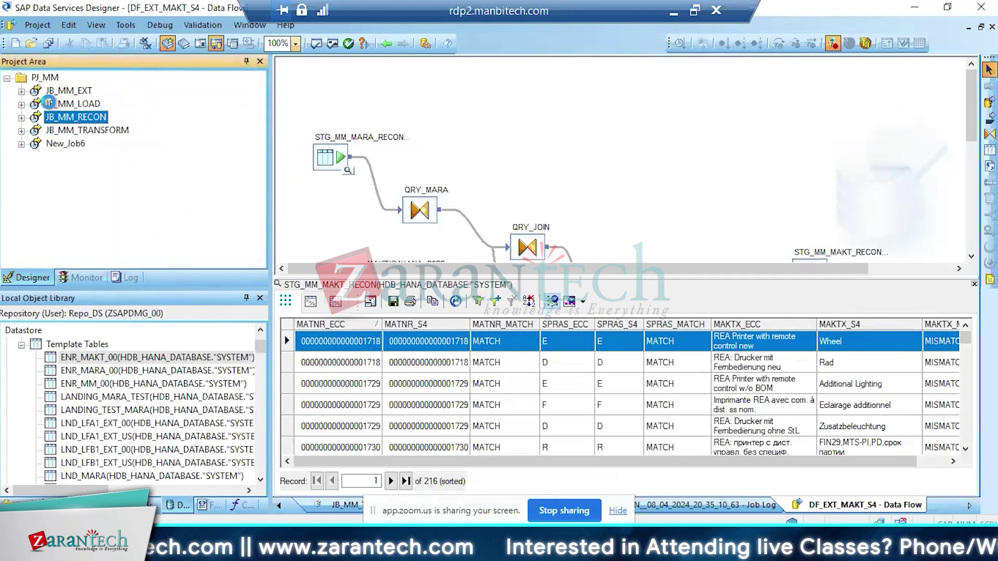
double_click(54, 104)
double_click(451, 215)
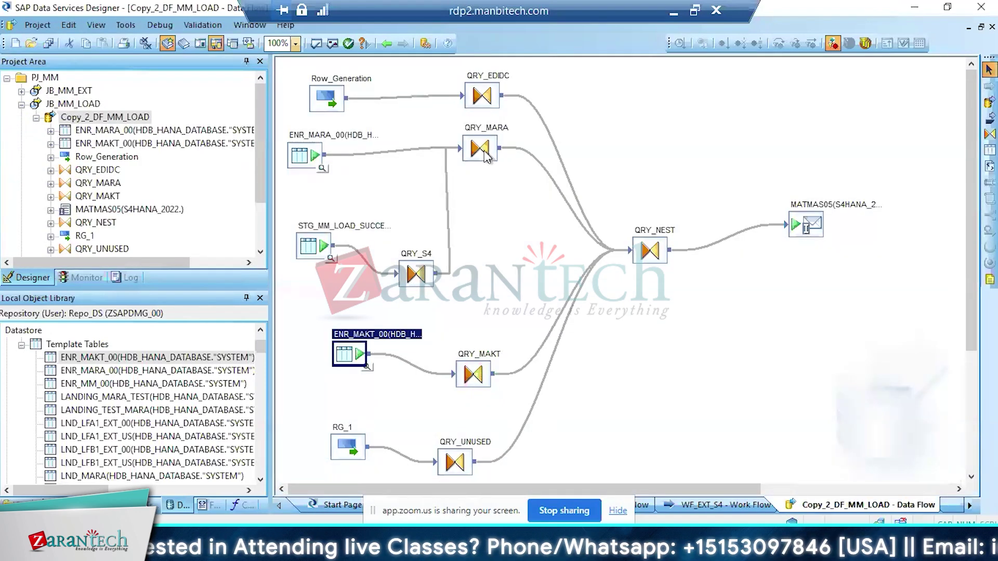
double_click(482, 151)
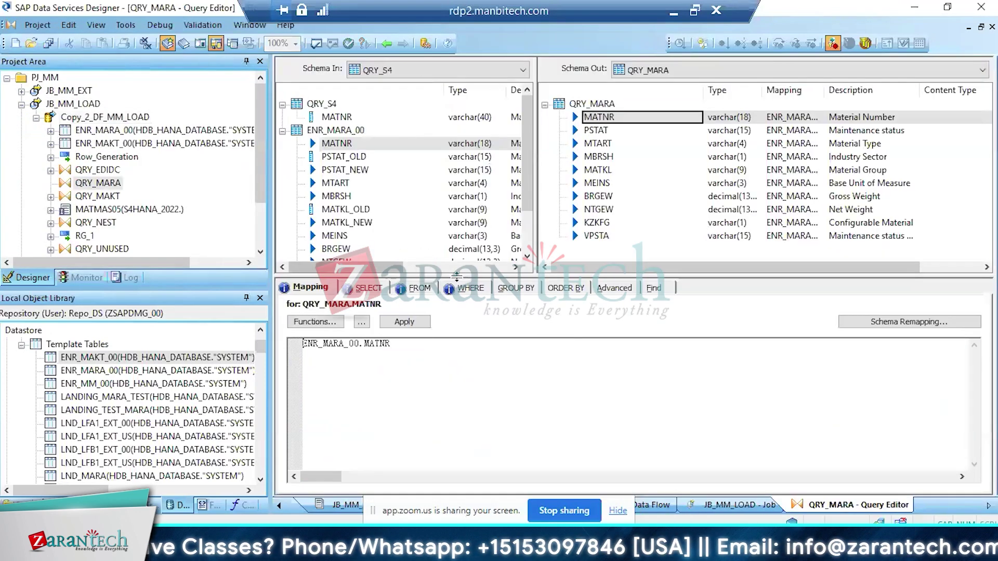
click(462, 287)
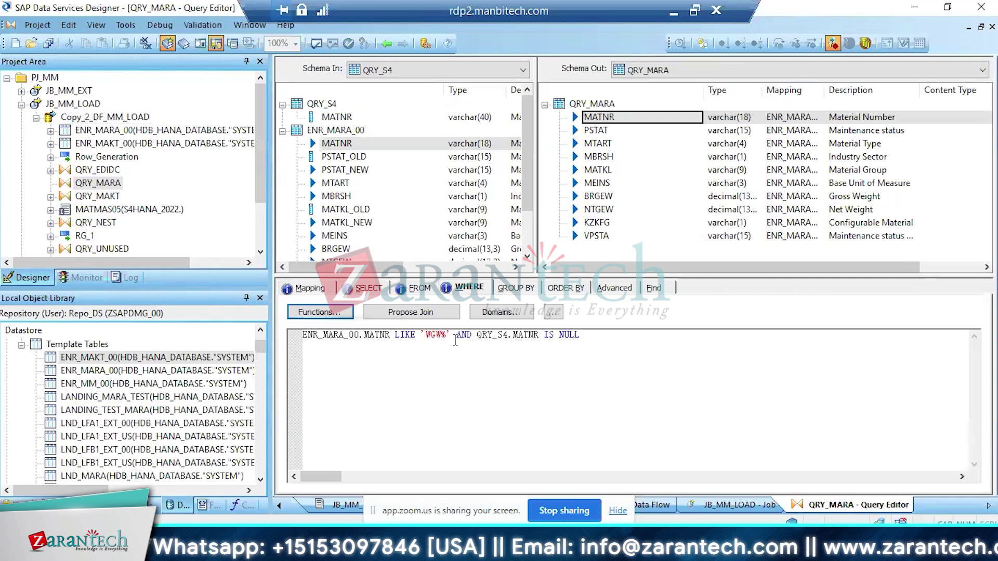
drag(451, 335, 303, 335)
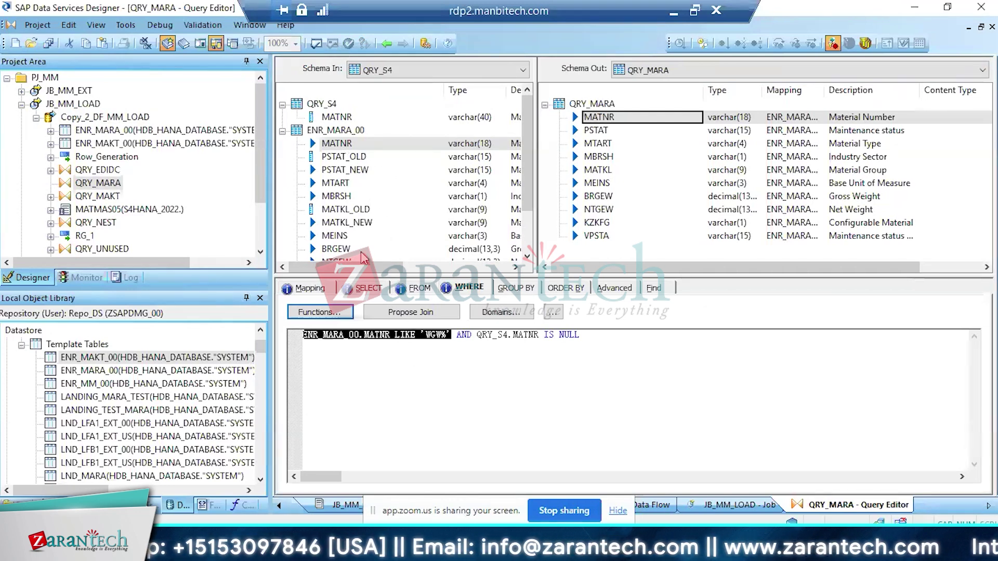
Return to the load data flow, preview the ENR_MARA_00 data and remove its MATNR filter
click(393, 45)
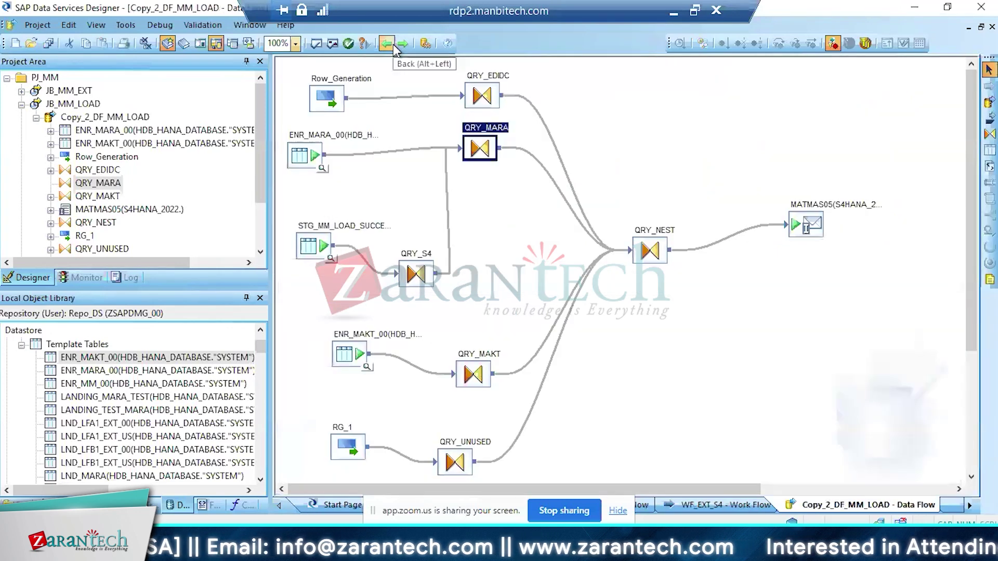
click(322, 167)
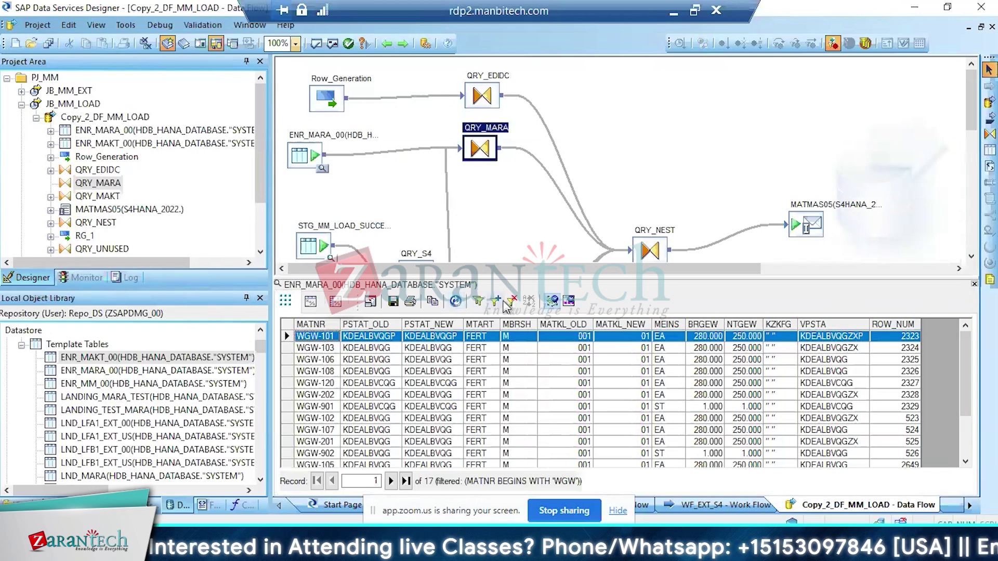
click(511, 302)
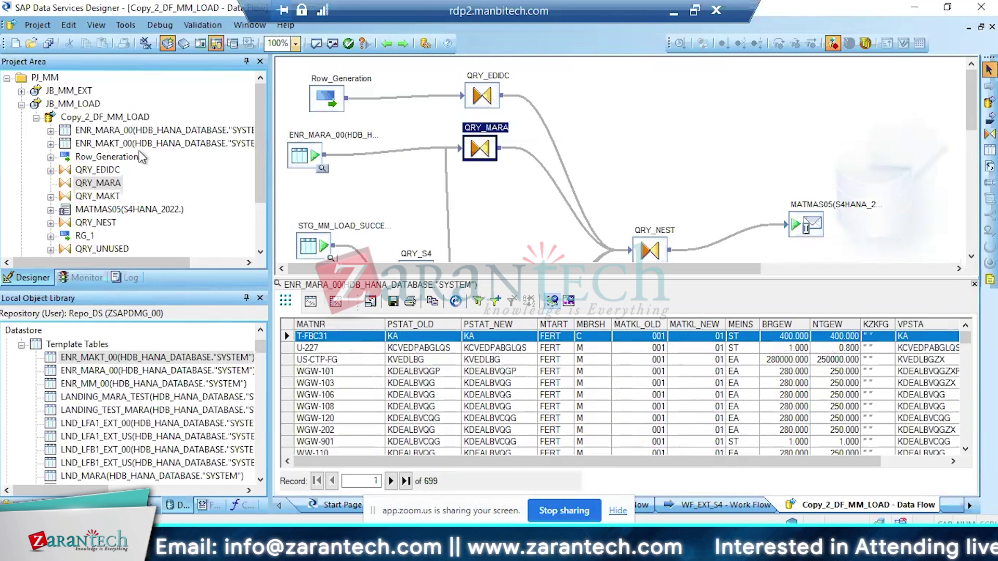
Go back to the JB_MM_RECON job and open DF_EXT_MAKT_S4 through WF_MM_RECON_REPORT and WF_EXT_S4
click(21, 104)
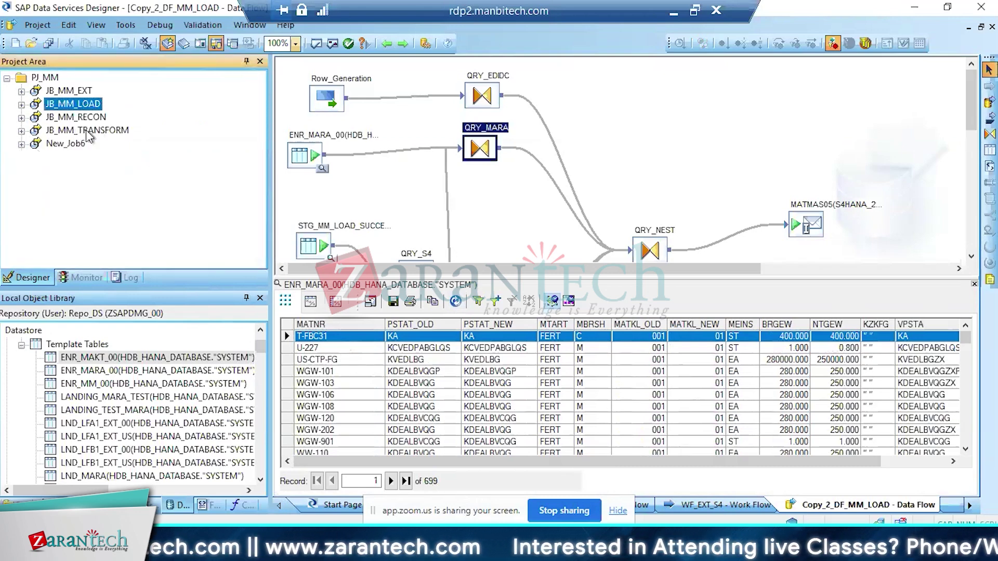
click(86, 130)
click(90, 118)
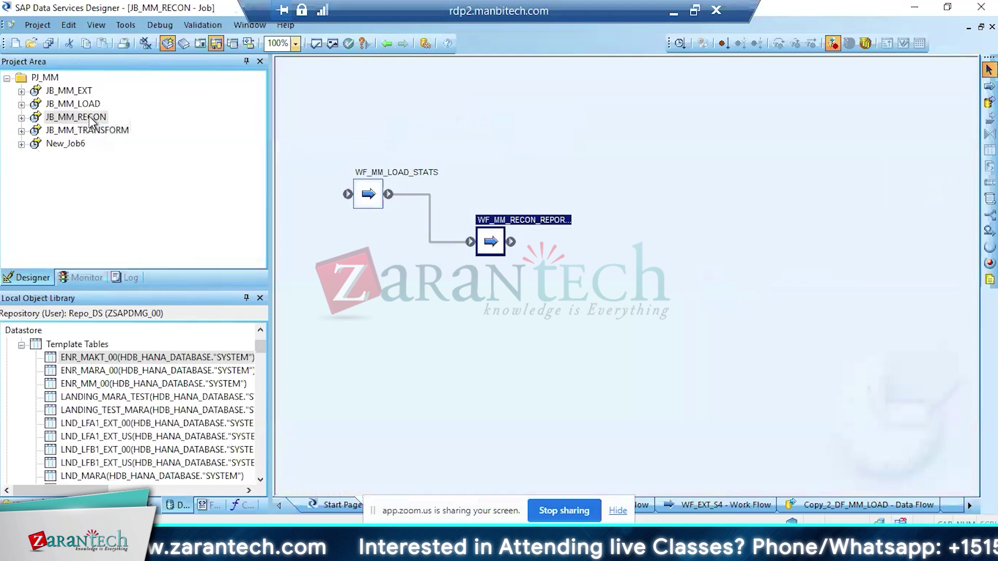
double_click(487, 247)
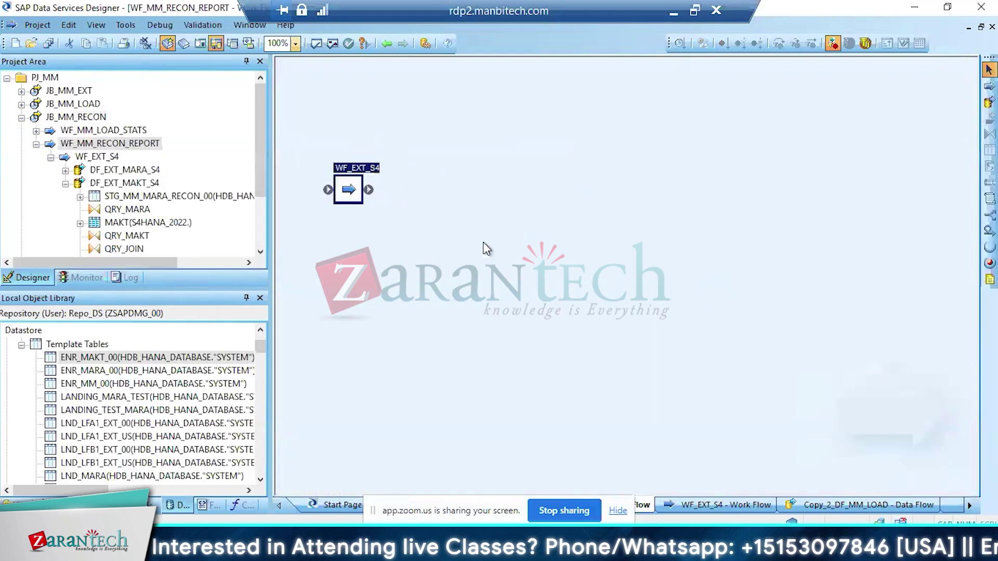
double_click(347, 190)
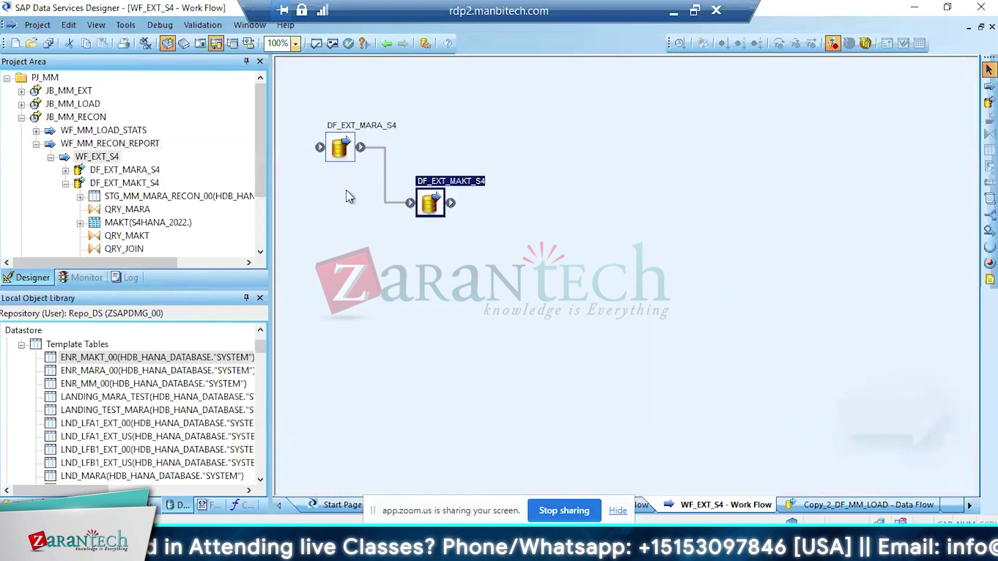
double_click(431, 203)
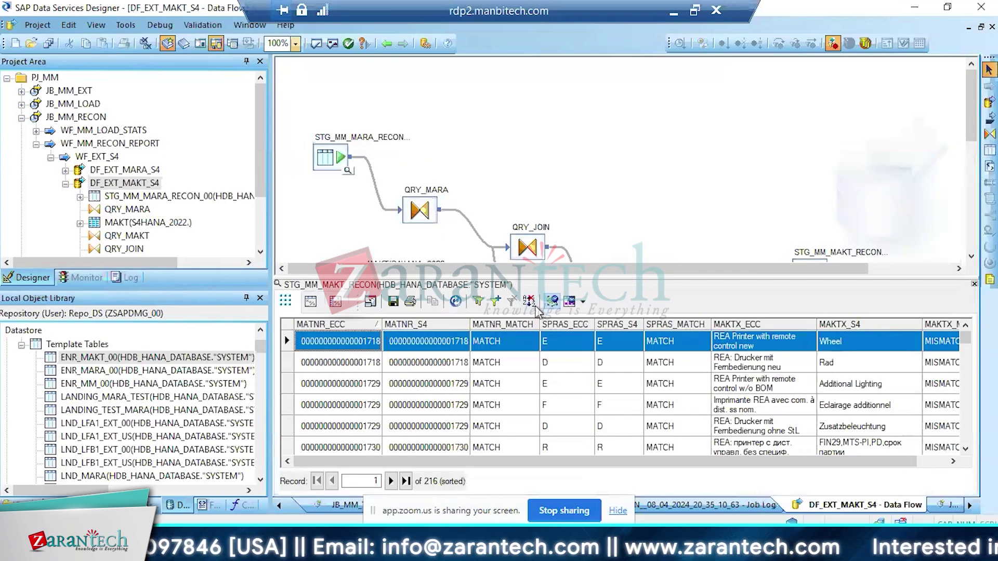
Browse the sorted STG_MM_MAKT_RECON records, comparing the numeric and WGW material numbers, and return to the first record
key(Down)
key(Down)
key(Down)
key(Down)
key(Down)
key(Down)
key(Down)
key(Down)
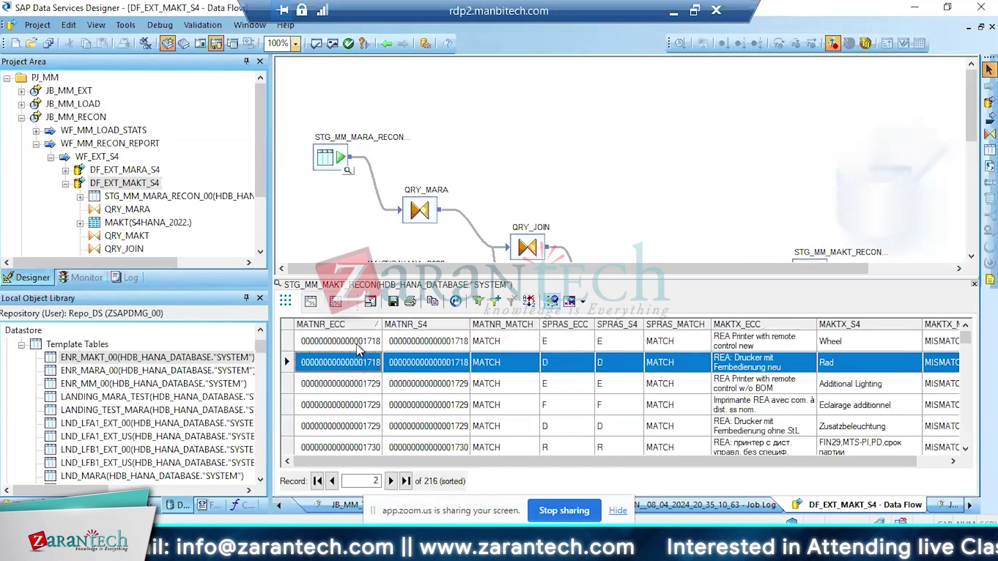
key(Down)
key(Down)
key(Down)
key(Down)
key(Down)
key(Down)
key(Down)
key(Down)
key(Down)
key(Down)
key(Down)
key(Down)
key(Down)
key(Down)
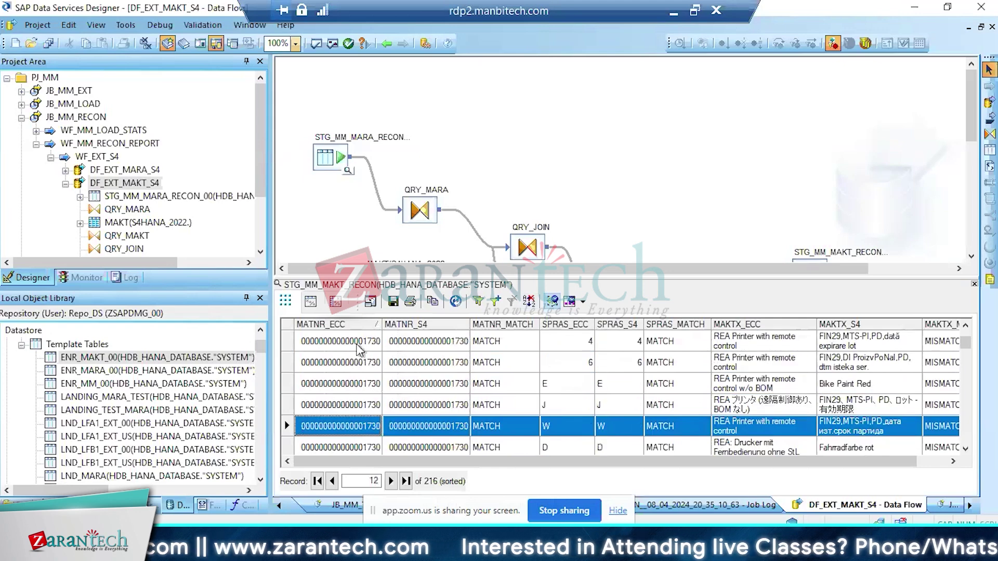
key(Down)
key(Down)
key(Down)
key(Down)
key(Down)
key(Down)
key(Down)
key(Down)
key(Down)
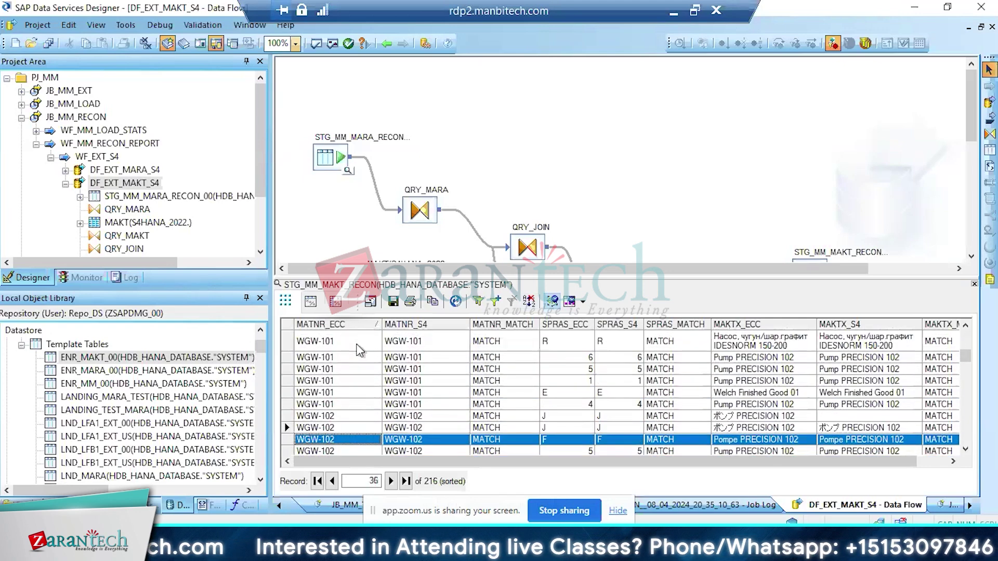
key(Up)
key(Up)
key(Up)
key(Up)
key(Up)
key(Up)
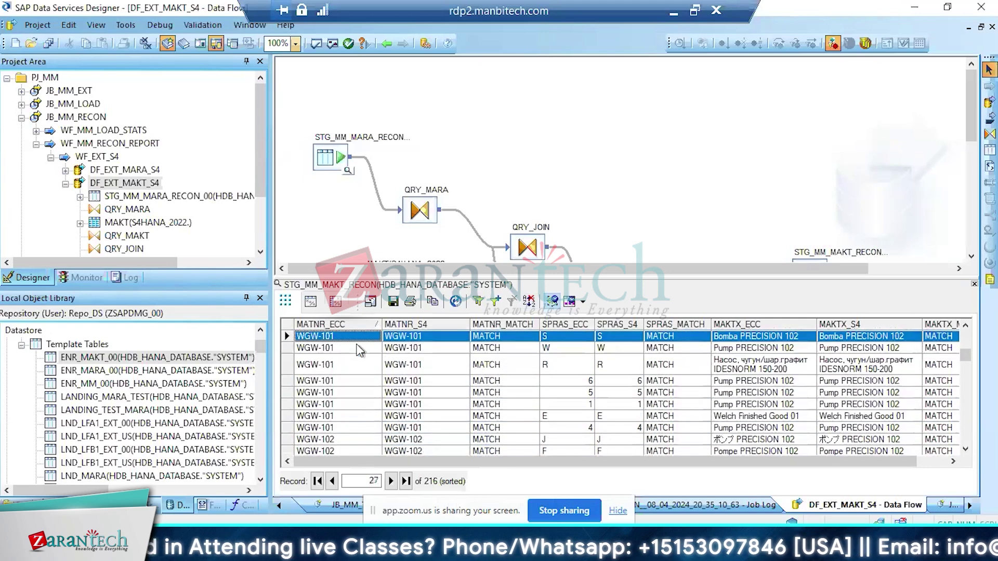
key(Down)
key(Down)
key(Down)
key(Down)
key(Down)
key(Down)
key(Down)
key(Down)
key(Down)
key(Down)
key(Down)
key(Down)
key(Down)
key(Down)
key(Down)
key(Down)
key(Down)
key(Down)
key(Down)
key(Down)
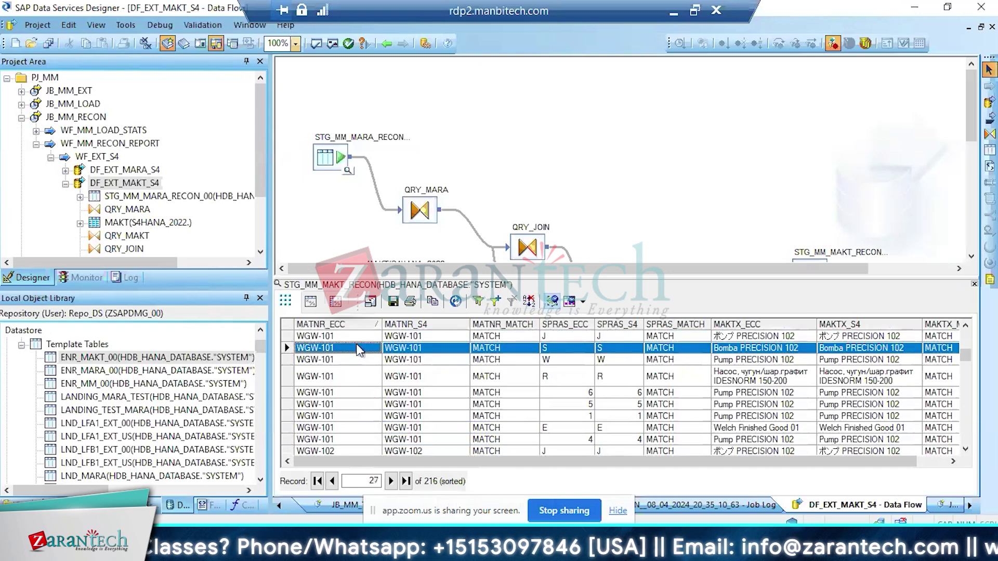
key(Page_Up)
key(Page_Up)
key(Page_Up)
key(Page_Up)
key(Page_Up)
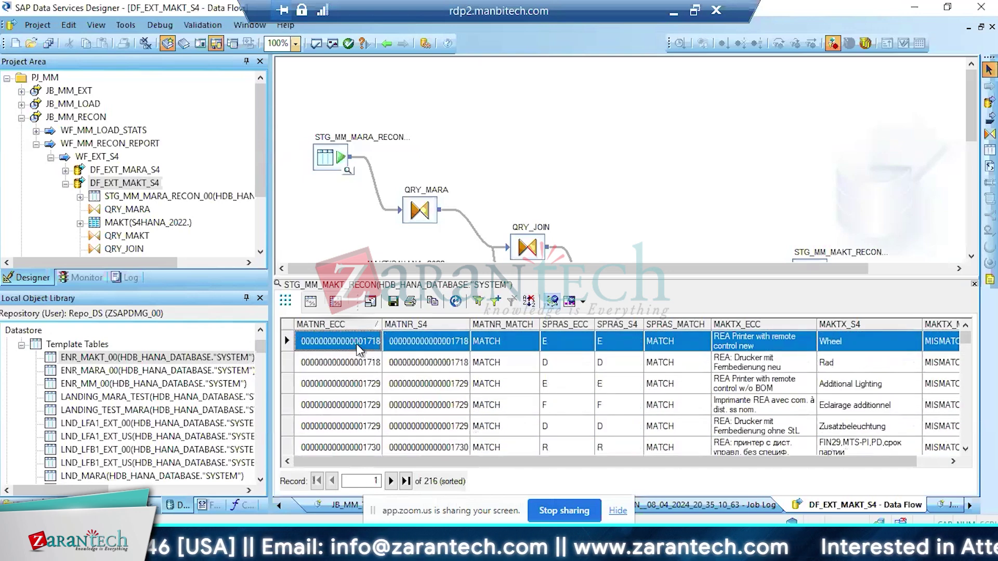
Select the first nine STG_MM_MAKT_RECON records, covering the numeric materials 1718, 1729 and 1730
key(shift+Down)
key(shift+Down)
key(shift+Down)
key(shift+Down)
key(shift+Down)
key(shift+Down)
key(shift+Down)
key(shift+Down)
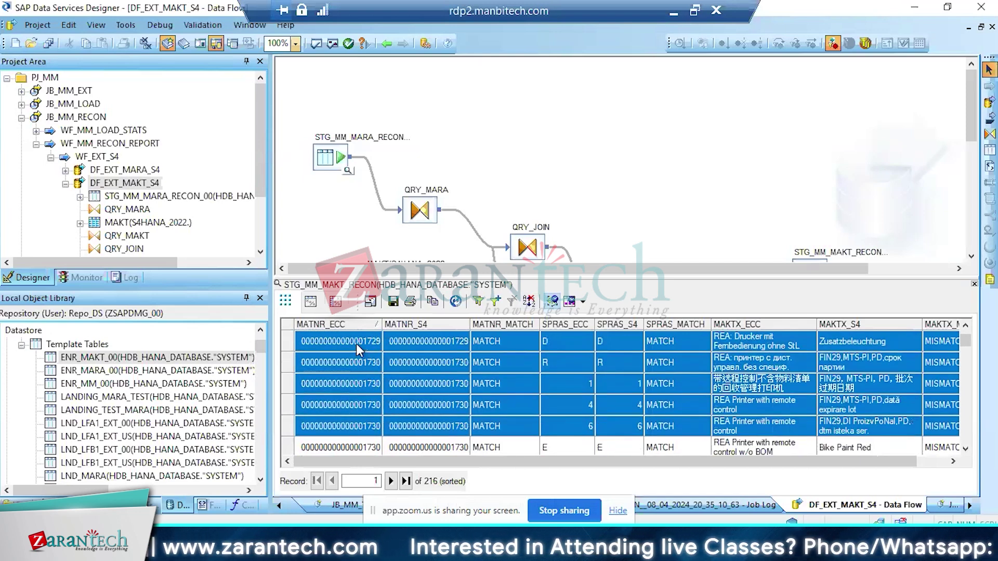
Open the DF_EXT_MARA_S4 data flow, look into its QRY_S4 query and return to the data flow
click(132, 169)
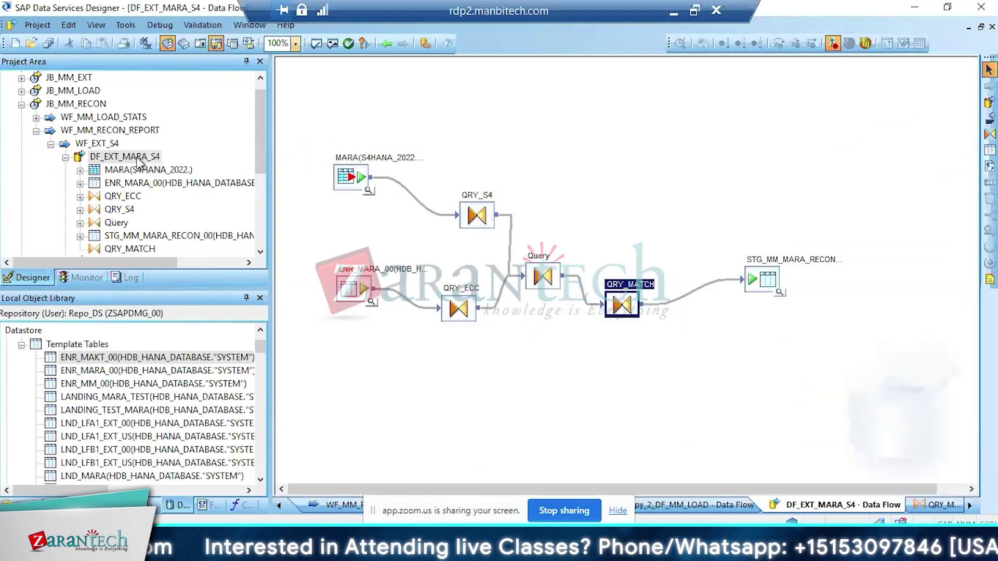
double_click(478, 215)
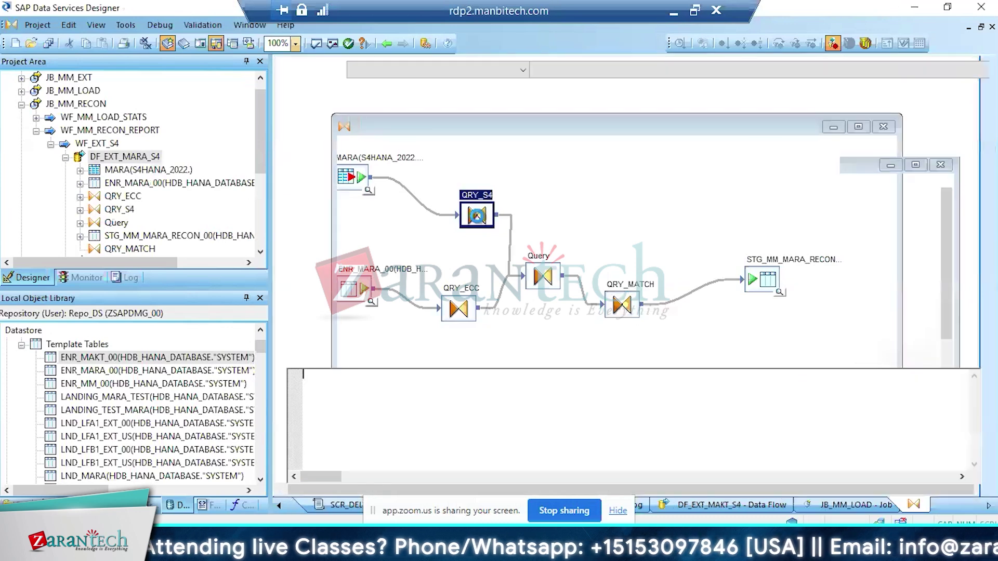
click(386, 44)
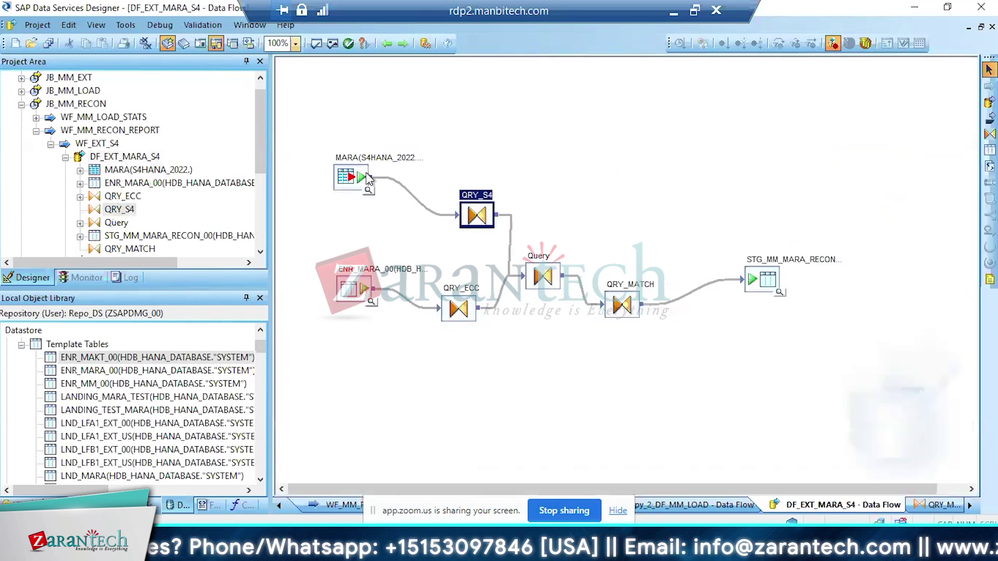
Filter QRY_ECC with the WHERE condition ENR_MARA_00.MATNR LIKE 'WGW%' and preview the ENR_MARA_00 source data in the data flow
double_click(459, 307)
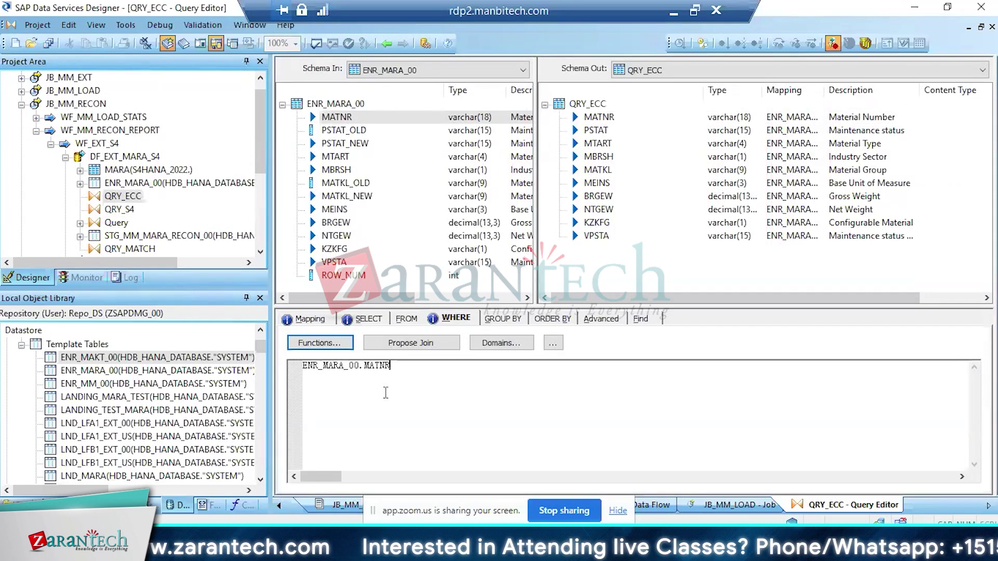
text(LIKE 'wg)
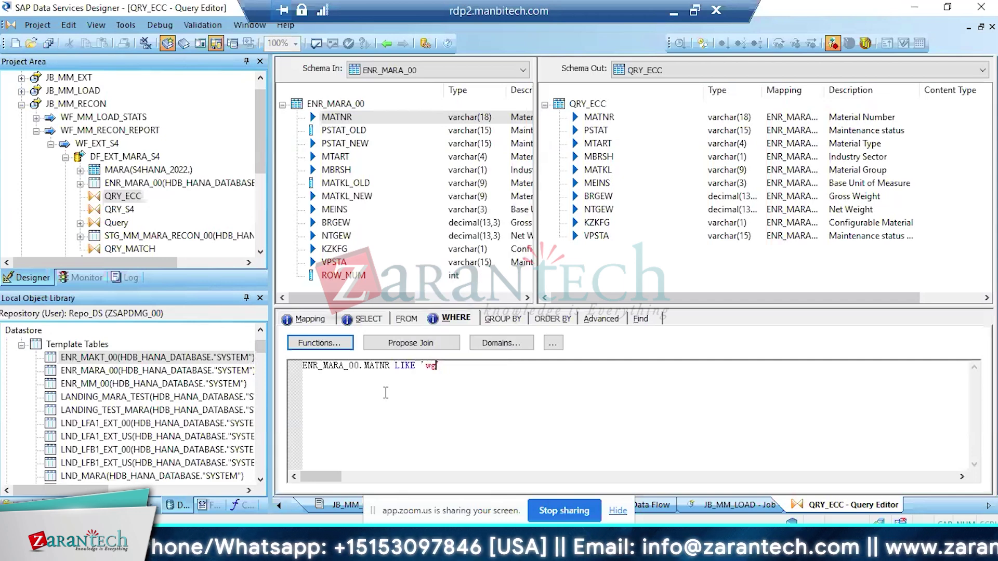
key(BackSpace)
key(BackSpace)
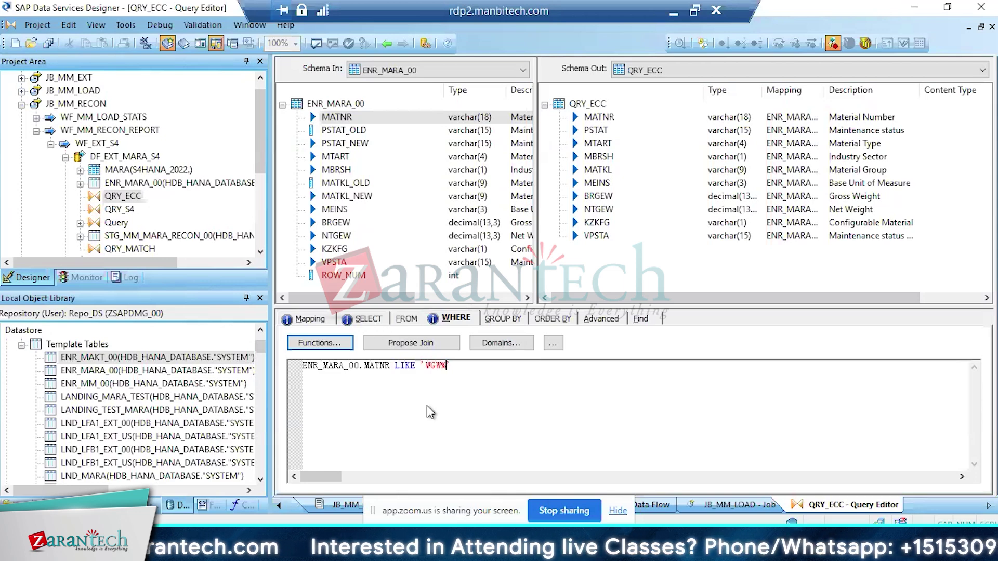
click(385, 44)
click(386, 44)
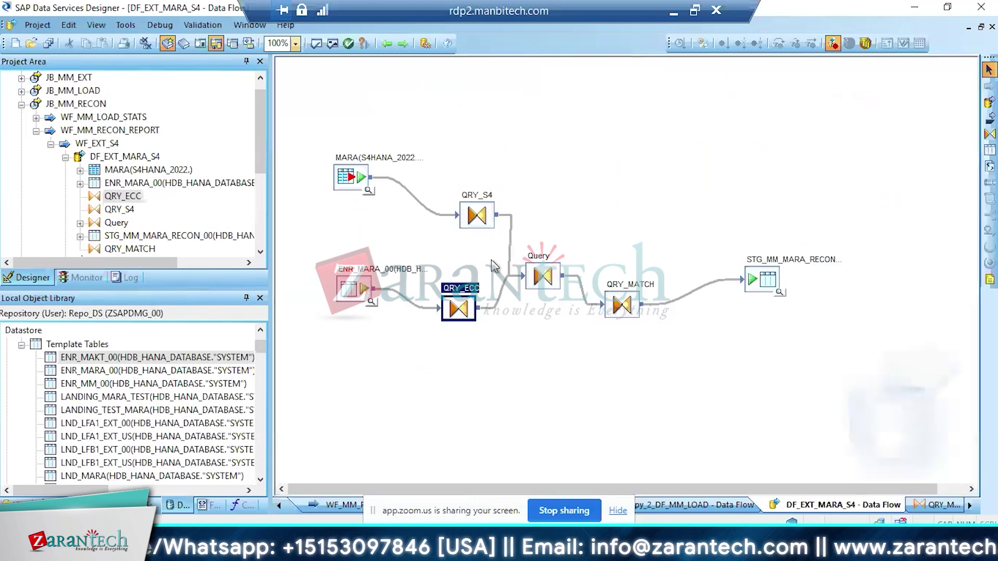
click(353, 178)
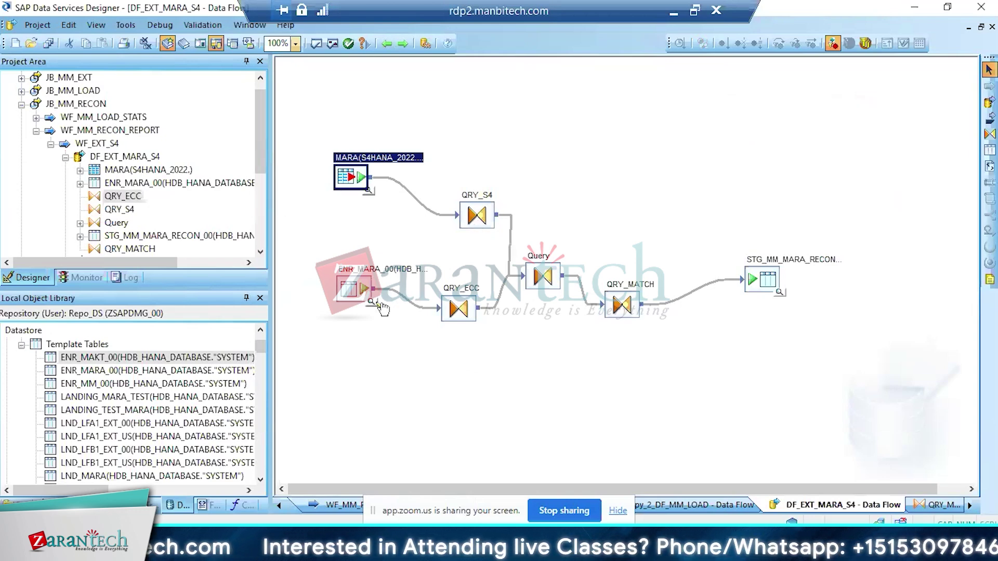
click(371, 302)
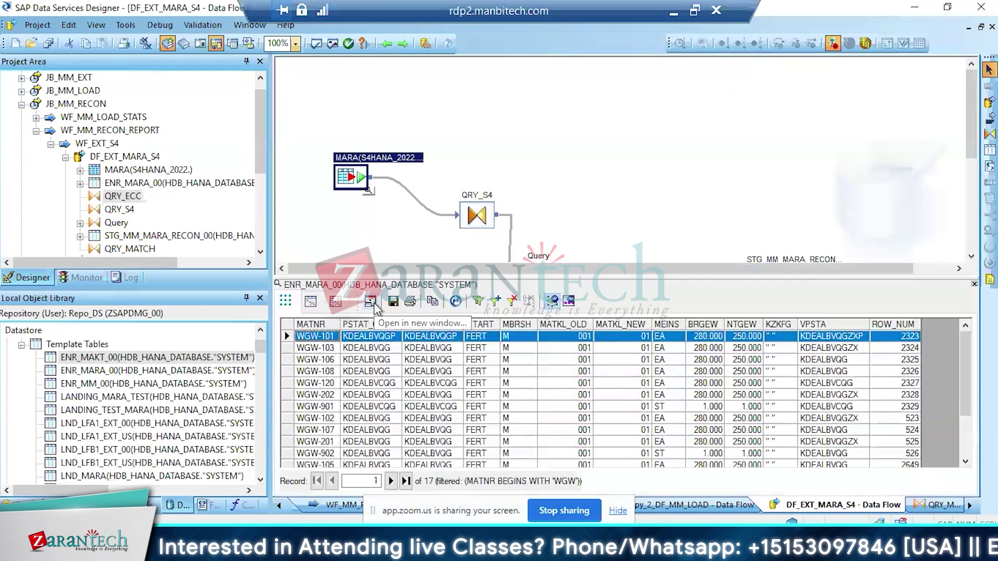
Execute the JB_MM_RECON job with its default execution properties, saving the pending changes
click(52, 105)
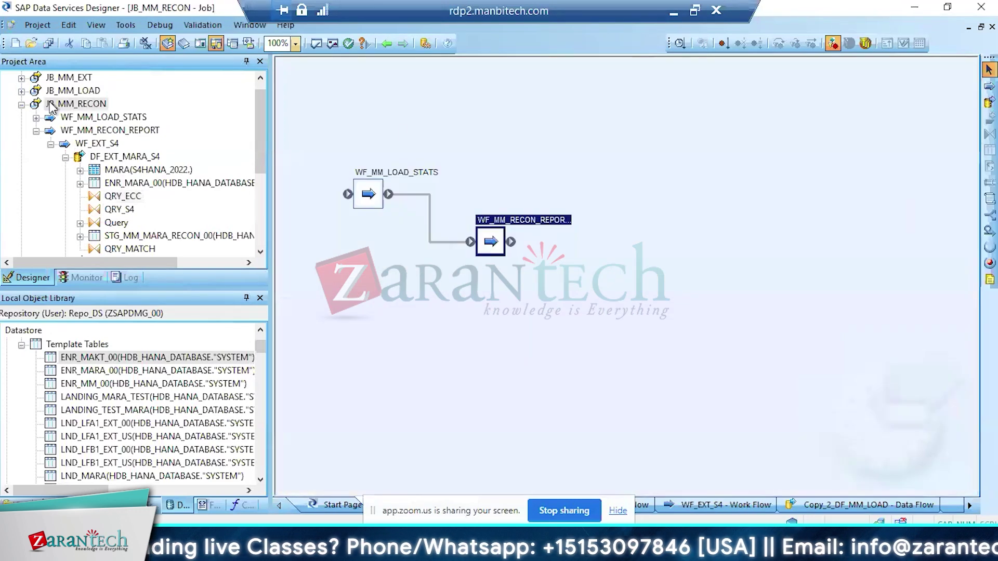
click(678, 42)
click(408, 351)
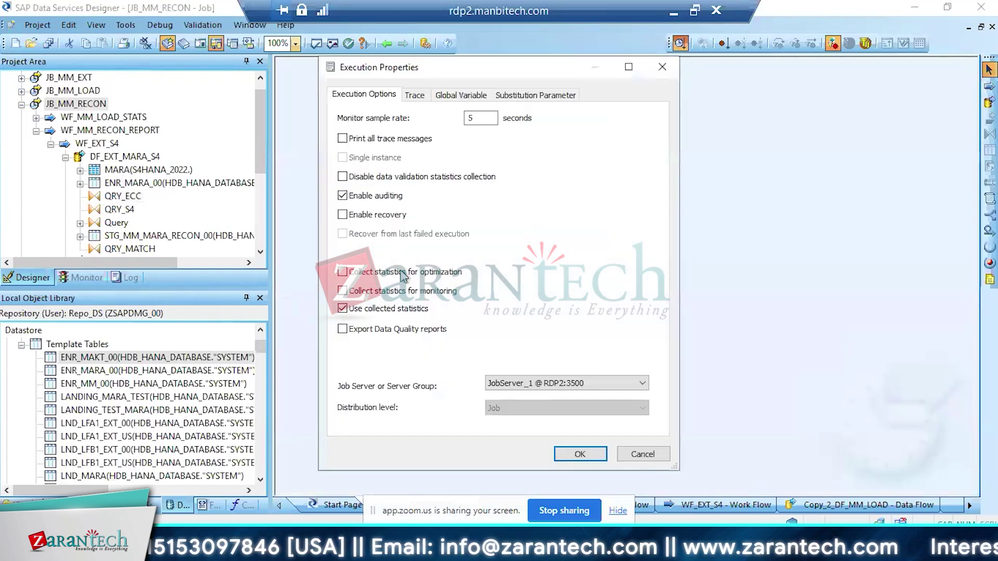
click(583, 455)
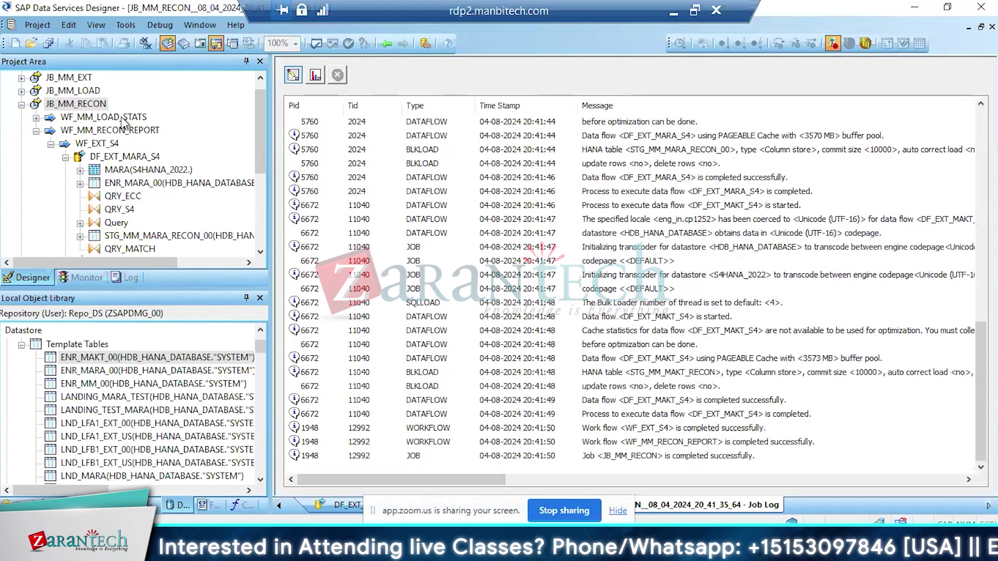
Reopen the DF_EXT_MARA_S4 data flow and replace the ENR_MARA_00 preview with the STG_MM_MARA_RECON_00 target data
click(110, 160)
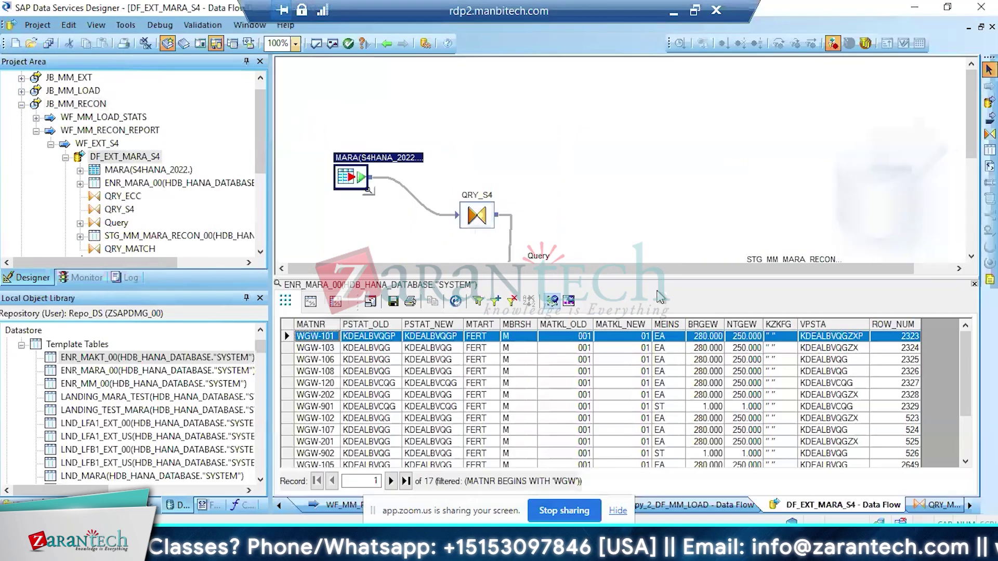
click(974, 284)
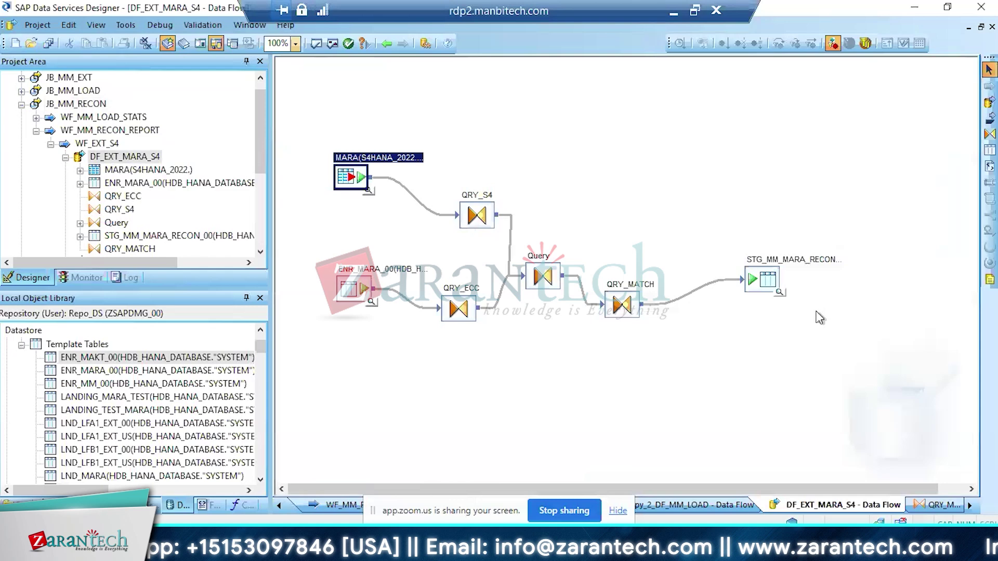
click(785, 300)
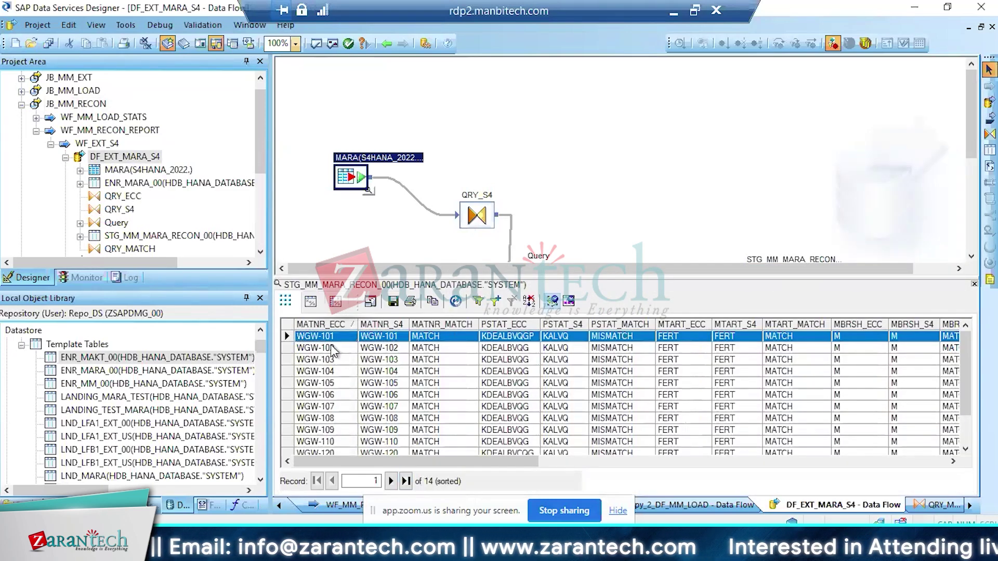
Go through the STG_MM_MARA_RECON_00 records, checking which material numbers the reconciliation contains
click(331, 341)
key(Down)
key(Down)
key(Down)
key(Down)
key(Down)
key(Down)
key(Down)
key(Down)
key(Down)
key(Down)
key(Down)
key(Down)
key(Down)
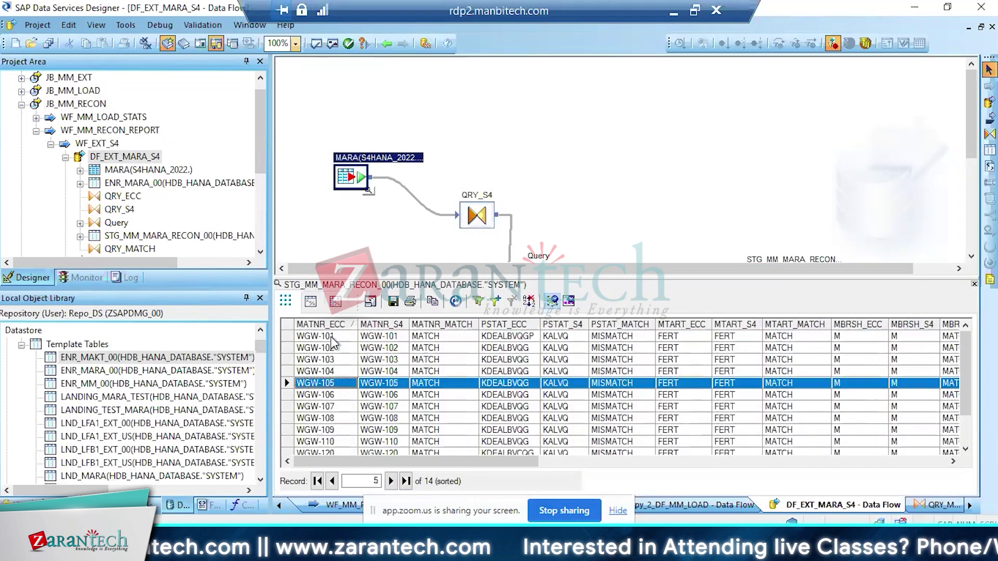
key(Up)
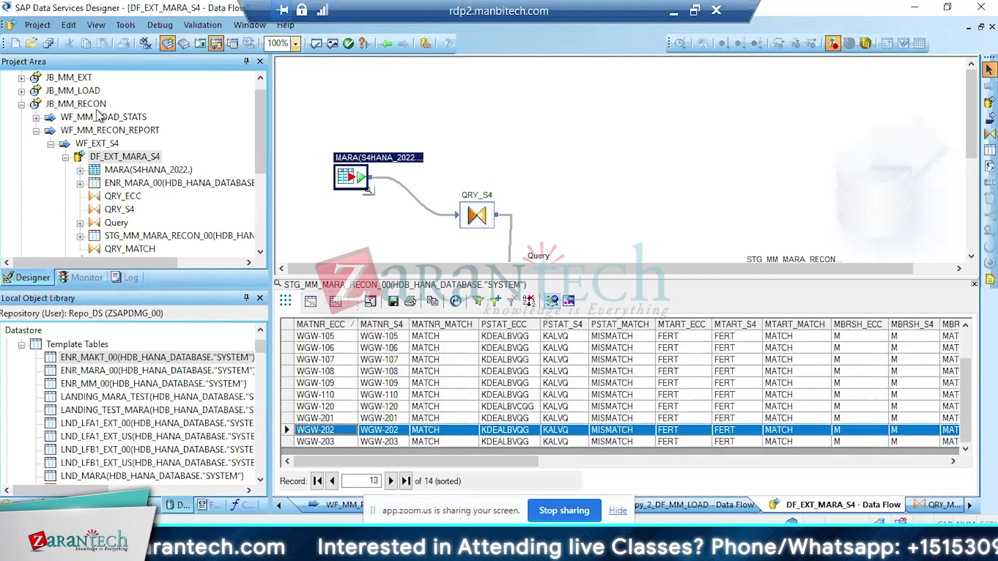
Open the DF_EXT_MAKT_S4 data flow and display the STG_MM_MAKT_RECON data
click(66, 157)
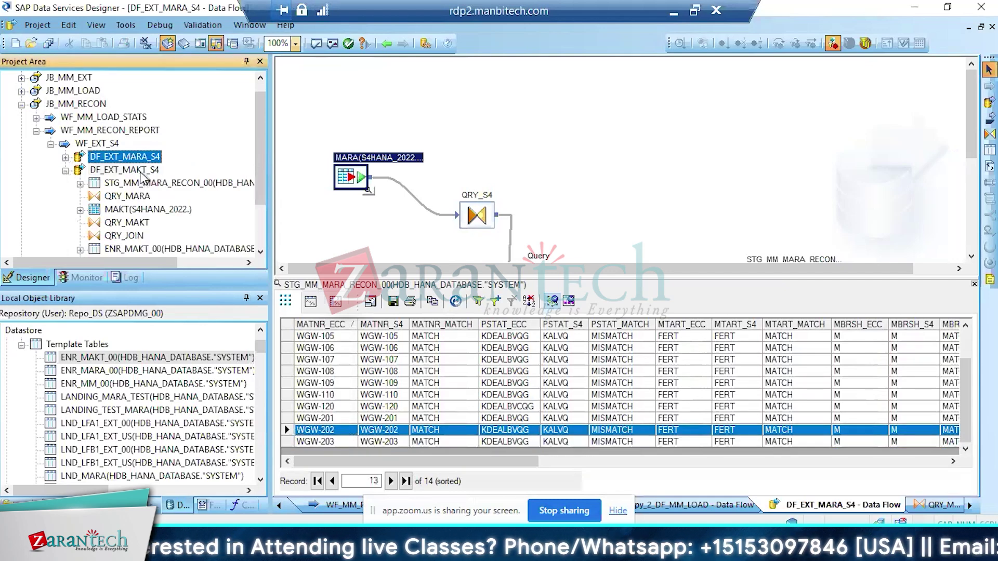
click(145, 171)
click(457, 302)
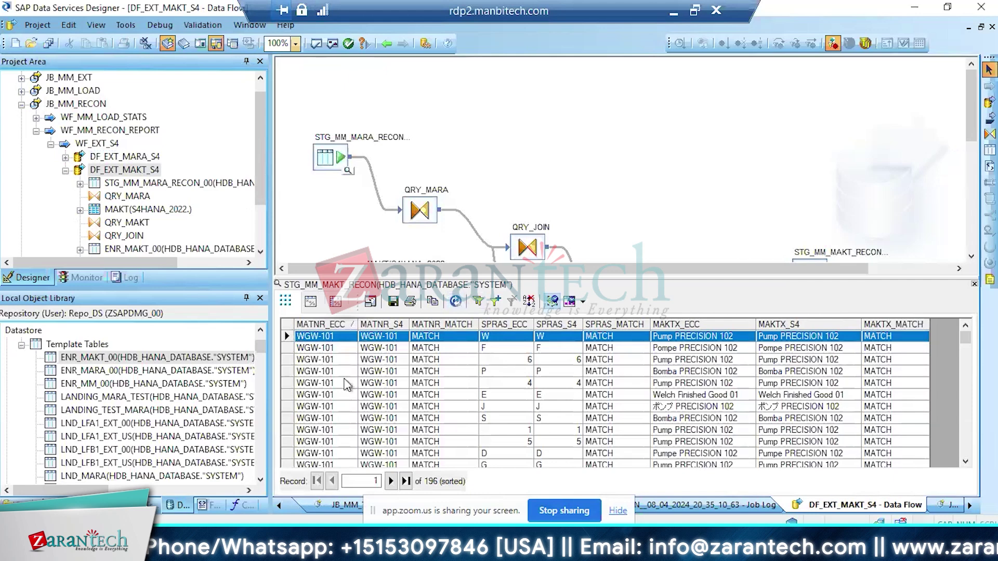
Go through the STG_MM_MAKT_RECON records from the first one, comparing ECC and S4 material numbers, languages and descriptions
click(335, 337)
key(Down)
key(Down)
key(Down)
key(Down)
key(Down)
key(Down)
key(Down)
key(Down)
key(Down)
key(Down)
key(Down)
key(Down)
key(Down)
key(Down)
key(Down)
key(Down)
key(Down)
key(Down)
key(Down)
key(Down)
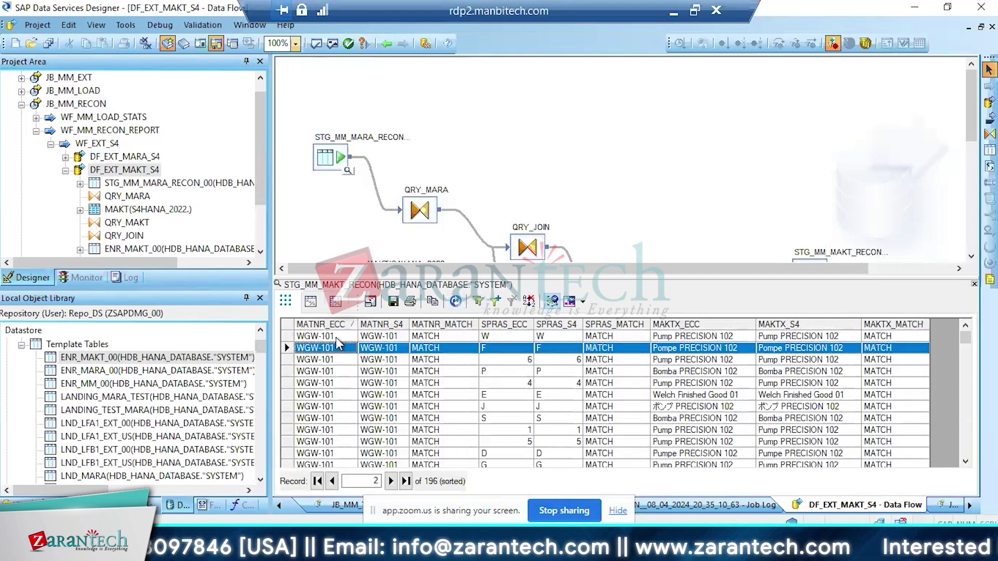
key(Down)
key(Down)
key(Down)
key(Down)
key(Down)
key(Down)
key(Down)
key(Down)
key(Down)
key(Down)
key(Down)
key(Down)
key(Down)
key(Down)
key(Down)
key(Down)
key(Down)
key(Down)
key(Down)
key(Down)
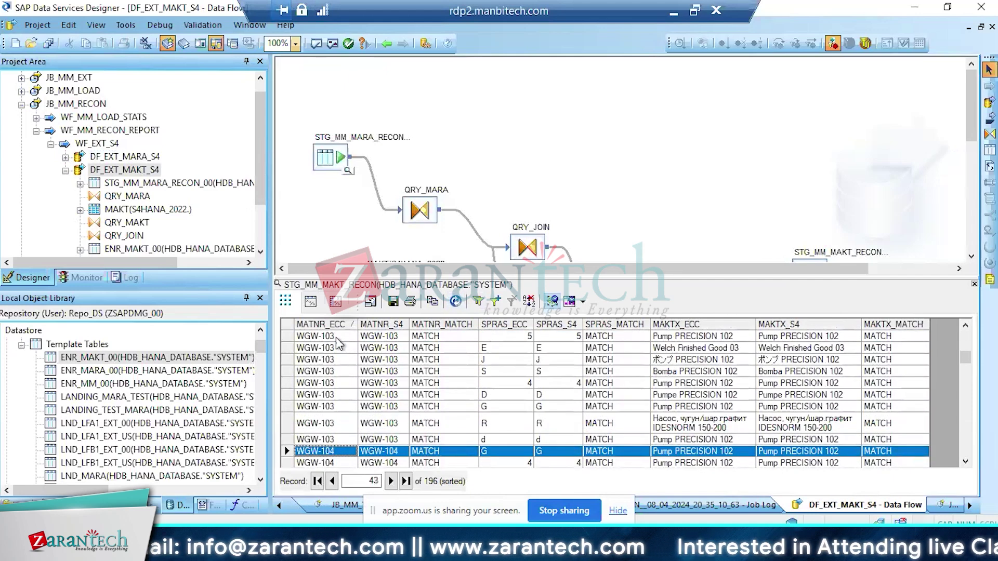
key(Down)
key(Down)
key(Down)
key(Down)
key(Down)
key(Down)
key(Down)
key(Down)
key(Down)
key(Down)
key(Down)
key(Down)
key(Down)
key(Down)
key(Down)
key(Down)
key(Down)
key(Down)
key(Down)
key(Down)
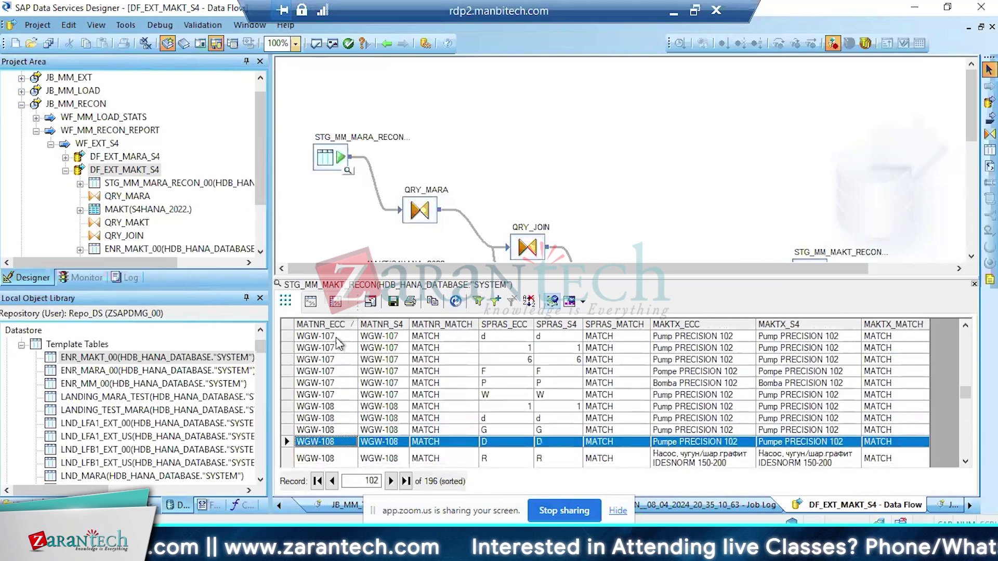
Profile the MAKTX_MATCH column of STG_MM_MAKT_RECON and return to the record view
right_click(882, 329)
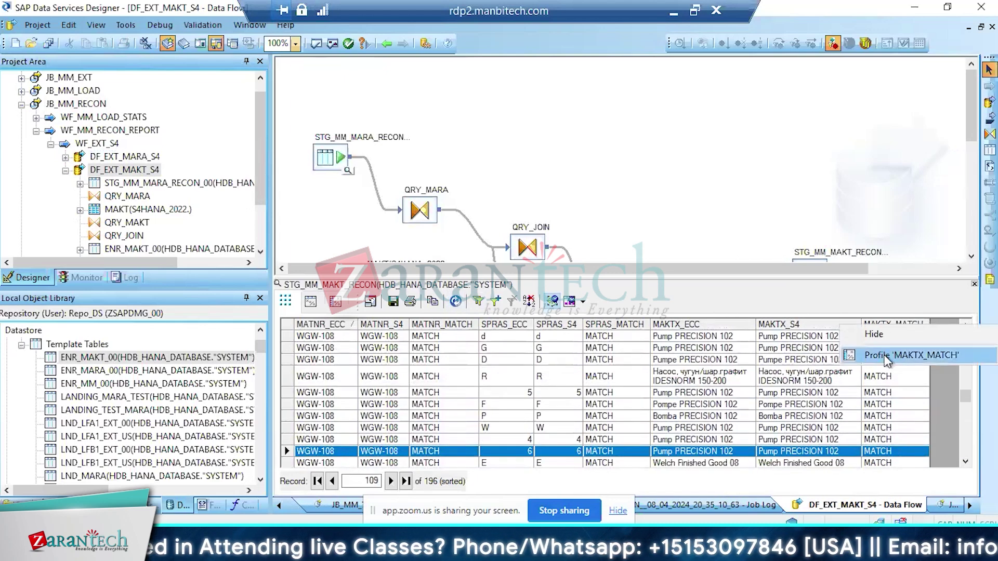
click(887, 359)
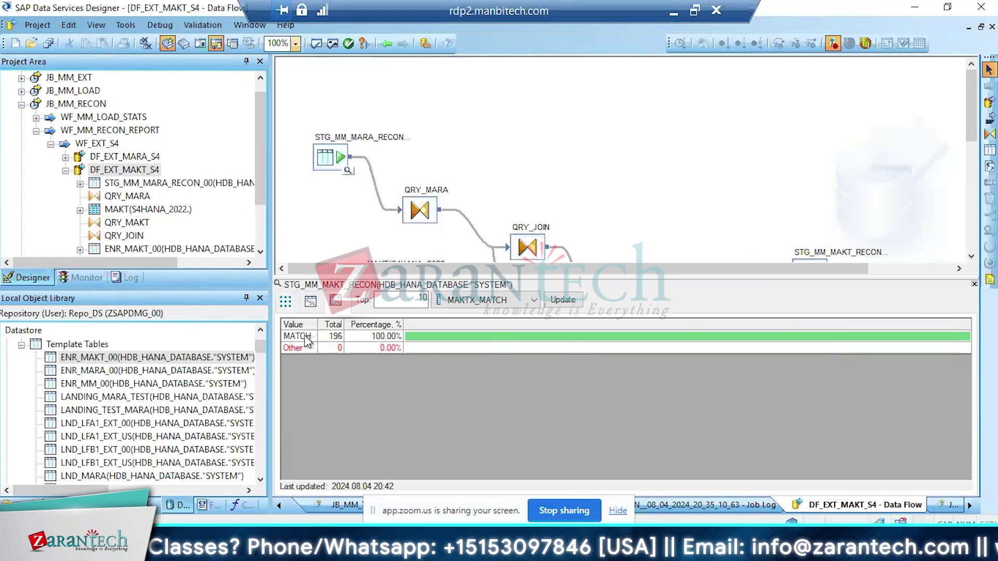
click(286, 301)
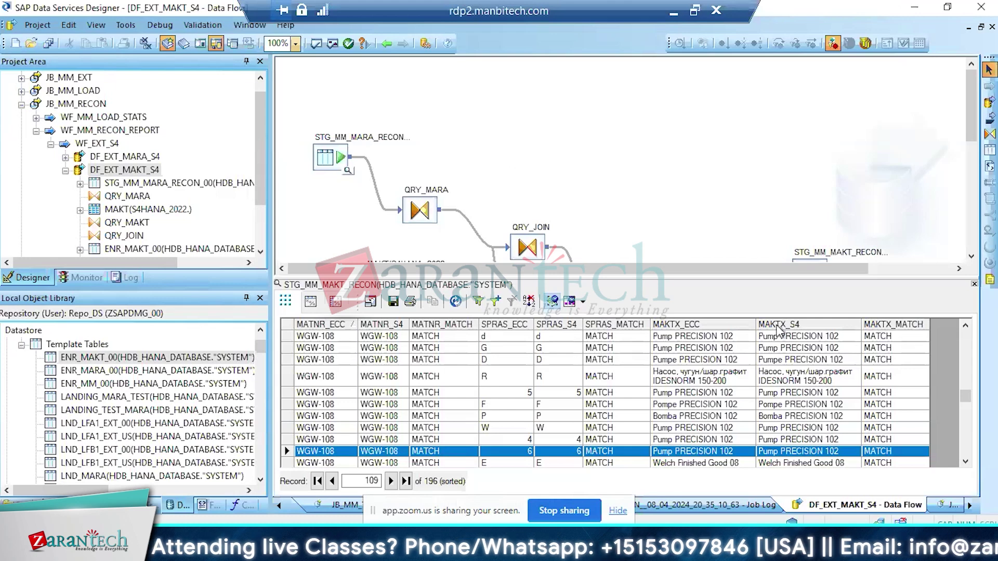
Examine the WGW-108 record in language R, comparing its ECC and S4 descriptions and match value
click(901, 381)
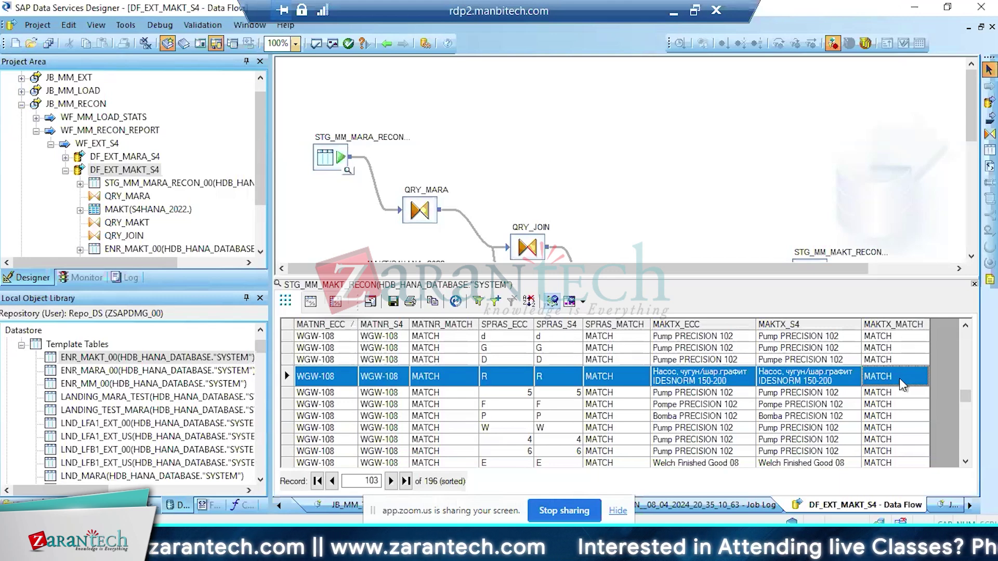
click(316, 383)
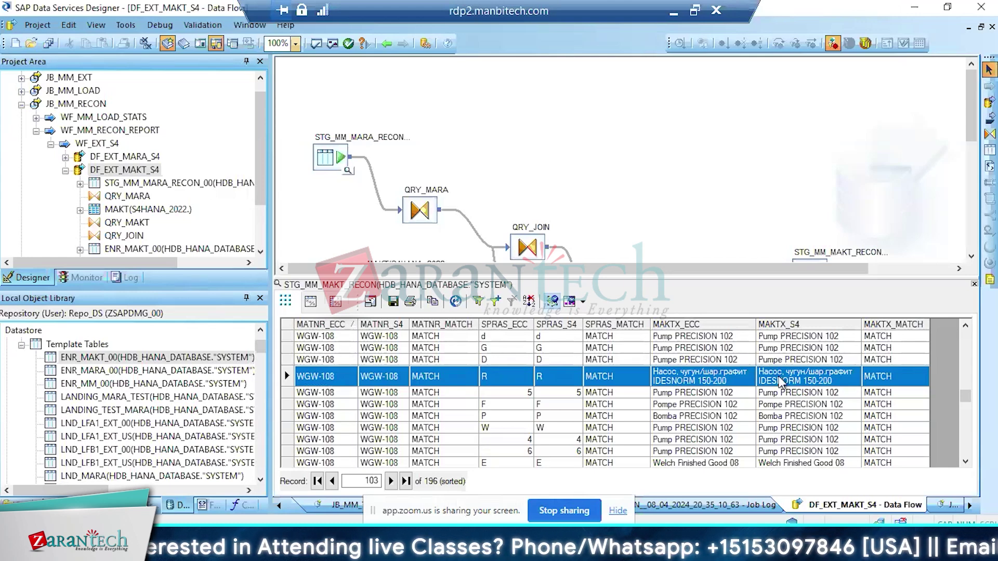
click(706, 378)
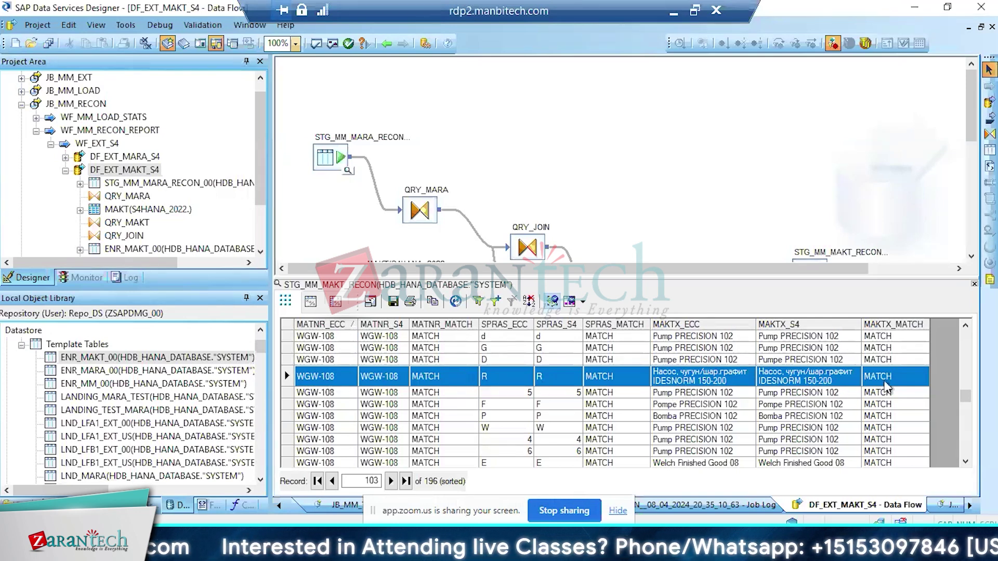
click(887, 382)
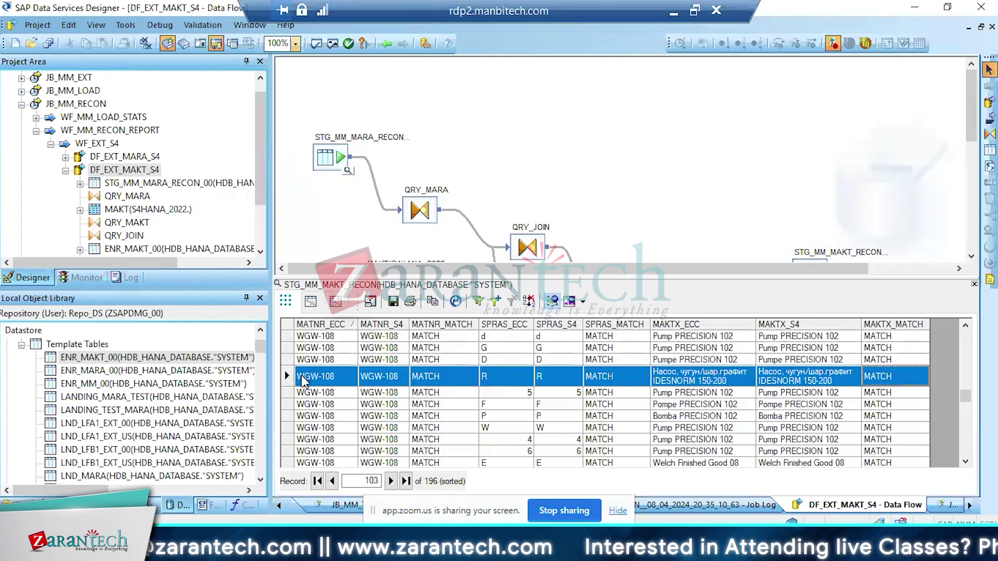
click(302, 377)
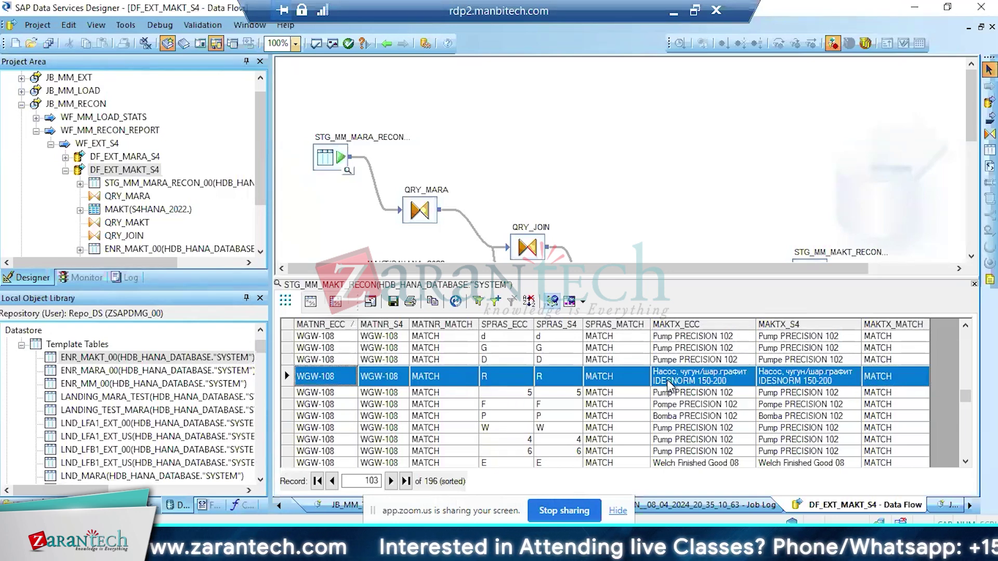
Switch to SAP Logon, open the S4H connection and log on to client 100 with the user ID and account password
key(super+d)
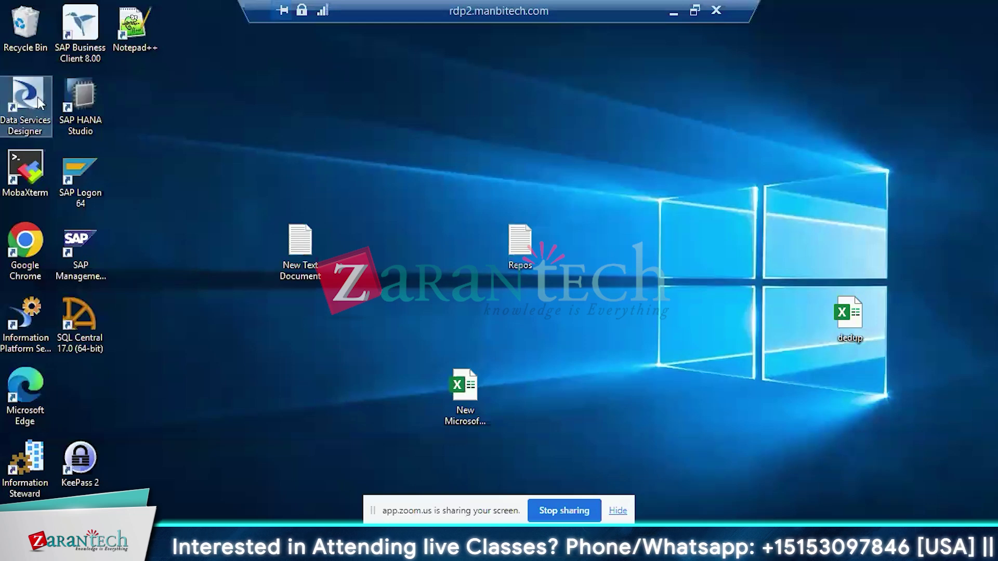
double_click(73, 177)
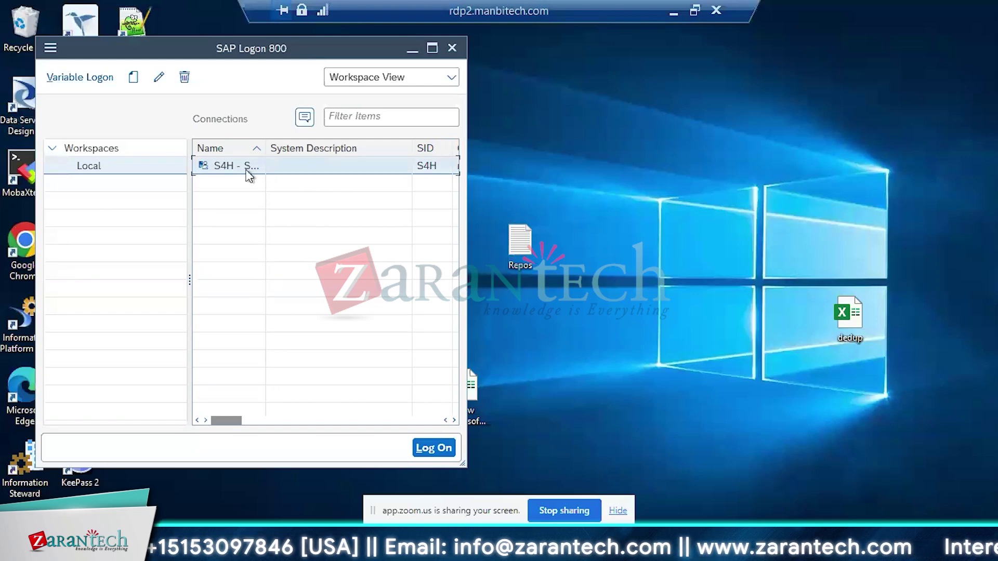
double_click(245, 166)
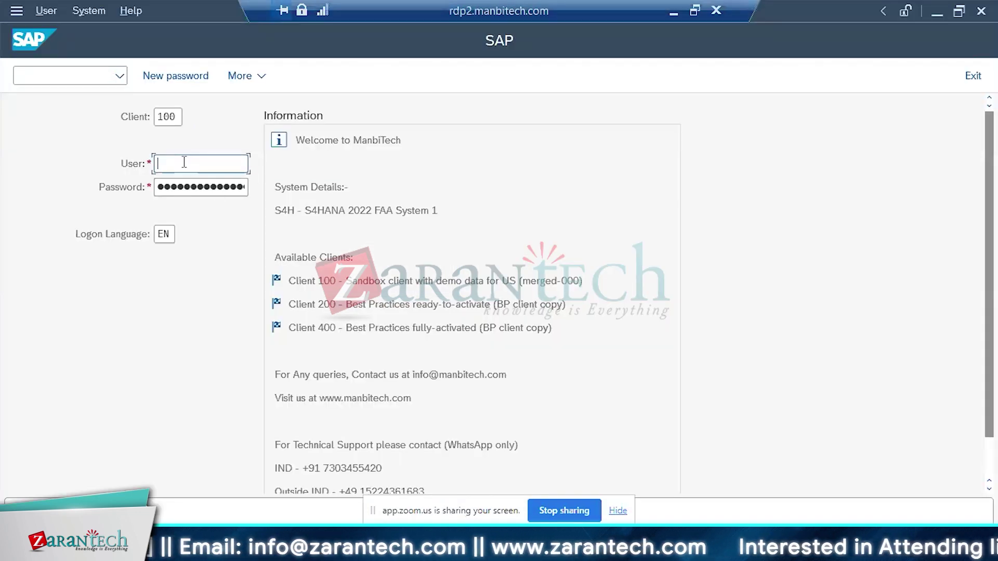
click(184, 162)
click(180, 185)
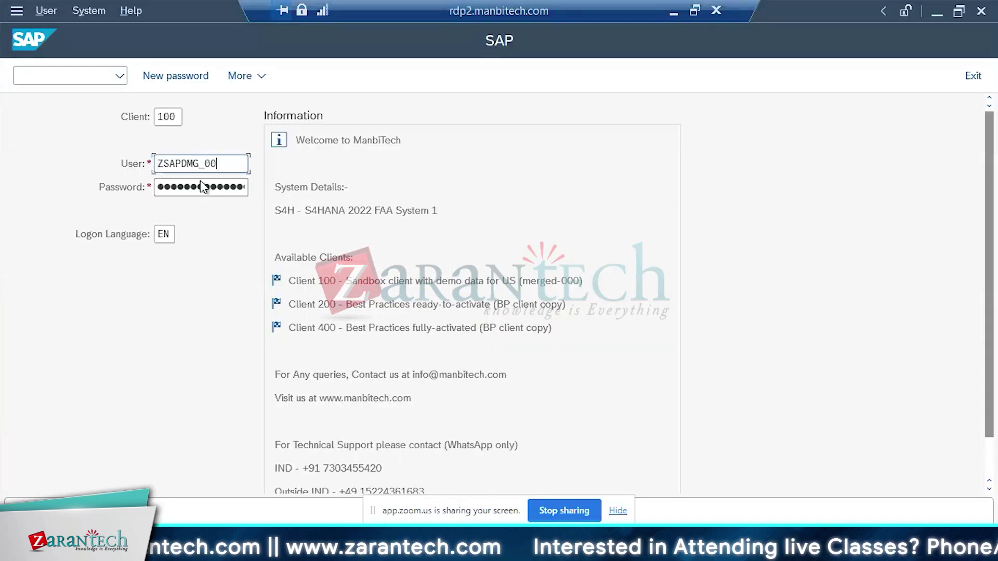
click(179, 185)
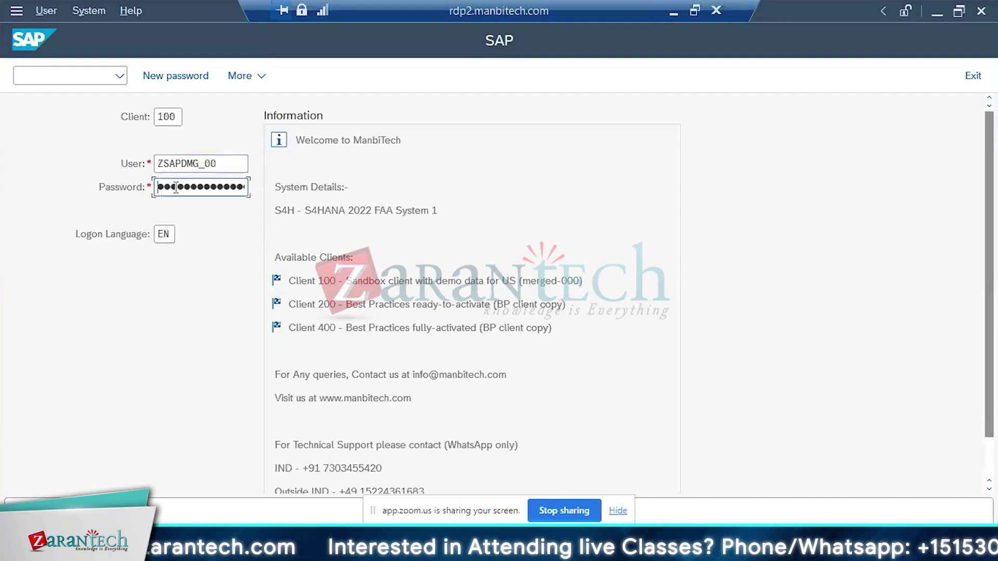
text(••••••••)
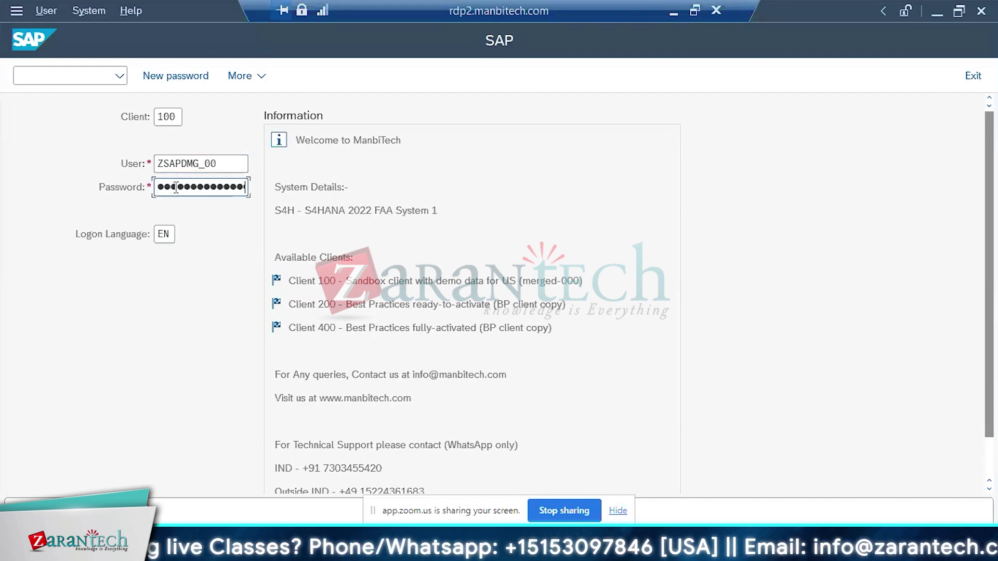
key(Return)
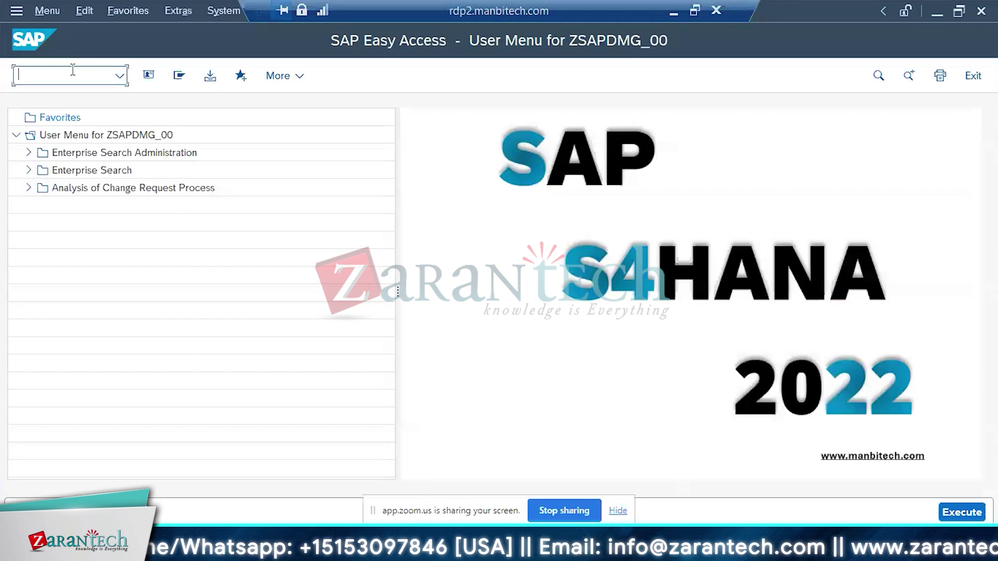
Start transaction SE16 and open the selection screen for table EDIDC
text(se16)
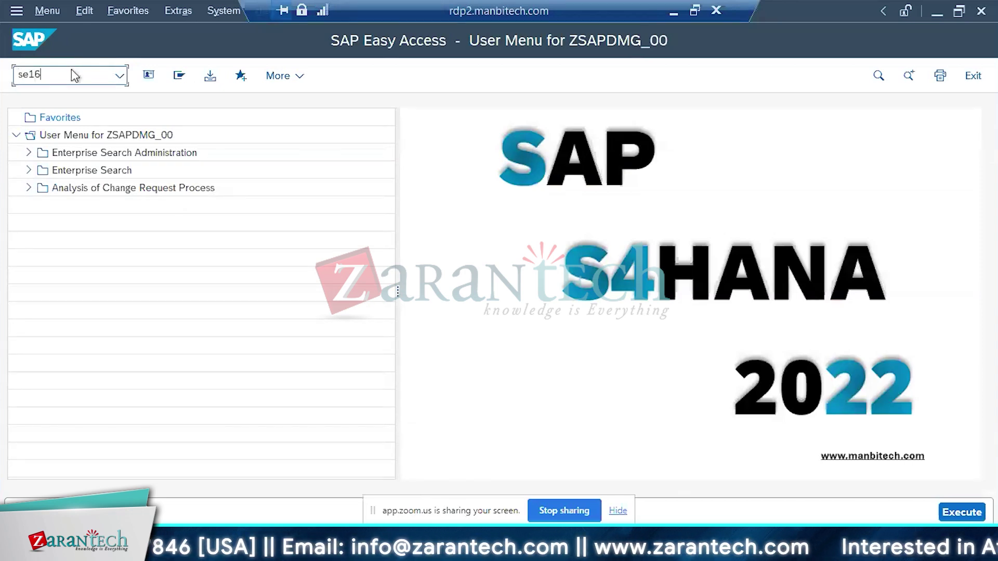
key(Return)
click(181, 168)
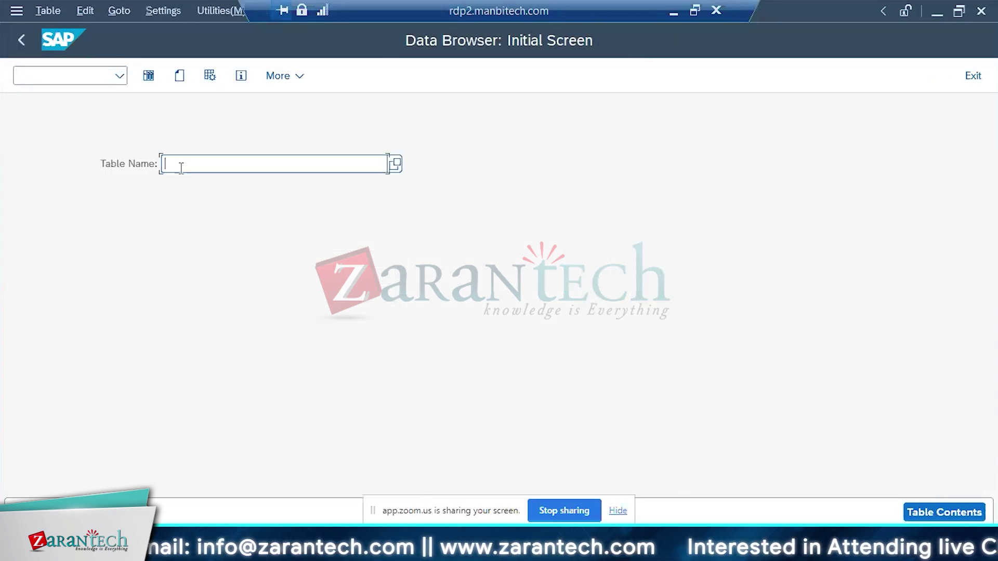
text(edidc)
key(Return)
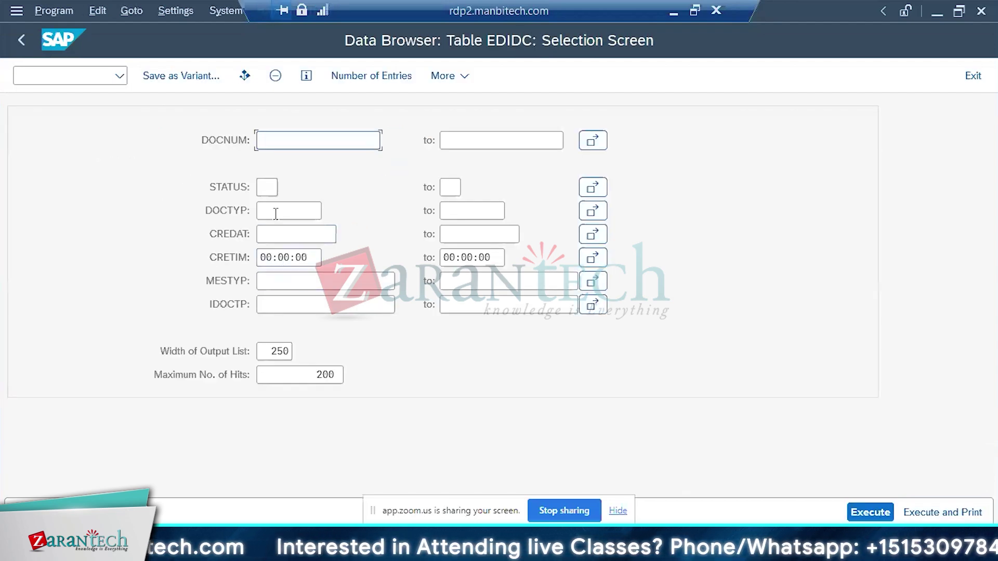
Find the ARCKEY field in the EDIDC selection field list and add it to the selection screen
click(182, 12)
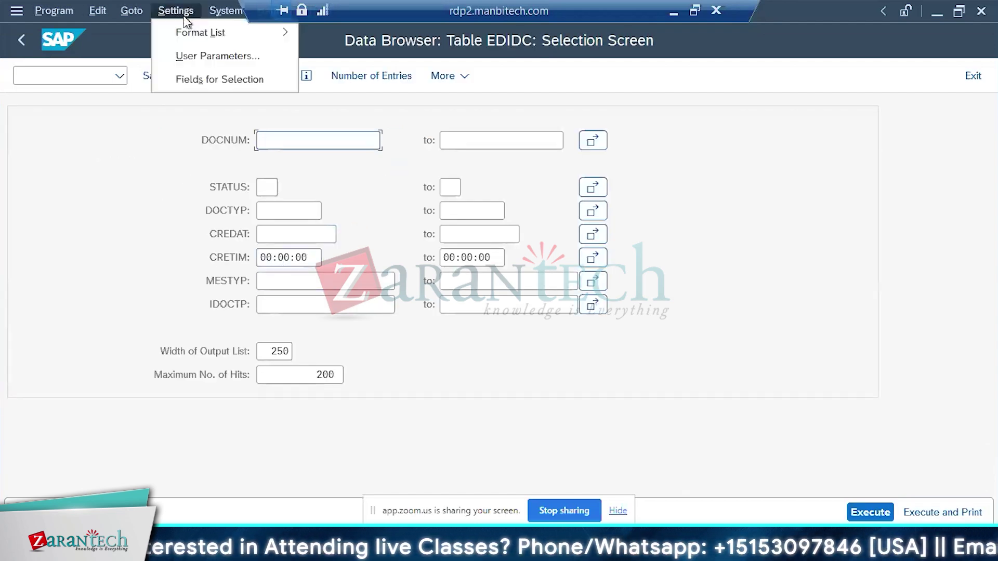
click(198, 87)
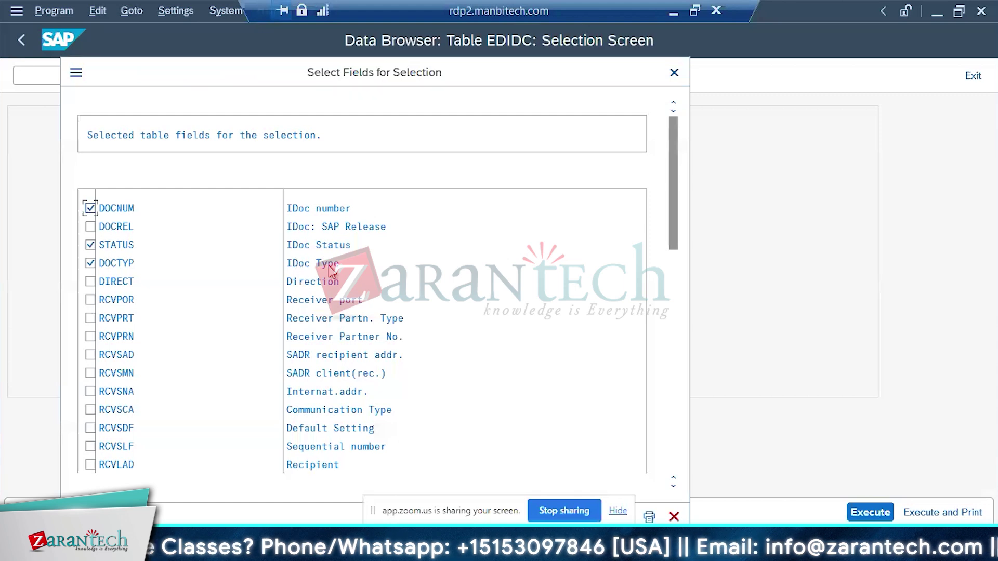
key(ctrl+f)
text(arckey)
key(Return)
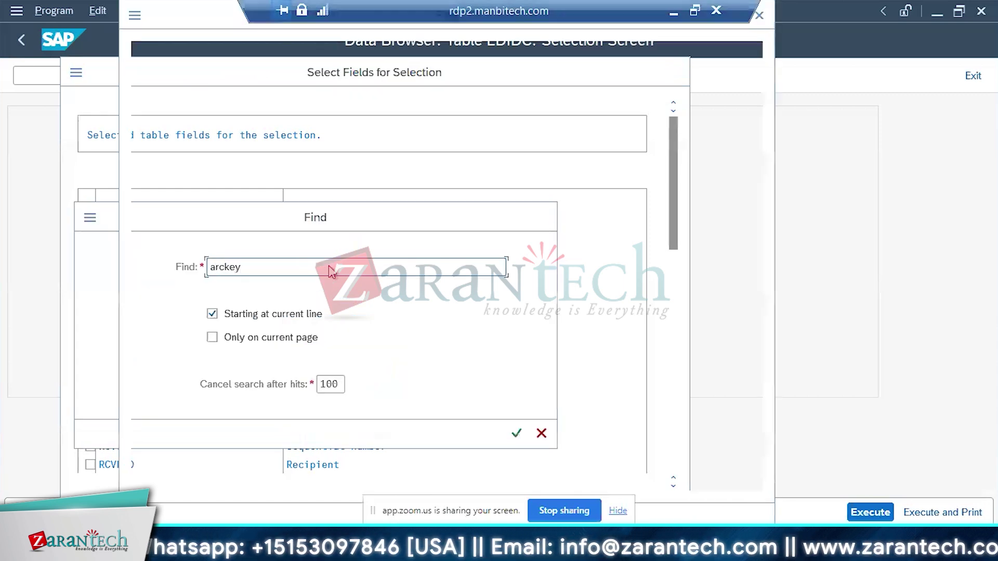
double_click(178, 97)
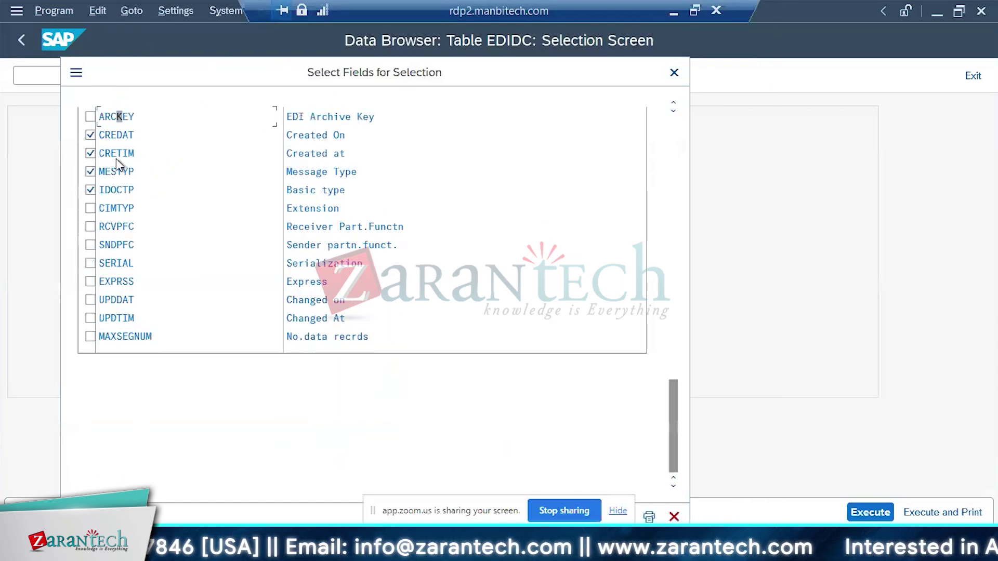
click(90, 117)
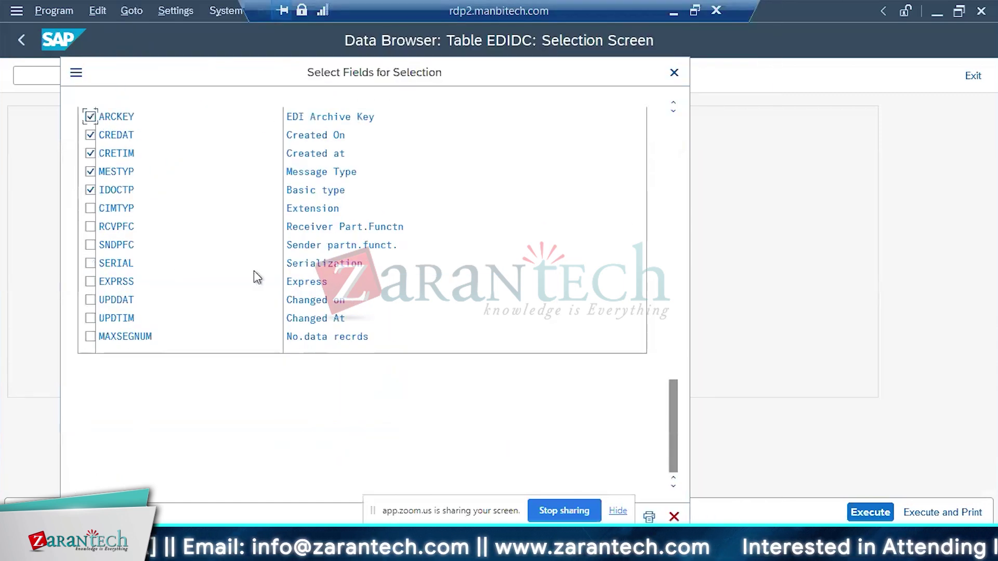
click(618, 512)
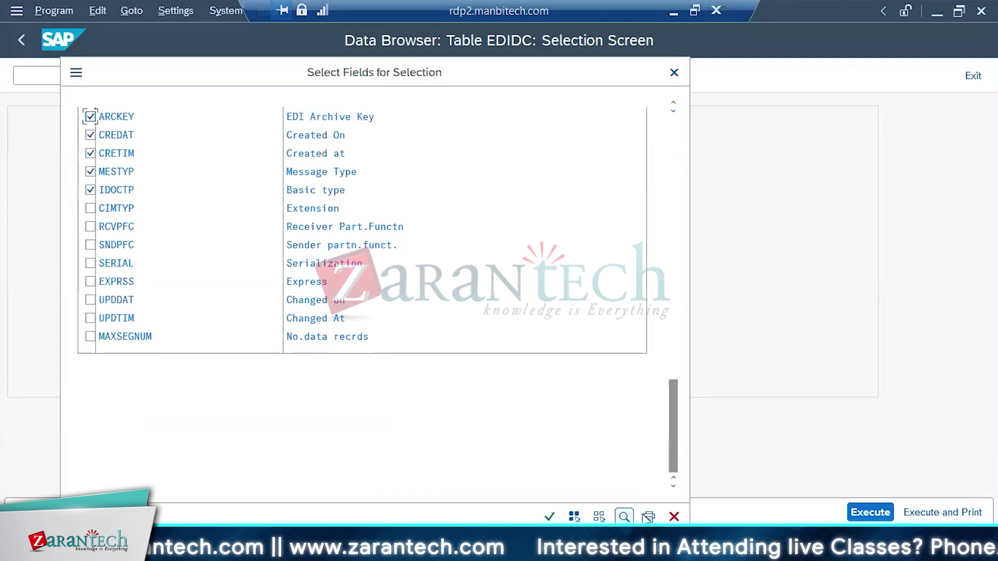
click(550, 517)
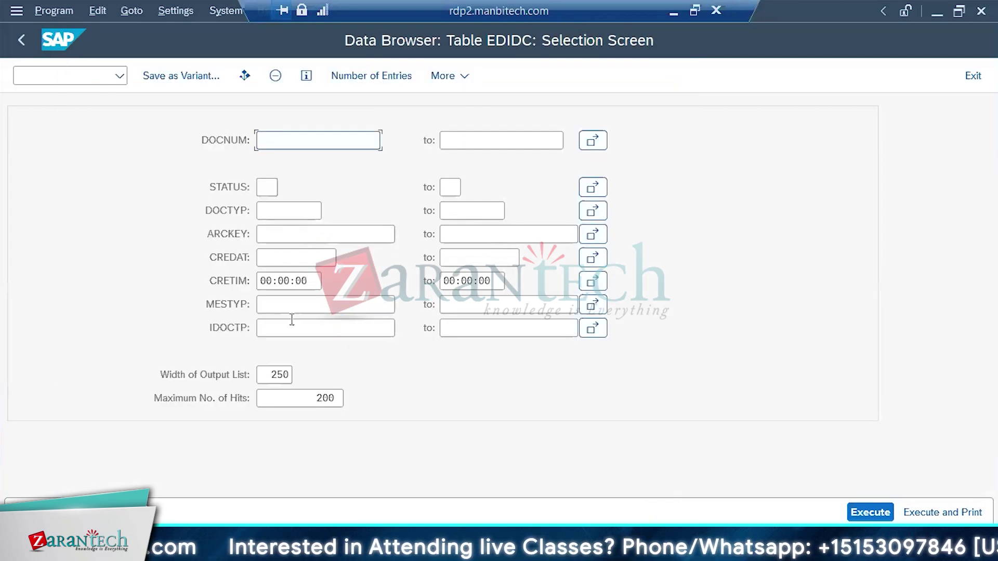
List the EDIDC entries whose ARCKEY is WGW-108
click(269, 233)
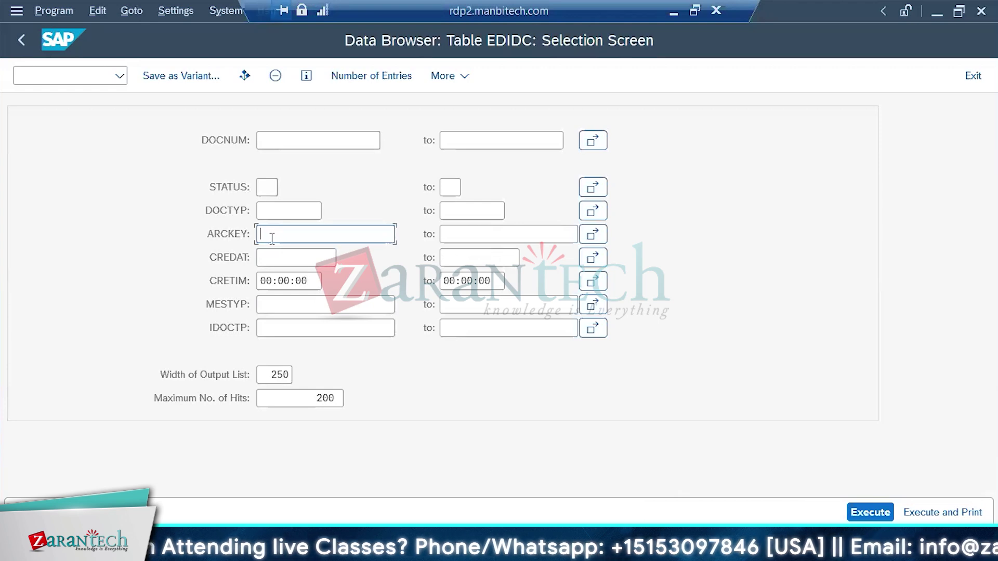
text(WSW-108)
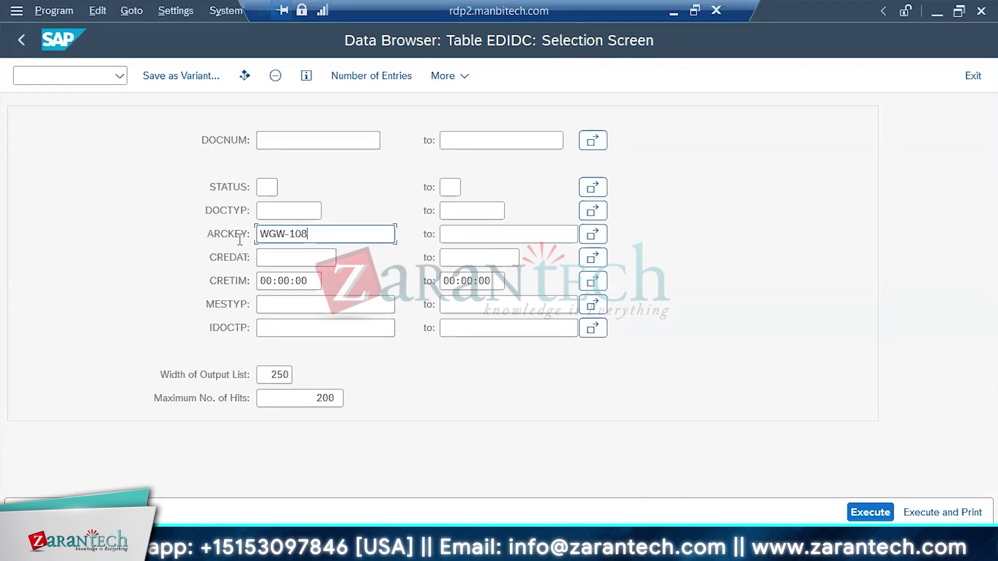
click(870, 512)
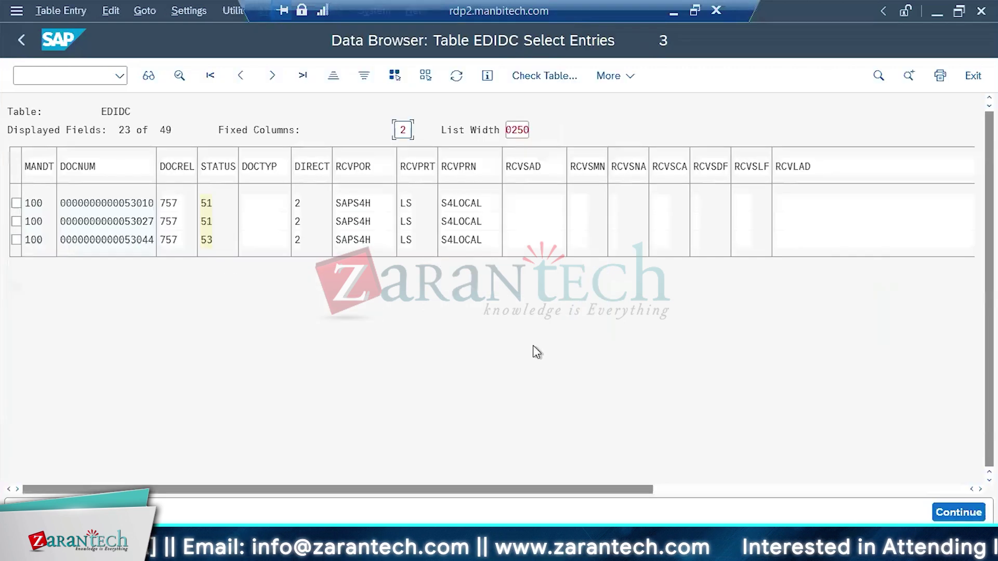
Open the EDIDC entry with status 53 and copy its IDoc number
click(124, 242)
double_click(124, 242)
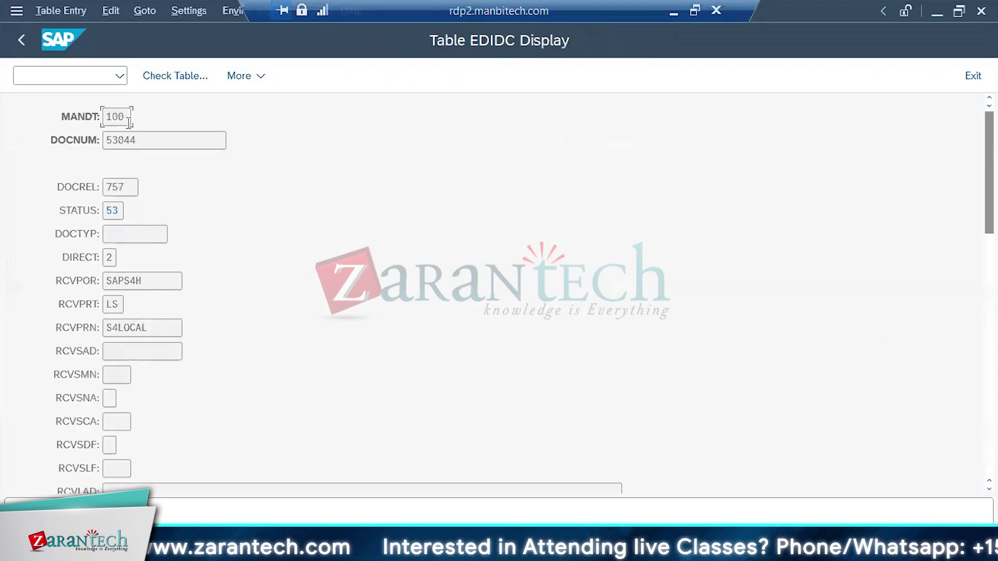
double_click(143, 139)
key(ctrl+c)
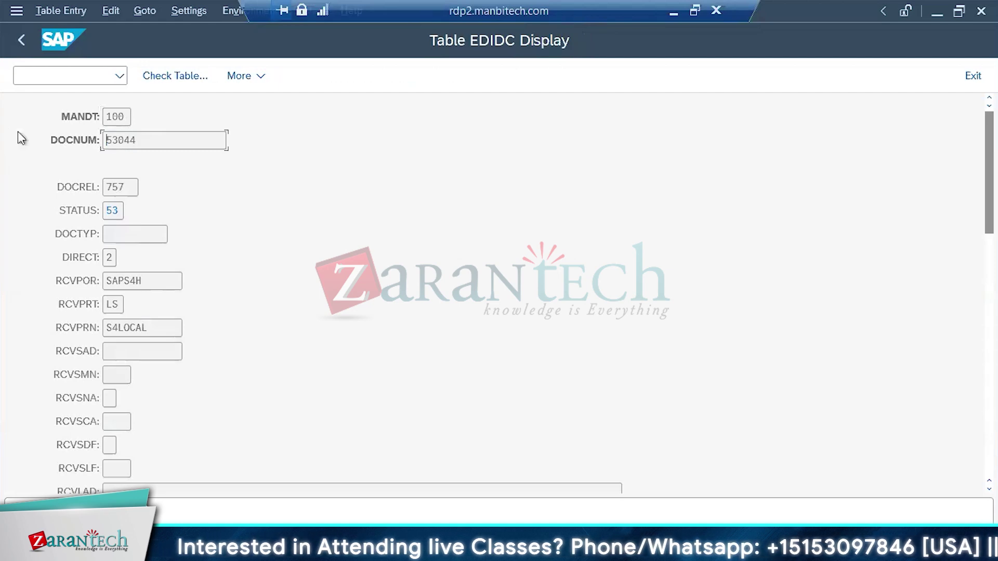
Start transaction WE02 in a new session, clear the Created On start date and display the IDoc with the copied number 53044
text(/owe02)
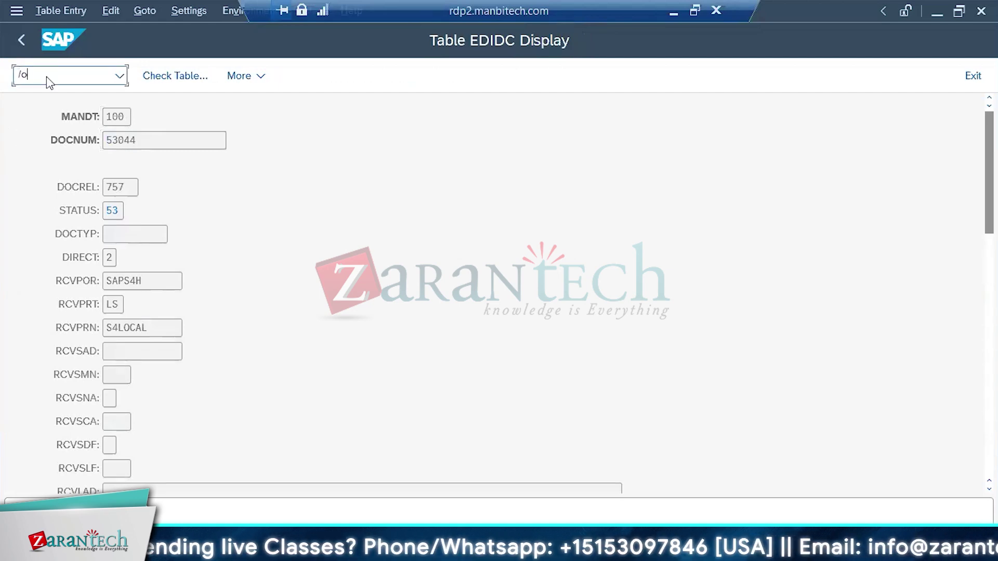
key(Return)
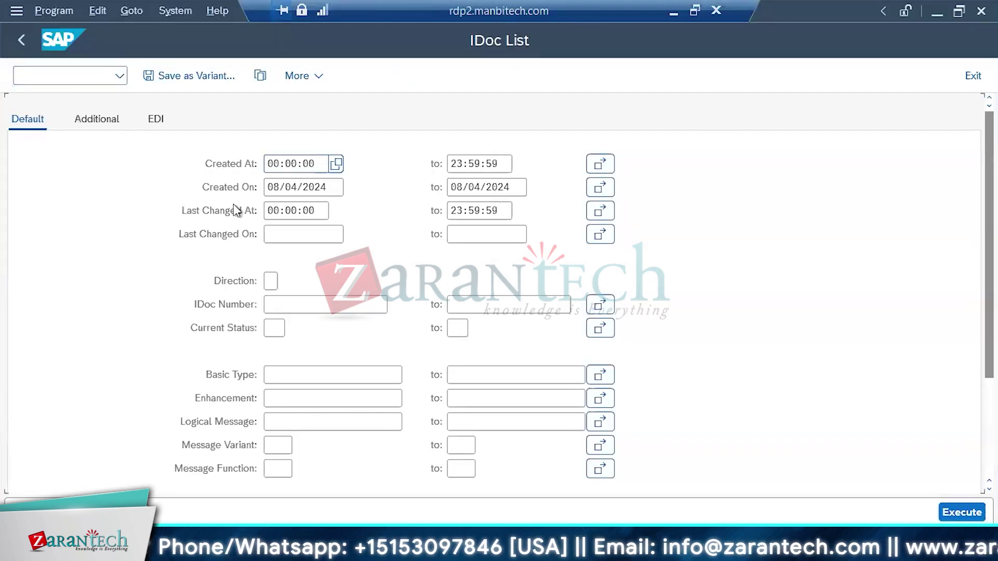
triple_click(290, 184)
key(BackSpace)
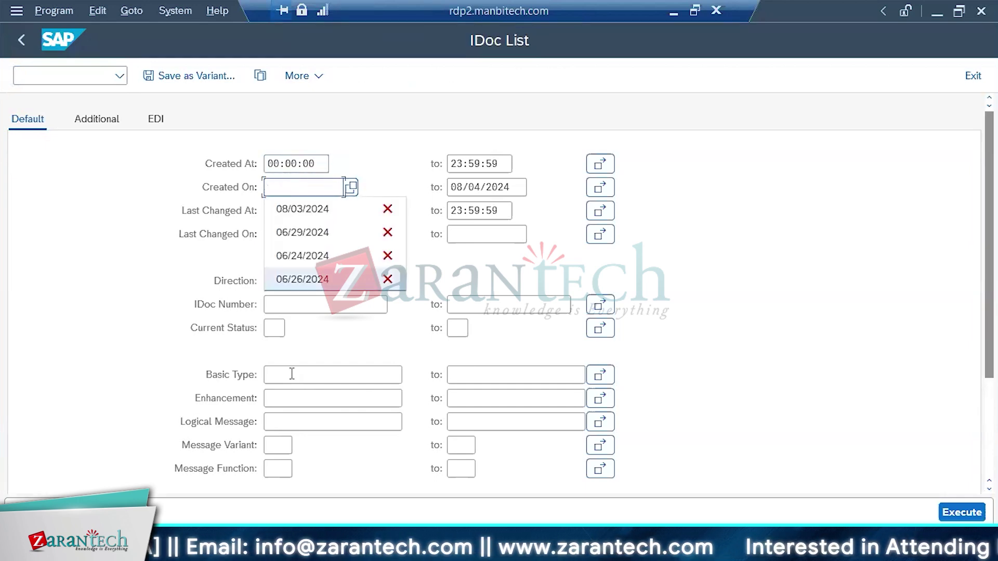
click(274, 328)
click(298, 310)
key(ctrl+v)
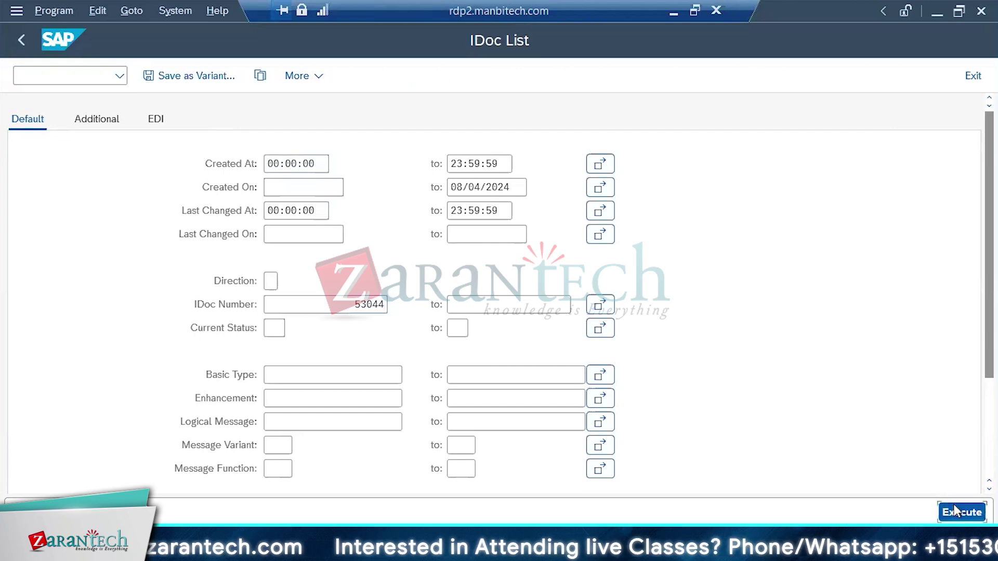
key(F8)
Expand the IDoc's data records, view the E1MARAM segment content and expand its E1MAKTM child segments
click(30, 166)
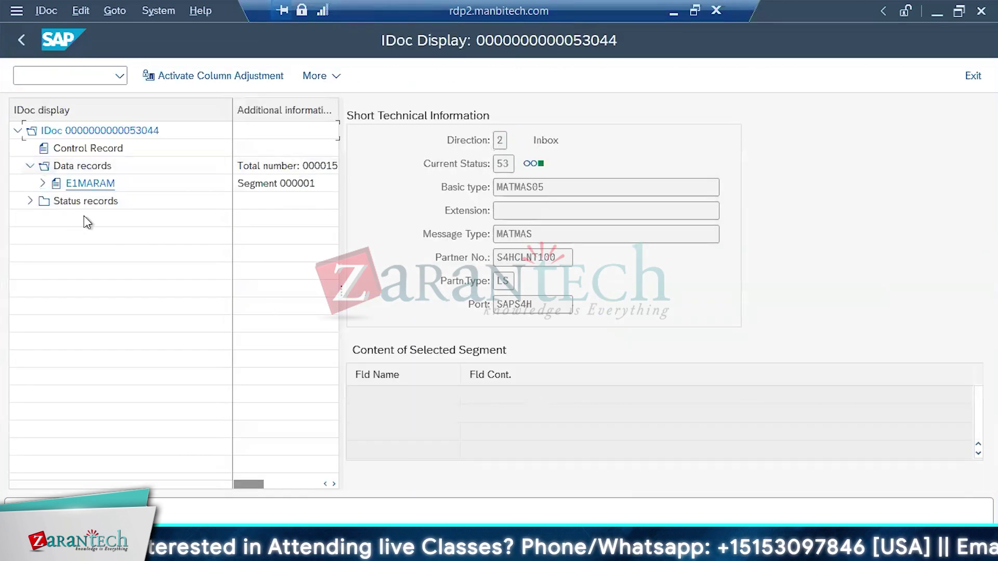
click(88, 183)
drag(501, 396, 460, 396)
click(42, 180)
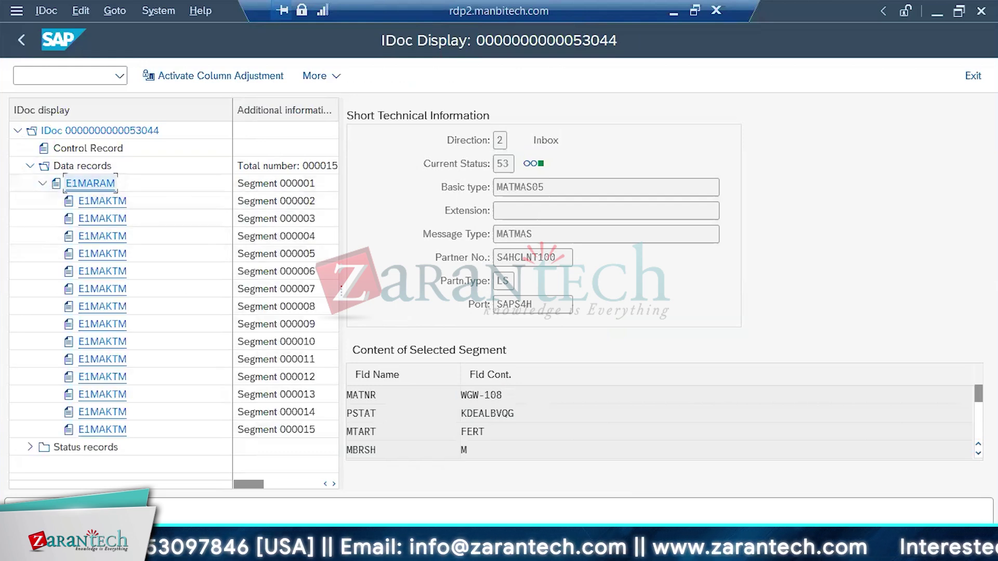
Switch to Data Services Designer and check the language and S4 description of the WGW-108 record in language R
click(239, 466)
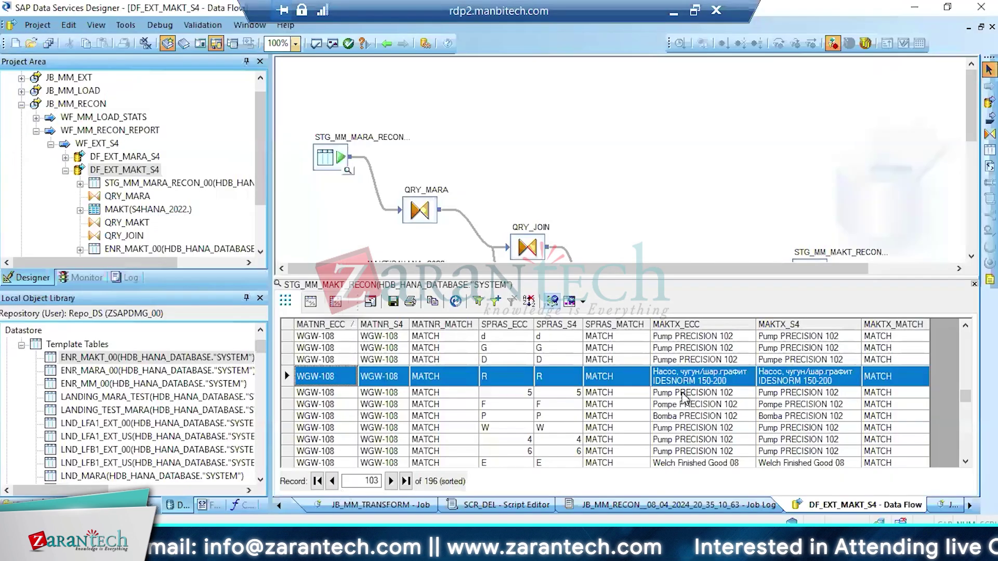
click(505, 382)
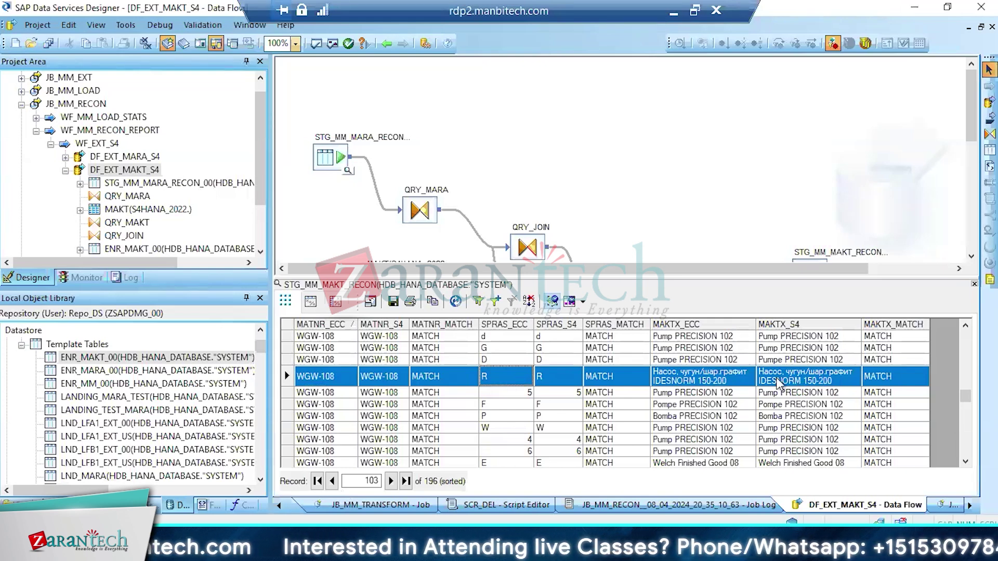
click(800, 382)
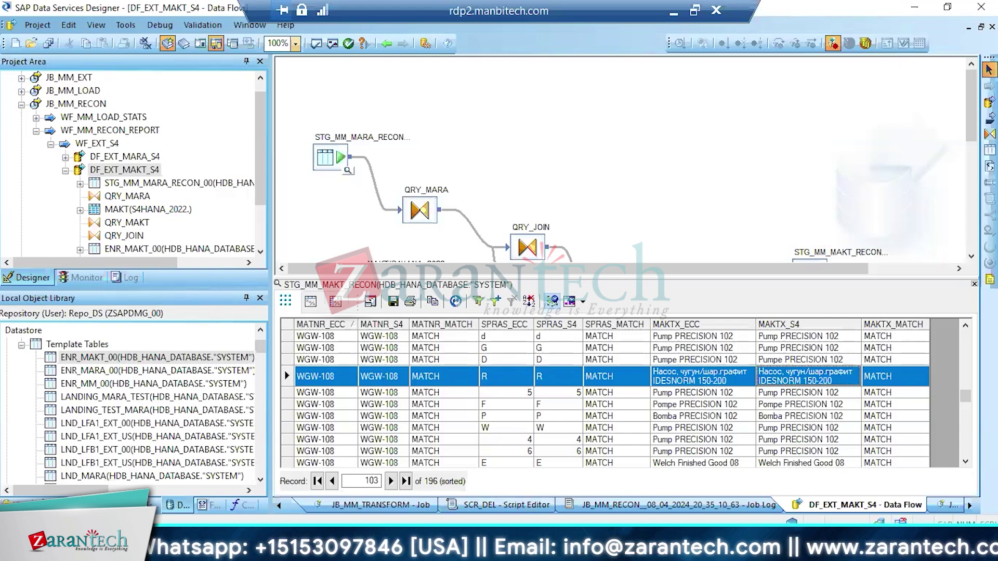
Switch back to the SAP IDoc display and go through E1MAKTM segments 000002 to 000014, checking each language and description
click(269, 547)
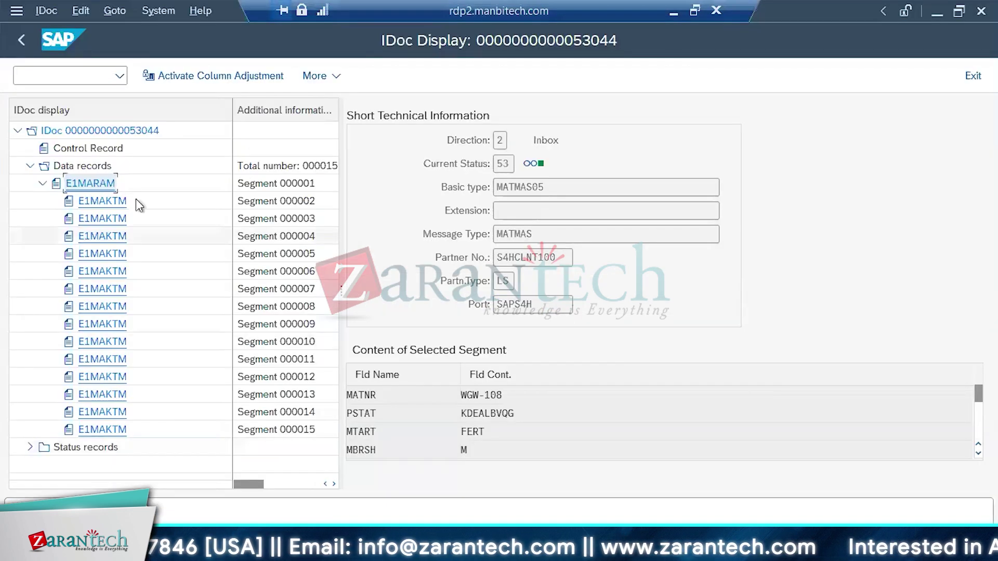
click(101, 202)
click(105, 235)
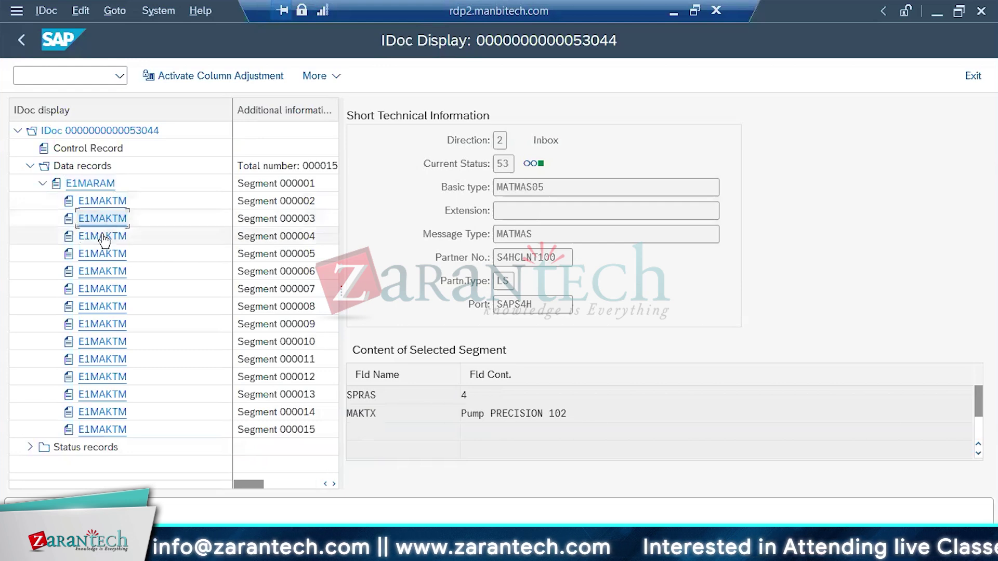
click(107, 255)
click(107, 270)
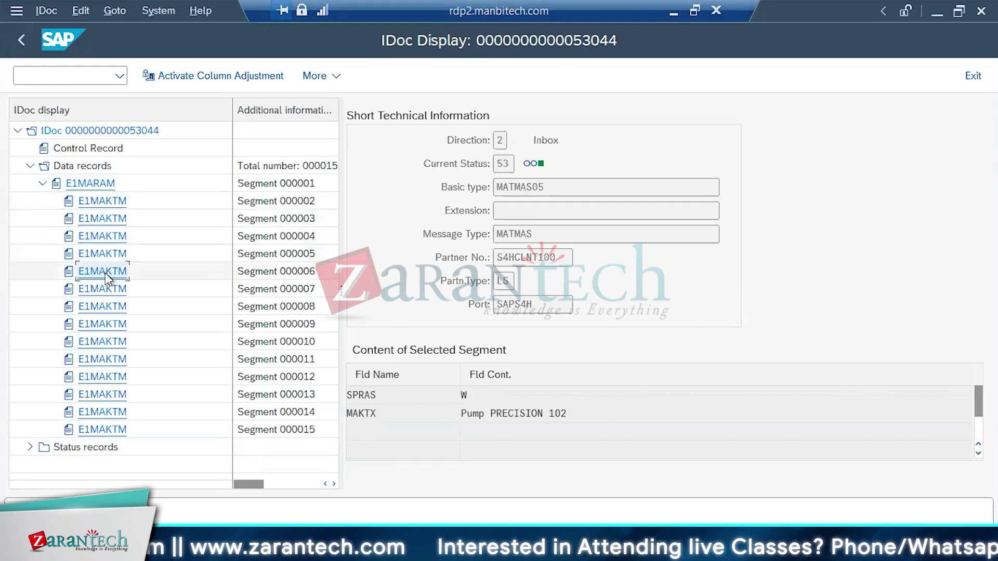
click(107, 289)
click(106, 308)
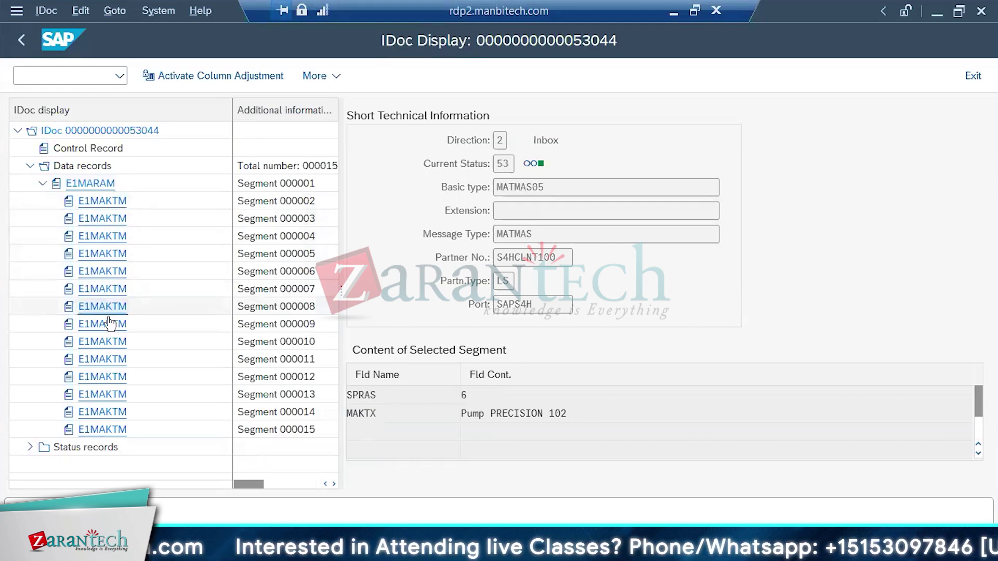
click(106, 325)
click(107, 344)
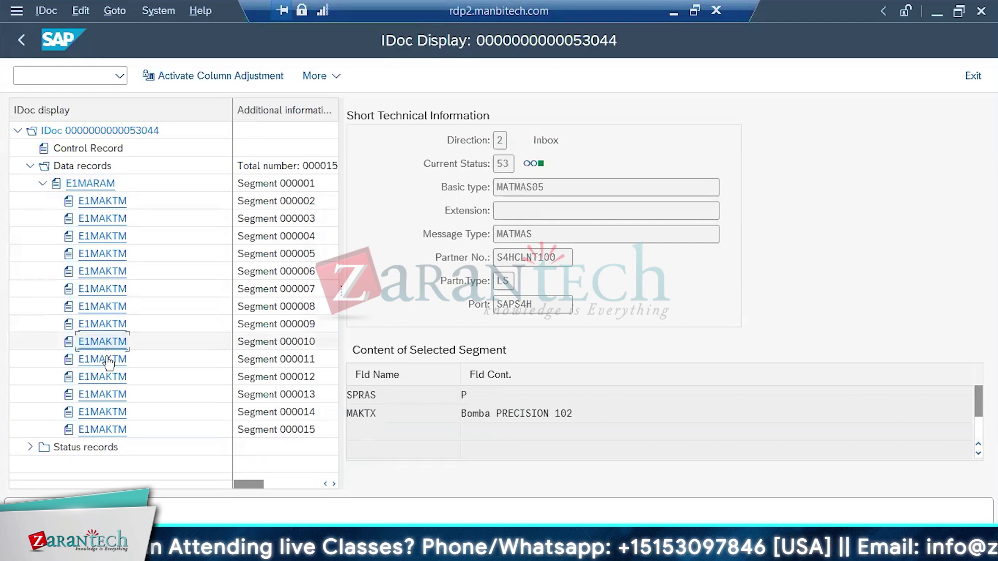
click(108, 359)
click(108, 377)
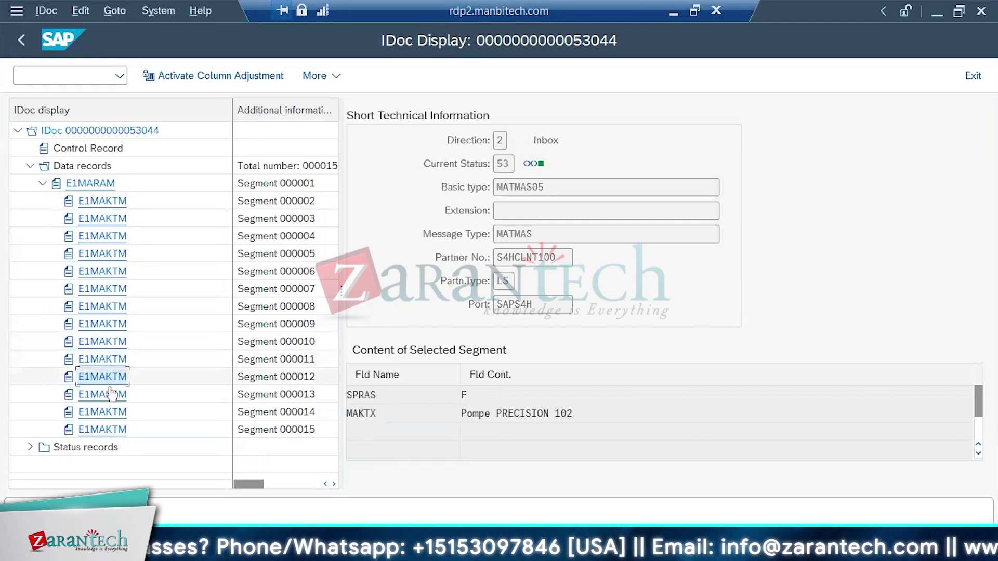
click(108, 394)
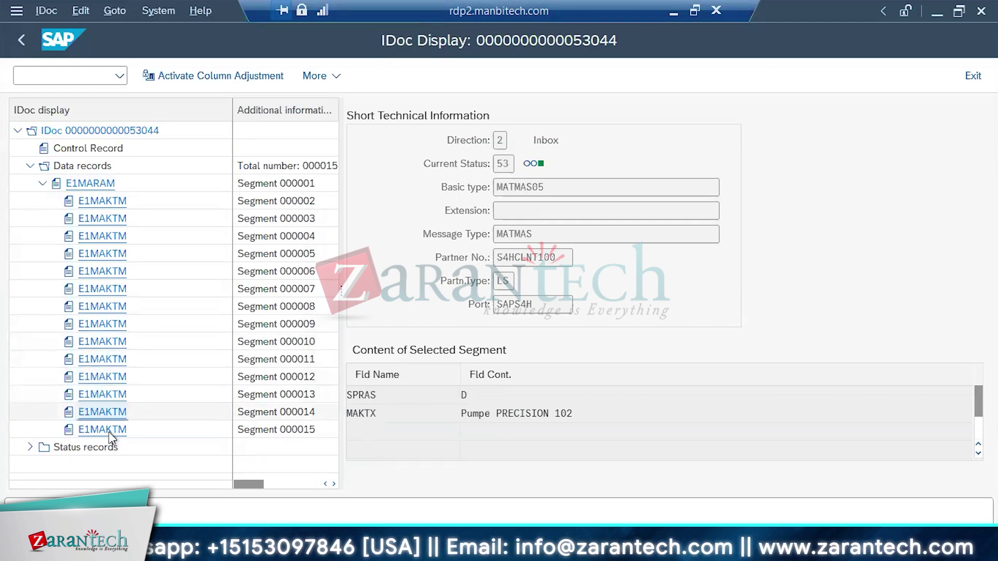
click(111, 413)
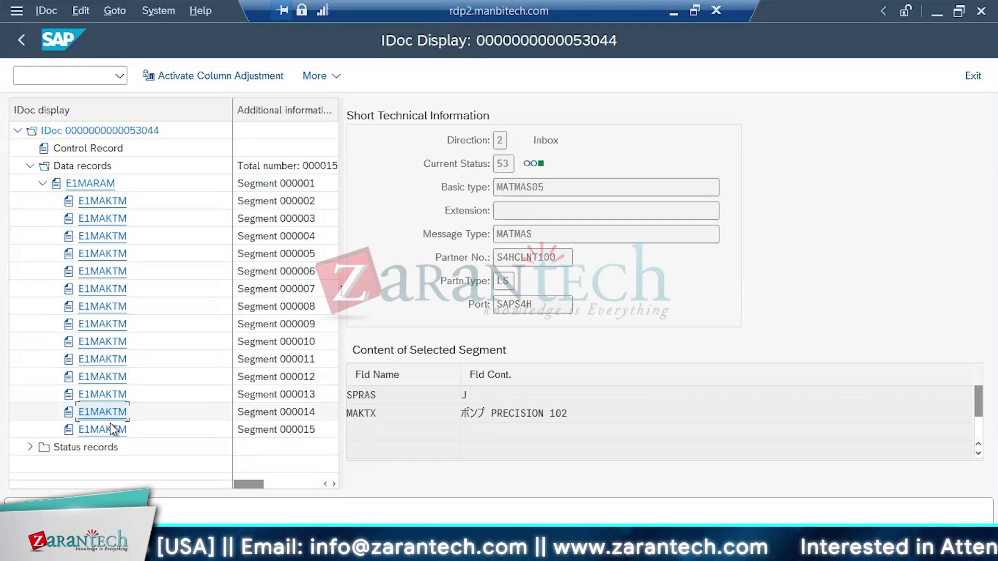
View E1MAKTM segment 000015 and highlight its MAKTX description
click(107, 429)
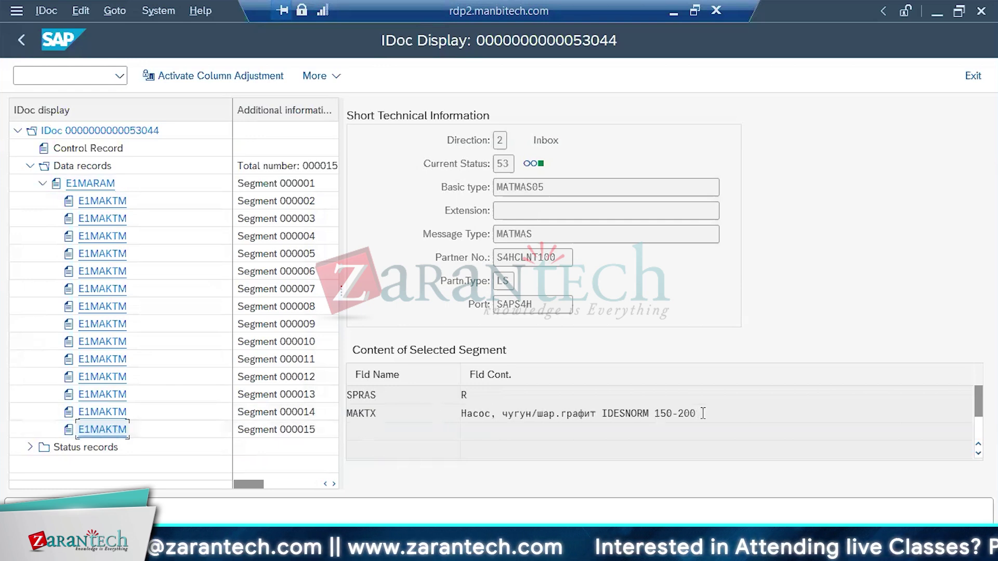
drag(702, 413, 487, 416)
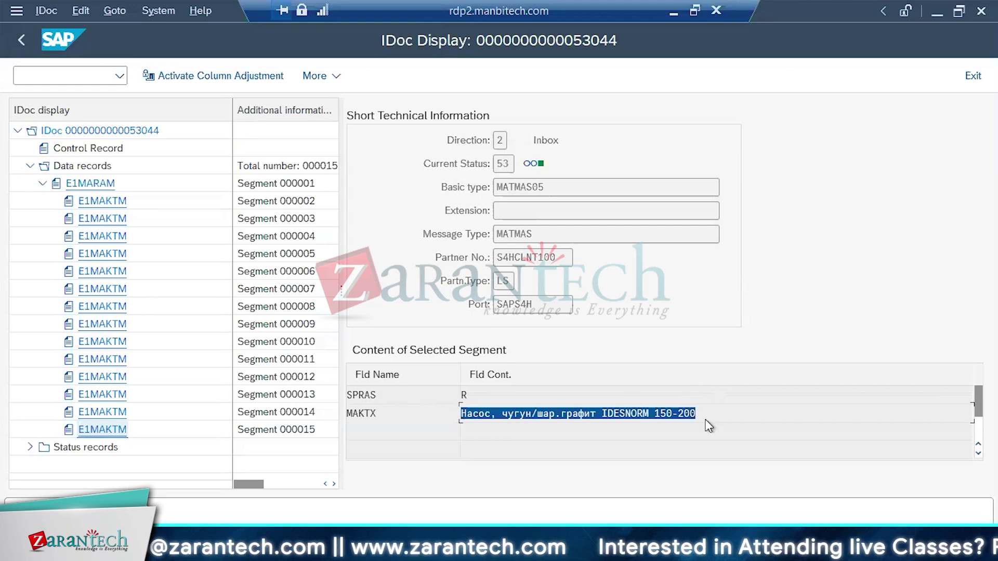
drag(706, 419, 428, 428)
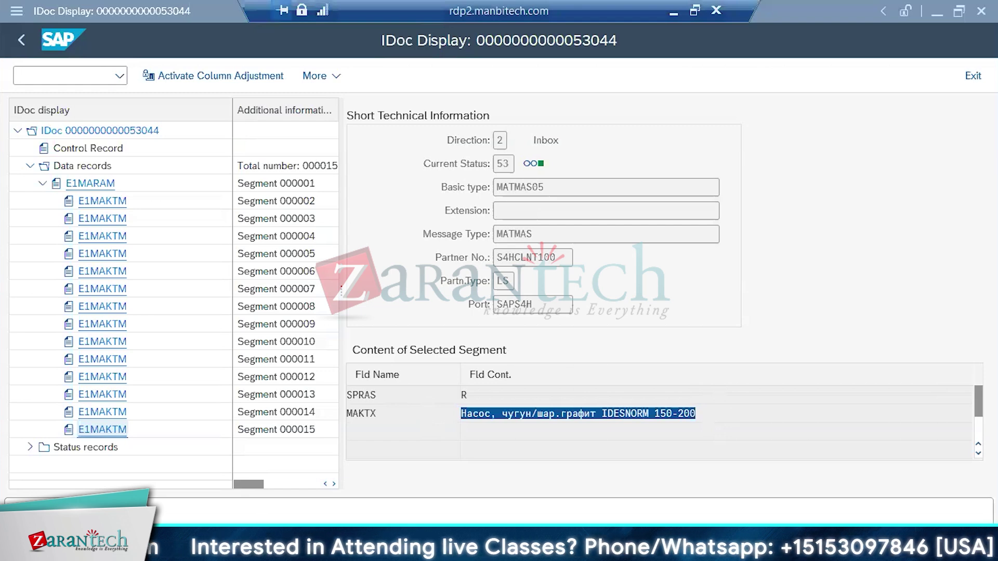
Switch to Data Services Designer and review the WGW-108 description record in language G and the MAKT data flow's matching queries
key(alt+Tab)
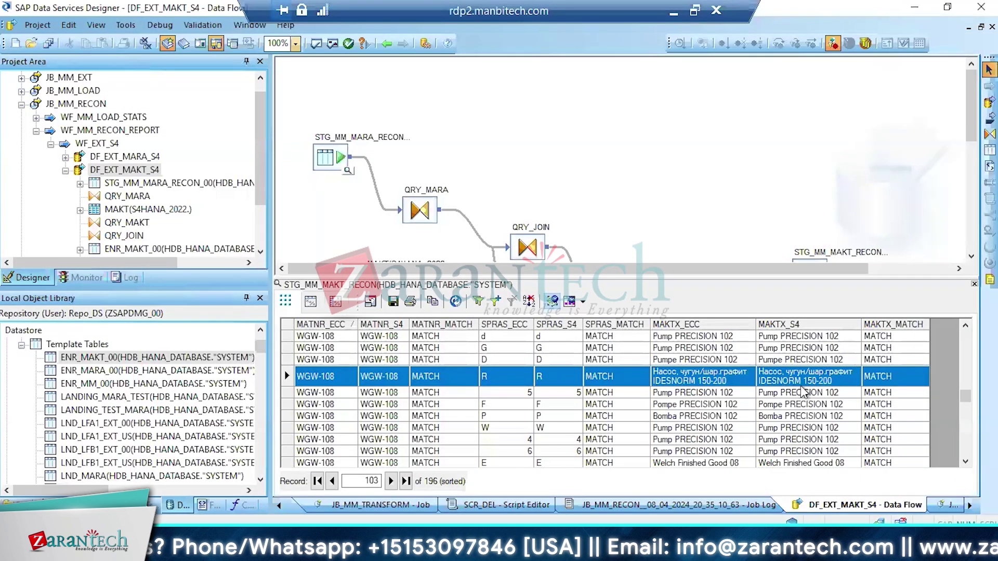
click(896, 347)
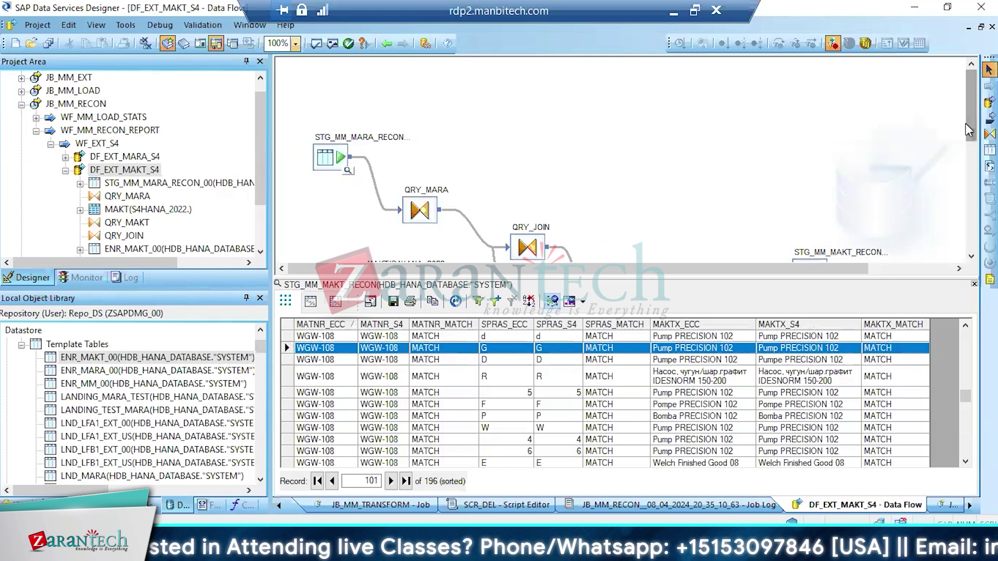
click(968, 190)
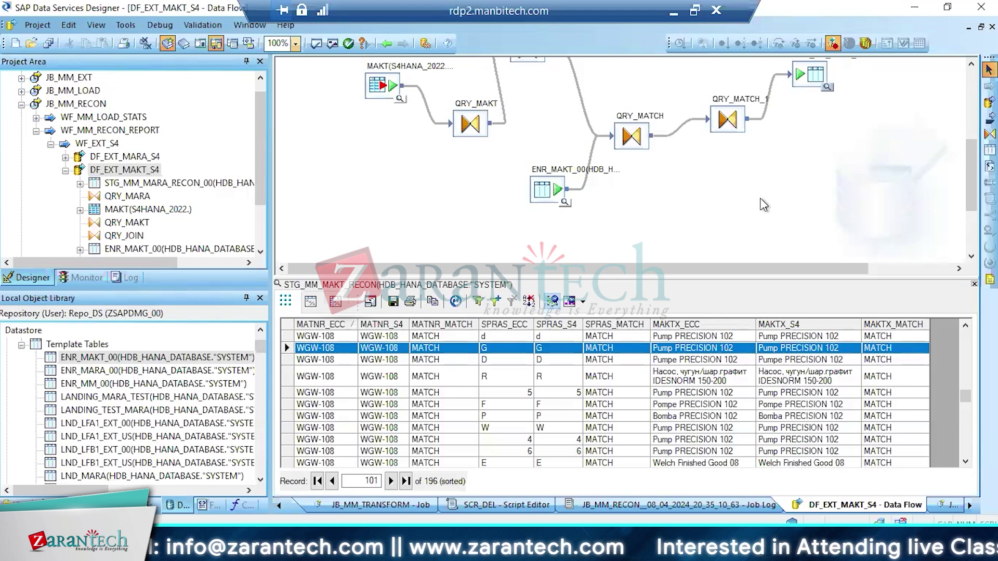
Open data flow DF_EXT_MARA_S4, close its data preview and locate its target table STG_MM_MARA_RECON_00 in the local object library
click(131, 158)
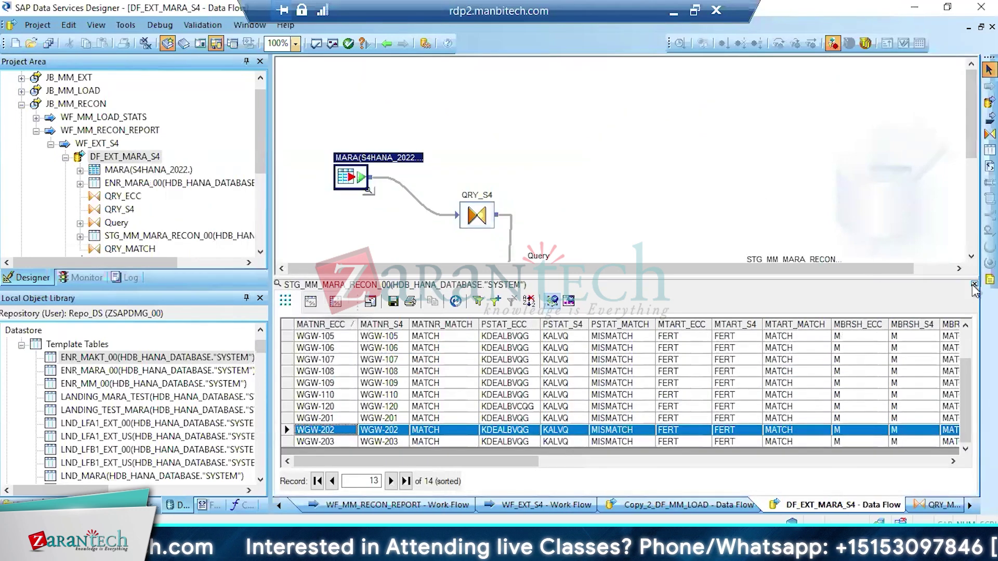
click(975, 285)
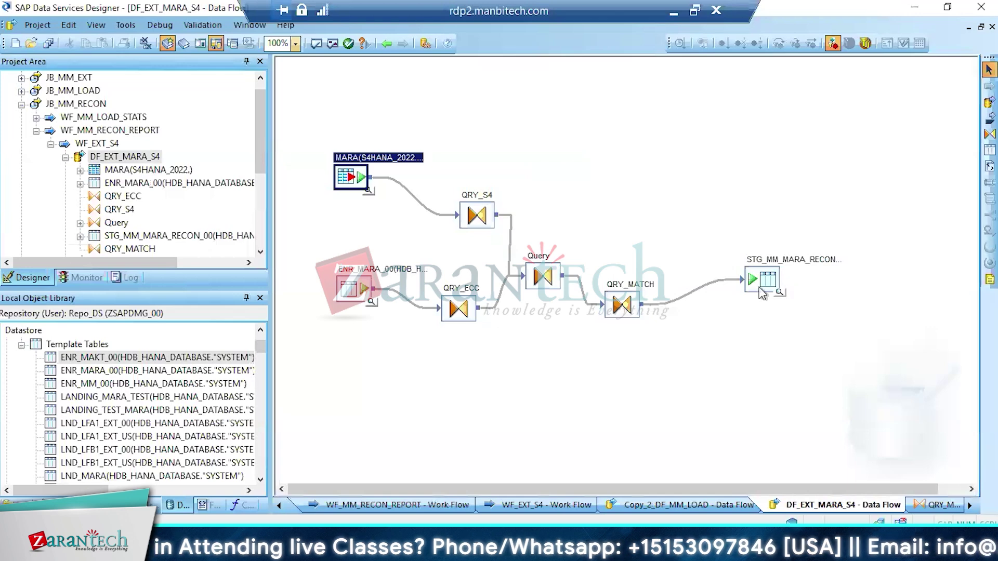
right_click(761, 294)
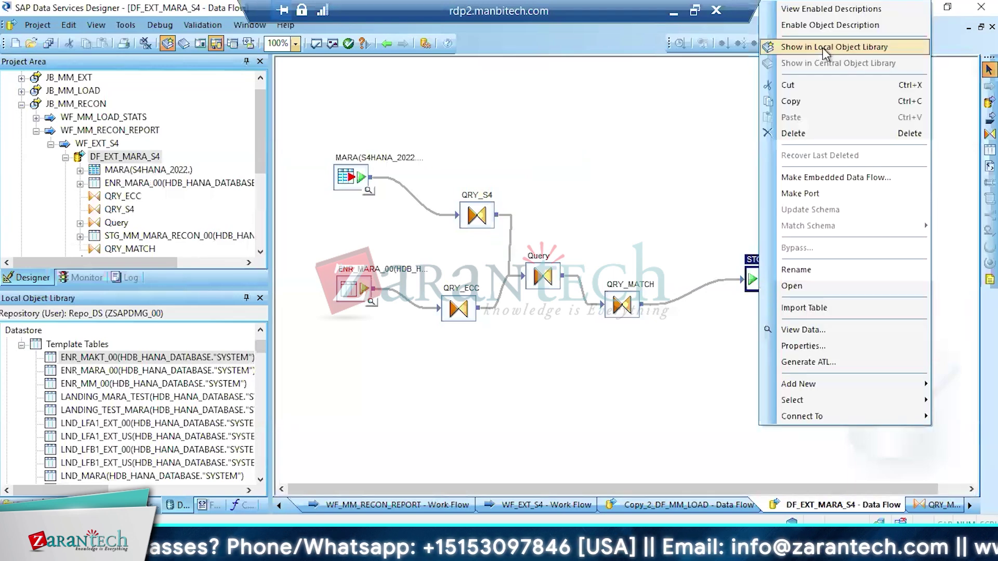
click(823, 48)
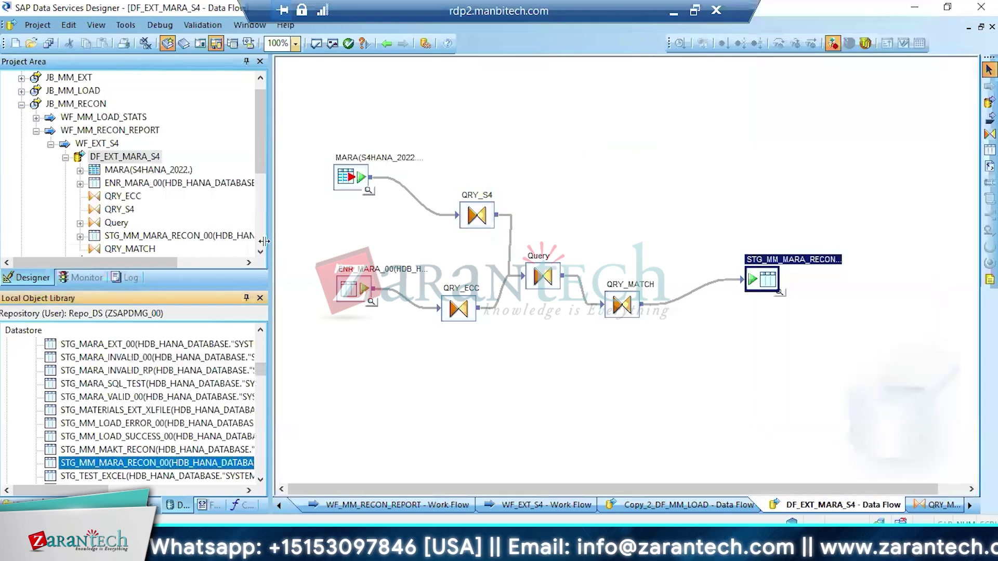
Add a data flow named DF_CONSOLIDATED_REPORT to work flow WF_EXT_S4 and connect it after DF_EXT_MAKT_S4
click(99, 142)
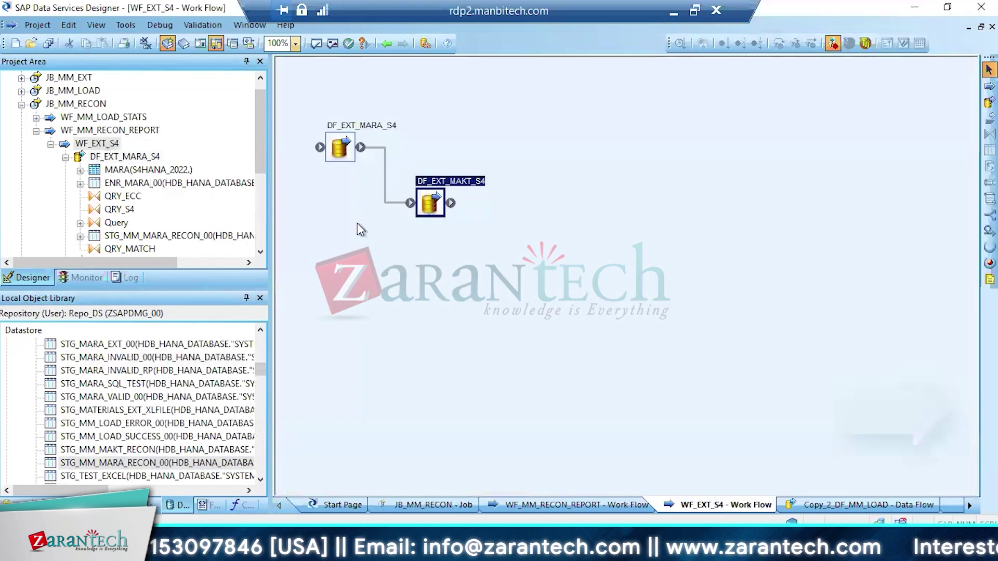
click(990, 102)
click(504, 228)
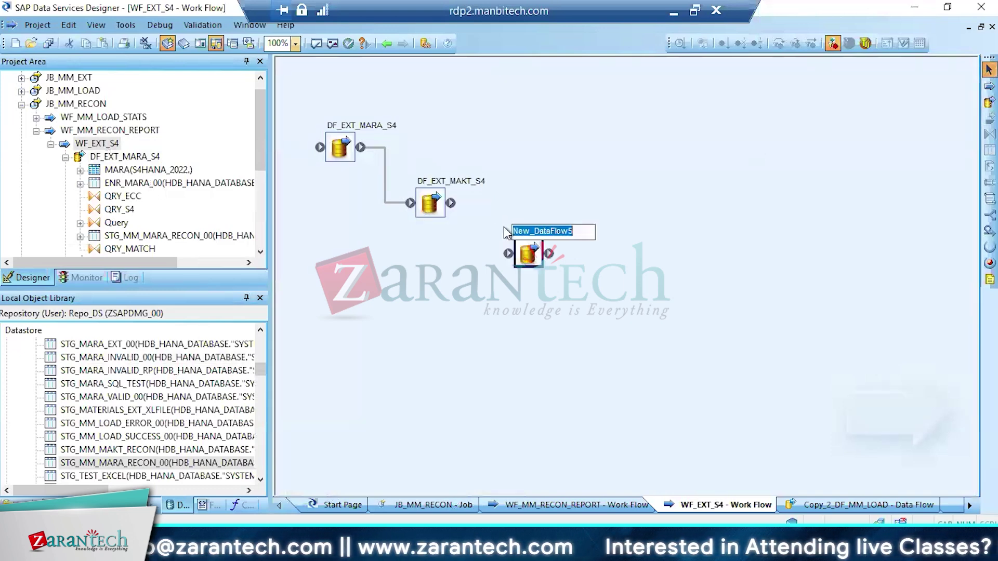
text(DF_EXT)
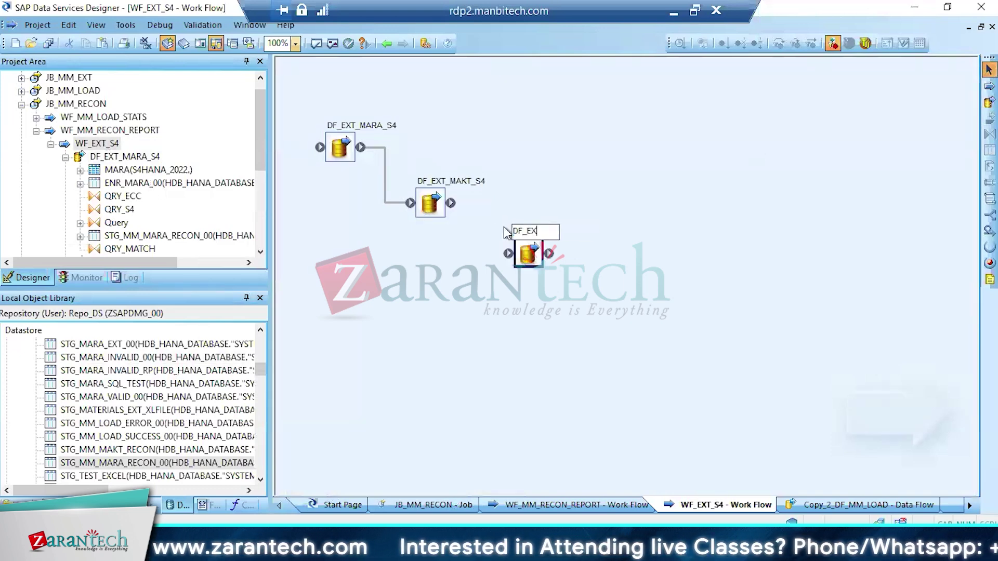
key(BackSpace)
key(BackSpace)
key(BackSpace)
text(CONSOLDIATE)
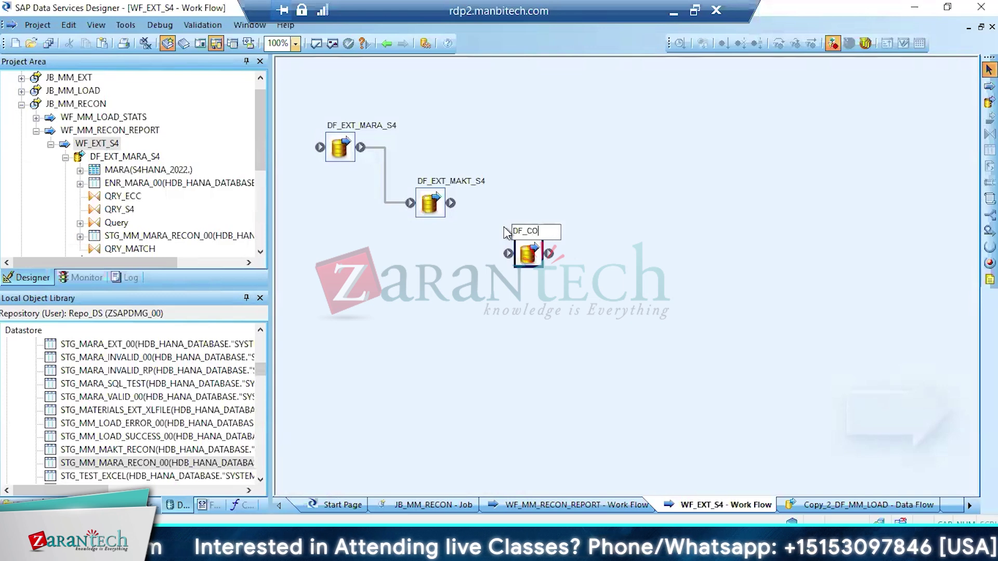
key(BackSpace)
key(BackSpace)
key(BackSpace)
key(BackSpace)
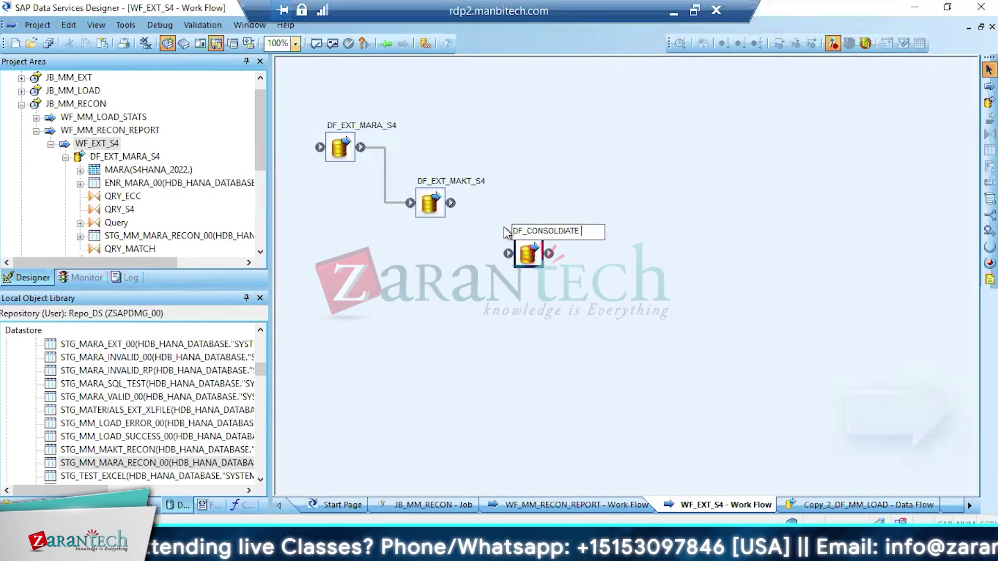
text(IDATED)
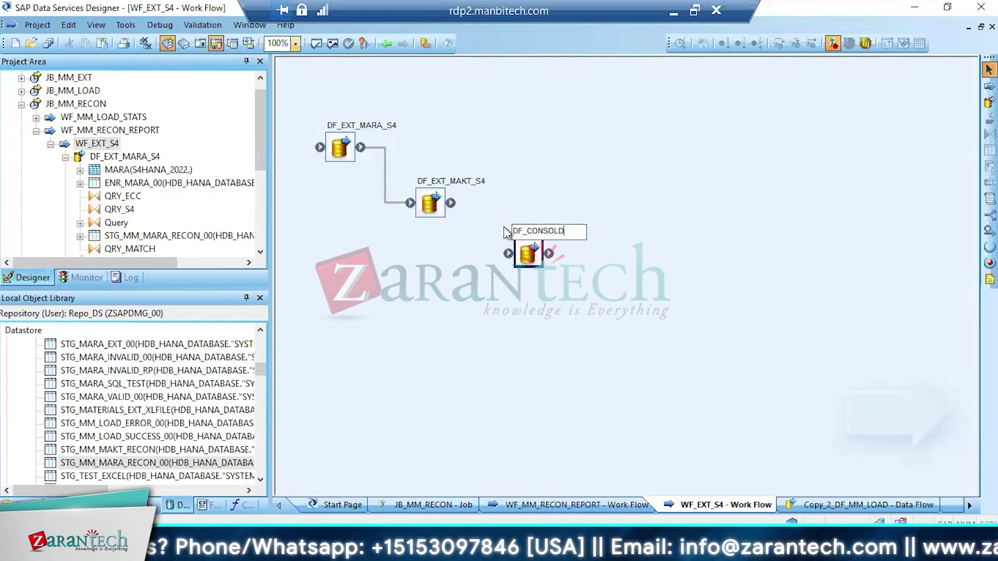
text(_R)
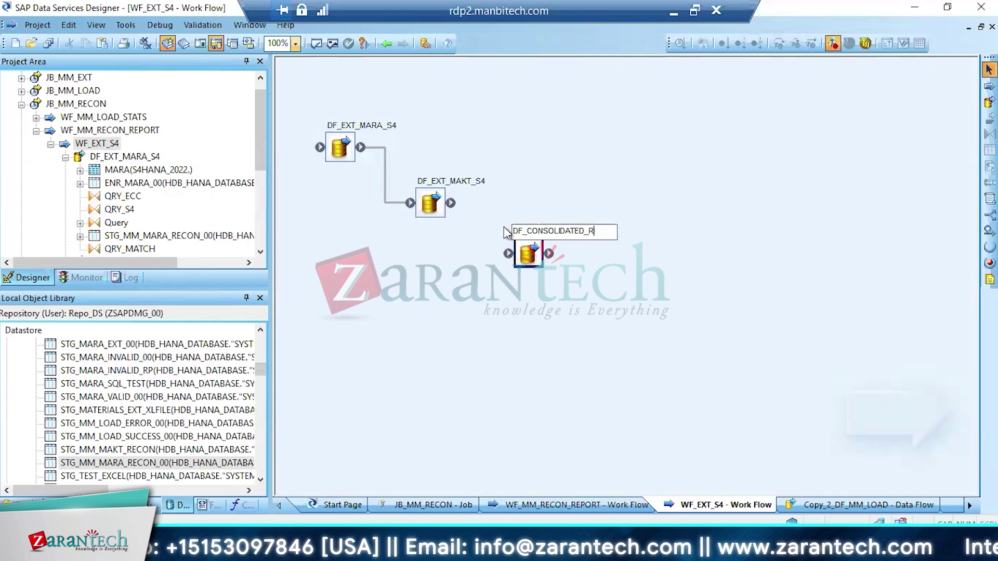
text(EPORT)
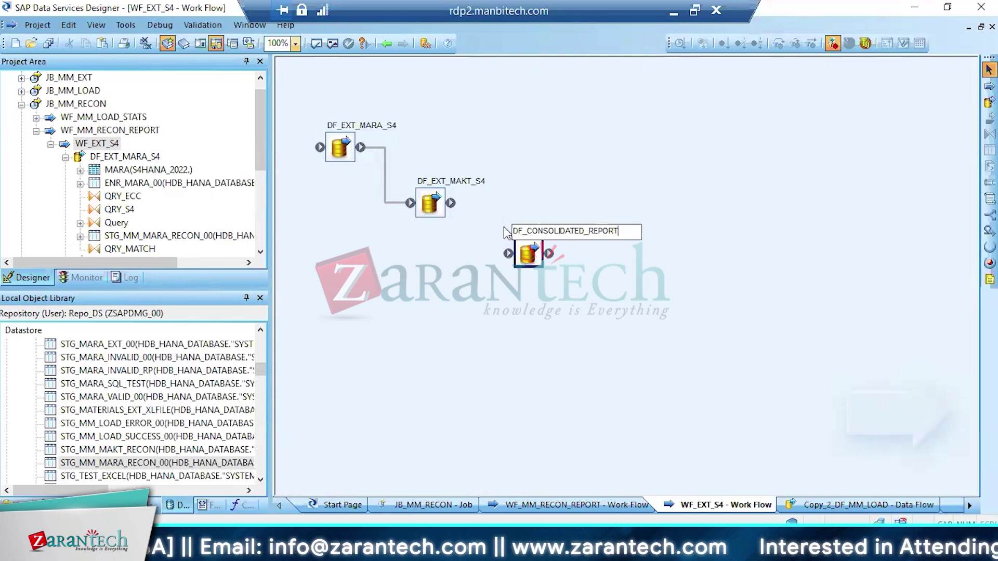
drag(451, 203, 509, 253)
Open DF_CONSOLIDATED_REPORT and place the STG_MM_MARA_RECON_00 template table in it as a source
double_click(526, 254)
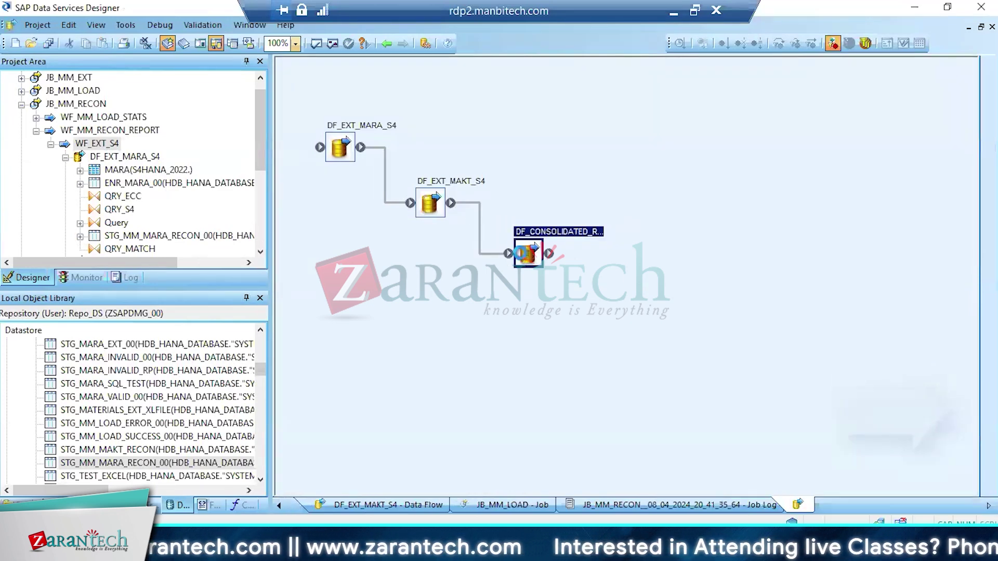
click(93, 463)
drag(94, 464, 346, 132)
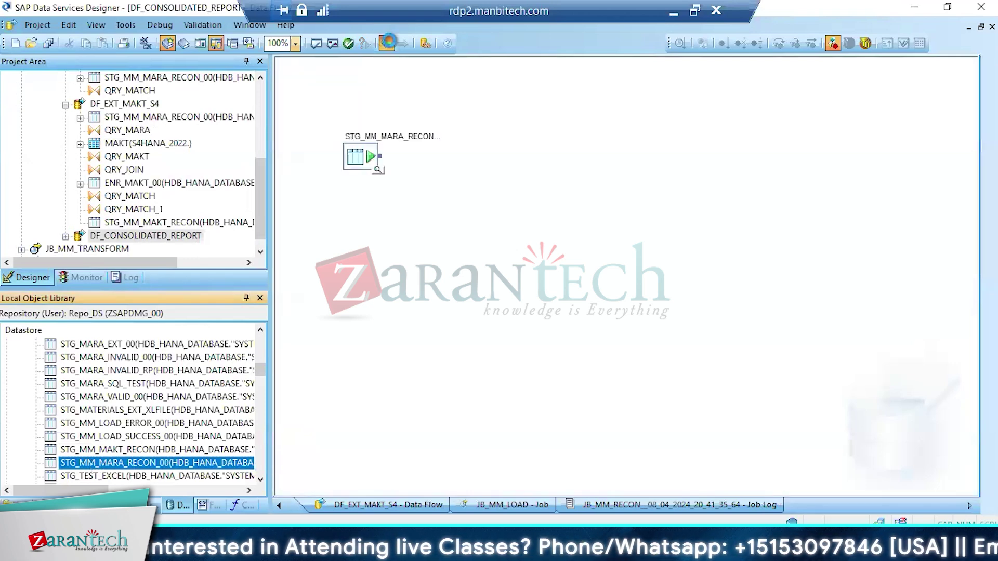
Return to WF_EXT_S4, open DF_EXT_MAKT_S4 and locate its target table STG_MM_MAKT_RECON in the local object library
click(388, 44)
click(387, 44)
double_click(437, 213)
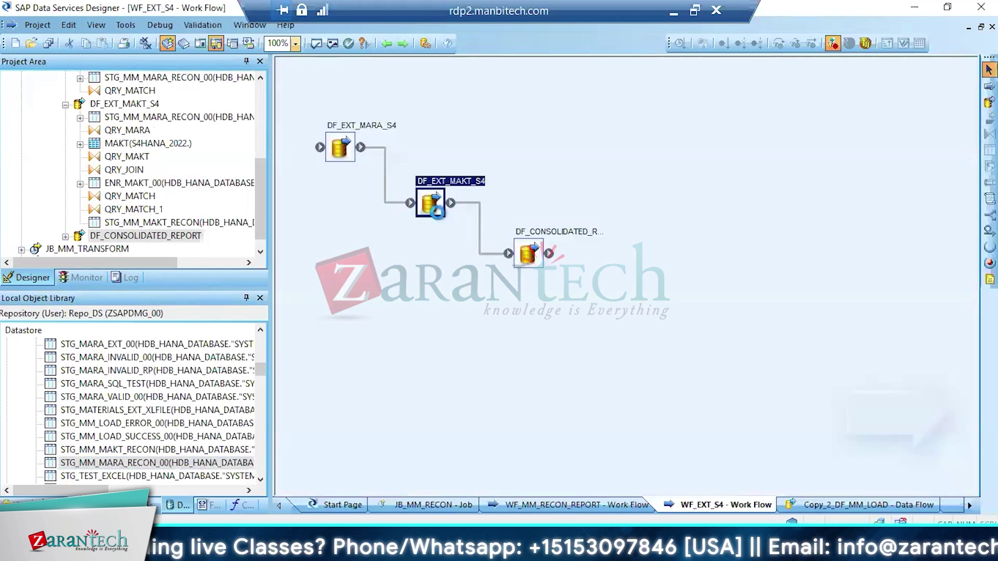
right_click(818, 78)
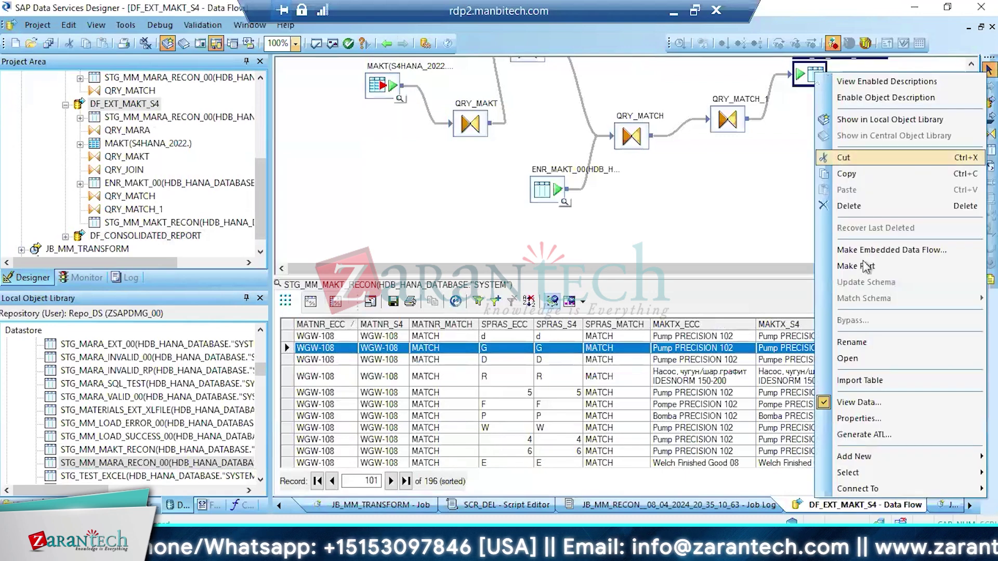
click(867, 118)
Reopen DF_CONSOLIDATED_REPORT and place STG_MM_MAKT_RECON as a second source below the MARA reconciliation table
click(388, 44)
click(387, 44)
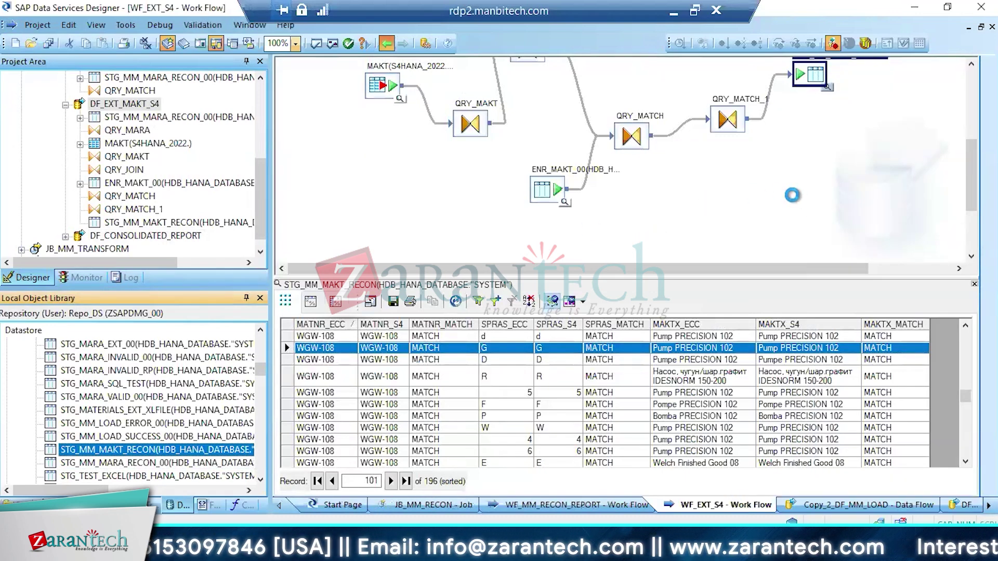
double_click(150, 235)
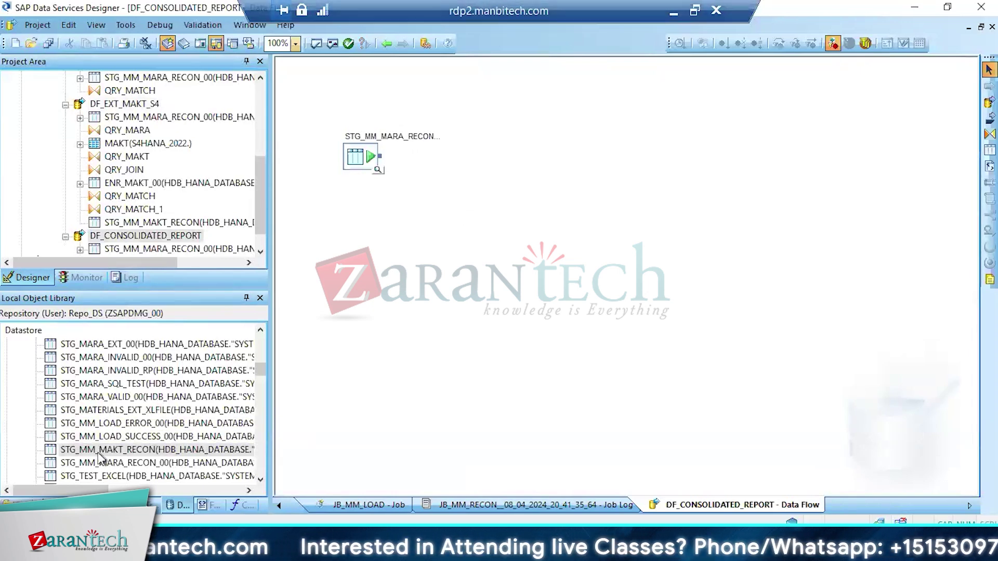
drag(150, 450, 345, 285)
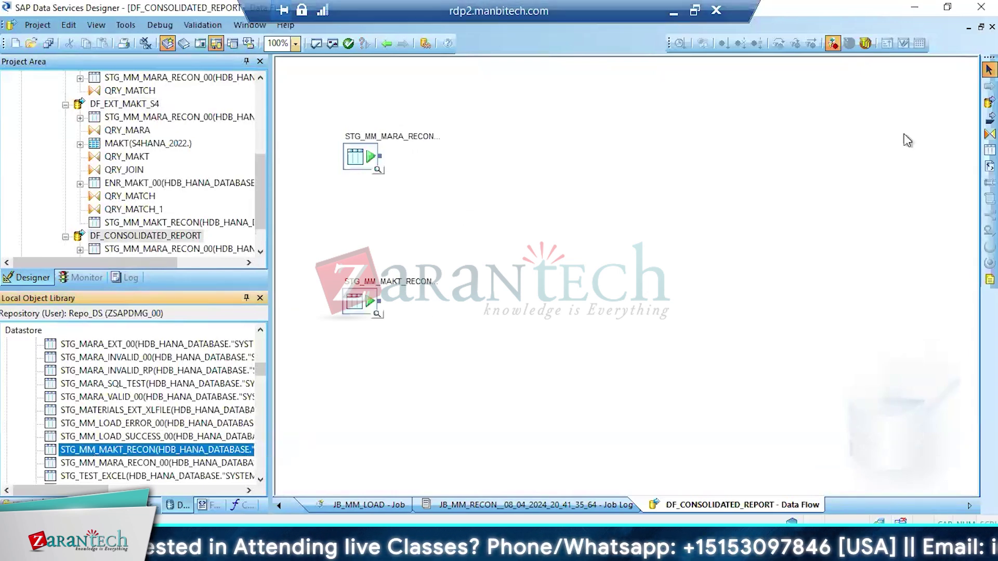
Add a Query transform named QRY_MARA beside the STG_MM_MARA_RECON_00 source
click(991, 135)
click(441, 159)
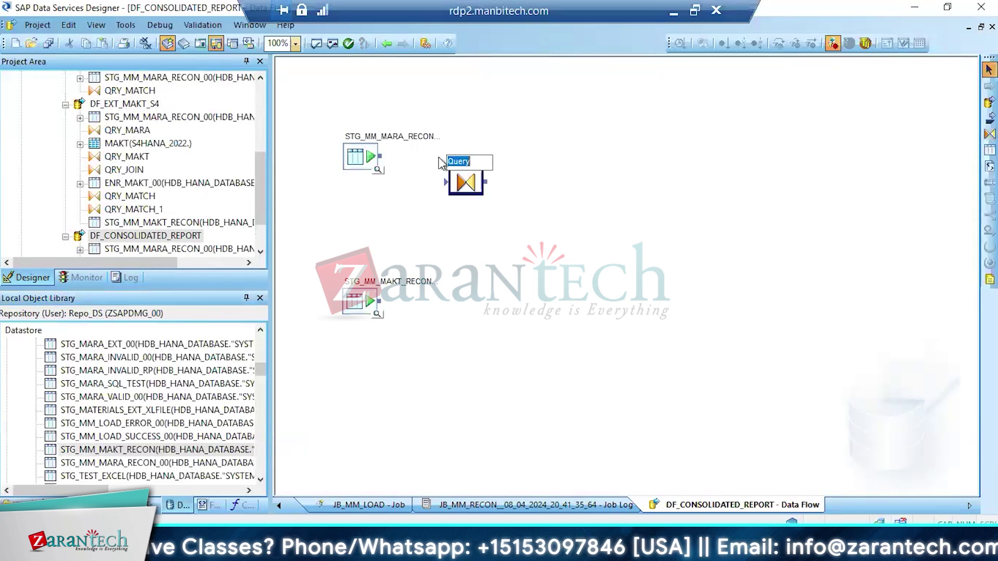
text(QRY_MARA)
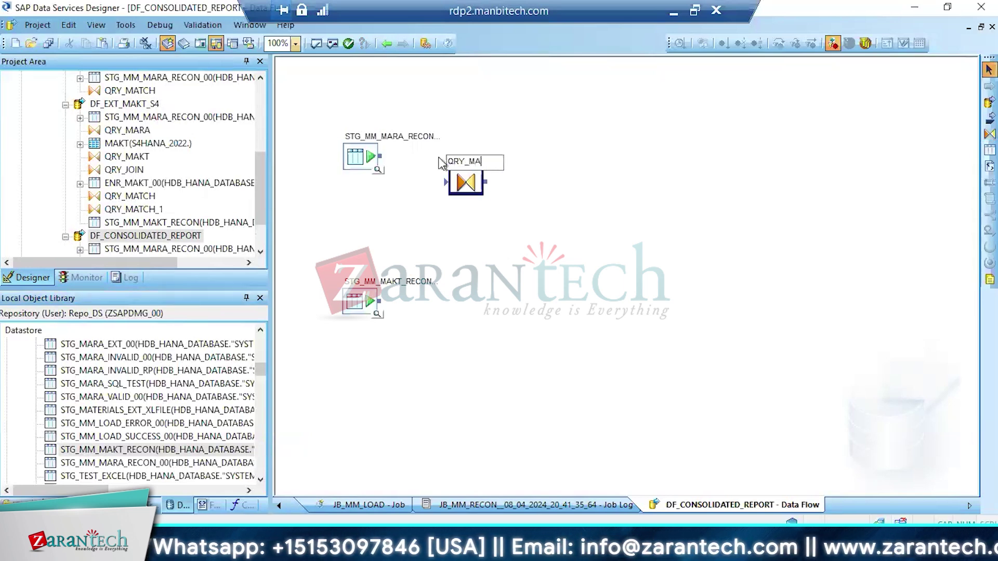
key(Return)
Add a second Query transform named QRY_MAKT beside the STG_MM_MAKT_RECON source
click(991, 134)
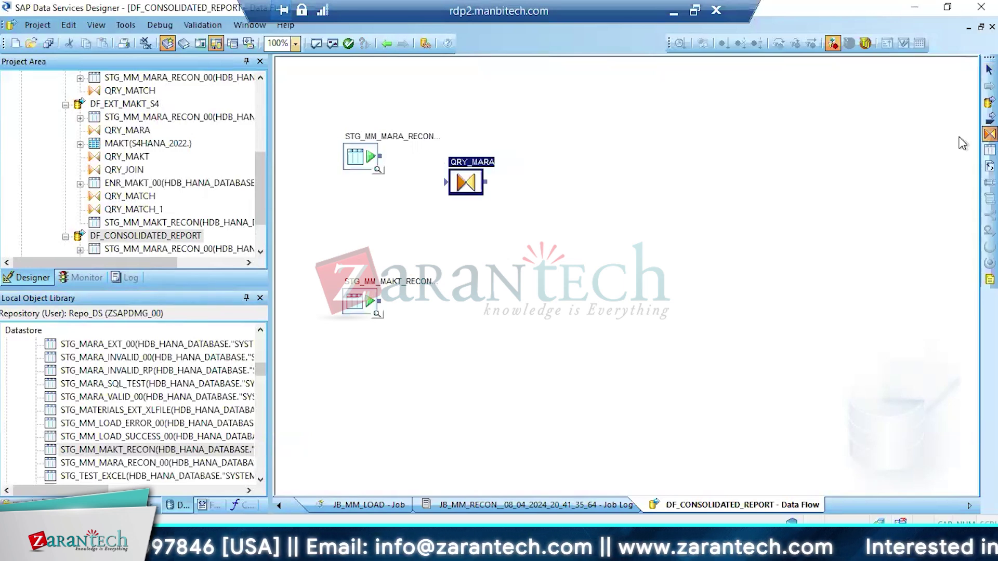
click(458, 295)
text(QR)
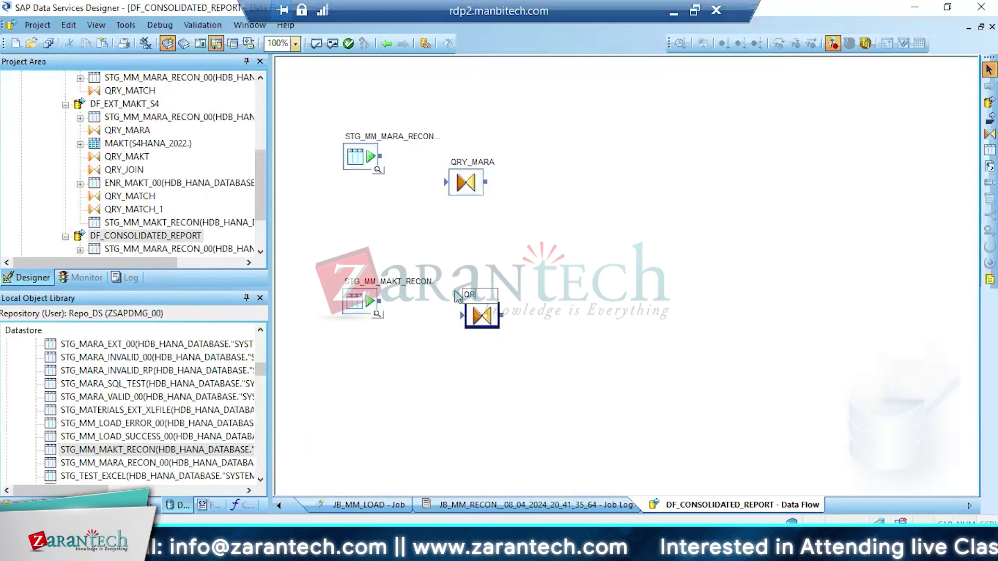
text(Y_A)
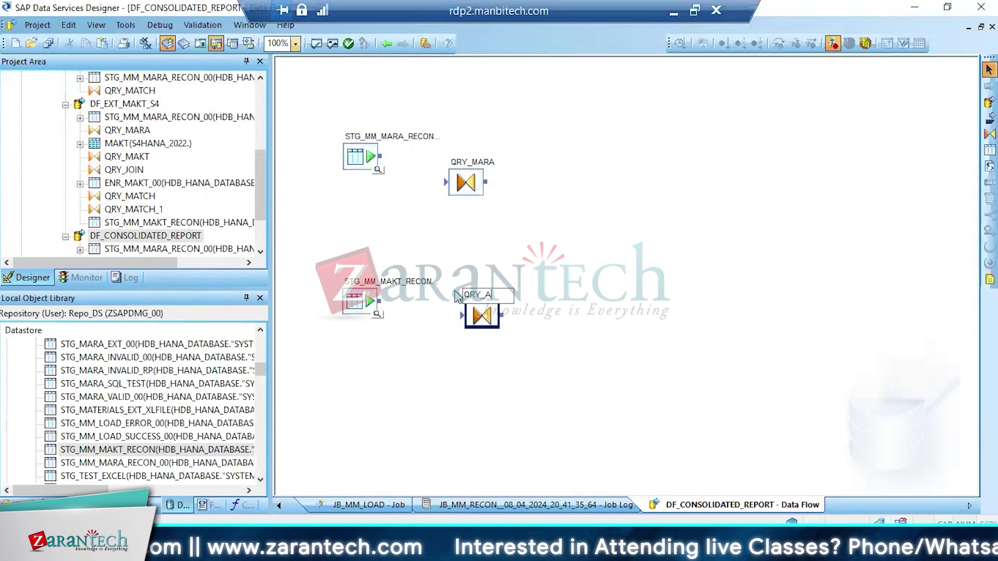
key(BackSpace)
text(MAKT)
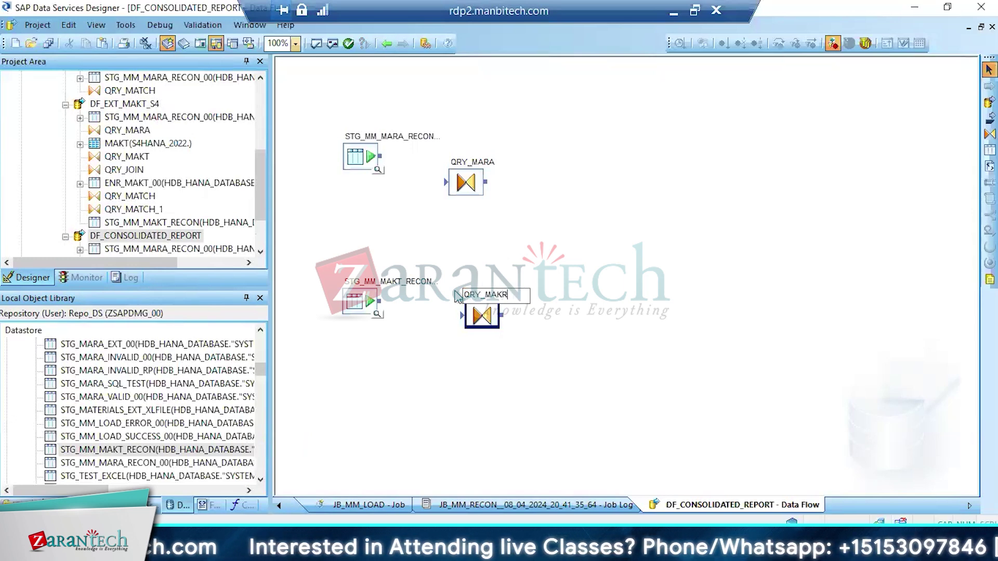
key(Return)
Connect STG_MM_MARA_RECON_00 to QRY_MARA and map all its columns, MATNR_ECC through VPSTA_MATCH, to the query output
drag(381, 156, 456, 190)
double_click(456, 189)
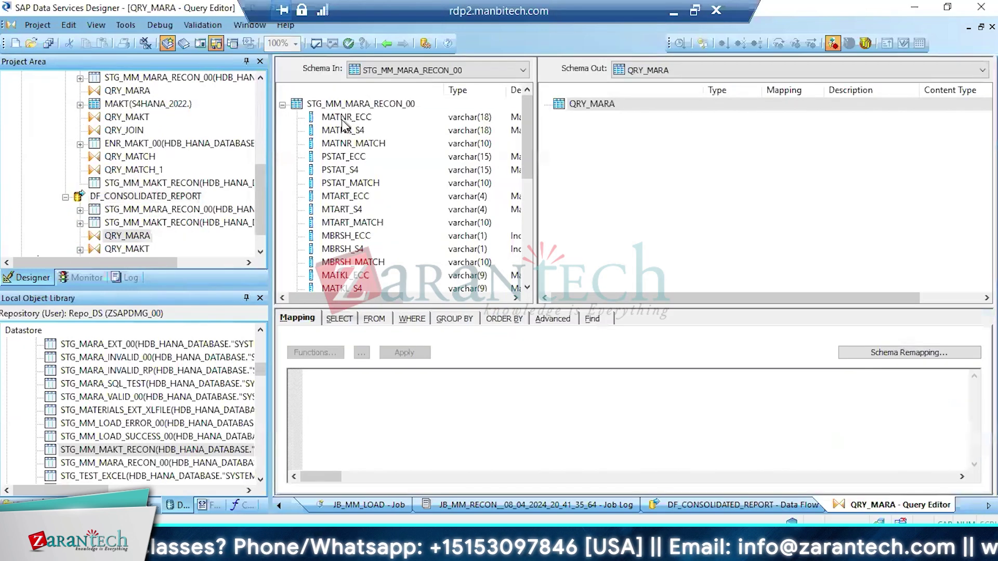
drag(529, 156, 529, 257)
shift+click(352, 276)
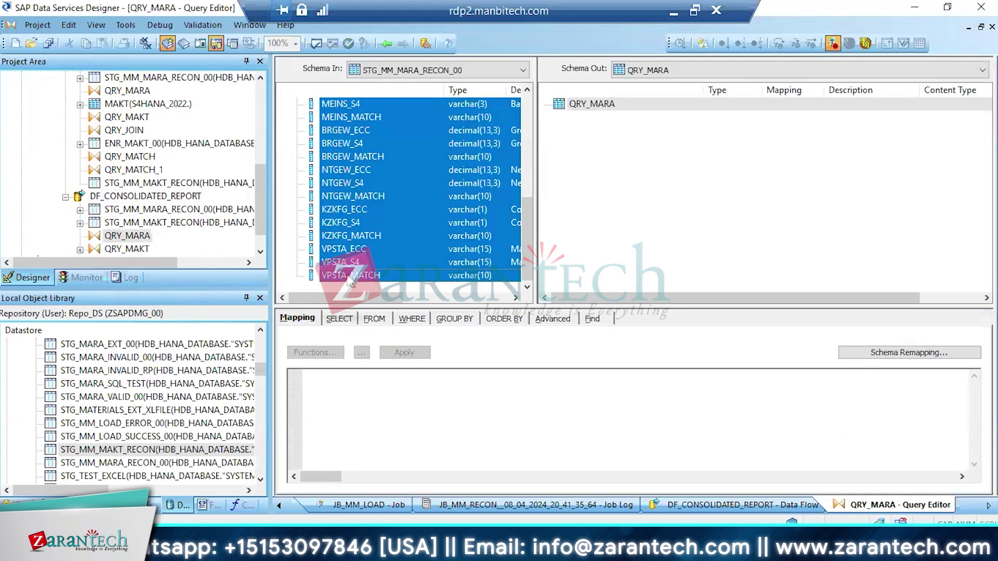
drag(352, 195, 577, 188)
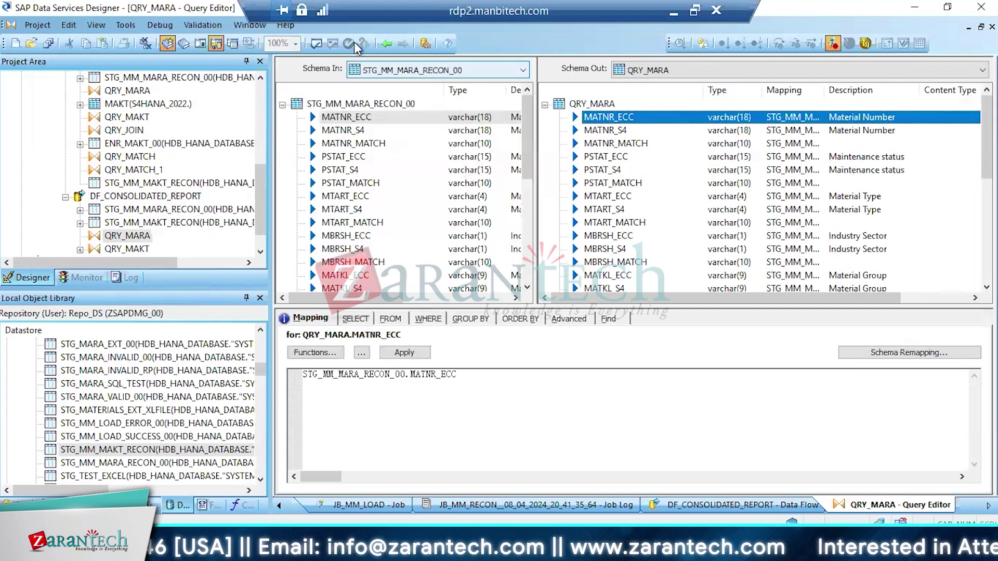
click(387, 44)
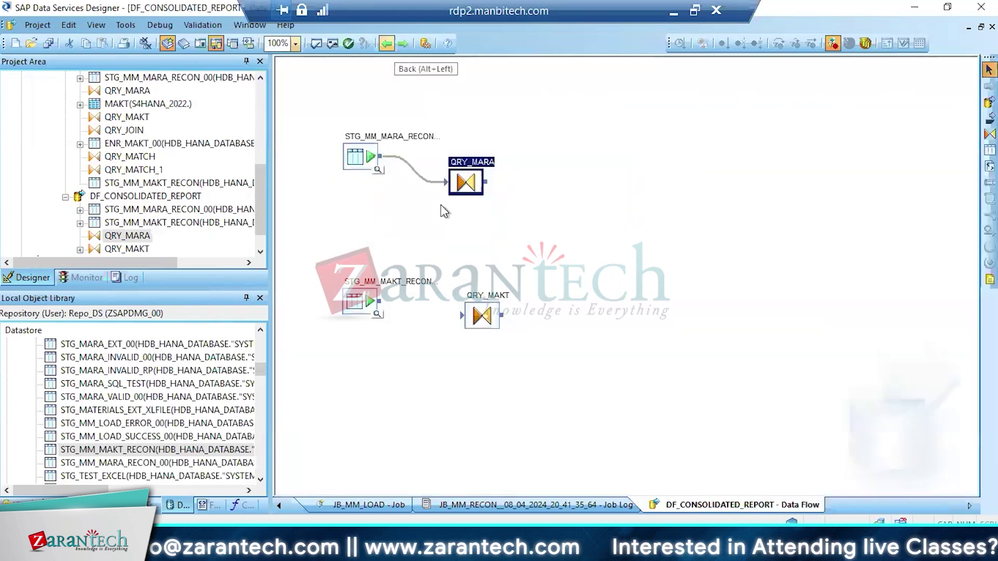
Connect STG_MM_MAKT_RECON to QRY_MAKT and map all its columns, MATNR_ECC through MAKTX_MATCH, to the query output
drag(388, 303, 482, 315)
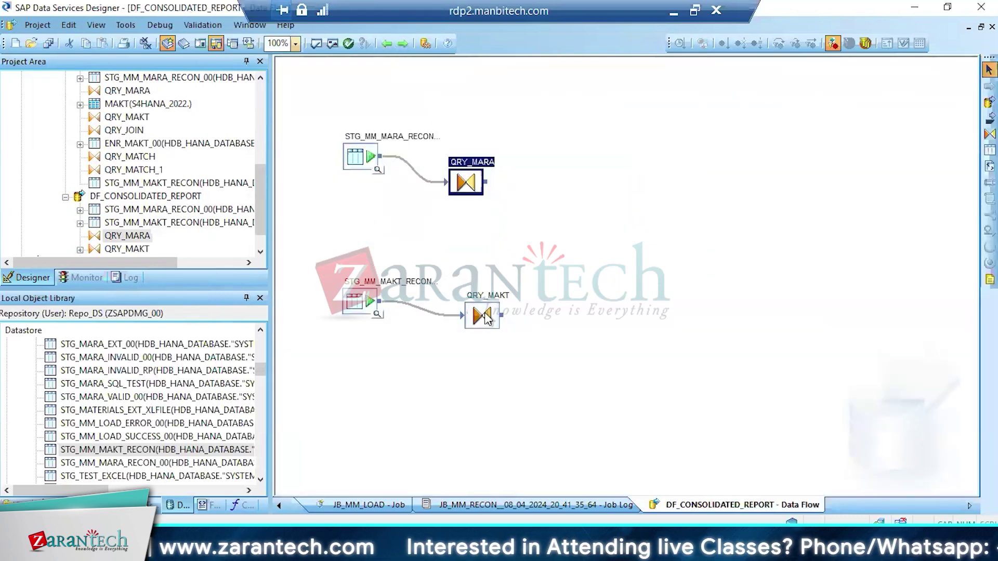
click(484, 313)
click(483, 314)
click(364, 119)
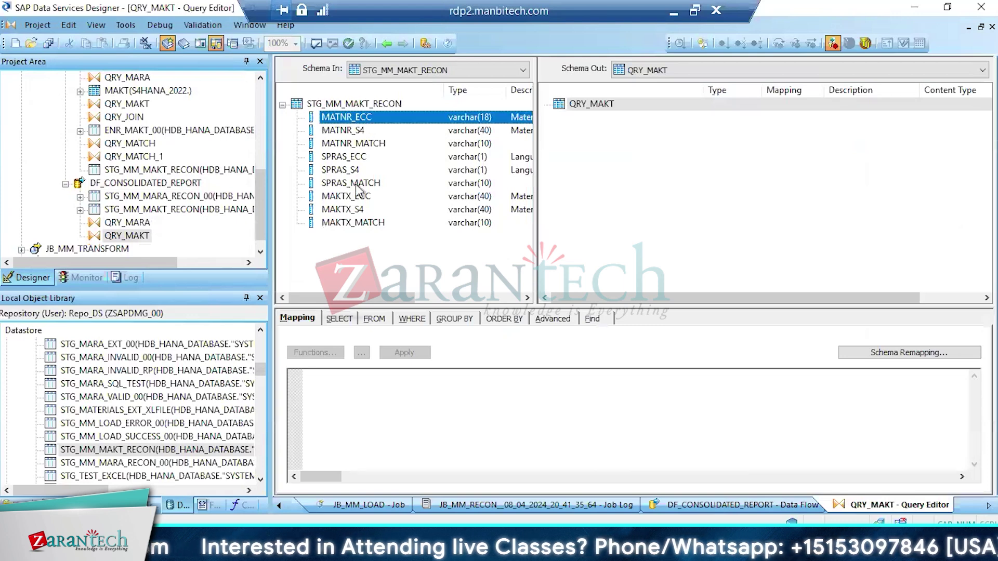
shift+click(342, 228)
drag(342, 229, 626, 149)
click(394, 45)
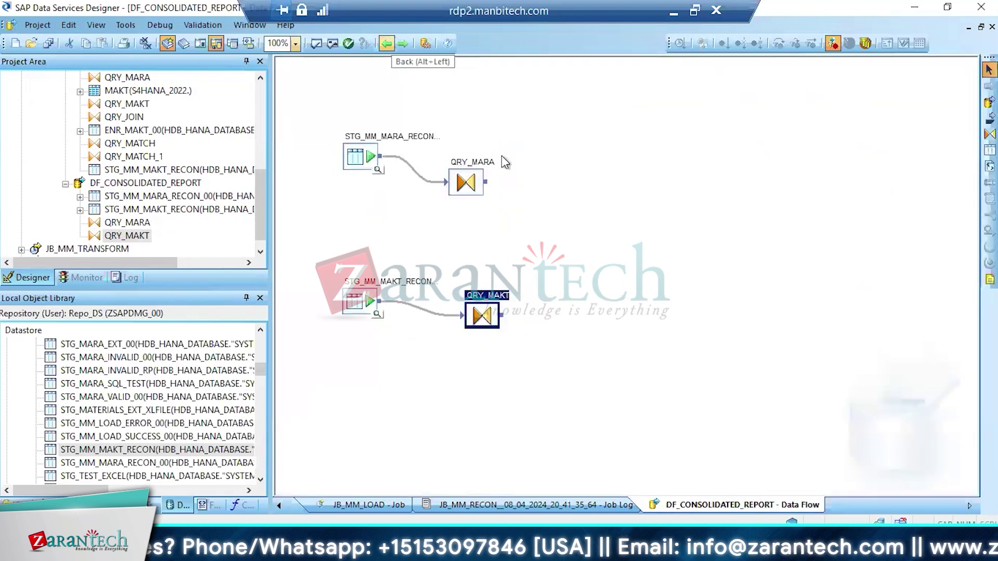
Add a Query transform named QRY_JOIN and connect both QRY_MARA and QRY_MAKT to it
click(990, 134)
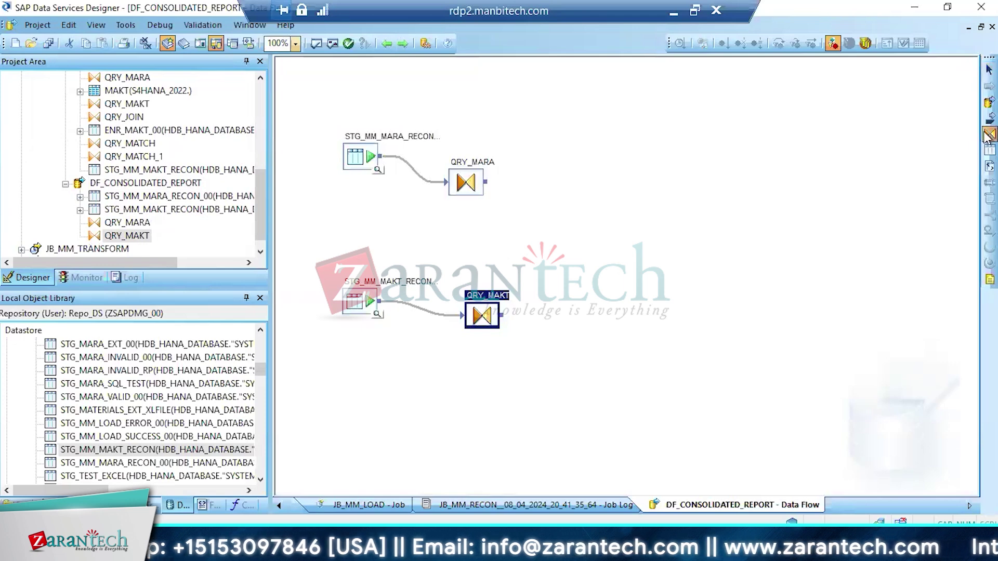
click(563, 228)
text(QRY)
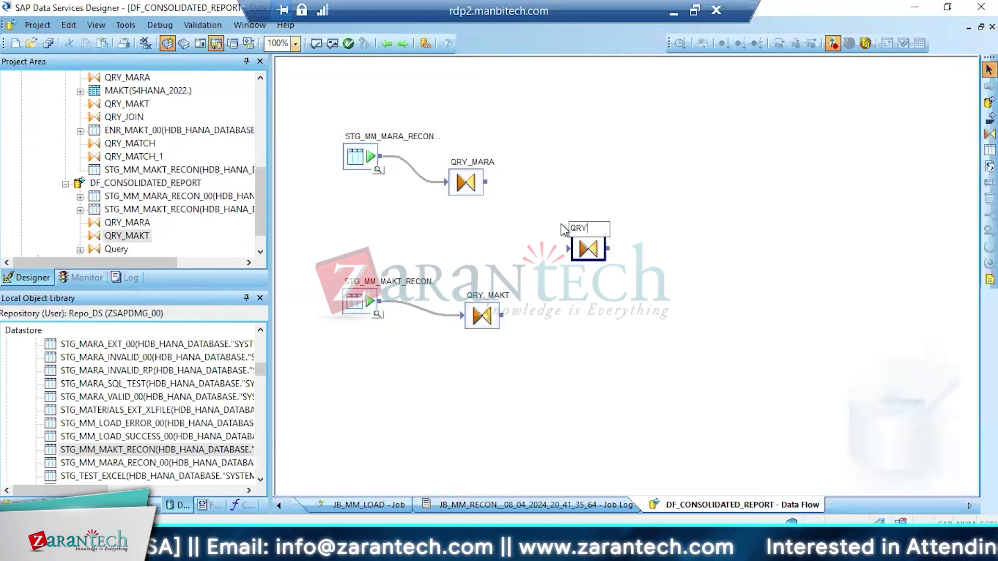
text(_JOIN)
key(Return)
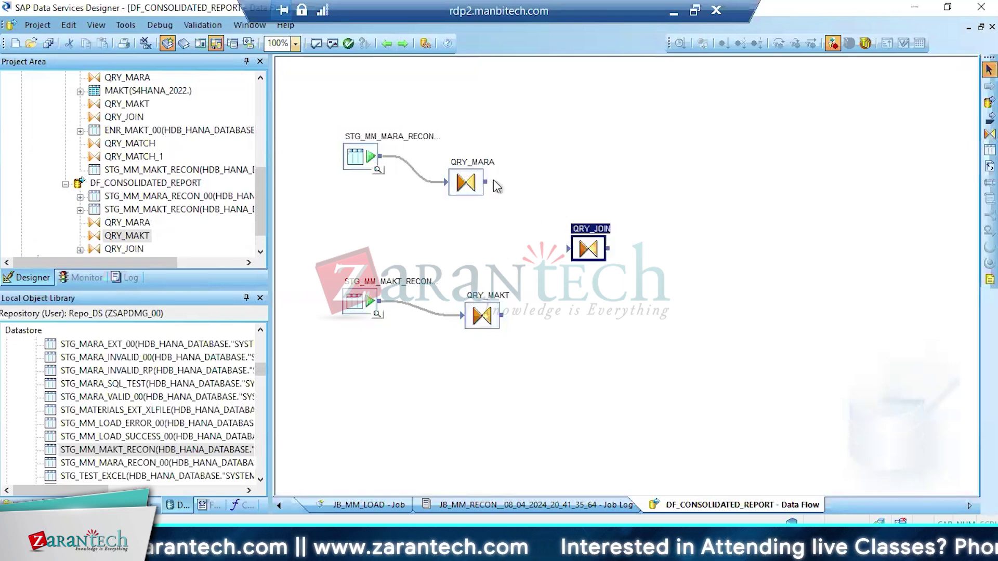
drag(486, 182, 577, 249)
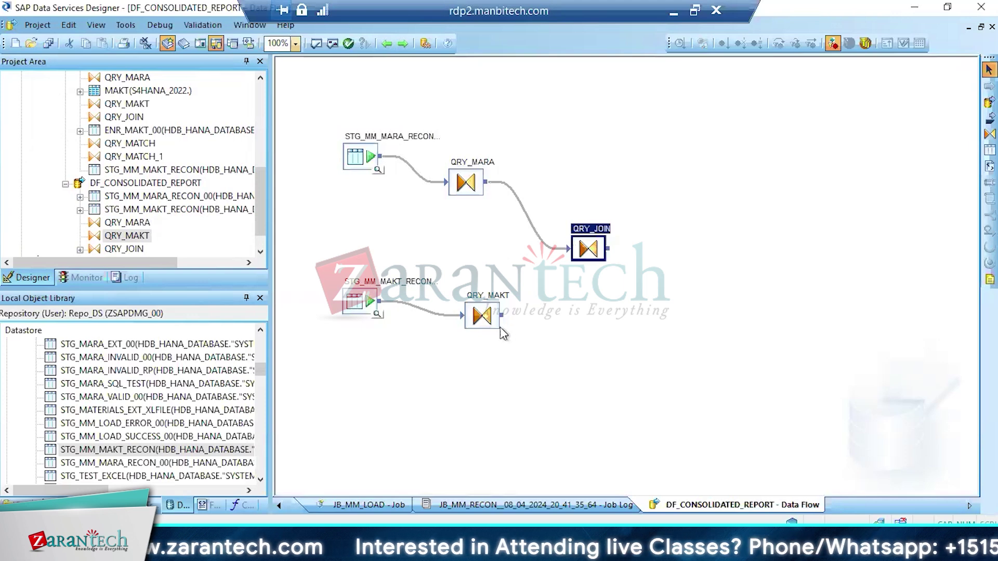
drag(502, 315, 585, 245)
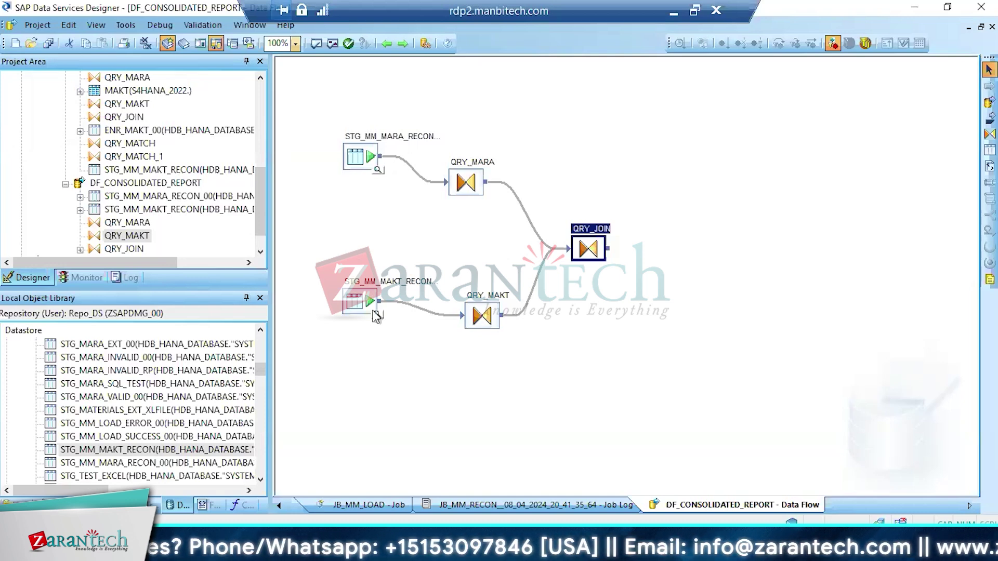
Set up an inner join pair in QRY_JOIN with QRY_MAKT on the left and QRY_MARA on the right
double_click(582, 248)
click(338, 318)
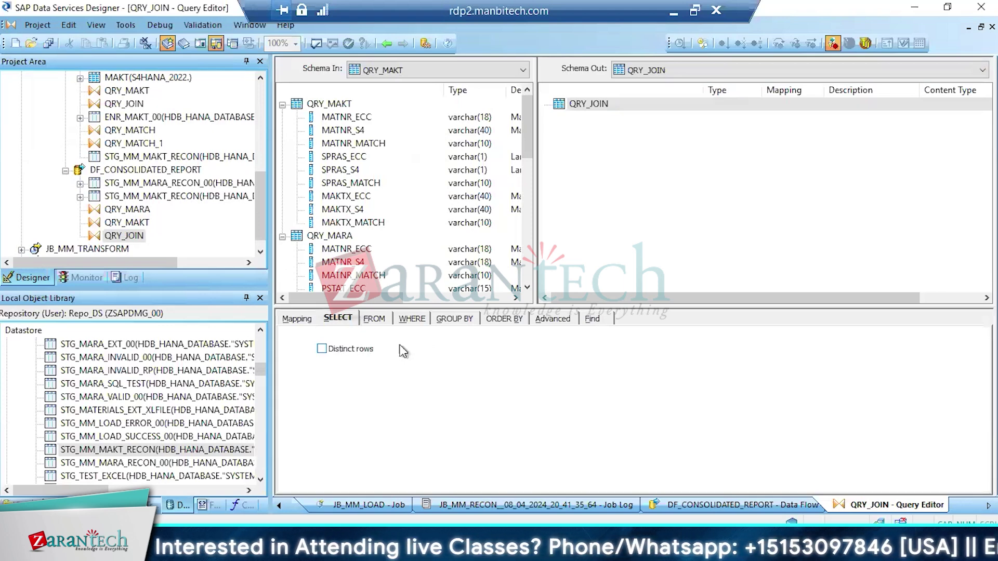
click(378, 319)
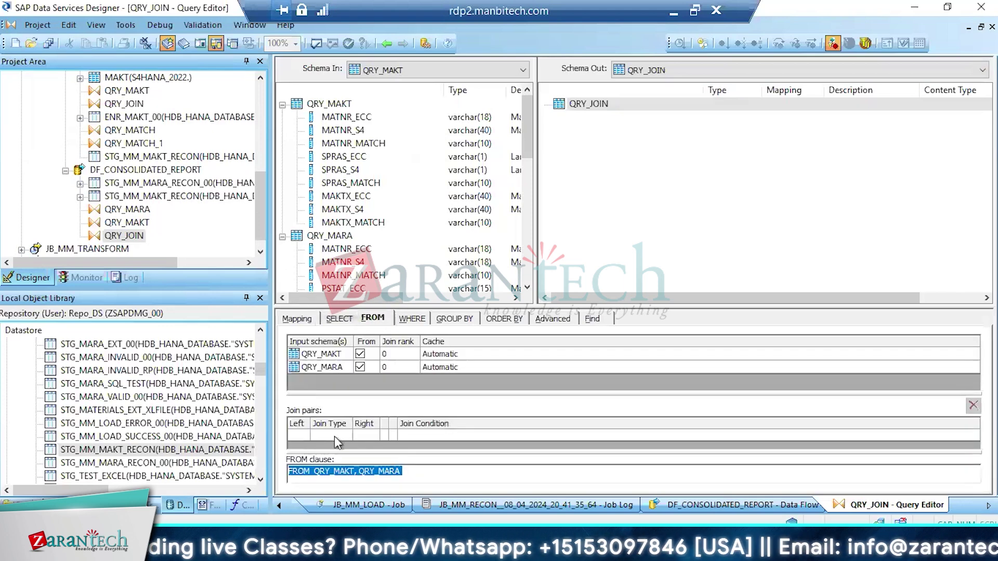
click(307, 439)
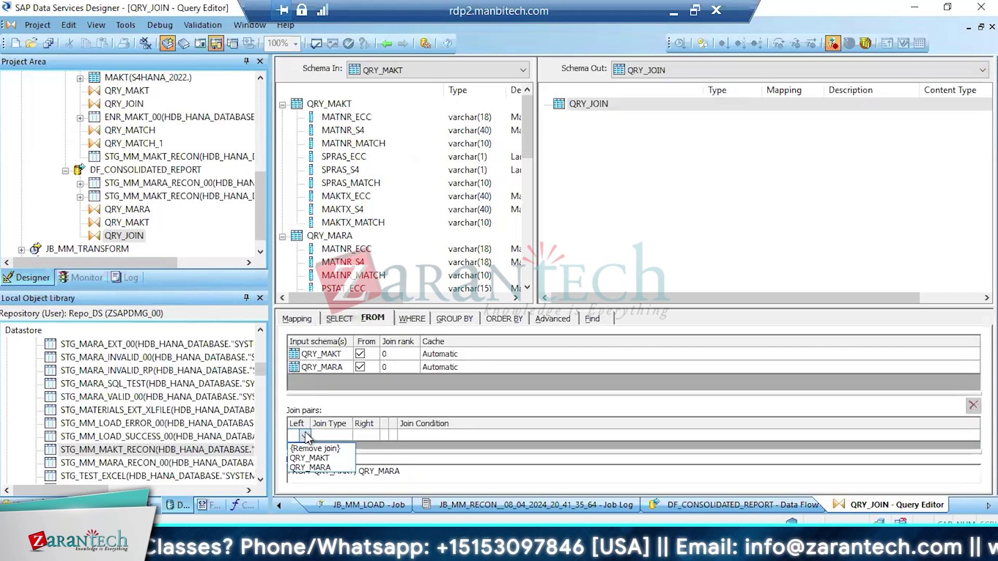
click(314, 458)
click(395, 435)
click(400, 436)
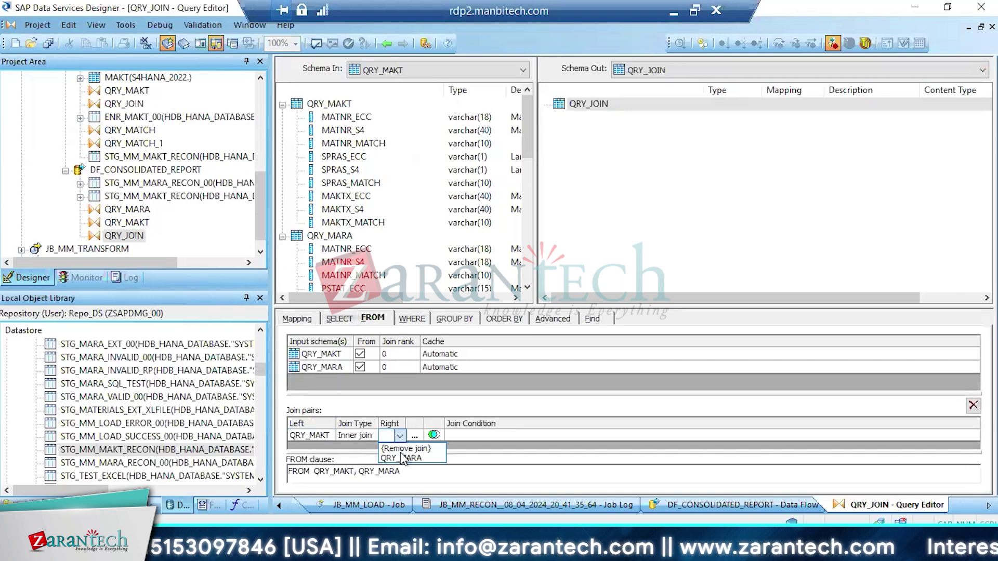
click(399, 459)
Define the join condition as QRY_MAKT.MATNR_ECC=QRY_MARA.MATNR_ECC
click(437, 436)
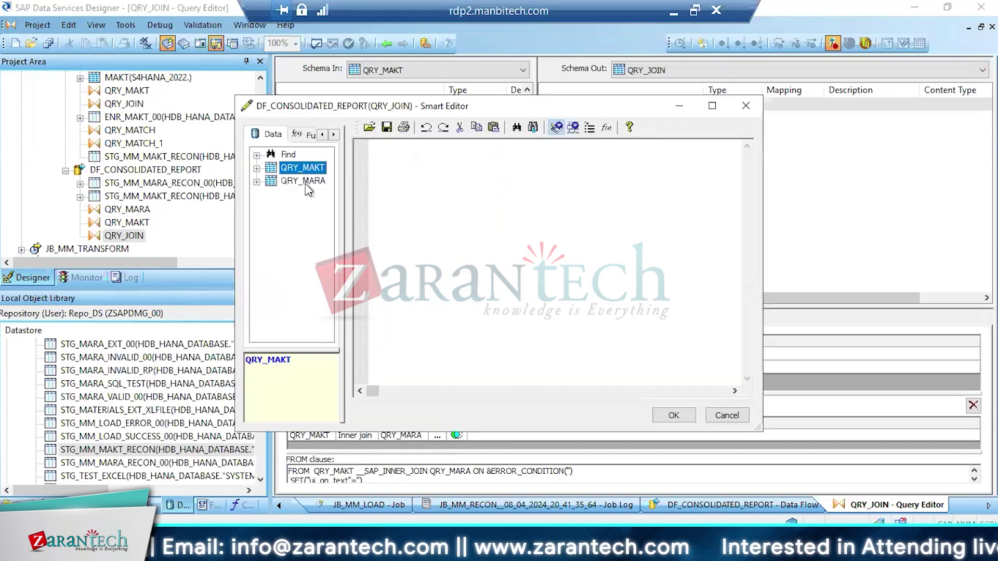
click(257, 169)
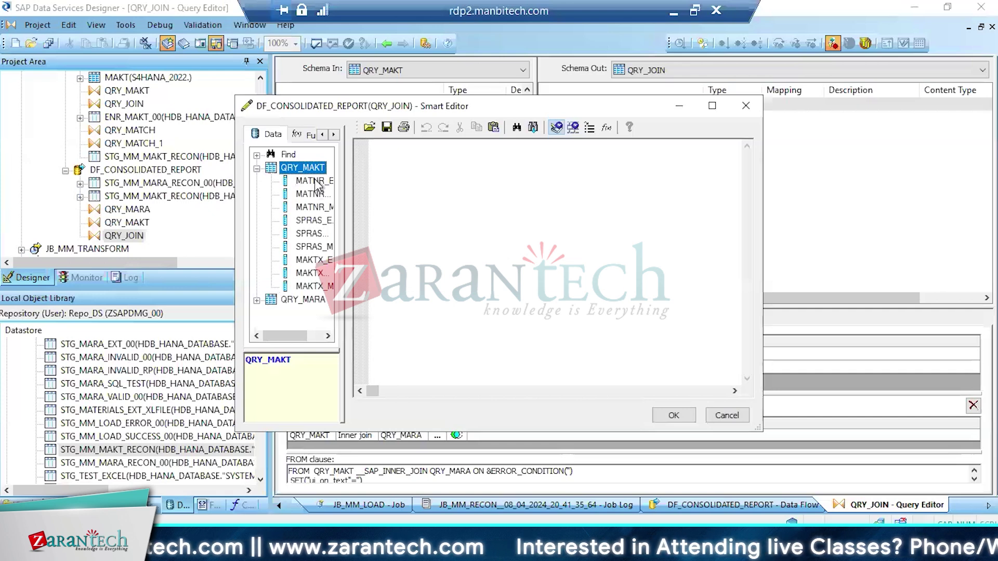
drag(315, 180, 419, 182)
text(=)
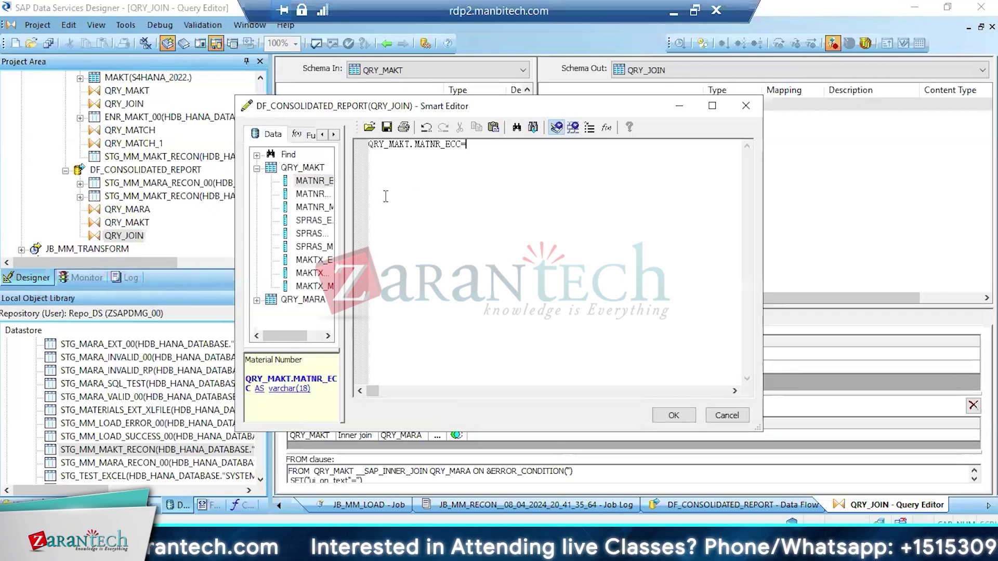
click(257, 169)
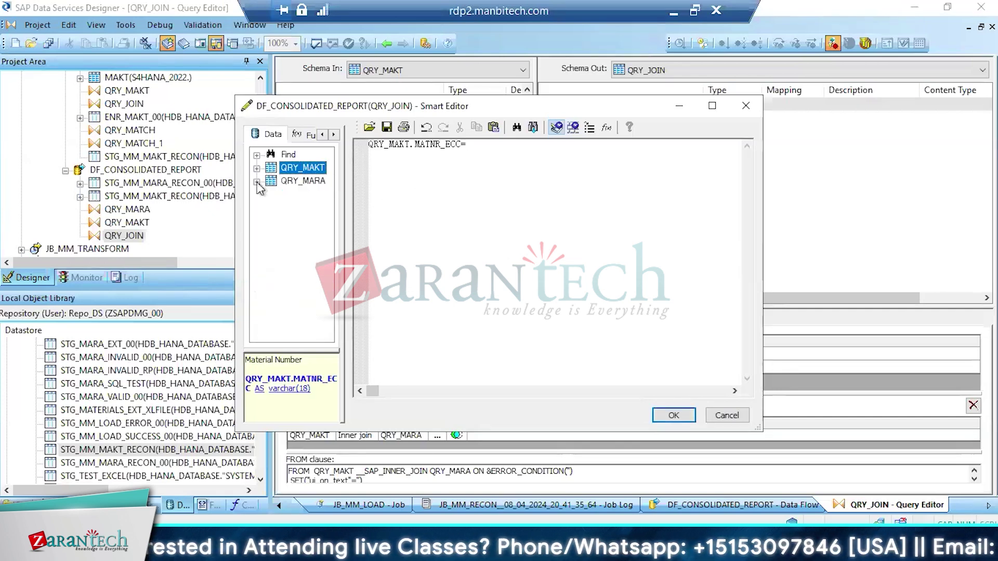
click(257, 182)
drag(306, 168, 483, 155)
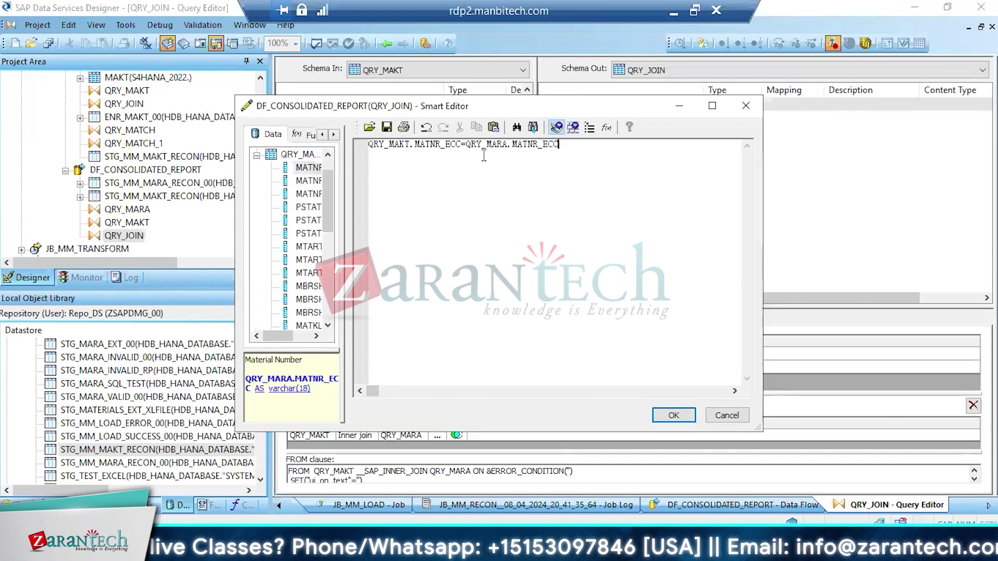
click(673, 418)
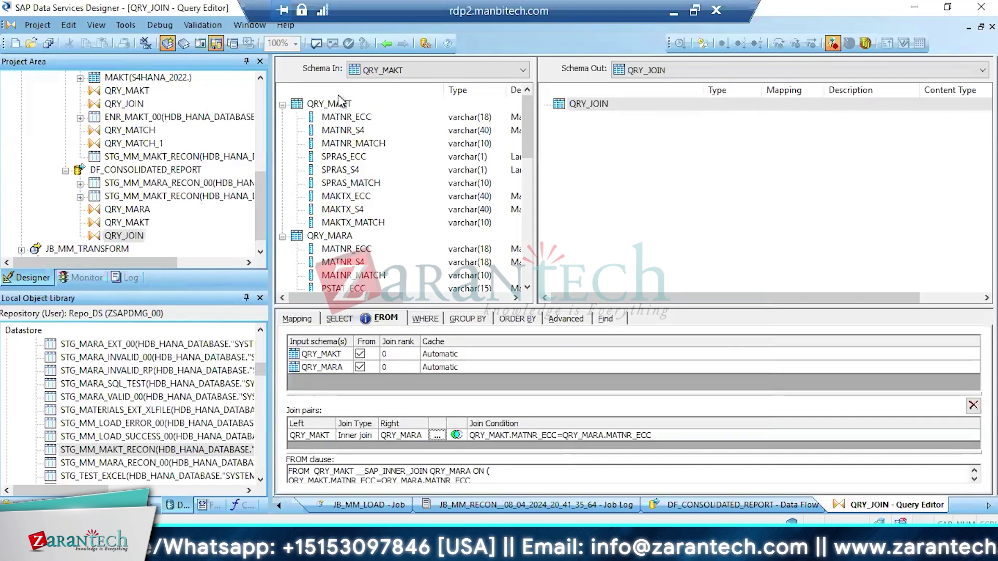
Map all QRY_MARA columns, MATNR_ECC through VPSTA_MATCH, to the QRY_JOIN output
click(347, 250)
drag(527, 142, 527, 267)
shift+click(359, 276)
drag(359, 275, 584, 177)
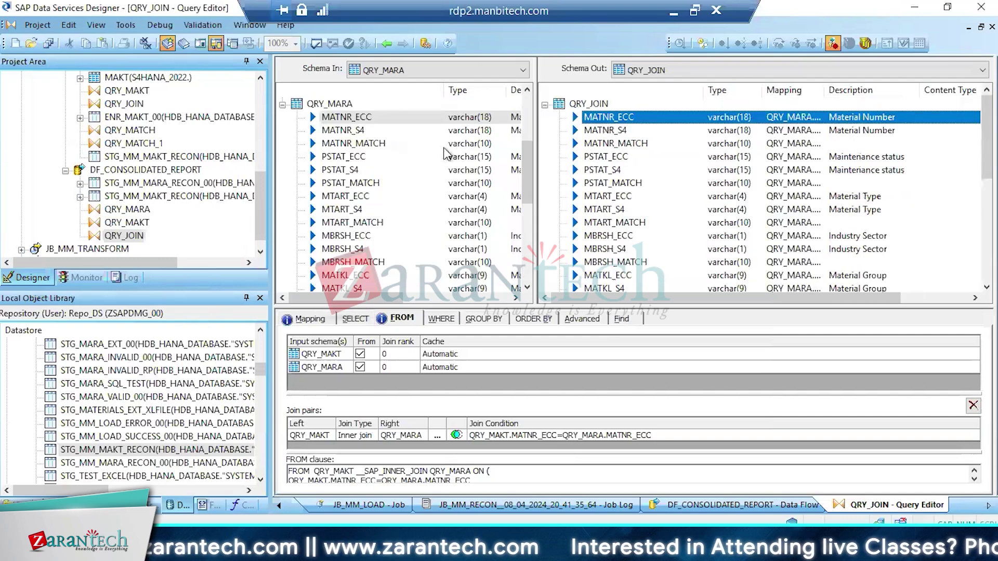
Map the QRY_MAKT columns SPRAS_ECC through MAKTX_MATCH to the end of the QRY_JOIN output
click(282, 105)
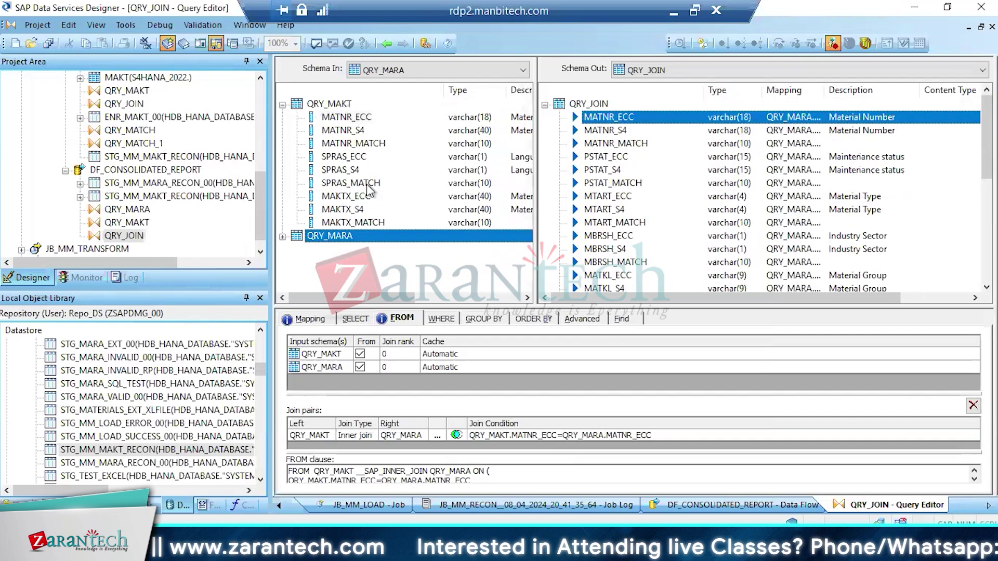
click(343, 158)
shift+click(339, 224)
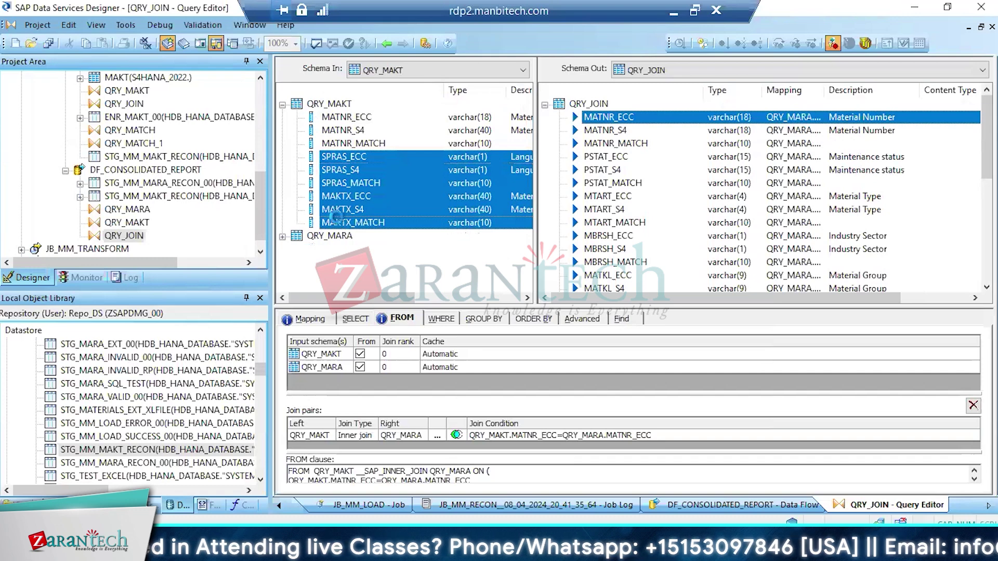
right_click(339, 223)
click(377, 385)
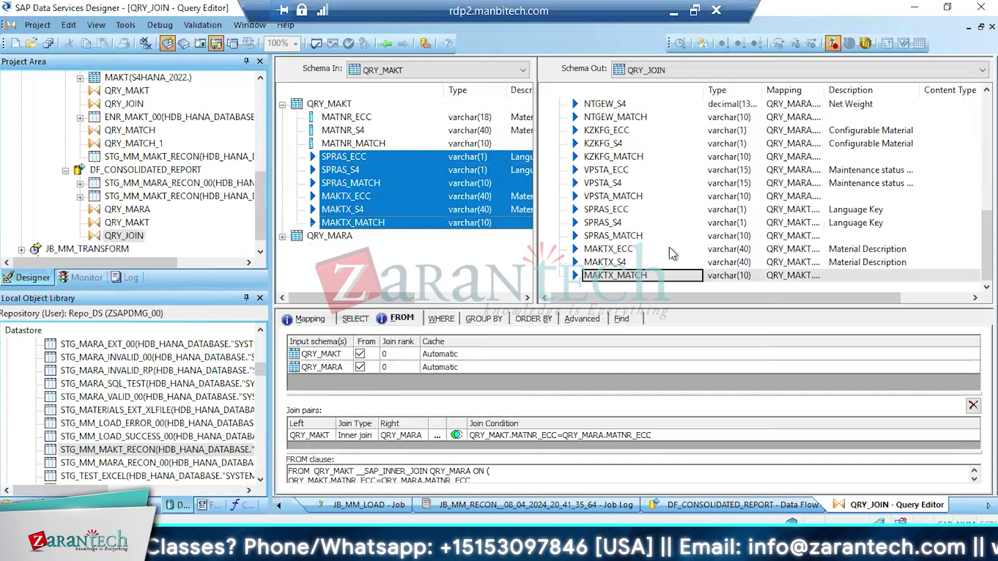
Order the QRY_JOIN output ascending by QRY_MARA.MATNR_ECC and QRY_MAKT.SPRAS_ECC
click(532, 321)
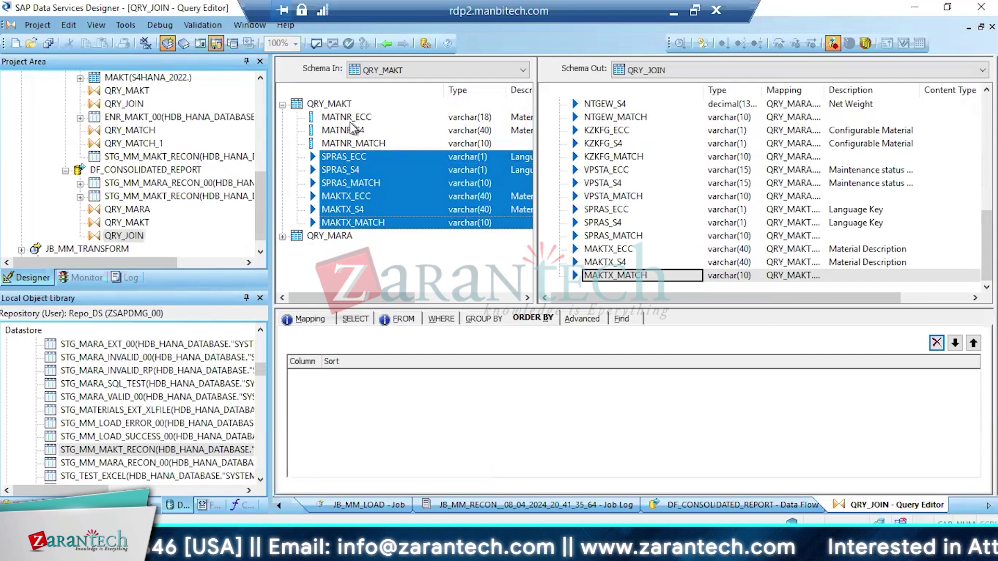
click(281, 237)
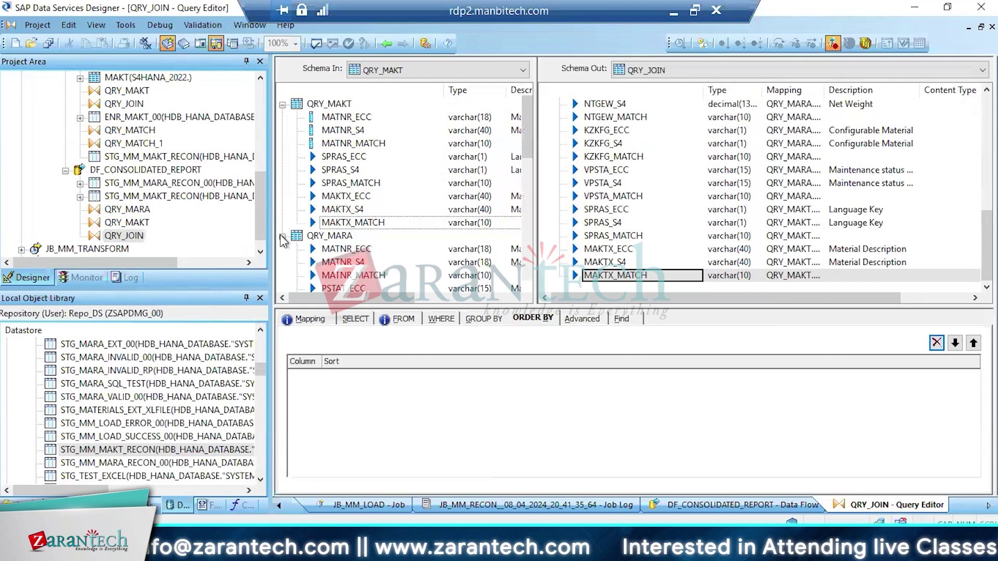
drag(337, 254, 342, 411)
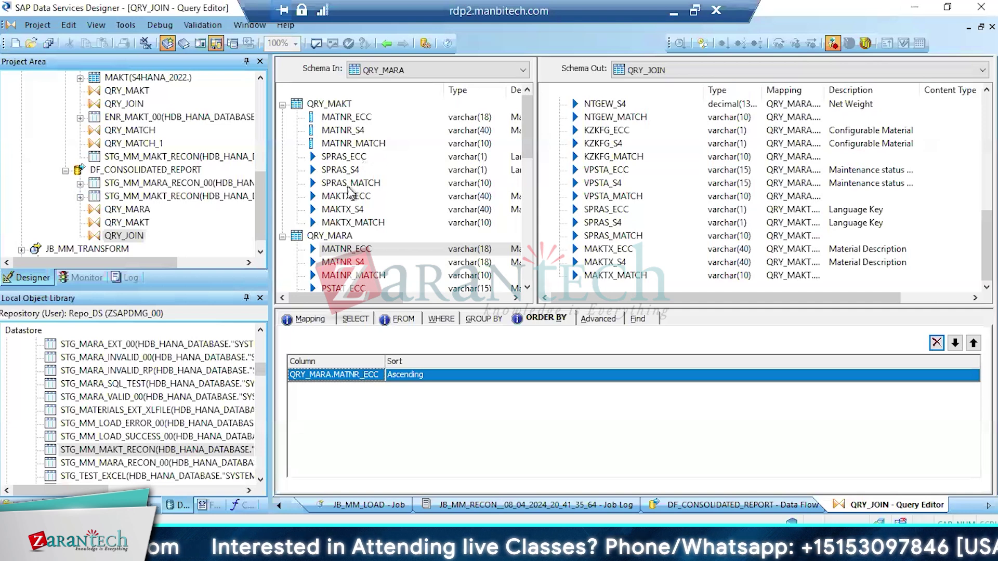
drag(347, 161, 342, 409)
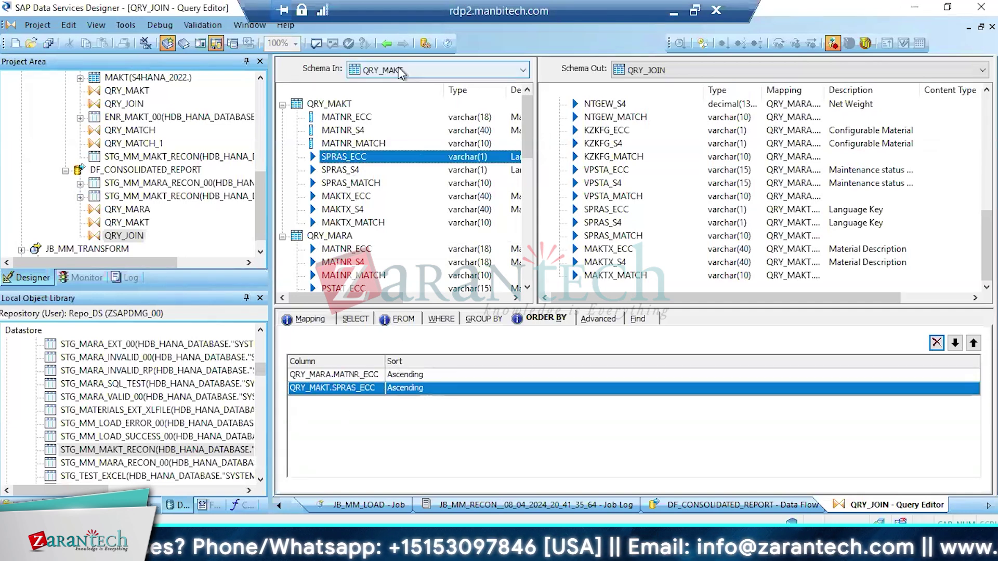
Return to the DF_CONSOLIDATED_REPORT data flow and save the changes
click(387, 43)
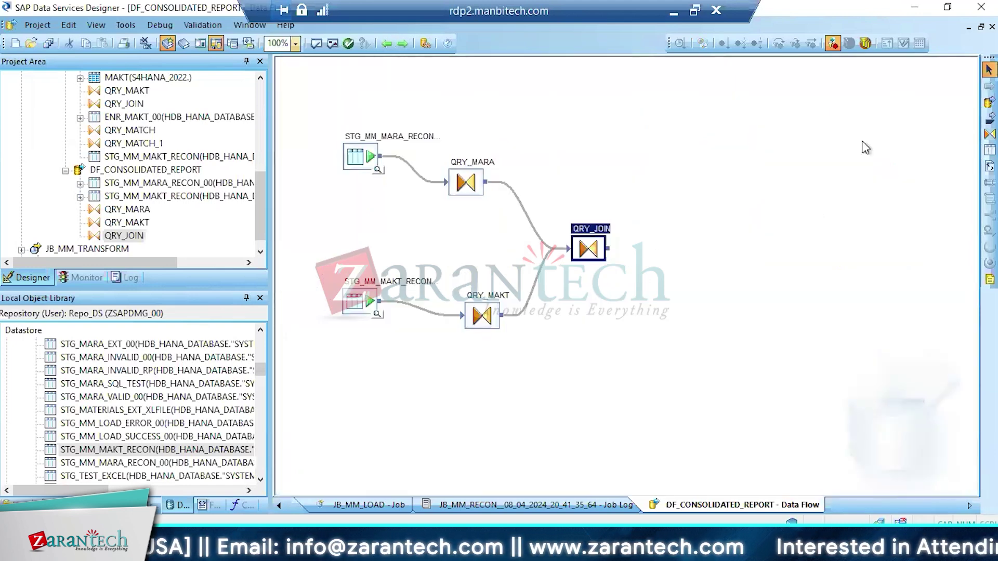
click(48, 44)
click(423, 358)
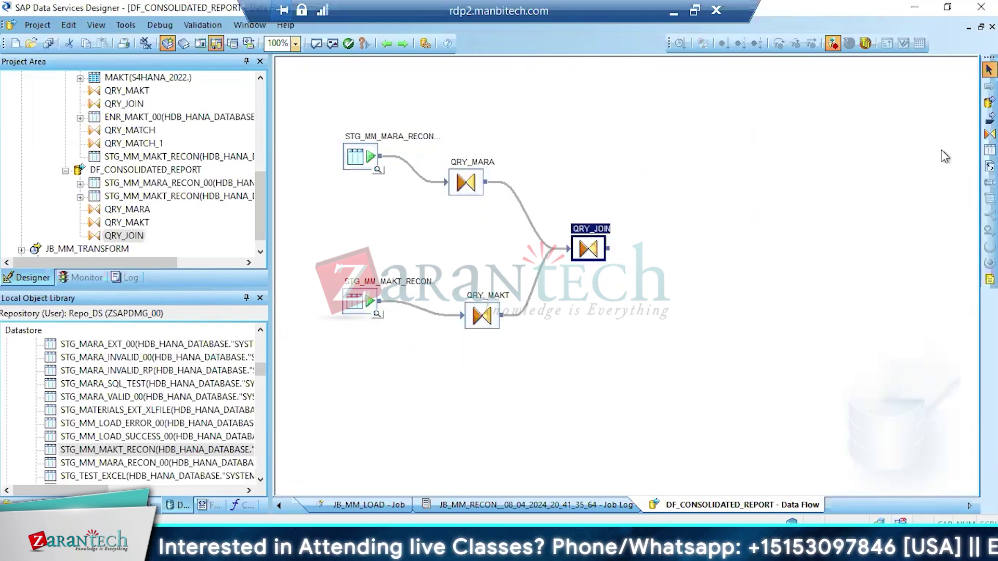
Add a Query transform named QRY_OVERALL_STATUS after QRY_JOIN and connect QRY_JOIN to it
click(989, 135)
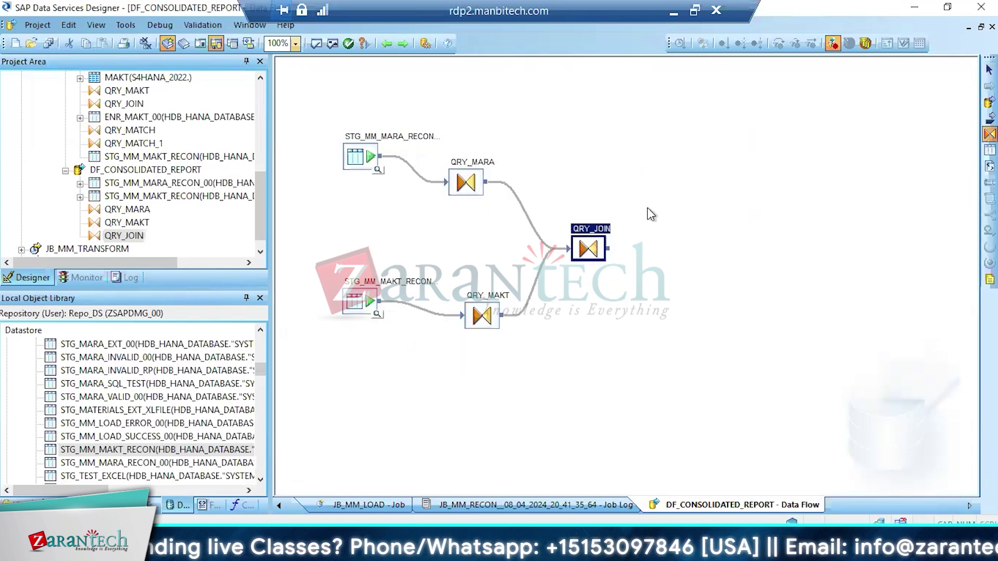
click(643, 263)
text(QRY_OVER)
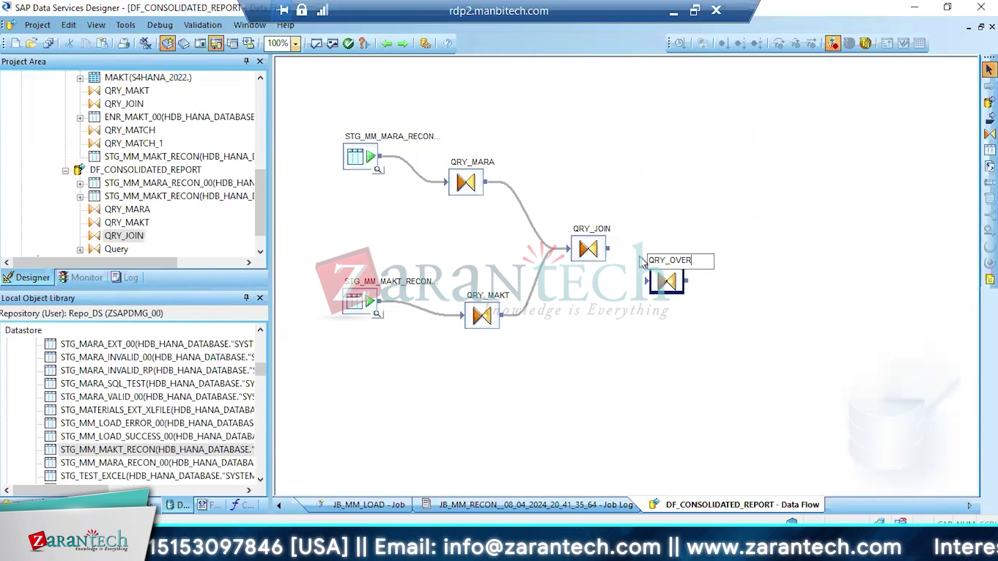
text(ALL_STAT)
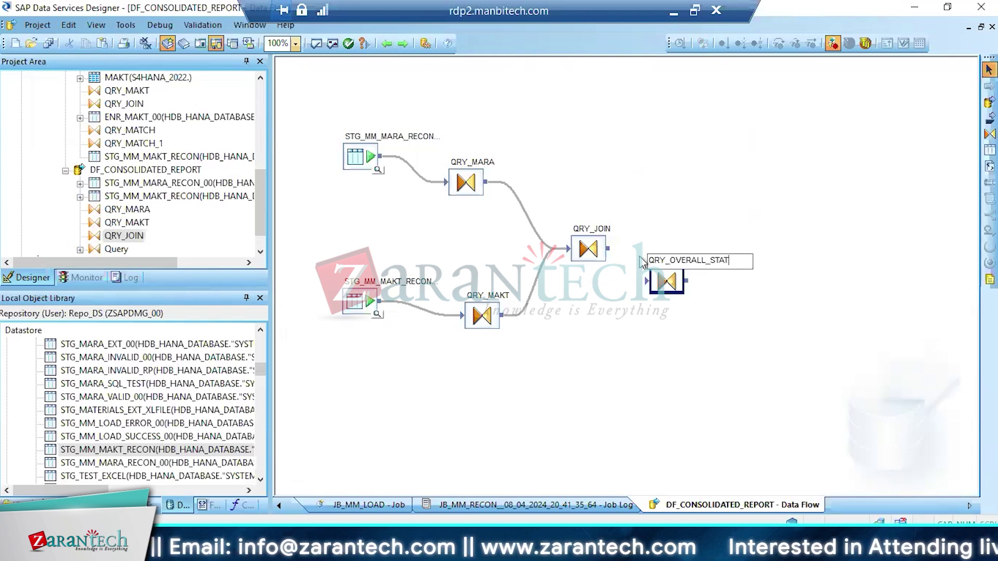
text(US)
key(Return)
drag(609, 249, 648, 284)
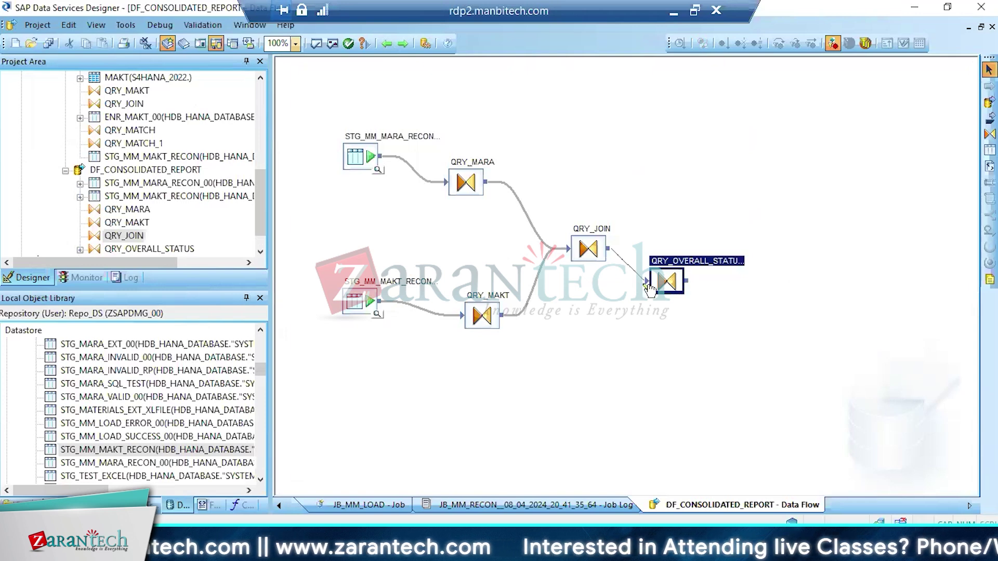
Map all QRY_JOIN columns, MATNR_ECC through MAKTX_MATCH, to the QRY_OVERALL_STATUS output
double_click(664, 284)
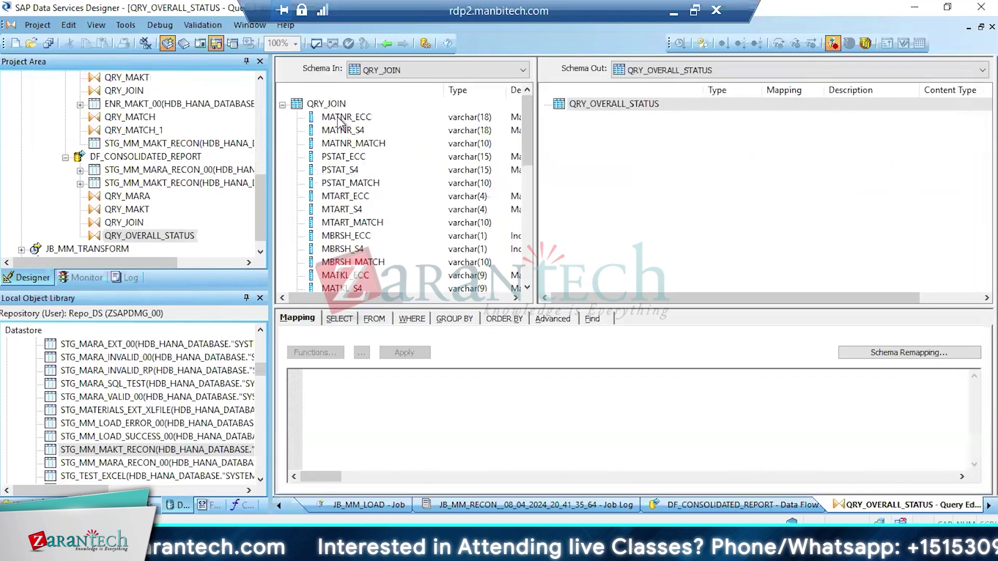
click(341, 118)
drag(529, 130, 528, 250)
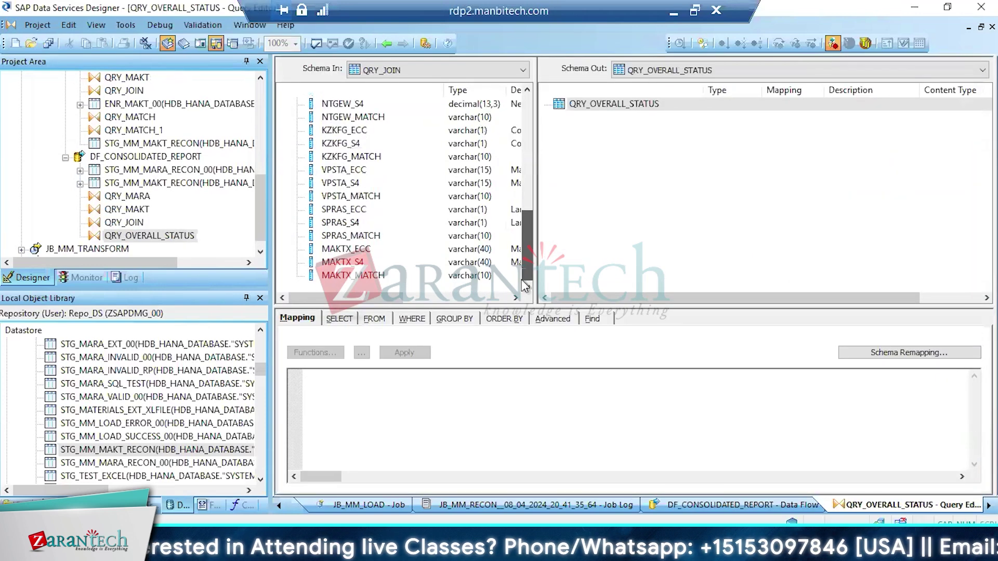
shift+click(364, 276)
drag(377, 197, 603, 208)
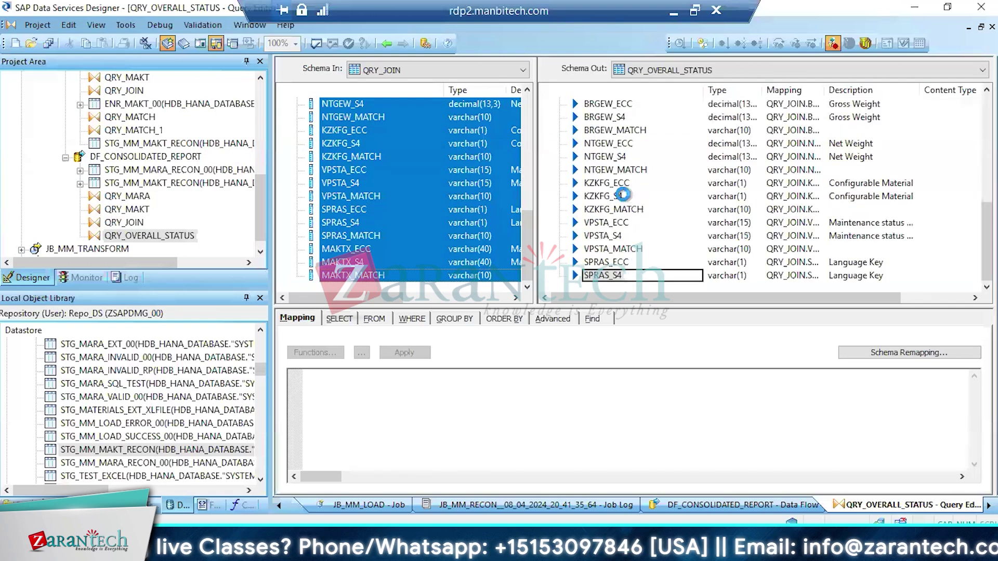
Insert a new output column named Z_OVERALL_STATUS above MATNR_ECC in the QRY_OVERALL_STATUS output schema
right_click(581, 120)
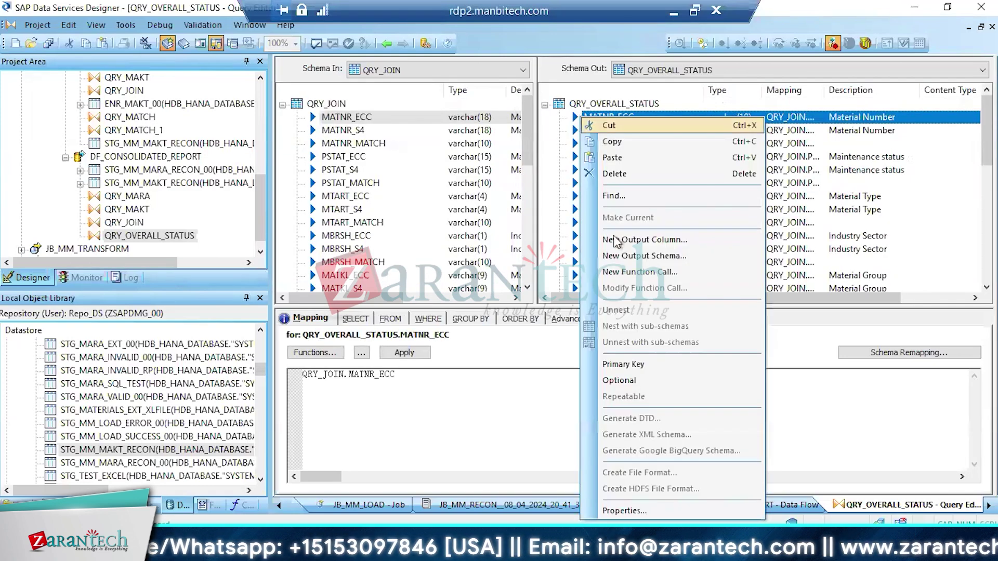
click(624, 237)
click(661, 129)
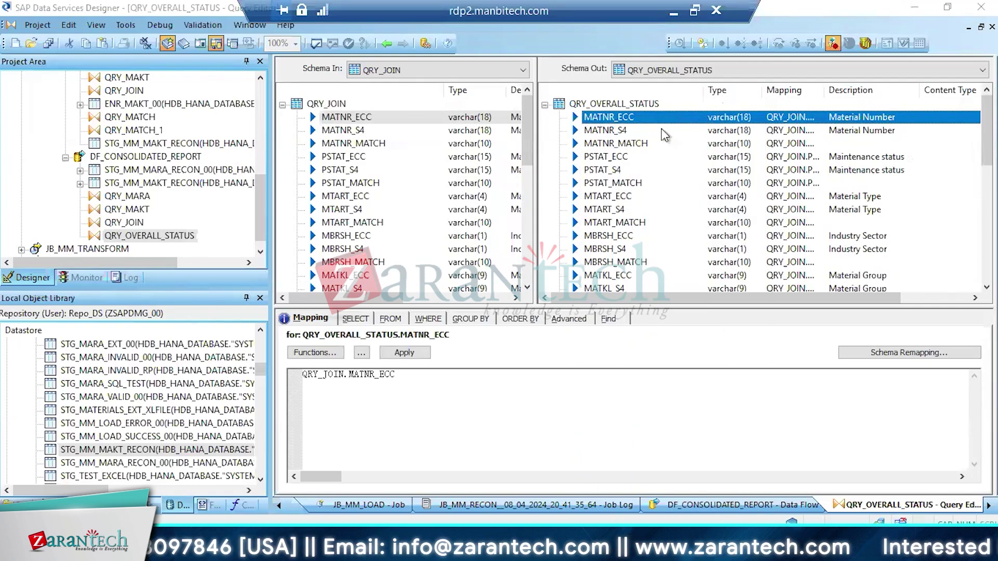
text(Z)
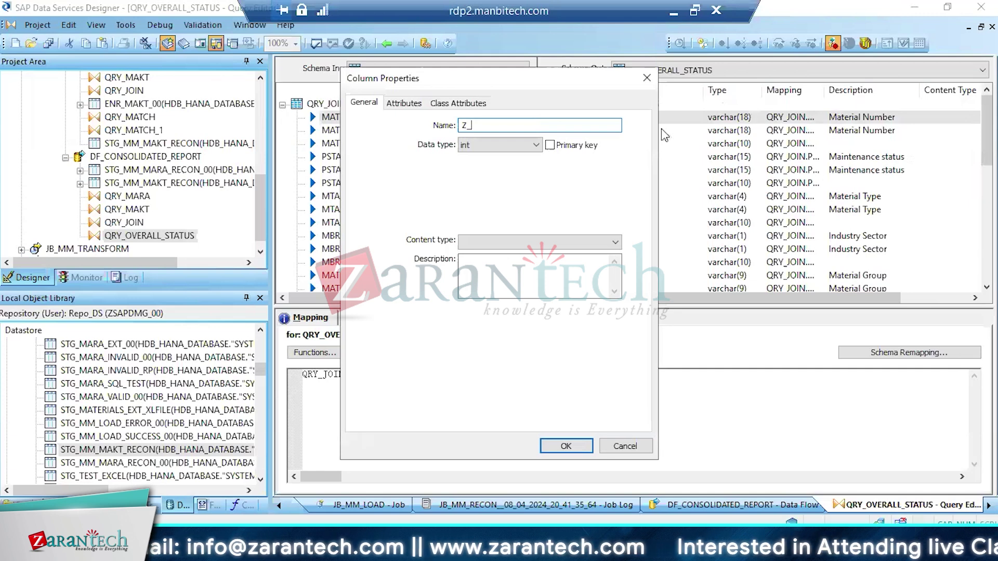
text(_OVERALL)
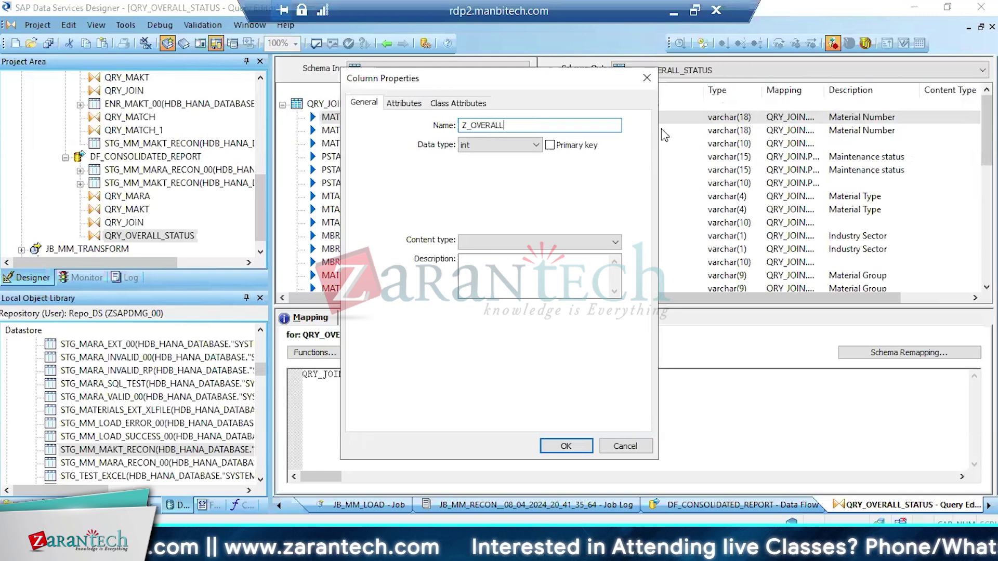
text(_STATUS)
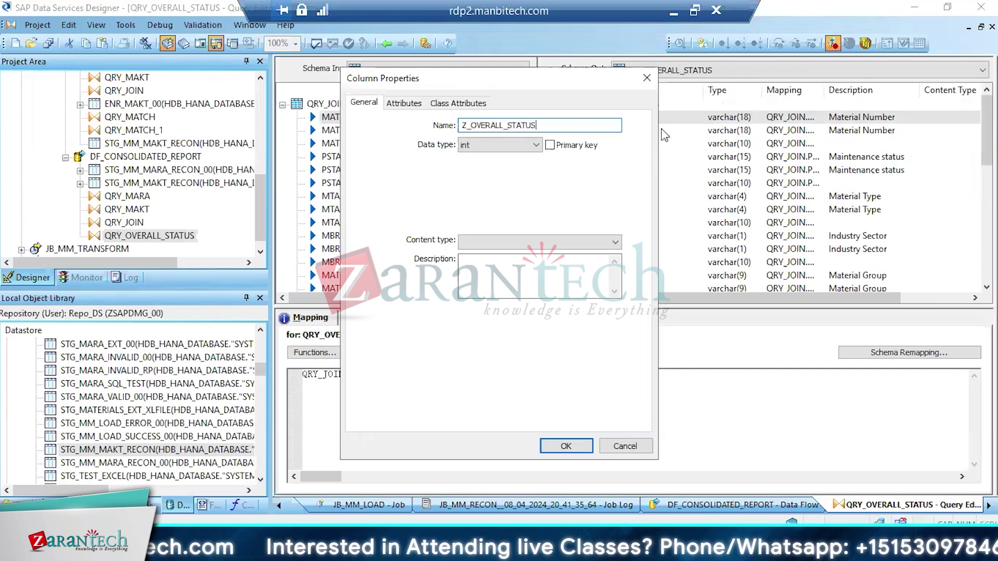
key(Return)
Set the data type of the Z_OVERALL_STATUS column to varchar with a length of 10
click(723, 119)
double_click(723, 119)
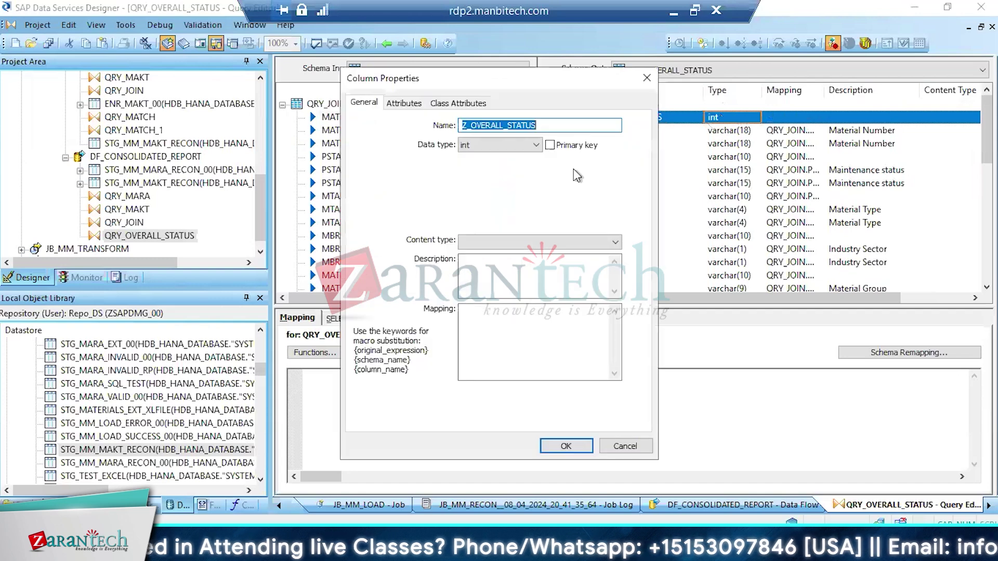
click(522, 148)
click(471, 265)
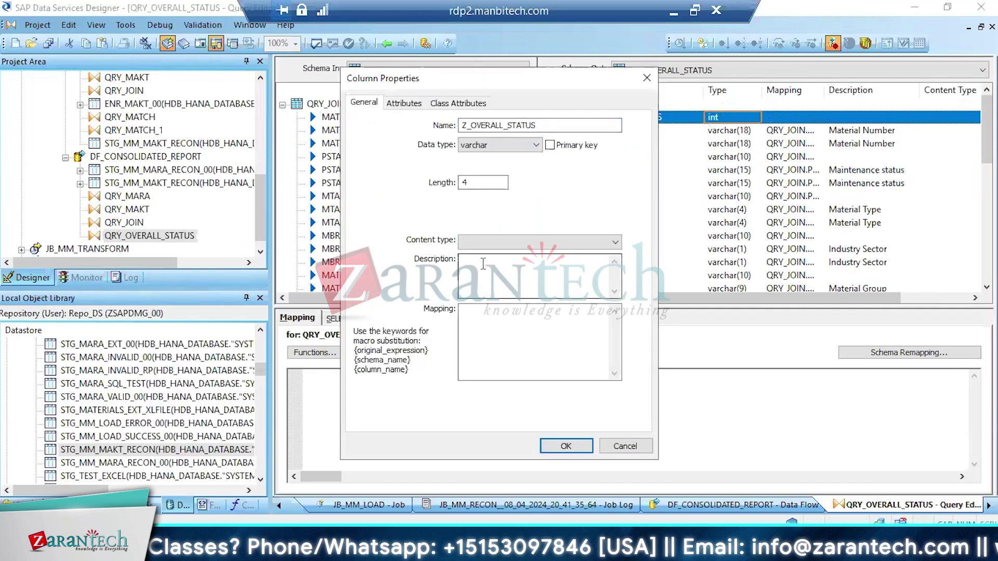
double_click(475, 184)
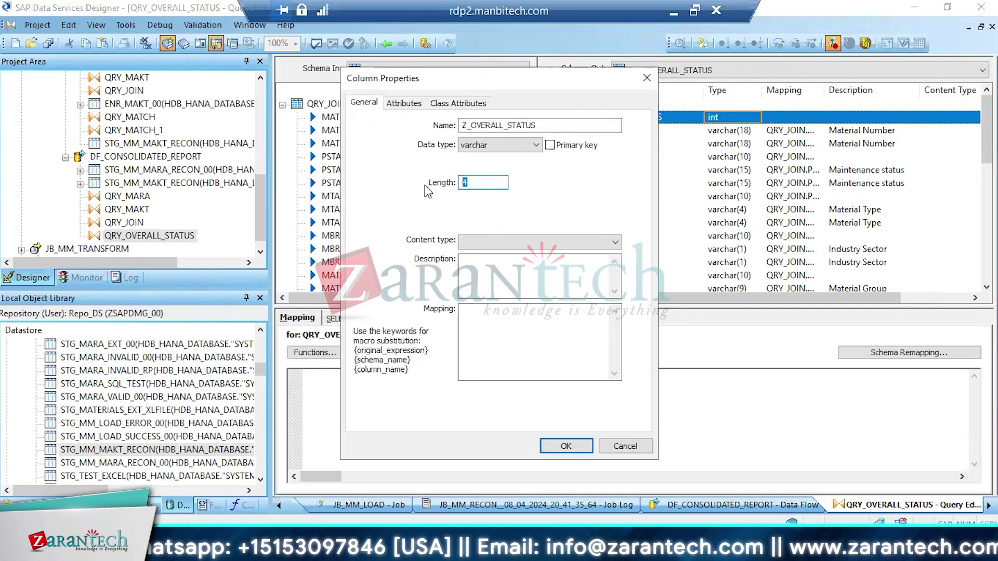
text(10)
key(Return)
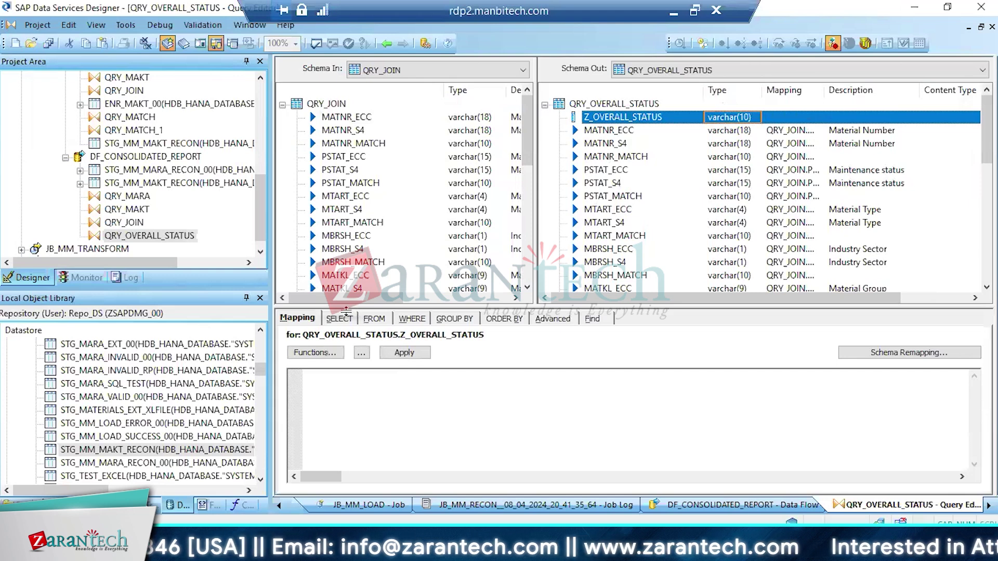
Enable distinct rows for the QRY_OVERALL_STATUS query and return to the Z_OVERALL_STATUS mapping expression
click(339, 319)
click(322, 349)
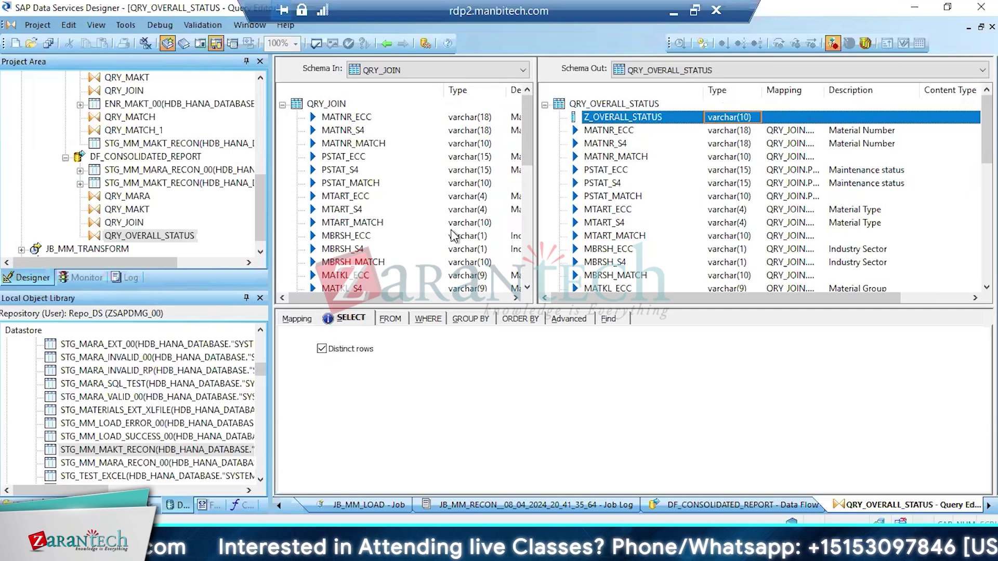
click(297, 319)
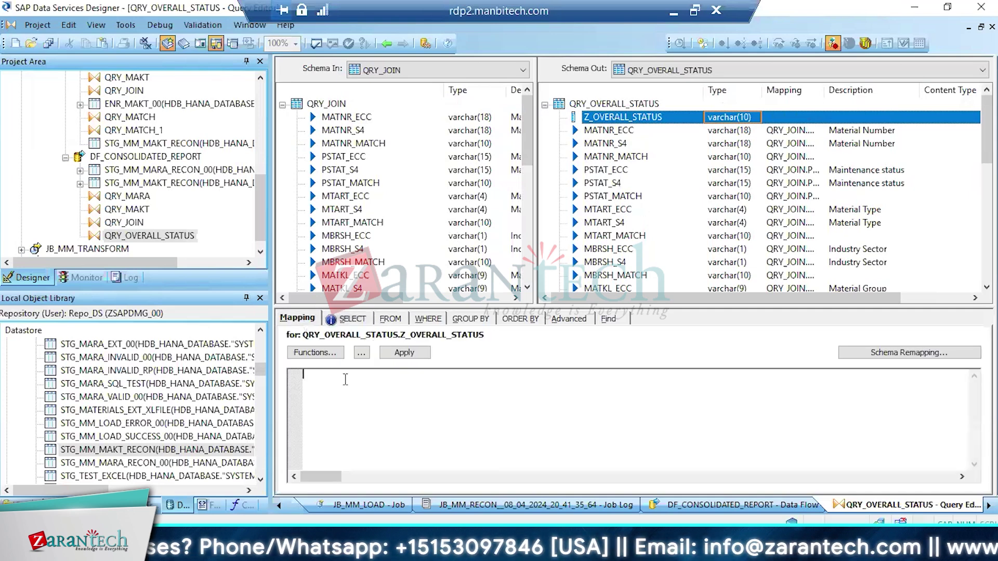
Begin the Z_OVERALL_STATUS mapping with ifthenelse( QRY_JOIN.MATNR_MATCH ='MATCH' AND
text(IFTHEN)
key(Return)
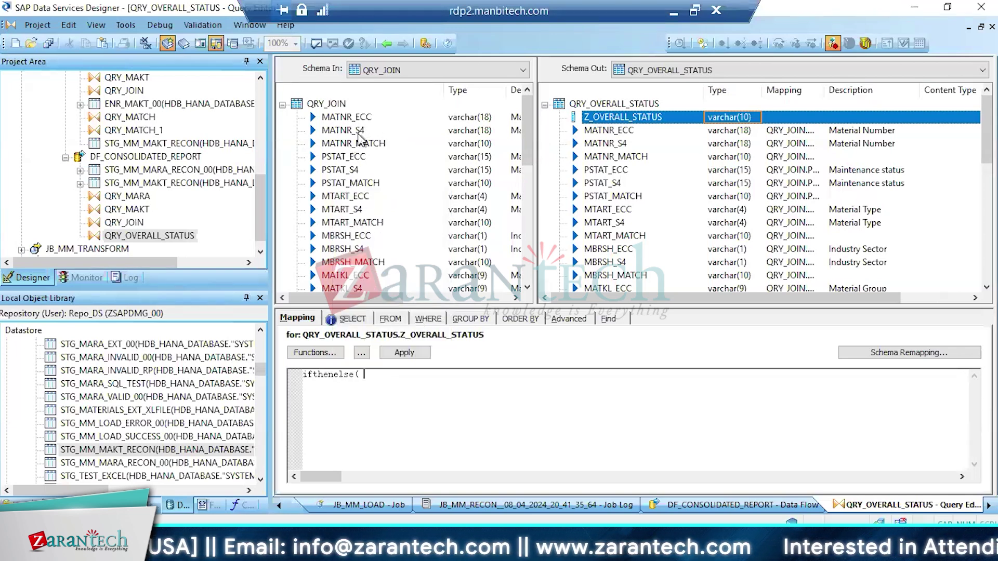
drag(358, 143, 401, 372)
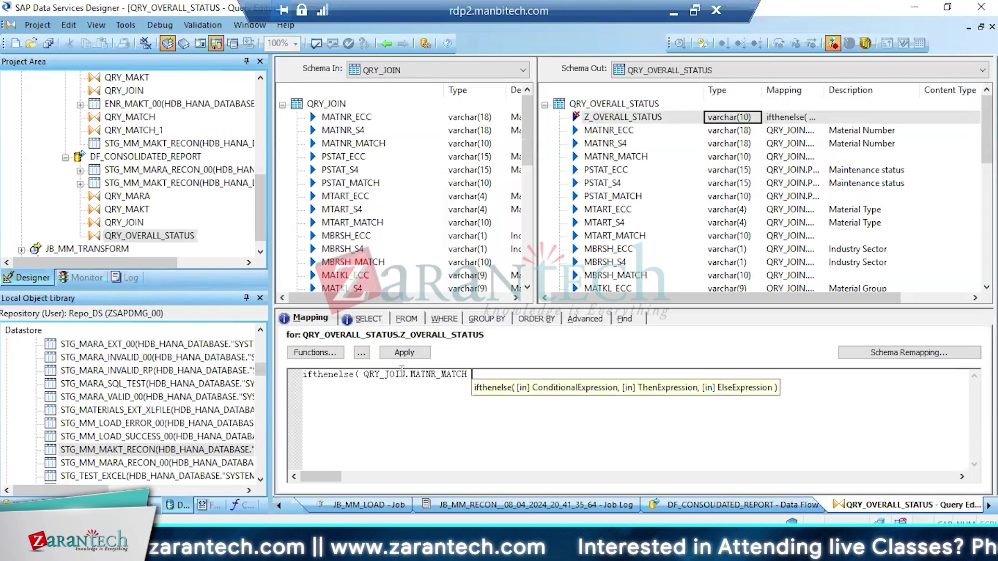
text(='MATCH' AND)
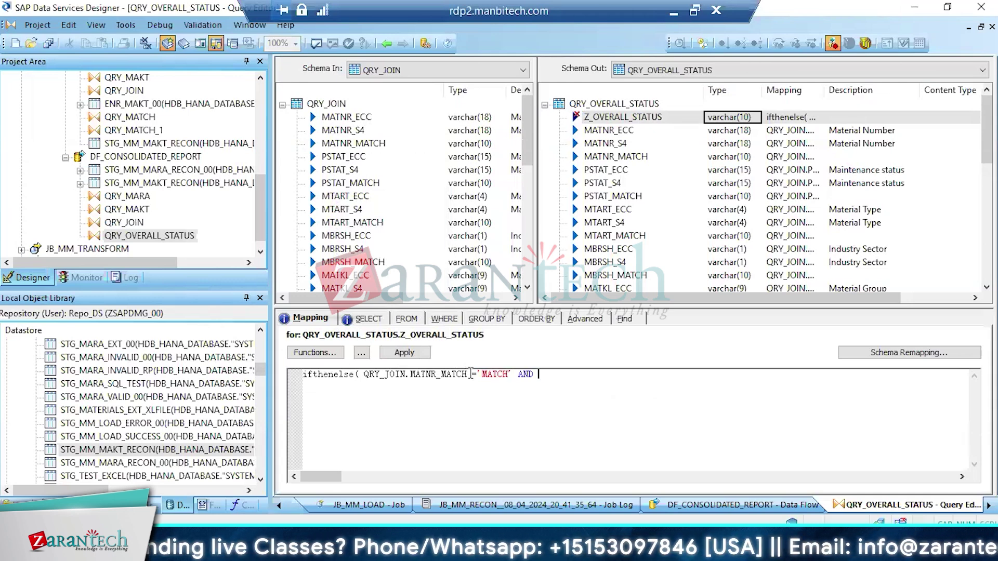
Reuse the ='MATCH' AND comparison to append condition lines for QRY_JOIN.PSTAT_MATCH, QRY_JOIN.MTART_MATCH and QRY_JOIN.MBRSH_MATCH
drag(471, 373, 560, 378)
key(ctrl+c)
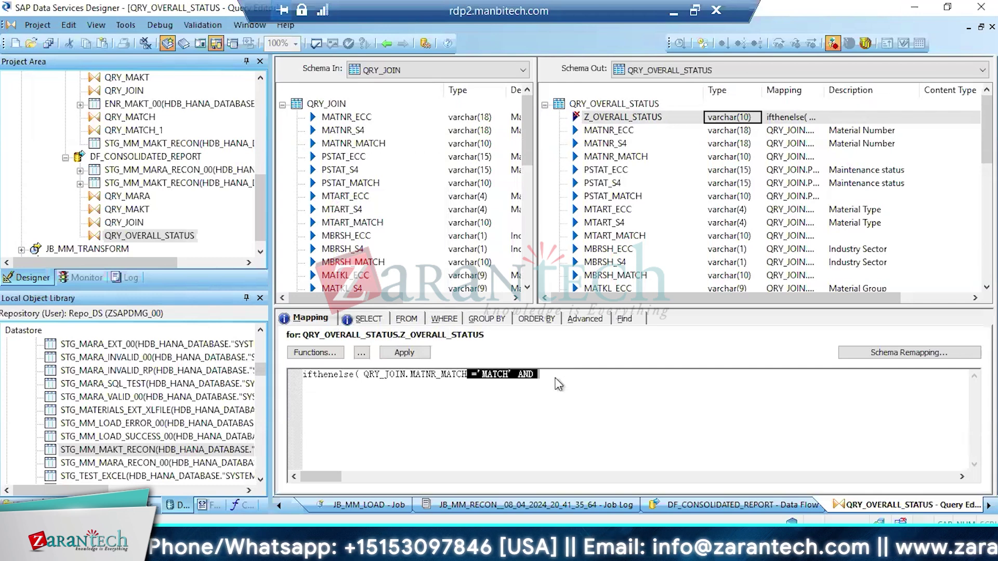
click(556, 379)
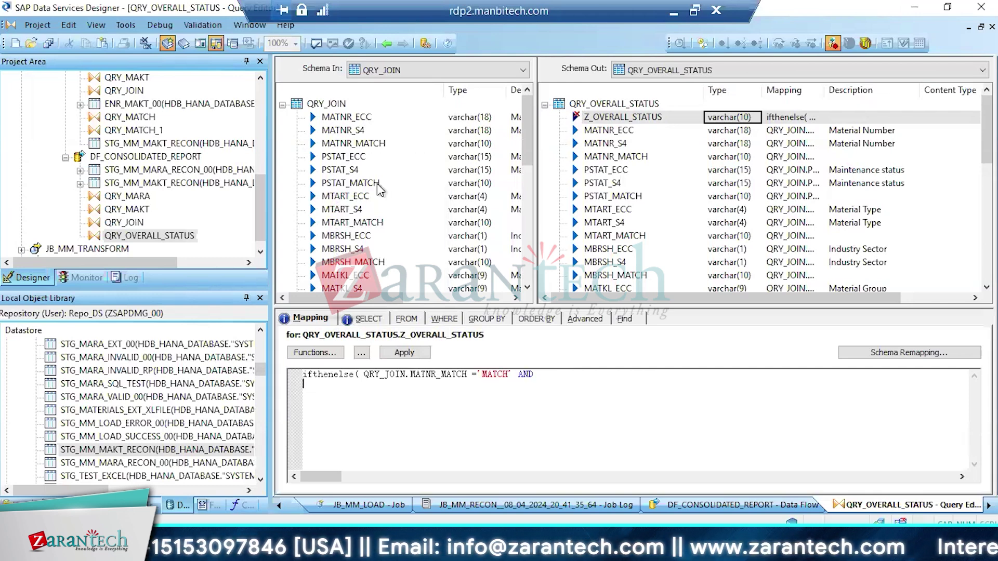
drag(357, 184, 336, 386)
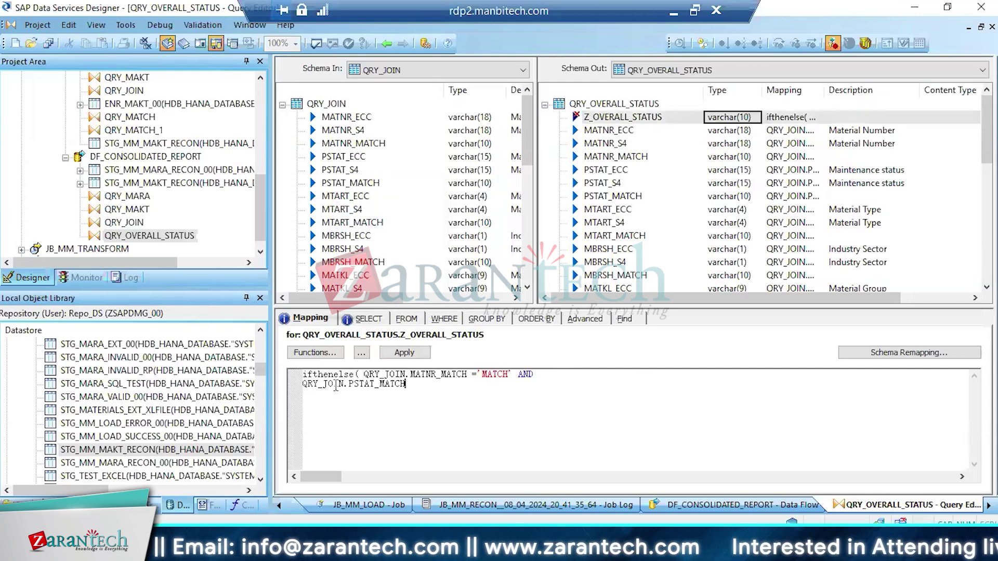
key(ctrl+v)
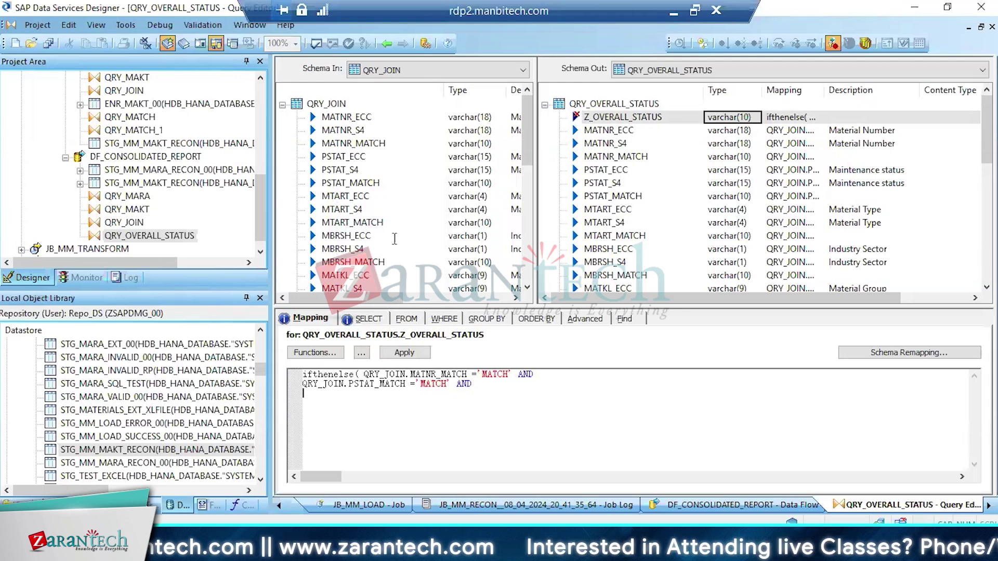
drag(339, 228, 315, 397)
key(ctrl+v)
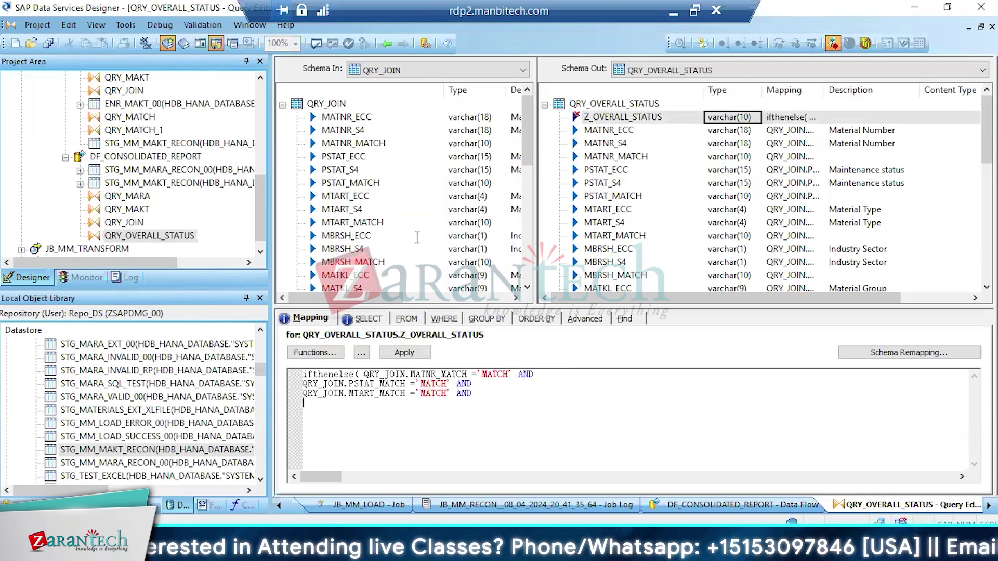
drag(343, 262, 317, 408)
key(ctrl+v)
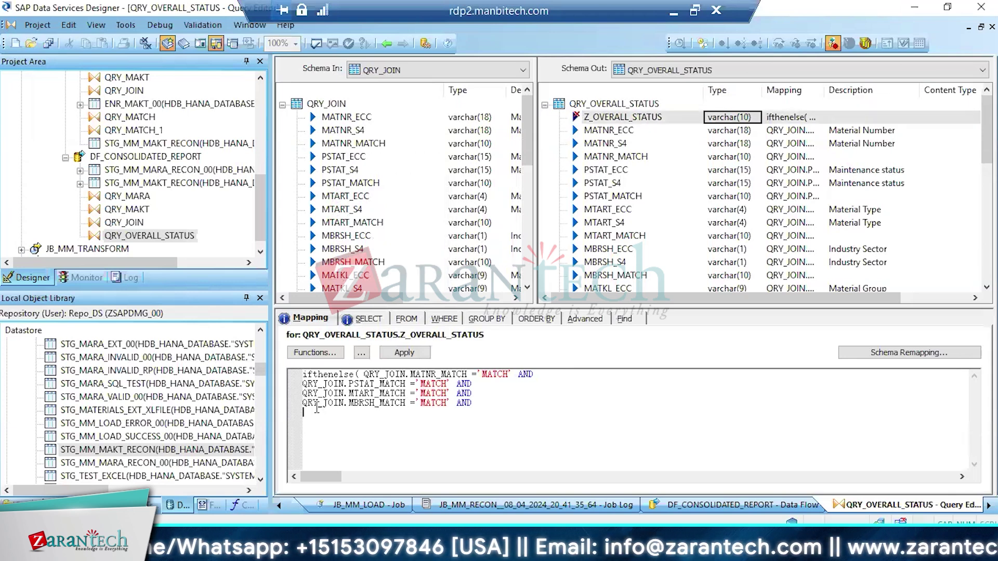
Append ='MATCH' AND conditions for QRY_JOIN.MATKLMATCH and QRY_JOIN.MEINS_MATCH to the mapping expression
click(527, 288)
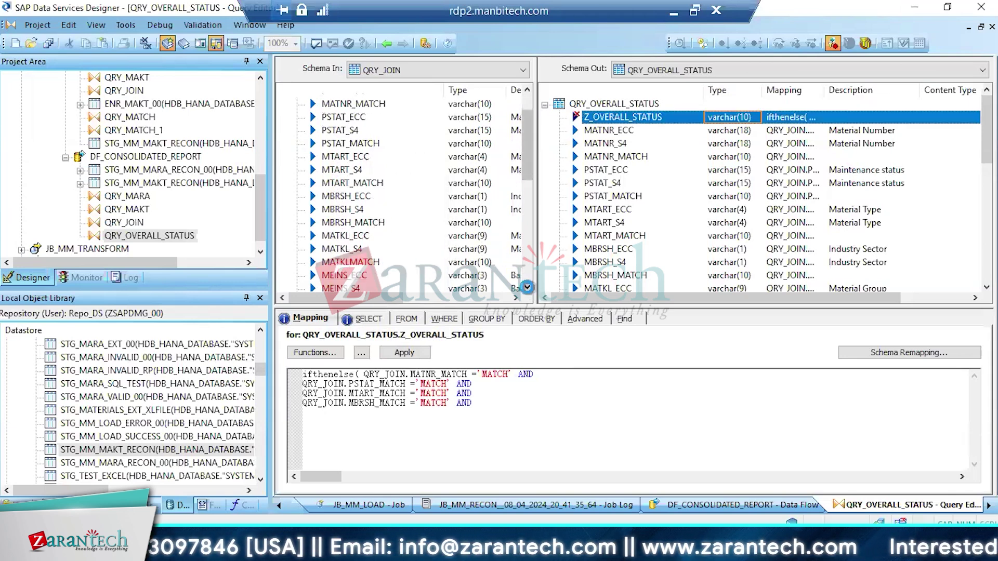
drag(364, 228, 329, 427)
key(ctrl+v)
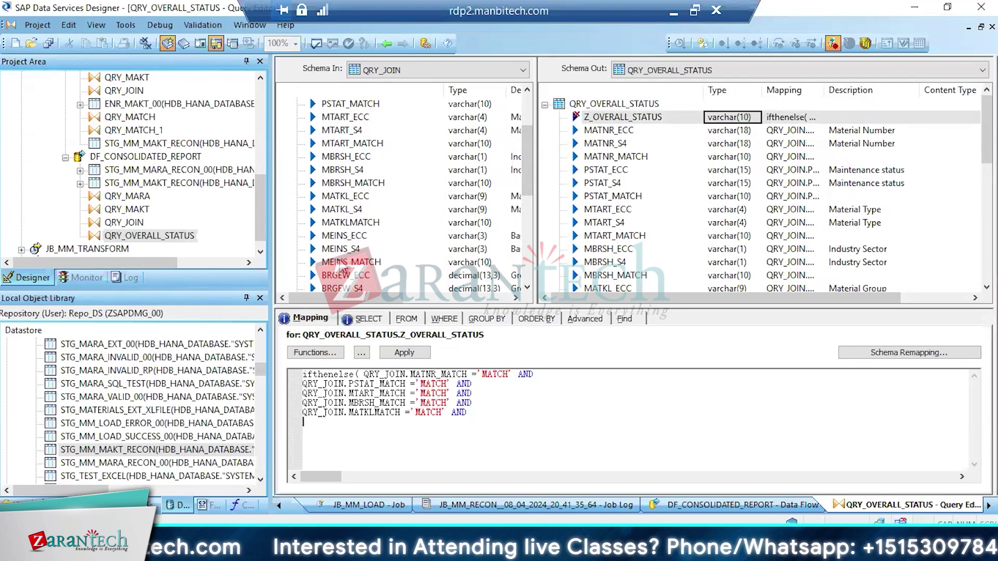
drag(342, 266, 329, 441)
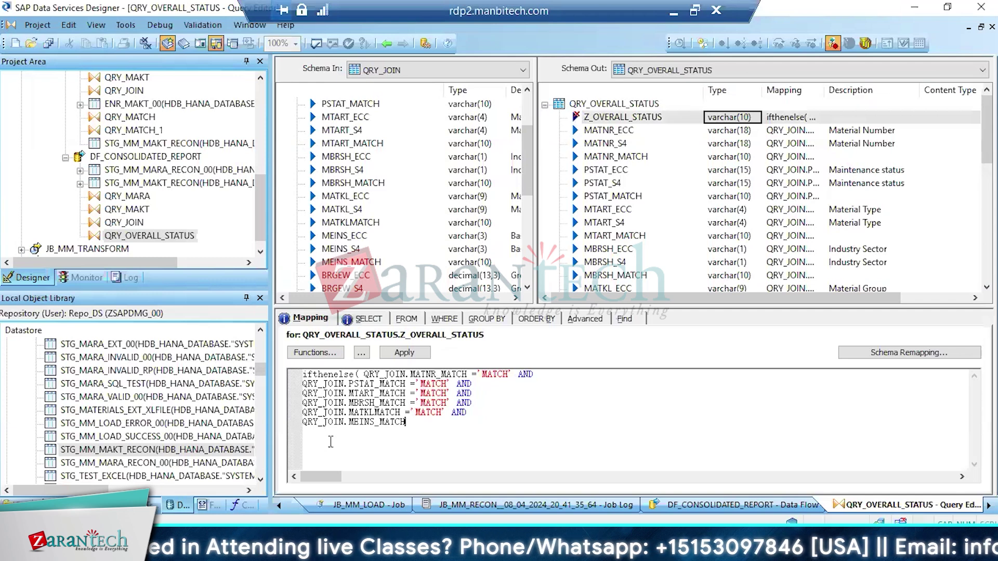
key(ctrl+v)
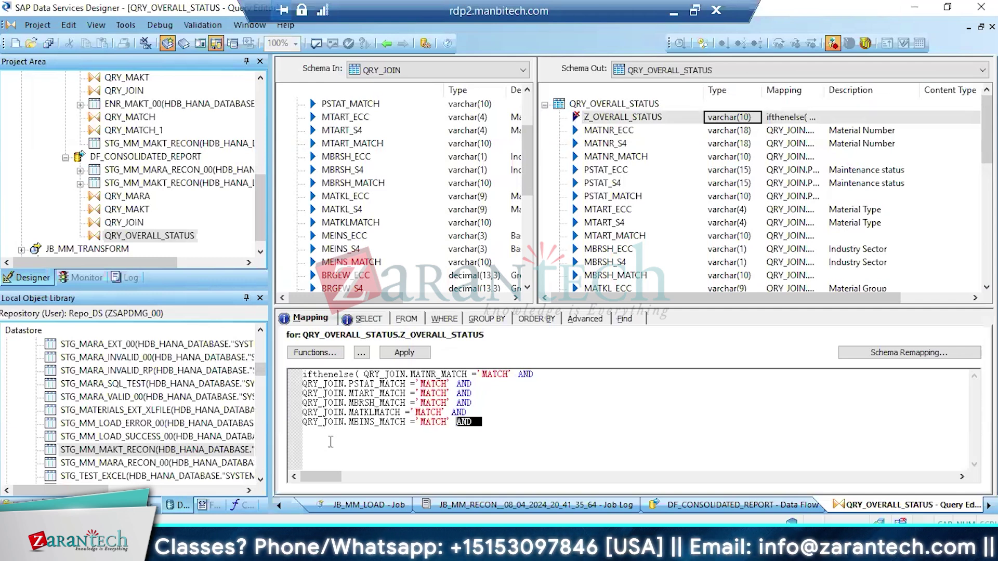
Append a second QRY_JOIN.MEINS_MATCH='MATCH' AND line below the existing MEINS_MATCH condition
key(shift+Left)
key(shift+Left)
key(shift+Left)
key(shift+Left)
key(shift+Left)
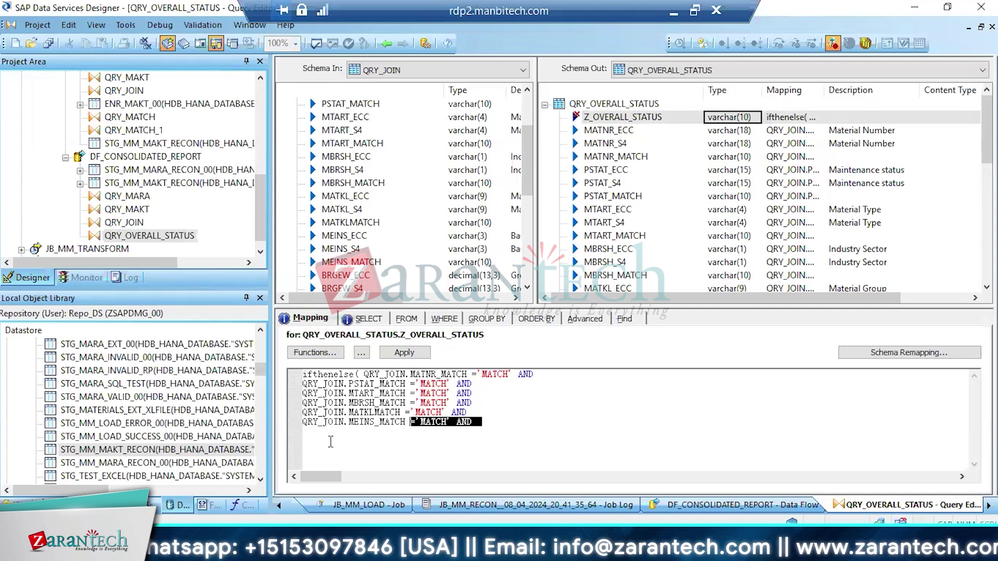
click(325, 435)
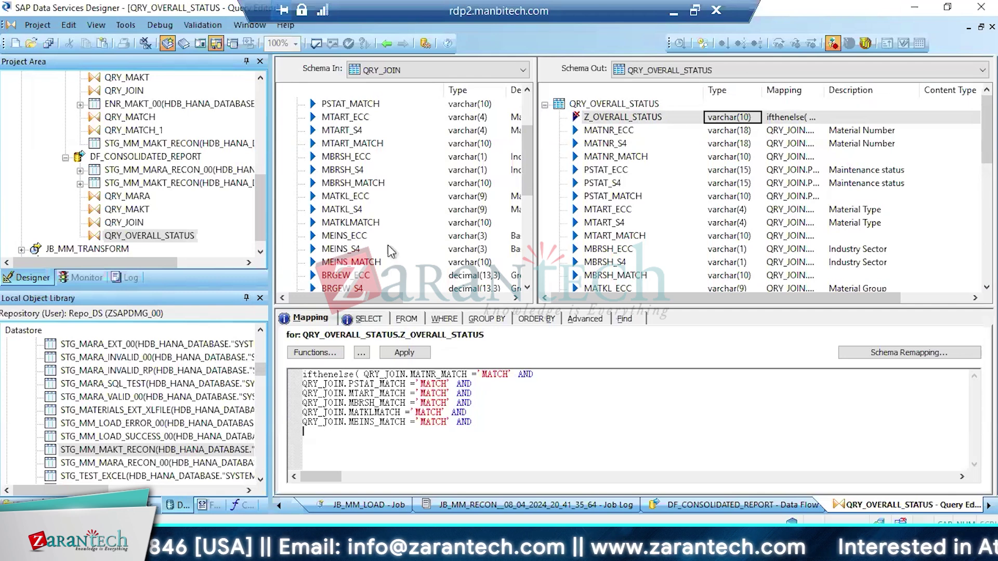
drag(357, 264, 332, 438)
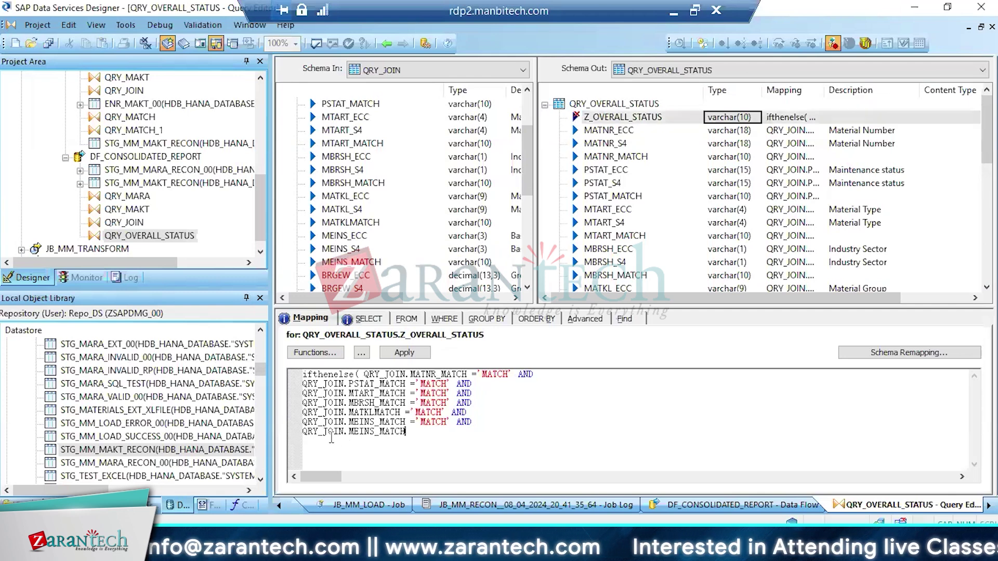
key(ctrl+v)
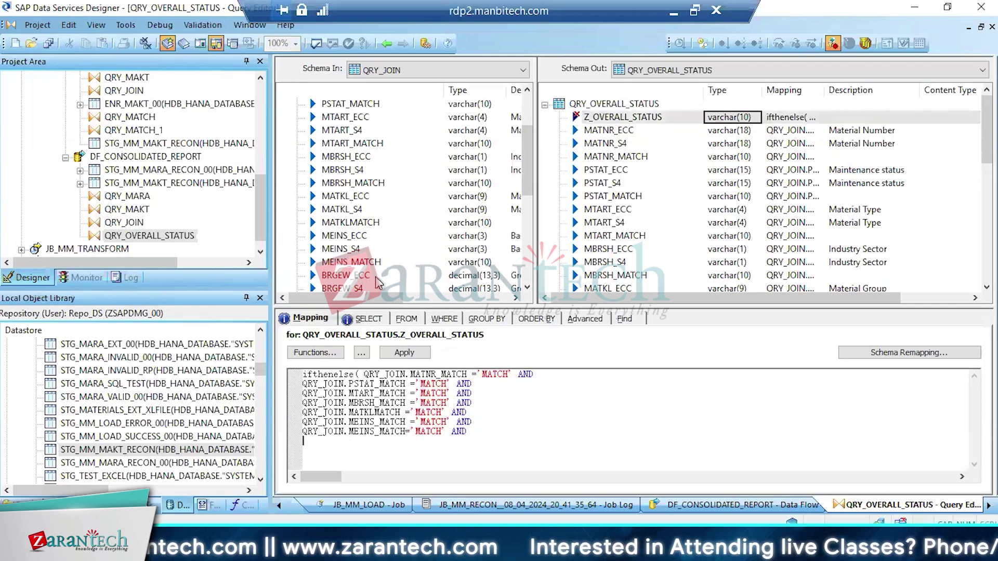
Append ='MATCH' AND conditions for QRY_JOIN.BRGEW_MATCH and QRY_JOIN.NTGEW_MATCH on separate lines of the expression
click(529, 288)
click(528, 288)
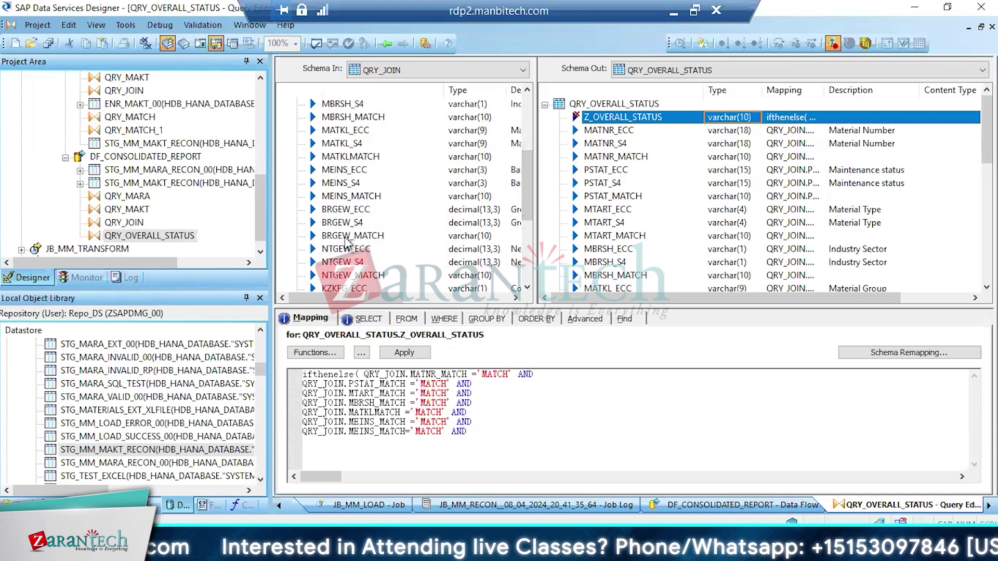
drag(346, 241, 311, 450)
key(ctrl+v)
key(Return)
drag(358, 279, 315, 457)
key(ctrl+v)
key(Return)
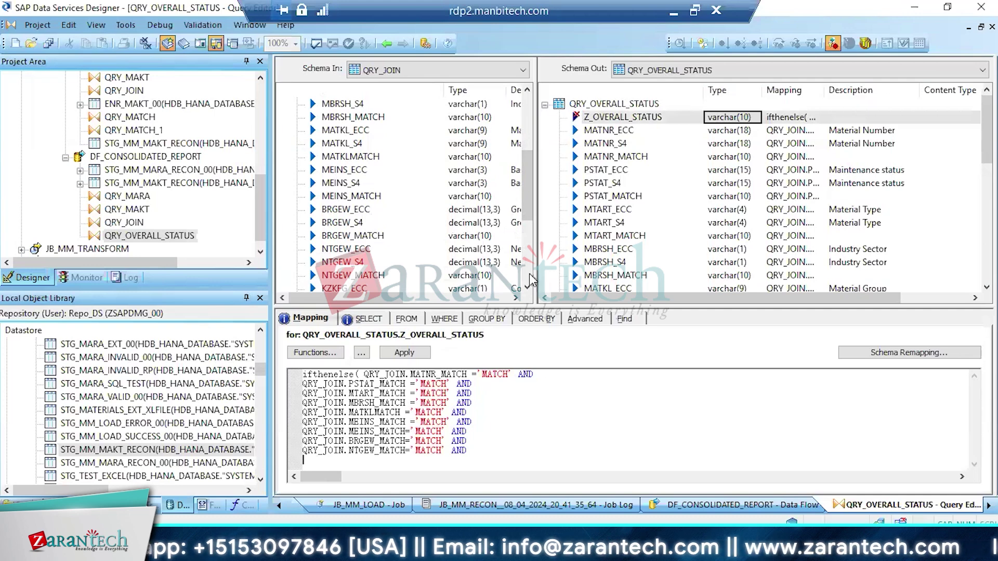
Append ='MATCH' AND conditions for QRY_JOIN.KZKFG_MATCH and QRY_JOIN.VPSTA_MATCH, keeping each condition on its own line
scroll(525, 281, down, 2)
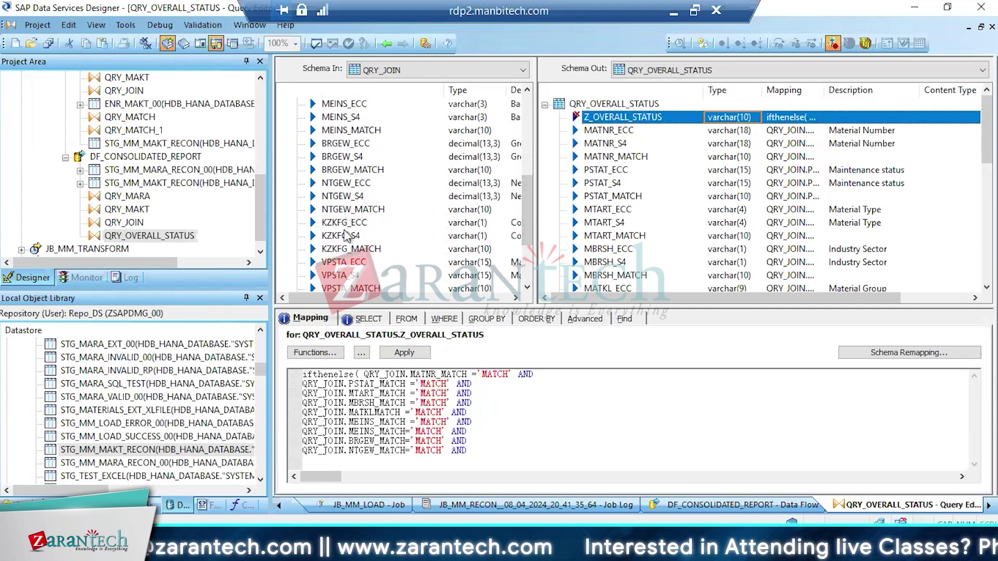
drag(331, 251, 314, 465)
text(='MATCH' AND)
key(Return)
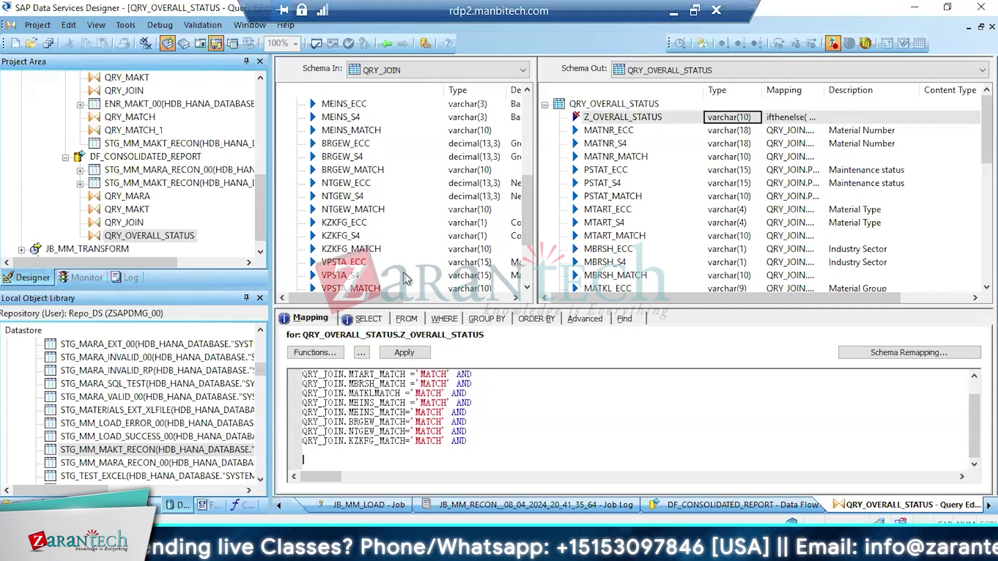
drag(349, 289, 320, 452)
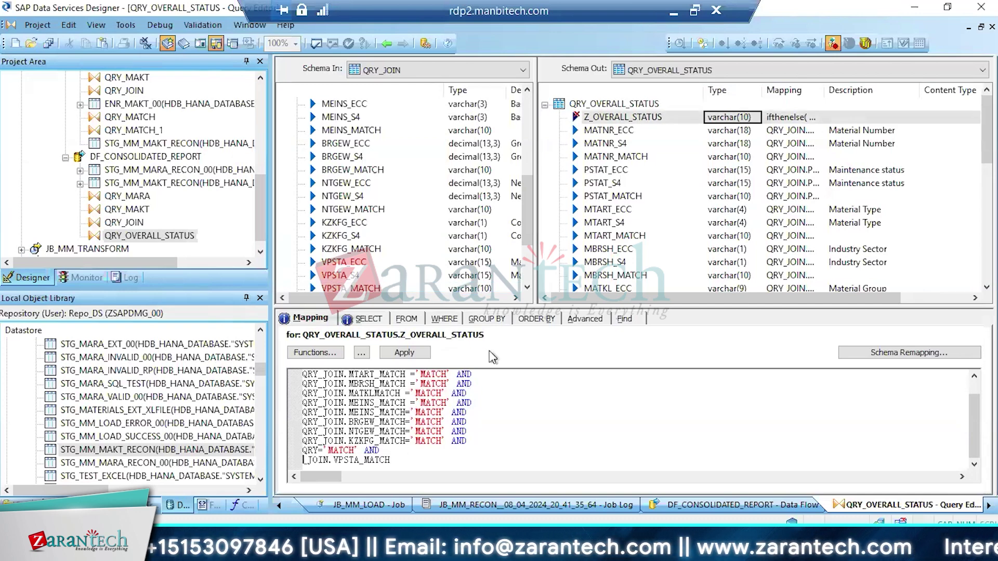
click(429, 457)
text(='MATCH' AND)
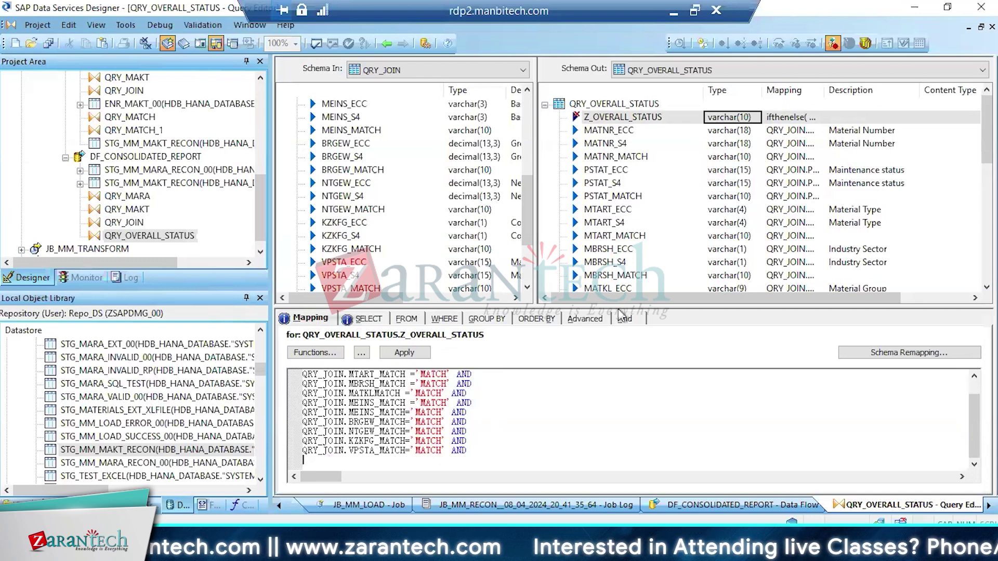
scroll(370, 221, down, 3)
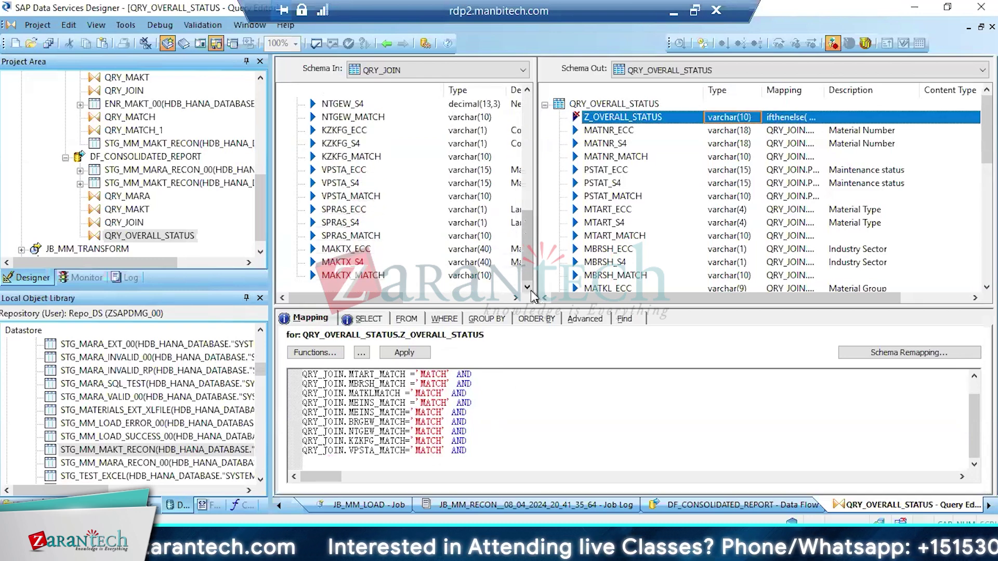
Append ='MATCH' conditions for QRY_JOIN.SPRAS_MATCH and QRY_JOIN.MAKTX_MATCH on separate lines, with AND only after the SPRAS_MATCH condition
drag(347, 236, 308, 461)
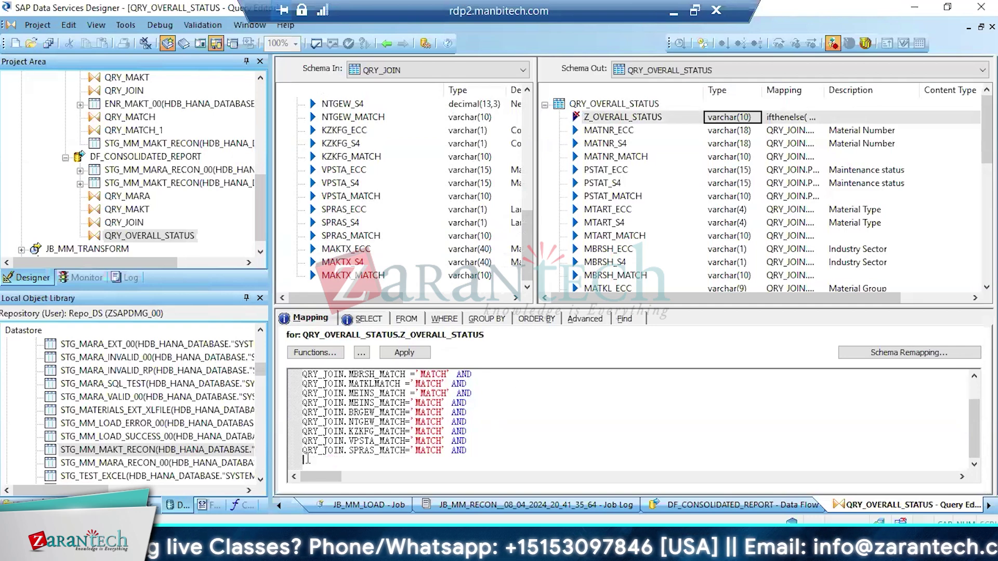
text(='MATCH' AND)
drag(352, 277, 320, 472)
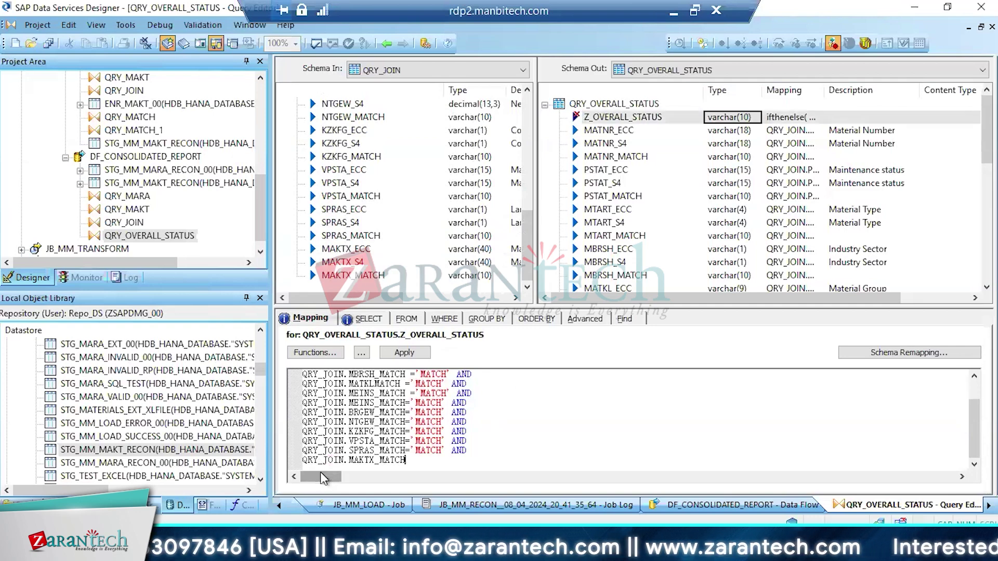
text(='MATCH' AND)
key(BackSpace)
key(BackSpace)
key(BackSpace)
key(BackSpace)
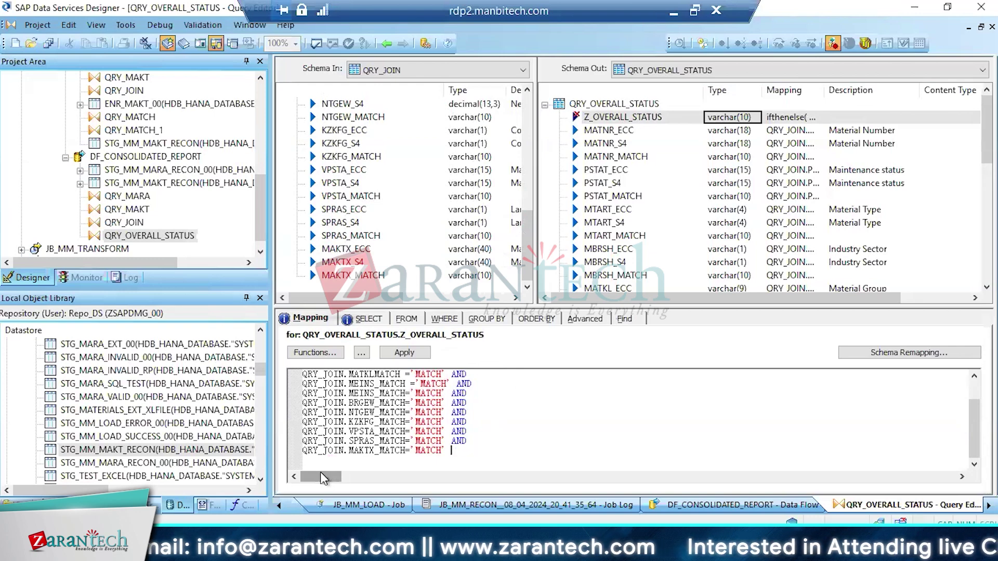
Complete the ifthenelse expression for Z_OVERALL_STATUS with the results 'MATCH' and 'MISMATCH' and a closing parenthesis
text(,')
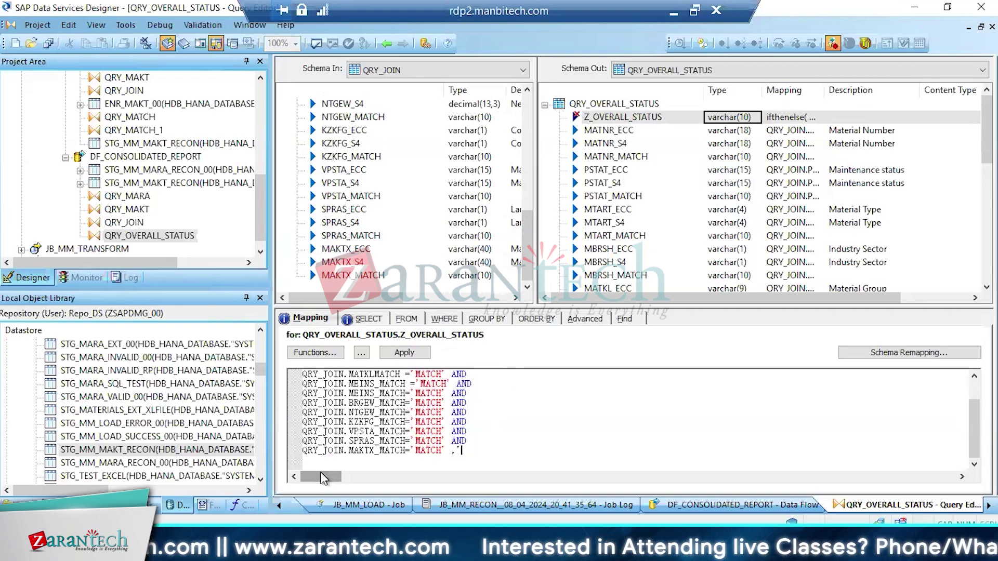
text(MATCH')
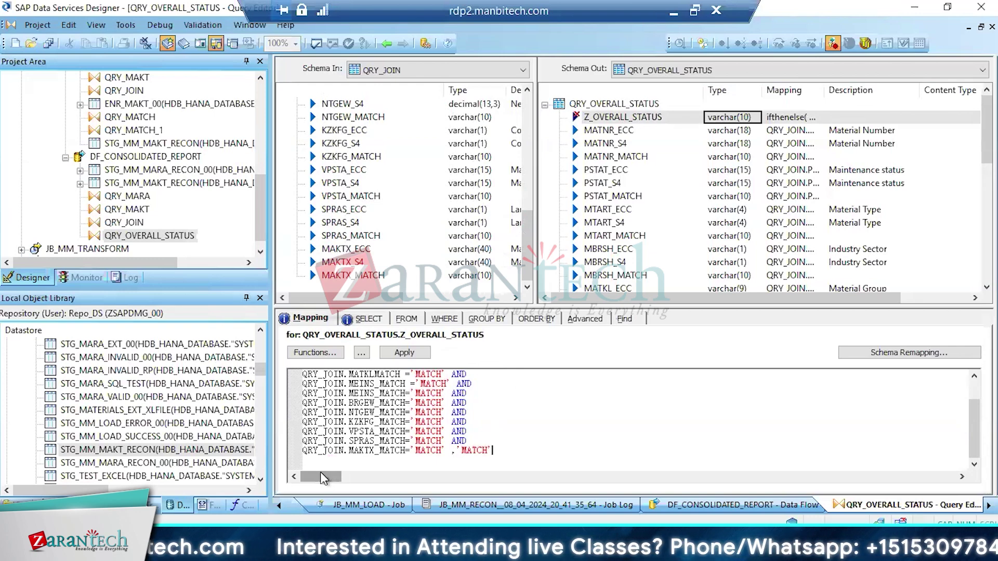
text(,')
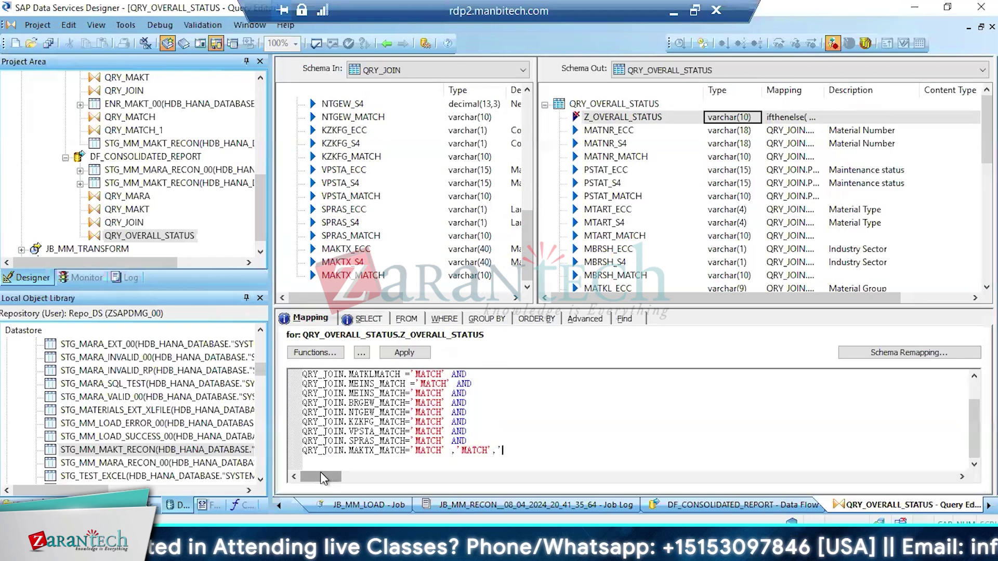
text(MISMATCH)
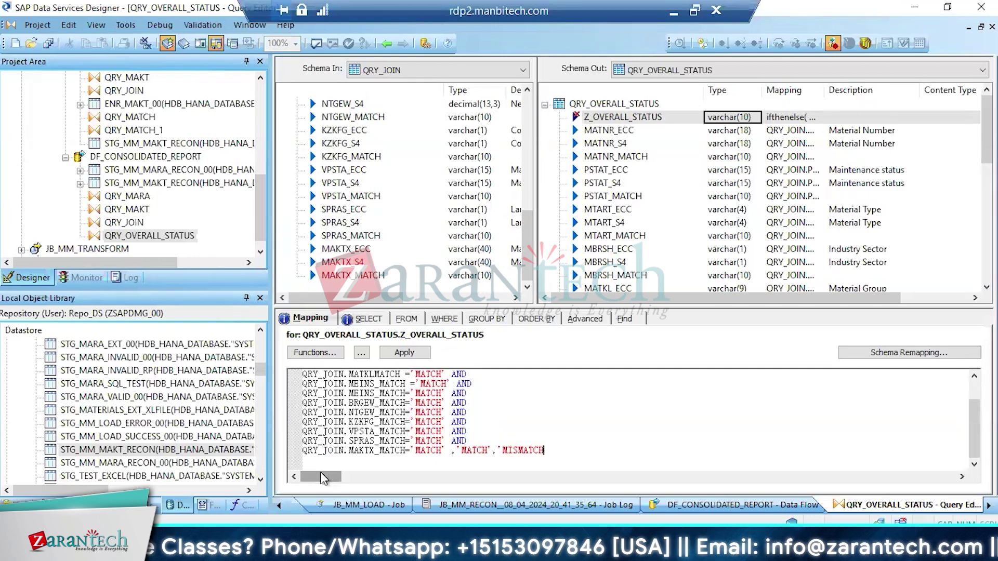
text(')
key(Return)
text())
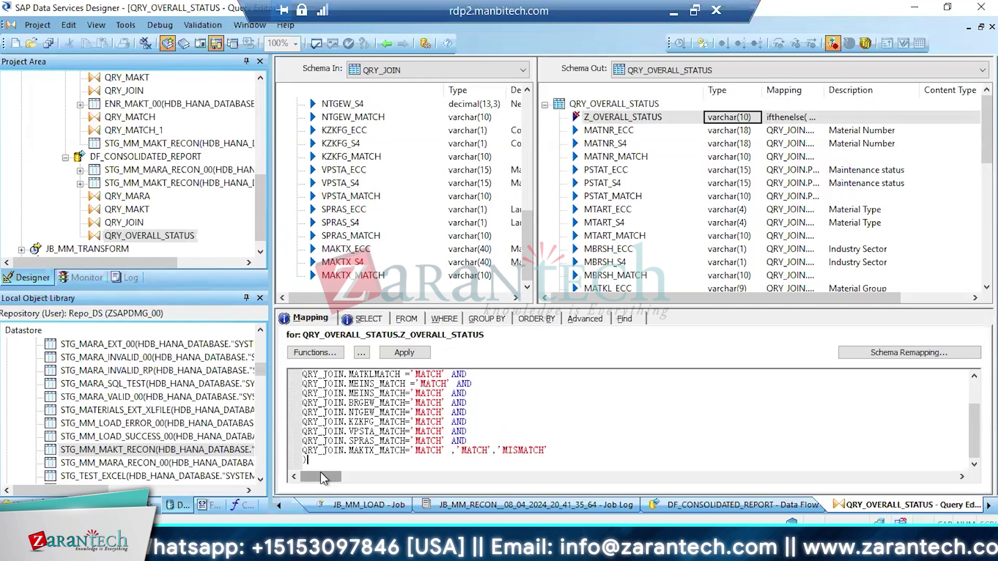
click(662, 156)
click(619, 117)
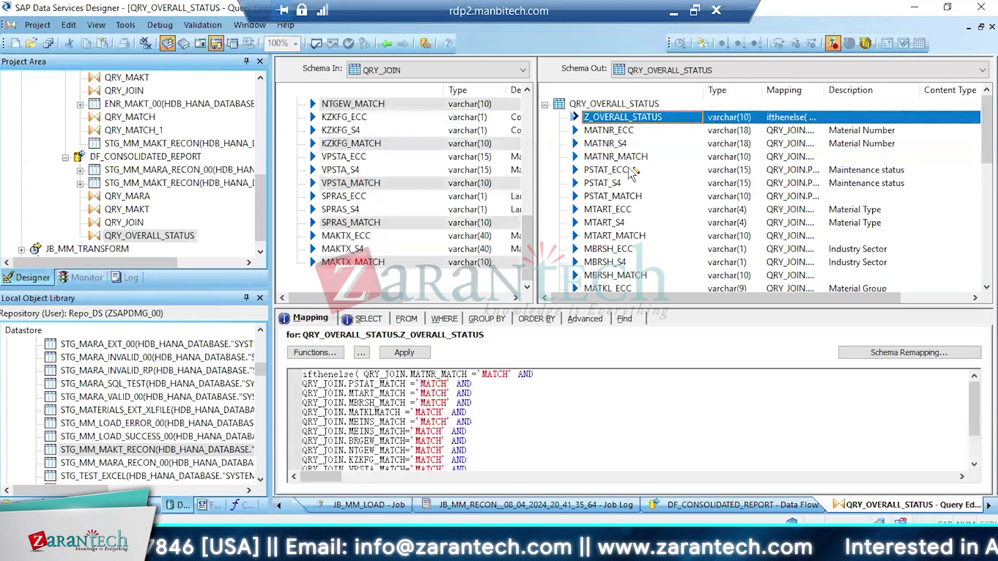
drag(528, 233, 528, 116)
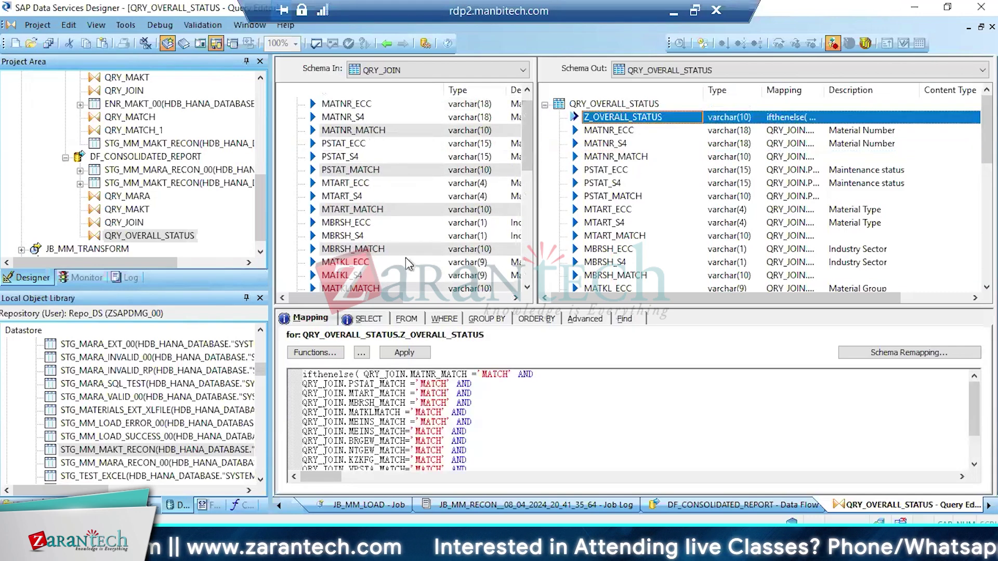
Add a template table in HDB_HANA_DATABASE with a name beginning STG_CONSOLIDATED_MATERIAL_REC to the data flow, and connect QRY_OVERALL_STATUS to it
click(387, 44)
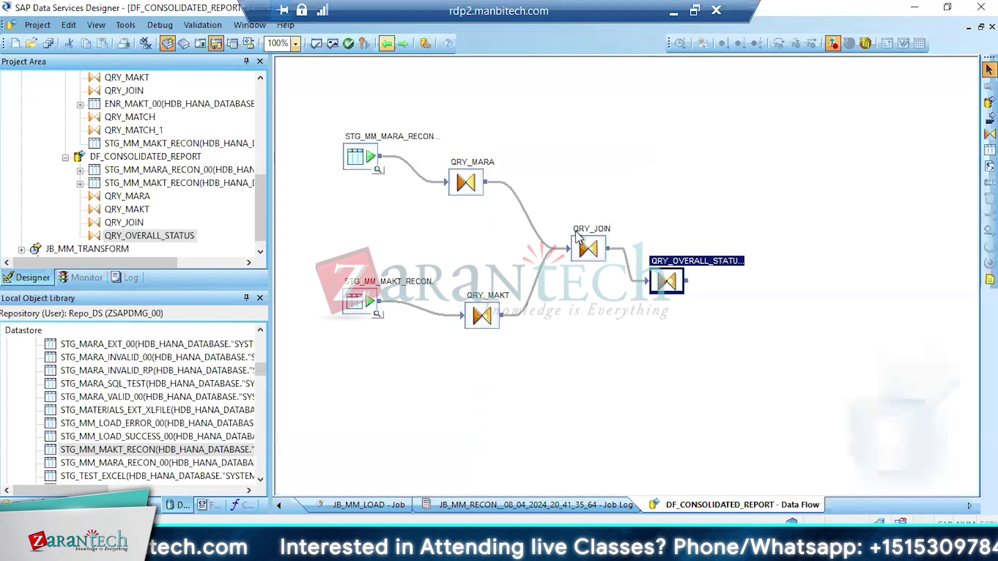
click(990, 152)
click(750, 306)
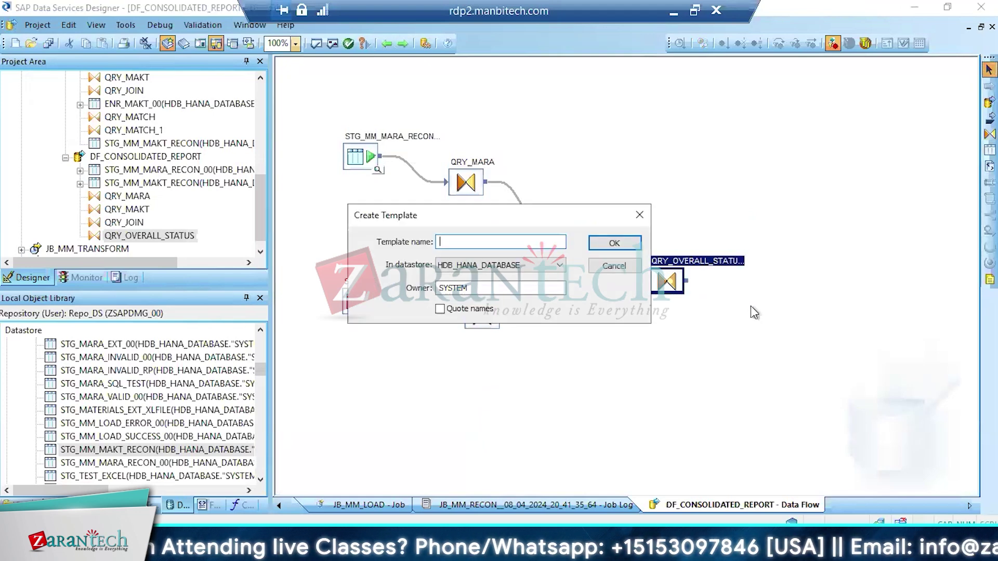
text(STG_)
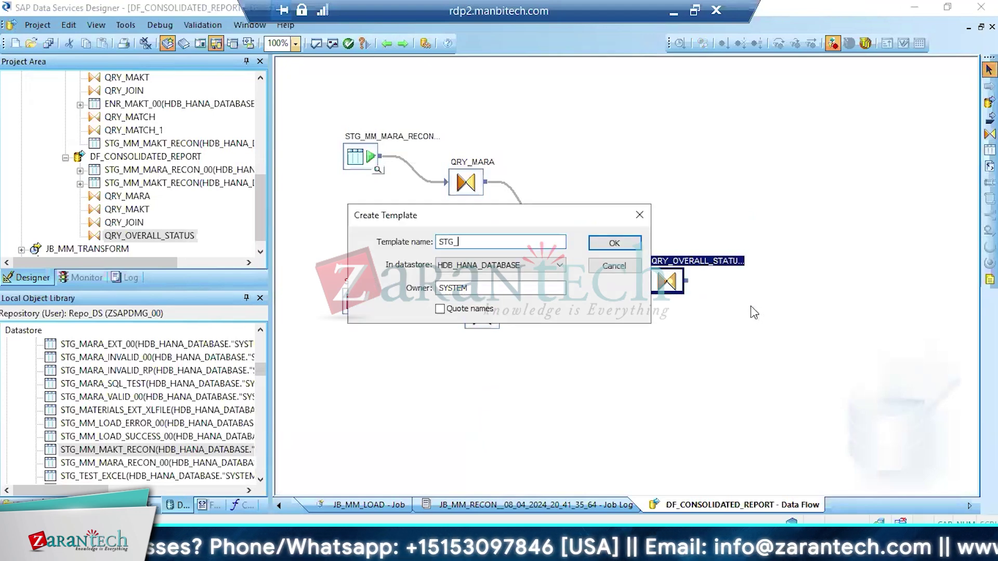
text(CONSOLIDA)
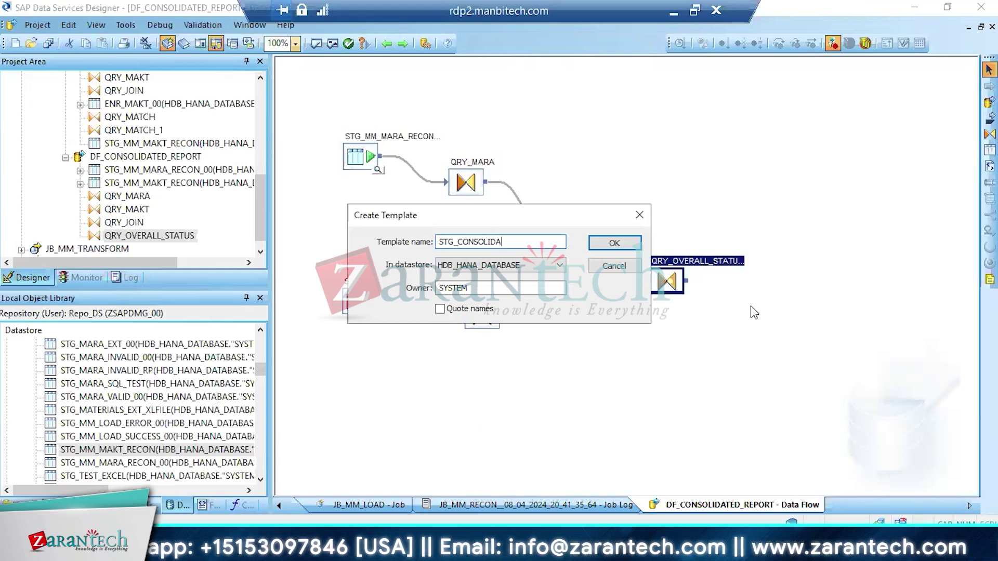
text(TED_)
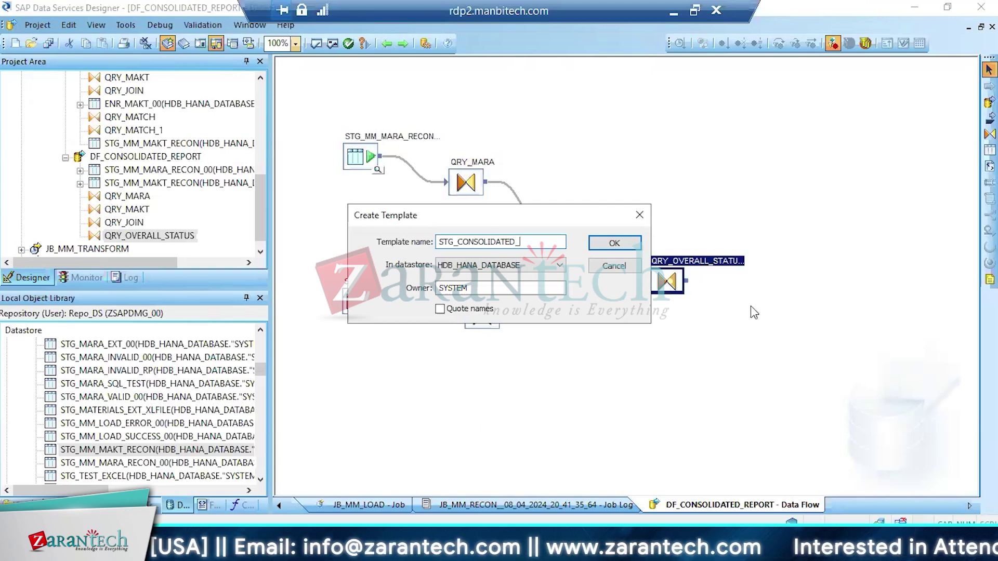
text(.ATERIAL_)
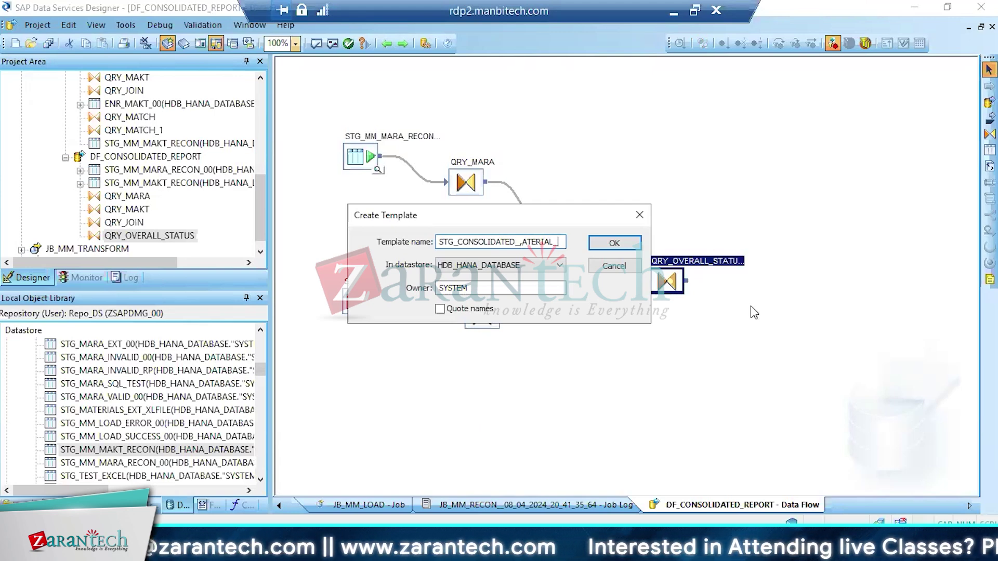
text(REPORT)
key(Return)
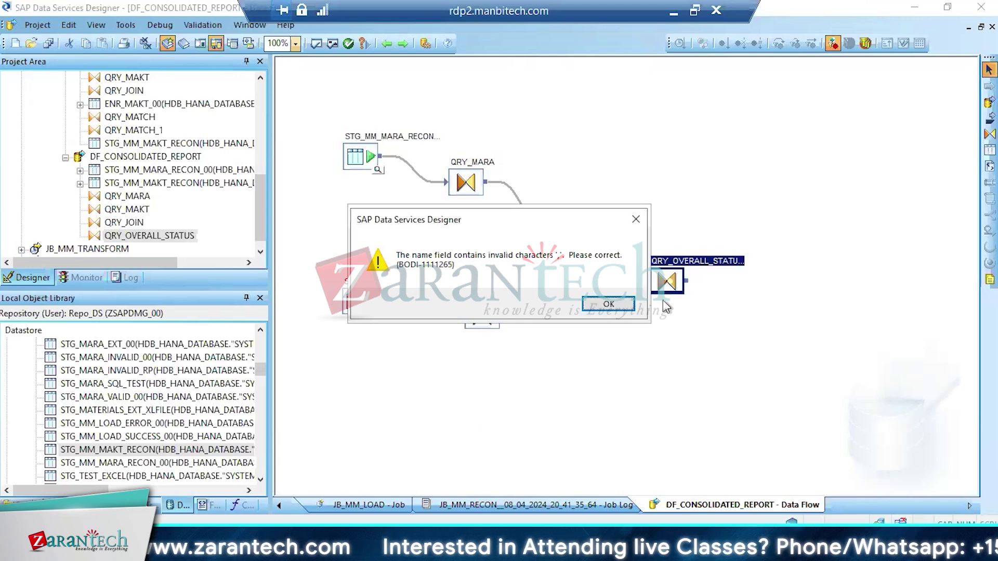
click(609, 304)
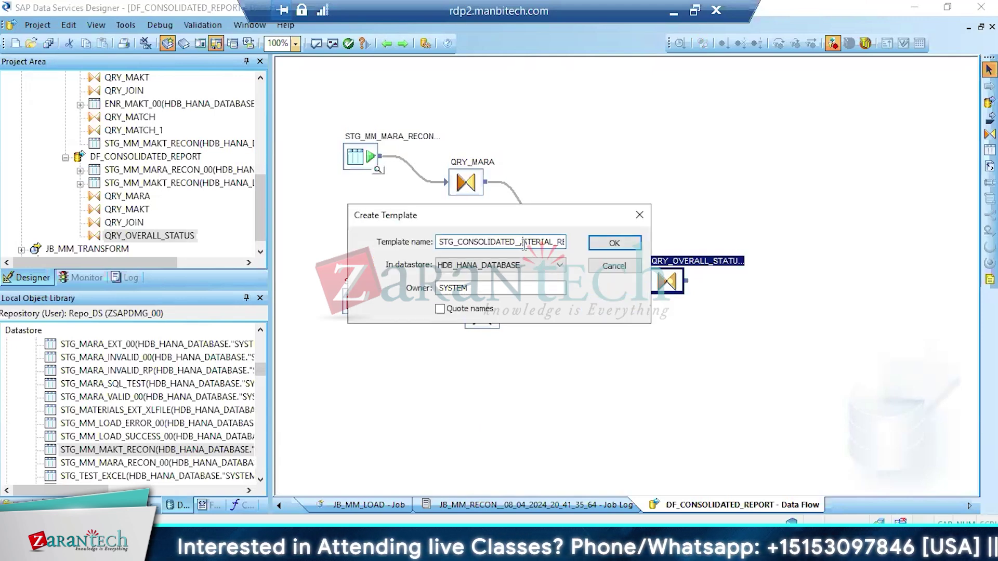
key(BackSpace)
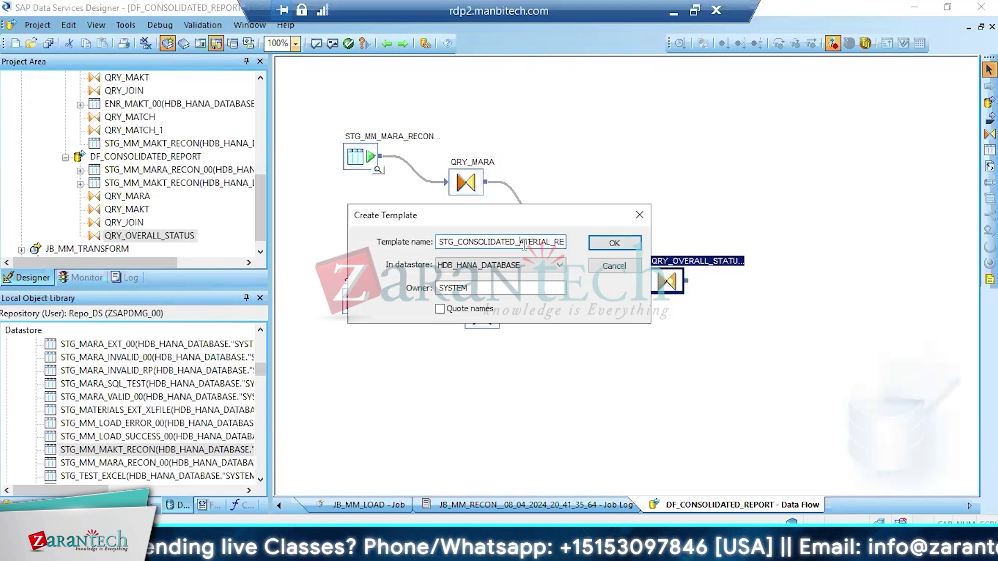
text(M)
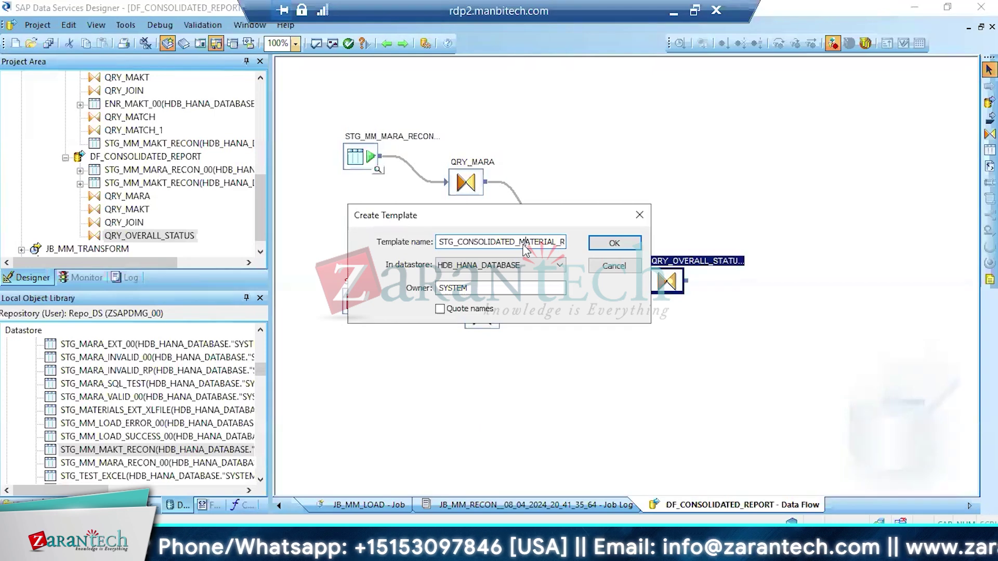
key(Return)
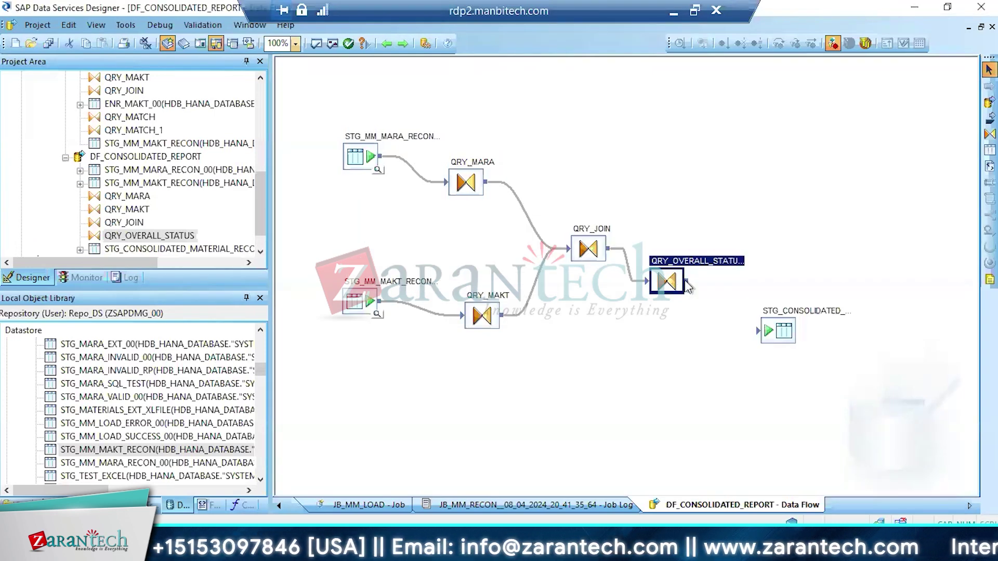
drag(686, 281, 758, 331)
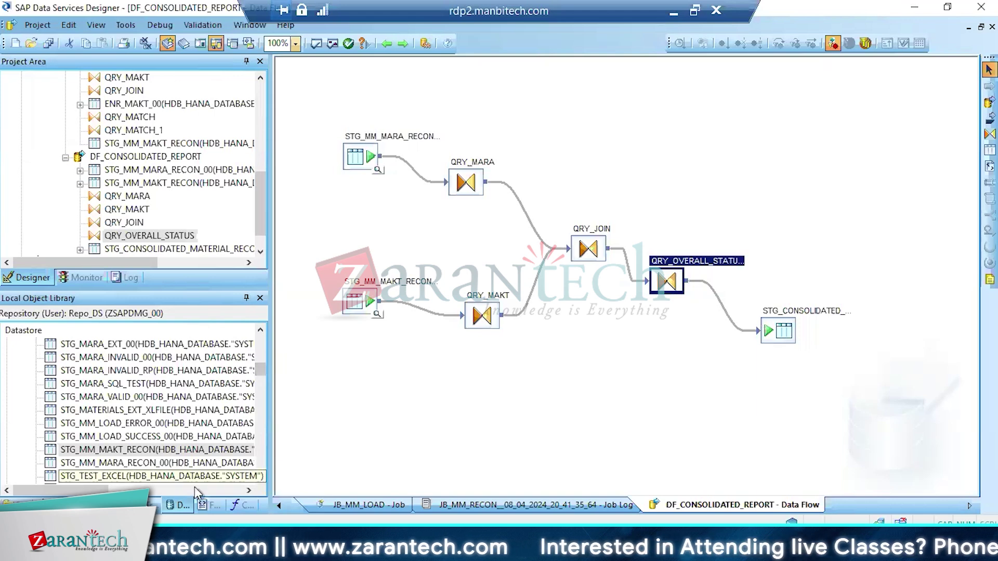
Create a new delimited flat file format named FF_MATERIAL_CONSOLIDATE
click(208, 505)
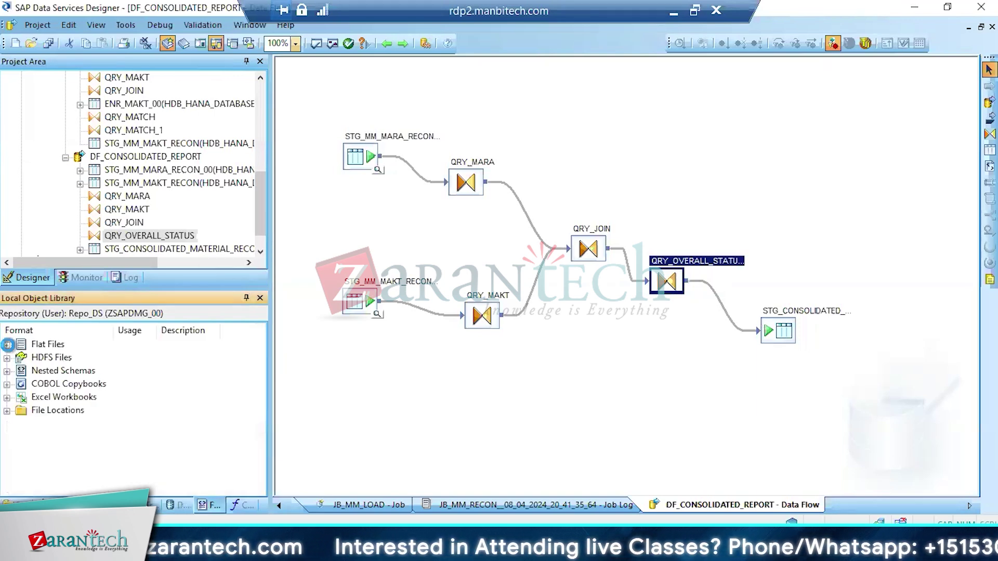
click(7, 345)
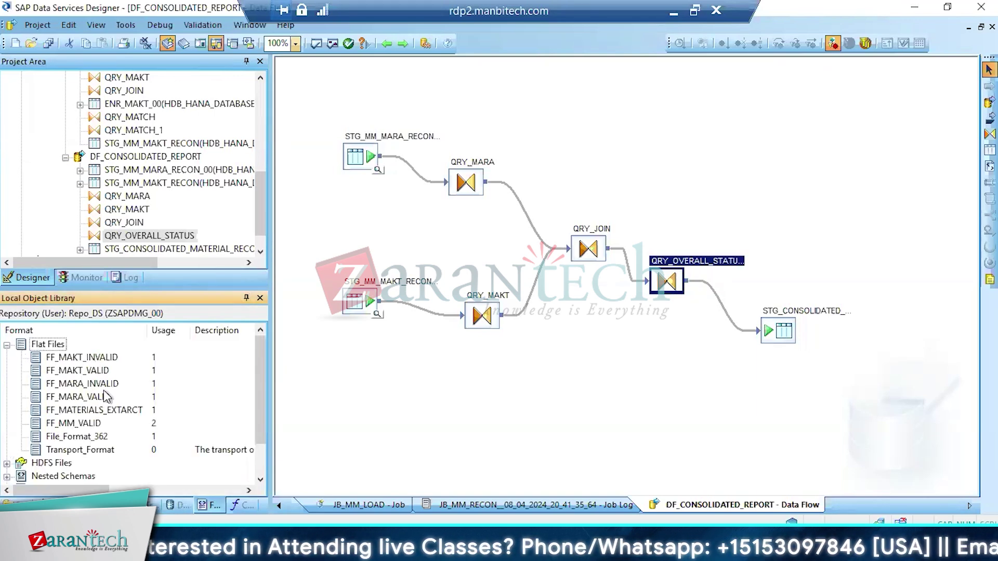
click(50, 345)
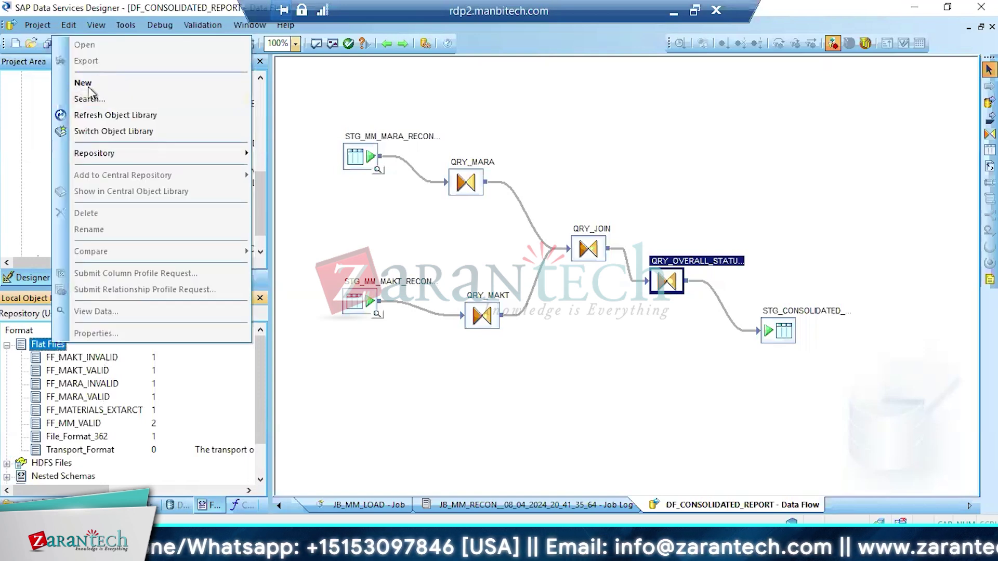
click(89, 83)
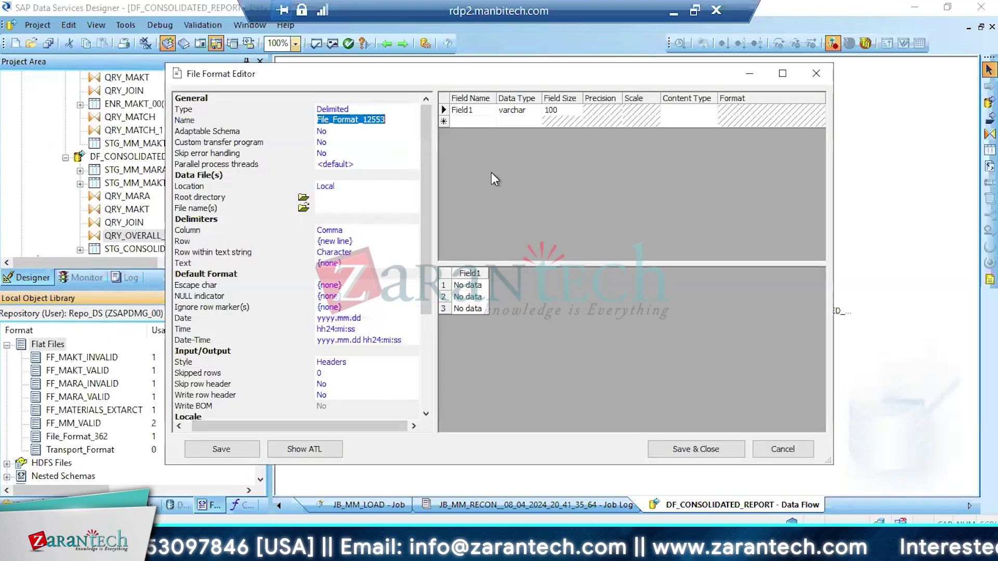
text(FF)
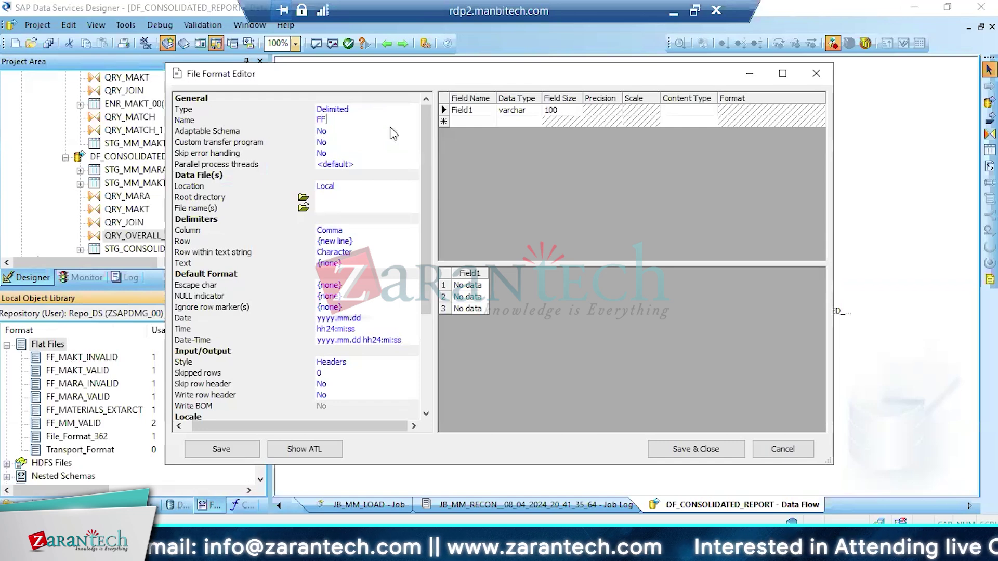
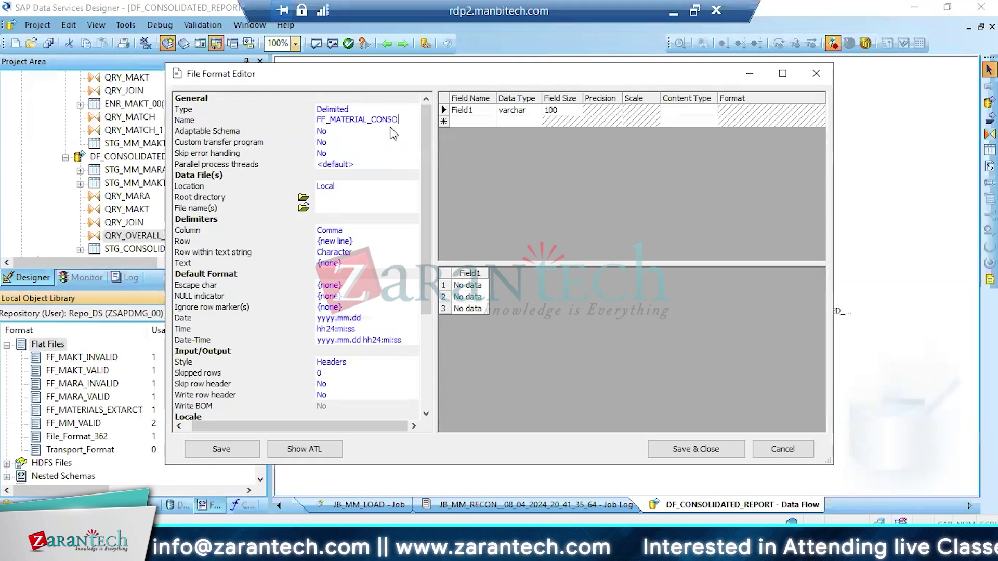
text(DATE)
key(Return)
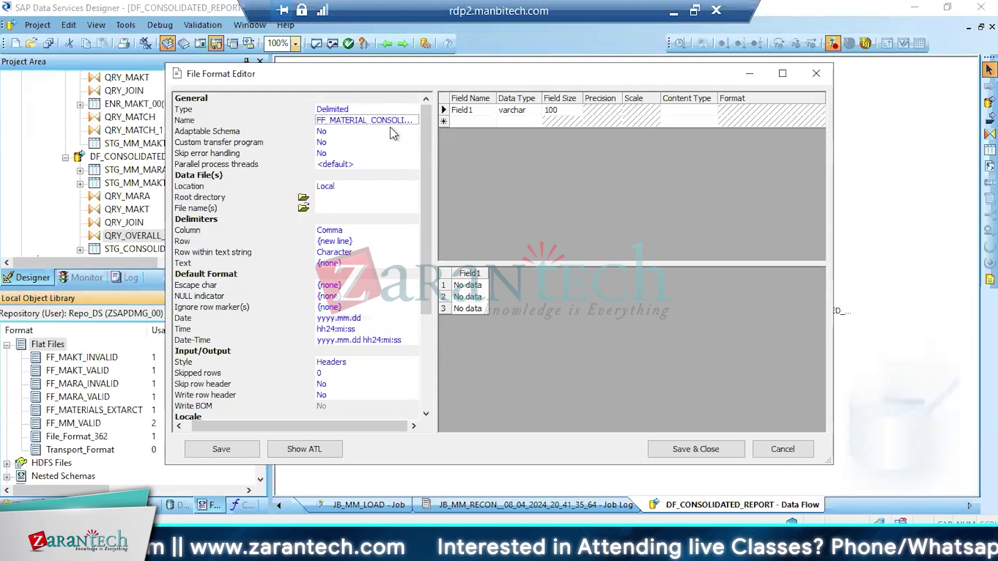
Set the root directory of the flat file format to the Documents folder under This PC
click(303, 198)
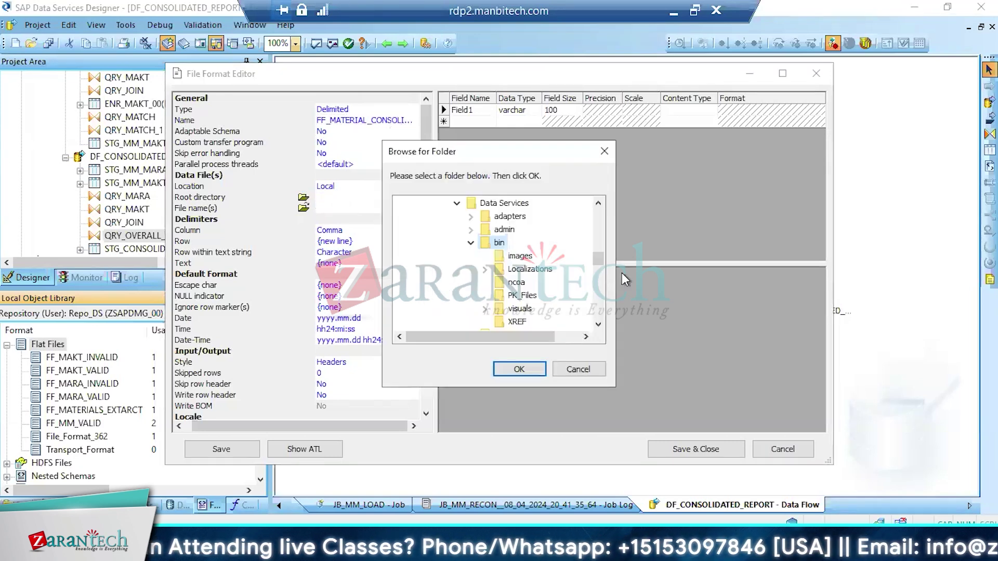
drag(598, 258, 600, 215)
scroll(470, 228, up, 2)
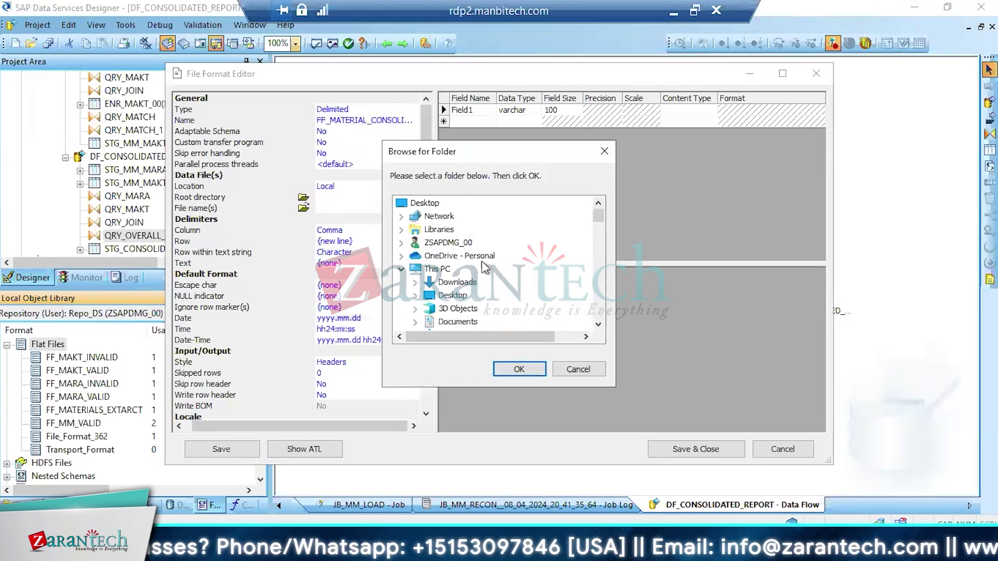
click(452, 321)
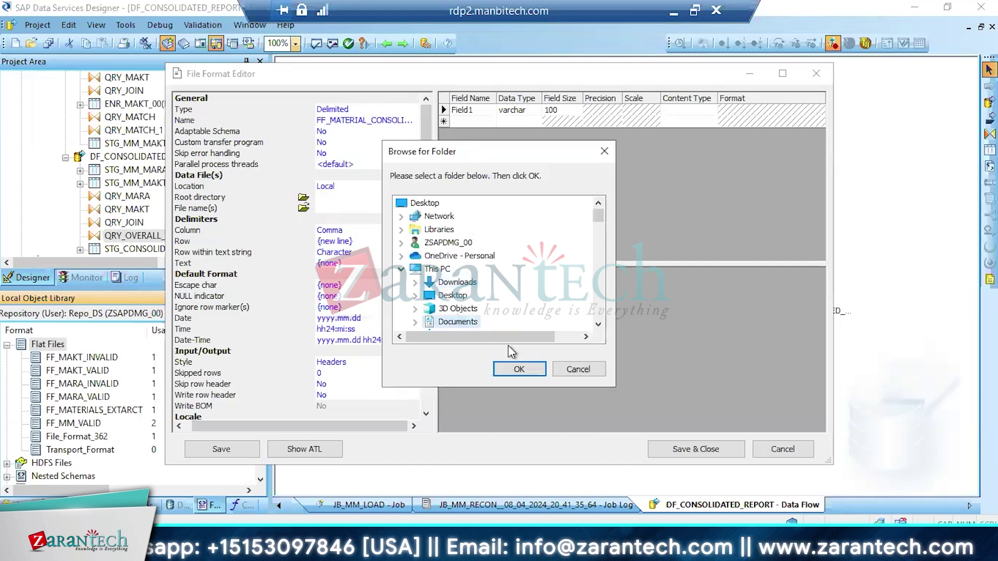
click(518, 369)
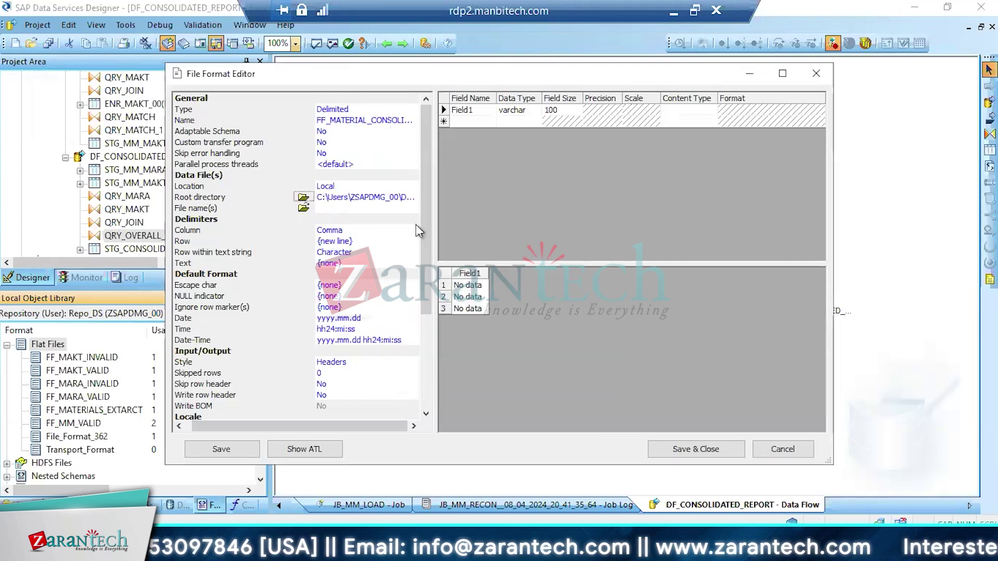
Set the file name of the FF_MATERIAL_CONSOLIDATE format to FF_MATERIAL_RECON.TXT
click(332, 209)
text(='MATCH' AND)
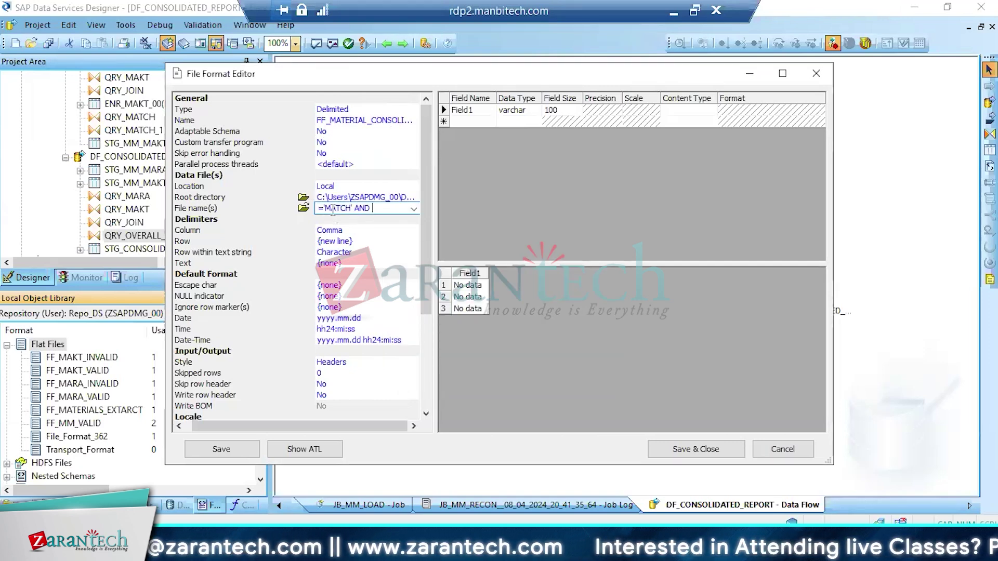
key(ctrl+a)
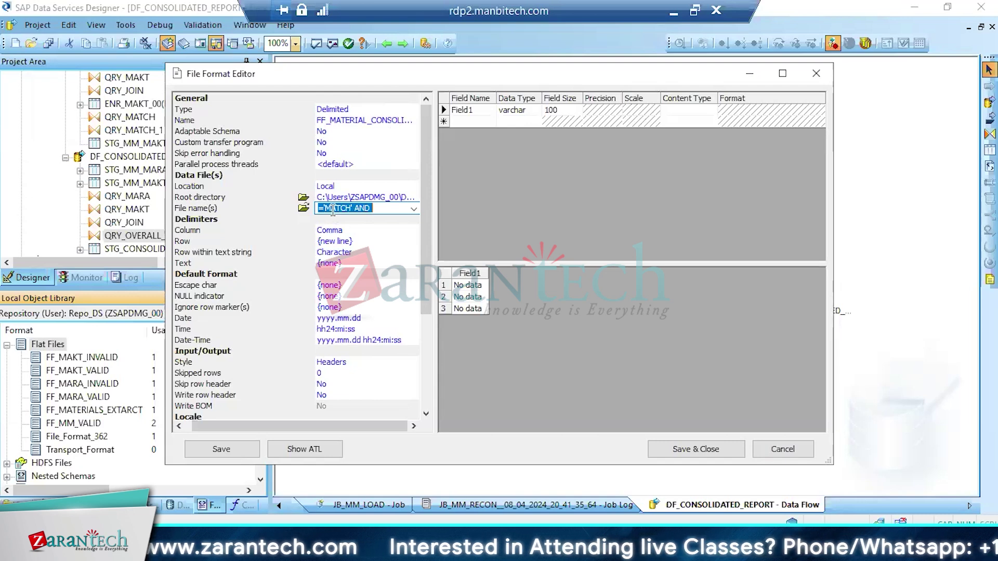
text(FF_MATERIAL_REC)
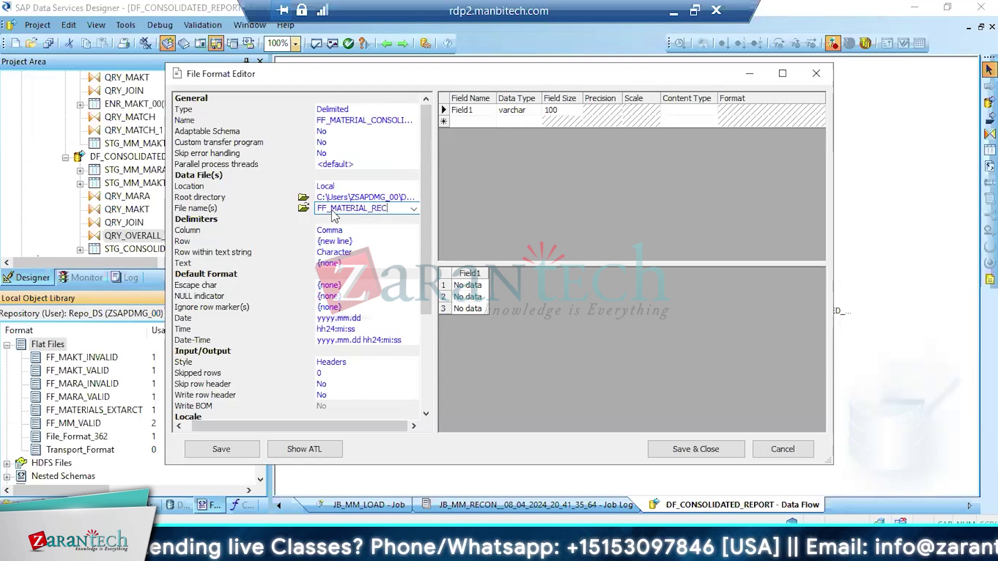
text(TXT)
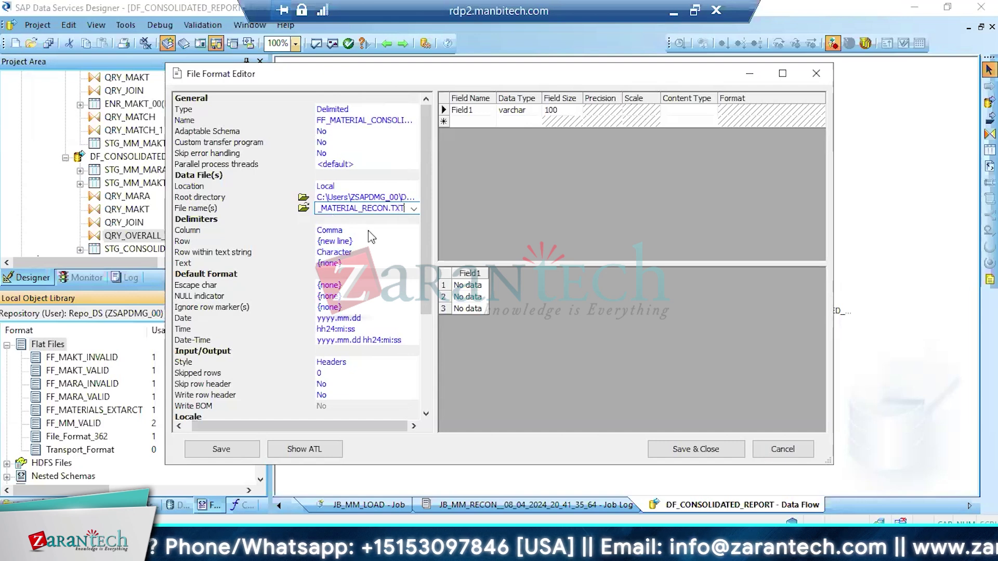
key(Return)
Set the column delimiter to Tab and write row header to Yes, saving and closing the file format
click(413, 231)
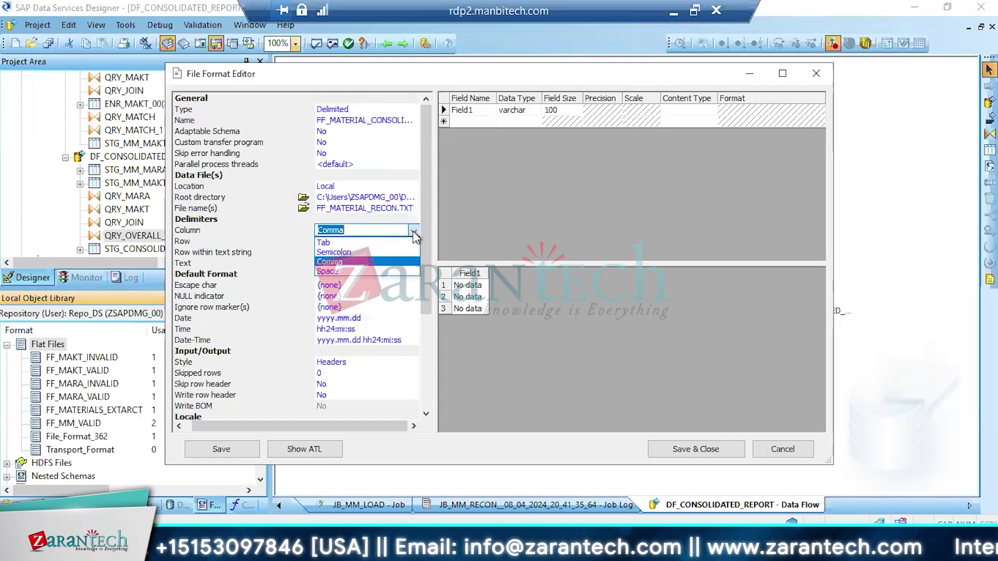
click(339, 241)
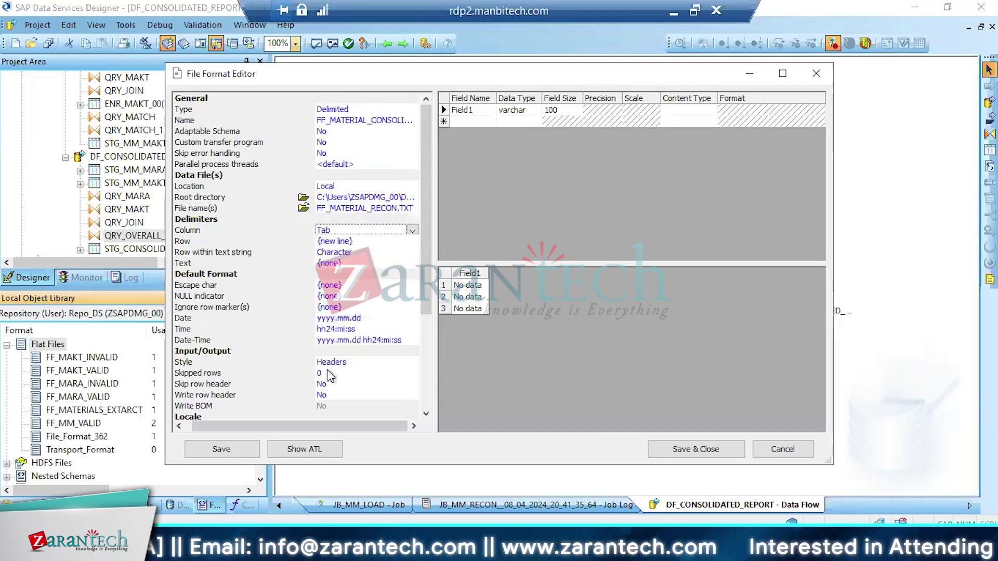
click(357, 396)
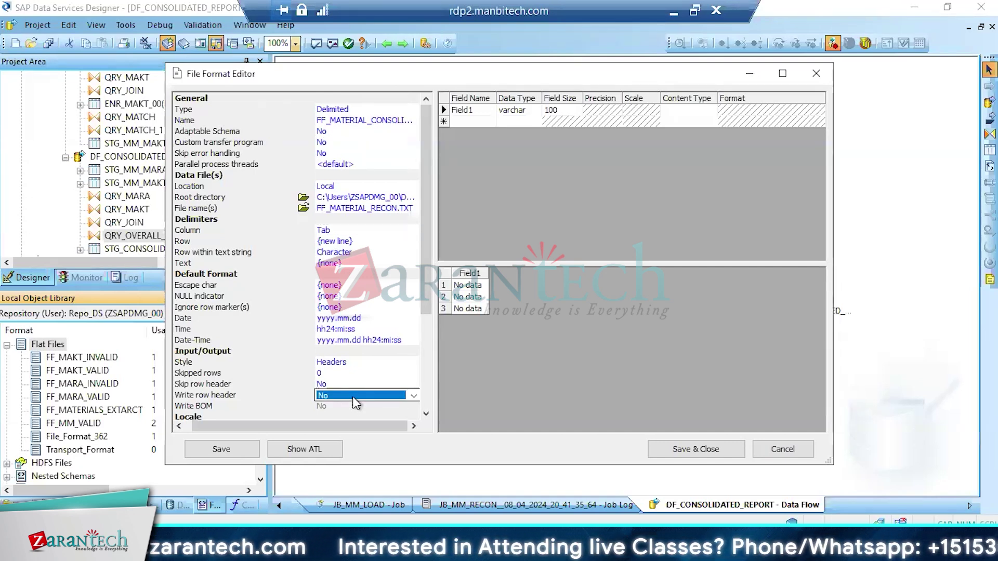
click(414, 397)
click(338, 407)
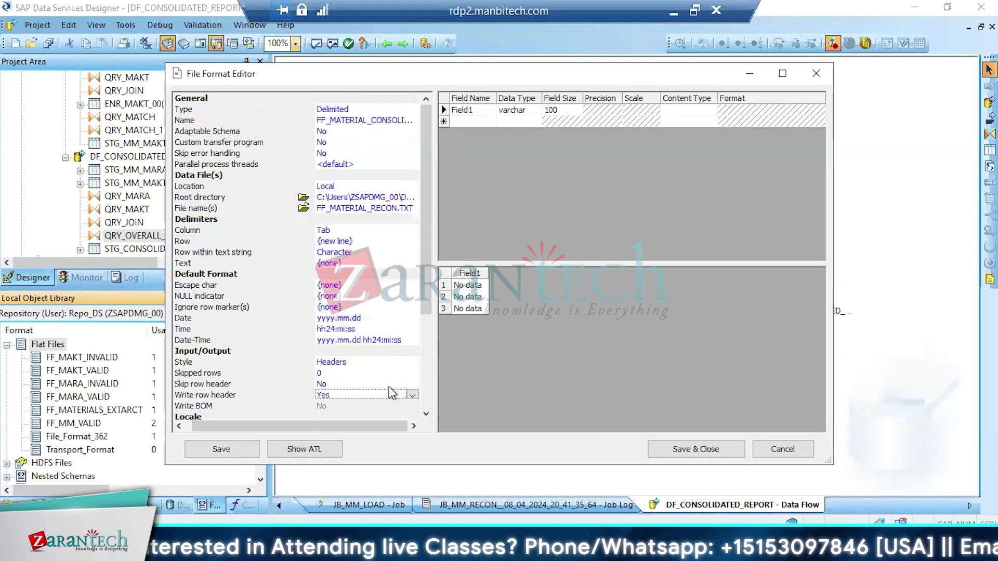
click(704, 451)
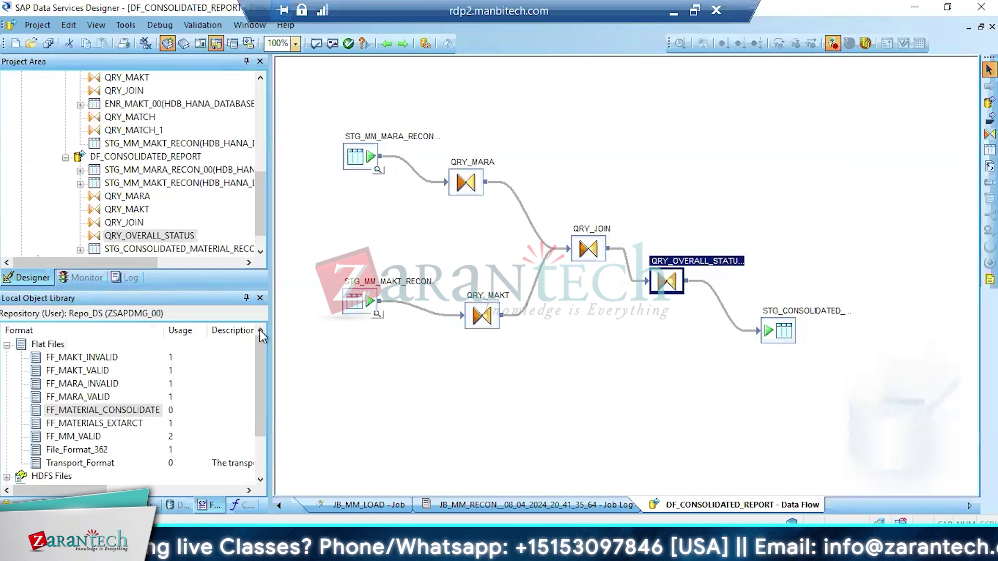
Add FF_MATERIAL_CONSOLIDATE to the data flow as a target and connect QRY_OVERALL_STATUS to it
drag(120, 410, 698, 360)
click(725, 374)
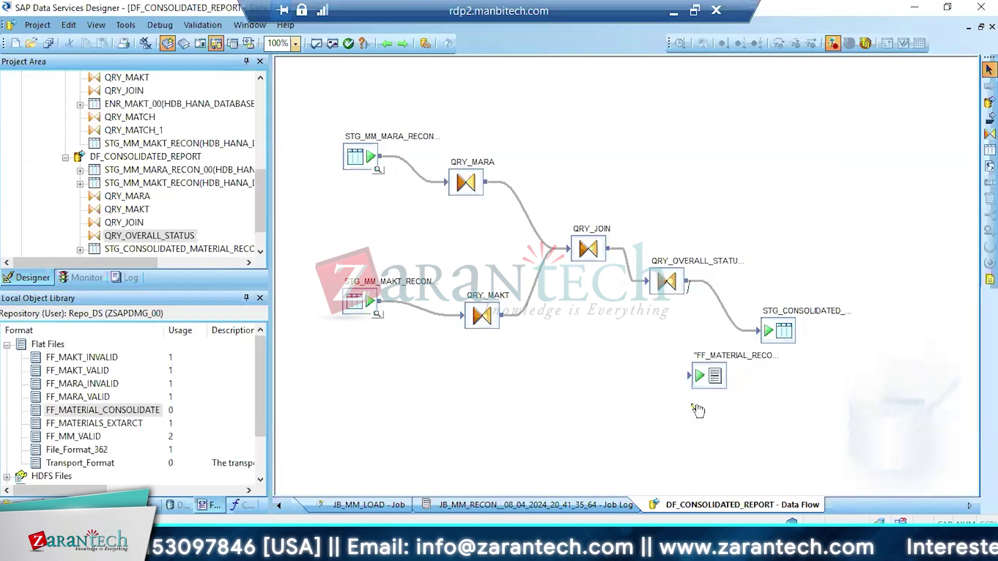
drag(698, 411, 690, 375)
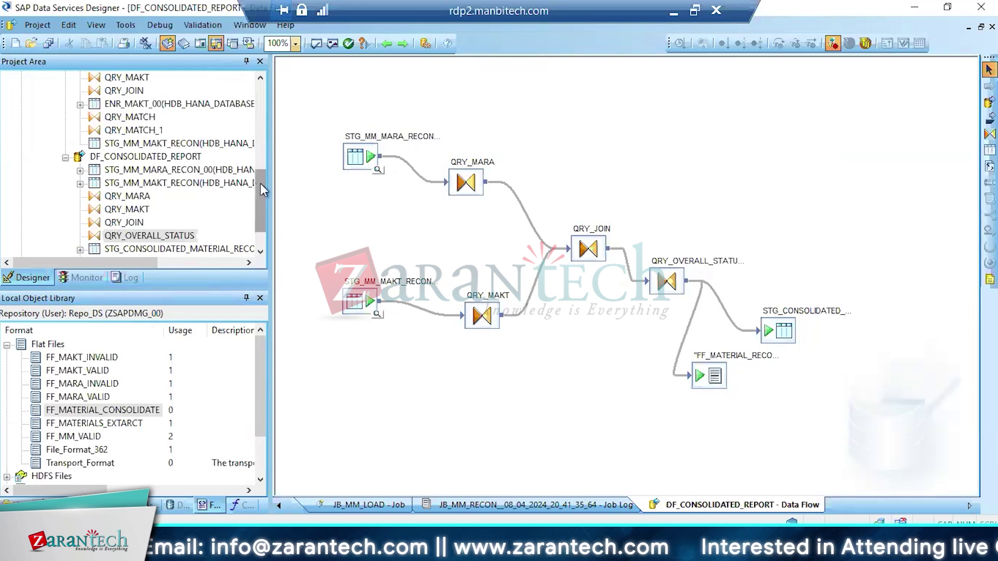
Save all changes, execute the JB_MM_RECON job with the default execution properties, and open the run's error log
drag(263, 190, 262, 99)
click(22, 117)
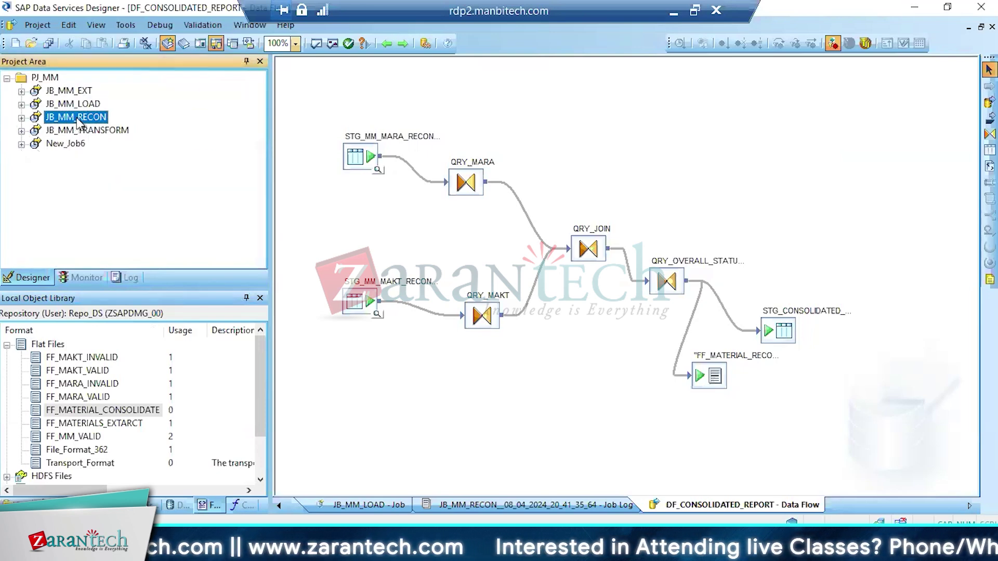
double_click(78, 117)
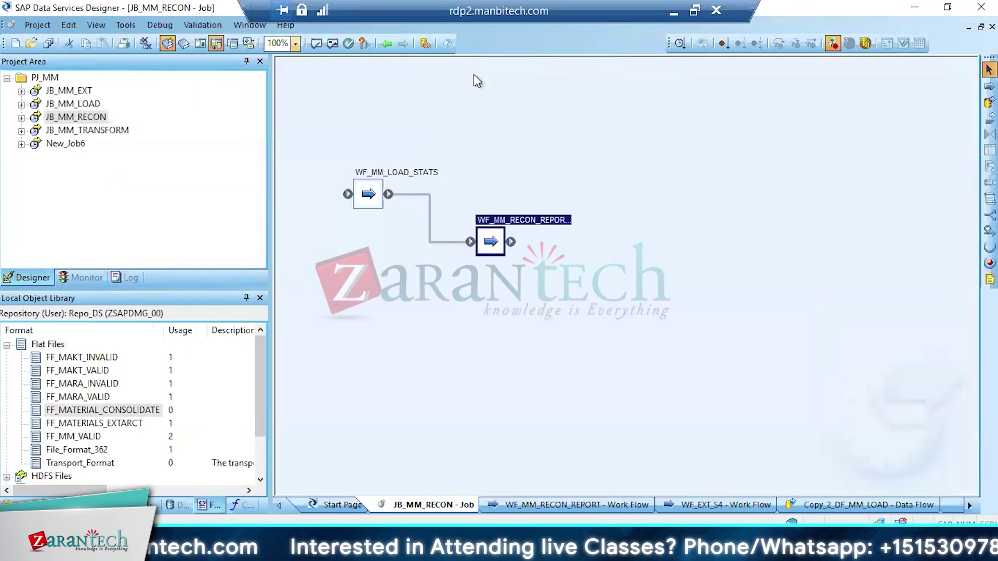
click(680, 43)
click(399, 353)
click(579, 454)
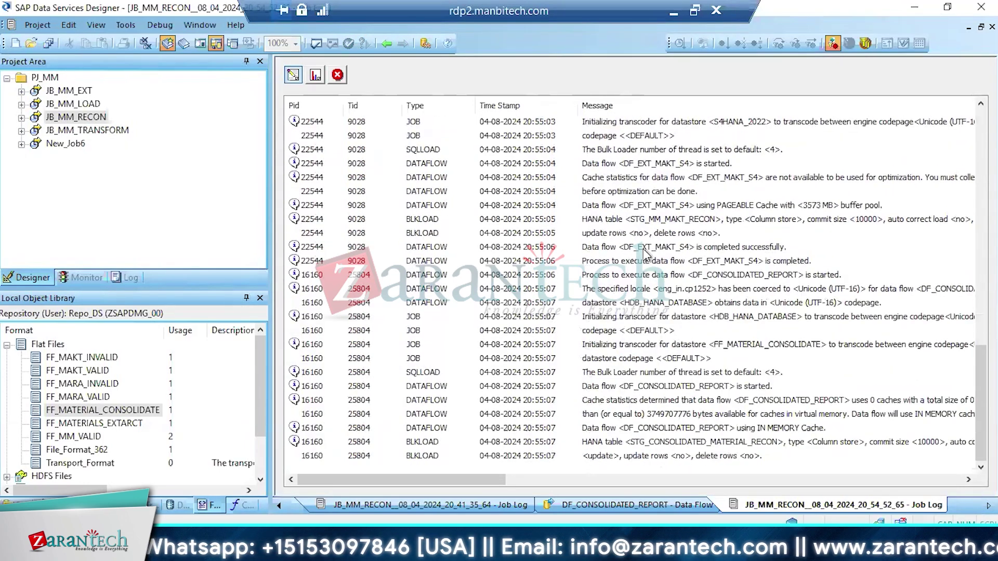
click(338, 75)
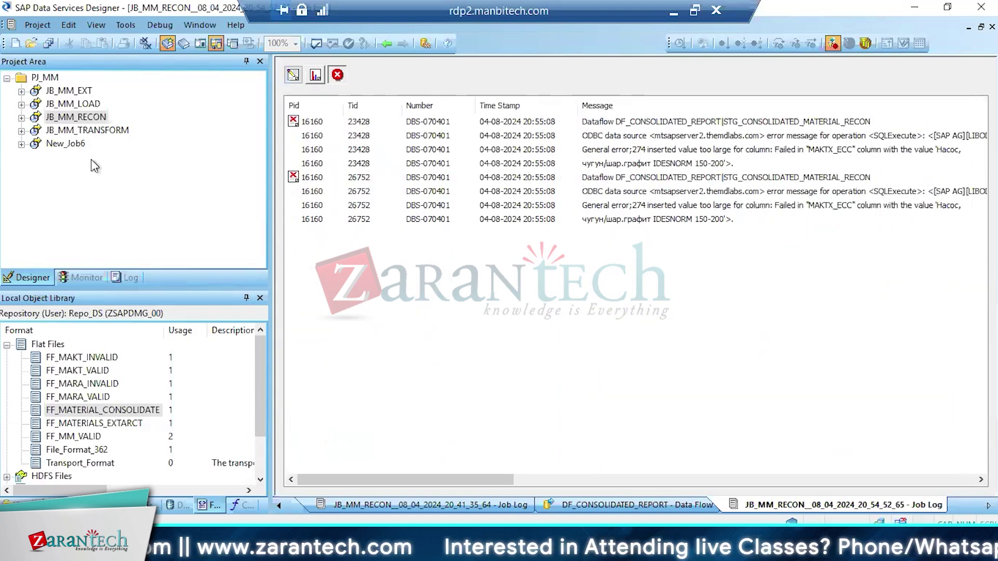
Open the DF_CONSOLIDATED_REPORT data flow under WF_EXT_S4 and save its changes
click(21, 118)
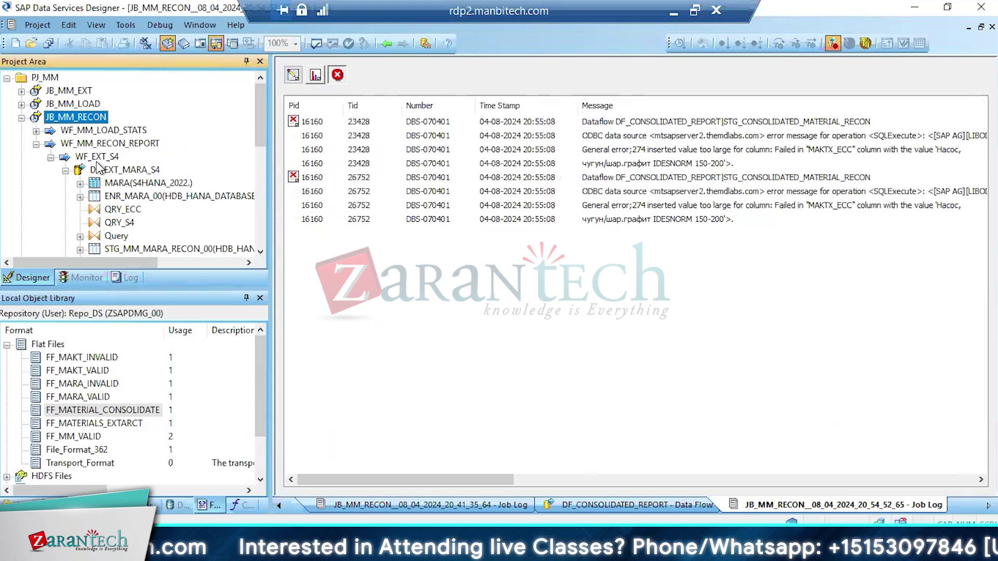
click(65, 170)
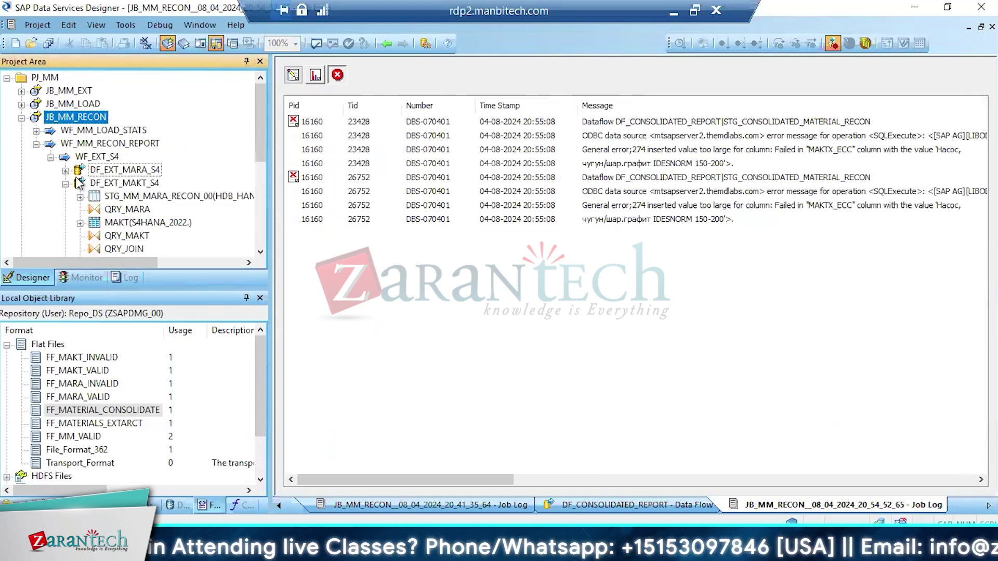
click(65, 183)
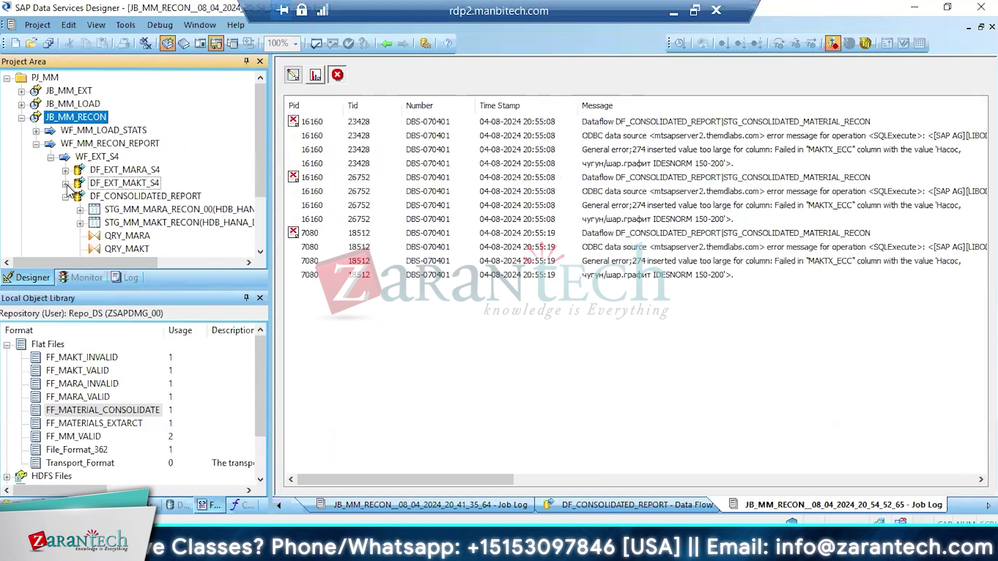
double_click(161, 200)
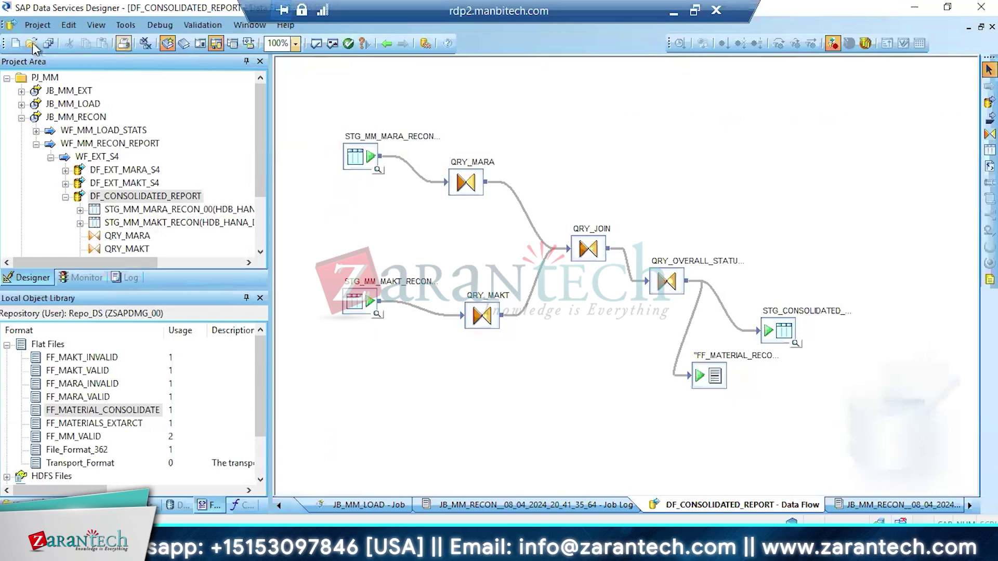
click(48, 43)
click(401, 351)
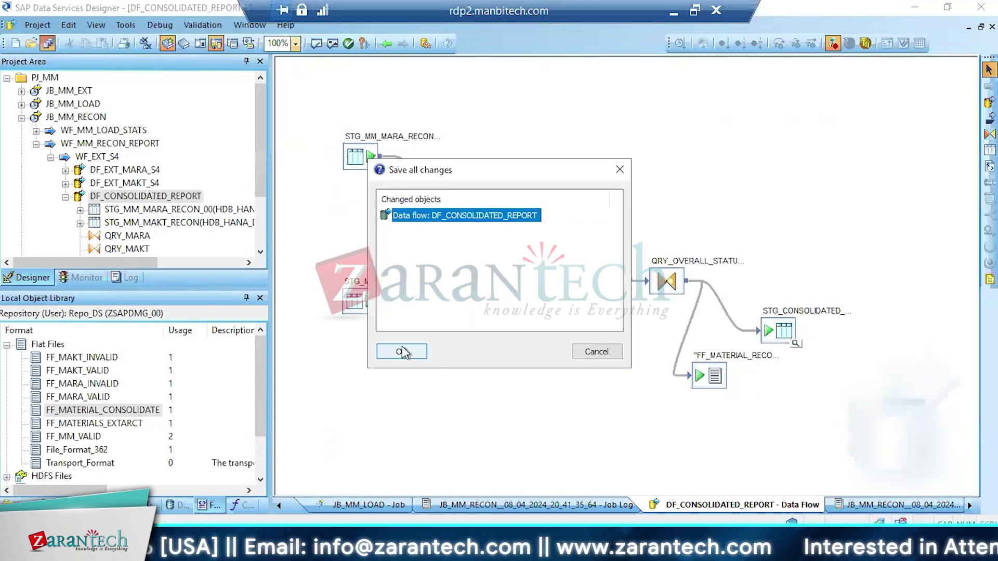
In the STG_CONSOLIDATED_MATERIAL_RECON target options, set Use NVARCHAR for VARCHAR columns in supported databases to Yes
double_click(779, 337)
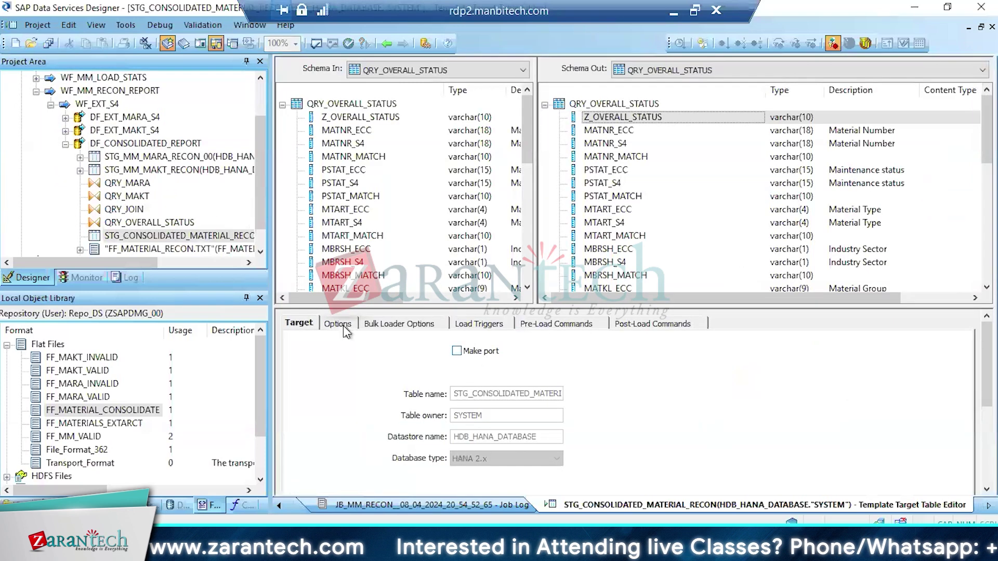
click(339, 323)
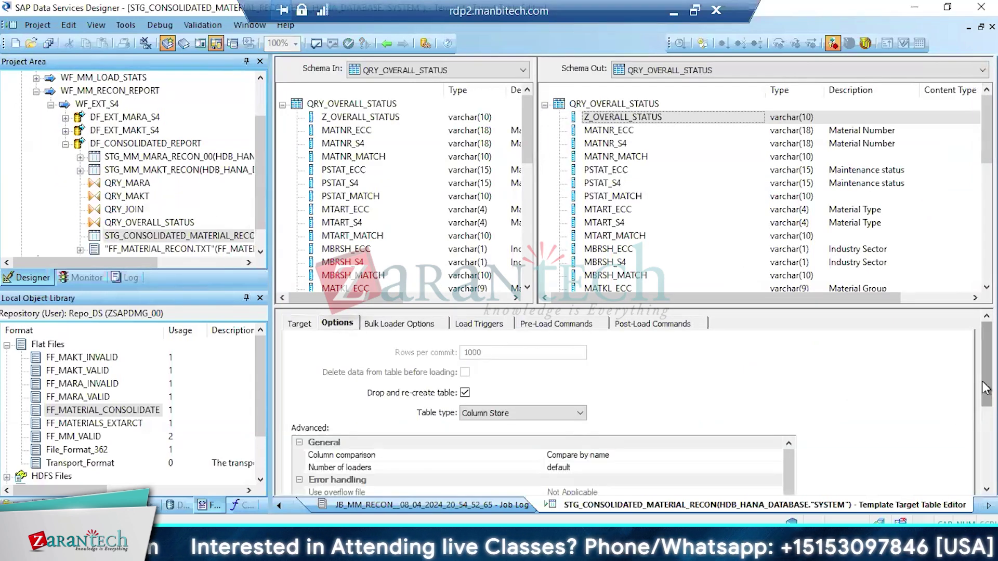
scroll(829, 414, down, 3)
scroll(790, 400, down, 3)
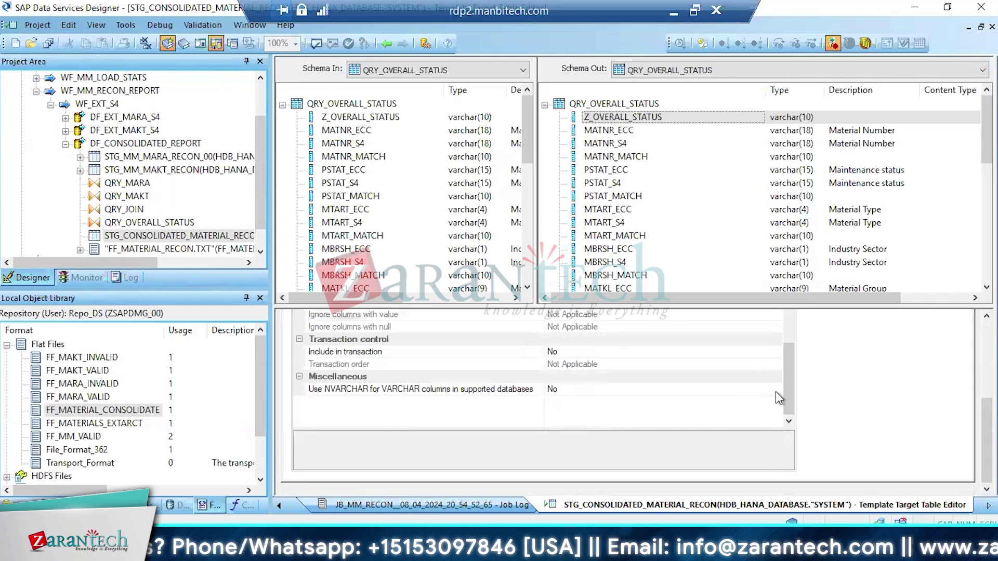
click(776, 392)
click(775, 390)
click(613, 403)
Save DF_CONSOLIDATED_REPORT and execute the JB_MM_RECON job again with the default execution properties
scroll(263, 151, up, 2)
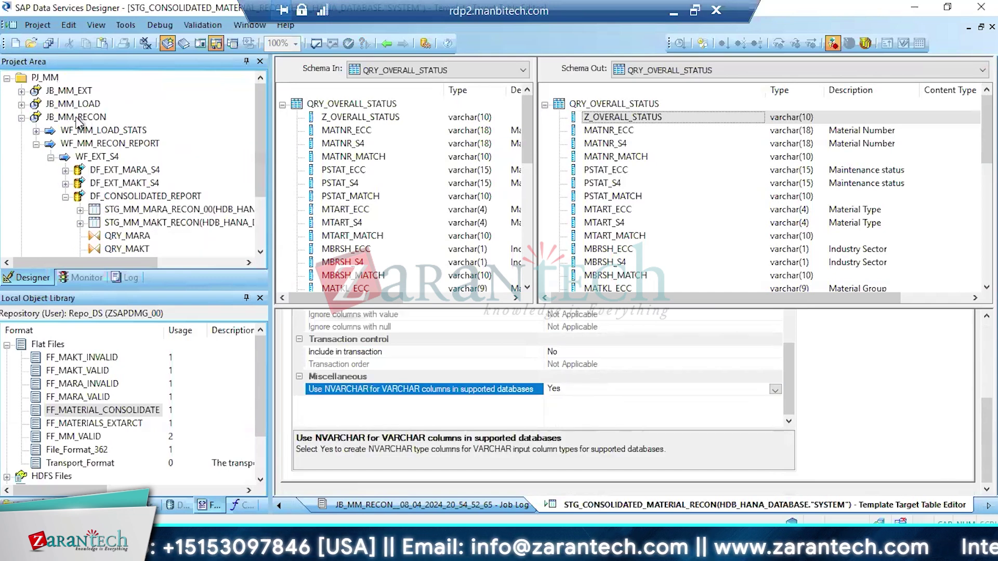
click(76, 117)
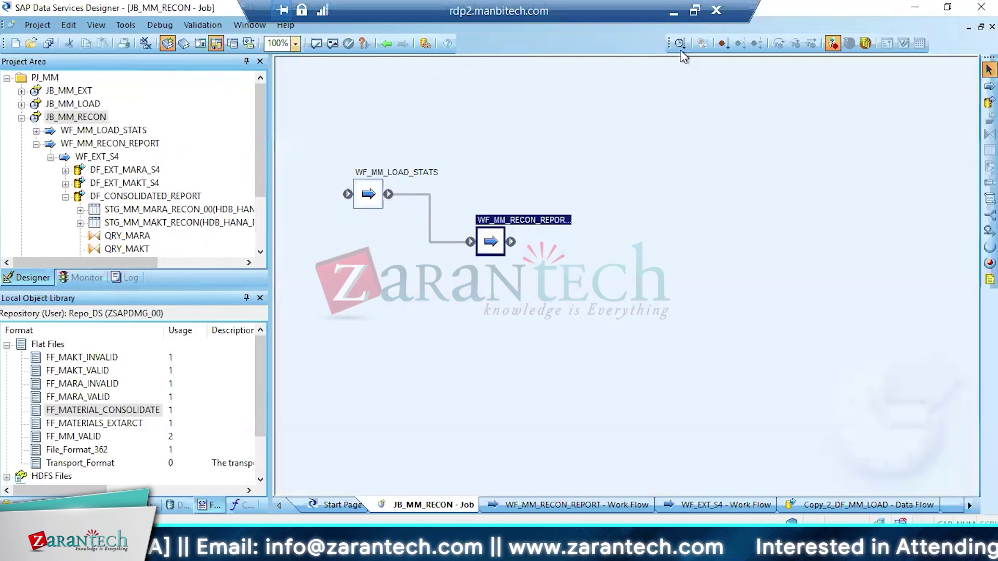
click(679, 43)
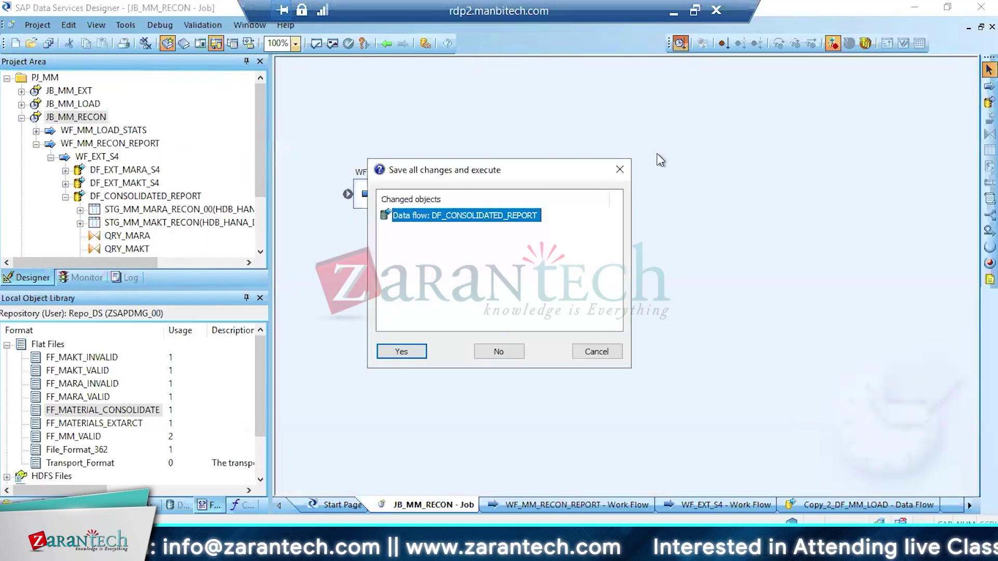
click(409, 351)
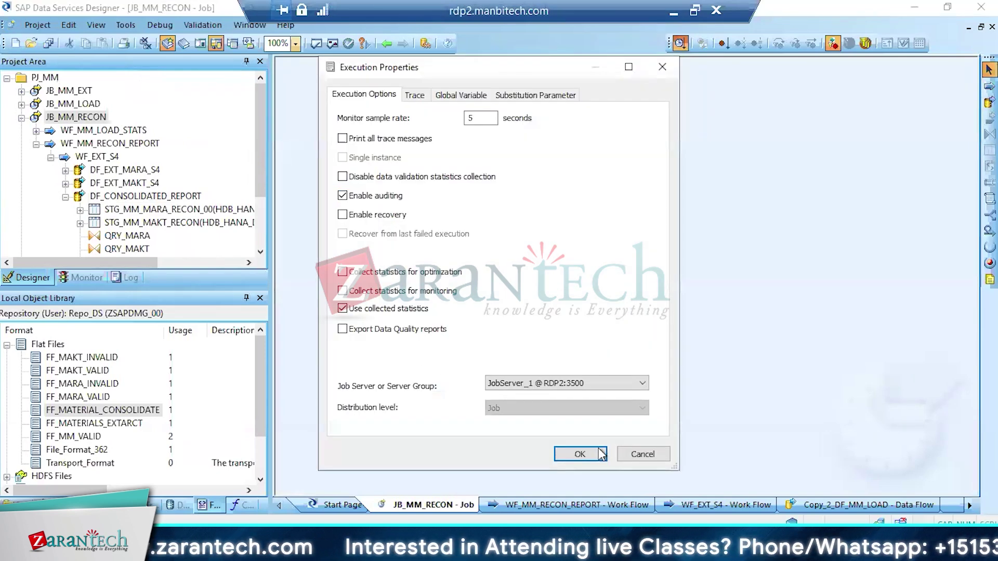
click(581, 454)
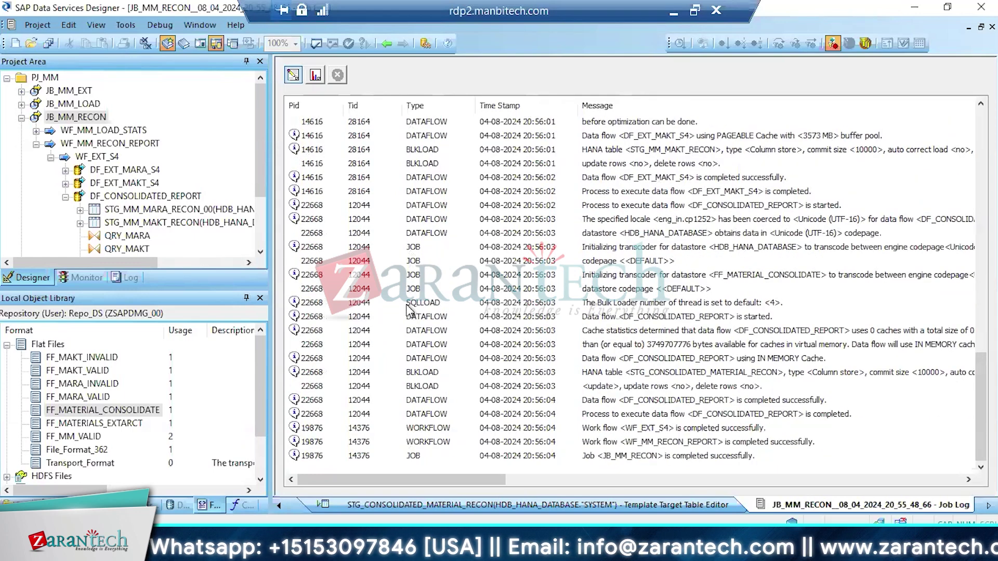
View the data of the STG_CONSOLIDATED_MATERIAL_RECON target in DF_CONSOLIDATED_REPORT and profile its Z_OVERALL_STATUS column
click(152, 196)
click(797, 344)
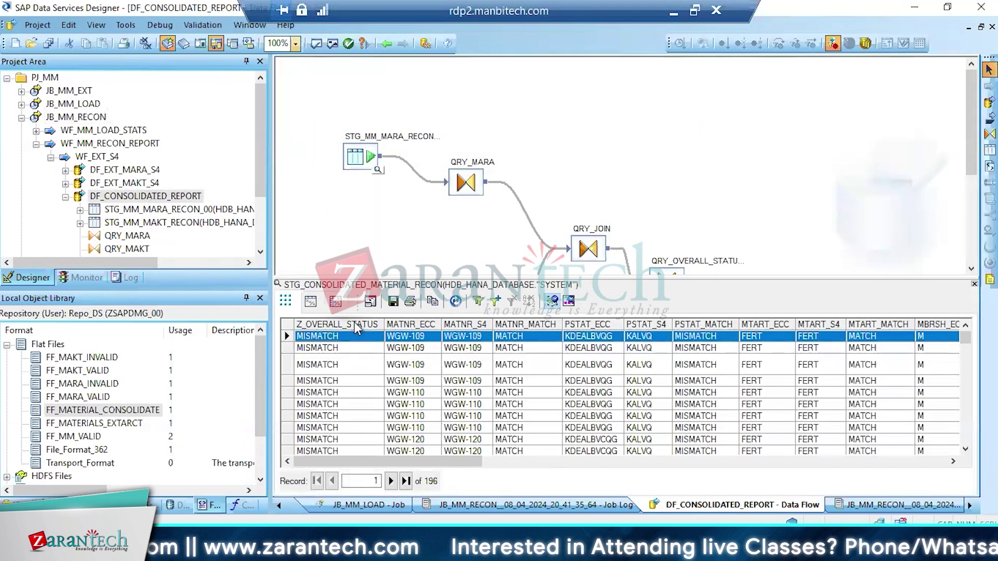
right_click(357, 329)
click(413, 353)
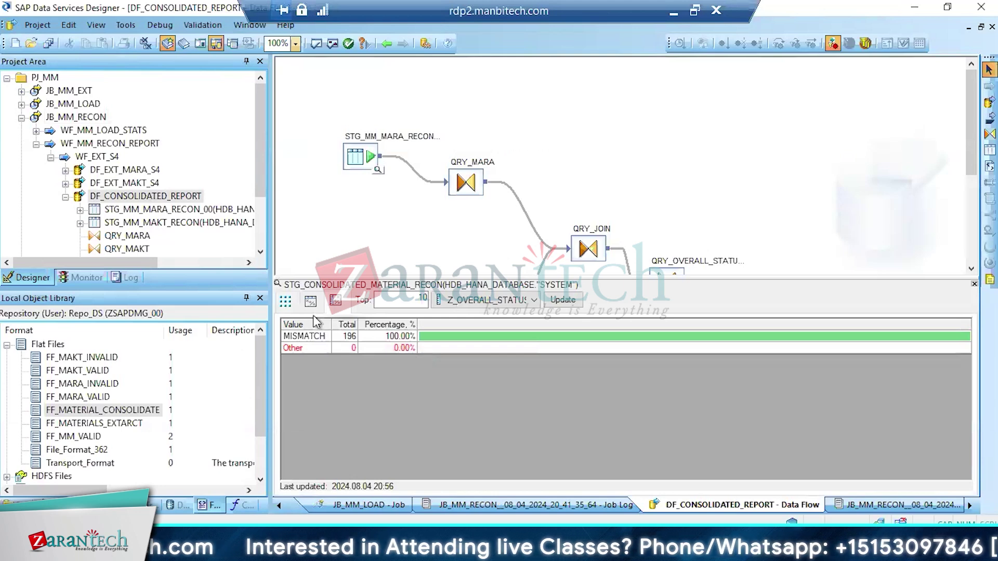
Return to the table's records and profile the VPSTA_MATCH column
click(287, 302)
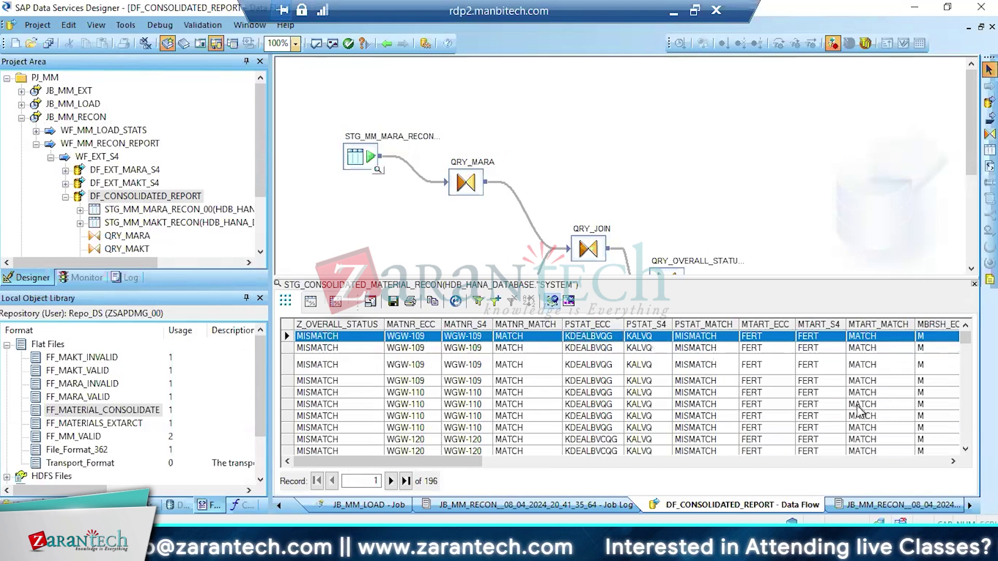
click(953, 461)
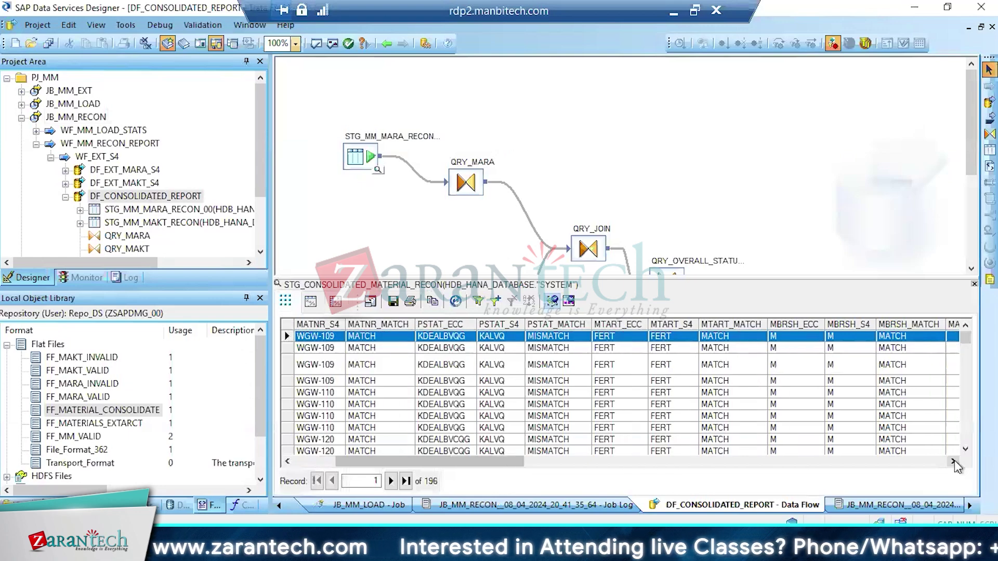
drag(953, 461, 955, 464)
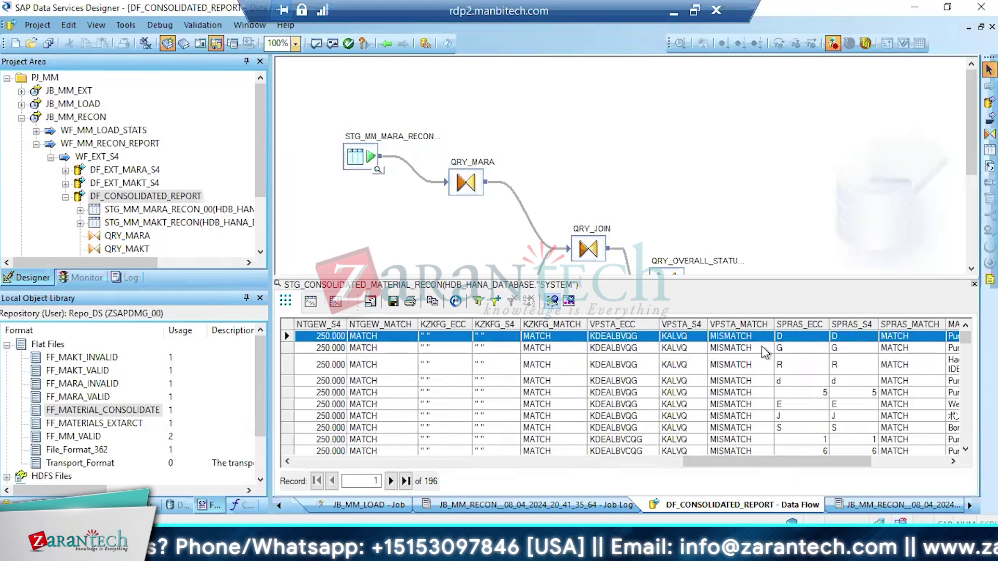
right_click(751, 337)
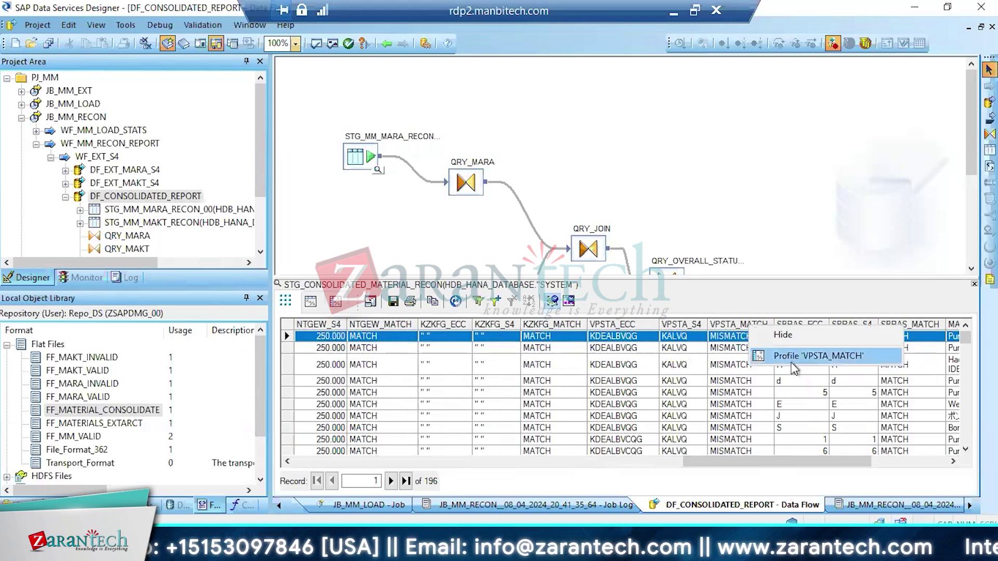
click(792, 359)
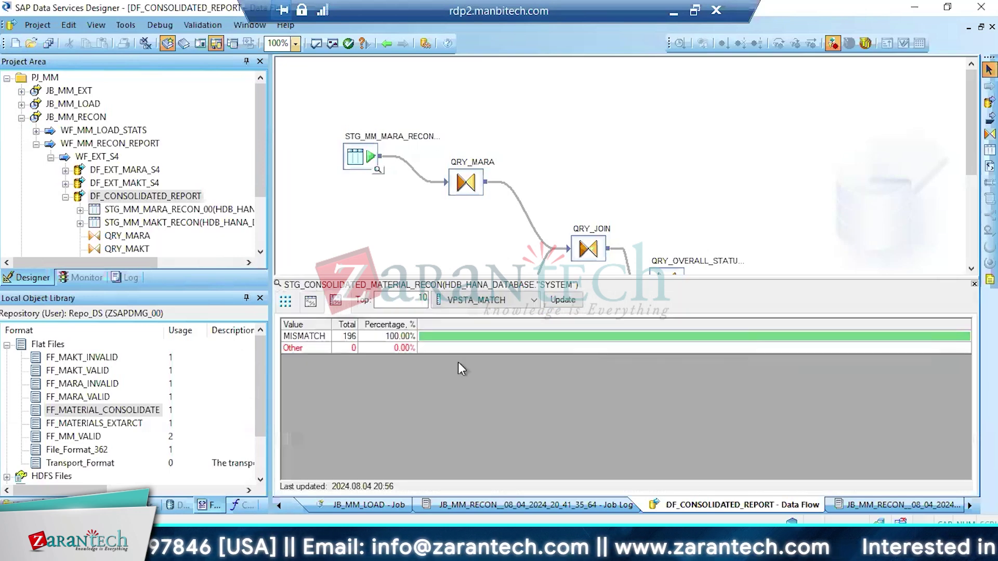
Return to the table's records and look through the match columns up to MAKTX_MATCH
click(287, 302)
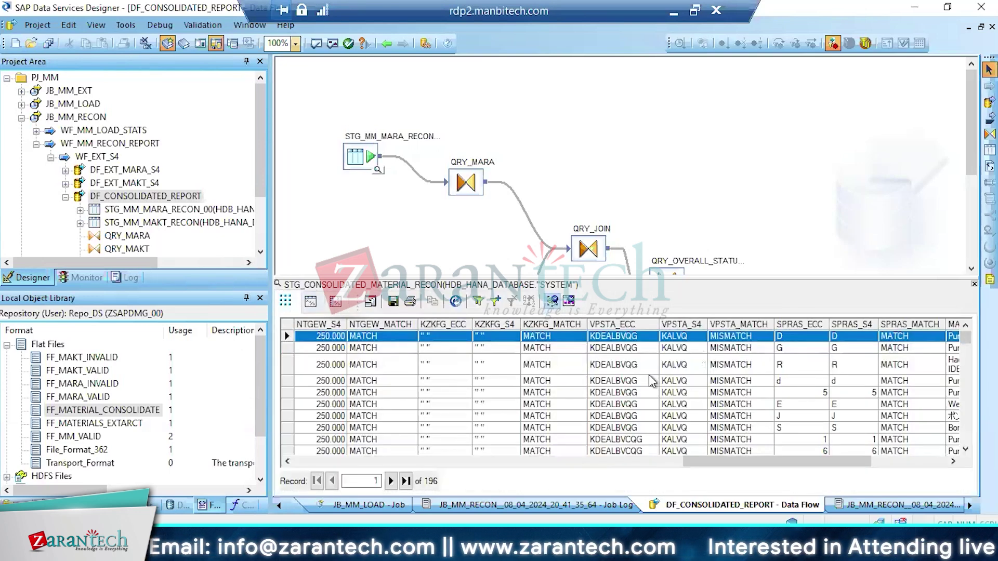
click(729, 352)
key(Right)
key(Right)
key(Right)
key(Right)
key(Right)
key(Right)
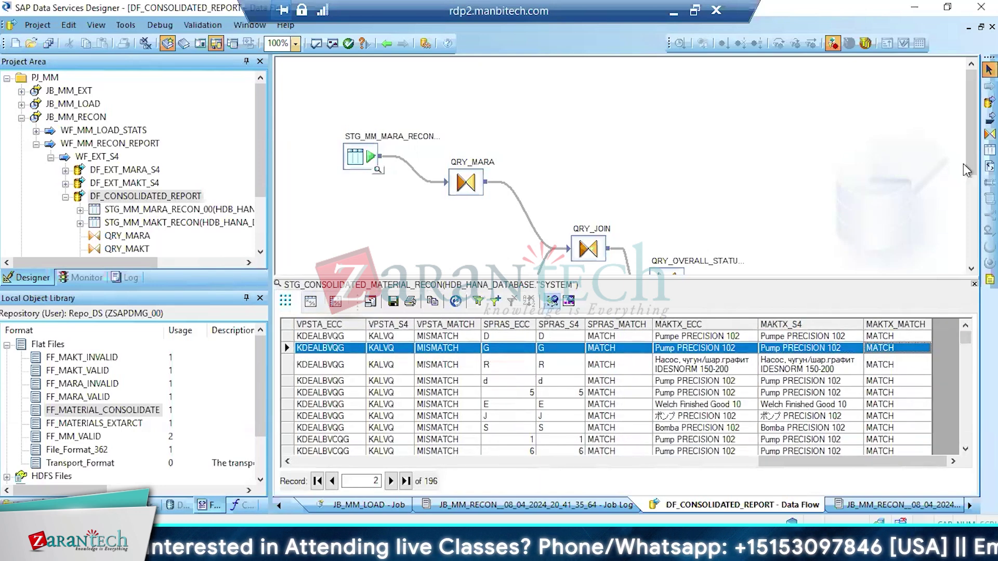
Open the QRY_OVERALL_STATUS query and replace the VPSTA_MATCH output mapping with the constant 'NA'
click(973, 199)
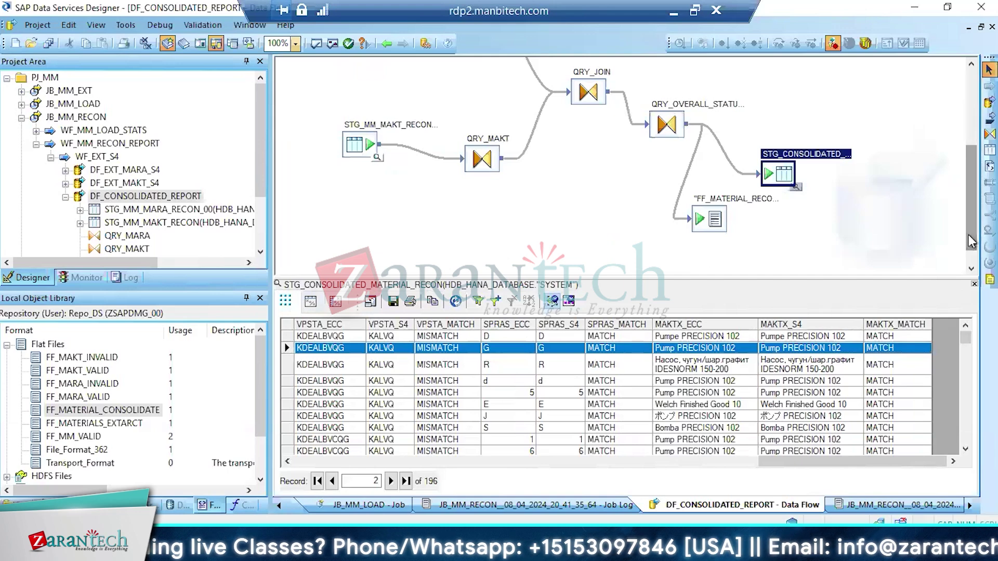
double_click(672, 136)
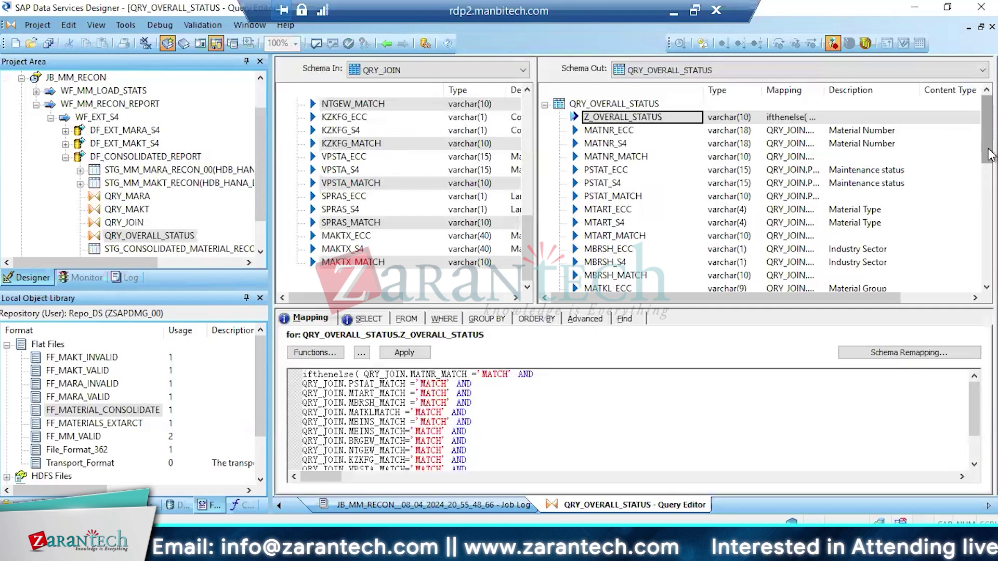
drag(990, 154, 989, 254)
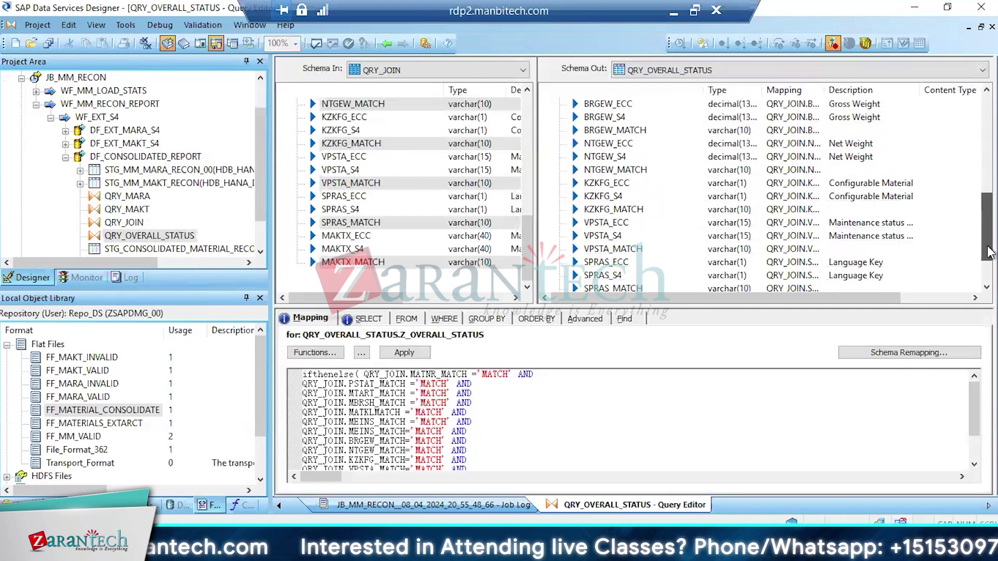
click(605, 252)
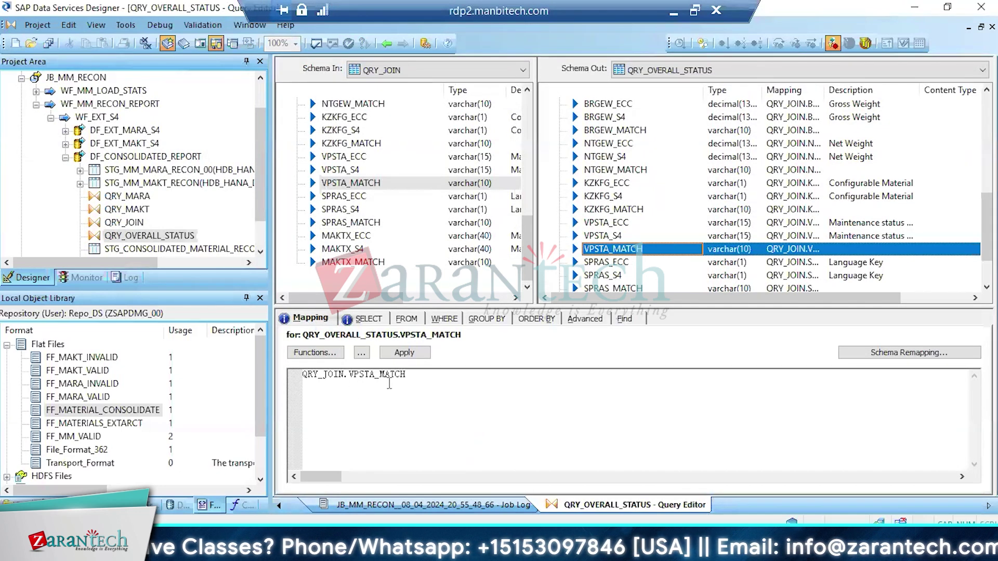
key(ctrl+a)
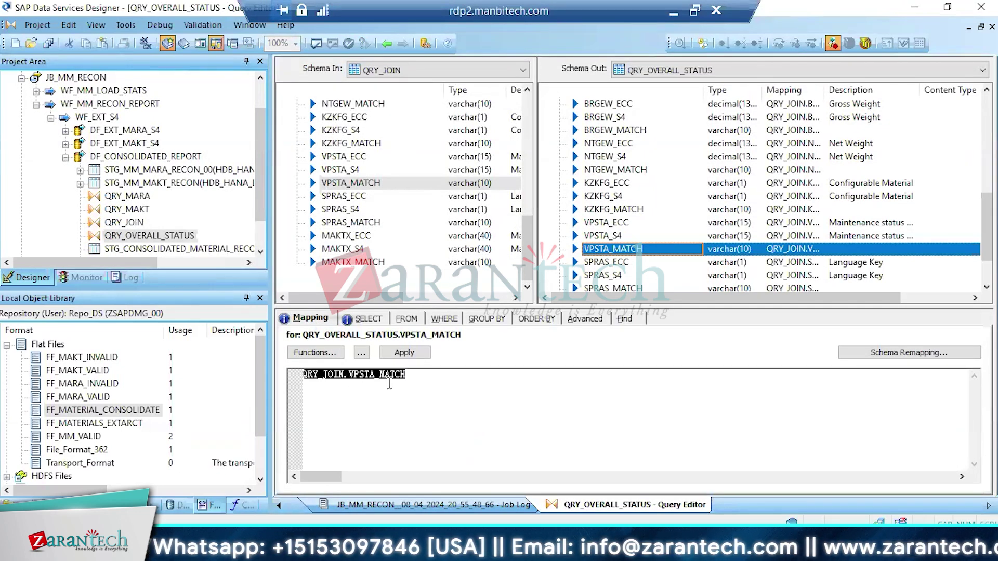
text('NA)
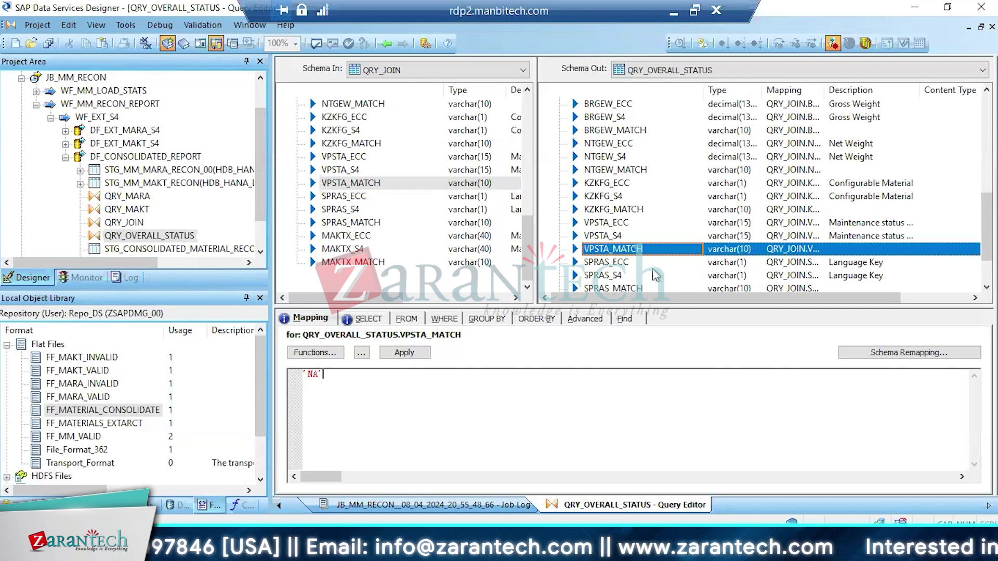
In the PSTAT_MATCH output mapping, comment out QRY_JOIN.PSTAT_MATCH with # and add 'NA' on the line below
click(987, 92)
click(987, 91)
click(987, 91)
click(987, 91)
click(988, 91)
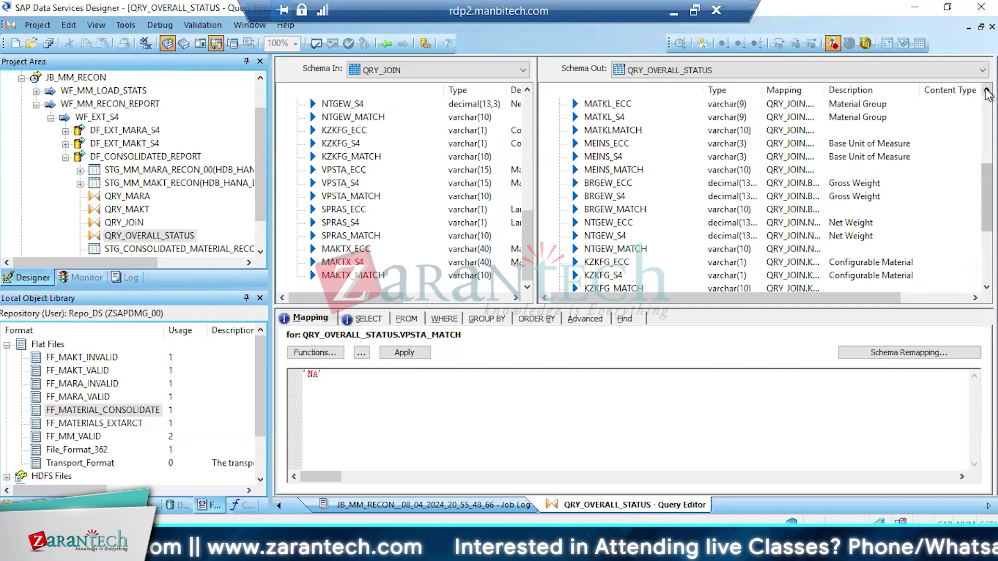
click(987, 91)
click(987, 91)
click(988, 91)
click(987, 91)
click(988, 92)
click(988, 91)
click(987, 92)
click(987, 91)
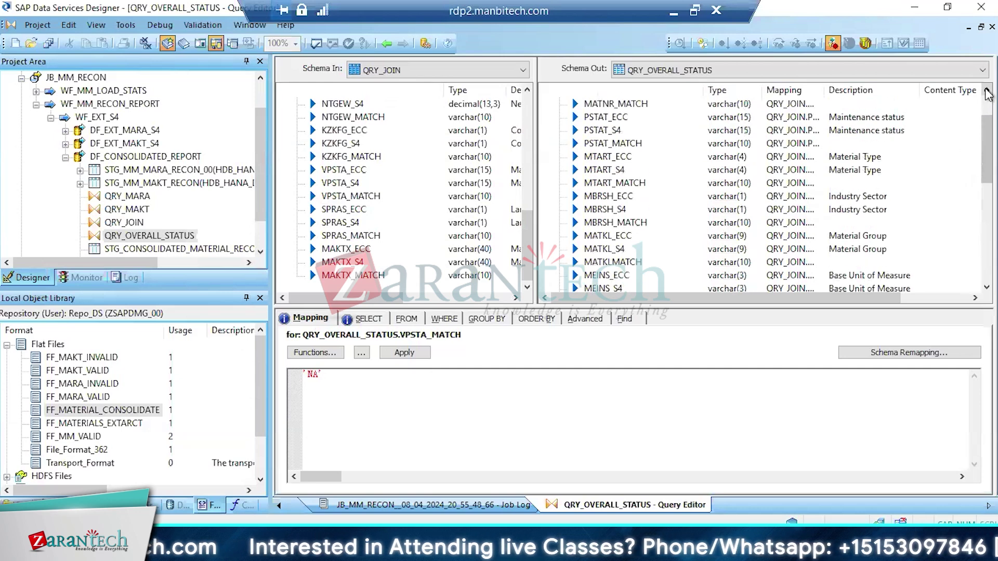
click(627, 144)
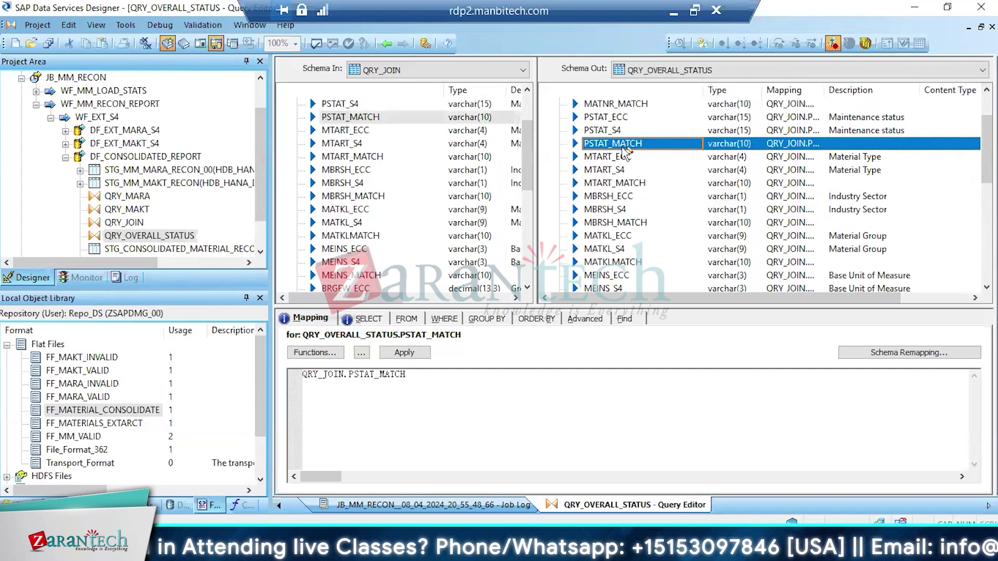
click(301, 377)
click(306, 373)
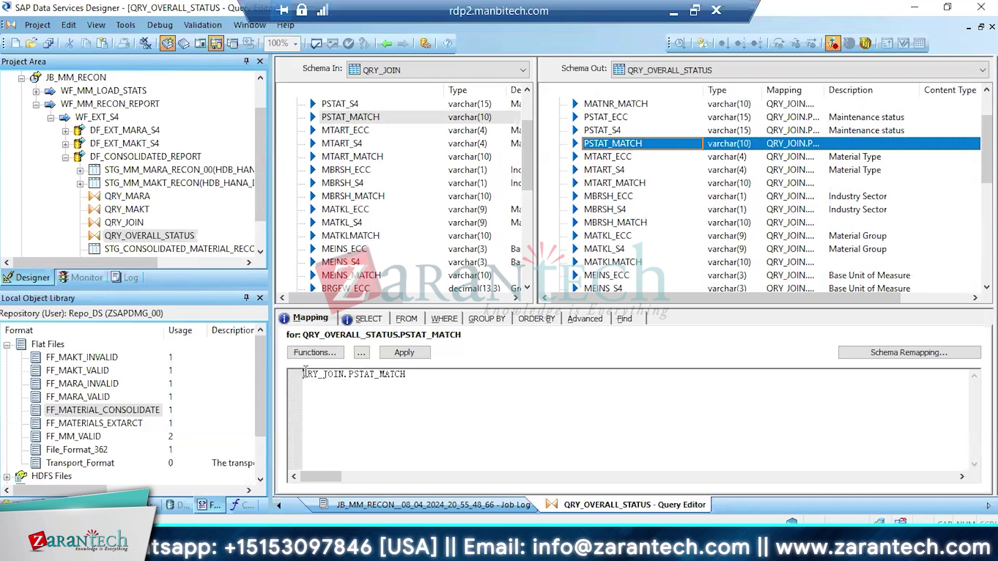
text(#)
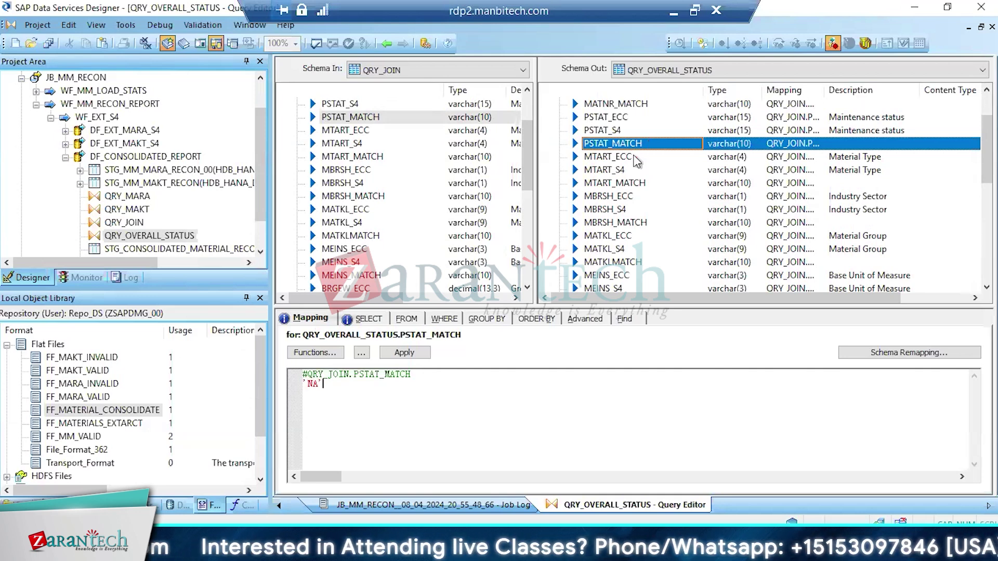
Remove the QRY_JOIN.VPSTA_MATCH='MATCH' AND condition from the Z_OVERALL_STATUS ifthenelse mapping
click(987, 251)
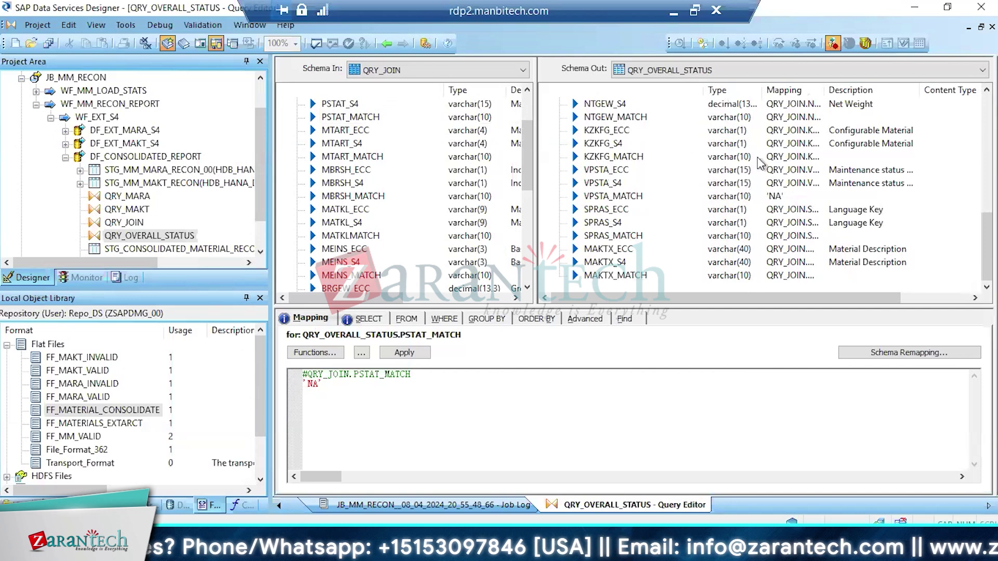
drag(987, 231, 988, 112)
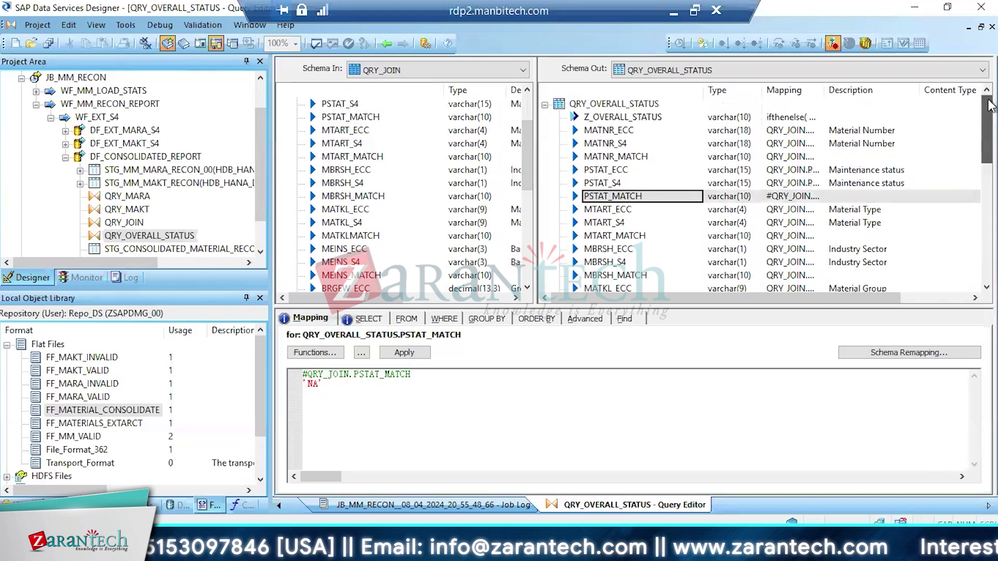
click(624, 118)
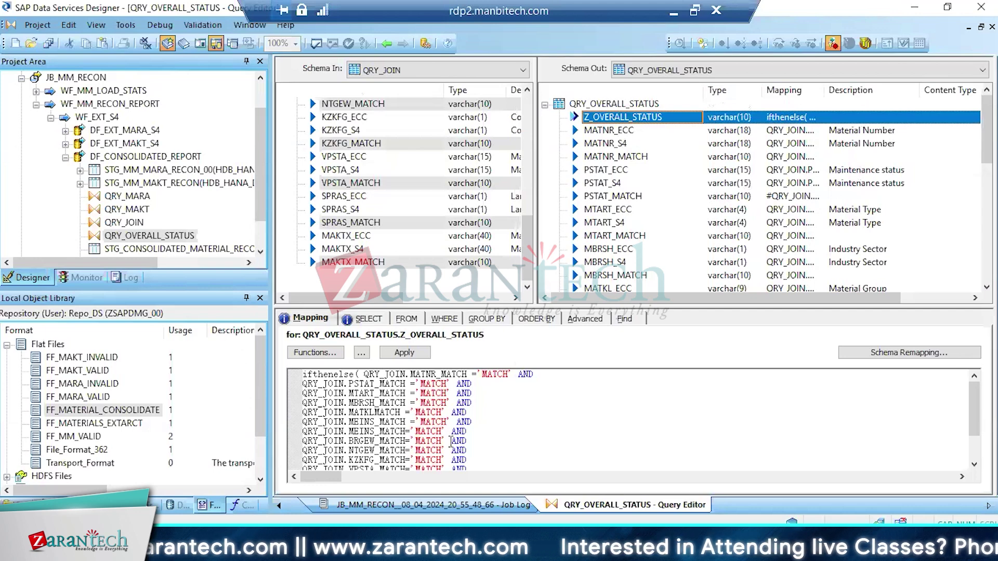
click(478, 464)
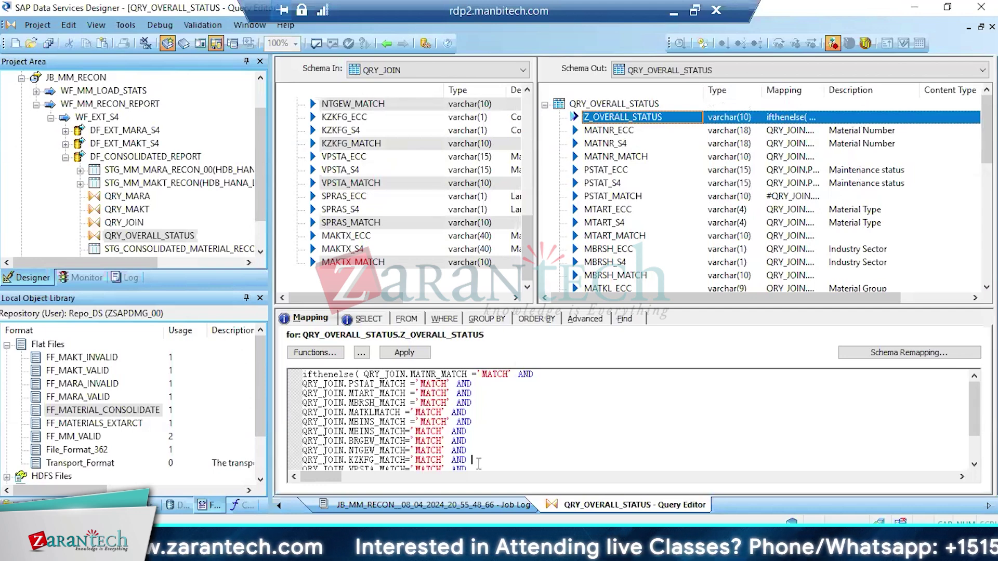
key(Down)
drag(471, 461, 405, 461)
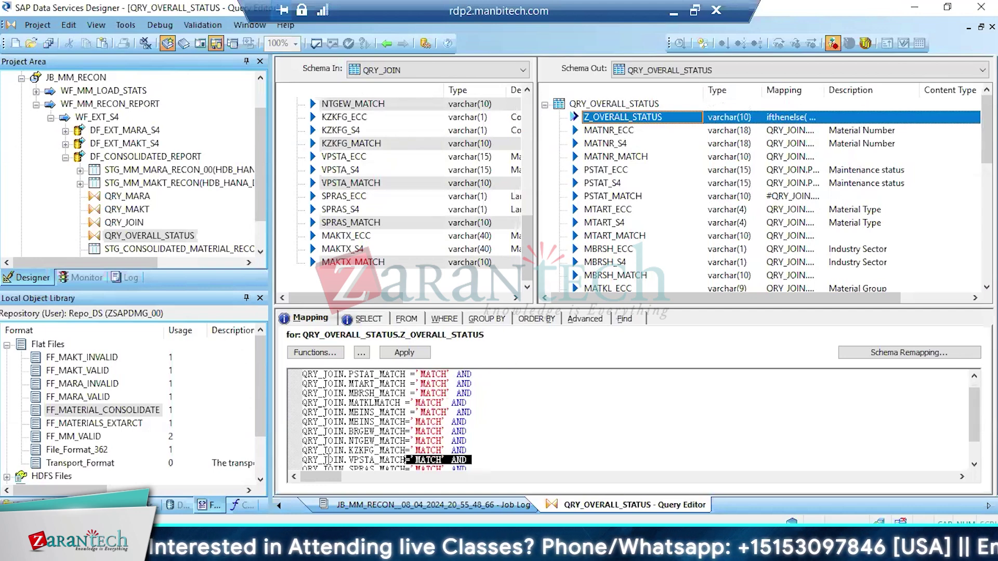
drag(329, 460, 276, 460)
key(BackSpace)
key(BackSpace)
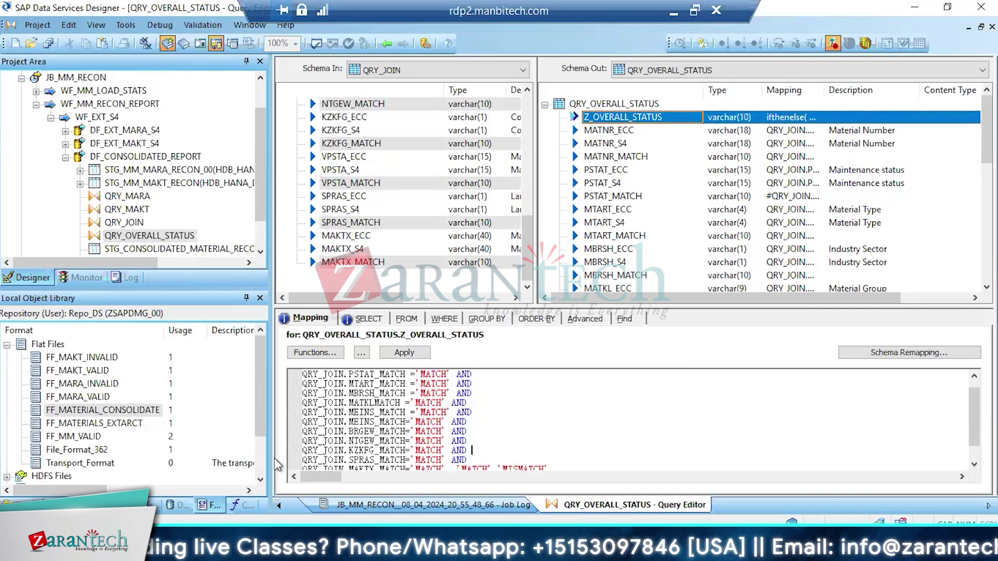
click(974, 465)
click(974, 465)
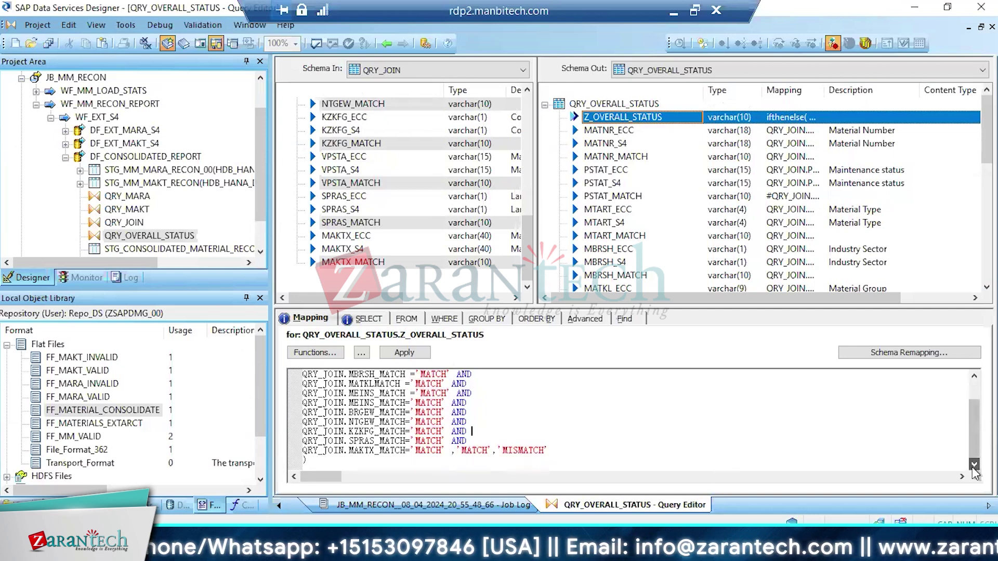
Remove the QRY_JOIN.PSTAT_MATCH ='MATCH' AND condition from the Z_OVERALL_STATUS ifthenelse mapping
click(974, 376)
click(974, 376)
click(974, 376)
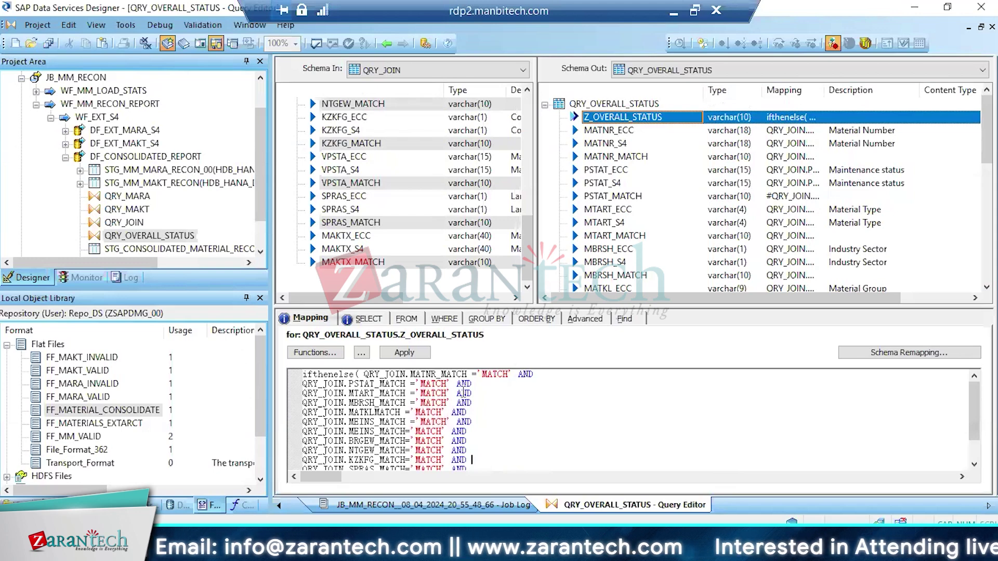
drag(476, 384, 292, 396)
key(BackSpace)
key(BackSpace)
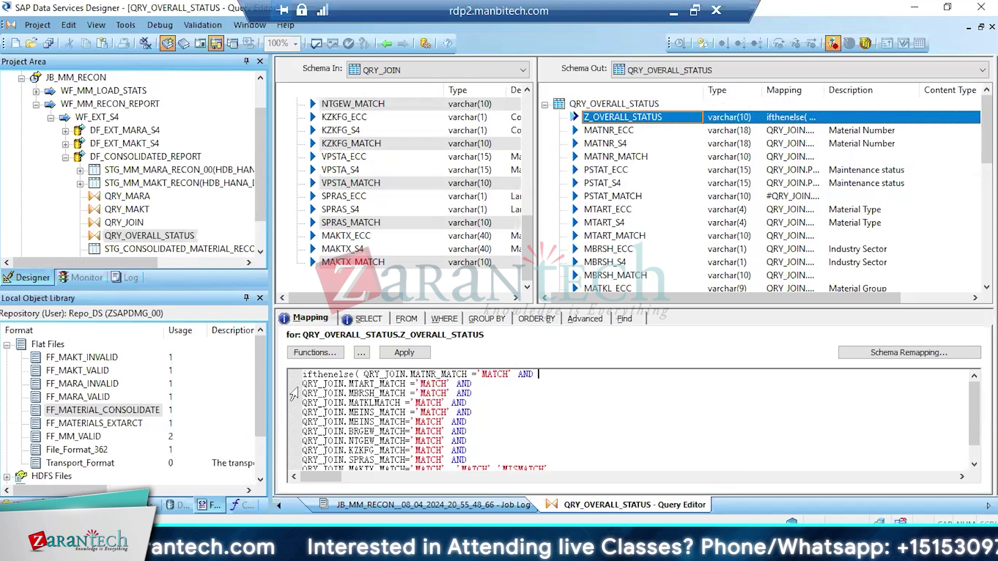
Execute the JB_MM_RECON job with the default execution properties
click(88, 78)
click(680, 44)
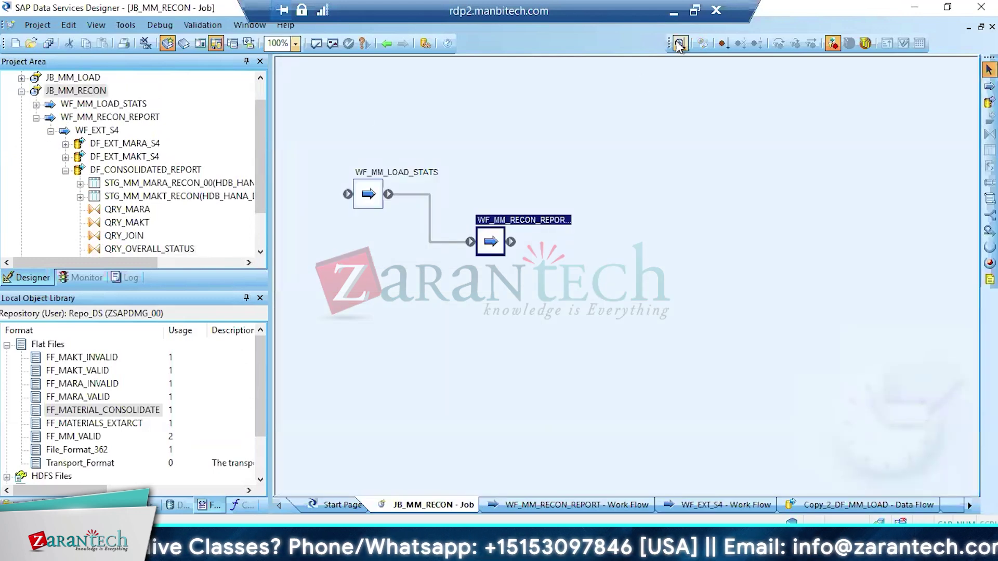
click(403, 352)
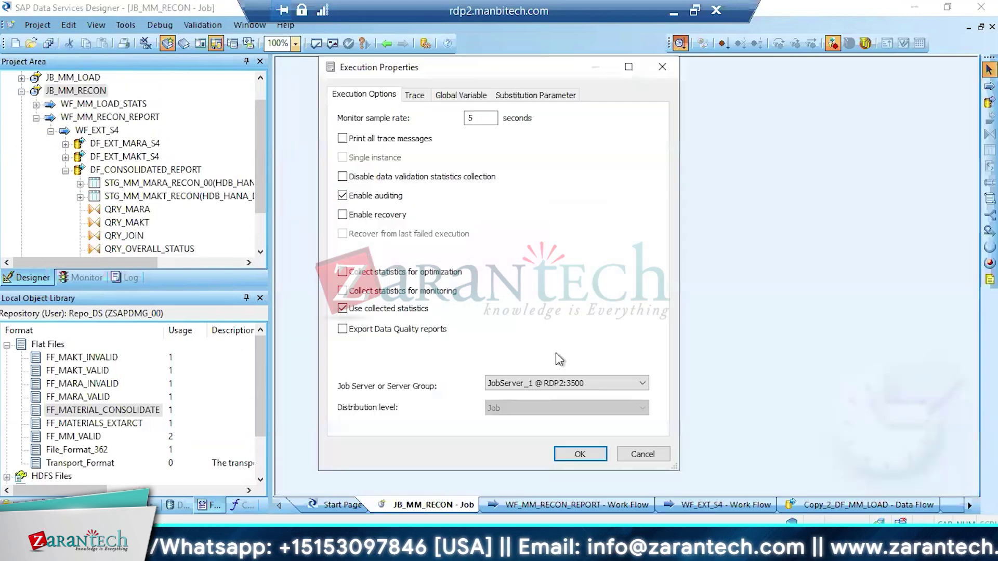
click(580, 454)
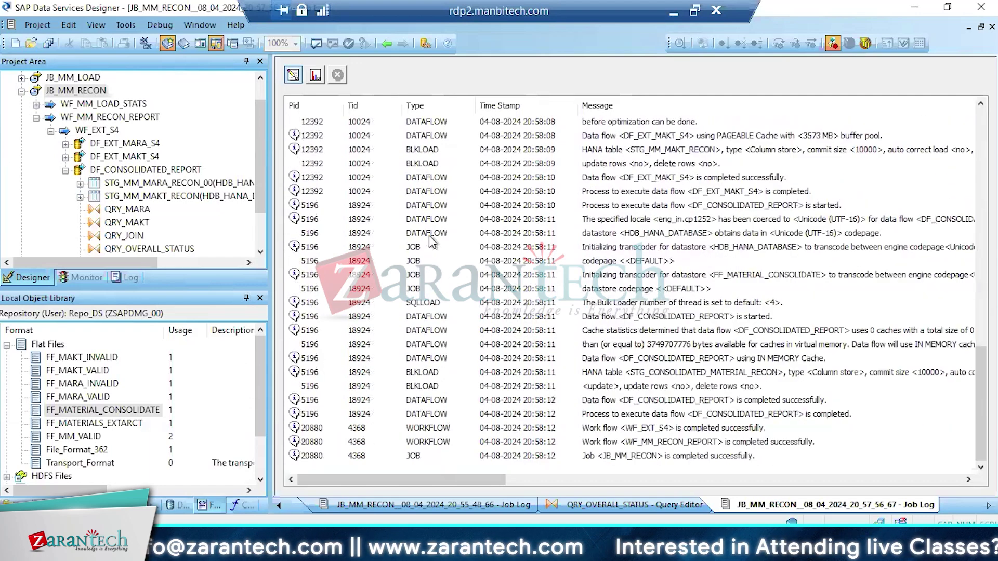
Reopen DF_CONSOLIDATED_REPORT and refresh the STG_CONSOLIDATED_MATERIAL_RECON data to check the PSTAT_MATCH values
double_click(137, 164)
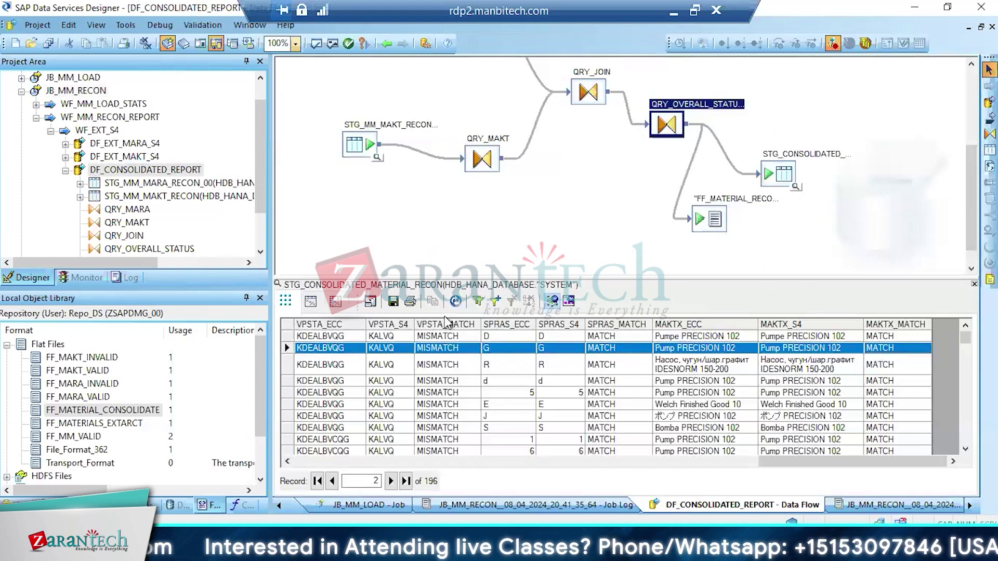
click(456, 301)
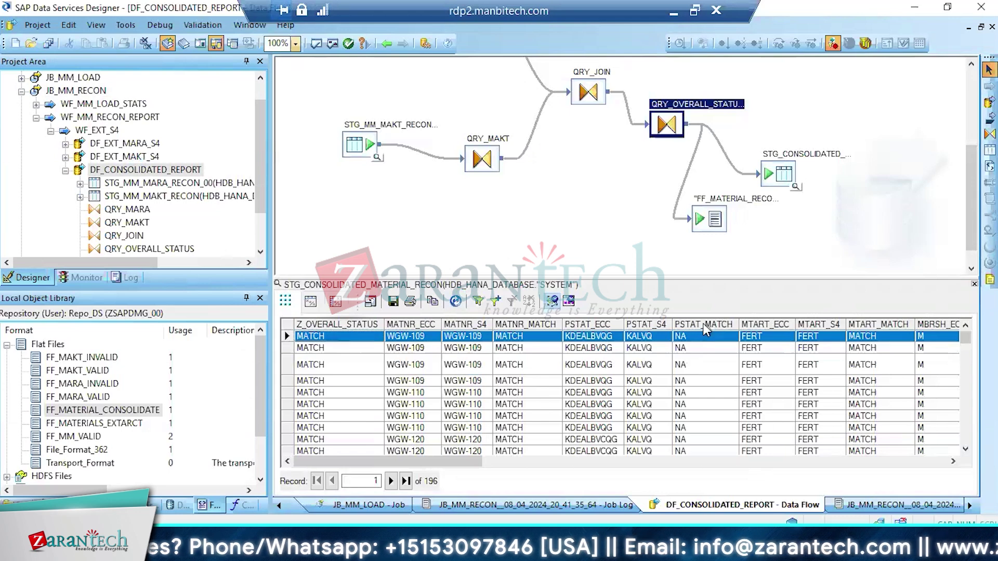
click(697, 394)
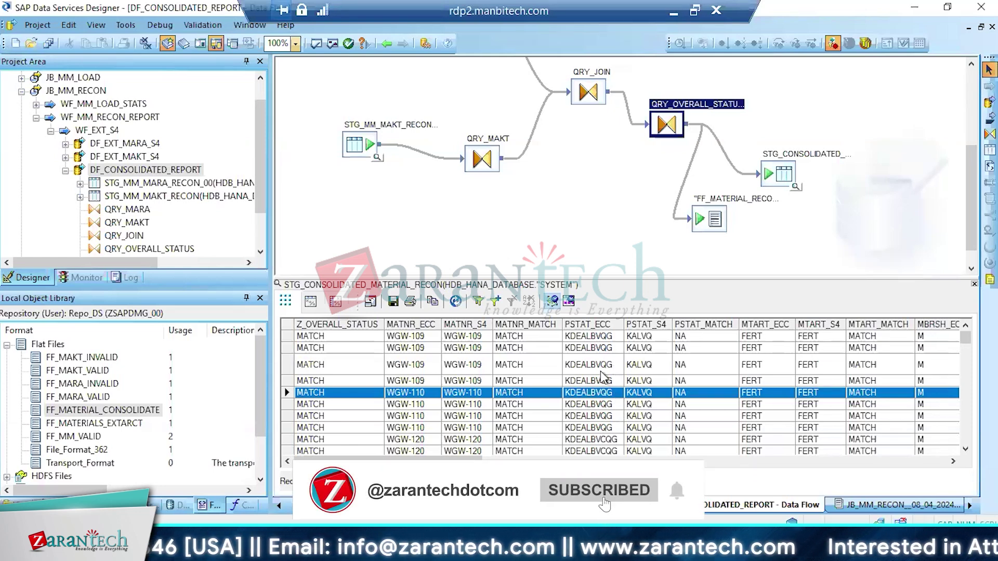
Profile the Z_OVERALL_STATUS column of the refreshed data and return to the records
right_click(322, 333)
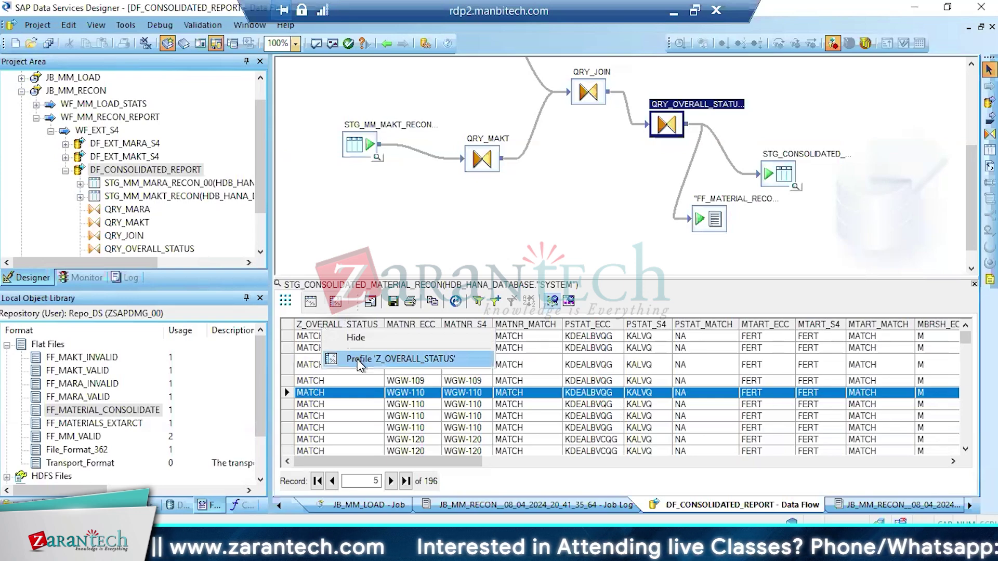
click(357, 359)
click(286, 301)
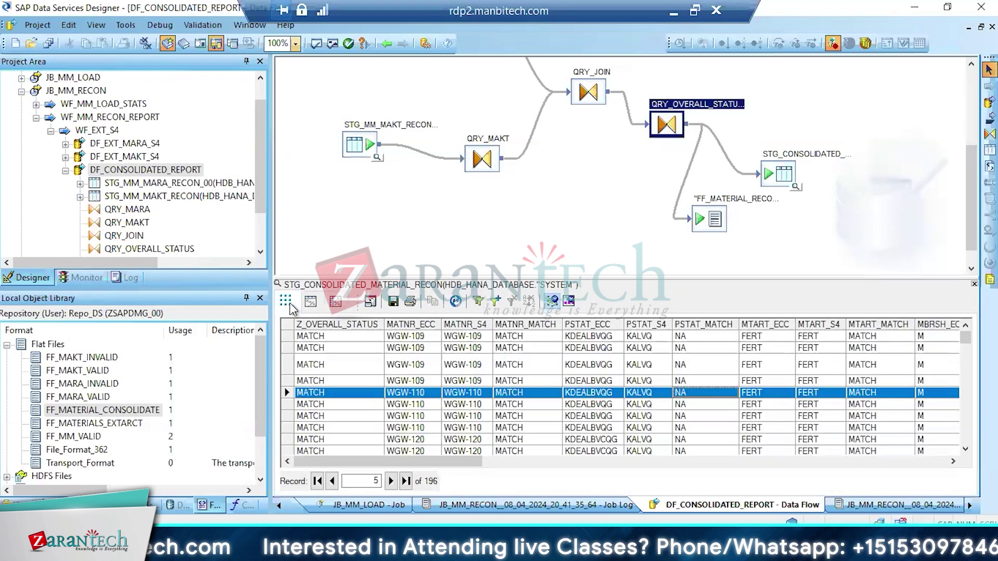
Examine the refreshed records across all columns, including VPSTA_MATCH and the MAKTX fields, and return to the first column
click(441, 372)
key(Right)
key(Right)
key(Right)
key(Right)
key(Right)
key(Right)
key(Right)
key(Right)
key(Right)
key(Right)
key(Right)
key(Right)
key(Right)
key(Right)
key(Right)
key(Right)
key(Right)
key(Right)
key(Right)
key(Right)
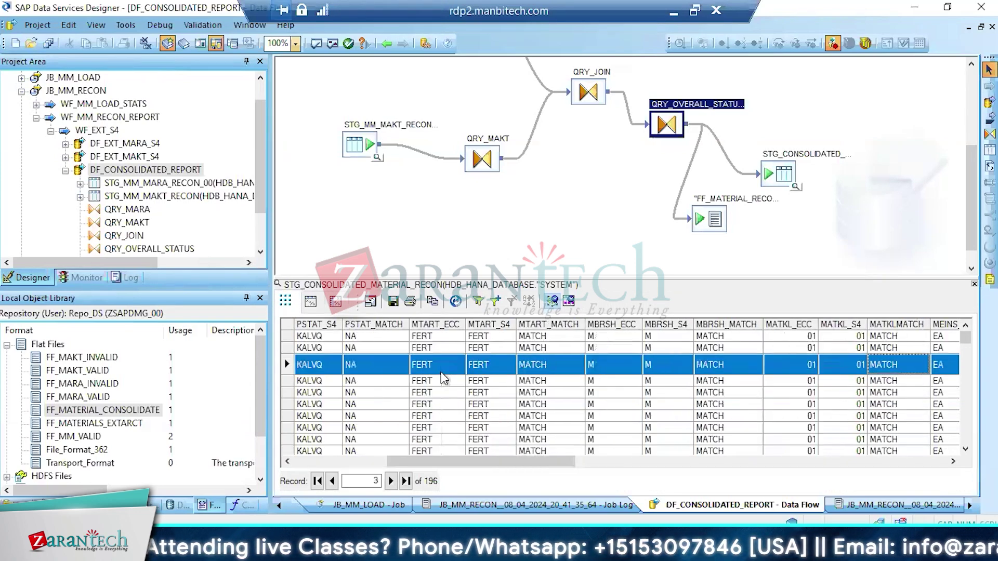
key(Right)
key(Right)
key(Right)
key(Right)
key(Right)
key(Right)
key(Right)
key(Right)
key(Right)
key(Right)
key(Right)
key(Right)
key(Right)
key(Right)
key(Right)
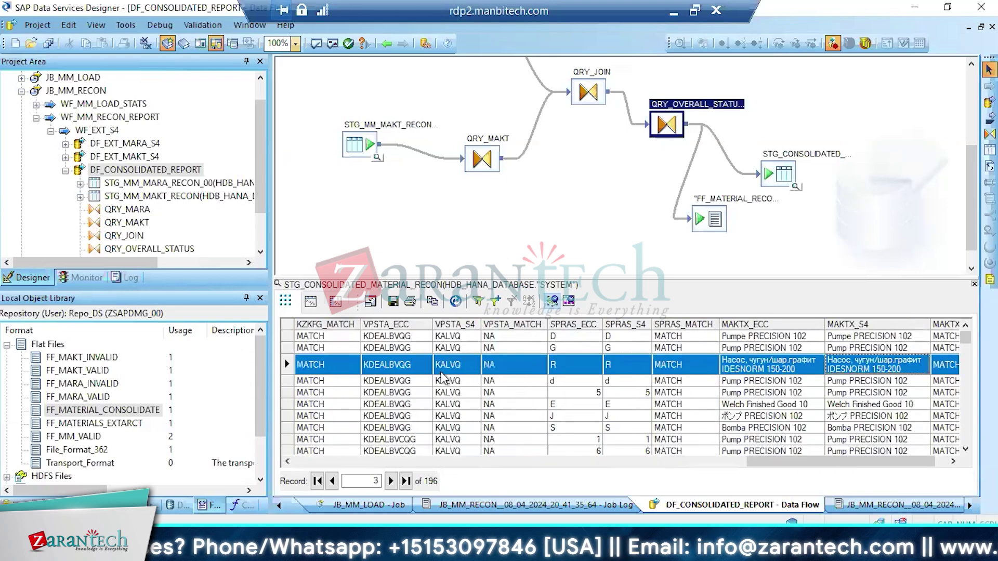
key(Left)
key(Left)
key(Home)
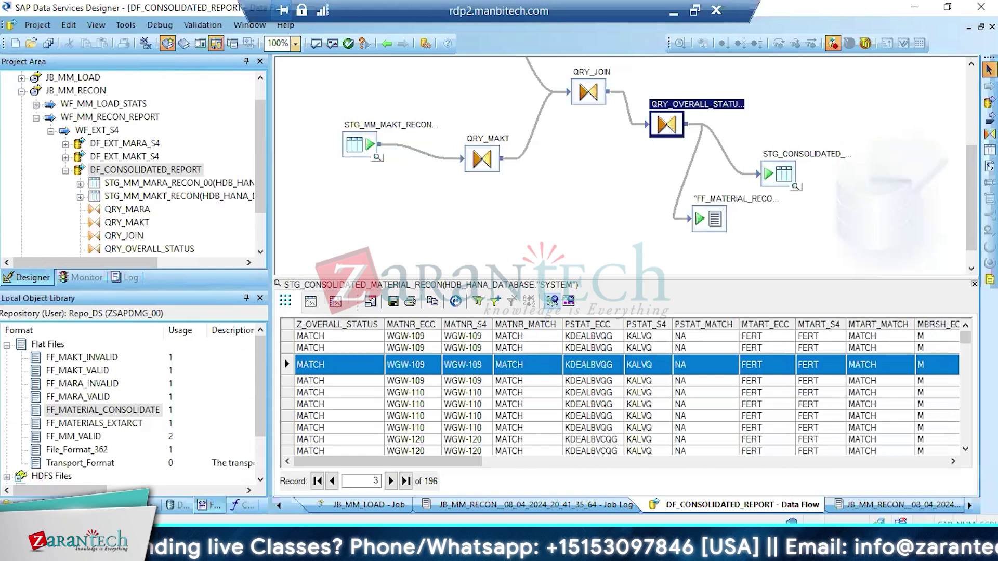
Switch to File Explorer and open FF_MATERIAL_RECON from the Documents folder to check the exported reconciliation records
click(312, 547)
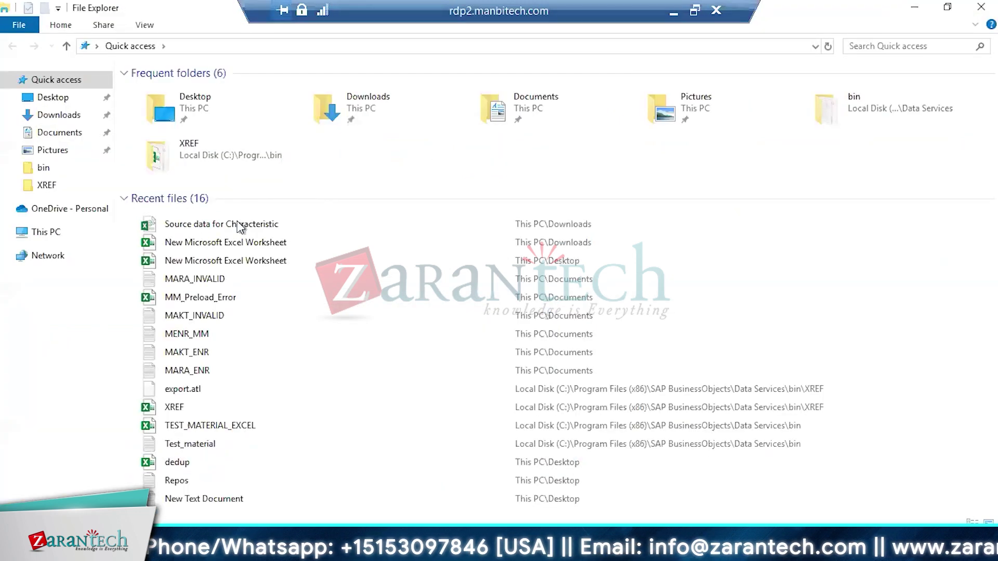
double_click(531, 101)
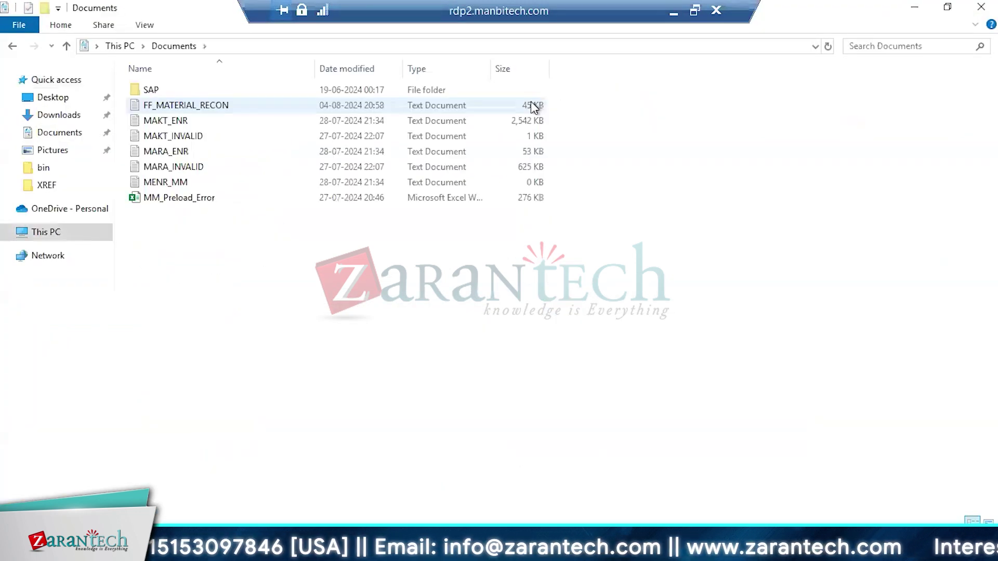
double_click(208, 107)
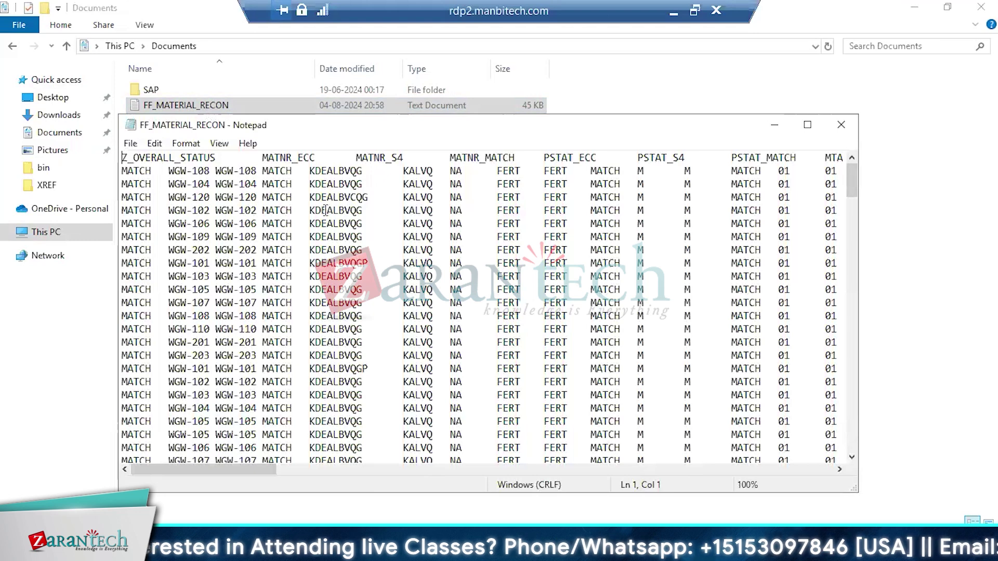
click(195, 173)
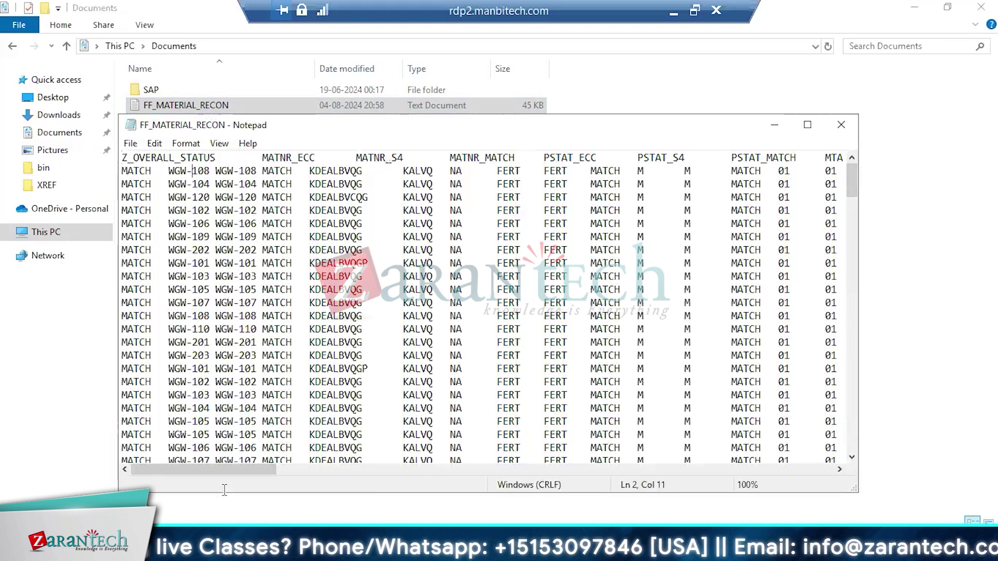
Return to Data Services Designer, open DF_MM_LOAD_STATS under WF_MM_LOAD_STATS, and view the STG_MM_LOAD_ERROR_00 data
click(227, 551)
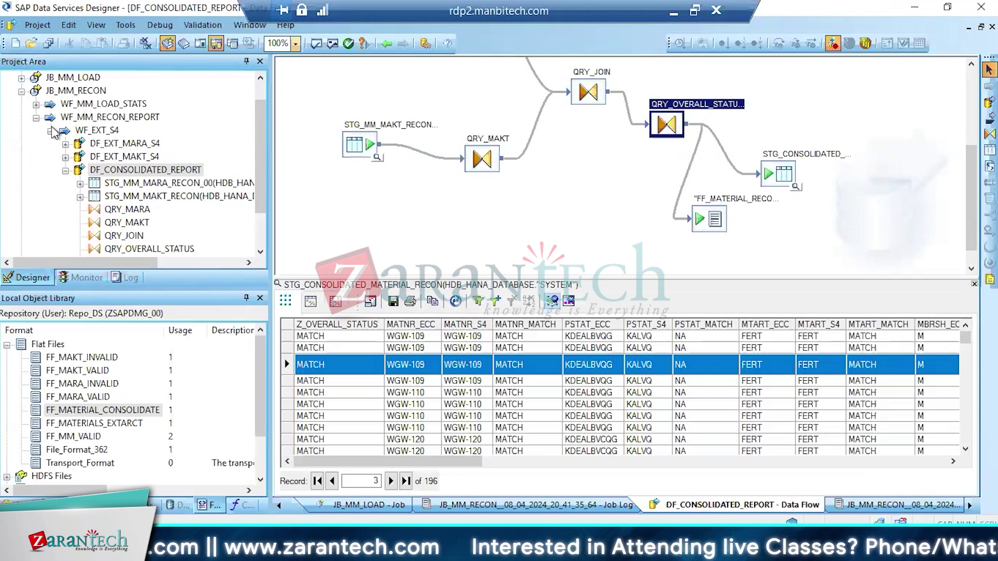
click(36, 117)
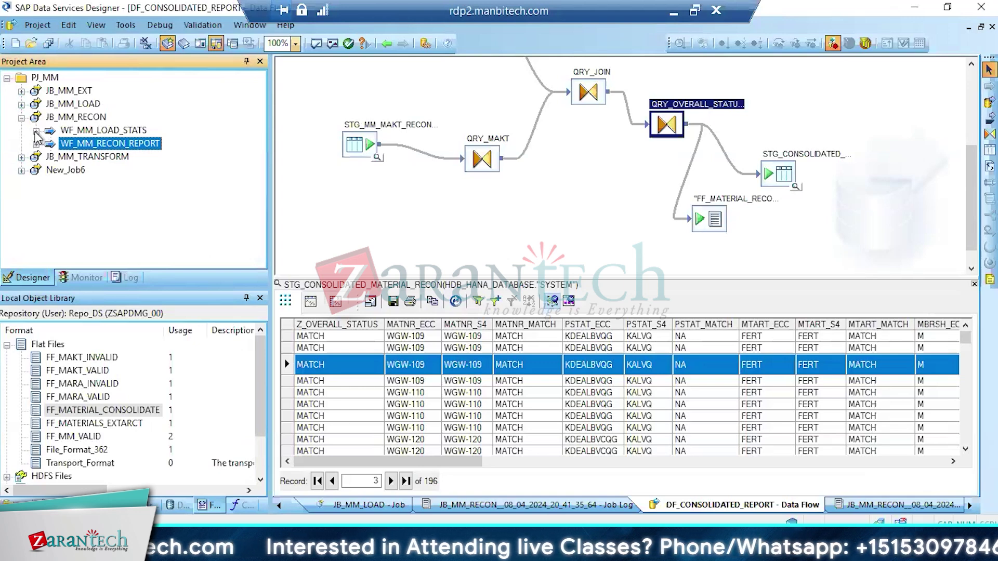
click(36, 131)
click(106, 147)
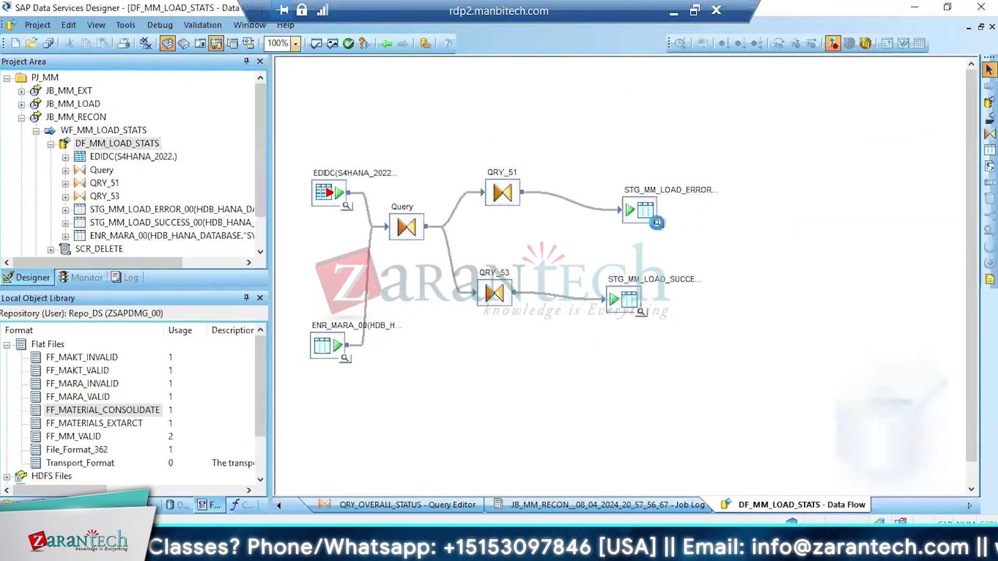
click(657, 224)
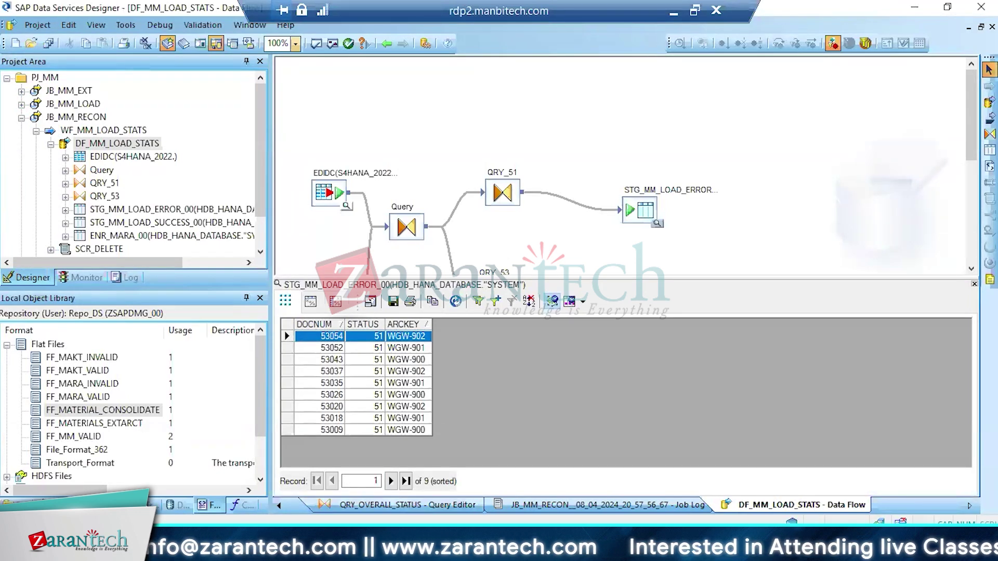
Close the FF_MATERIAL_RECON text file and examine the ARCKEY values of the load error records
click(250, 551)
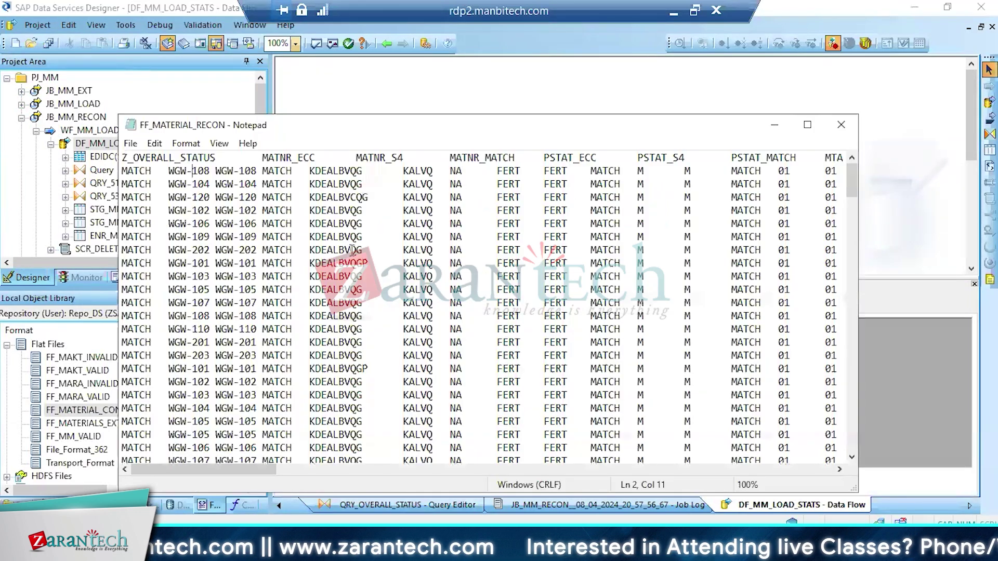
click(843, 126)
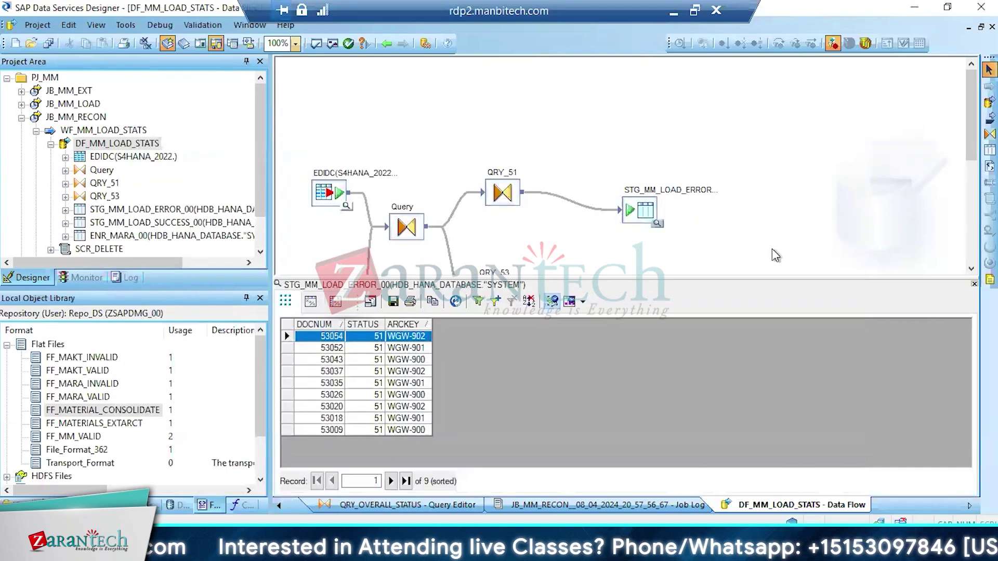
click(396, 363)
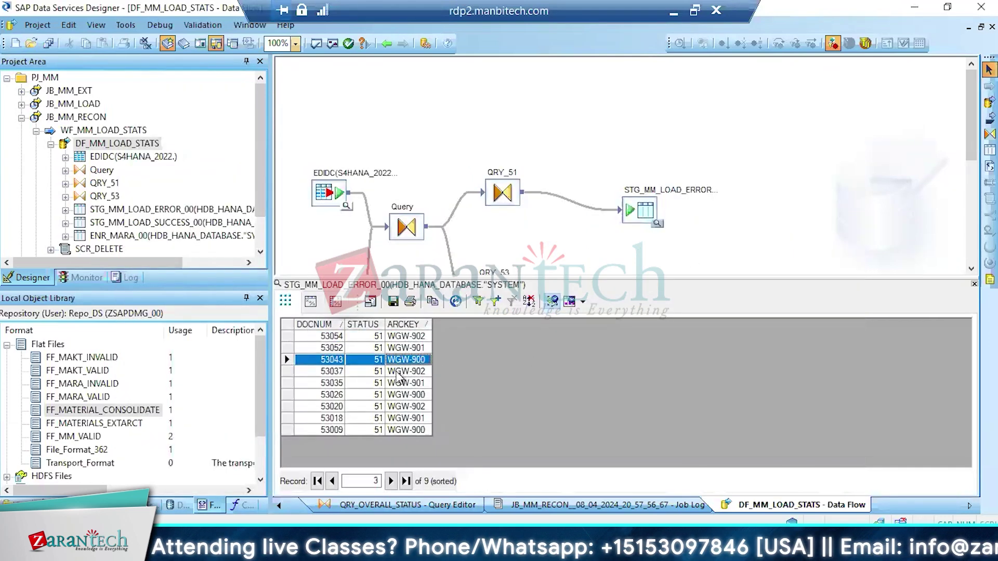
click(400, 395)
click(408, 419)
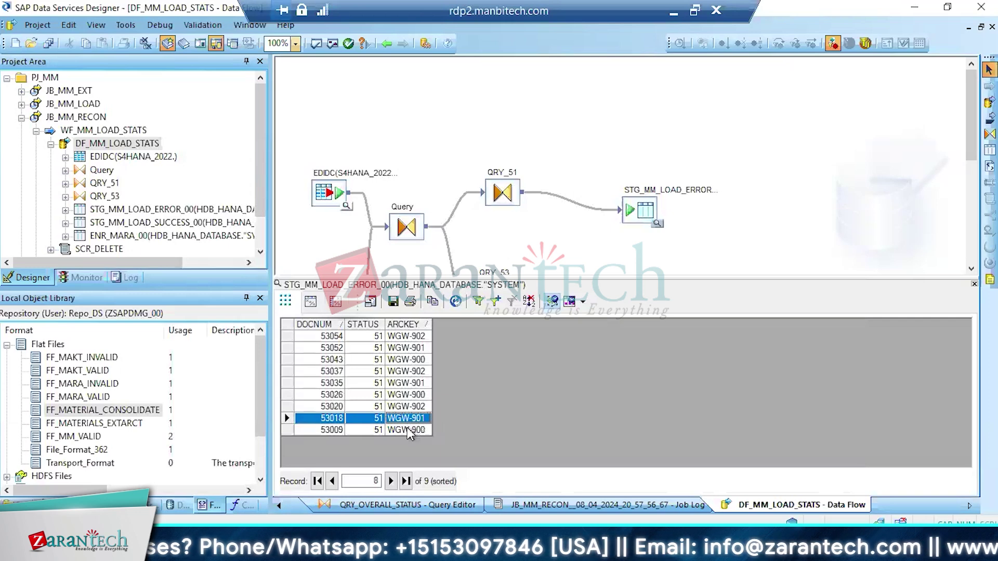
click(409, 431)
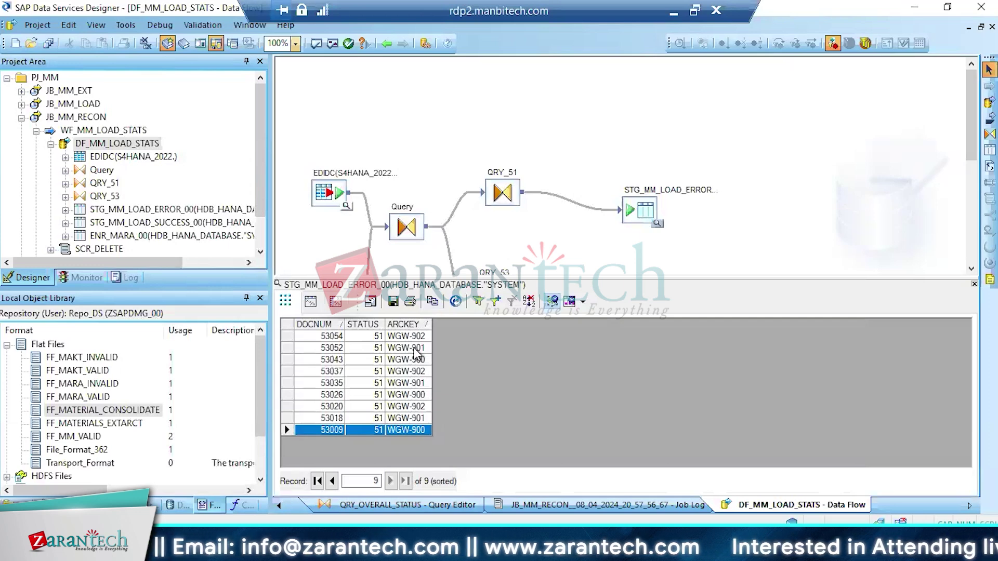
Collapse JB_MM_RECON, create a new flat file format, and enter FF_PRE as the start of its name
click(22, 118)
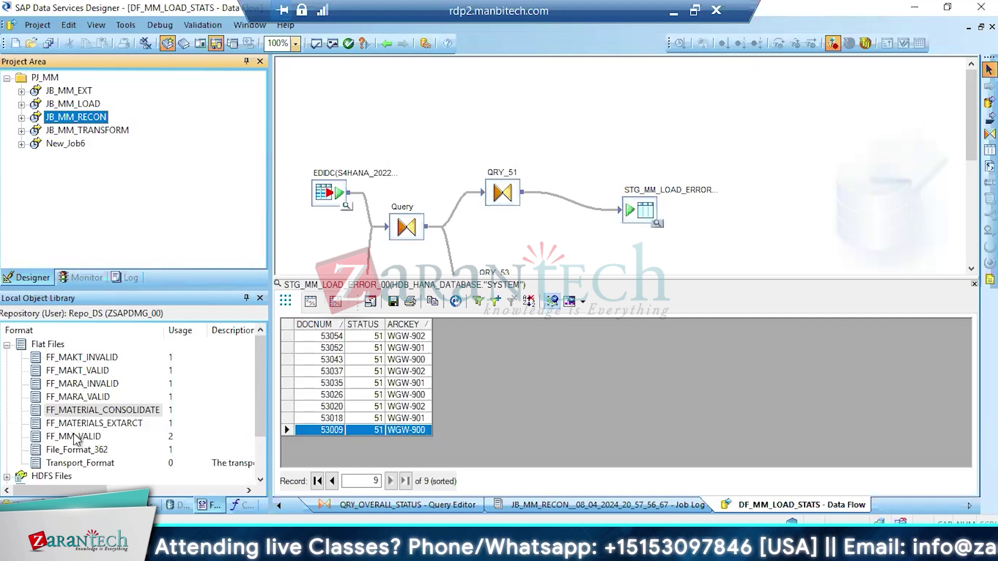
right_click(48, 347)
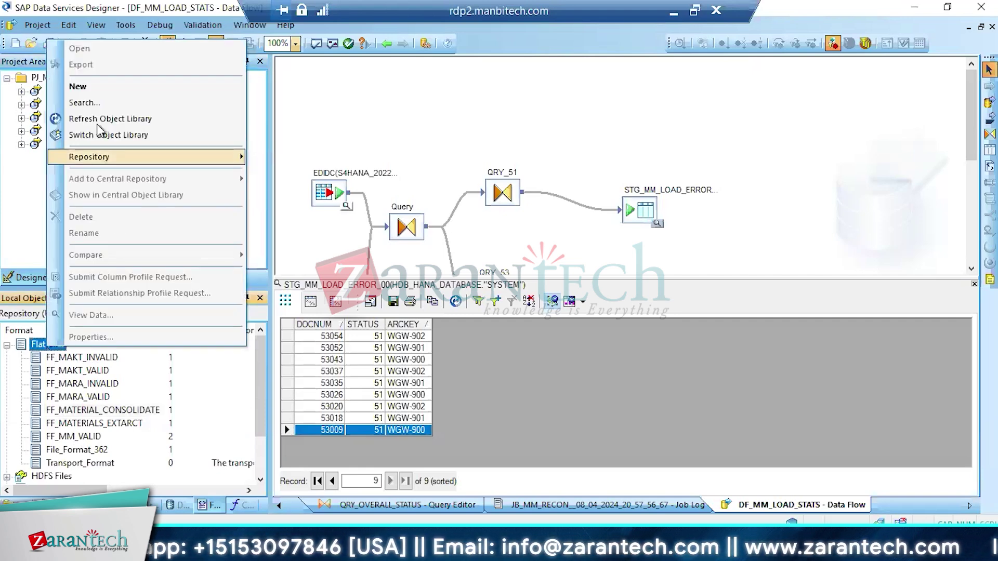
click(83, 88)
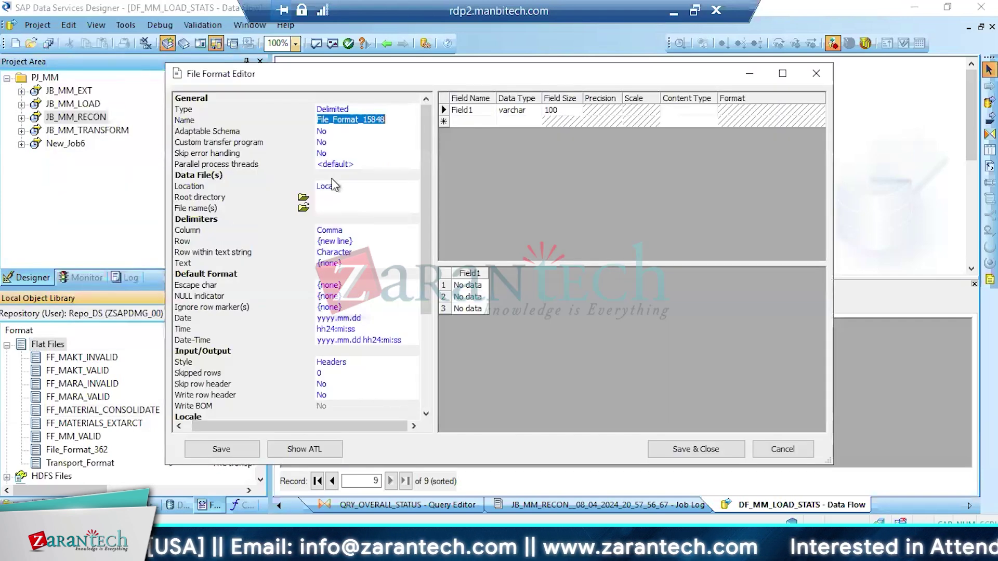
text(FF_)
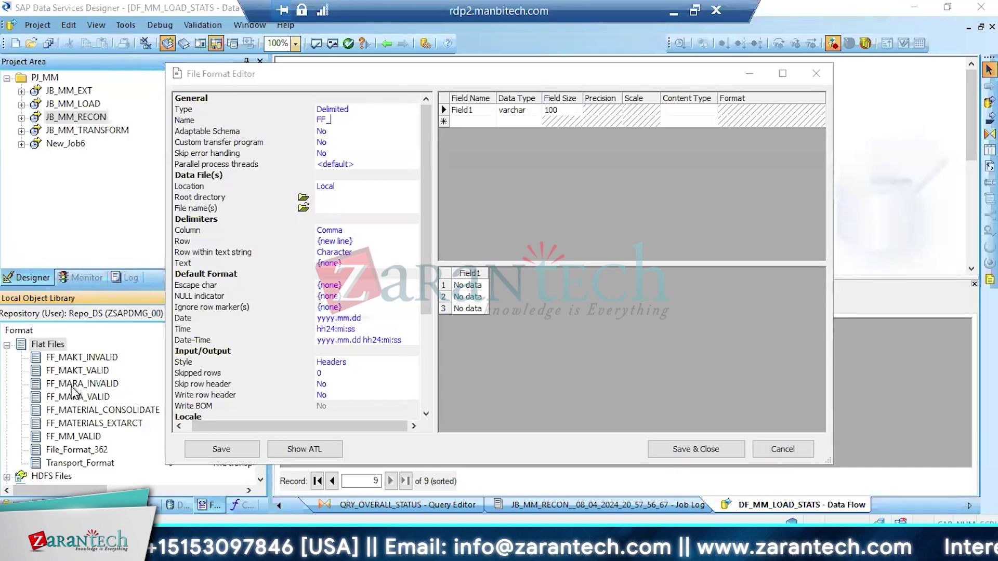
text(PRE)
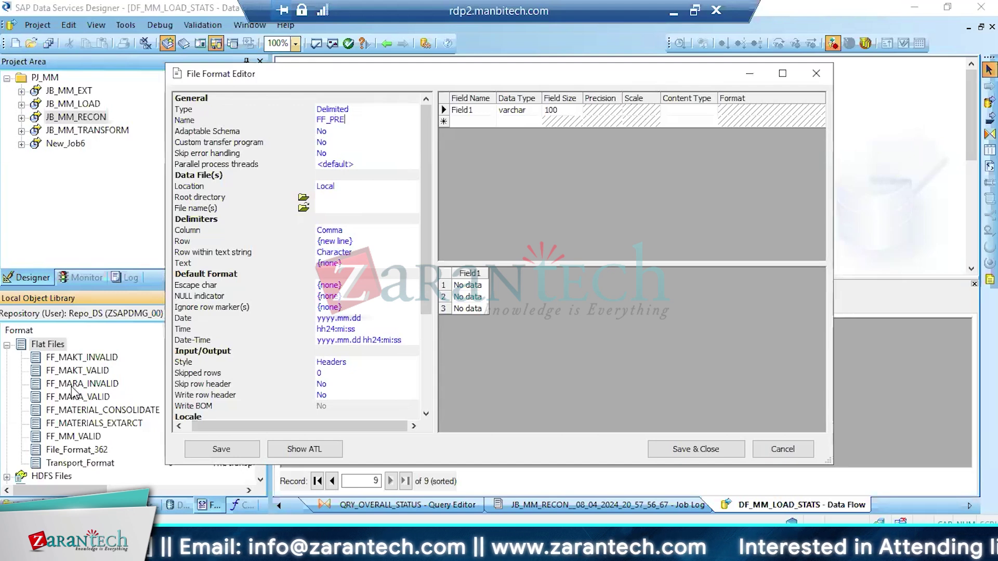
Complete the new flat file format's name as FF_PRELOAD_SUCCESS
text(LOAD_SU)
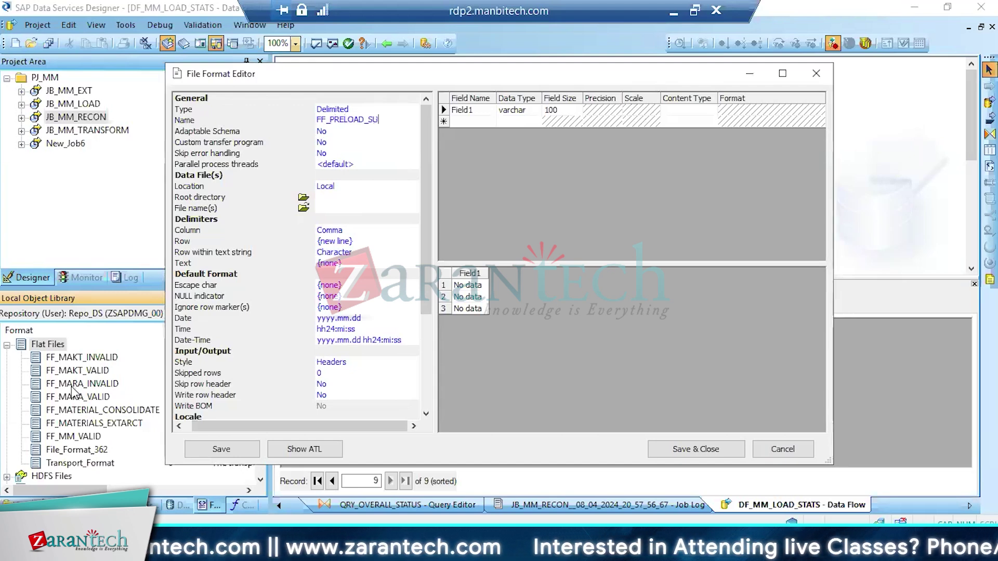
text(CCES)
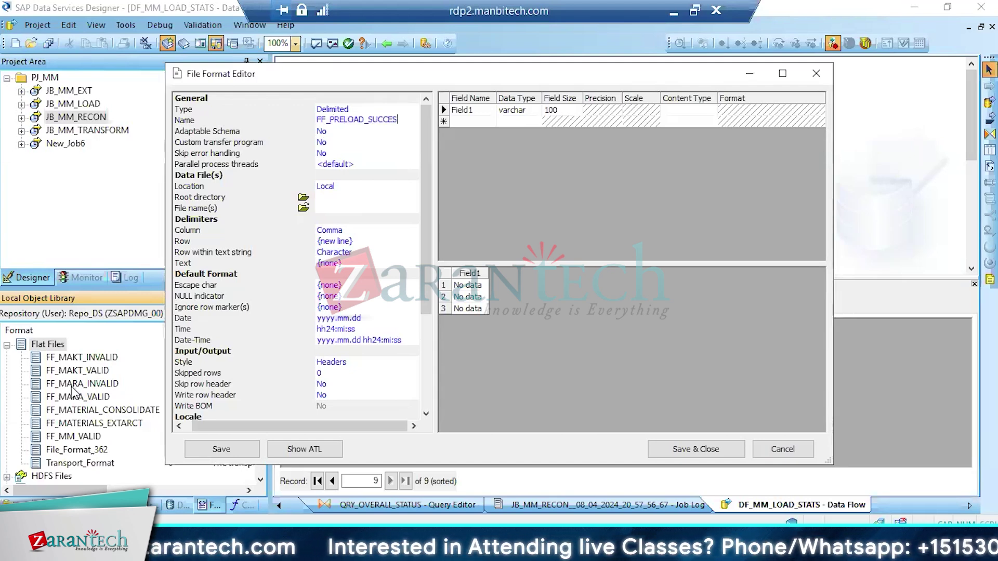
text(S)
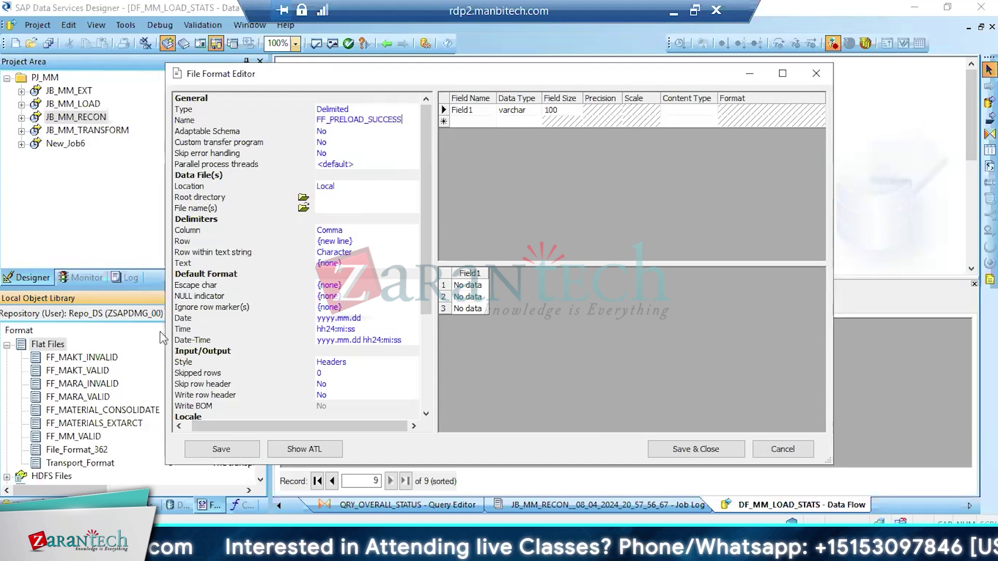
click(304, 198)
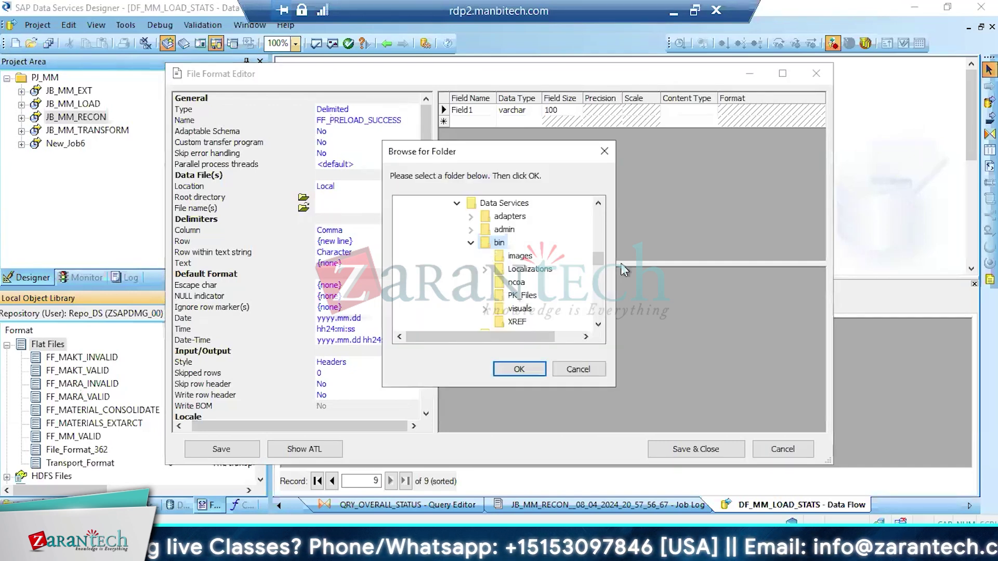
drag(598, 258, 603, 217)
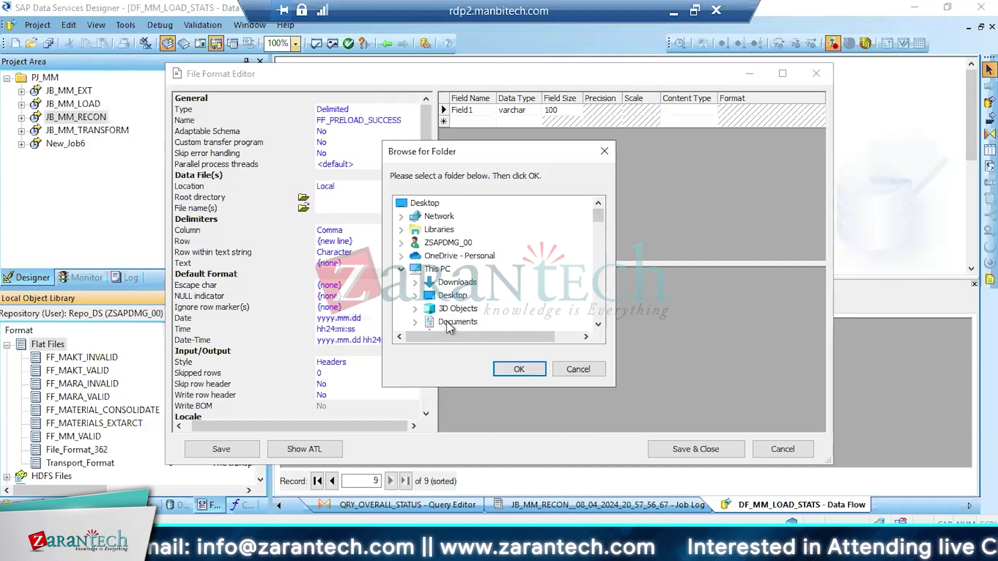
click(576, 368)
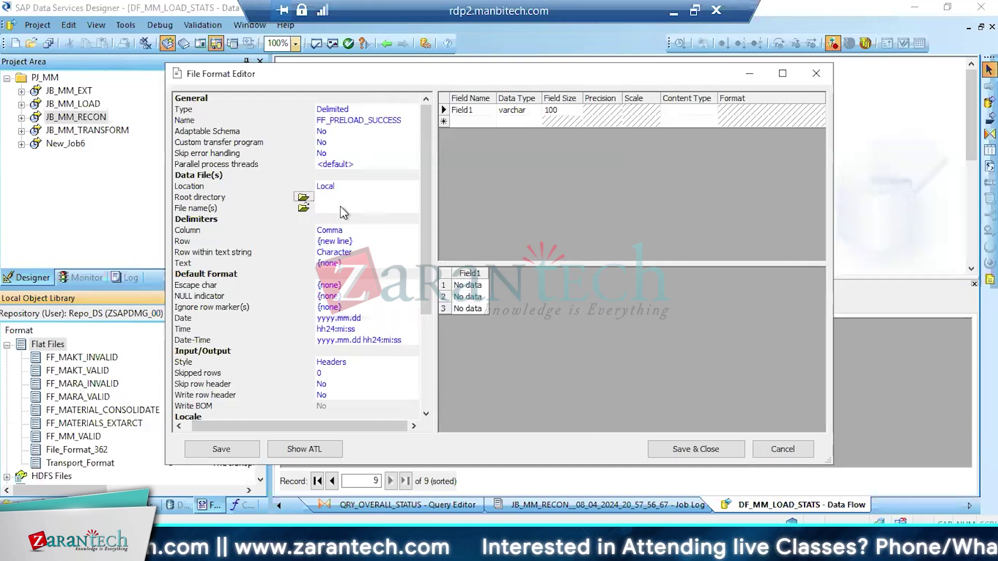
Set the root directory of FF_PRELOAD_SUCCESS to the user profile's Documents folder
click(334, 197)
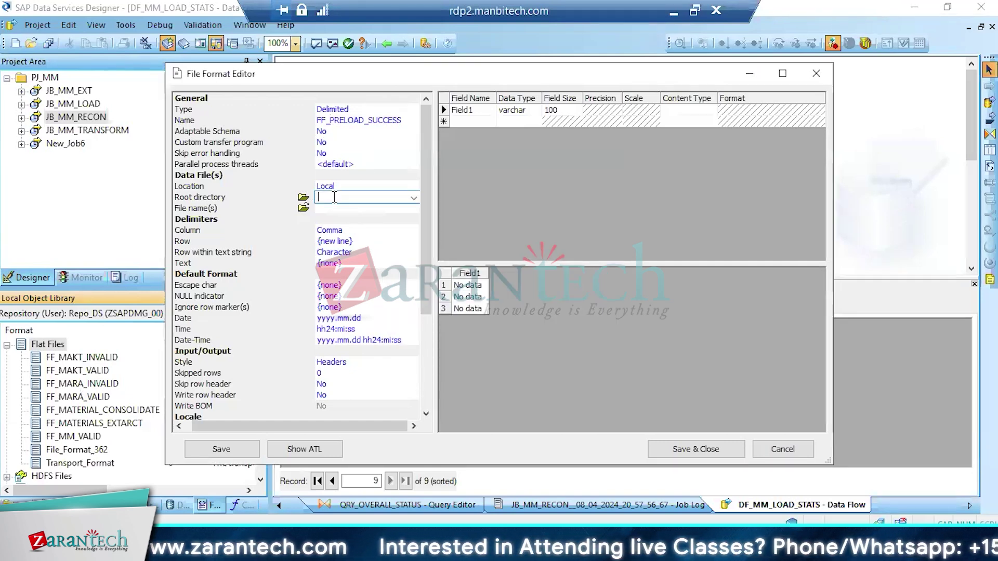
click(304, 199)
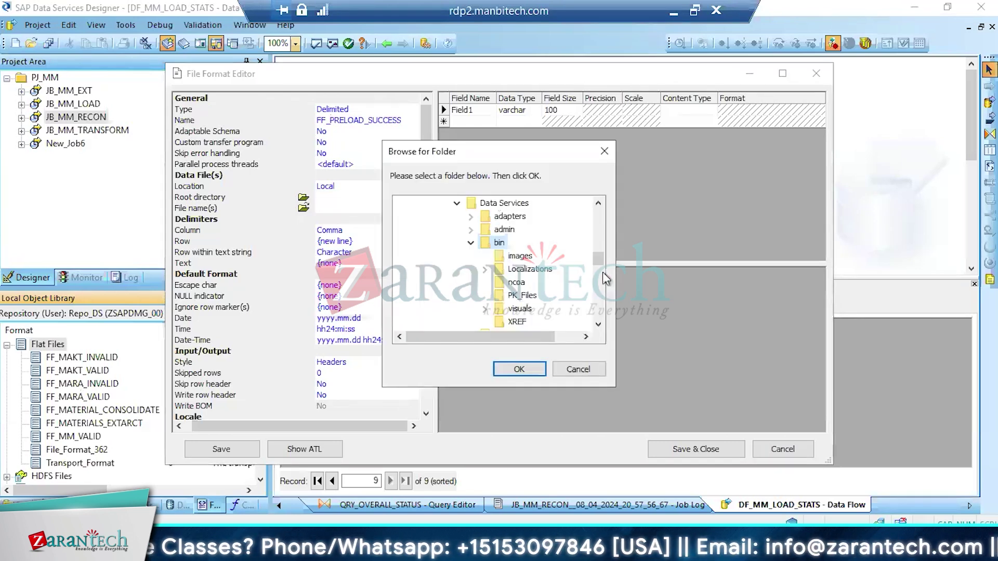
drag(599, 257, 598, 213)
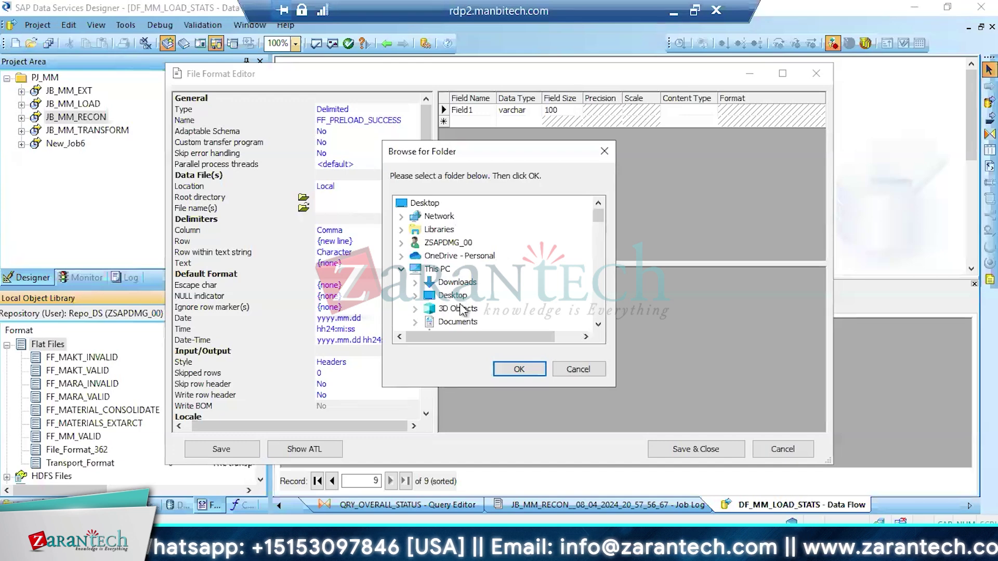
click(512, 370)
click(369, 199)
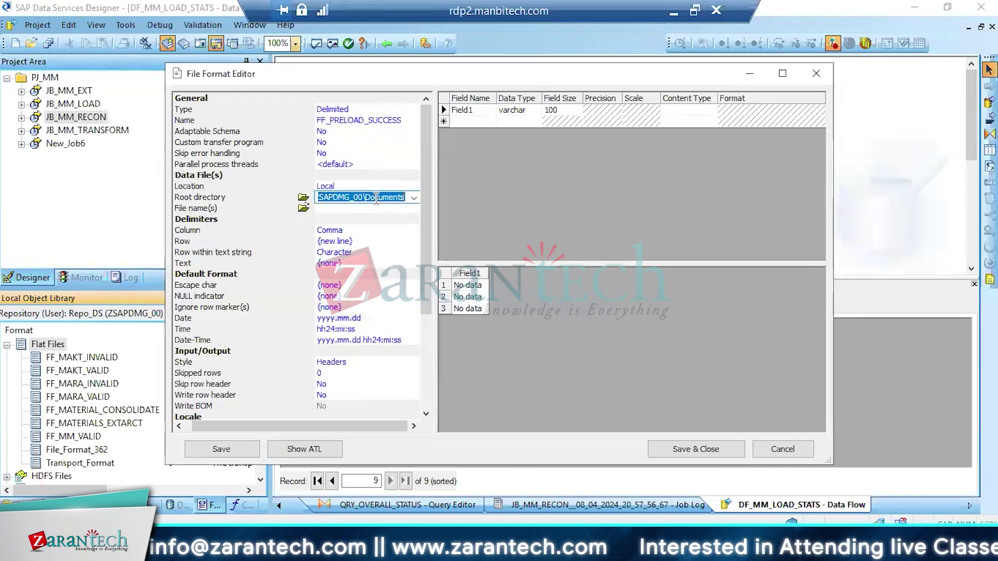
click(331, 216)
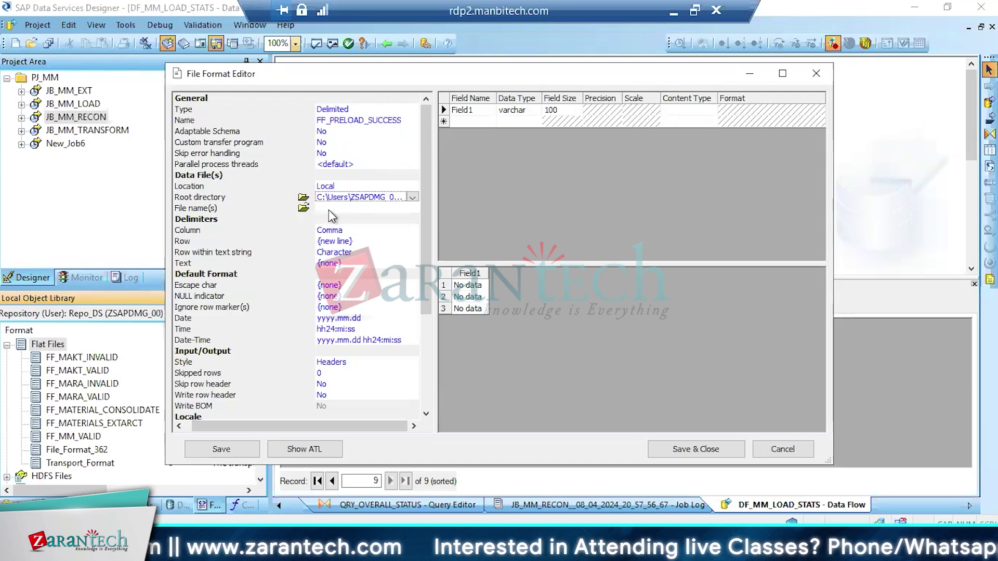
Set the data file name of FF_PRELOAD_SUCCESS to the global variable $GV_PRELOAD_SUCCESS
click(329, 210)
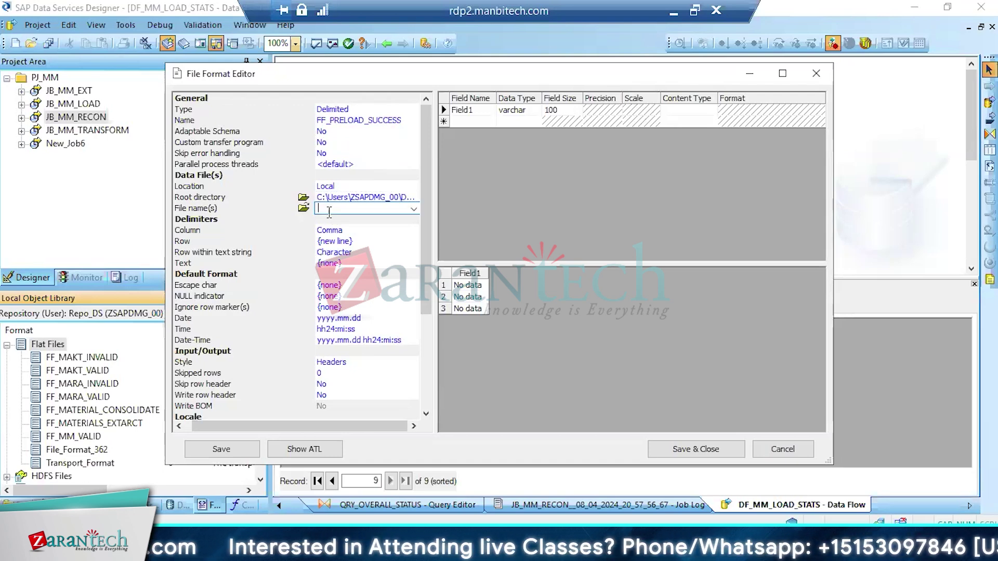
text([GV)
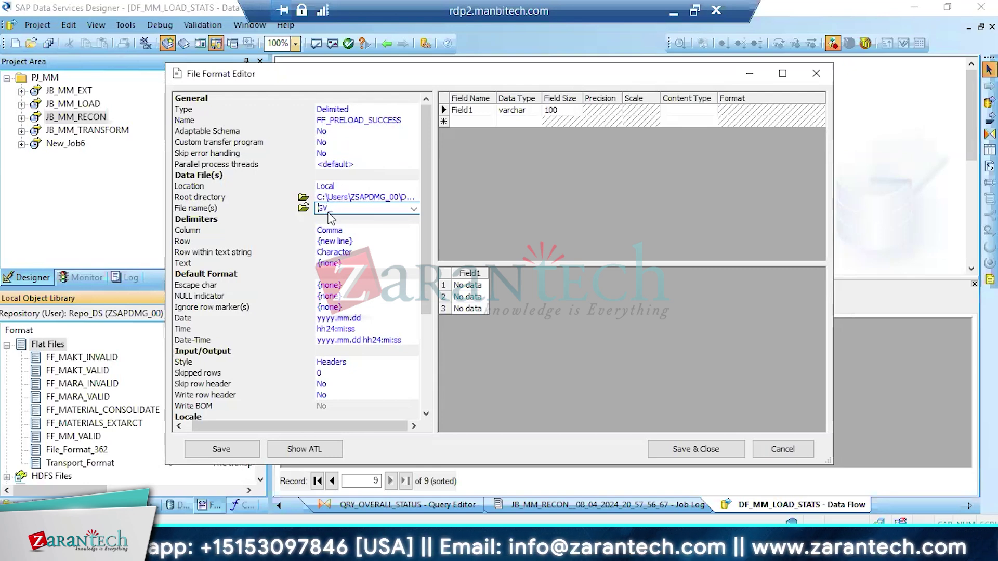
text(_)
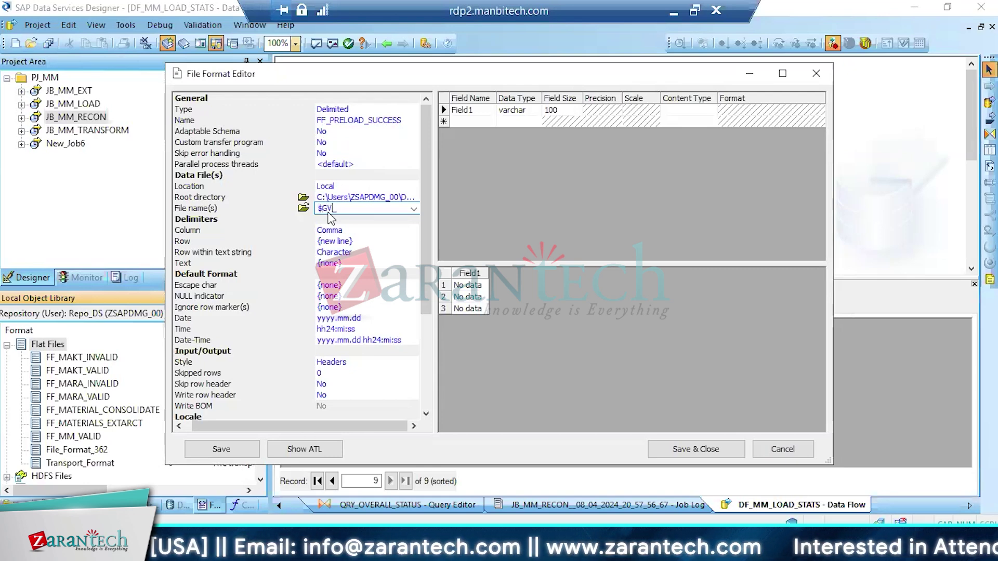
key(BackSpace)
text(PRE)
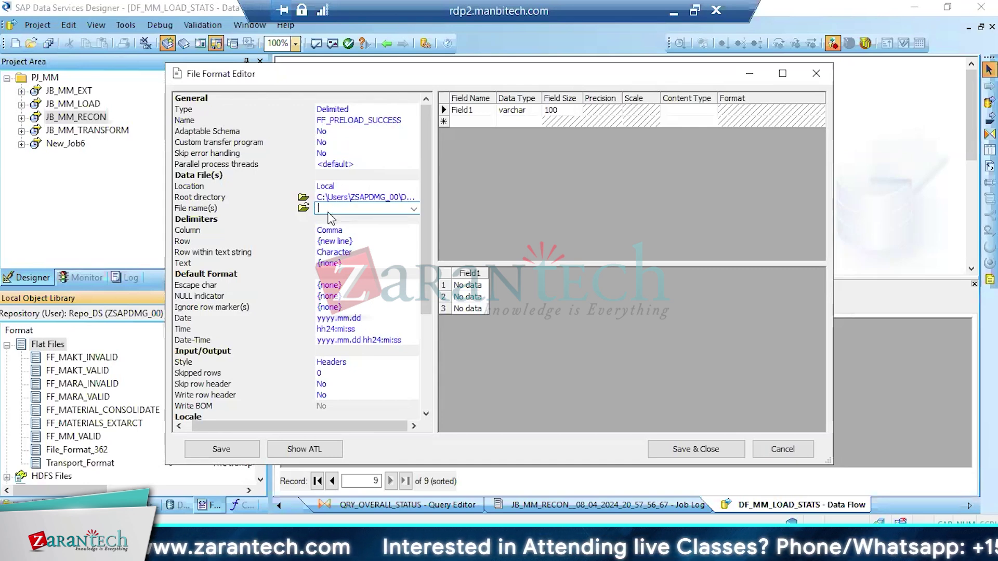
text($GV)
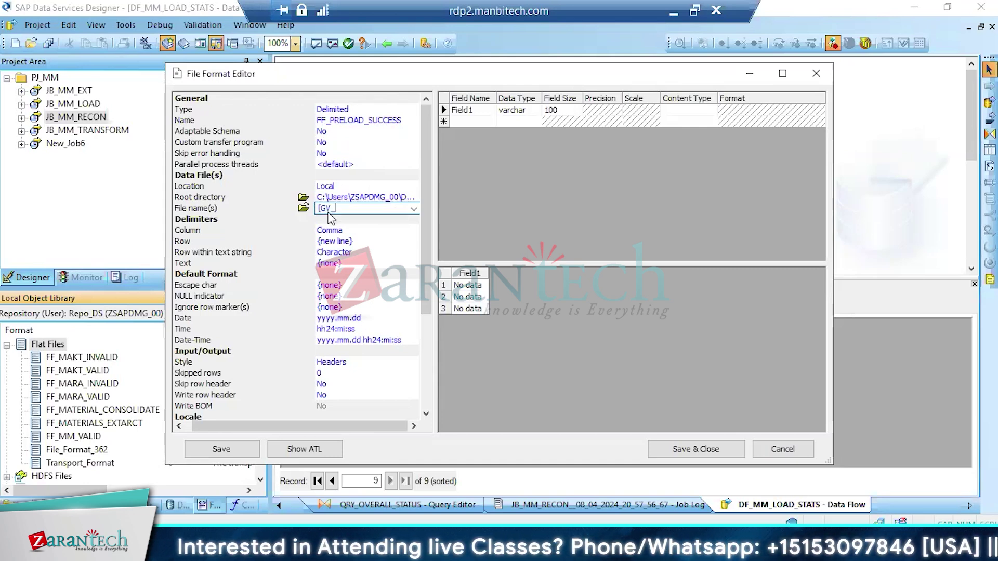
text(_PRELOAD)
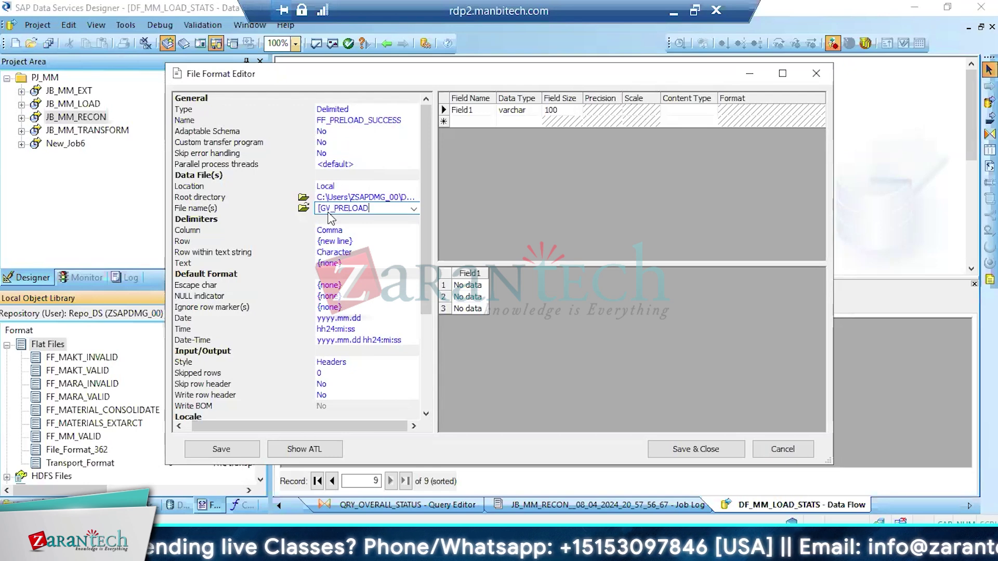
text(_SU)
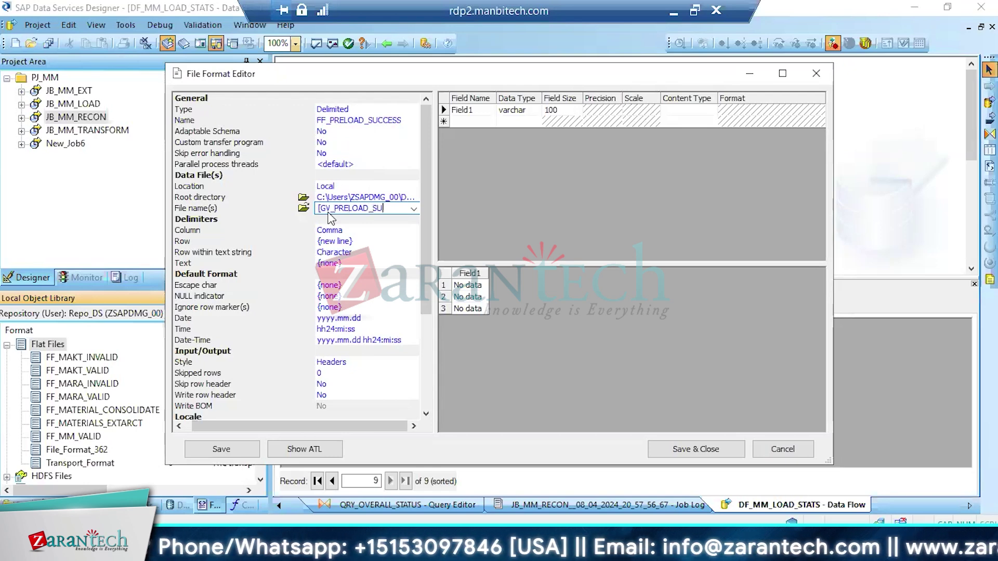
text(CCESS)
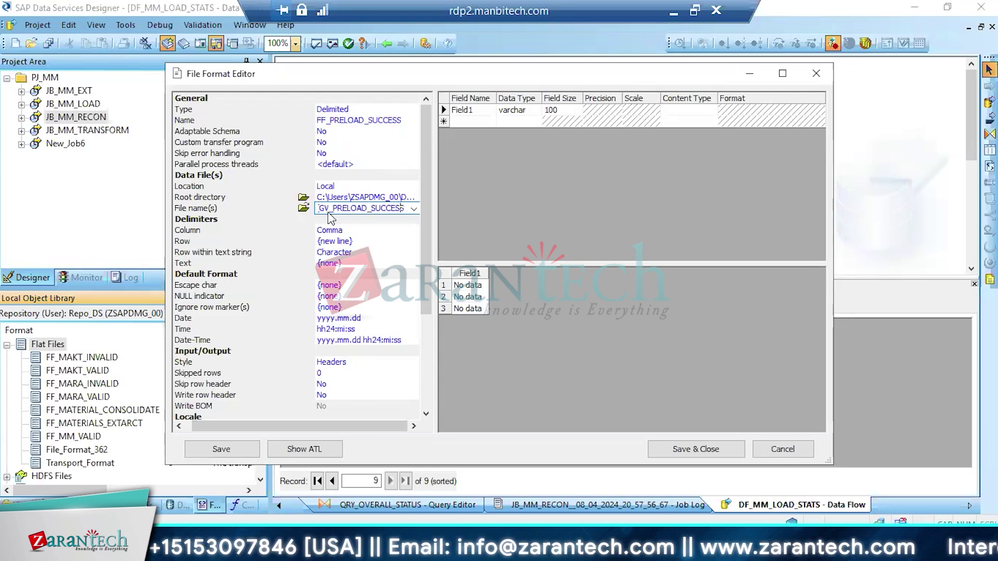
key(Return)
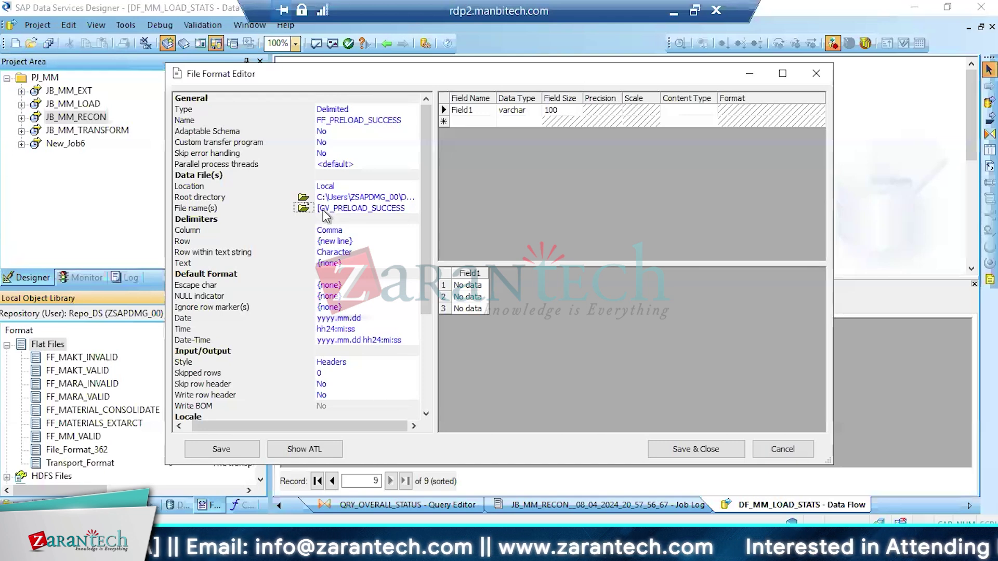
click(325, 210)
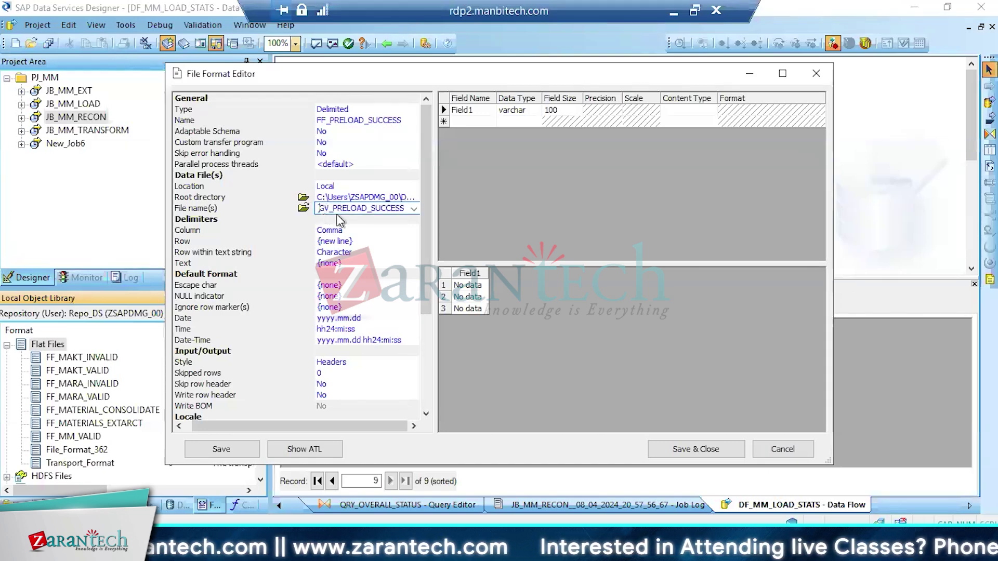
text($)
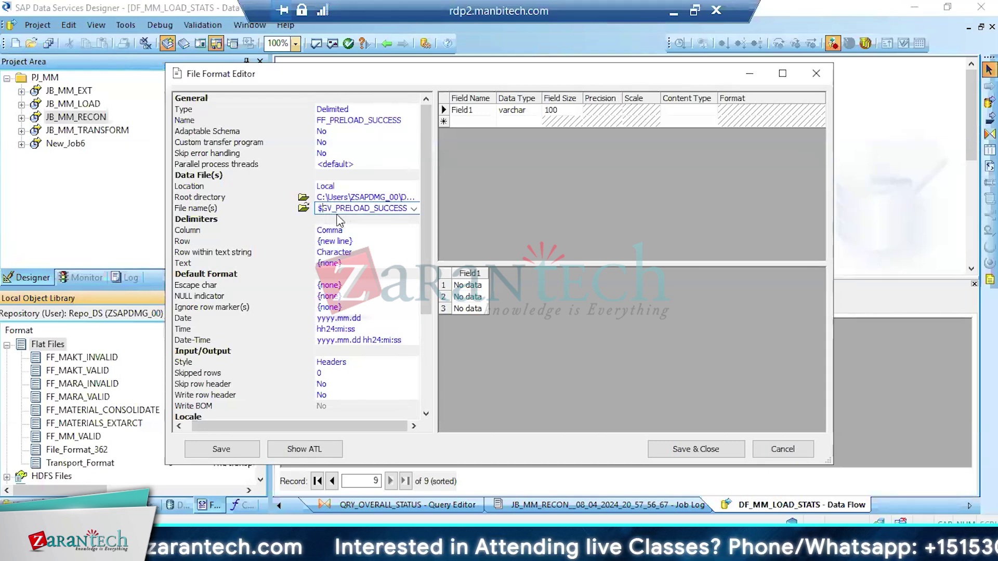
key(Return)
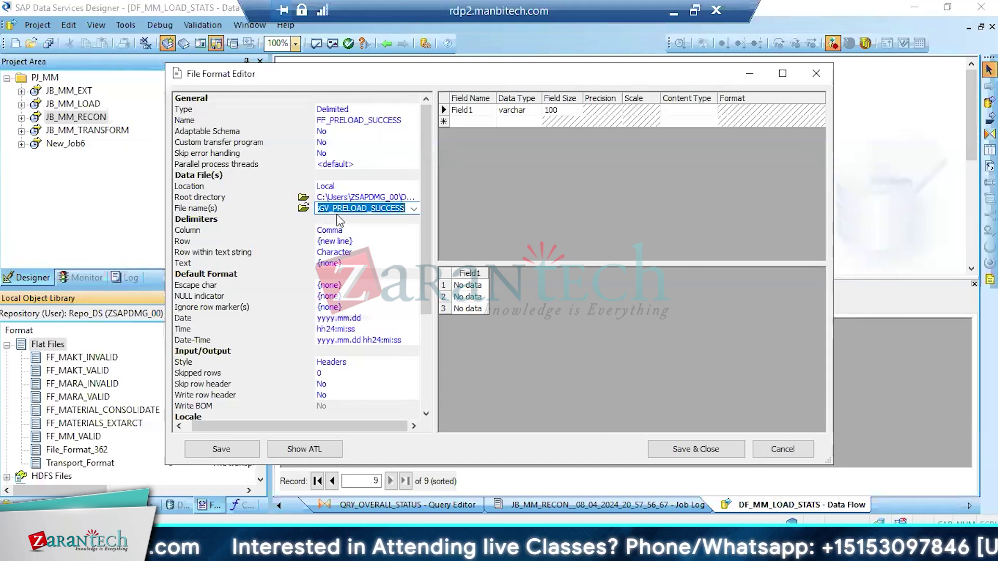
Change the column delimiter of FF_PRELOAD_SUCCESS to Tab
click(383, 224)
click(386, 230)
click(414, 231)
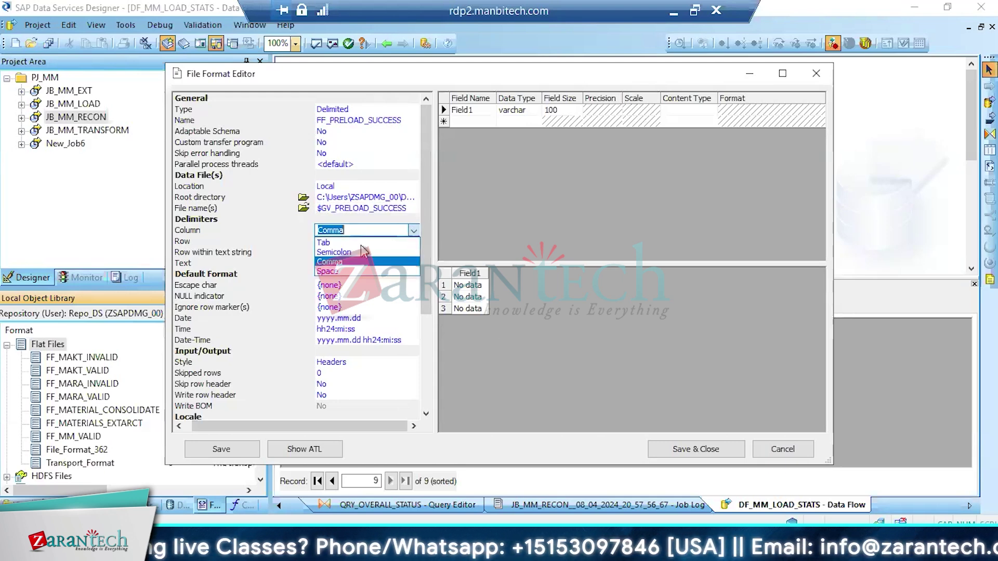
click(339, 244)
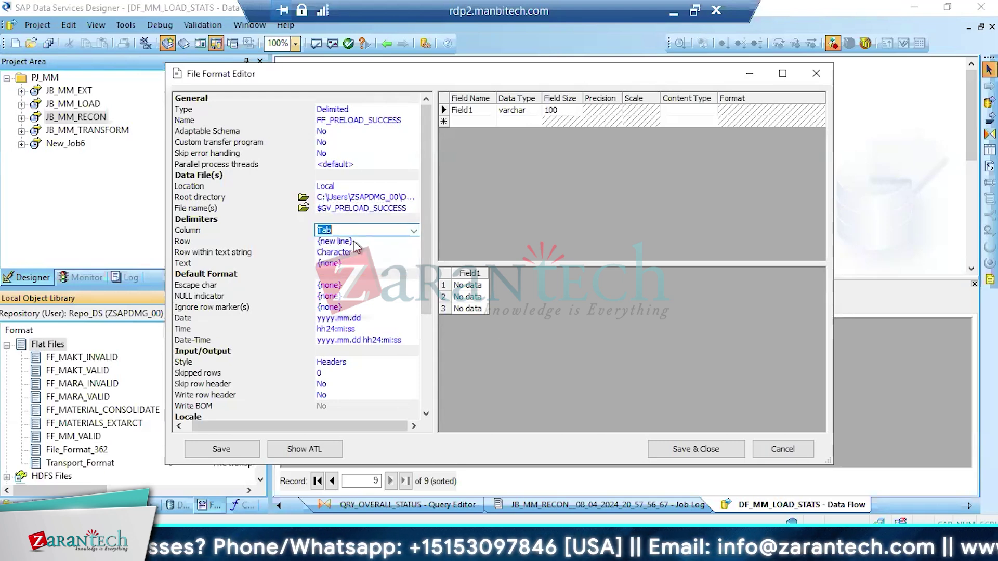
Set Write row header to Yes for FF_PRELOAD_SUCCESS, and save and close the file format
click(342, 382)
click(347, 396)
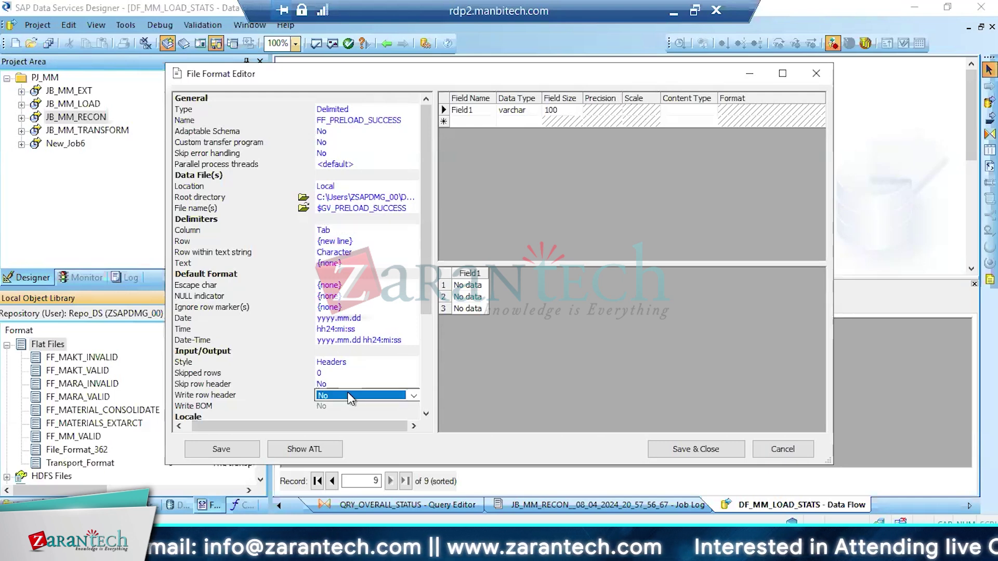
click(412, 396)
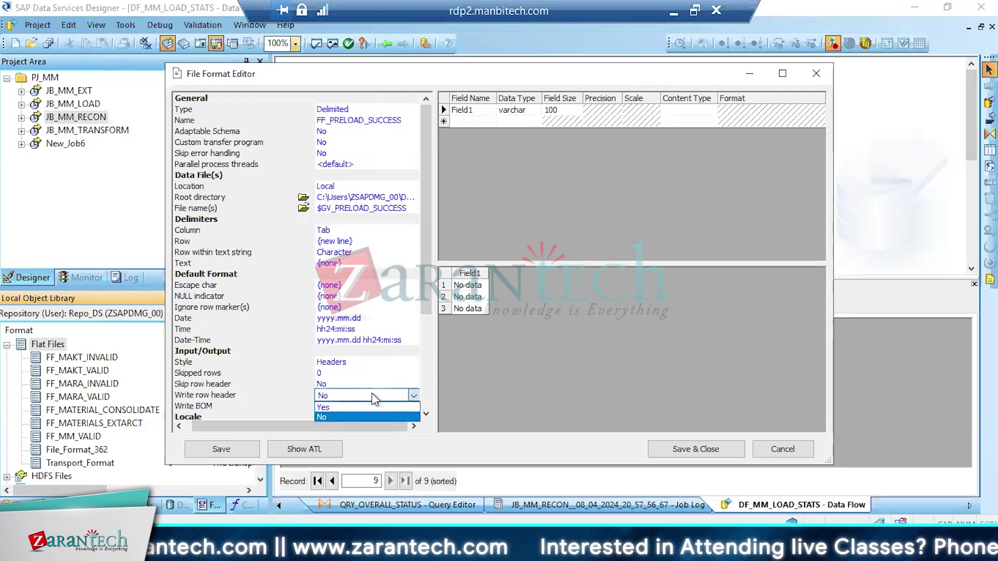
click(334, 408)
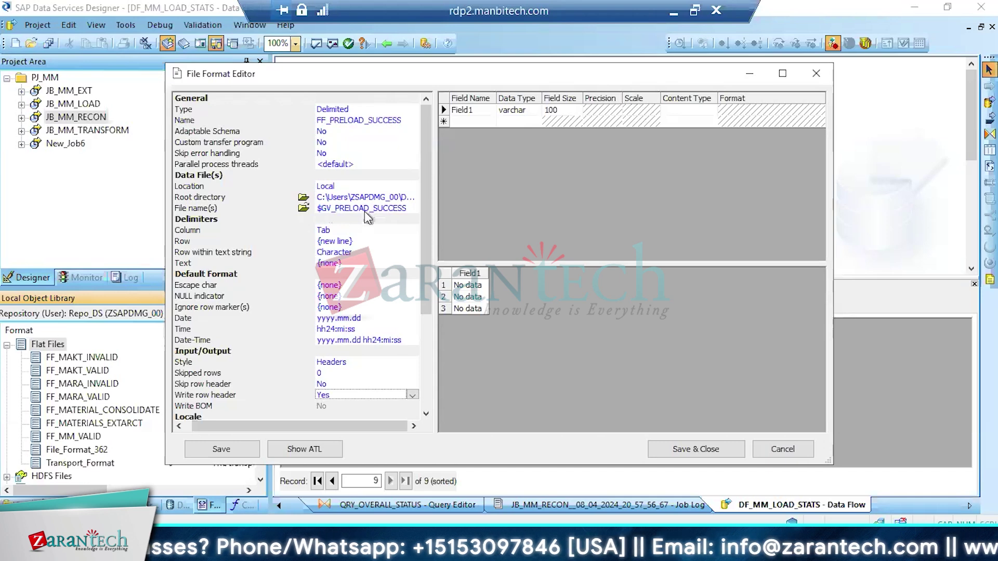
click(698, 448)
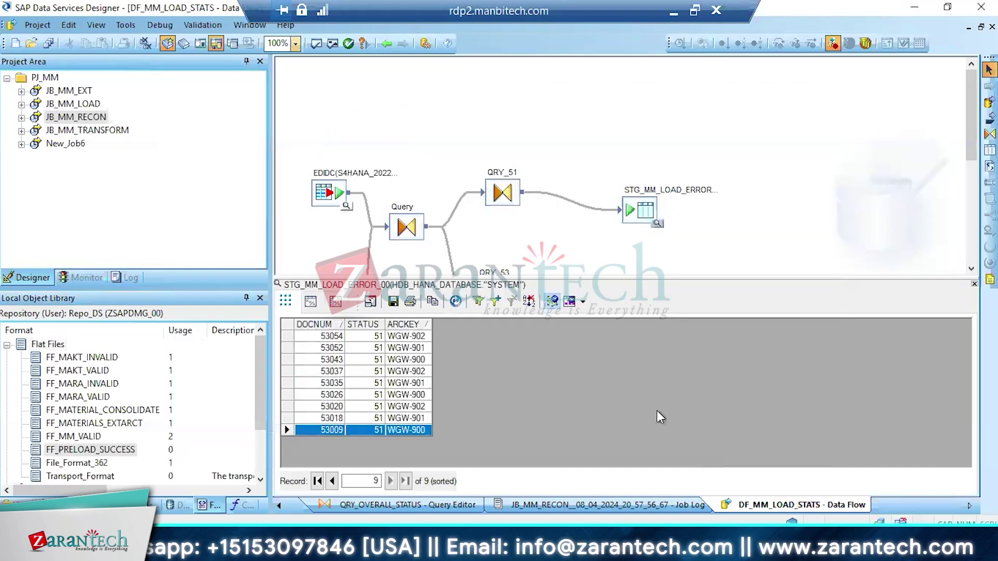
Open the JB_MM_RECON job and create a new flat file format named FF_POSTLOAD_RECON
click(85, 119)
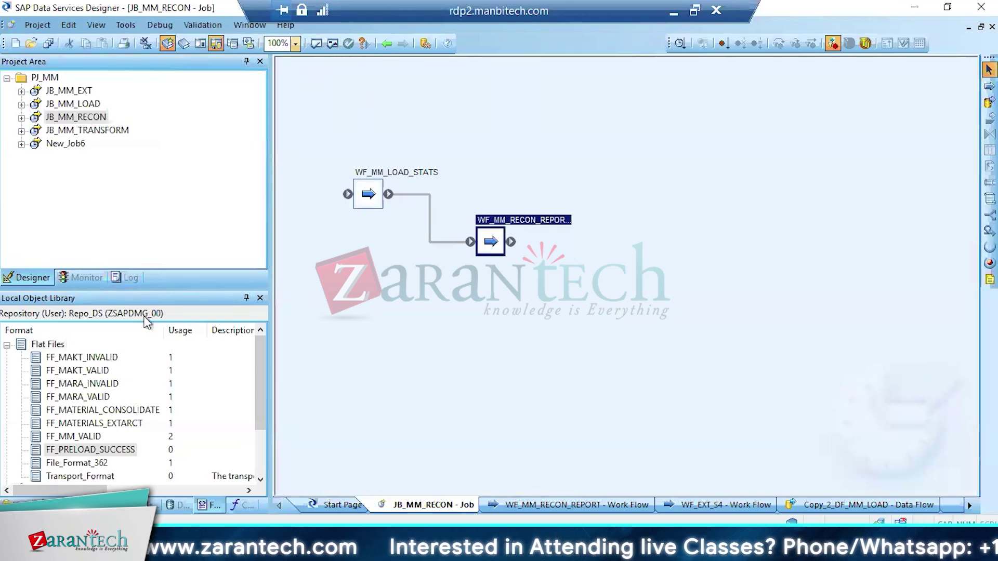
right_click(56, 346)
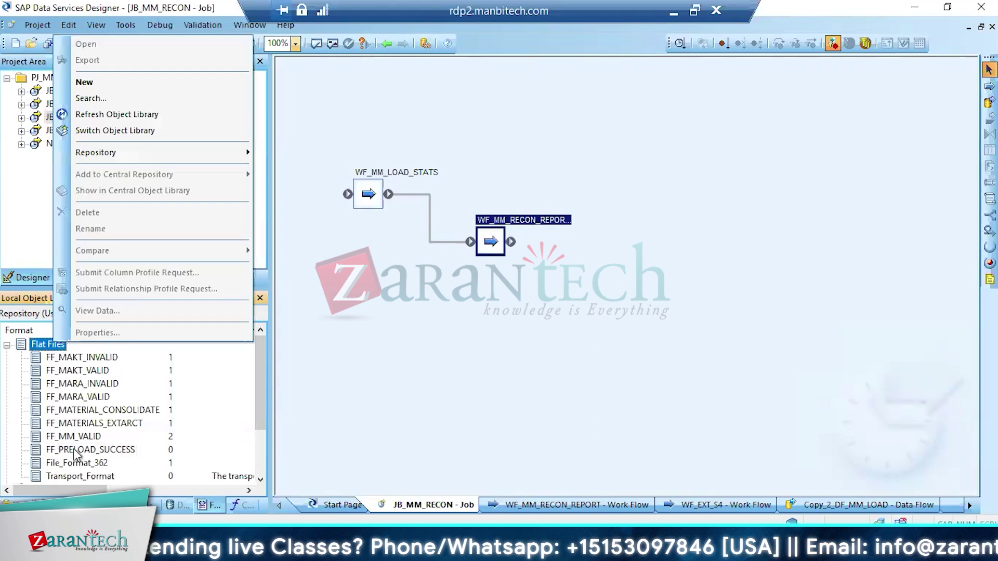
click(96, 82)
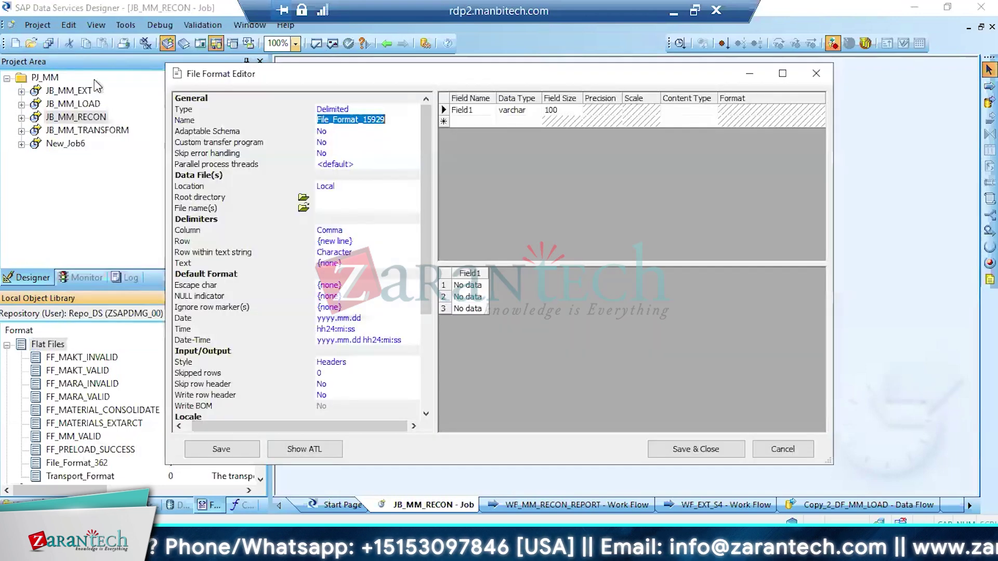
text(FF)
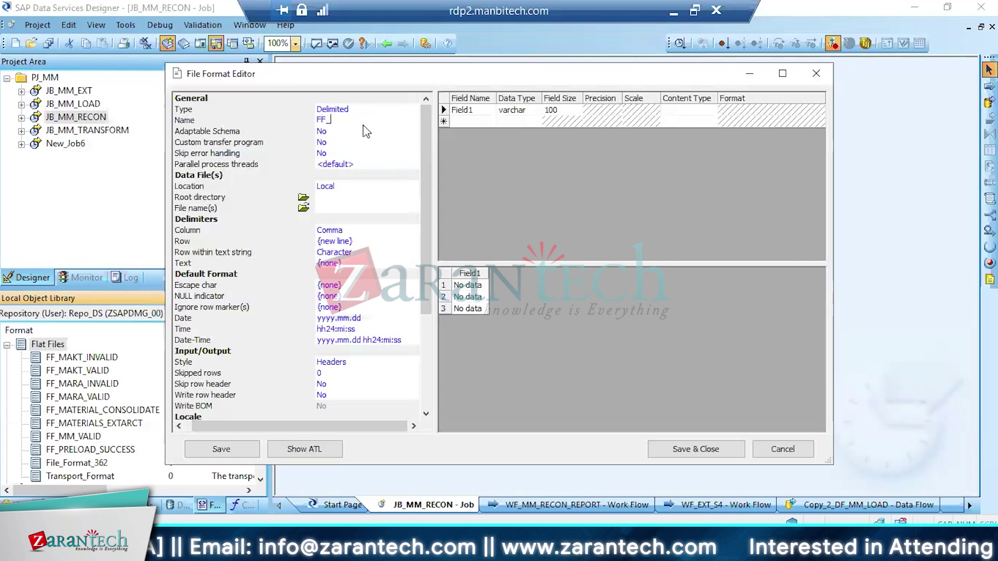
text(_POSTLOAD_RECON)
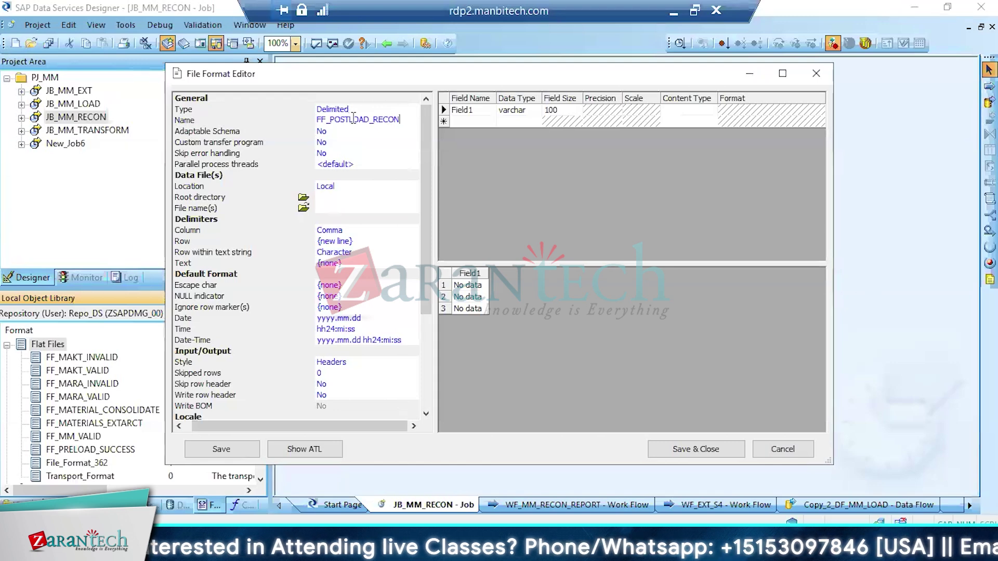
Set the root directory of FF_POSTLOAD_RECON to the Documents folder under This PC
click(305, 198)
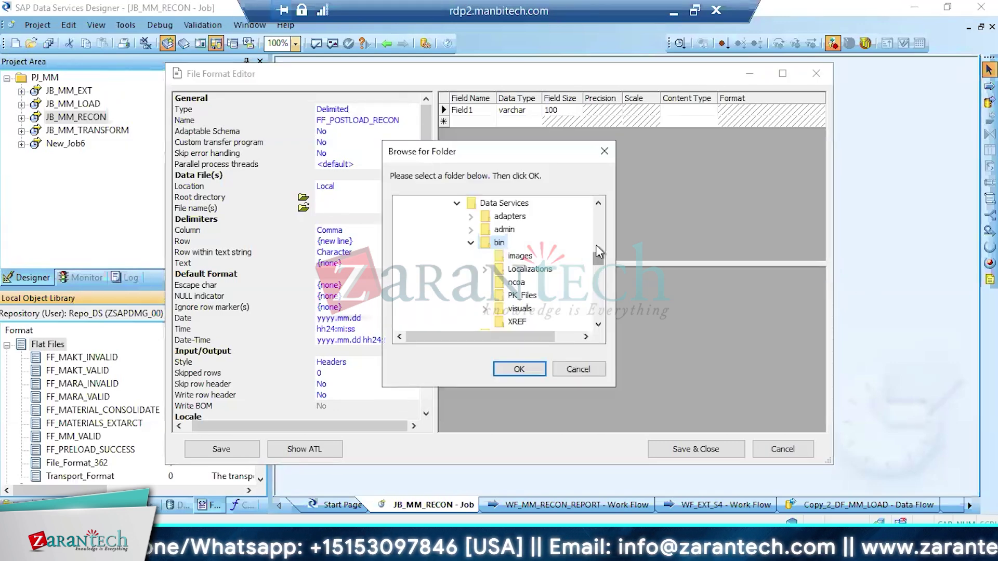
drag(599, 254, 599, 208)
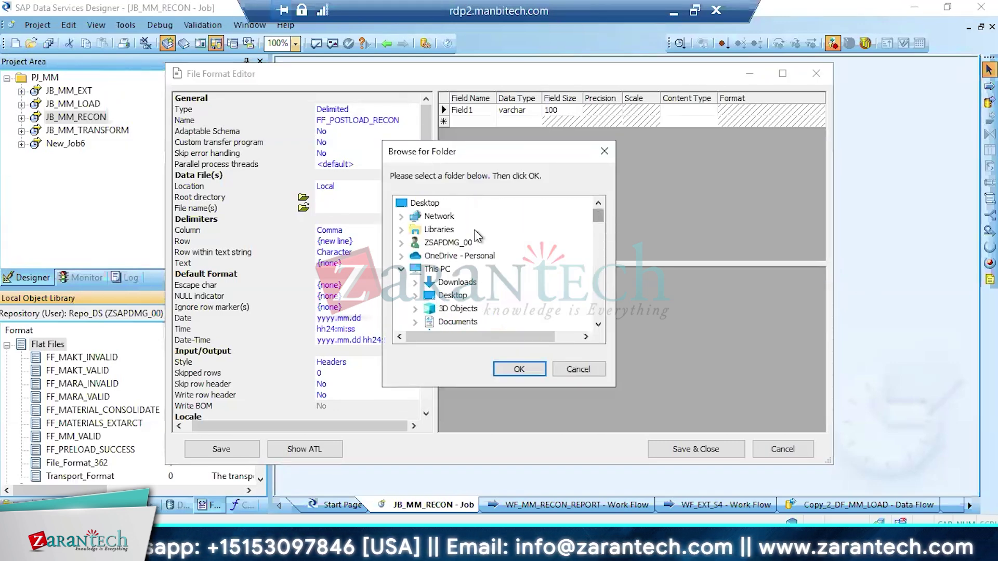
click(457, 322)
click(518, 369)
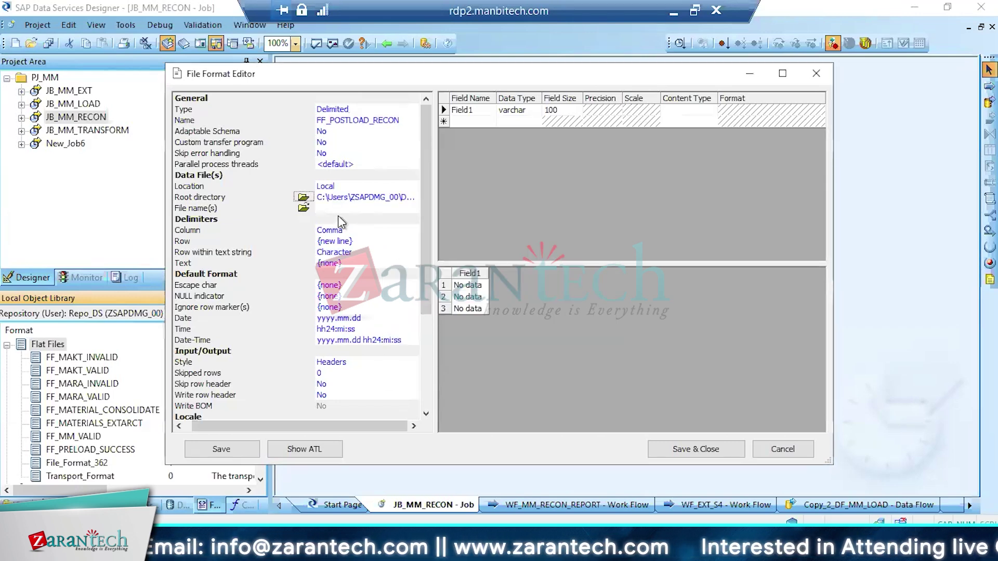
Set the data file name of FF_POSTLOAD_RECON to the global variable $GV_POSTLOAD_SUCCESS
click(337, 209)
key(ctrl+v)
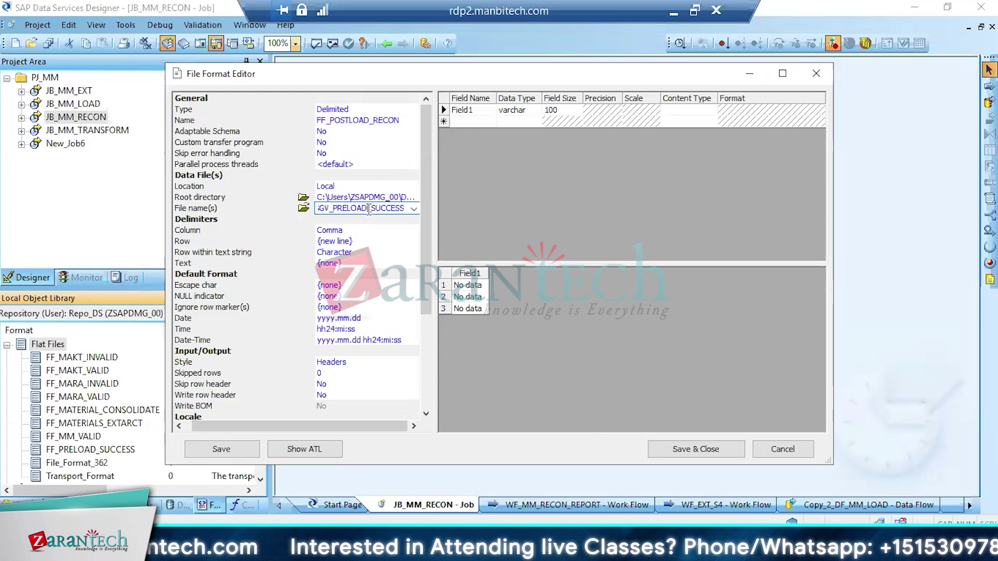
key(BackSpace)
key(BackSpace)
key(BackSpace)
key(BackSpace)
key(BackSpace)
key(BackSpace)
key(BackSpace)
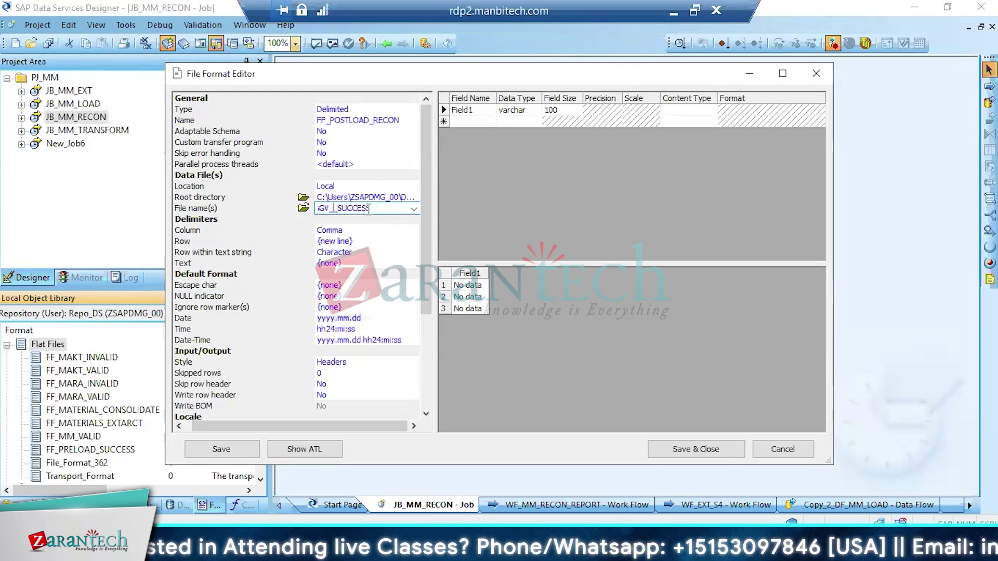
text(POSTLOAD)
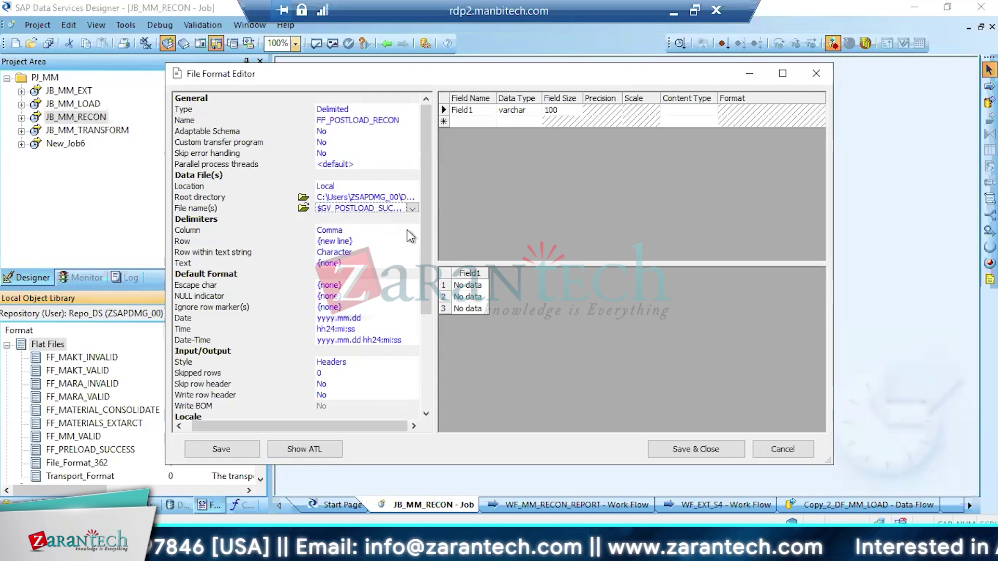
Set the column delimiter to Tab and Write row header to Yes for FF_POSTLOAD_RECON, and save and close the format
click(399, 231)
click(420, 235)
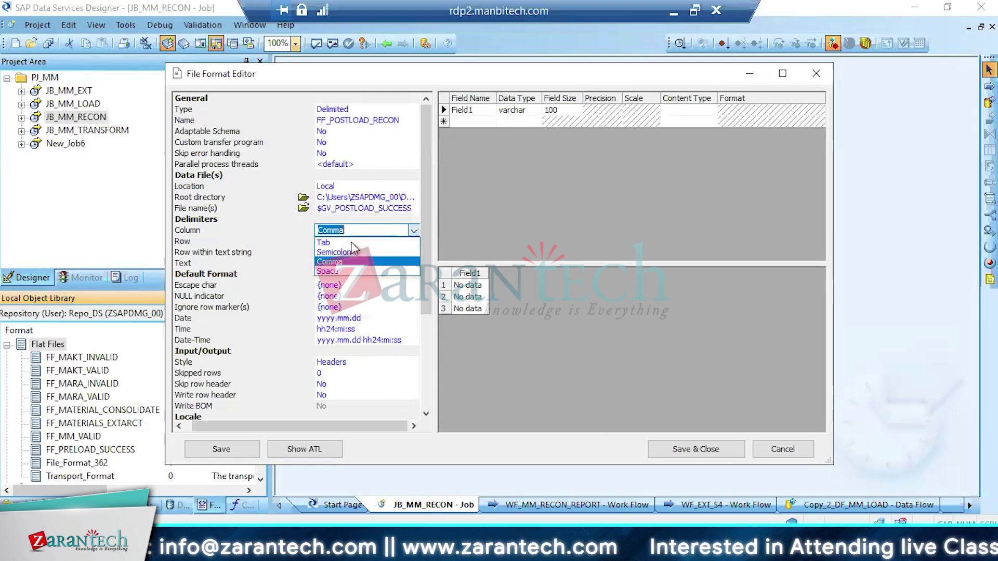
click(349, 244)
click(380, 395)
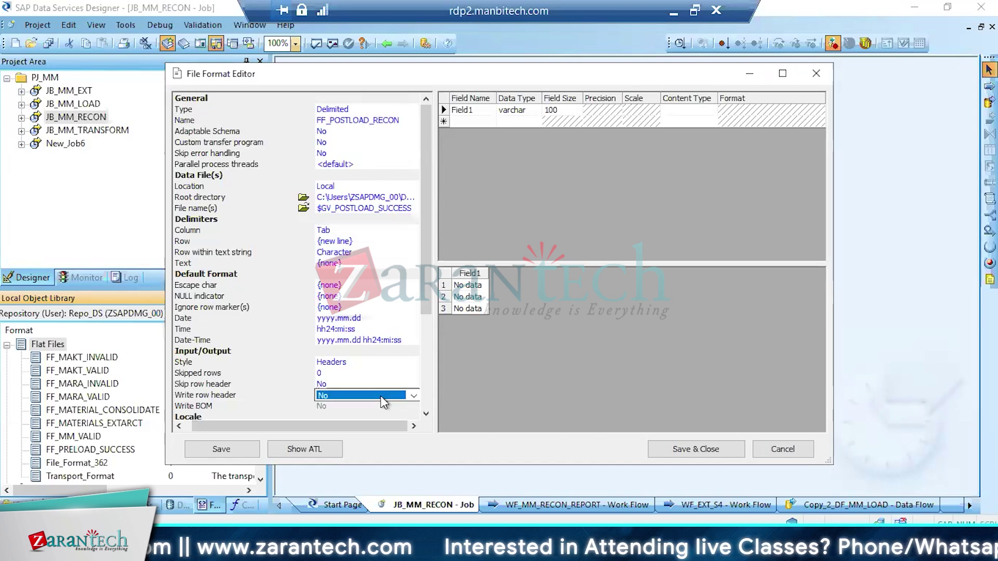
click(414, 395)
click(336, 409)
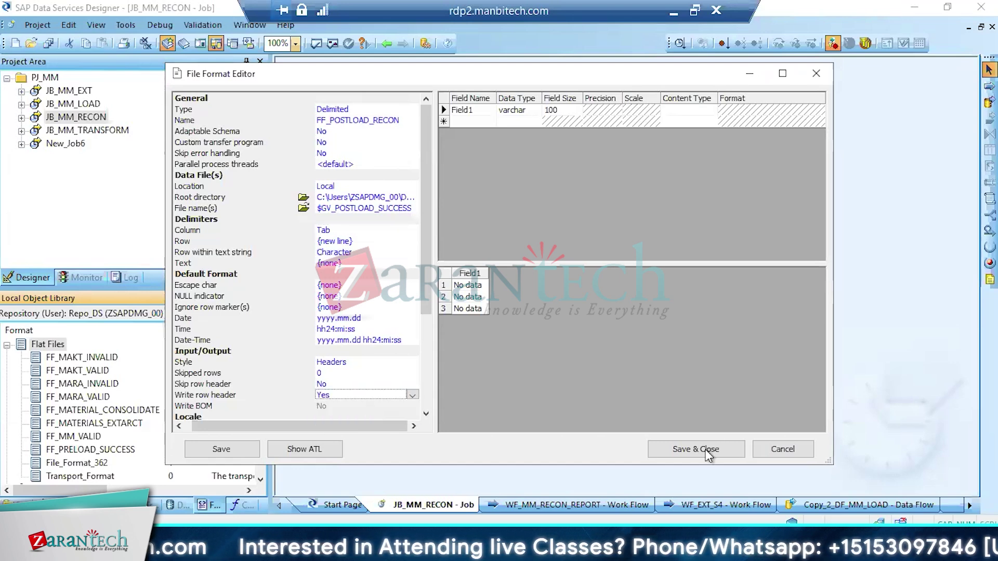
click(701, 450)
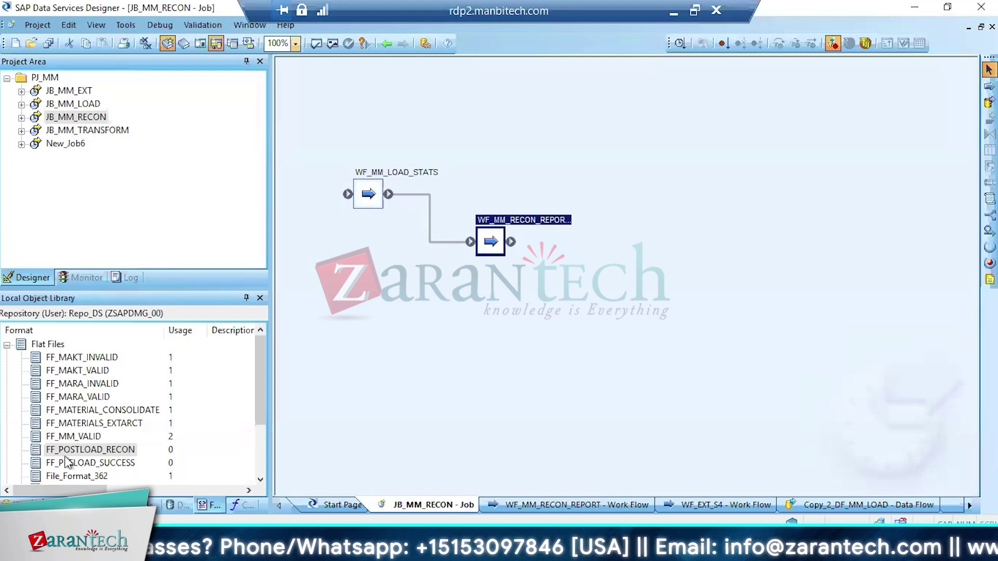
Open the JB_MM_RECON job and insert a new global variable in its variables and parameters
double_click(92, 130)
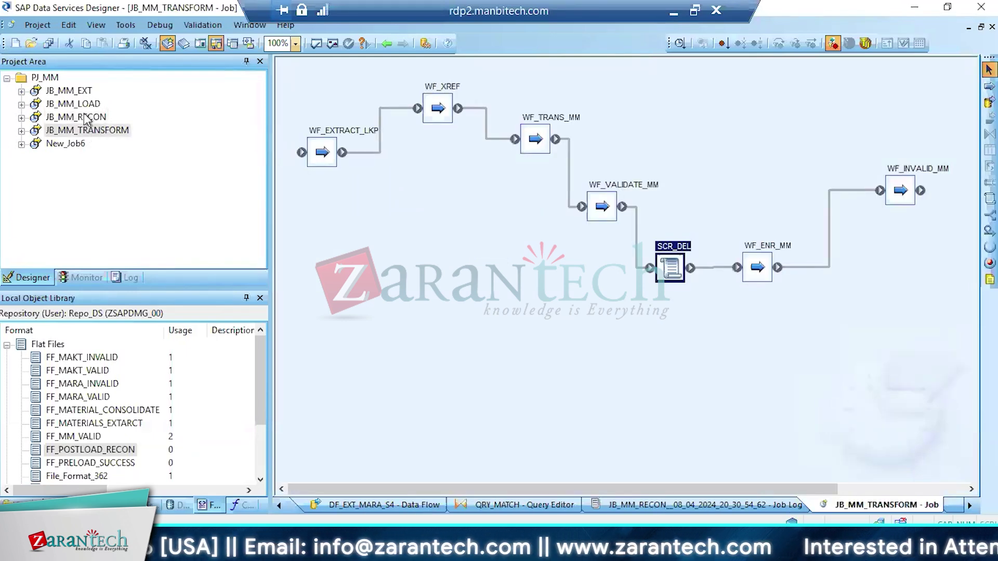
double_click(81, 117)
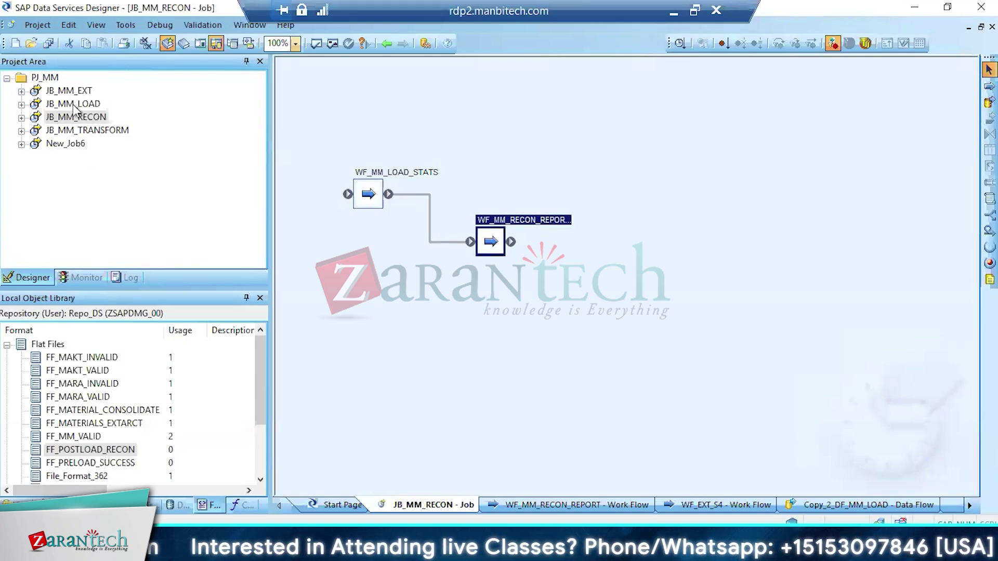
click(201, 44)
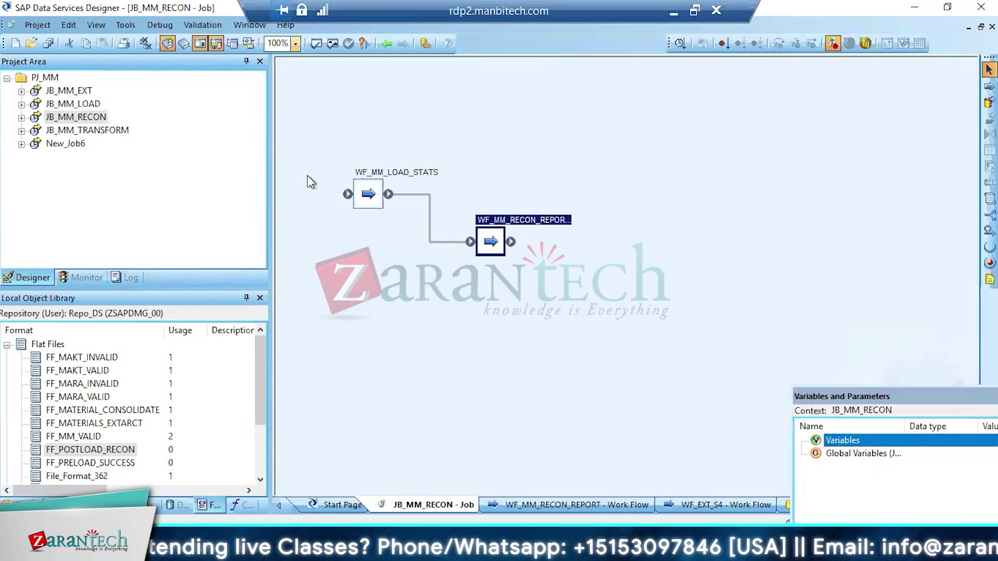
drag(832, 394, 510, 334)
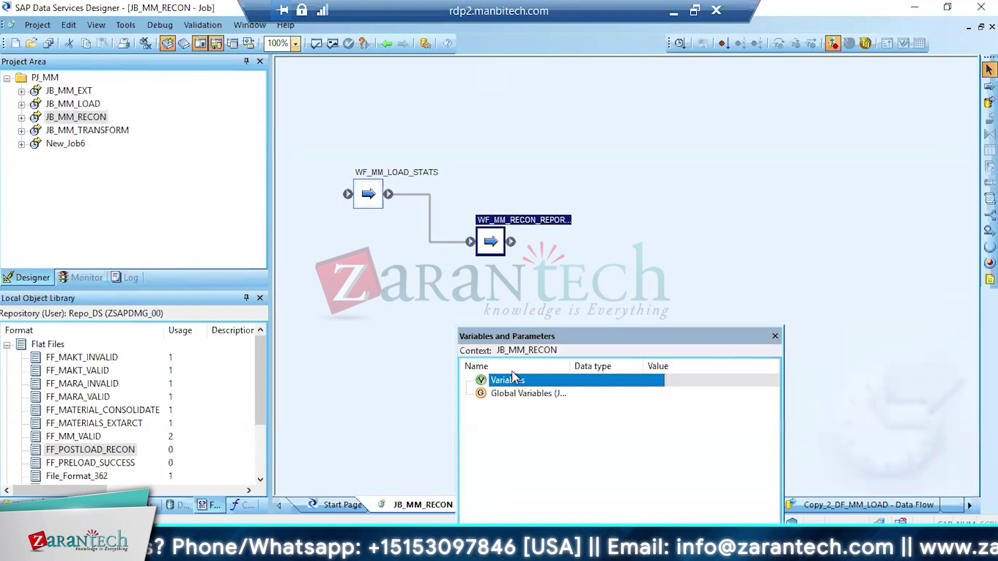
click(500, 393)
right_click(501, 398)
click(534, 406)
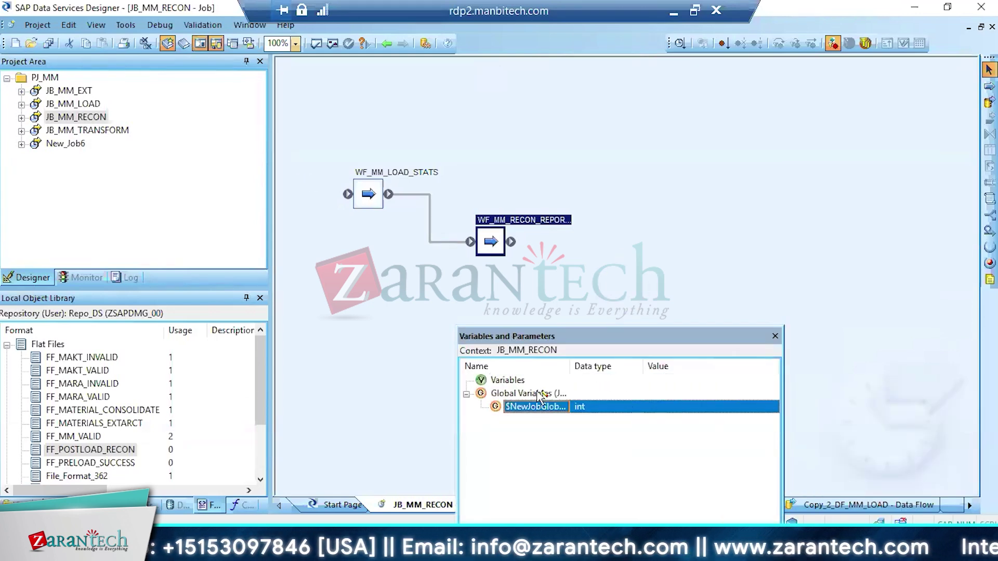
Name the new global variable $GV_POSTLOAD_SUCCESS in its properties
double_click(527, 410)
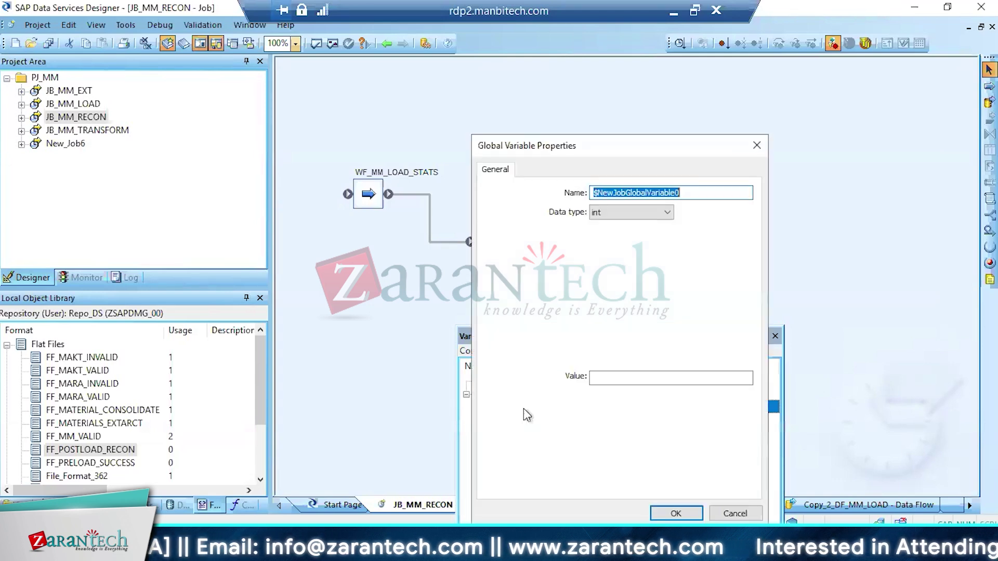
text($GV_PRELOAD_SUCCESS)
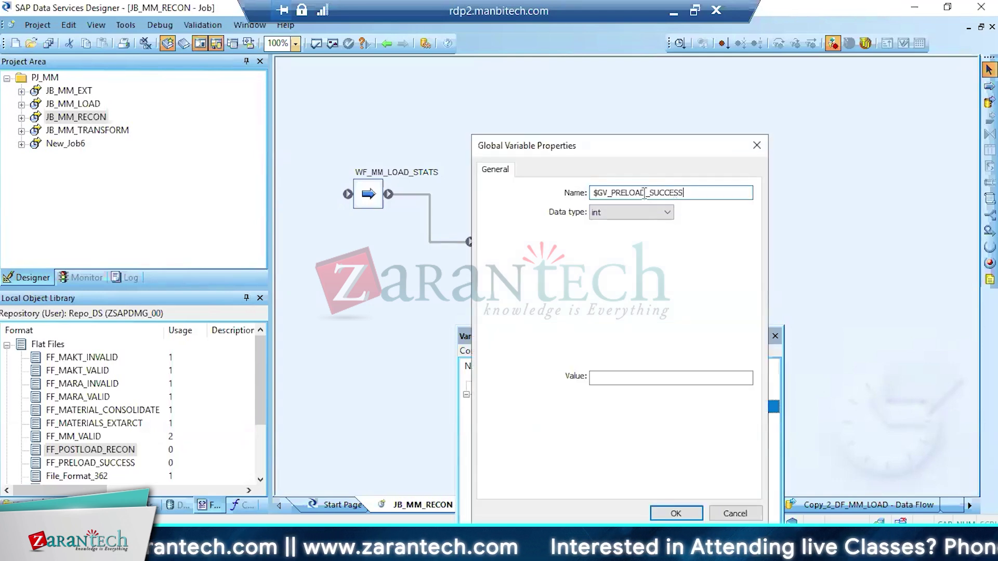
key(BackSpace)
key(BackSpace)
key(BackSpace)
key(BackSpace)
key(BackSpace)
key(BackSpace)
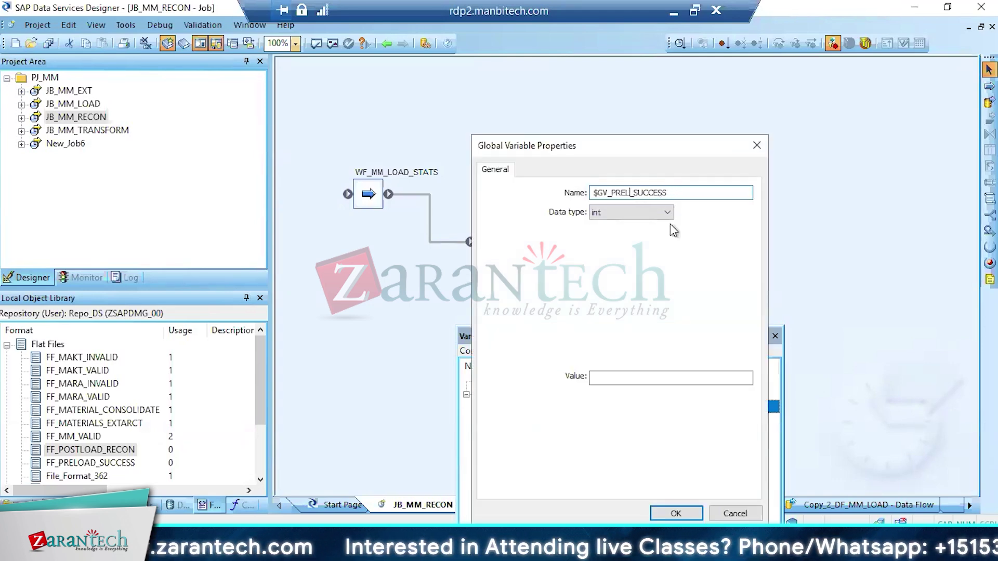
text(OSTLOAD)
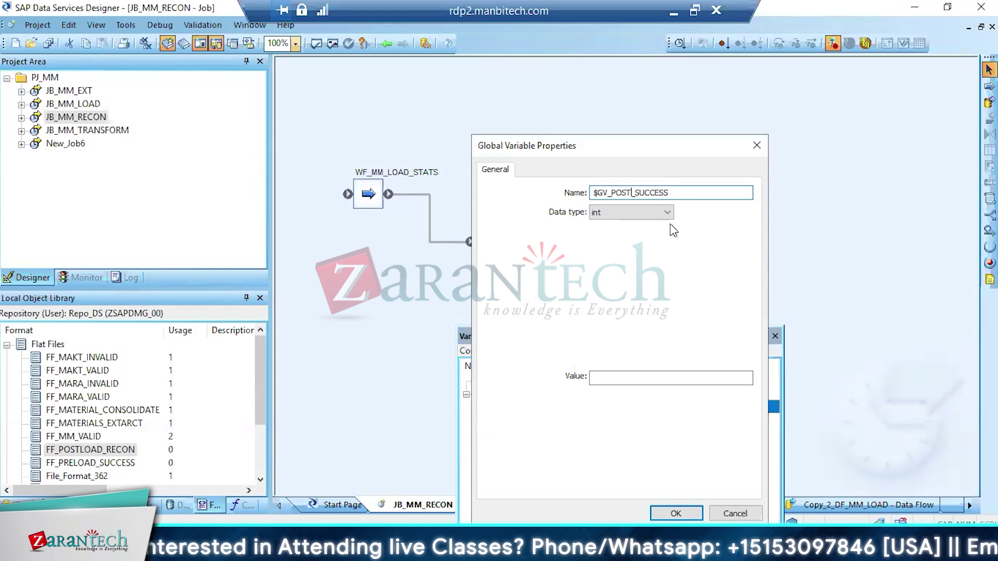
Give the global variable the data type varchar with length 400, confirm its properties, and save all changes
click(667, 212)
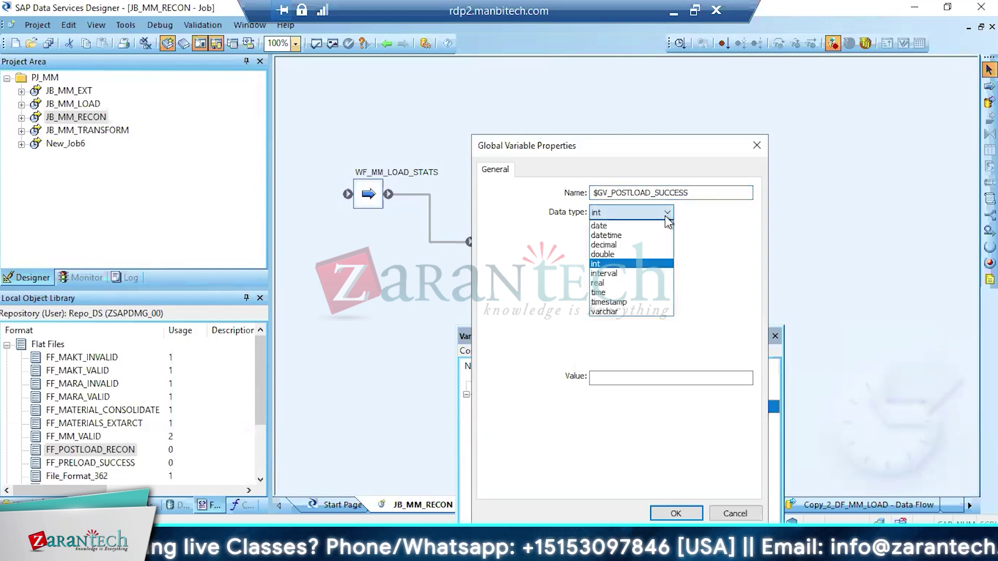
click(606, 311)
click(606, 251)
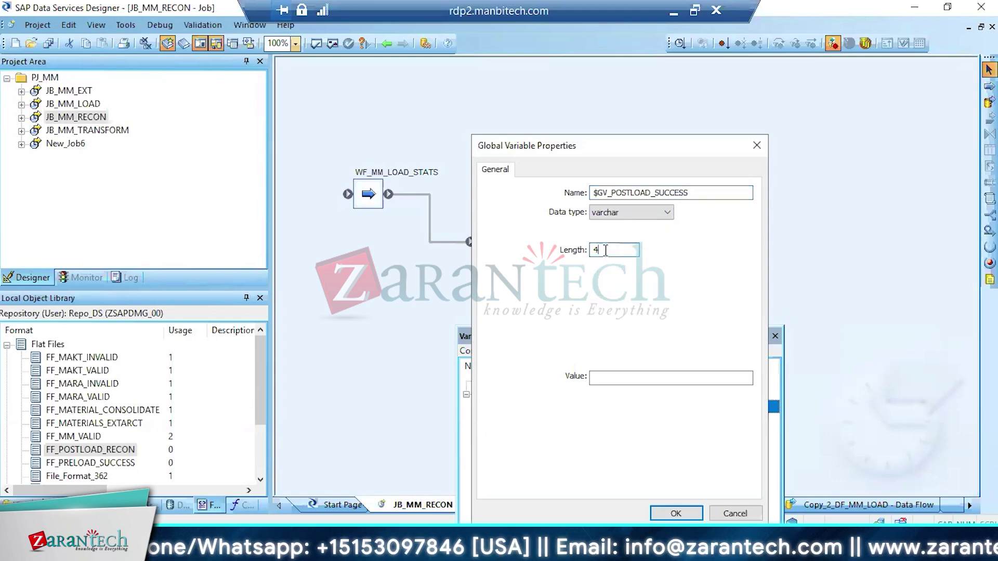
text(00)
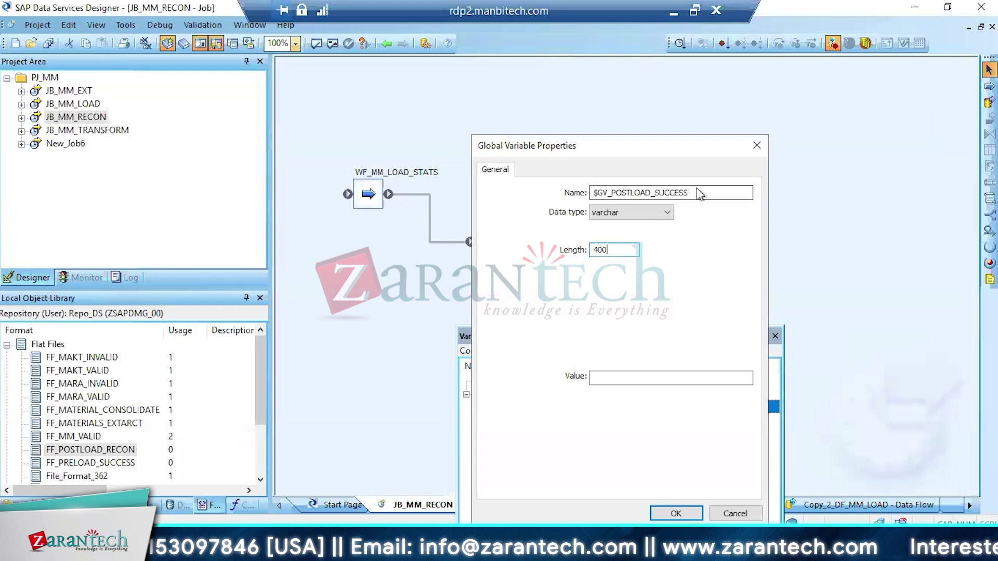
drag(700, 194, 403, 167)
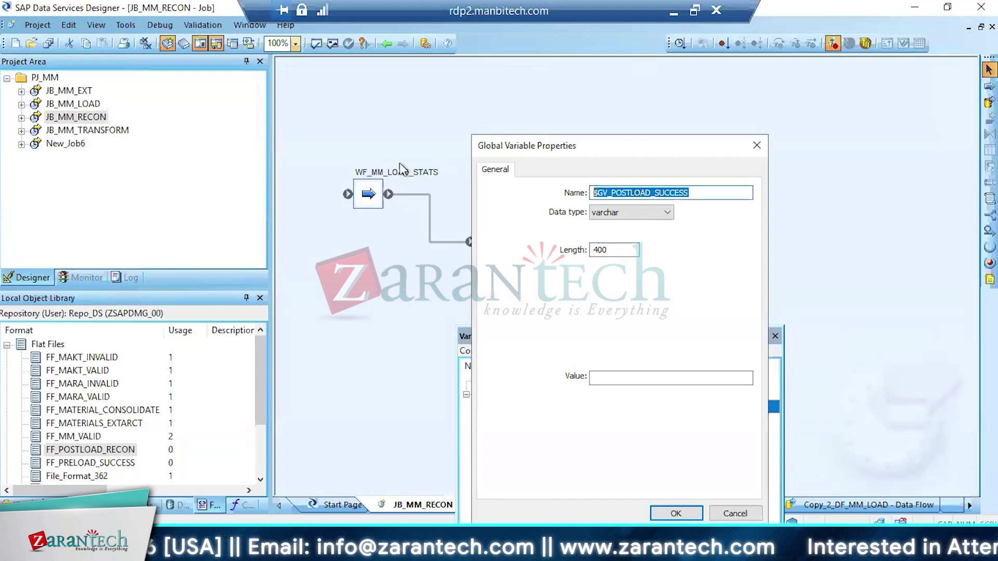
click(688, 516)
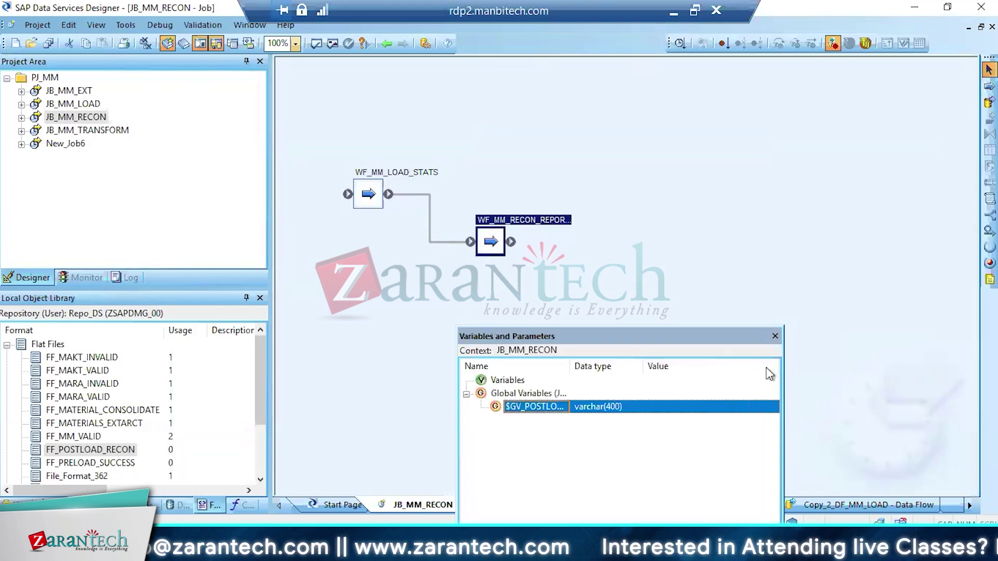
click(775, 335)
click(48, 43)
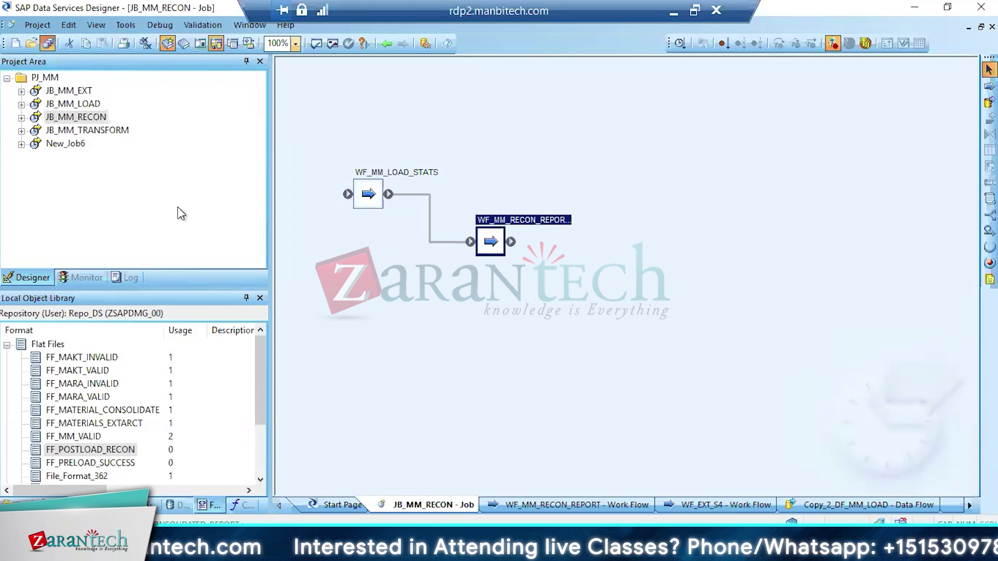
click(390, 348)
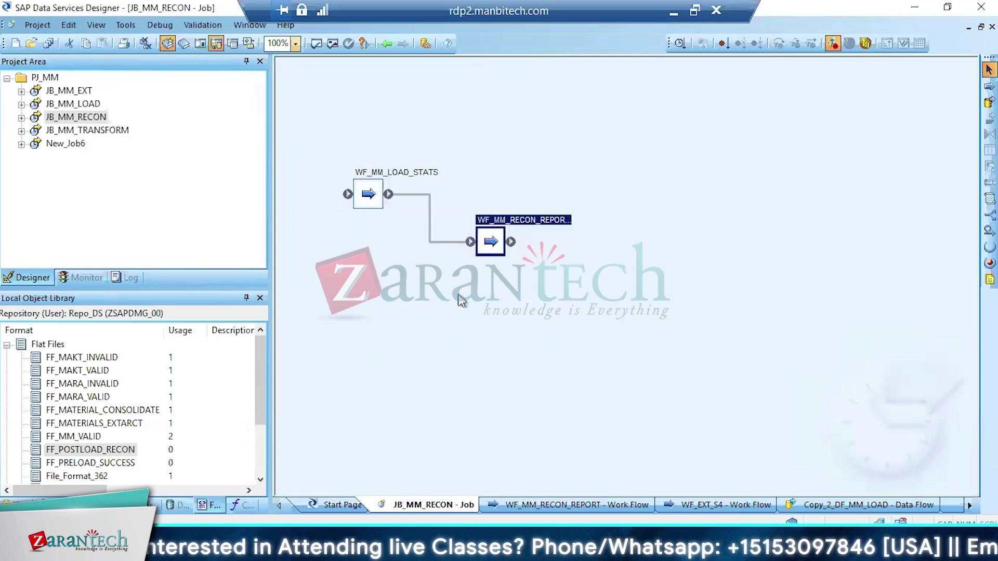
Open the WF_EXT_S4 work flow inside WF_MM_RECON_REPORT and review its DF_EXT_MARA_S4 data flow
double_click(502, 227)
double_click(359, 192)
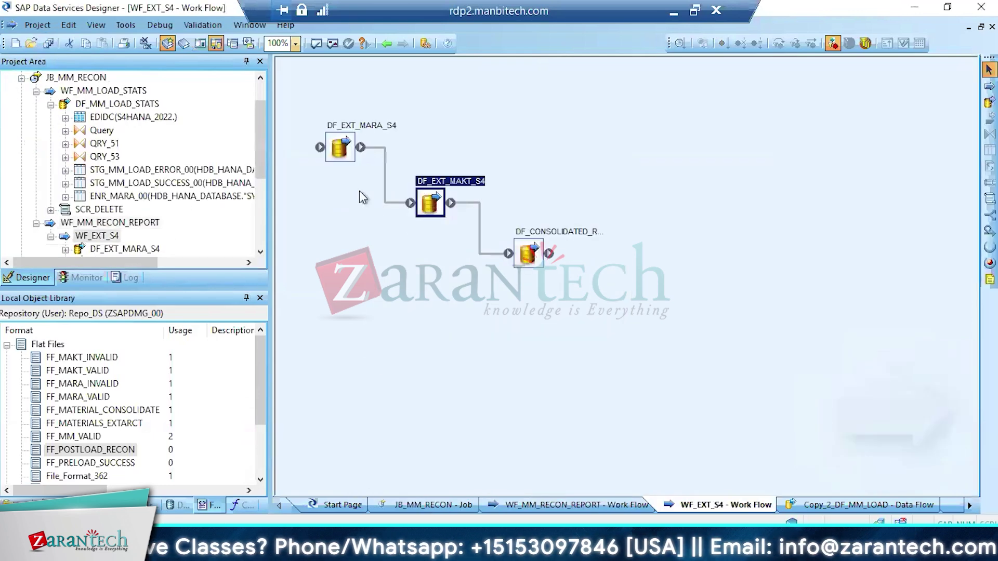
double_click(340, 141)
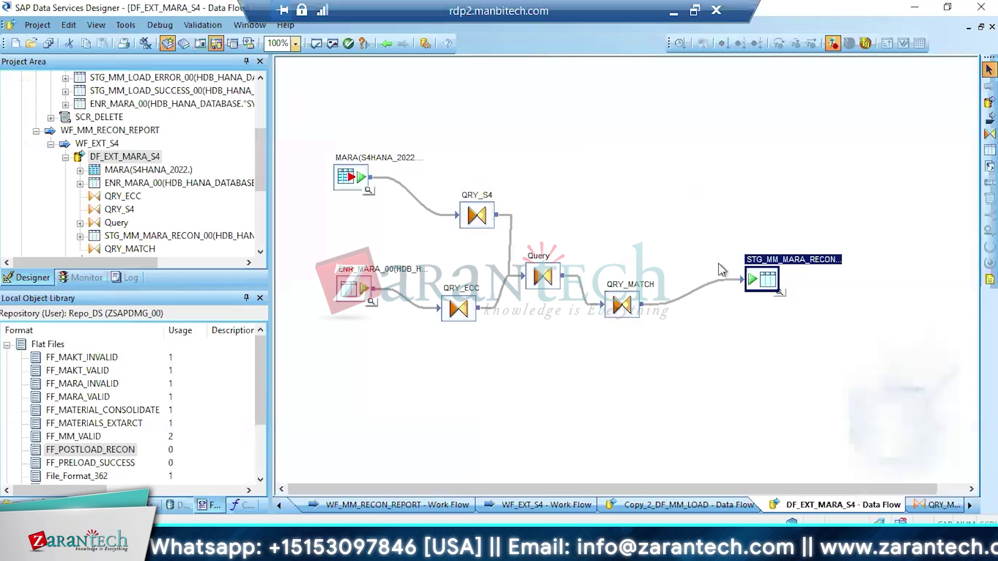
click(386, 45)
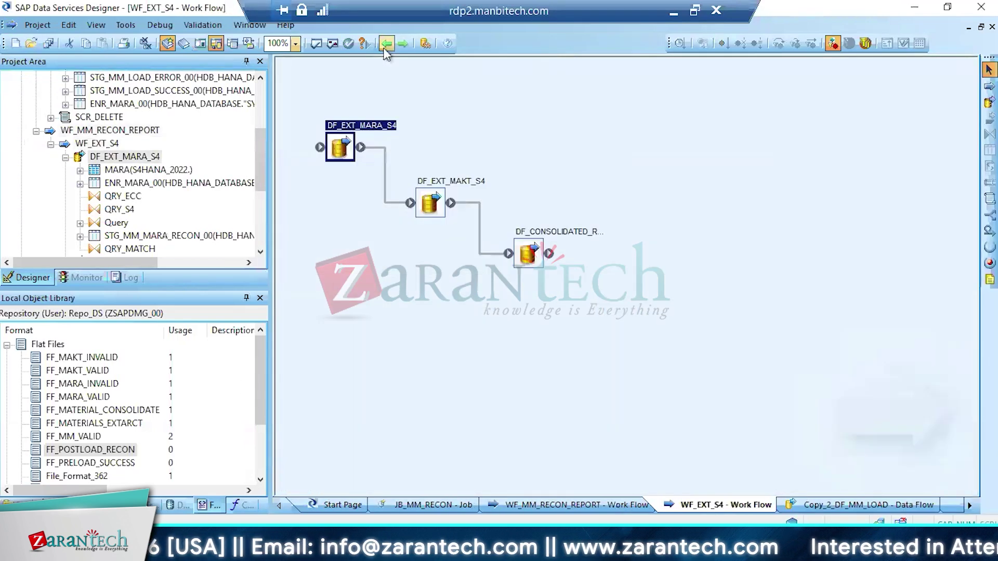
Delete the two connections linking DF_EXT_MARA_S4, DF_EXT_MAKT_S4 and the consolidated report data flow in WF_EXT_S4
click(397, 206)
click(395, 203)
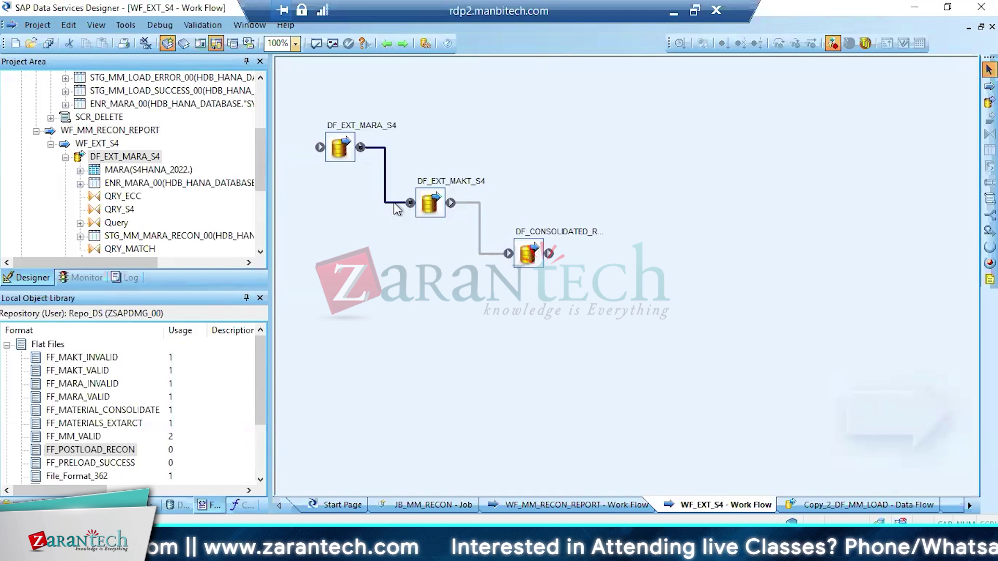
key(Delete)
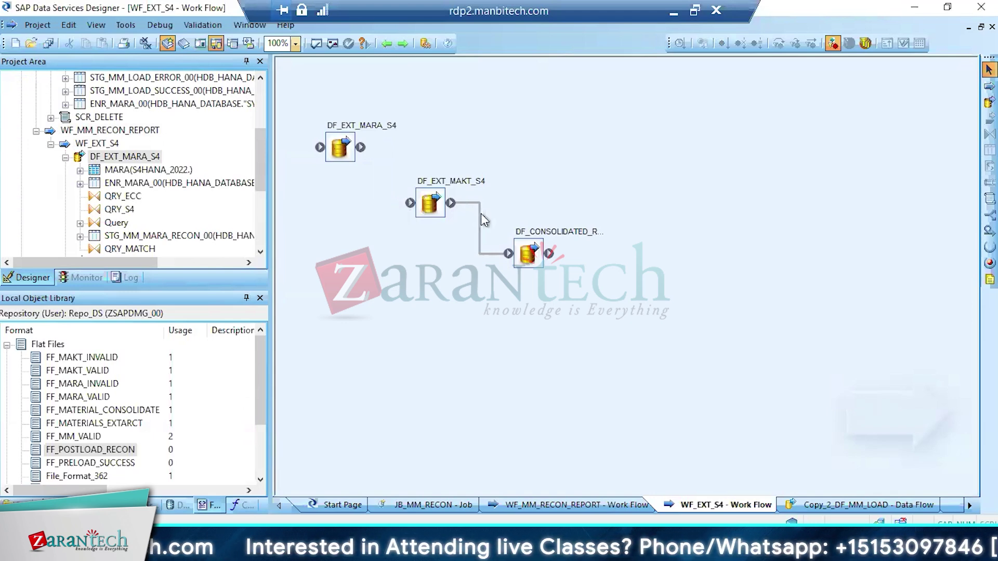
click(481, 214)
key(Delete)
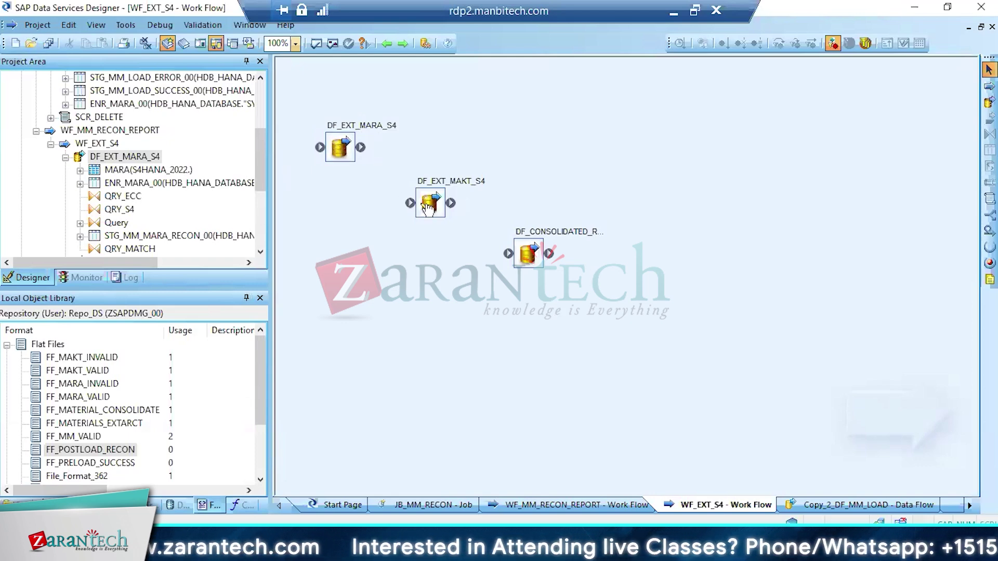
Shift all three data flows in WF_EXT_S4 horizontally to free space for scripts in front of them
click(530, 256)
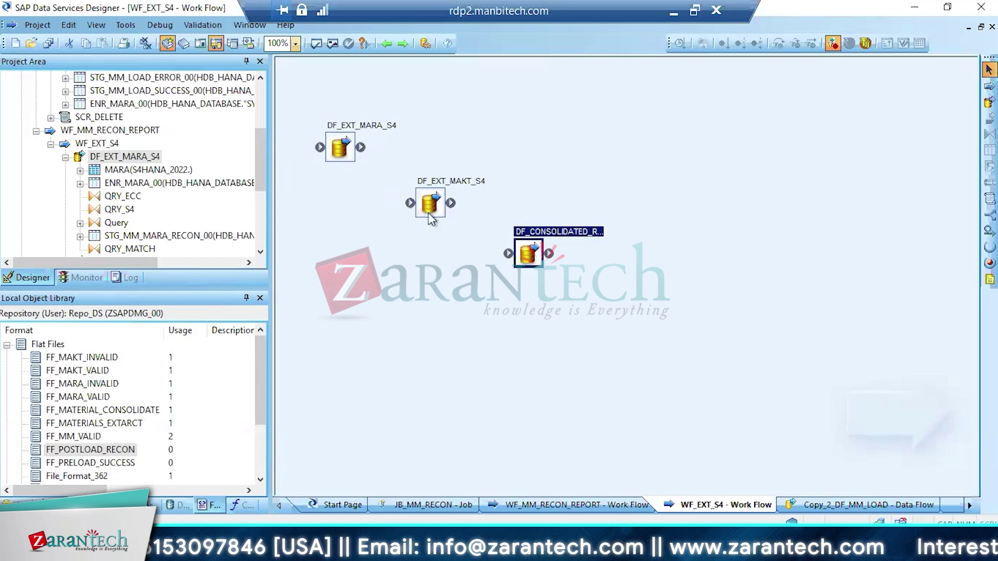
click(469, 146)
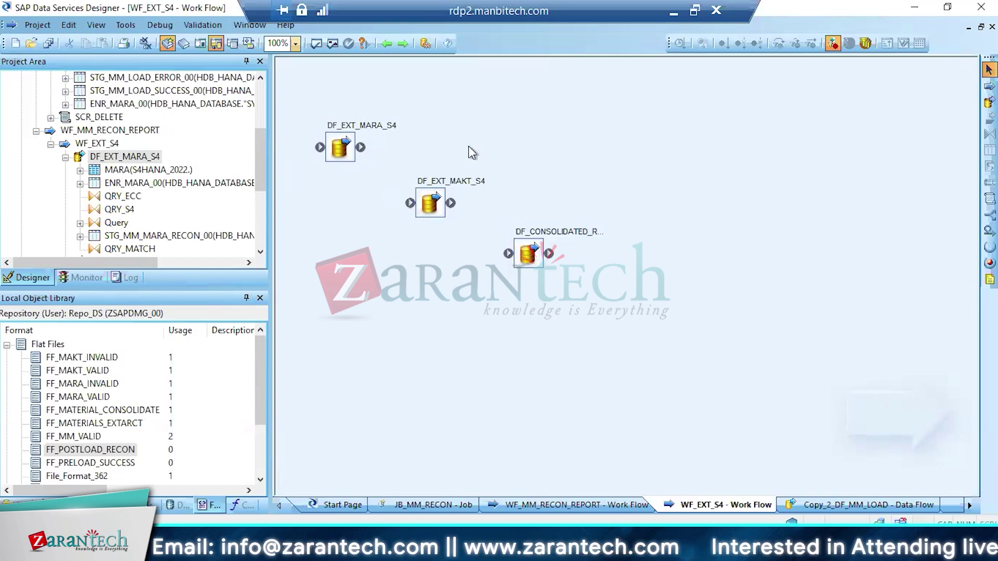
key(ctrl+a)
key(Right)
key(Right)
key(Right)
key(Right)
key(Right)
key(Right)
key(Right)
key(Right)
key(Right)
key(Right)
key(Right)
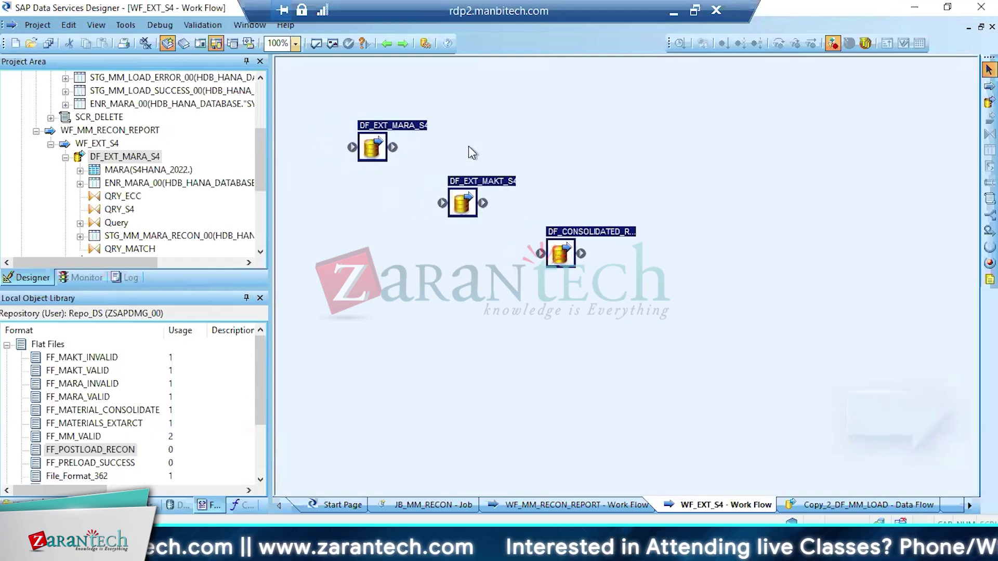
click(592, 131)
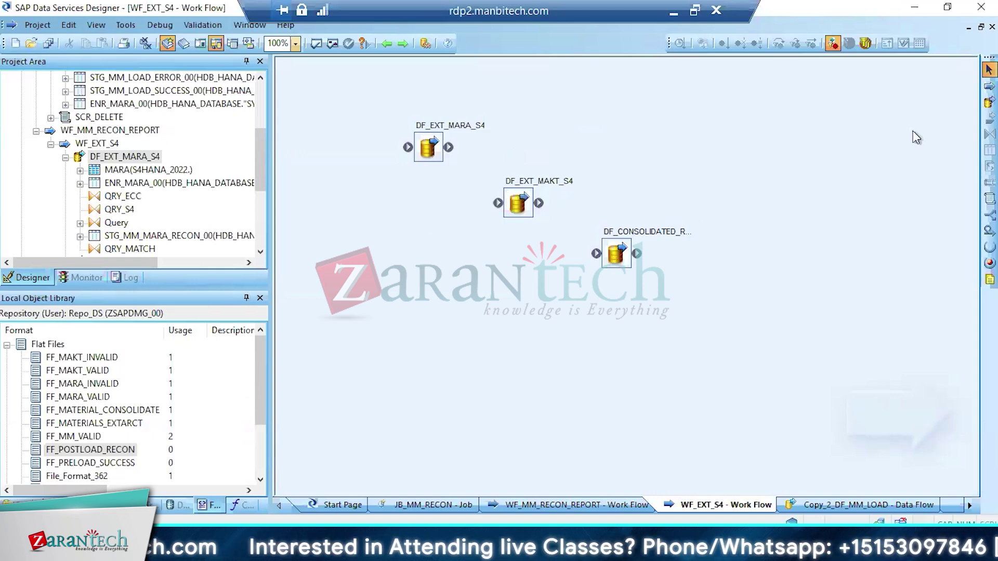
Add a script named SCR_MARA ahead of DF_EXT_MARA_S4 in WF_EXT_S4 and connect it to that data flow
click(990, 198)
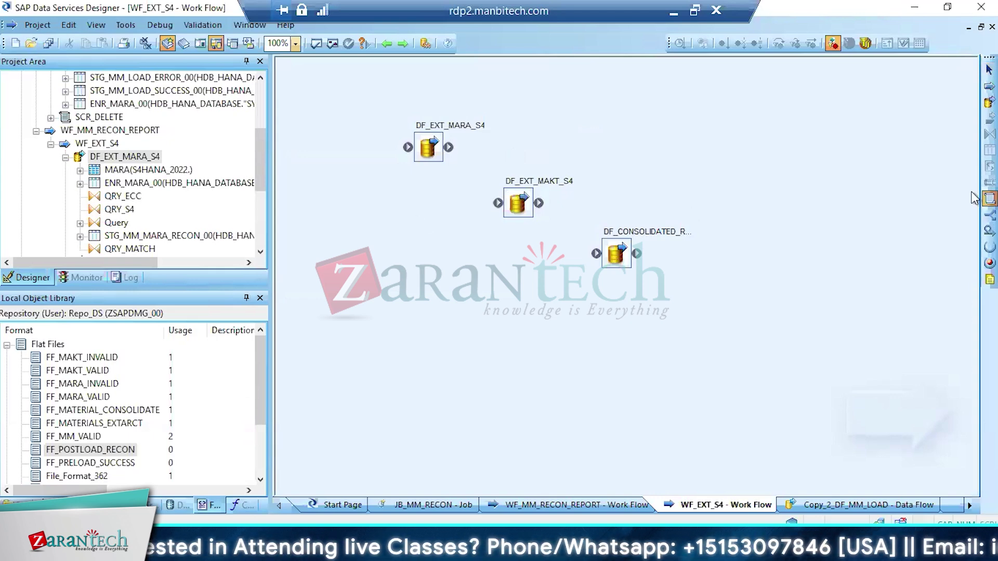
click(298, 97)
text(SCR_)
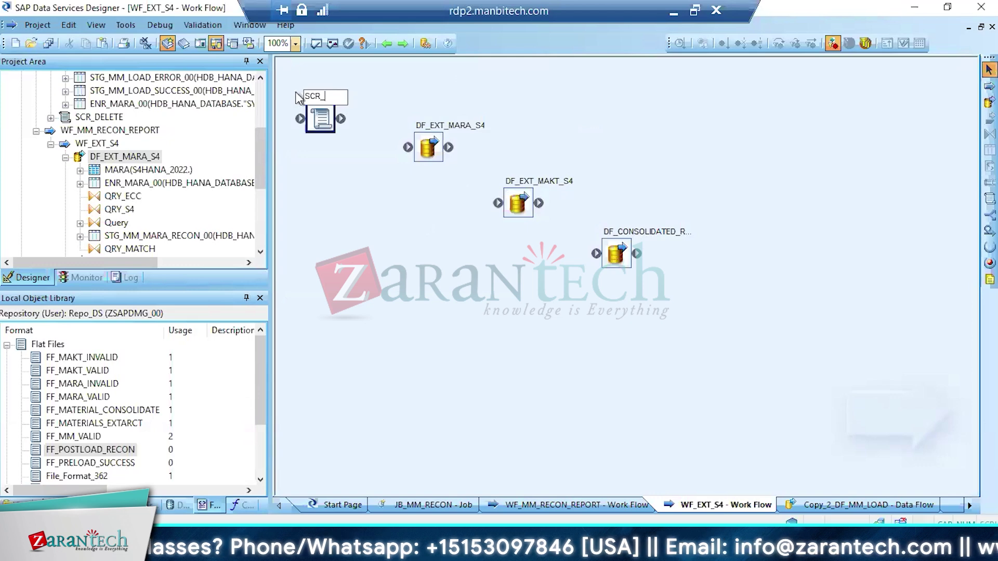
text(MARA)
key(Return)
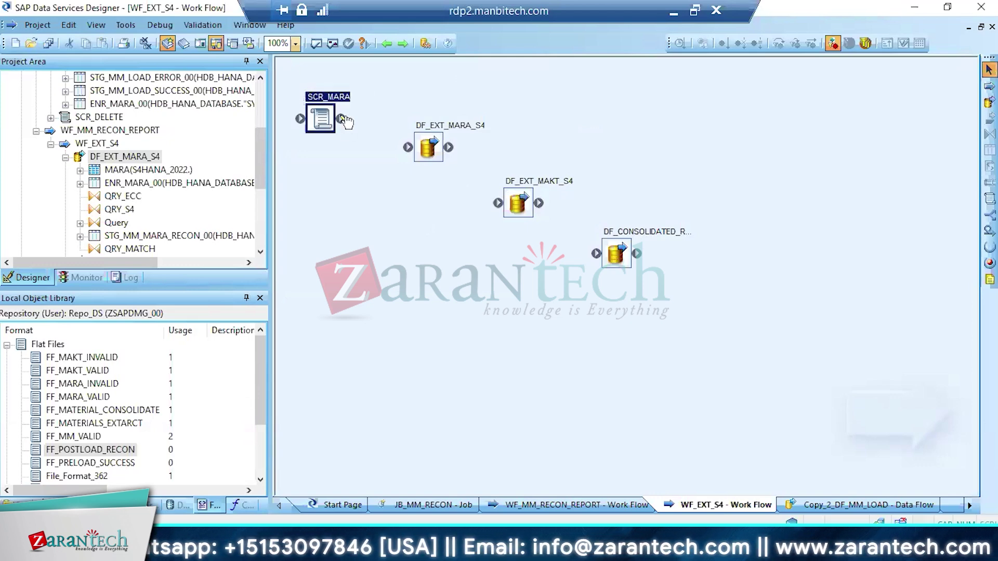
Write $GV_POSTLOAD_SUCCESS='FF_MARA_POSTLOAD.TXT' in the SCR_MARA script, copy the statement, and return to the work flow
double_click(331, 129)
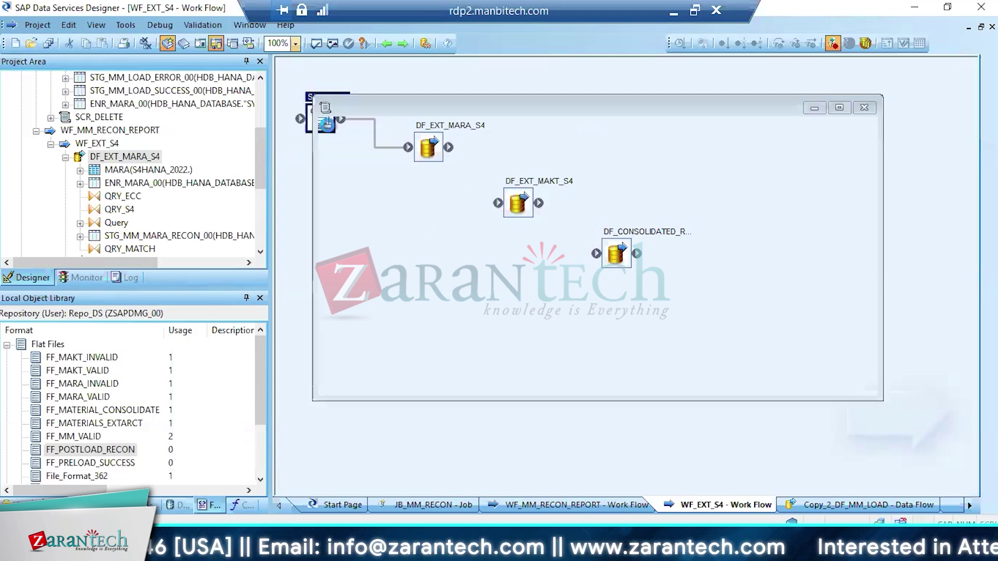
text($GV_POSTLOAD_SUCCESS)
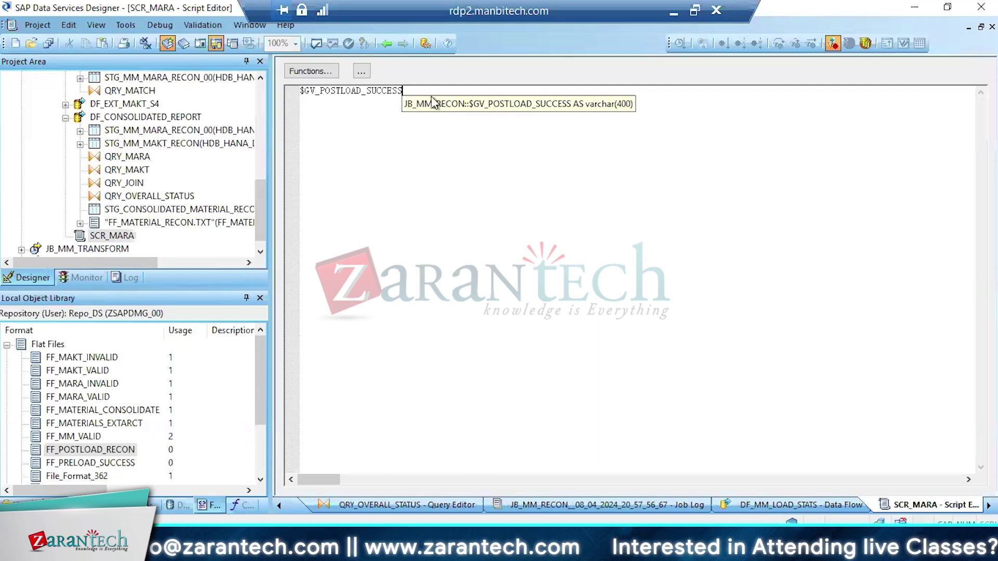
text(='FF)
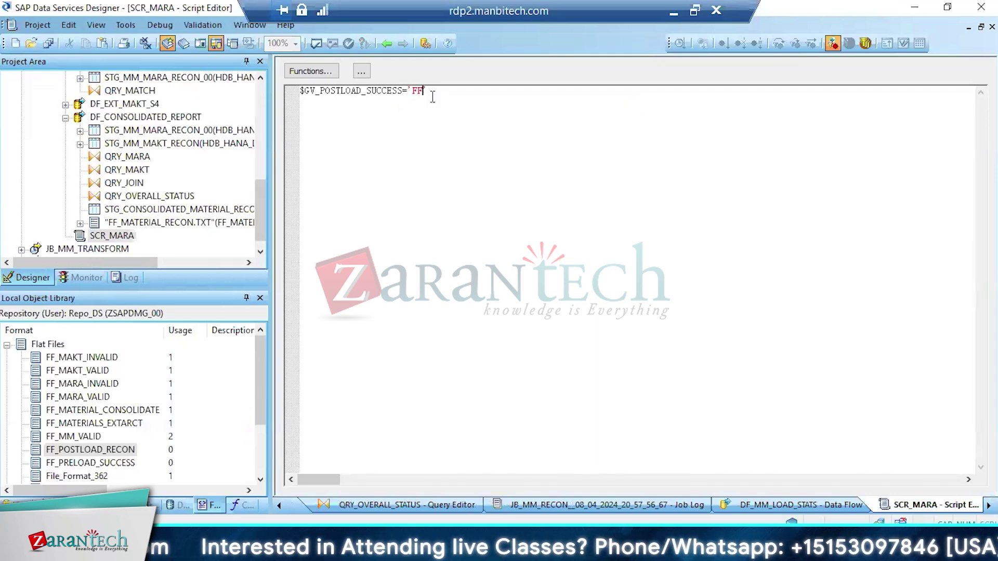
text(_MARA)
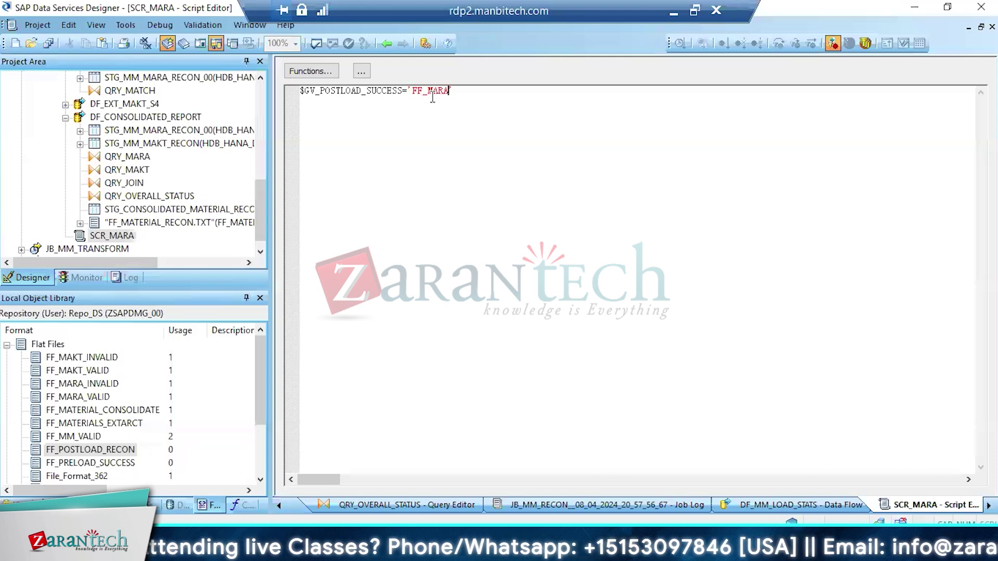
text(_POST)
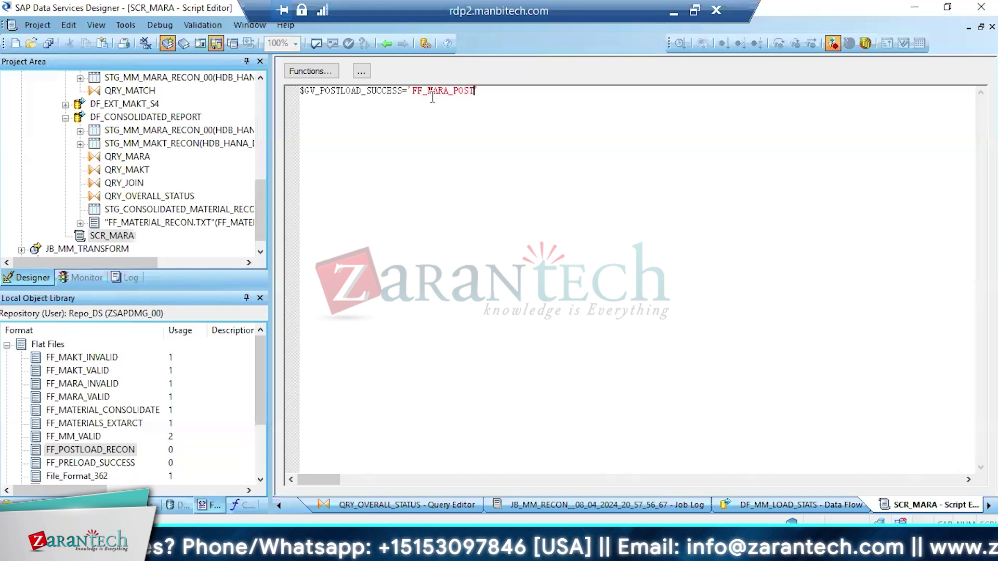
text(LOAD)
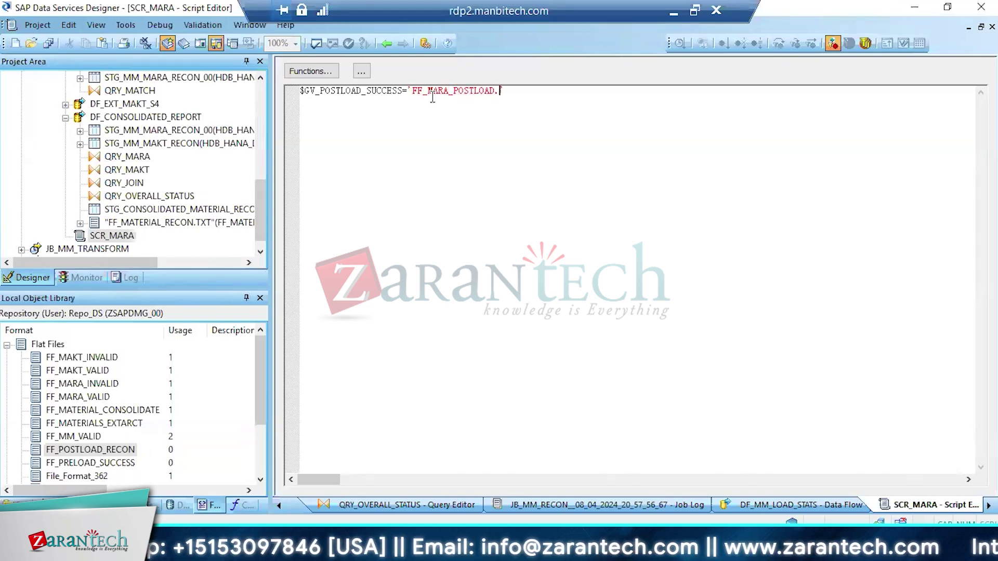
text(.TXT')
key(ctrl+a)
key(ctrl+c)
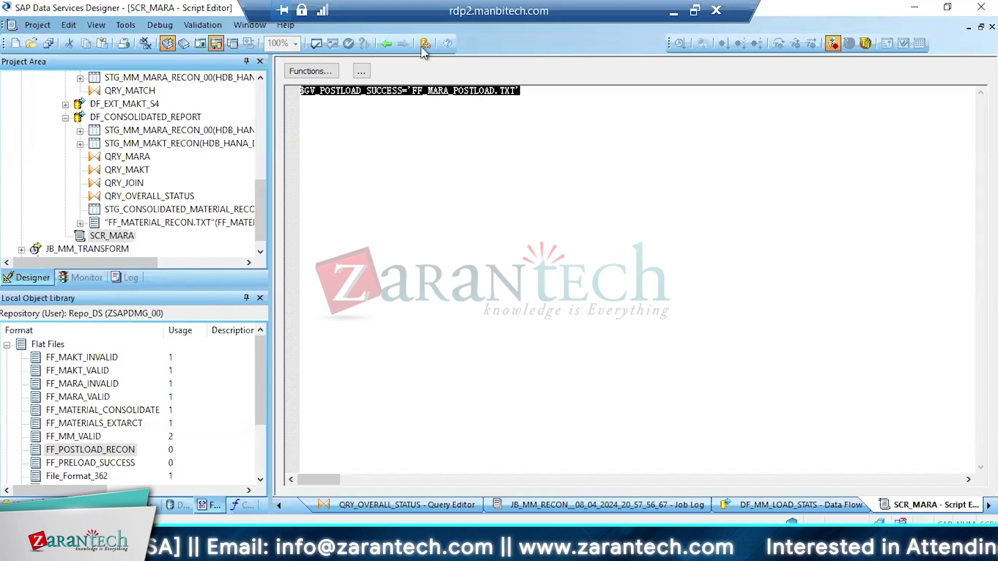
click(387, 44)
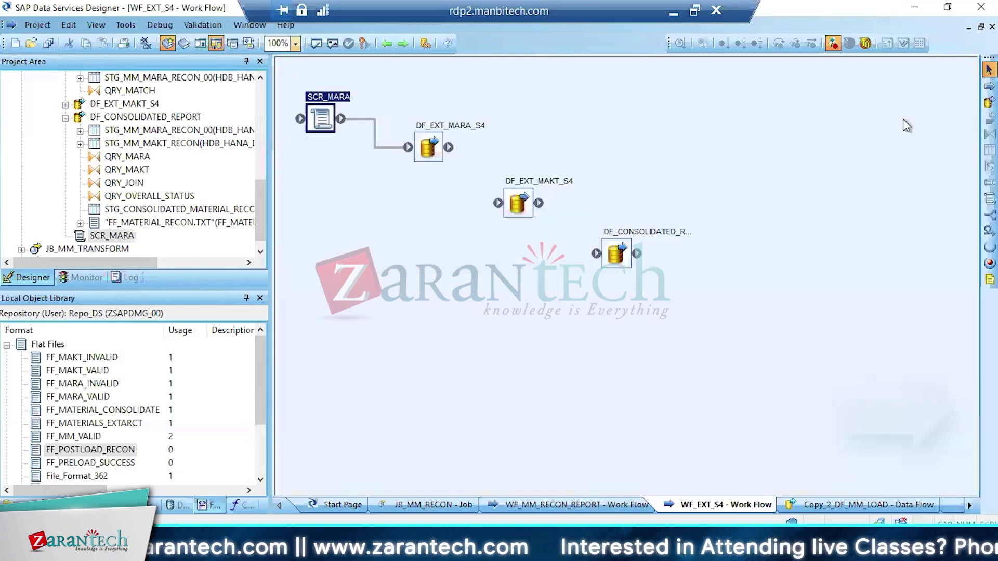
Add a script named SCR_MAKT and connect it between DF_EXT_MARA_S4 and DF_EXT_MAKT_S4
click(989, 198)
click(440, 194)
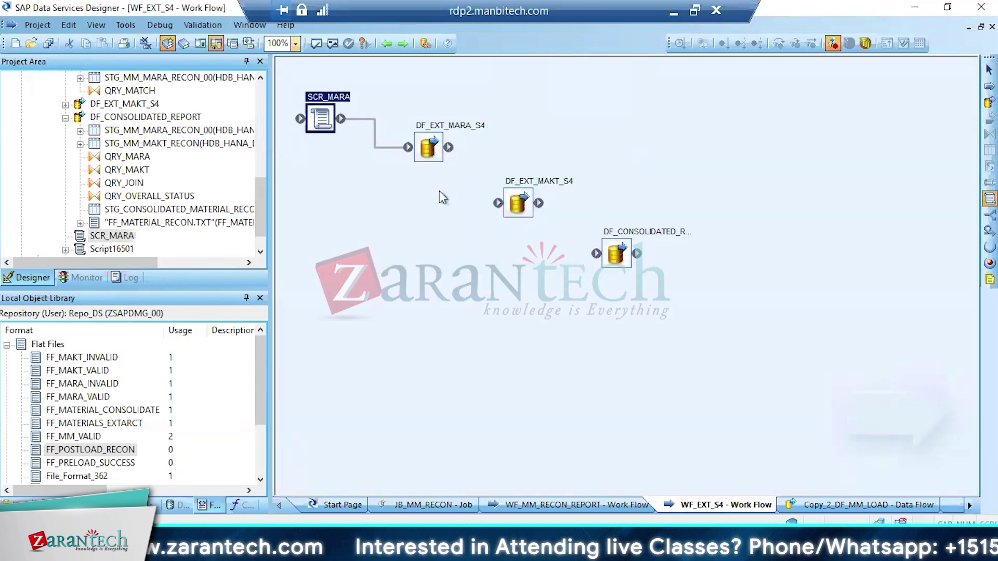
text(SCR_MAKT)
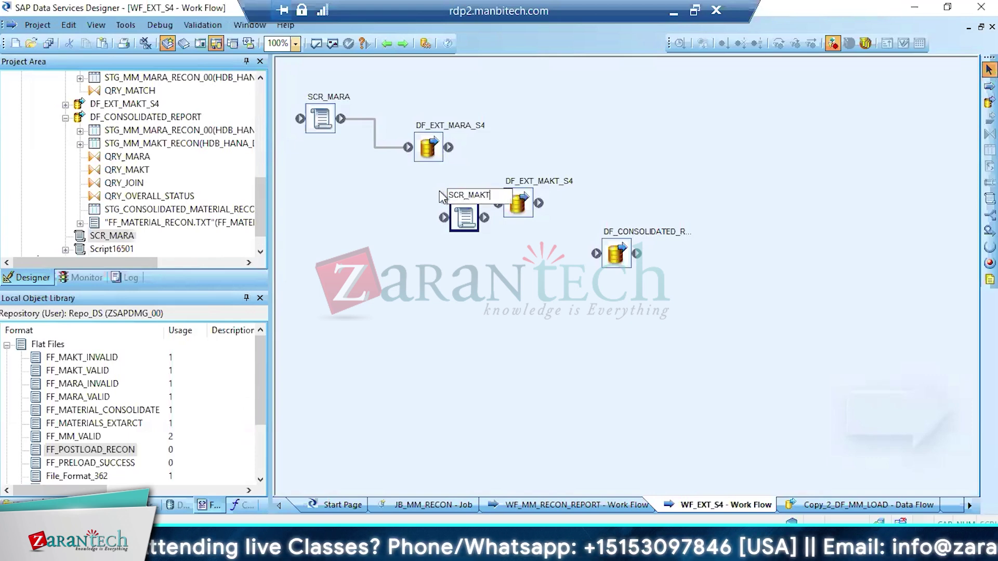
key(Return)
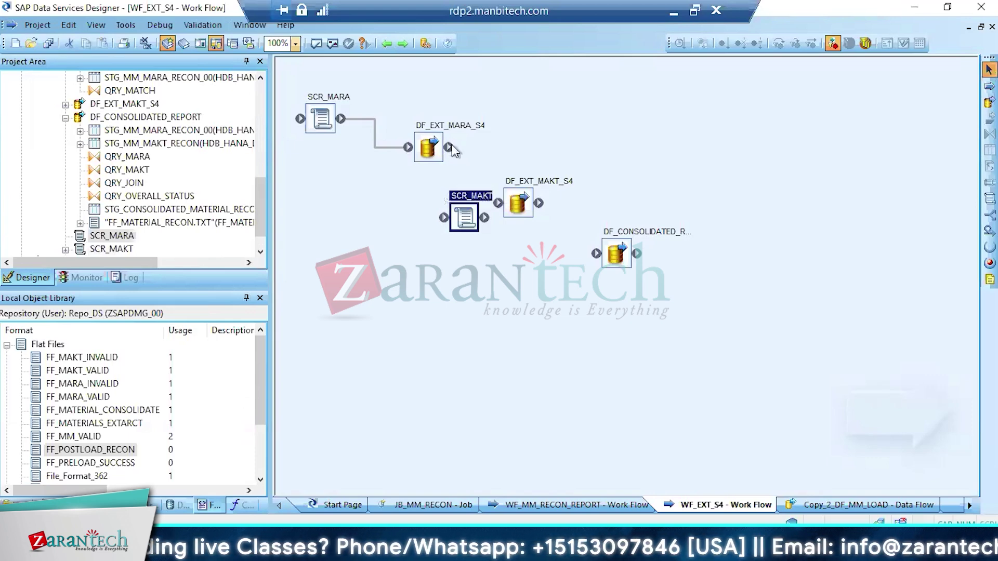
drag(448, 148, 499, 203)
Paste the copied statement into SCR_MAKT, change its file name to FF_MAKT_POSTLOAD.TXT, and return to the work flow
double_click(458, 223)
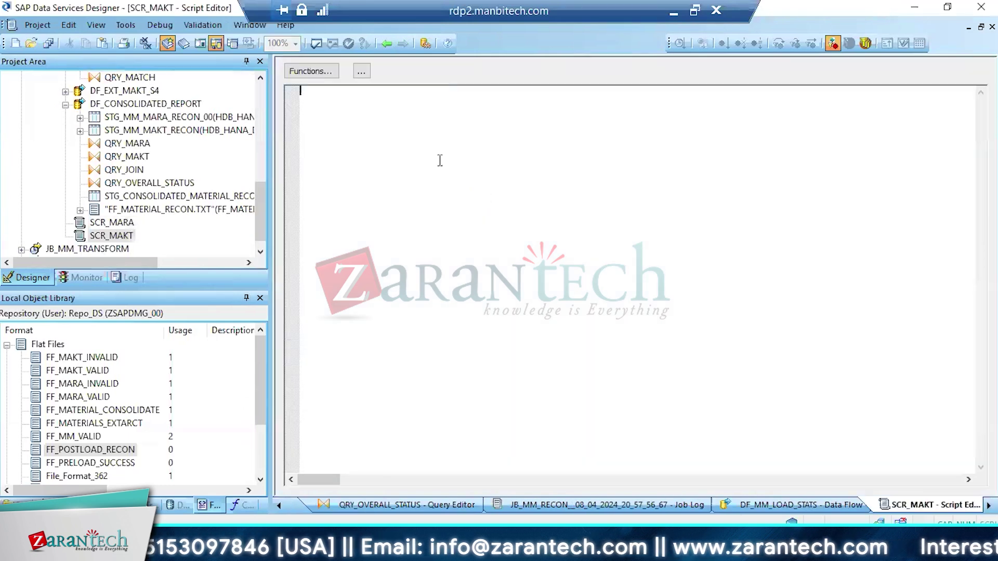
key(ctrl+v)
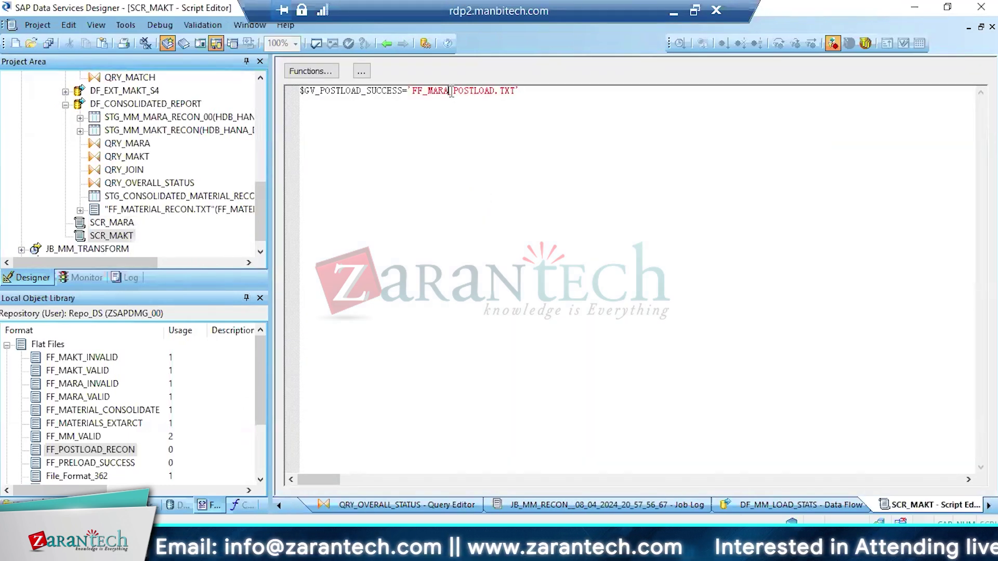
key(BackSpace)
key(BackSpace)
text(KT)
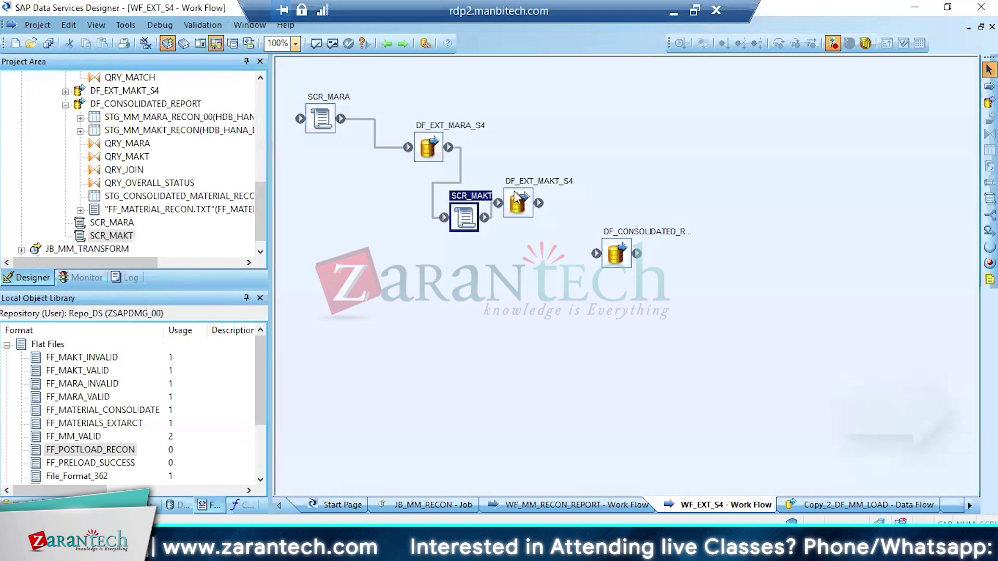
click(387, 43)
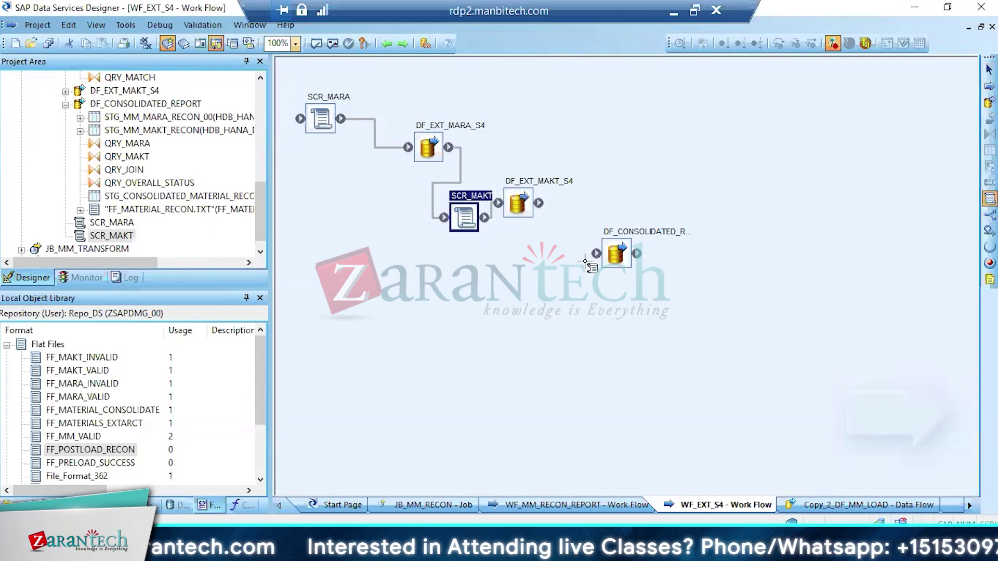
Add a script named SCR_CONSOLIDATED and connect it between DF_EXT_MAKT_S4 and the consolidated report data flow
click(521, 259)
text(SCR_CONSOLIDATED)
key(Return)
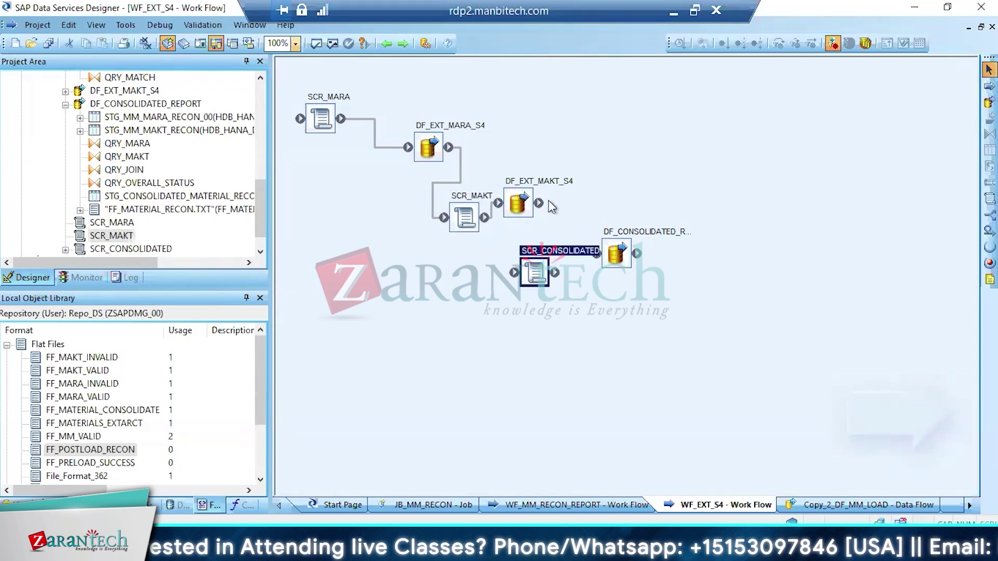
Paste the copied statement into SCR_CONSOLIDATED, change its file name to FF_CONSOLDATED_POSTLOAD.TXT, and return to the work flow
double_click(533, 274)
key(ctrl+v)
click(495, 91)
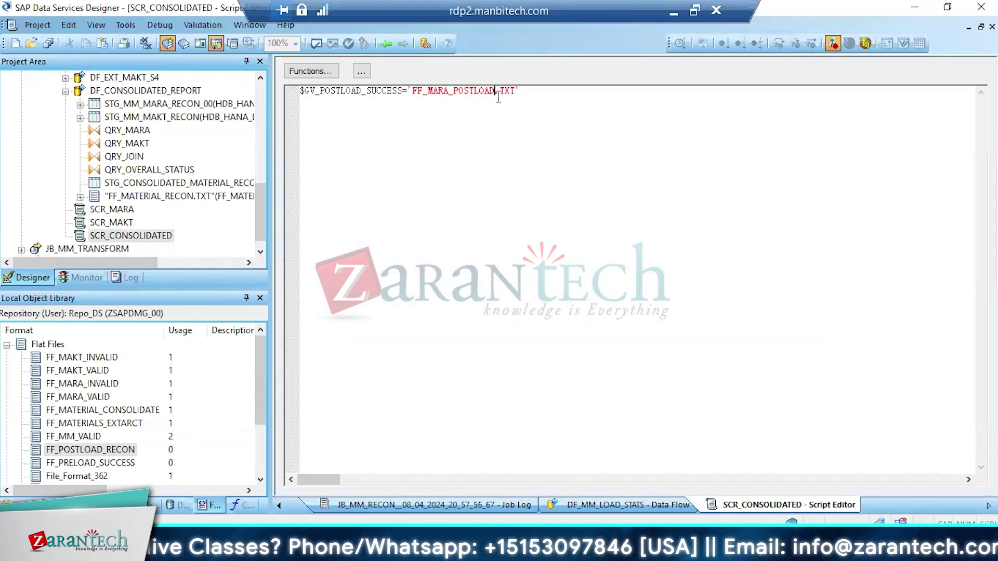
key(Left)
key(BackSpace)
key(BackSpace)
key(BackSpace)
key(BackSpace)
text(CONSOLDATED)
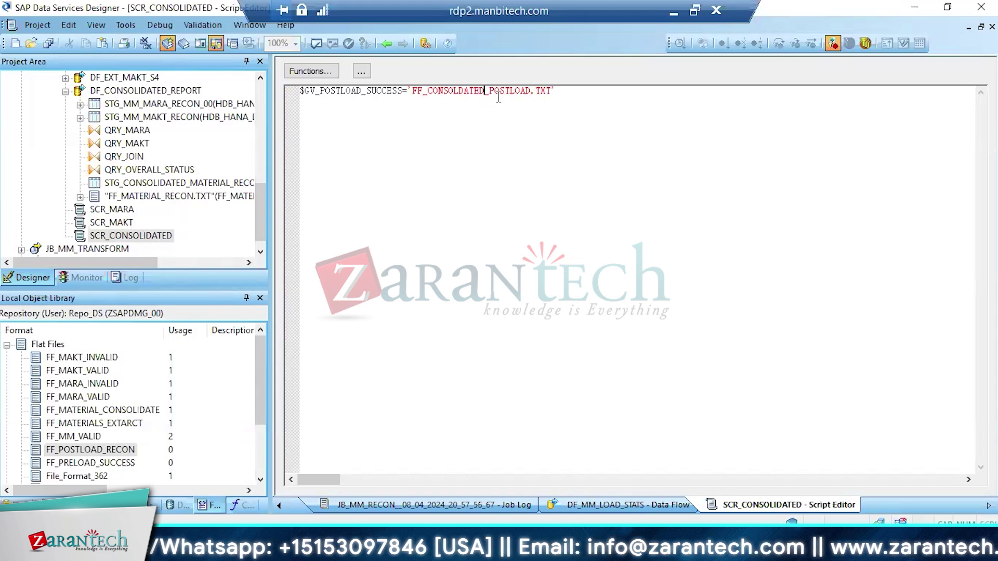
click(388, 43)
click(388, 44)
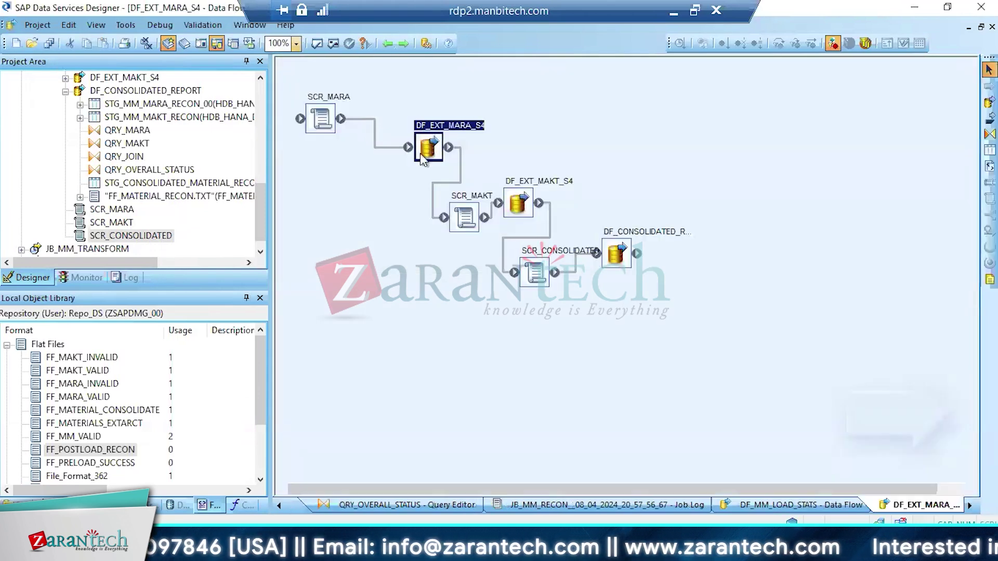
Add FF_POSTLOAD_RECON as a target file in DF_EXT_MARA_S4, connect QRY_MATCH to it, and return to the work flow
drag(89, 450, 711, 342)
click(745, 367)
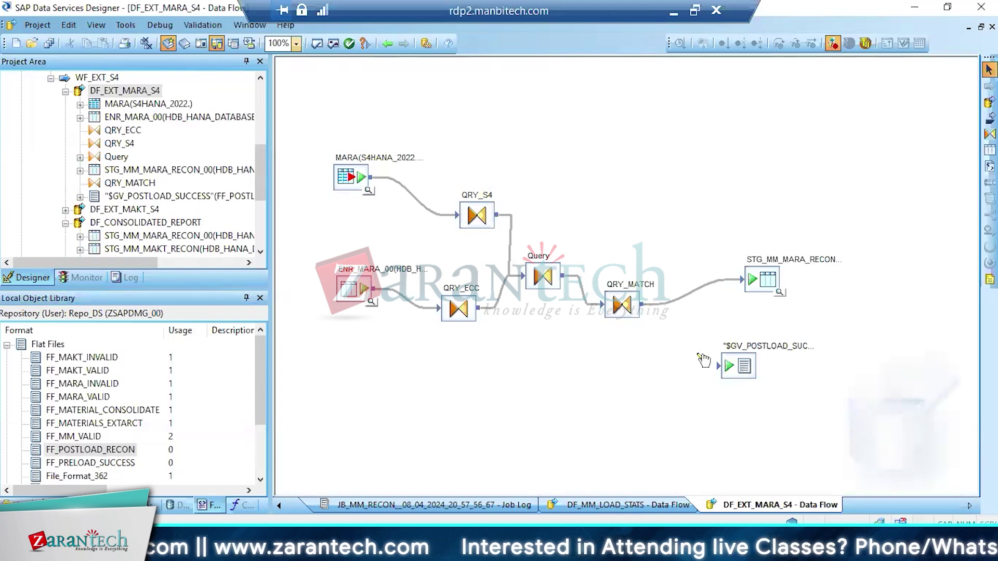
drag(645, 307, 727, 366)
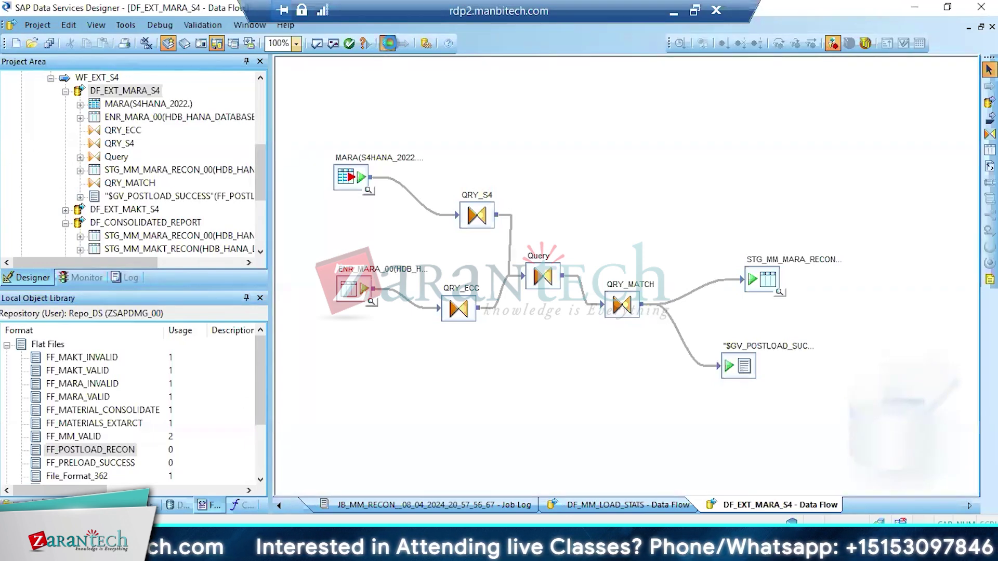
click(388, 44)
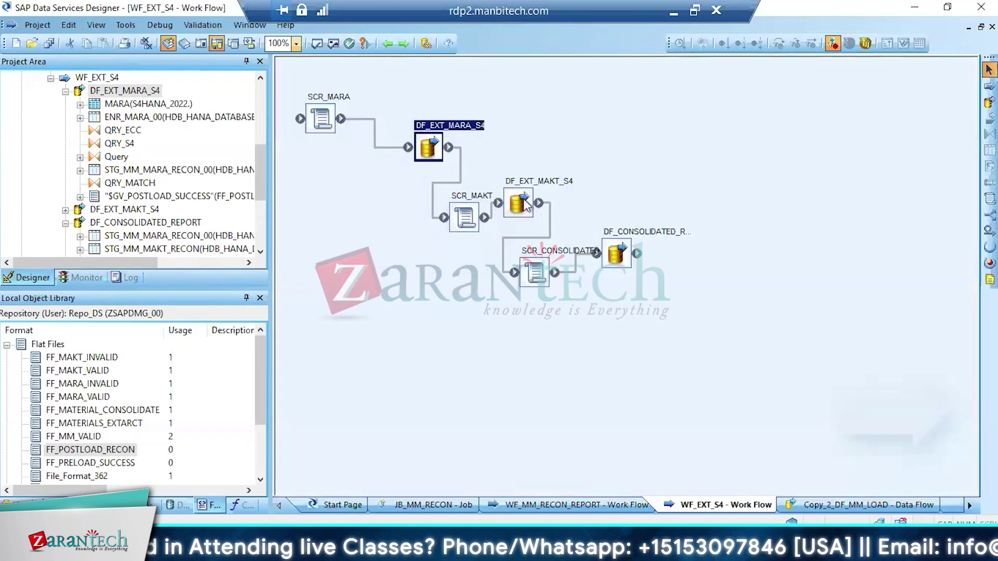
Add FF_POSTLOAD_RECON as a target file in DF_EXT_MAKT_S4 and connect QRY_MATCH_1 to it
click(519, 201)
double_click(519, 201)
drag(91, 450, 784, 370)
click(786, 391)
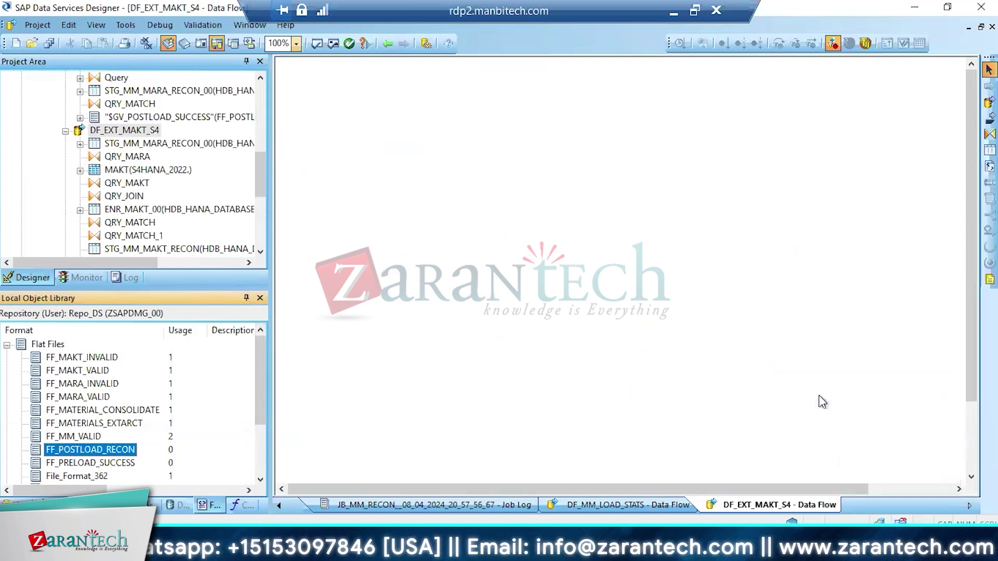
drag(754, 318, 796, 398)
click(388, 43)
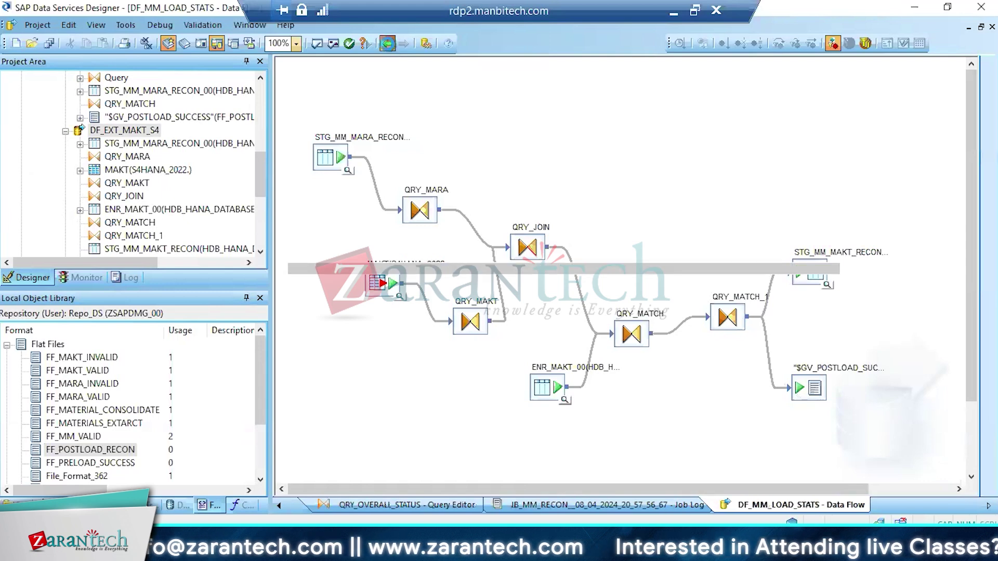
Replace the FF_MATERIAL_RECON.TXT target in DF_CONSOLIDATED_REPORT with an FF_POSTLOAD_RECON target connected to QRY_OVERALL_STATUS
double_click(617, 254)
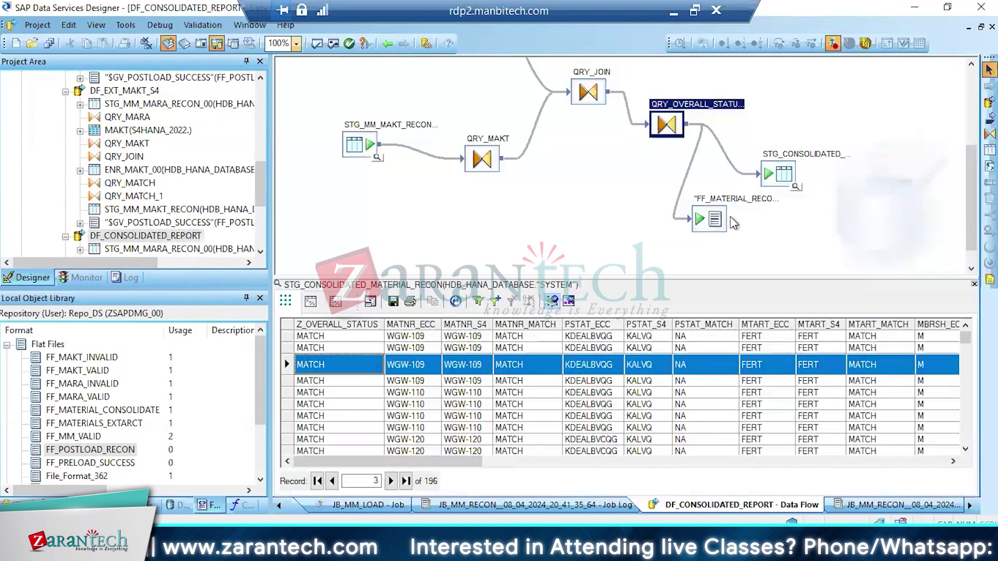
click(708, 227)
key(Delete)
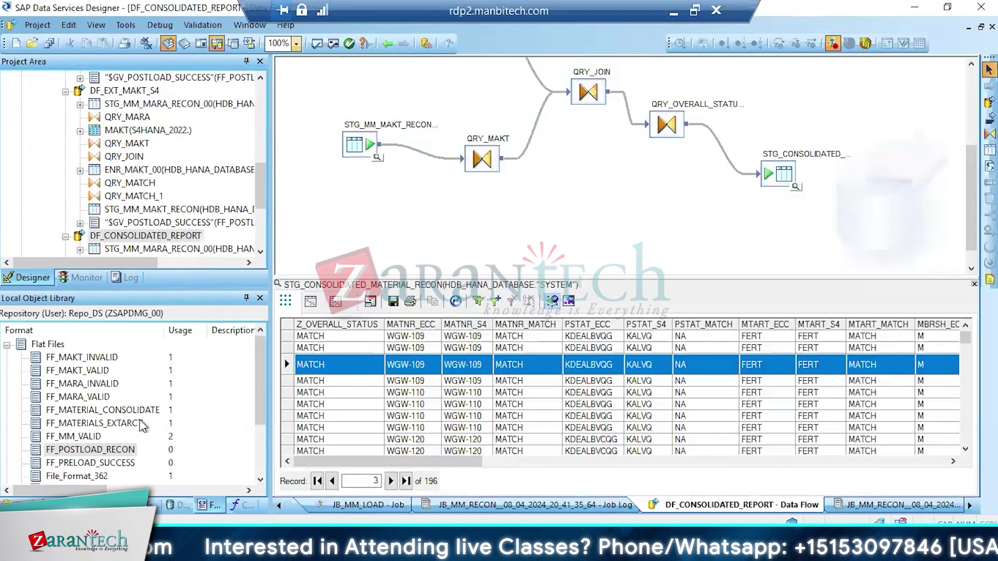
drag(91, 450, 675, 198)
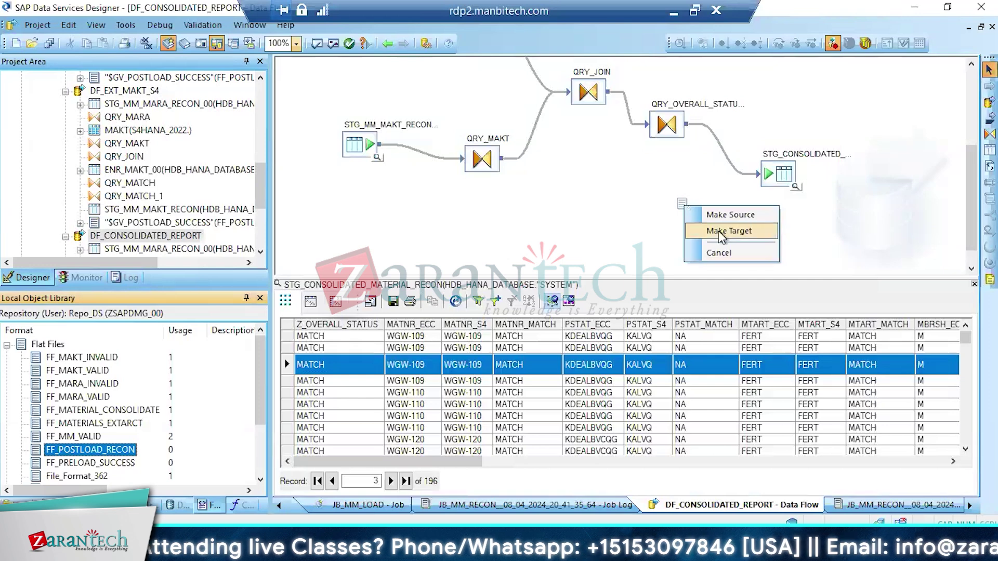
click(699, 225)
drag(687, 125, 696, 230)
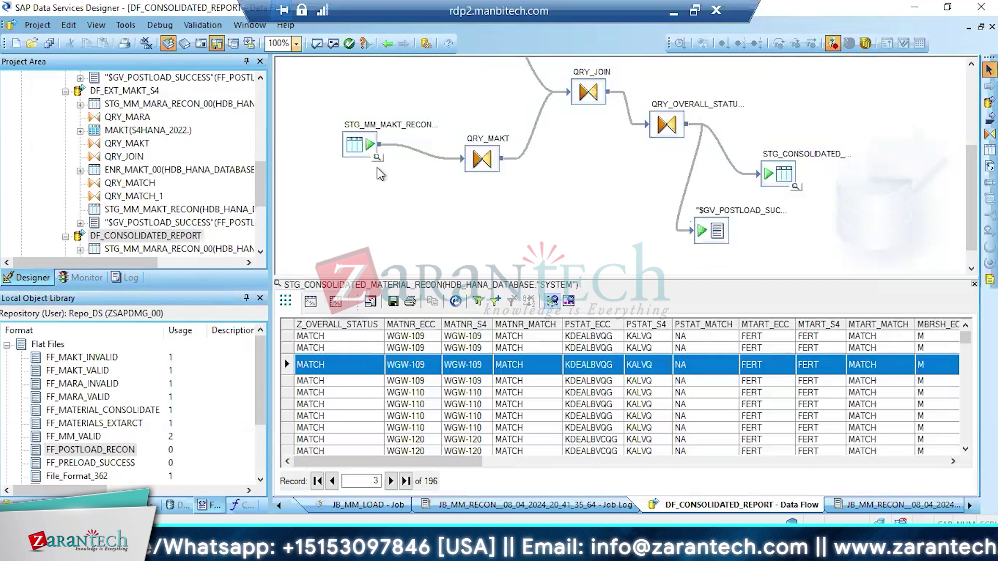
Save all changes, check the $GV_POSTLOAD_SUCCESS file target in DF_CONSOLIDATED_REPORT, and return to the work flow
click(48, 43)
click(415, 358)
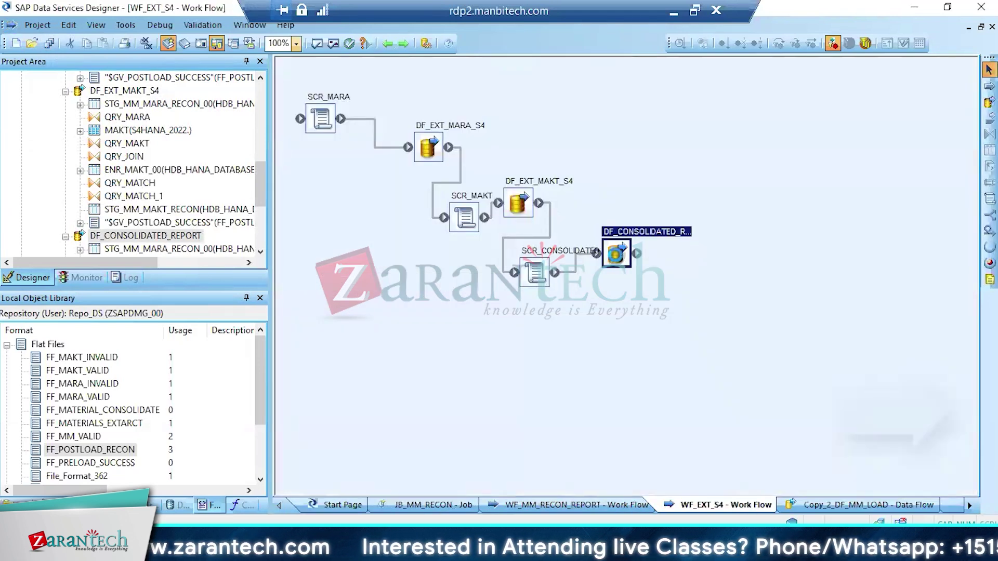
double_click(617, 253)
click(703, 394)
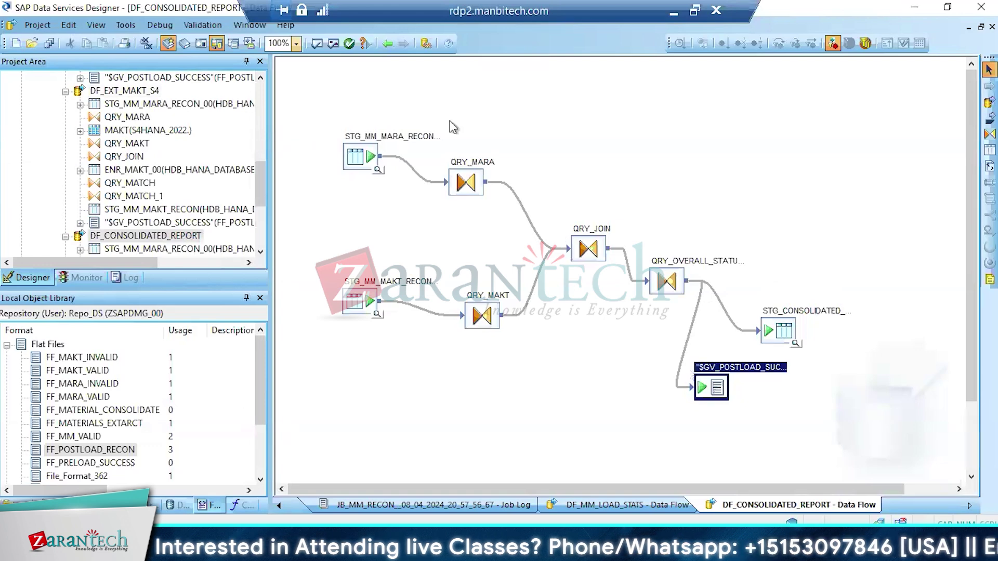
click(384, 46)
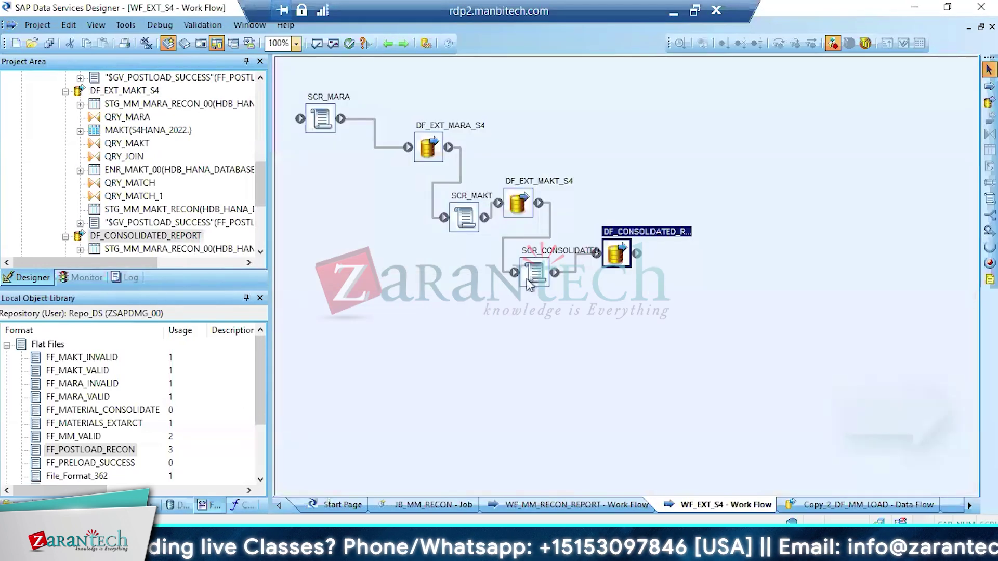
Review the file names assigned to $GV_POSTLOAD_SUCCESS in SCR_CONSOLIDATED and SCR_MARA, returning to WF_EXT_S4
double_click(526, 278)
drag(414, 92, 542, 94)
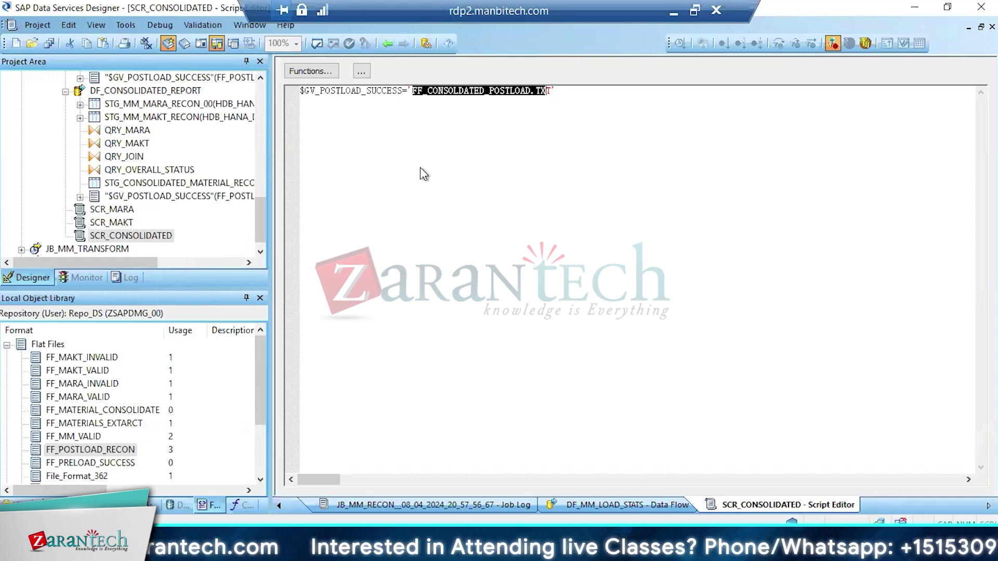
click(388, 44)
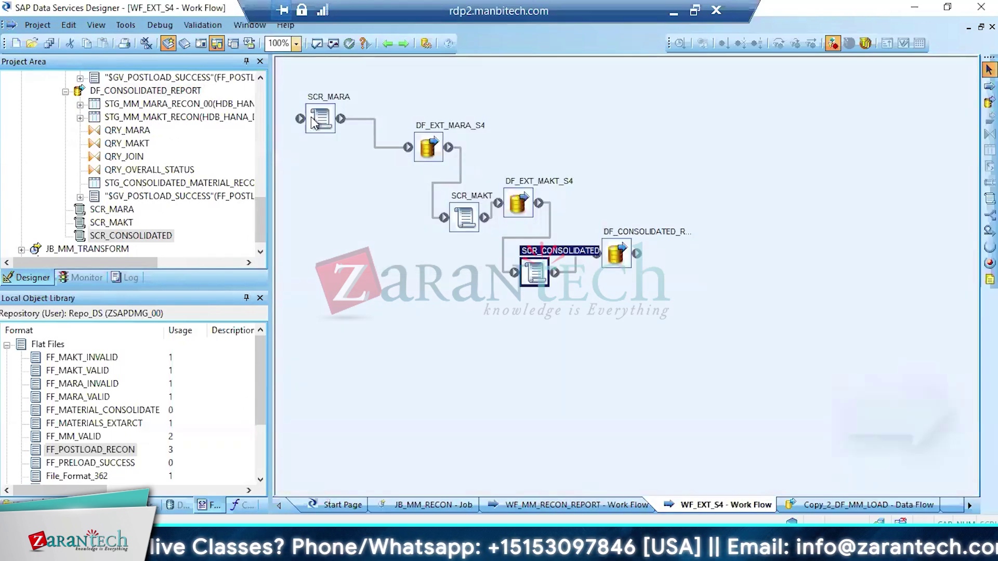
double_click(313, 123)
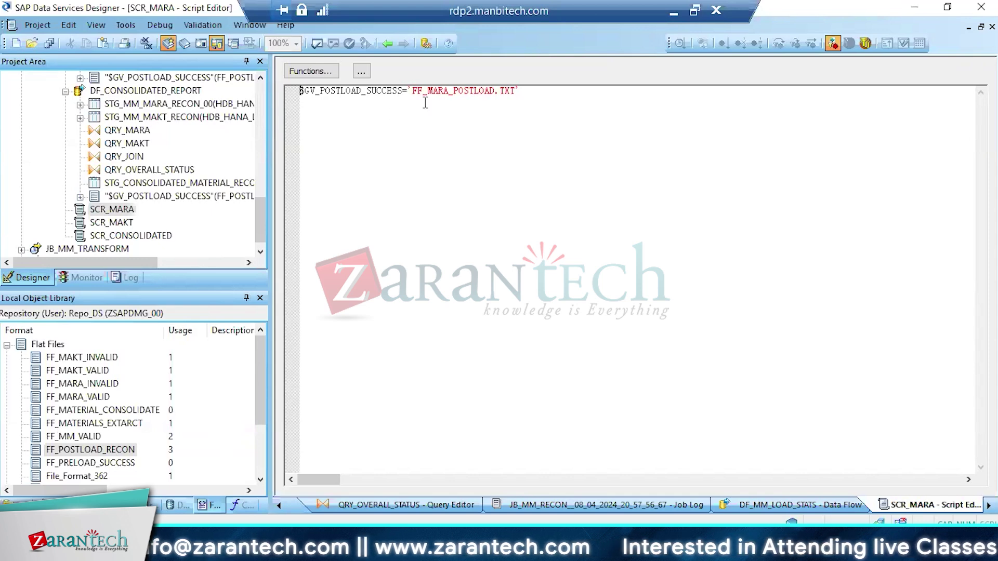
click(387, 46)
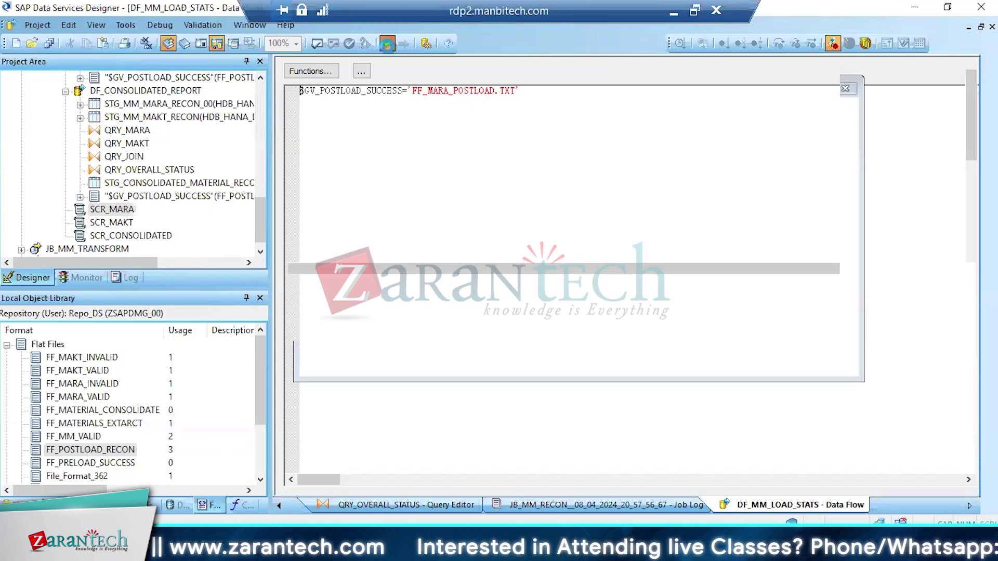
click(387, 46)
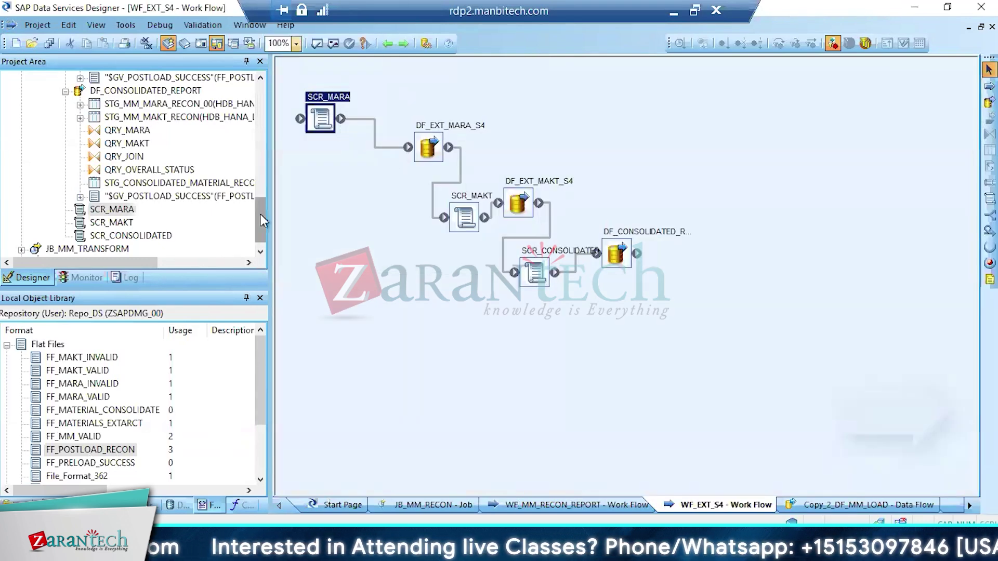
Collapse JB_MM_RECON in the project, delete the text files FF_MATERIAL_RECON through MENR_MM from Documents in File Explorer, and return to Data Services Designer
drag(261, 216, 261, 72)
click(21, 118)
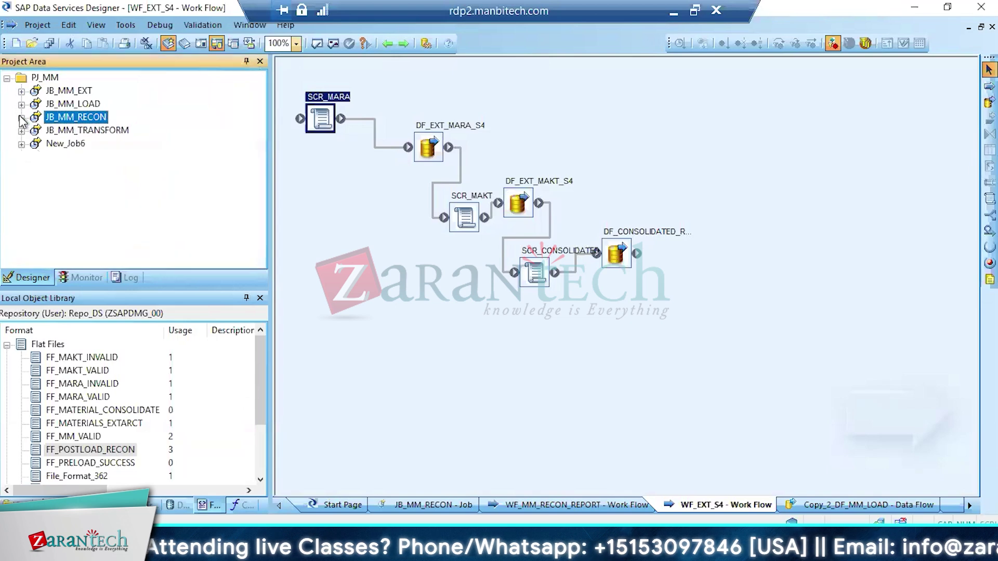
key(alt+Tab)
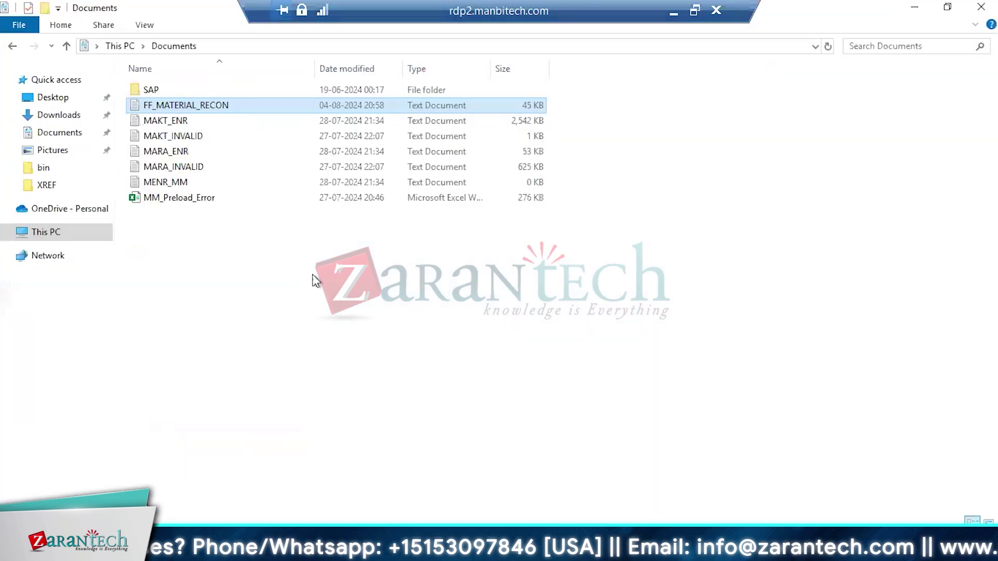
shift+click(171, 183)
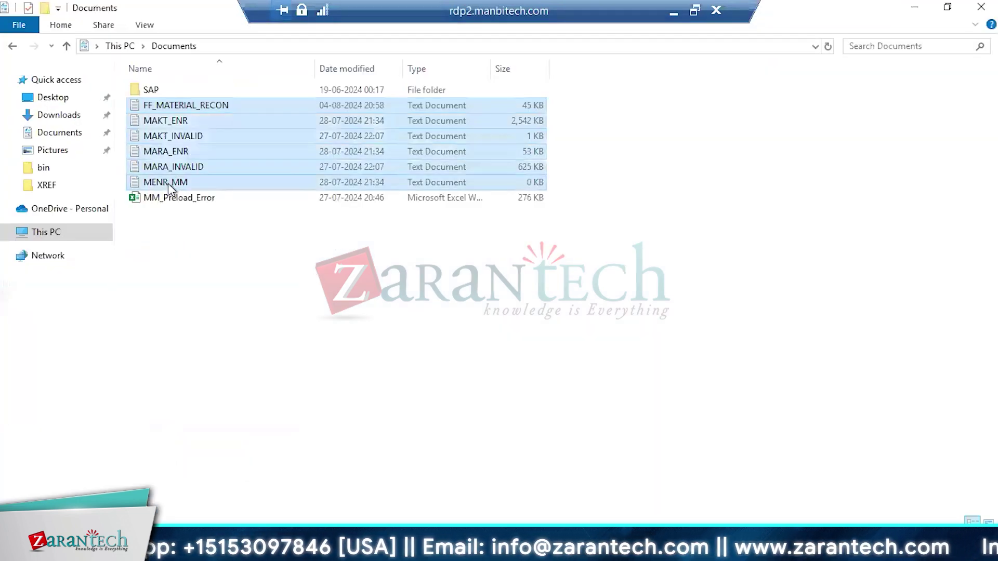
key(Delete)
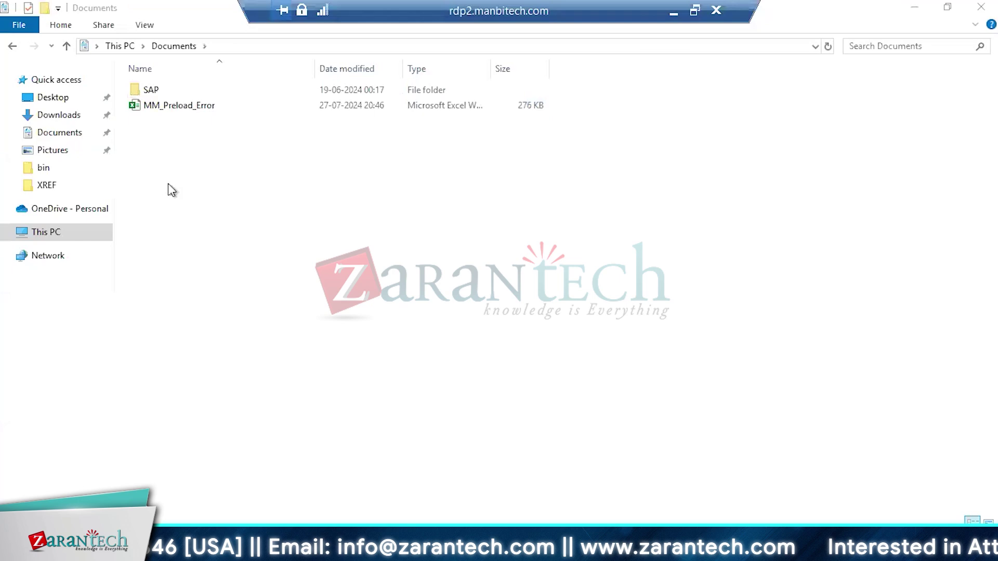
click(174, 140)
key(alt+Tab)
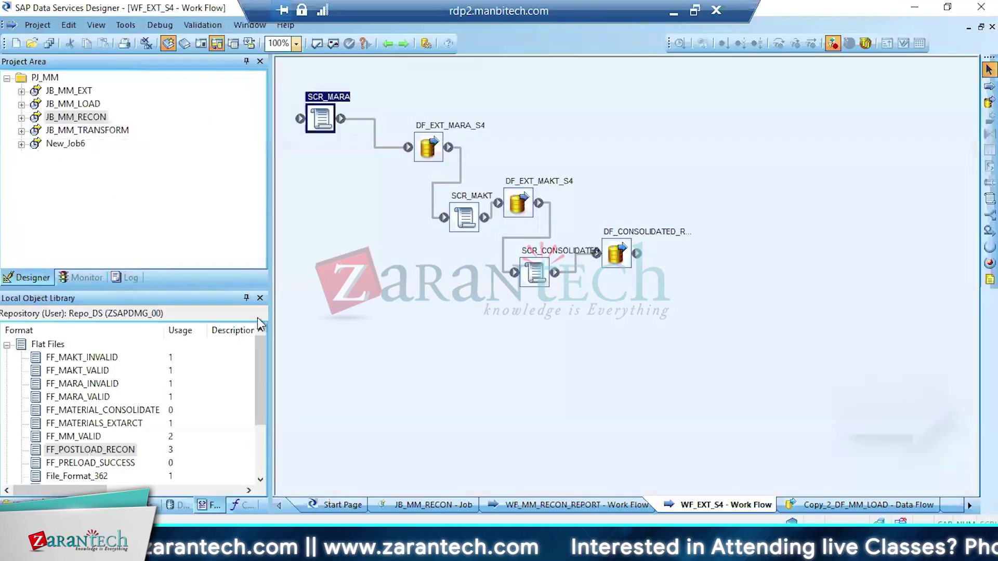
Execute JB_MM_RECON with the default execution properties and open the run's error log
click(94, 117)
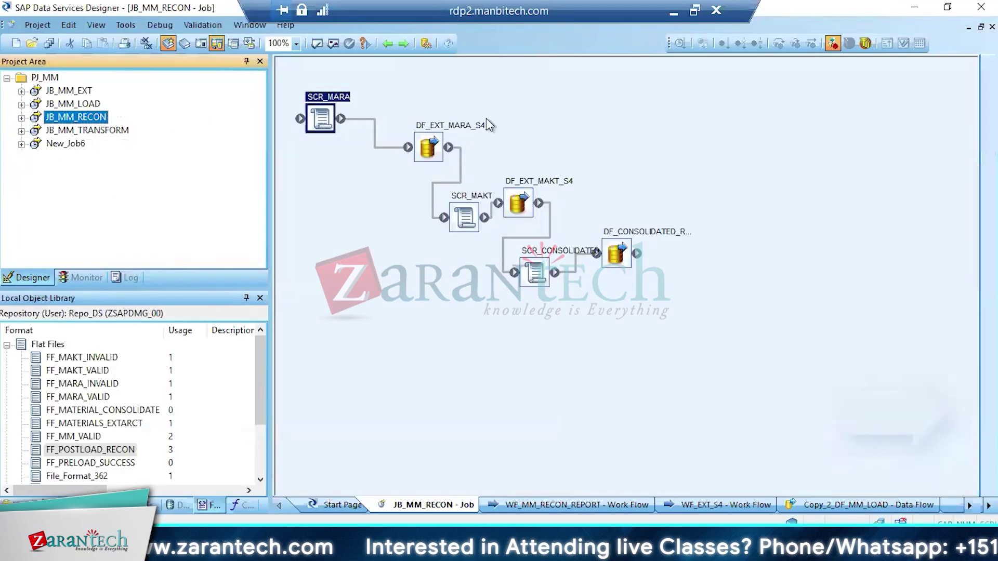
click(680, 43)
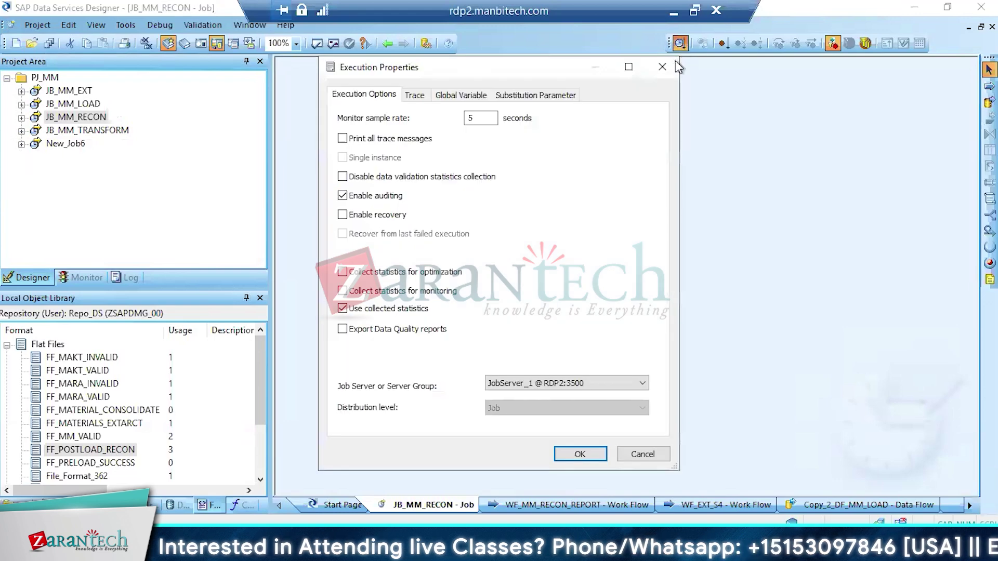
click(579, 454)
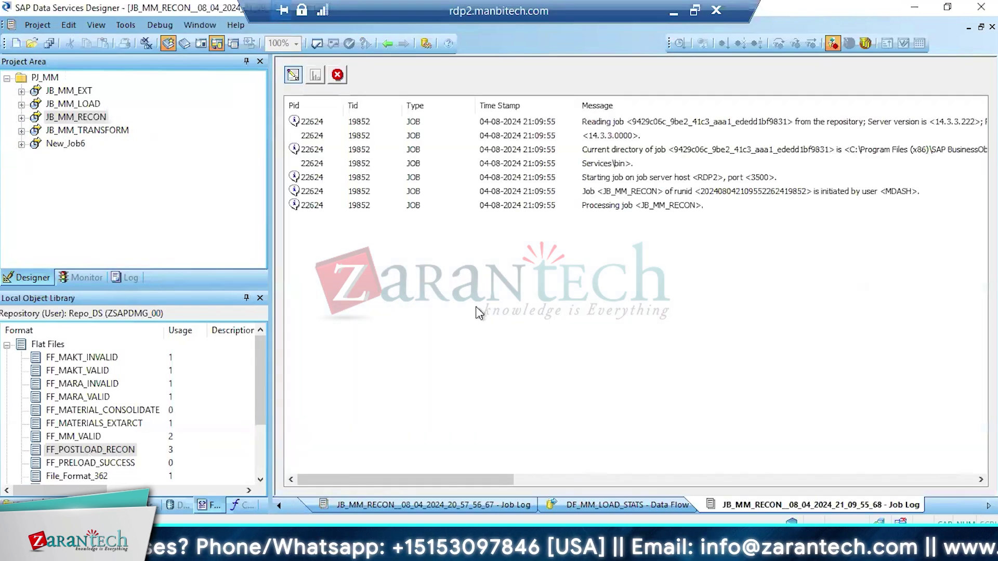
click(337, 76)
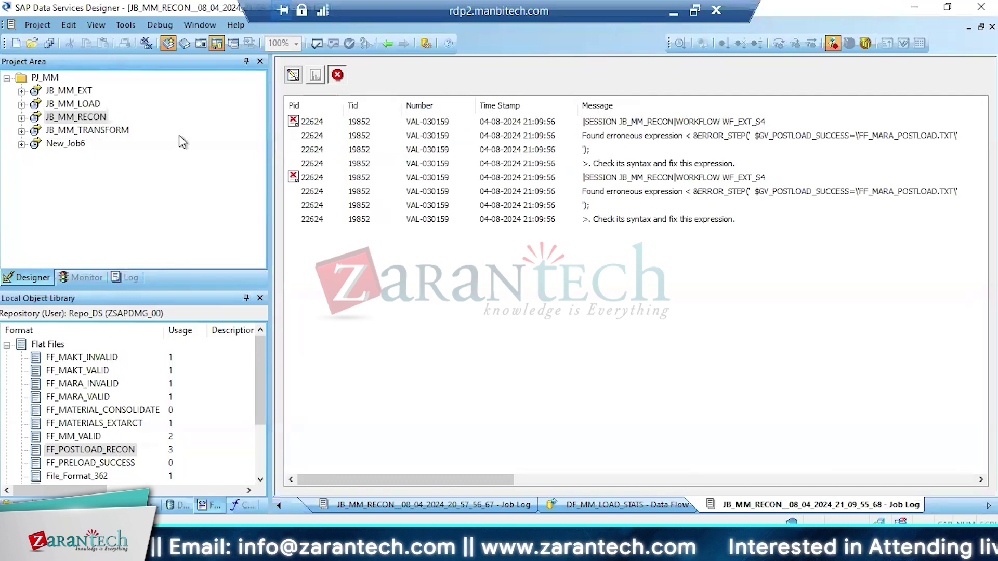
End the $GV_POSTLOAD_SUCCESS statement in SCR_MARA of WF_EXT_S4 with a semicolon and return to the work flow
double_click(81, 118)
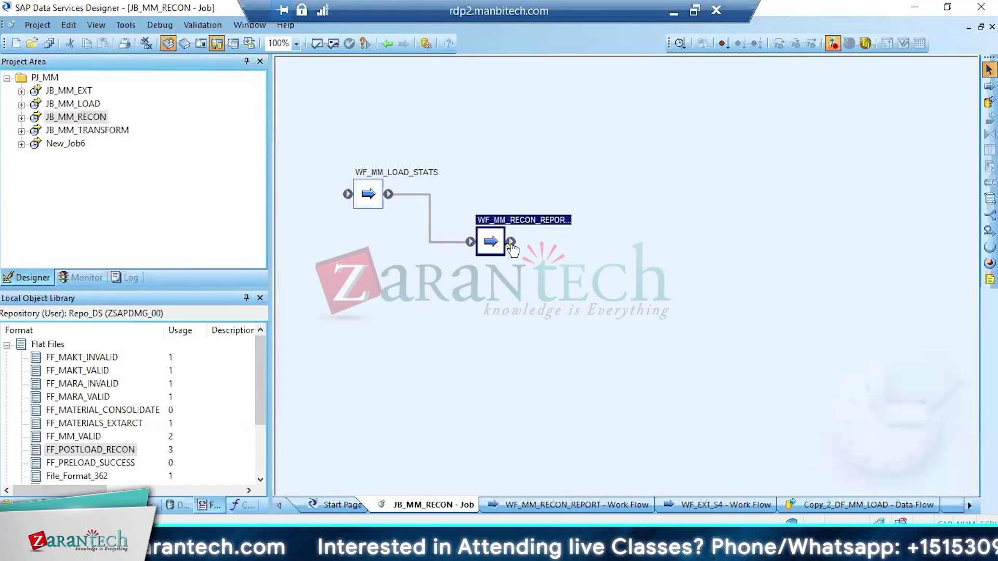
double_click(490, 242)
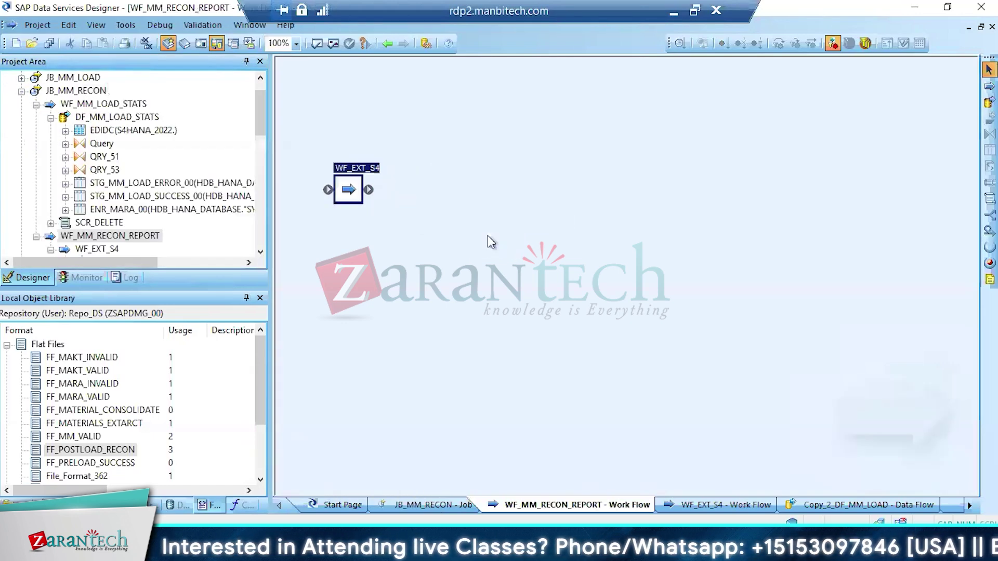
double_click(347, 190)
double_click(323, 118)
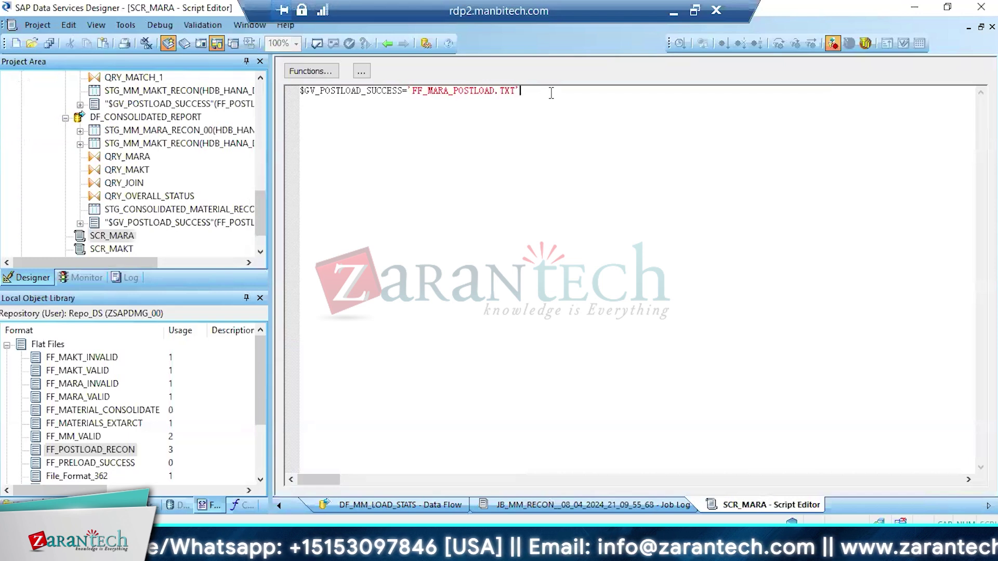
text(;)
key(ctrl+a)
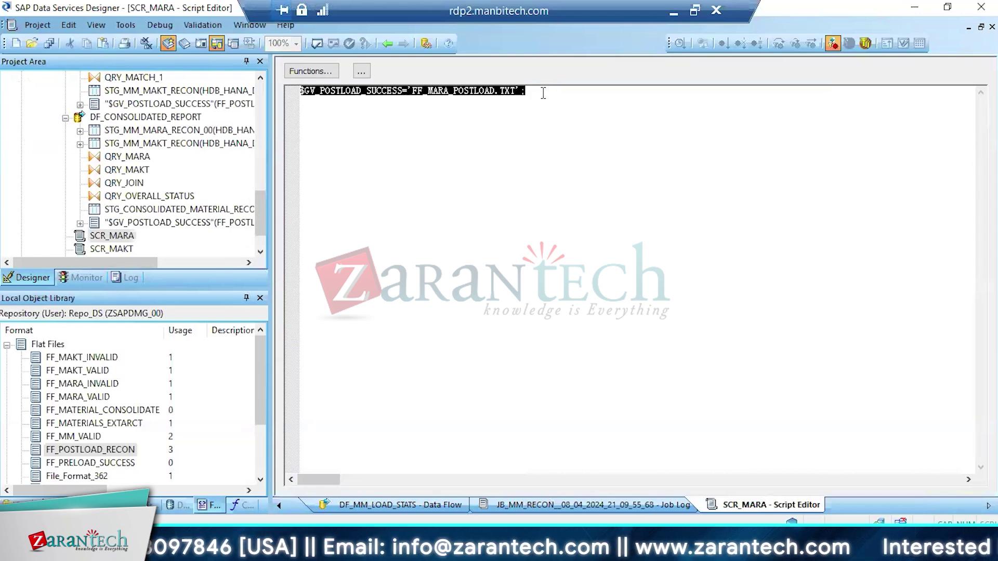
click(541, 100)
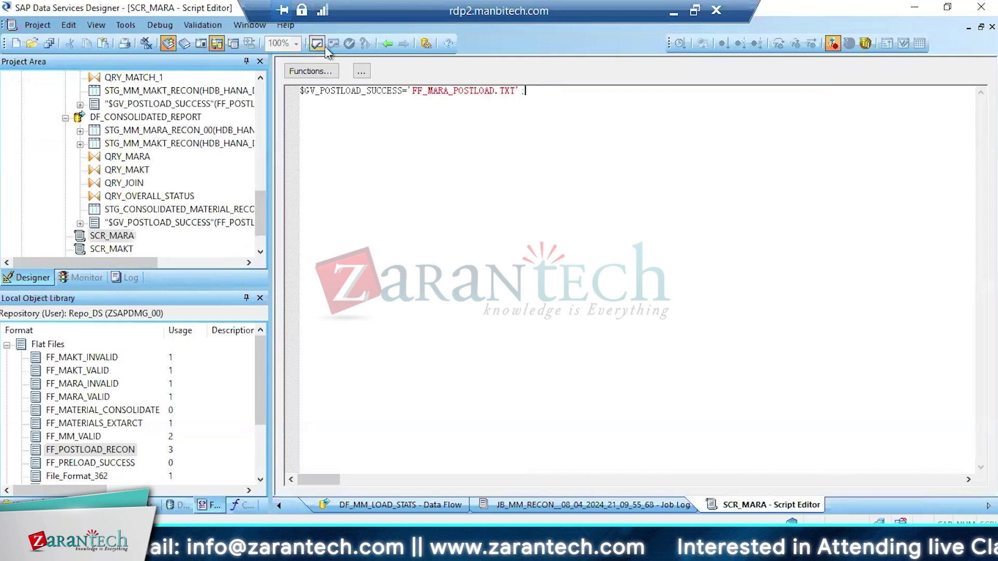
click(385, 45)
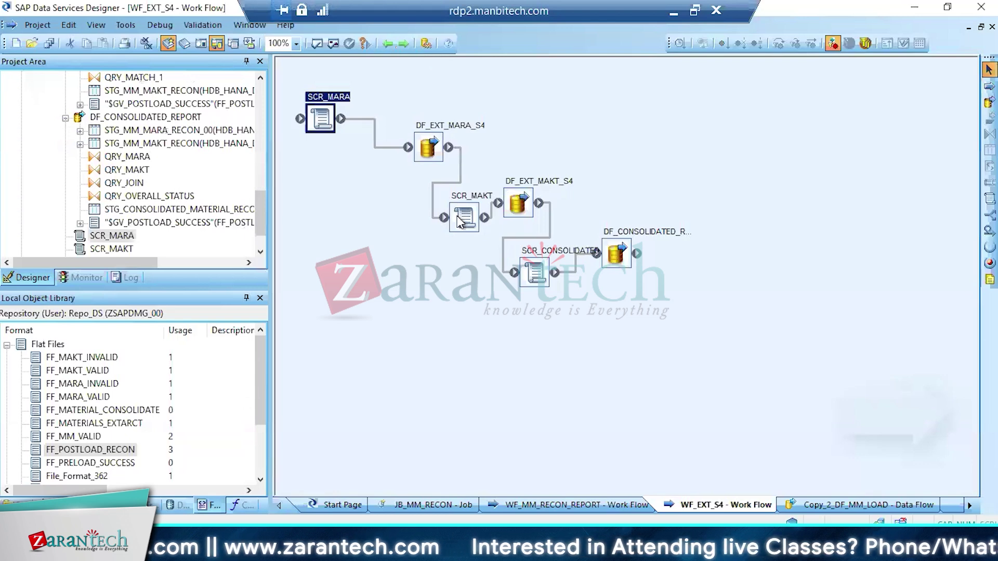
End the $GV_POSTLOAD_SUCCESS statements in SCR_MAKT and SCR_CONSOLIDATED with a semicolon
double_click(490, 189)
click(554, 96)
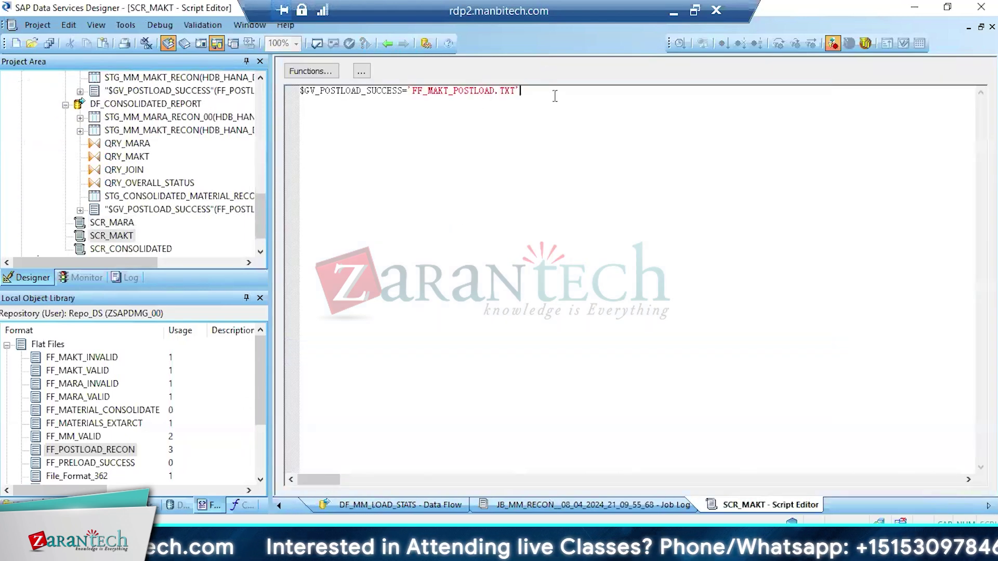
click(386, 45)
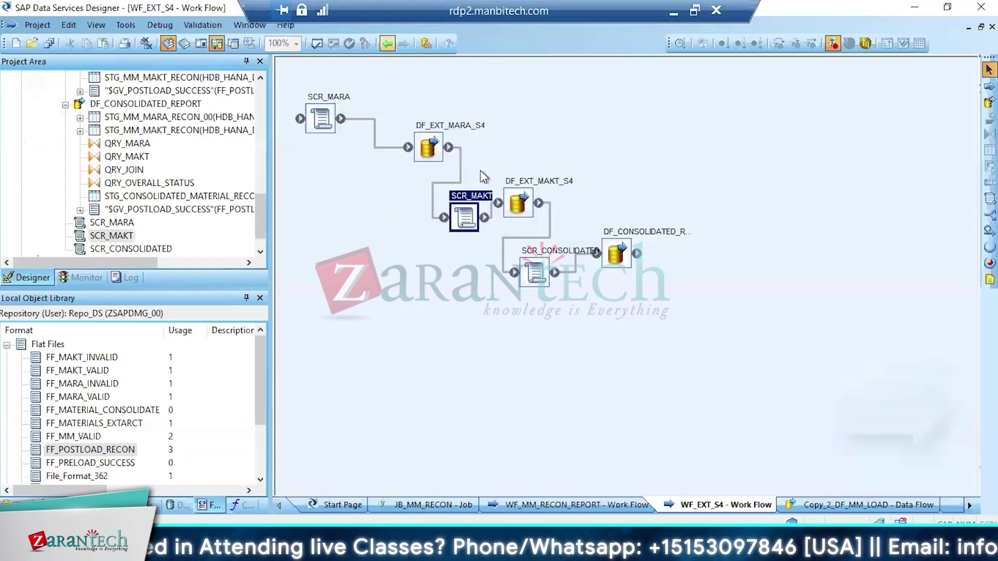
double_click(532, 275)
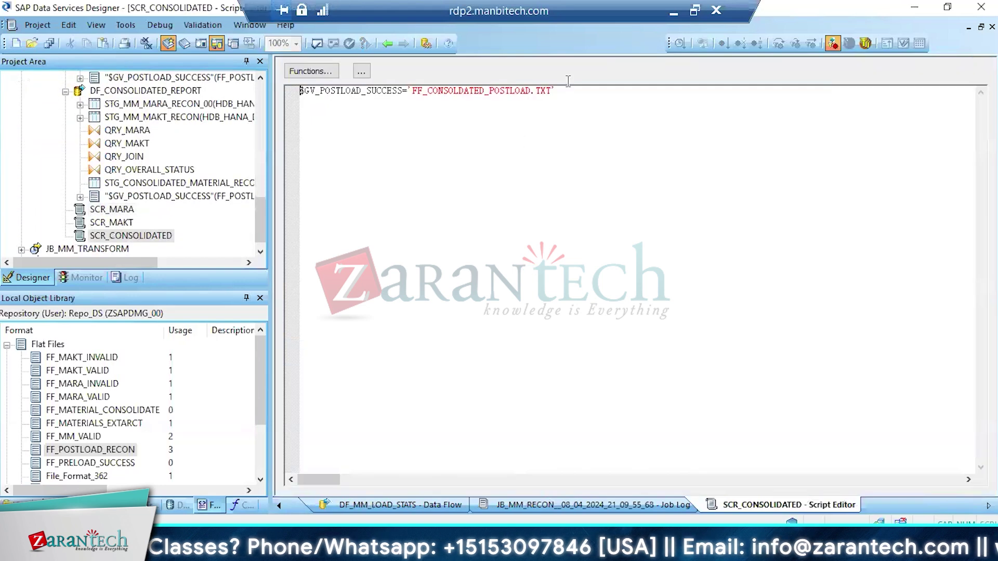
click(570, 96)
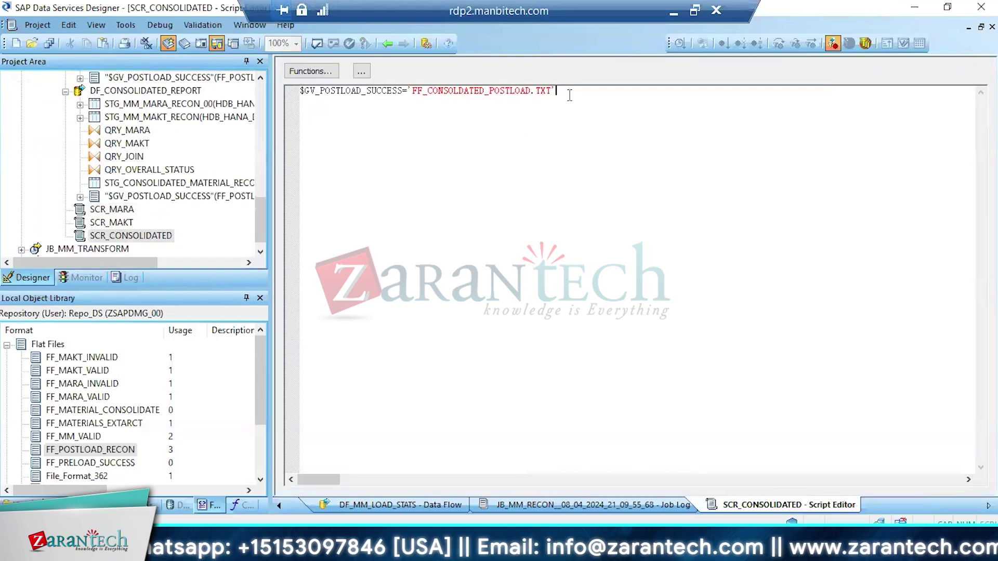
text(;)
Execute the corrected JB_MM_RECON job again with the default execution properties
scroll(140, 134, up, 10)
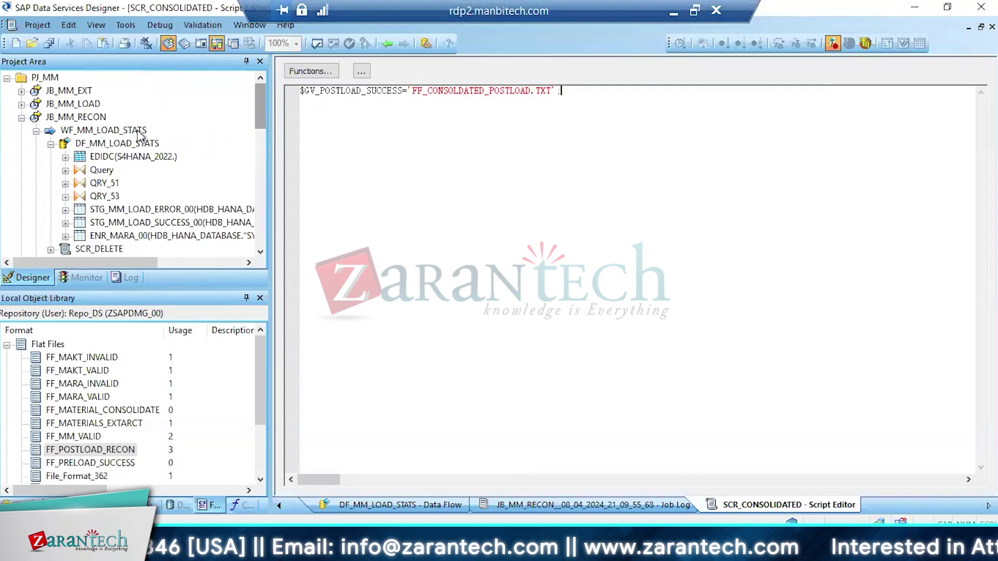
click(75, 117)
click(335, 43)
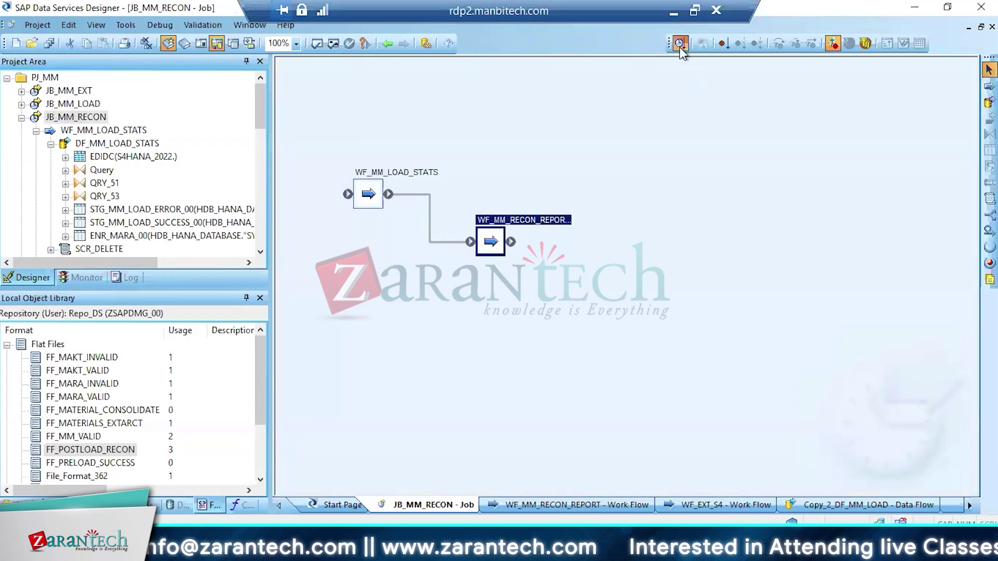
click(679, 43)
click(579, 454)
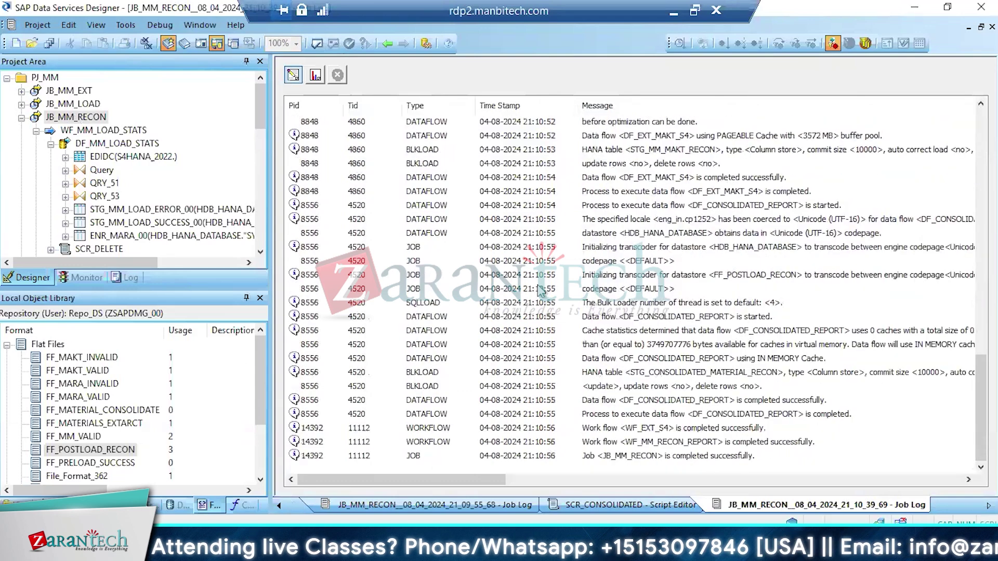
Inspect the contents of FF_MARA_POSTLOAD, FF_MAKT_POSTLOAD and FF_CONSOLDATED_POSTLOAD in the Documents folder in File Explorer, closing each file
key(alt+Tab)
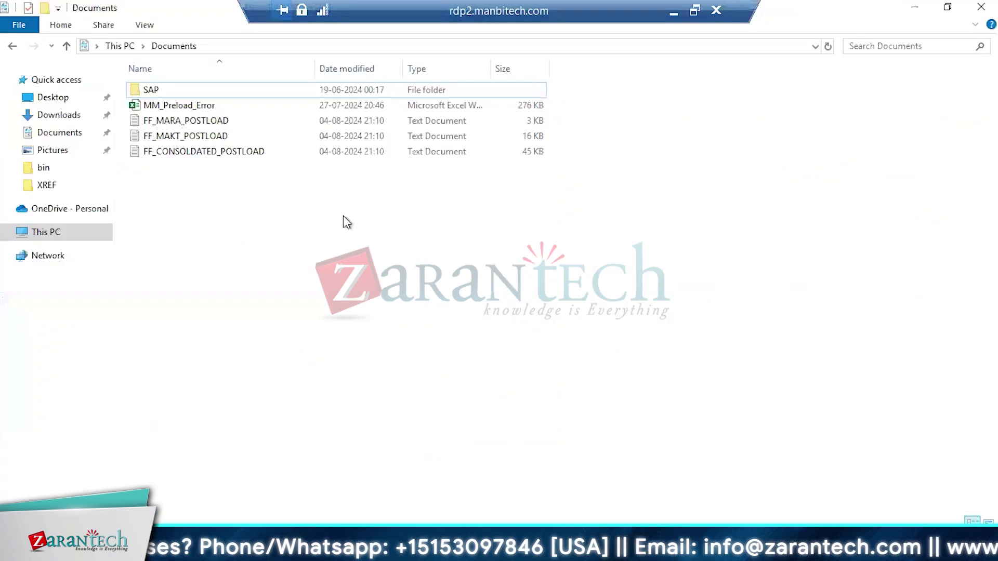
double_click(190, 122)
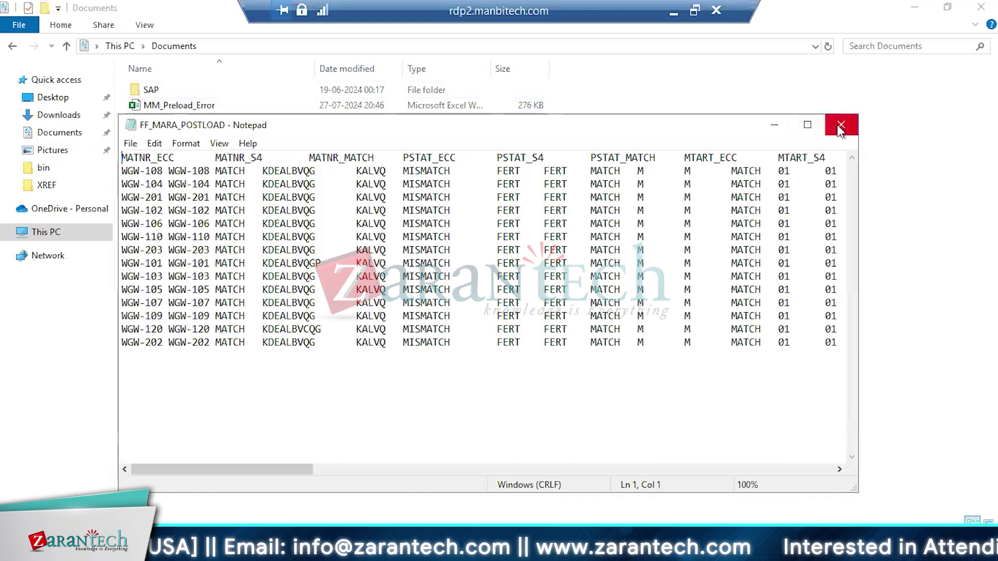
click(841, 130)
double_click(195, 134)
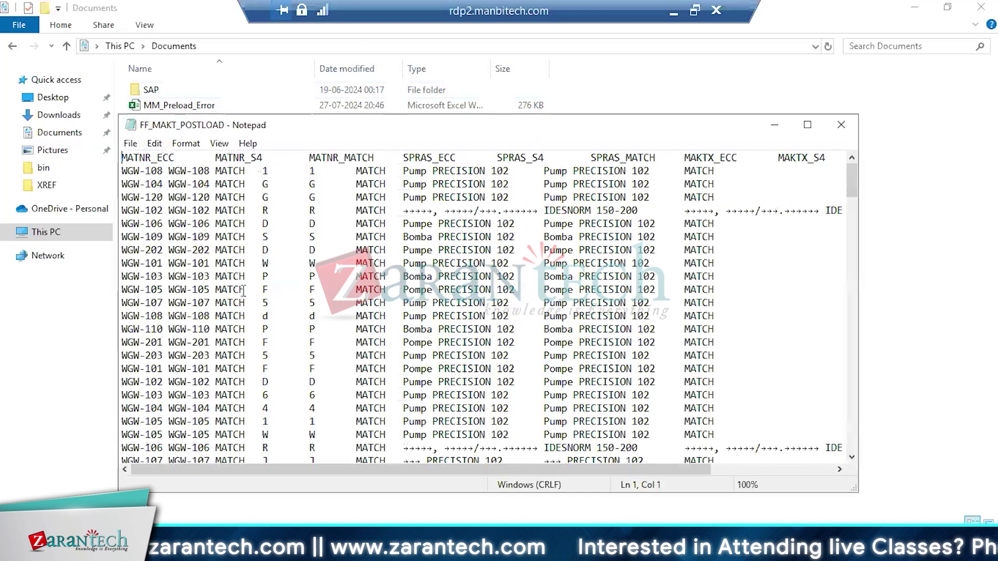
click(850, 130)
double_click(239, 154)
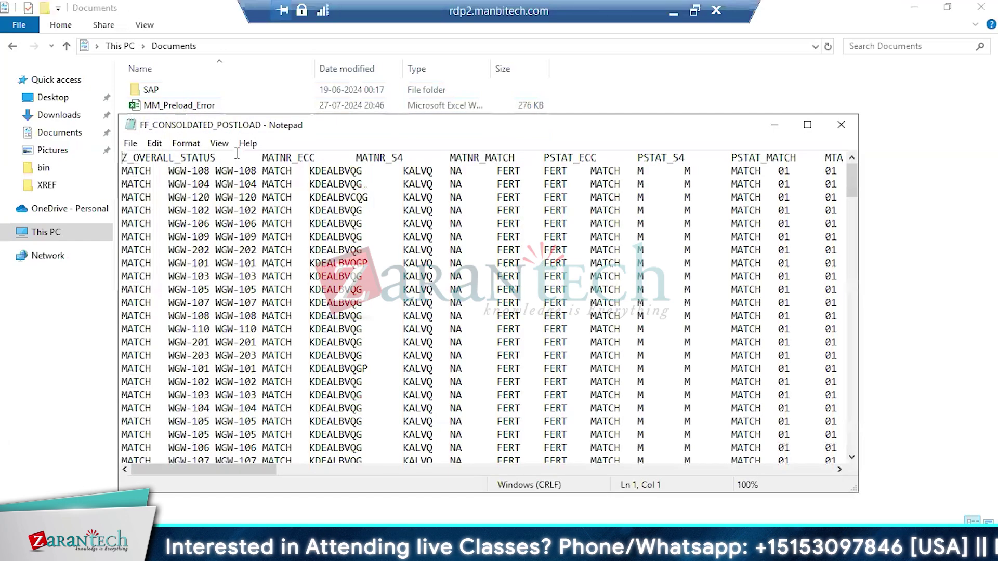
click(841, 125)
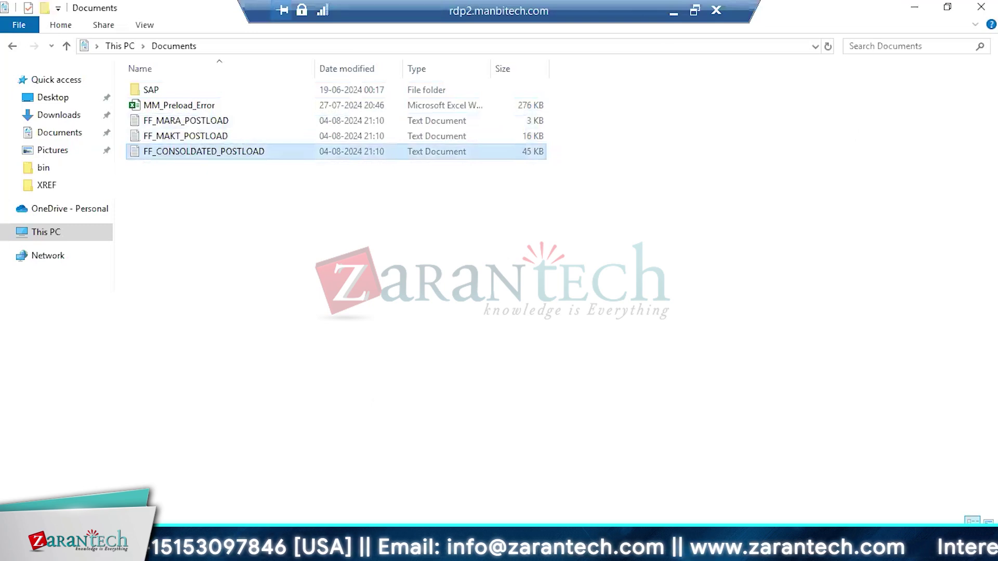
Switch back to SAP Data Services Designer and open the SCR_MARA script of WF_EXT_S4 under WF_MM_RECON_REPORT
click(335, 548)
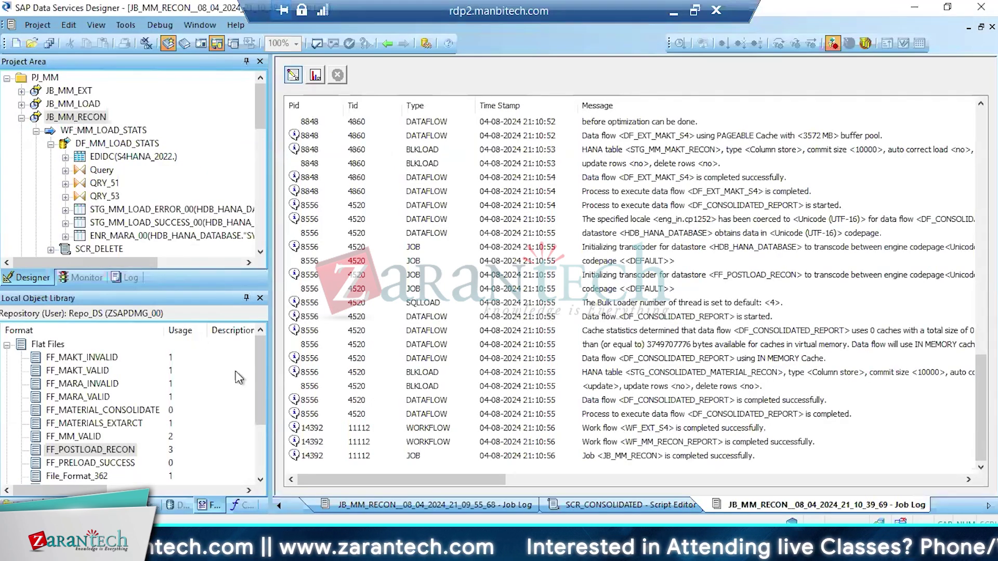
click(223, 549)
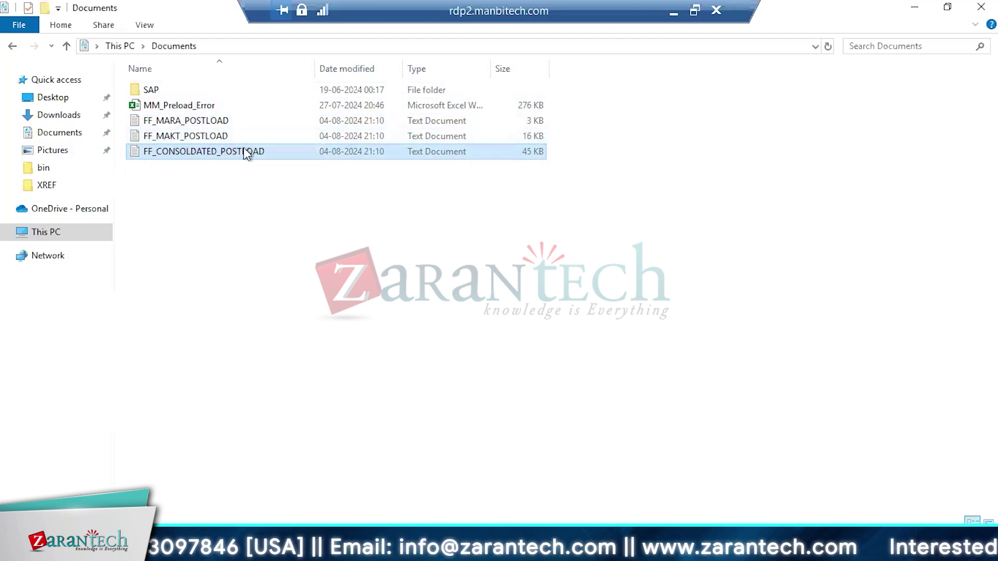
click(215, 125)
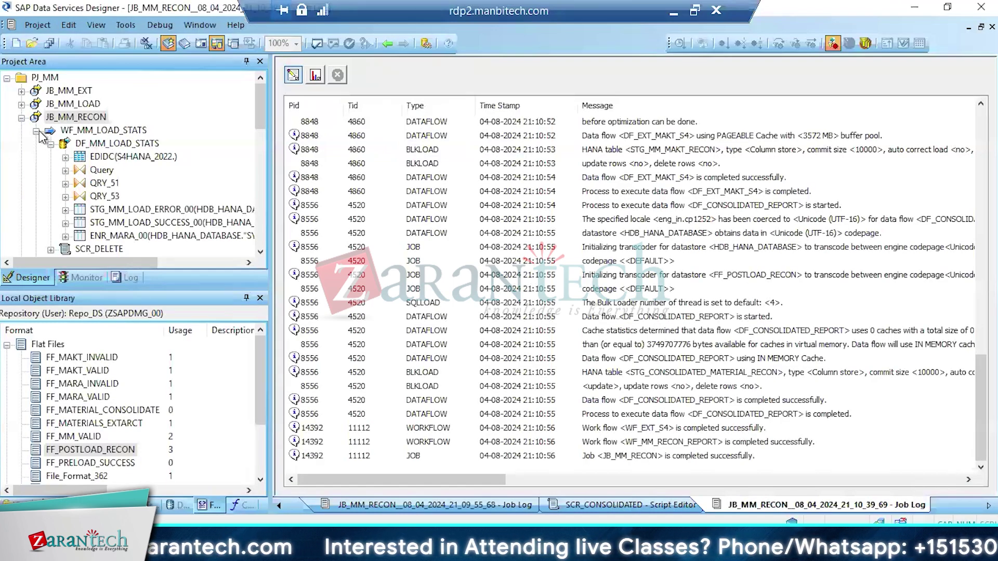
click(38, 131)
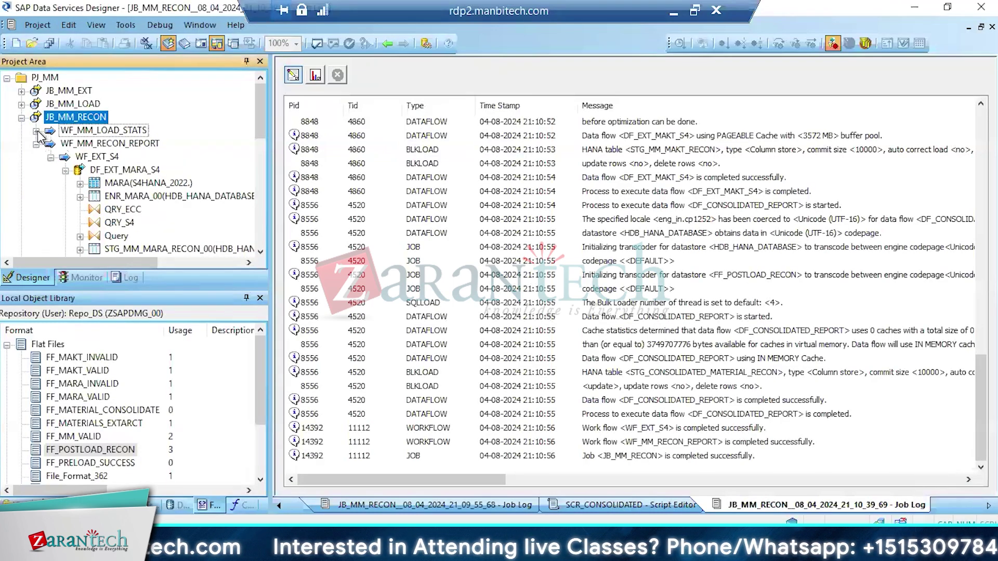
click(119, 143)
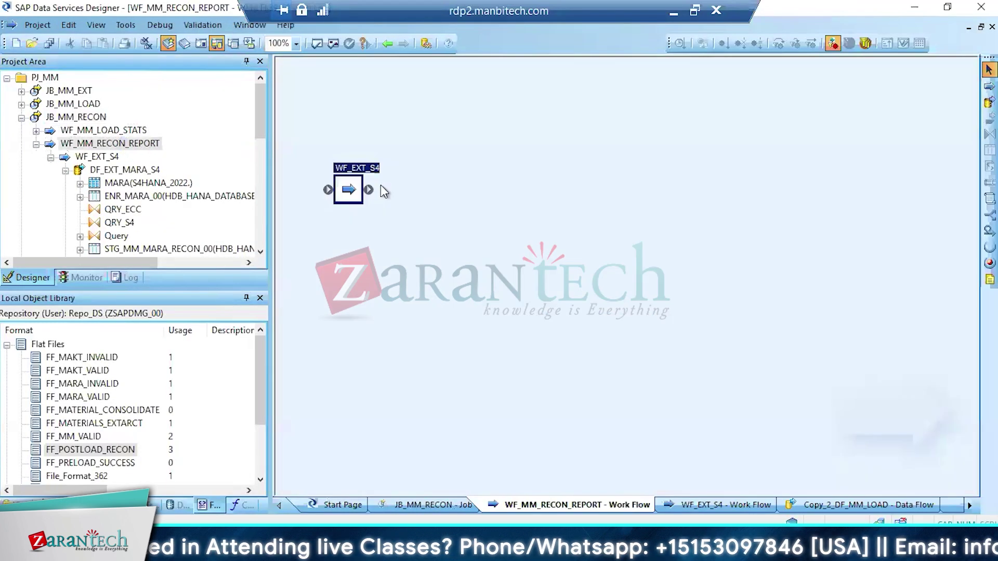
double_click(358, 201)
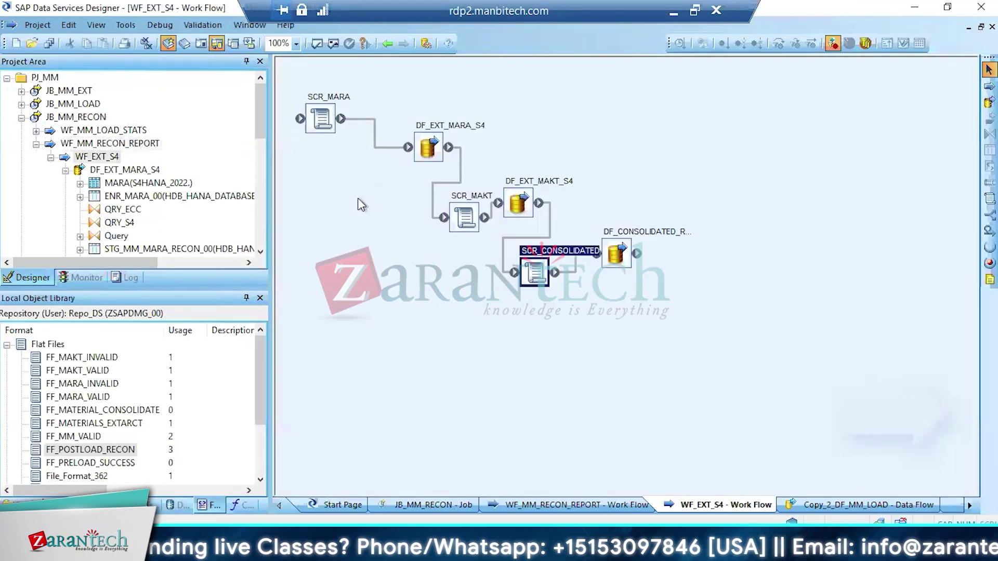
double_click(331, 120)
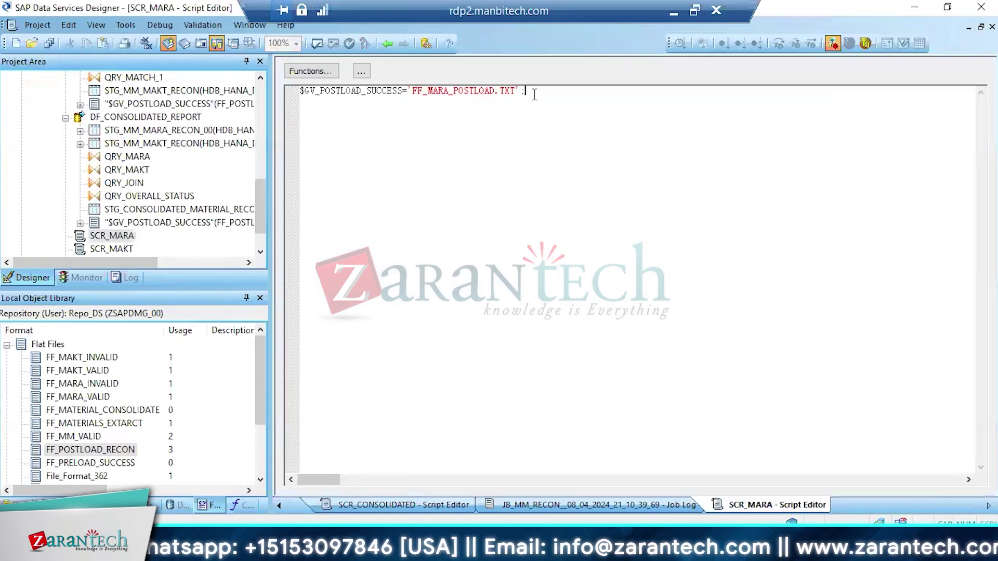
Insert a || concatenation operator before the semicolon in SCR_MARA and remove .TXT from the 'FF_MARA_POSTLOAD.TXT' file name
key(Left)
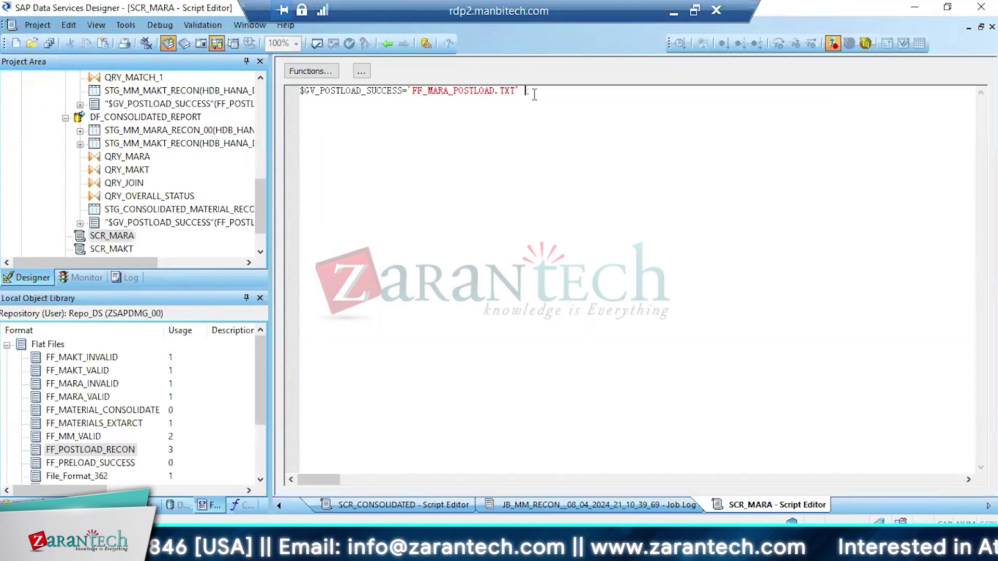
text(|)
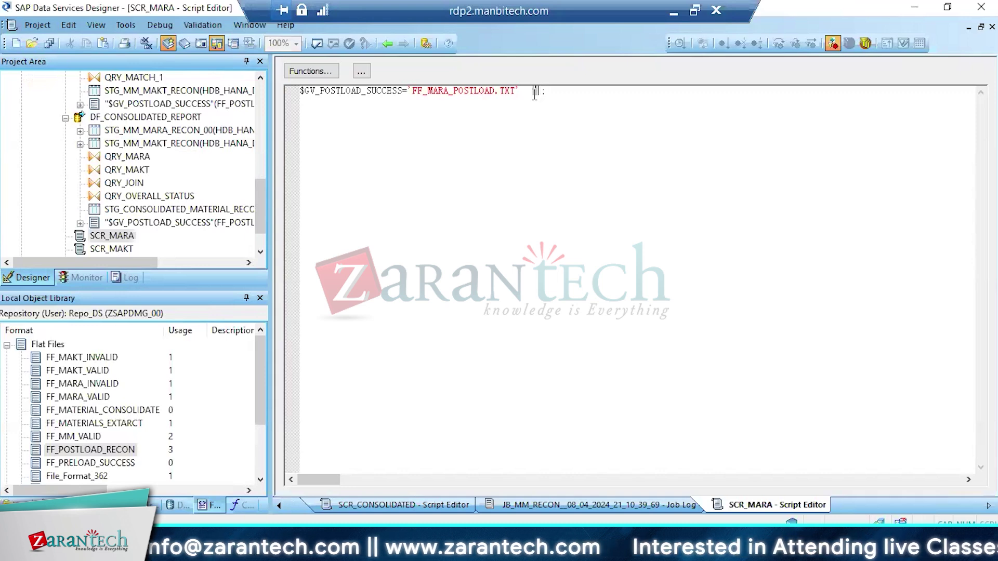
text(|)
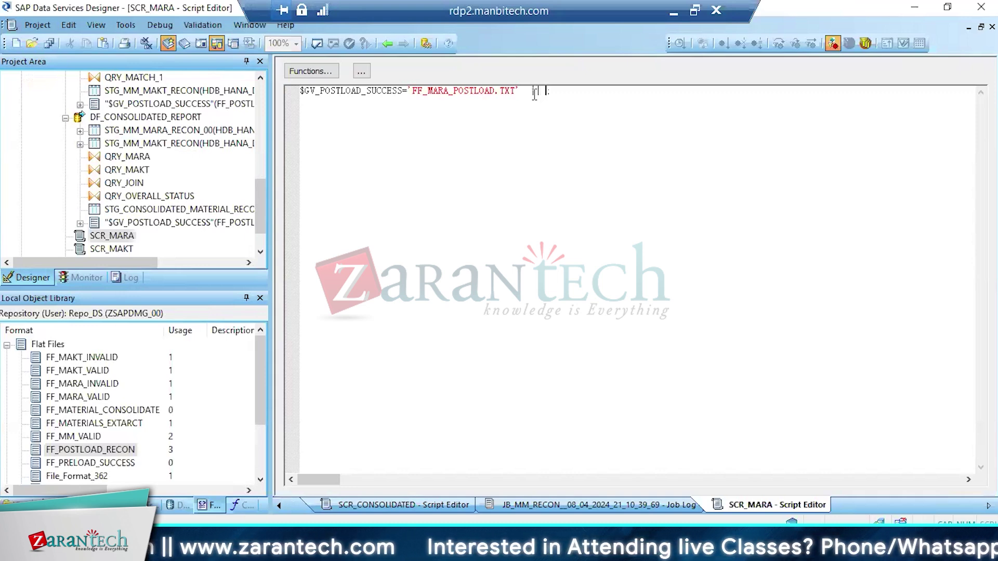
key(Left)
key(Left)
key(Left)
key(Left)
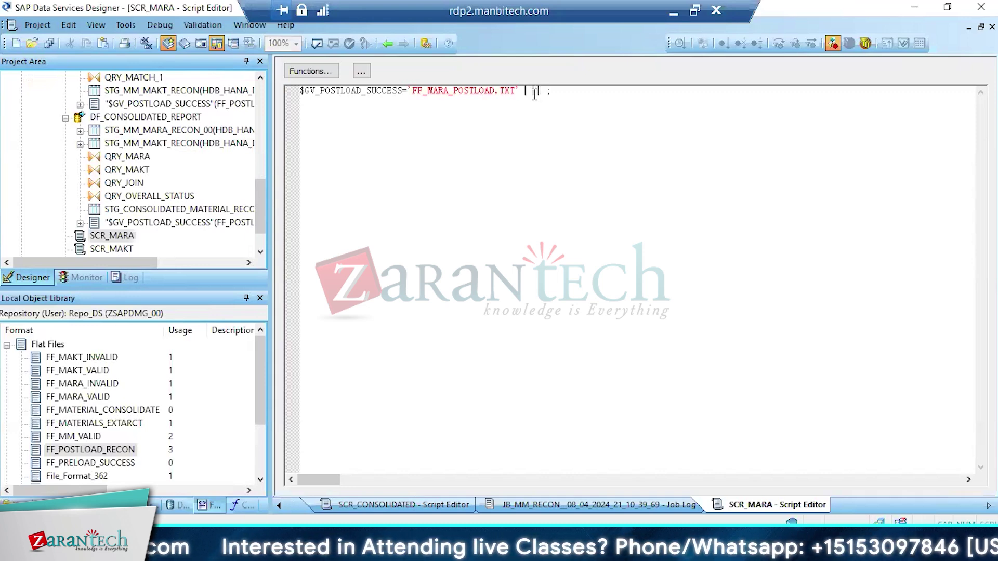
key(Left)
key(Left)
key(Right)
key(shift+Left)
key(shift+Left)
key(shift+Left)
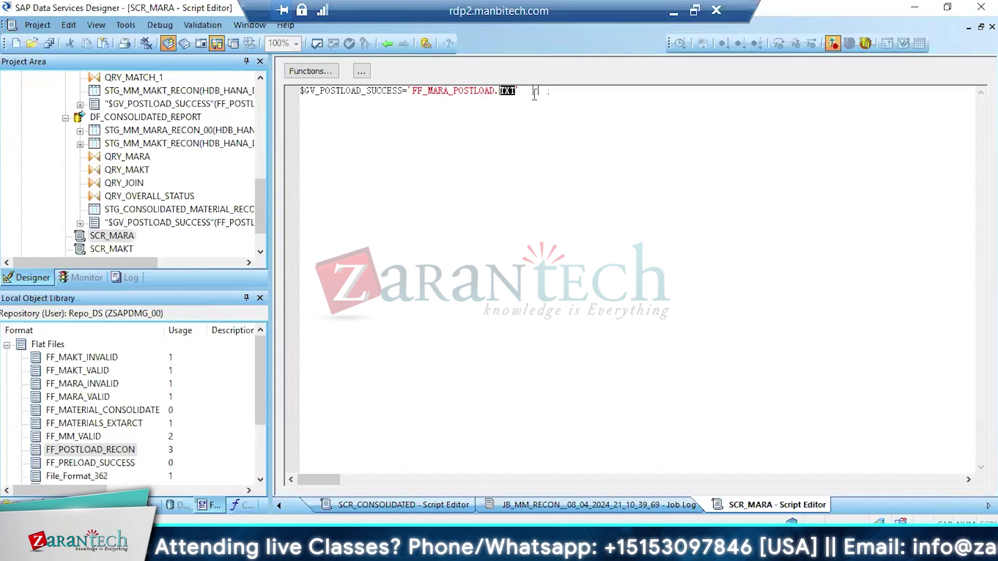
key(shift+Left)
key(BackSpace)
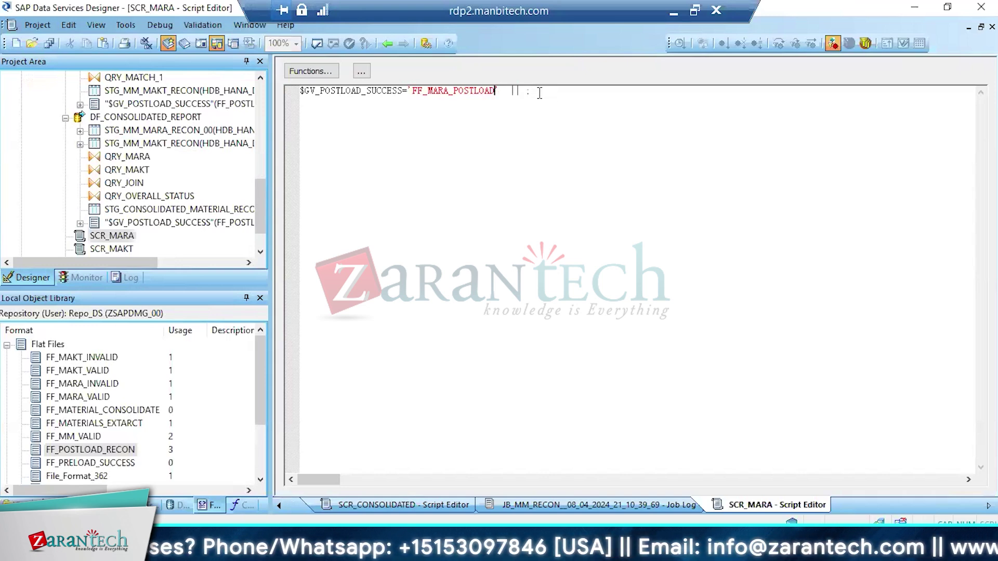
Add the expression to_char( sysdate( )) after the || operator, before the semicolon
click(526, 91)
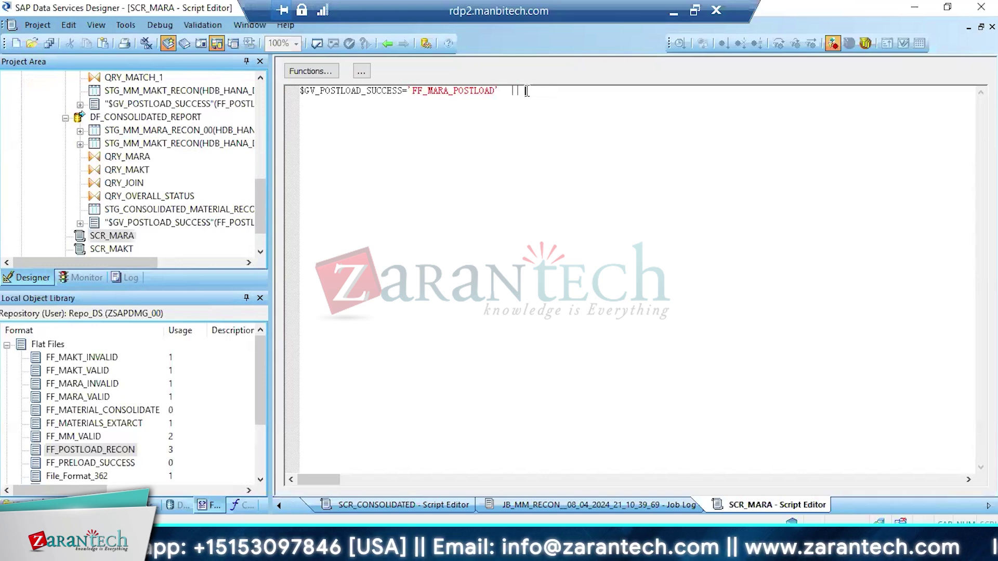
text(OCH;)
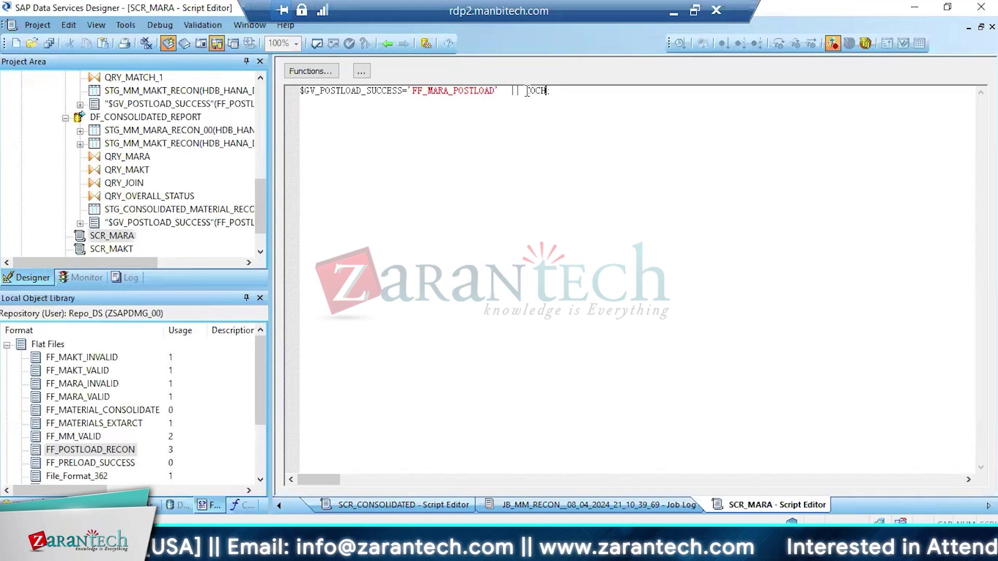
key(BackSpace)
key(BackSpace)
text(_)
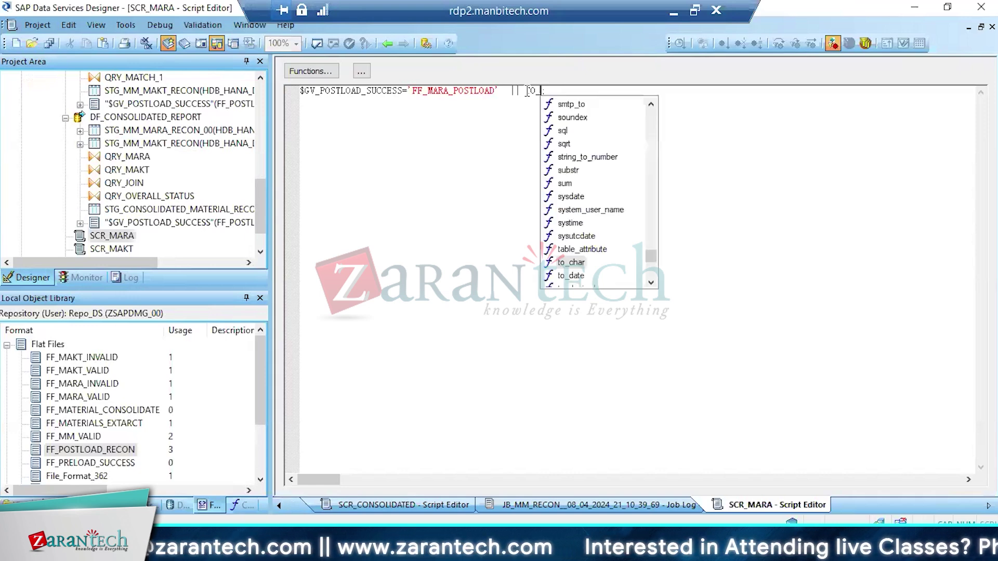
key(Return)
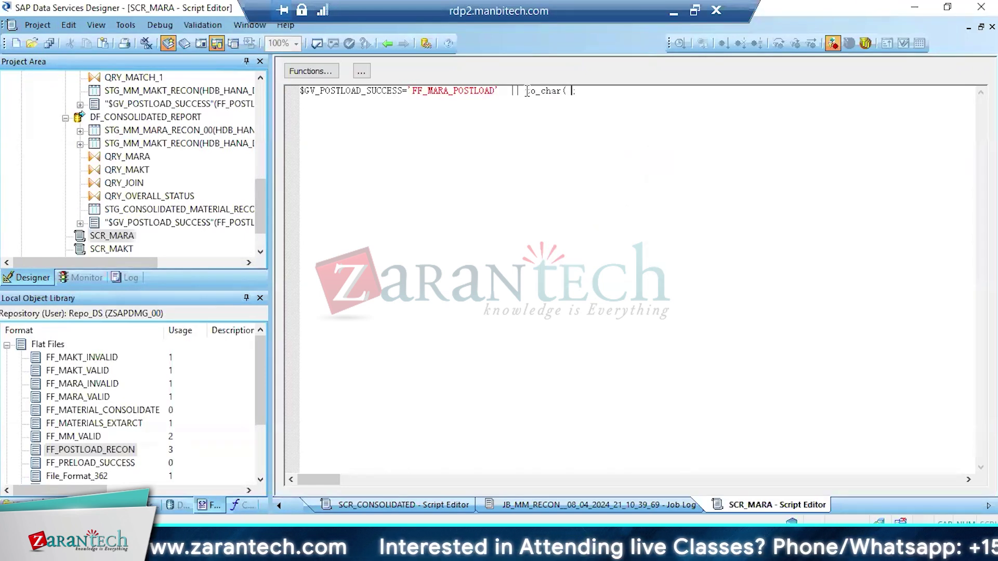
text(SYST)
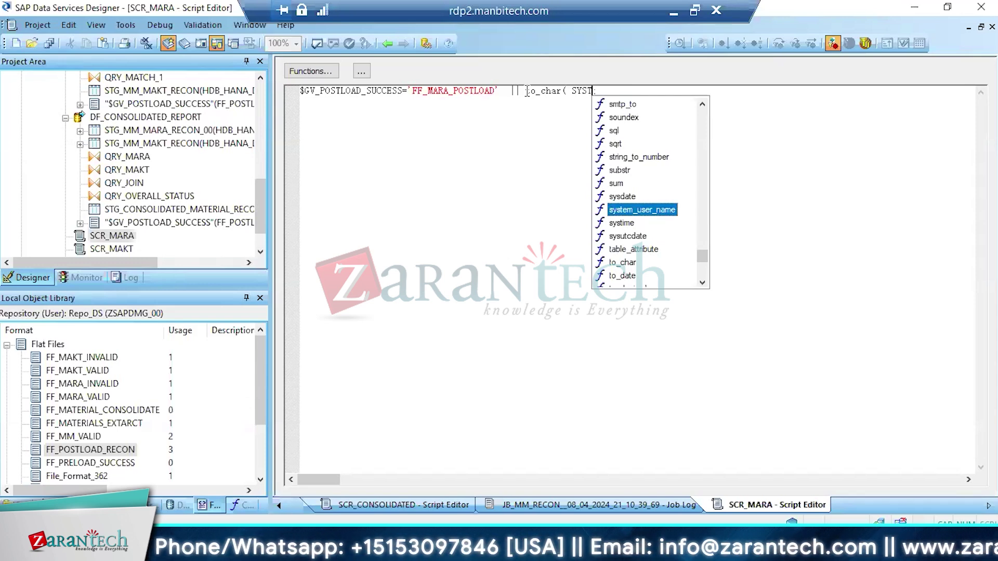
text(DA)
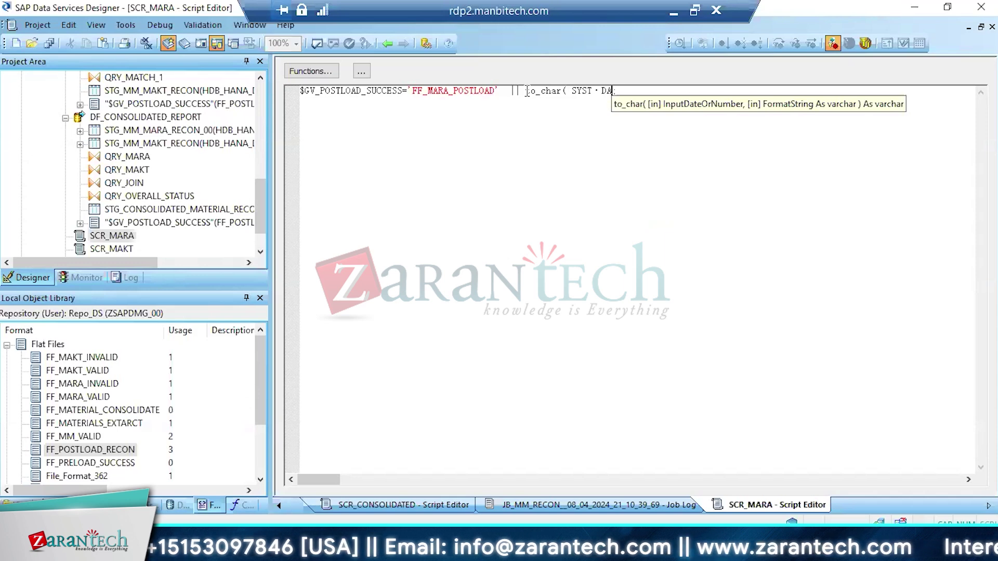
key(BackSpace)
key(BackSpace)
key(BackSpace)
key(BackSpace)
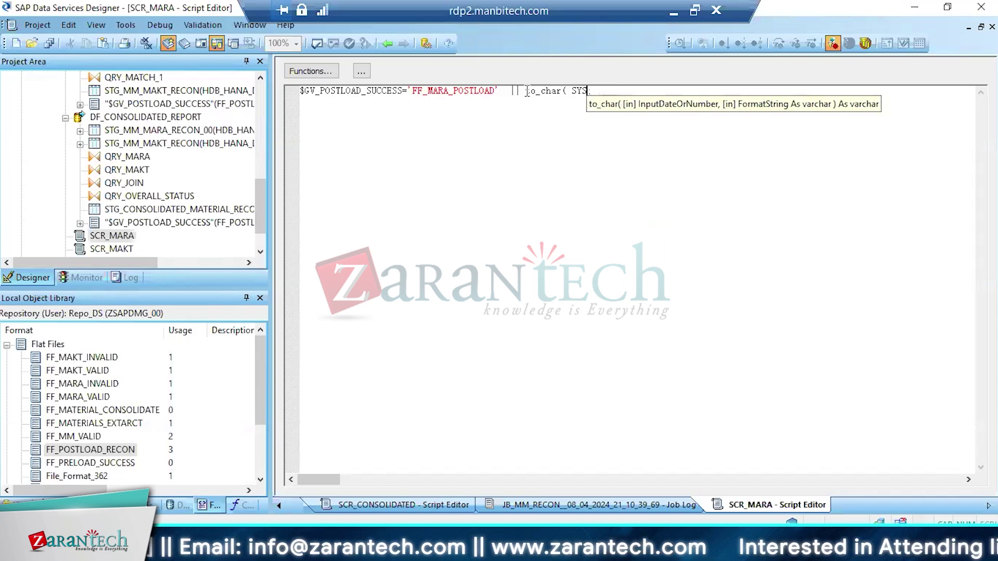
text(D)
key(Return)
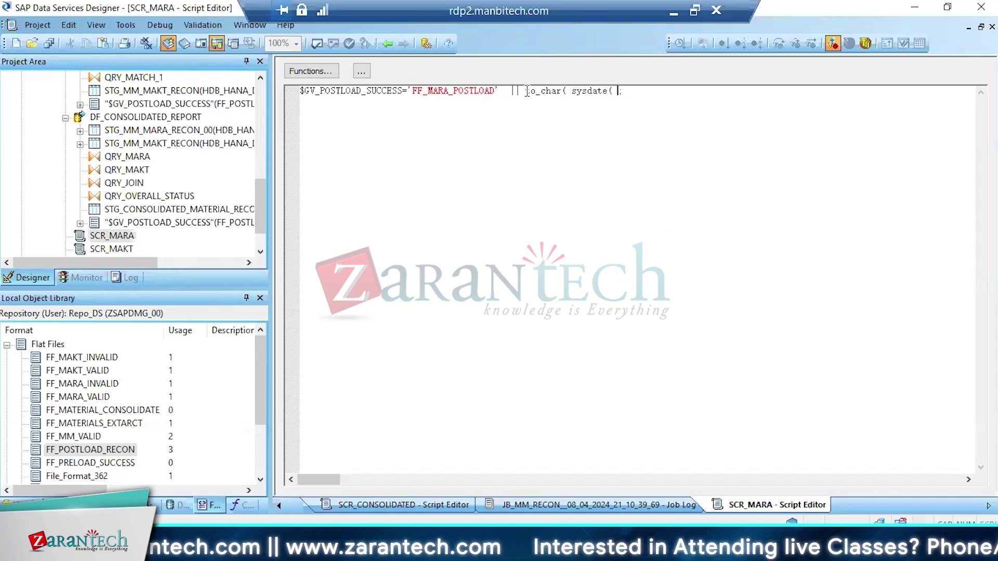
text())
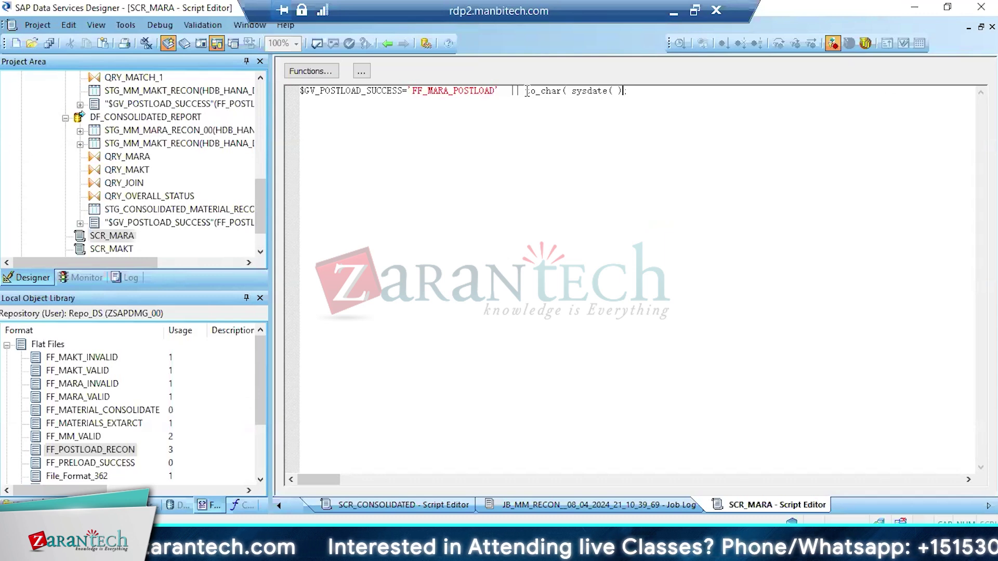
text())
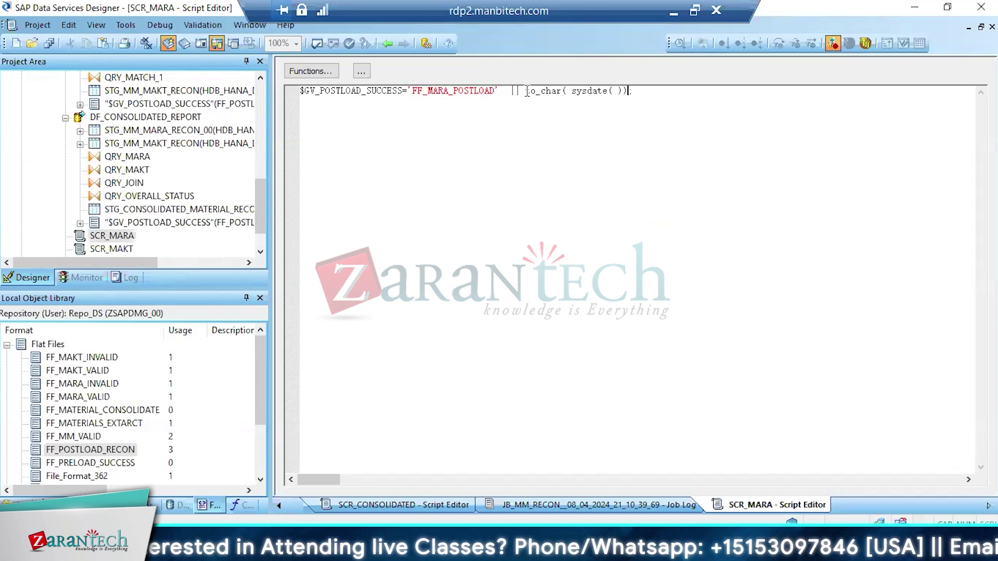
Append || '.TXT' after the closed to_char( sysdate( )) call, before the semicolon
key(End)
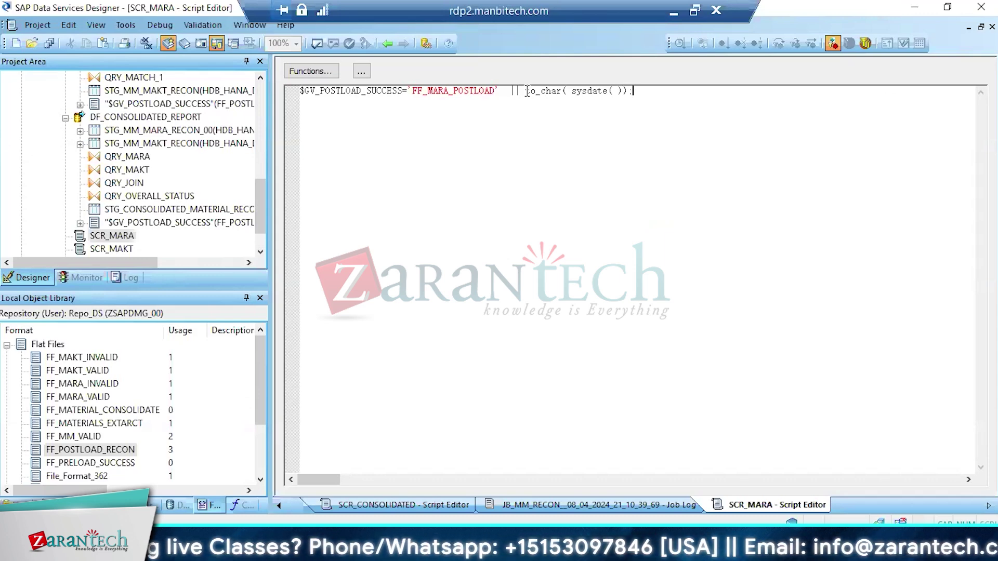
key(Left)
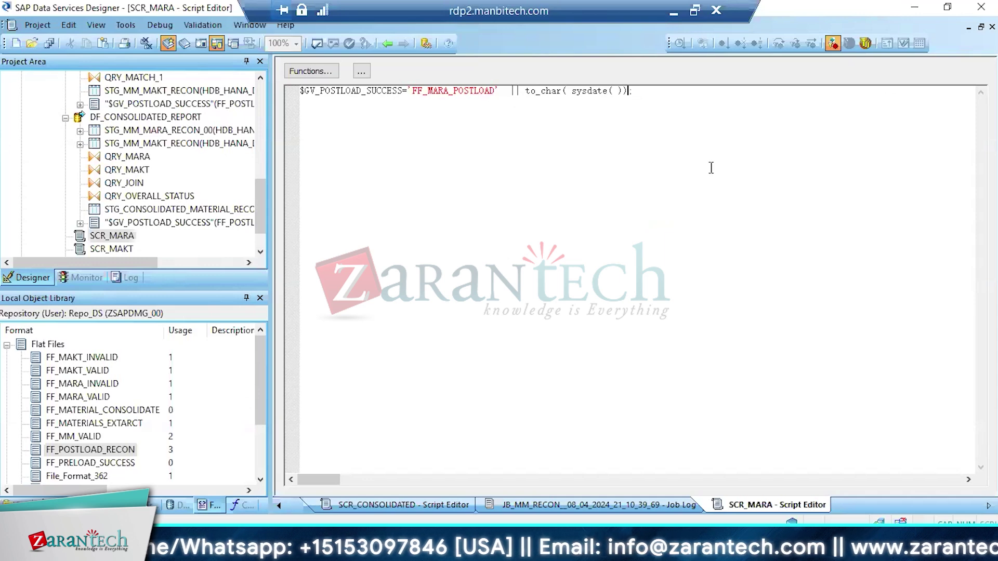
key(Left)
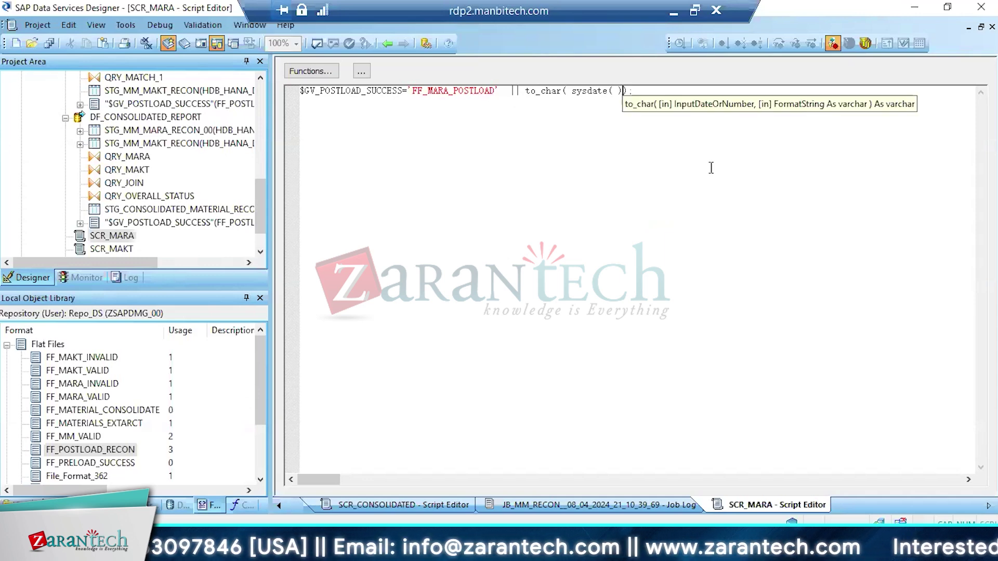
key(Right)
key(Left)
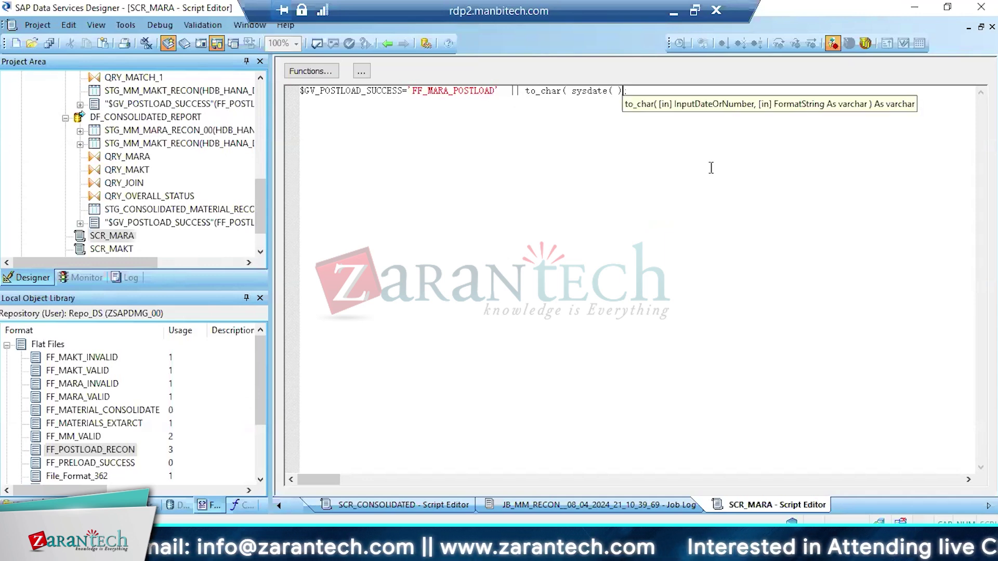
text(||)
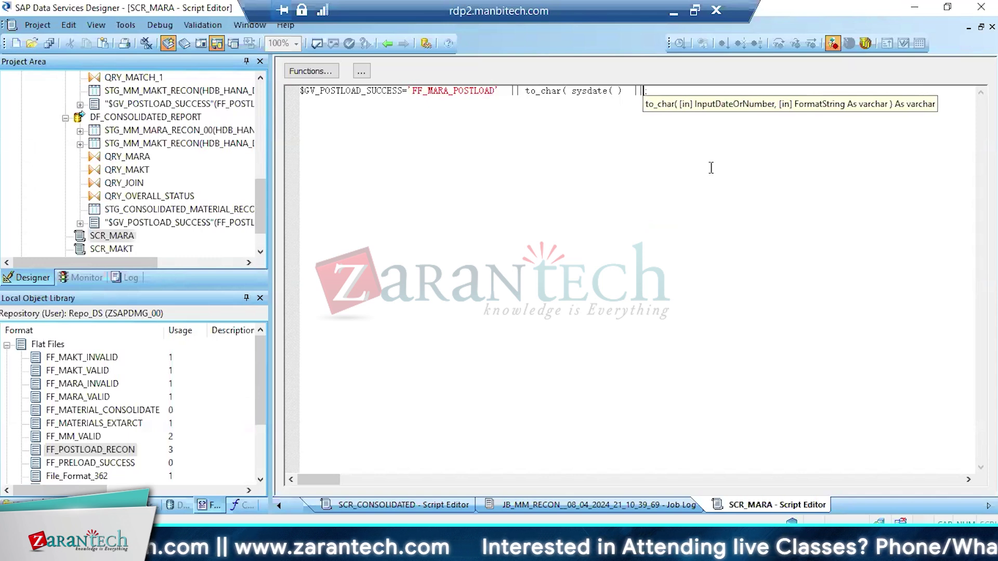
key(Left)
key(Left)
key(Left)
key(Left)
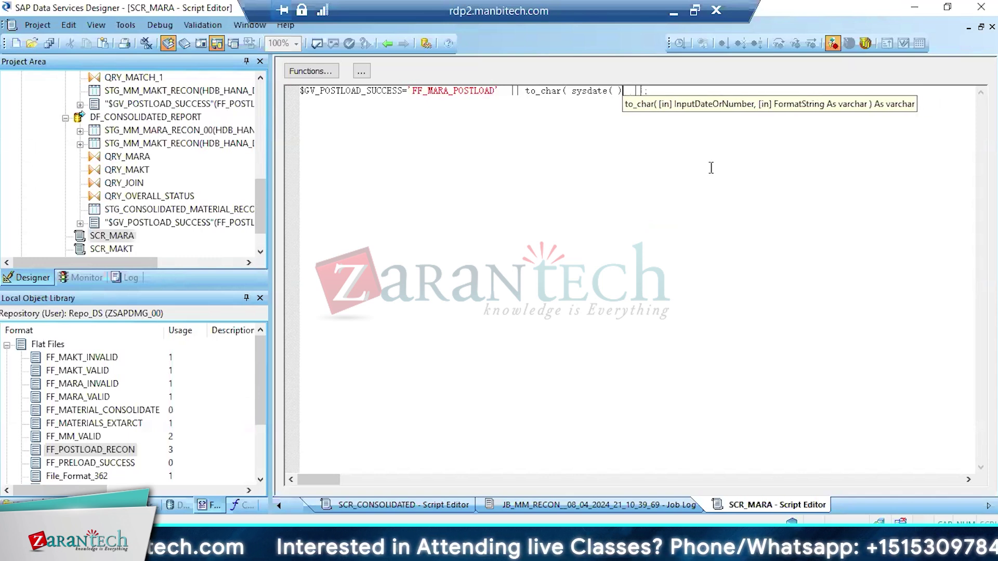
text())
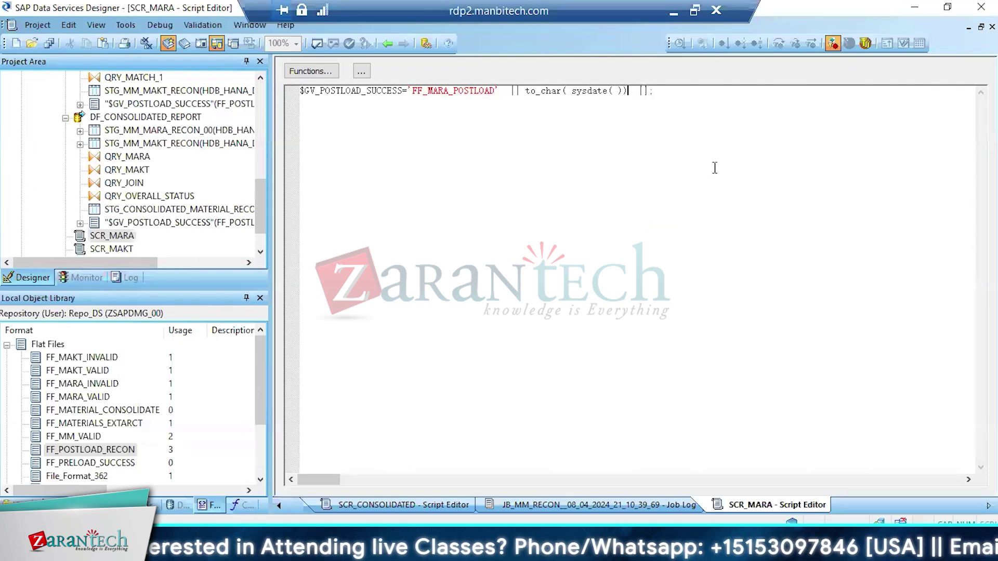
click(650, 90)
text(')
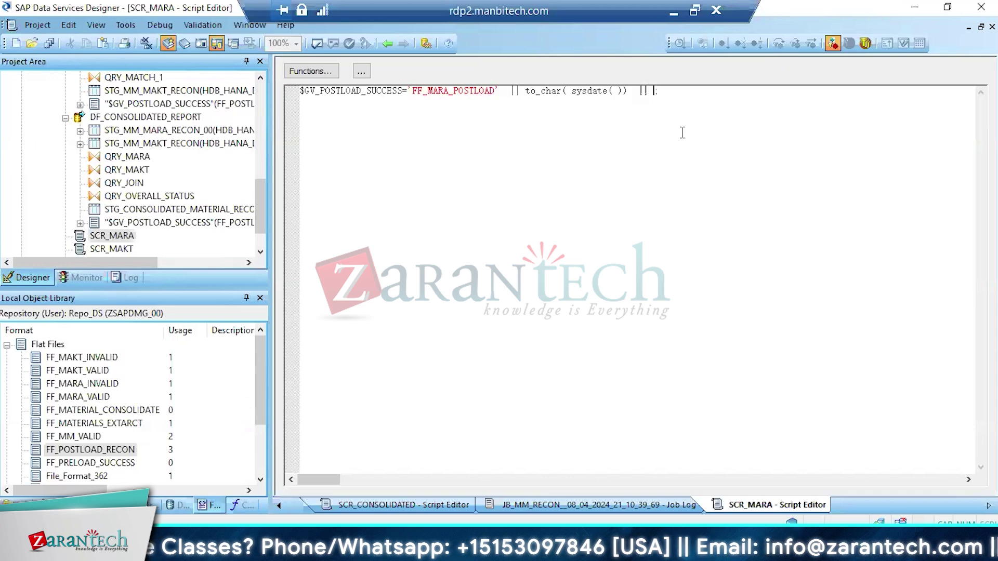
text(.TXT')
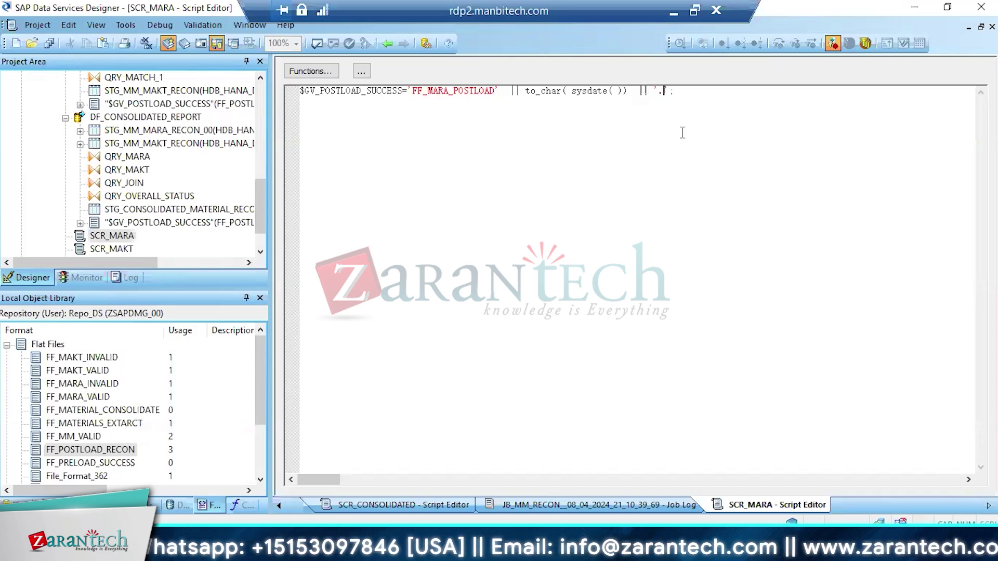
Validate the SCR_MARA script and view the full text of the reported error
click(318, 45)
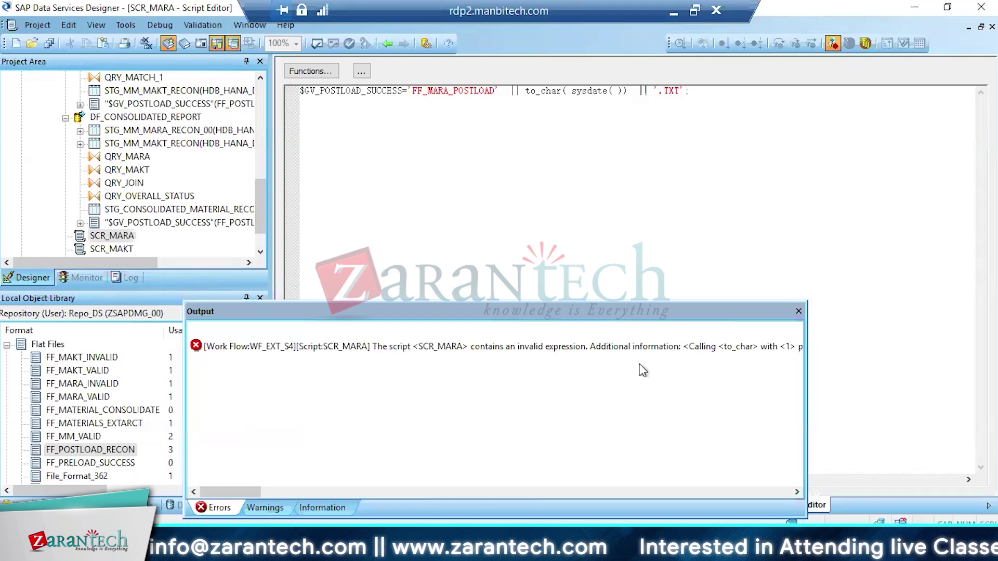
click(638, 348)
right_click(639, 349)
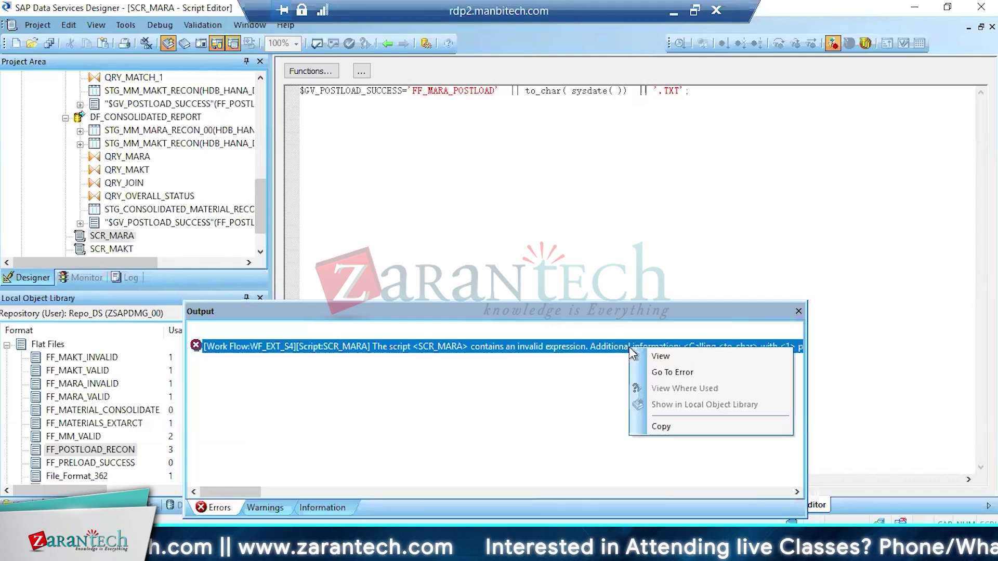
click(660, 357)
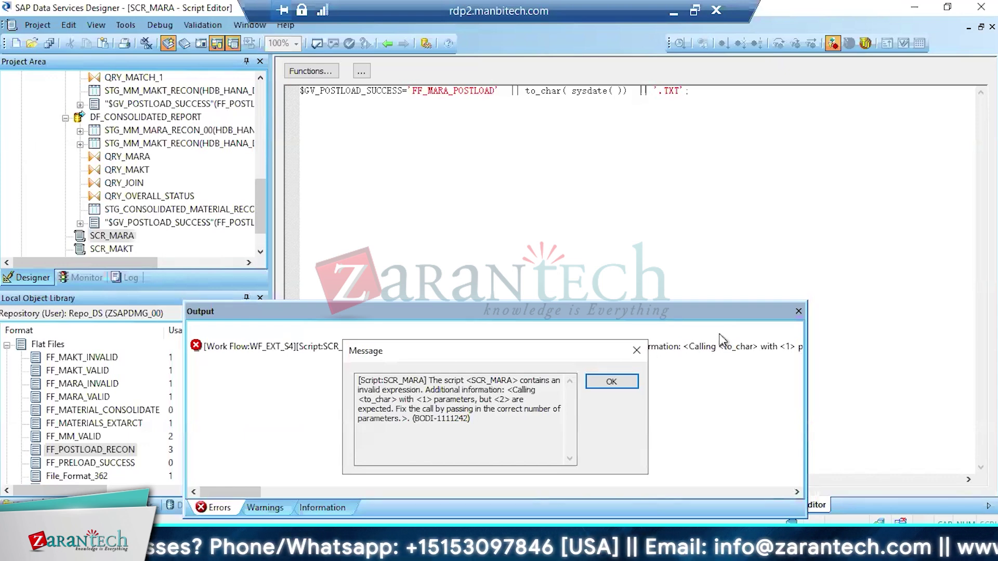
Add 'YYYYDDMM' as the second parameter of to_char after sysdate( ), and validate the SCR_MARA script
click(609, 382)
click(800, 311)
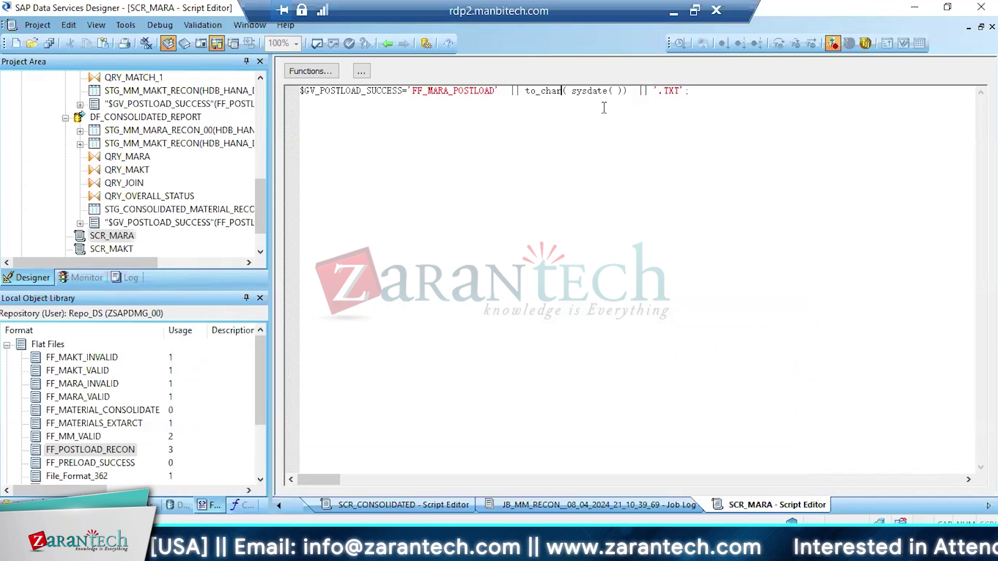
click(624, 92)
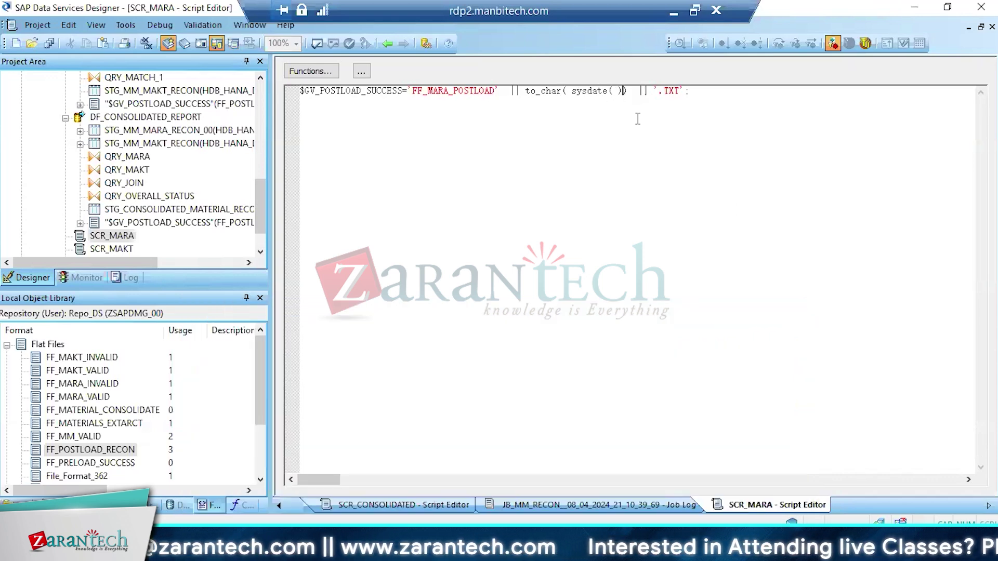
text(,'')
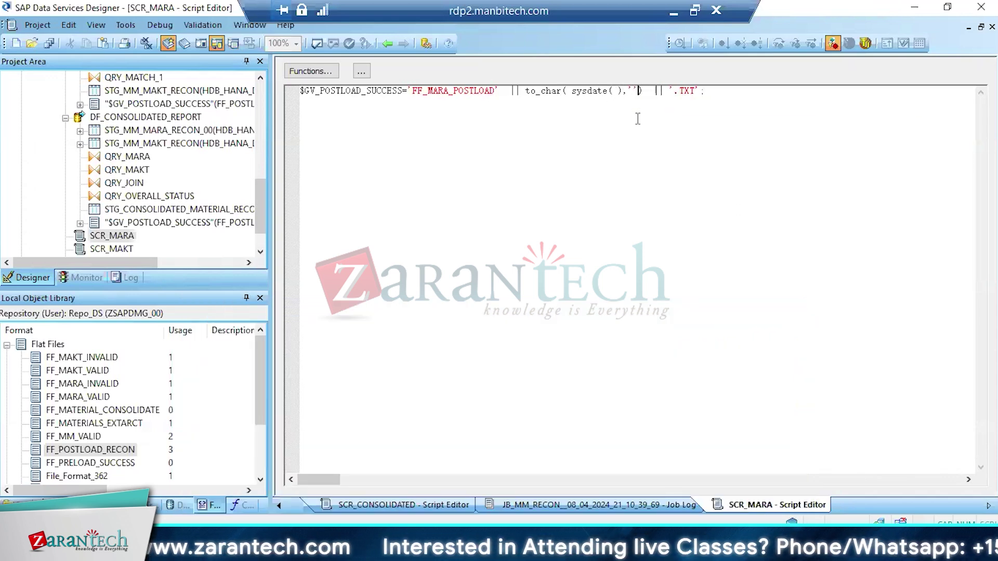
key(Left)
text(YYYY)
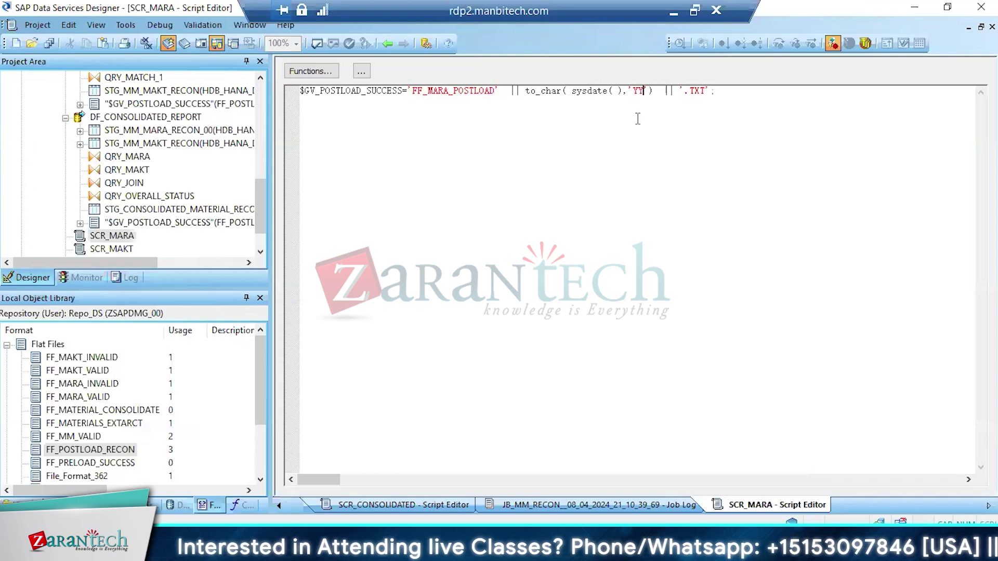
text(DDMM)
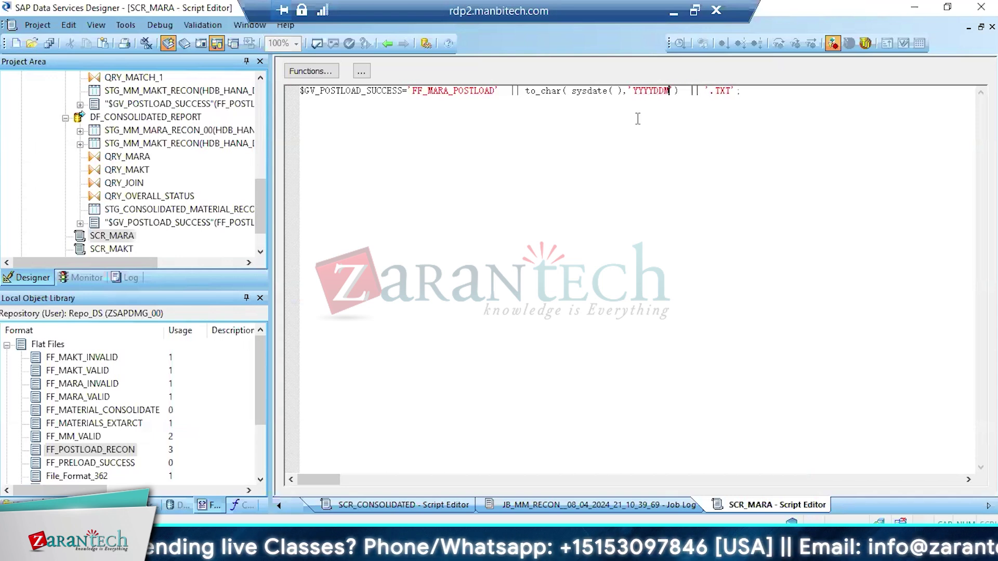
click(333, 43)
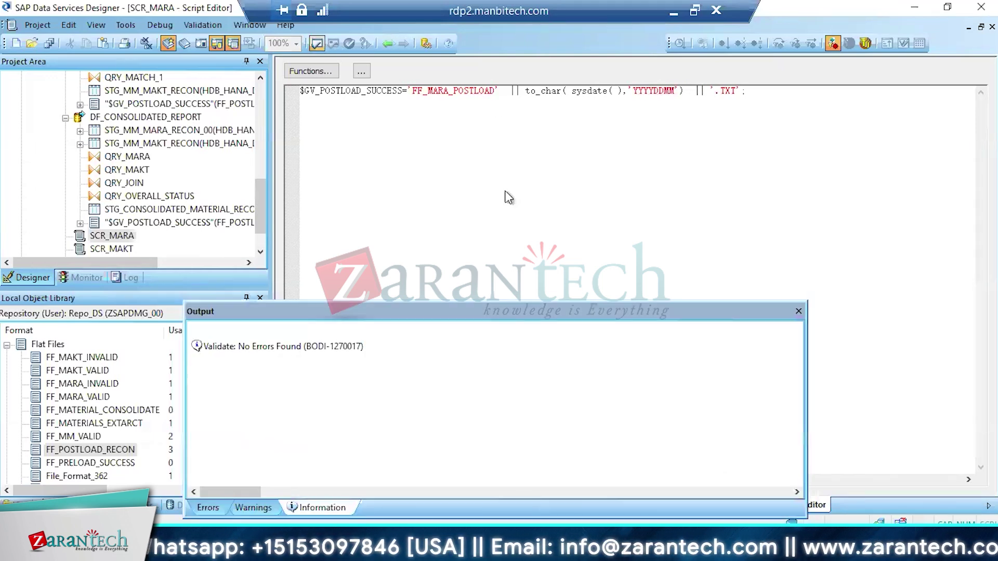
click(798, 311)
Execute the JB_MM_RECON job, saving the changed WF_EXT_S4 work flow
scroll(262, 171, up, 2)
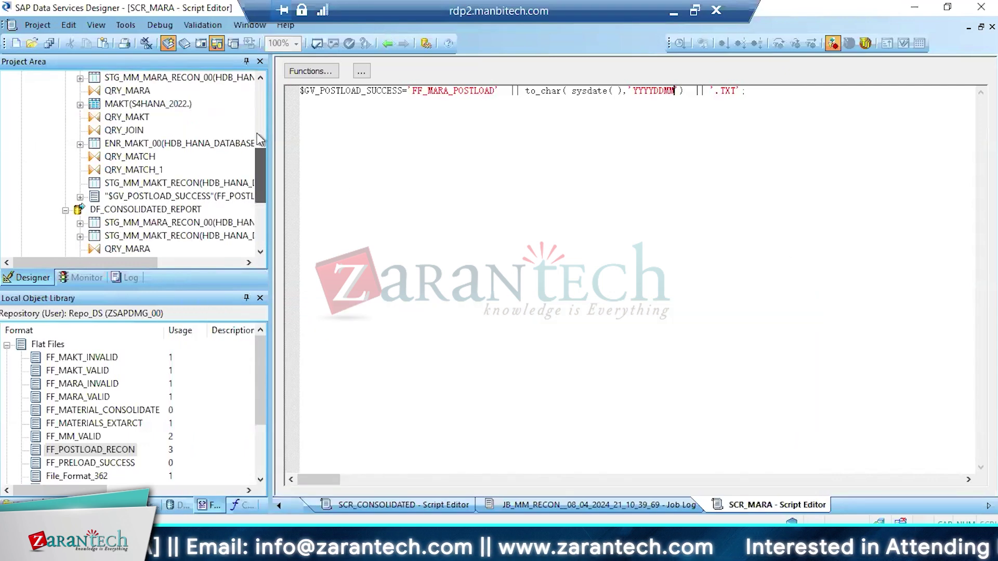
scroll(257, 111, up, 5)
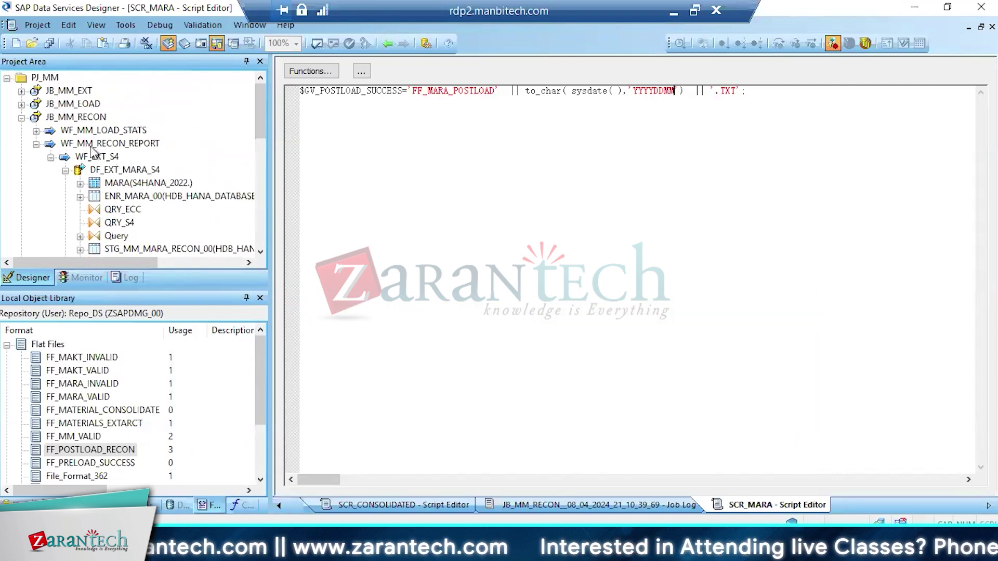
click(61, 118)
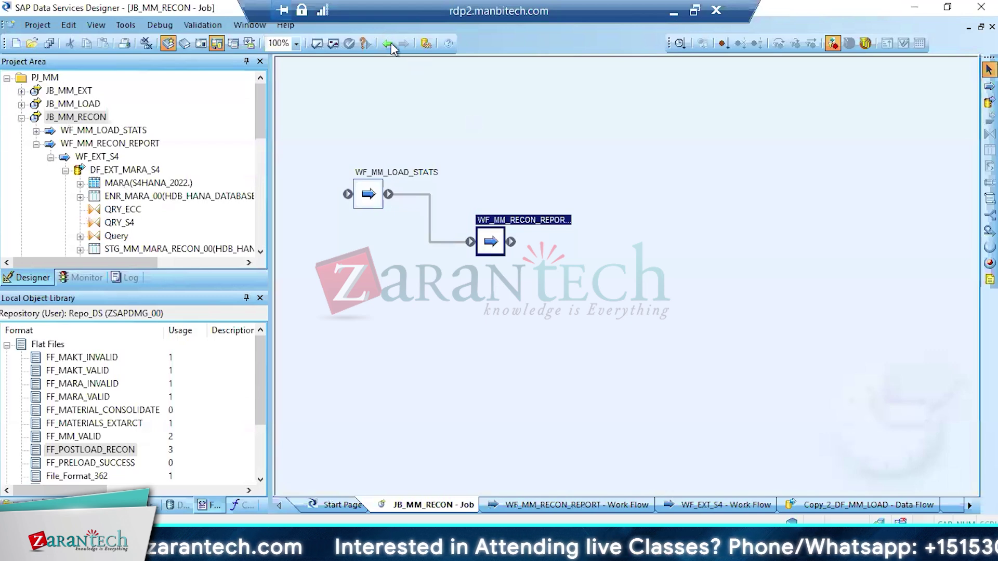
click(679, 43)
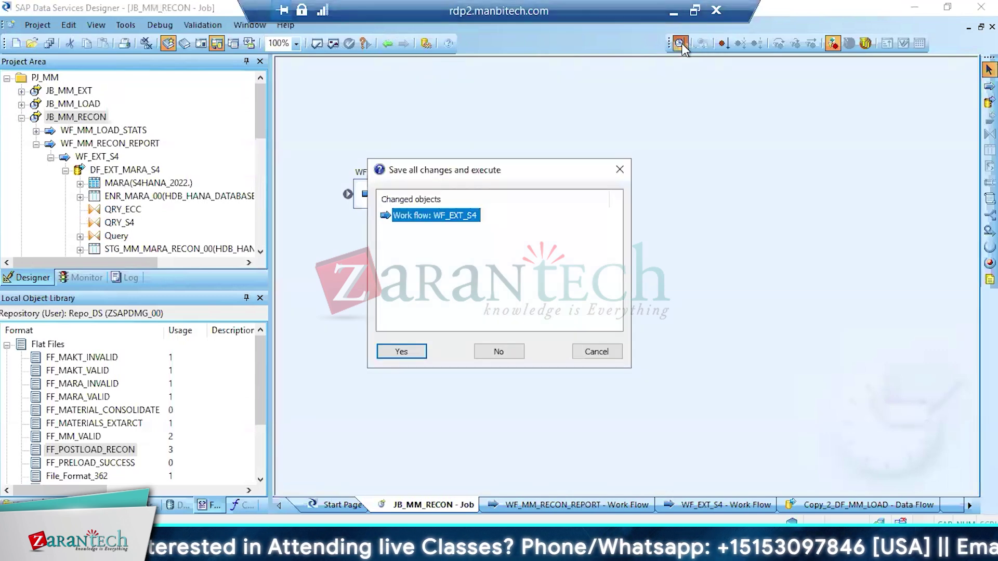
click(401, 351)
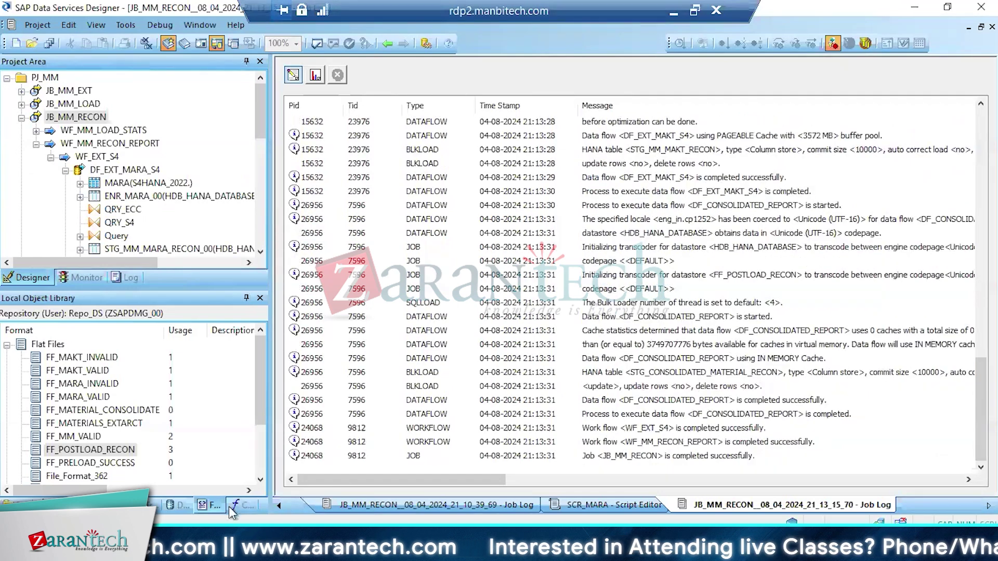
Check the Documents folder for the MARA postload output file with the date in its name
key(alt+Tab)
click(236, 168)
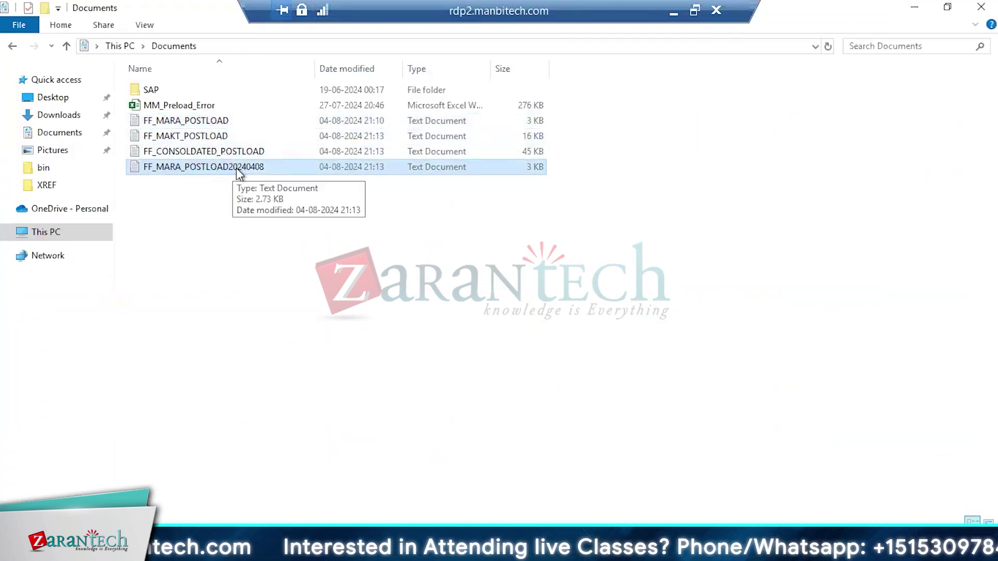
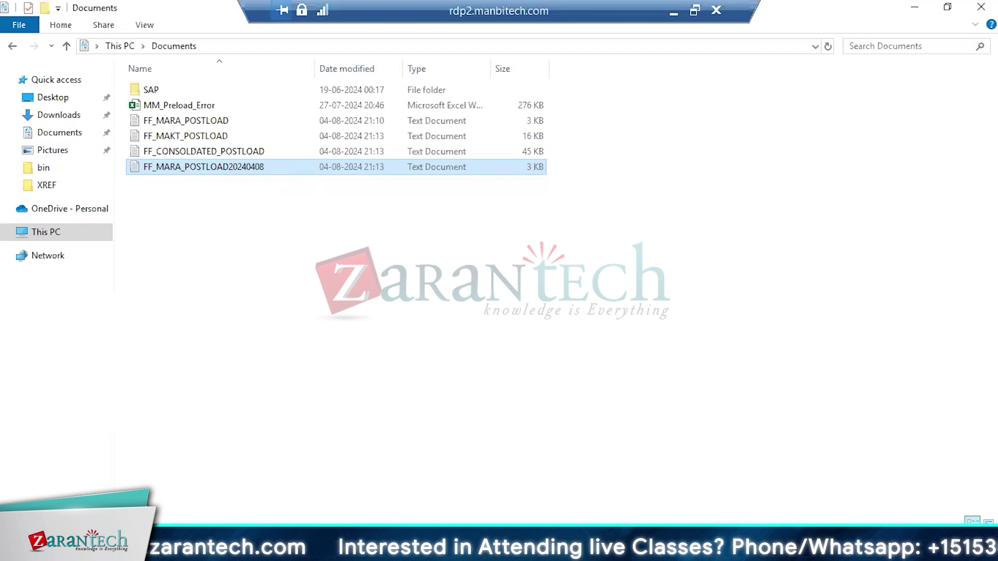
key(alt+Tab)
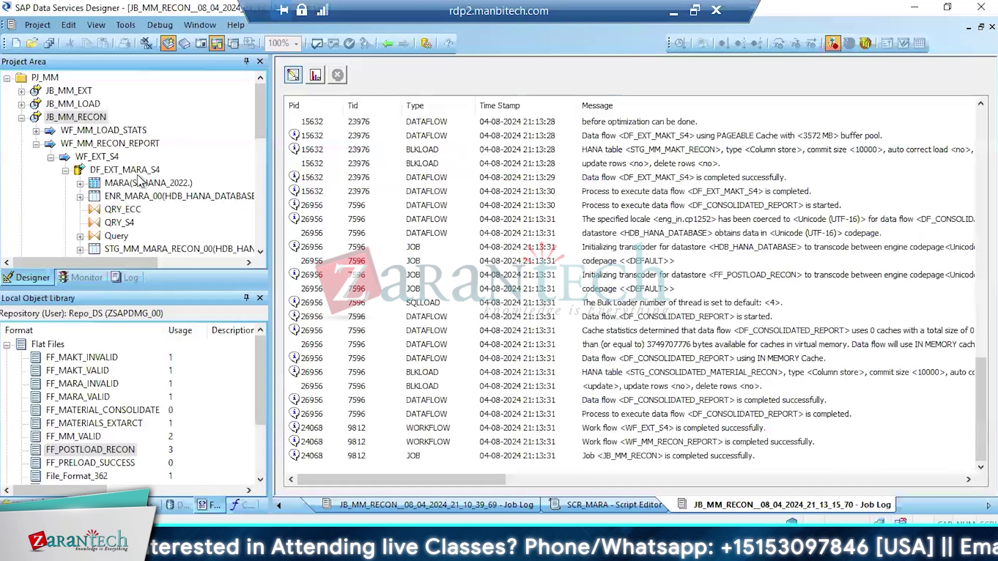
Reopen the SCR_MARA script and append an underscore to the 'FF_MARA_POSTLOAD' file name prefix
click(109, 157)
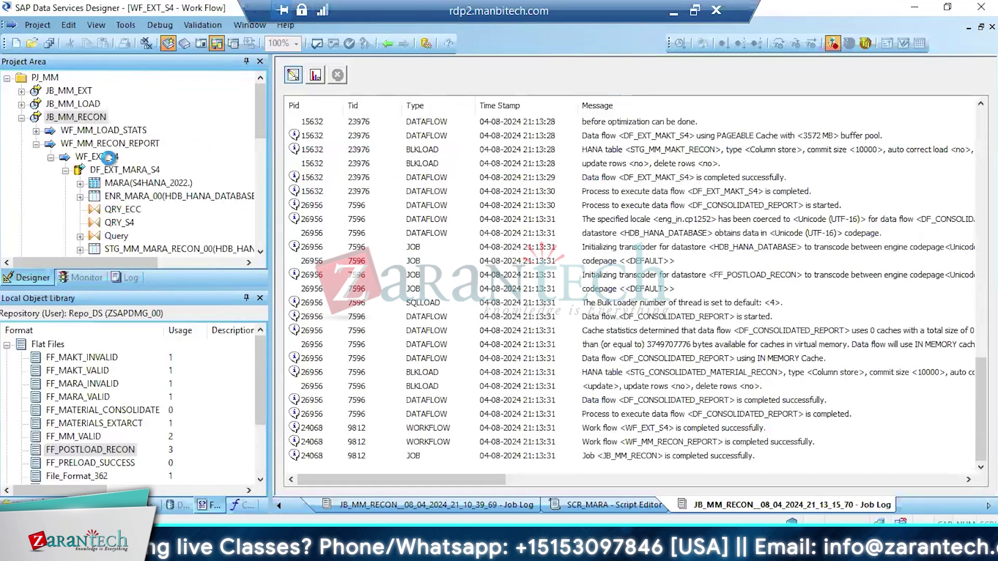
double_click(326, 123)
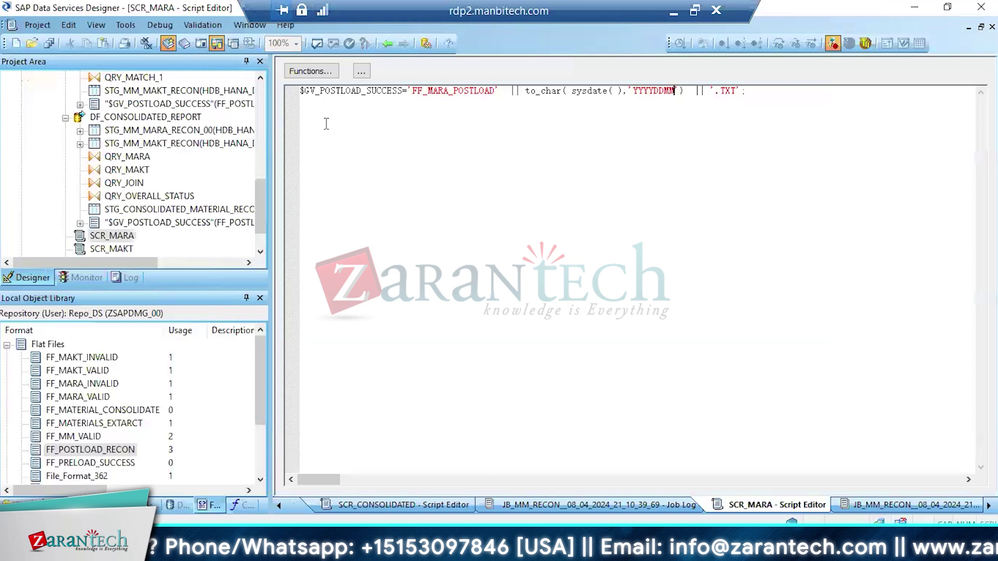
click(495, 92)
text(_)
Change the date format string in the sysdate to_char call to 'YYYYMMDD'
click(663, 93)
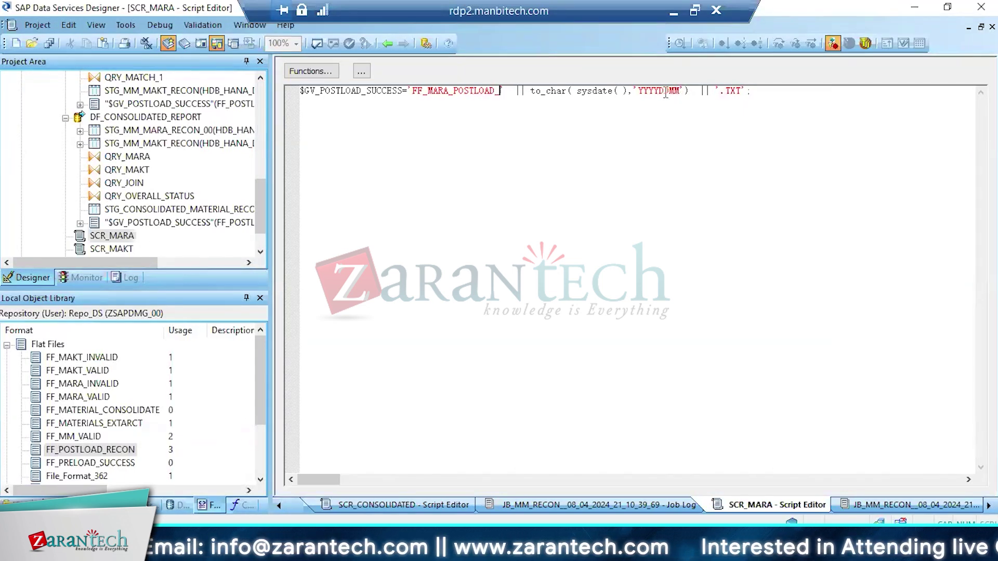
key(BackSpace)
key(Delete)
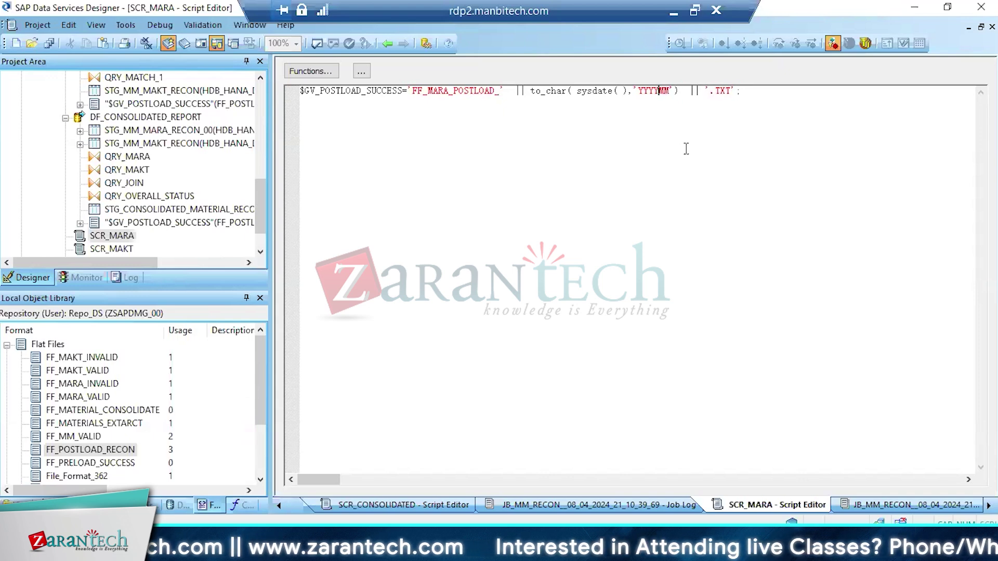
key(Right)
key(Right)
text(DD)
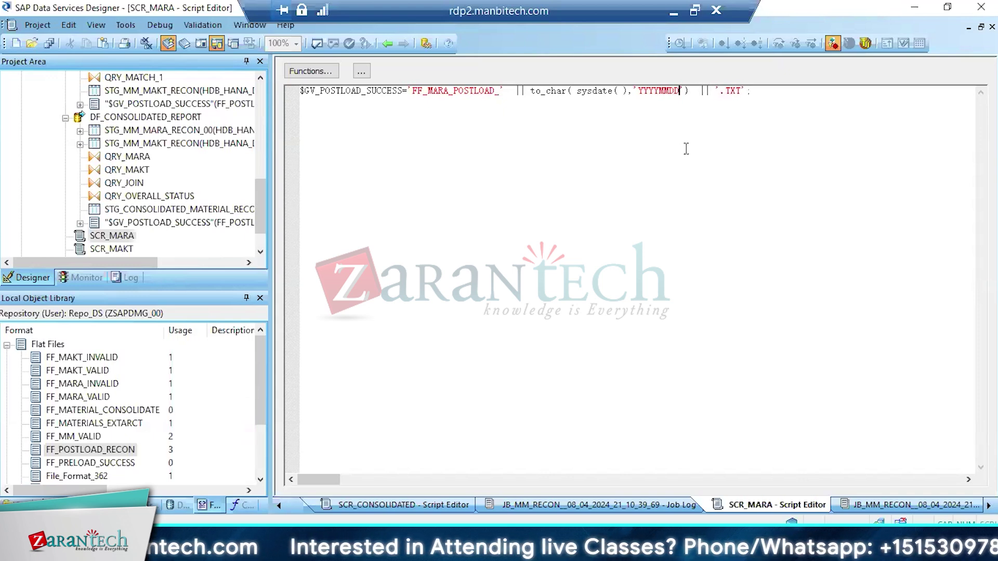
Insert a second to_char( ) call between the date expression and '.TXT', joined with || operators
key(Right)
key(Right)
key(Right)
key(Right)
key(Right)
key(Right)
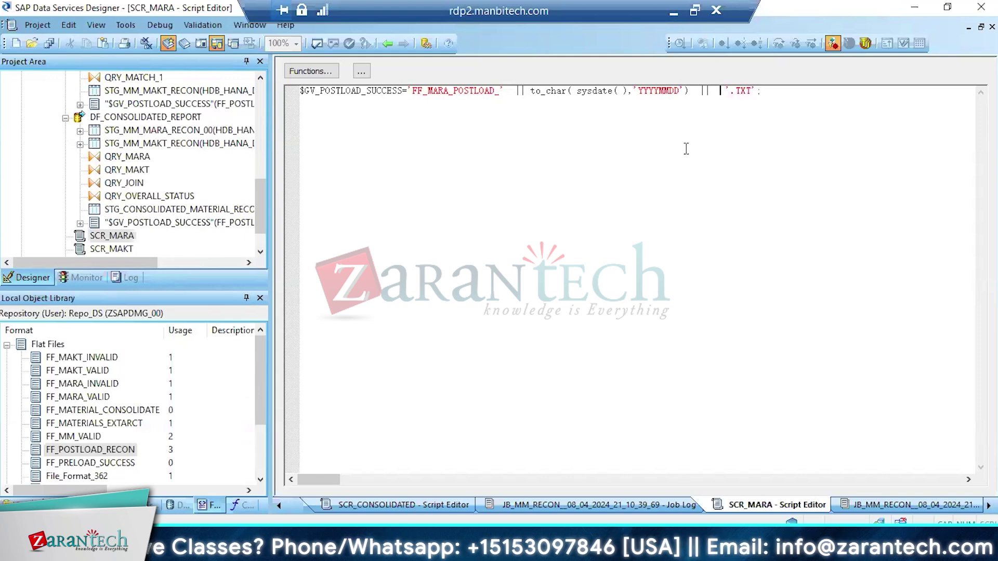
text(||)
key(Left)
key(Left)
key(Left)
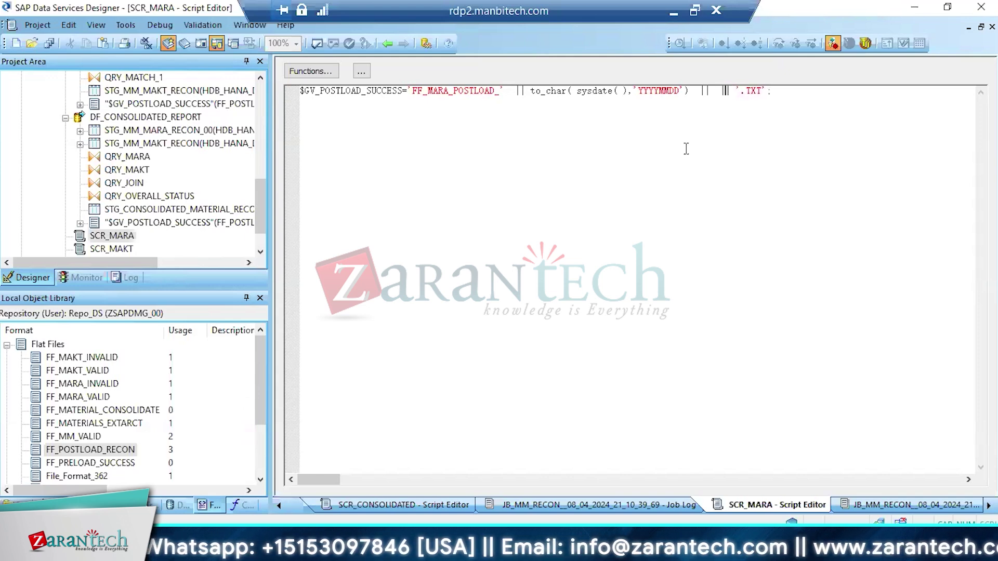
text(TO )
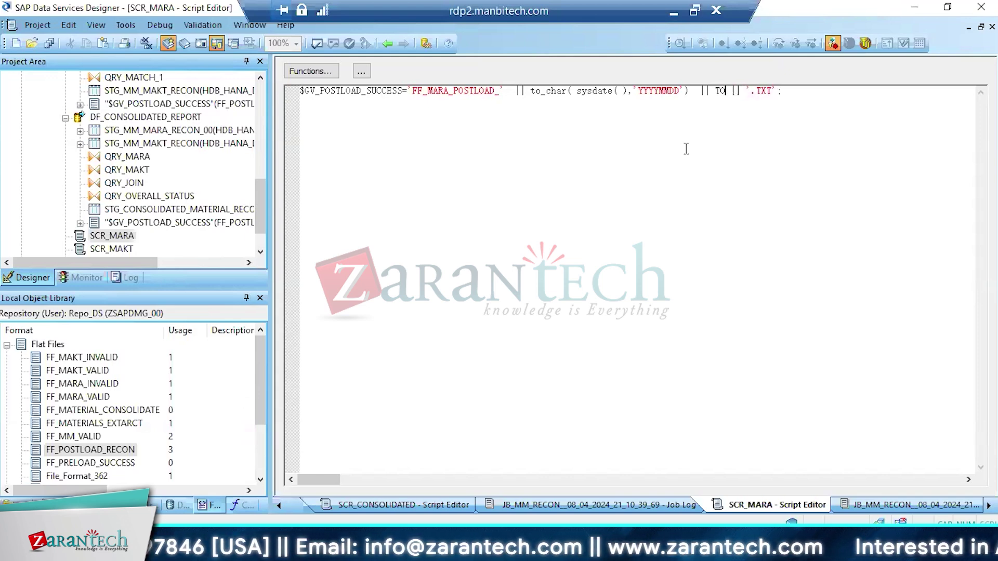
text(_CHAR)
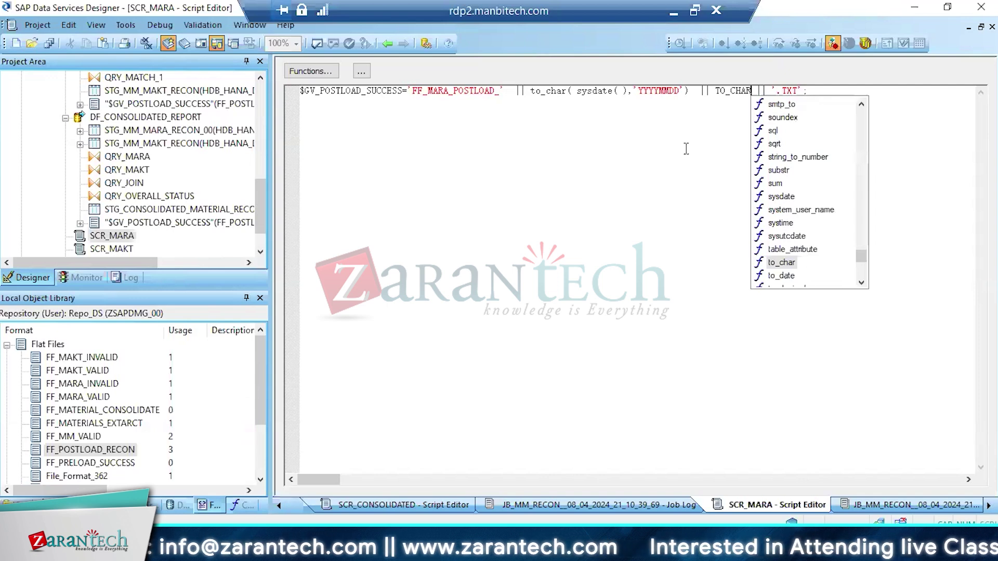
key(Return)
text())
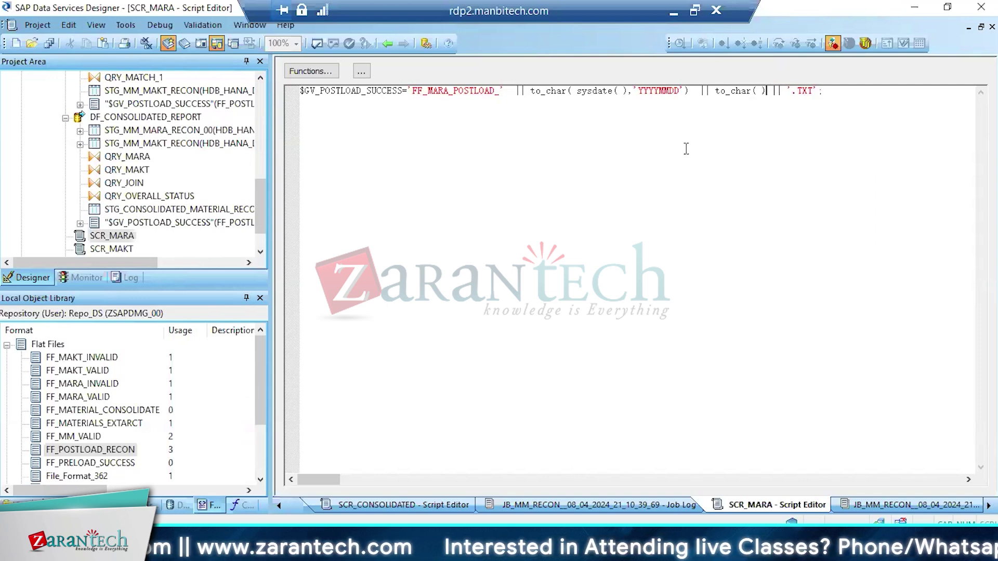
Nest systime( ) inside the second to_char call and validate the SCR_MARA script
key(Left)
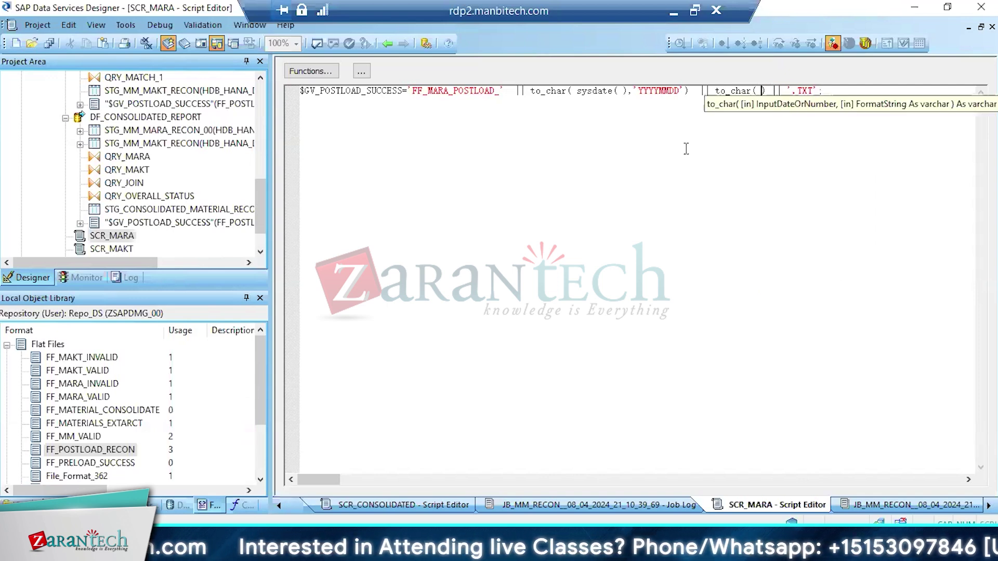
text(SYST)
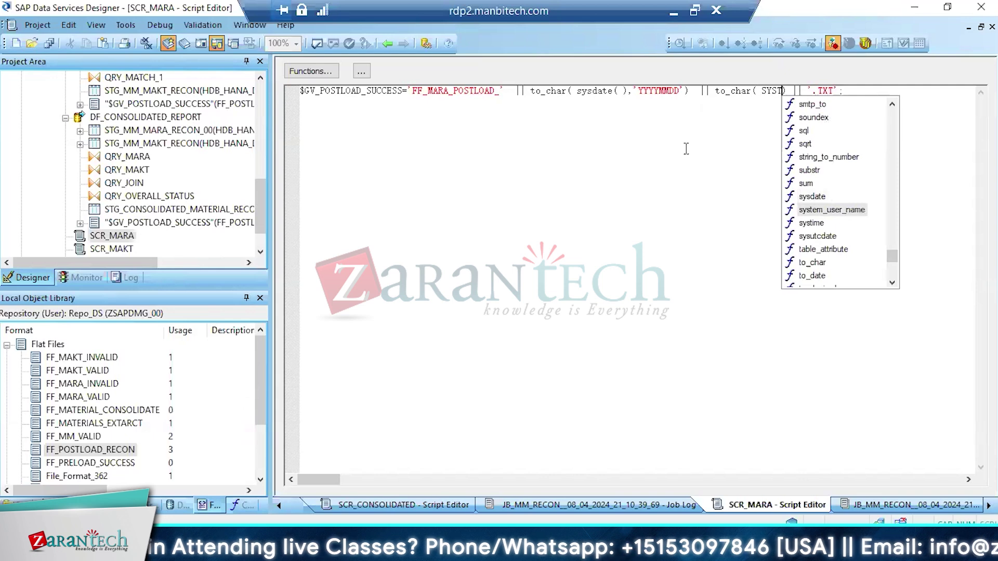
key(Down)
key(Return)
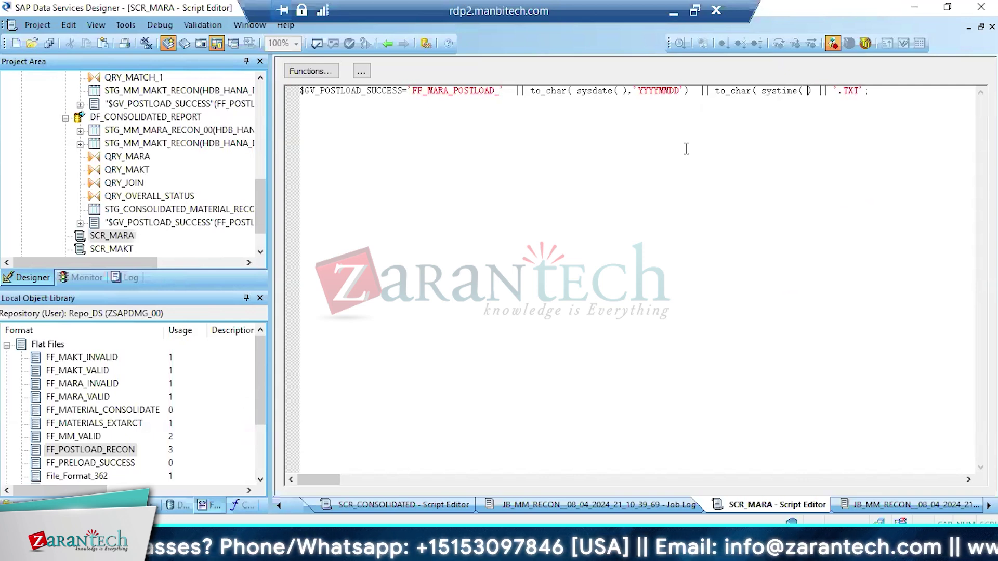
text())
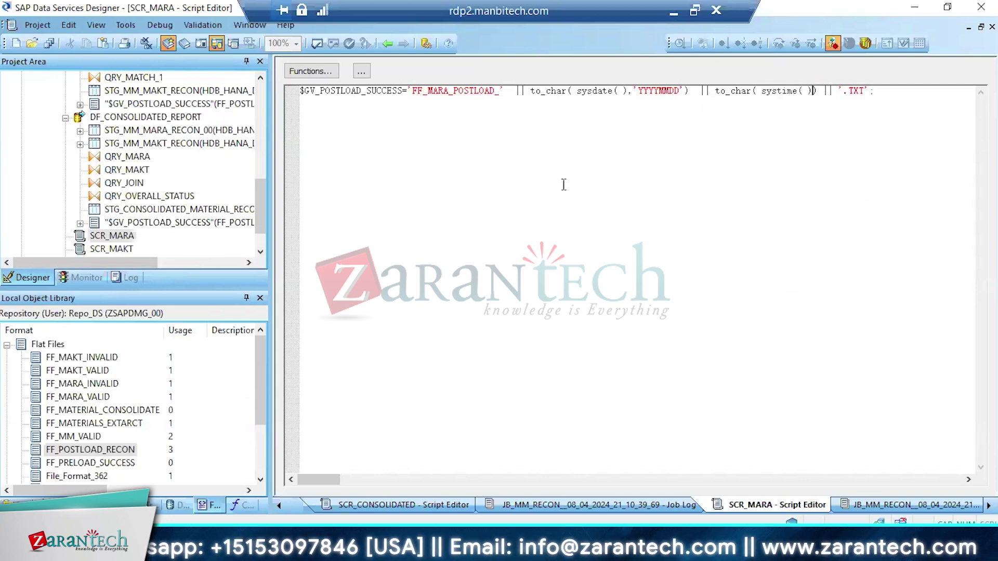
click(317, 44)
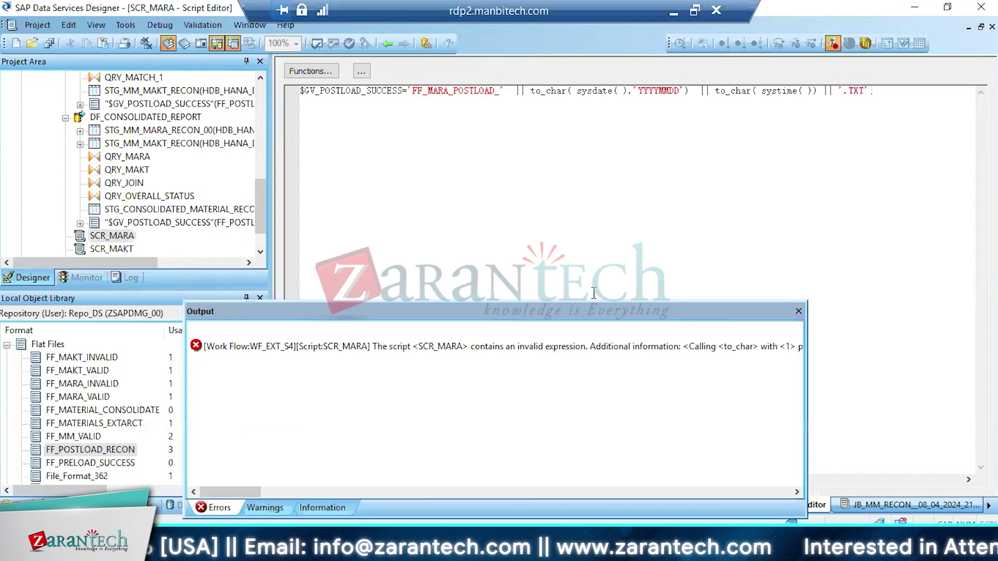
click(799, 312)
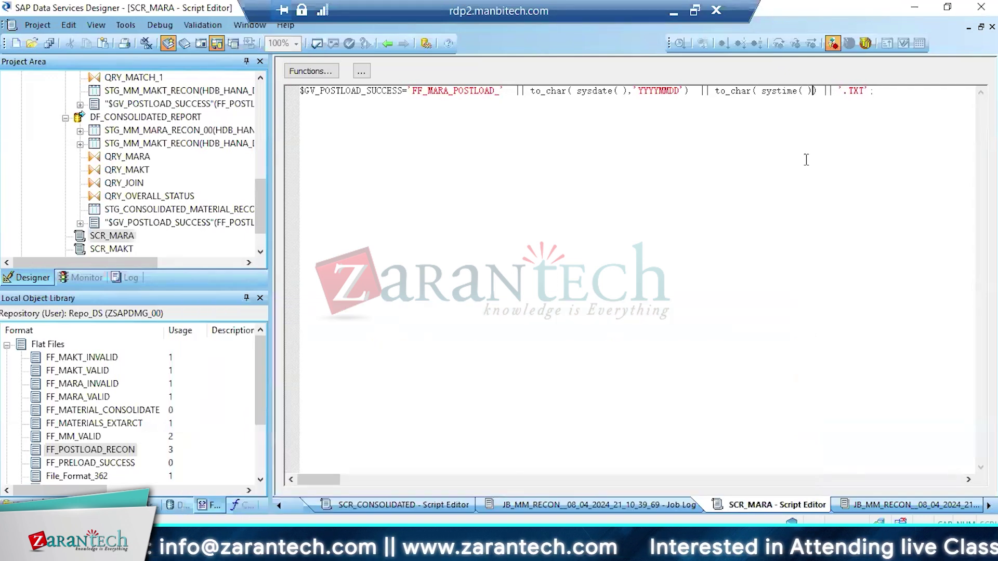
Review the input parameters of the systime call and delete systime from the second to_char call
right_click(781, 92)
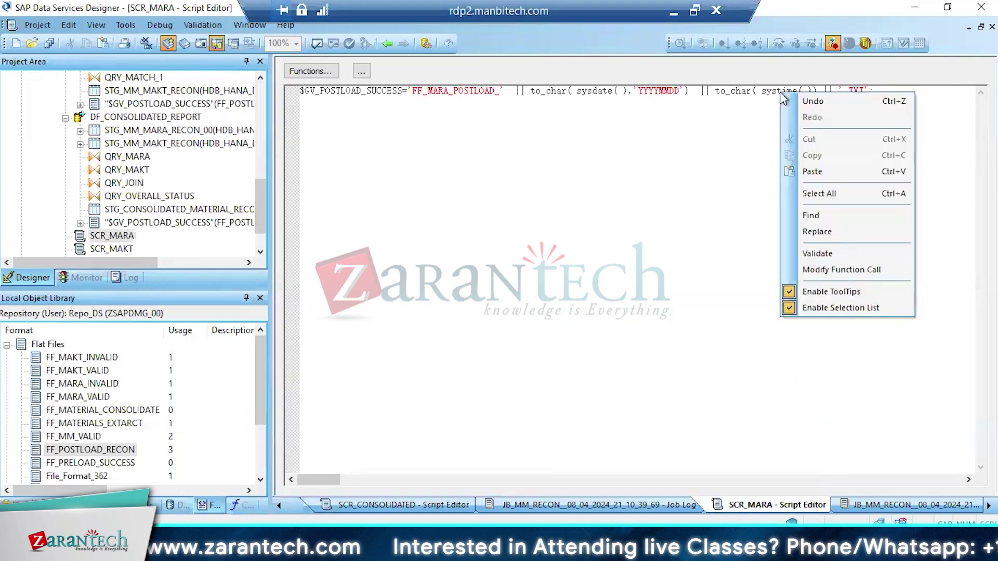
click(813, 271)
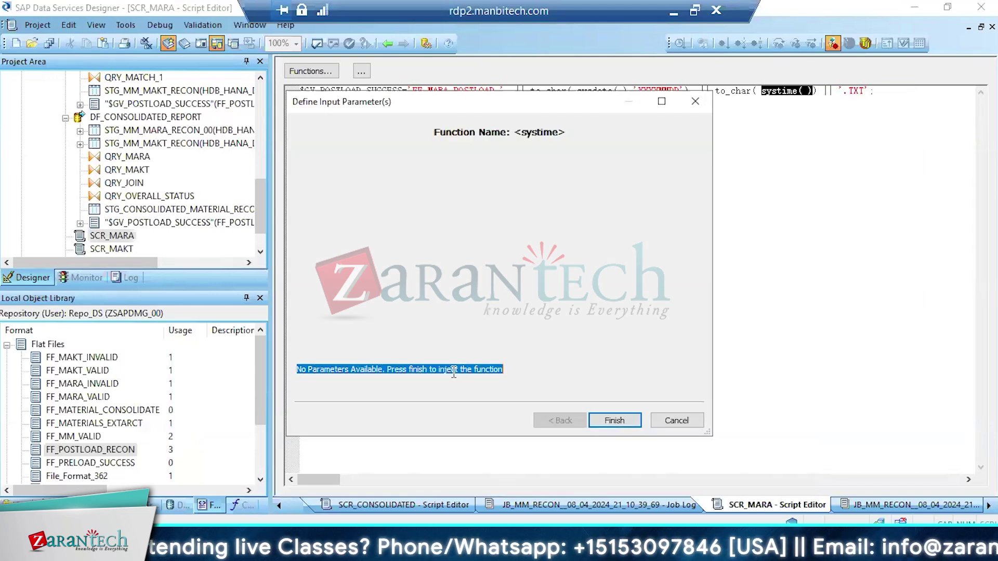
click(603, 418)
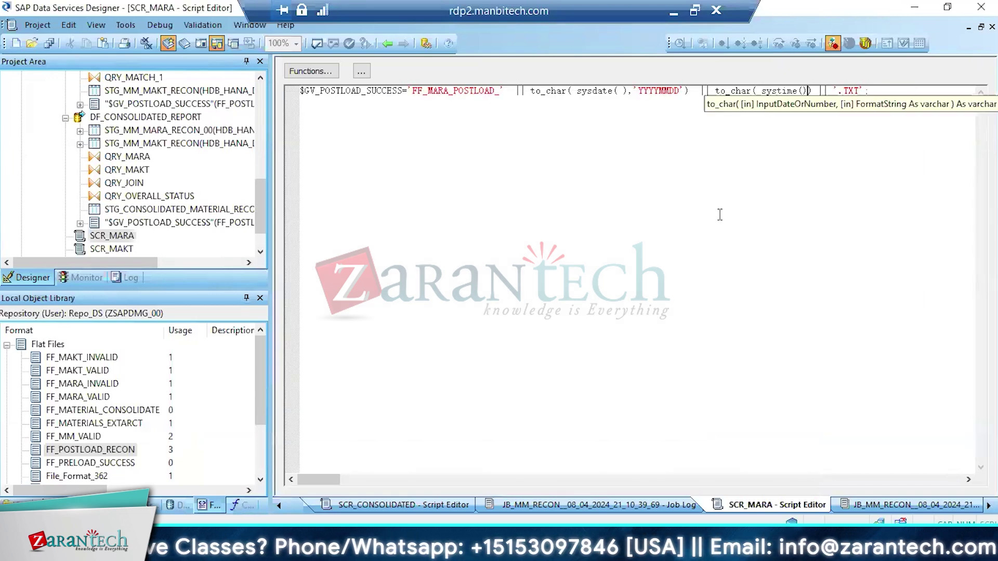
double_click(780, 92)
key(Delete)
key(Delete)
key(Delete)
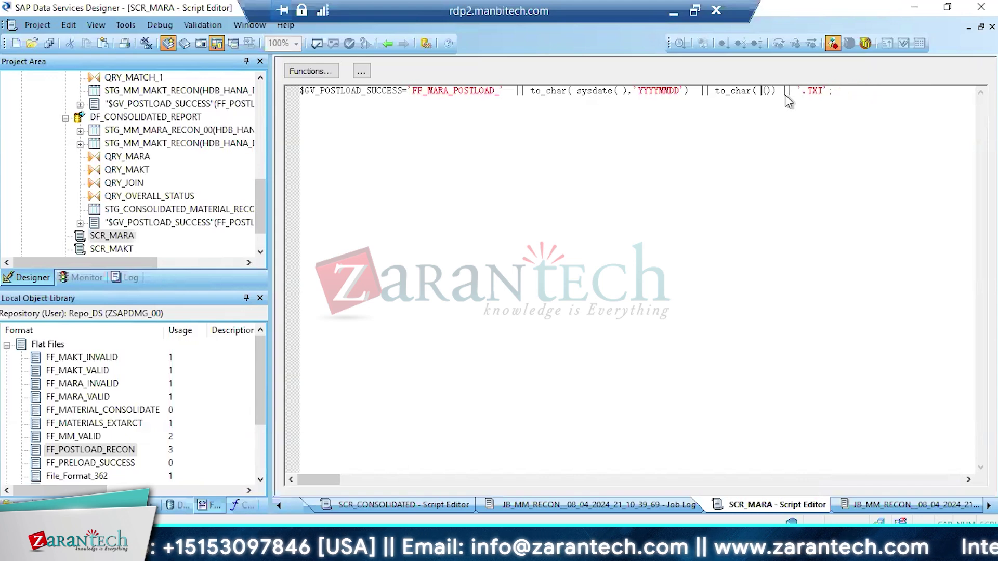
Insert the date function systime as the first argument of the second to_char call in SCR_MARA
click(309, 70)
click(276, 150)
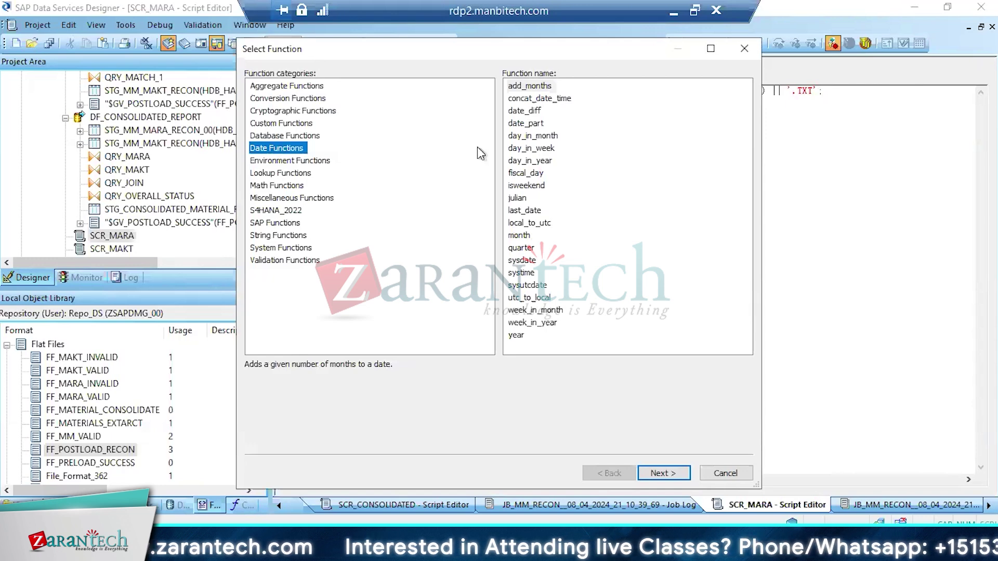
click(548, 100)
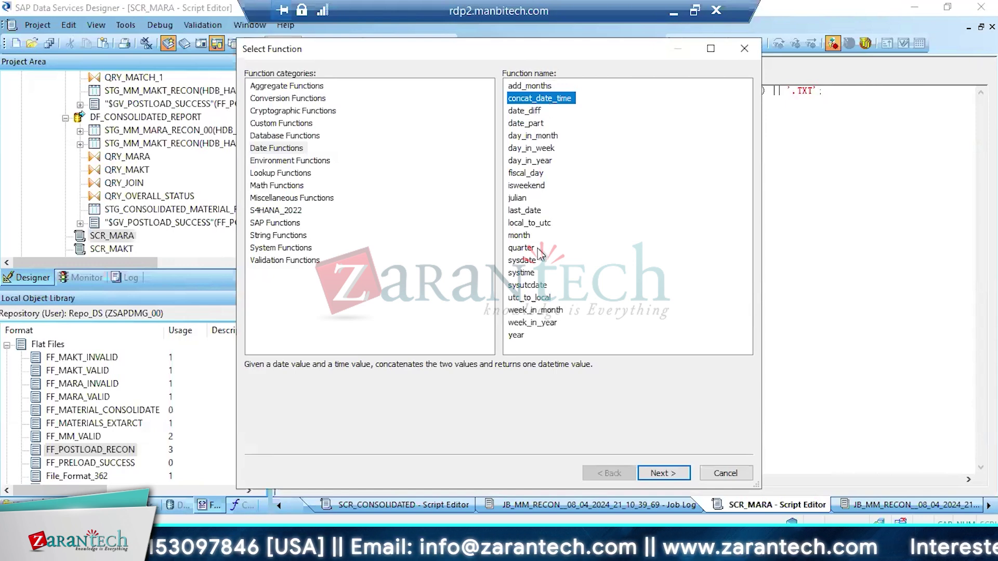
click(526, 274)
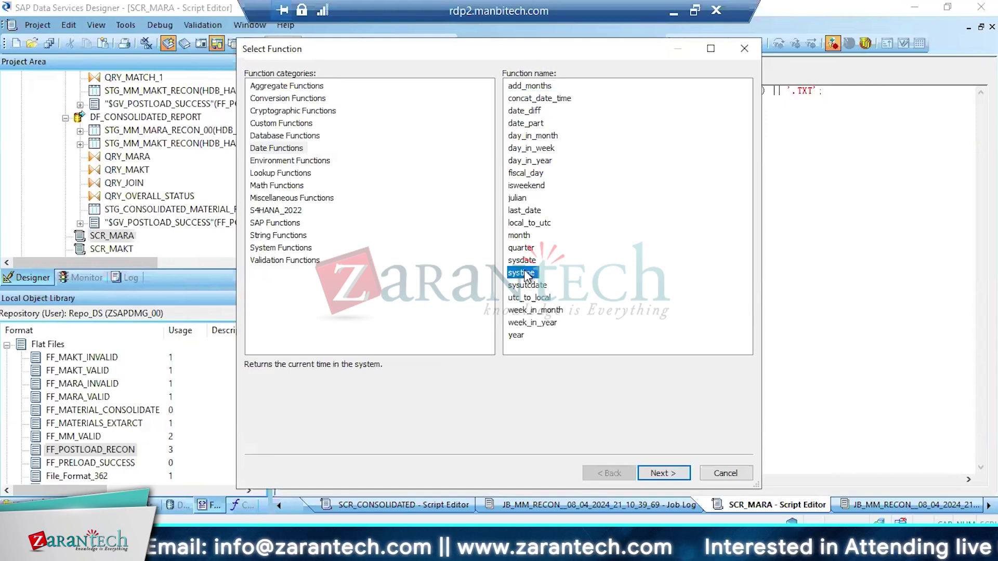
double_click(526, 274)
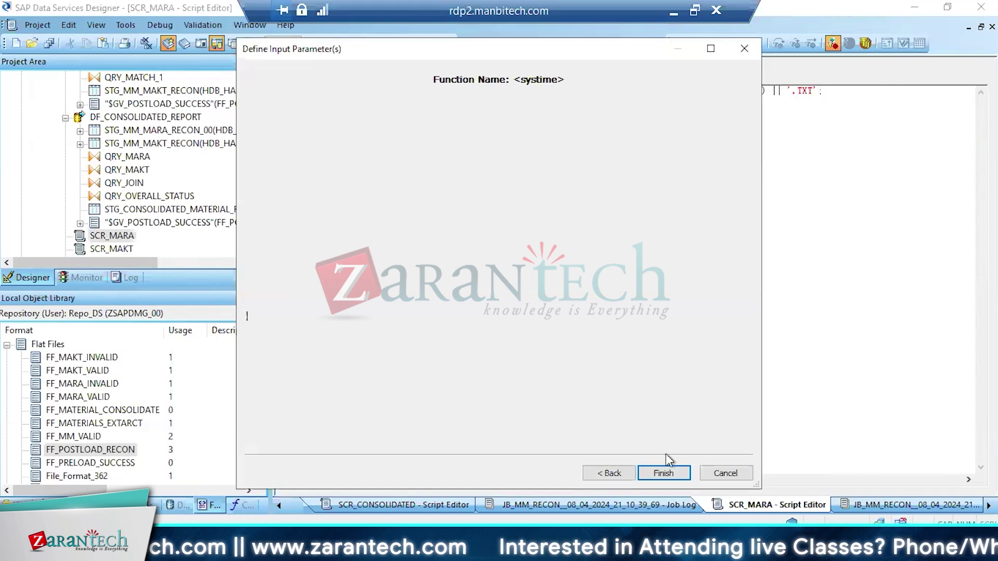
click(661, 473)
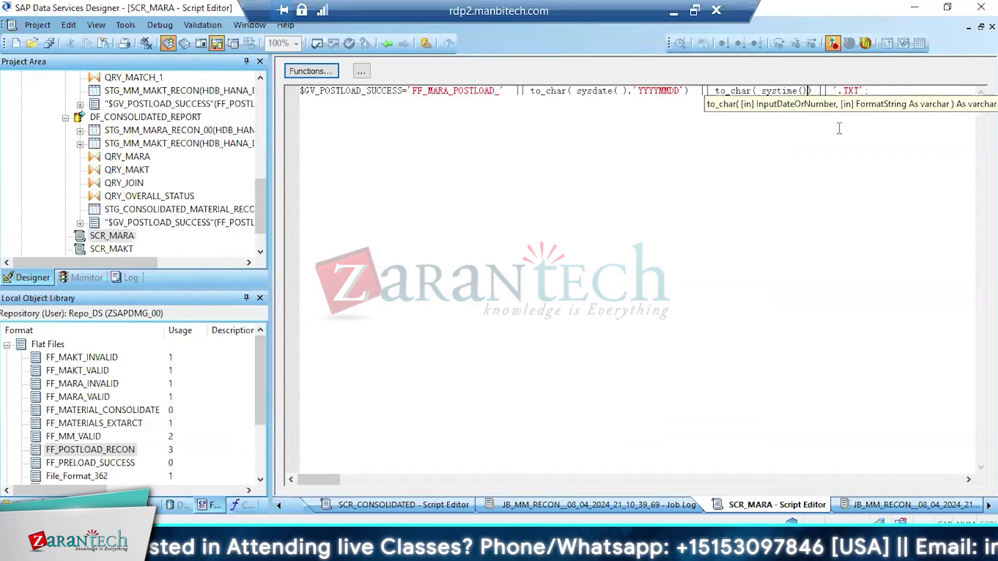
Add the format string 'HHMMSS' as the second argument after systime() and validate the SCR_MARA script
text(,')
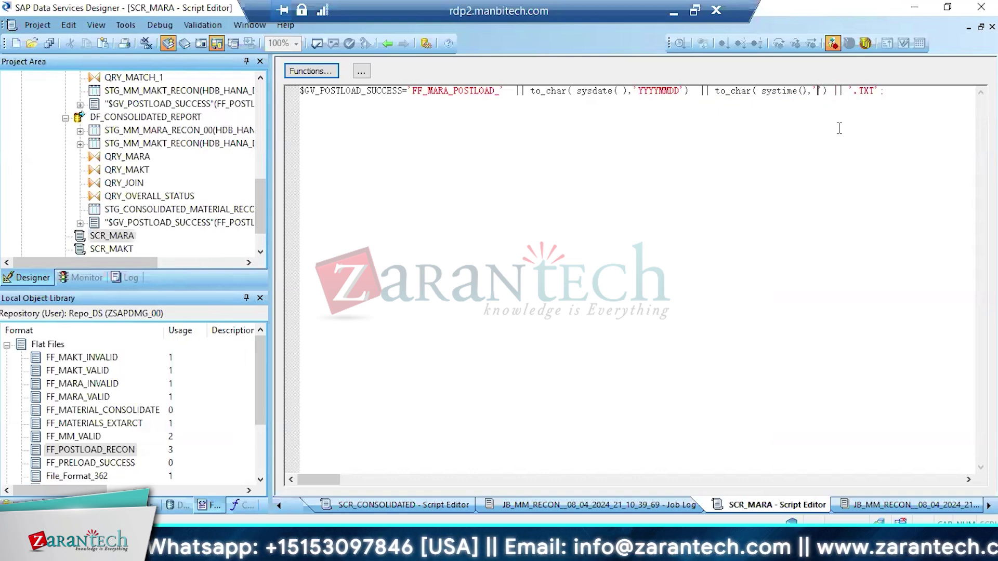
text(HHMM)
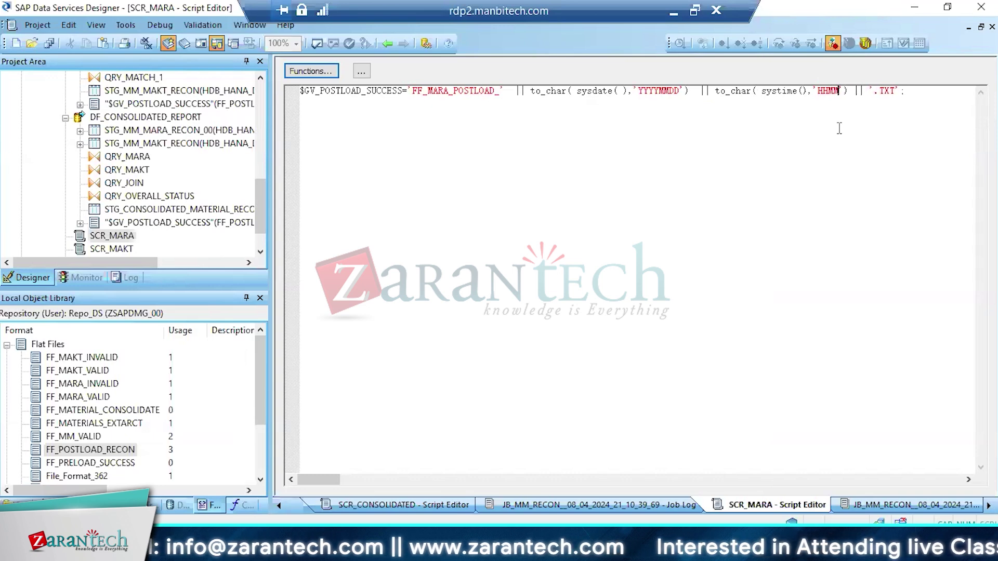
text(SS)
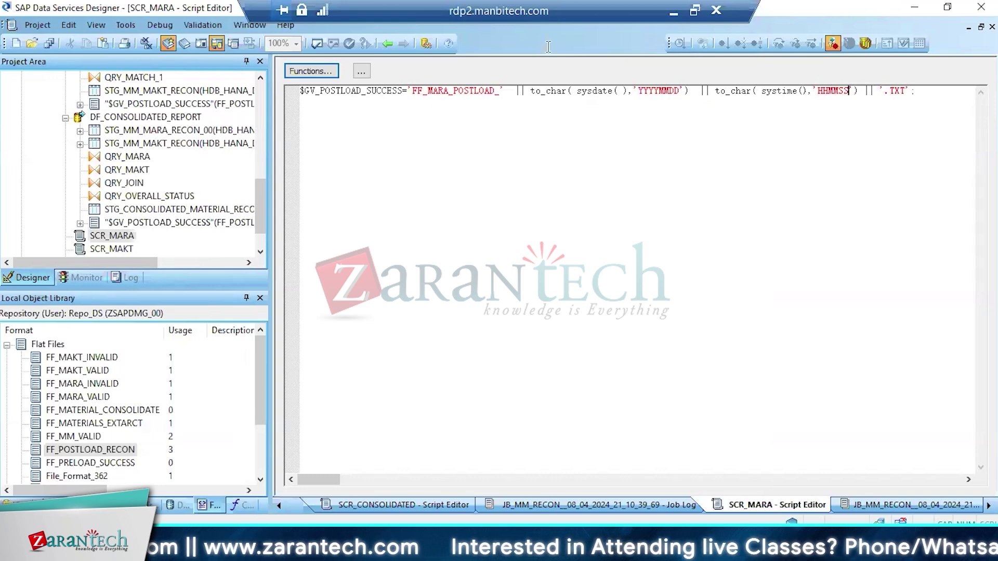
click(317, 44)
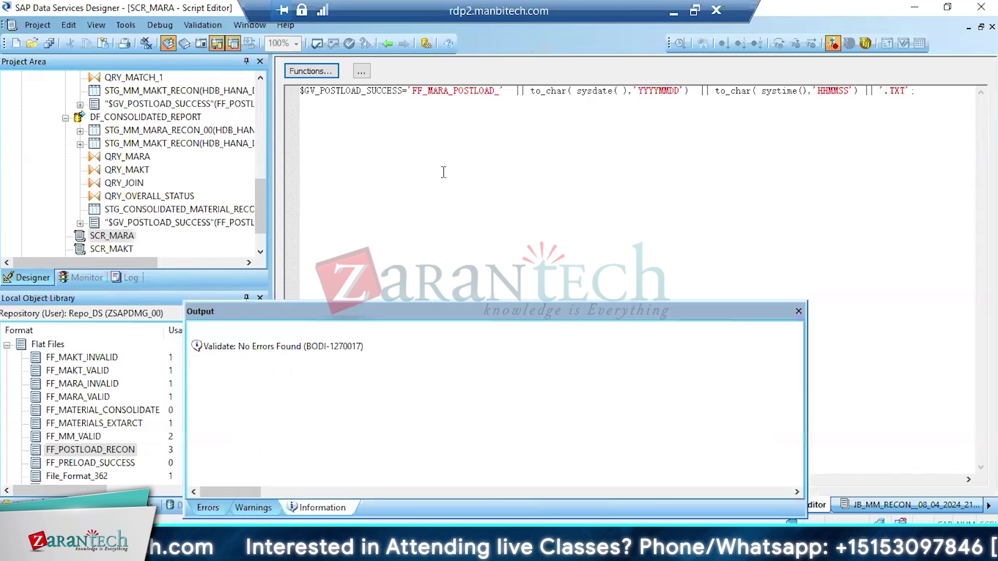
click(805, 311)
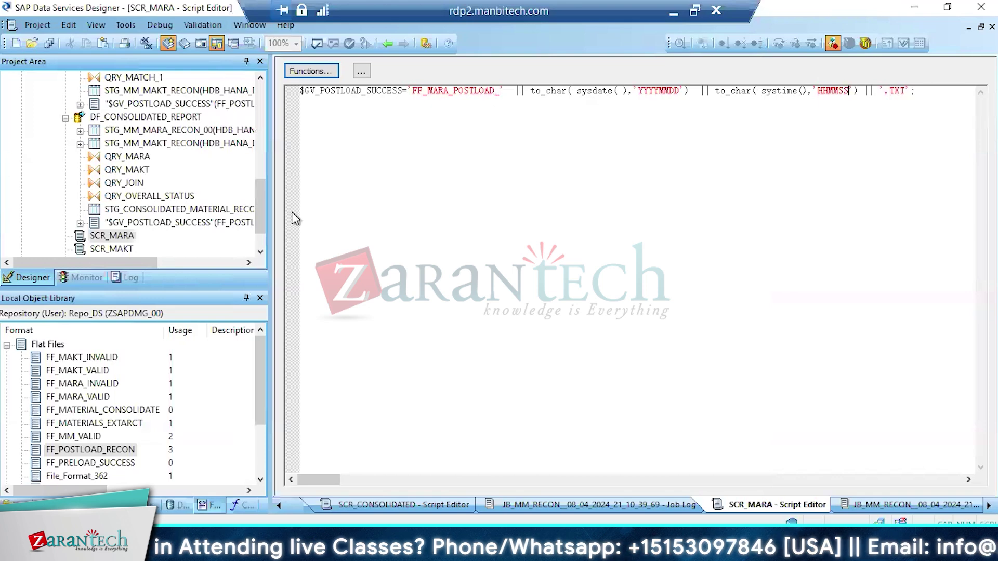
Insert a '_' literal between the date and time to_char expressions, joined with || operators
drag(264, 201, 260, 115)
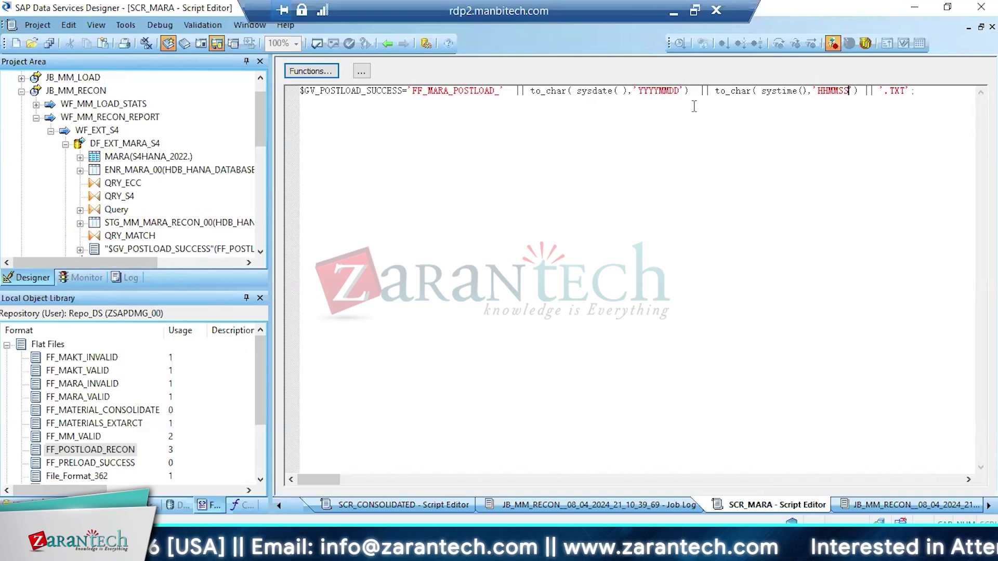
click(714, 92)
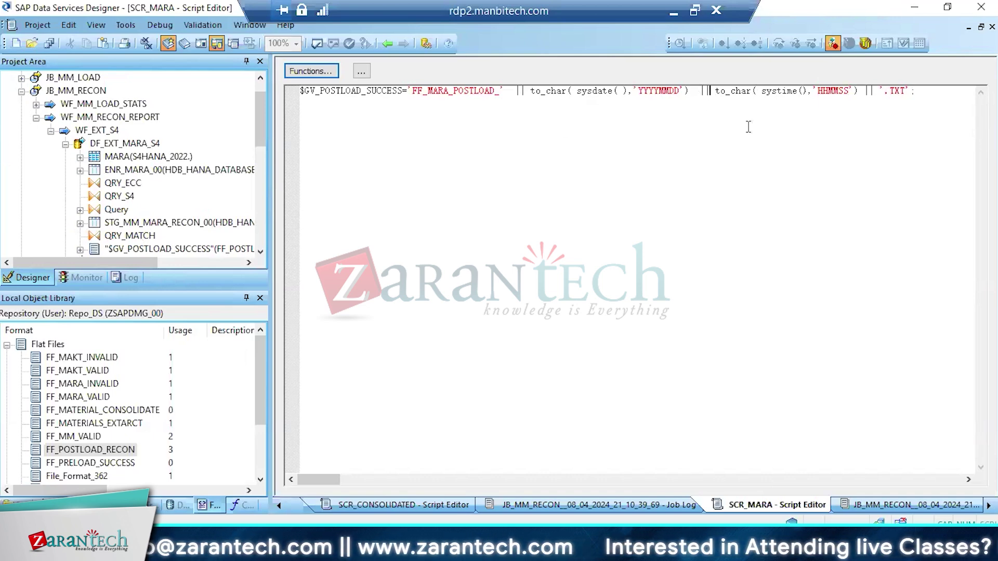
text(|| )
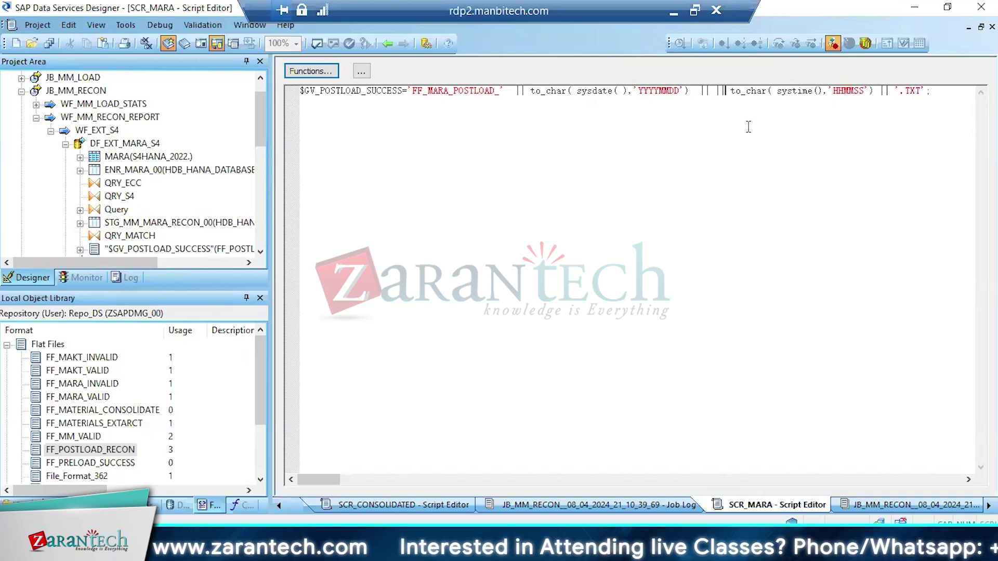
text('')
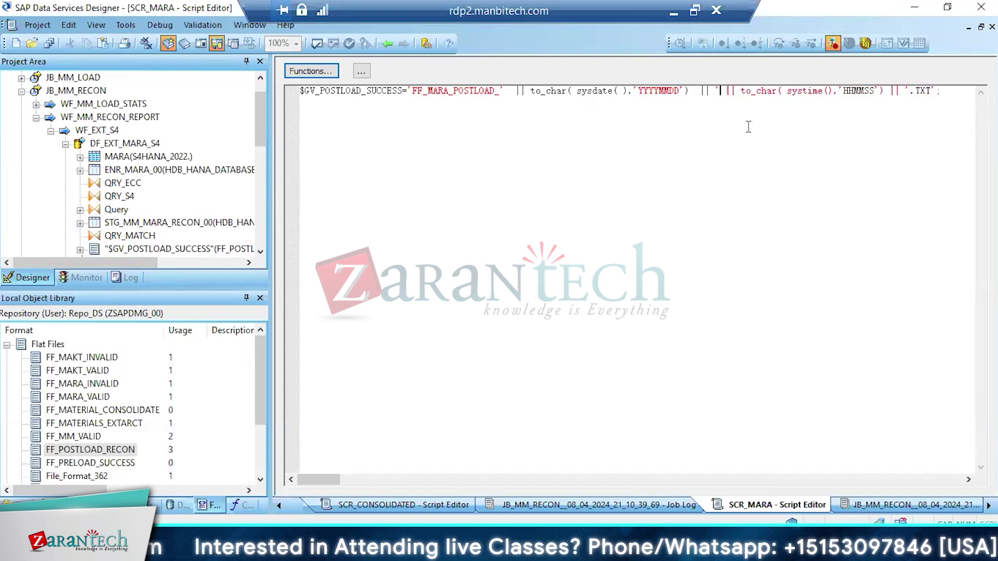
key(Left)
text(_)
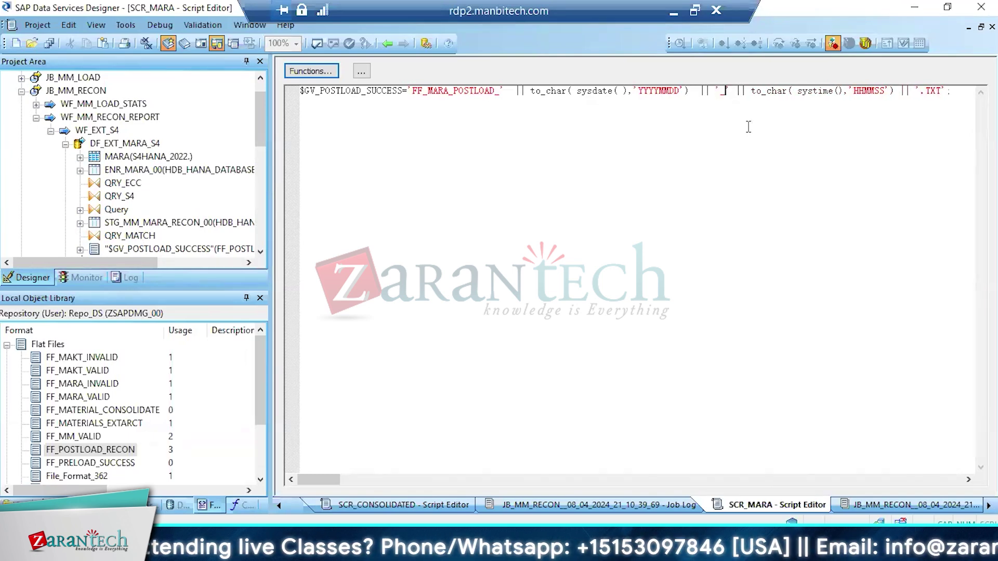
Execute the JB_MM_RECON job on JobServer_1 with the default execution properties
click(63, 93)
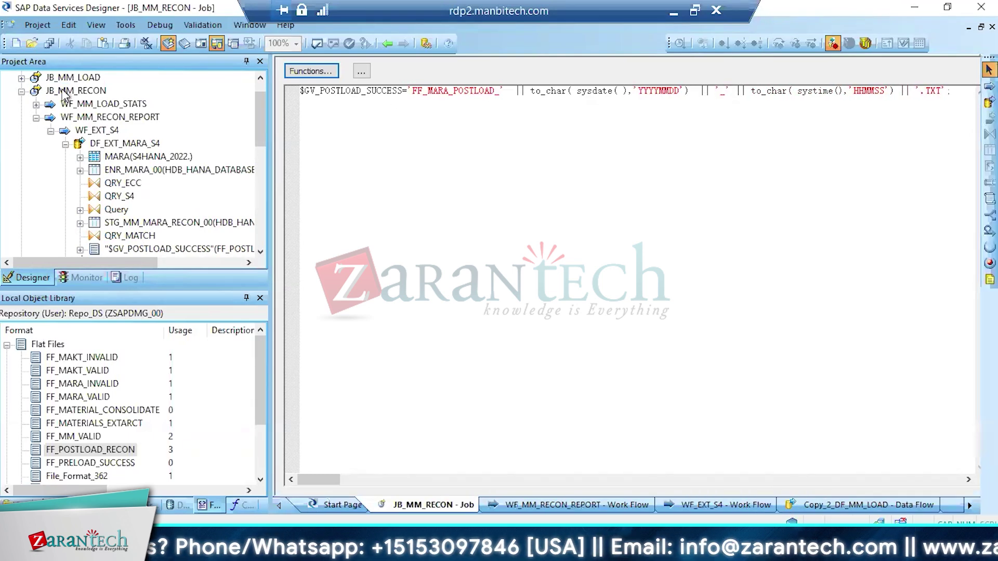
click(683, 47)
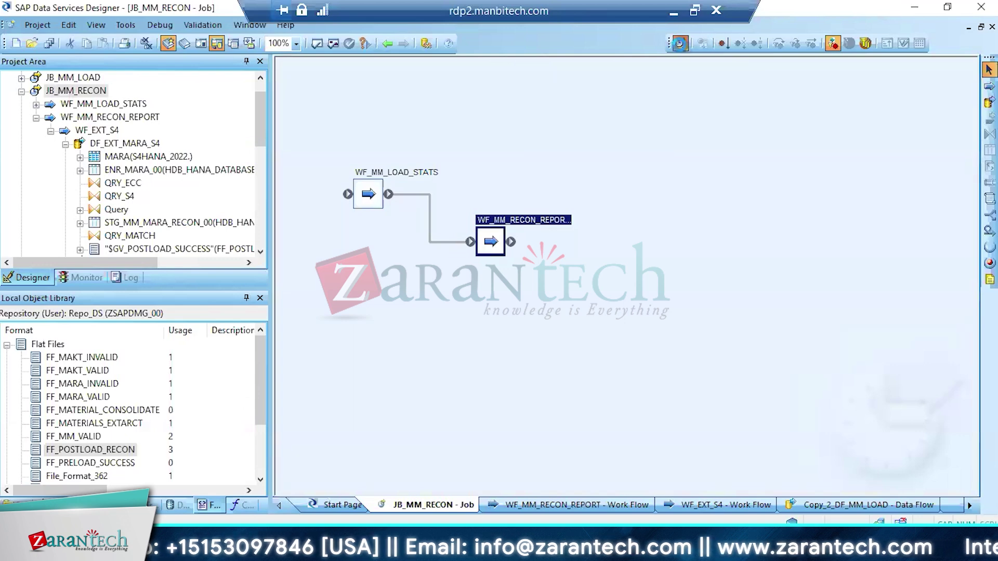
click(404, 352)
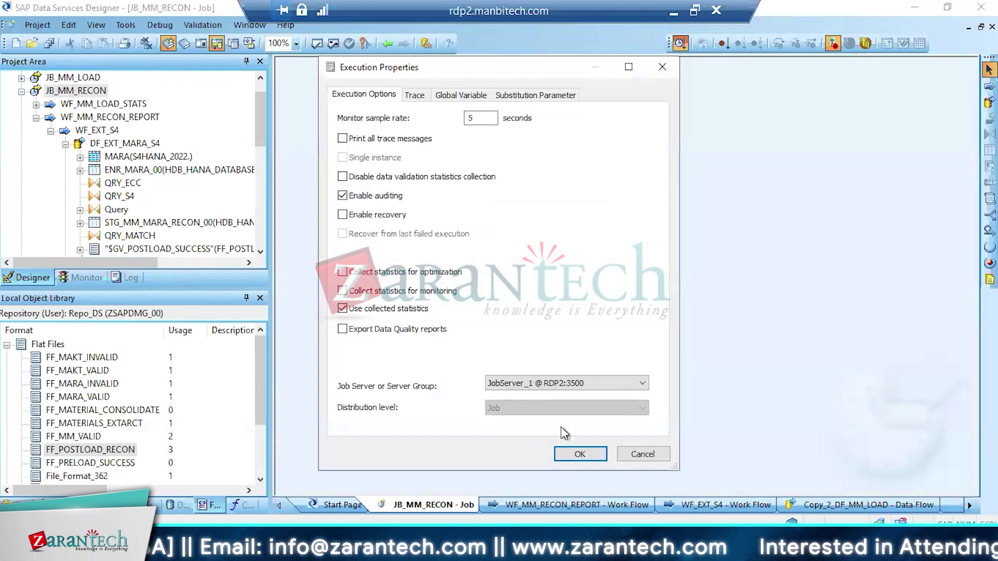
click(573, 453)
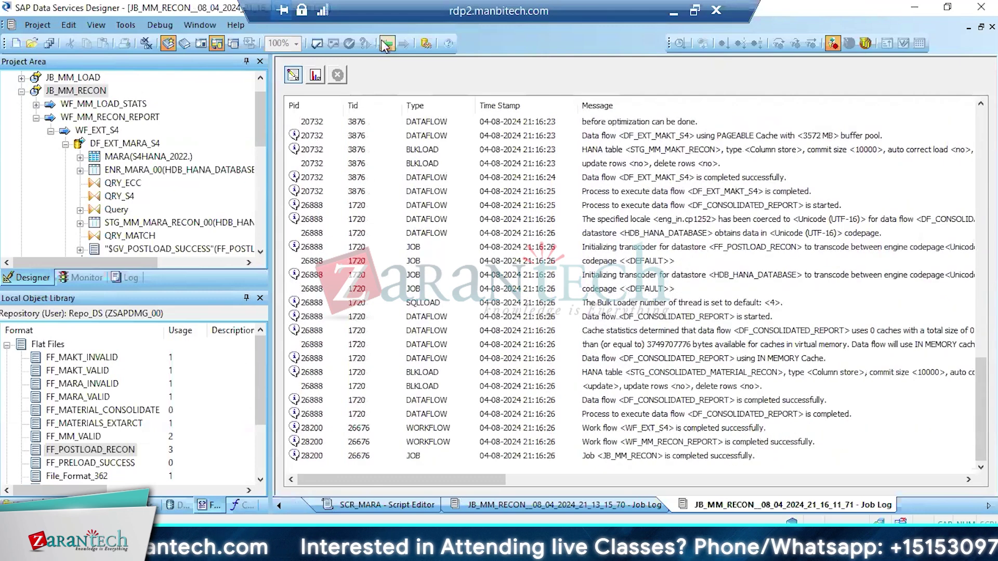
Return to the SCR_MARA script, then switch to File Explorer and compare the postload file names and modified times in Documents
click(386, 44)
click(386, 44)
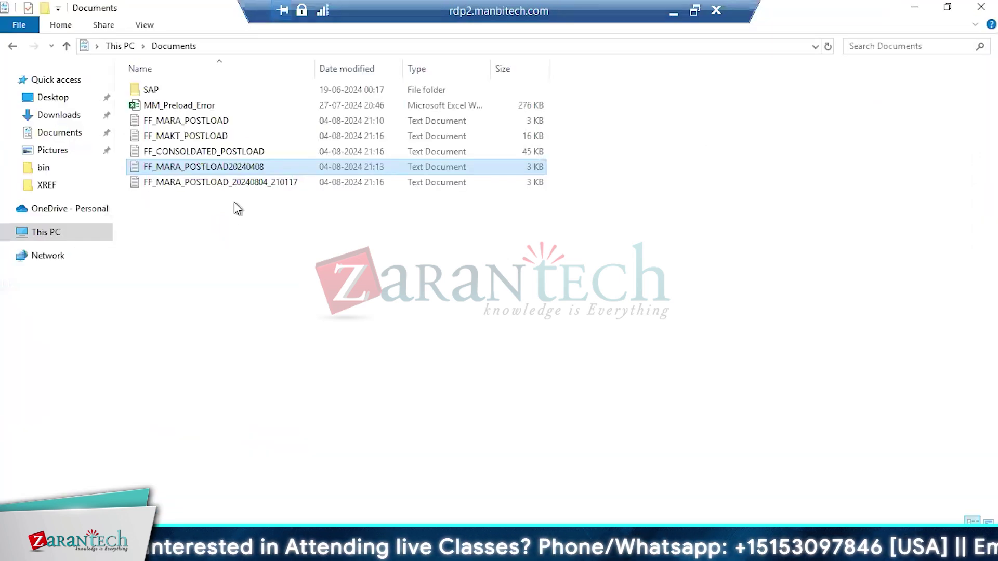
click(235, 202)
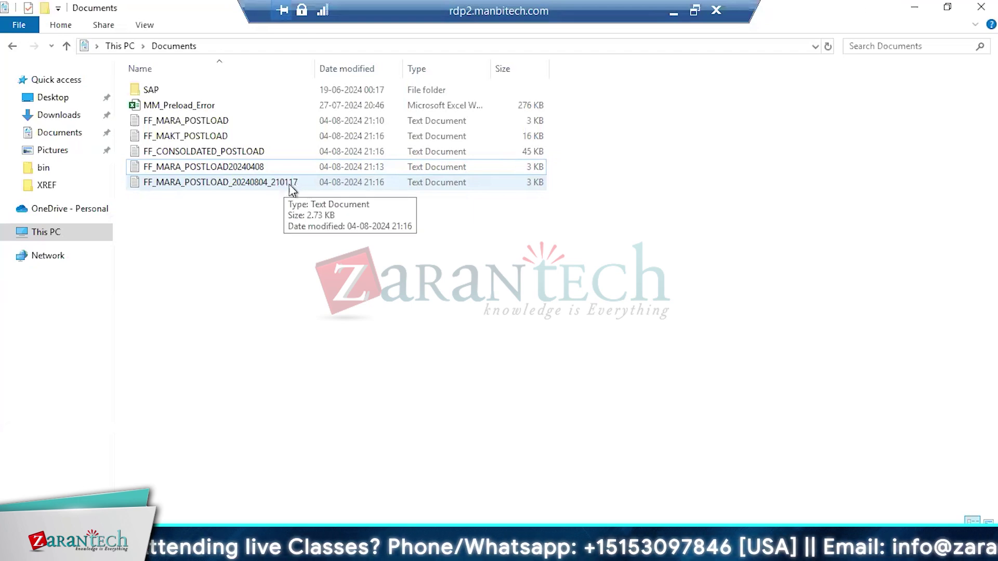
click(188, 140)
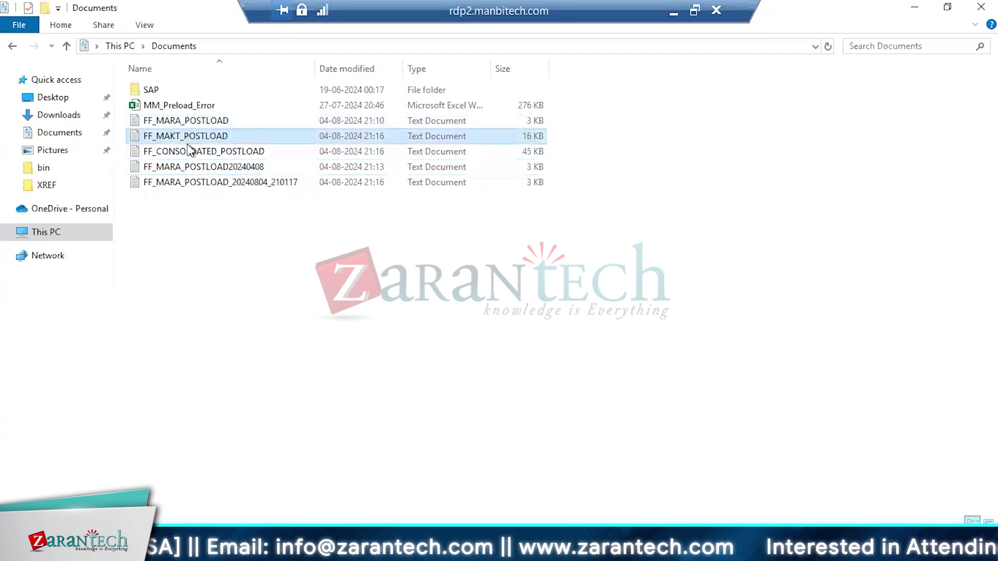
ctrl+click(203, 155)
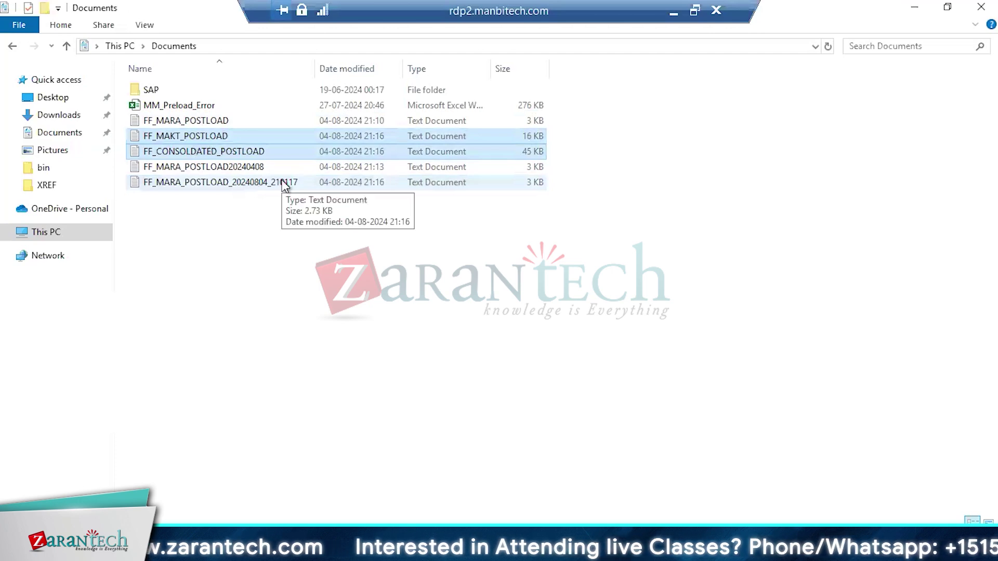
click(218, 181)
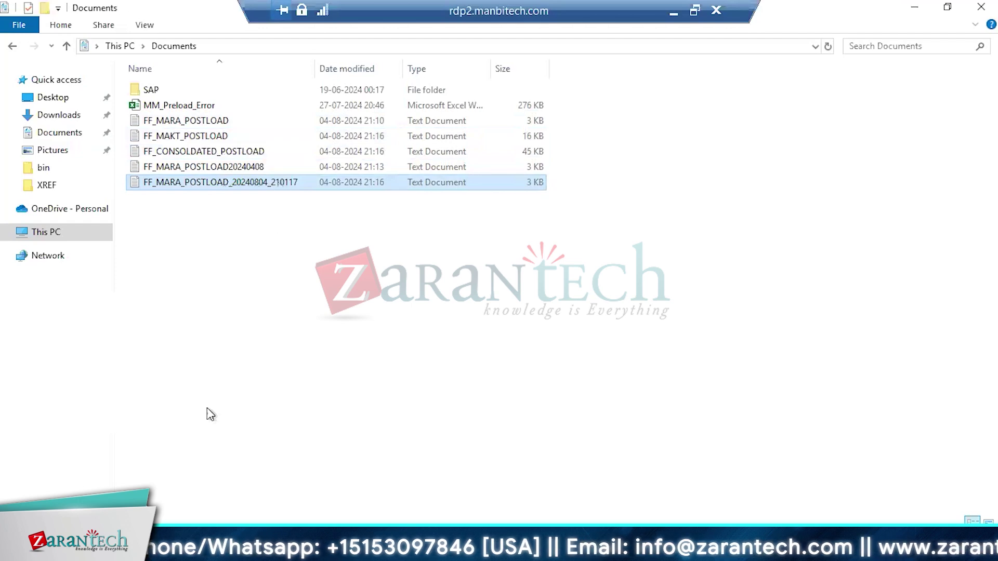
Switch back to Data Services Designer and execute JB_MM_RECON again with the default execution properties
click(312, 550)
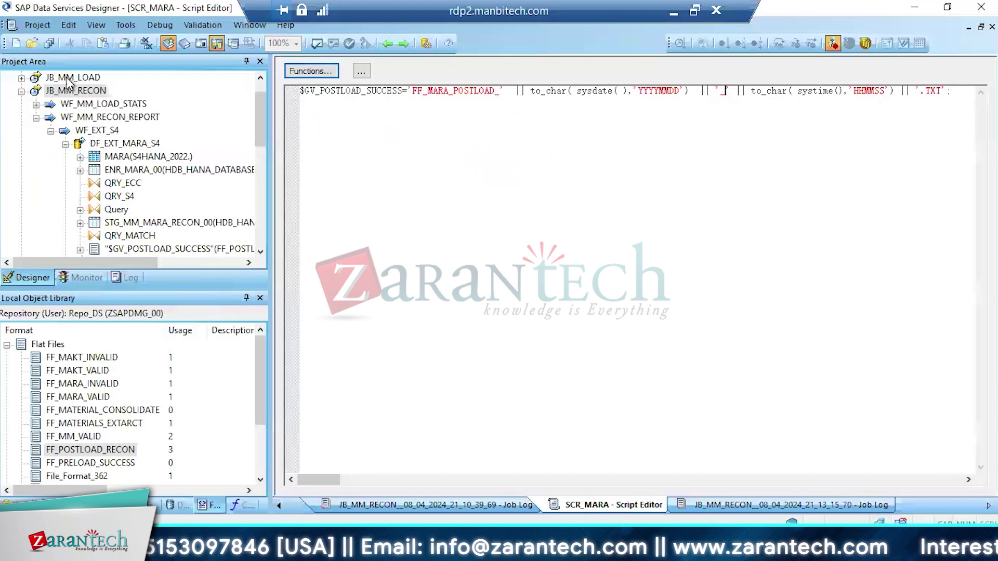
drag(263, 118, 256, 78)
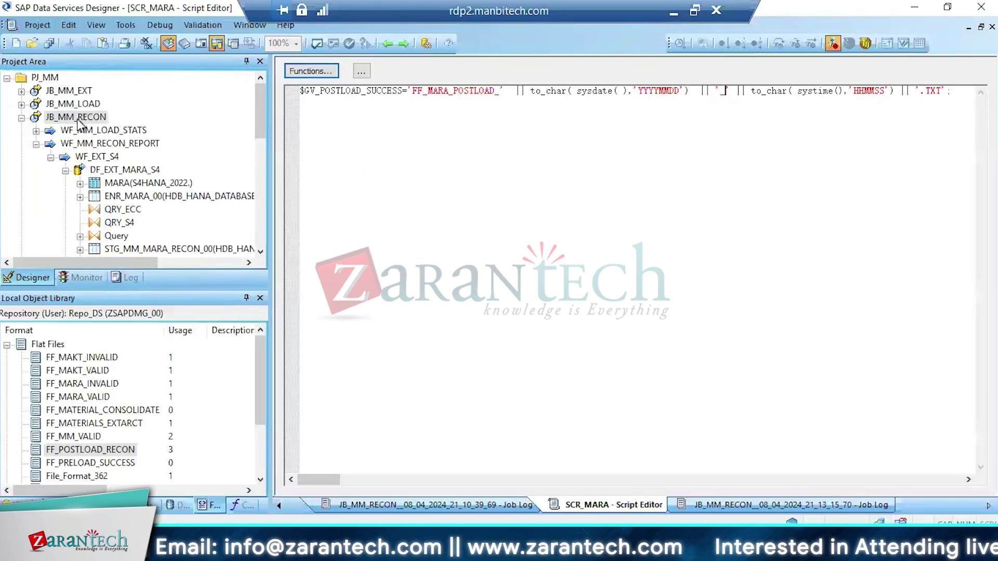
double_click(78, 117)
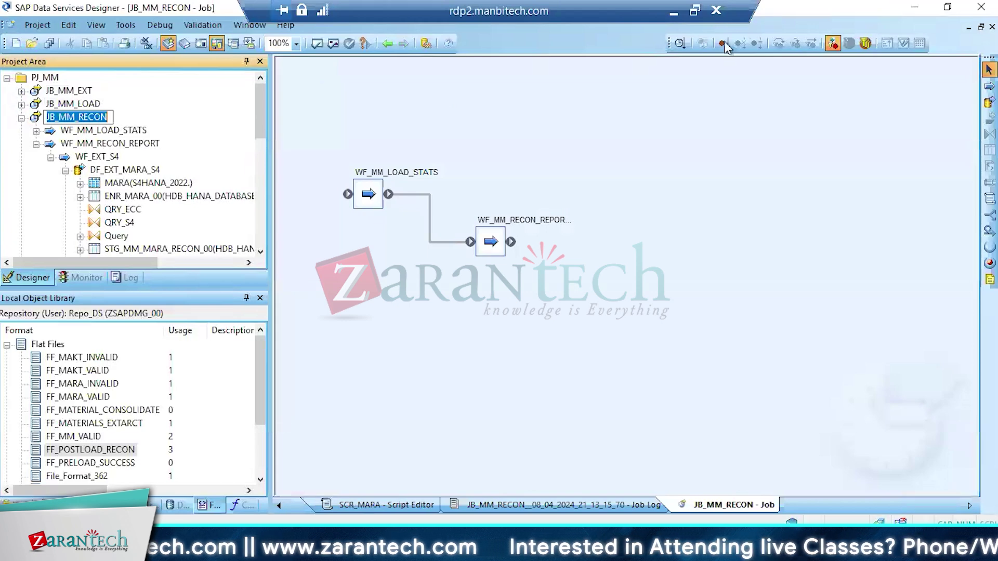
click(680, 43)
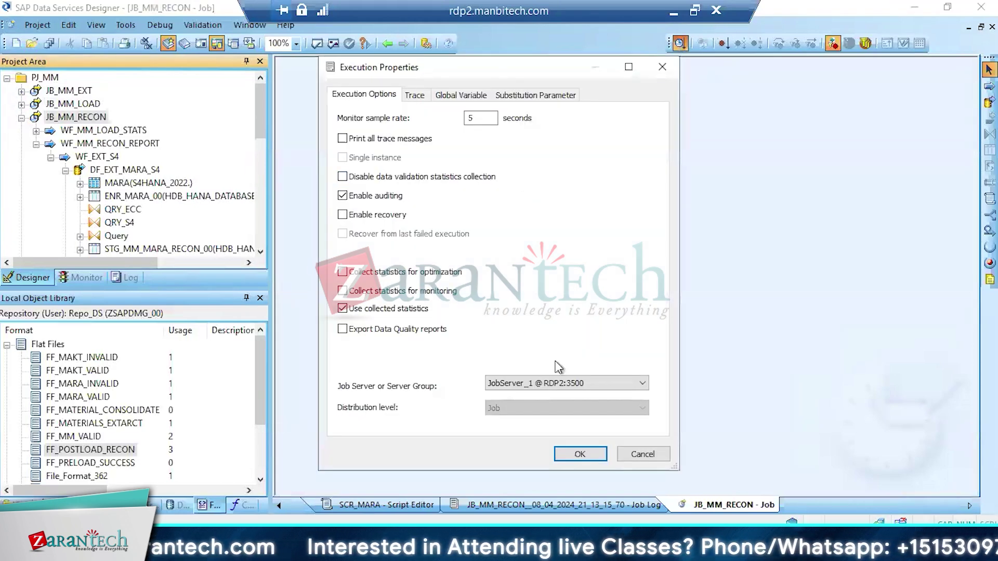
click(580, 454)
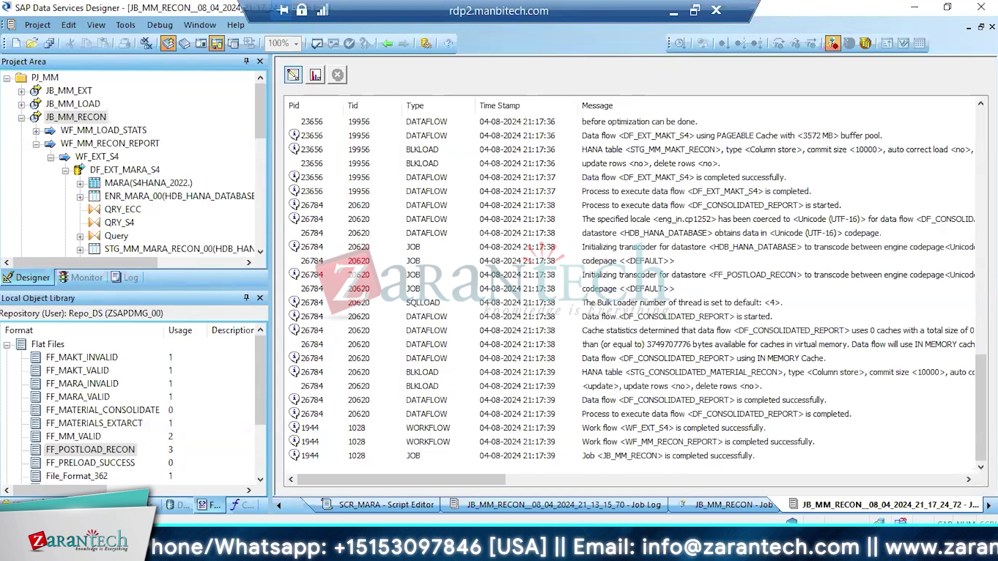
Check the Documents folder in File Explorer for the newest timestamped MARA postload file, and return to Data Services Designer
click(218, 550)
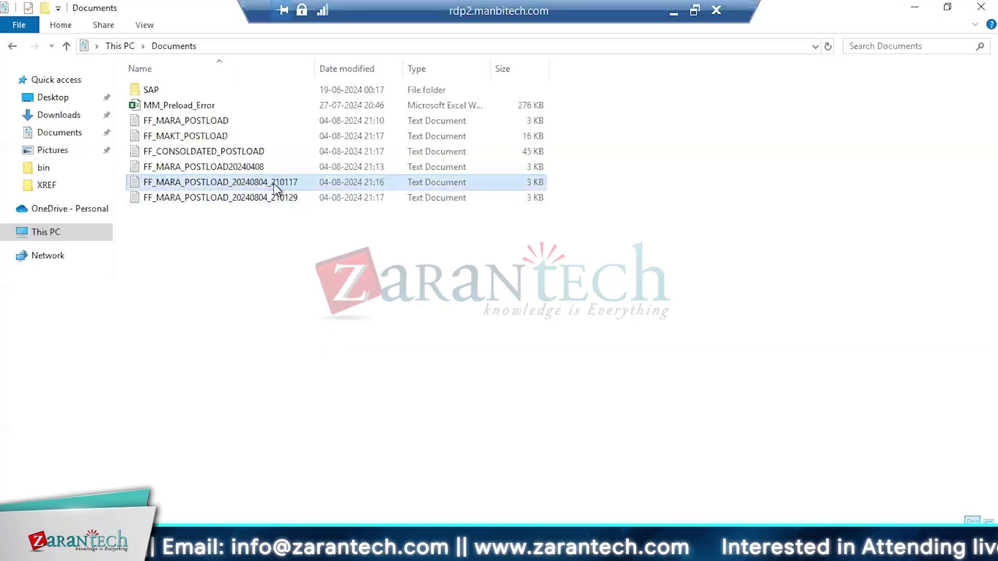
click(248, 198)
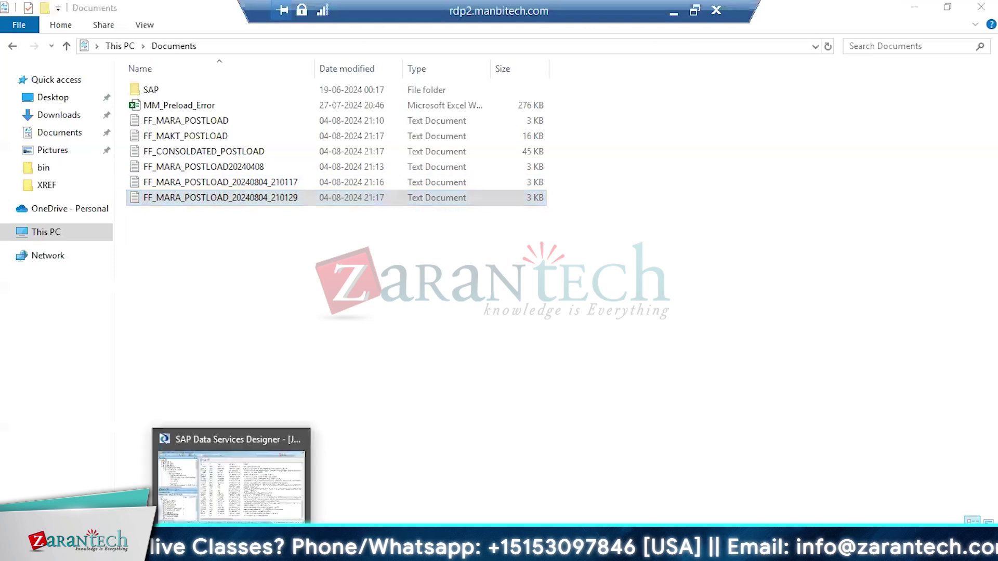
click(233, 549)
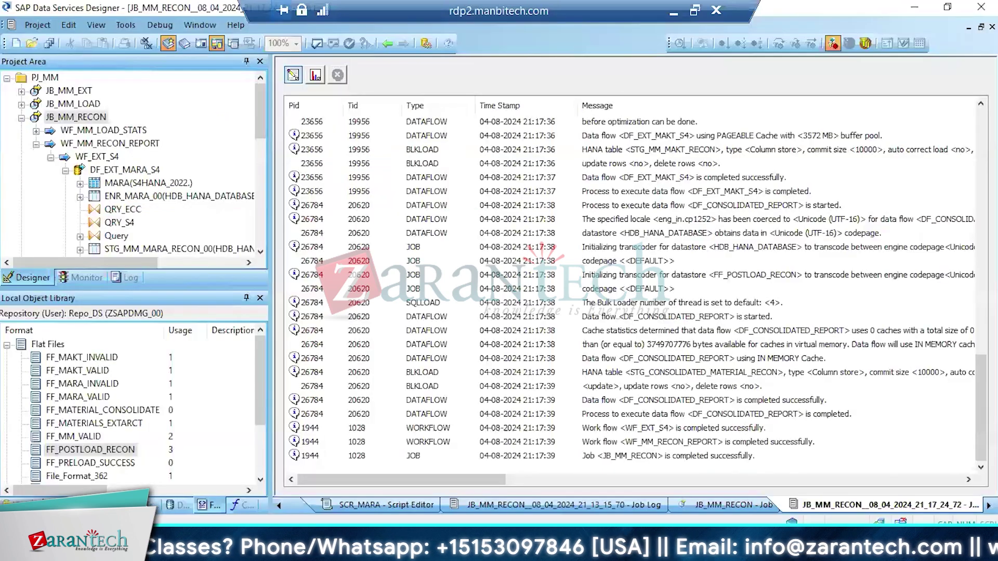
Reopen the SCR_MARA script from the WF_EXT_S4 work flow and restore the docked Project Area above the Local Object Library
click(101, 156)
double_click(322, 129)
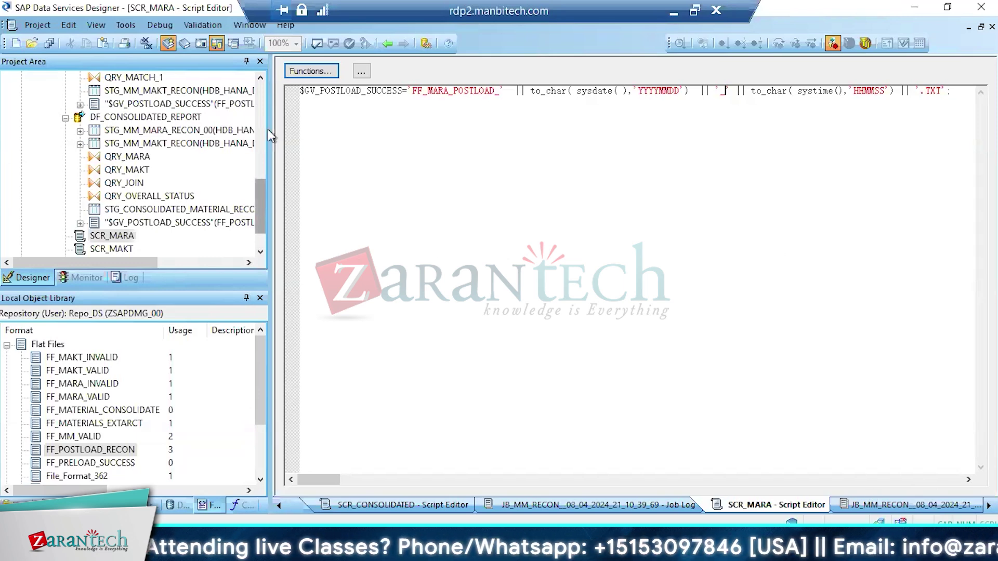
drag(262, 201, 261, 104)
double_click(104, 62)
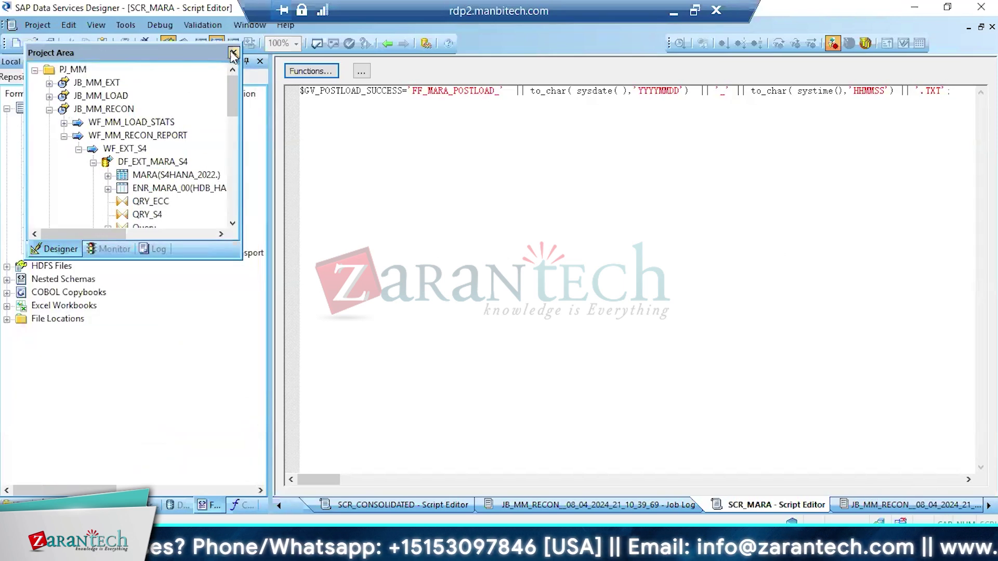
click(125, 25)
click(136, 227)
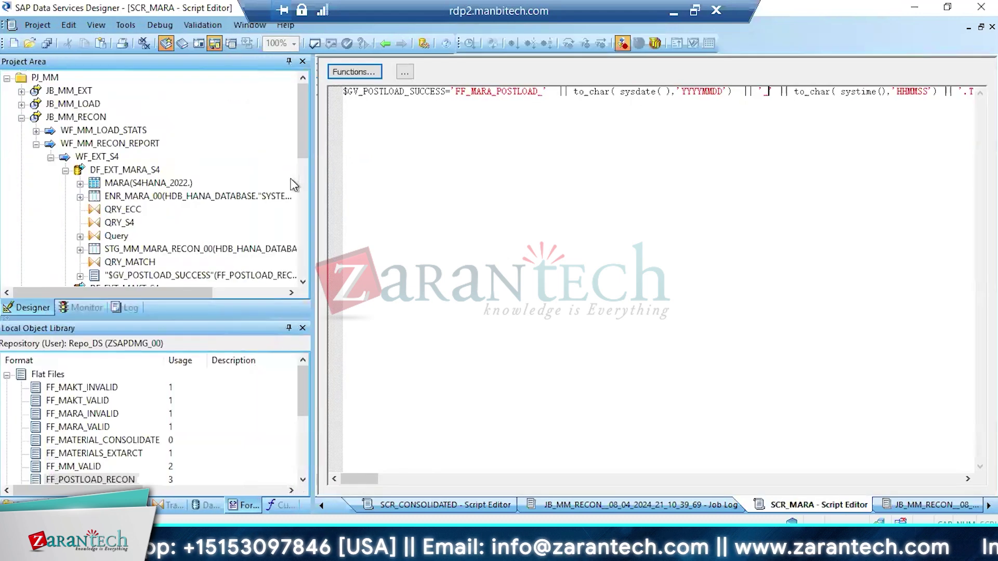
Collapse the JB_MM_RECON job in the Project Area and the Flat Files formats in the Local Object Library
click(21, 117)
click(8, 375)
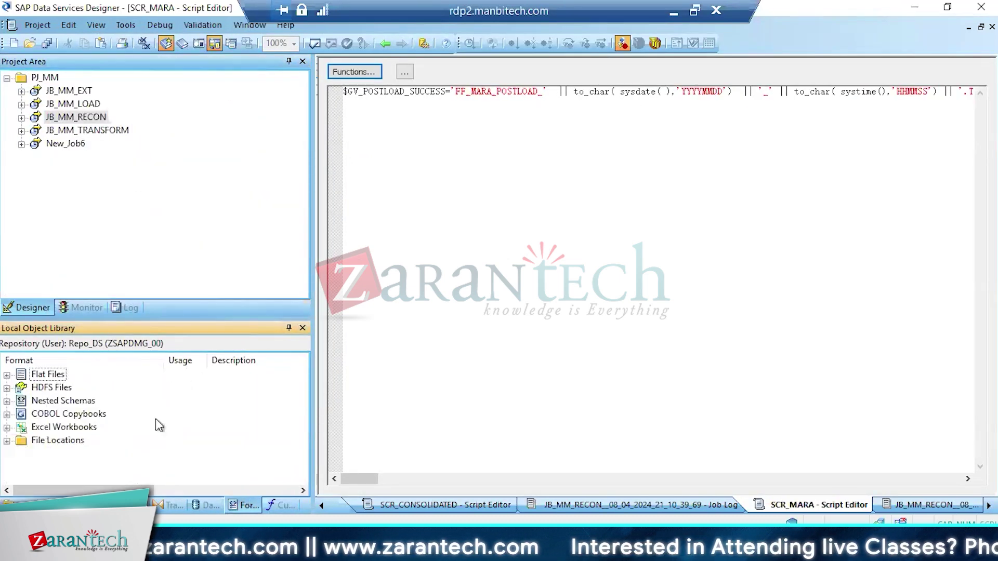
click(241, 506)
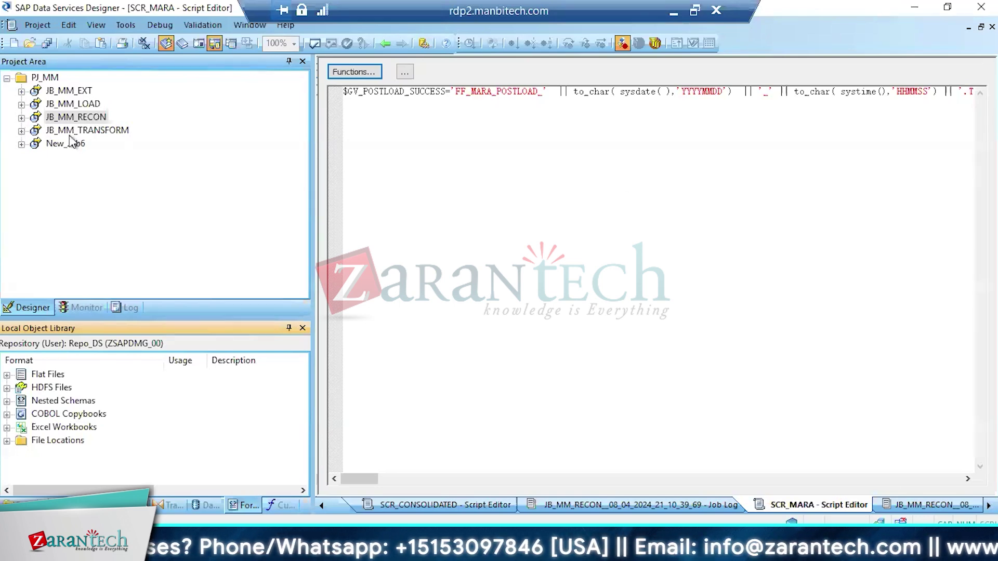
Open New_Job6 and delete the copied DF_ENRICH data flow from its workspace
double_click(40, 143)
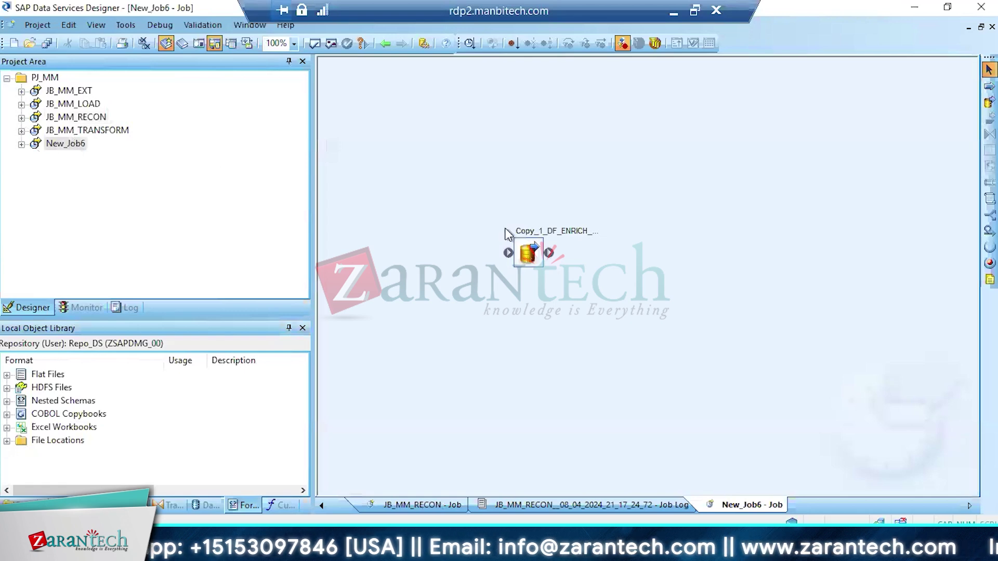
click(531, 265)
key(Delete)
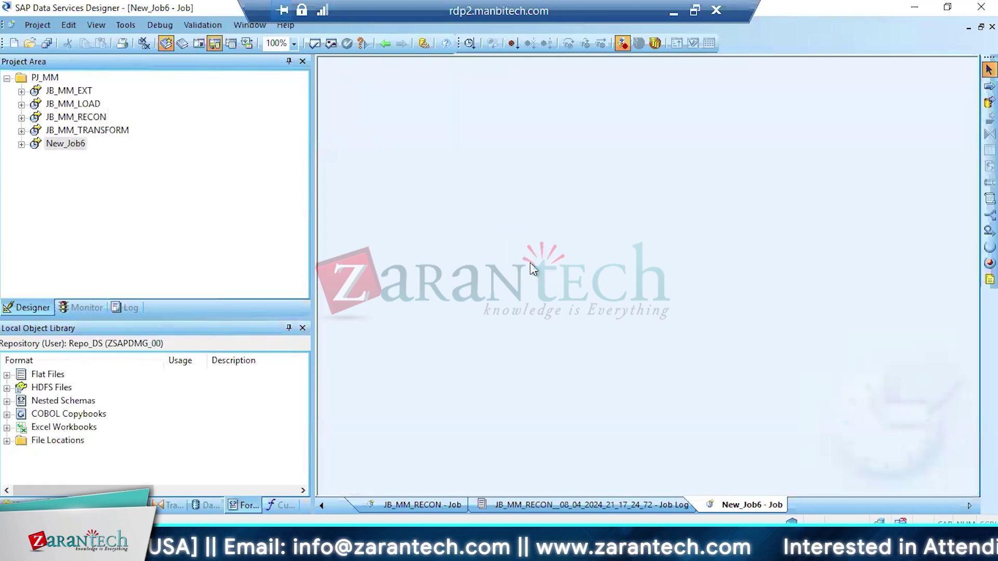
Add a script object named SCR to the New_Job6 workspace
click(989, 198)
click(448, 193)
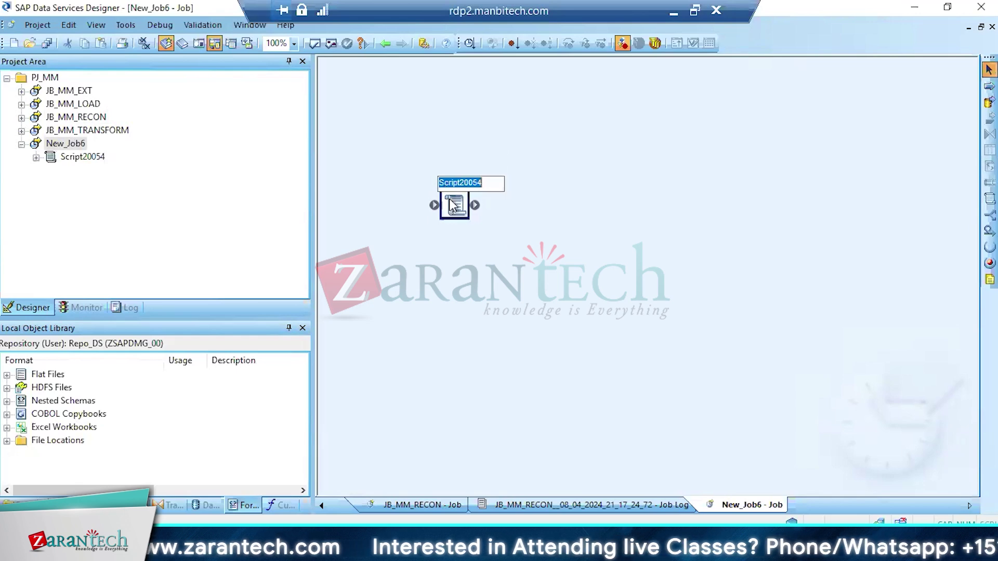
text(SCR)
key(Return)
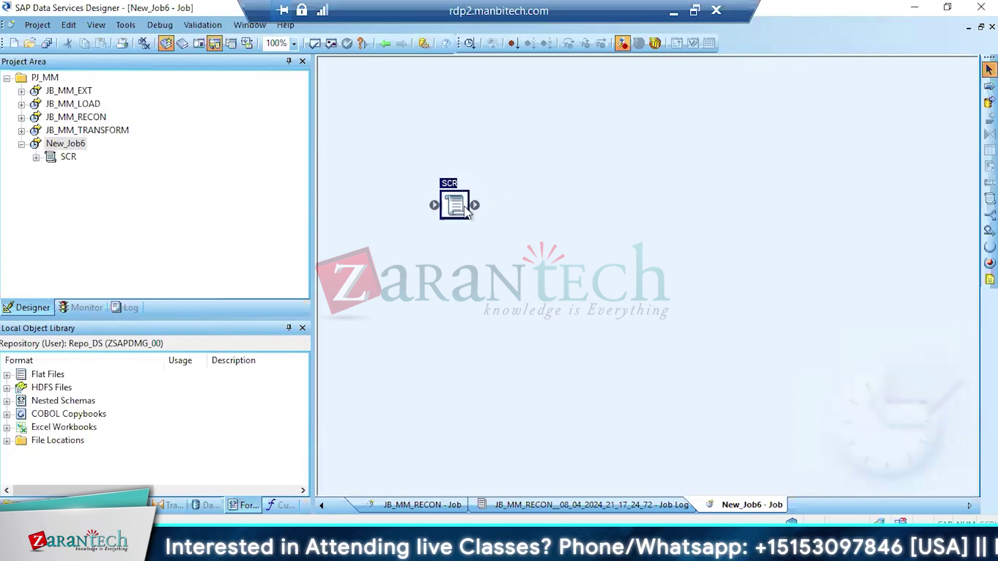
Open the SCR script and insert a while loop with the condition 1<10
double_click(450, 205)
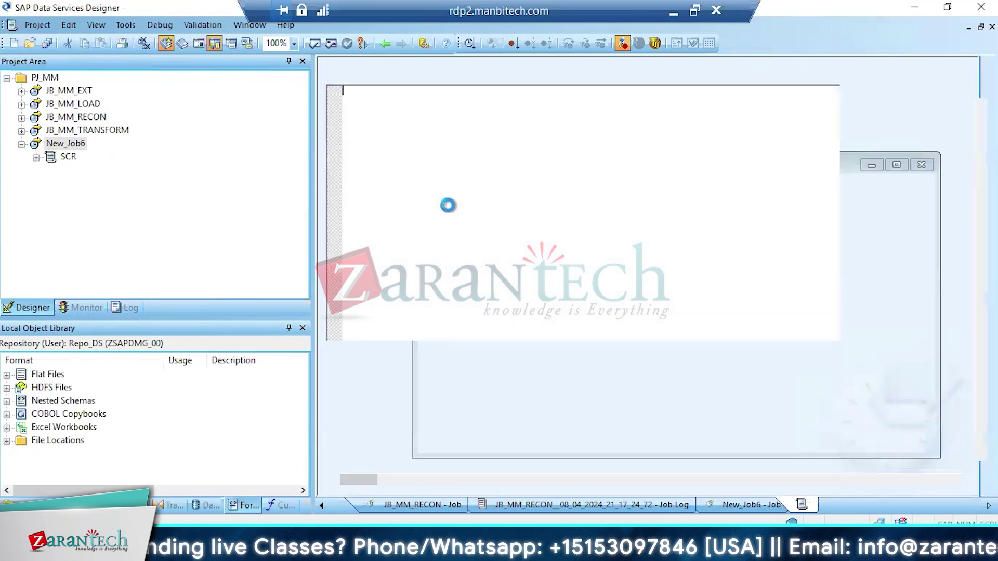
text(WH)
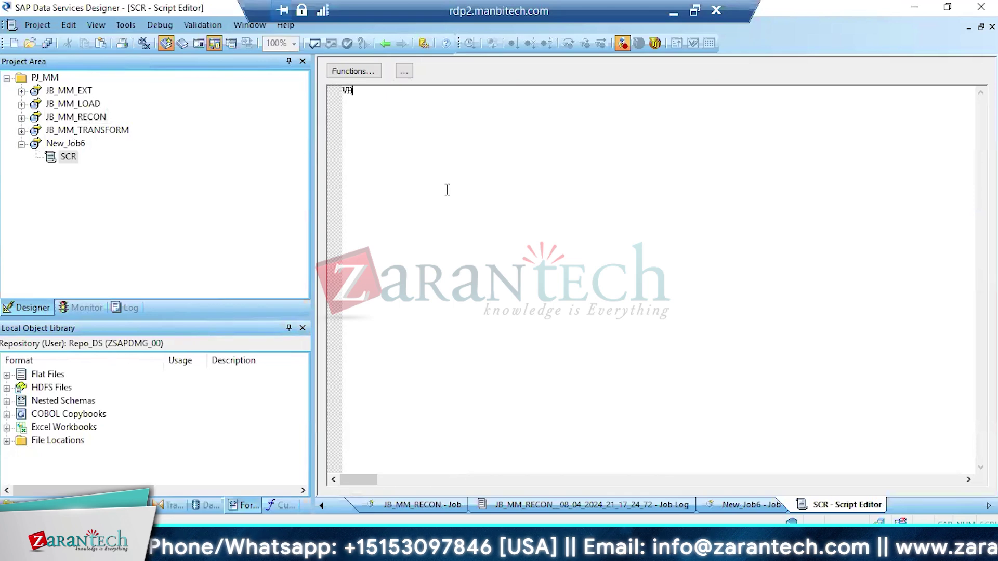
text(ILE)
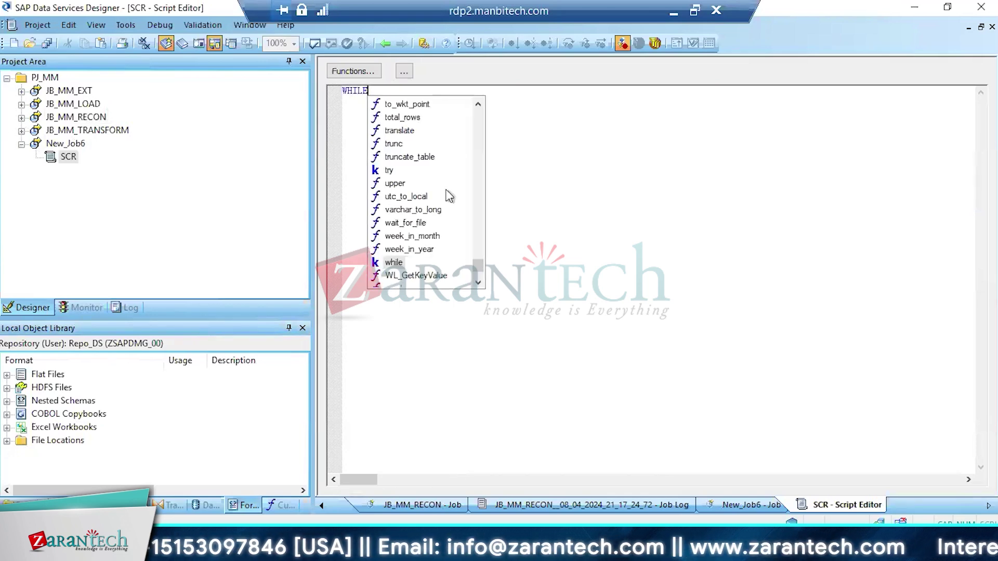
key(Return)
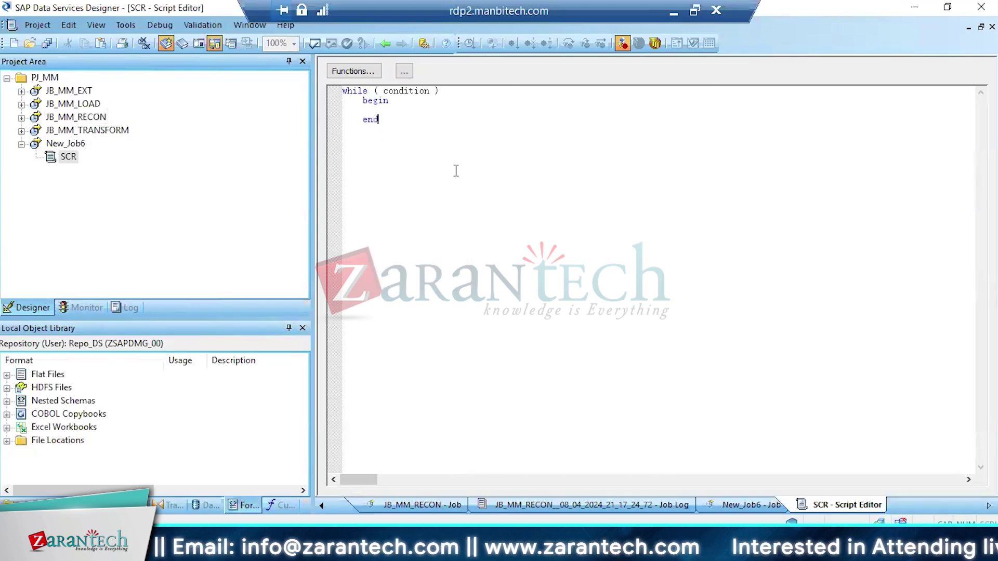
double_click(401, 91)
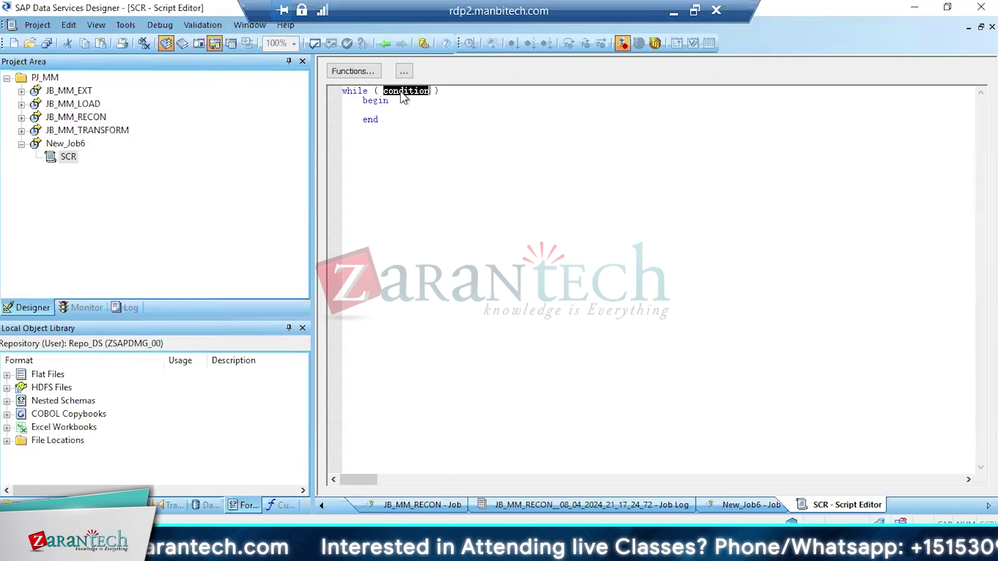
text(A)
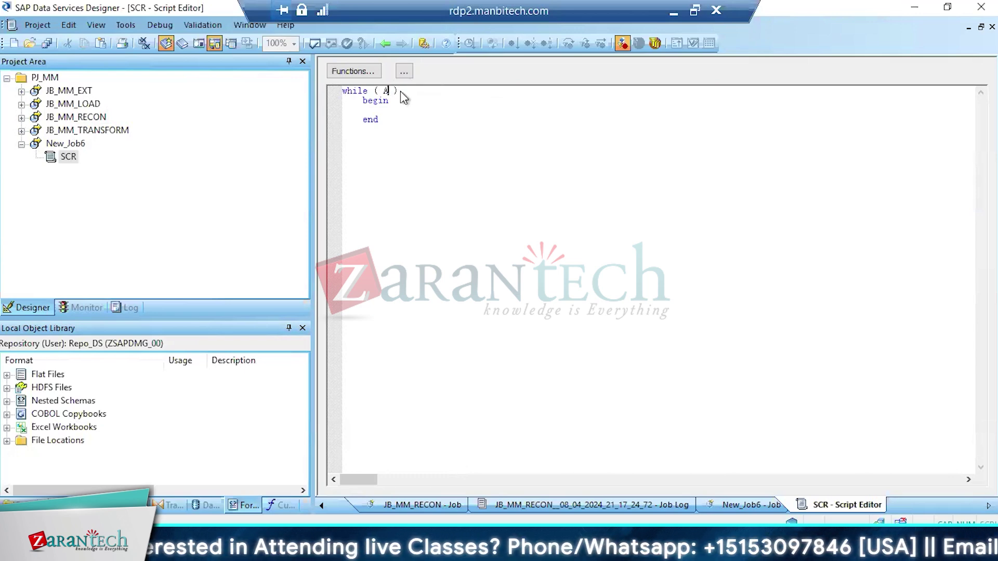
text(<)
key(BackSpace)
key(BackSpace)
text(1<10)
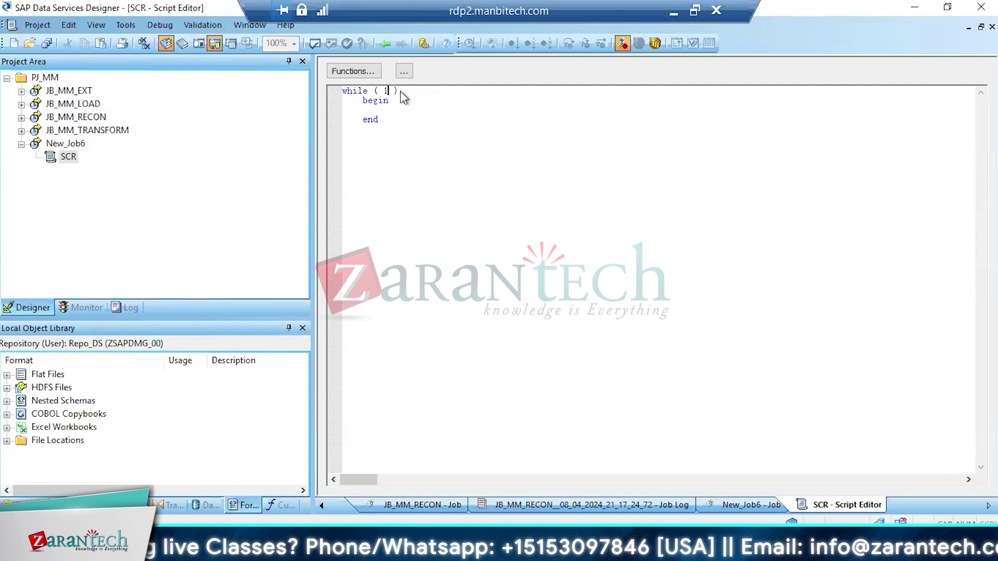
Enter the statement print( gen_row_num( )); between begin and end of the while loop
click(382, 110)
text(print( HOW)
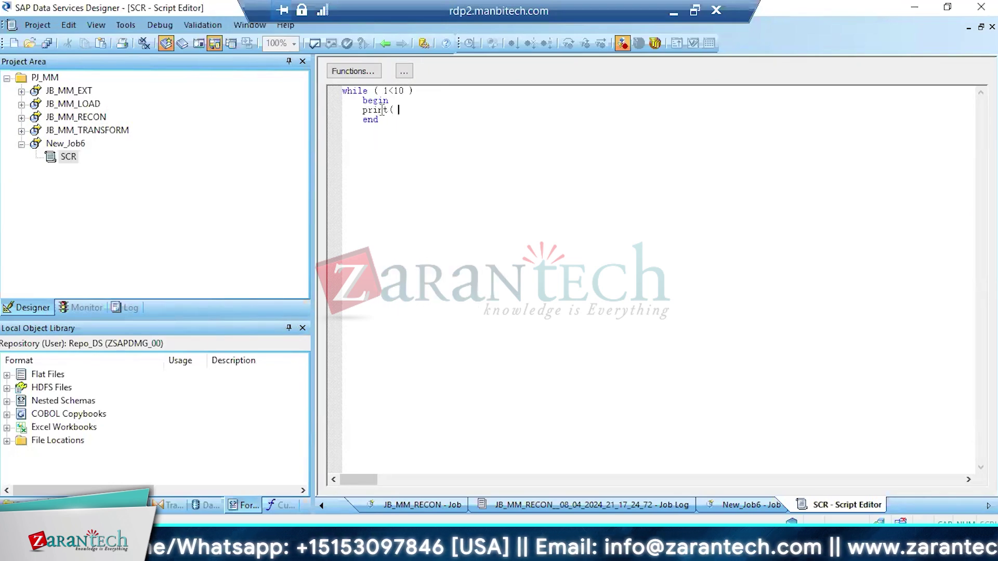
key(BackSpace)
key(BackSpace)
key(BackSpace)
text(gen_row_num( ));)
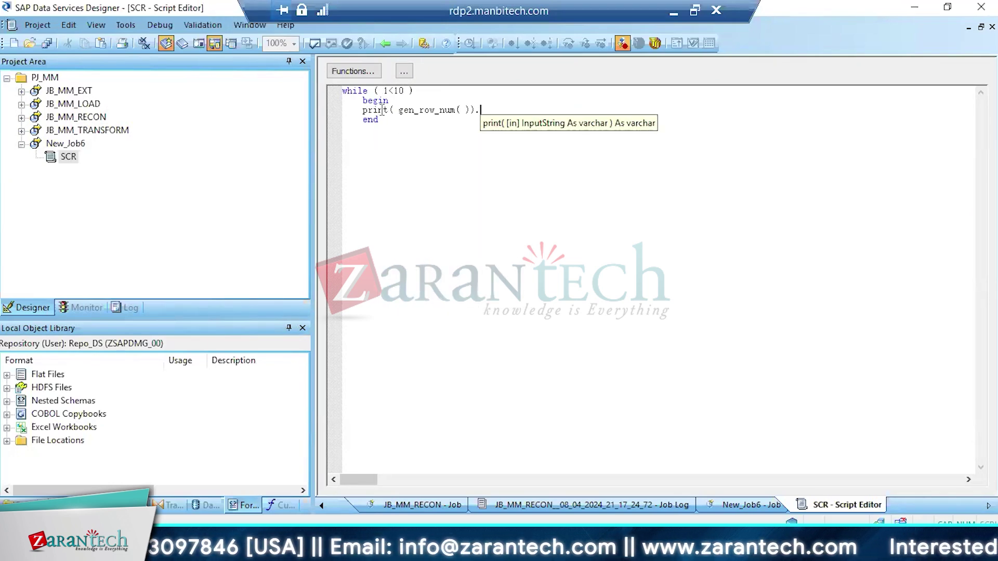
Execute New_Job6 with the default execution properties
click(70, 143)
click(507, 46)
click(575, 461)
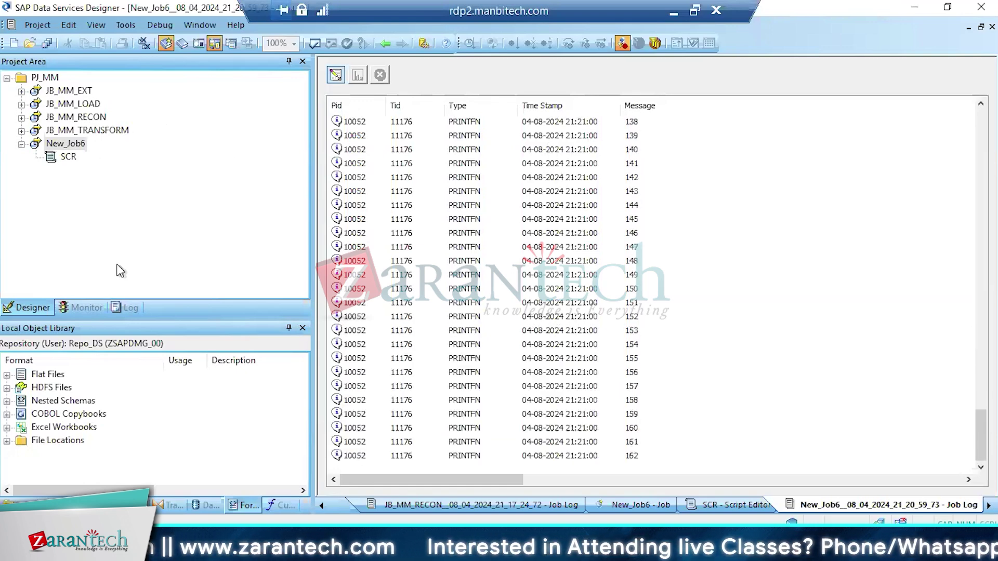
Kill the running New_Job6 execution from the job monitor and view its error log
click(87, 307)
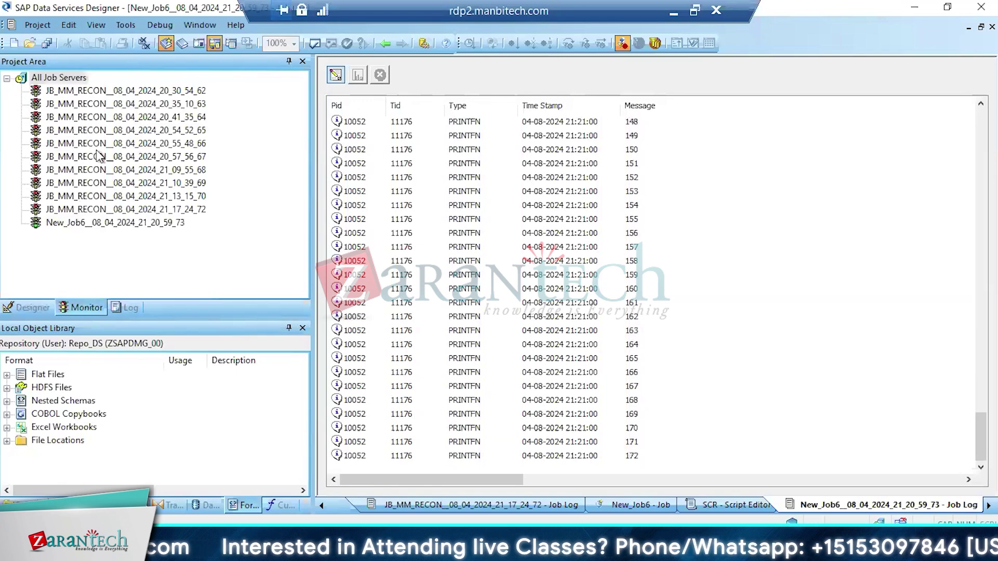
click(61, 223)
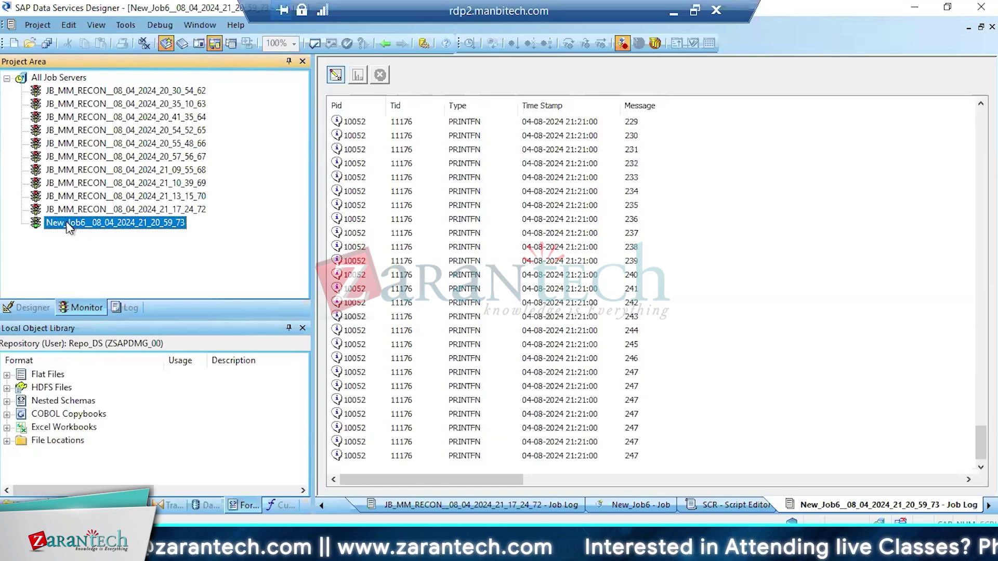
right_click(67, 222)
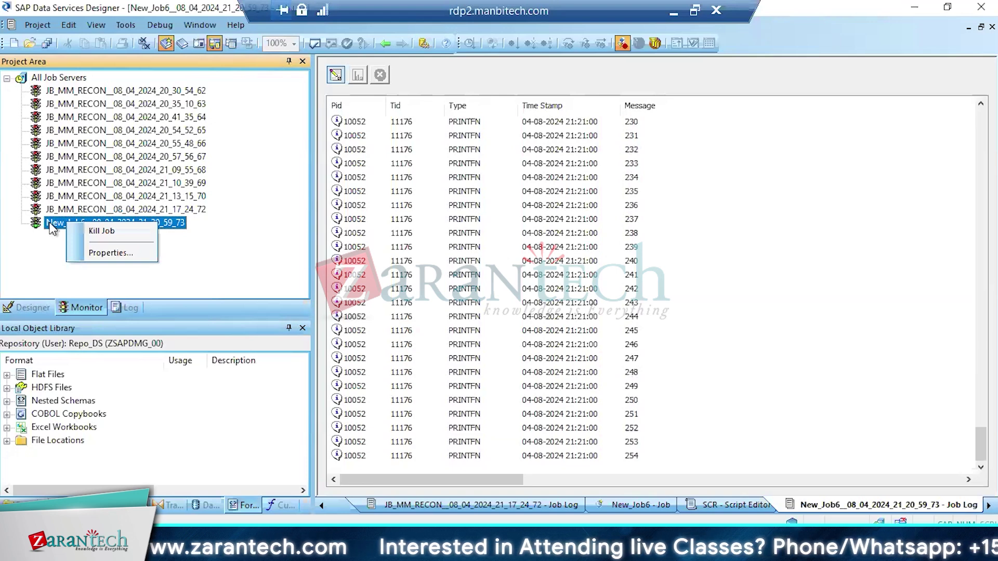
click(49, 223)
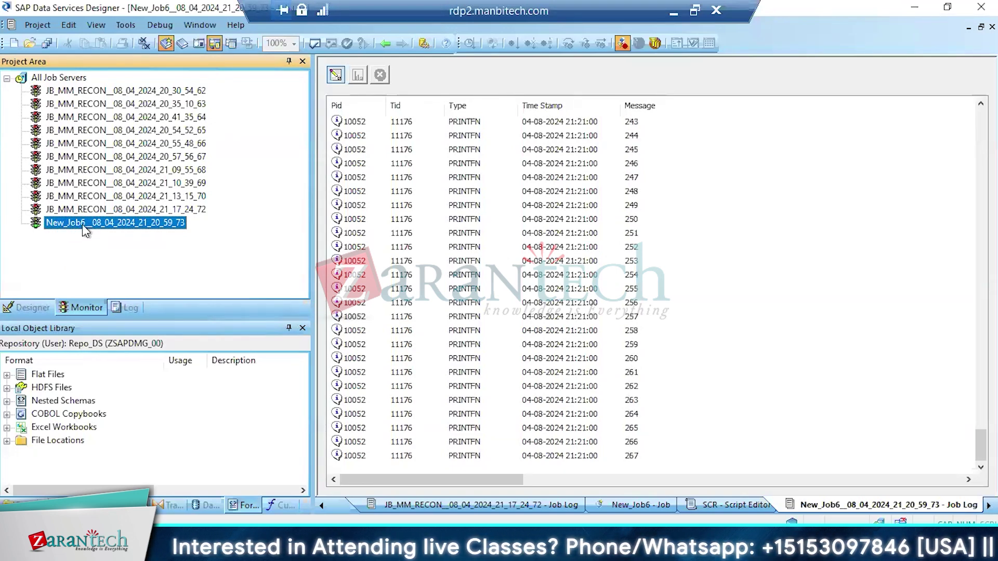
right_click(77, 224)
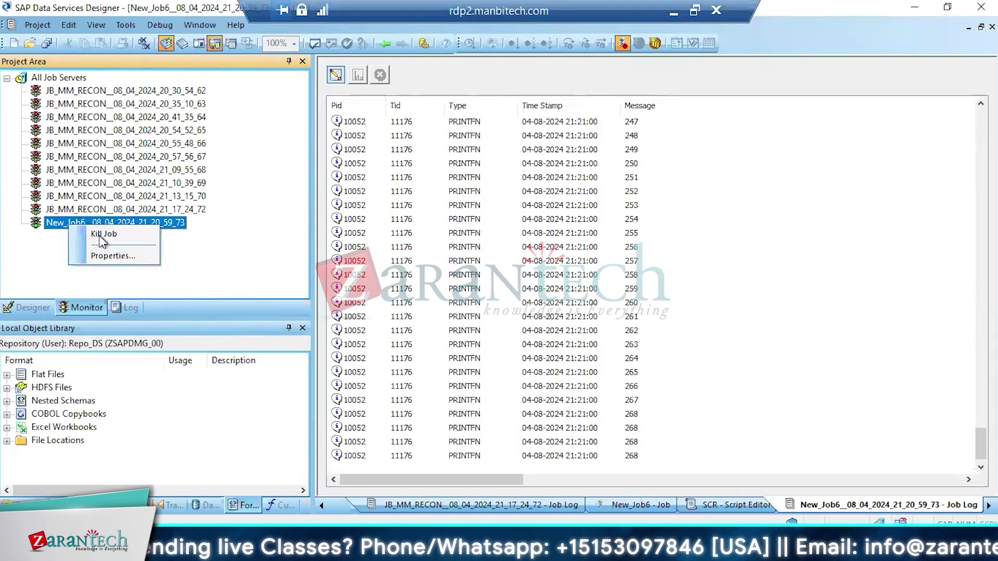
click(102, 235)
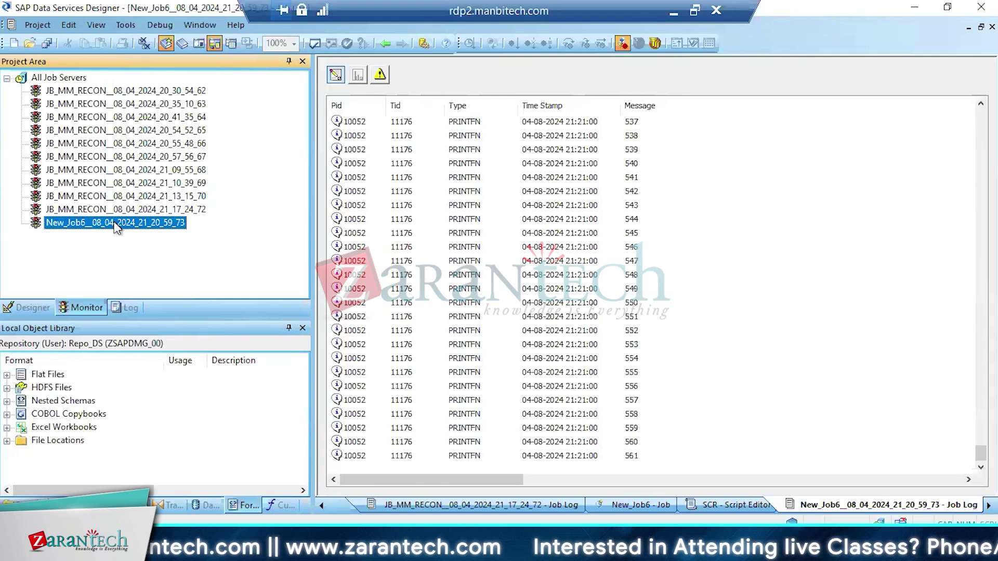
right_click(66, 230)
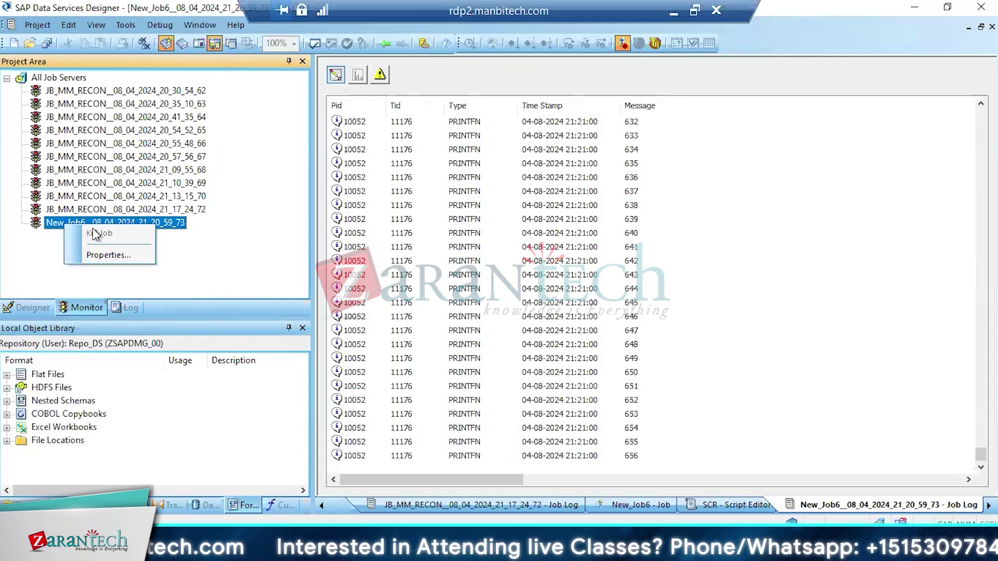
click(380, 75)
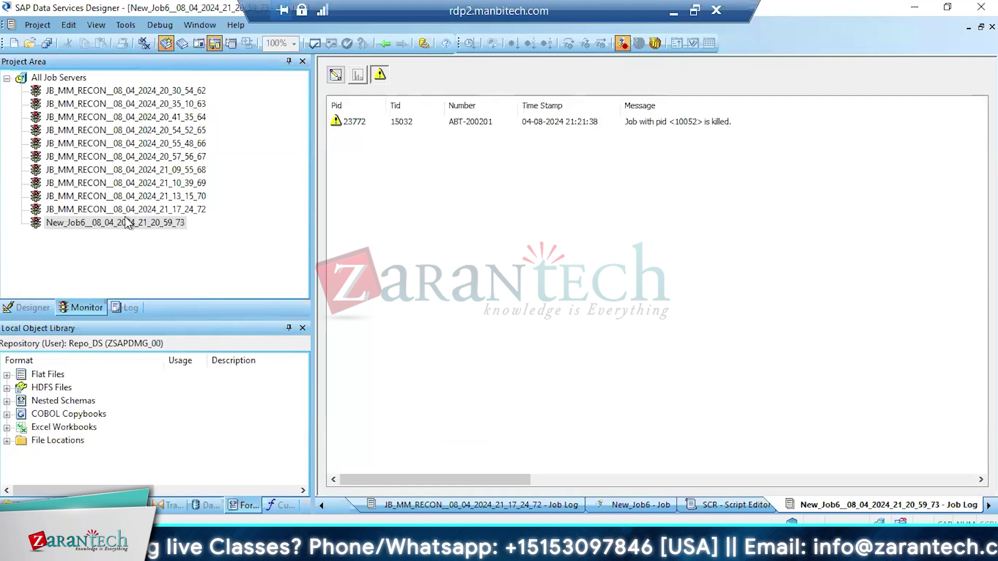
Return to the New_Job6 job and insert a new global variable in its Variables and Parameters
click(27, 308)
click(74, 143)
right_click(74, 144)
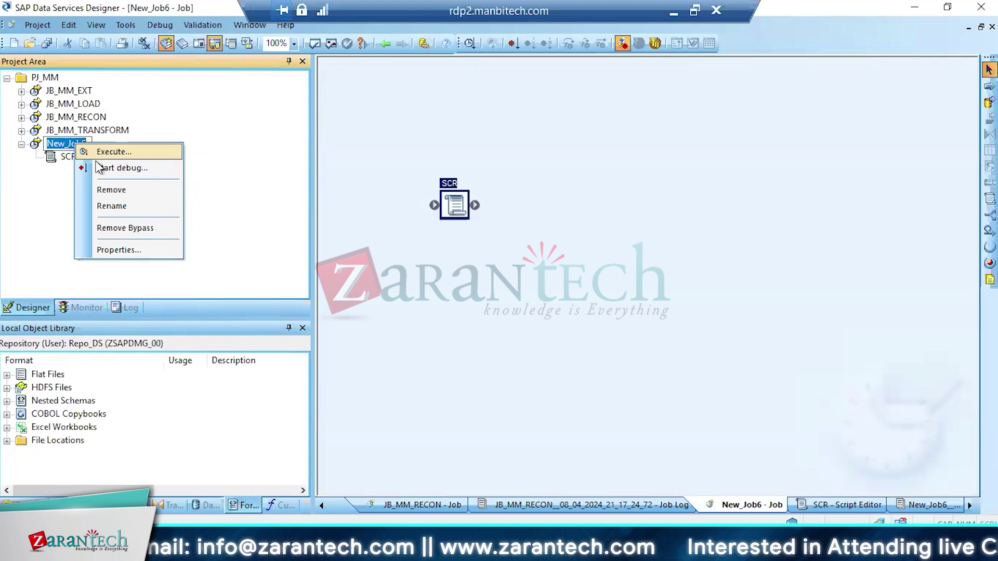
click(180, 89)
click(198, 43)
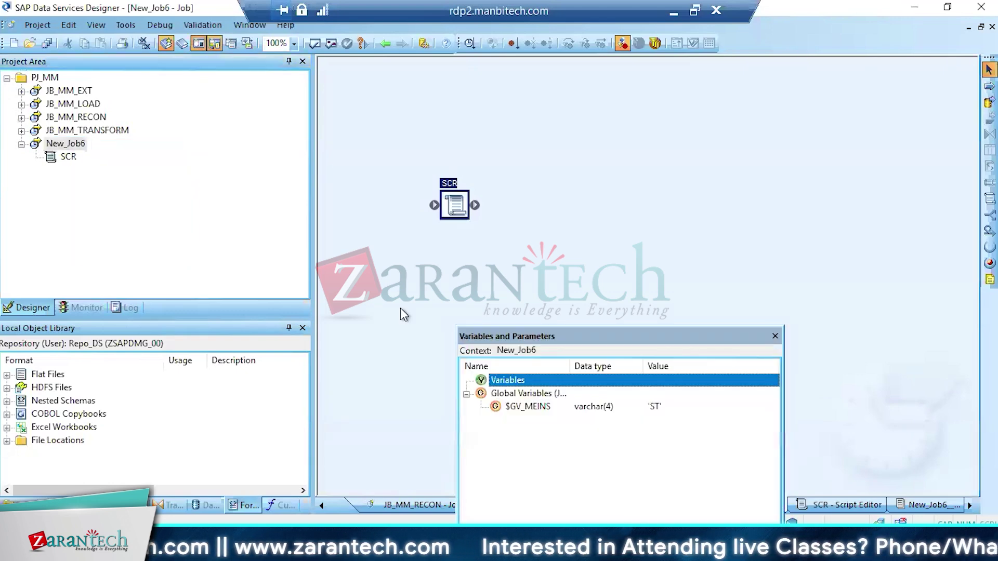
click(515, 394)
right_click(517, 393)
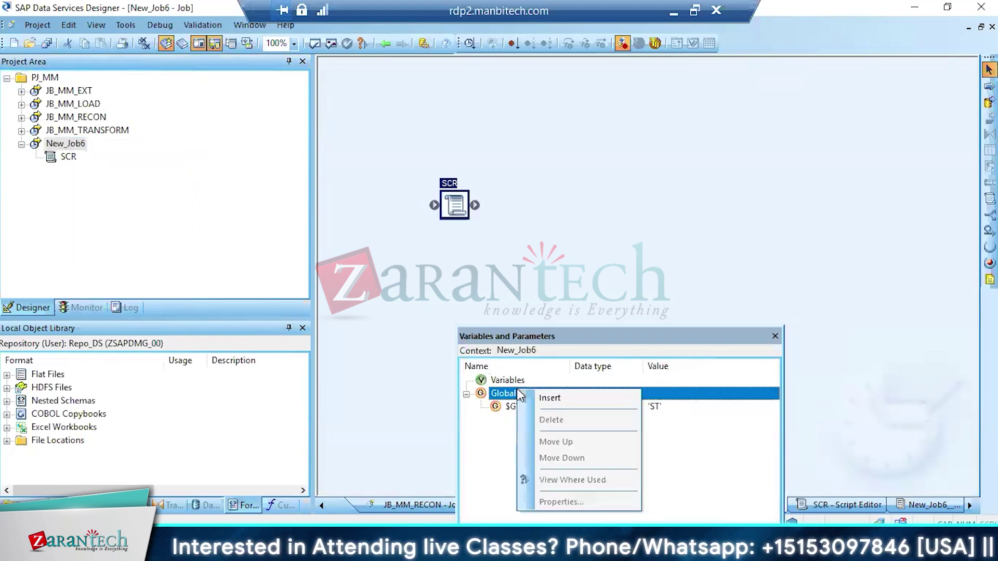
click(549, 398)
Name the new global variable $GV_COUNT, copy that name, and close Variables and Parameters
double_click(524, 420)
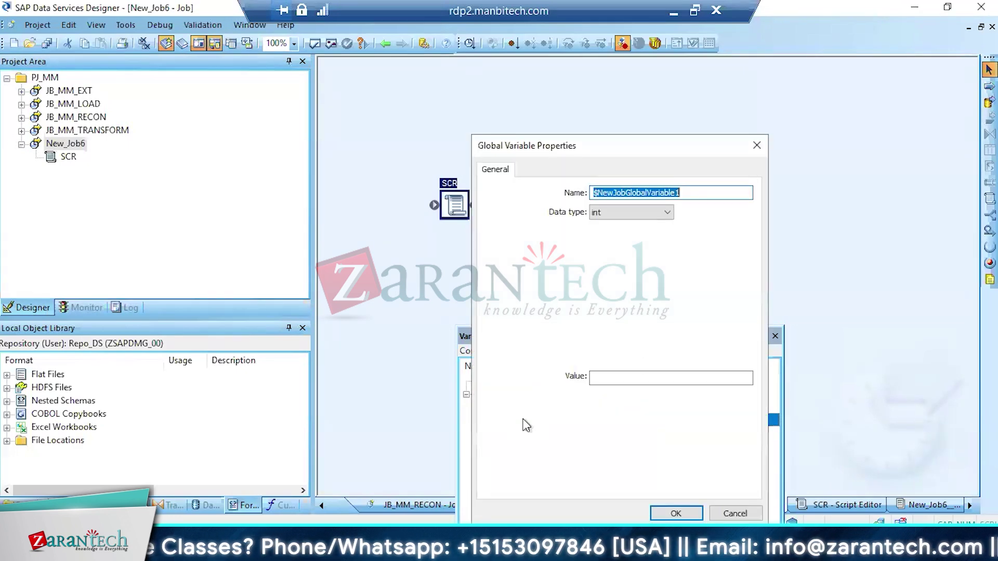
text($)
key(BackSpace)
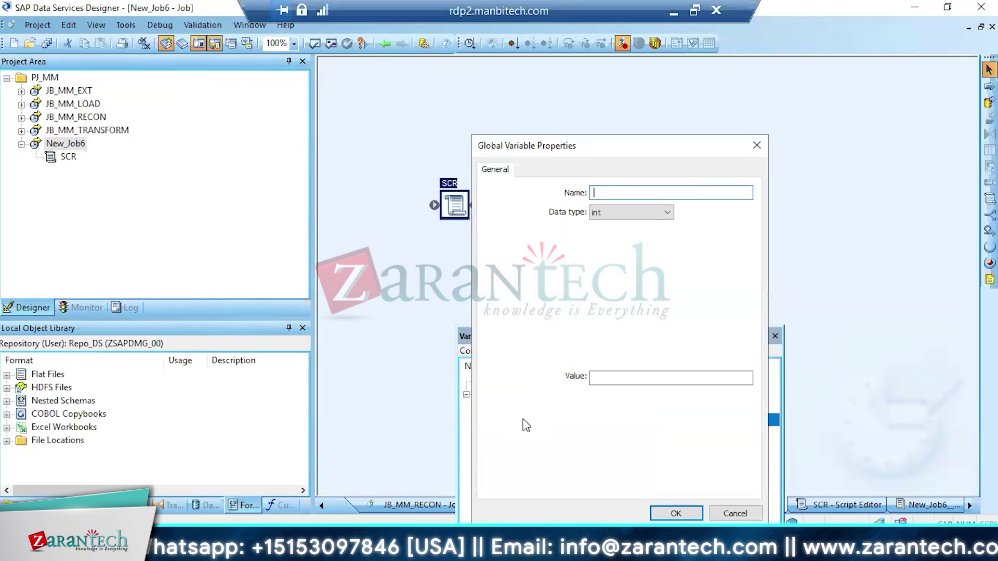
text($GV)
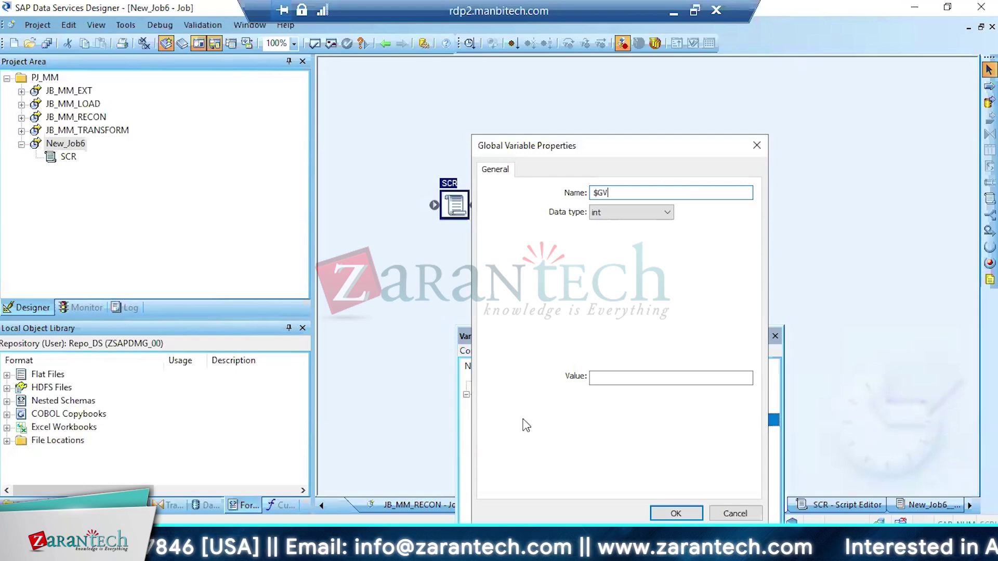
text(_COUNT)
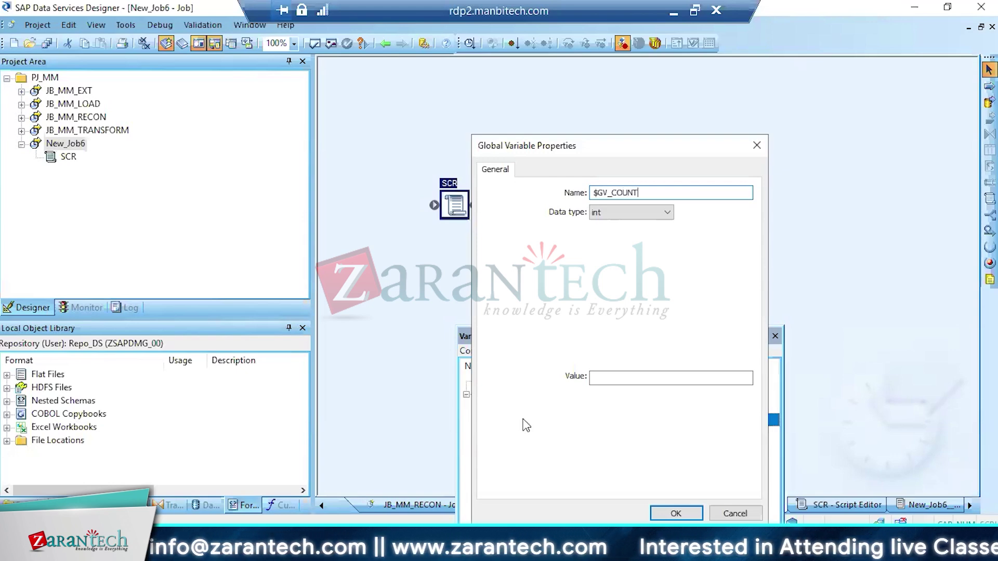
key(shift+Left)
key(shift+Left)
key(shift+Left)
key(shift+Left)
key(shift+Left)
key(shift+Left)
key(shift+Left)
key(shift+Left)
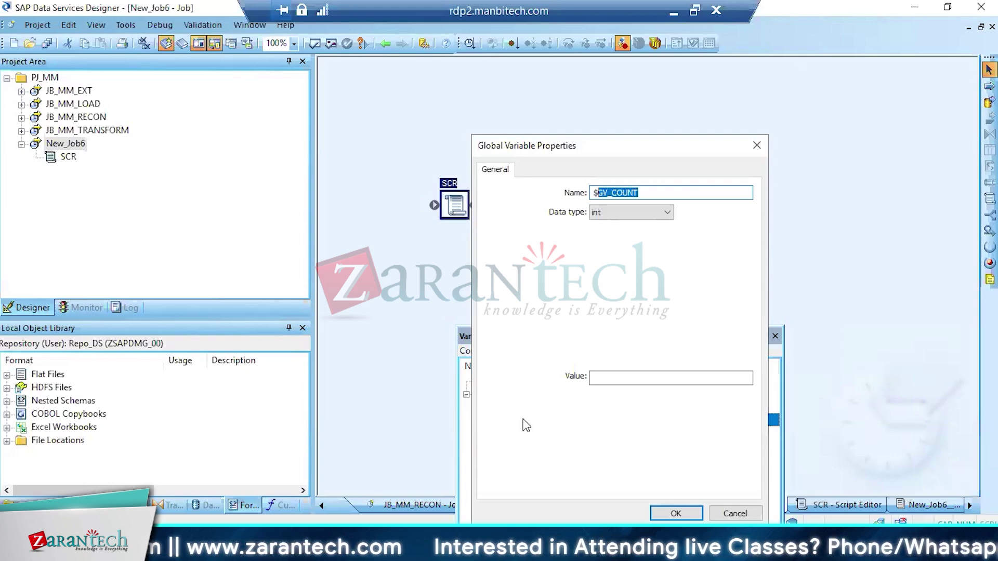
key(shift+Left)
key(ctrl+c)
key(Return)
click(775, 336)
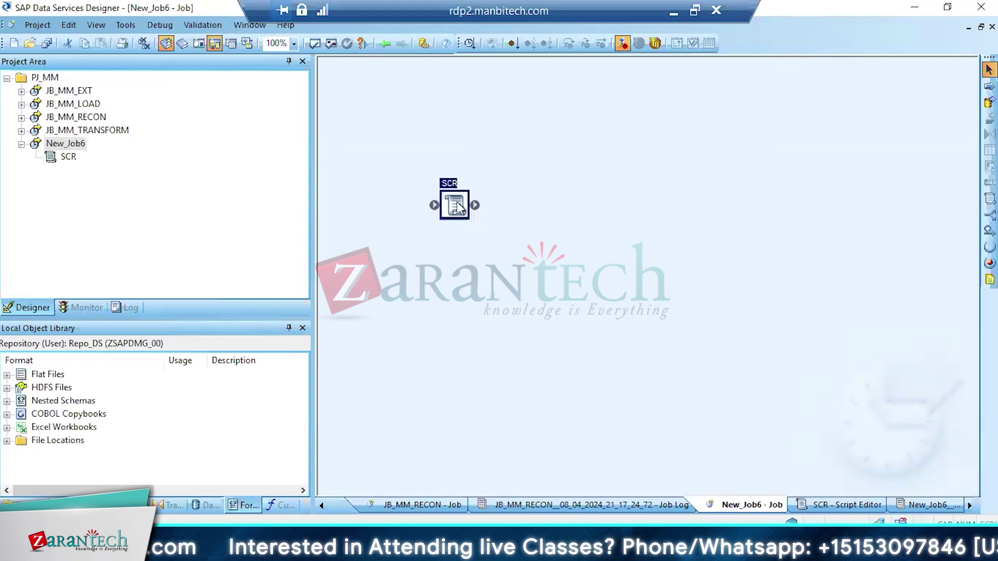
Expand the Custom Functions category in the Local Object Library and check which actions it offers
click(274, 509)
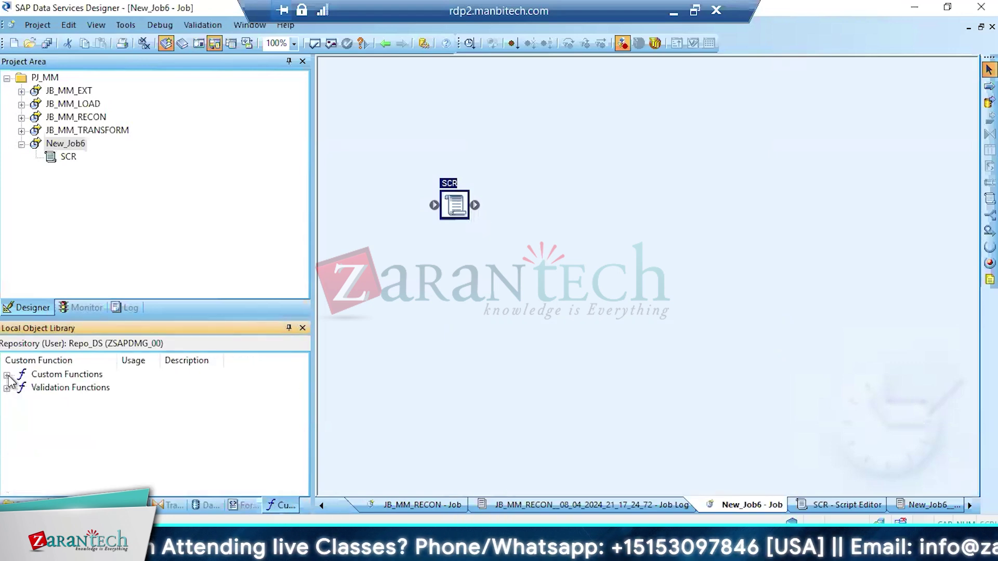
click(7, 376)
click(60, 372)
right_click(60, 374)
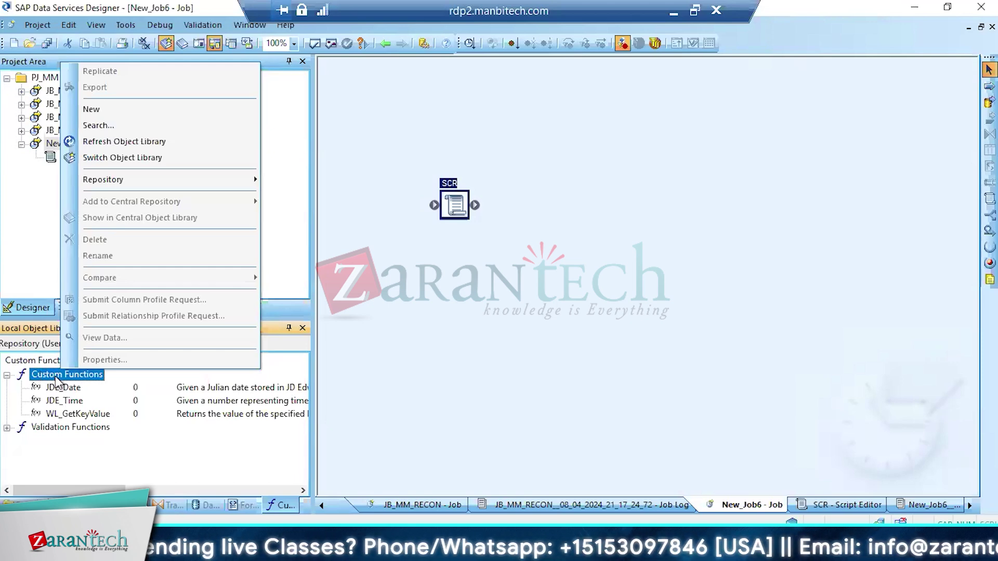
click(422, 255)
Replace the 1 in the SCR script's while condition with the copied variable $GV_COUNT
double_click(454, 208)
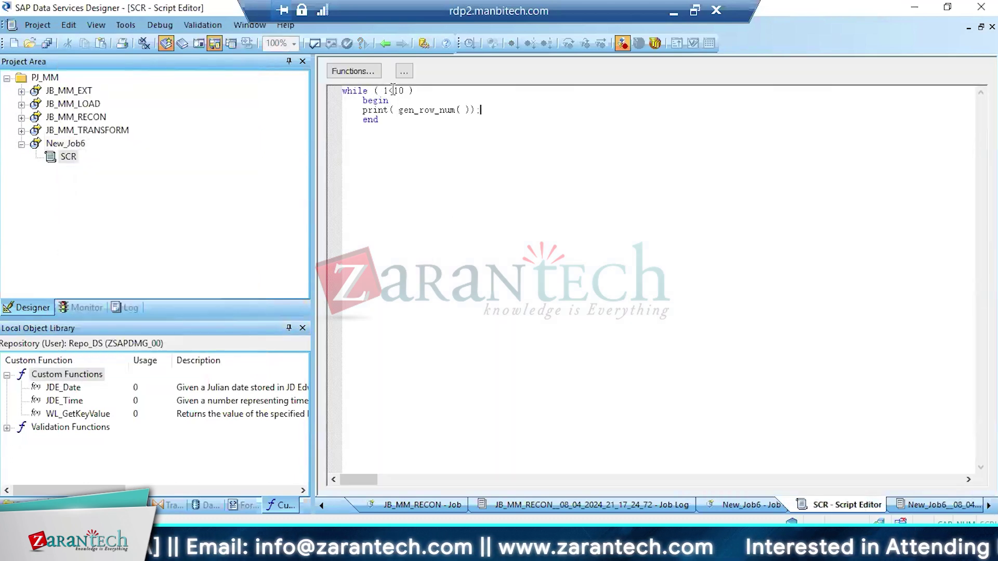
click(389, 90)
key(BackSpace)
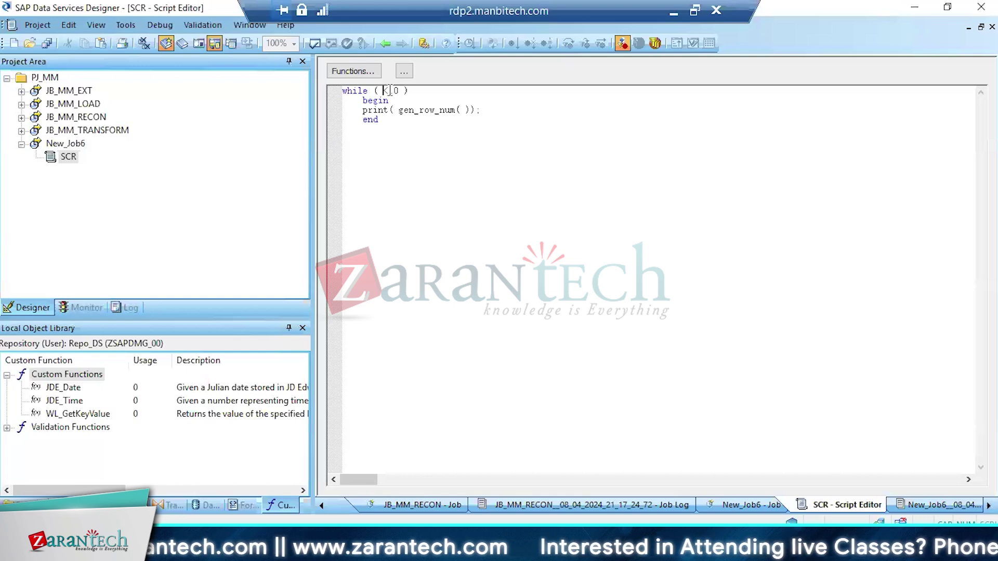
key(ctrl+v)
Inspect the properties of New_Job6's global variable $GV_COUNT without changing them, then close Variables and Parameters
click(67, 144)
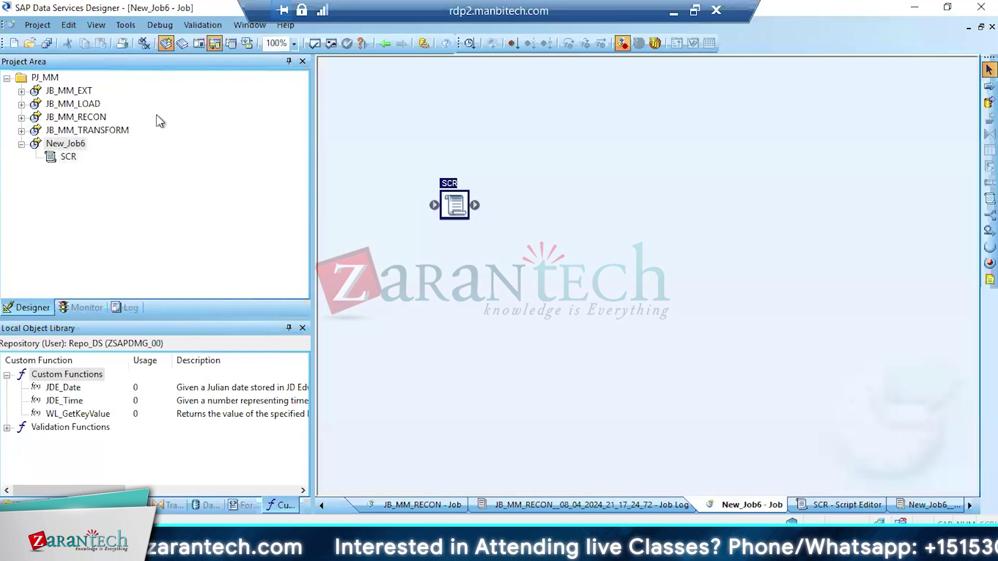
click(201, 48)
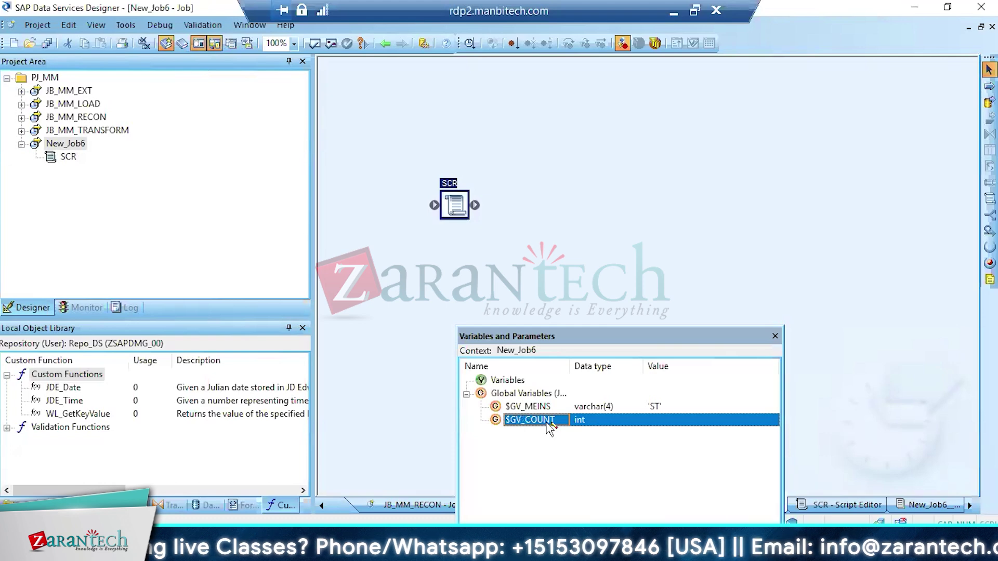
double_click(550, 422)
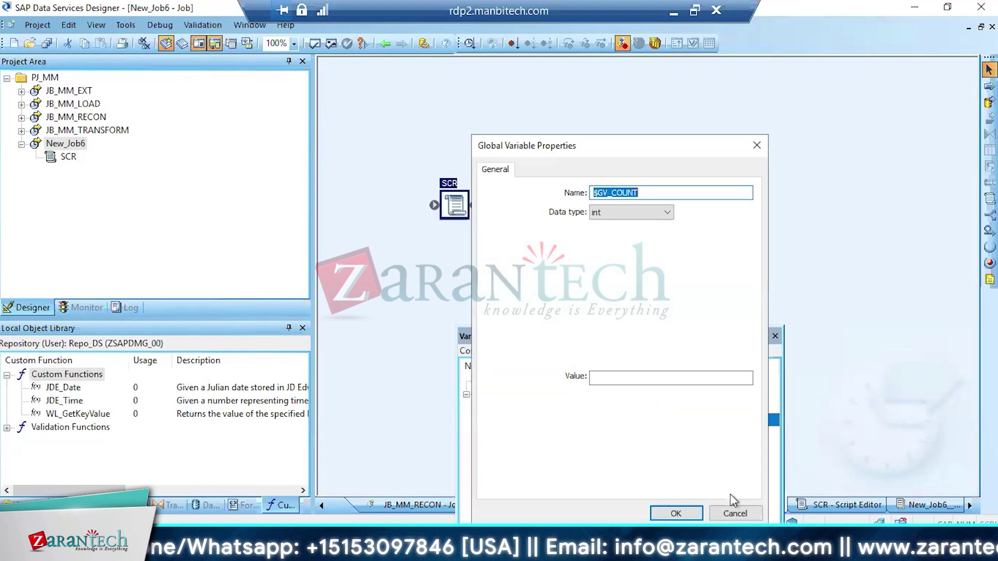
click(735, 514)
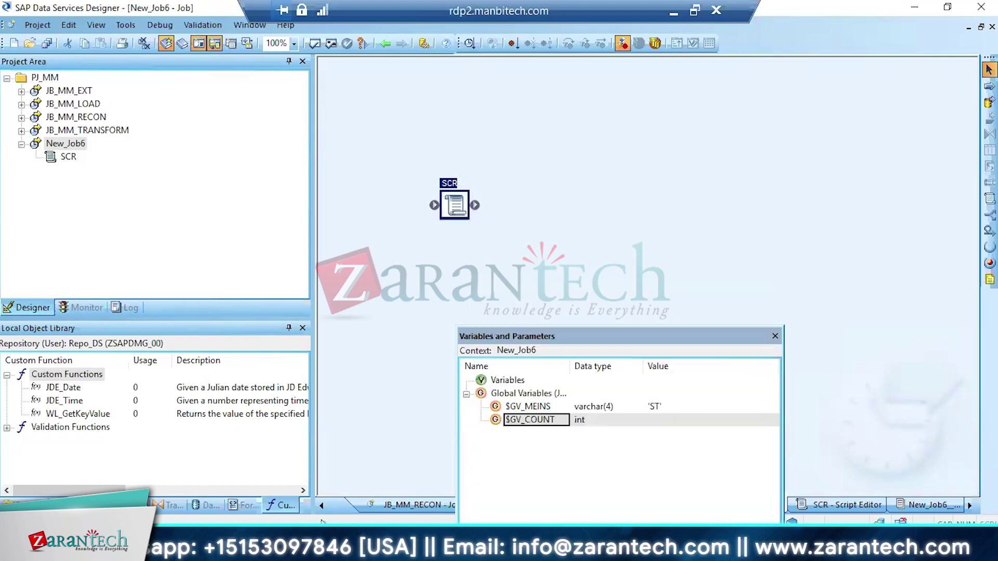
click(775, 337)
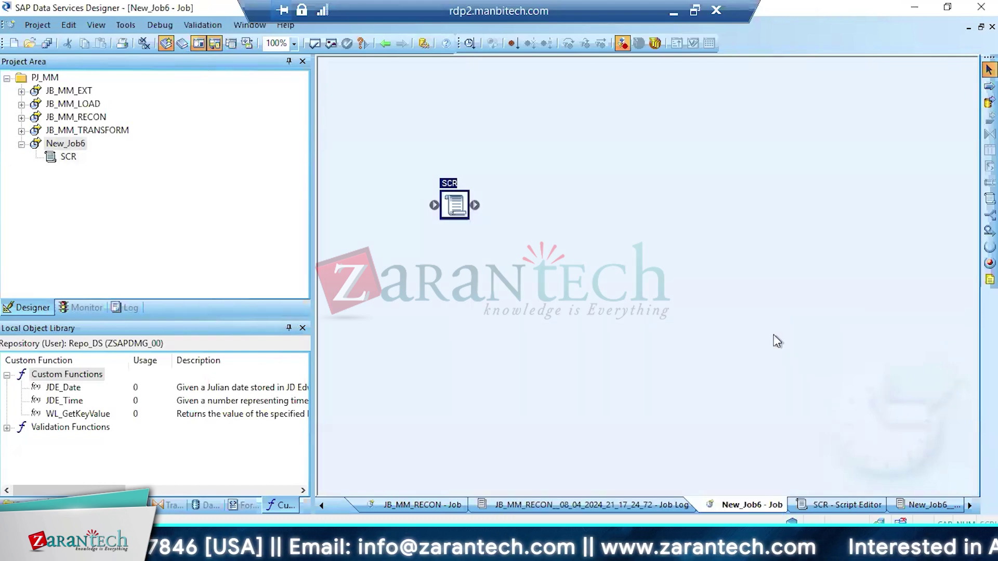
Add a While Loop object to the New_Job6 workspace and set its condition to $GV_COUNT<10
click(990, 232)
click(609, 233)
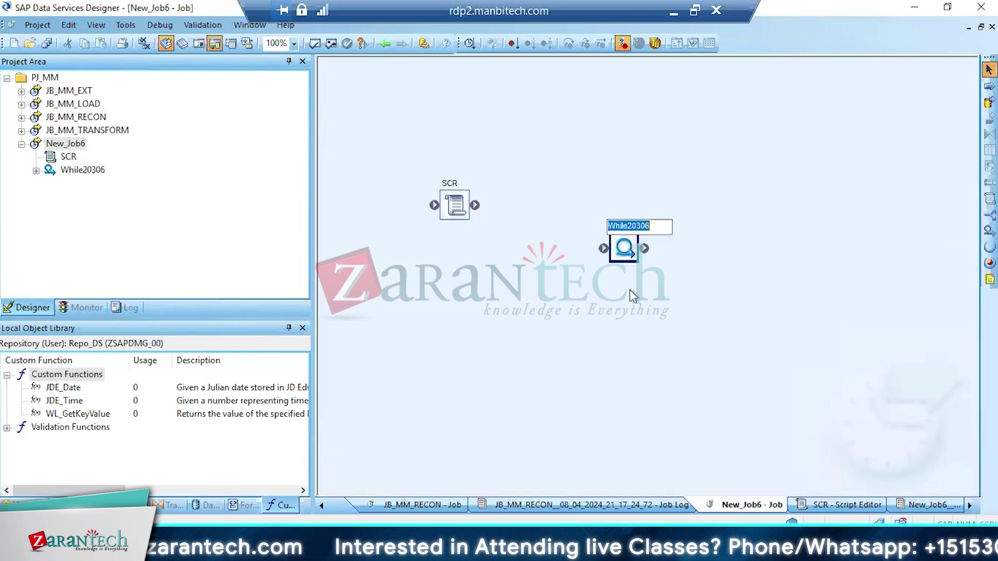
double_click(624, 255)
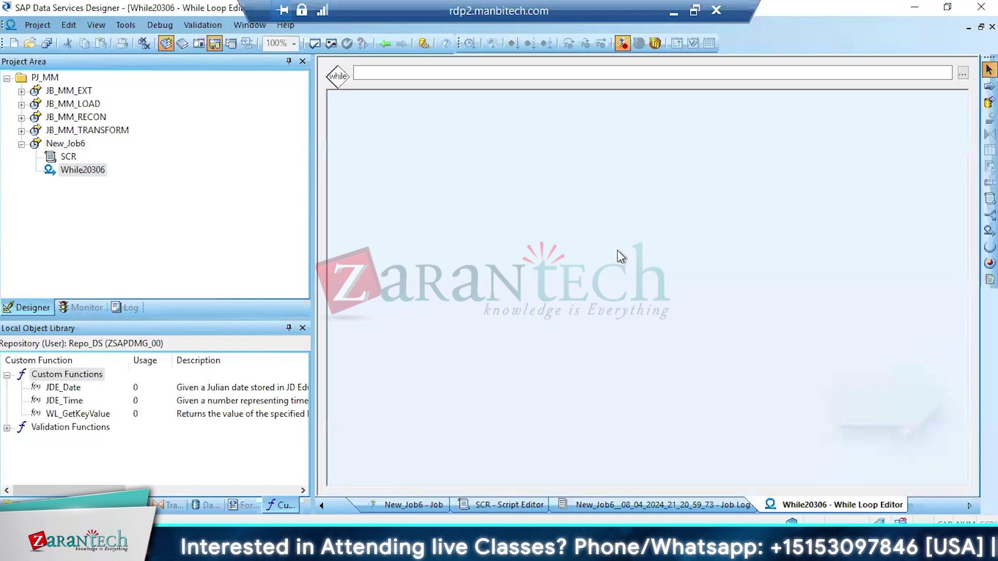
click(366, 76)
text($GV_COUNT)
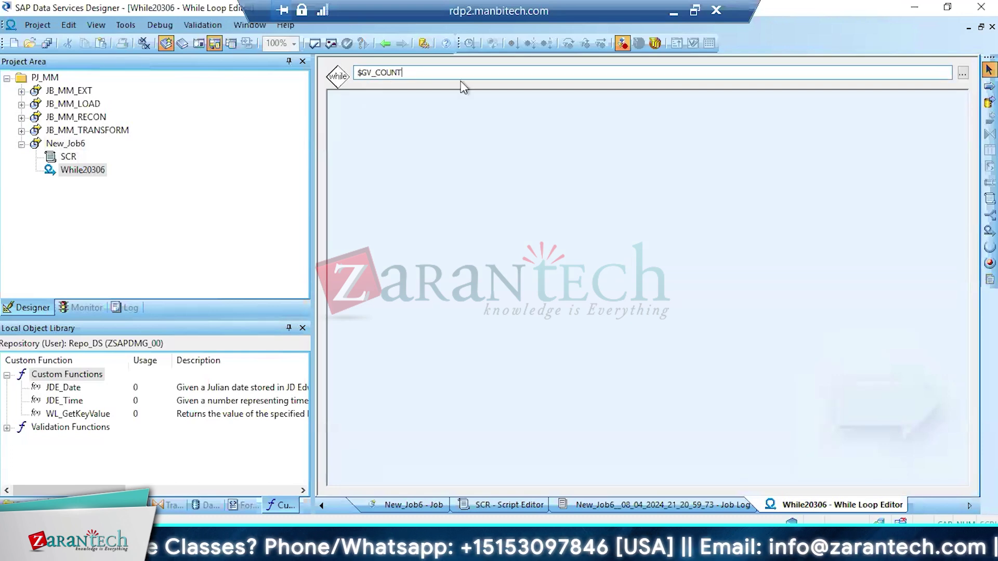
text( <10)
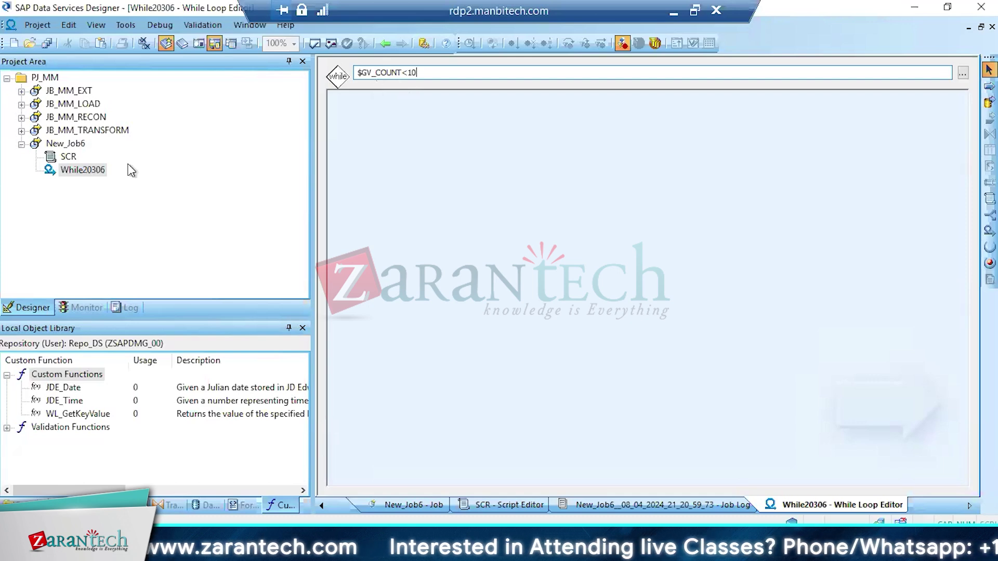
Review the While Loop's condition against the SCR script's while statement, checking the use of $GV_COUNT
click(75, 145)
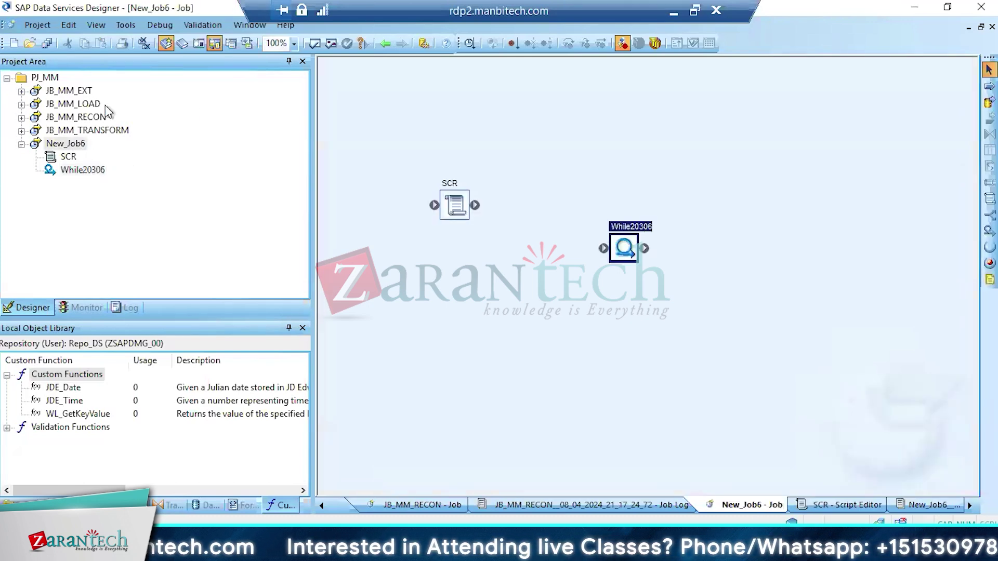
click(384, 43)
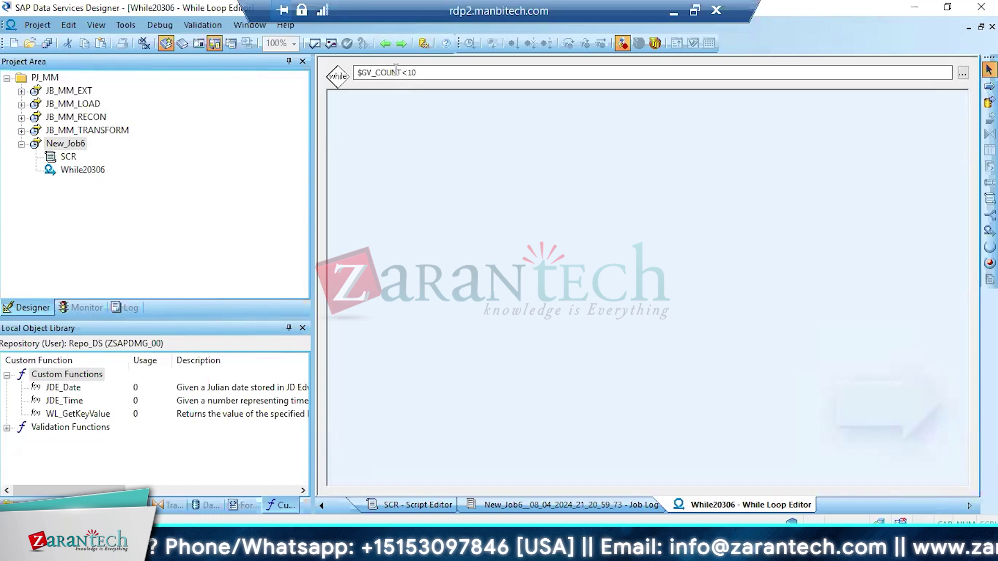
click(396, 72)
click(401, 73)
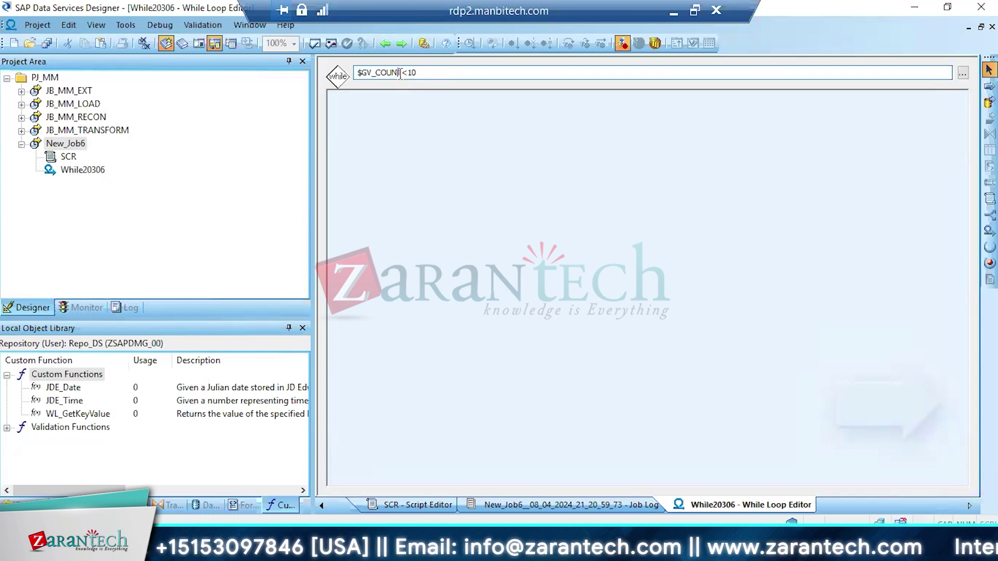
key(shift+Home)
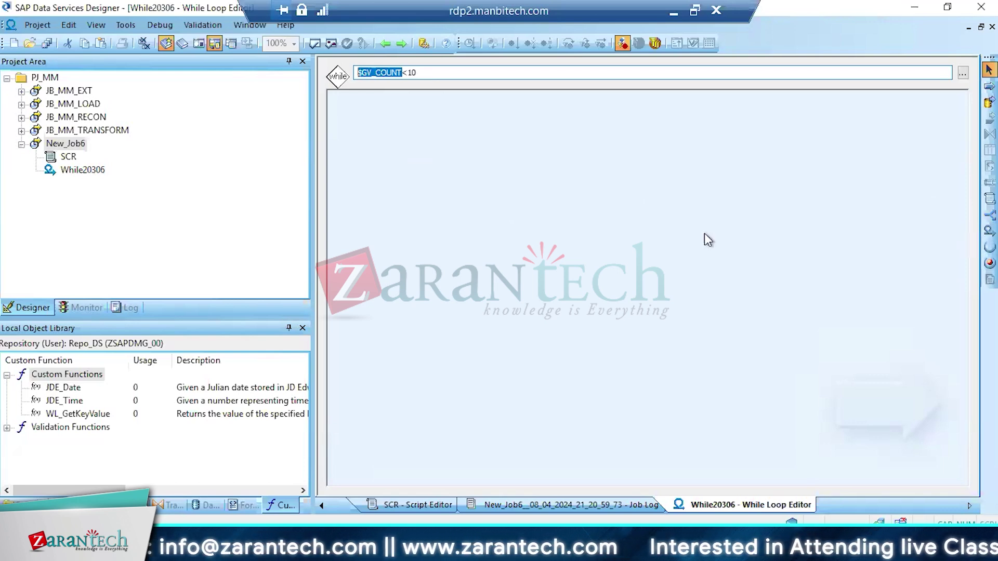
click(385, 44)
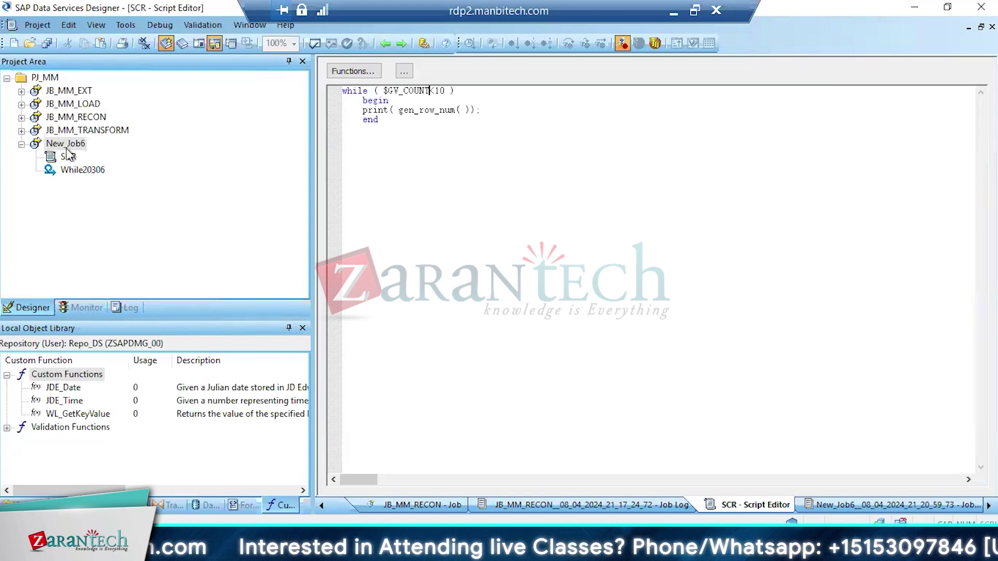
click(72, 170)
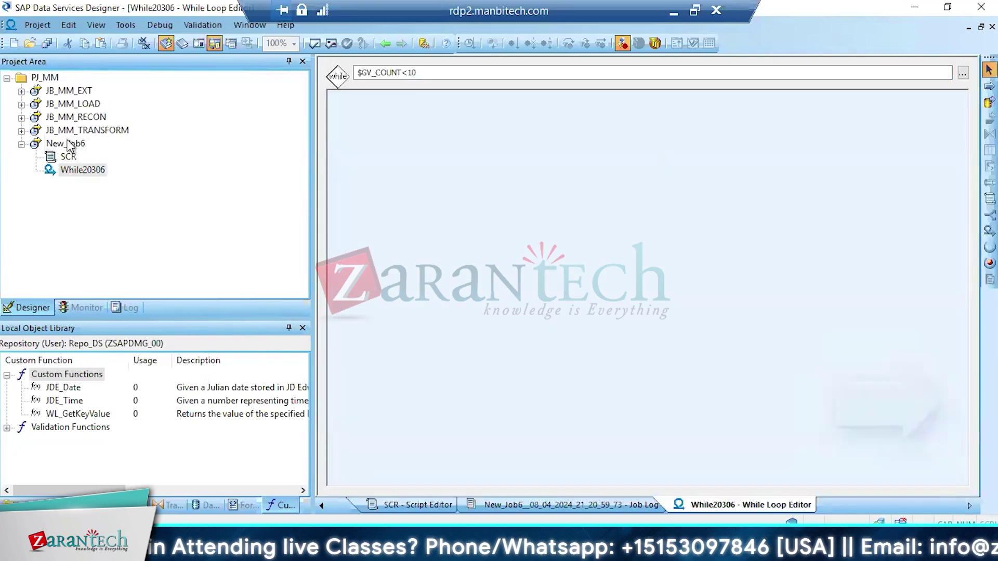
Return to the New_Job6 workspace and delete the While Loop object
click(68, 144)
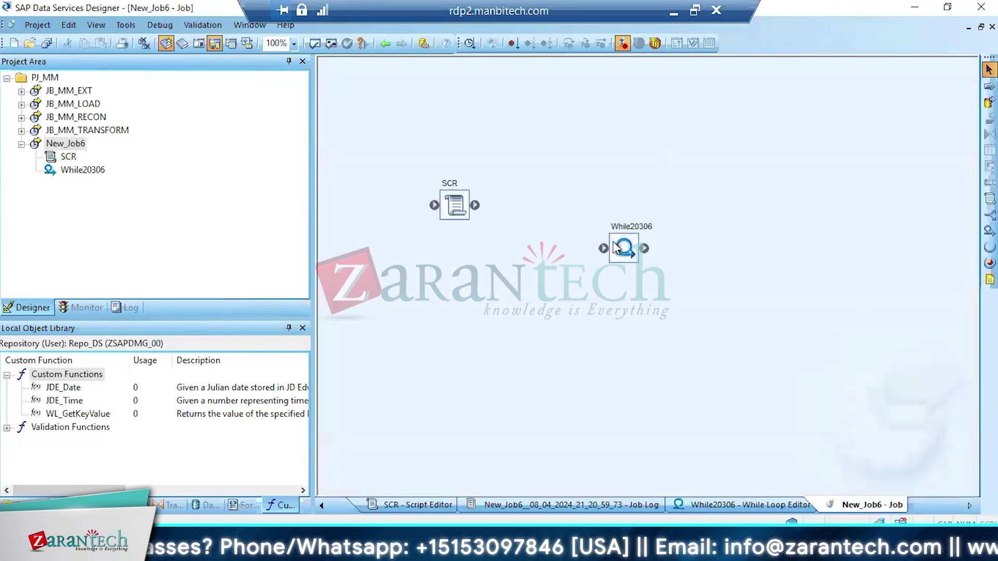
click(624, 249)
key(Delete)
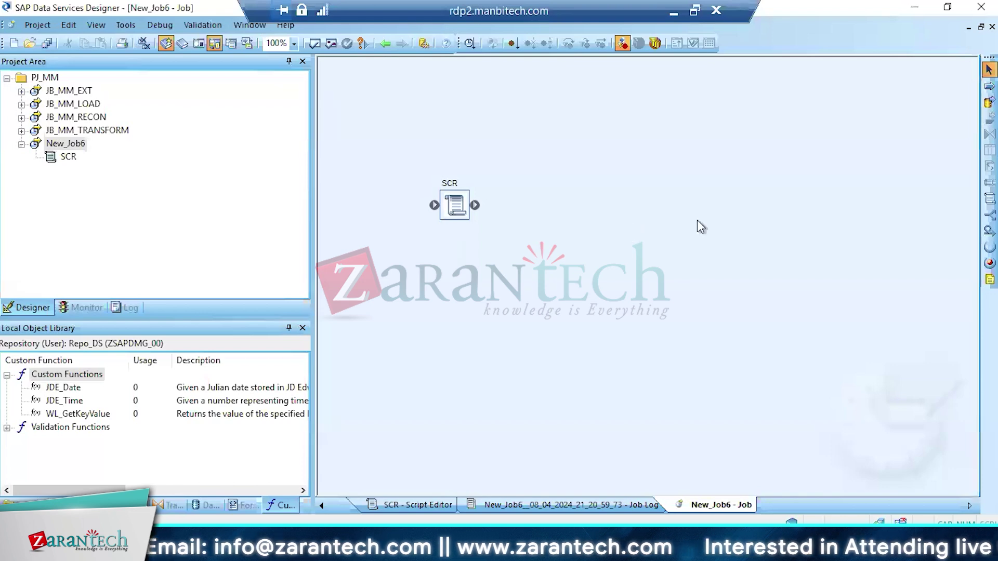
Take a last look at the SCR script, then delete SCR from New_Job6
double_click(466, 204)
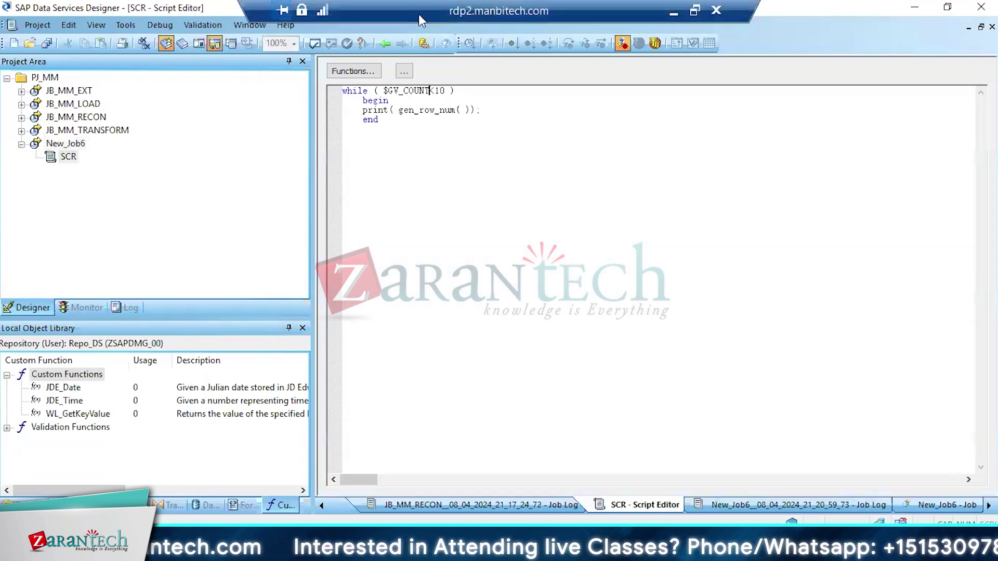
click(67, 143)
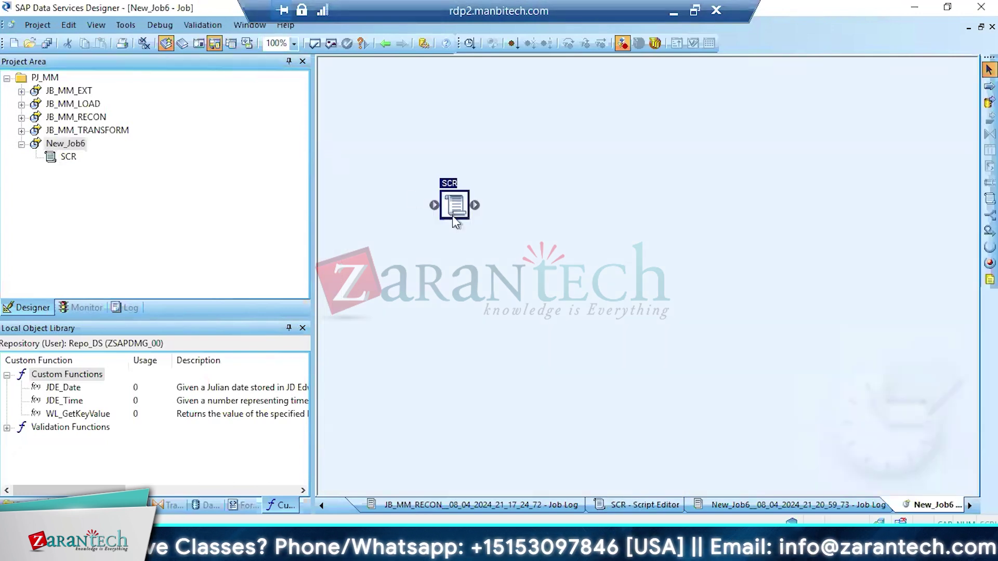
key(Delete)
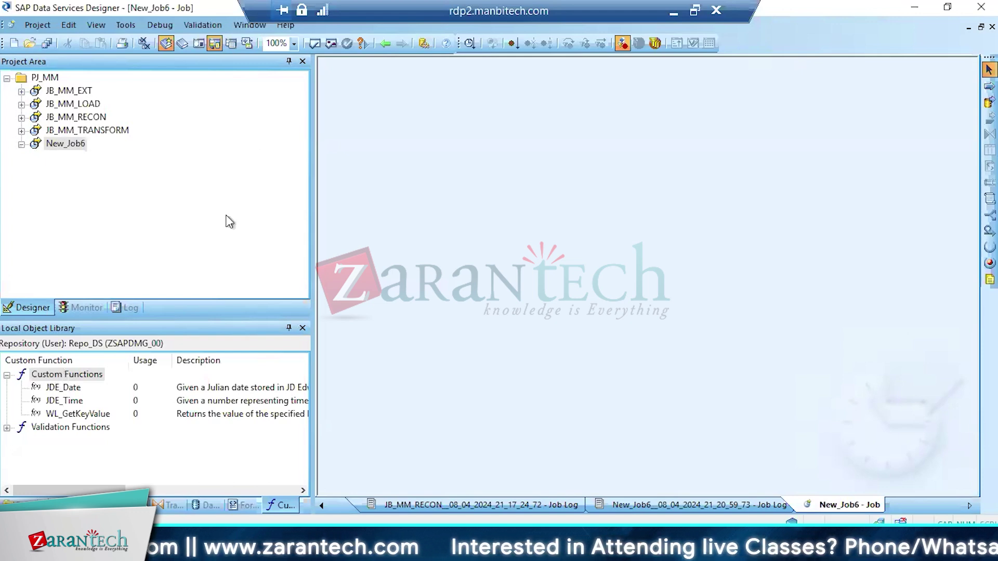
Open the BAPI_BUPA_BANKDETAILS_GET function from the Functions of the S4HANA_2022 datastore
right_click(72, 376)
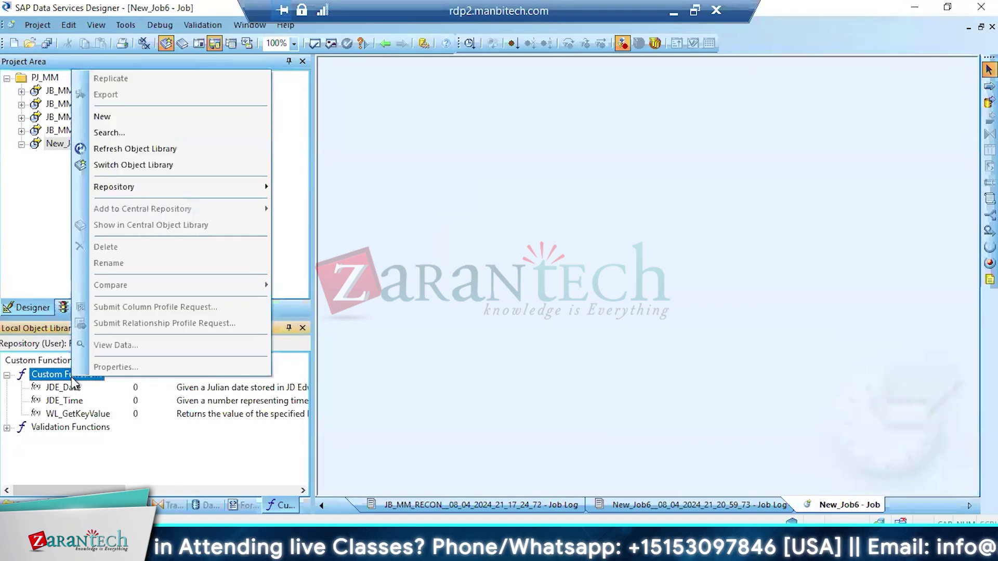
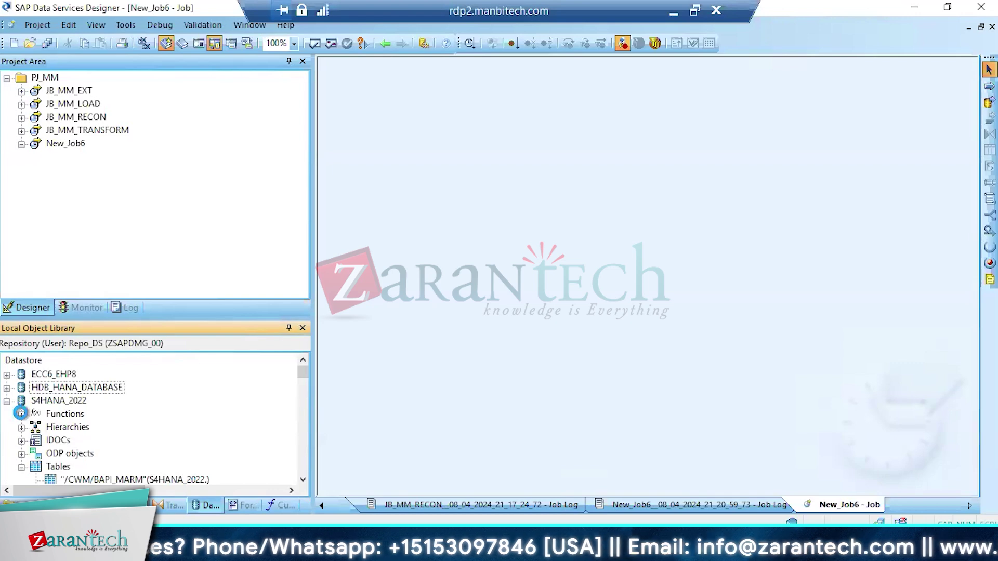
click(20, 414)
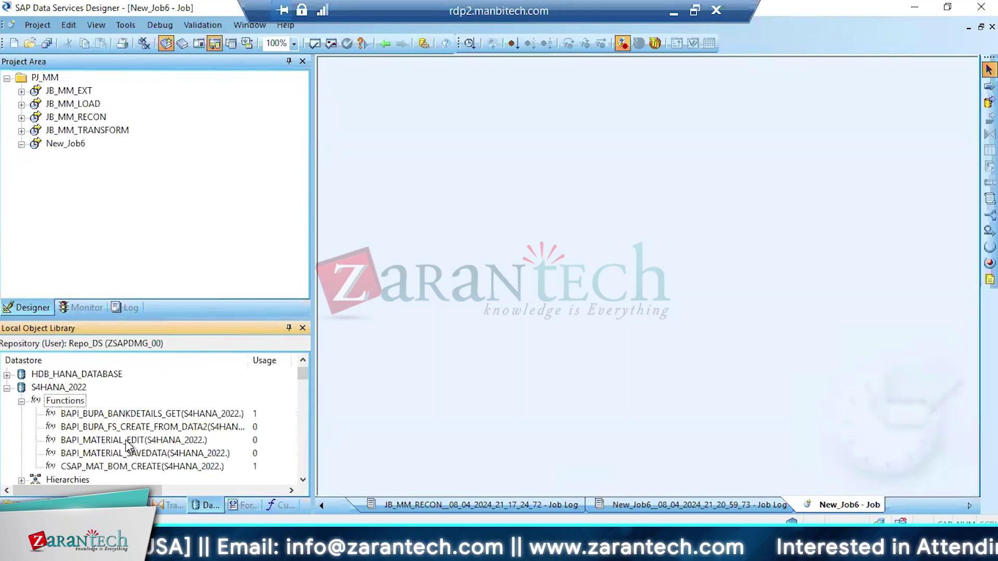
double_click(134, 414)
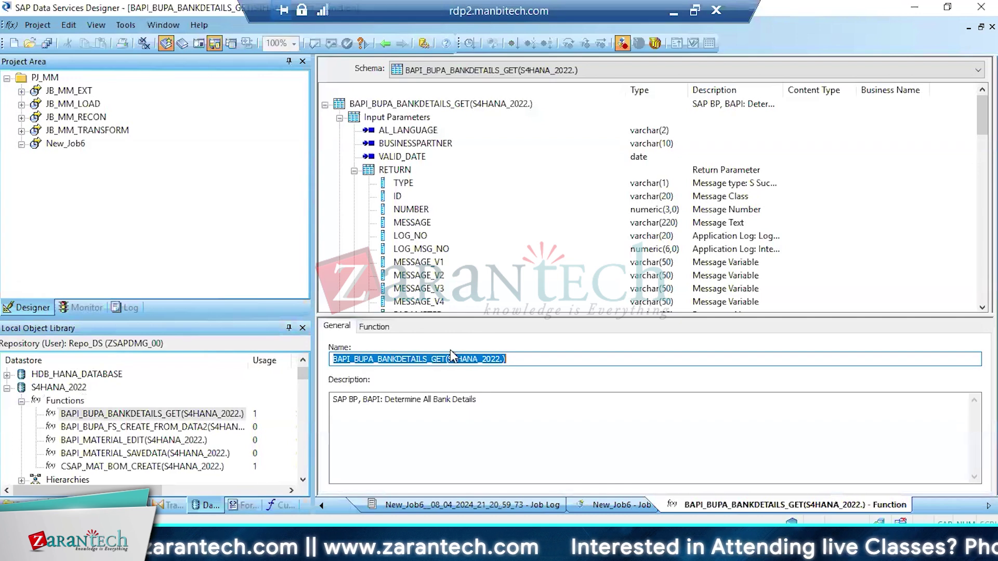
Copy the function's name BAPI_BUPA_BANKDETAILS_GET, leaving out the datastore suffix
click(432, 359)
drag(446, 359, 321, 369)
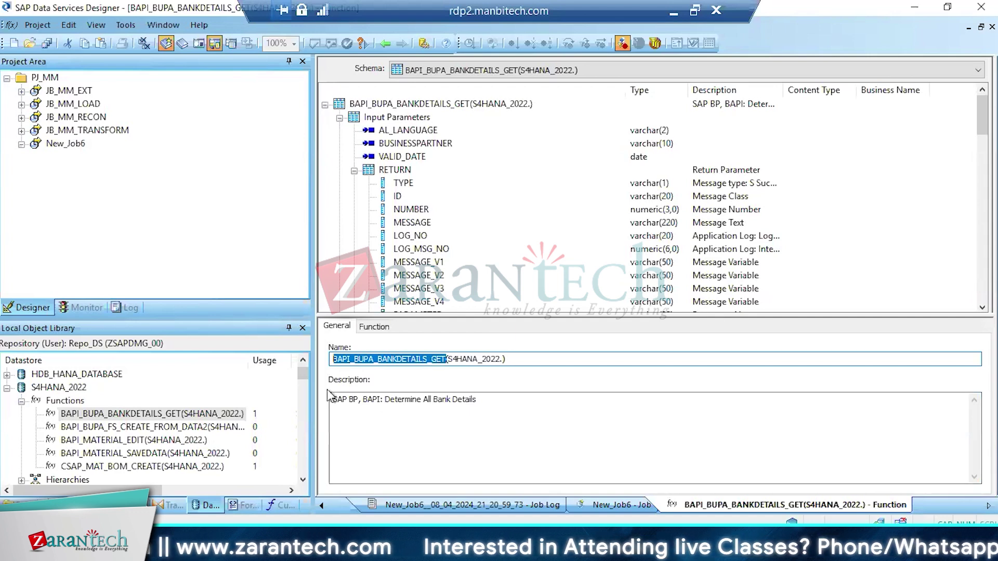
click(384, 360)
double_click(384, 360)
key(ctrl+c)
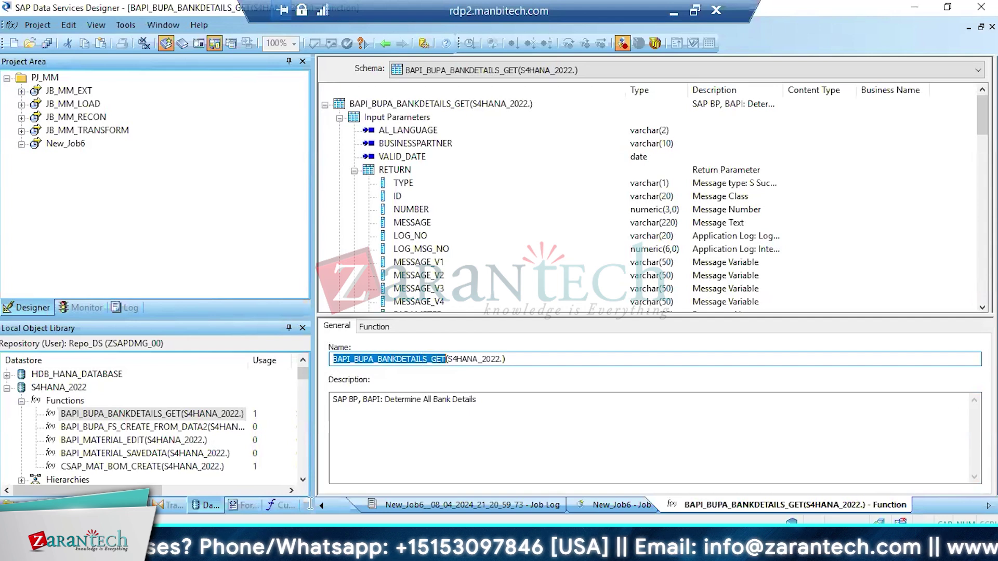
Switch to the SAP IDoc Display session, run transaction /NSE37, and enter BAPI_BUPA_BANKDETAILS_GET as the function module
click(231, 549)
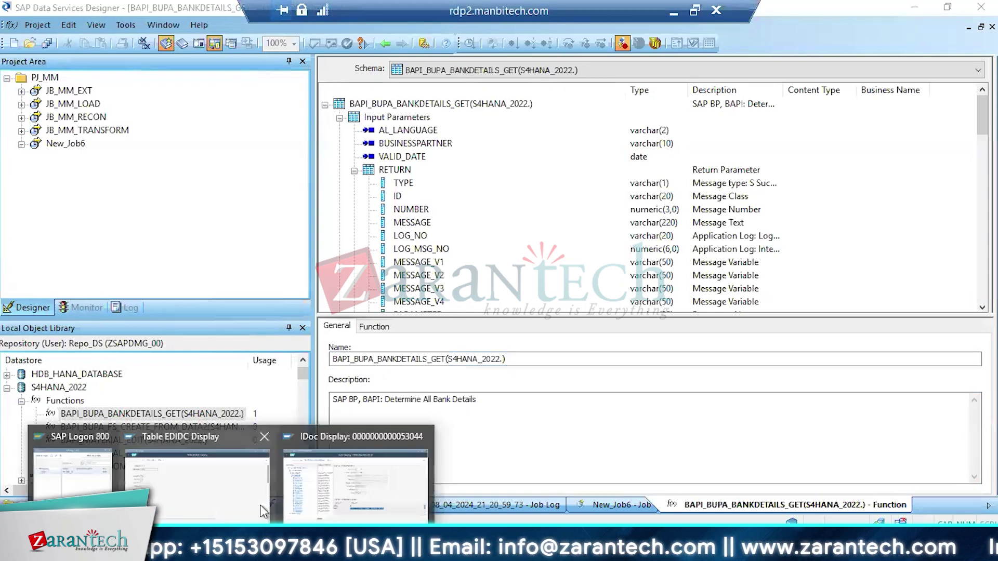
click(365, 491)
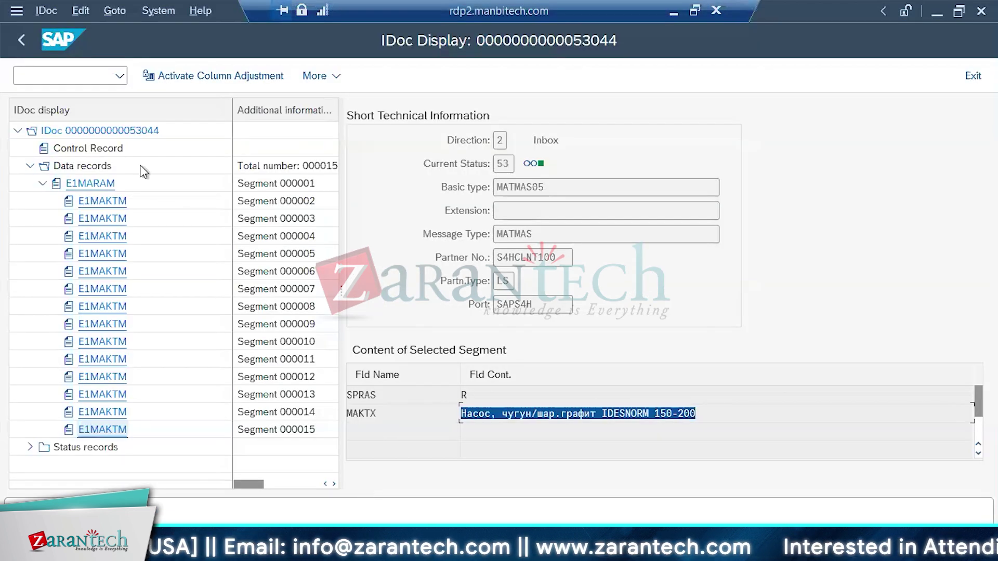
click(80, 83)
text(/NSE37)
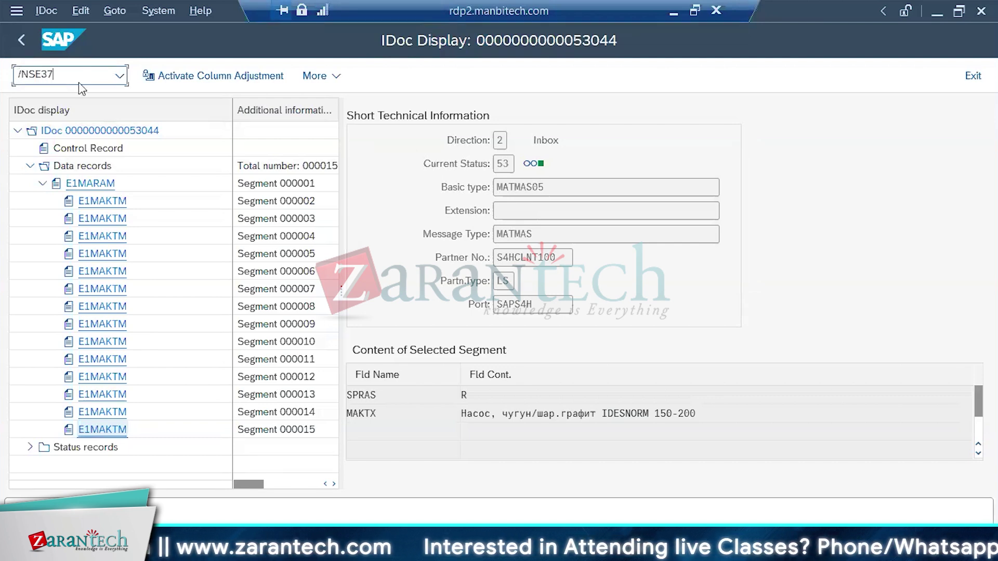
key(Return)
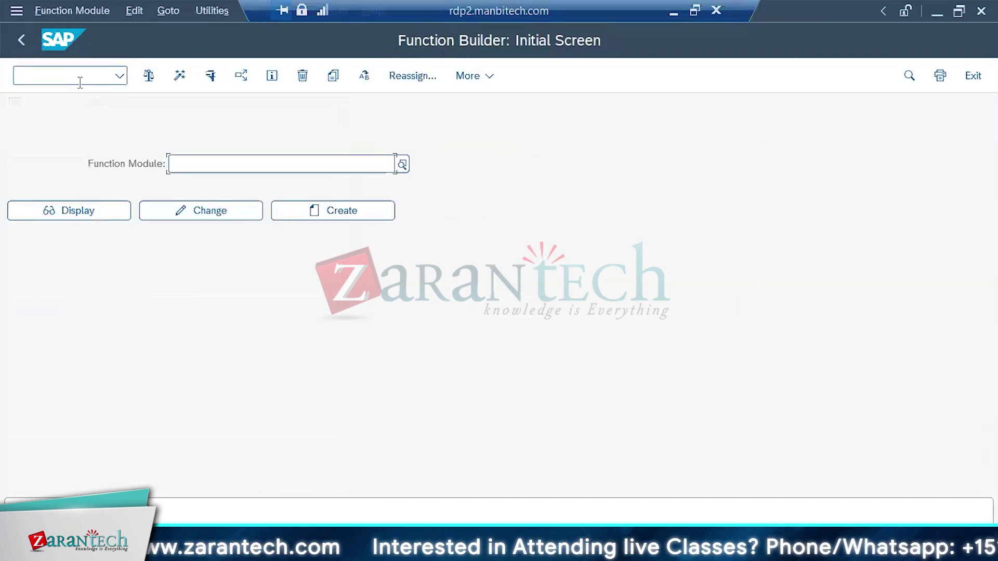
key(ctrl+v)
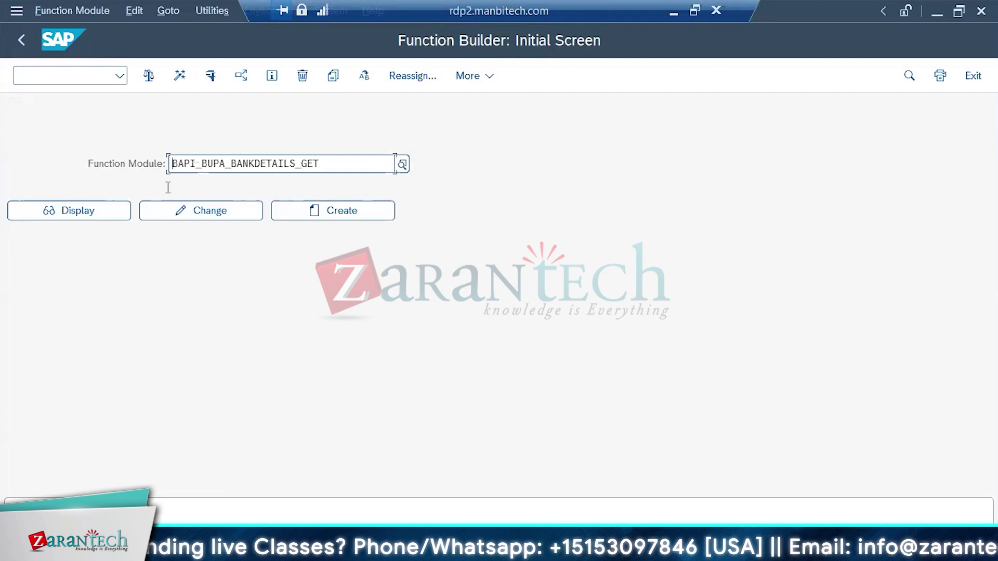
Display the BAPI_BUPA_BANKDETAILS_GET function module and examine its attributes, including the release date
click(75, 214)
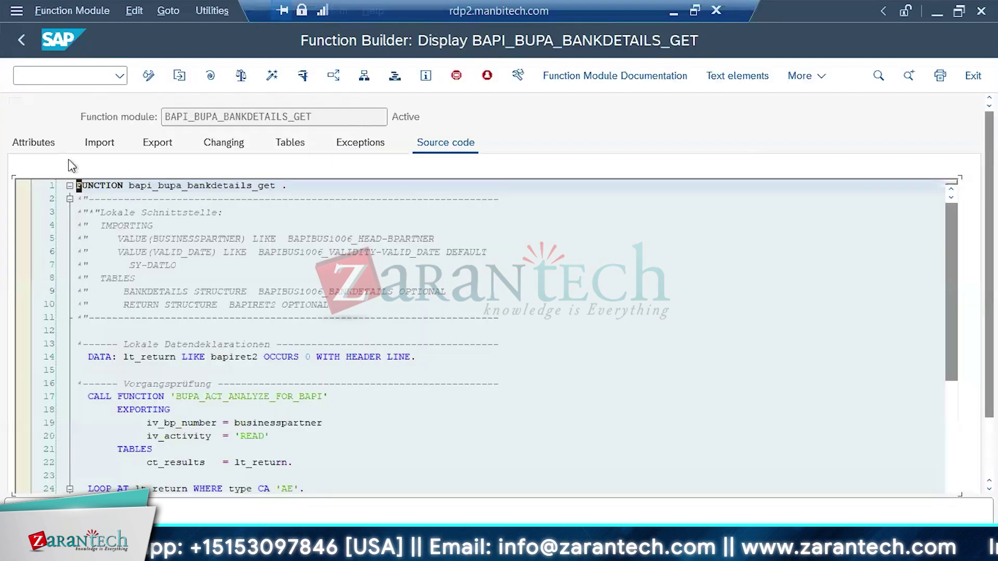
click(45, 145)
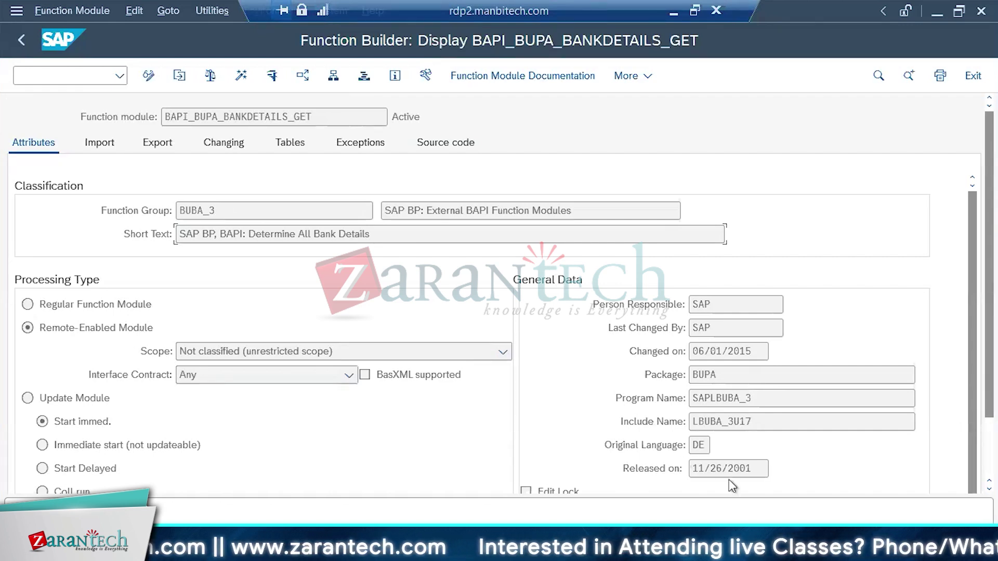
drag(759, 467, 659, 473)
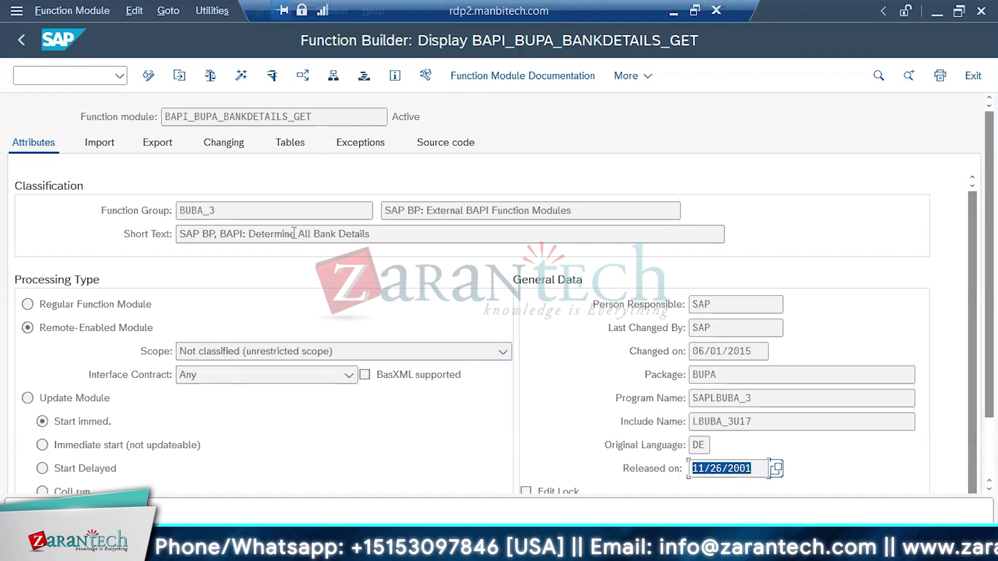
Look at the function module's test screen, then examine its import and table parameters, especially BANKDETAILS
click(271, 77)
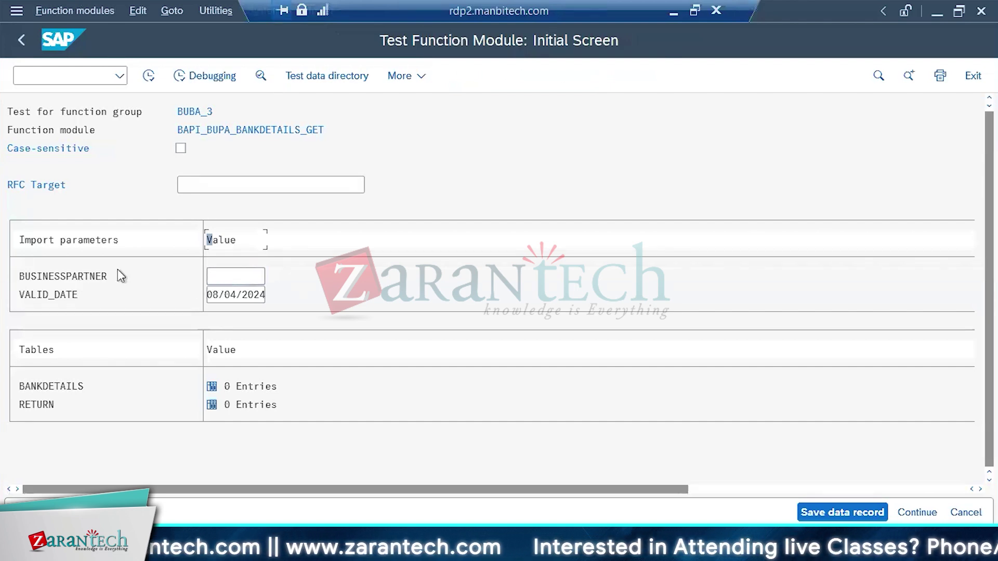
click(20, 40)
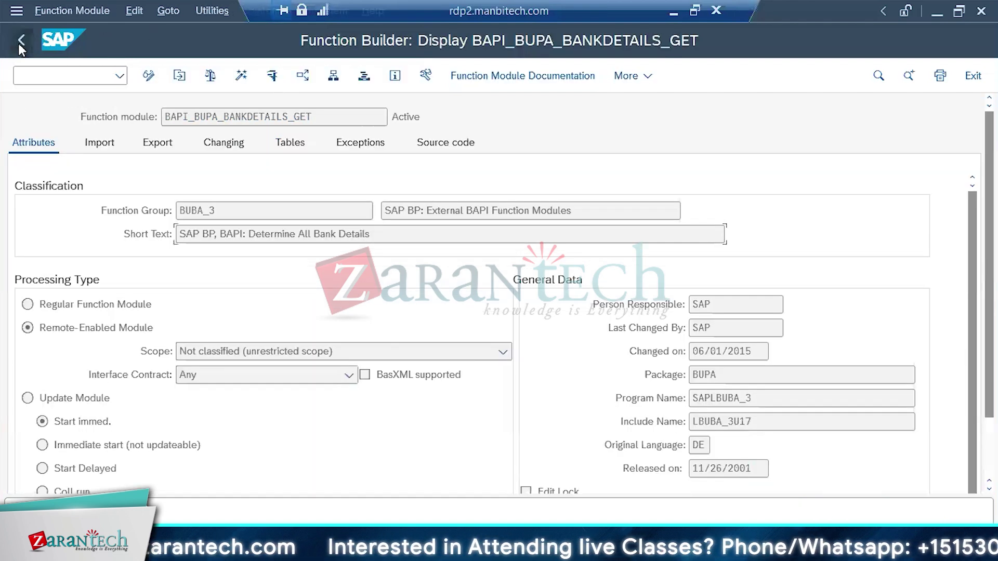
click(113, 151)
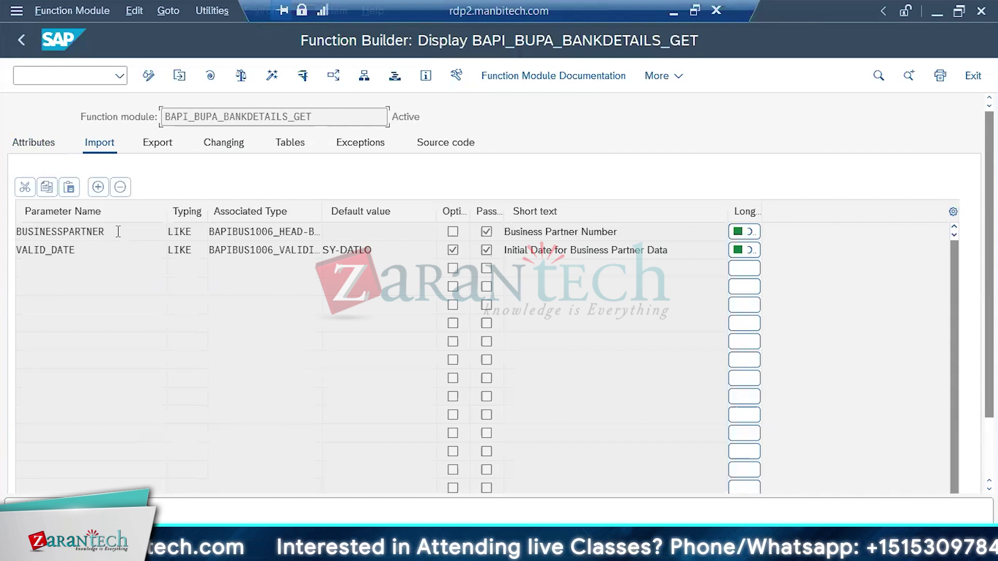
click(303, 148)
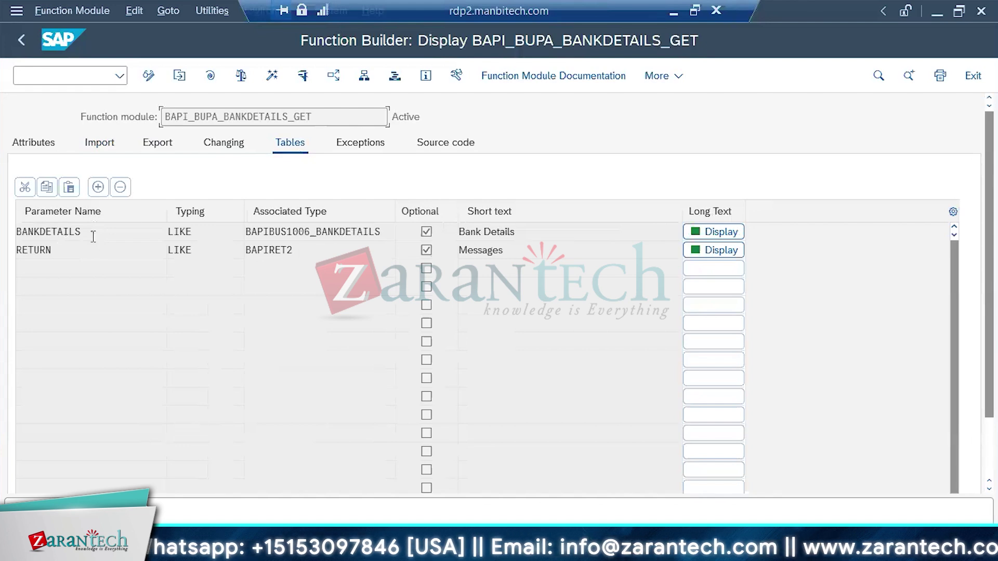
drag(82, 232, 1, 253)
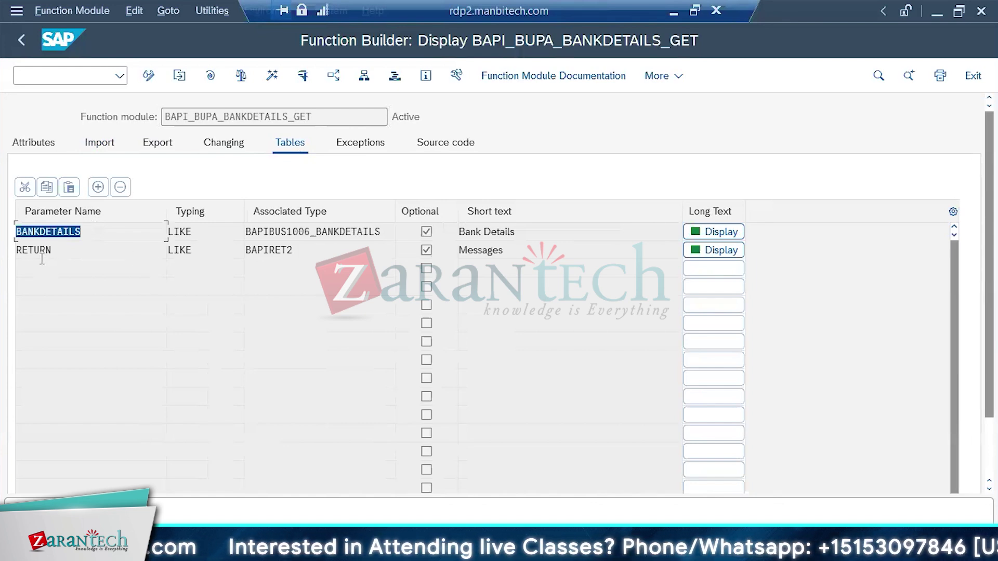
Inspect where the BANKDETAILS table parameter is used in the function module, then return to the Function Builder's initial screen
click(75, 234)
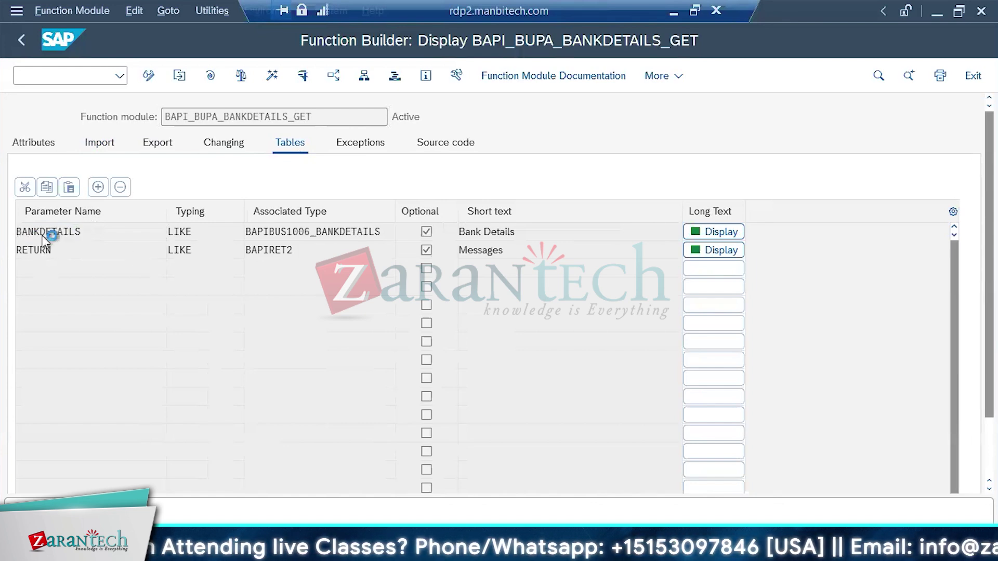
click(51, 234)
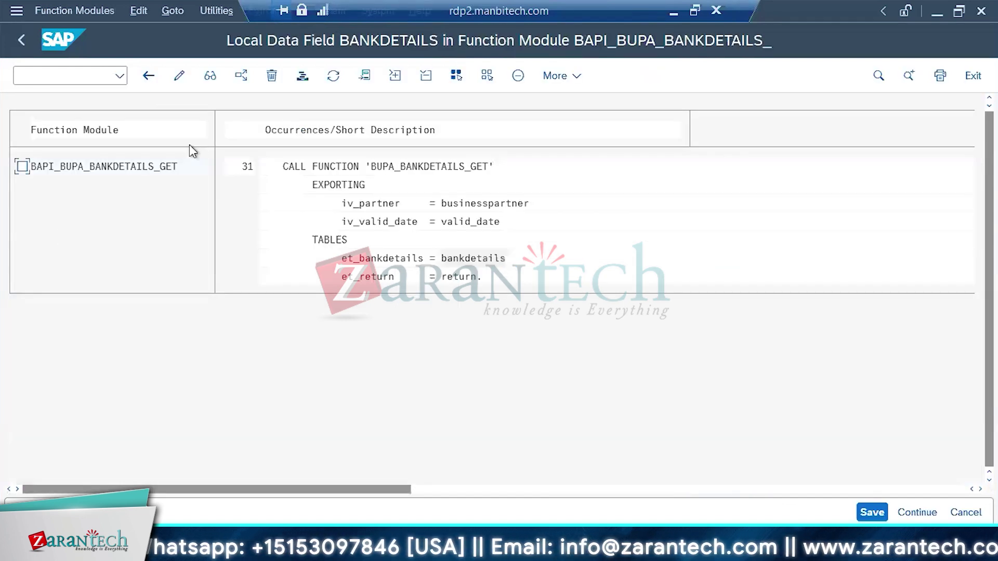
click(149, 76)
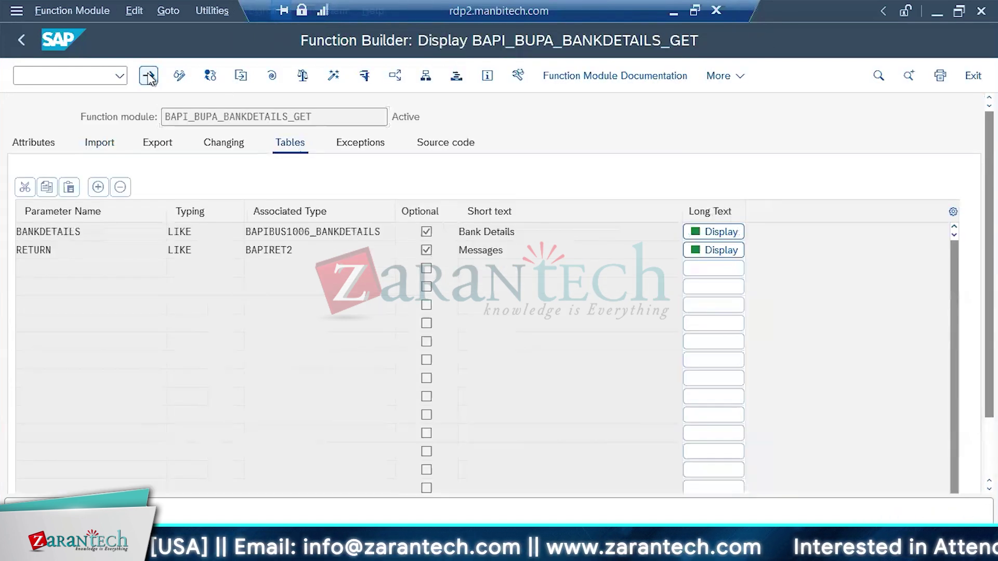
click(149, 76)
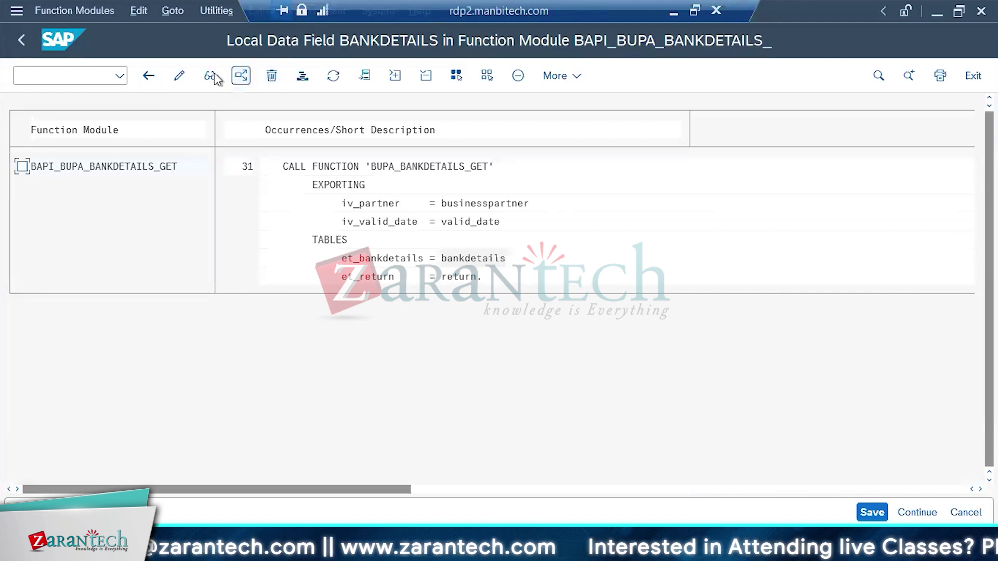
click(149, 76)
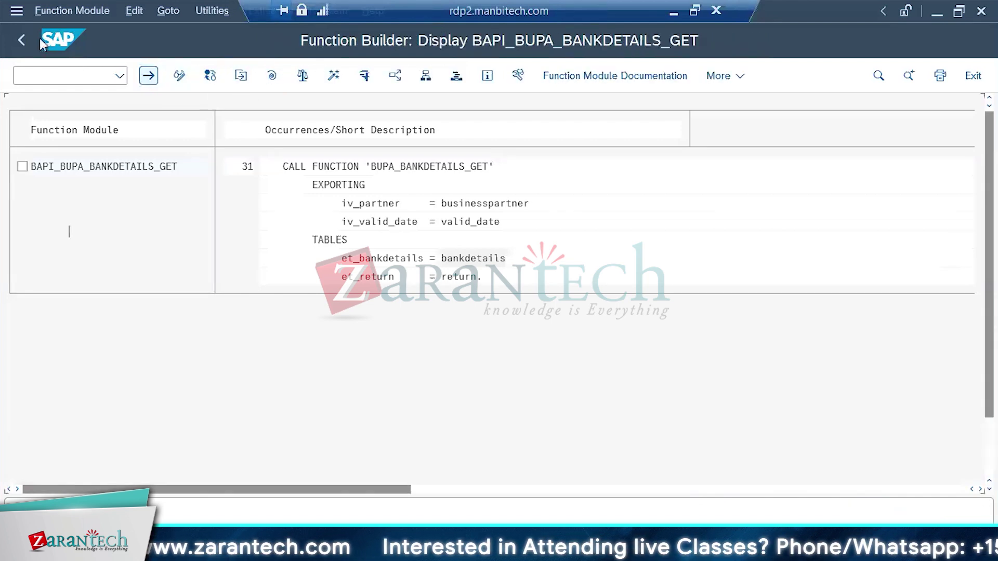
click(23, 39)
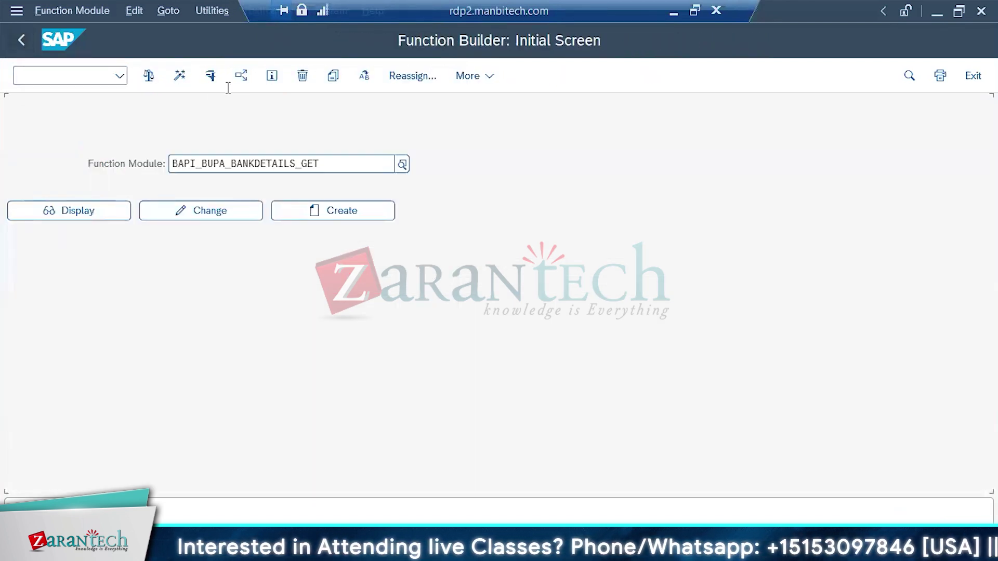
click(211, 76)
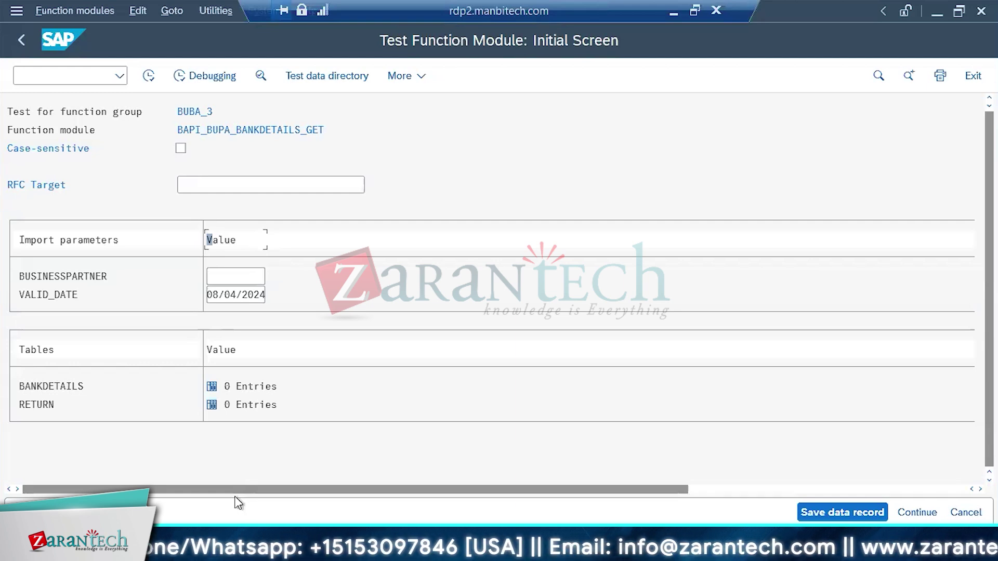
click(63, 81)
text(/)
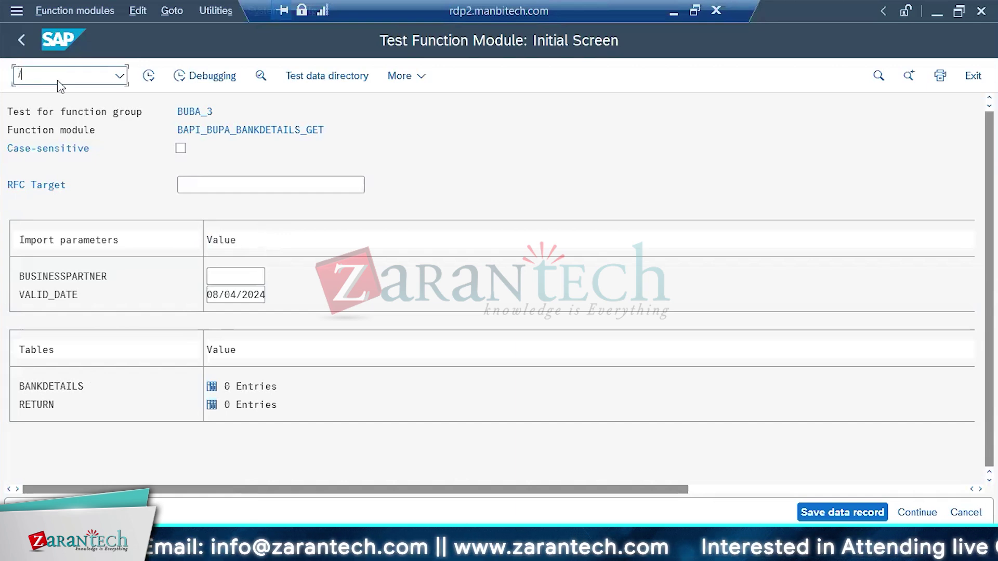
text(NSE37)
key(Return)
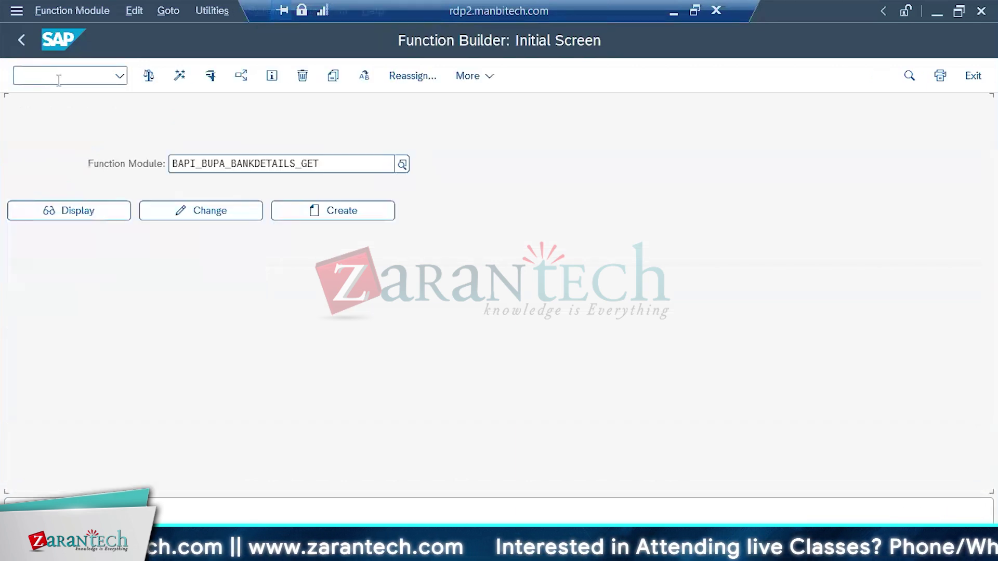
Display function module BAPI_BUPA_BANKDETAILS_GET and check its release date in the attributes
drag(328, 160, 73, 163)
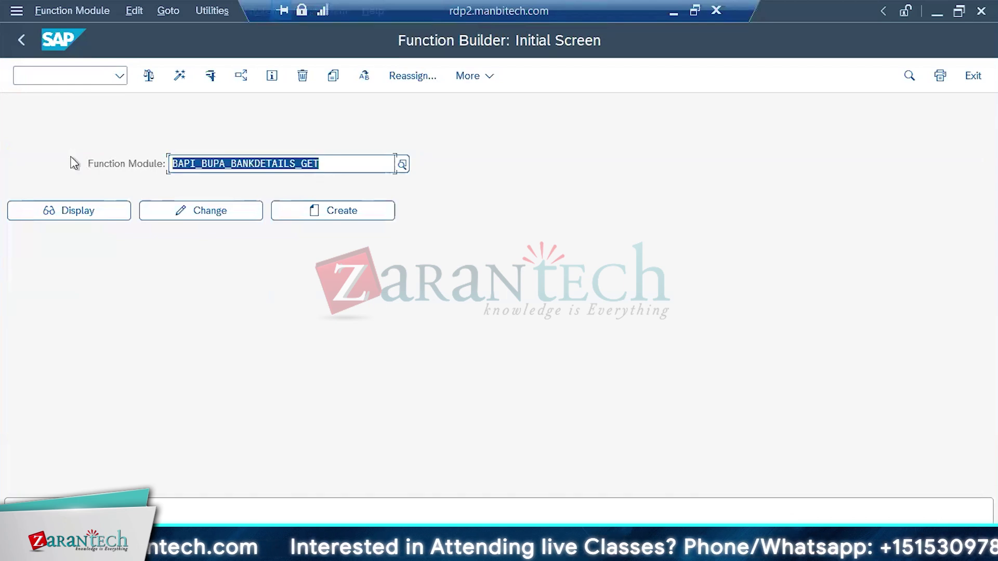
click(72, 211)
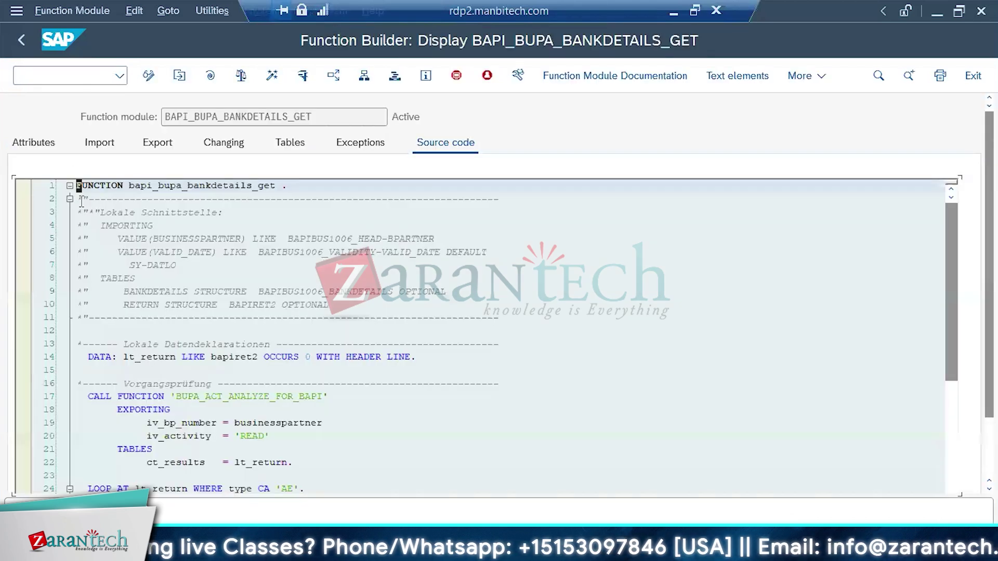
click(32, 142)
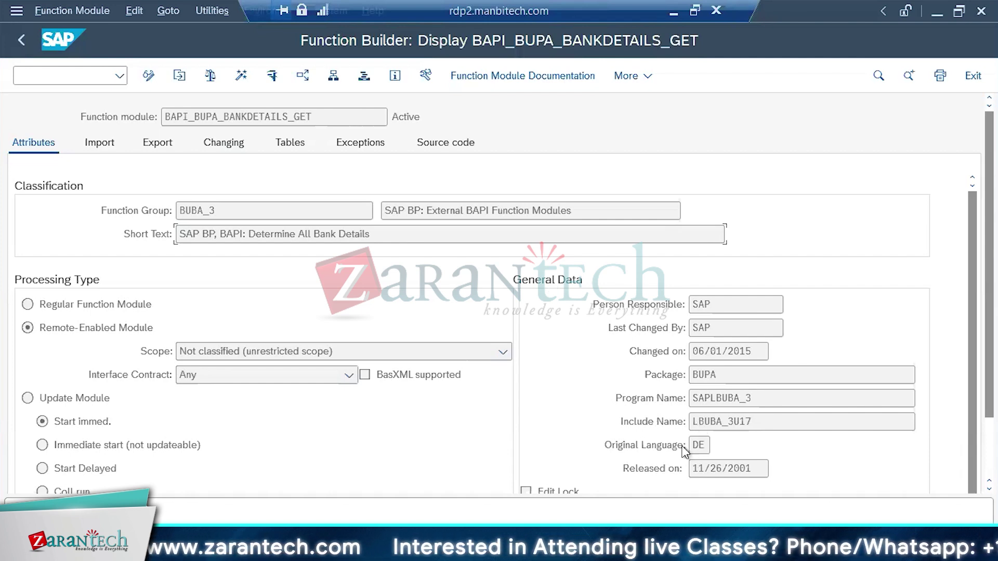
drag(752, 469, 692, 469)
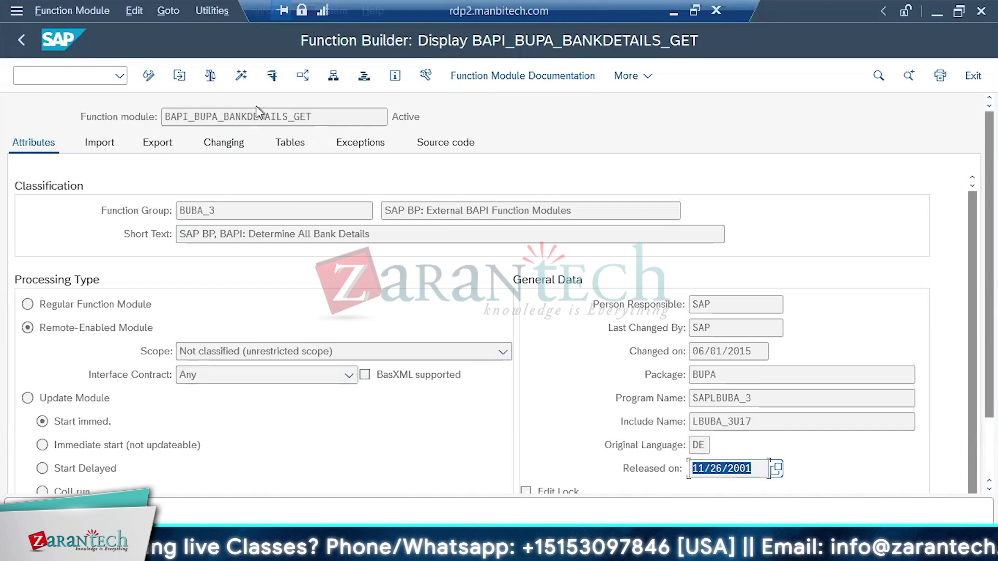
Open the function module's test screen and start transaction SE16 in a new session
click(272, 76)
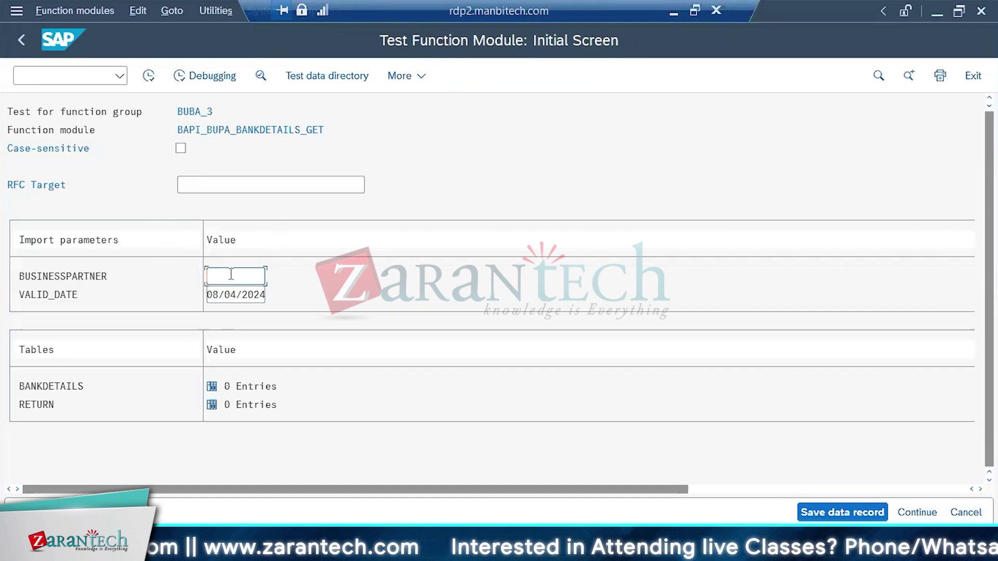
click(59, 84)
text(/OSE)
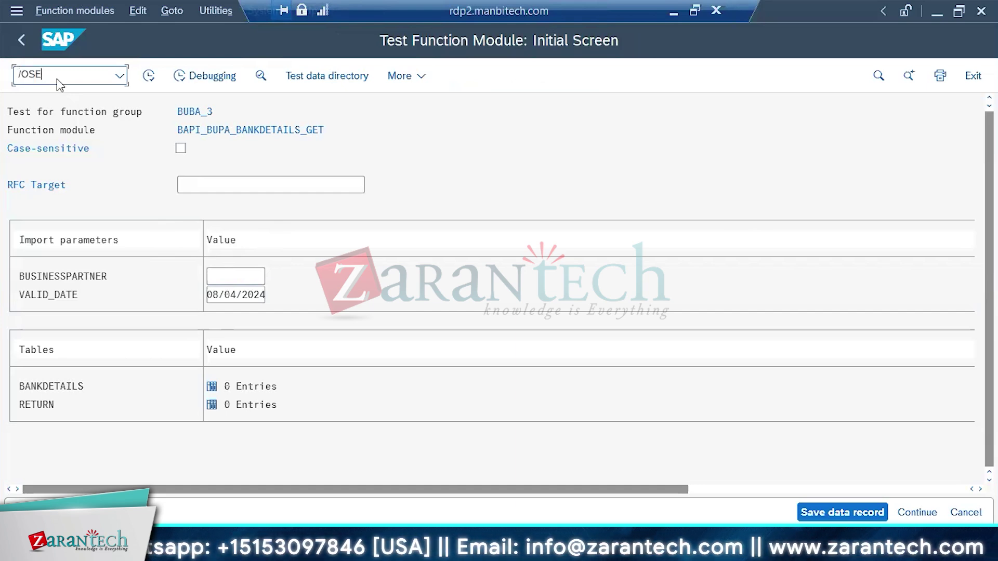
text(16)
key(Return)
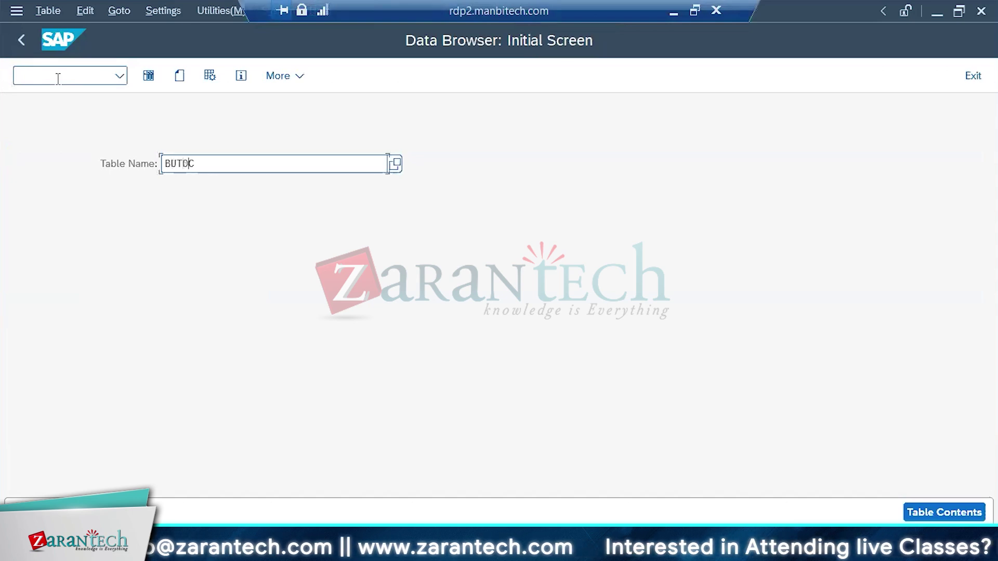
Display the entries of table BUT0BK without any selection restrictions
text(BUT0BK)
key(Return)
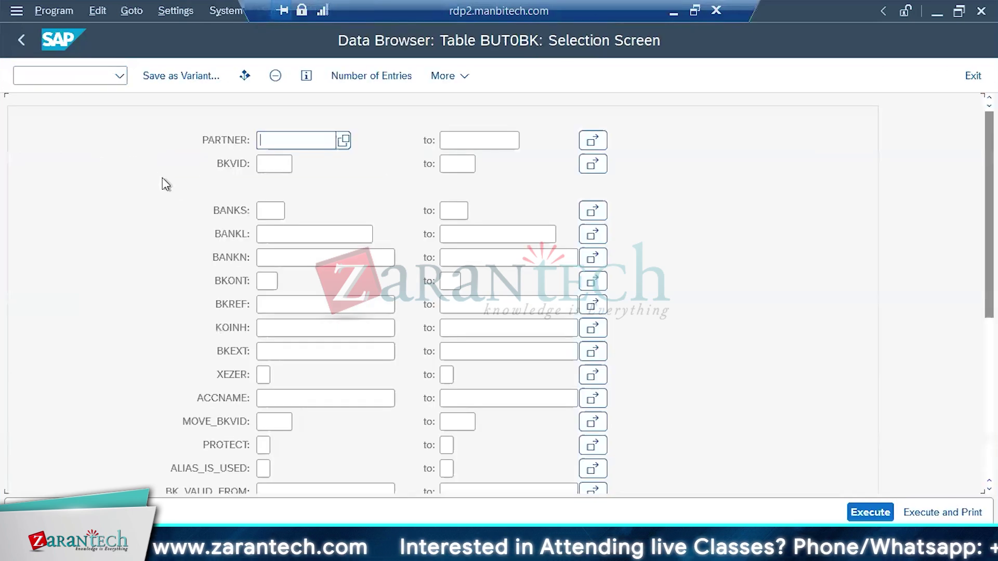
click(865, 512)
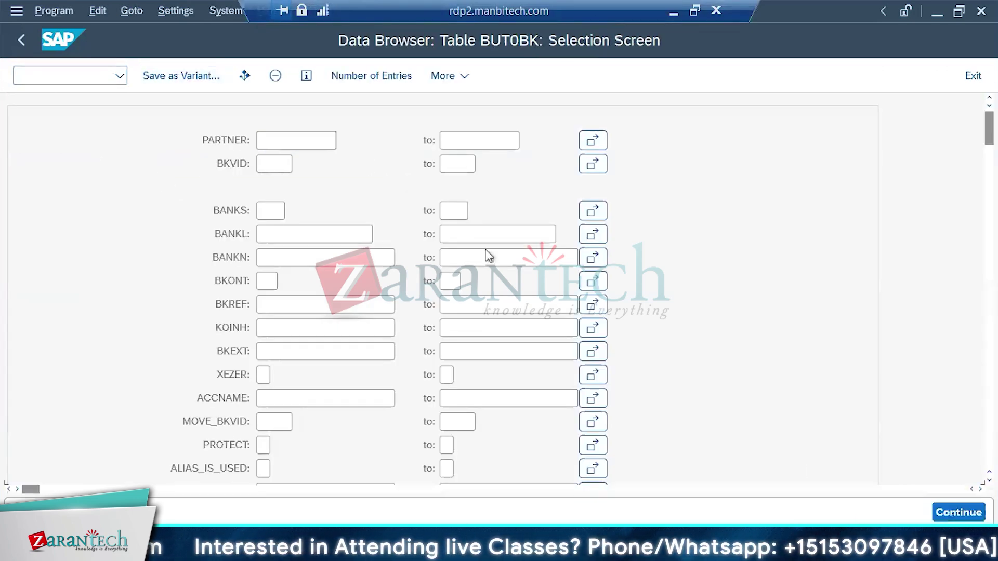
Try to copy the first row's partner number from the BUT0BK list into the test's BUSINESSPARTNER parameter
click(91, 203)
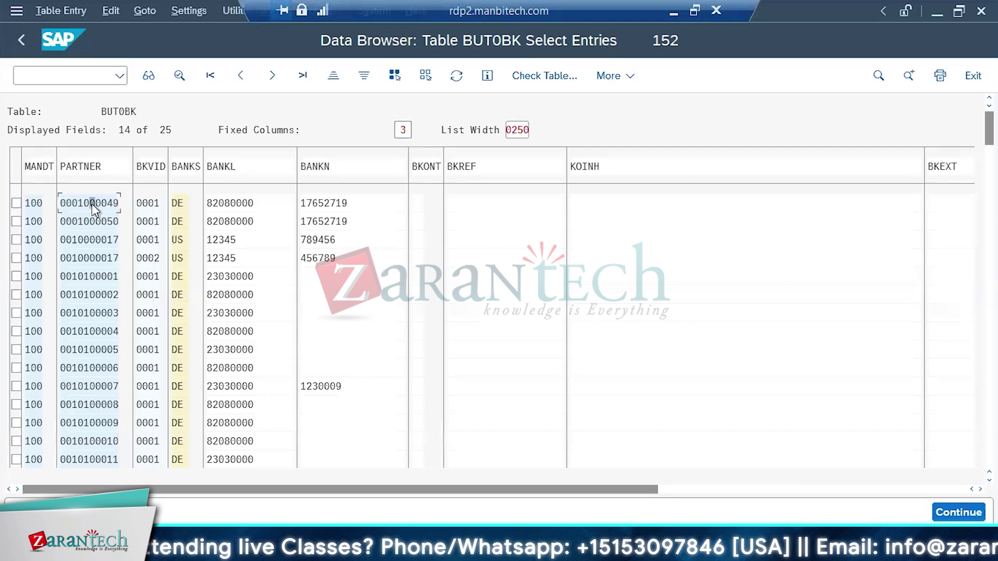
drag(116, 203, 40, 208)
key(ctrl+c)
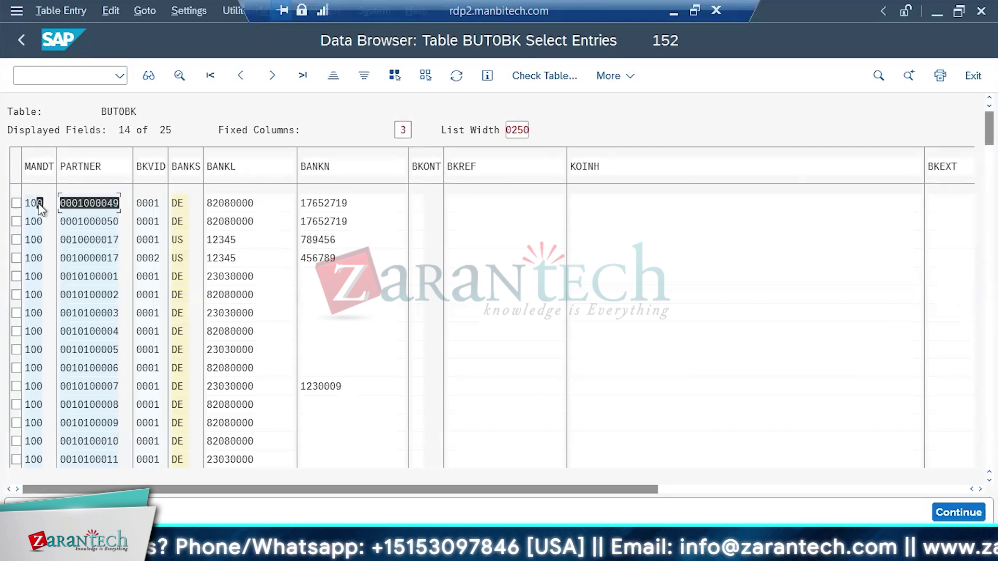
key(alt+Tab)
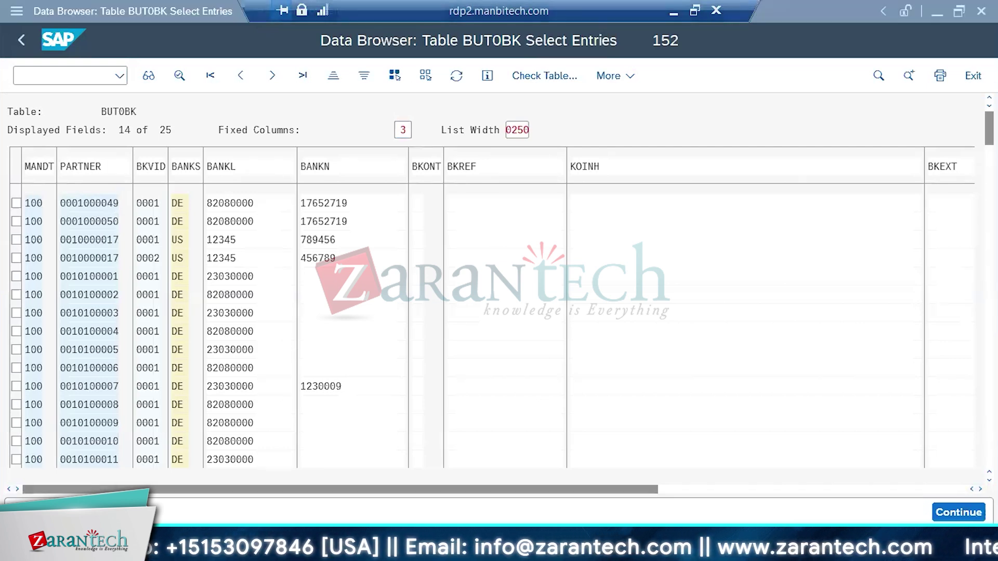
key(alt+Tab)
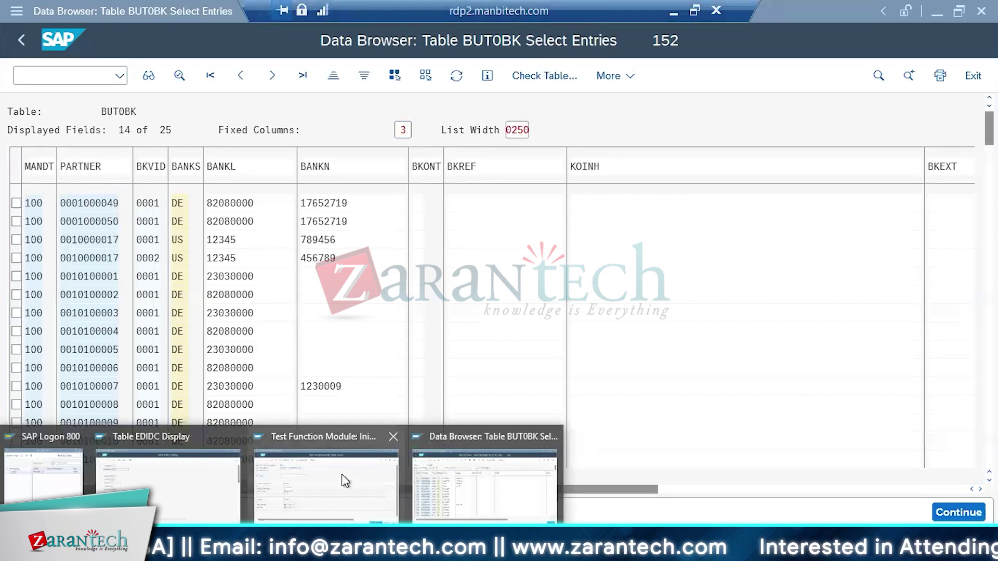
click(342, 470)
key(ctrl+v)
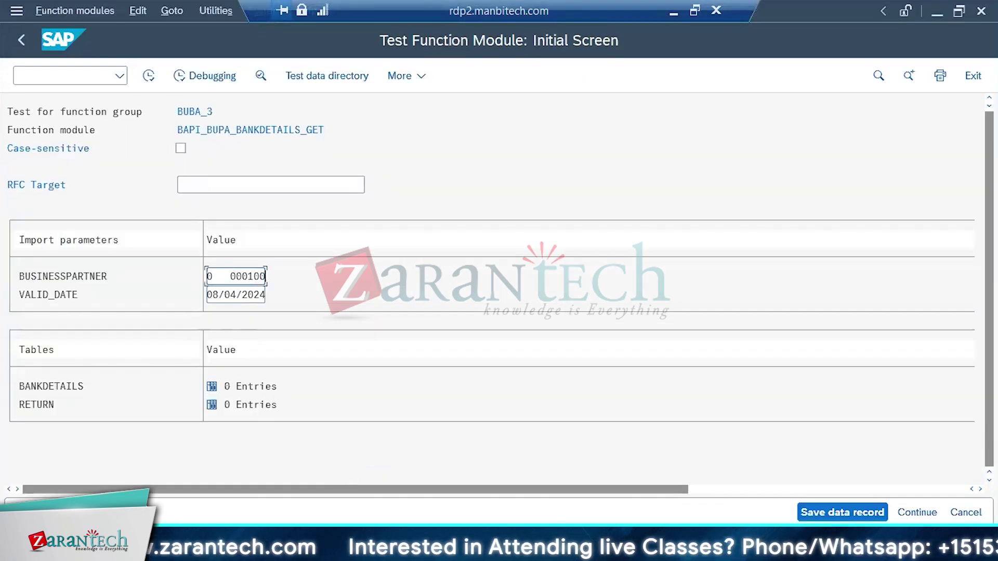
Open the first BUT0BK entry's detail view and copy its partner number into the BUSINESSPARTNER parameter of the function module test
click(291, 549)
click(456, 492)
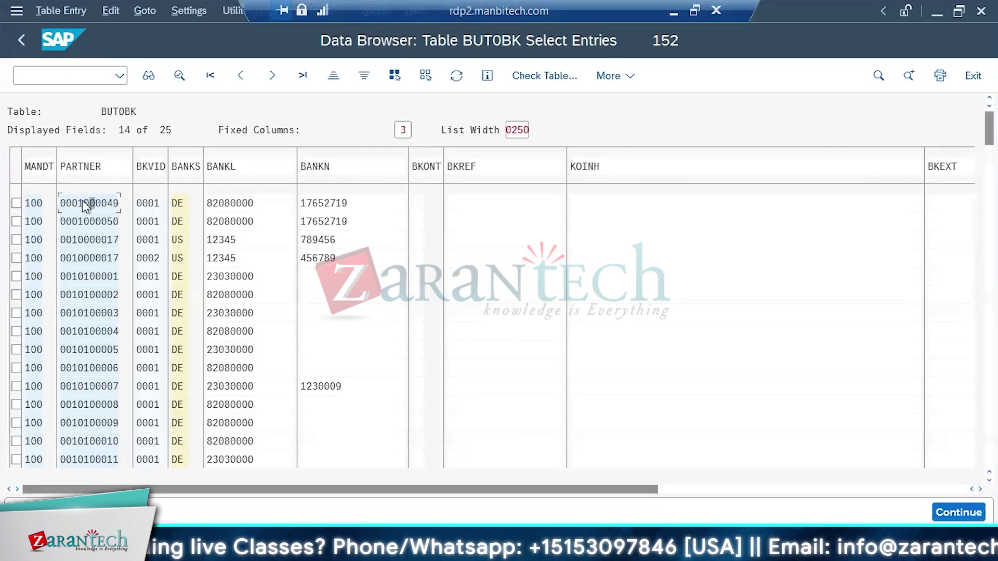
double_click(83, 203)
double_click(196, 139)
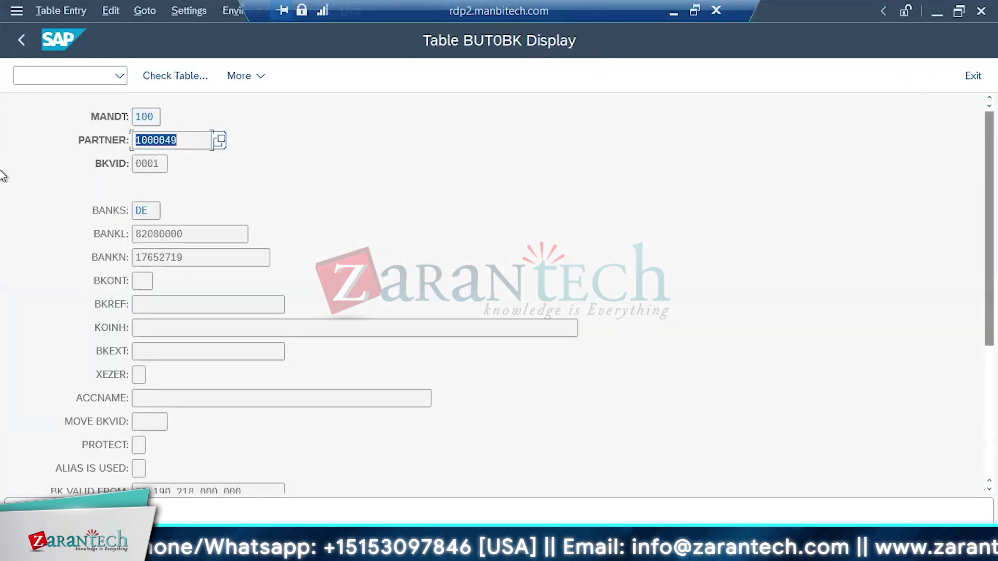
key(ctrl+c)
click(260, 551)
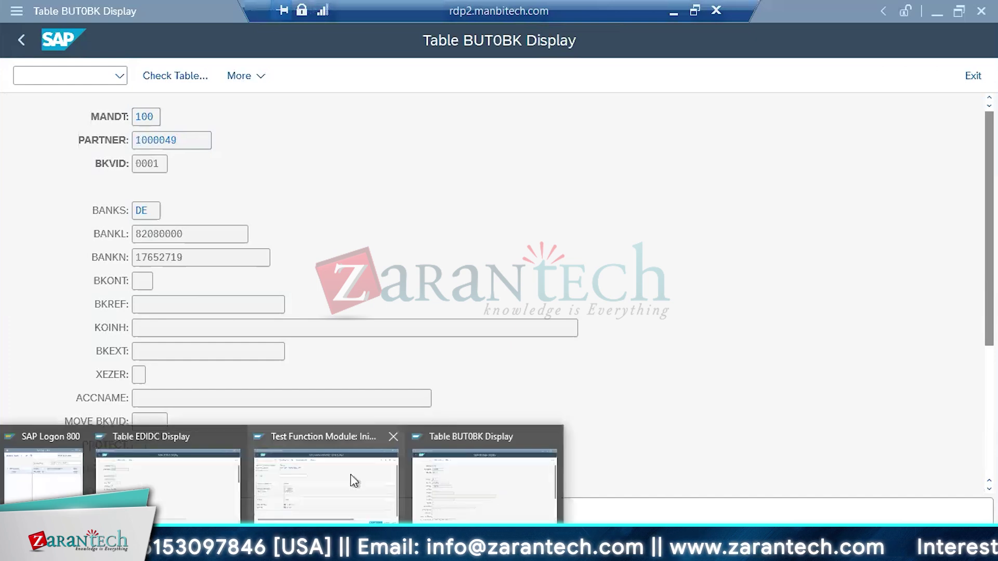
click(351, 474)
key(ctrl+v)
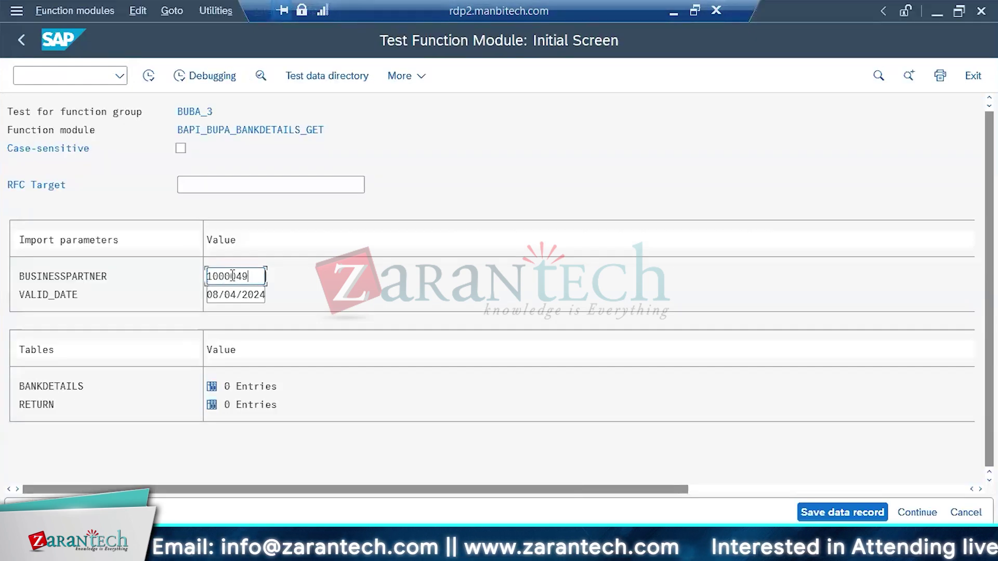
Clear the VALID_DATE parameter and execute the function module test
click(260, 294)
key(ctrl+a)
key(Delete)
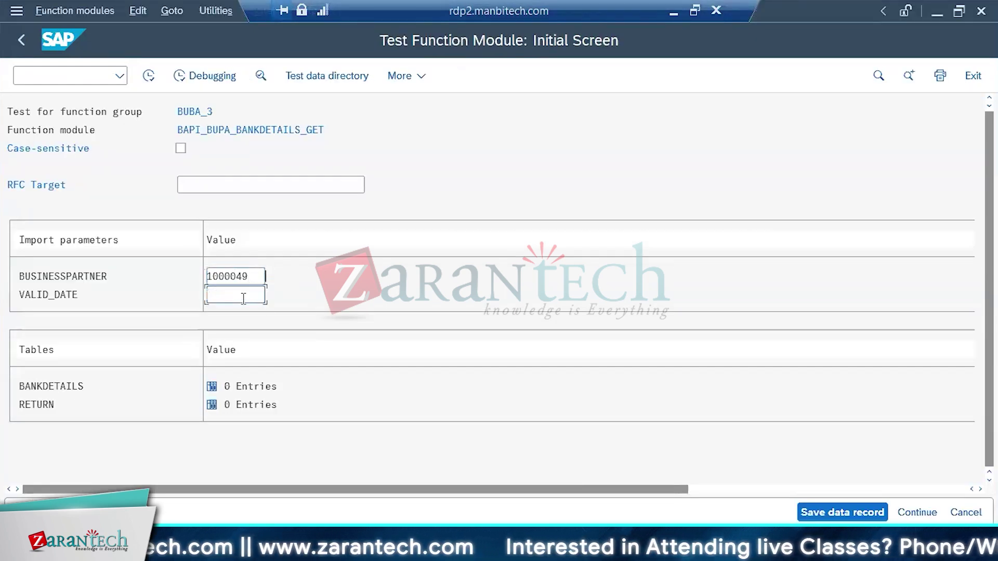
click(156, 81)
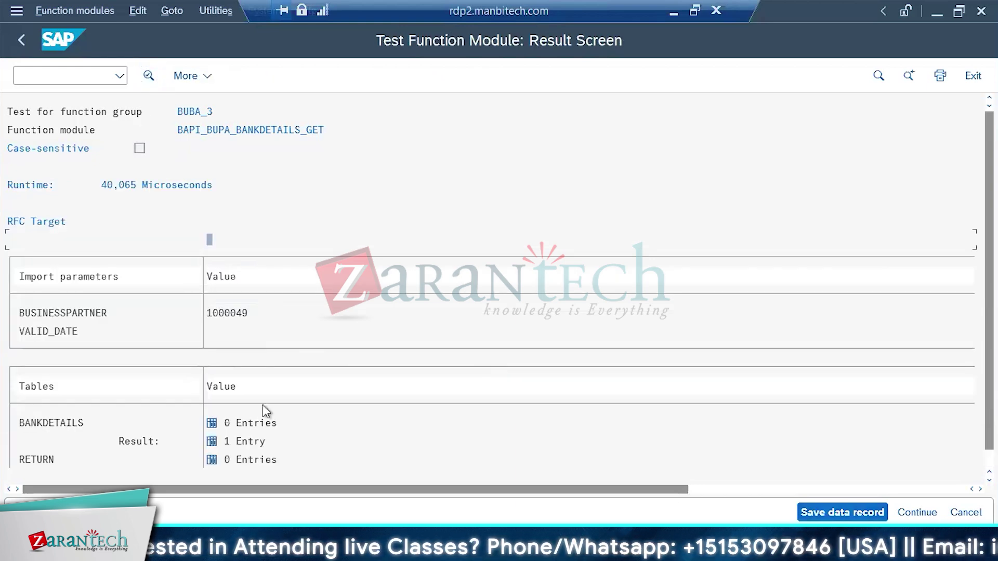
Examine the BANKDETAILS result entry's fields in the structure view and return to the function module display
click(208, 443)
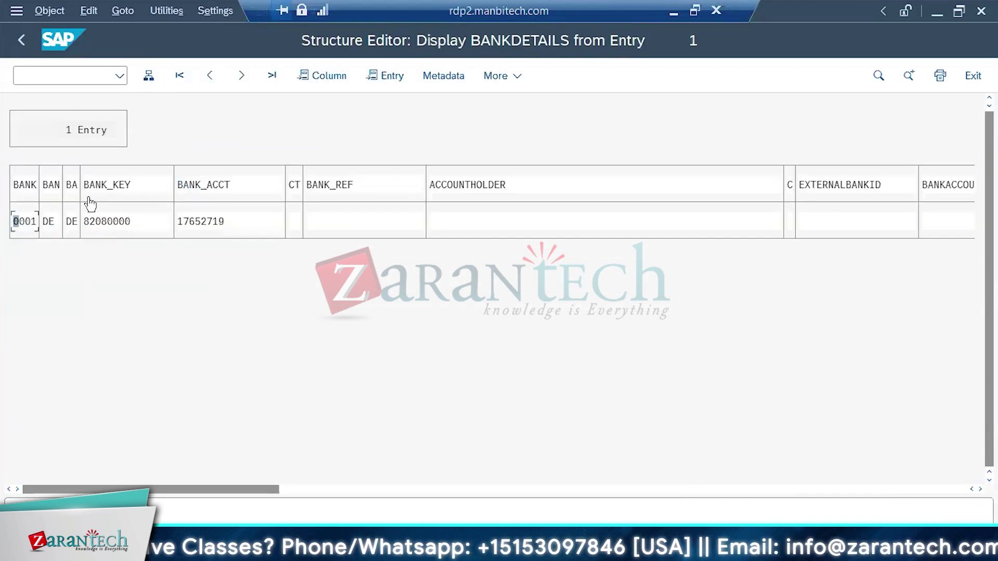
click(149, 77)
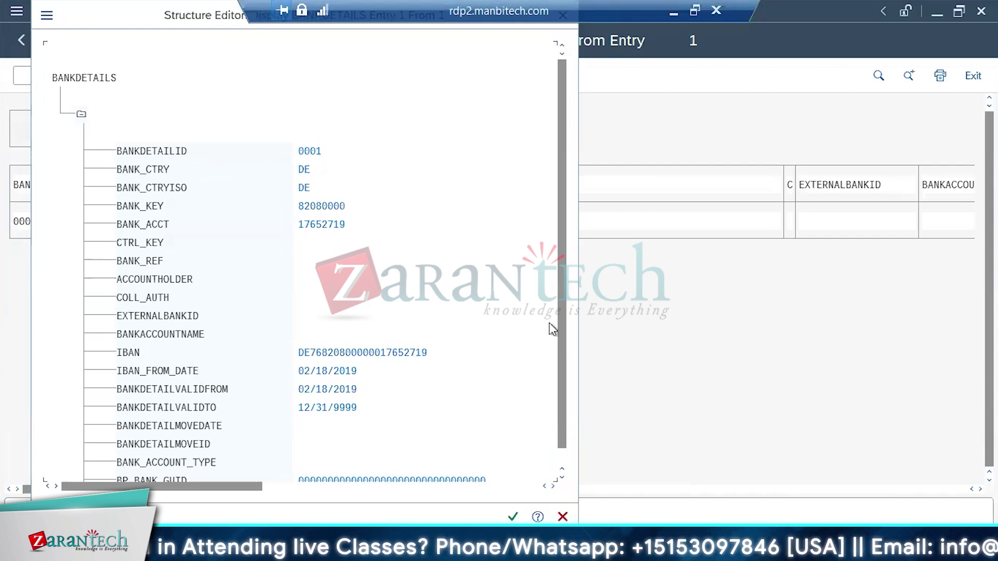
scroll(499, 405, down, 2)
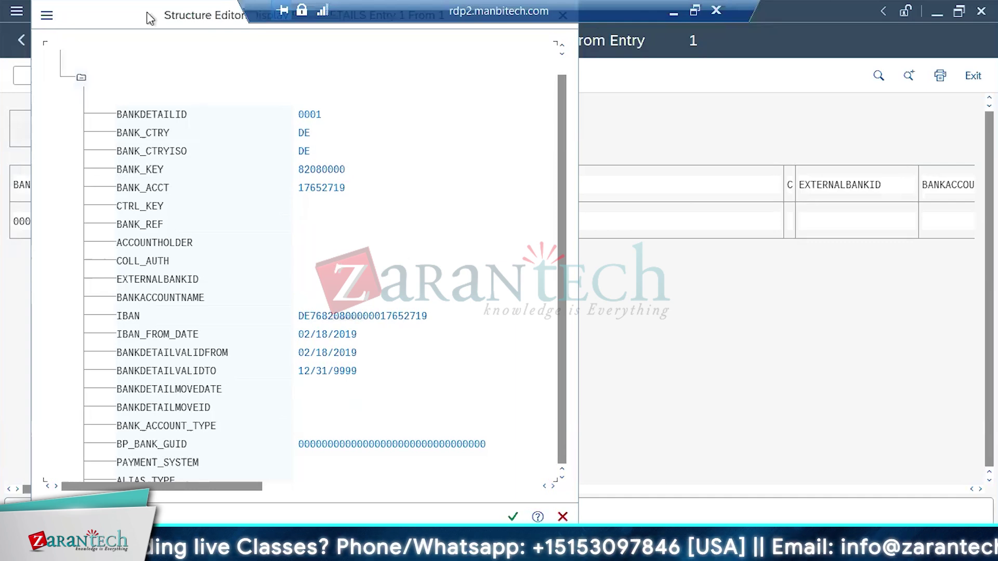
drag(150, 19, 173, 97)
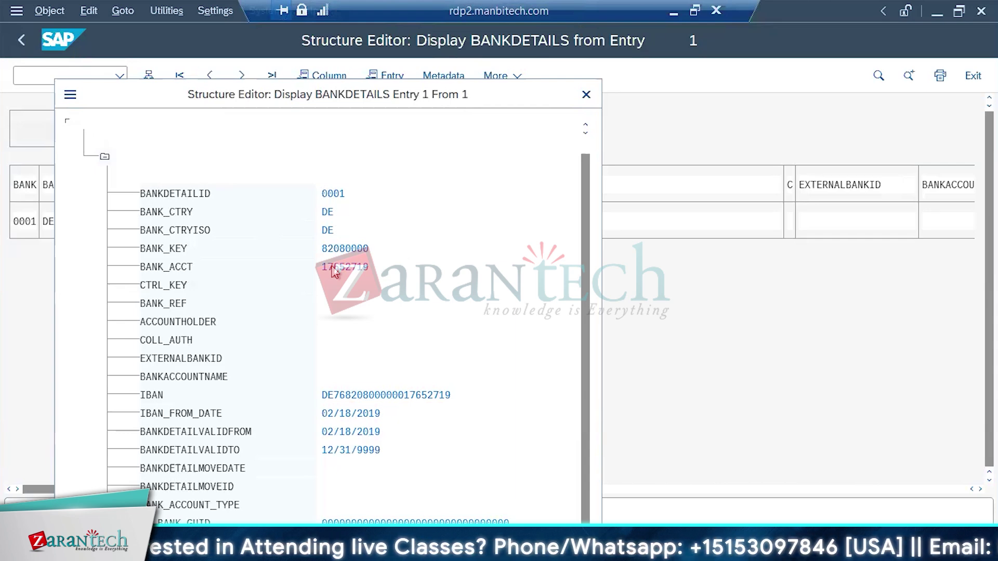
click(586, 94)
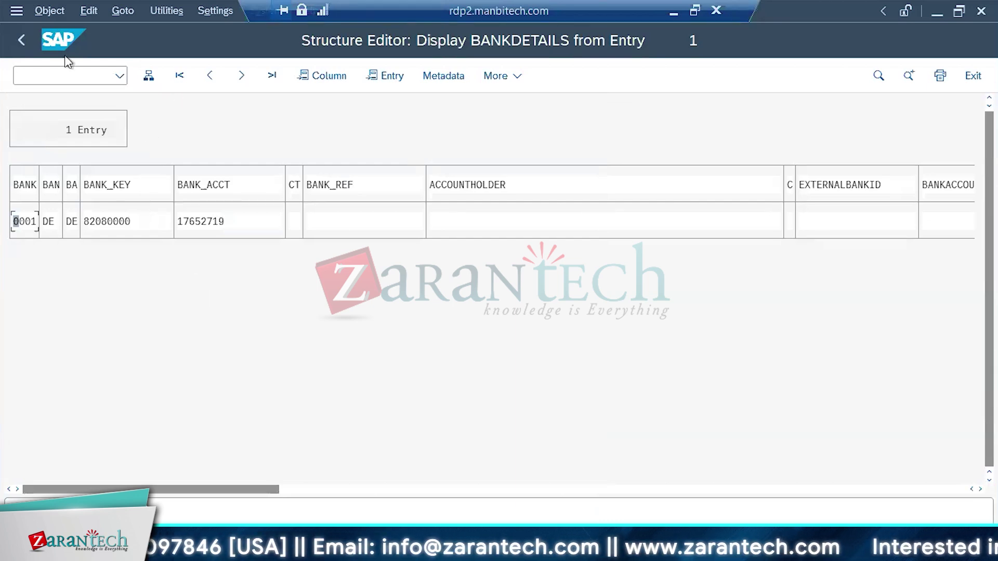
click(15, 44)
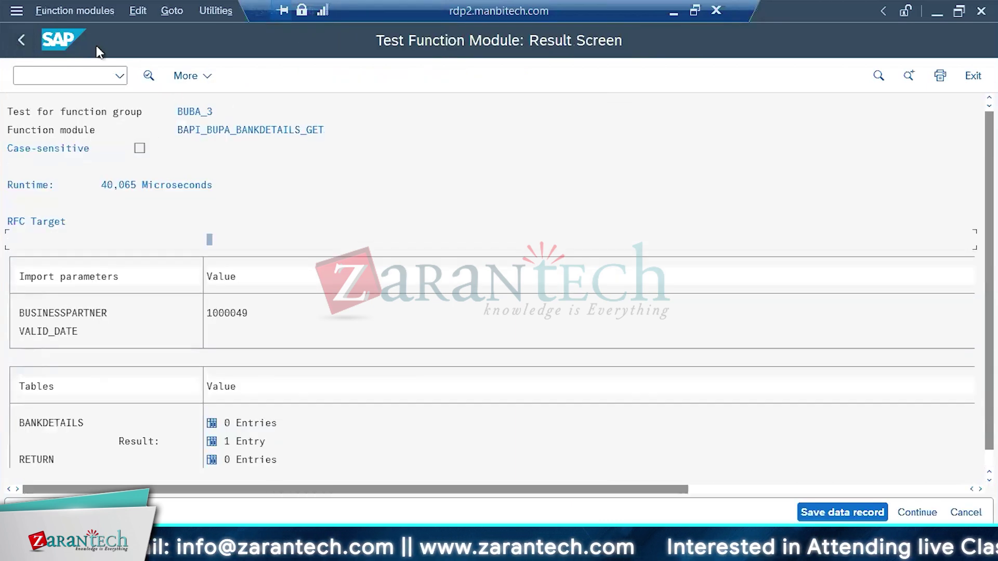
click(21, 41)
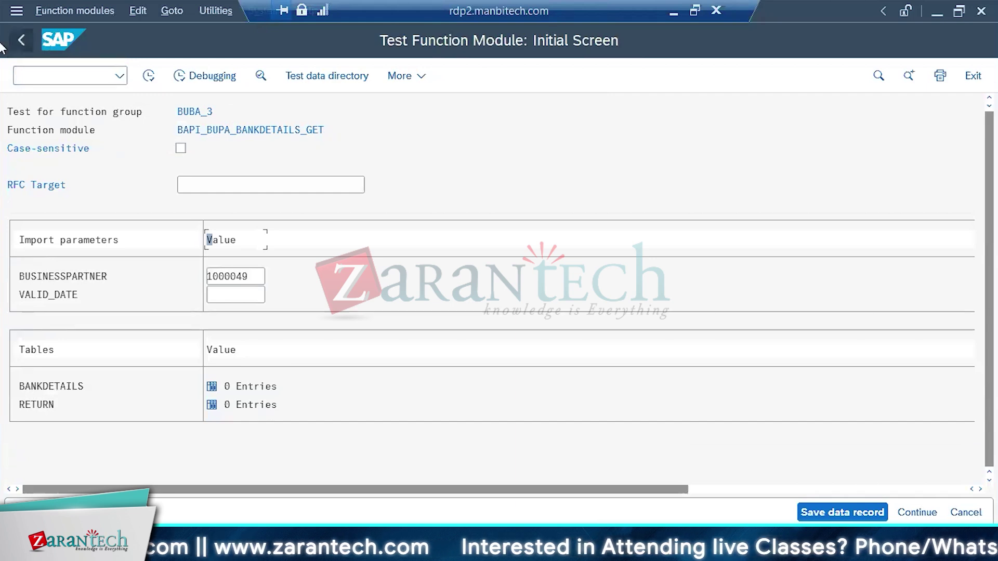
click(17, 45)
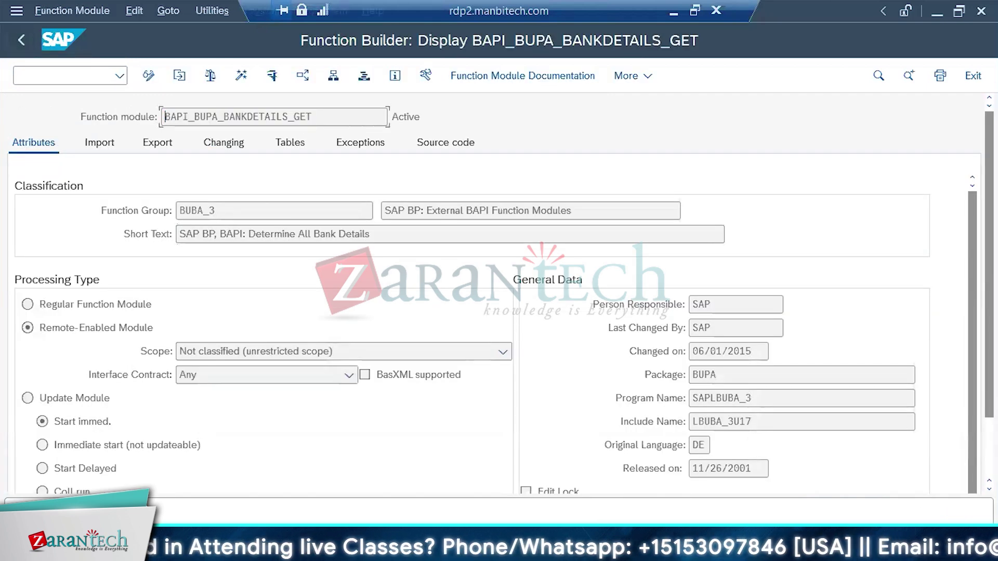
Switch to SAP Data Services Designer and import the BAPI_BUPA_BANKDETAILS_GET function by name into the S4HANA_2022 datastore
key(alt+Tab)
click(63, 391)
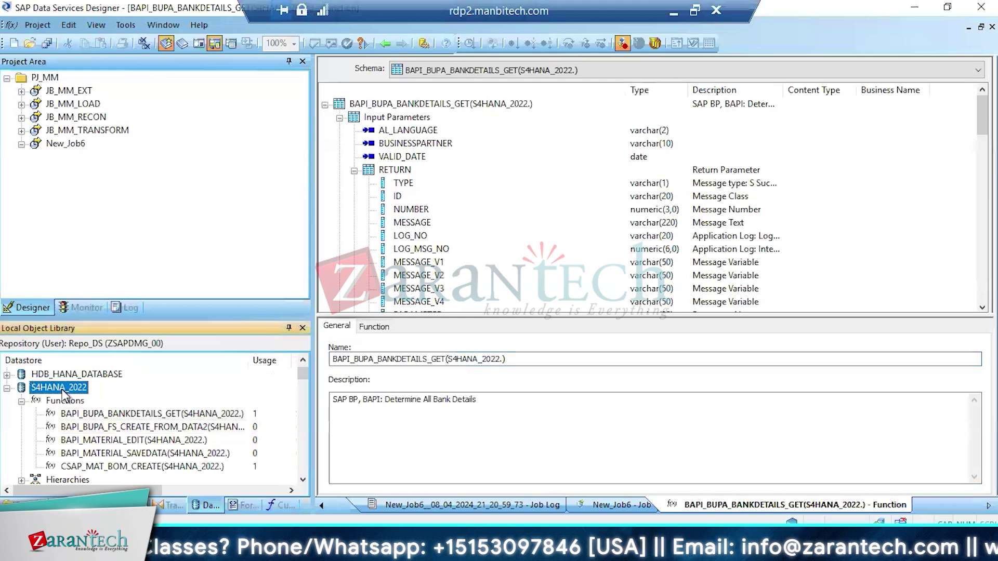
right_click(63, 394)
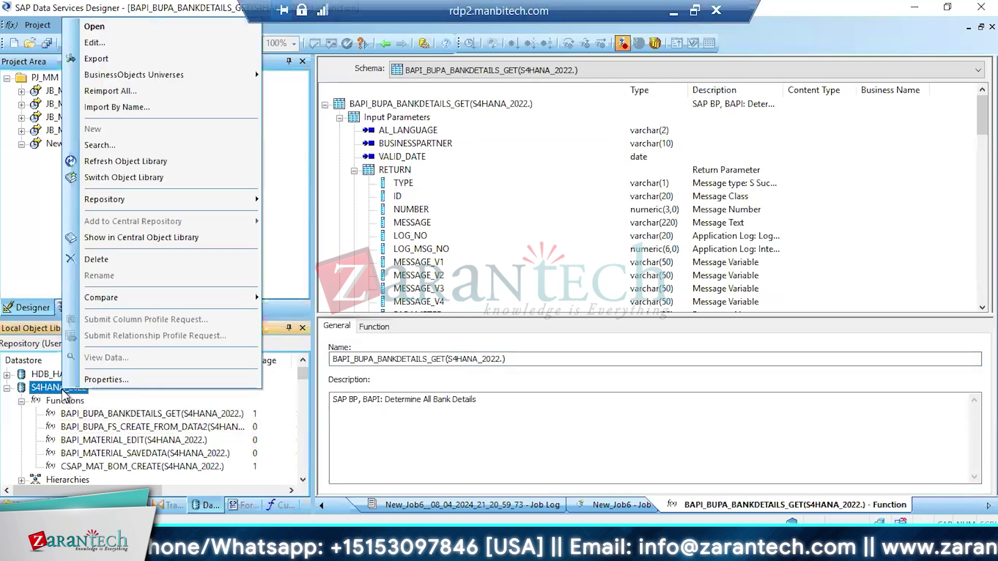
click(118, 108)
click(462, 261)
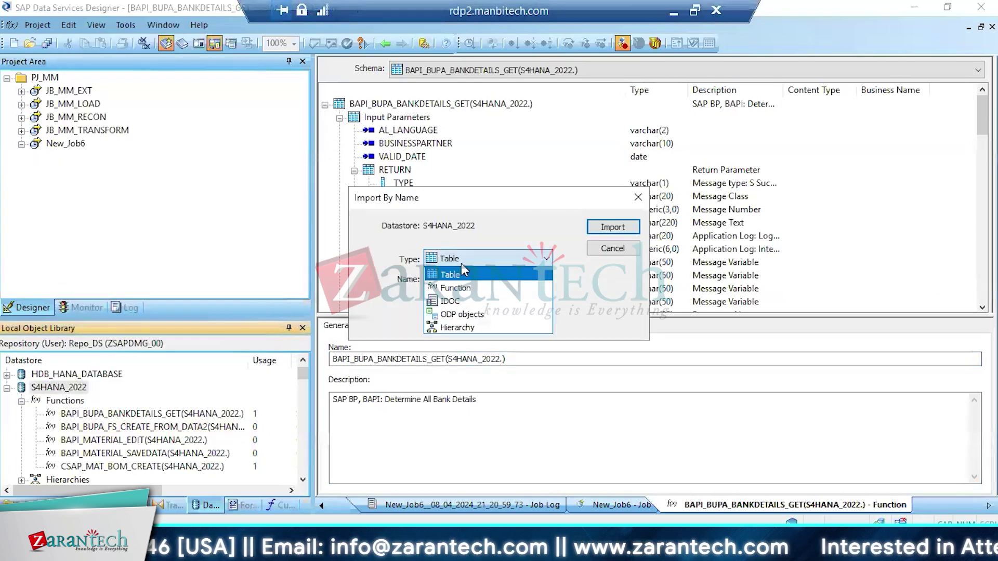
click(461, 288)
click(474, 282)
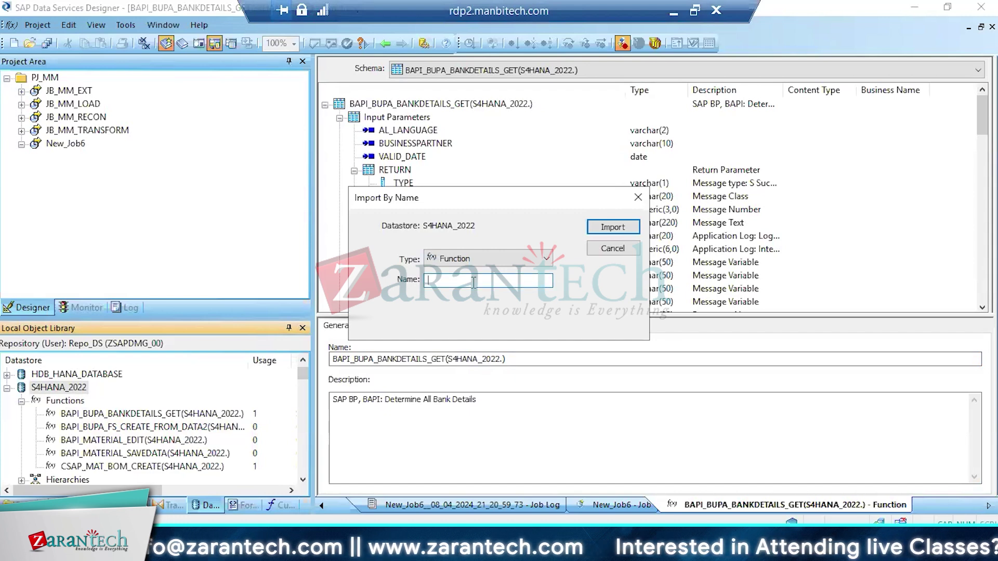
key(ctrl+v)
click(627, 220)
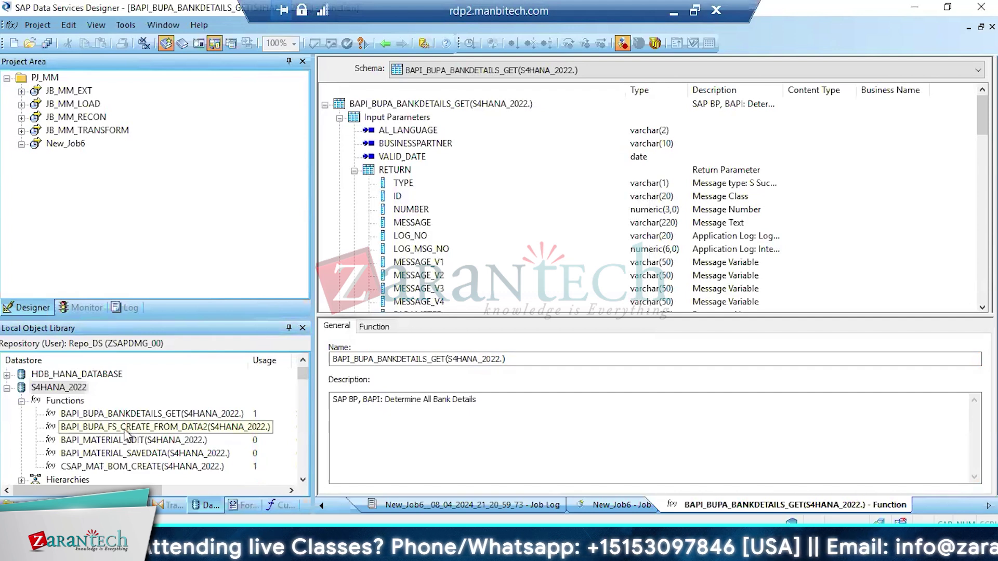
click(104, 415)
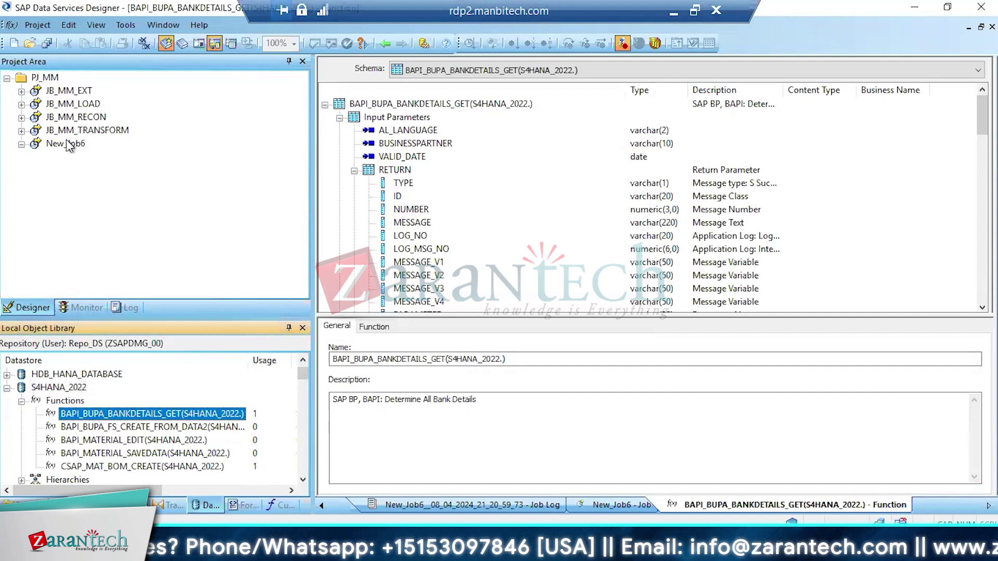
Create a new project named PJ_BANK_DETAILS_PARTNER
click(7, 78)
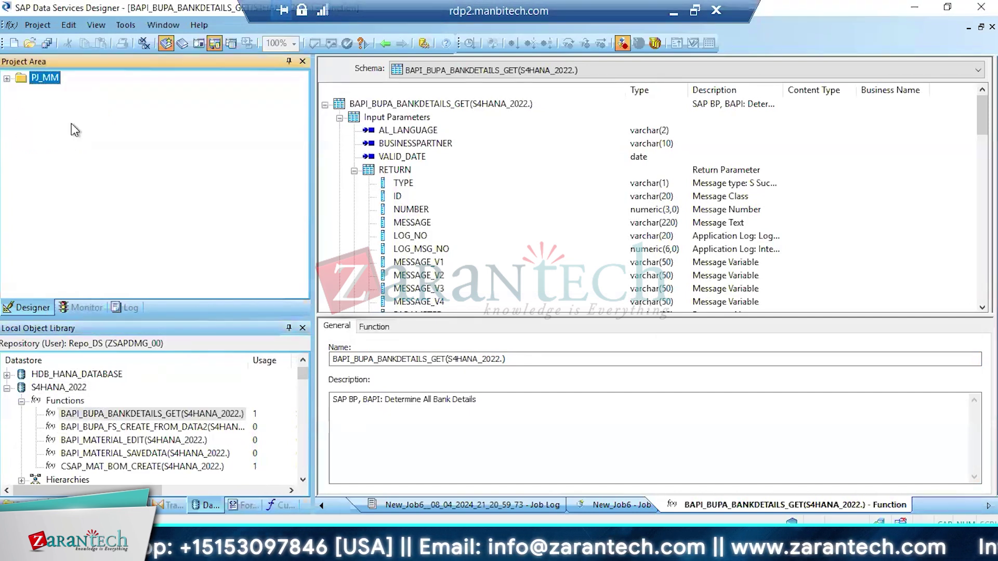
click(38, 25)
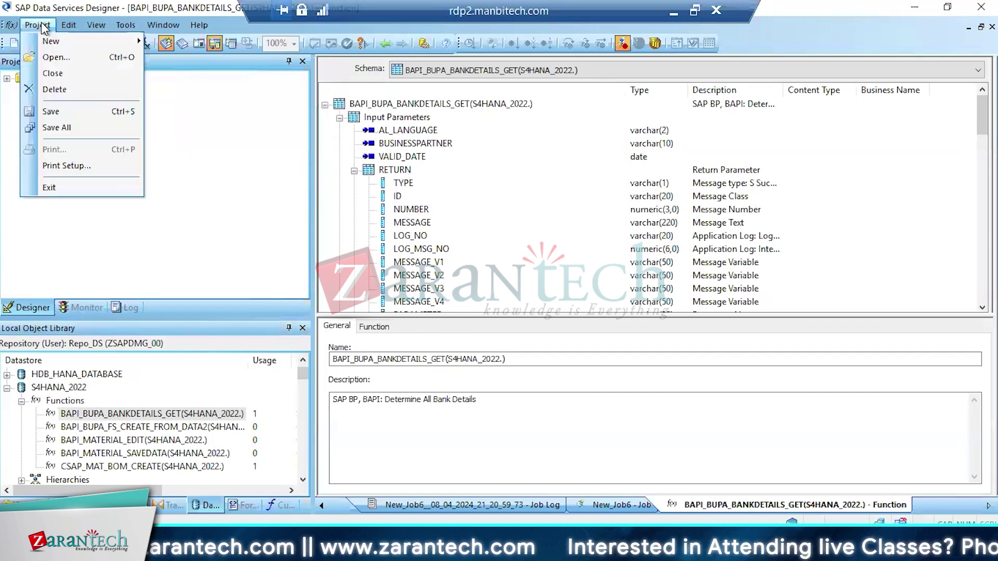
mouse_move(76, 42)
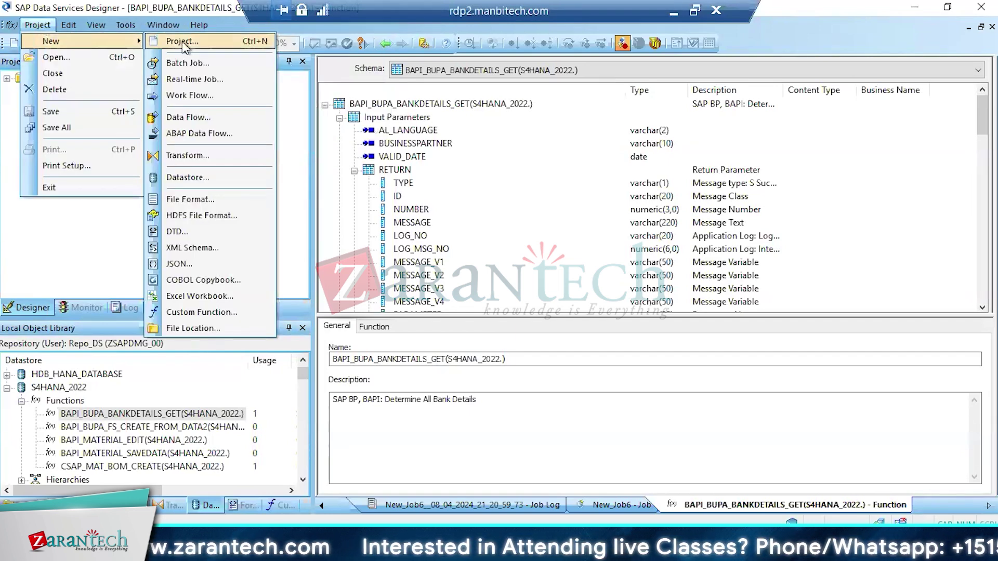
click(183, 42)
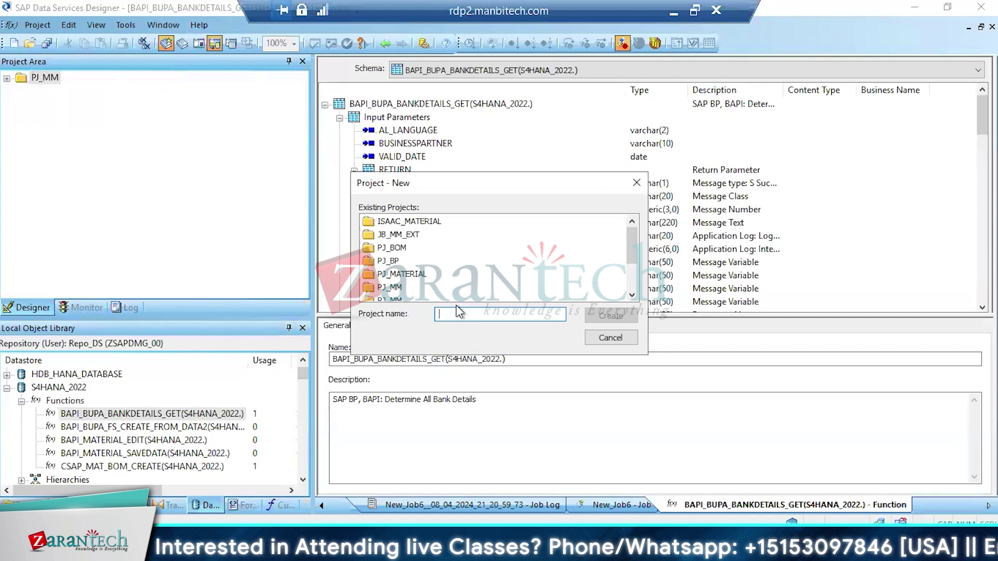
text(pj)
key(BackSpace)
key(BackSpace)
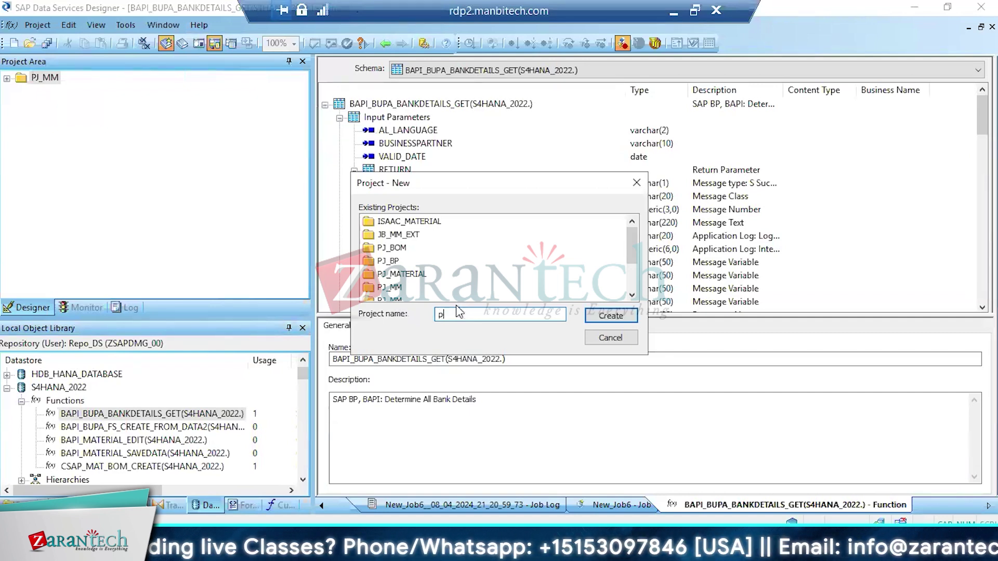
text(PJ_BA)
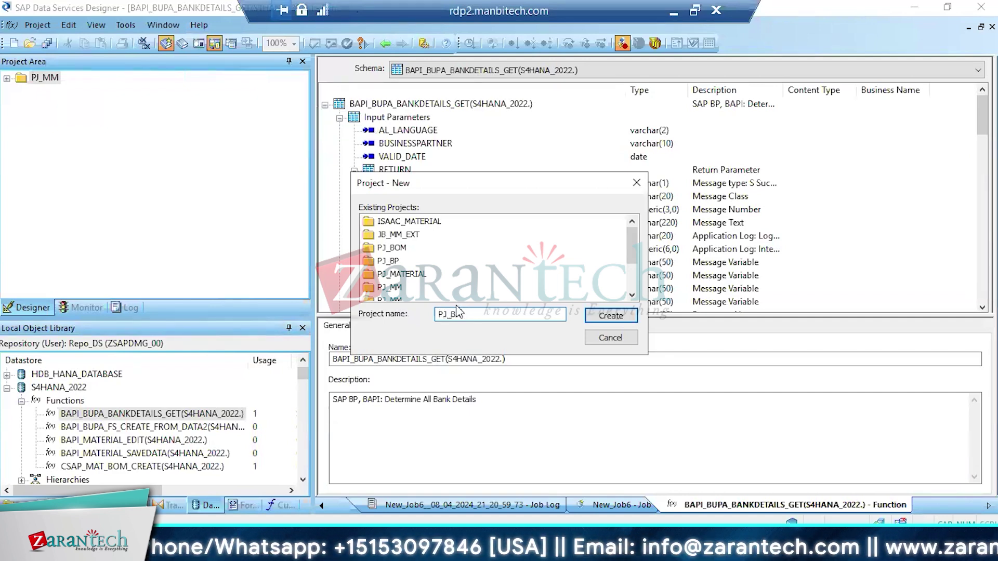
text(NK_DETA)
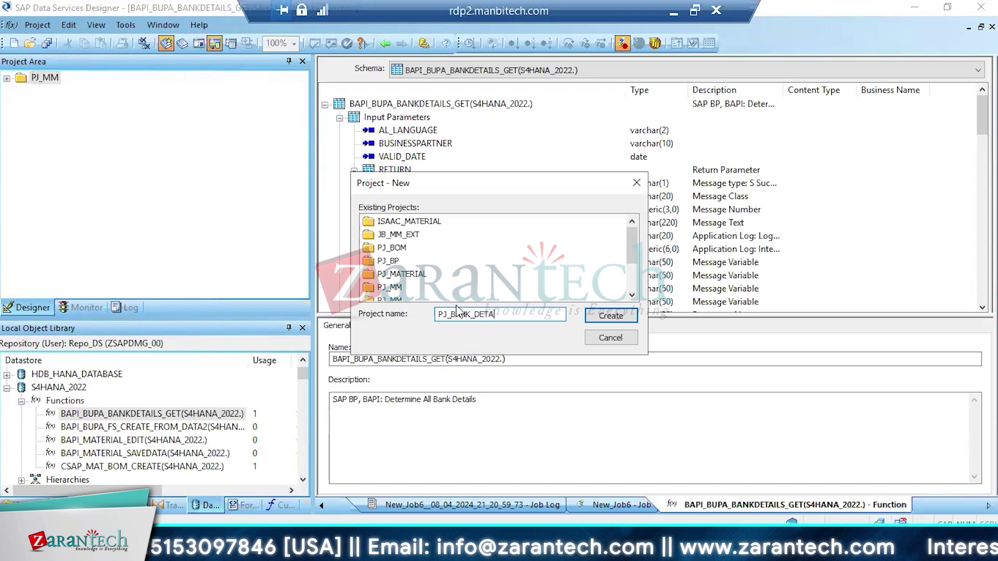
text(I)
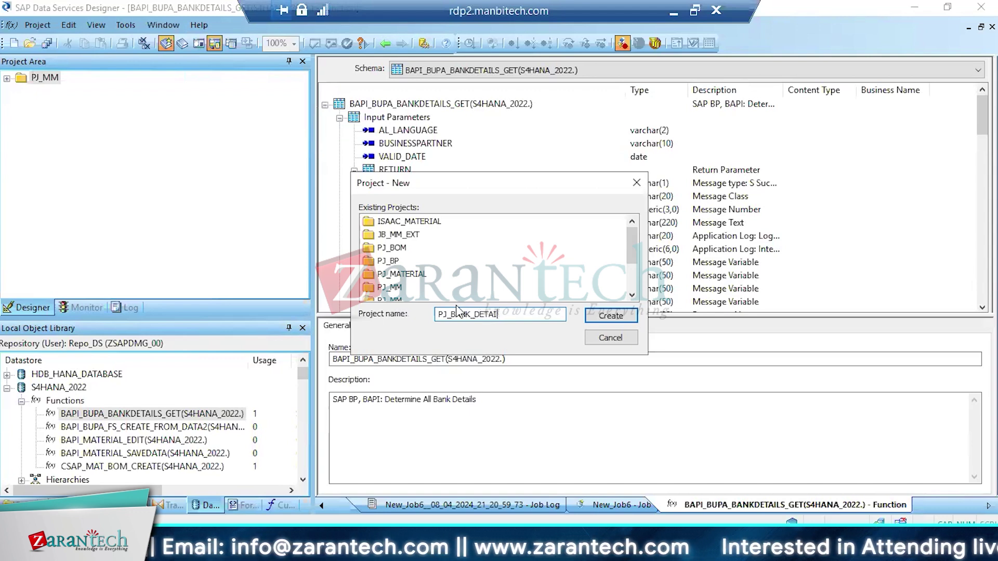
text(LS_UPDATE)
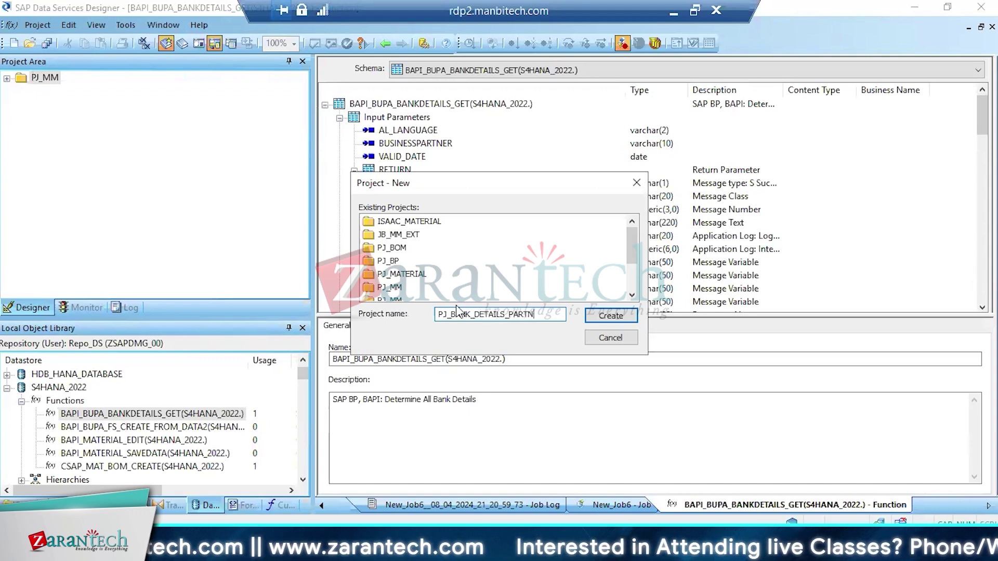
key(Return)
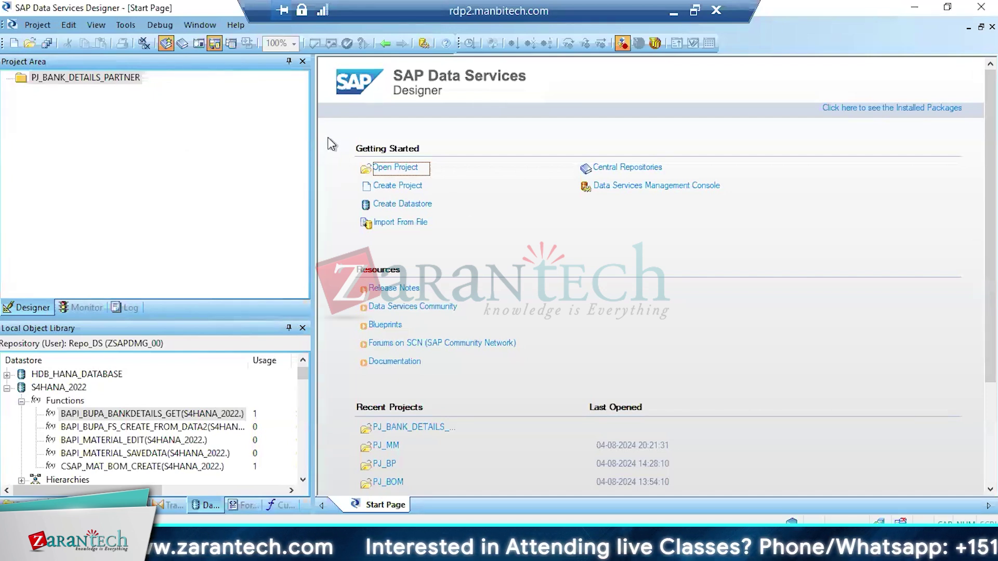
Add a new batch job named JOB_GET_DETAILS_BP_BANK to the PJ_BANK_DETAILS_PARTNER project
click(70, 78)
right_click(73, 83)
click(102, 88)
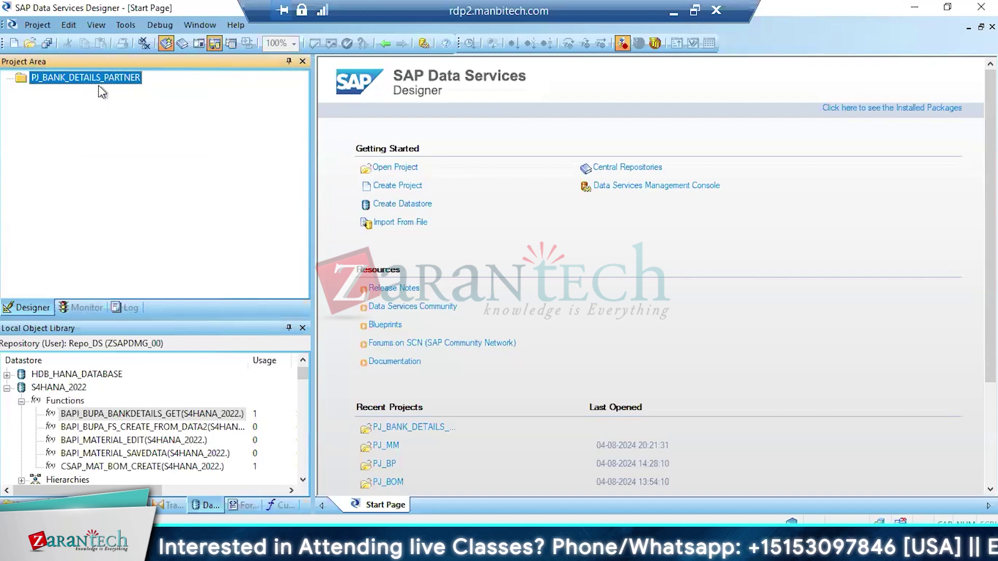
text(JOB)
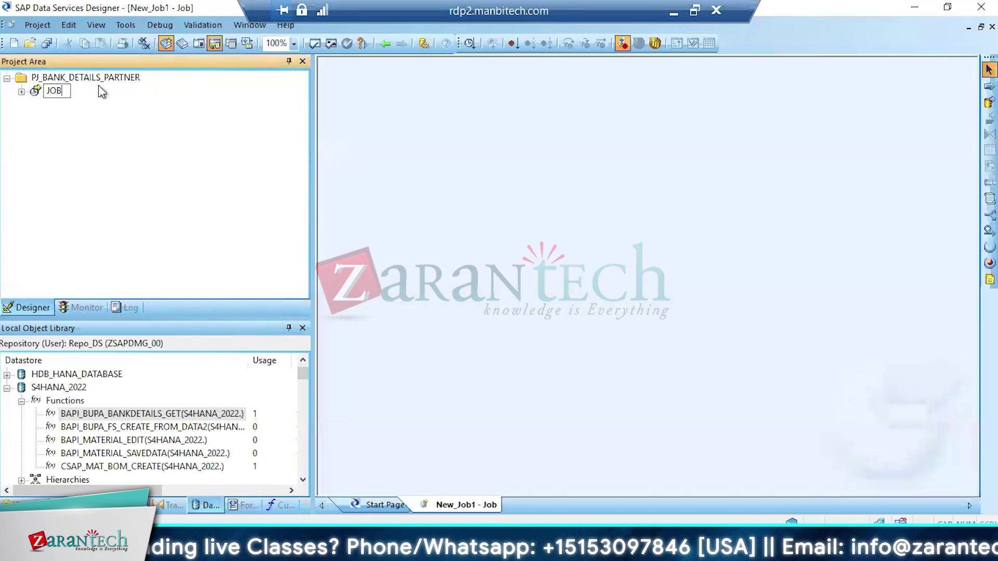
text(_GET_)
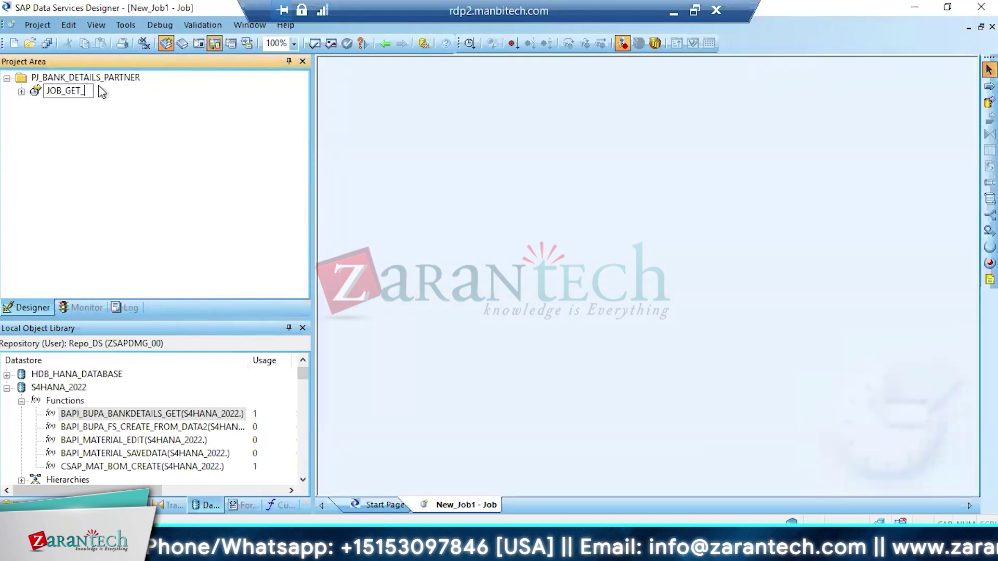
text(DETAILS_)
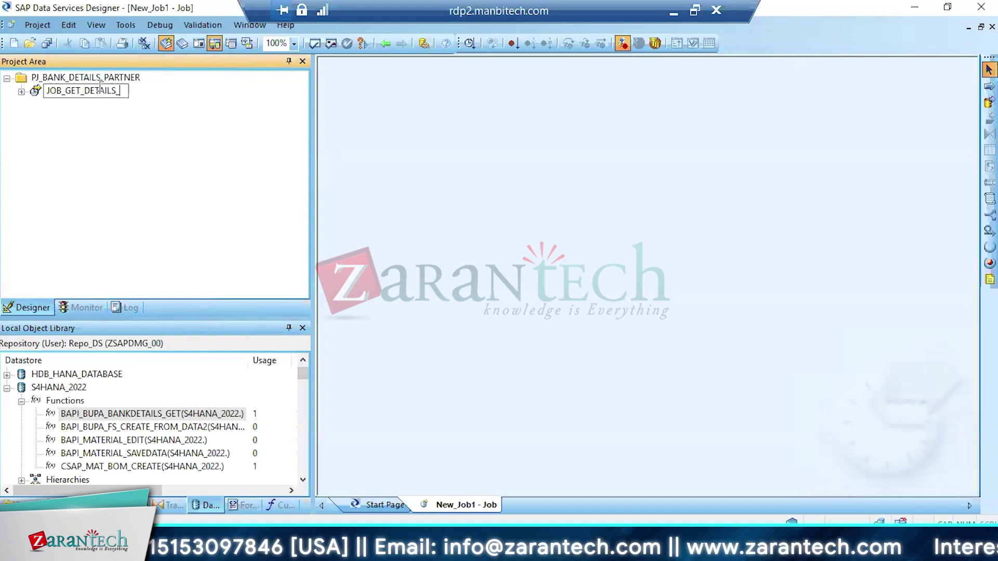
text(BP_)
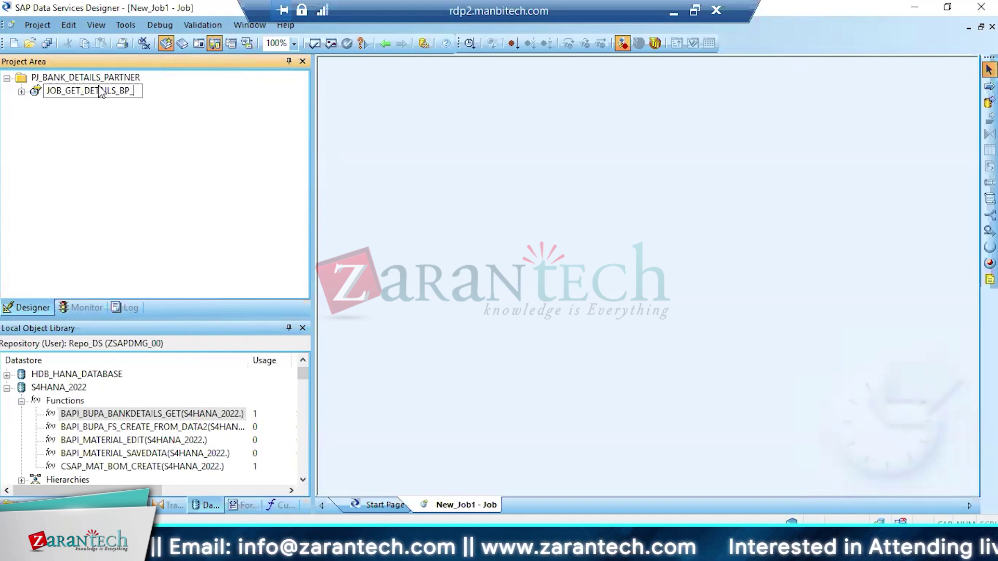
text(BANK)
key(Return)
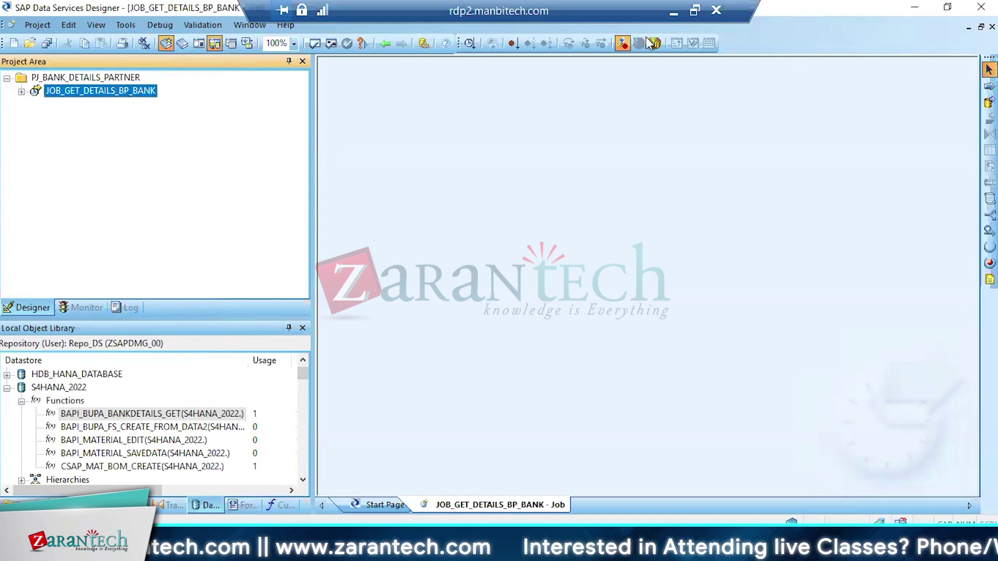
Place a data flow named DF_BP_BANK_DETAILS in the JOB_GET_DETAILS_BP_BANK job
click(989, 102)
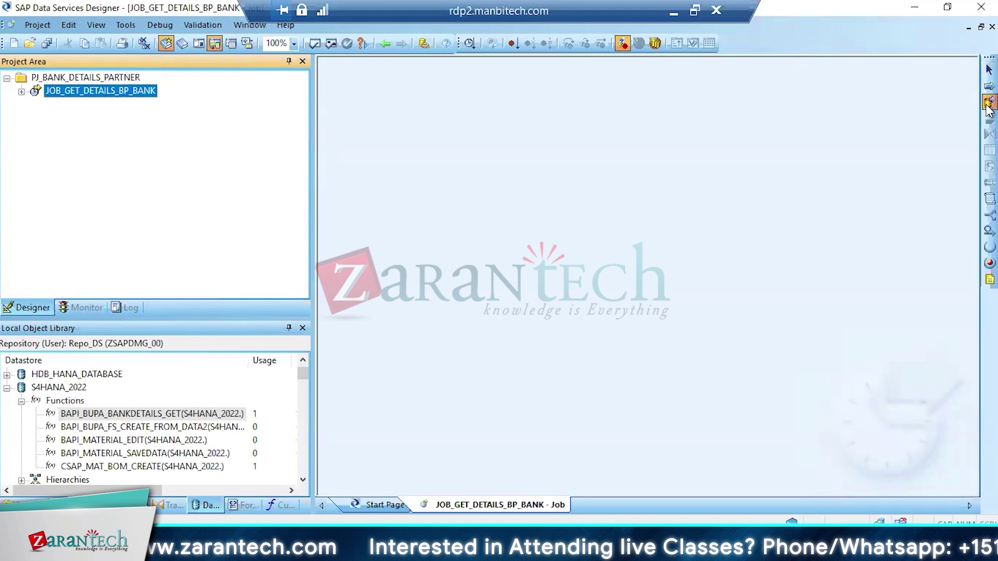
click(461, 158)
text(DF_)
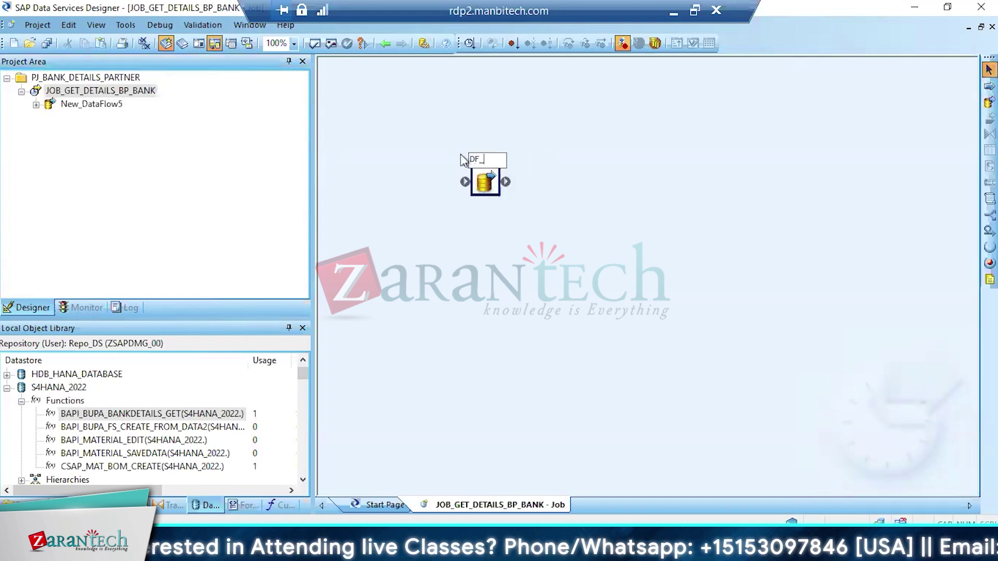
text(BP_BANK)
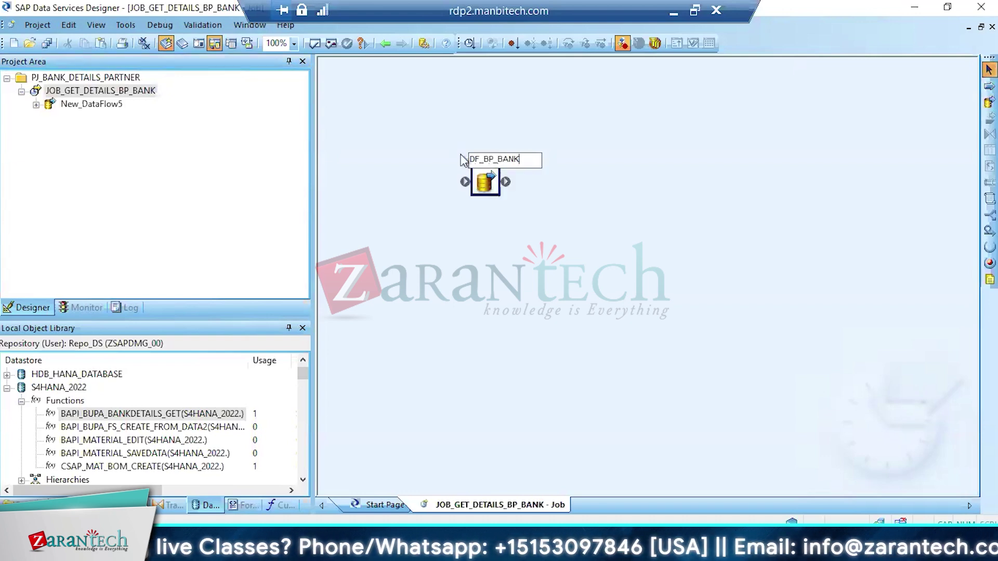
text(_DETAILS)
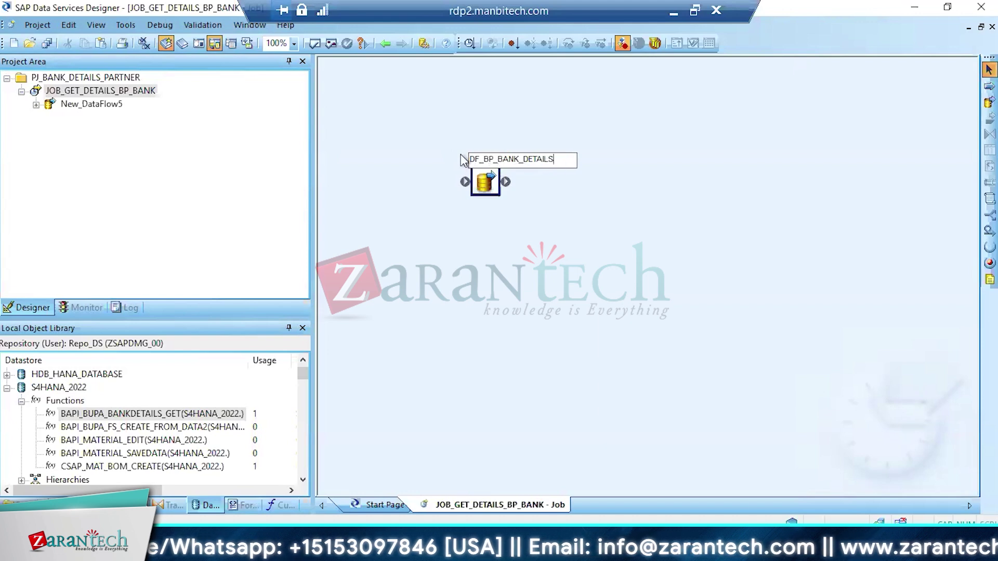
key(Return)
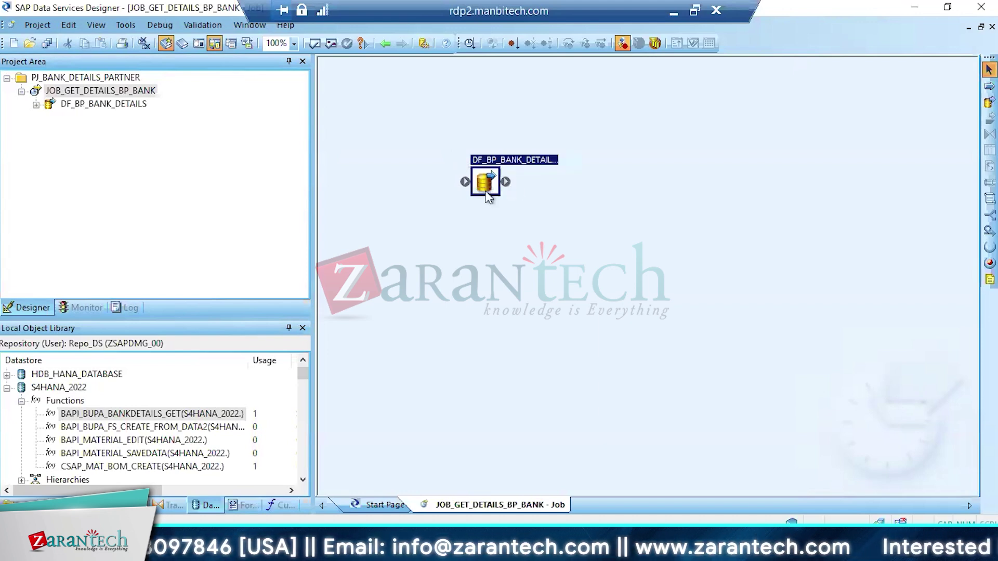
Open the BAPI_BUPA_BANKDETAILS_GET definition and examine its input and output parameters, collapsing the RETURN and BANKDETAILS tables
double_click(150, 415)
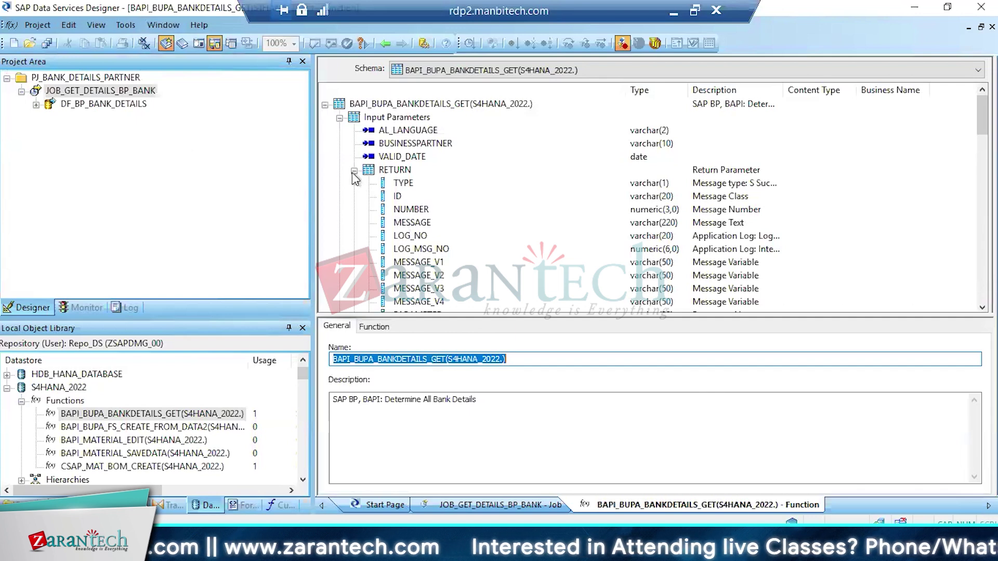
click(353, 171)
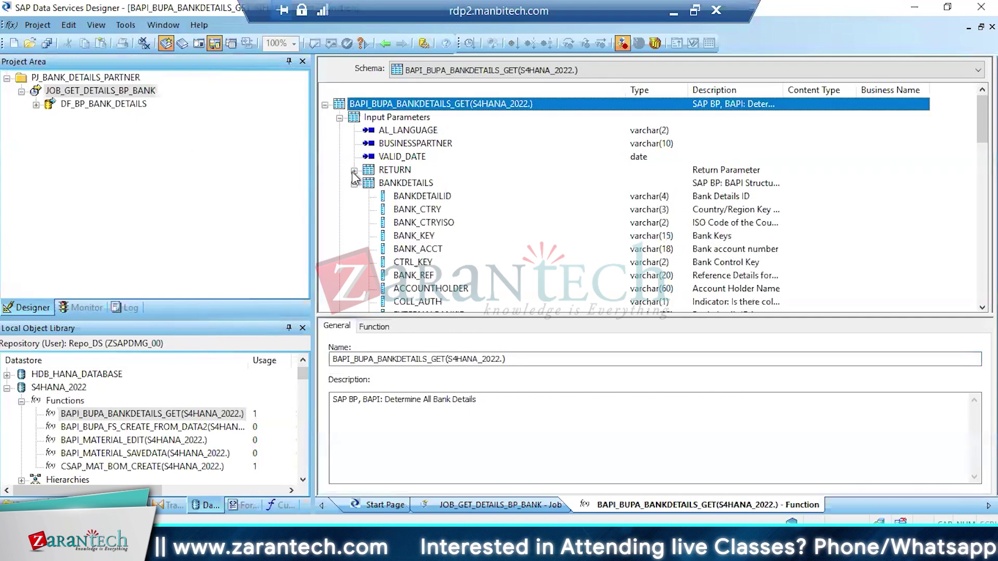
click(396, 131)
shift+click(398, 157)
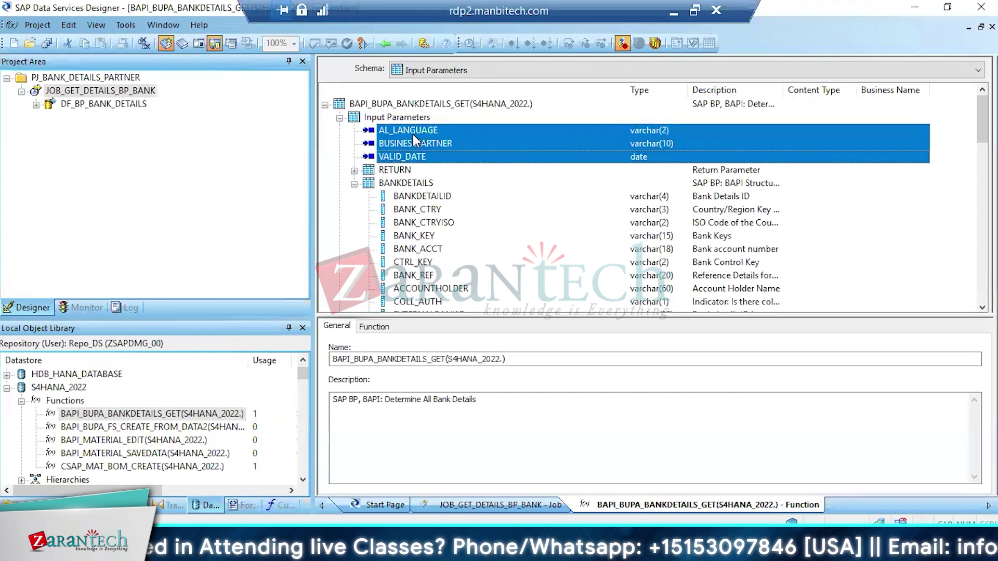
click(354, 184)
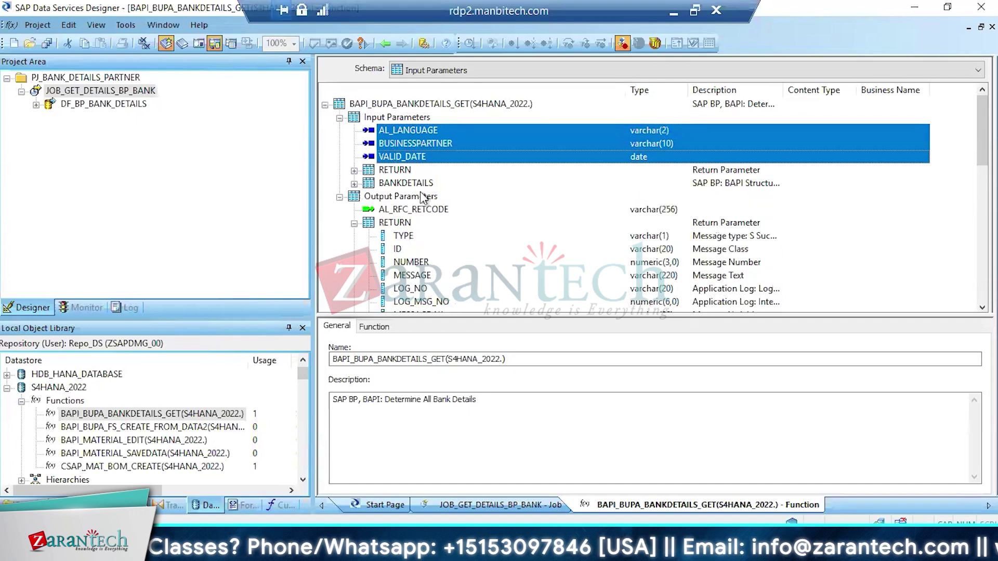
click(404, 184)
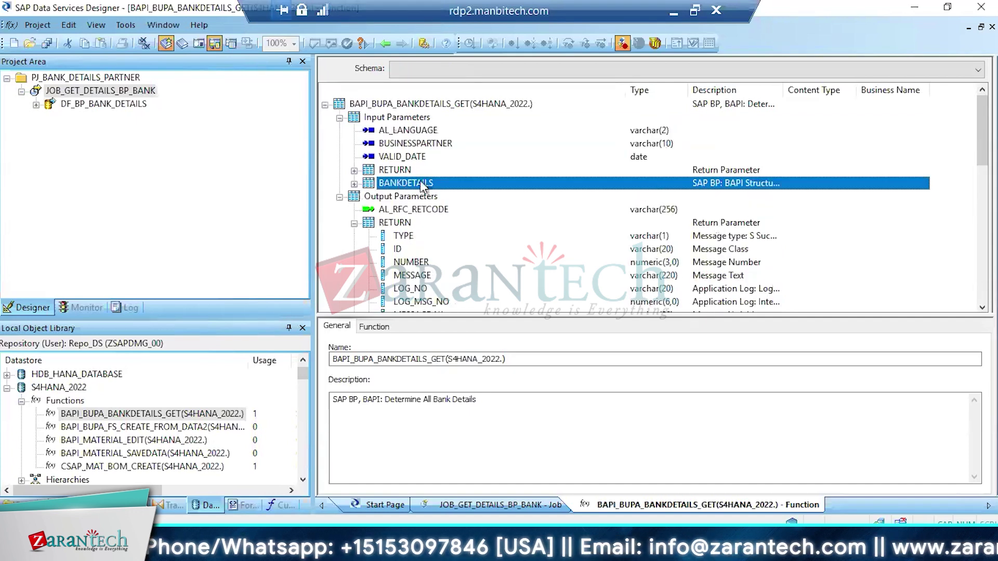
click(354, 223)
click(354, 236)
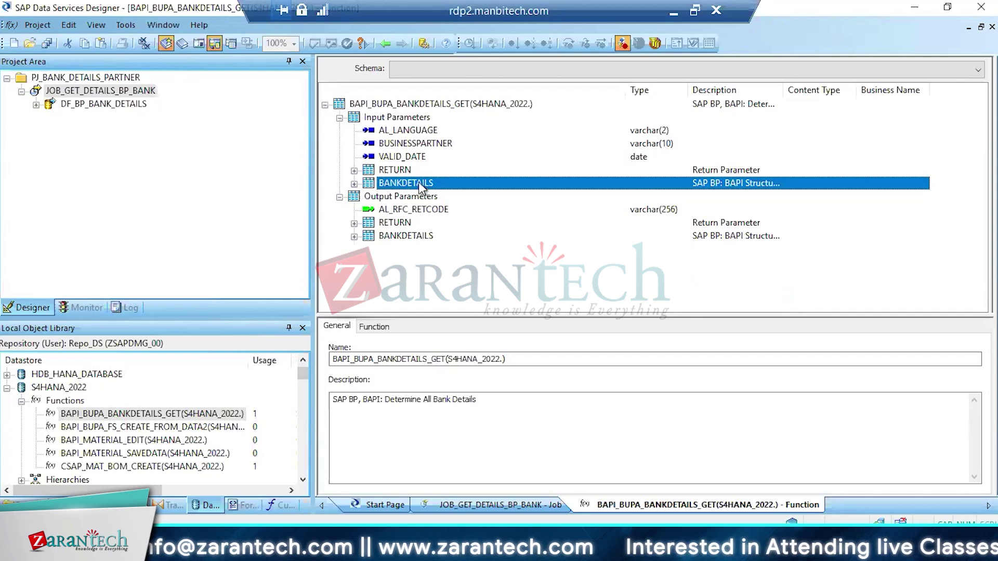
click(397, 145)
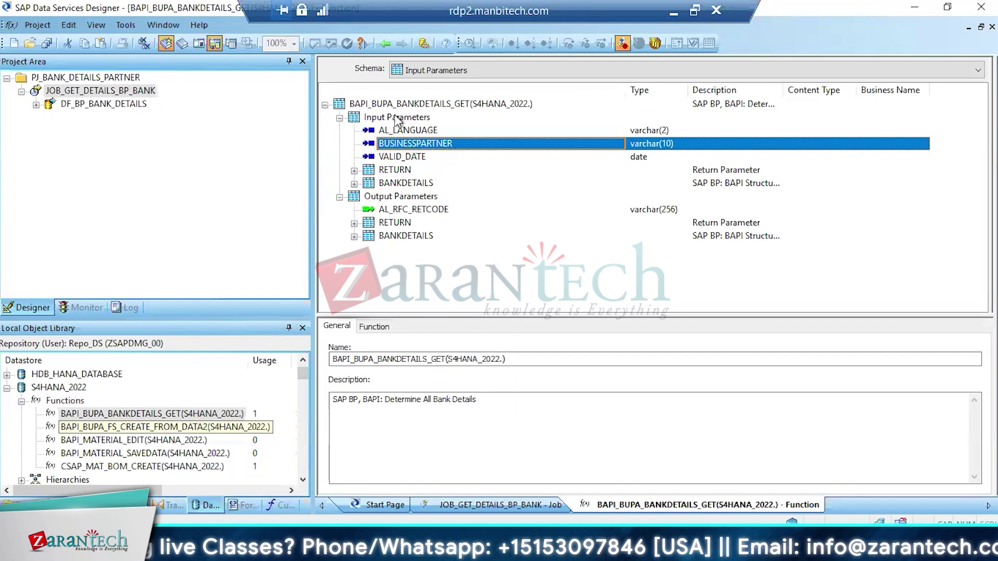
Open the BAPI_BUPA_FS_CREATE_FROM_DATA2 function definition and look through its input parameters down to the nested table parameters
double_click(407, 143)
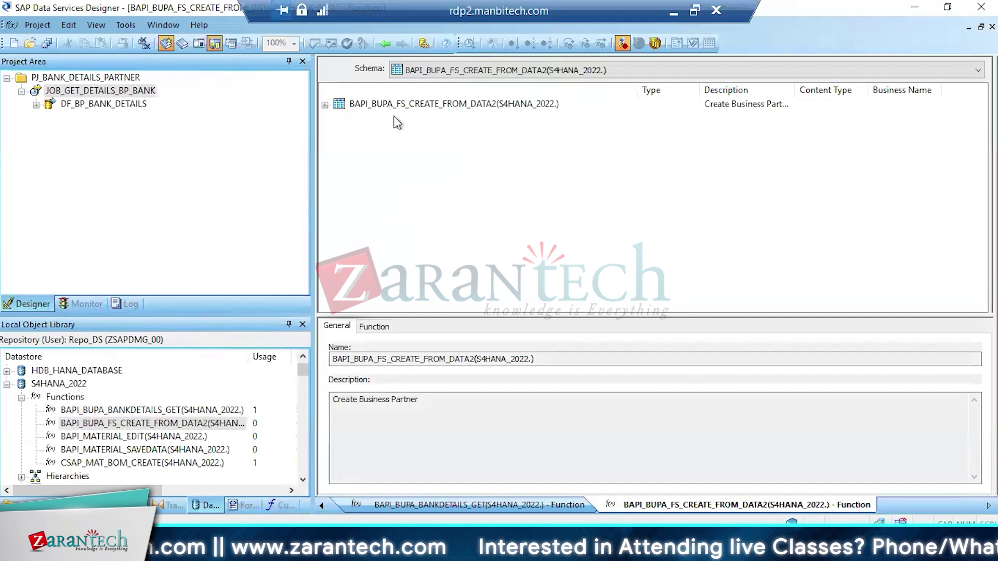
click(325, 105)
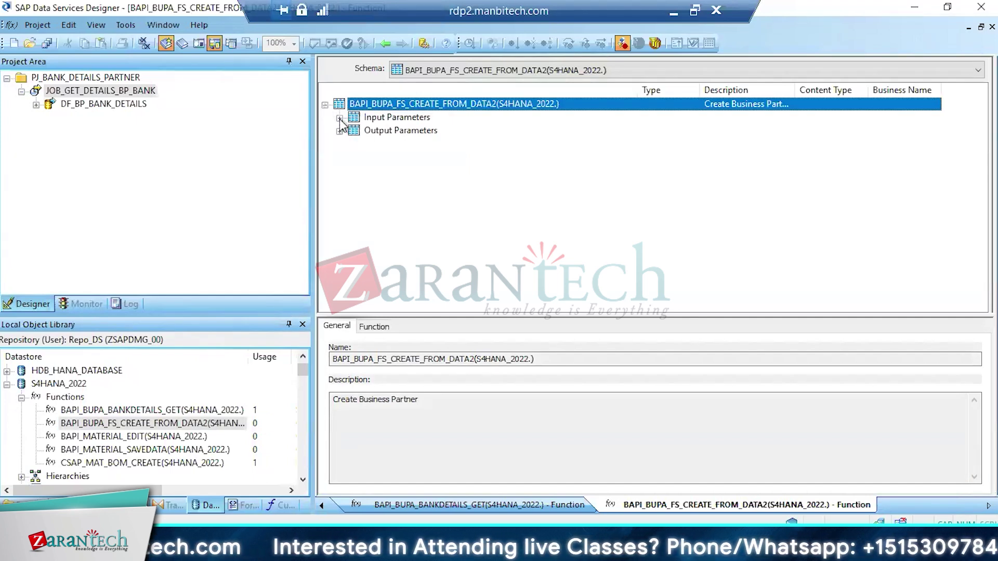
click(339, 118)
click(395, 131)
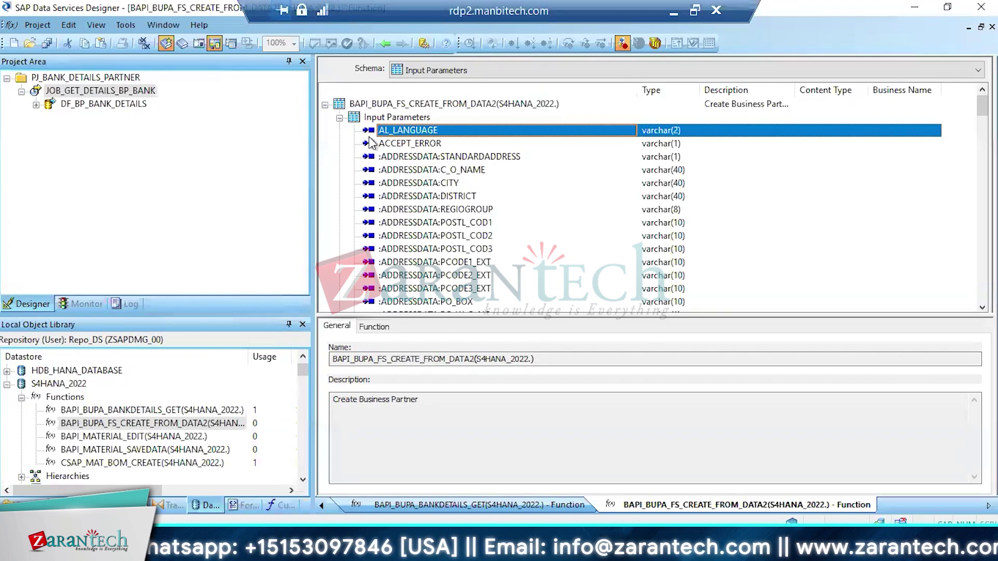
key(Down)
key(Down)
key(Down)
key(Down)
key(Down)
key(Down)
key(Down)
key(Down)
key(Down)
key(Down)
key(Down)
key(Down)
key(Down)
key(Down)
key(Down)
key(Down)
key(Down)
key(Down)
key(Down)
key(Down)
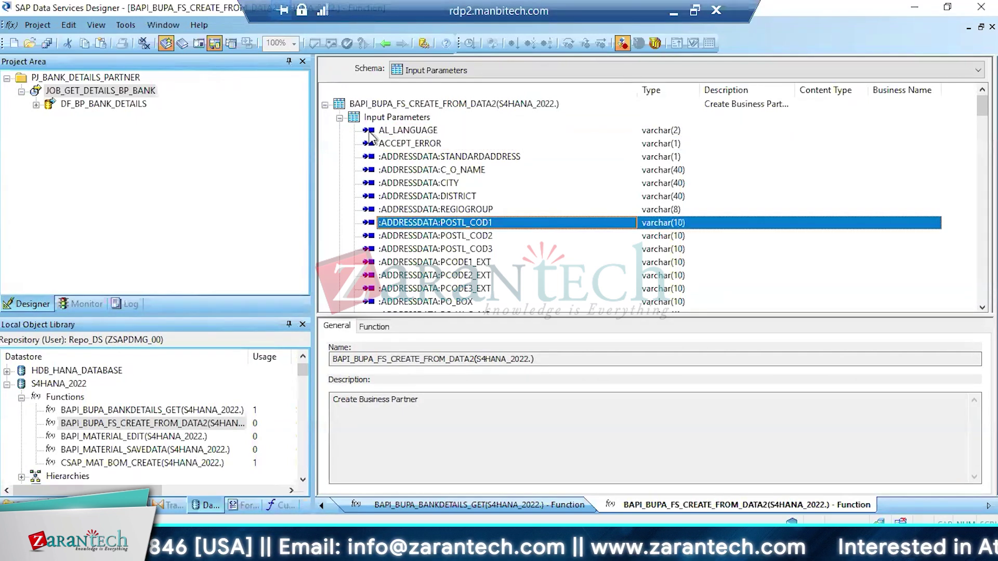
key(Down)
key(Down)
key(Down)
key(Down)
key(Down)
key(Down)
key(Down)
key(Down)
key(Down)
key(Down)
key(Down)
key(Down)
key(Down)
key(Down)
key(Down)
key(Down)
key(Down)
key(Down)
key(Down)
key(Down)
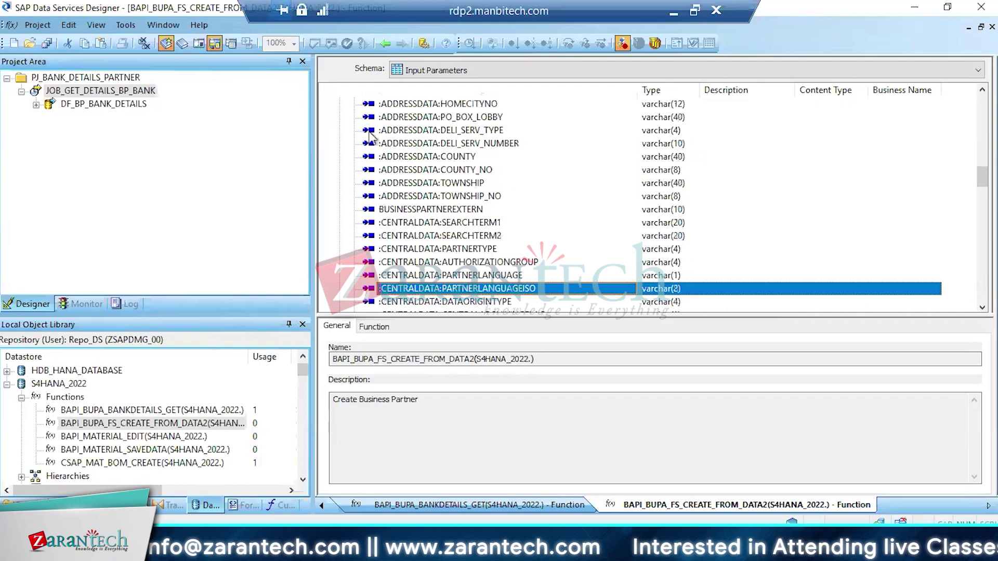
key(Down)
key(Down)
key(Down)
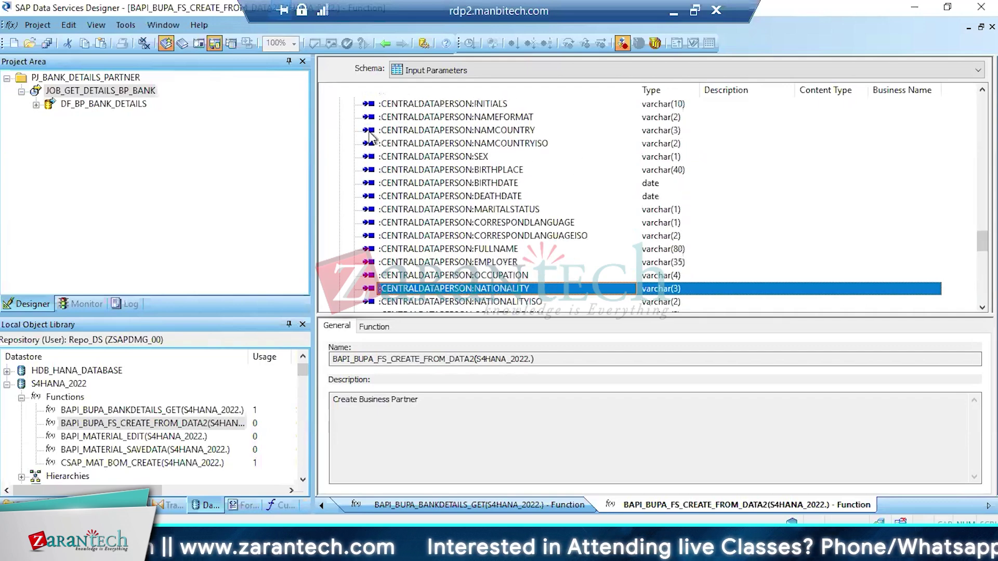
key(Down)
key(Down)
key(Down)
key(Down)
key(Down)
key(Down)
key(Down)
key(Down)
key(Down)
key(Down)
key(Down)
key(Down)
key(Down)
key(Down)
key(Down)
key(Down)
key(Down)
key(Down)
key(Down)
key(Down)
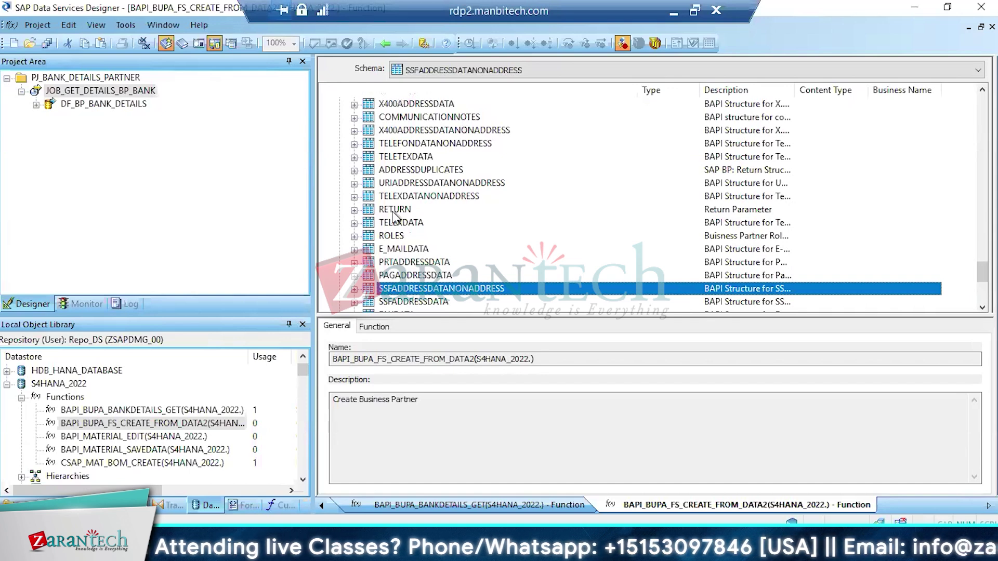
Examine the RETURN, ROLES, E_MAILDATA and TELEFONDATANONADDRESS table parameters, viewing the fields inside ROLES
click(393, 211)
click(387, 237)
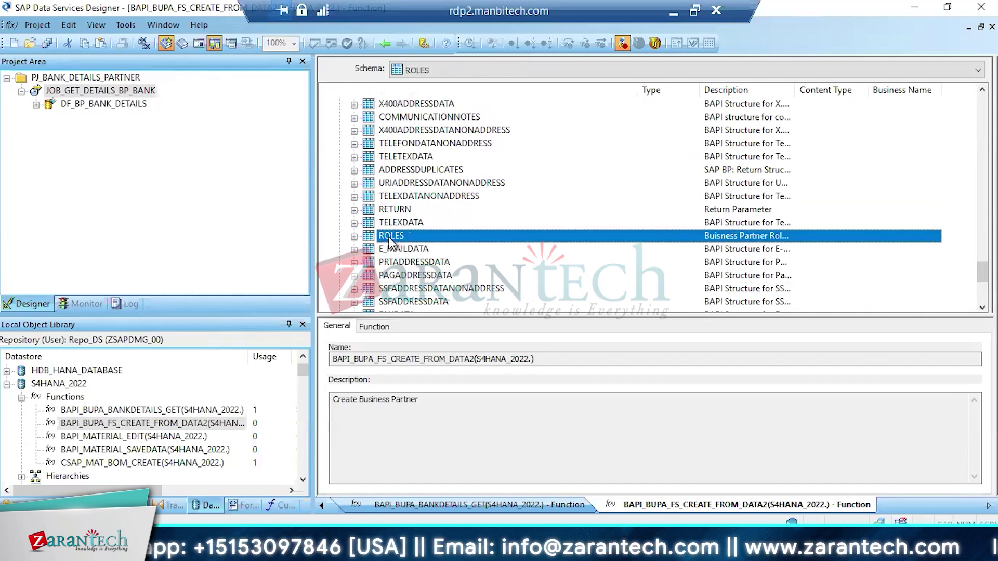
click(354, 237)
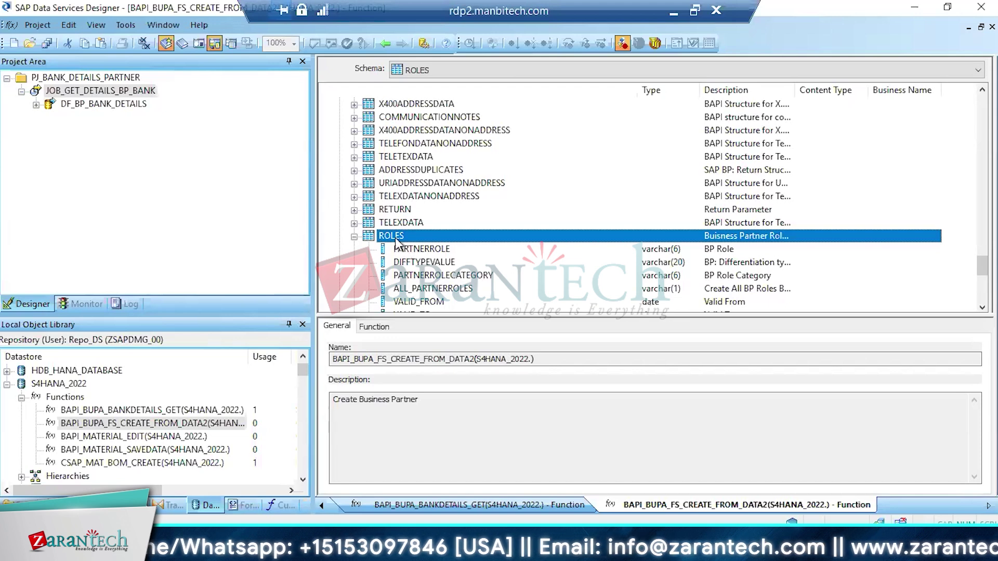
click(354, 237)
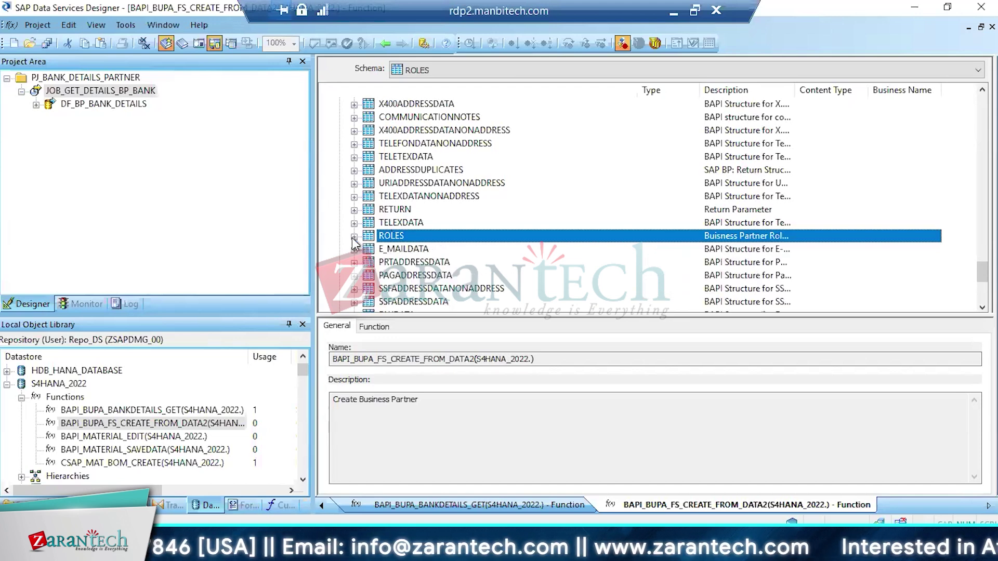
click(416, 251)
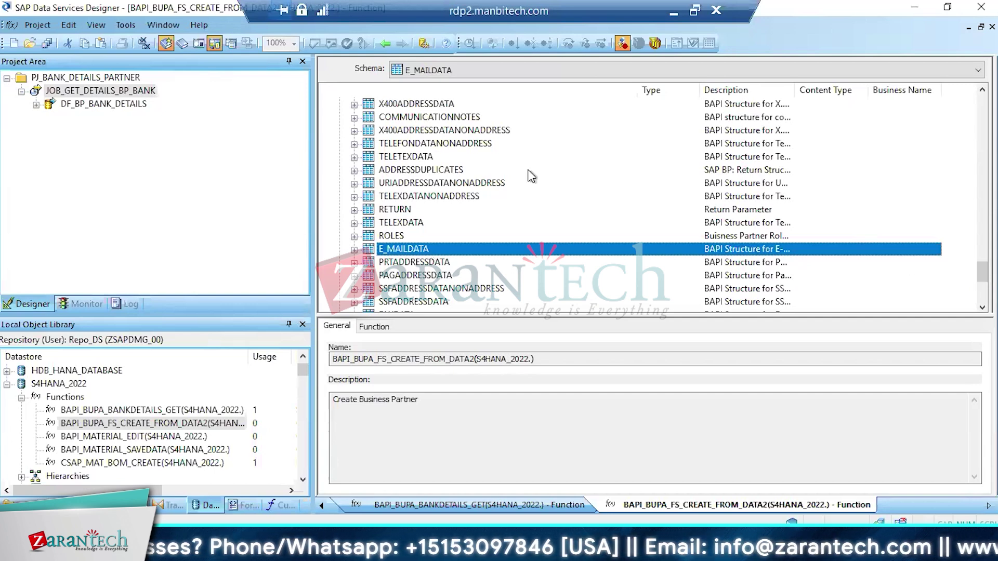
click(398, 143)
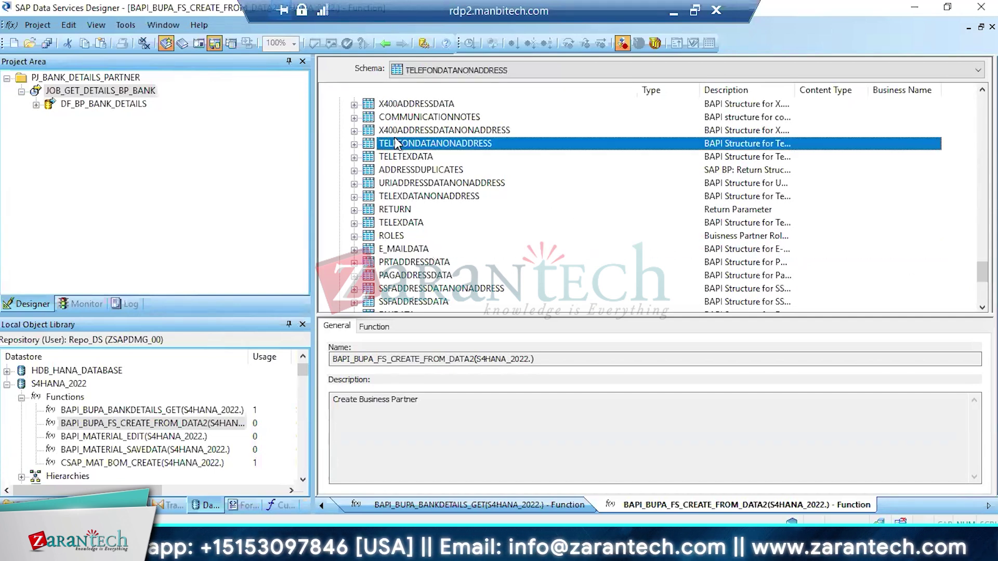
Go back to the function's scalar input parameters and compare TESTRUN with the X400ADDRESSDATA table parameter
key(Up)
key(Up)
key(Up)
key(Up)
key(Up)
key(Up)
key(Up)
key(Up)
key(Up)
key(Up)
key(Up)
key(Up)
key(Up)
key(Up)
key(Up)
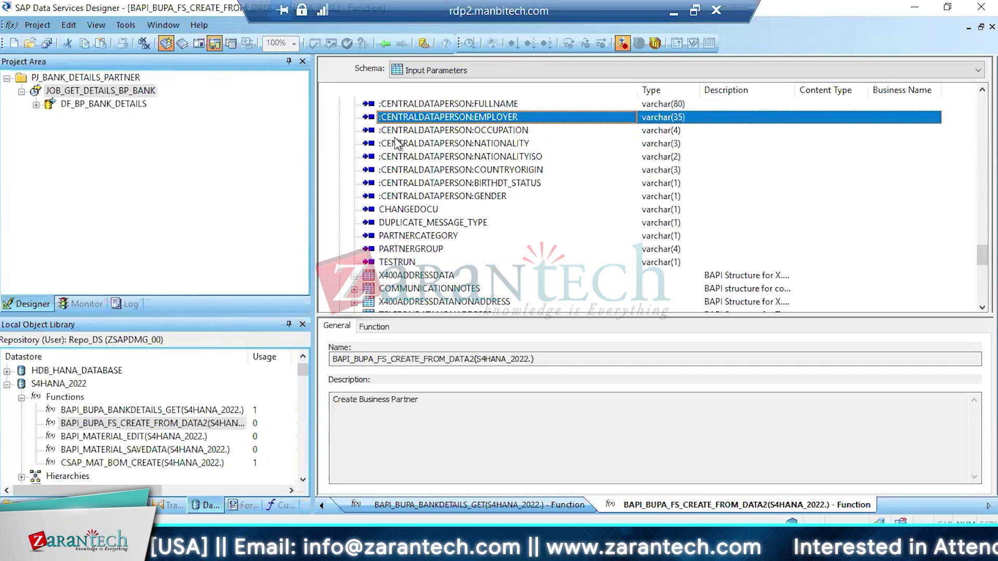
click(398, 263)
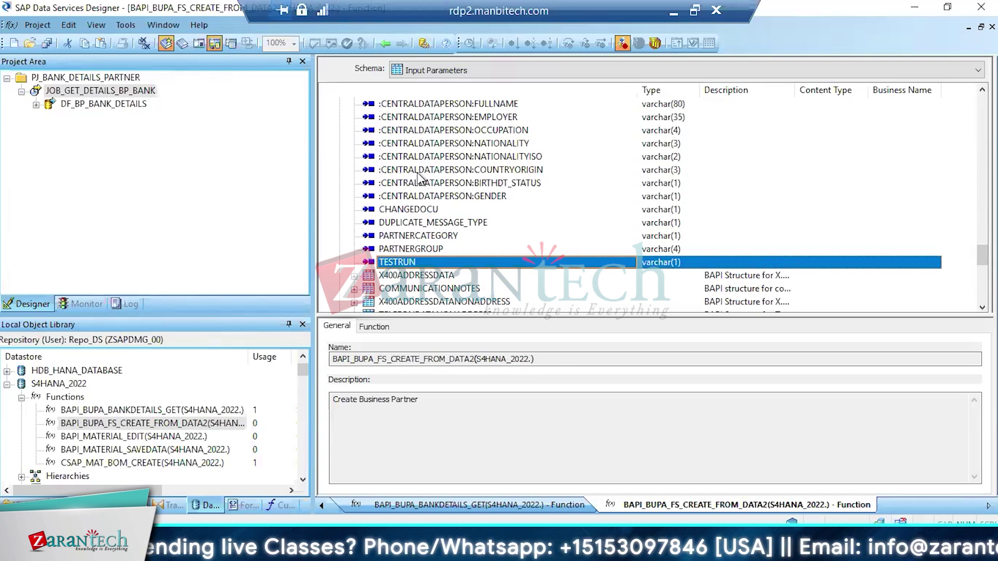
click(391, 278)
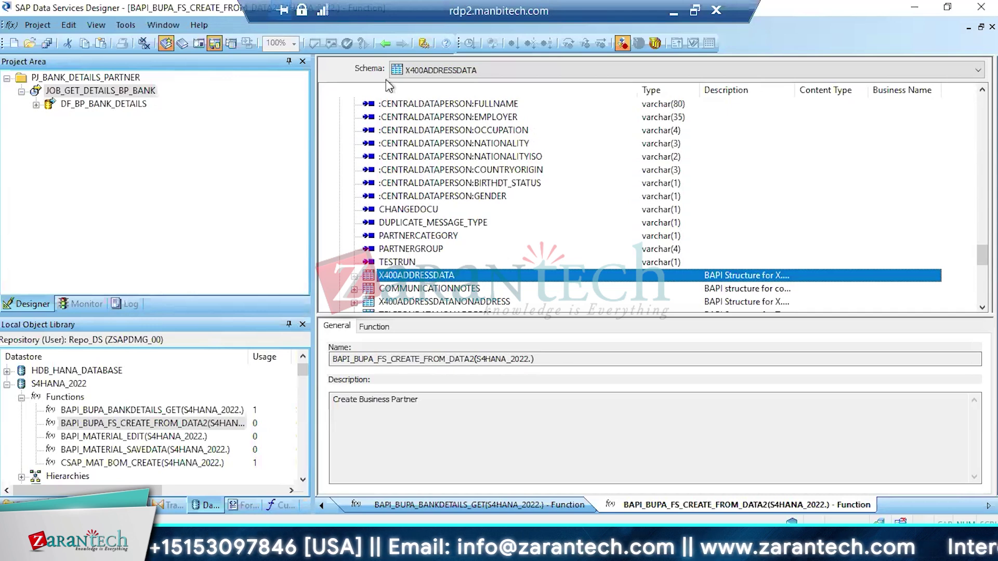
Return to the BAPI_BUPA_BANKDETAILS_GET definition and review its RETURN, BANKDETAILS, BUSINESSPARTNER and VALID_DATE input parameters
double_click(118, 412)
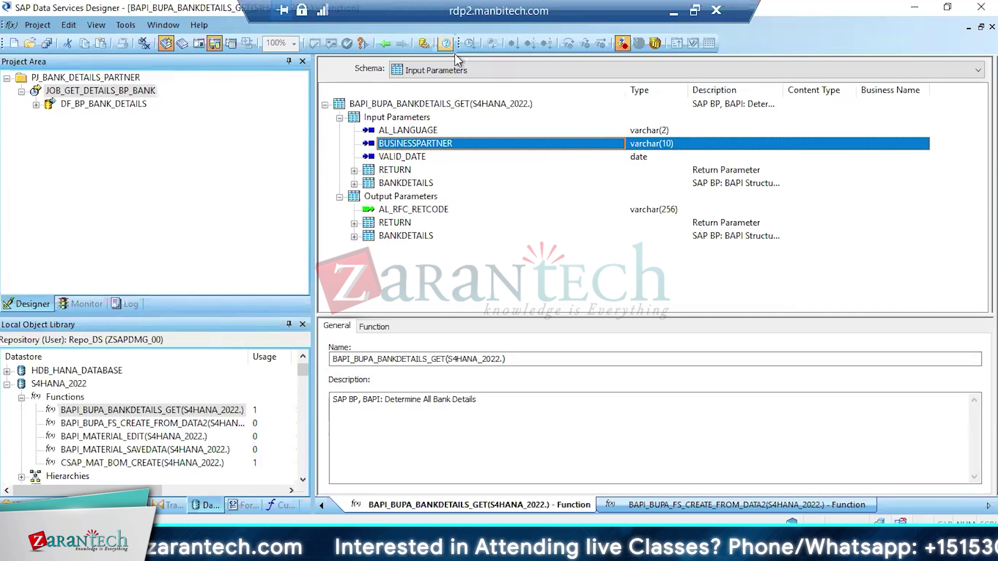
click(391, 184)
click(396, 172)
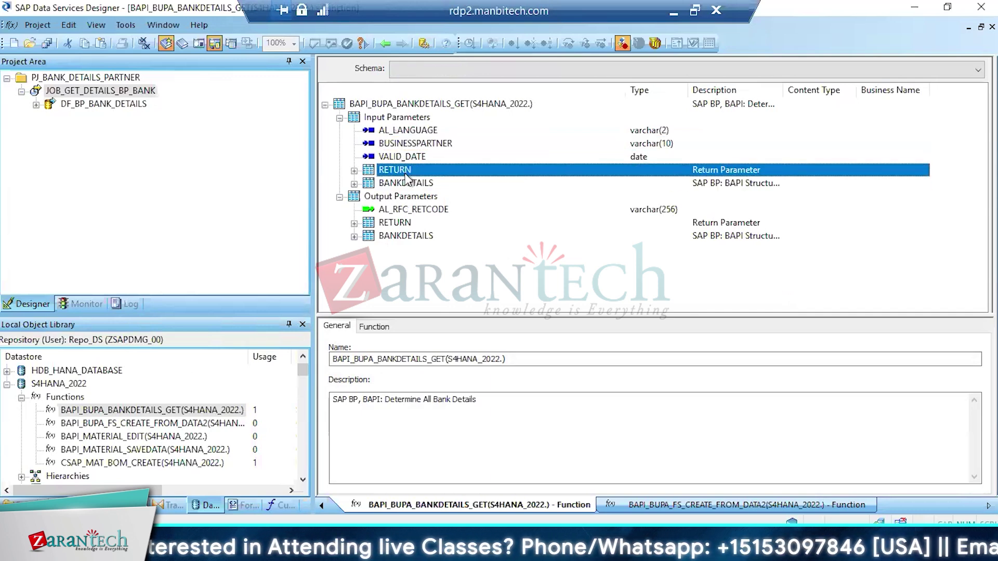
click(402, 185)
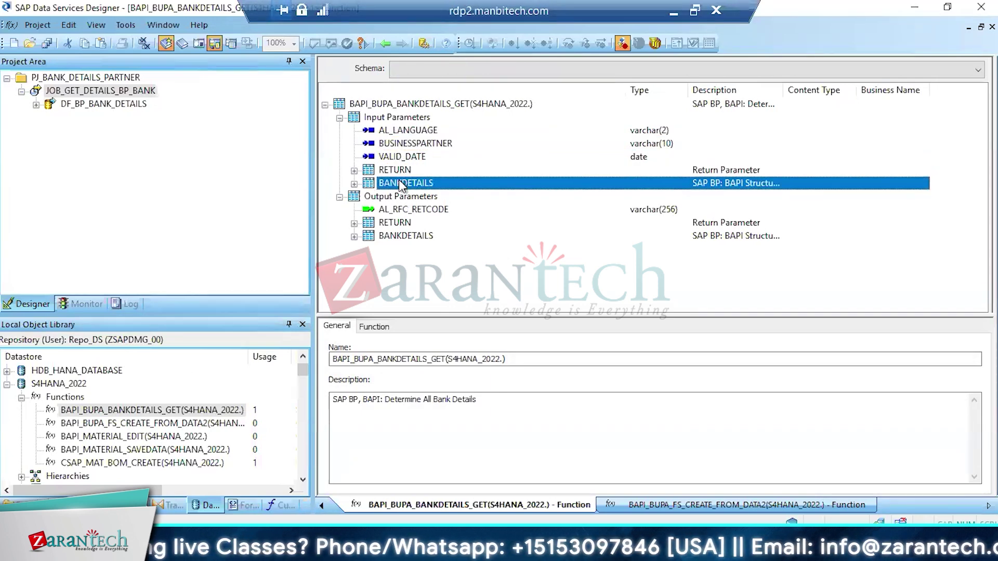
click(401, 145)
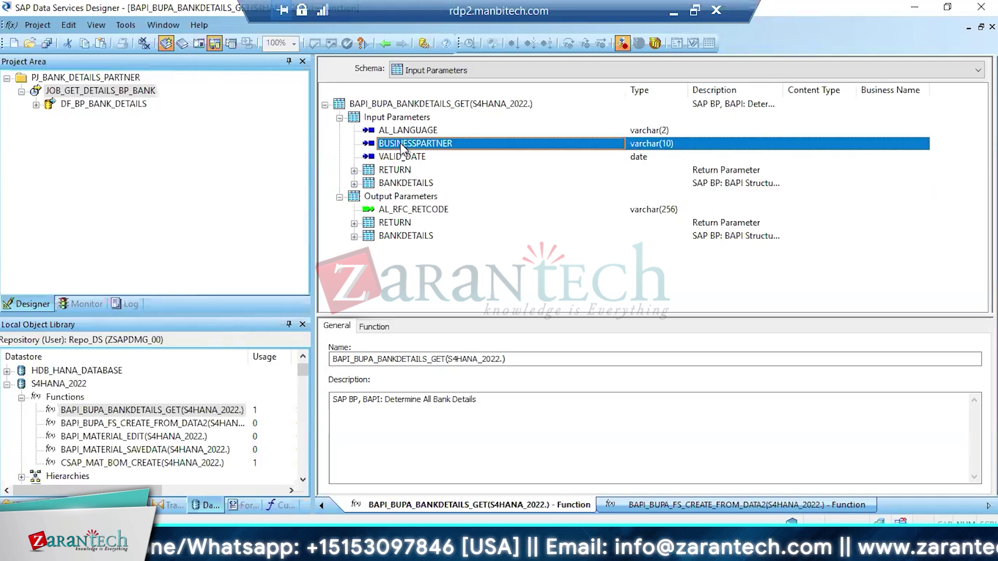
click(400, 159)
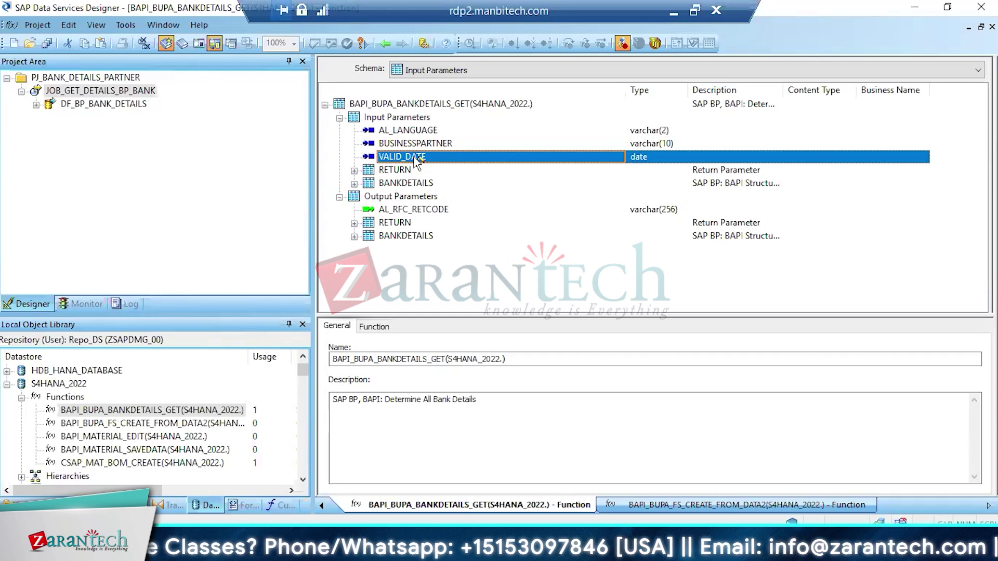
click(404, 145)
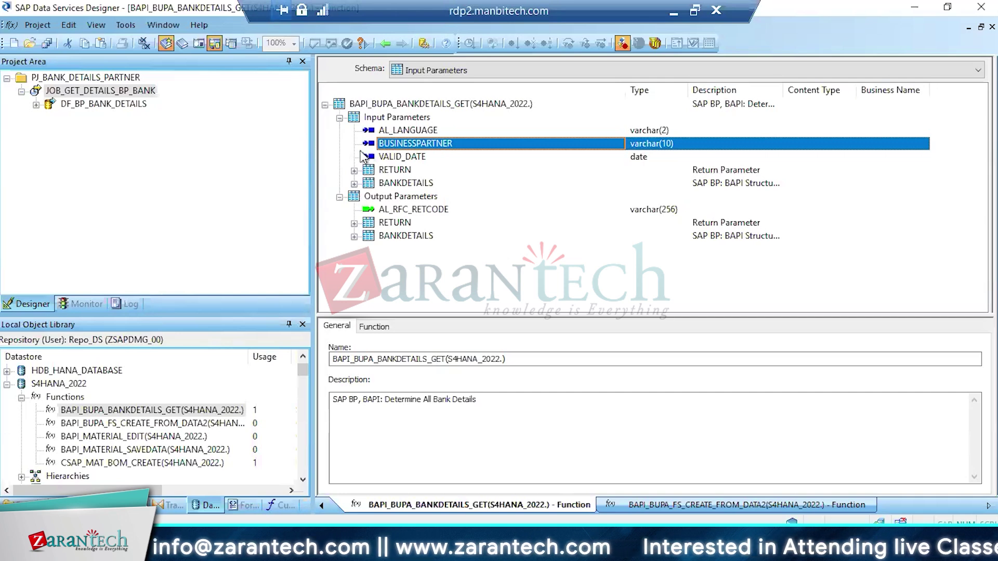
Open the DF_BP_BANK_DETAILS data flow and import the BUT0BK table by name into the S4HANA_2022 datastore
click(104, 104)
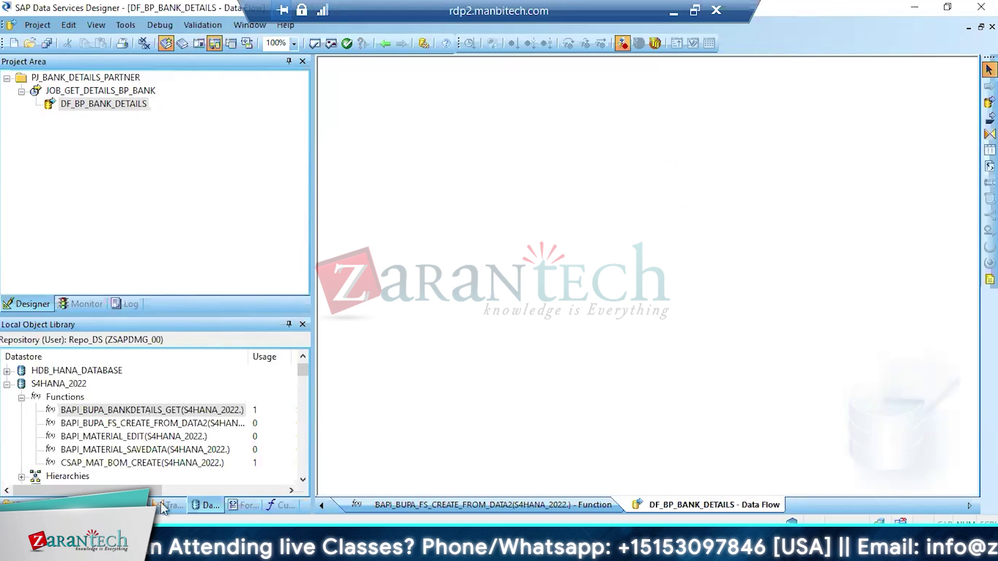
click(7, 384)
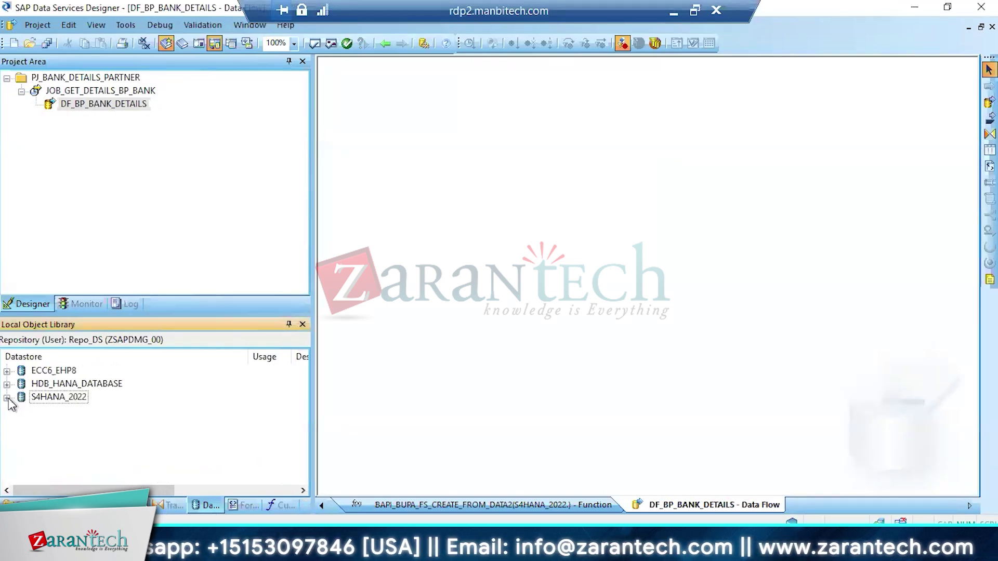
click(6, 397)
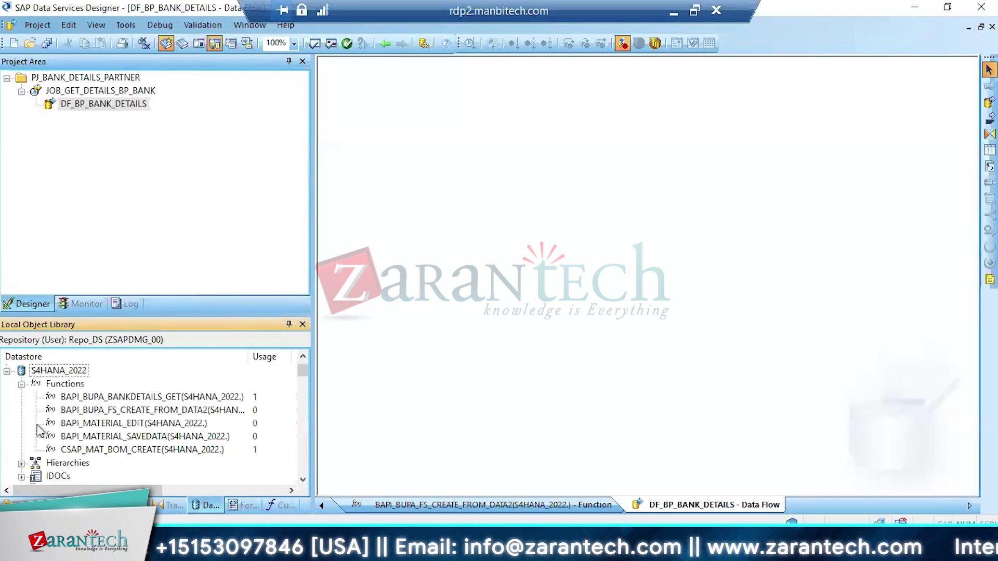
right_click(53, 375)
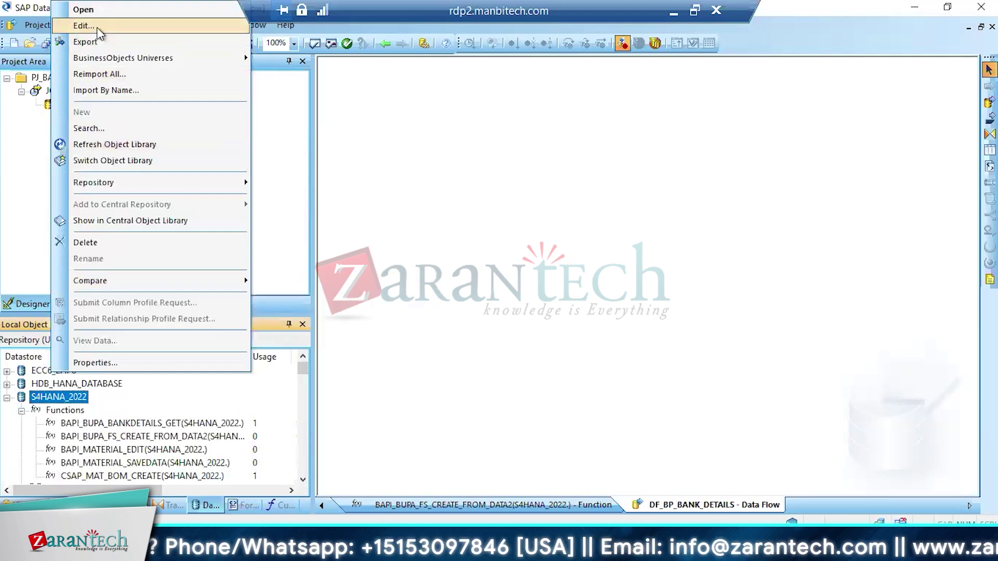
click(86, 92)
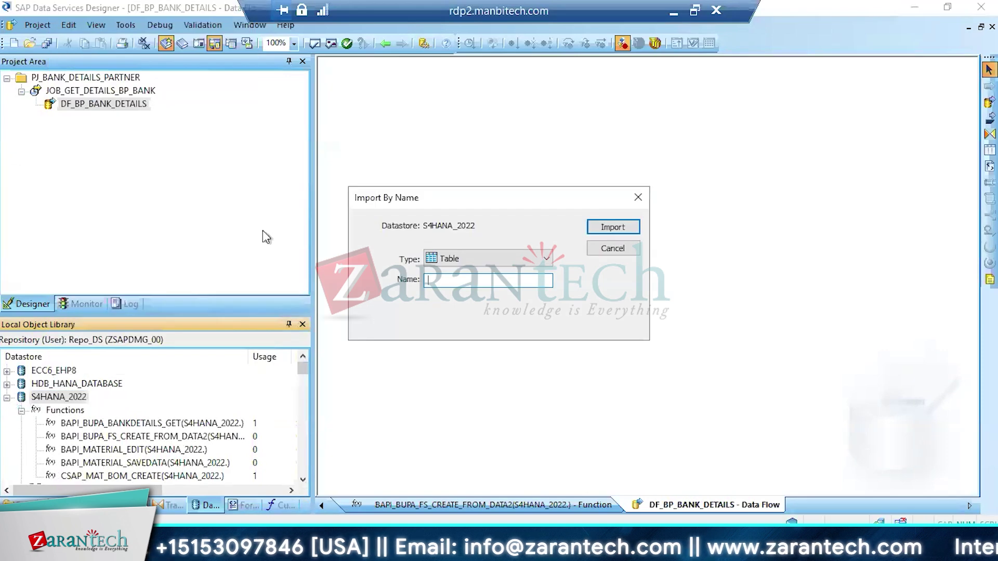
text(but)
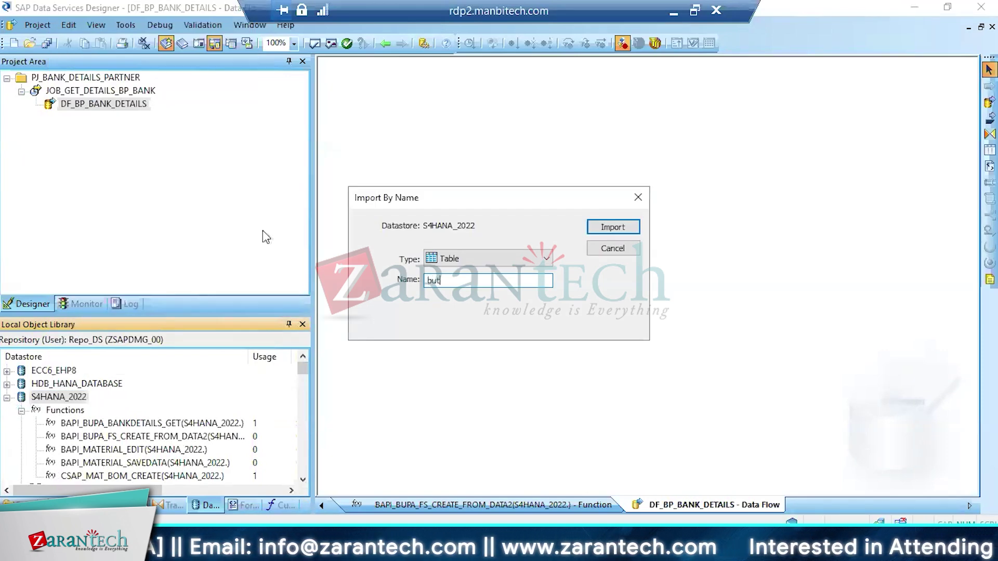
text(0bk)
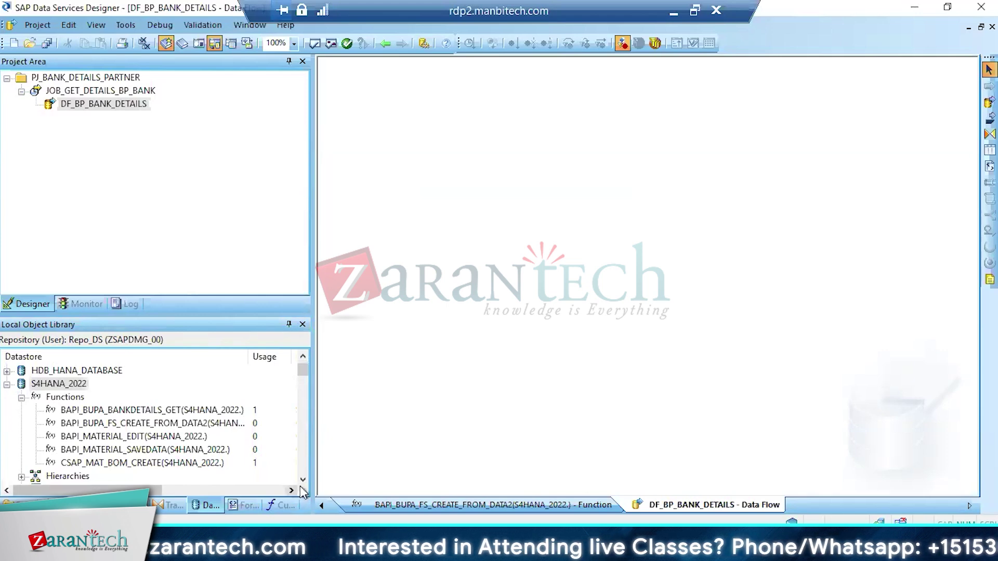
Locate BUT0BK among the S4HANA_2022 tables and place it as a source in the DF_BP_BANK_DETAILS data flow
scroll(155, 471, down, 2)
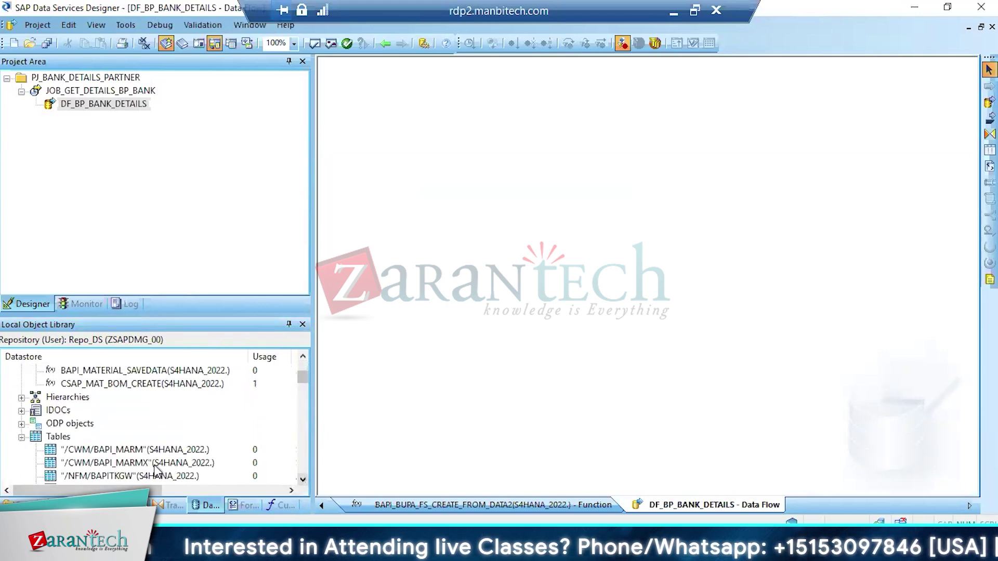
click(86, 451)
text(but)
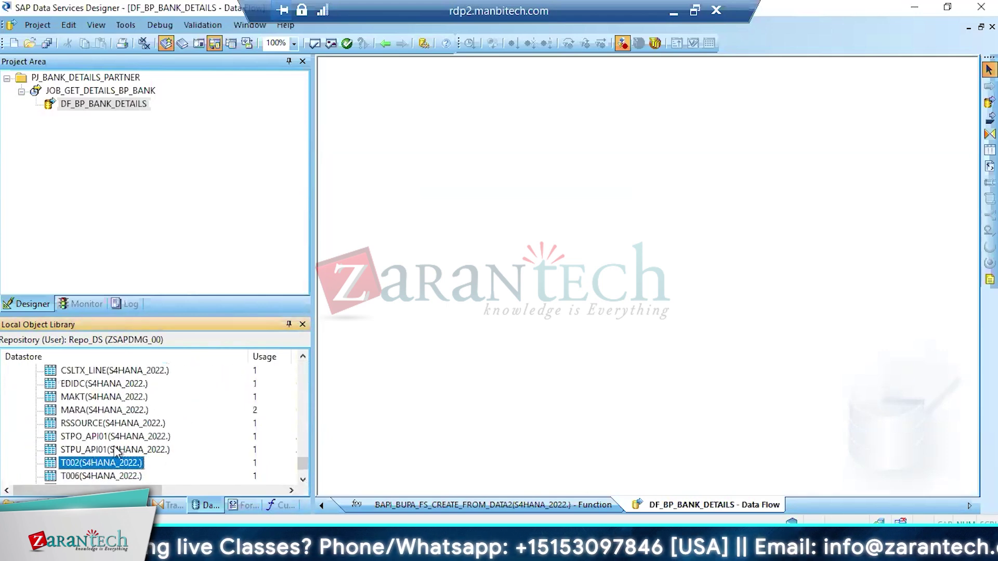
text(but)
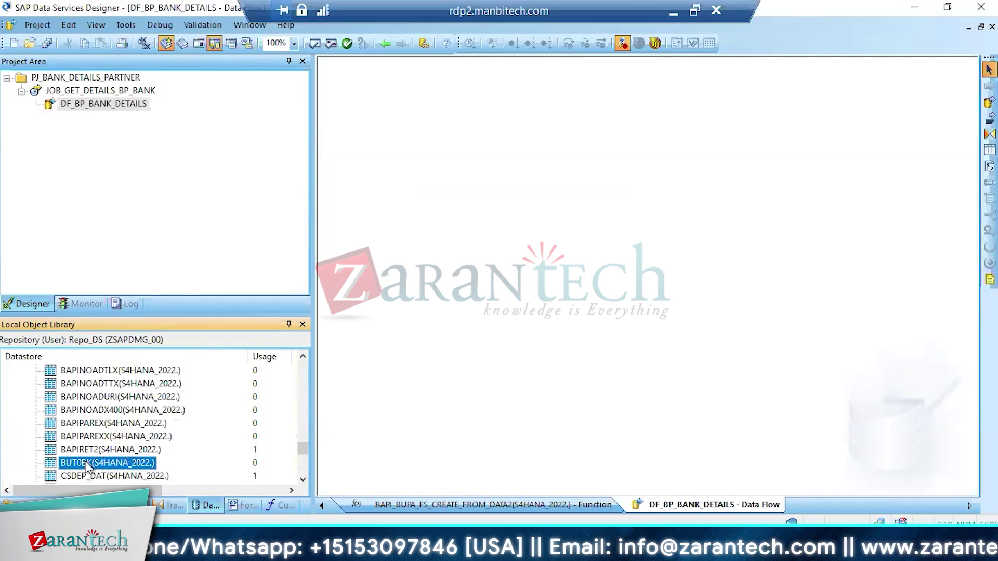
drag(85, 460, 408, 156)
Connect the BUT0BK source to a new Query transform and map the PARTNER column to the query's output schema
click(989, 134)
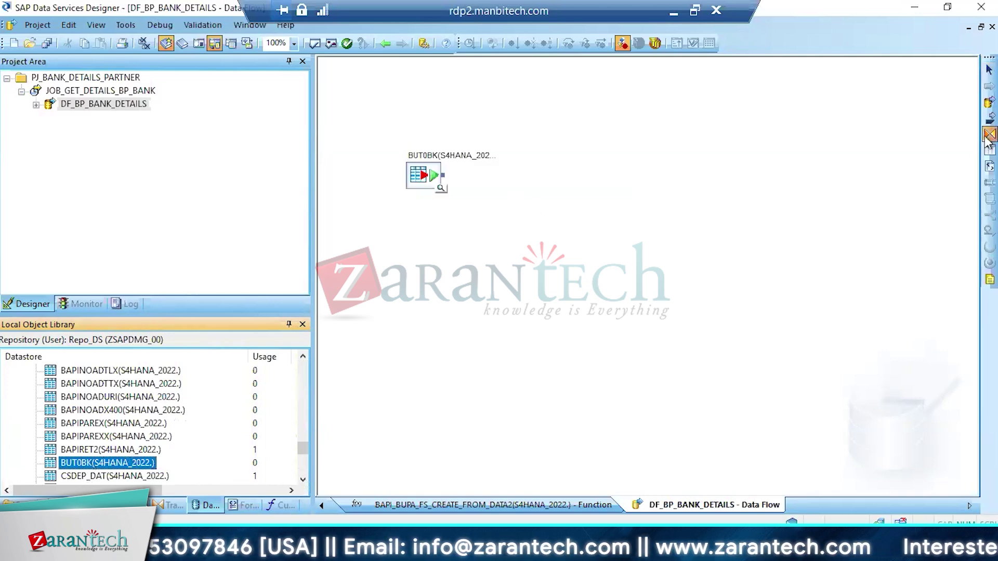
click(491, 211)
drag(443, 175, 497, 233)
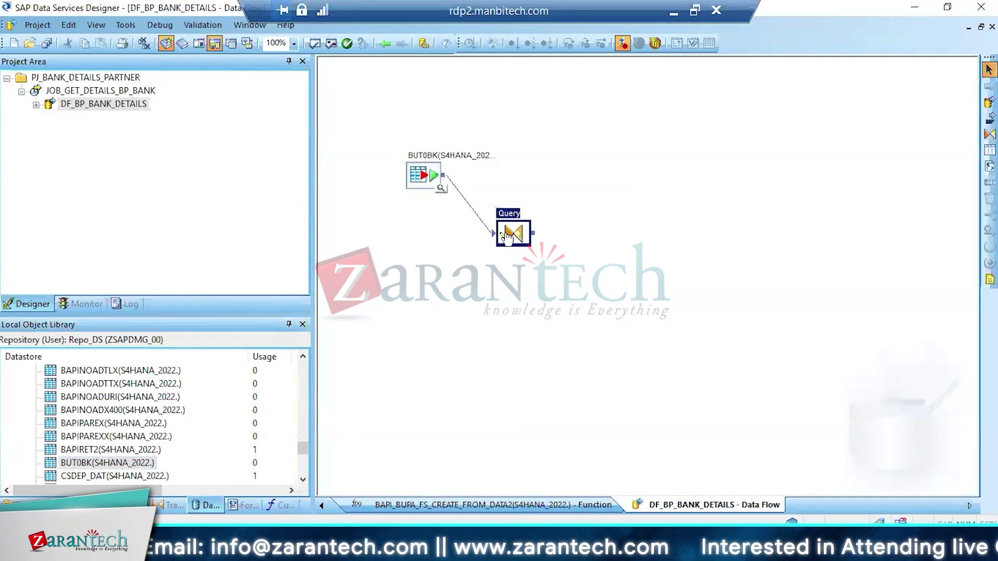
double_click(513, 234)
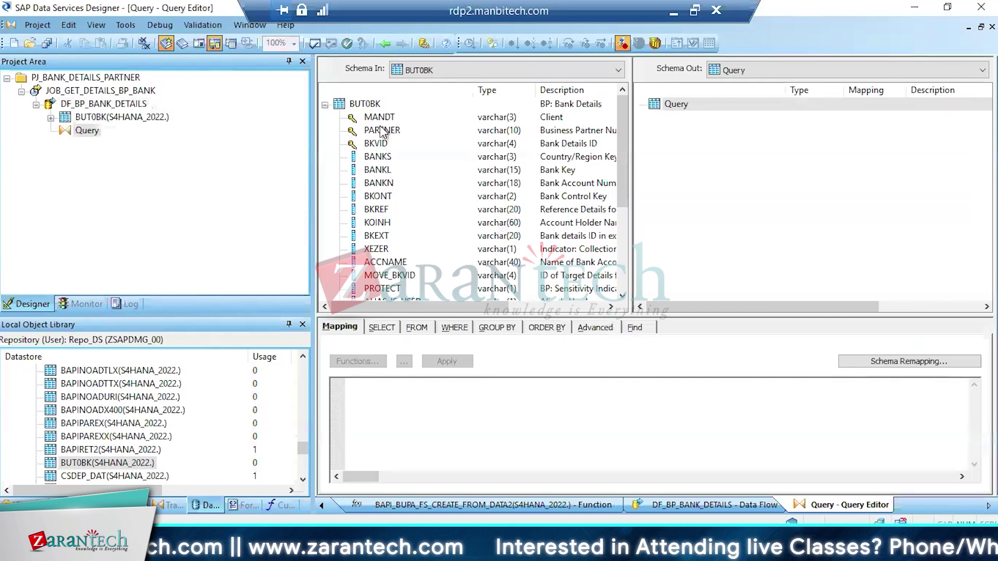
drag(383, 130, 685, 154)
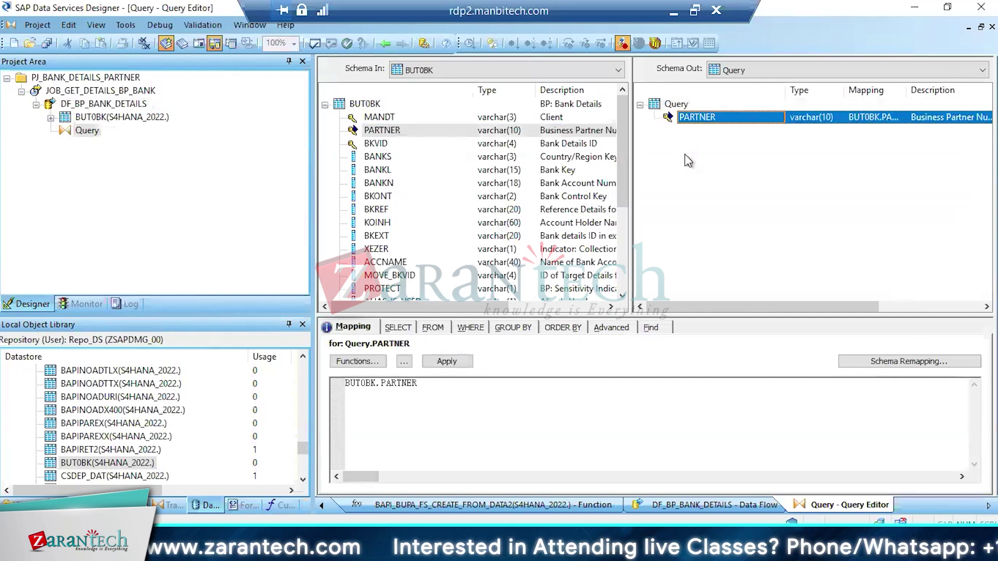
Remove the primary key from PARTNER in the Query output and set the WHERE condition to gen_row_num( )<11
right_click(675, 122)
click(717, 366)
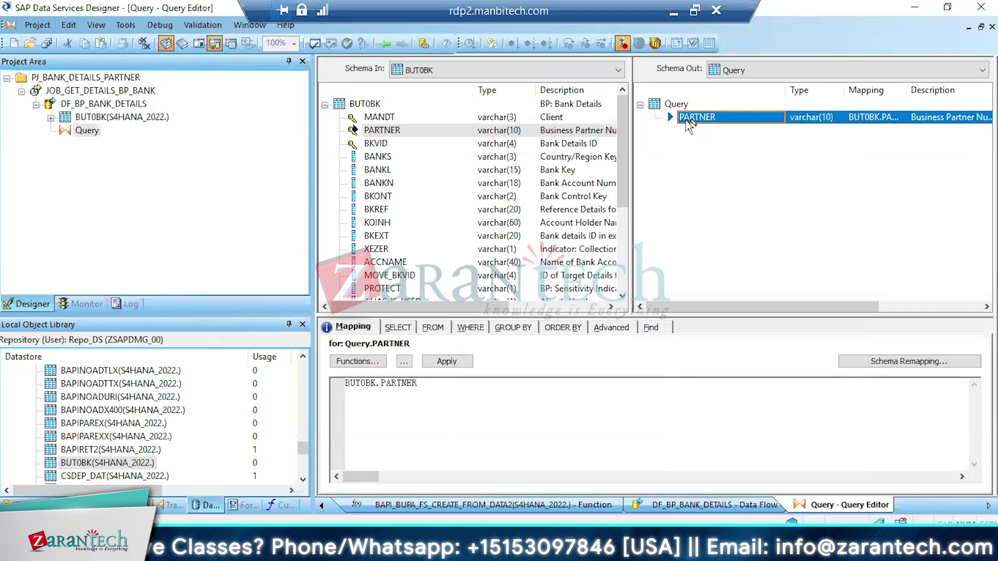
click(396, 327)
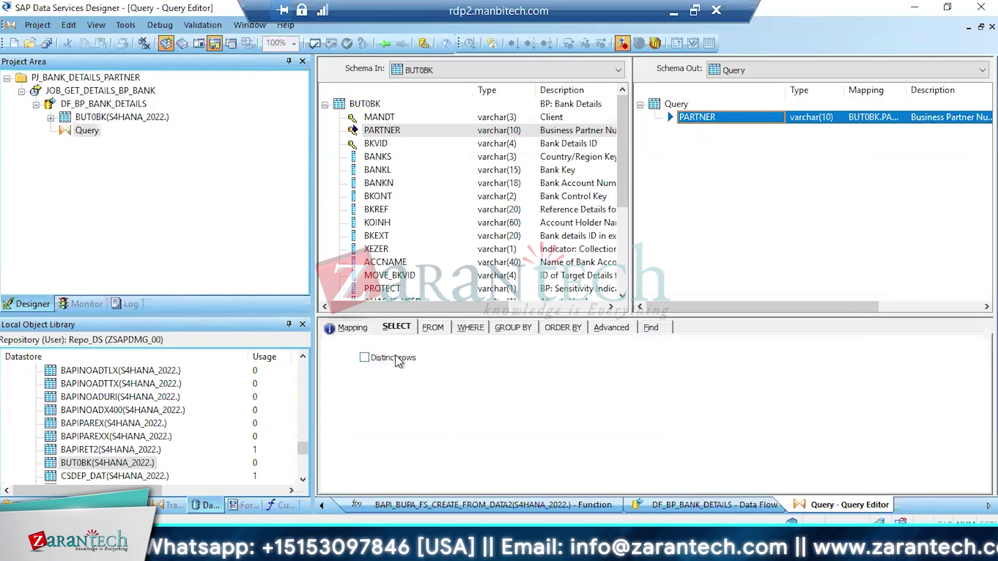
click(457, 329)
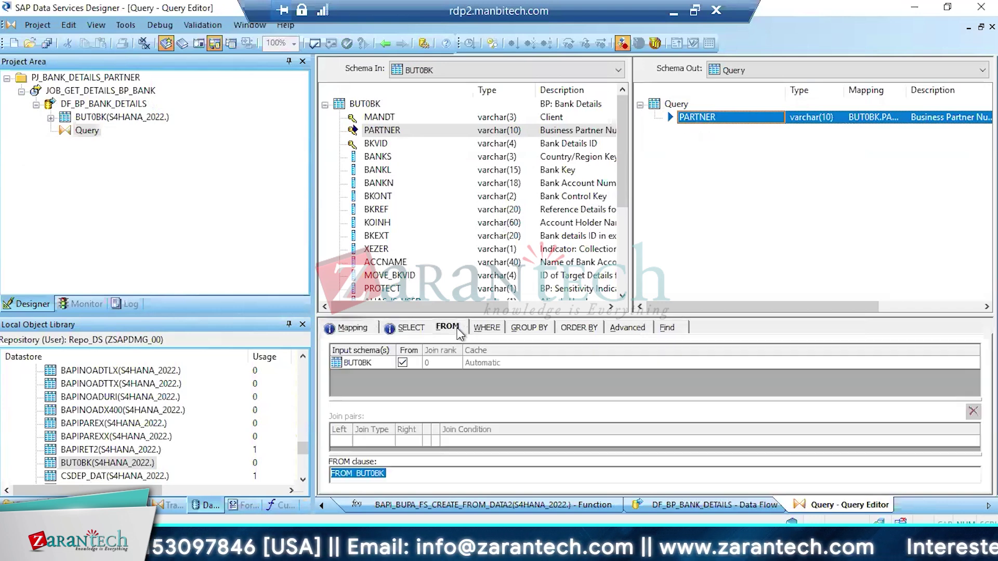
click(485, 327)
text(gen)
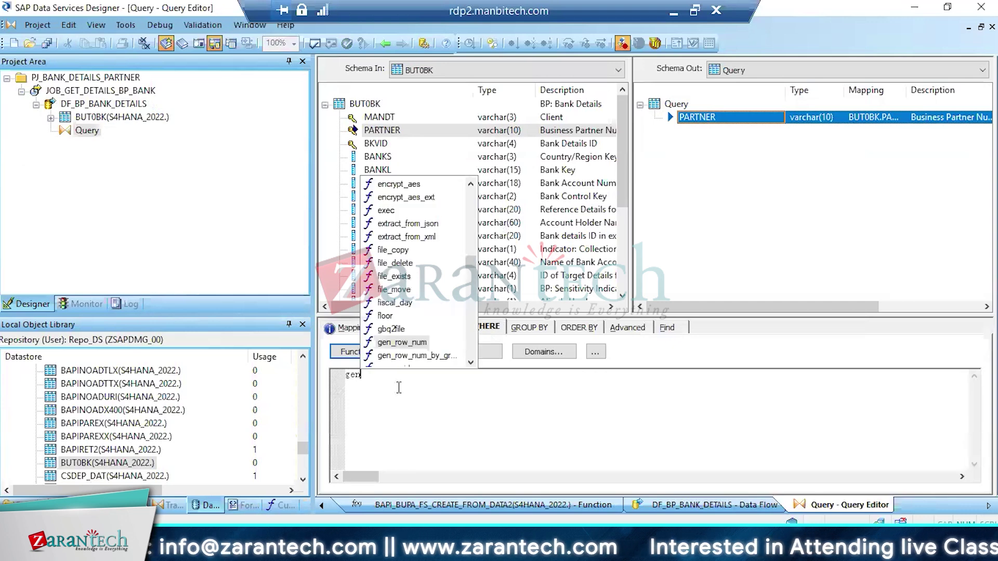
key(Return)
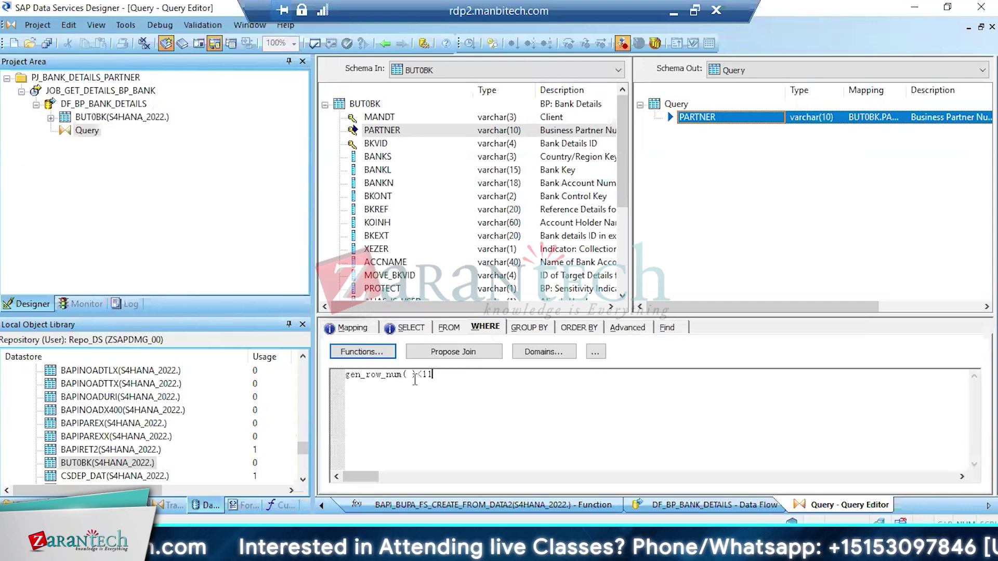
drag(433, 375, 255, 364)
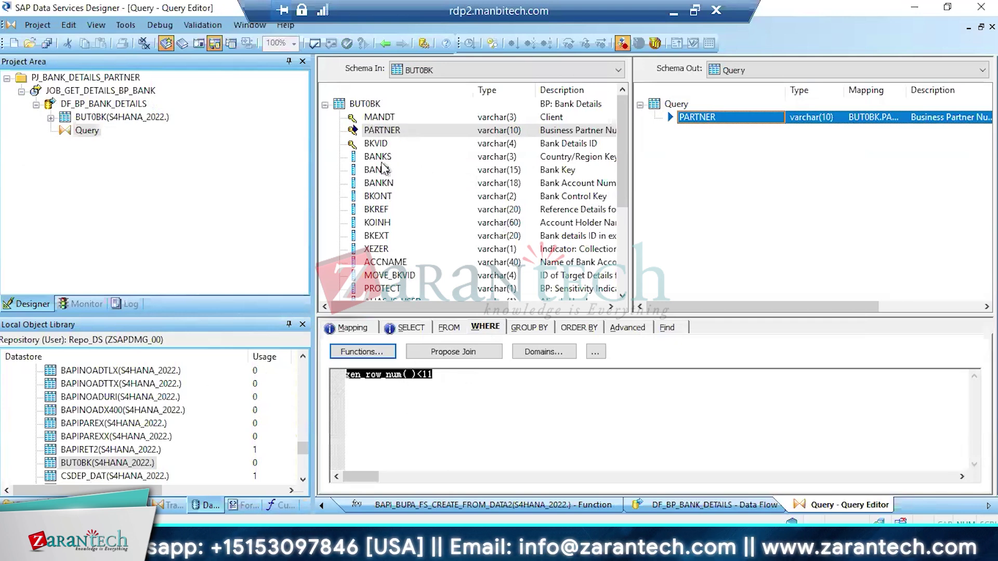
Add a second Query transform named qry_func_call to the DF_BP_BANK_DETAILS data flow and connect Query to it
click(388, 45)
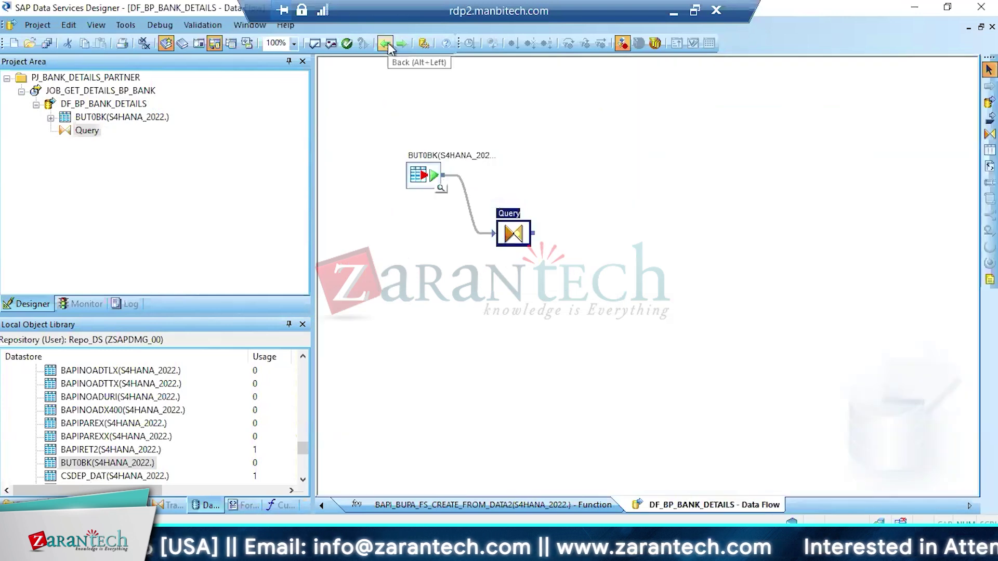
click(990, 134)
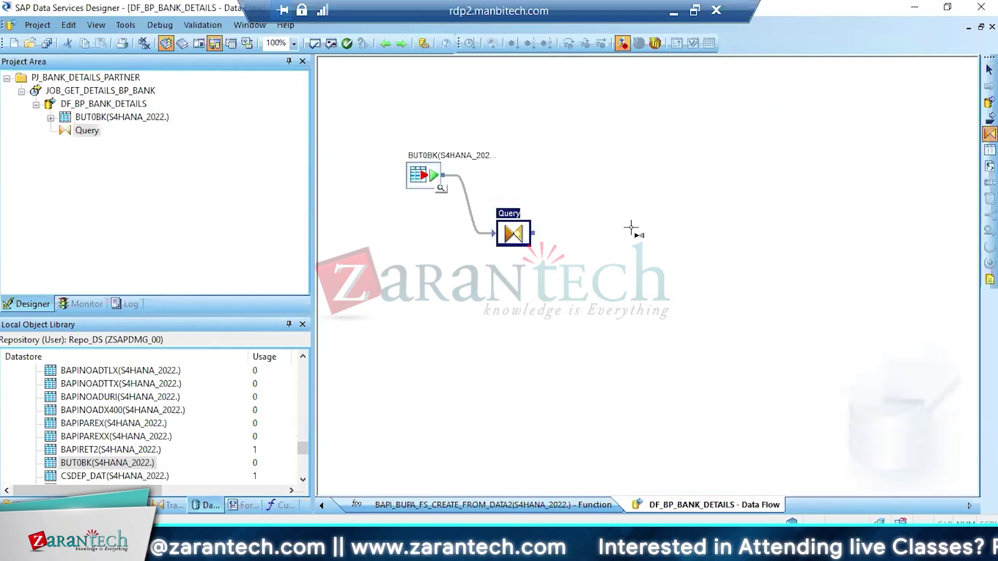
click(603, 250)
text(qry_func_)
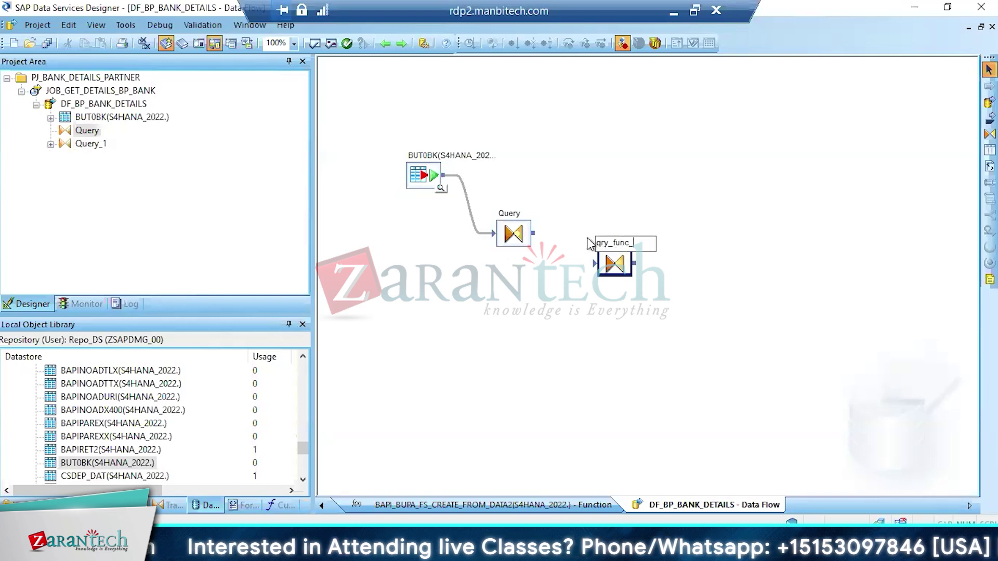
text(cal)
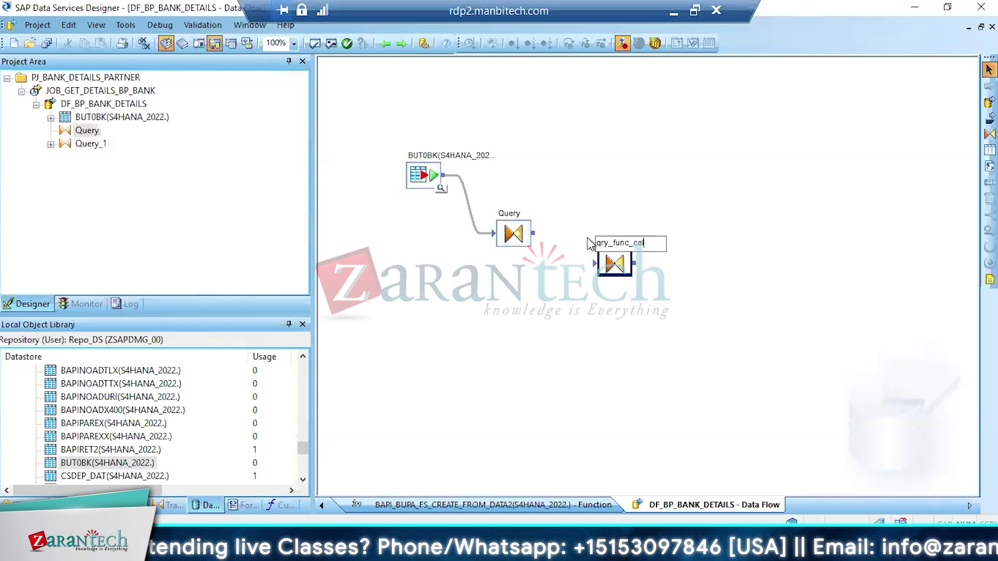
text(l)
key(Return)
drag(533, 233, 598, 264)
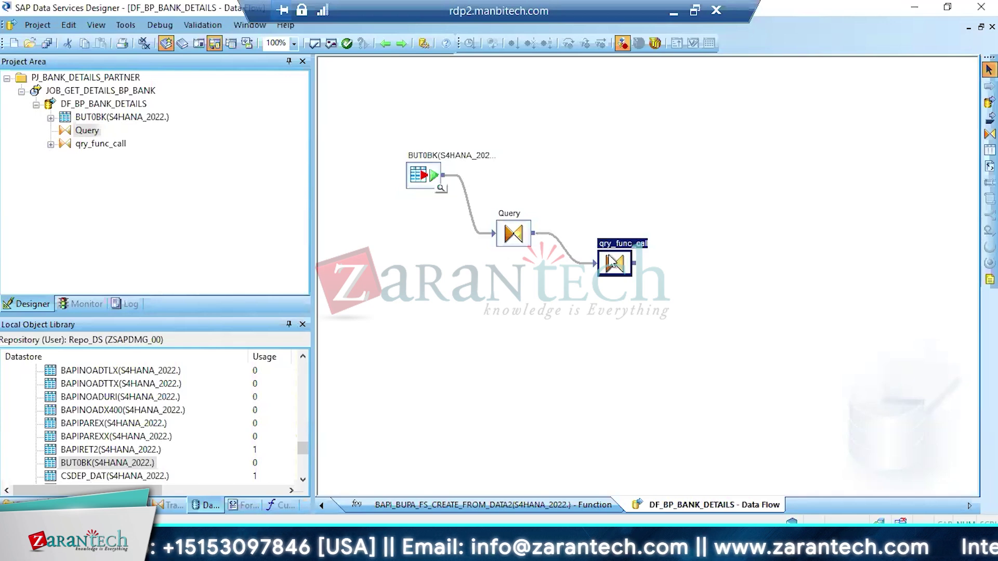
Map PARTNER to the qry_func_call output and insert a function call to BAPI_BUPA_BANKDETAILS_GET from S4HANA_2022 below it
double_click(612, 262)
drag(395, 125, 705, 130)
right_click(676, 119)
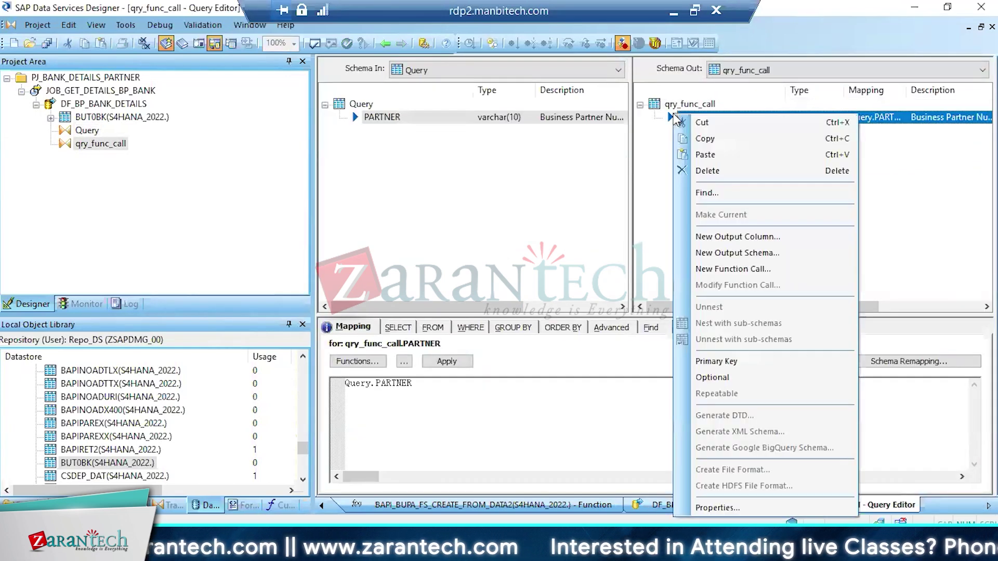
click(728, 270)
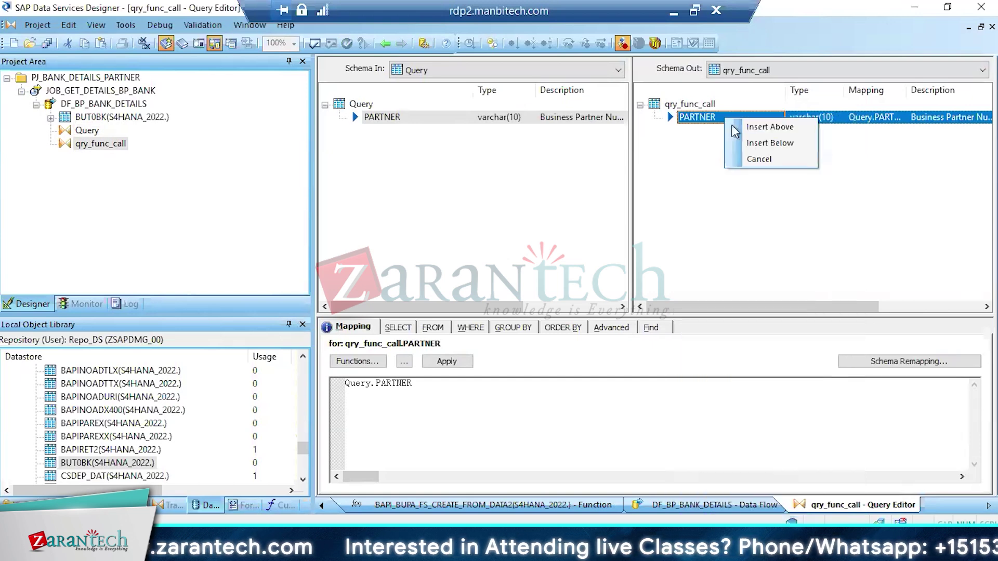
click(771, 142)
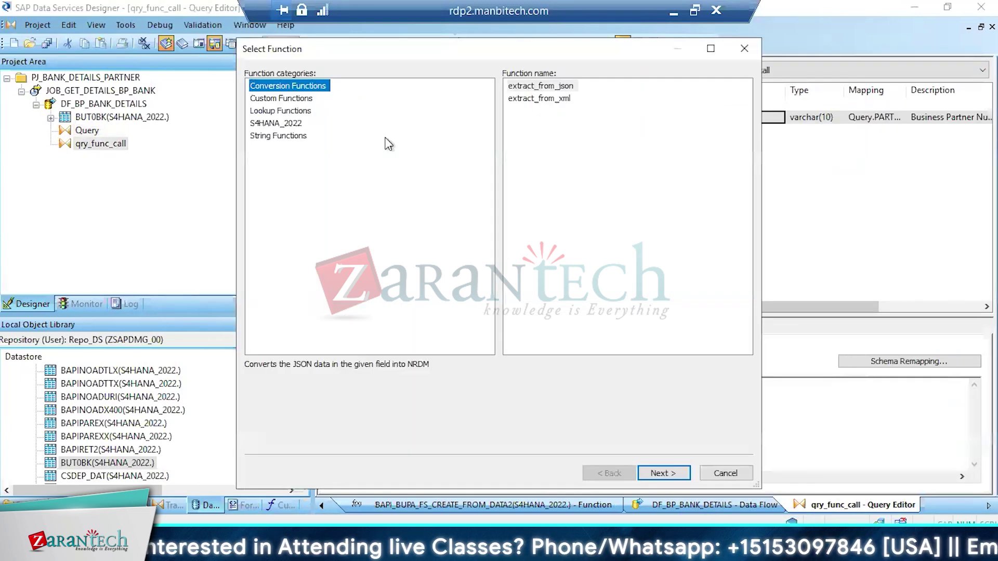
click(288, 124)
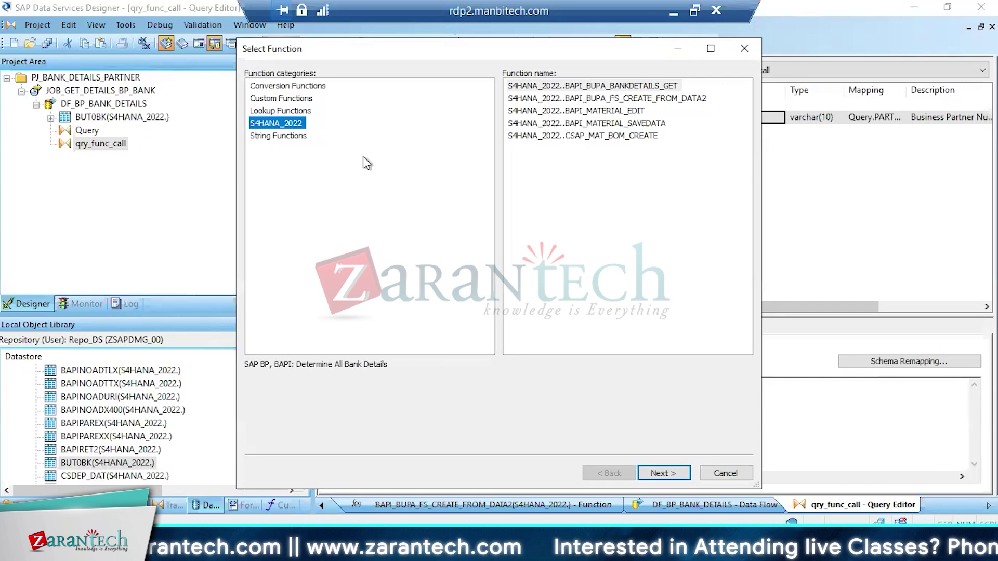
double_click(590, 88)
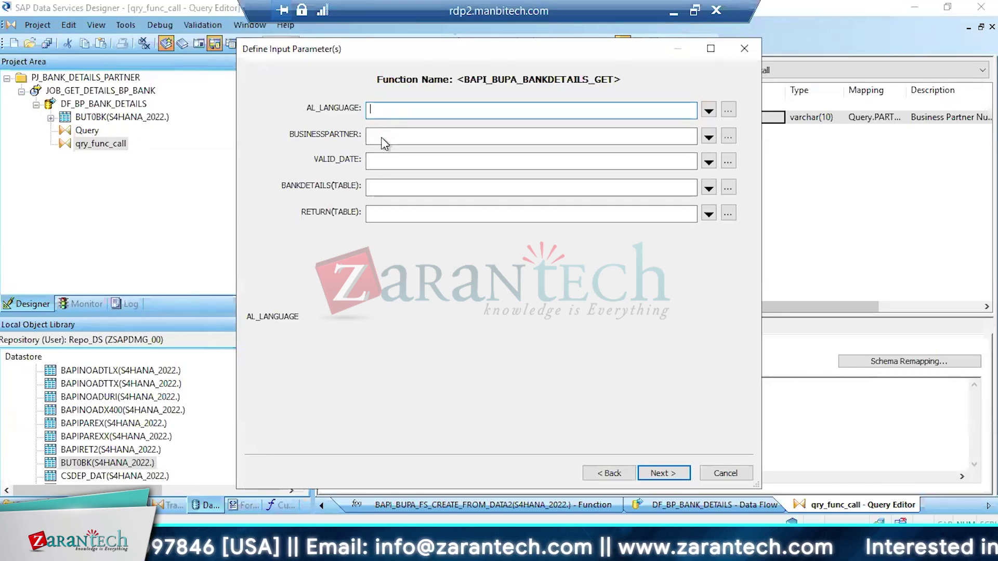
Set the AL_LANGUAGE input parameter of BAPI_BUPA_BANKDETAILS_GET to NULL
click(384, 217)
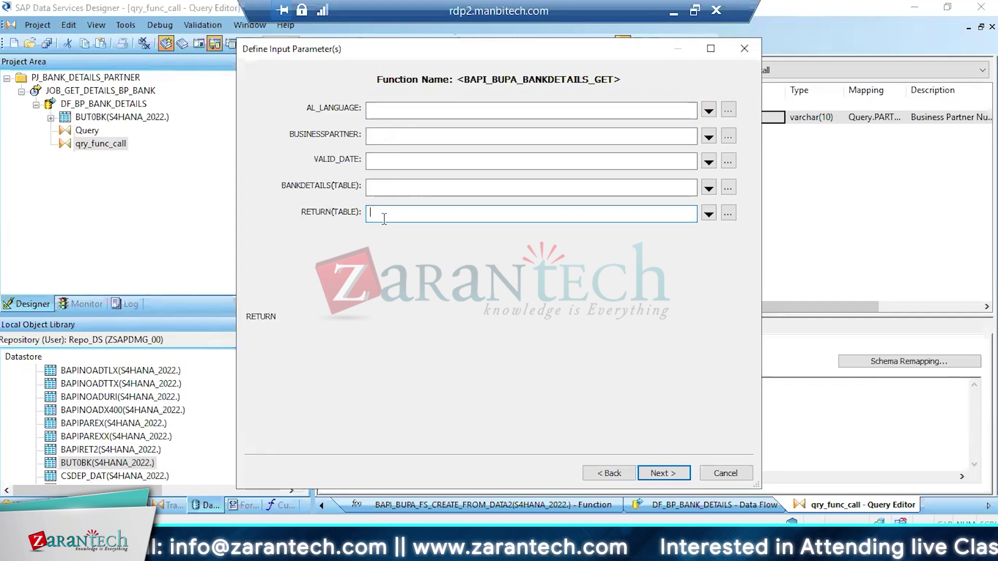
click(381, 160)
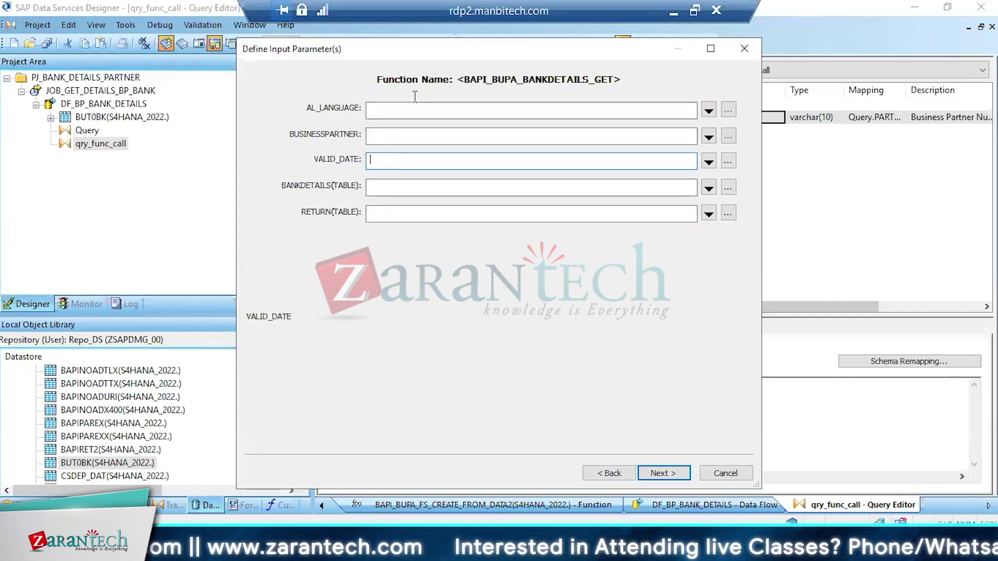
click(399, 114)
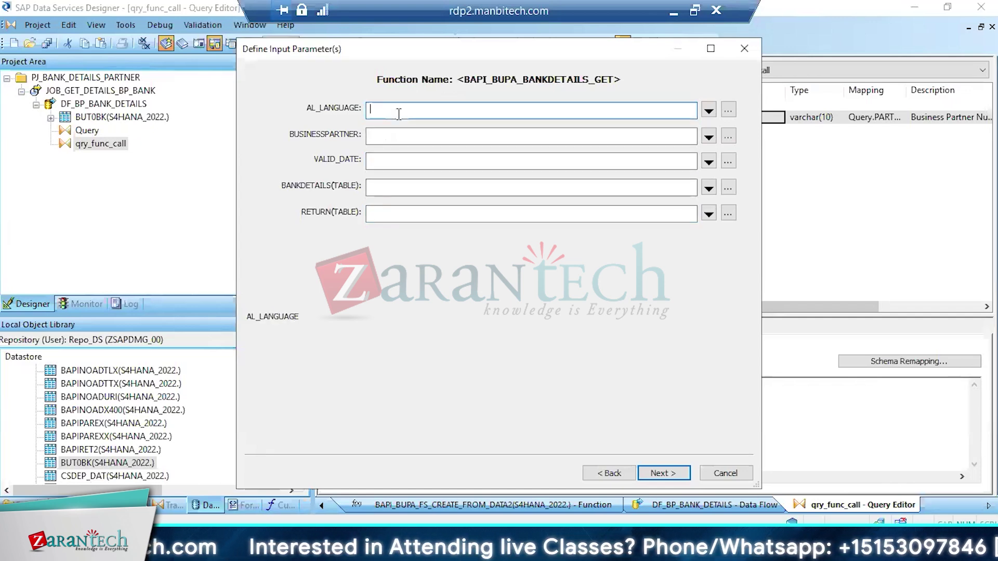
text(NU)
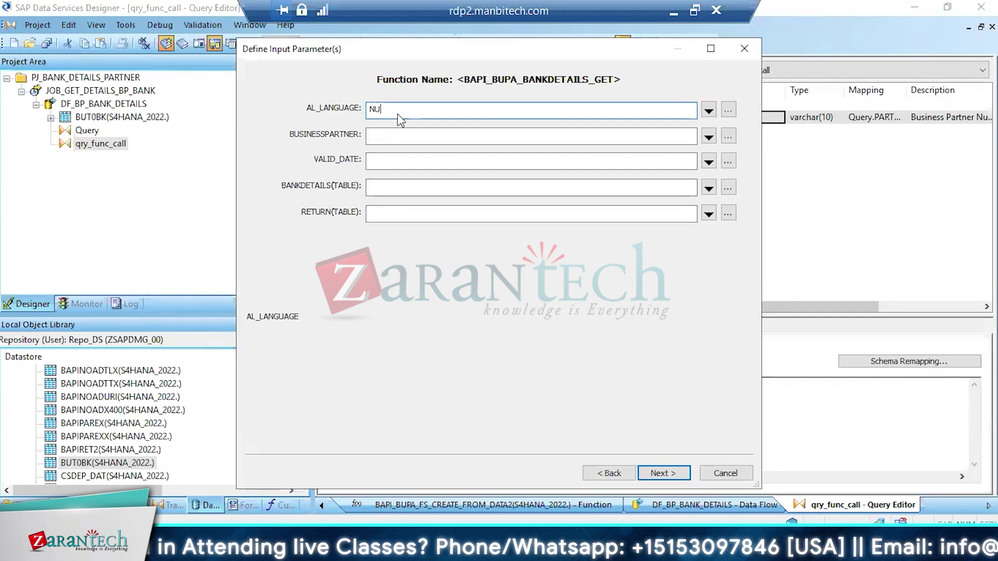
text(LL)
Set the VALID_DATE, BANKDETAILS and RETURN input parameters to NULL, reusing the AL_LANGUAGE value
double_click(399, 115)
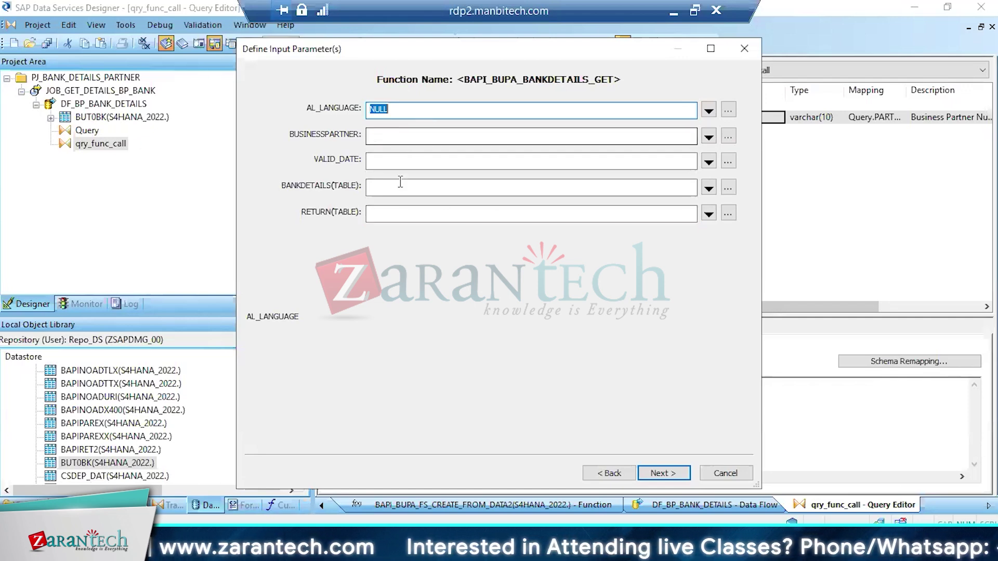
click(381, 215)
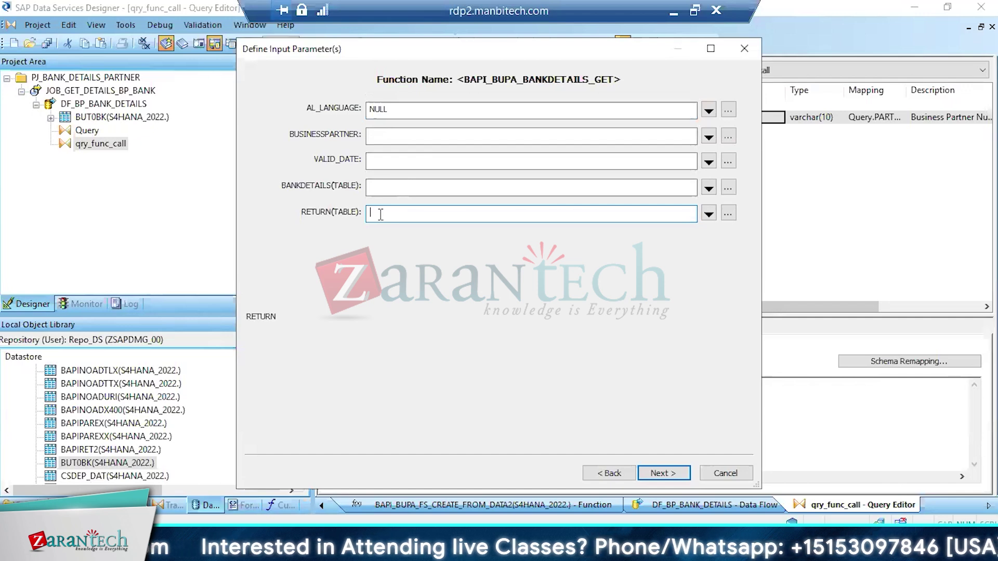
click(375, 189)
click(415, 113)
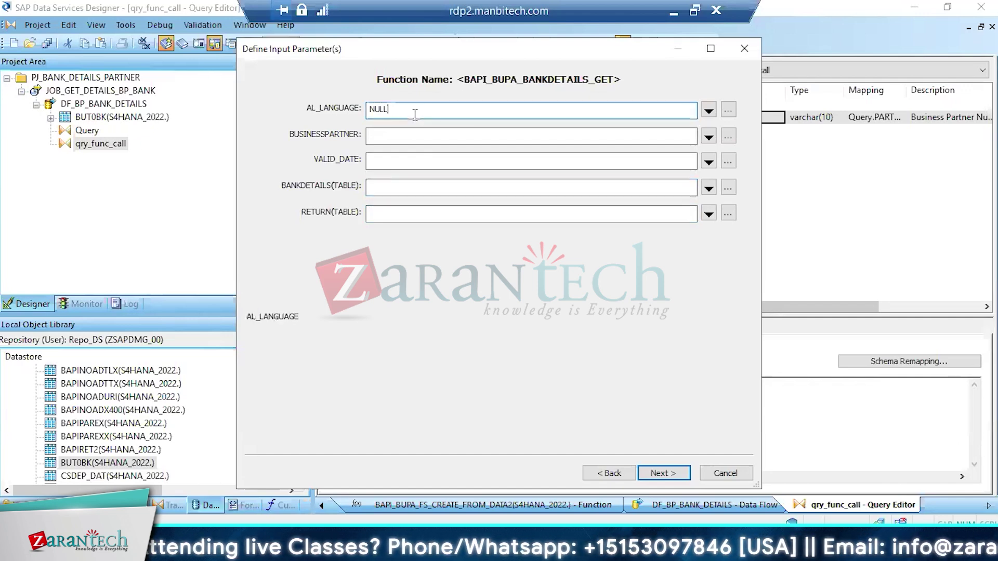
click(396, 135)
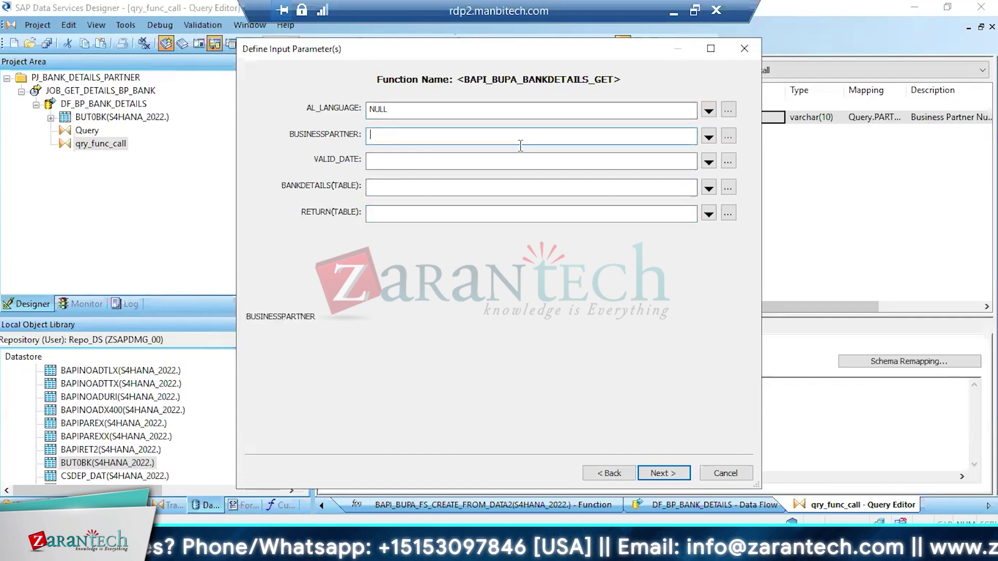
click(386, 165)
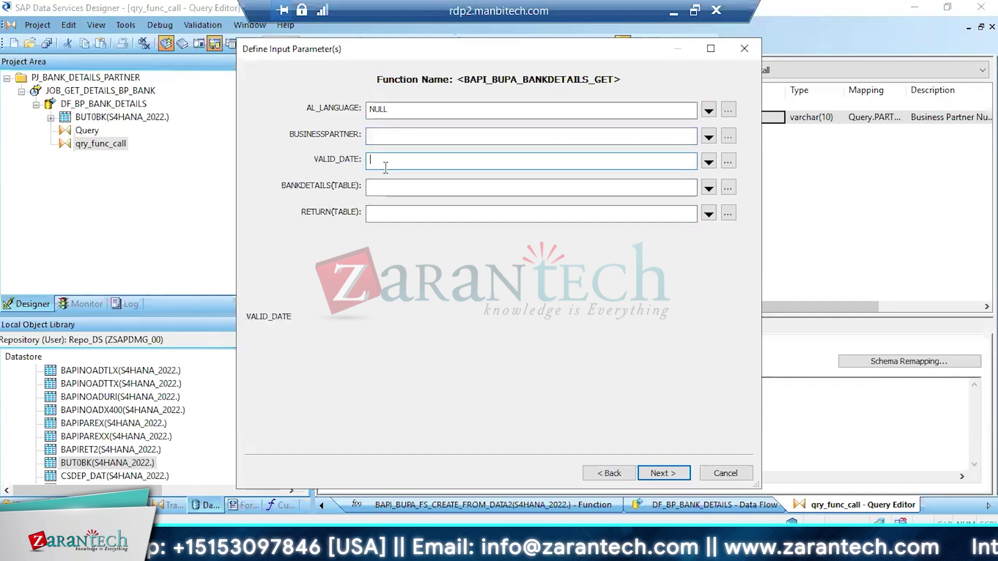
text(NULL)
click(385, 188)
text(NULL)
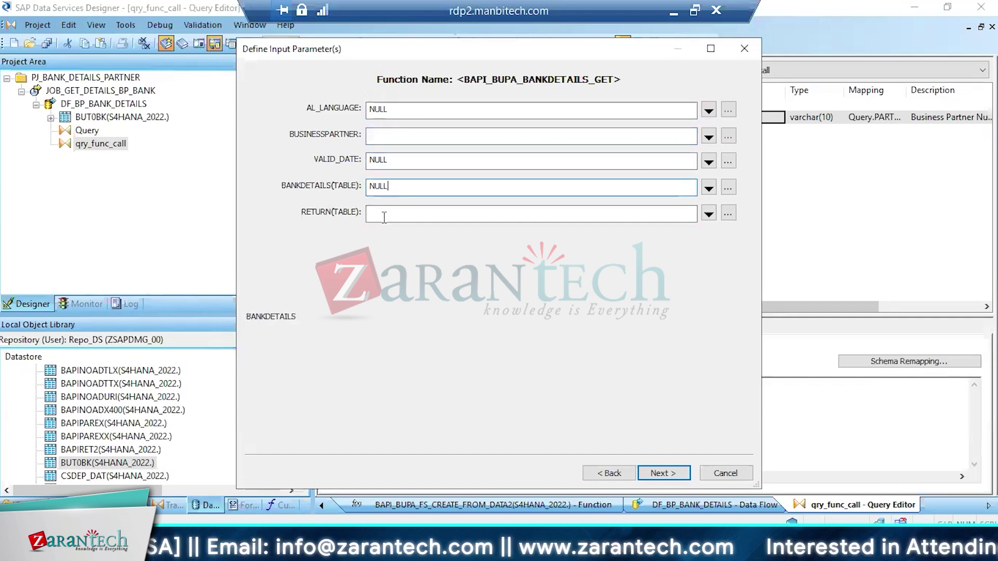
click(384, 214)
text(NULL)
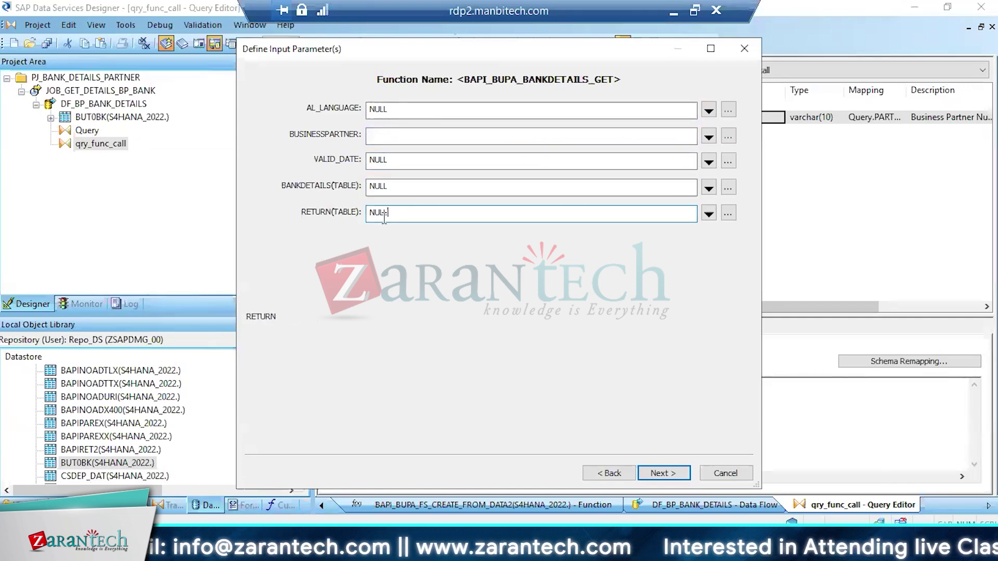
Assign the PARTNER column from the Query schema to the BUSINESSPARTNER parameter and accept the input parameters
click(708, 138)
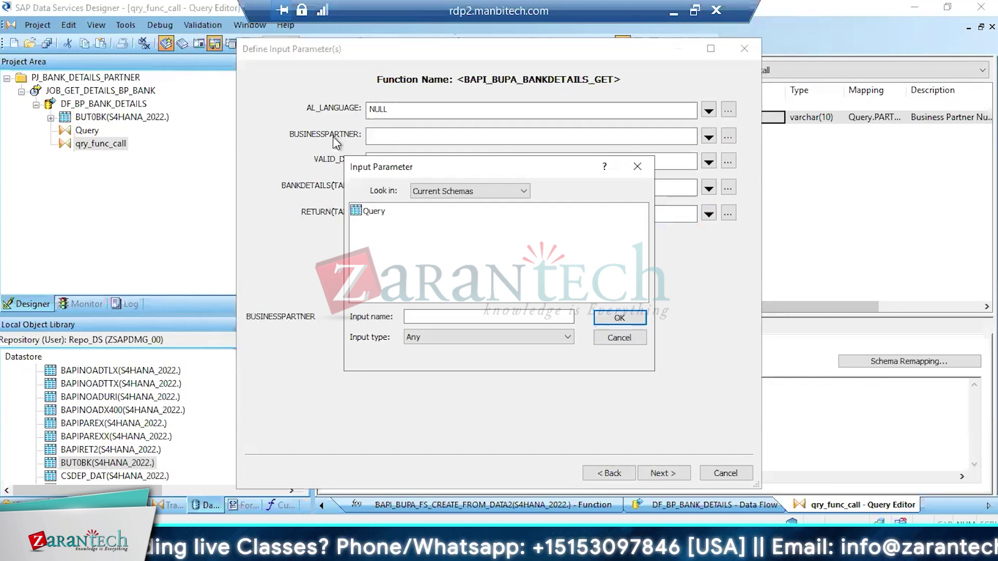
double_click(372, 212)
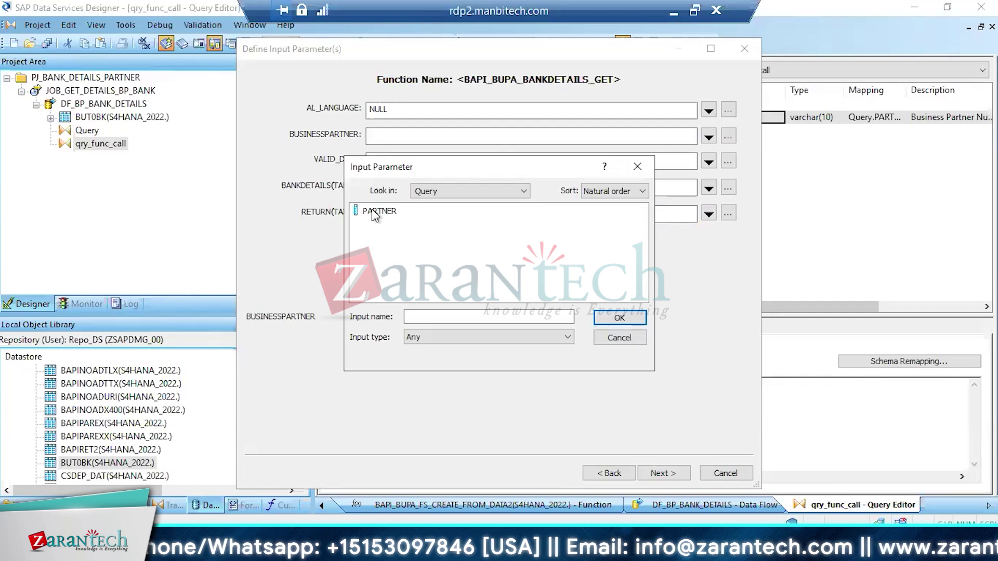
double_click(372, 211)
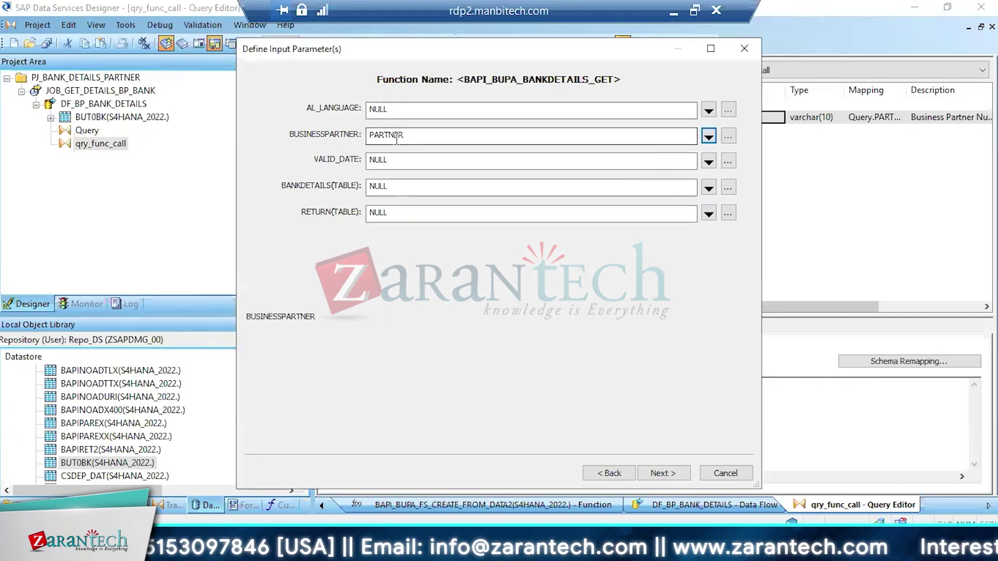
click(657, 475)
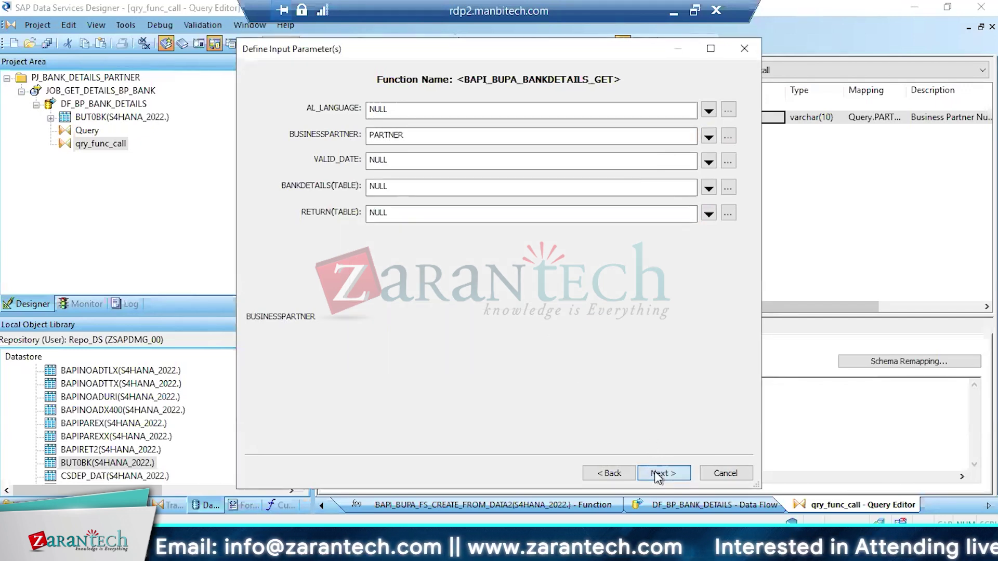
Choose BANKDETAILS and AL_RFC_RETCODE as the function's output parameters and finish the function call
click(286, 105)
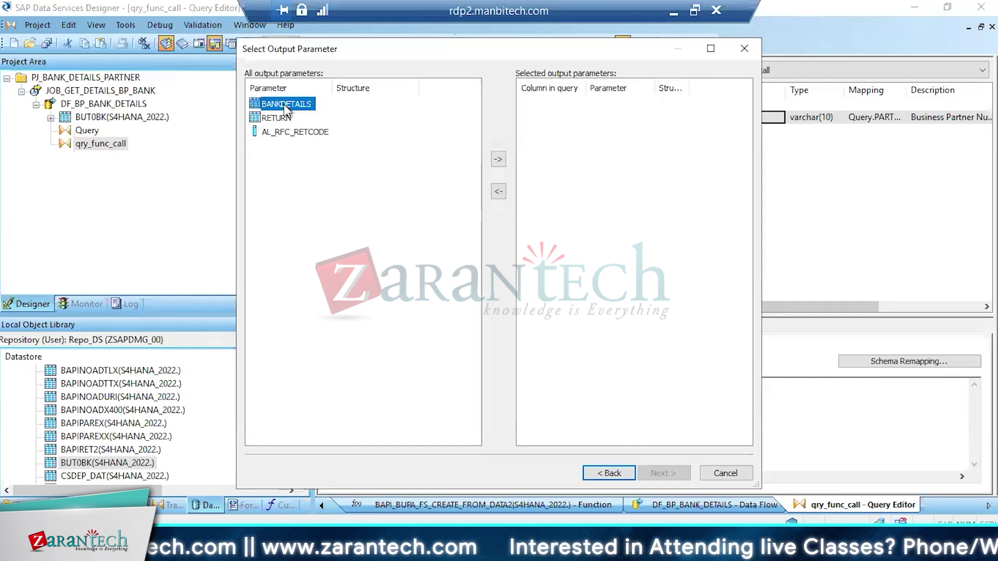
click(498, 159)
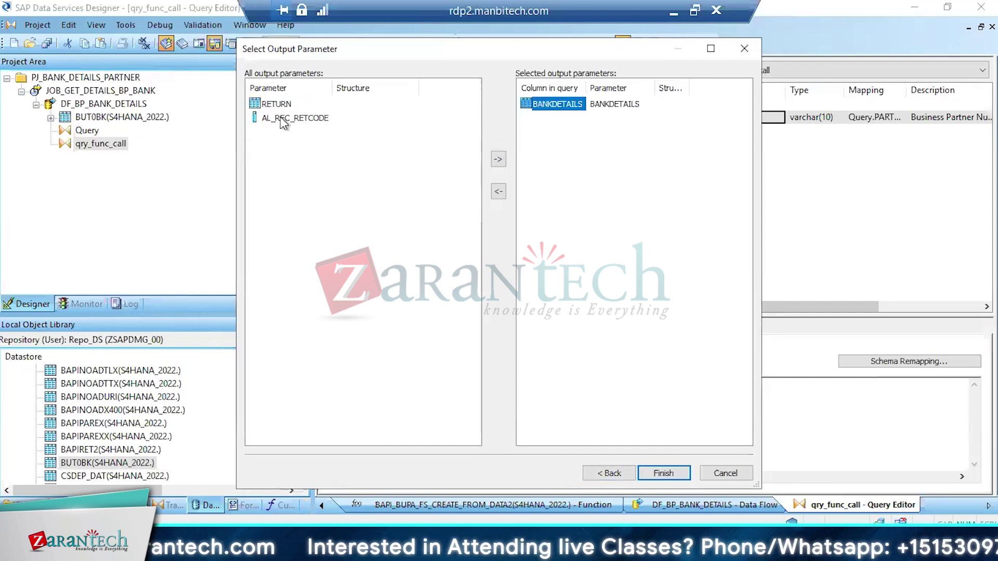
click(303, 118)
click(498, 159)
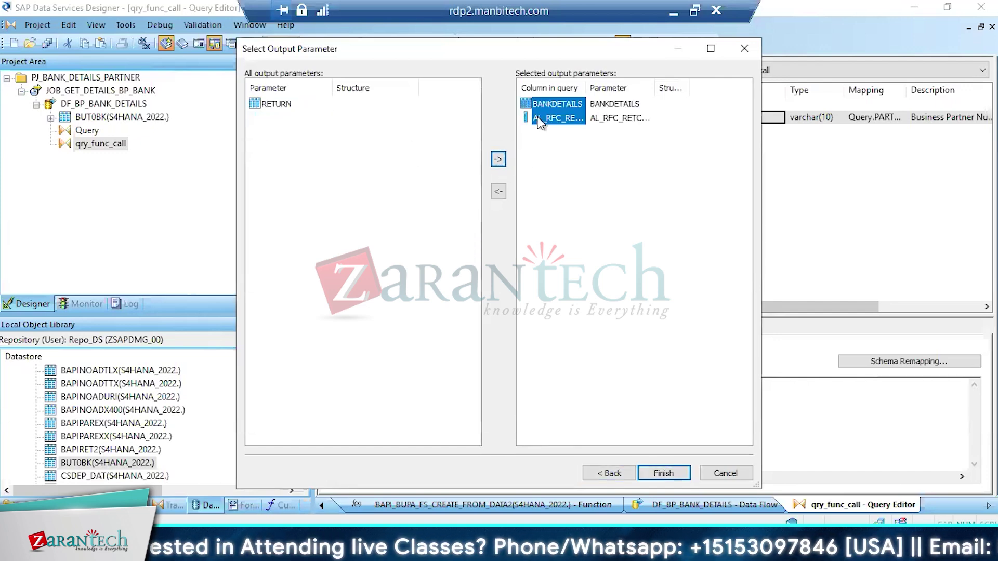
click(664, 473)
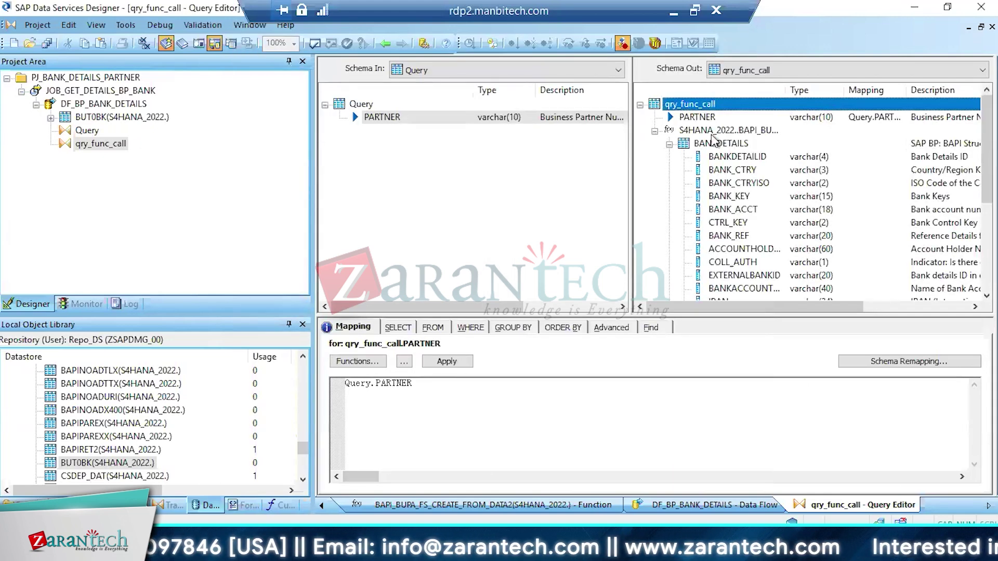
Switch to the SAP GUI Function Builder session and open the test screen for BAPI_BUPA_BANKDETAILS_GET
click(703, 133)
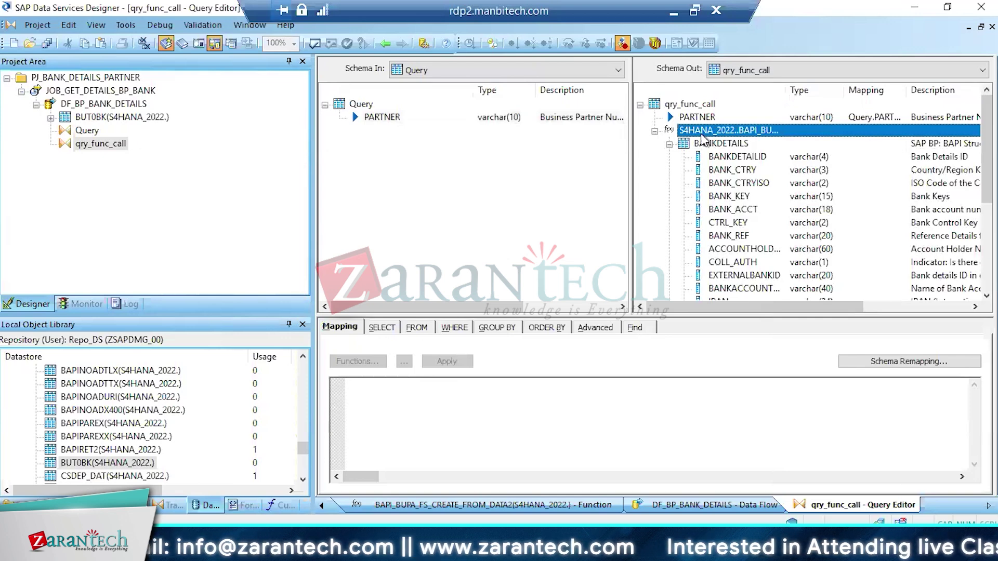
right_click(702, 139)
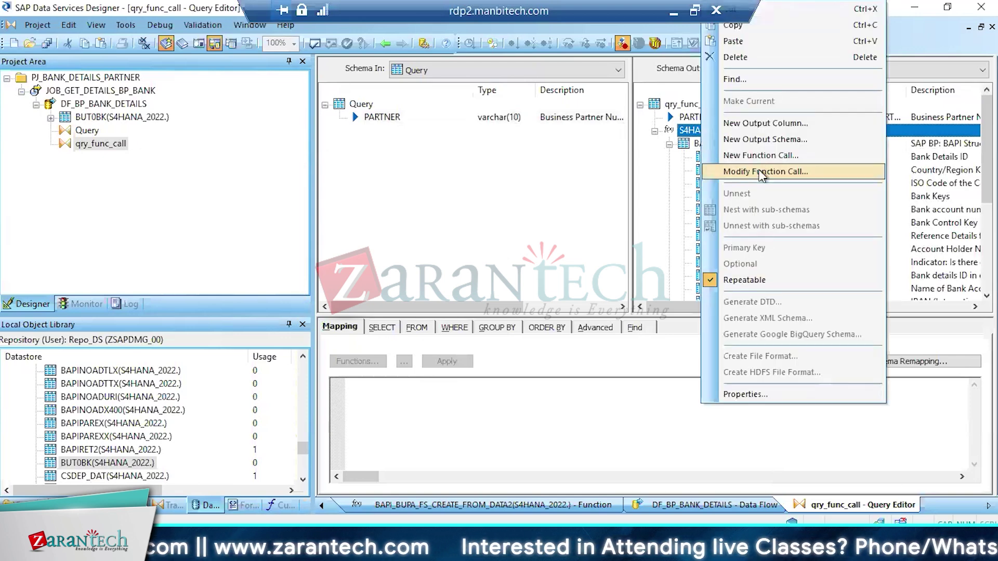
click(260, 549)
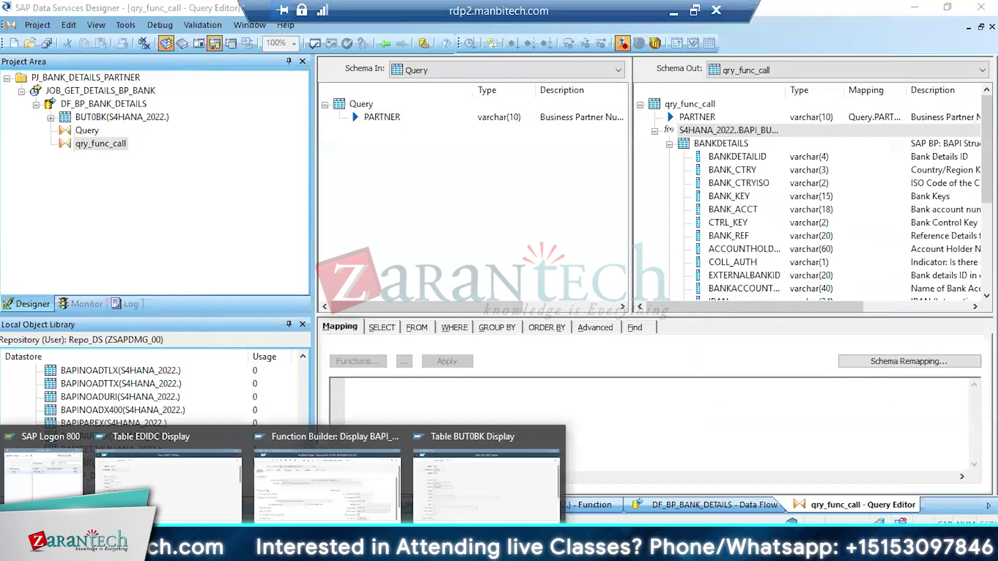
mouse_move(294, 492)
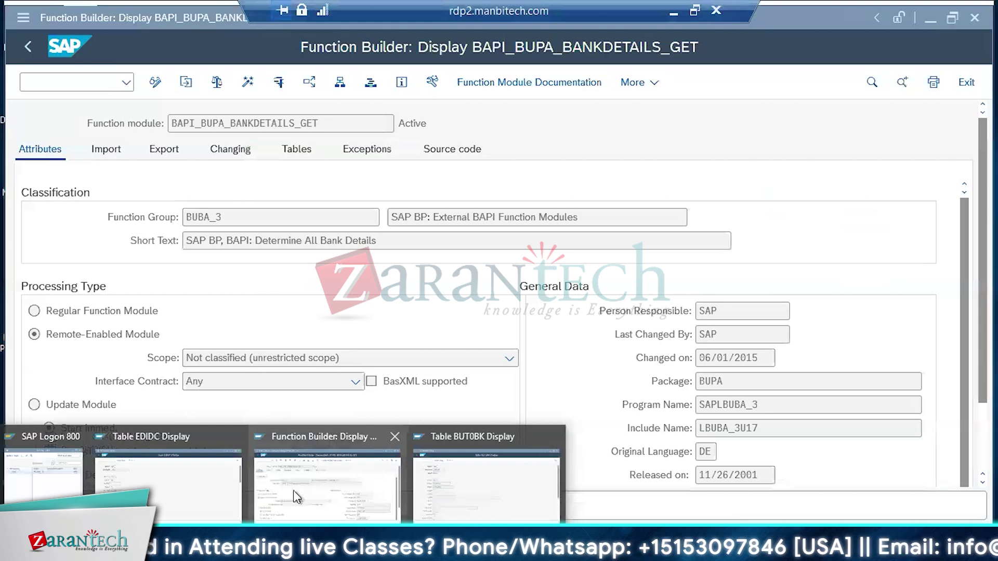
click(196, 482)
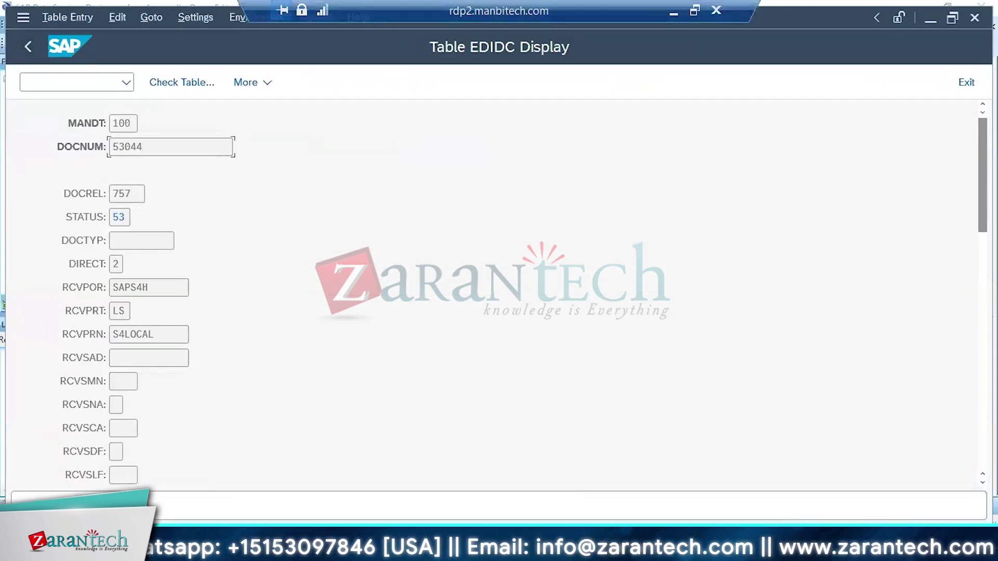
click(260, 549)
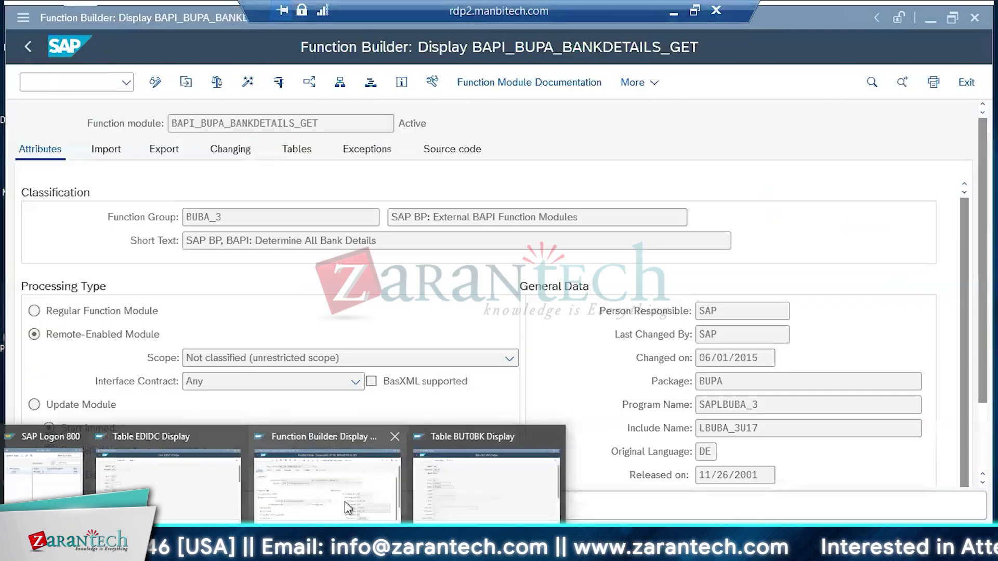
click(332, 488)
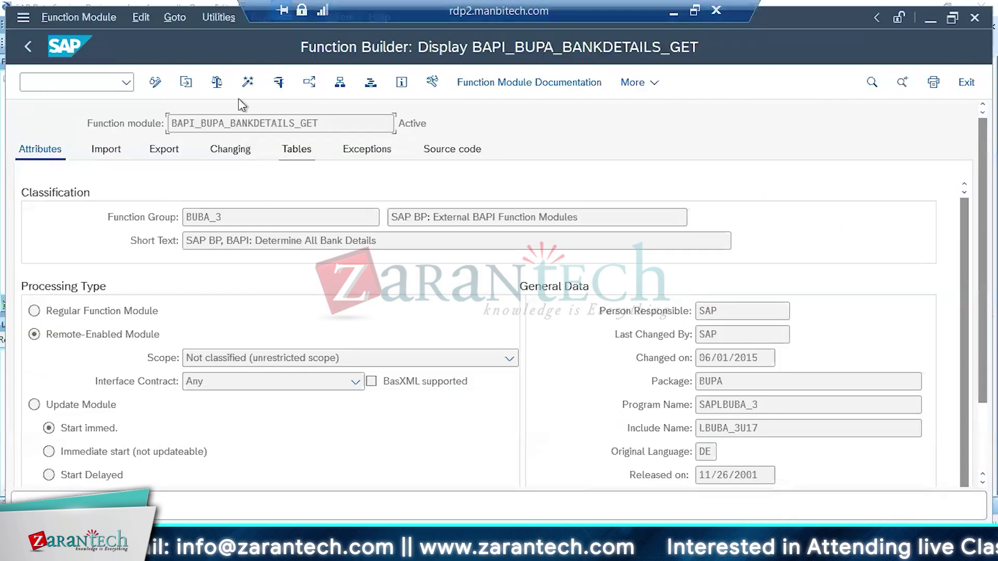
click(279, 82)
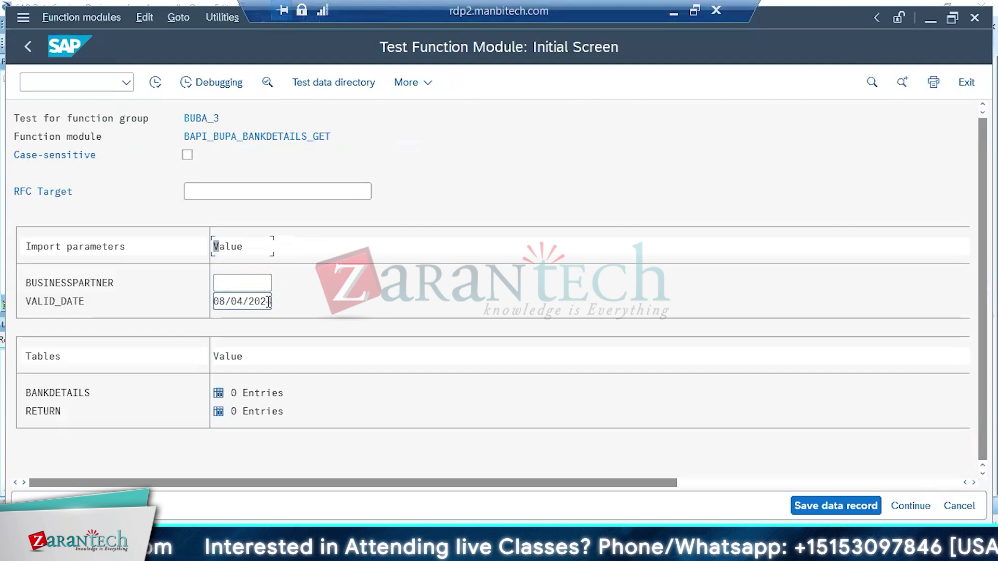
Copy the partner number from the BUT0BK table entry into the BUSINESSPARTNER import parameter of the function test
click(232, 285)
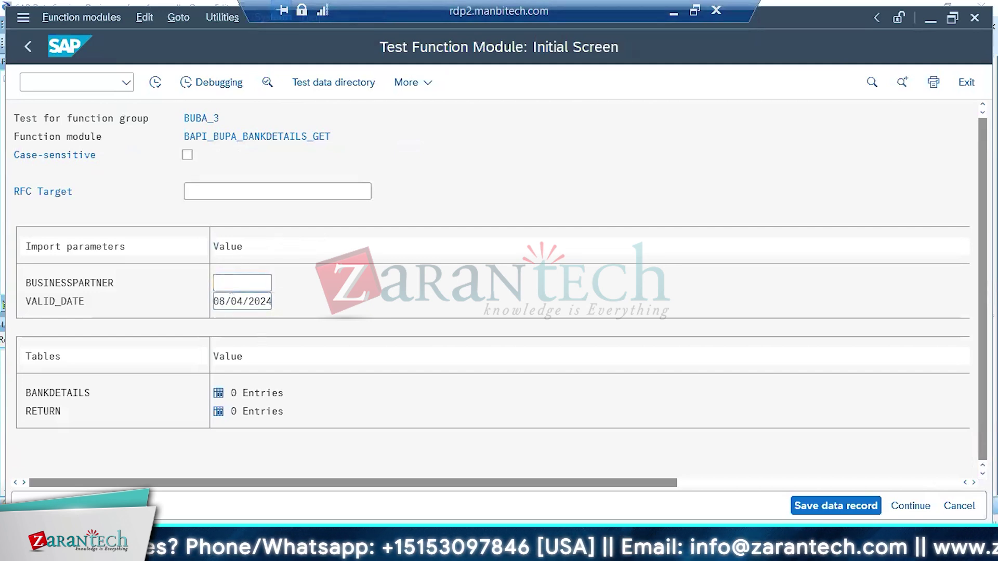
click(466, 488)
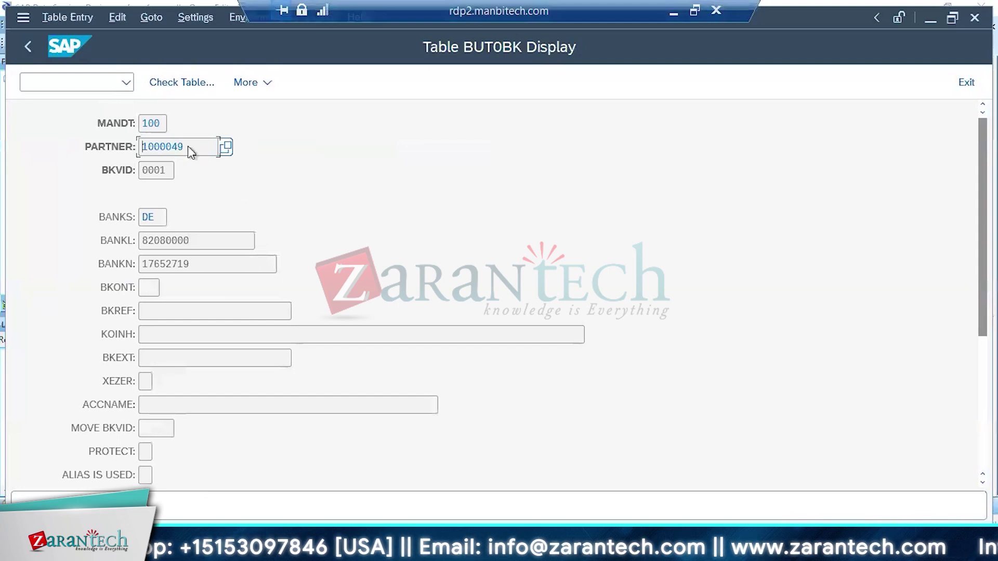
drag(188, 145, 45, 139)
key(ctrl+c)
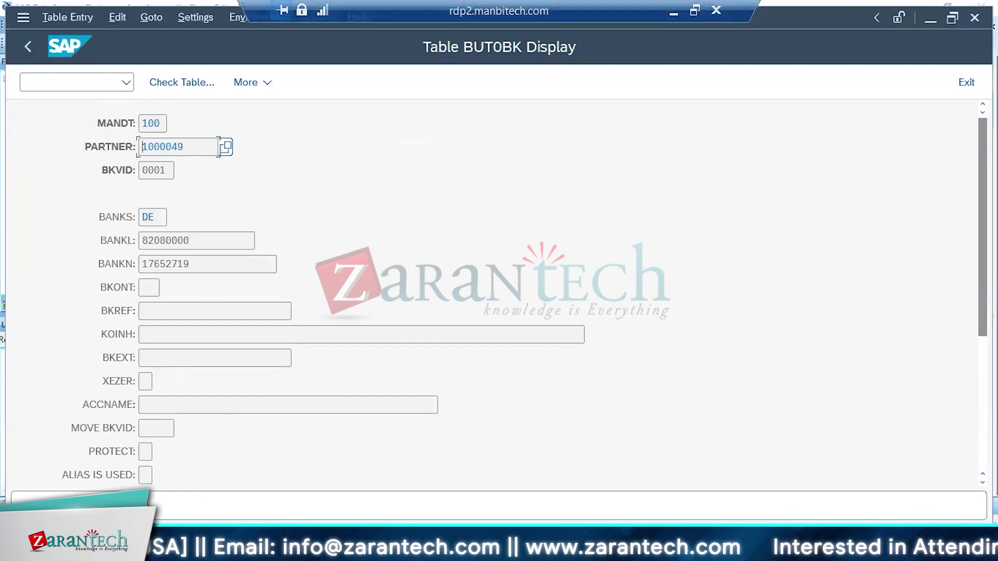
click(283, 543)
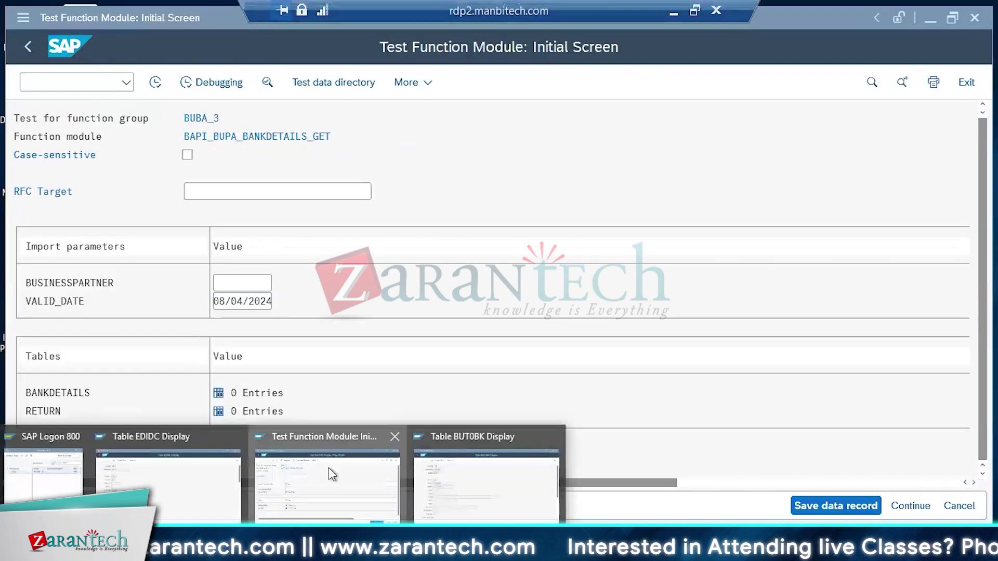
click(319, 495)
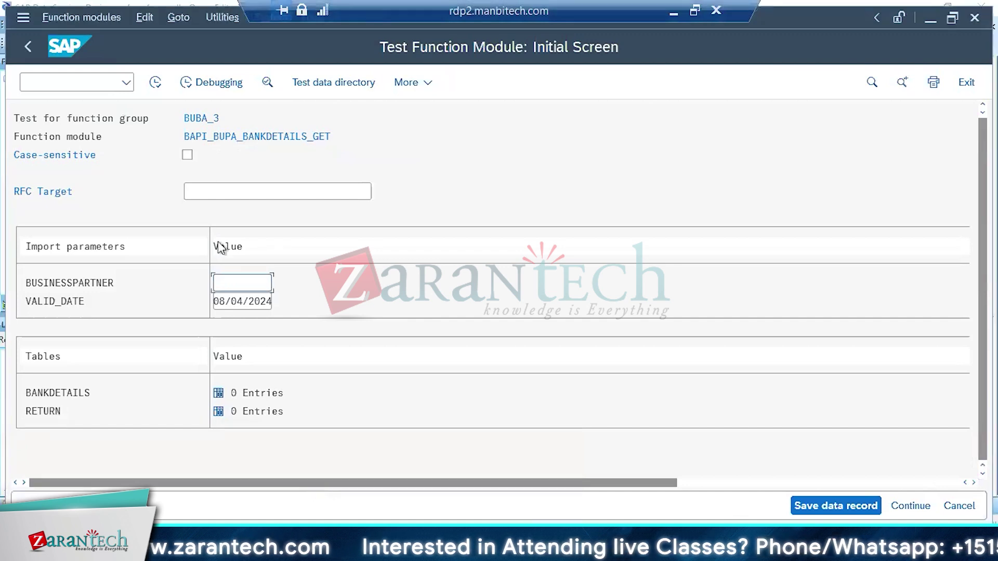
click(238, 280)
key(ctrl+v)
Clear the VALID_DATE import parameter and execute the function module test
click(236, 299)
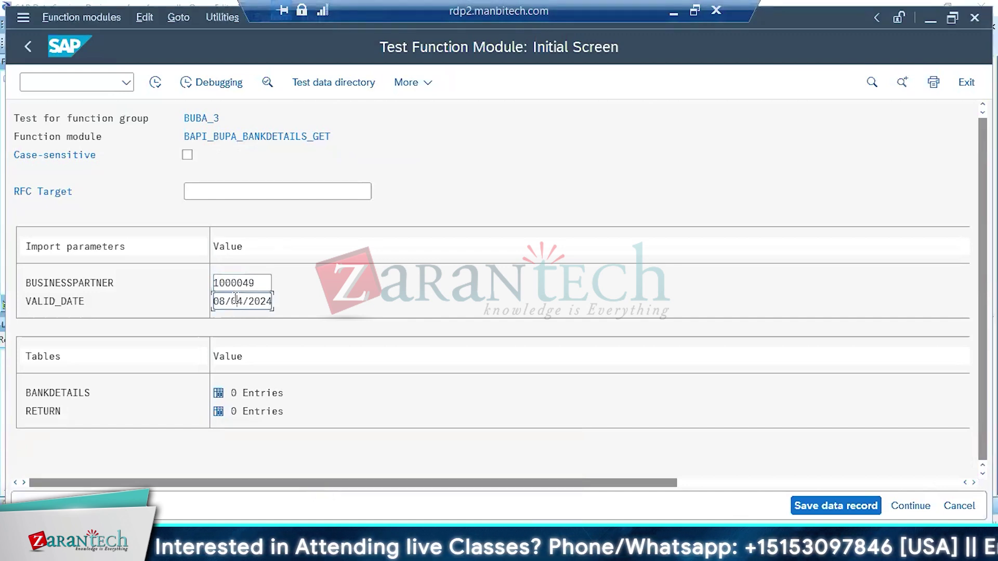
key(shift+End)
key(Delete)
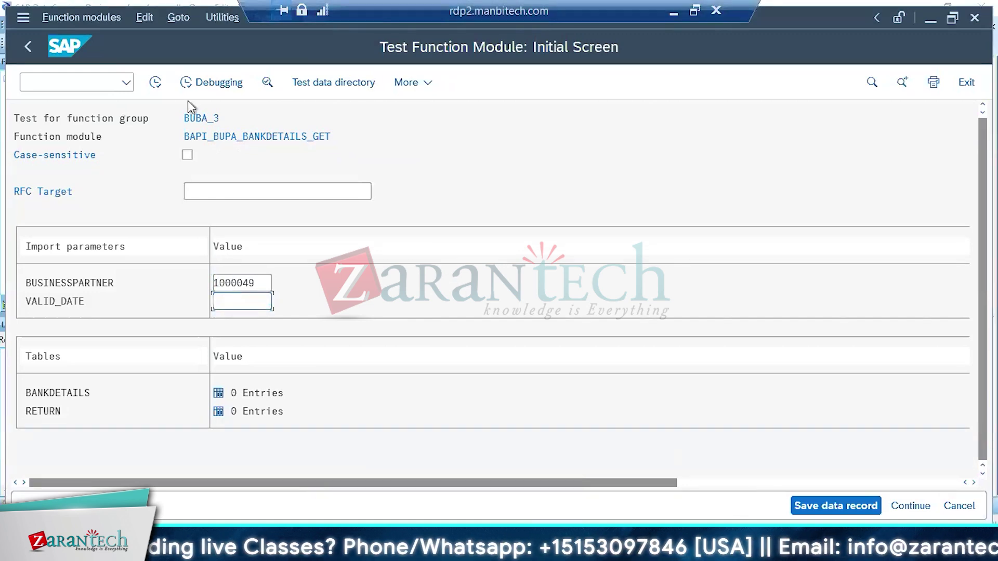
key(F8)
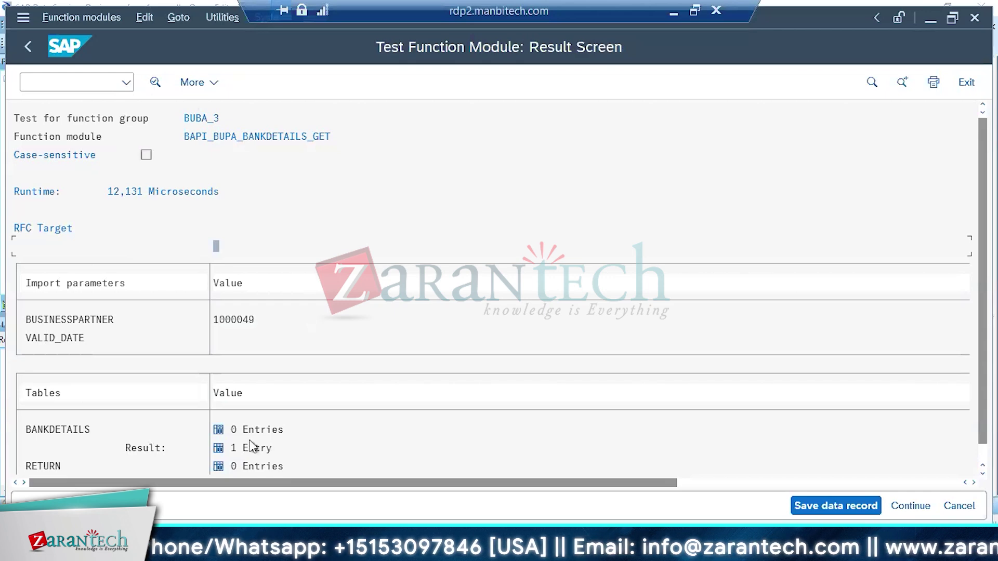
Examine the RETURN table and the BANKDETAILS result entry produced by the function test
click(220, 467)
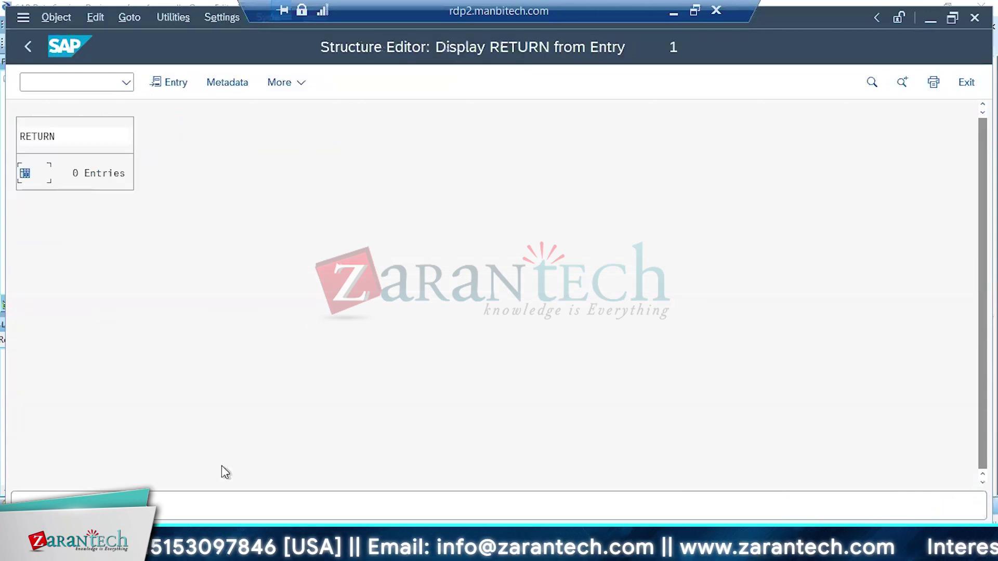
click(30, 46)
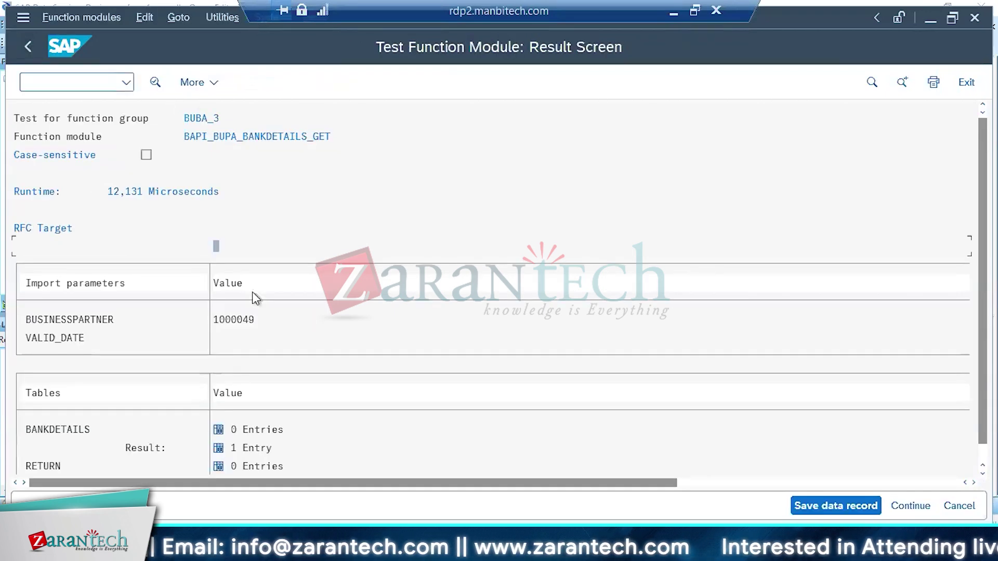
click(222, 447)
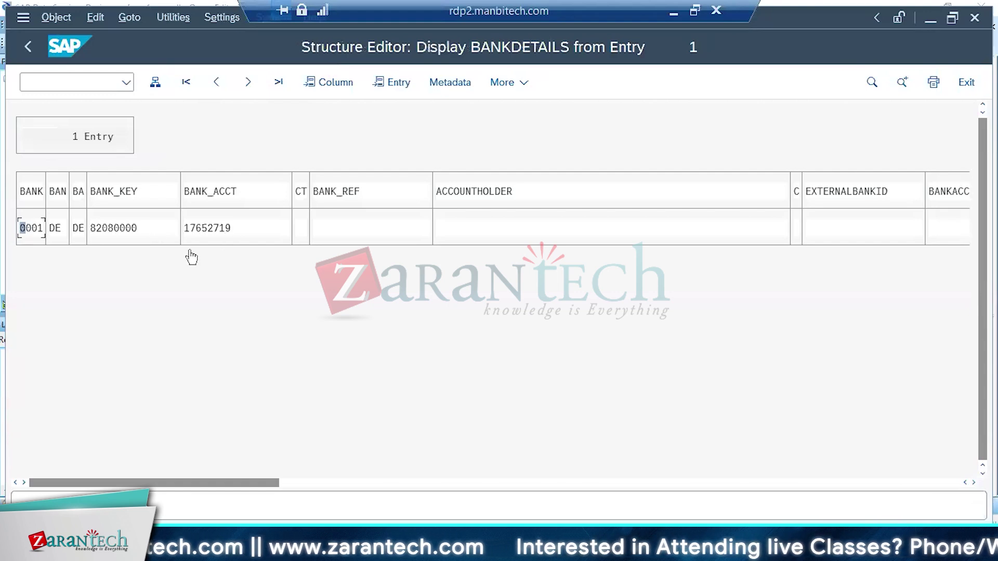
click(28, 45)
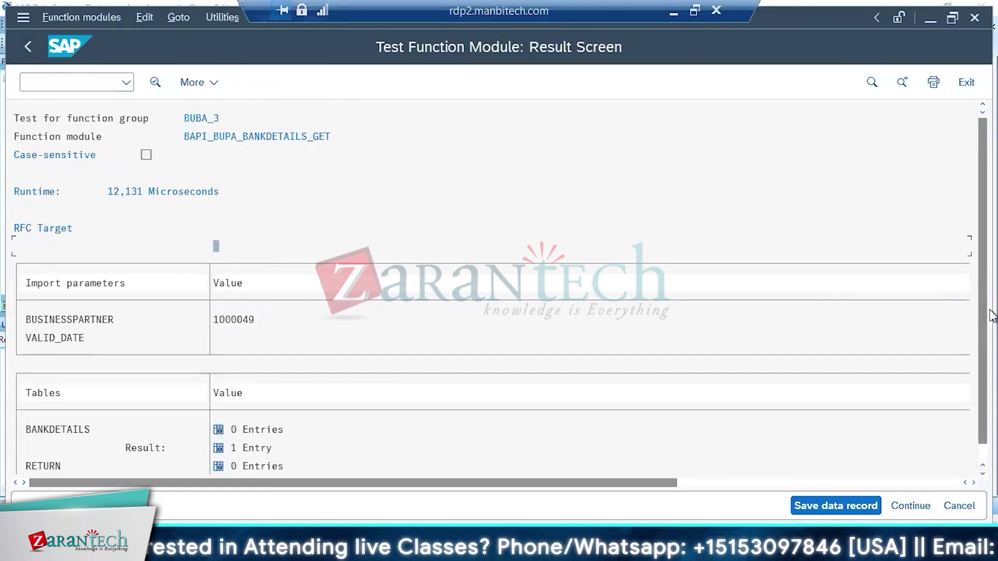
drag(984, 312, 983, 348)
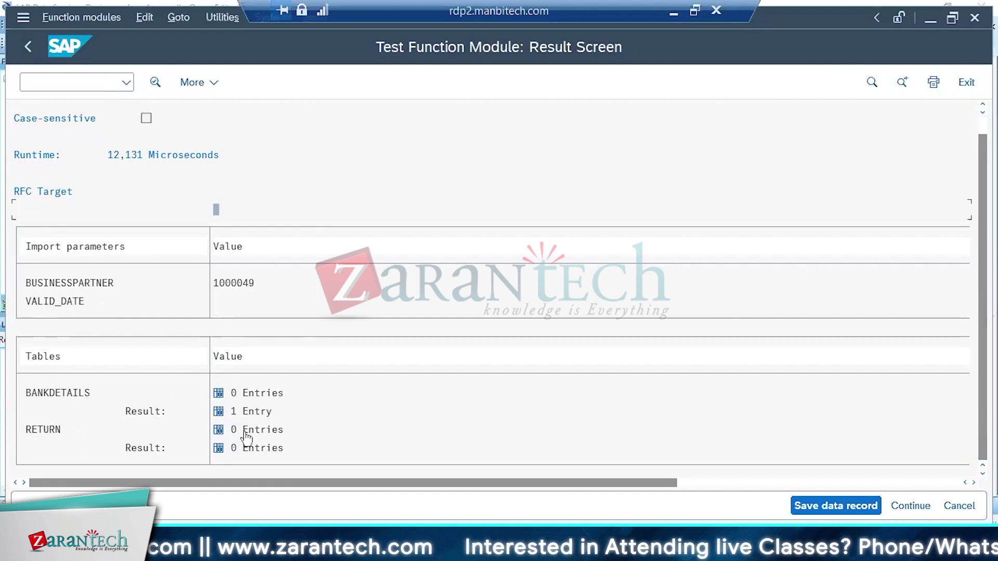
click(218, 411)
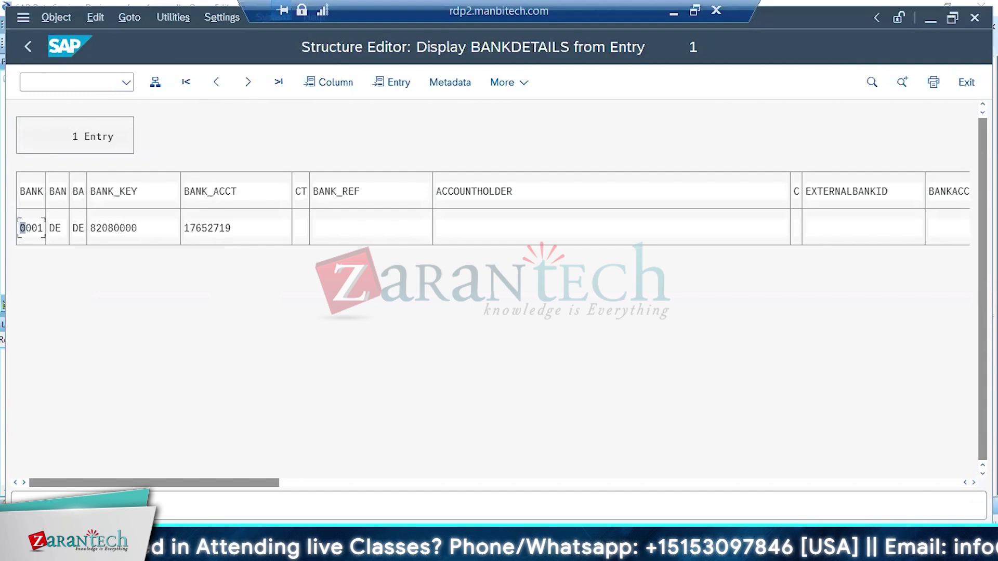
Switch back to Data Services Designer and review the input and output parameters of the function call in qry_func_call
key(alt+Tab)
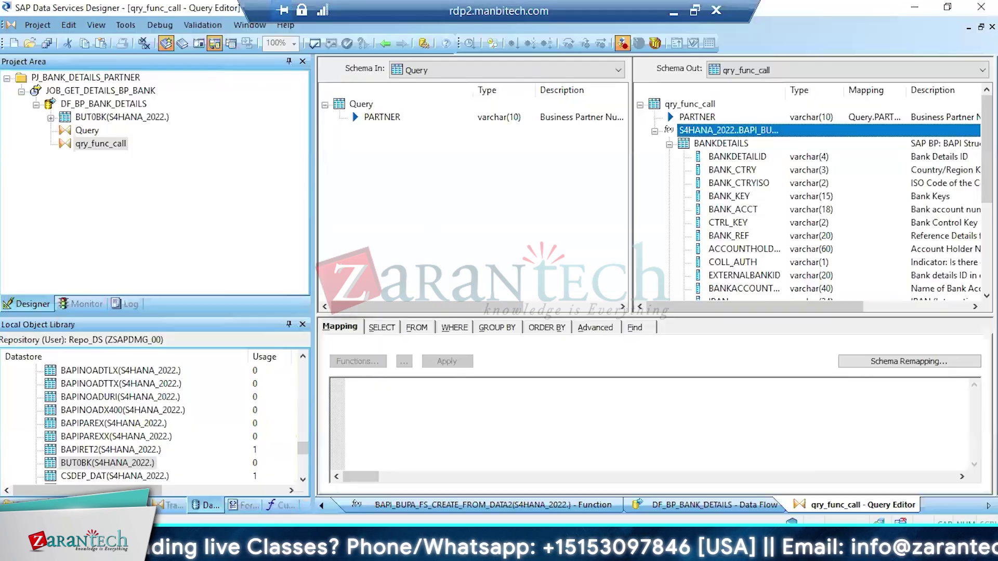
right_click(696, 132)
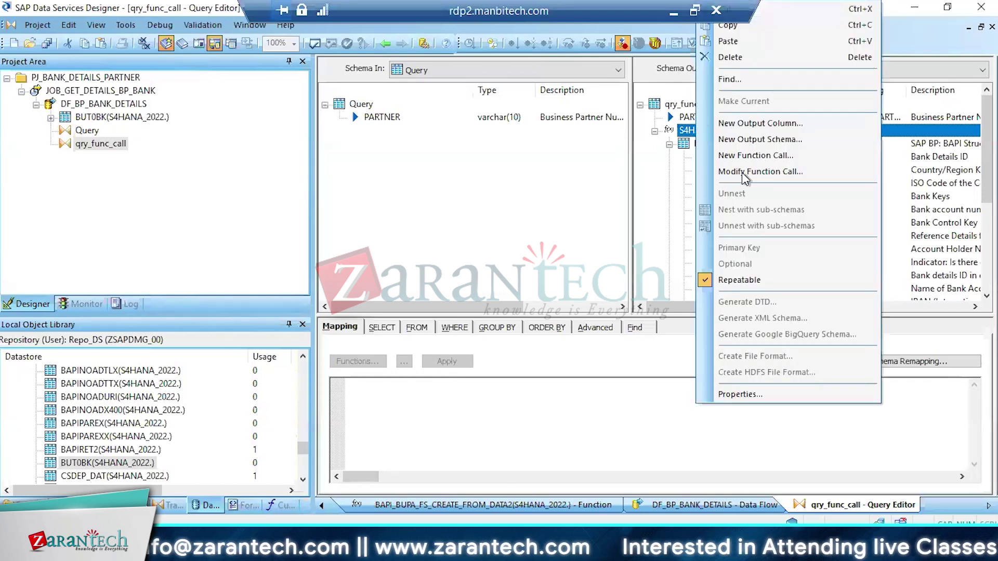
click(741, 172)
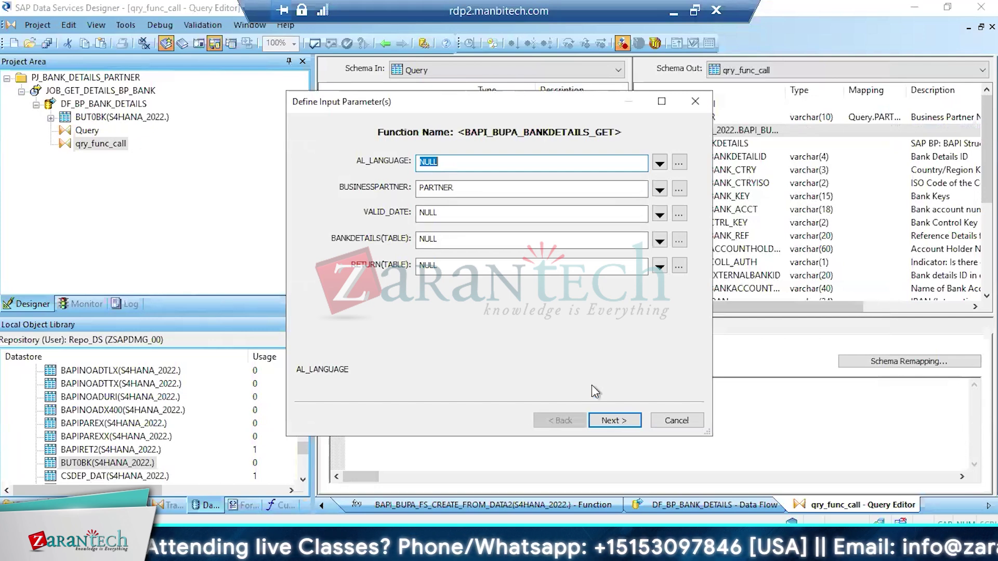
click(614, 421)
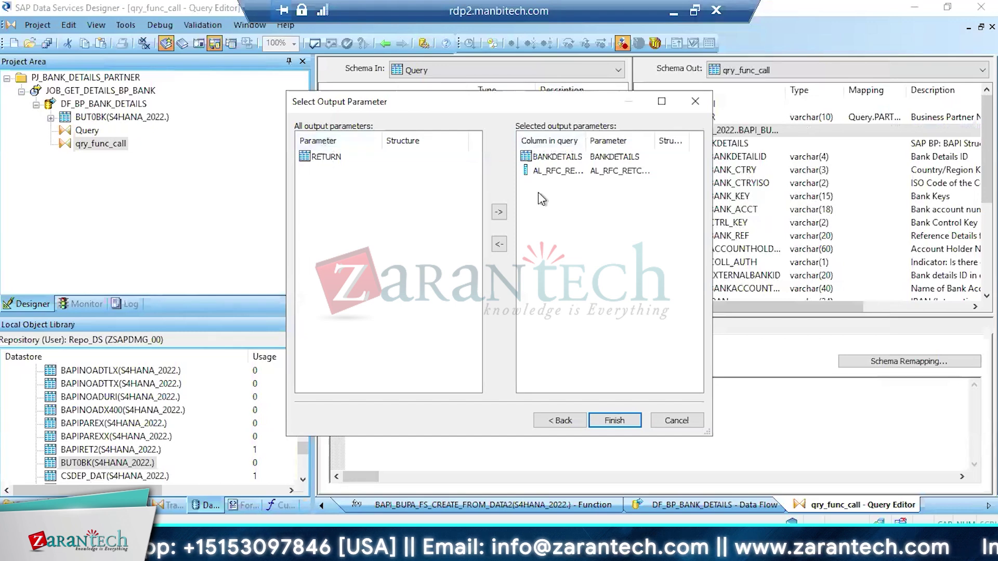
click(549, 171)
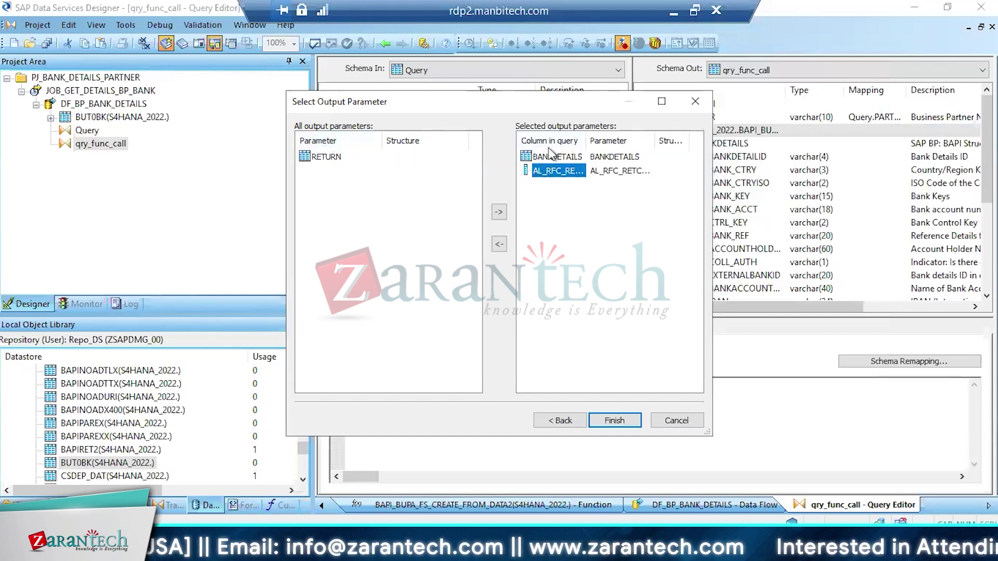
click(608, 424)
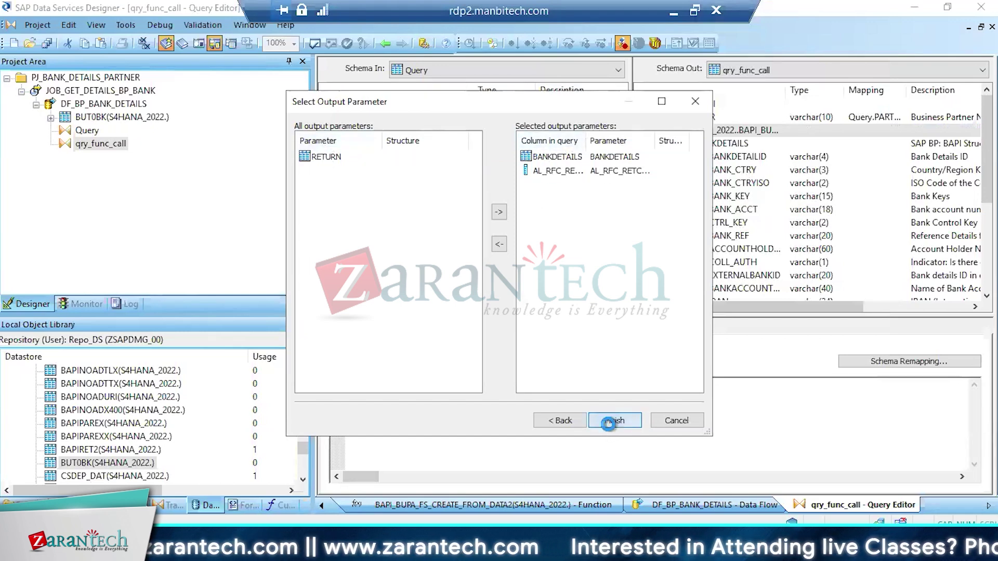
Add a Query transform named QRY_UNNEST to the DF_BP_BANK_DETAILS data flow and connect qry_func_call to it
click(386, 44)
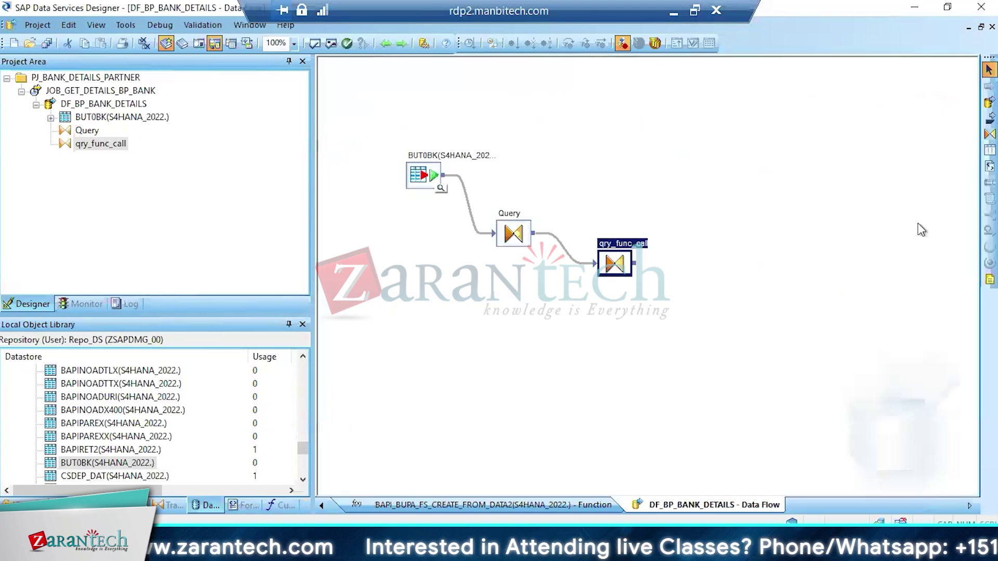
click(990, 151)
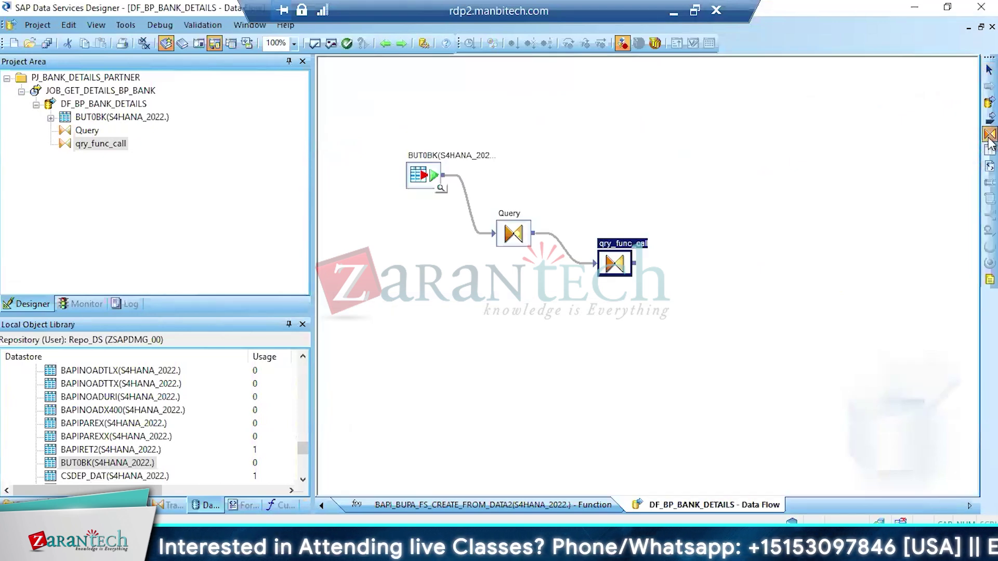
click(682, 278)
text(QRY)
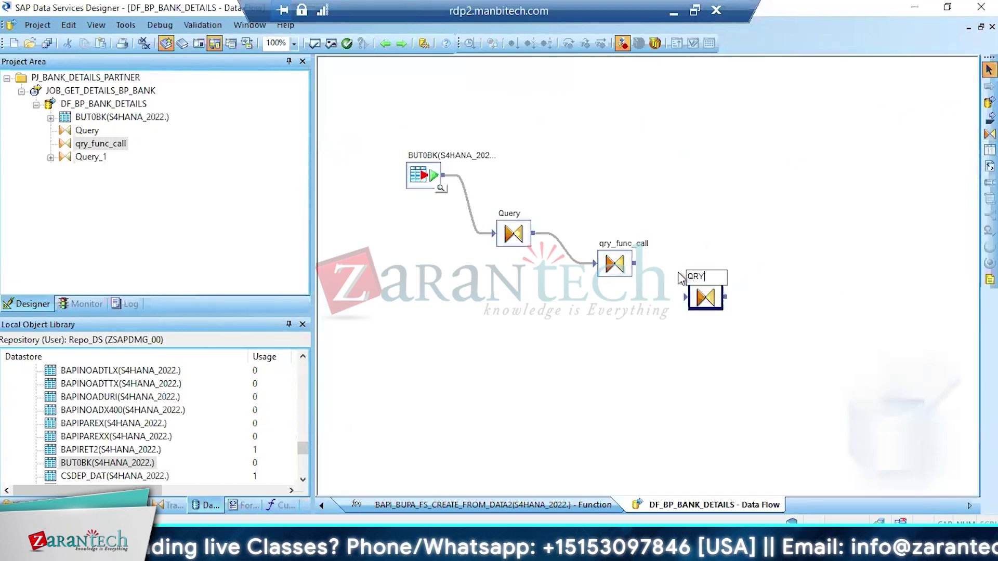
text(_UNNES)
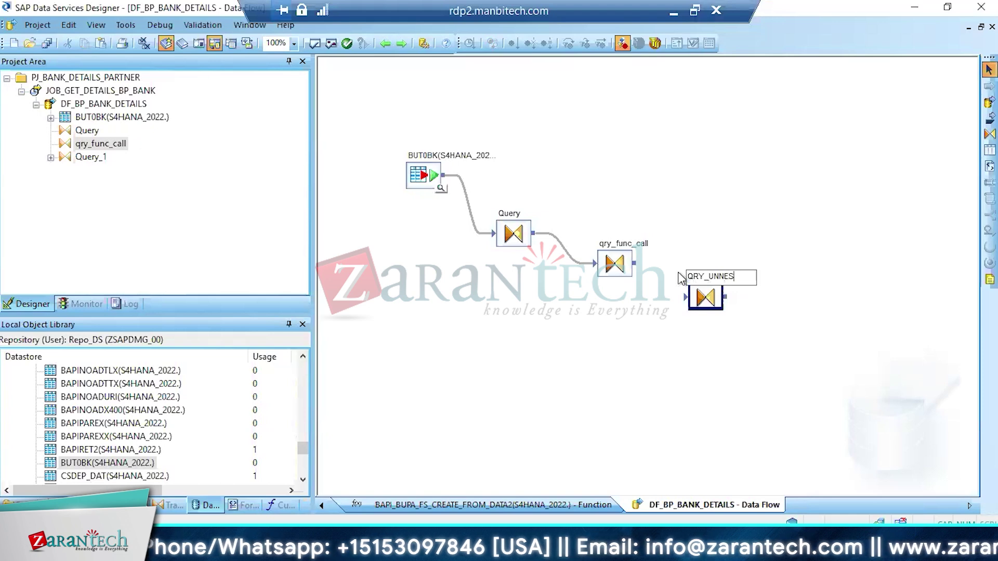
text(T)
key(Return)
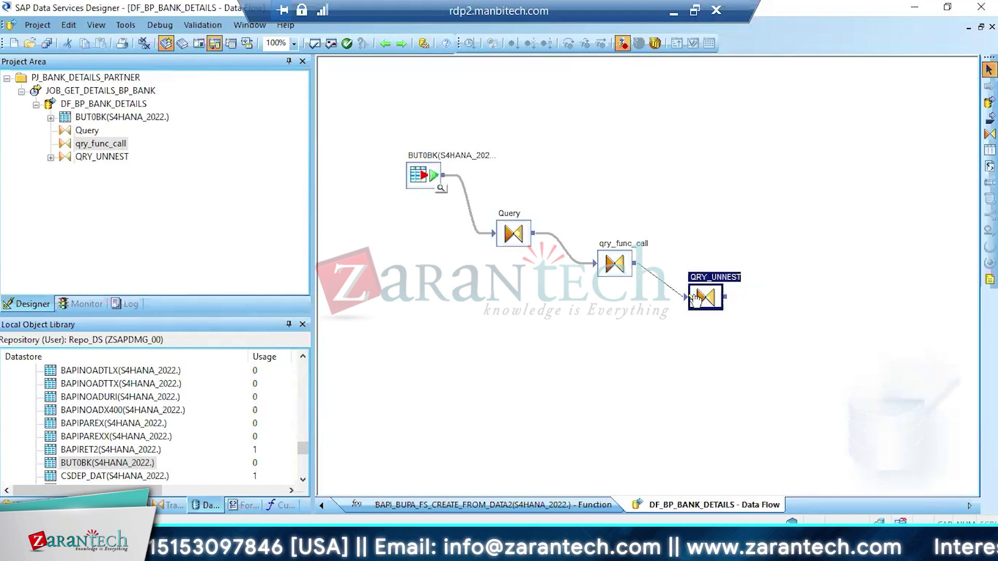
Open QRY_UNNEST and map the PARTNER column from qry_func_call to its output schema
double_click(699, 299)
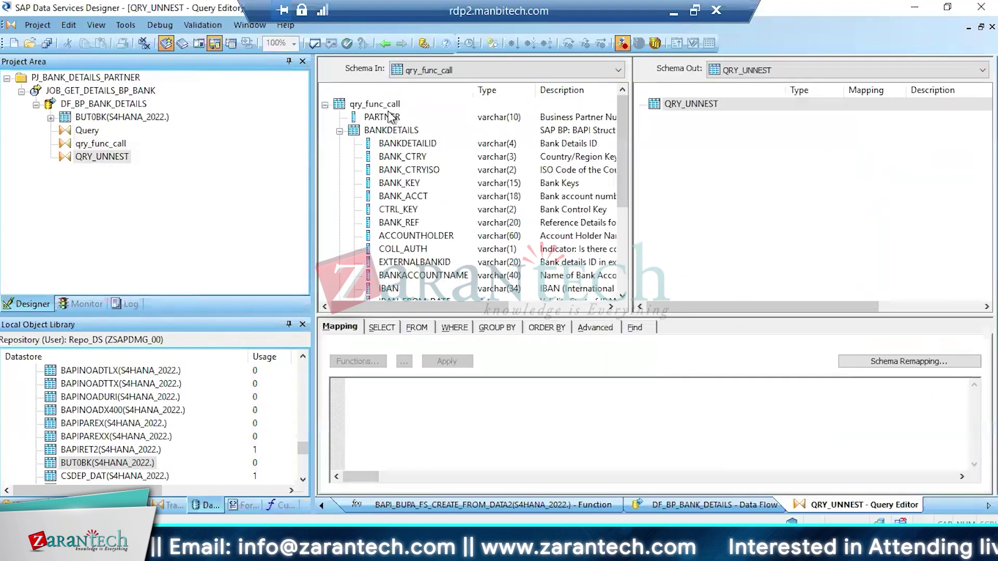
drag(407, 115, 663, 130)
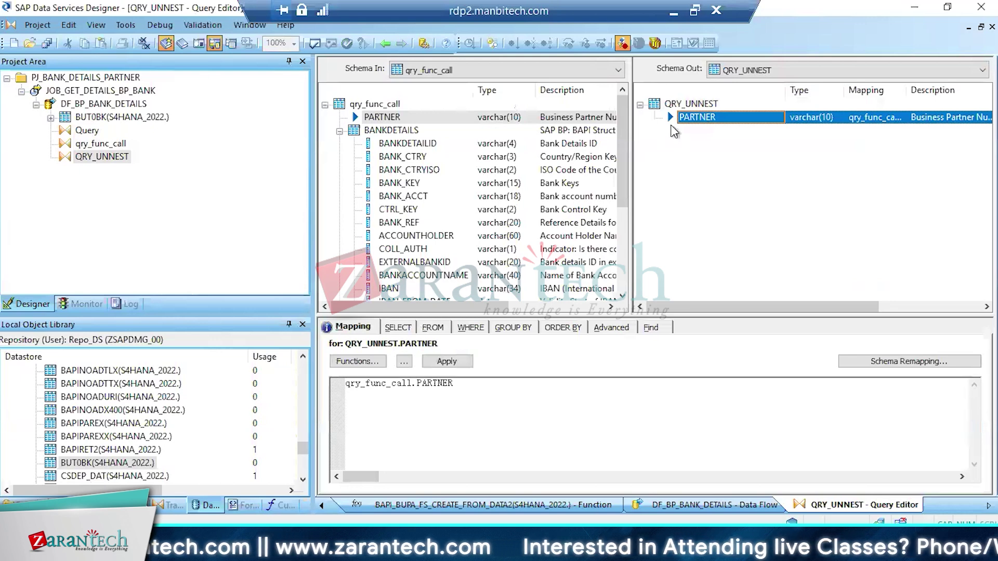
Map the BANKDETAILS schema from qry_func_call to the QRY_UNNEST output and set it to unnest
drag(384, 132, 695, 156)
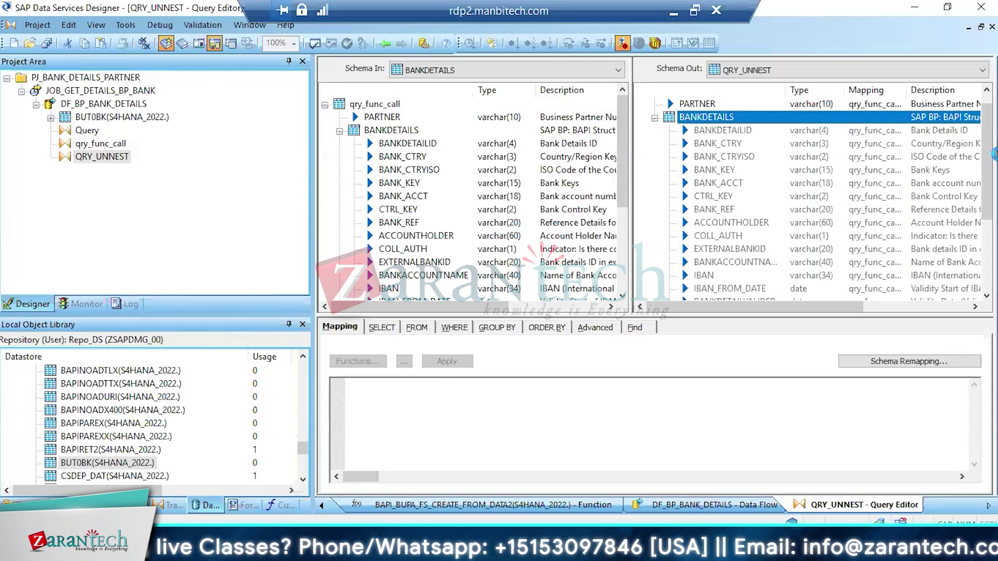
drag(988, 155, 988, 142)
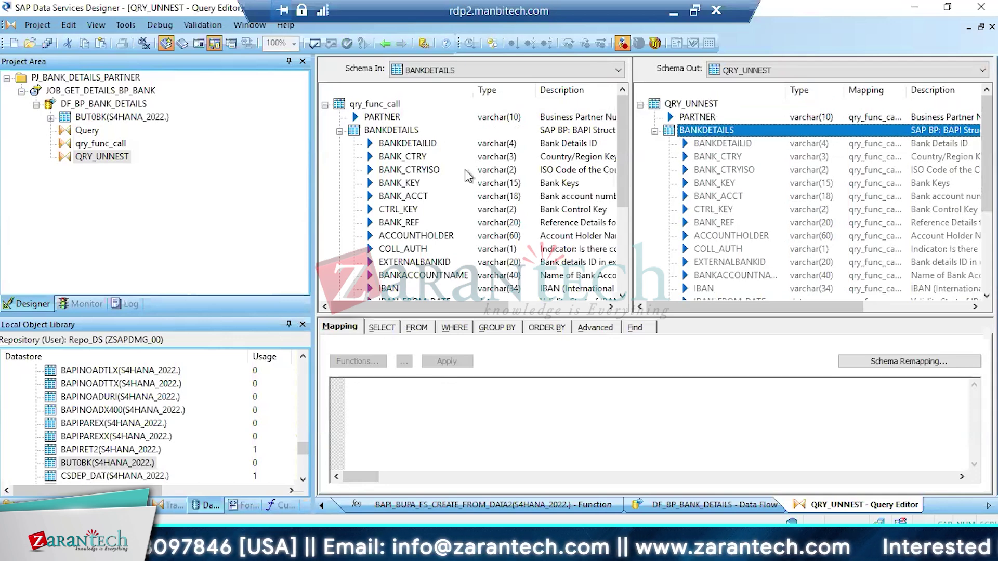
click(655, 132)
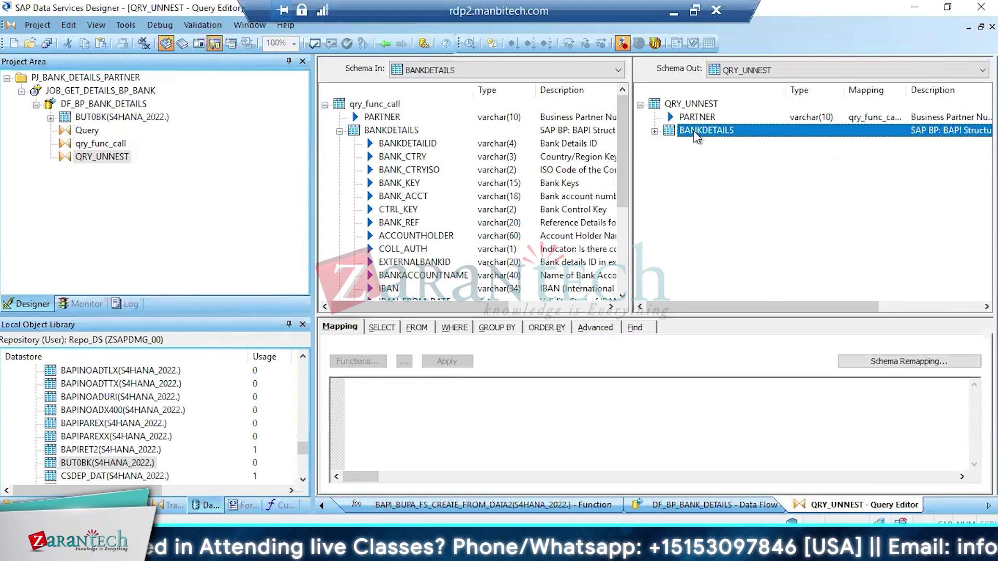
click(655, 132)
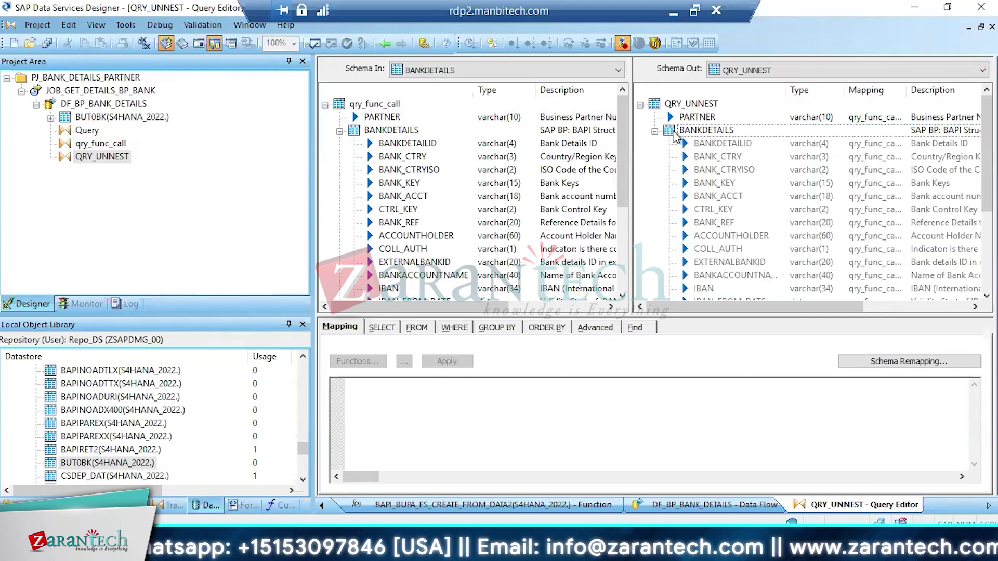
right_click(676, 134)
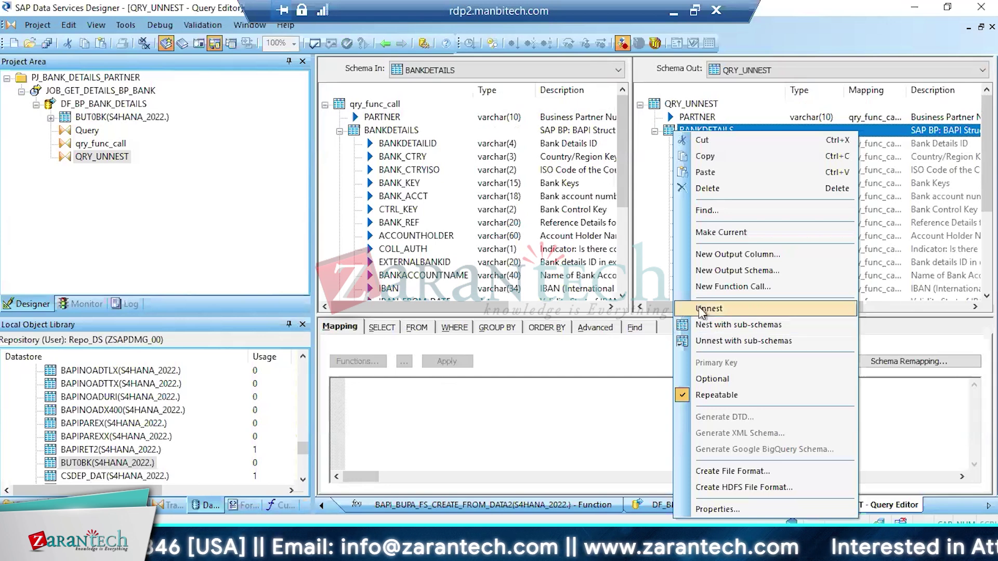
click(709, 309)
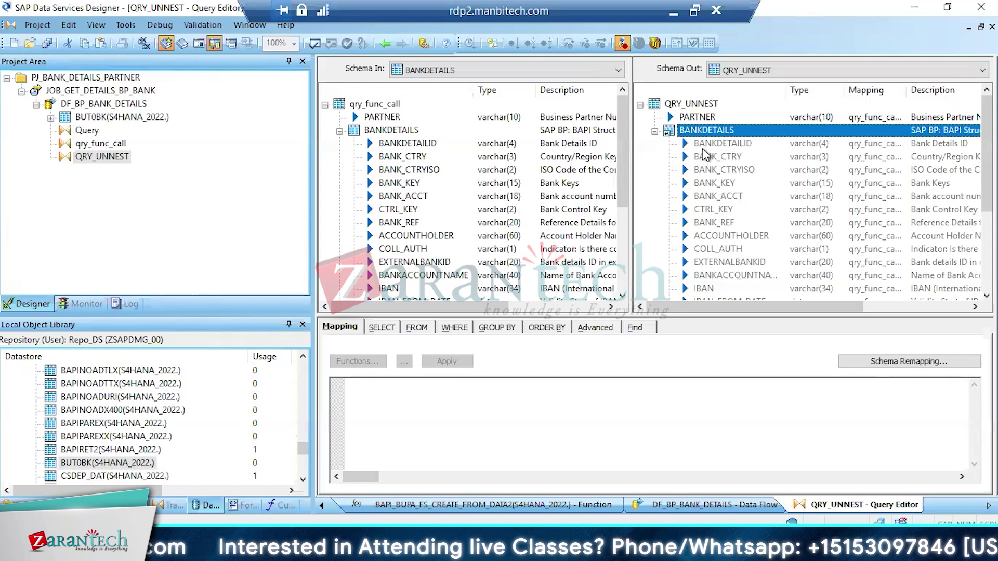
right_click(685, 132)
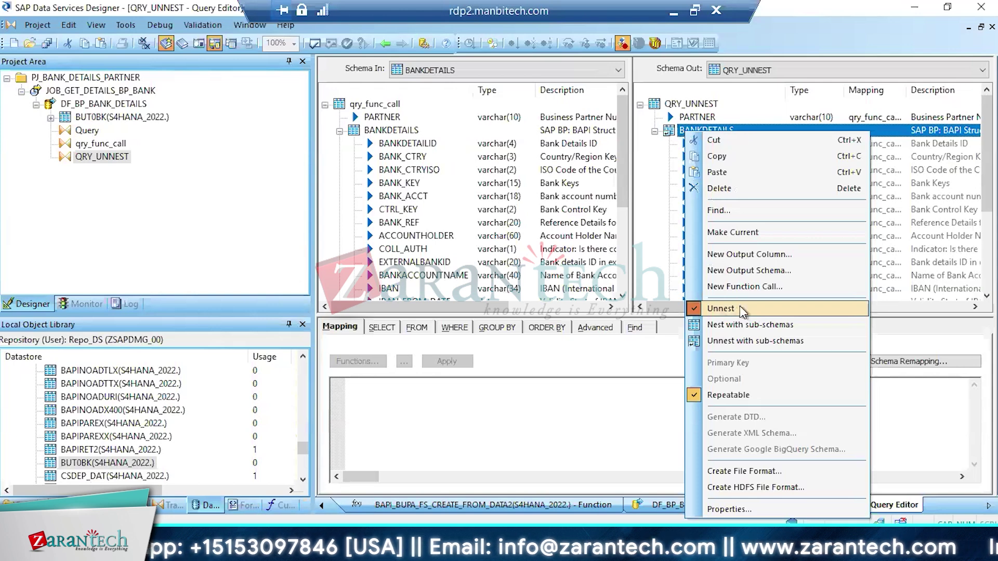
Add a Query transform named QRY_DIST to the DF_BP_BANK_DETAILS data flow and connect QRY_UNNEST to it
click(386, 42)
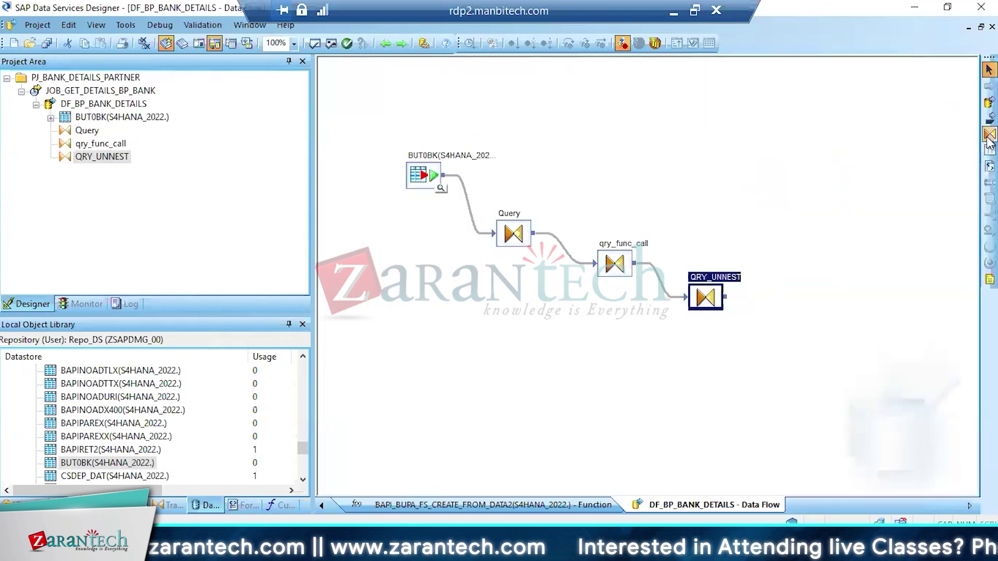
click(989, 136)
click(754, 225)
text(QRY_DIST)
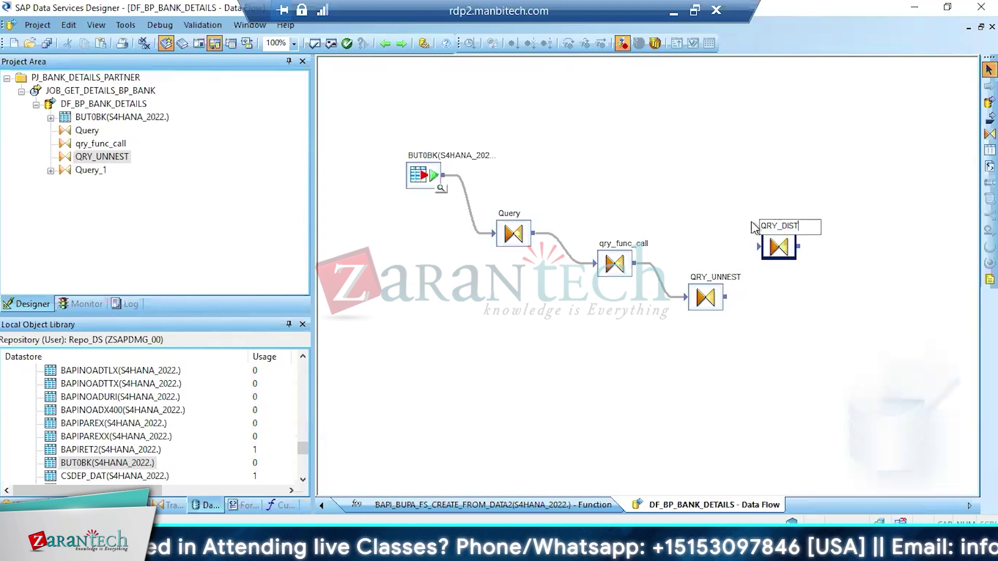
key(Return)
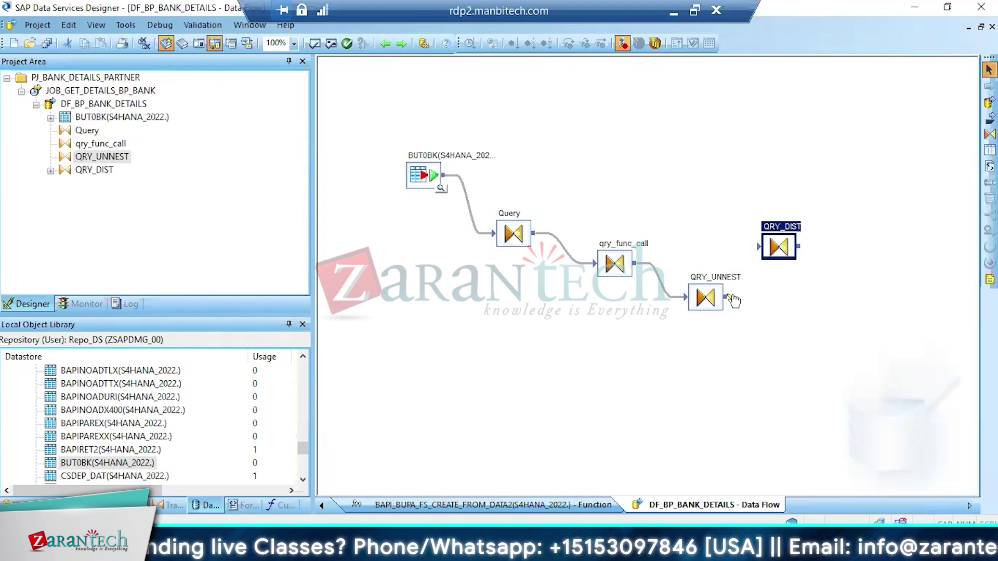
drag(733, 298, 778, 248)
Map all QRY_UNNEST columns, PARTNER through BANK_ALIAS, to the QRY_DIST output and enable distinct rows
double_click(778, 248)
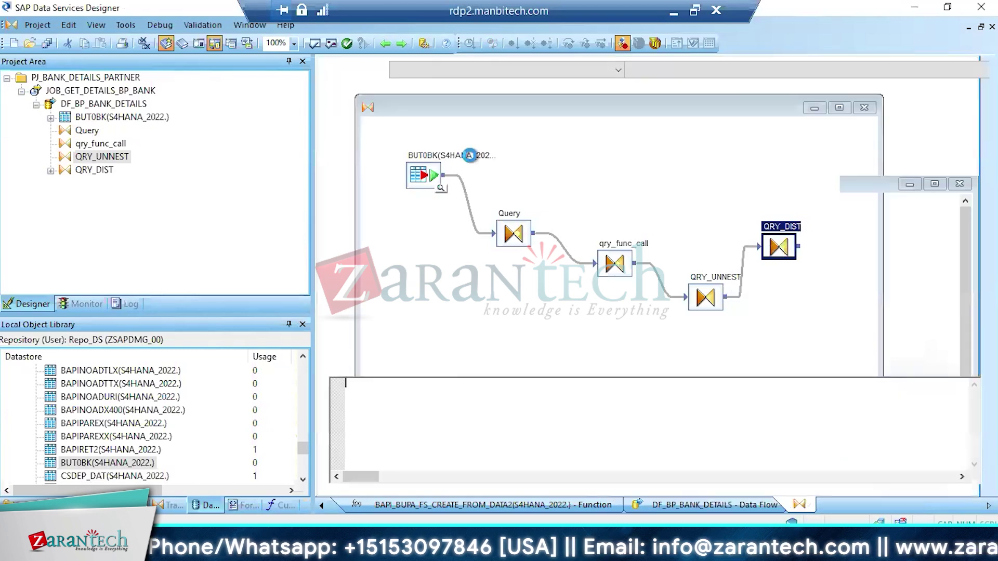
click(379, 118)
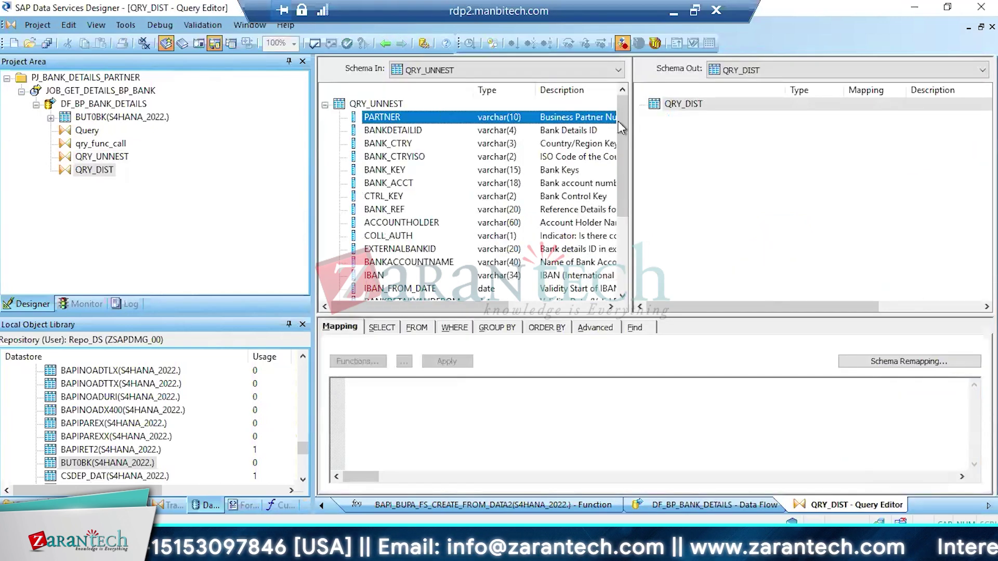
click(624, 232)
shift+click(395, 289)
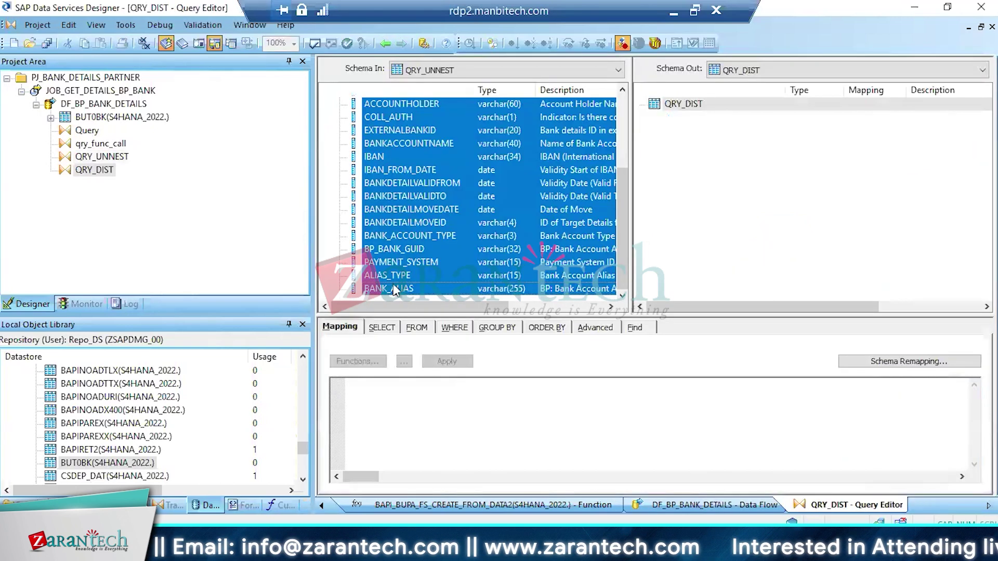
drag(395, 290, 738, 150)
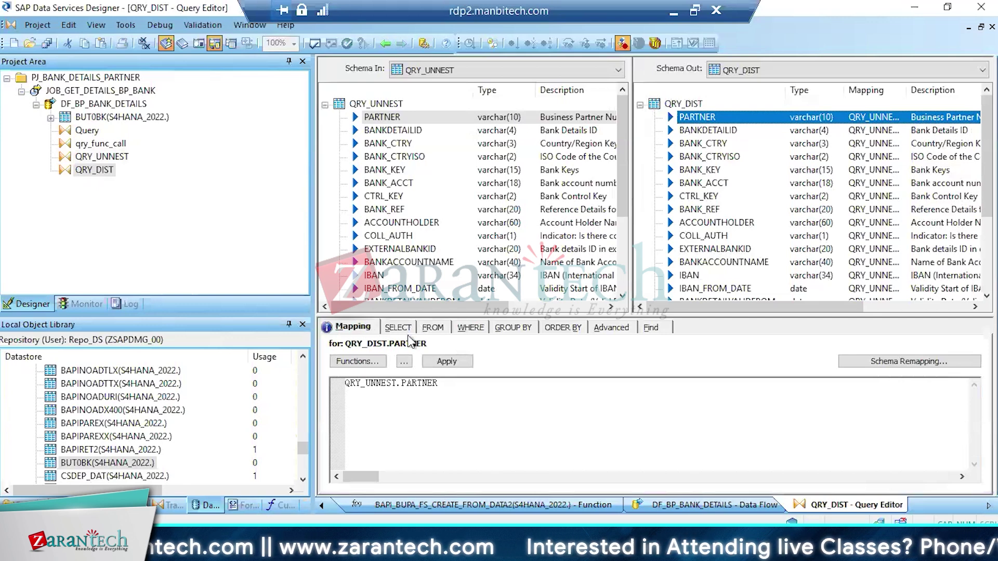
click(399, 328)
click(393, 359)
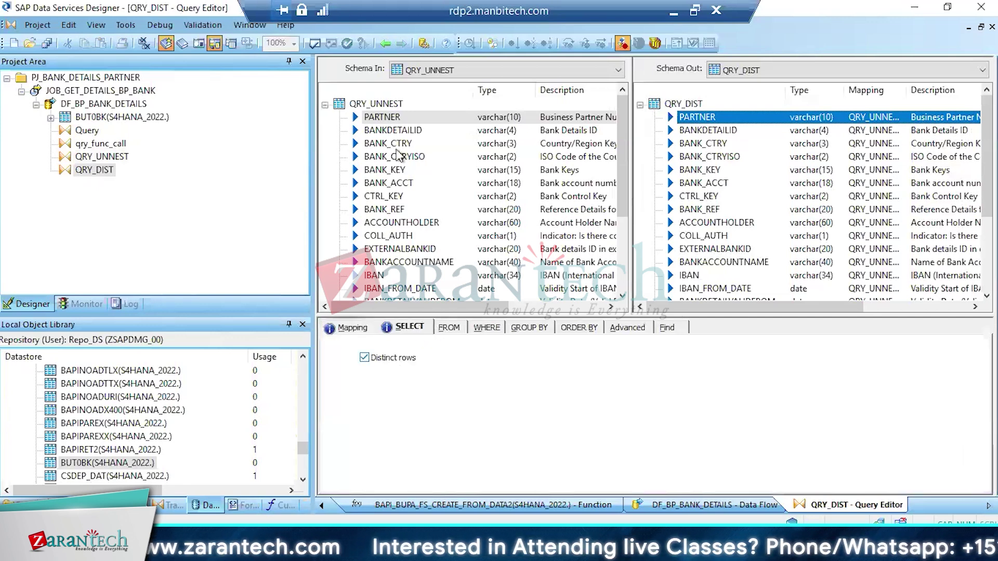
Add a template table named STG_BP_BANK_DETAILS in the HDB_HANA_DATABASE datastore to the data flow and connect QRY_DIST to it
click(385, 44)
click(991, 154)
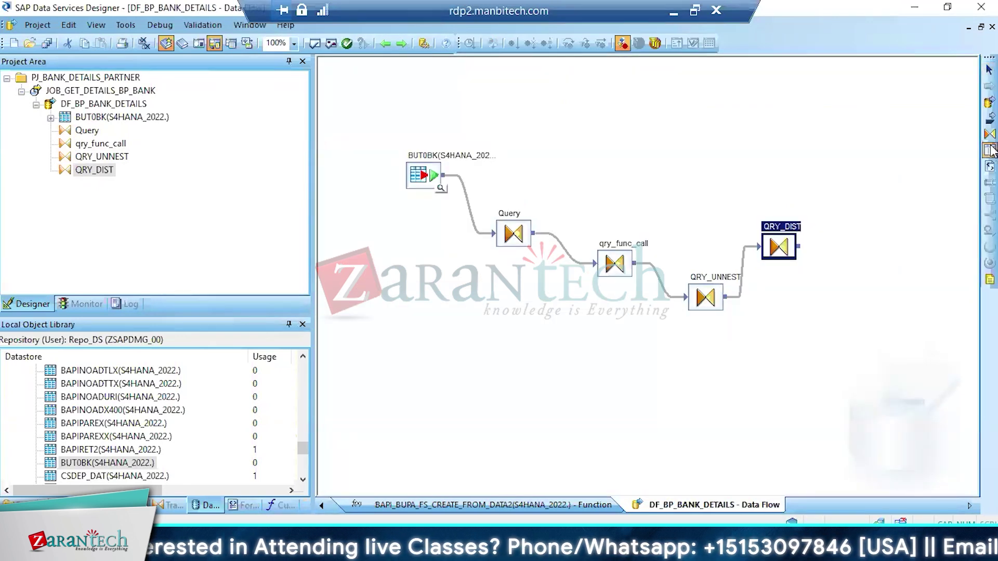
click(756, 130)
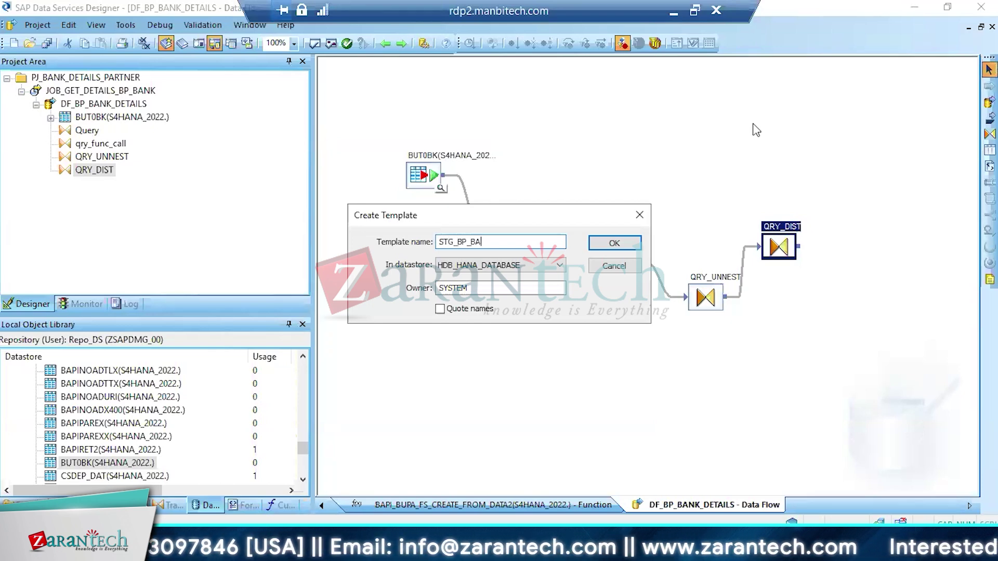
text(STG_BP_BANK_DETAI)
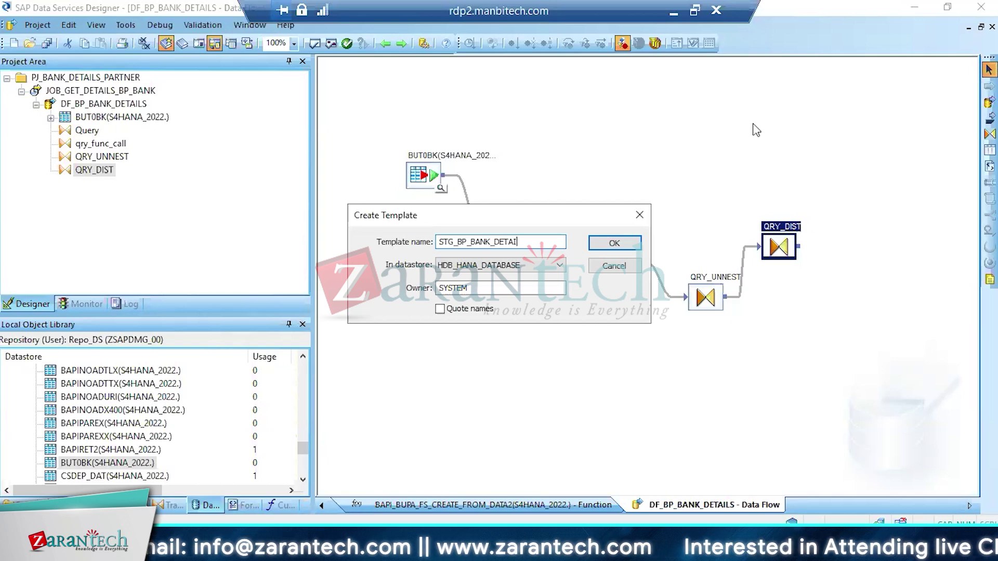
text(LS)
key(Return)
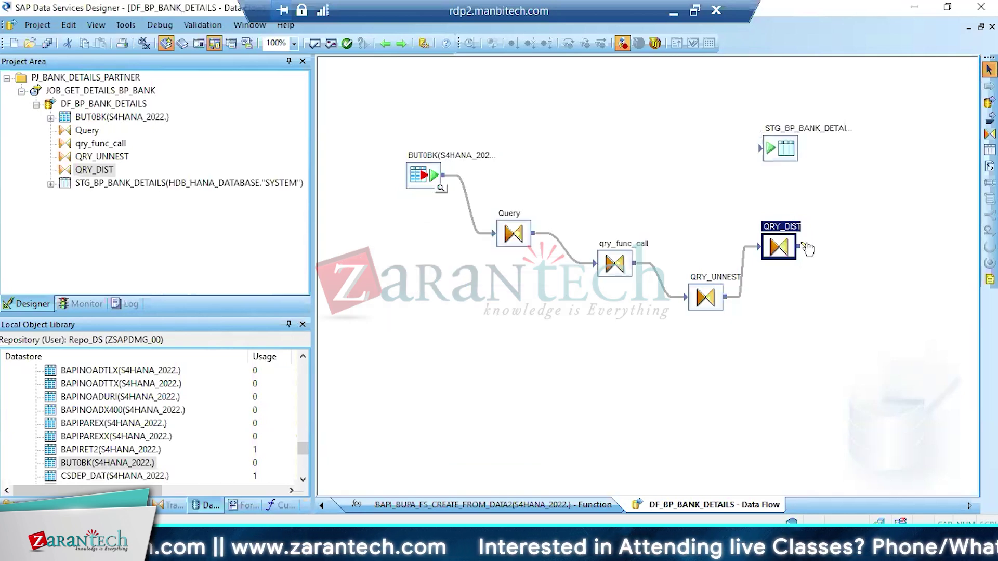
drag(808, 248, 760, 149)
In the options of the STG_BP_BANK_DETAILS target table, set the use of NVARCHAR for VARCHAR columns to Yes
click(780, 149)
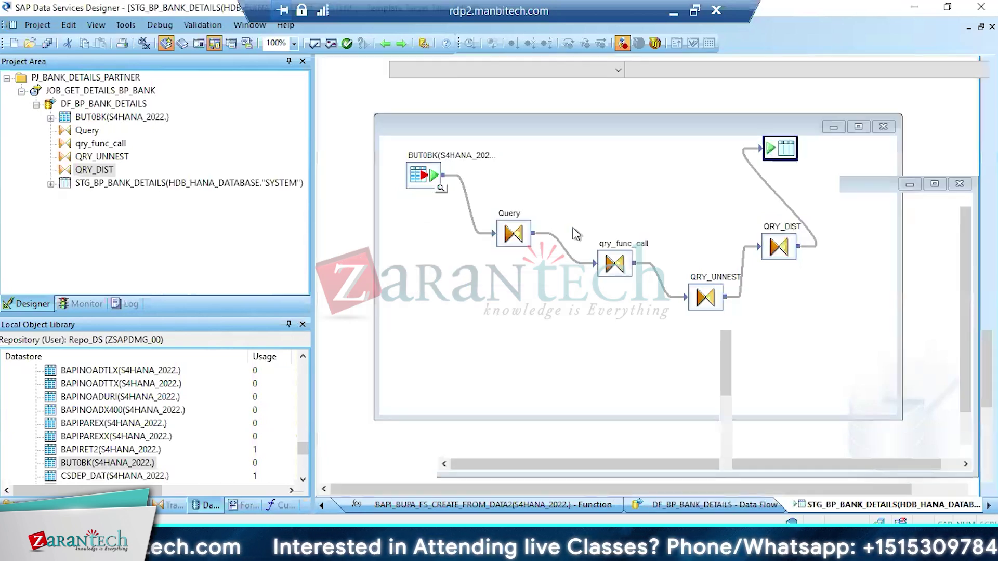
click(392, 335)
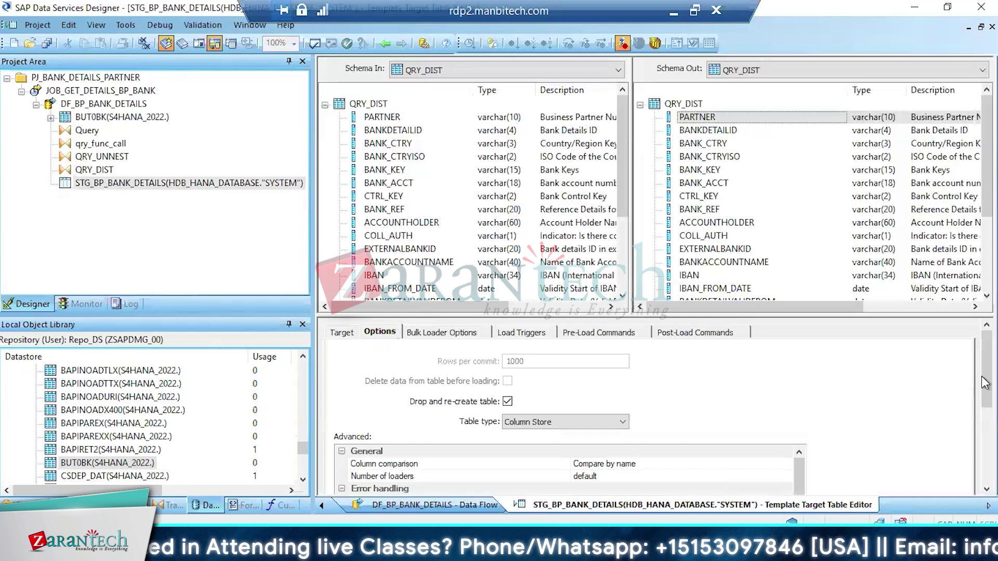
drag(985, 383, 985, 460)
scroll(797, 411, down, 3)
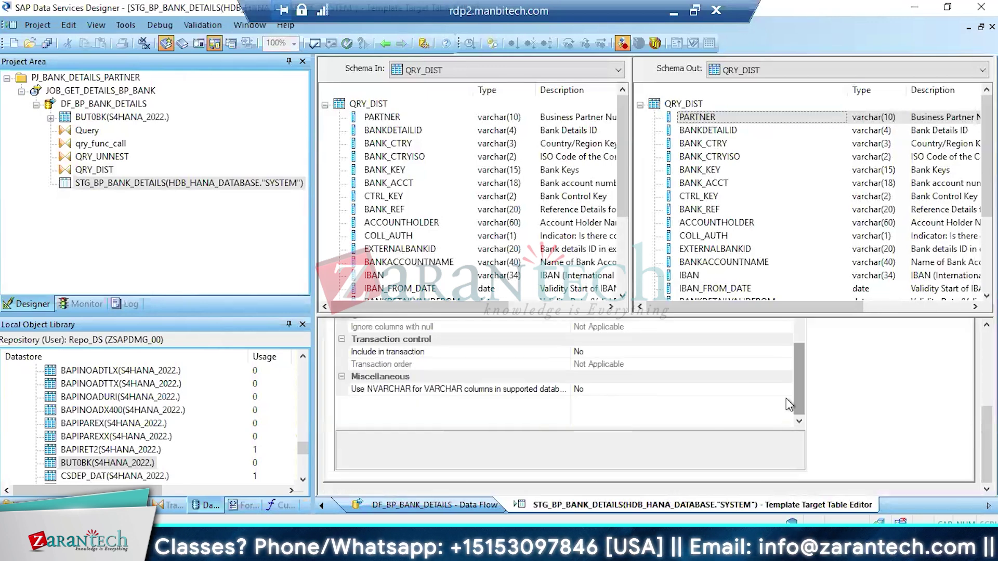
click(786, 390)
click(579, 405)
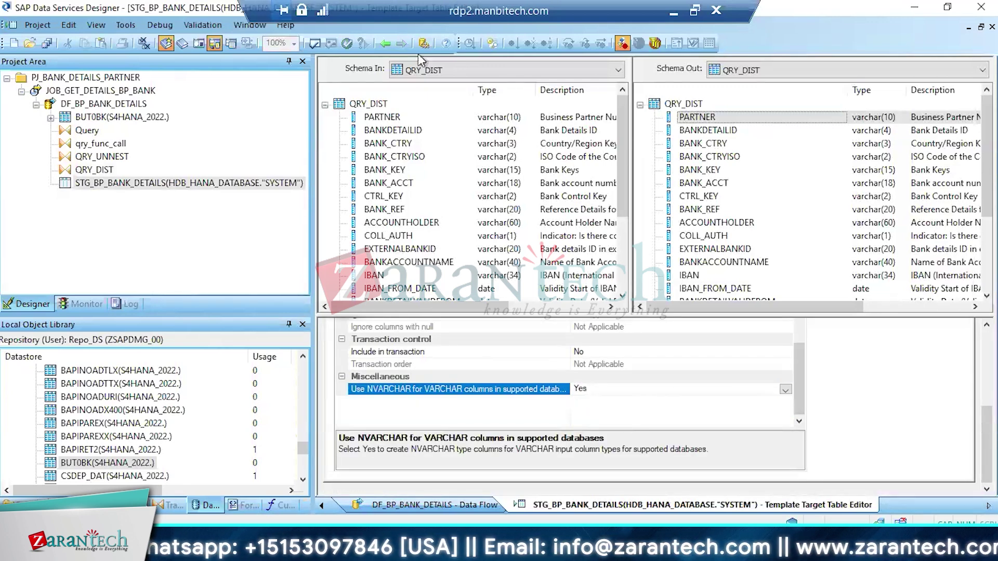
Save all changed objects and recheck the unnest setting of BANKDETAILS in the QRY_UNNEST output
click(389, 48)
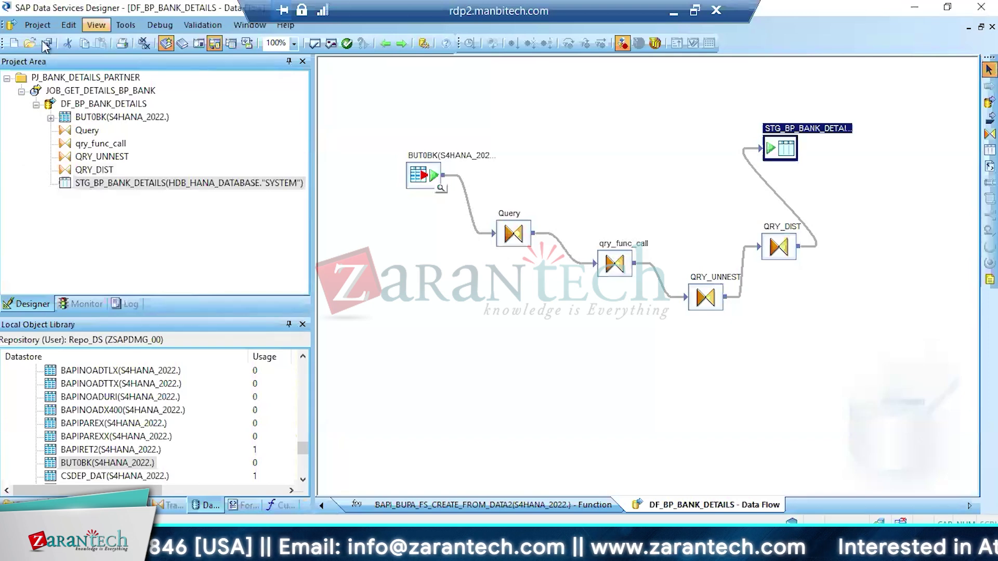
key(ctrl+shift+s)
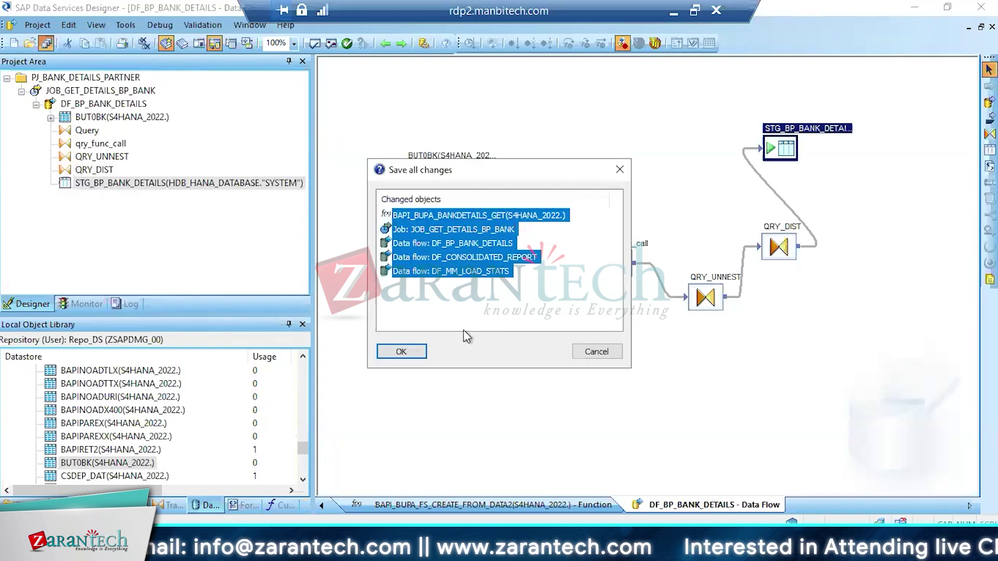
click(405, 350)
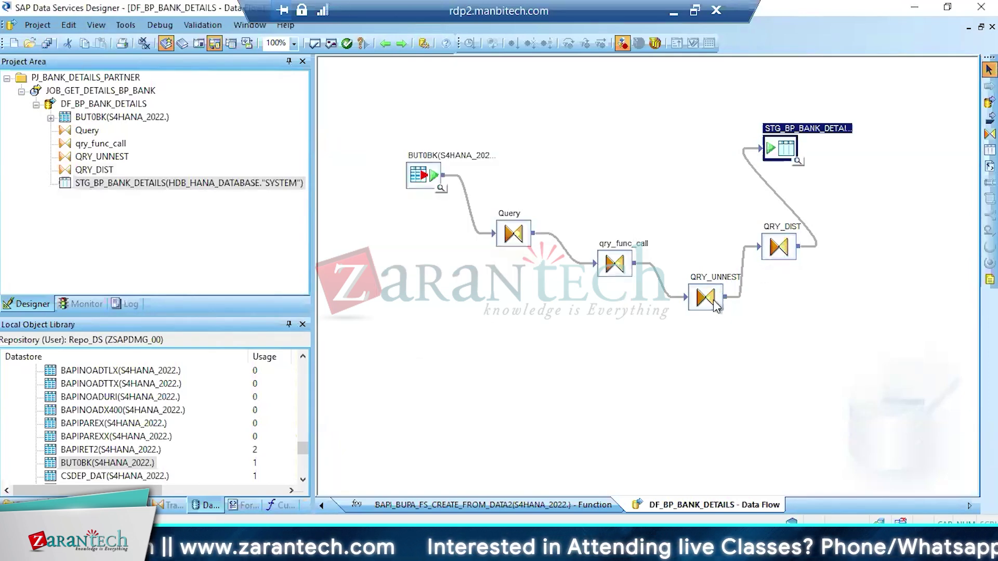
double_click(713, 300)
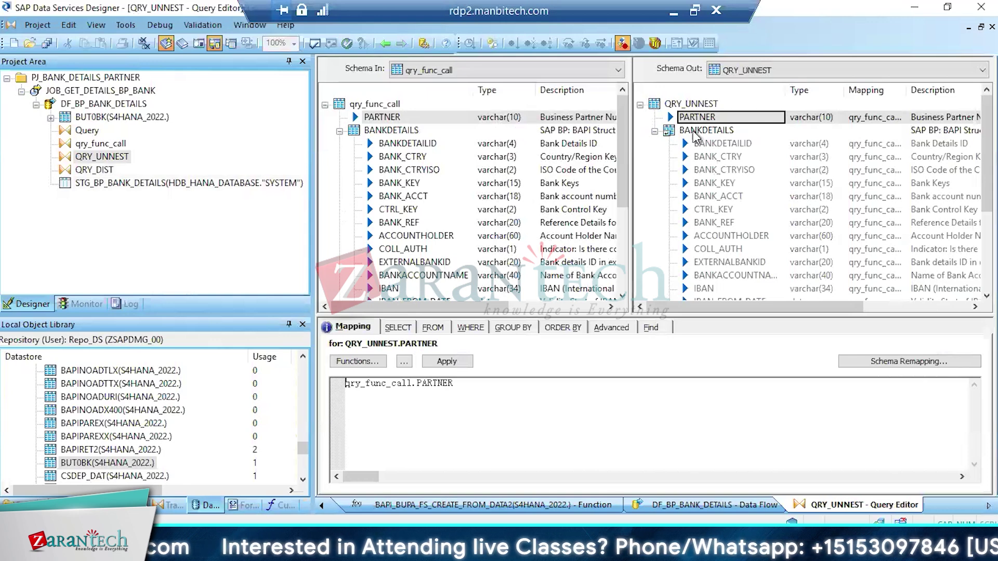
right_click(696, 134)
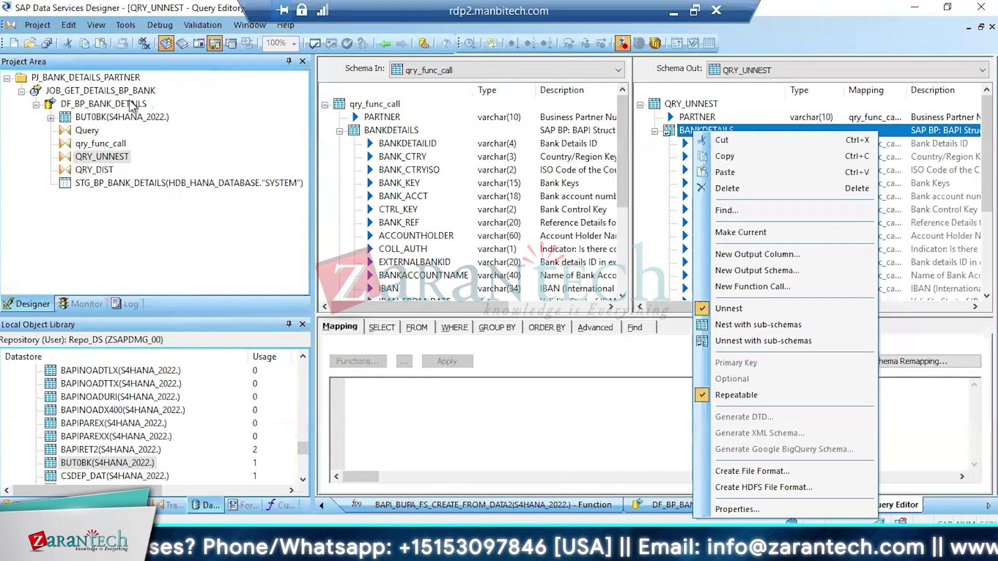
Open JOB_GET_DETAILS_BP_BANK, validate it and execute it with the default execution properties
click(115, 89)
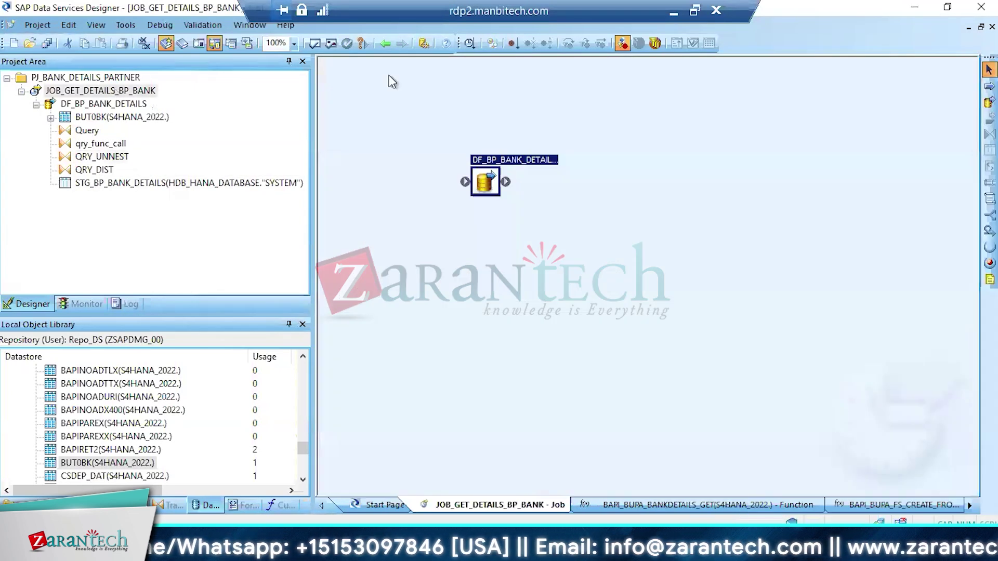
click(330, 43)
click(799, 311)
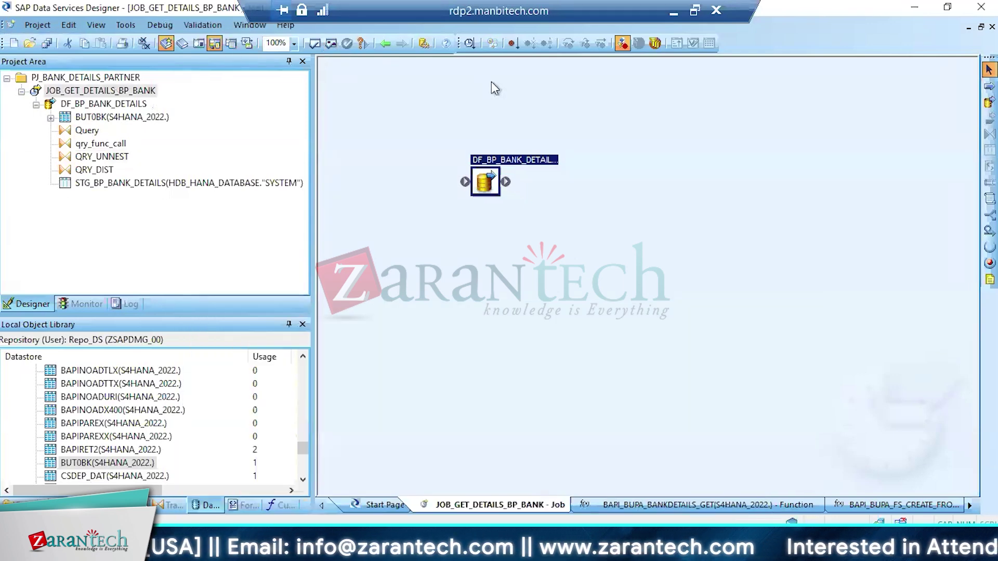
click(471, 43)
click(396, 354)
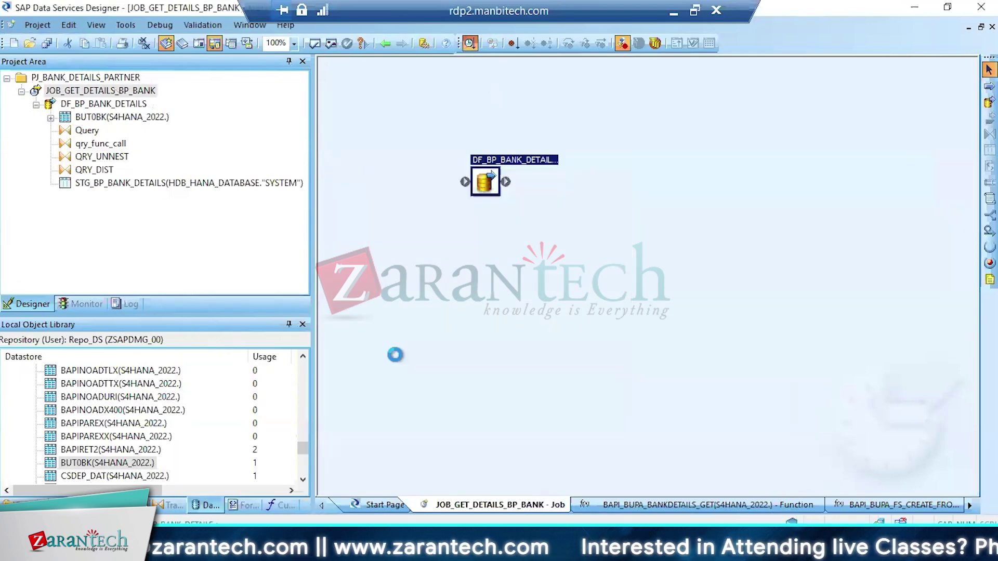
click(578, 454)
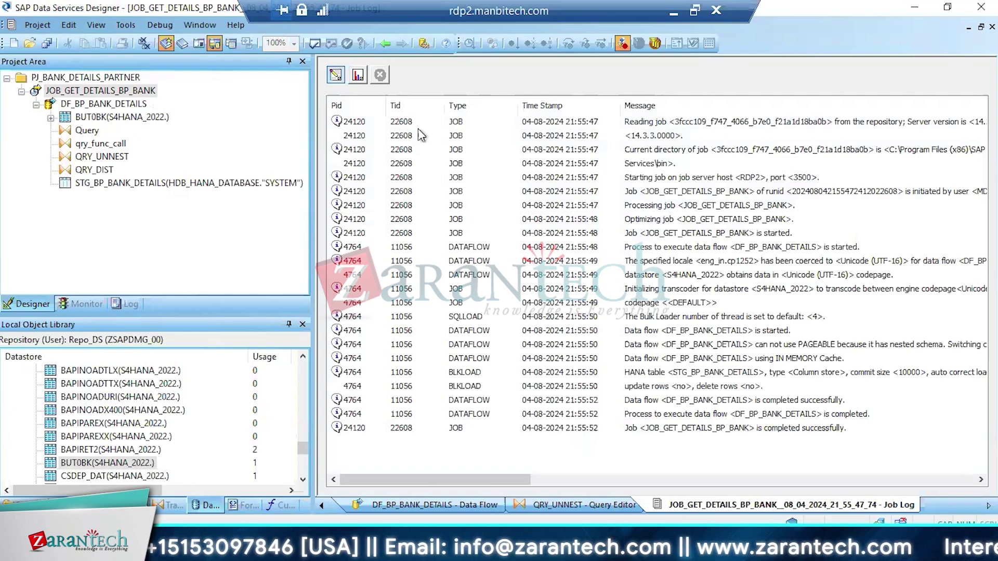
View the data loaded into STG_BP_BANK_DETAILS from the data flow and examine the first record's columns up to BANK_ACCT
click(103, 104)
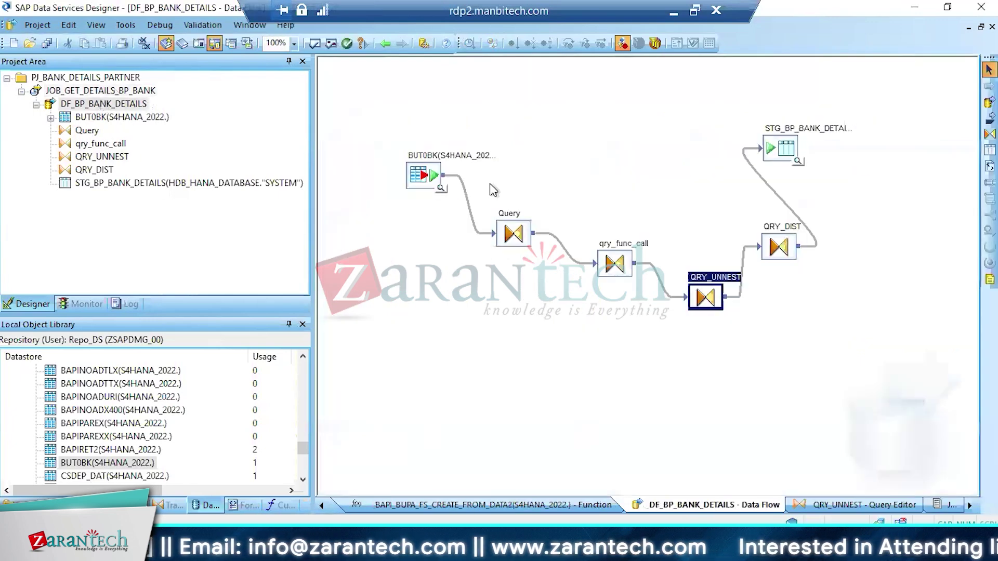
click(798, 161)
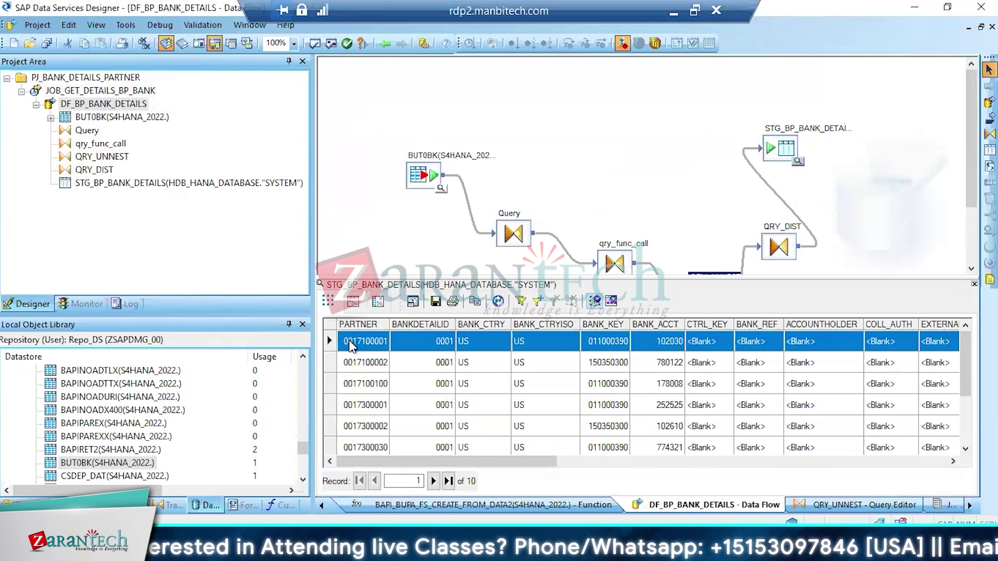
key(Right)
key(Right)
key(Right)
key(Right)
key(Right)
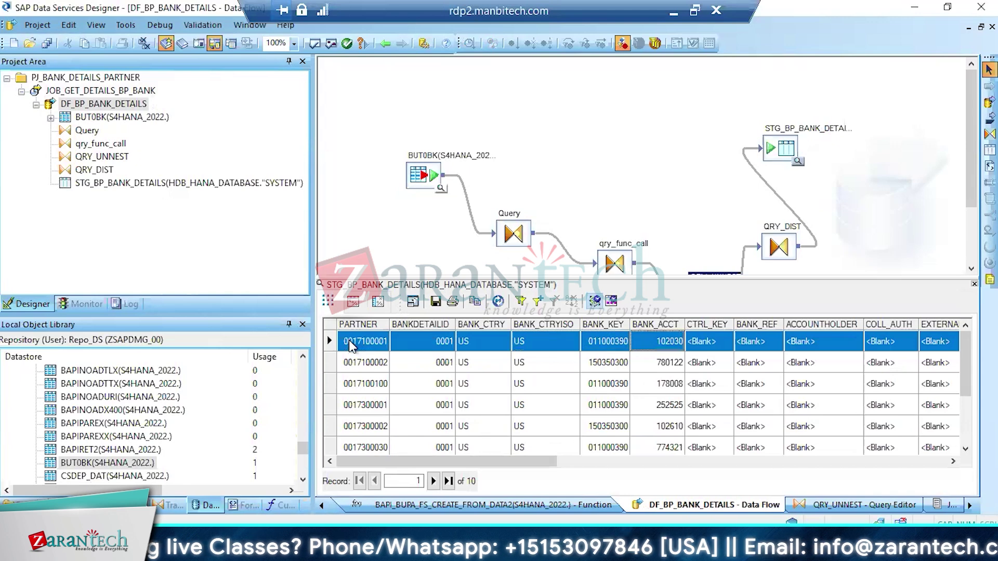
Examine the first record's remaining columns up to BANK_ALIAS in the STG_BP_BANK_DETAILS data, and return to the leading columns
key(Right)
key(Right)
key(Right)
key(Right)
key(Right)
key(Right)
key(Right)
key(Right)
key(Right)
key(Right)
key(Right)
key(Right)
key(Right)
key(Right)
key(Right)
key(Right)
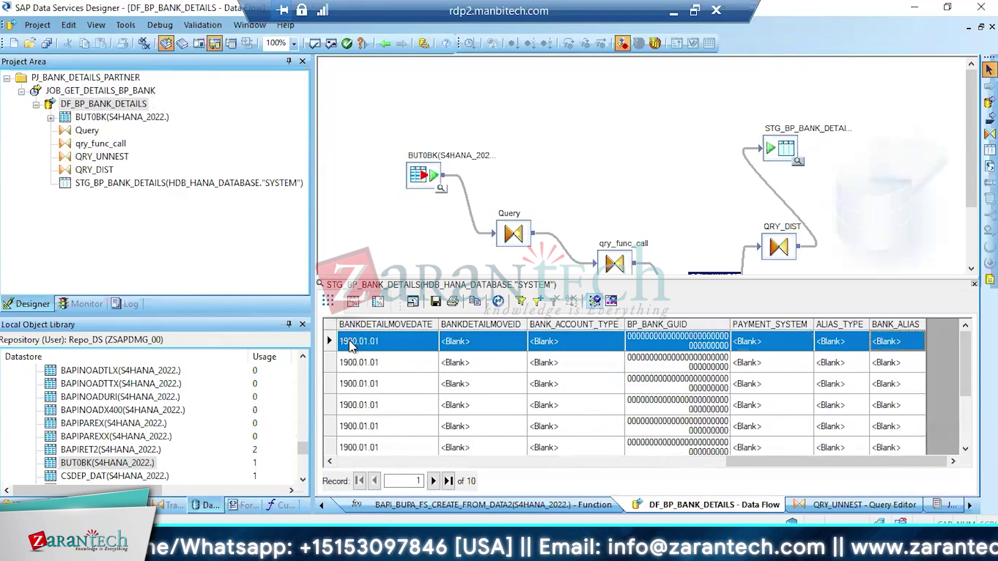
key(Left)
key(Left)
key(Left)
key(Left)
key(Left)
key(Left)
key(Left)
key(Left)
key(Left)
key(Left)
key(Left)
key(Left)
key(Left)
key(Left)
key(Left)
key(Left)
key(Left)
key(Left)
key(Left)
key(Left)
key(Left)
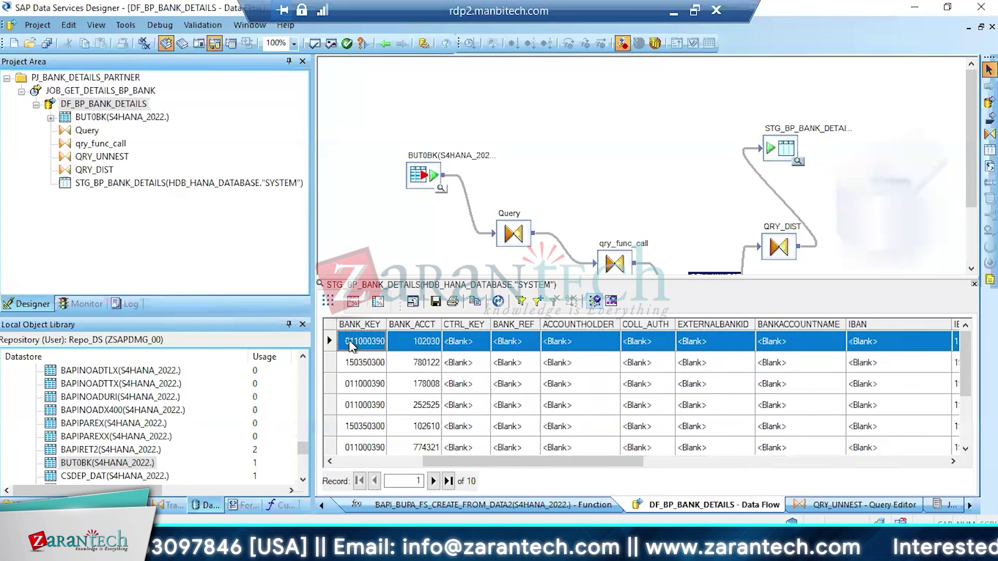
Go through the STG_BP_BANK_DETAILS records down to the last one
key(Down)
key(Down)
key(Down)
key(Down)
key(Down)
key(Down)
key(Down)
key(Down)
key(Down)
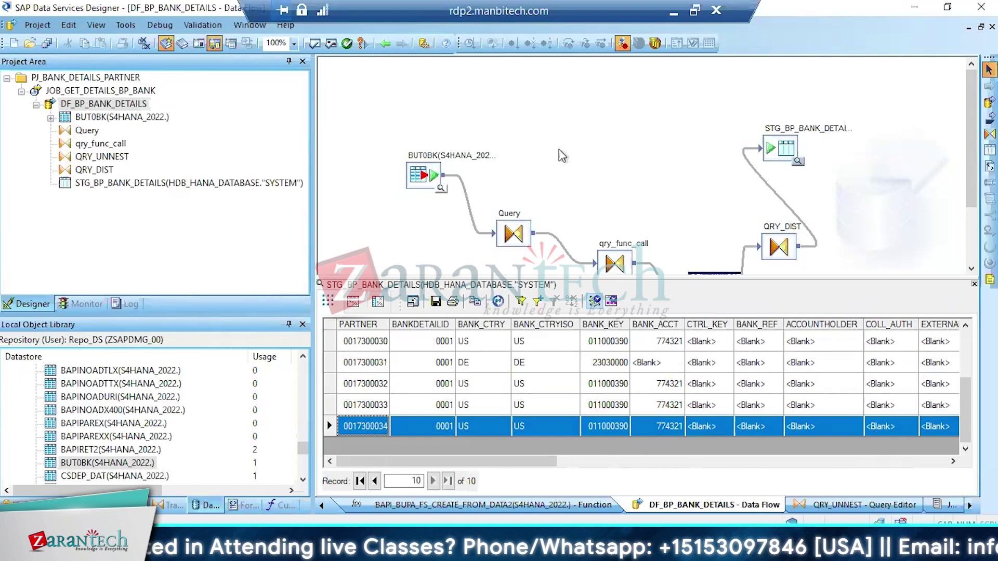
Check the BUT0BK source table definition, review the DF_BP_BANK_DETAILS layout and reopen JOB_GET_DETAILS_BP_BANK
double_click(433, 175)
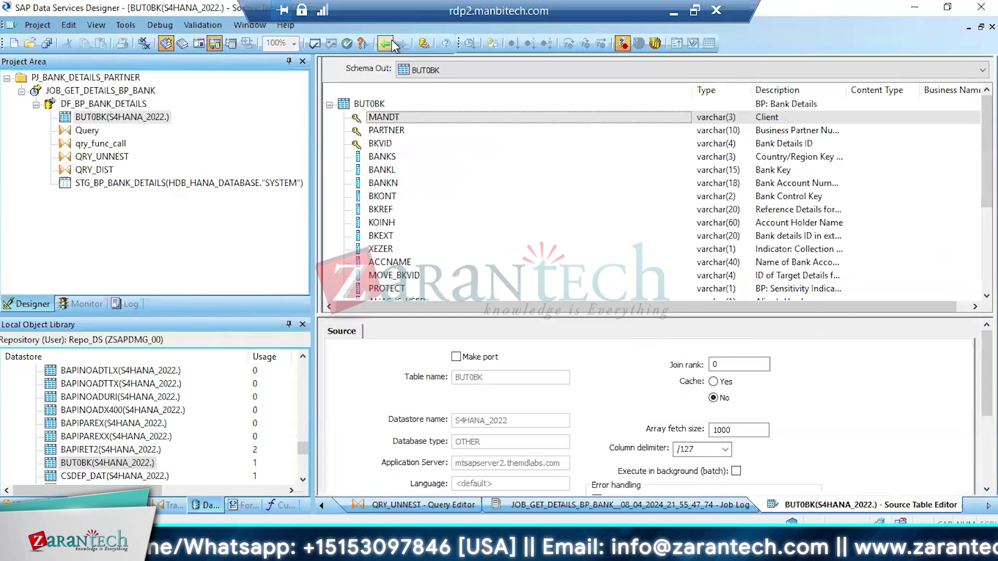
click(391, 39)
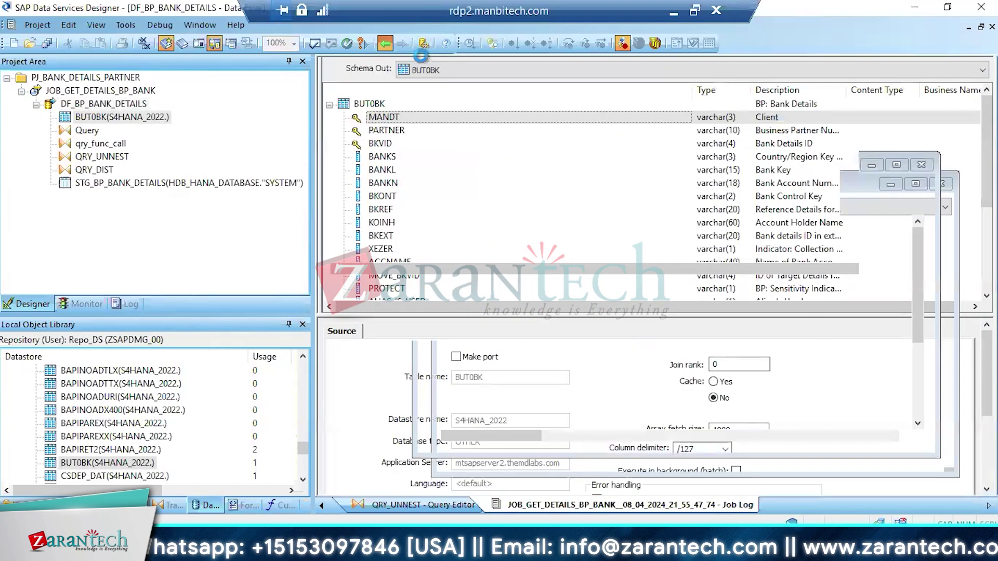
click(785, 156)
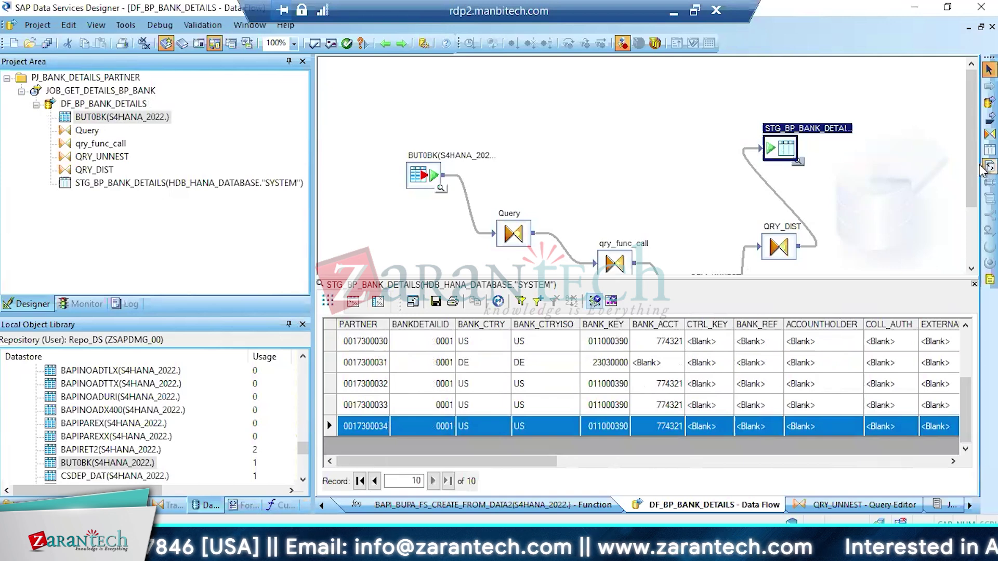
drag(972, 170, 976, 224)
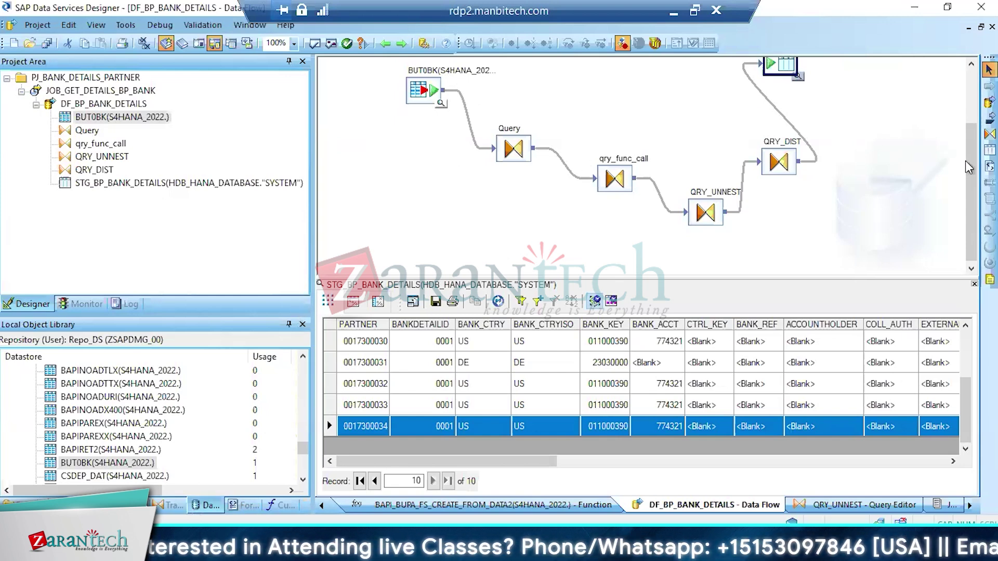
scroll(968, 168, up, 3)
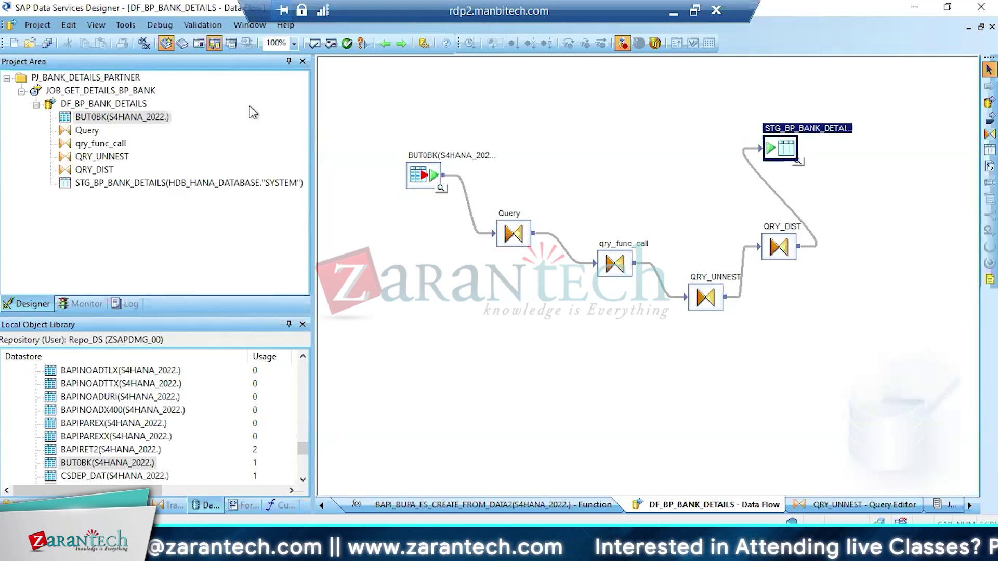
click(129, 91)
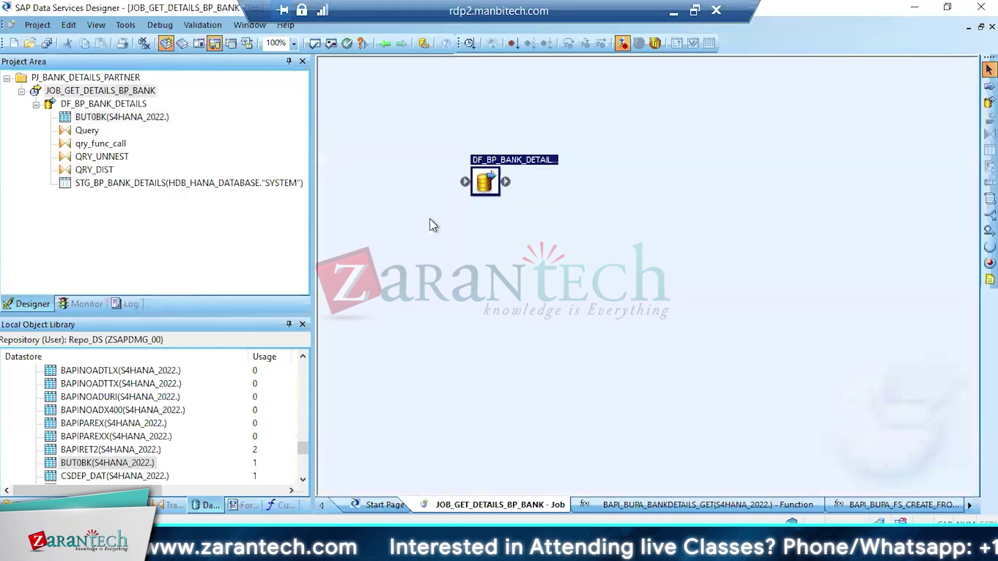
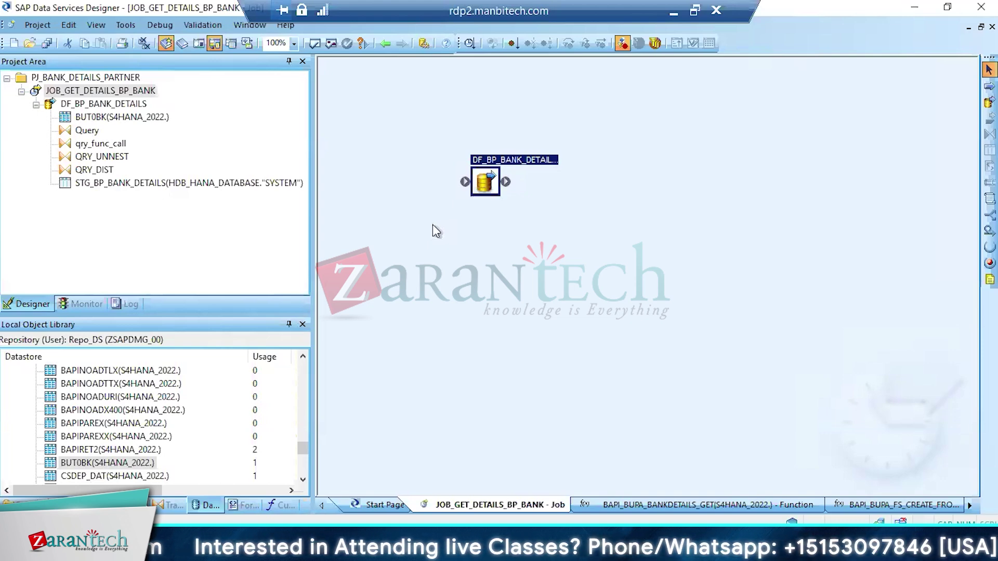
In DF_BP_BANK_DETAILS, examine the BUT0BK source's column profile, record count and data rows
click(132, 95)
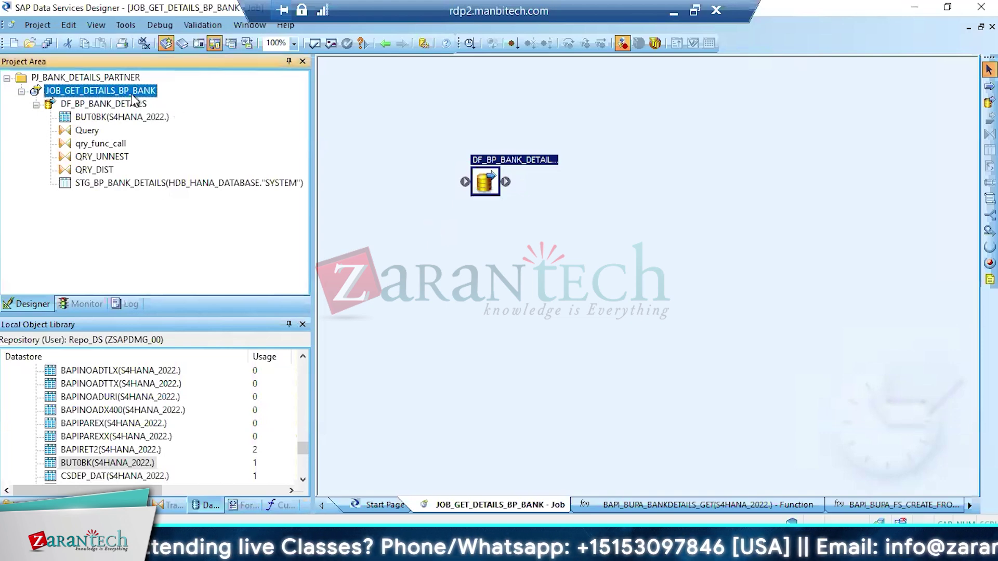
double_click(486, 185)
click(441, 190)
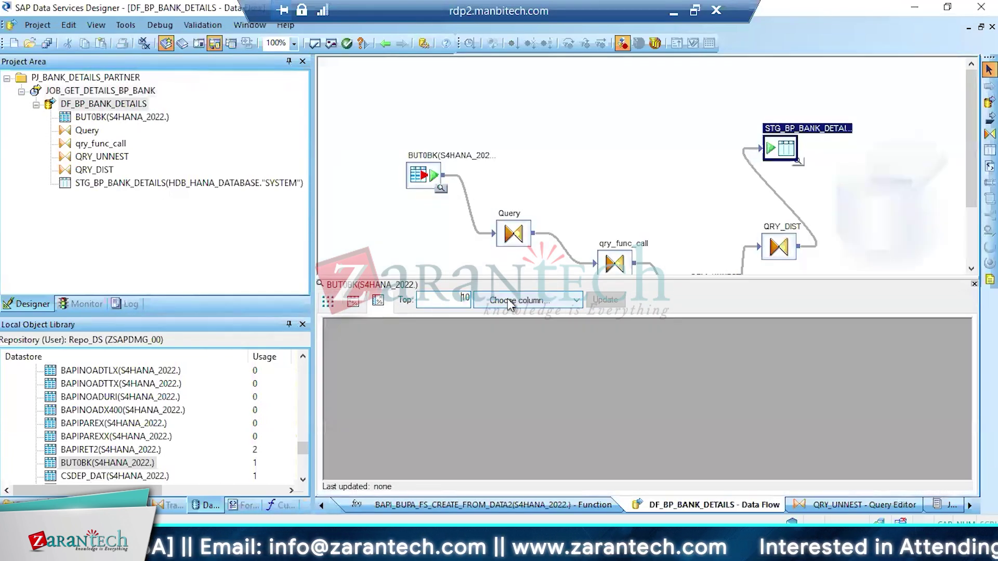
click(353, 301)
click(492, 301)
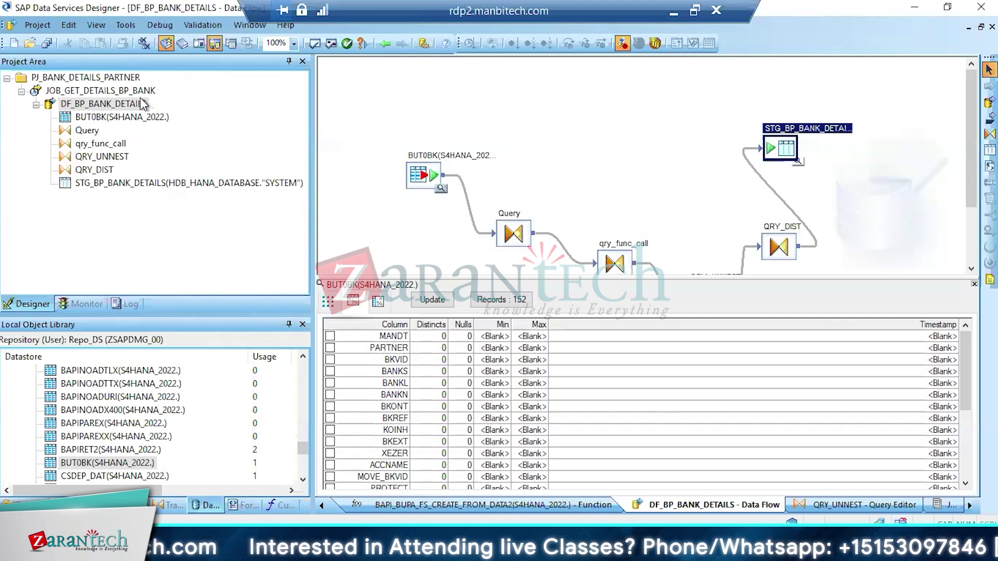
click(102, 91)
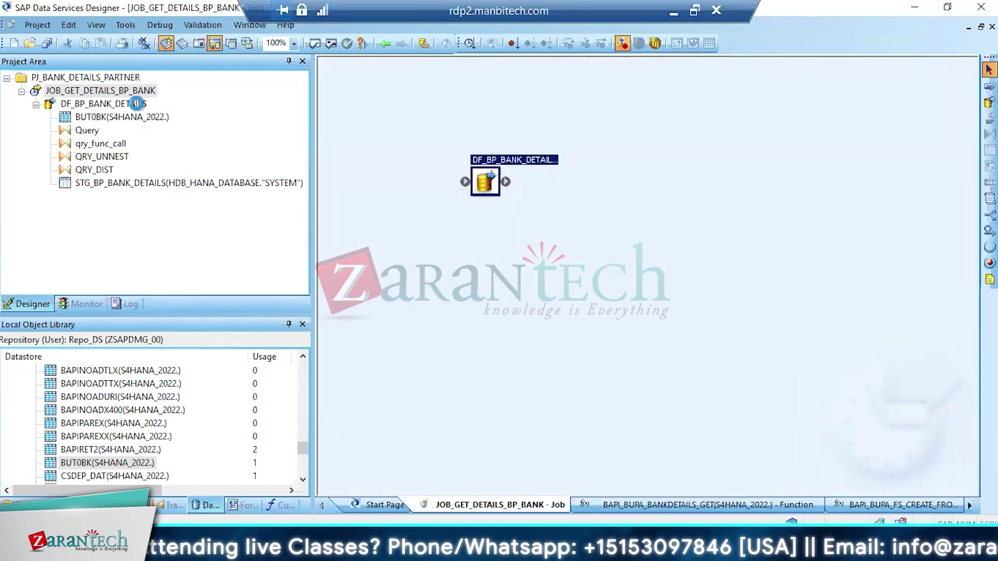
click(140, 105)
click(130, 105)
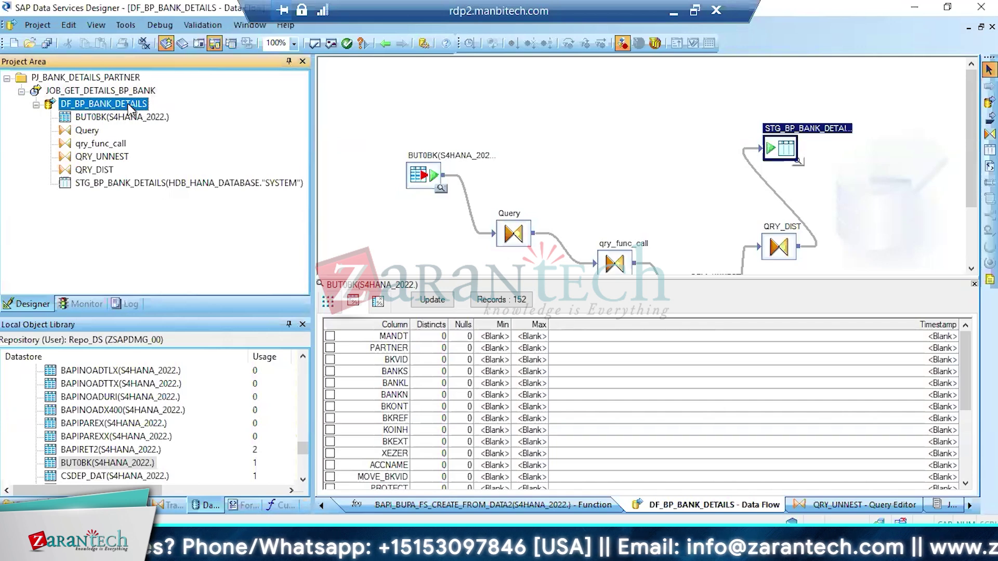
click(318, 135)
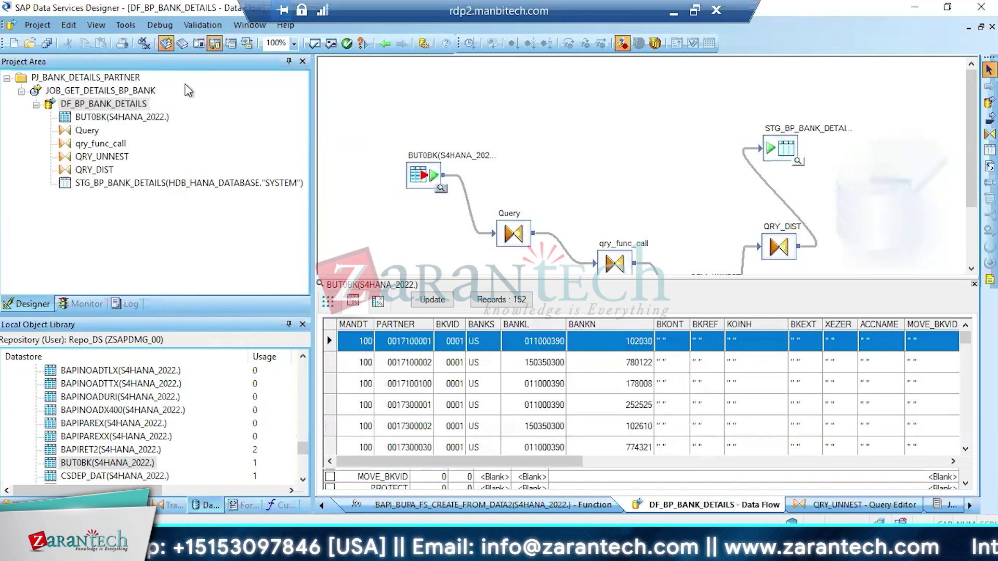
Create a batch job named JOB_EXTRACT_BUT0BK in the PJ_BANK_DETAILS_PARTNER project
click(118, 91)
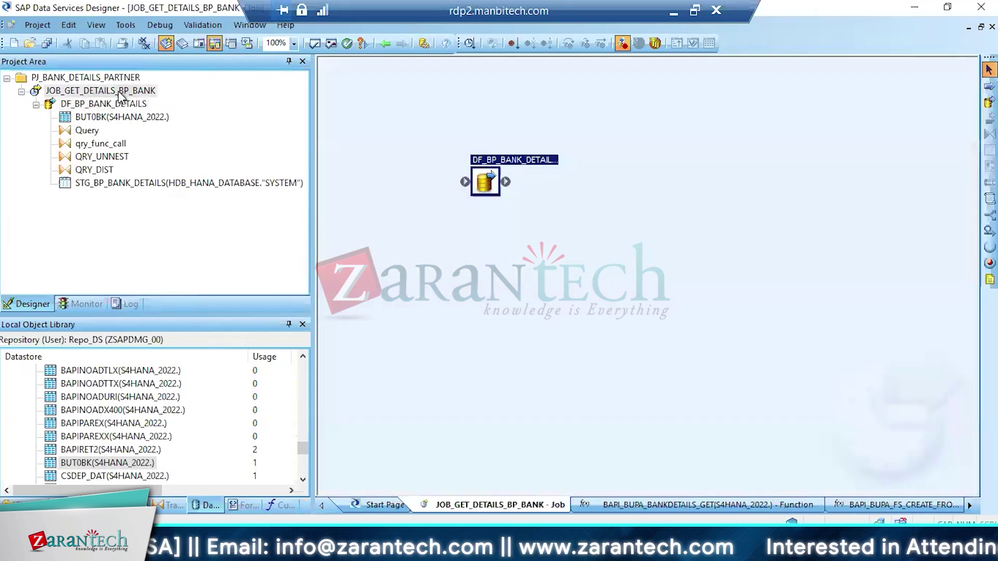
click(108, 79)
right_click(107, 80)
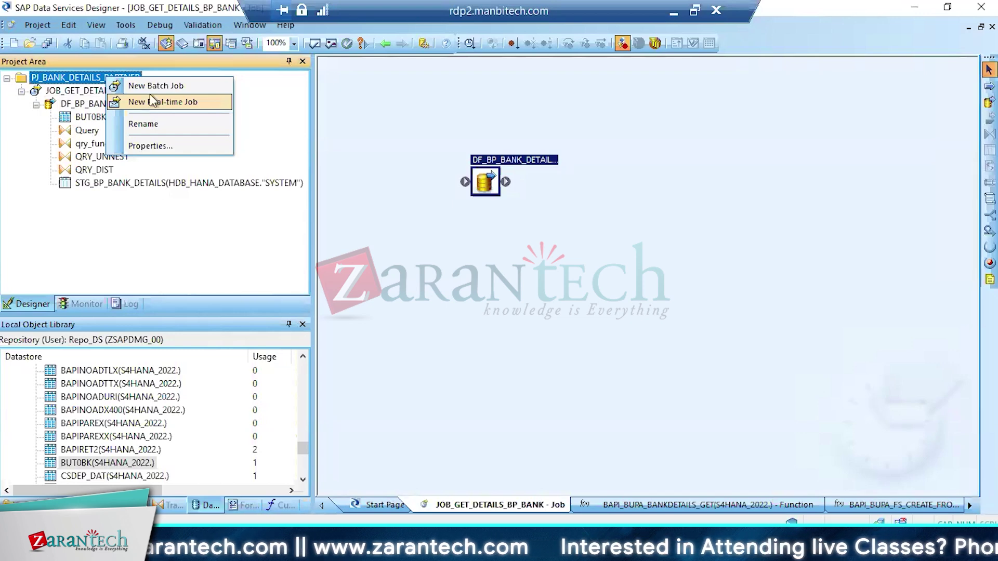
click(148, 88)
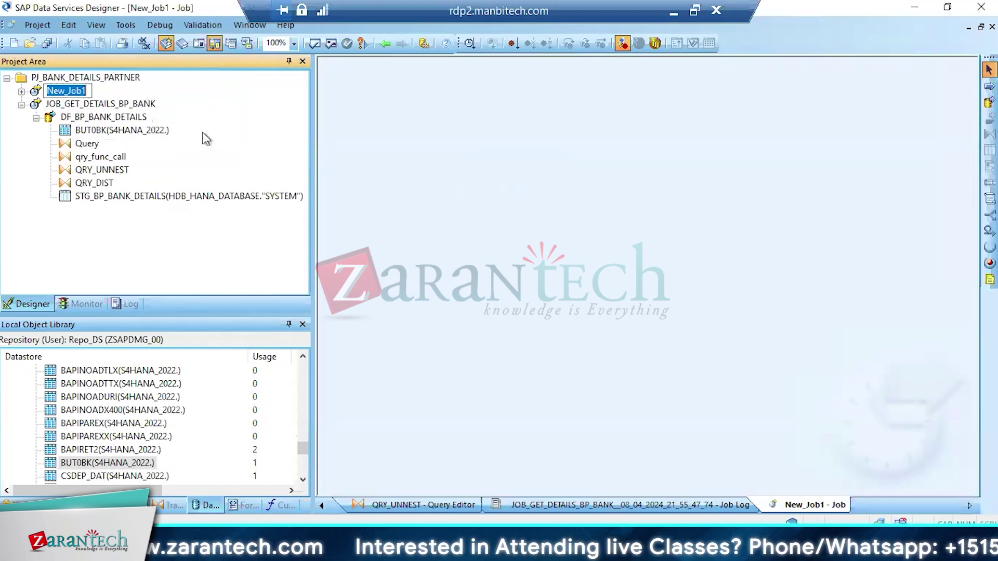
text(jo)
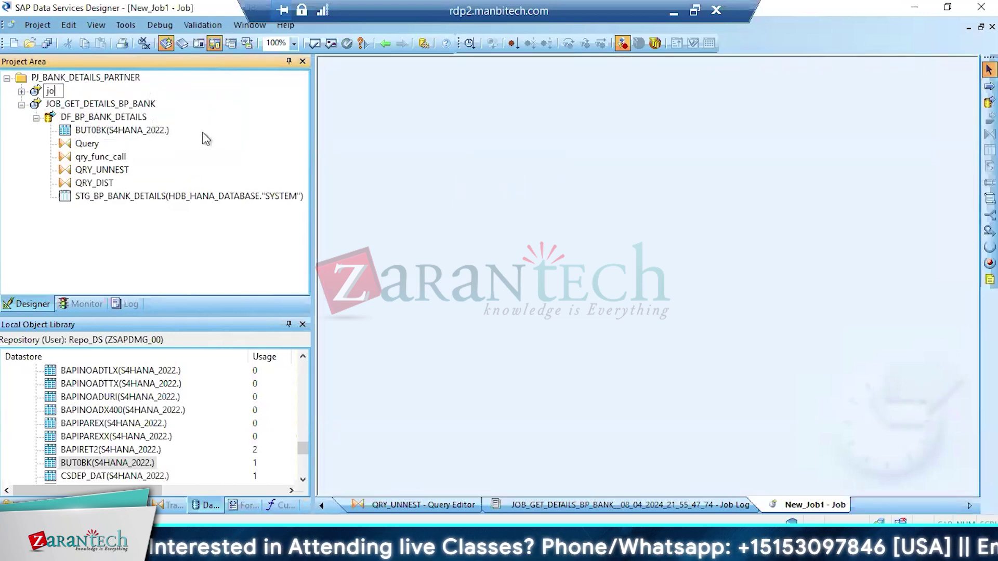
key(BackSpace)
key(BackSpace)
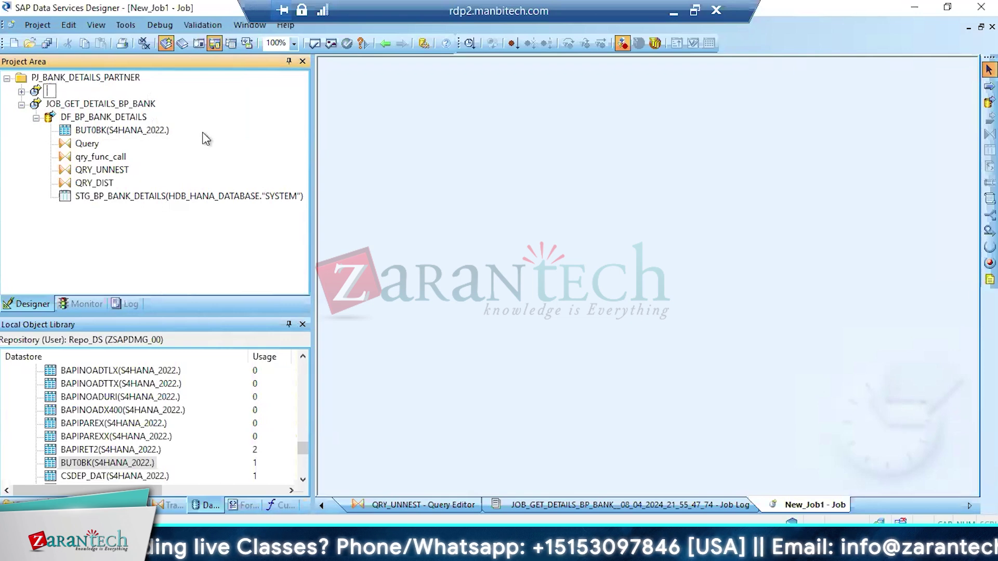
text(JOB_)
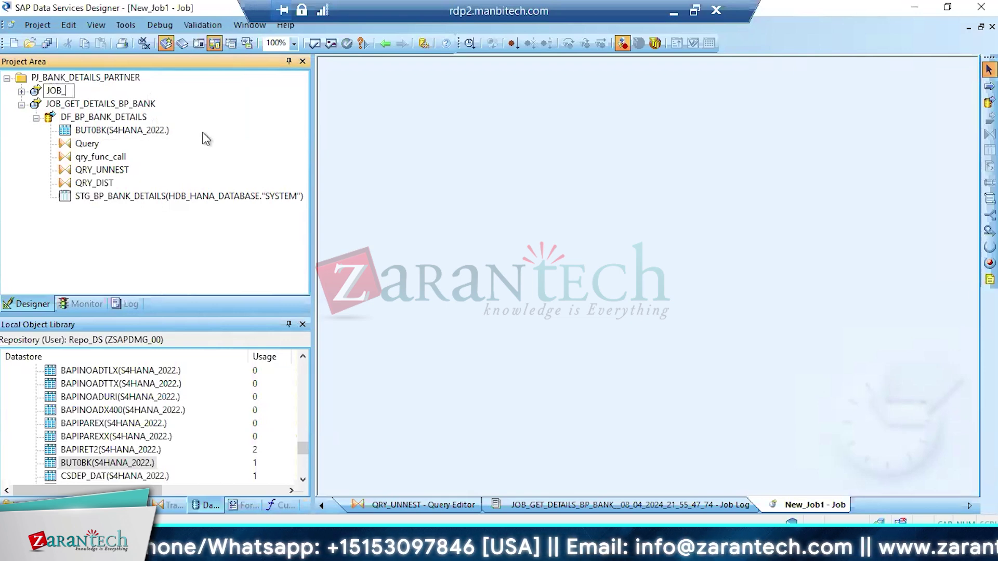
text(EXTRACT)
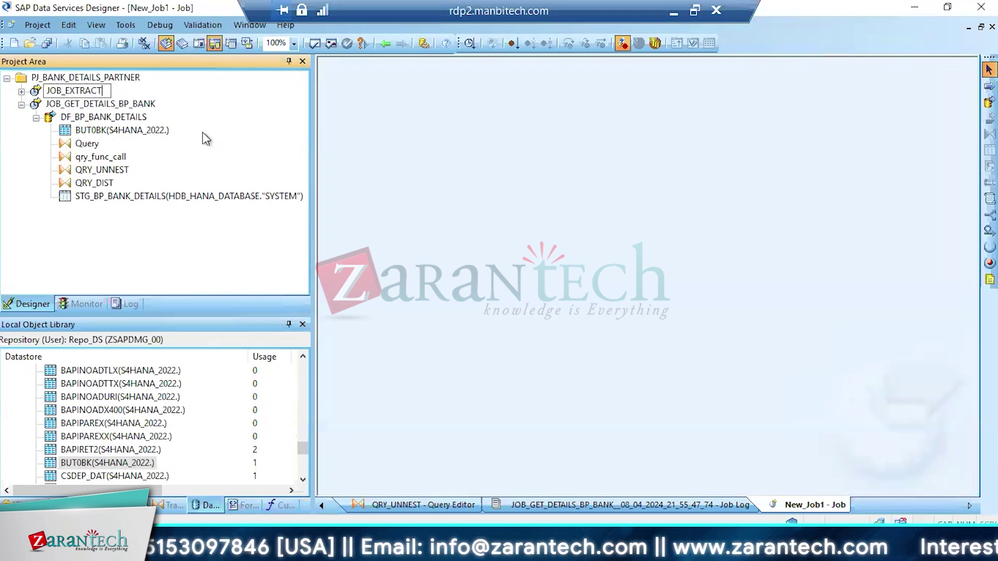
text(_BUT0)
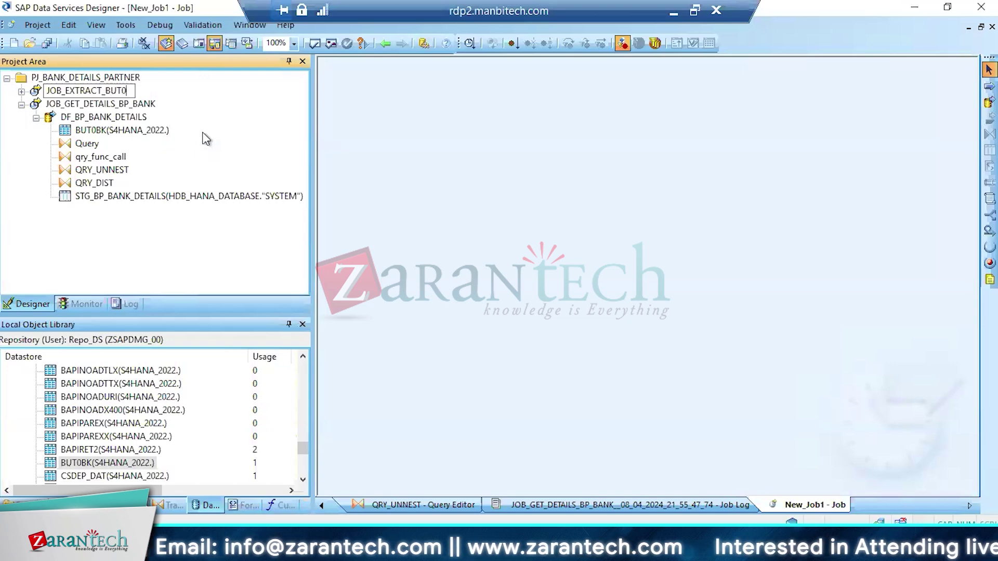
text(BK)
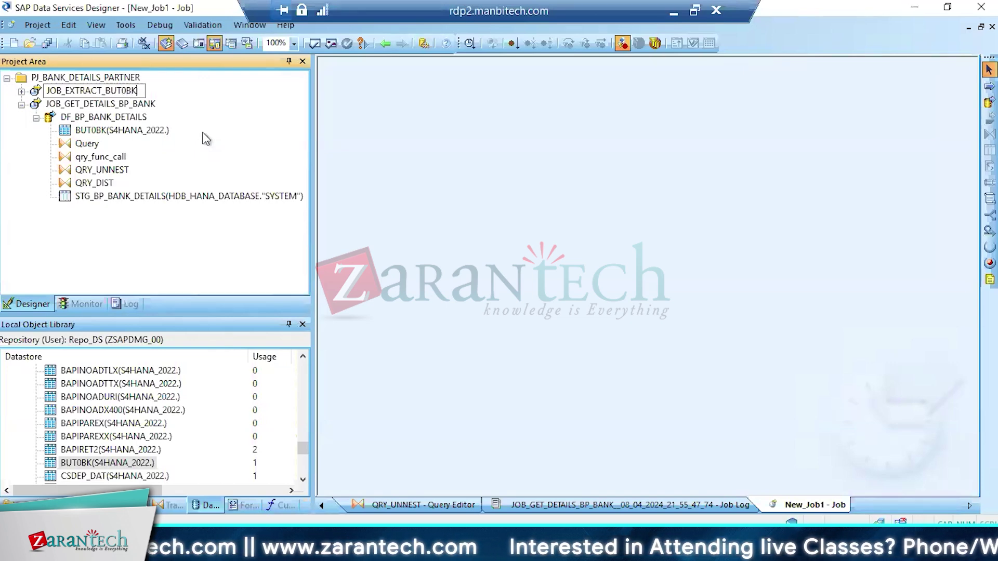
key(Return)
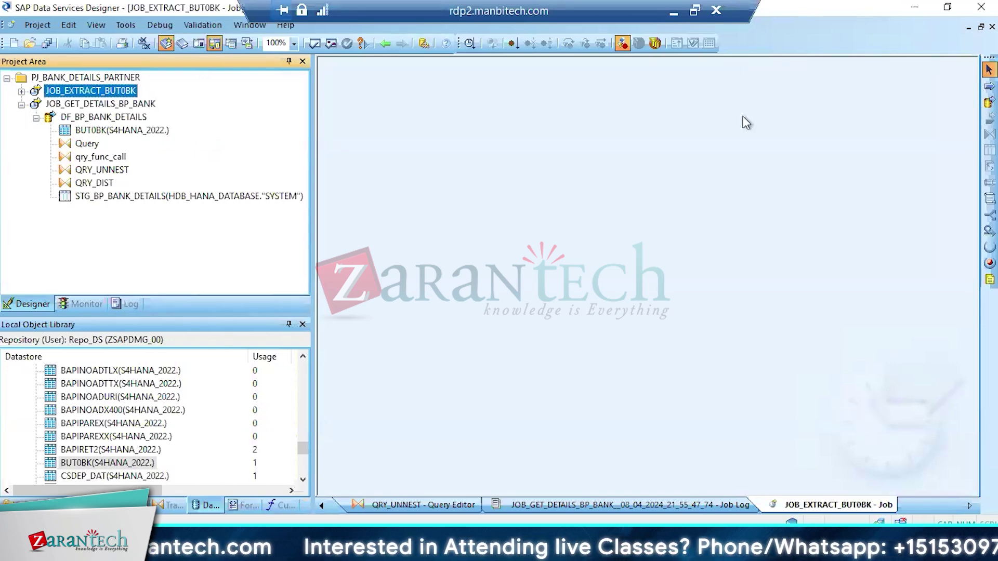
Add a data flow named DF_EXT_BUT0BK to JOB_EXTRACT_BUT0BK
click(989, 102)
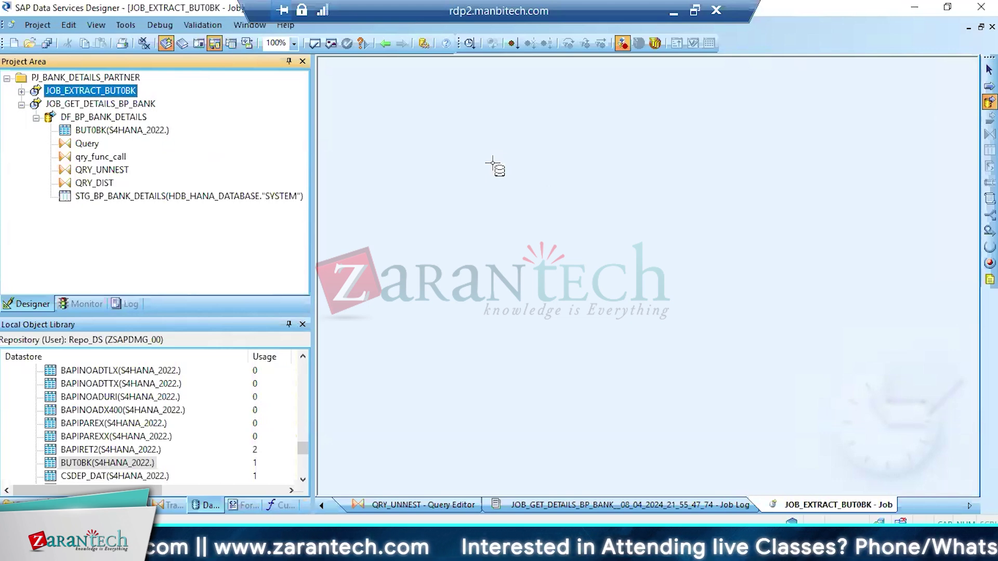
click(470, 193)
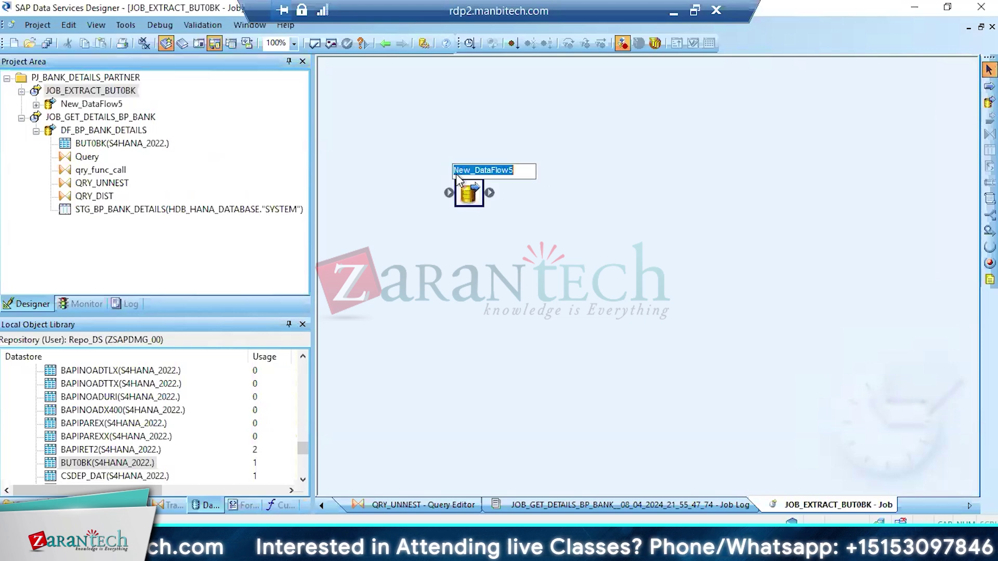
text(D)
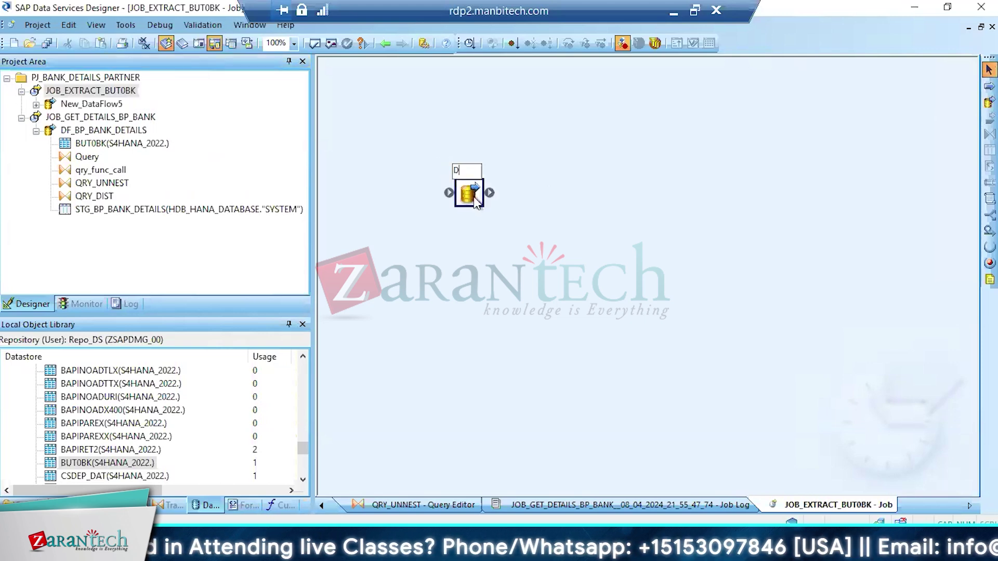
text(F_EXT)
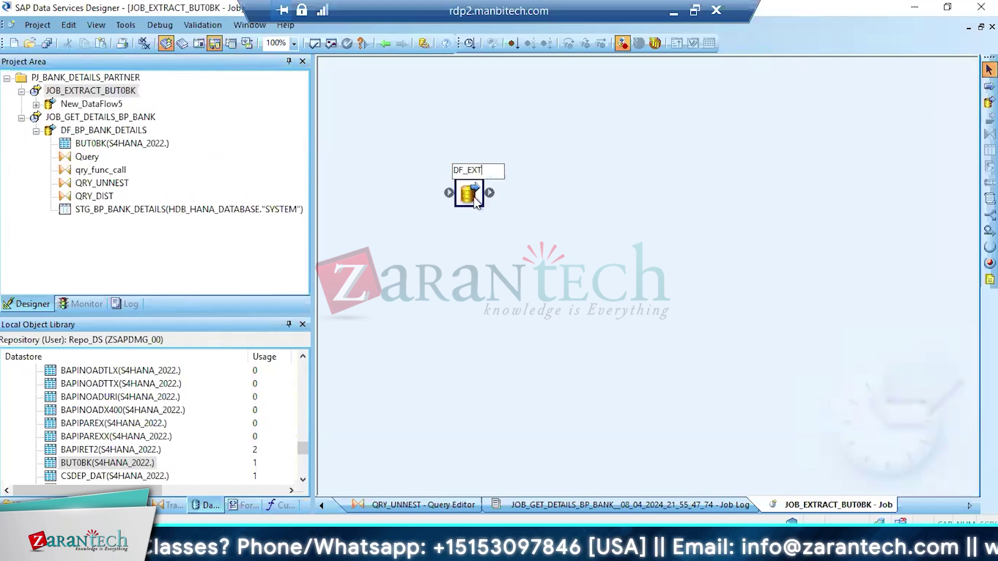
text(_BUT0)
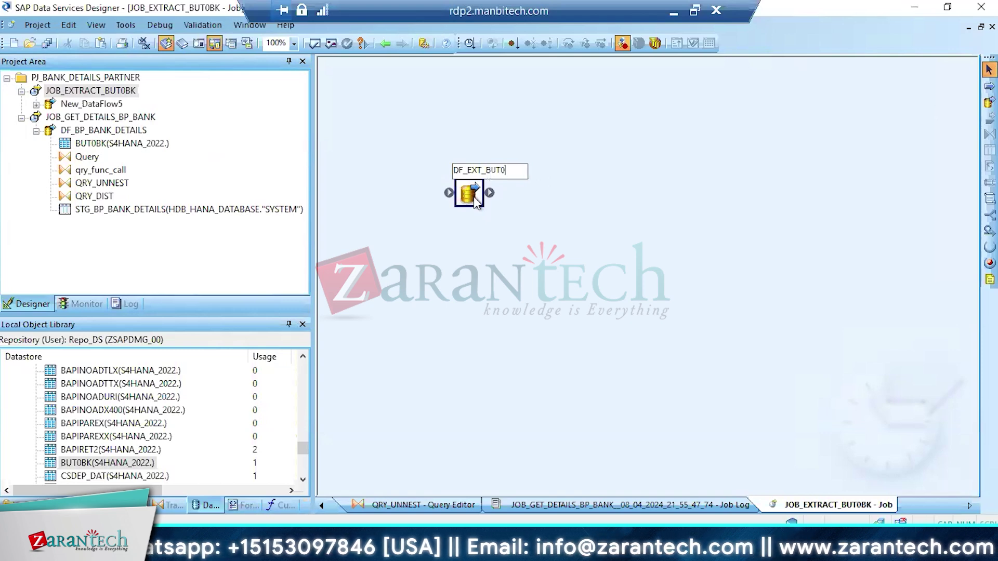
text(BK)
key(Return)
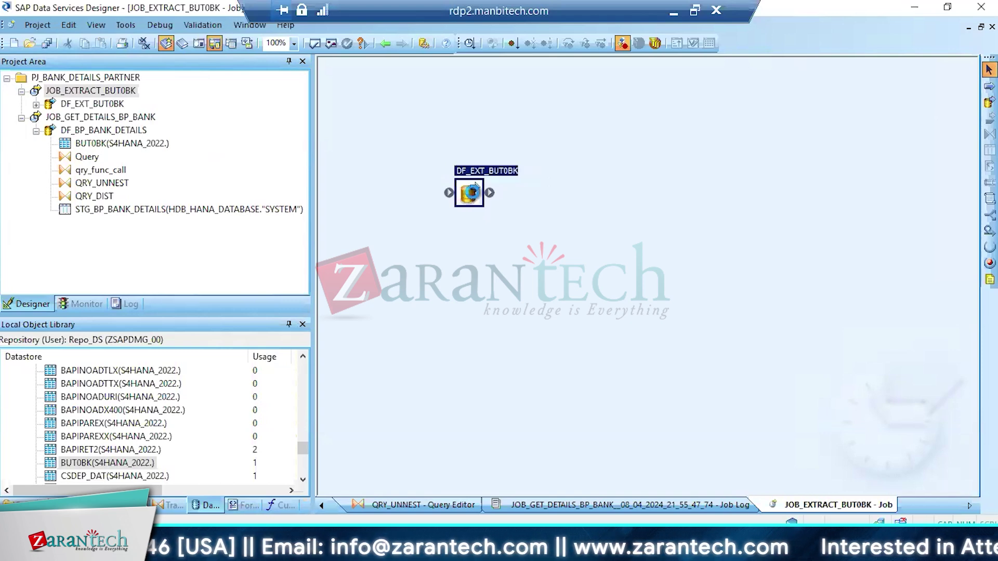
In DF_EXT_BUT0BK, add the BUT0BK table as the source and connect it to a new Query transform
double_click(473, 192)
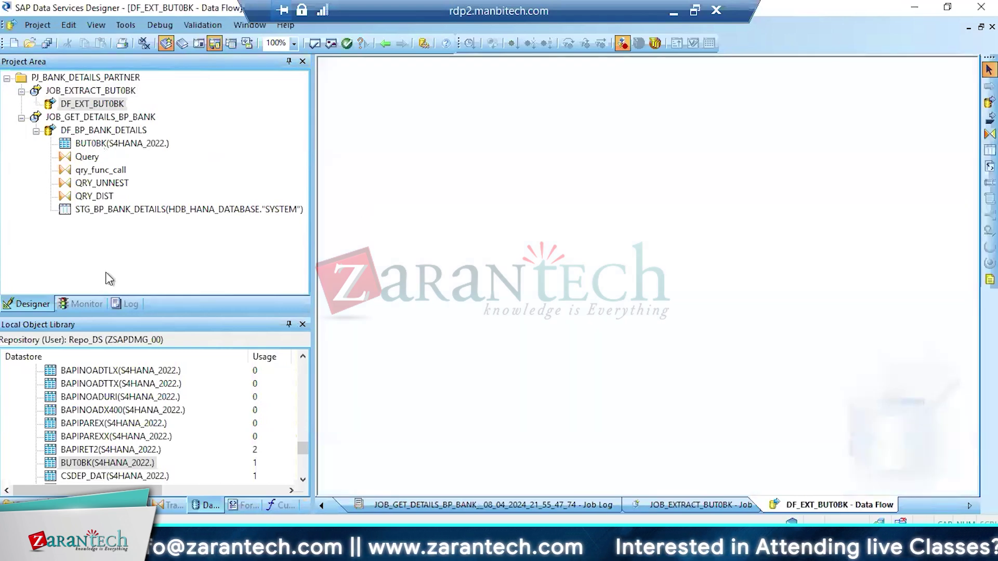
drag(99, 463, 496, 199)
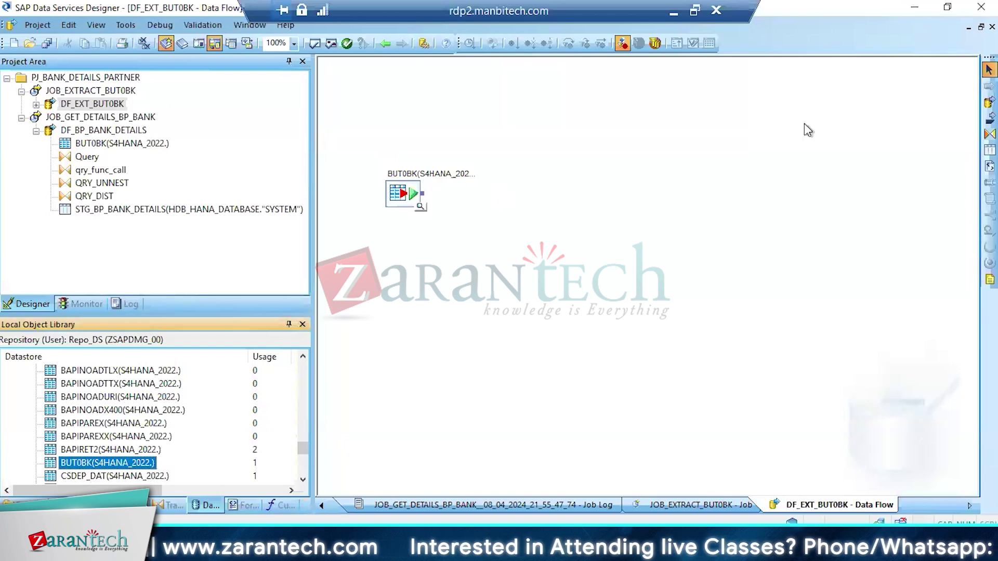
click(989, 134)
click(424, 223)
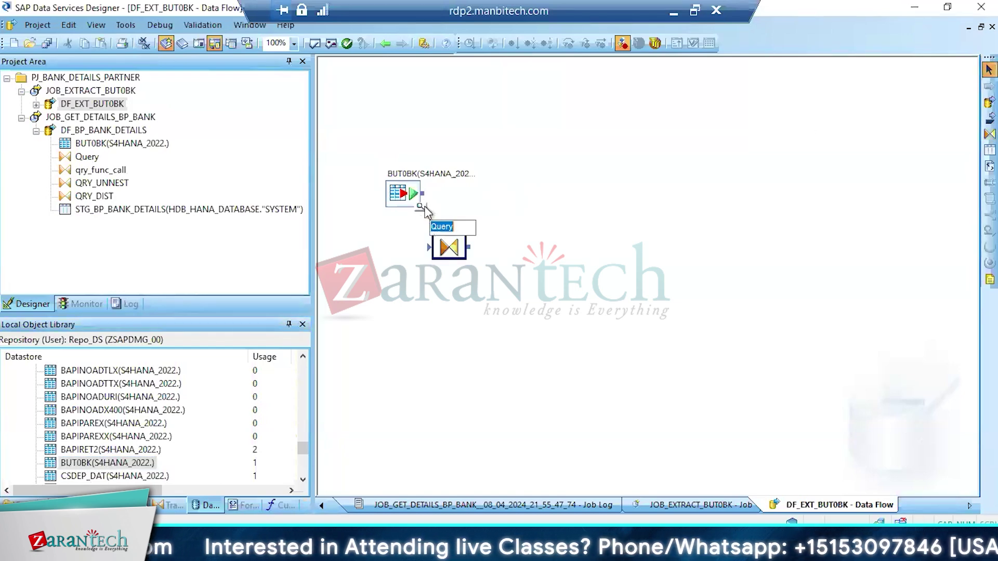
drag(422, 194, 430, 247)
Map PARTNER from BUT0BK to the Query output and remove its primary key setting
double_click(449, 247)
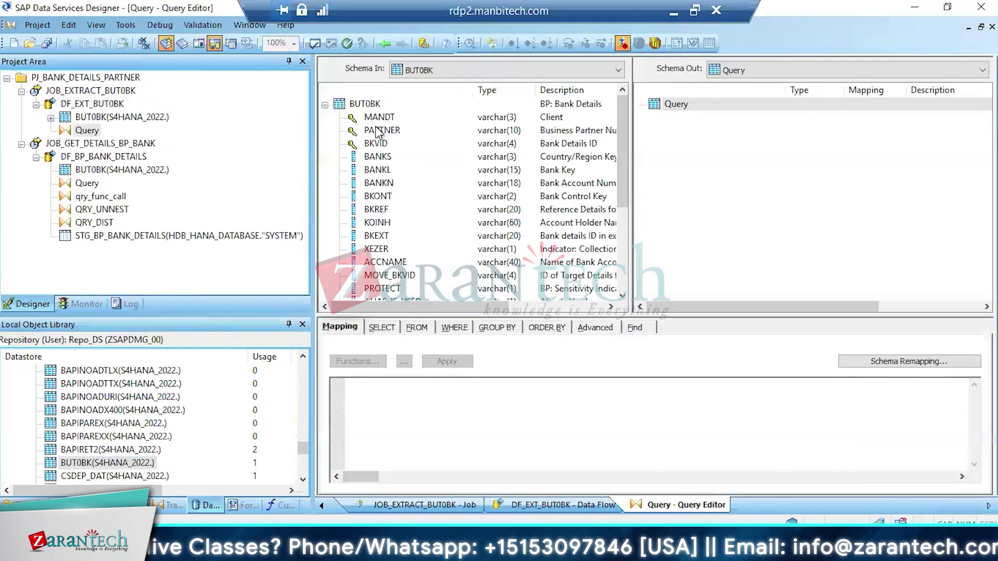
drag(370, 130, 674, 119)
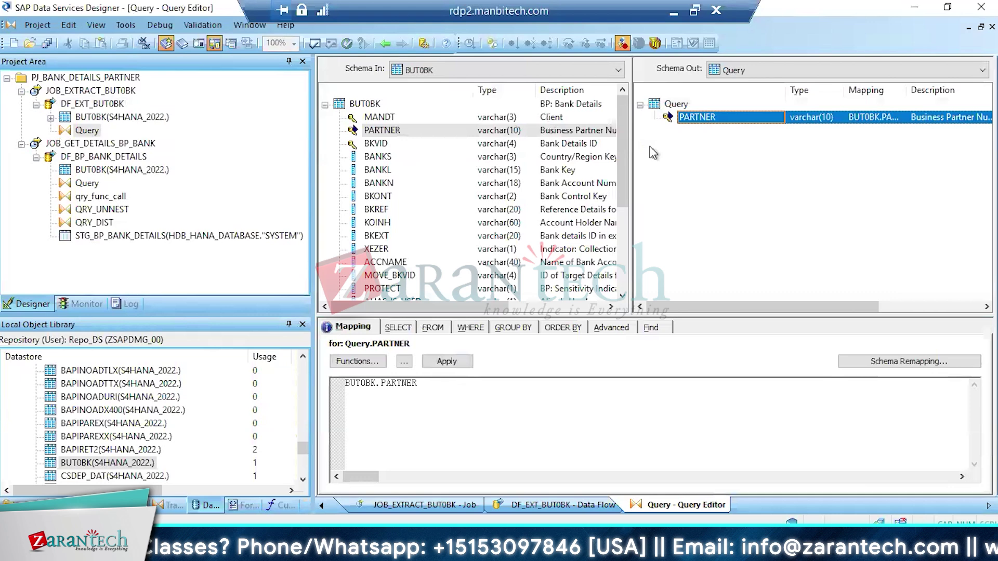
right_click(674, 121)
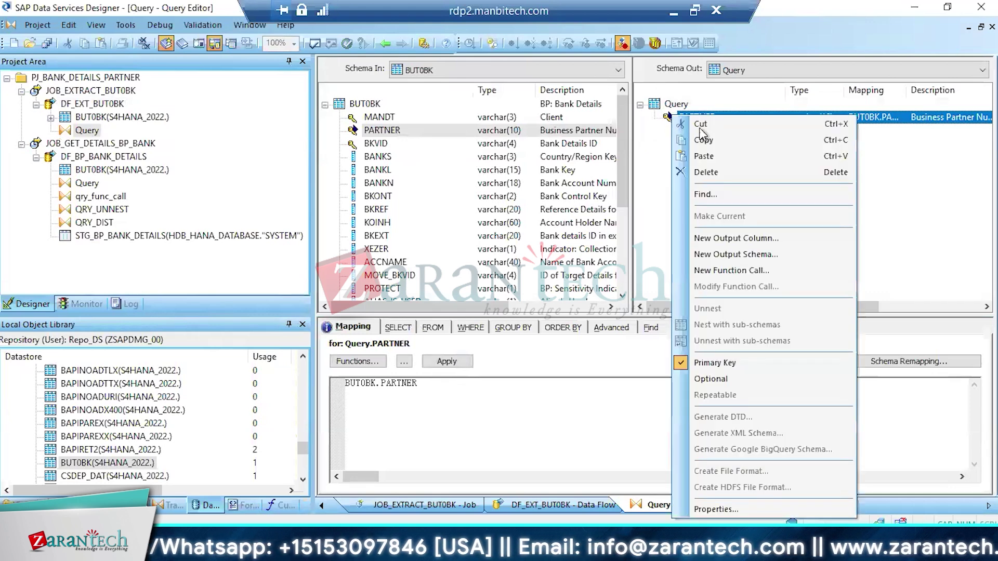
click(702, 364)
Add an int output column named ROW_NUM below PARTNER and map it to gen_row_num( )
right_click(673, 121)
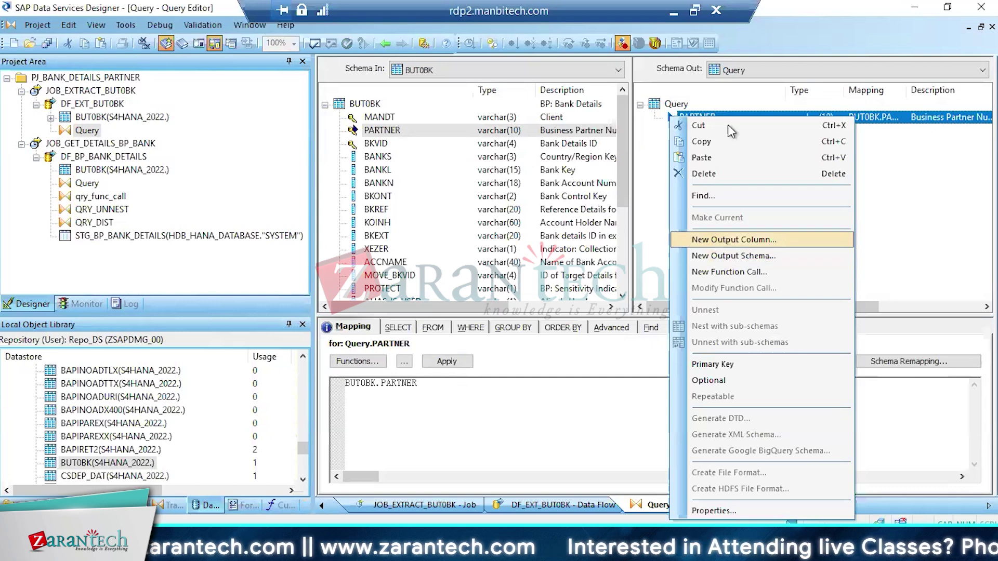
click(724, 240)
click(745, 145)
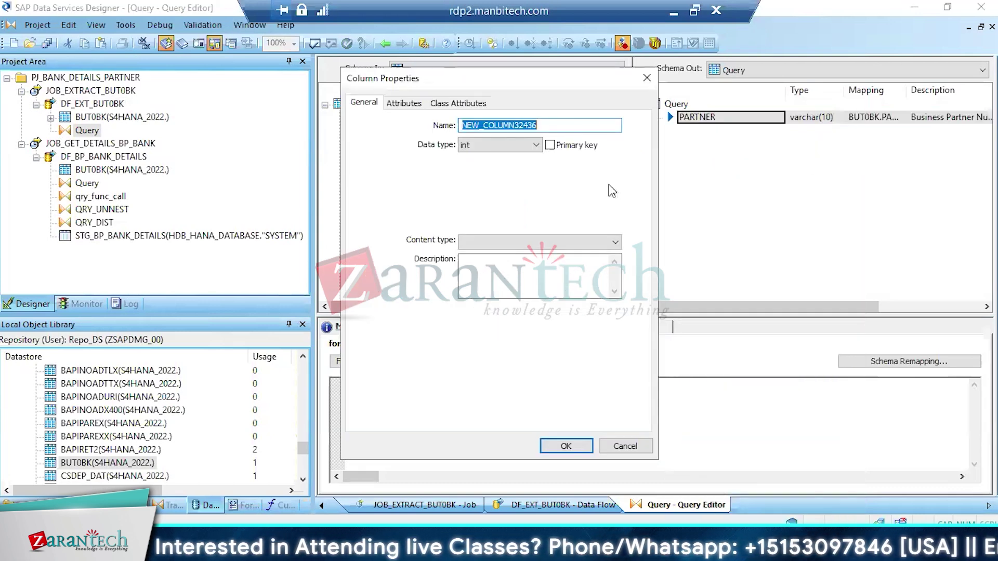
text(ROW_NUM)
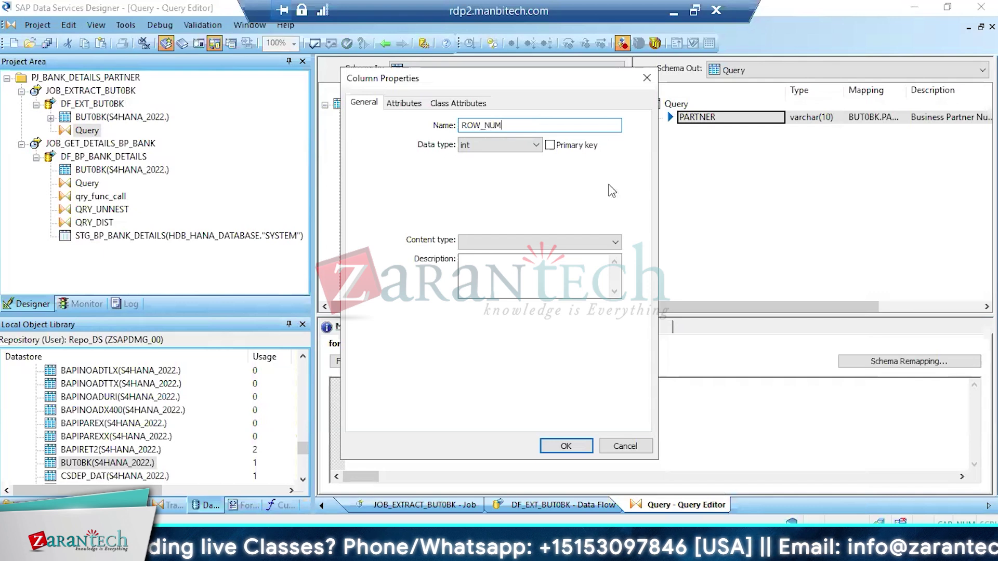
key(Return)
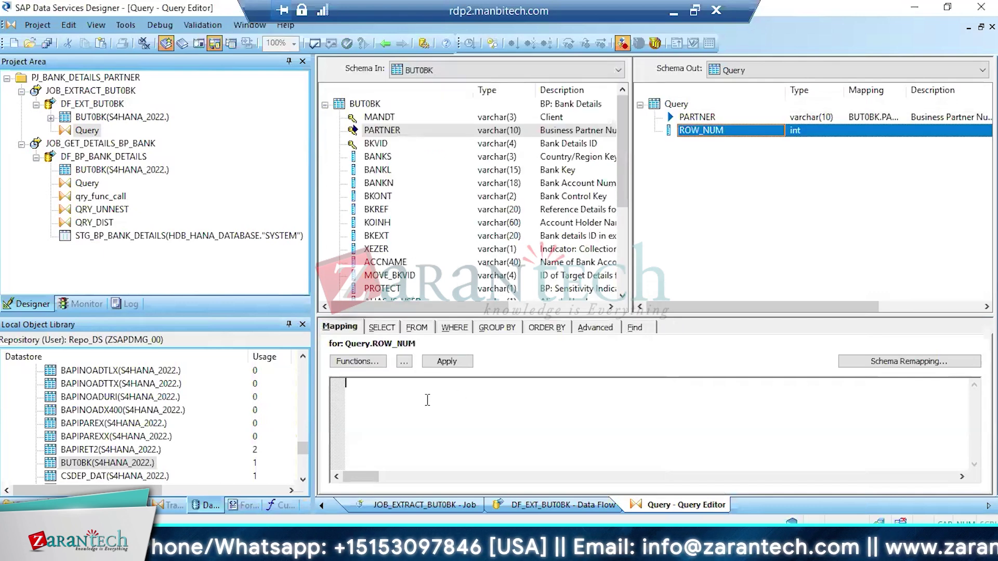
text(GEN)
key(Return)
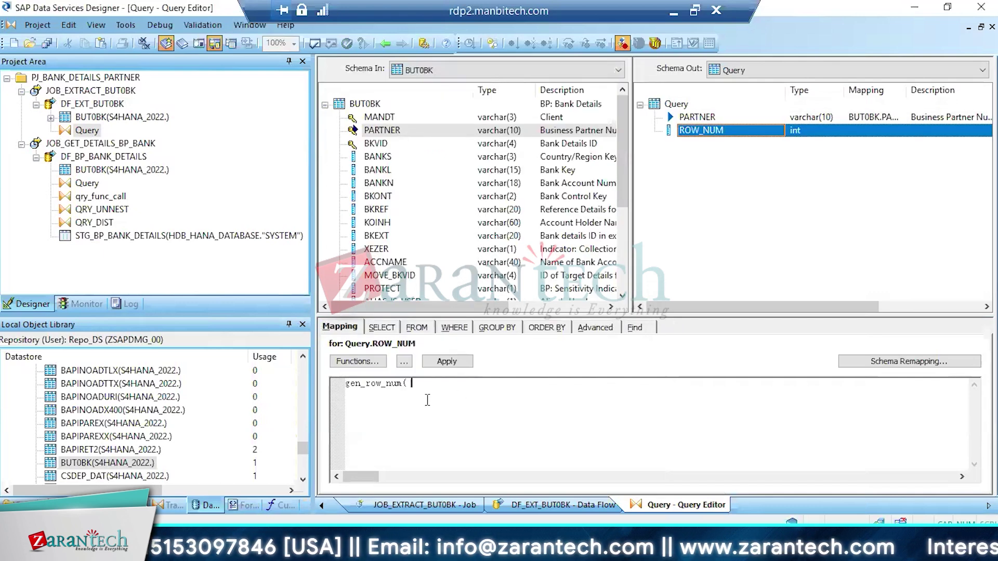
text())
click(747, 229)
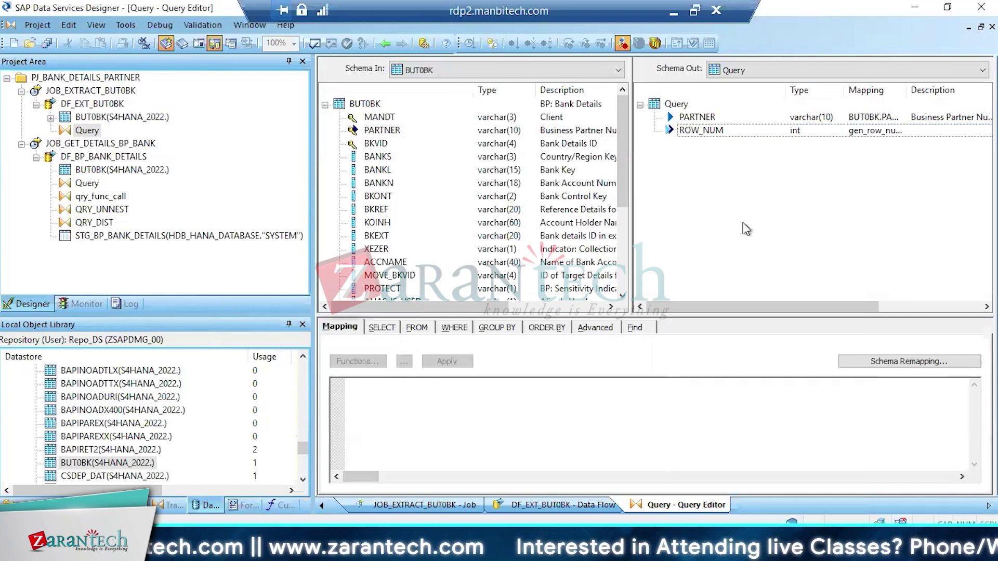
Review the PARTNER and ROW_NUM output mappings against the PARTNER and BKVID key fields of BUT0BK
click(682, 133)
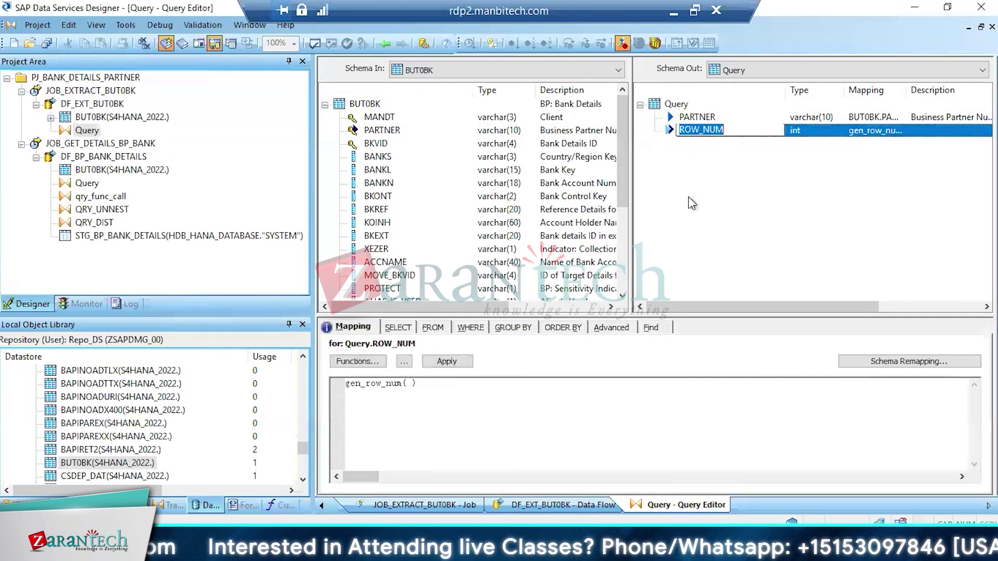
click(728, 242)
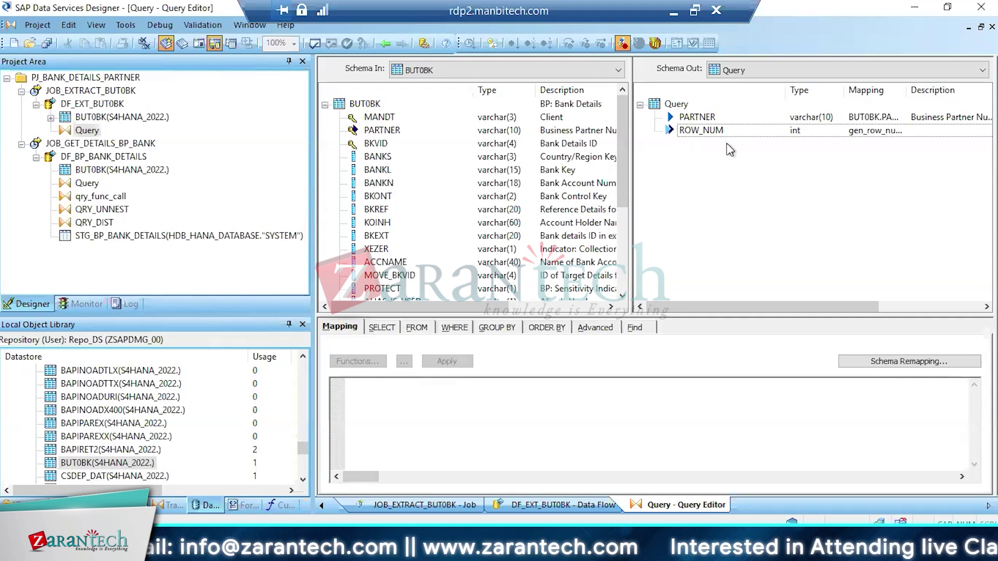
click(701, 119)
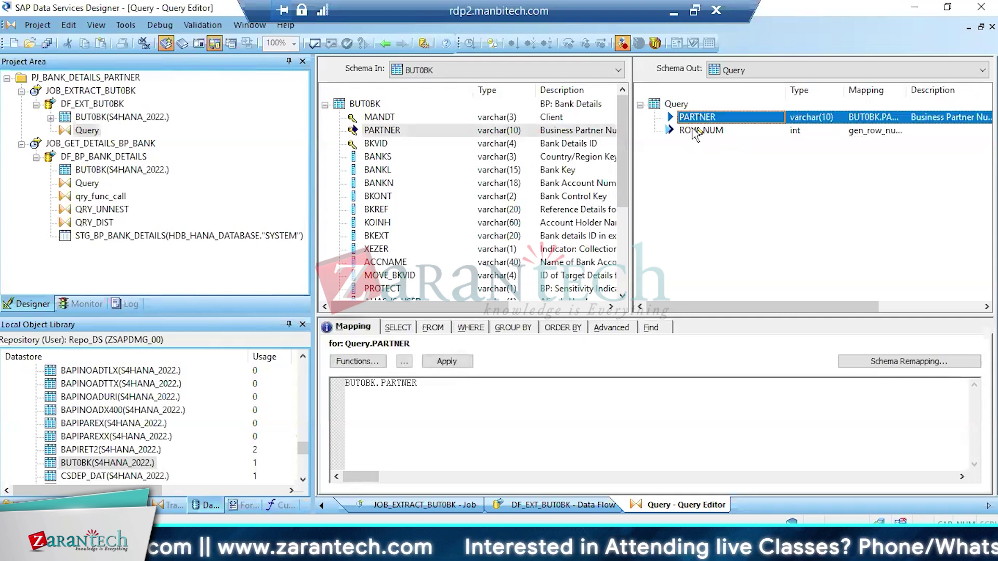
click(700, 131)
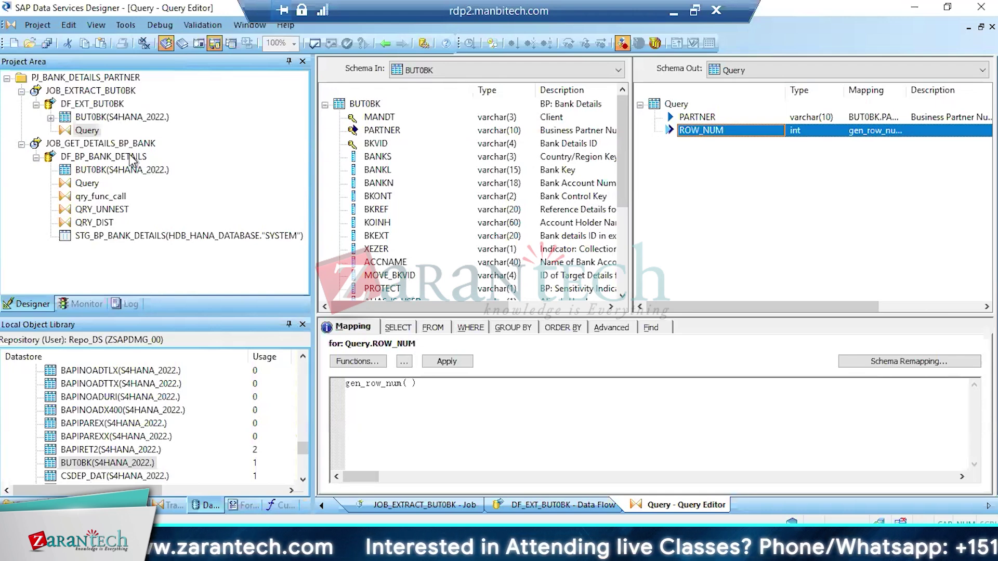
click(380, 133)
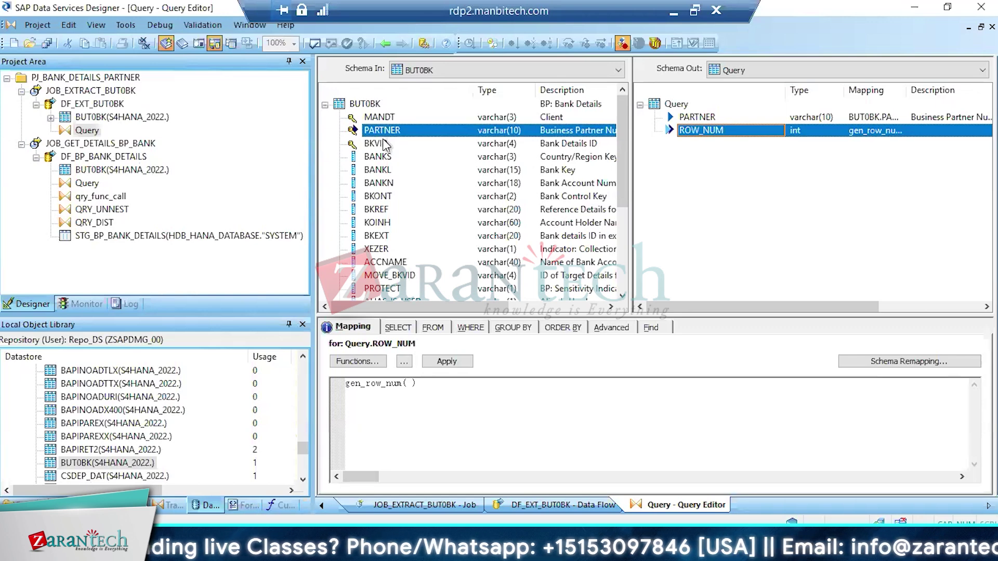
click(382, 145)
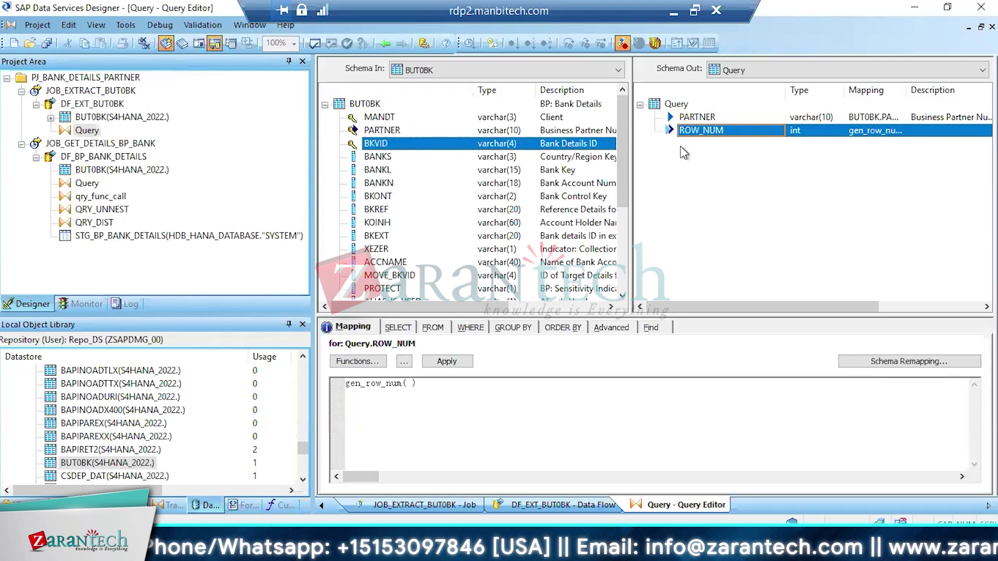
click(390, 131)
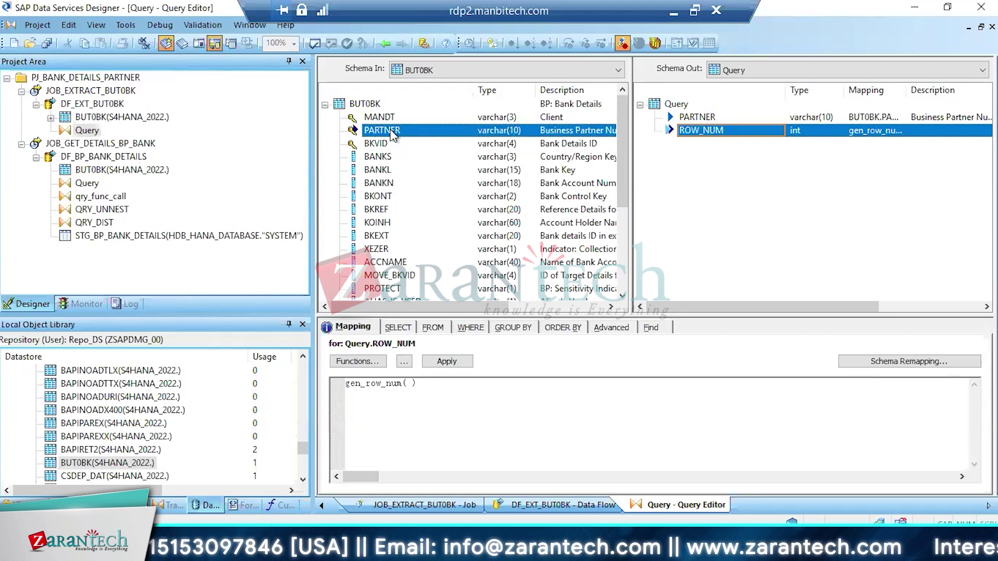
click(386, 142)
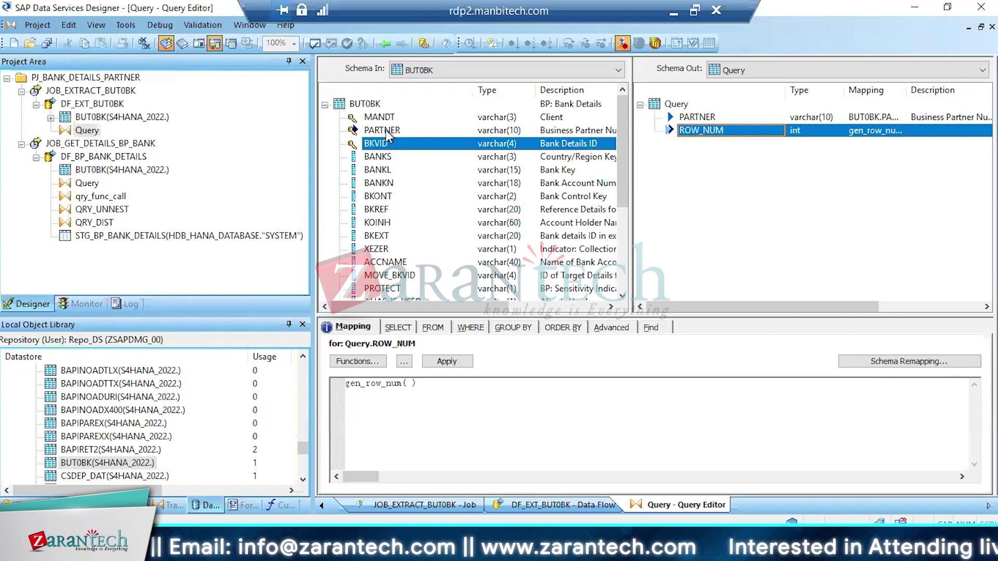
click(391, 132)
click(378, 146)
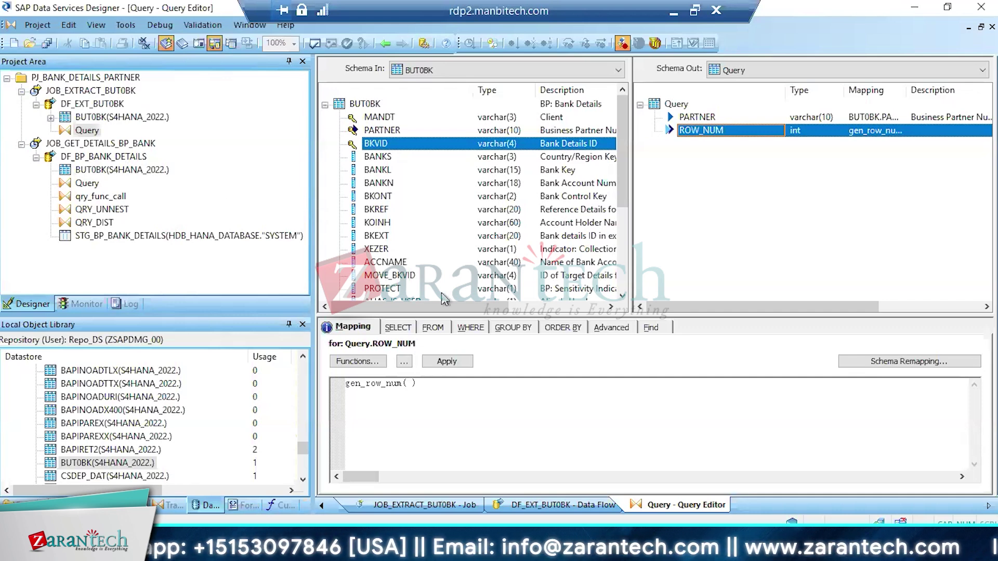
click(718, 194)
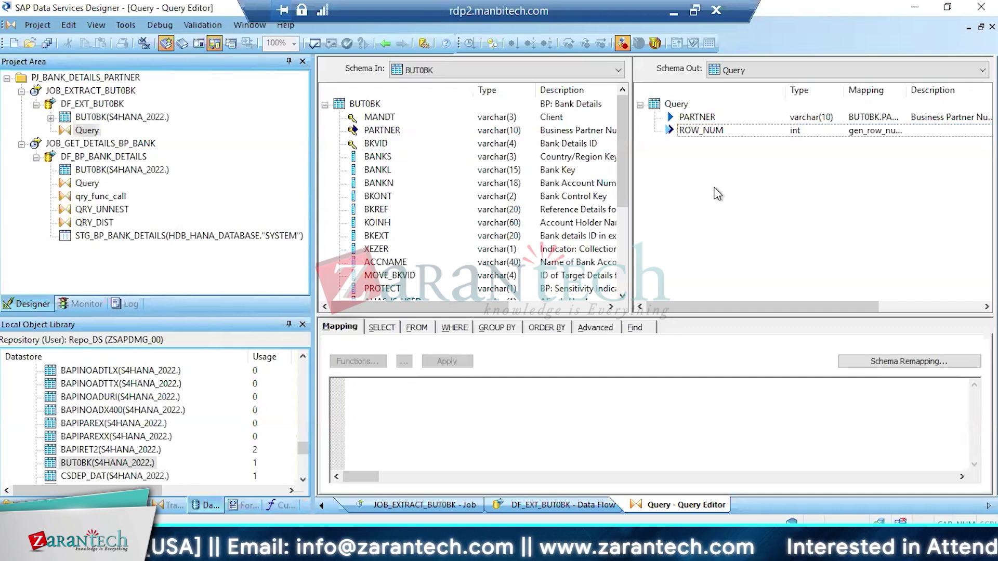
click(691, 133)
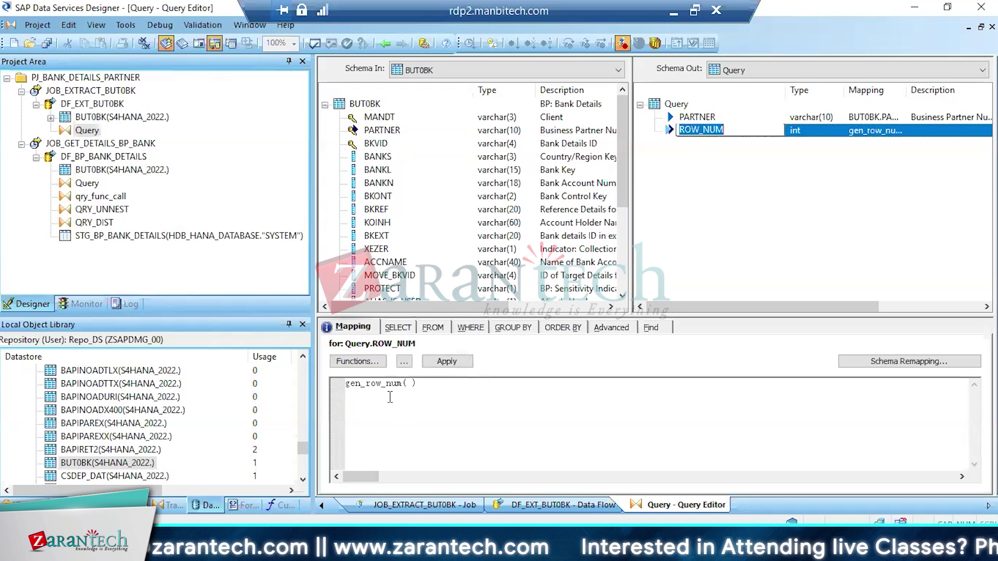
click(684, 118)
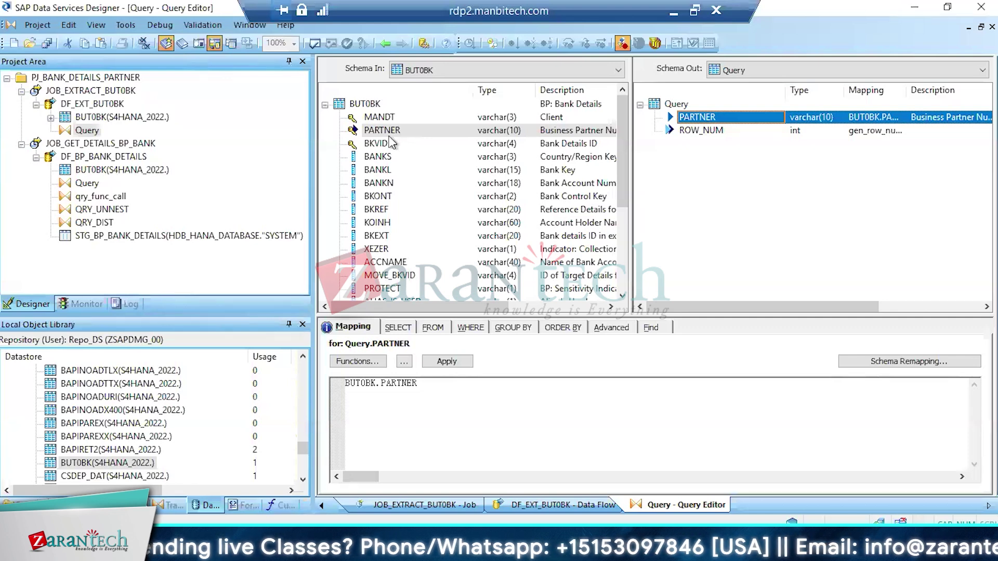
click(382, 149)
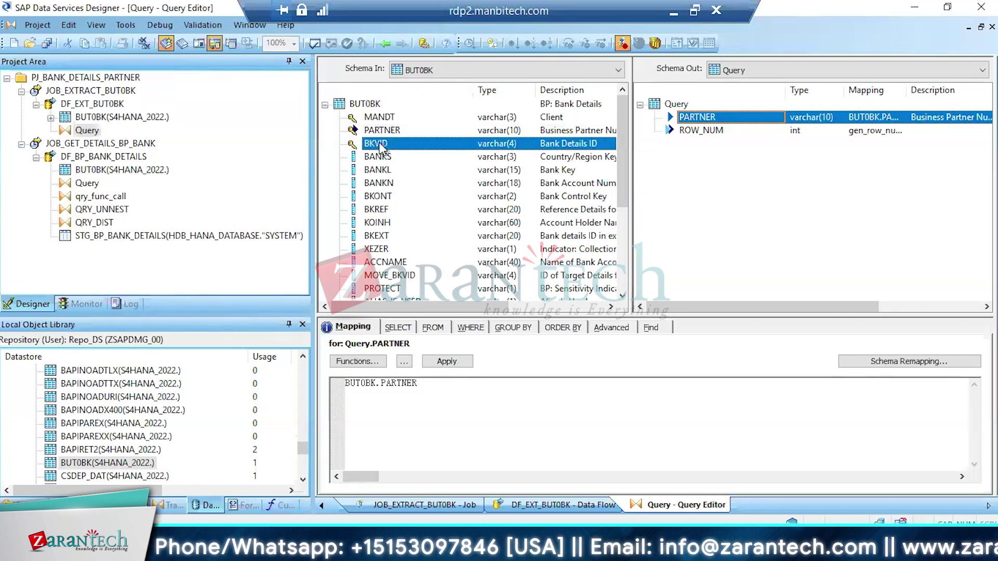
click(695, 131)
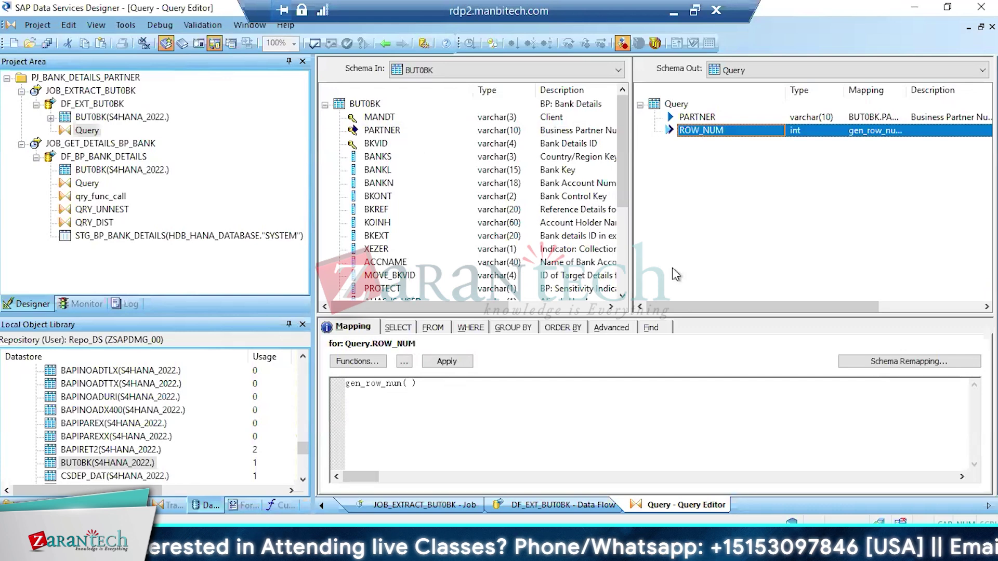
Make the Query select distinct rows and recheck the mappings of its PARTNER and ROW_NUM output columns
click(411, 329)
click(385, 358)
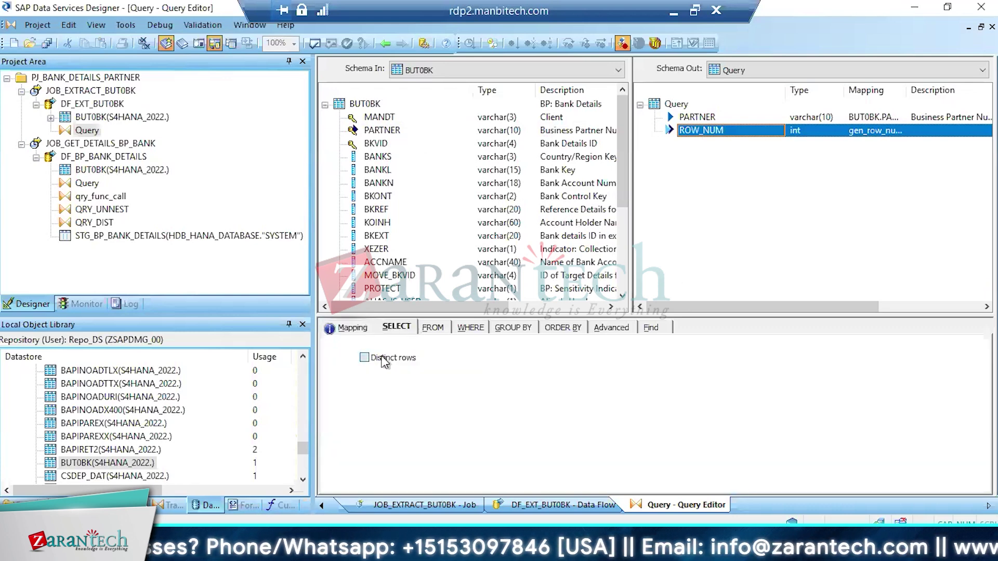
click(385, 43)
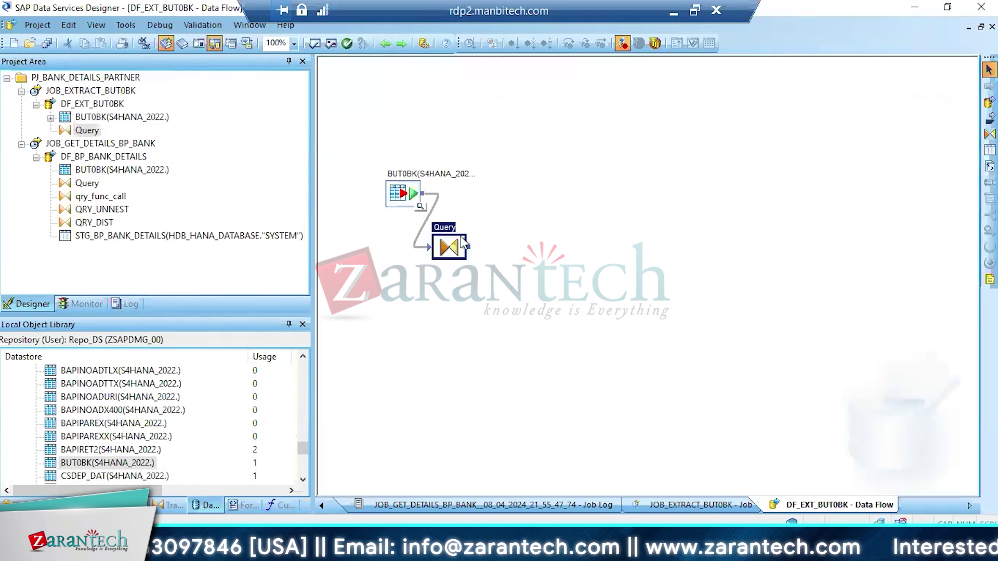
click(443, 253)
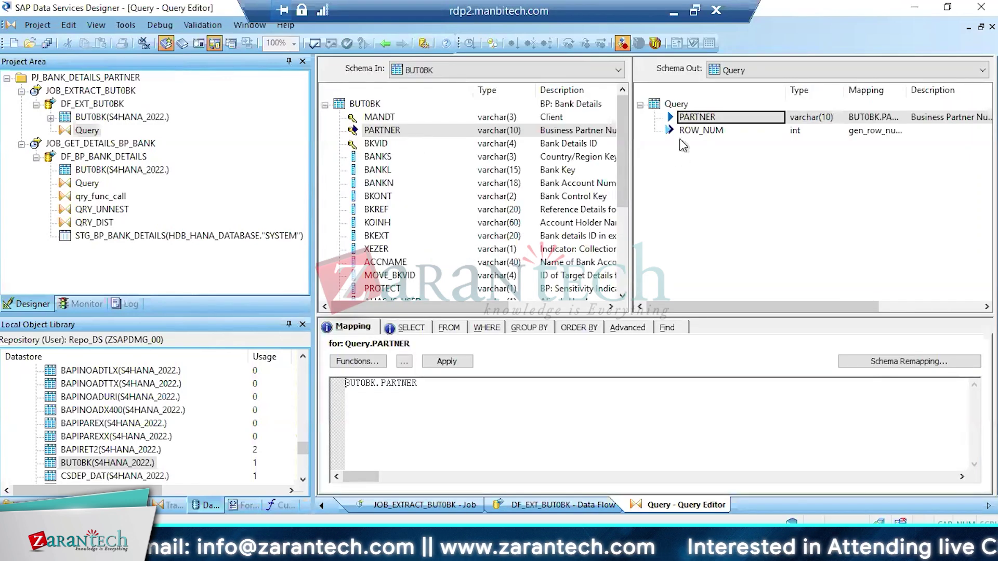
click(682, 134)
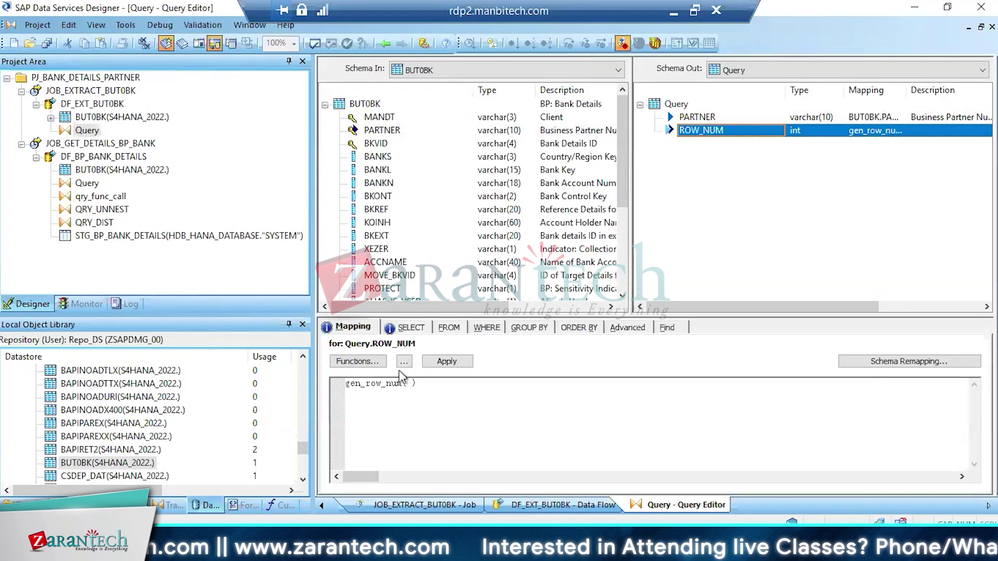
click(694, 117)
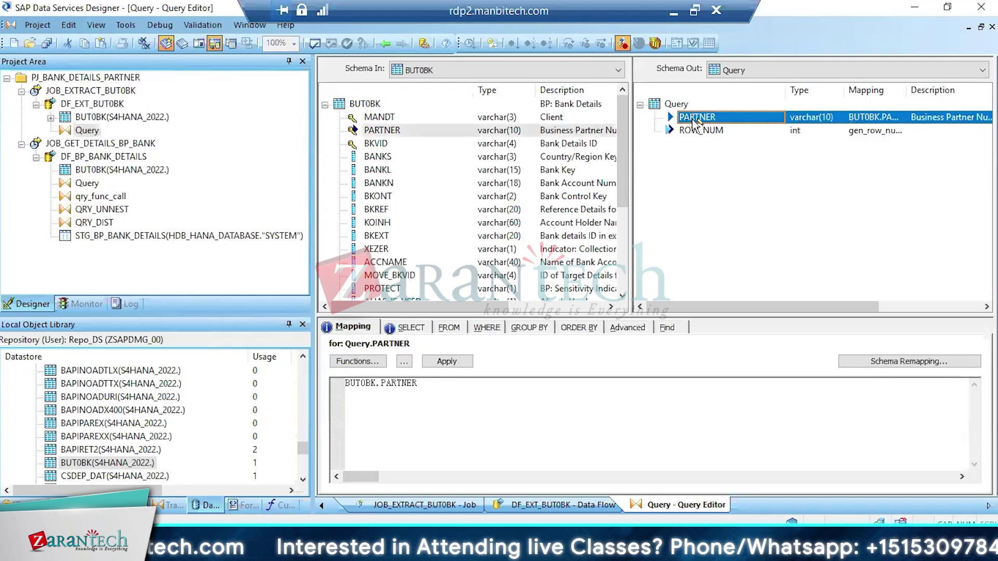
click(693, 131)
click(689, 119)
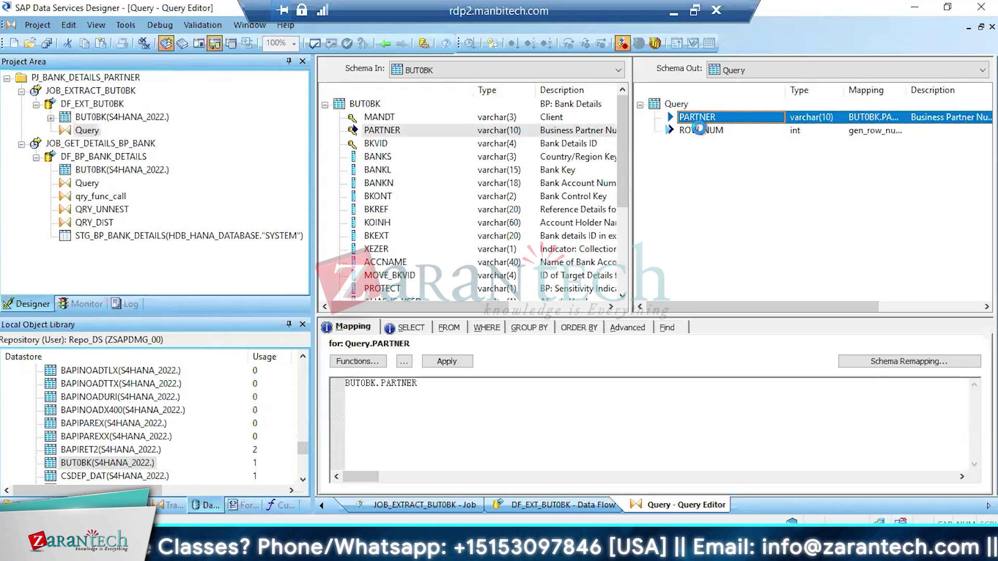
click(699, 130)
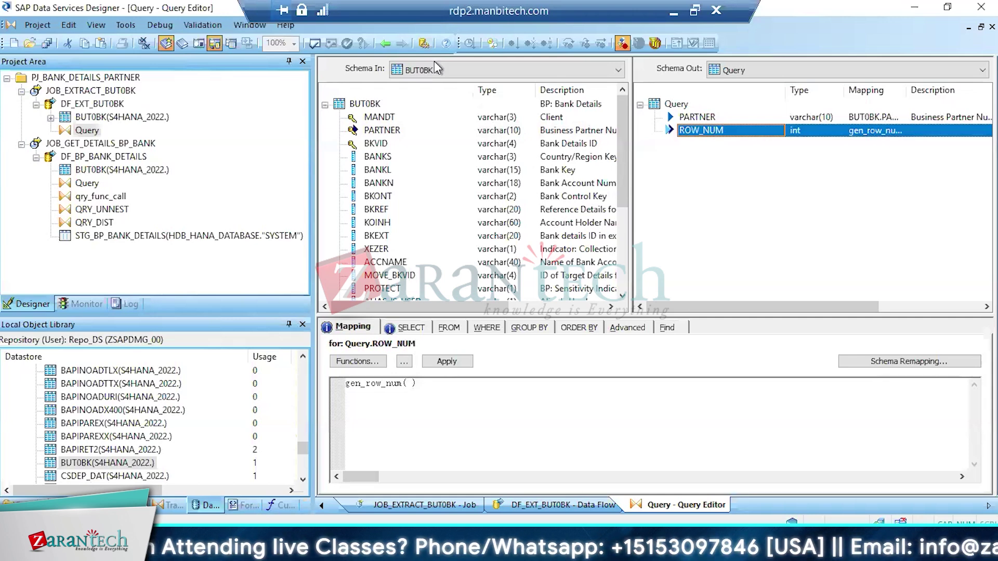
Add a template table STG_BUT0BK in the HDB_HANA_DATABASE datastore to DF_EXT_BUT0BK and connect the Query output to it
click(385, 43)
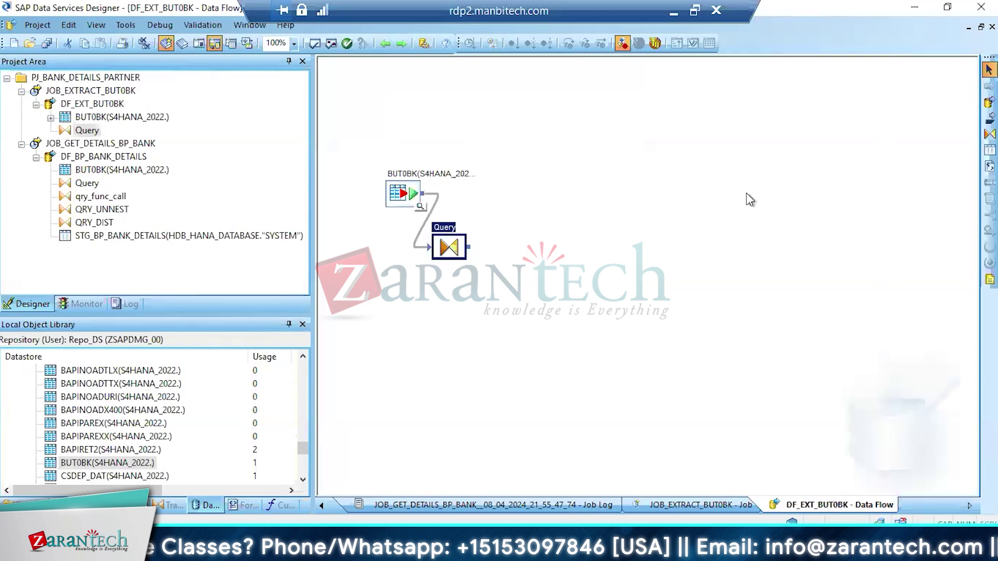
click(990, 150)
click(529, 274)
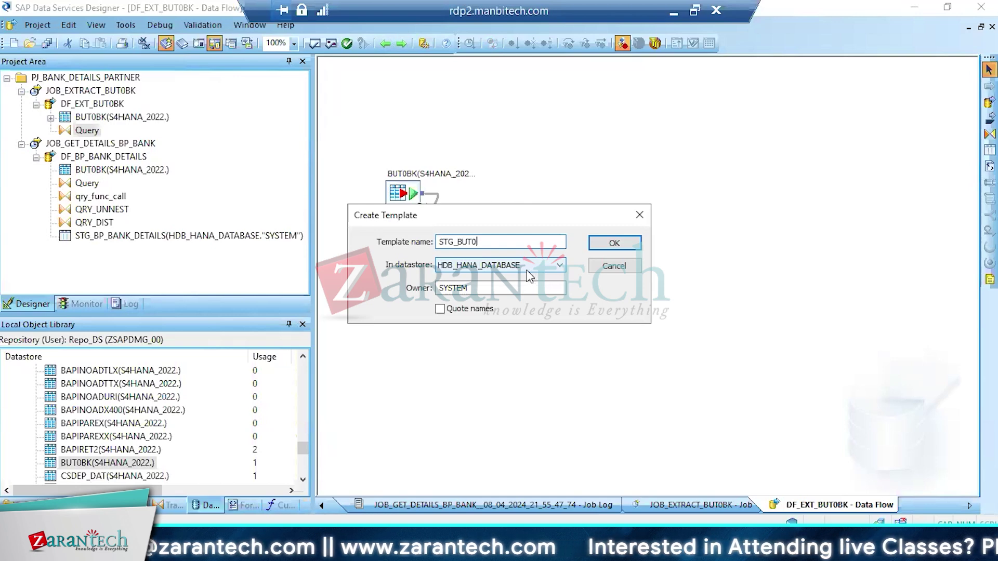
key(Return)
drag(468, 247, 555, 304)
Set the STG_BUT0BK target table to use NVARCHAR for VARCHAR columns in supported databases
double_click(555, 304)
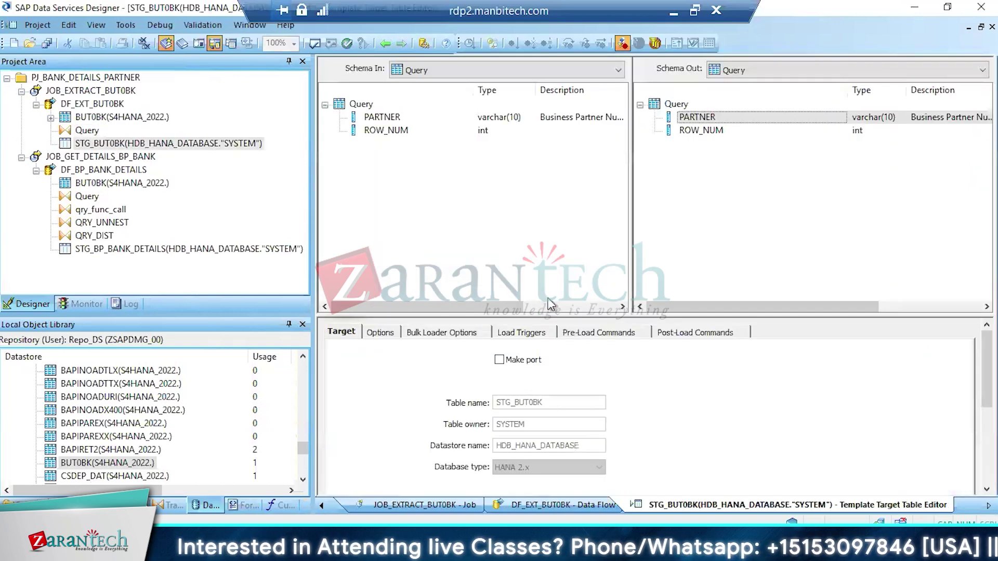
click(380, 333)
drag(987, 368, 982, 455)
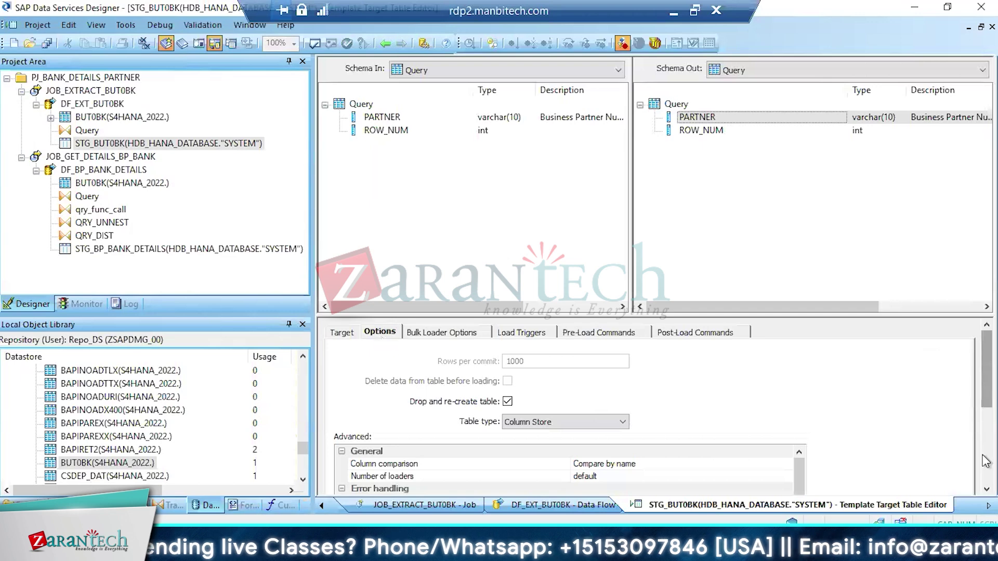
drag(799, 340, 801, 401)
click(786, 389)
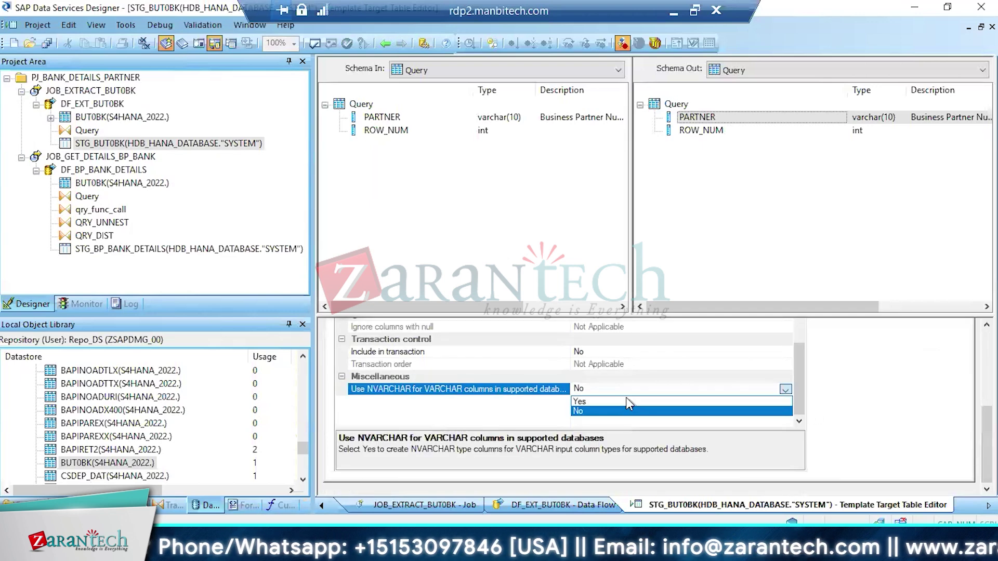
click(598, 403)
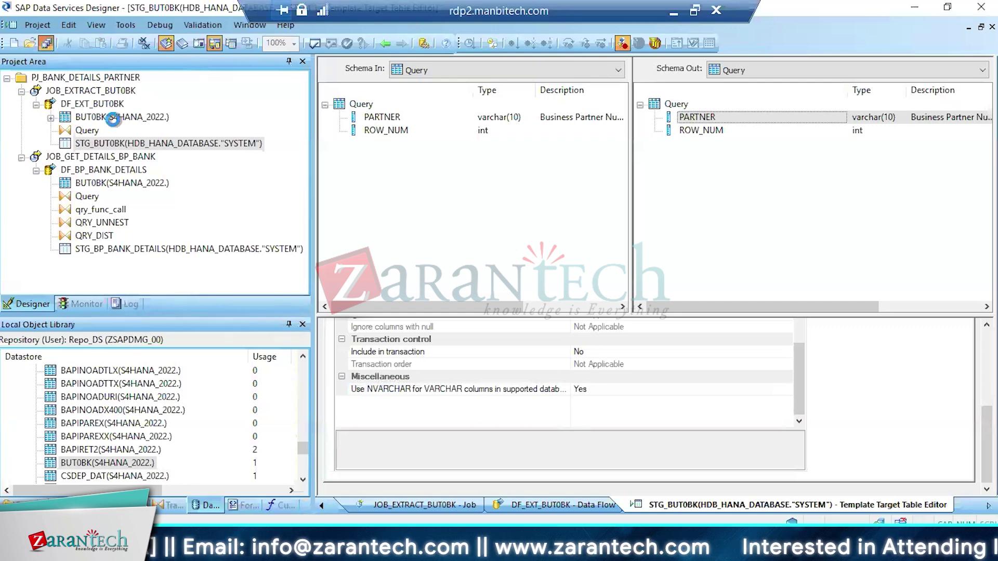
Save all changes and execute JOB_EXTRACT_BUT0BK with the default execution properties
click(47, 43)
click(401, 352)
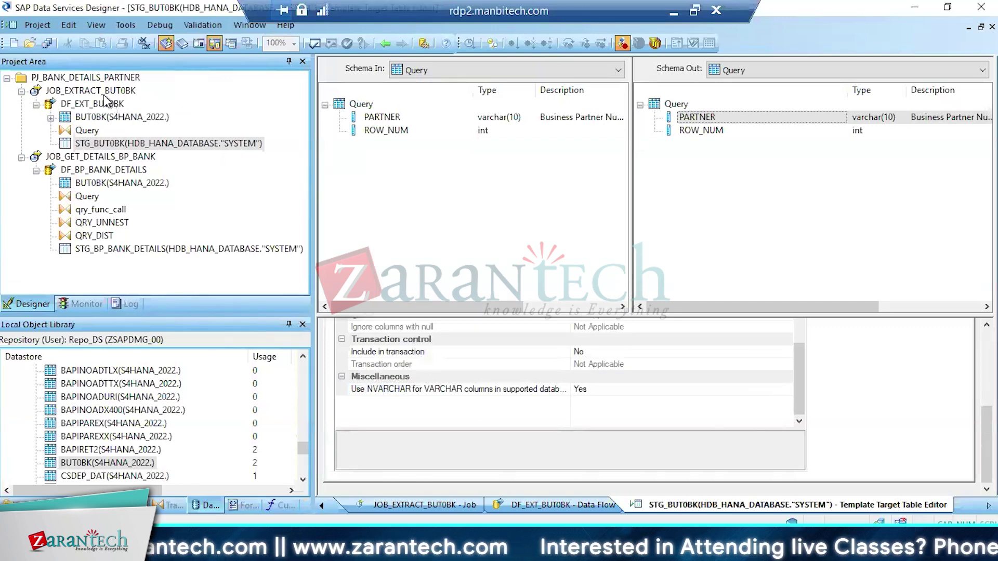
click(104, 92)
click(424, 43)
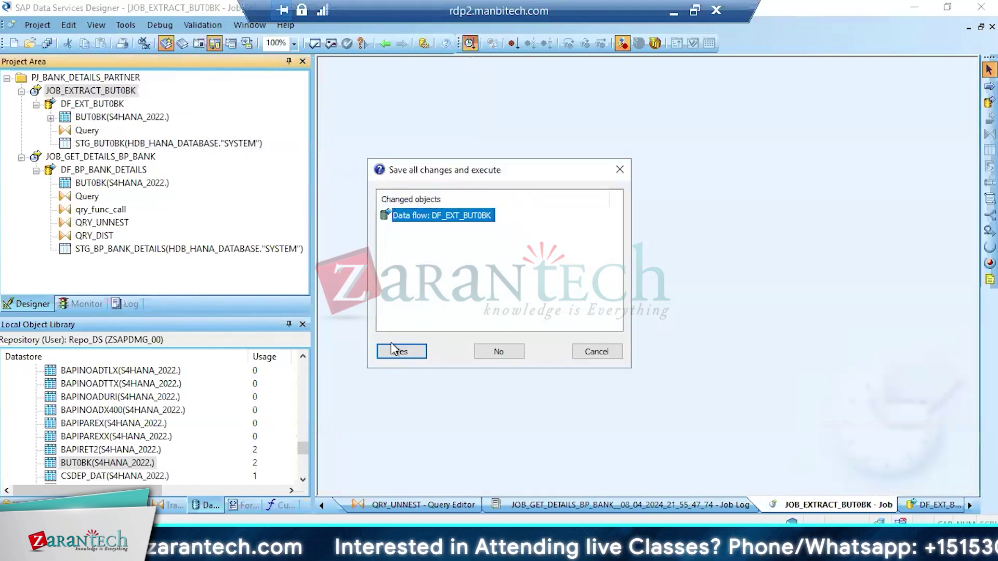
click(396, 349)
click(578, 452)
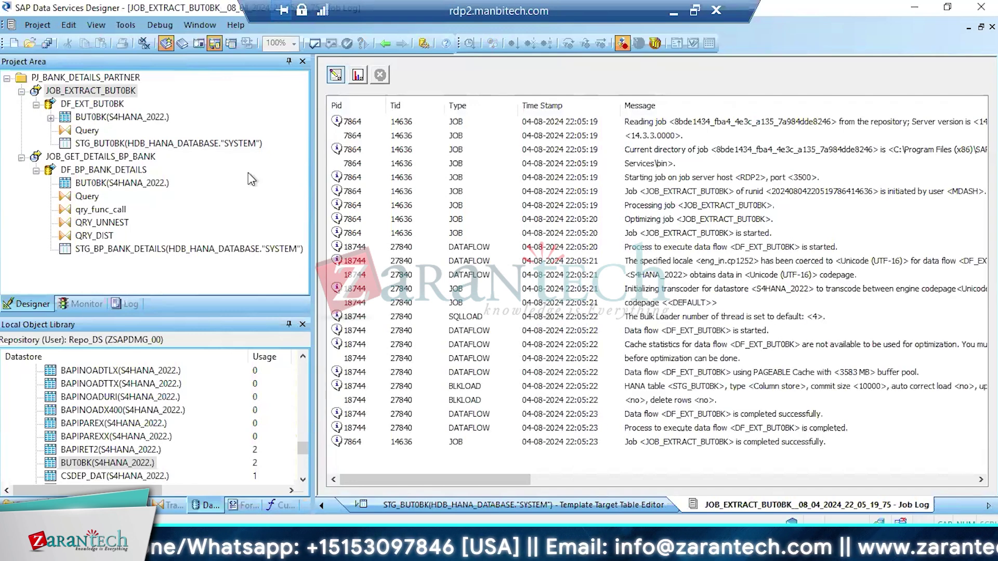
View the data loaded into STG_BUT0BK in DF_EXT_BUT0BK and sort it by ROW_NUM
click(79, 104)
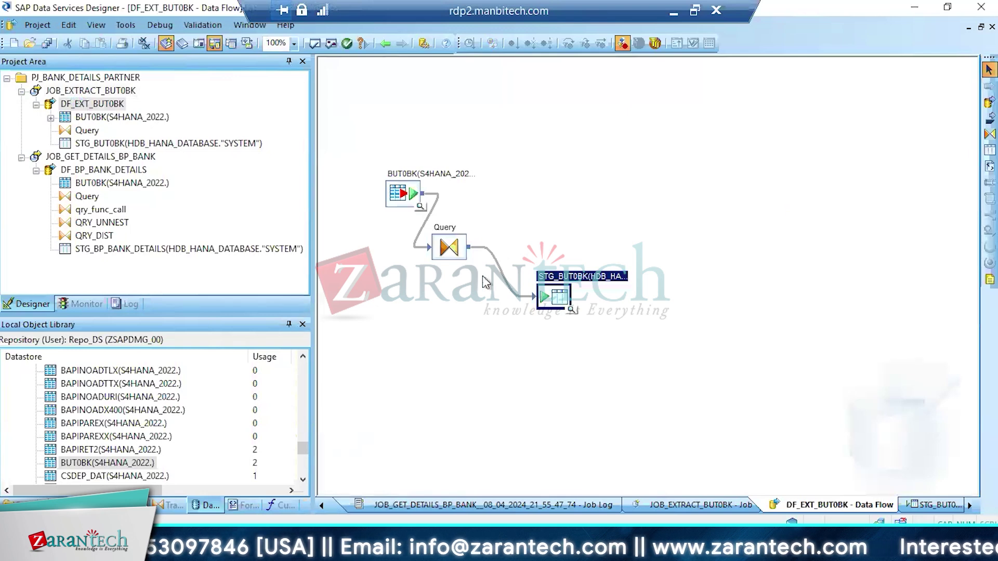
click(570, 309)
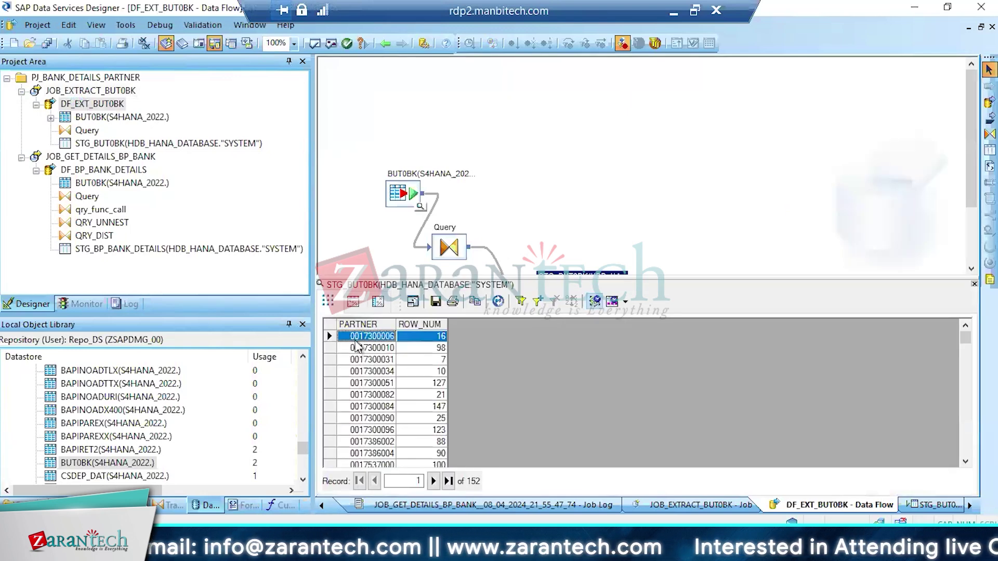
click(434, 325)
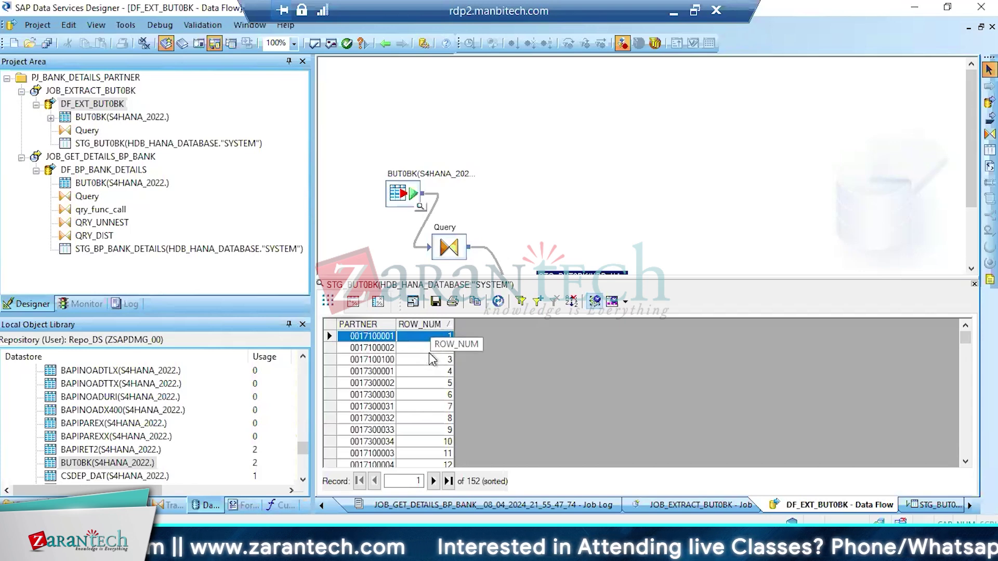
Delete the BUT0BK source table from the DF_BP_BANK_DETAILS data flow
click(36, 105)
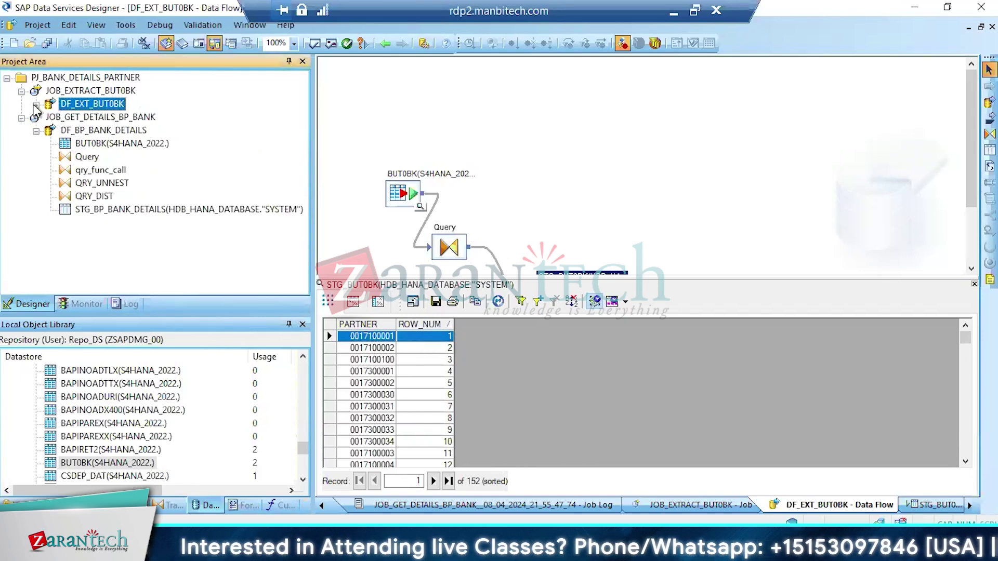
click(91, 131)
click(422, 183)
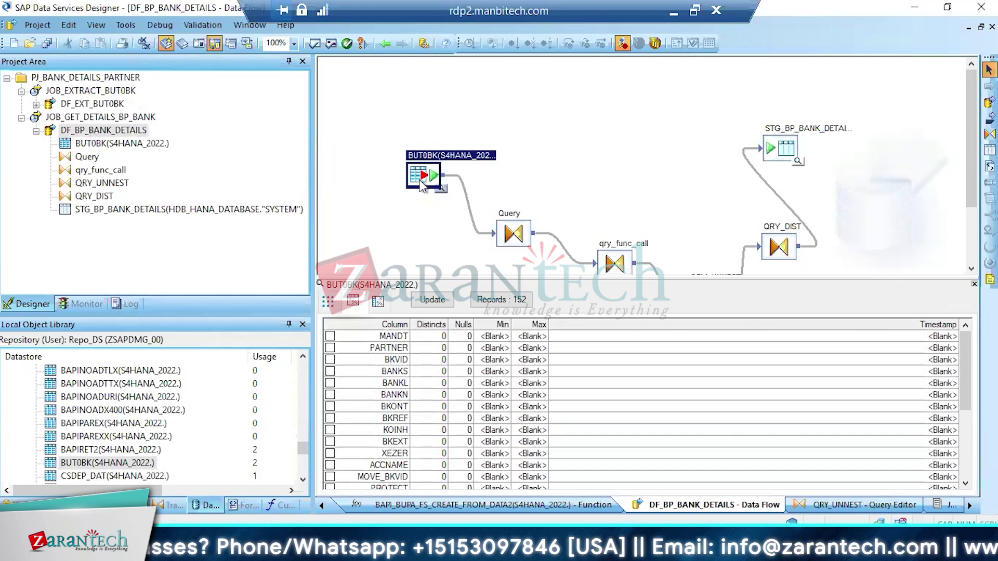
double_click(419, 180)
key(Delete)
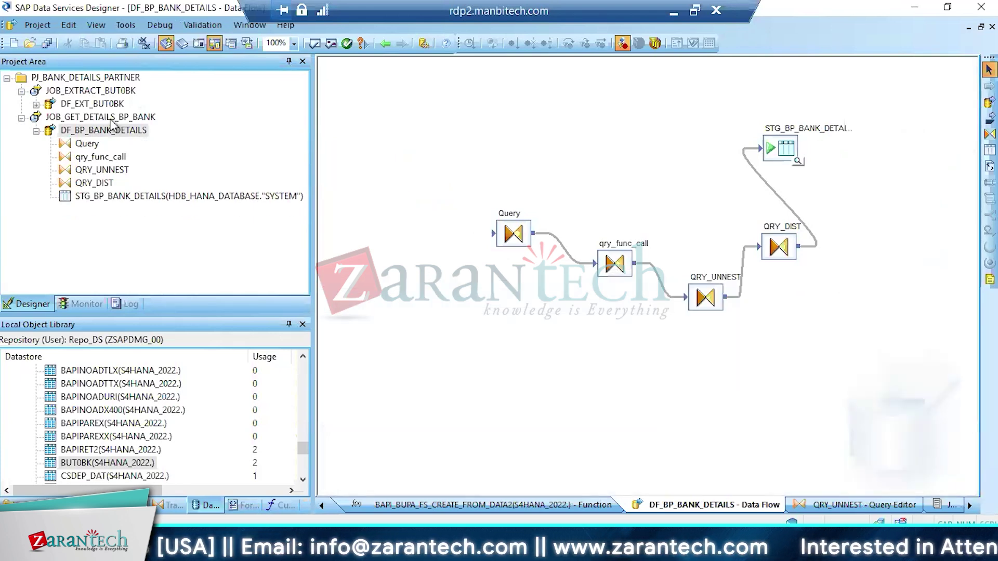
Locate the STG_BUT0BK target table of DF_EXT_BUT0BK in the object library
click(99, 104)
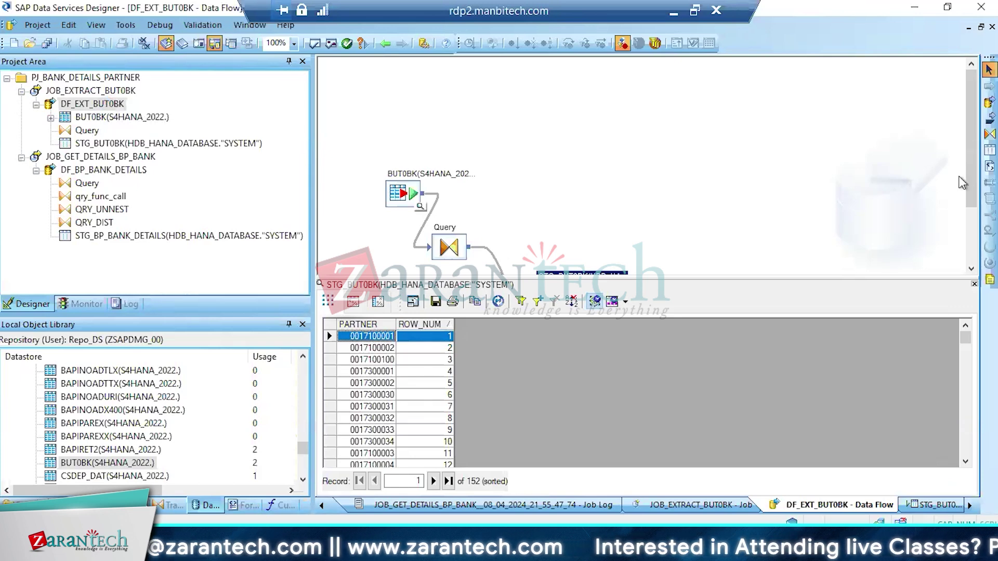
drag(972, 180, 971, 239)
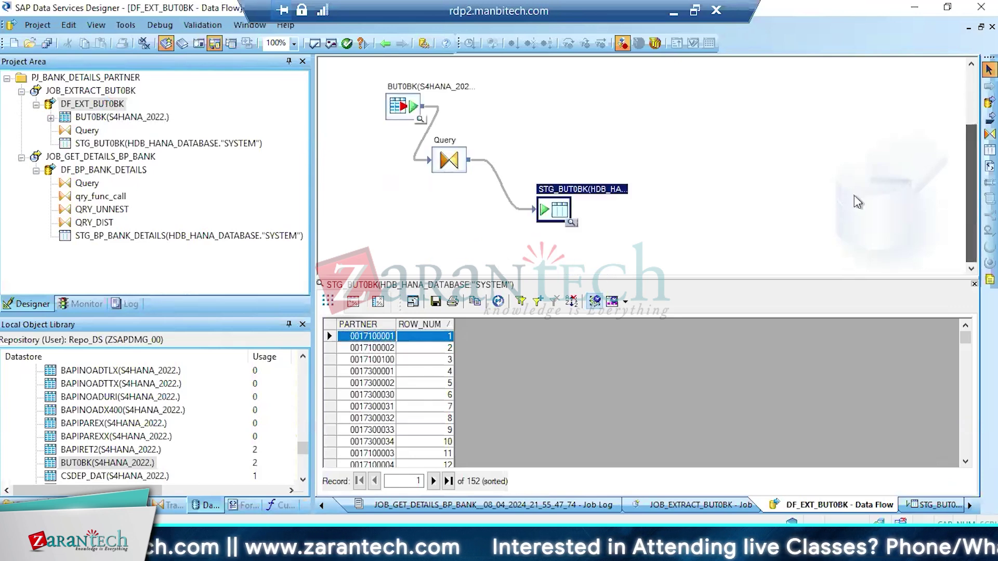
right_click(554, 211)
click(587, 50)
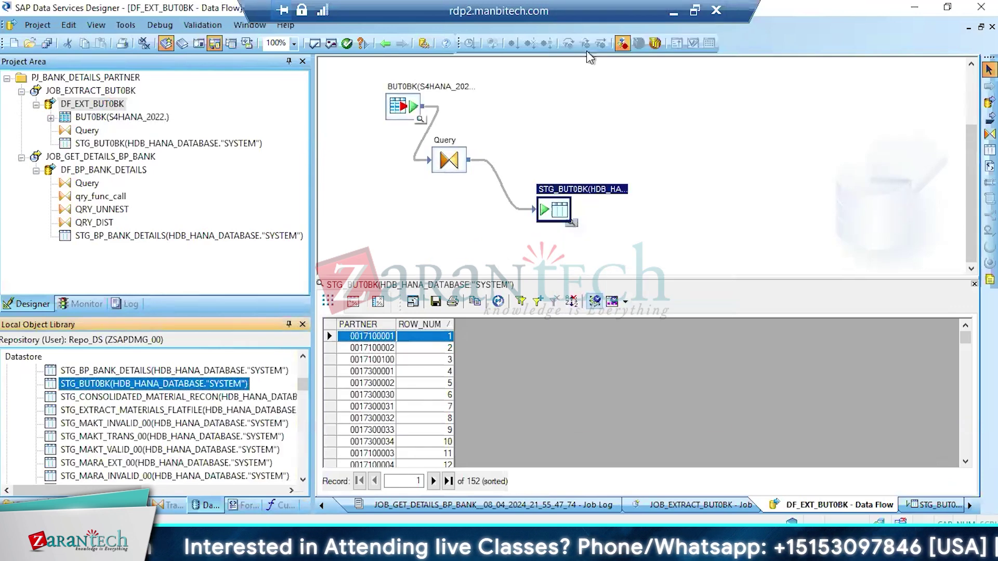
Add STG_BUT0BK as the source feeding Query in DF_BP_BANK_DETAILS, with the PARTNER output mapped to STG_BUT0BK.PARTNER
click(99, 171)
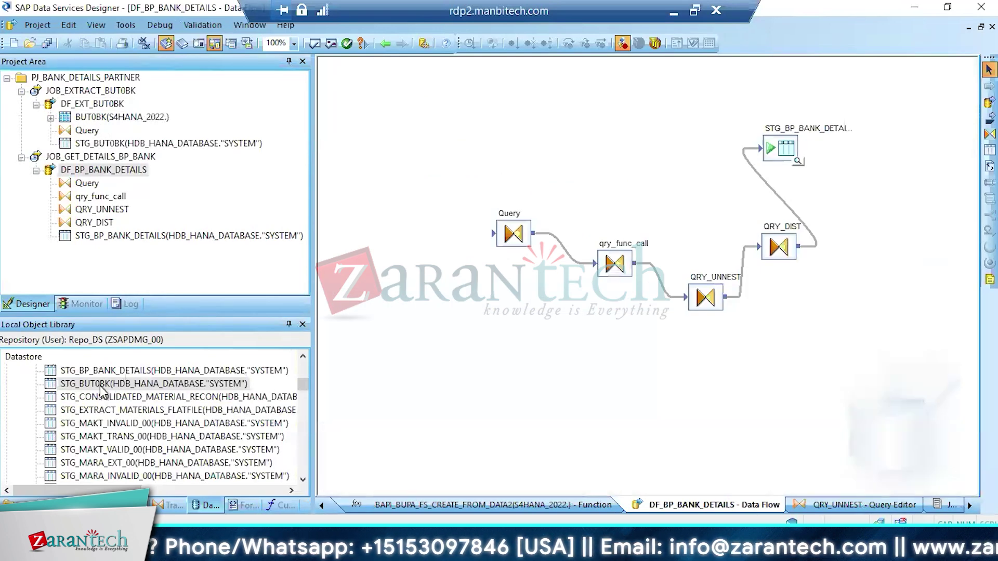
drag(102, 385, 505, 240)
double_click(512, 235)
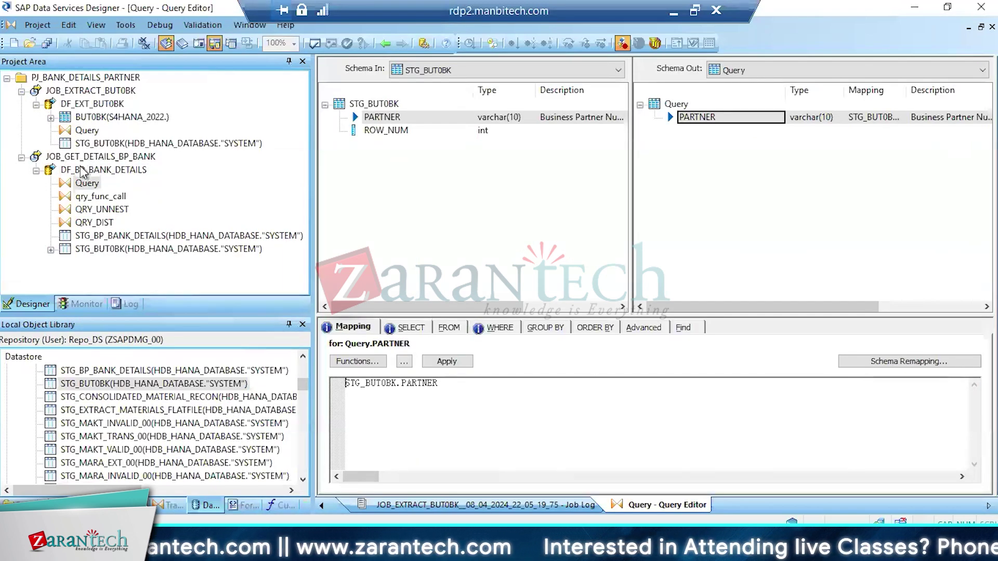
Rename the data flow DF_BP_BANK_DETAILS to DF_BP_BANK_DETAILS_0 and save all changes
click(84, 157)
click(94, 171)
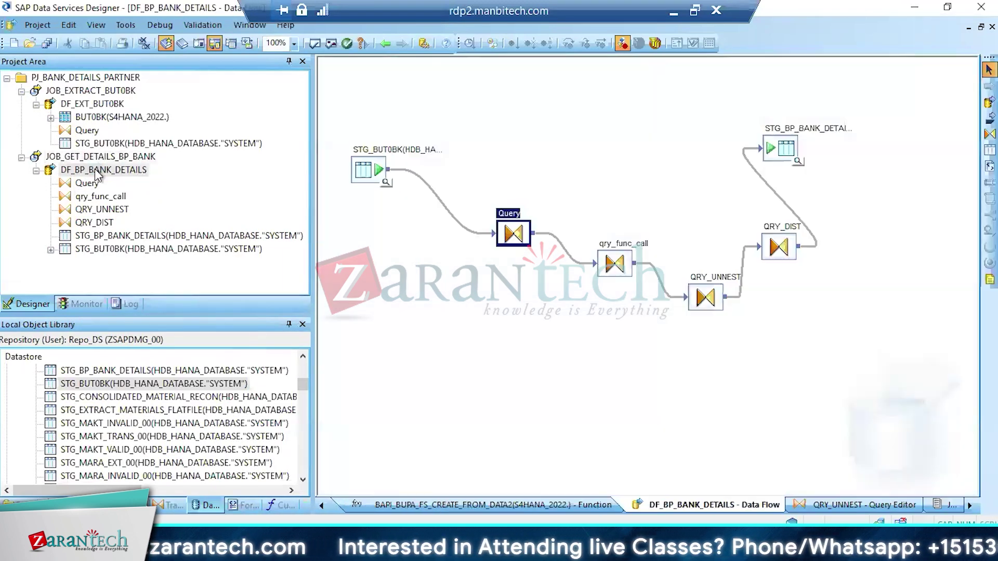
right_click(98, 177)
click(125, 179)
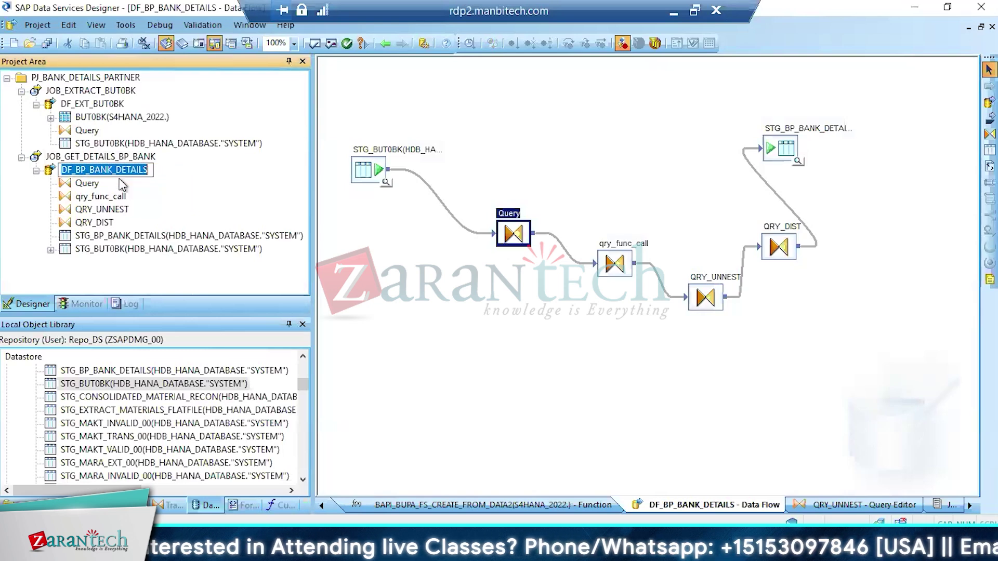
key(End)
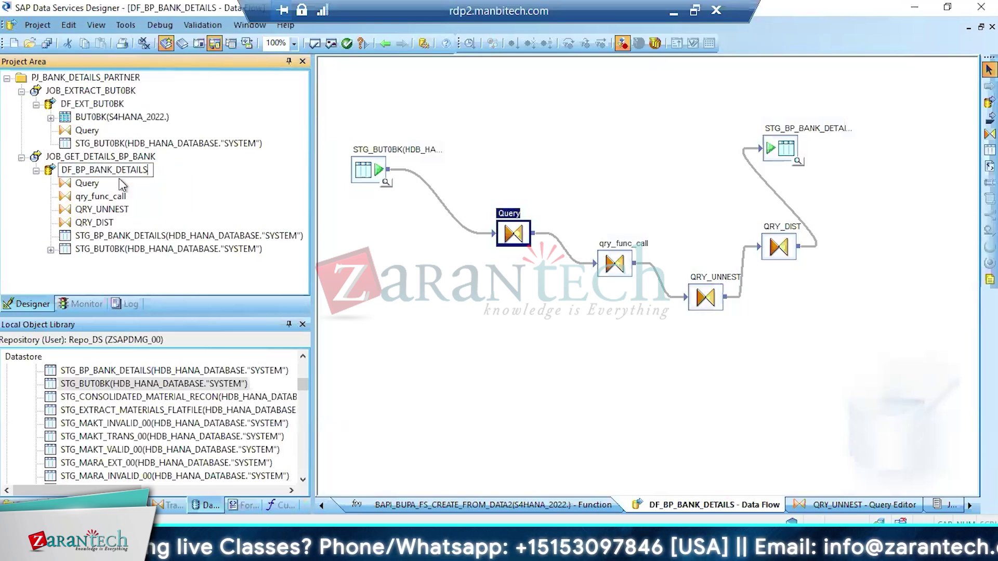
text(_0)
key(Return)
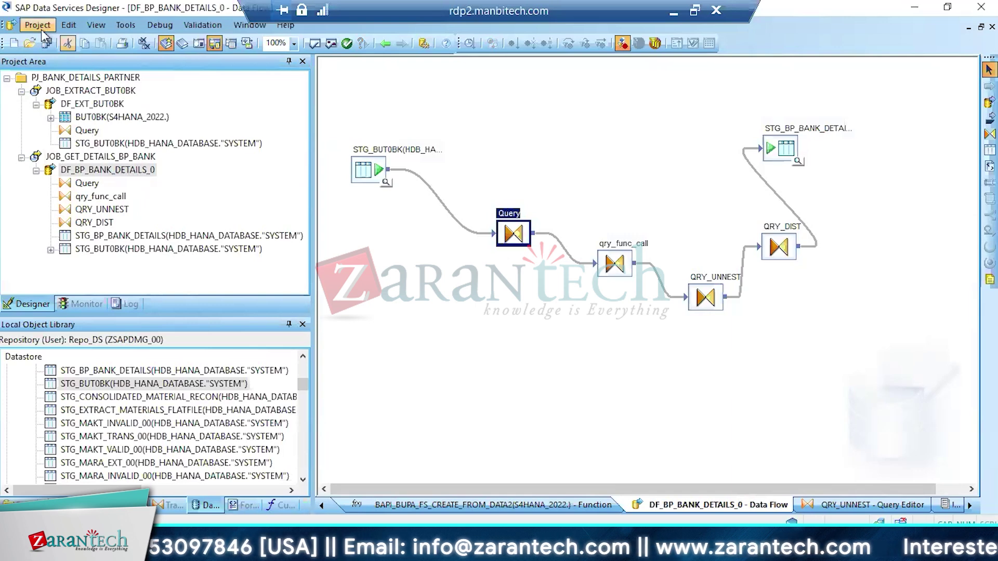
click(46, 45)
click(403, 350)
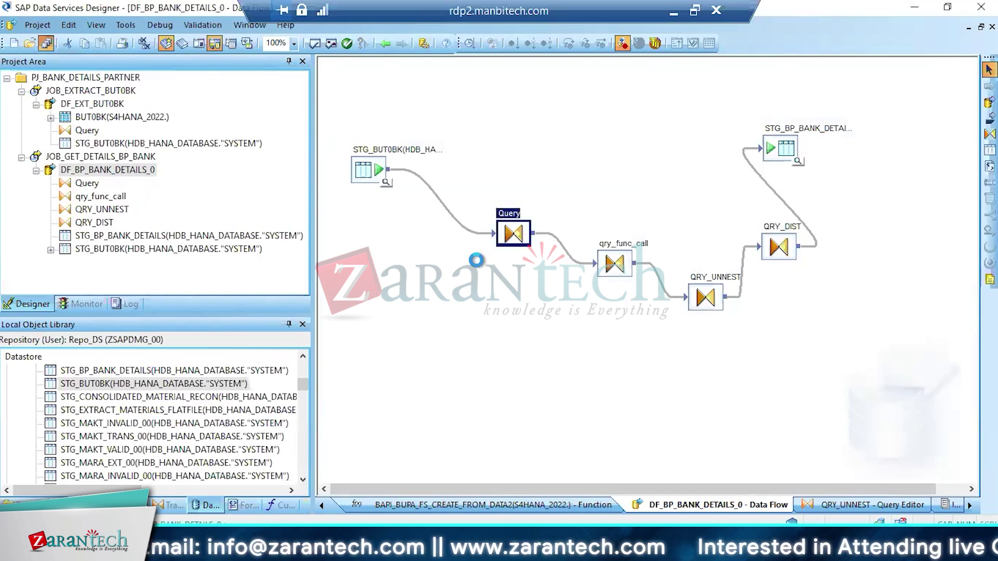
Check the PARTNER mapping in the Query of DF_BP_BANK_DETAILS_0 and return to JOB_GET_DETAILS_BP_BANK
double_click(514, 236)
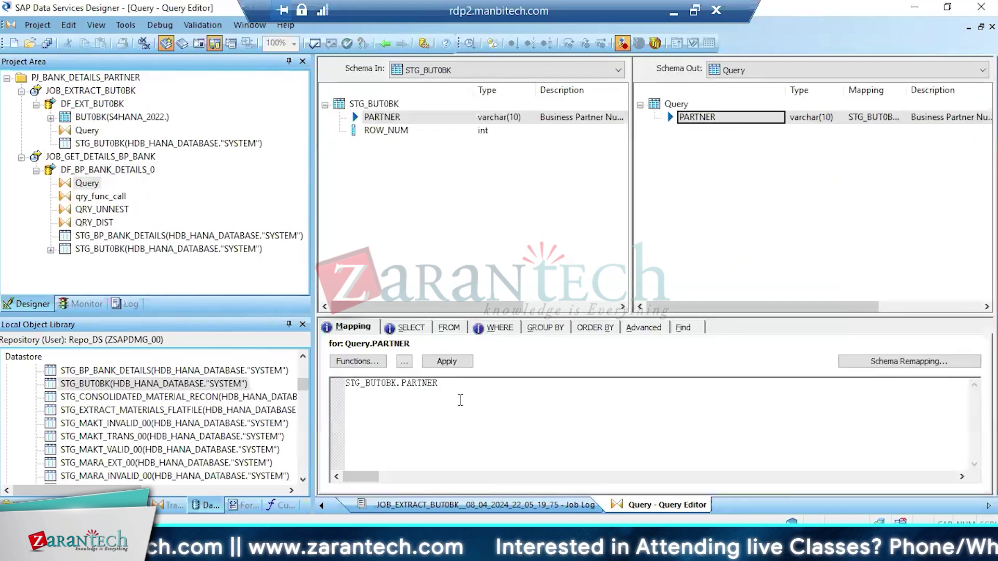
click(36, 170)
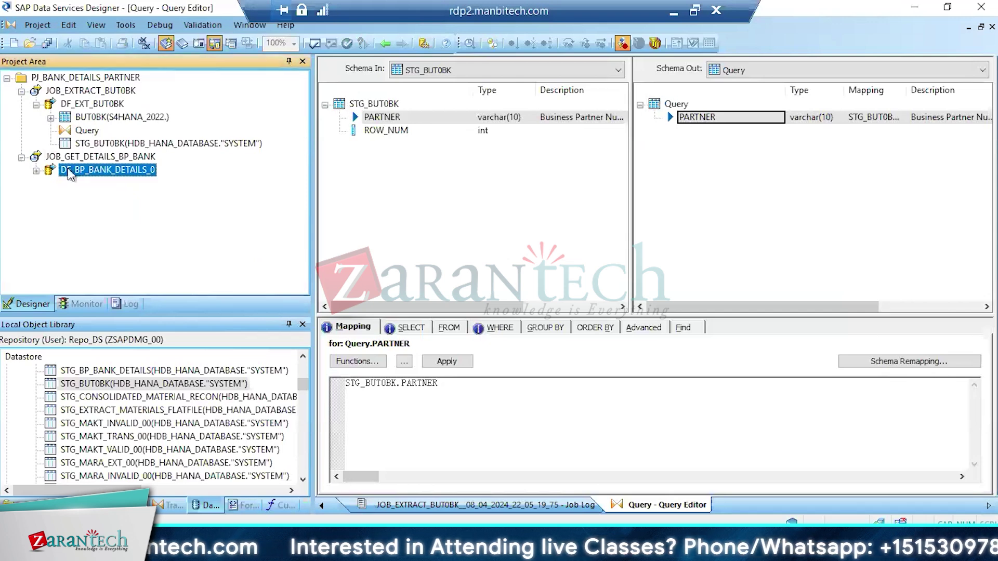
click(94, 157)
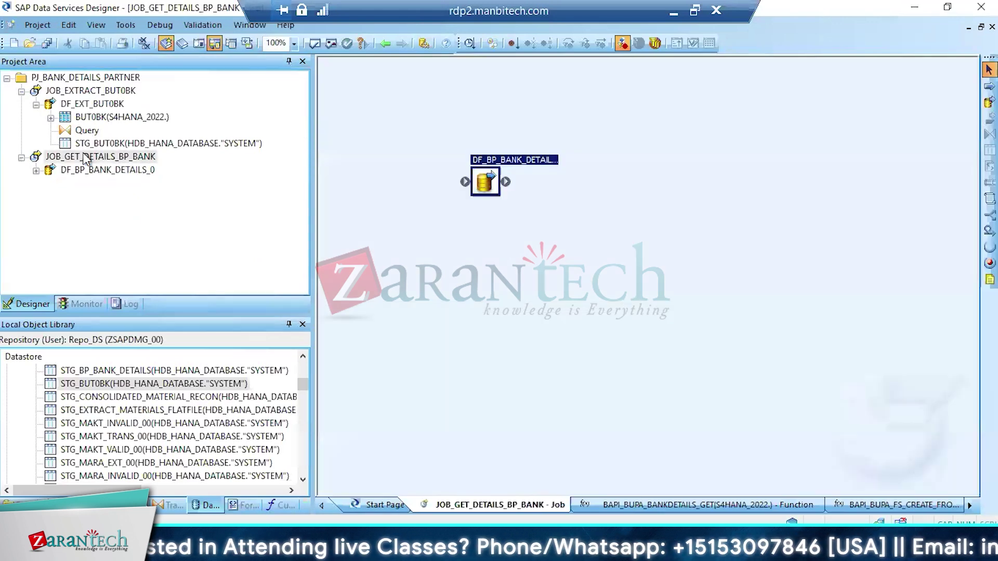
Collapse both existing jobs and create a batch job named JOB_TEST in the PJ_BANK_DETAILS_PARTNER project
click(22, 91)
click(21, 104)
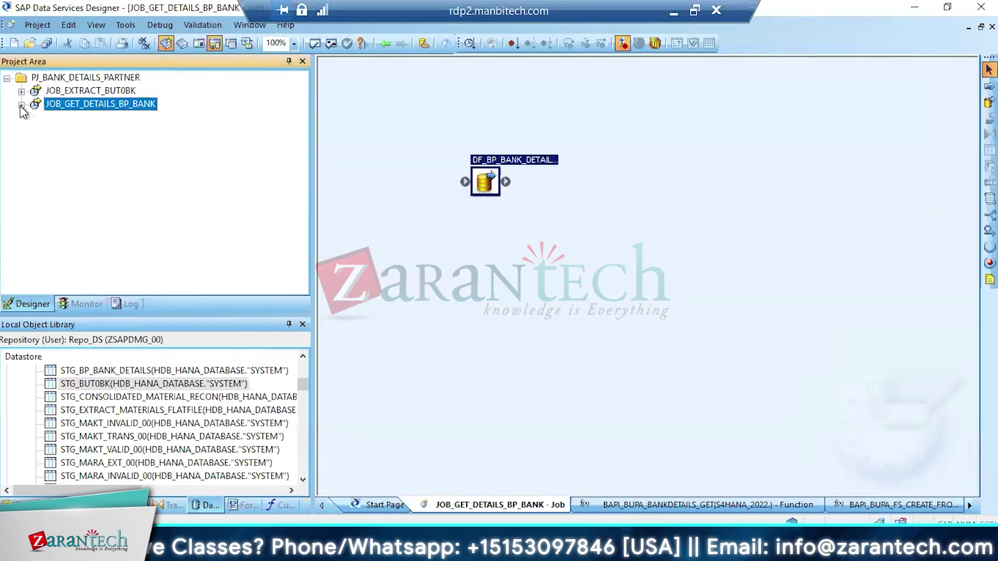
right_click(88, 81)
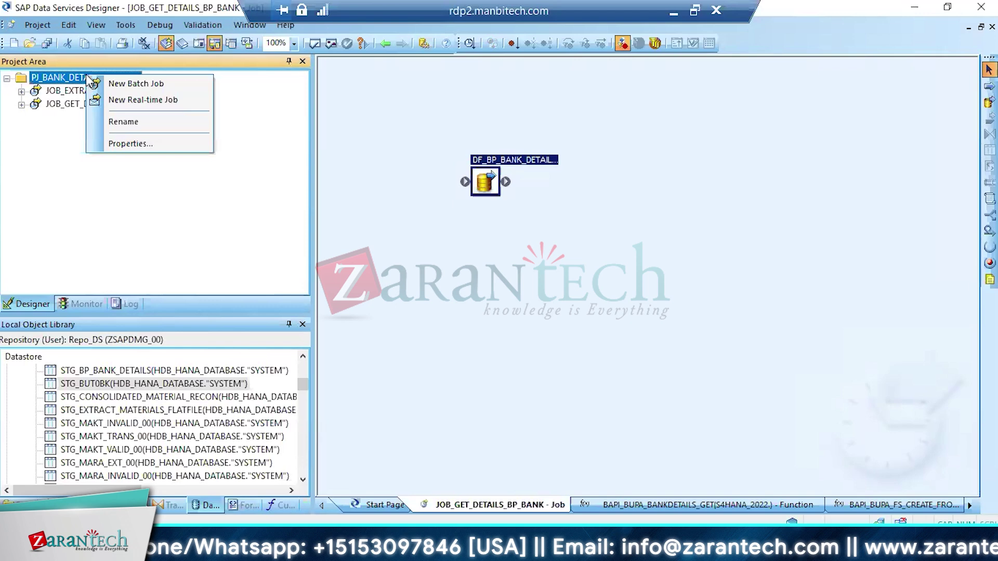
click(127, 83)
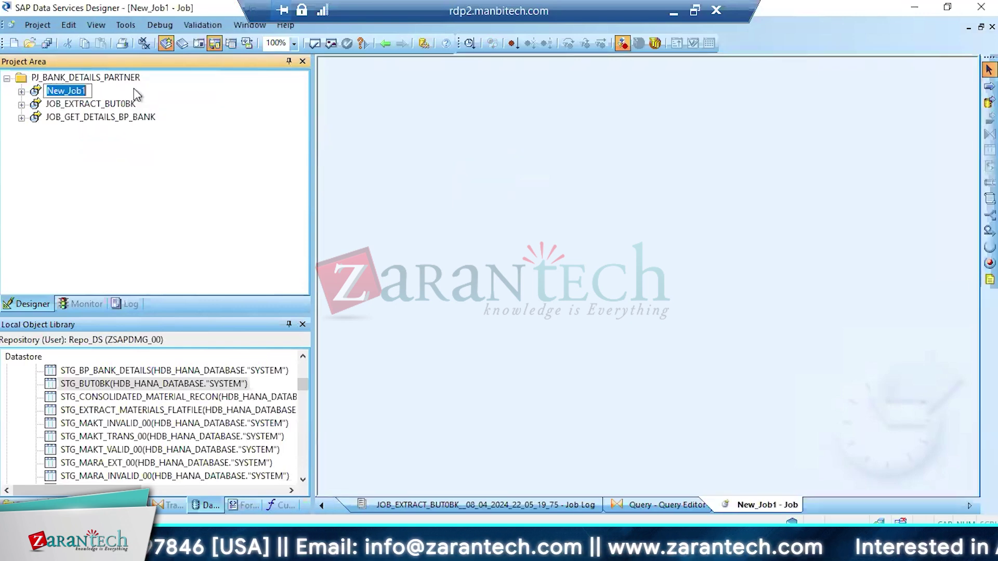
text(JOB)
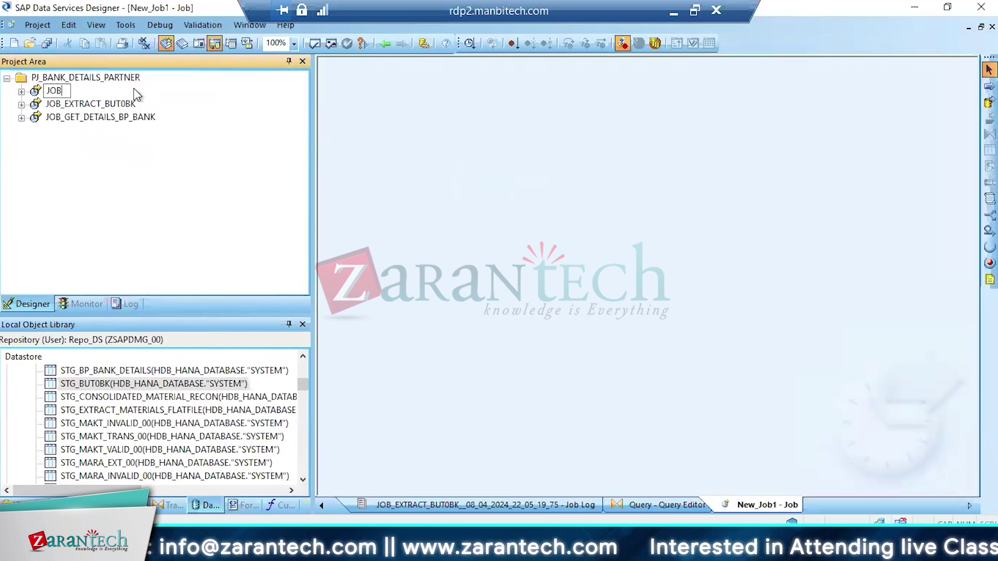
text(_)
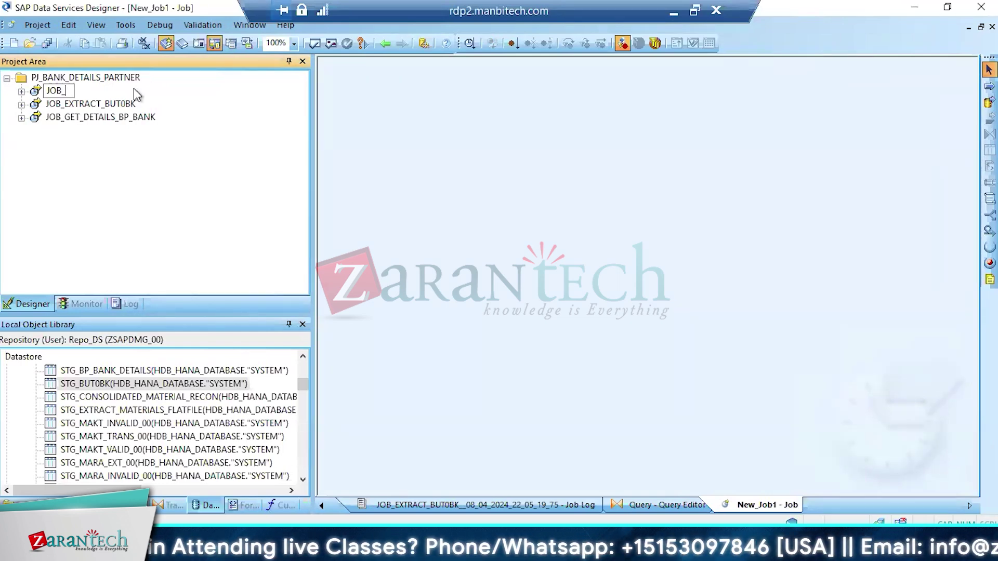
text(TEST)
key(Return)
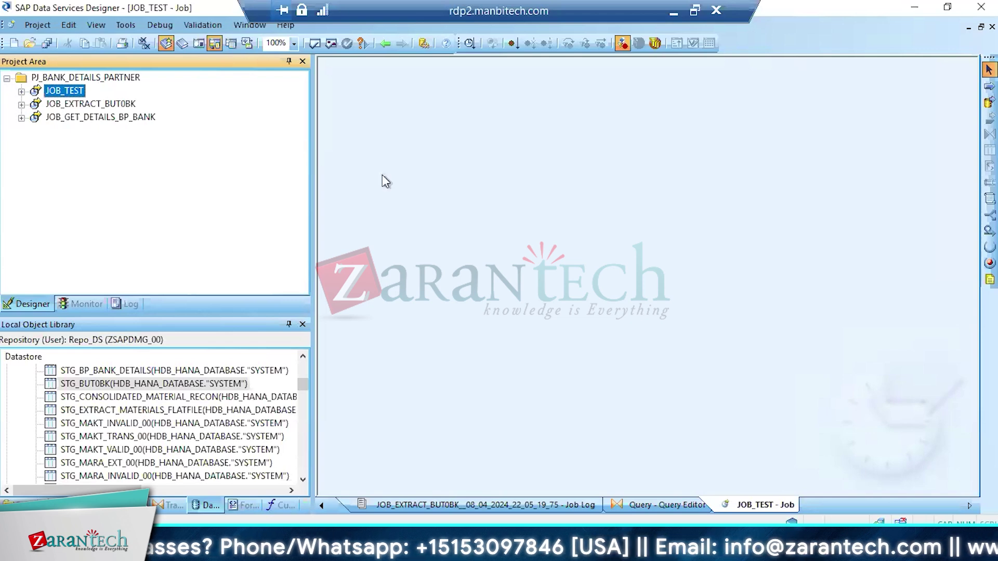
Add a data flow named DF_LOAD_MAT_0 to JOB_TEST
click(987, 103)
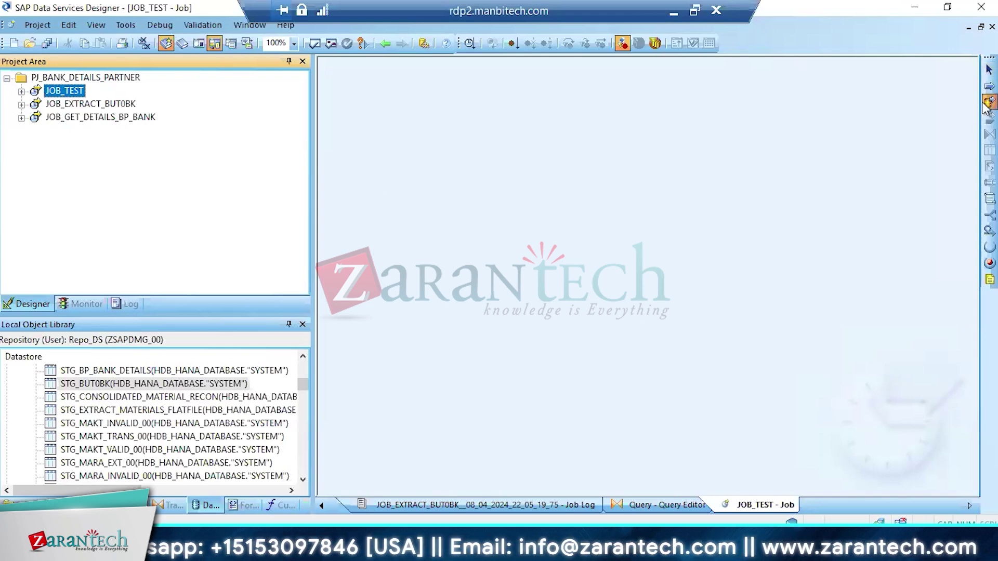
click(523, 171)
text(DF_)
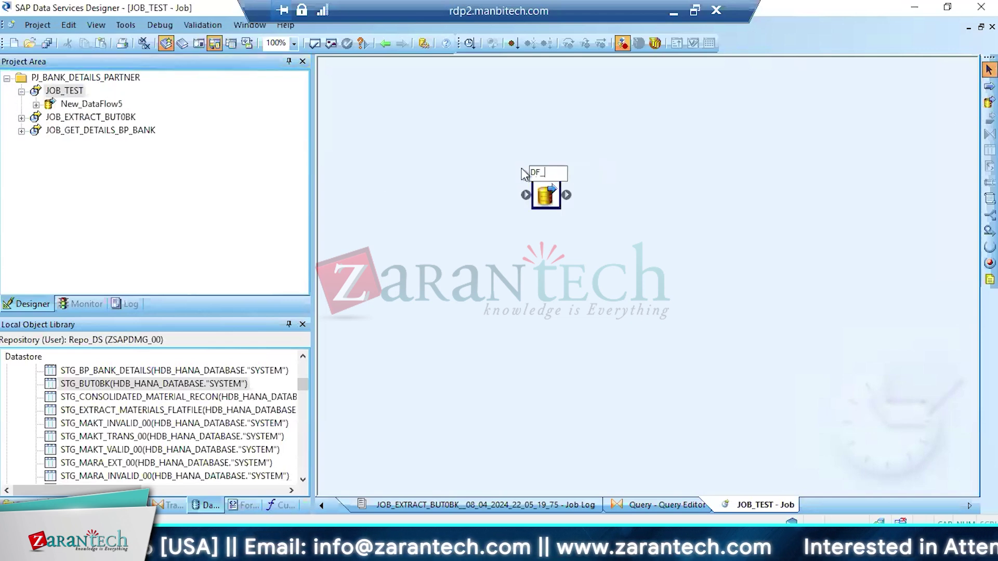
text(LOAD_)
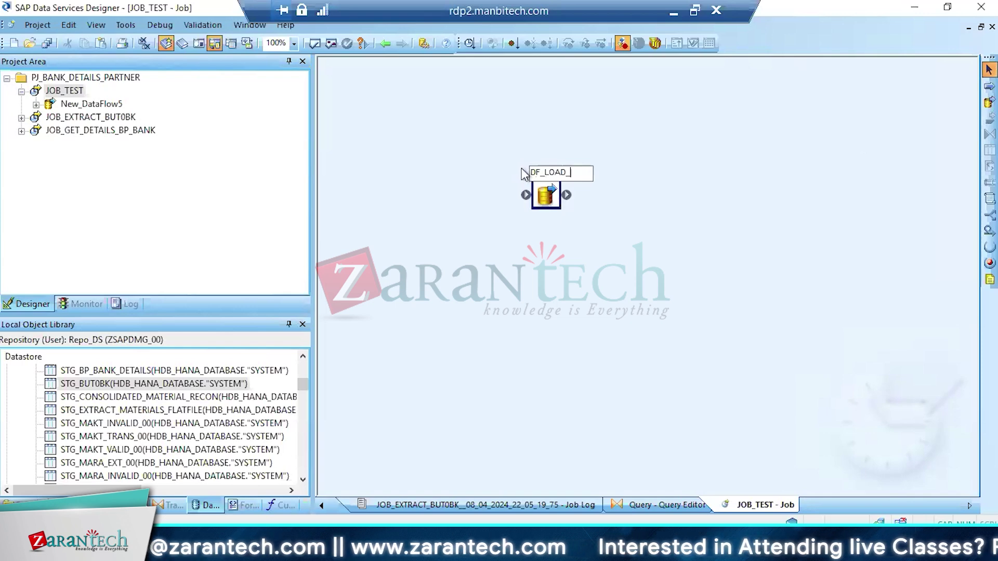
text(MAT_0)
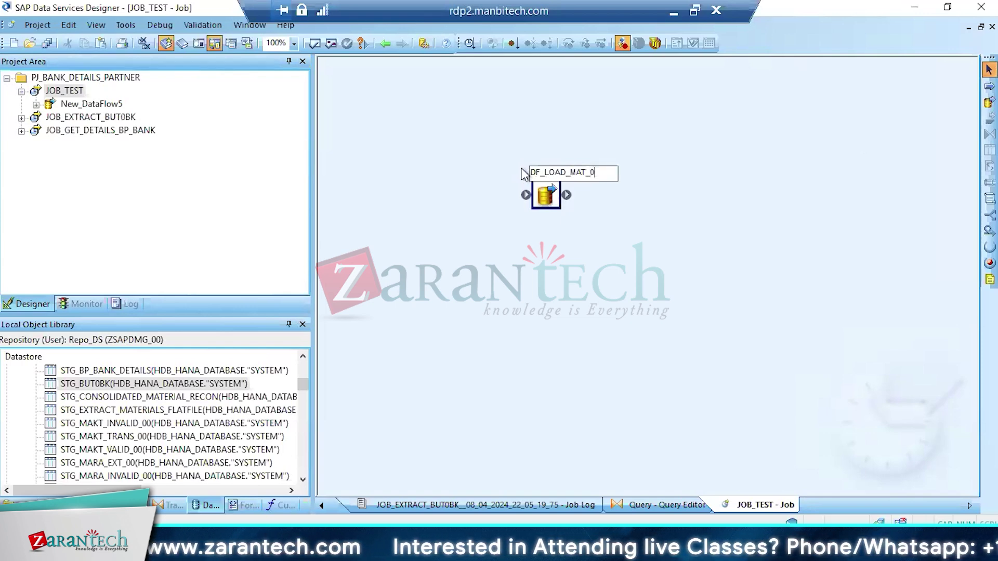
key(Return)
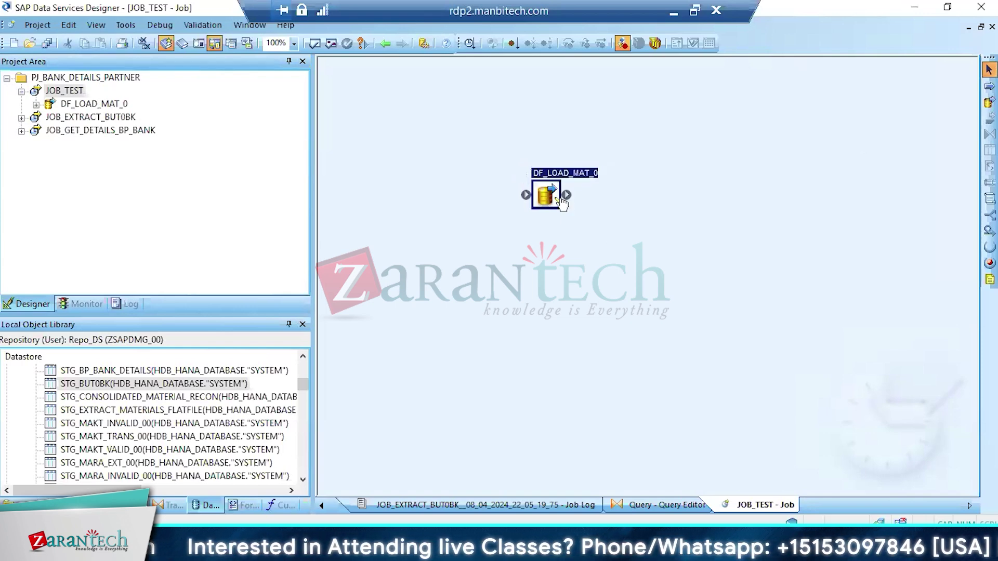
Save the changes to JOB_TEST and DF_LOAD_MAT_0, and reposition the data flow up and to the left in the job workspace
double_click(555, 202)
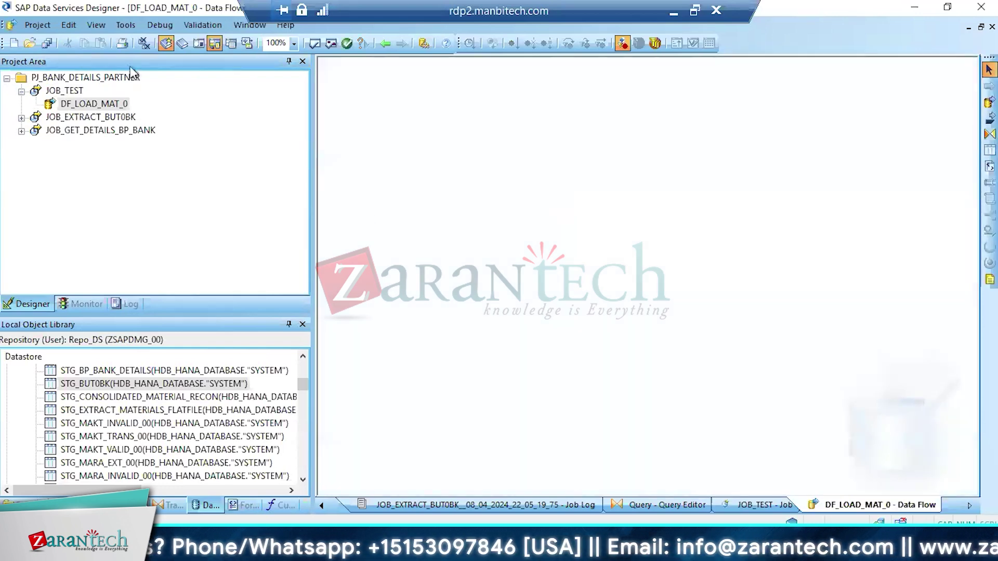
click(46, 43)
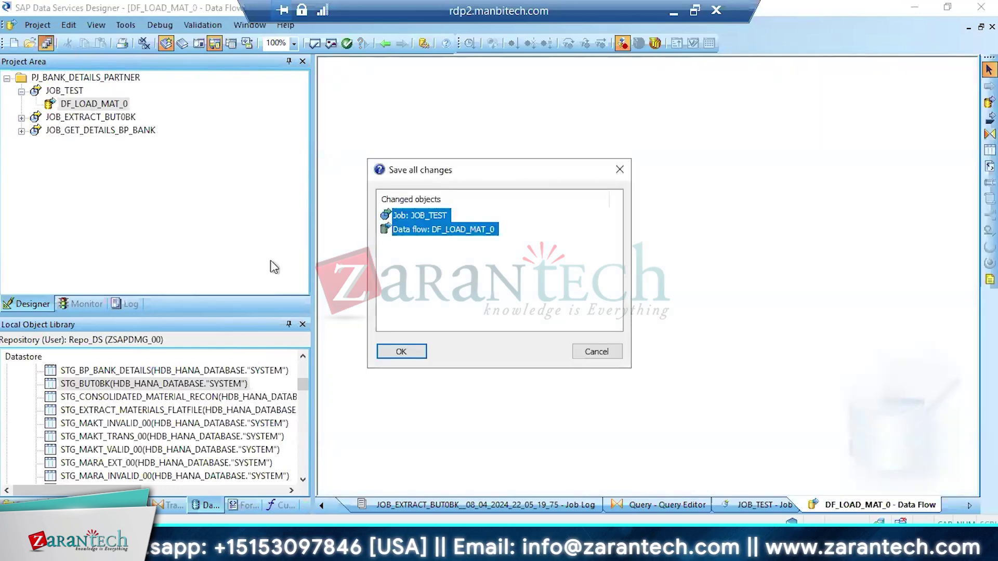
click(402, 352)
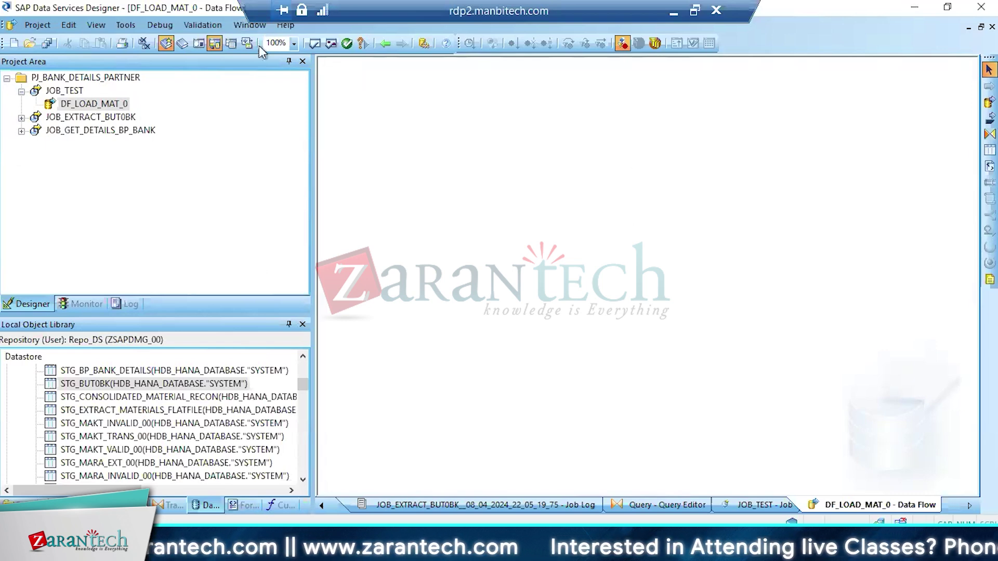
click(385, 43)
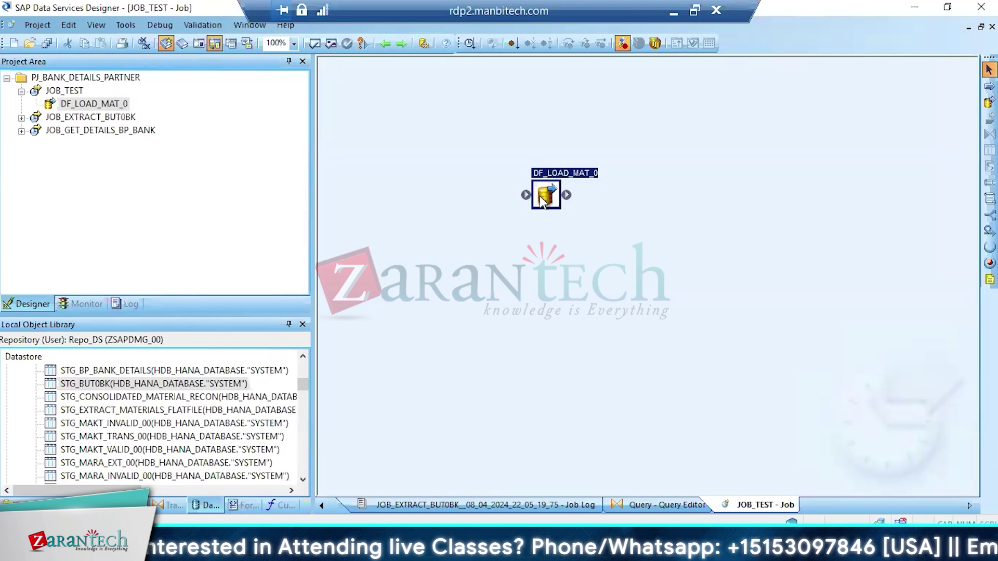
drag(542, 200, 435, 162)
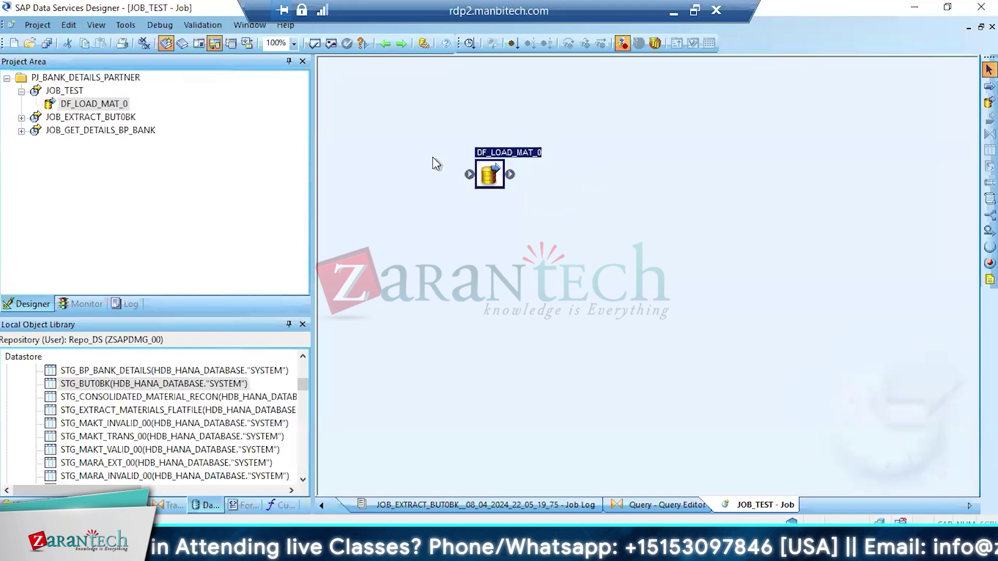
Clear the WHERE condition gen_row_num( )<11 from the Query transform in DF_BP_BANK_DETAILS_0 of JOB_GET_DETAILS_BP_BANK
click(21, 131)
click(119, 148)
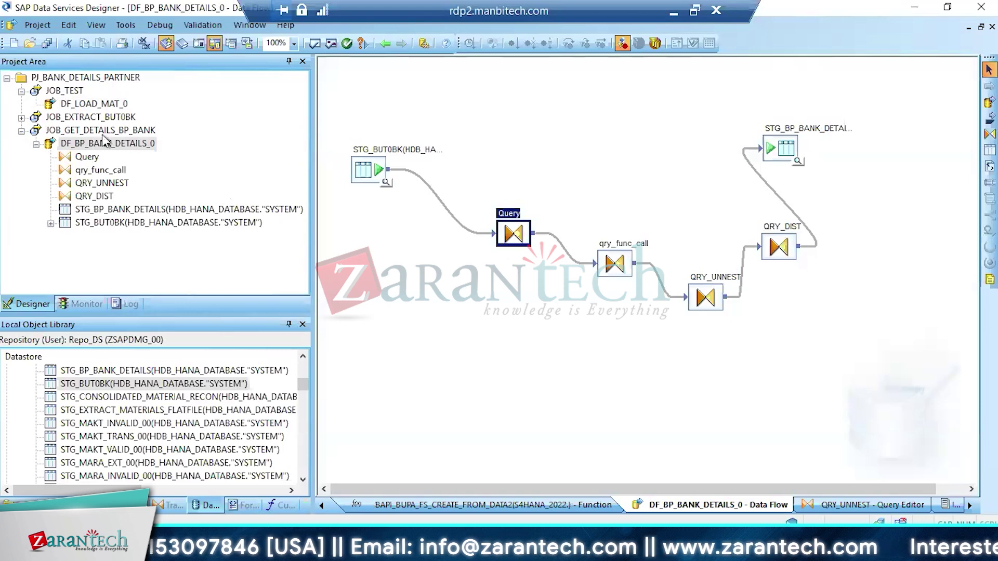
double_click(518, 236)
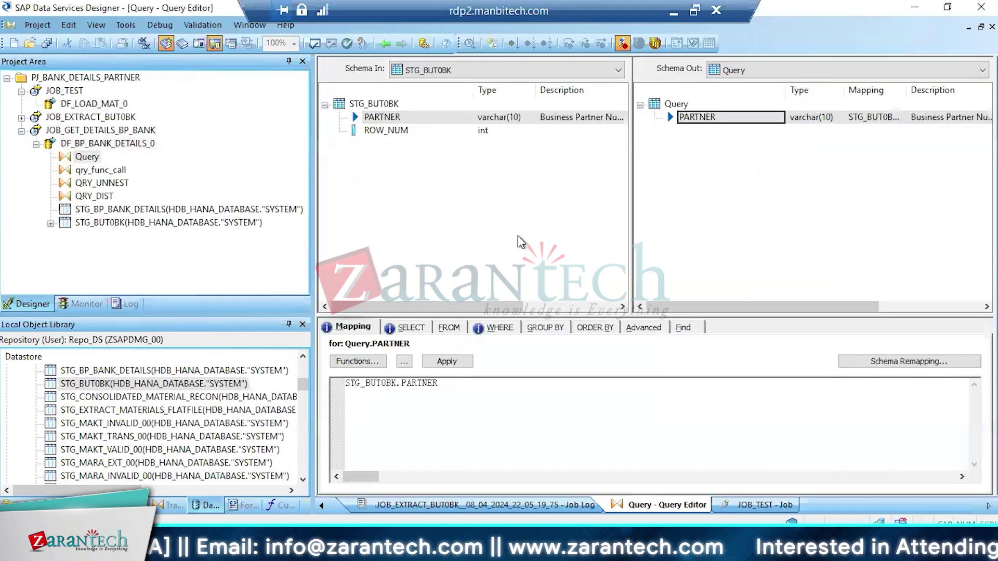
click(488, 330)
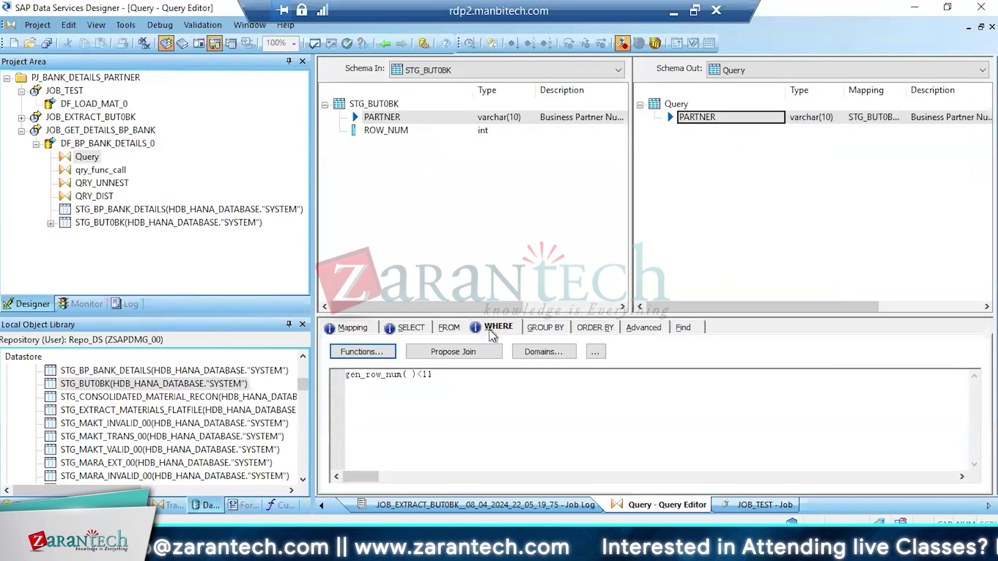
click(437, 375)
key(ctrl+a)
key(Delete)
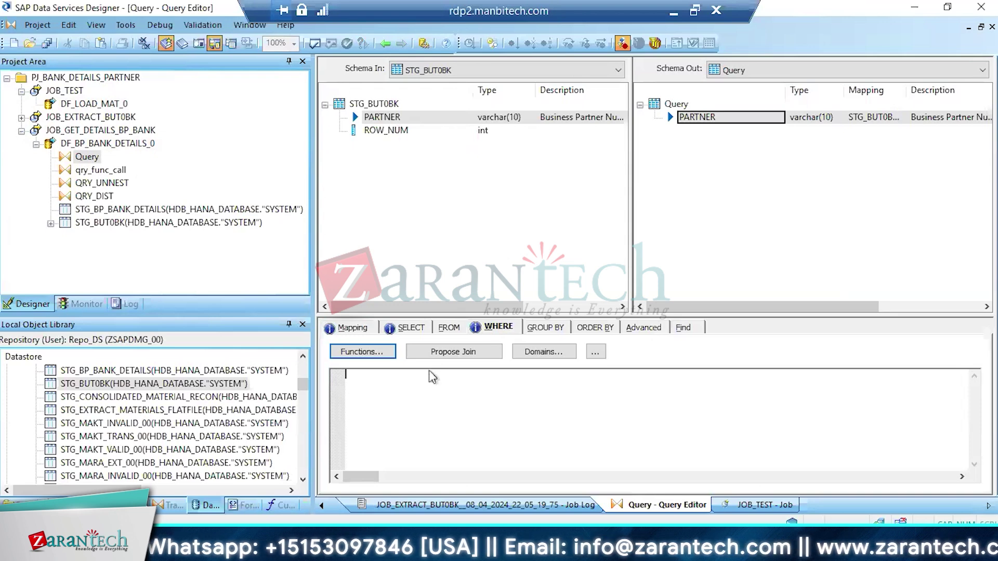
Look through the Miscellaneous Functions category for a function to use in the Query's WHERE condition
click(374, 353)
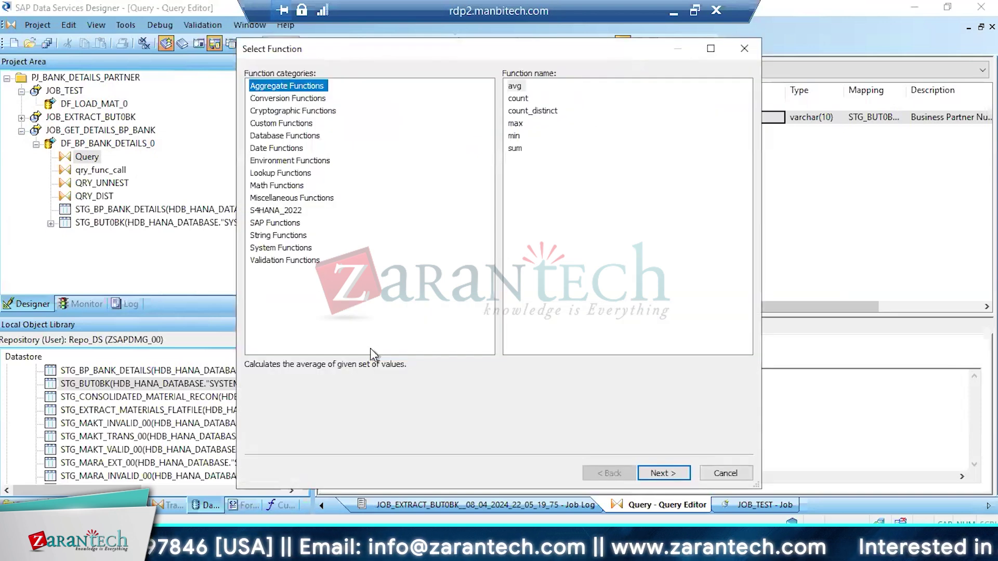
click(275, 250)
click(281, 198)
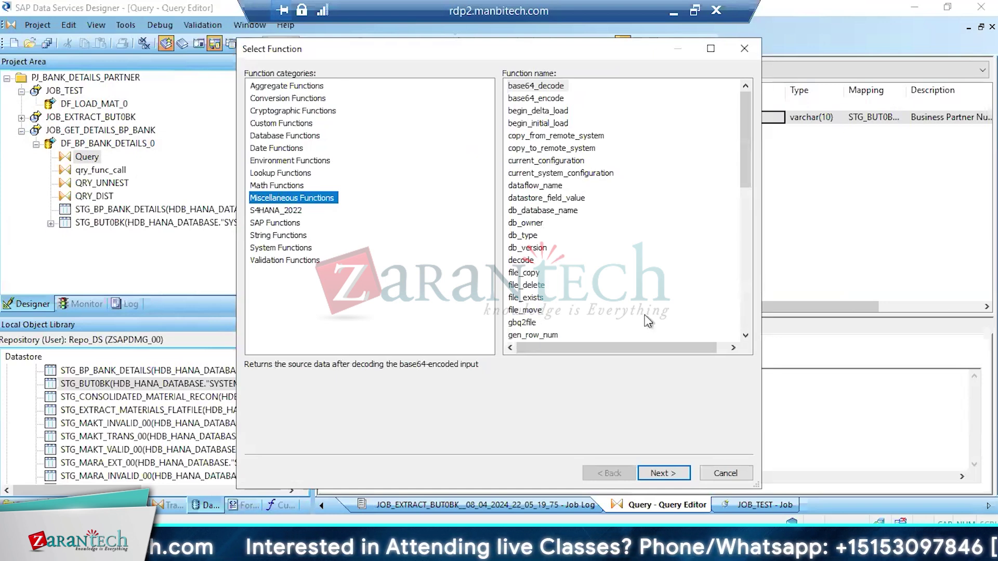
click(747, 335)
click(747, 335)
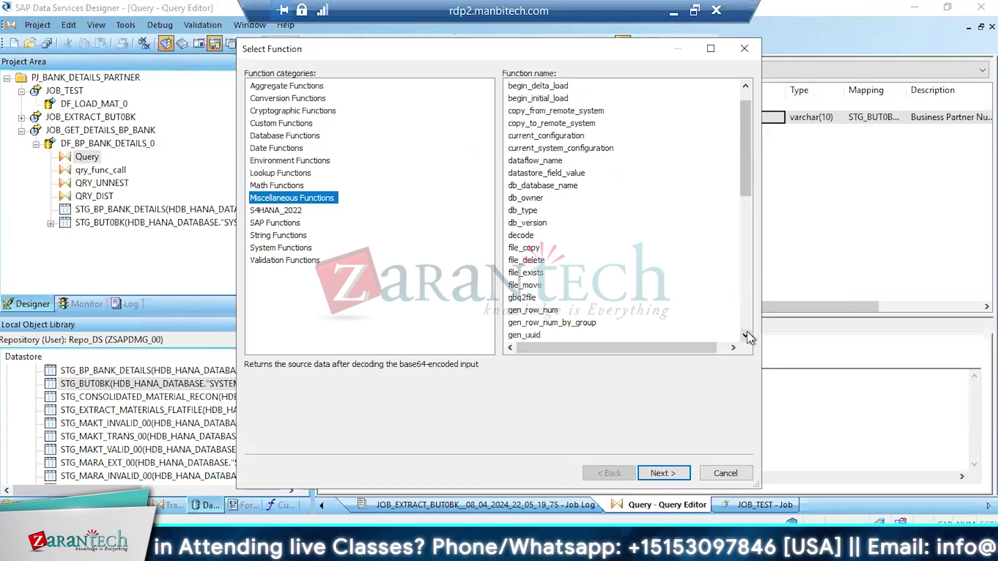
click(746, 335)
click(747, 335)
click(746, 335)
click(747, 335)
click(747, 334)
click(746, 335)
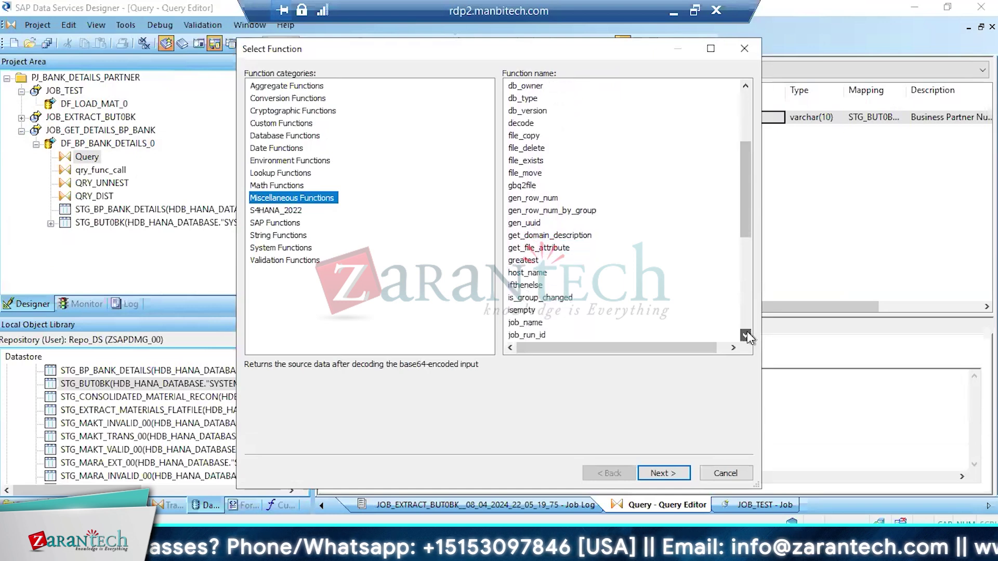
click(746, 334)
click(747, 335)
click(746, 335)
click(747, 335)
click(747, 335)
click(746, 335)
click(746, 335)
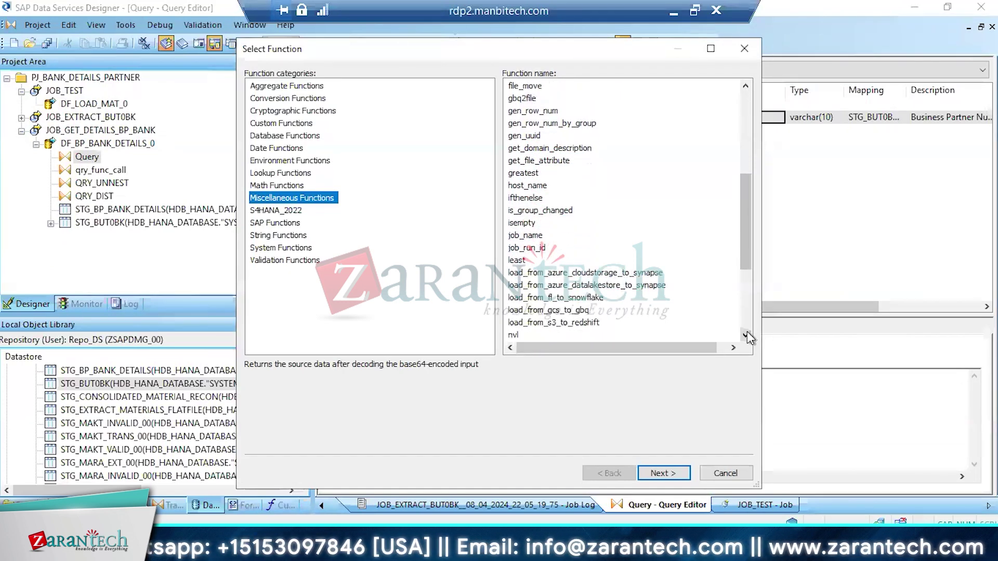
Insert the dataflow_name function from the Miscellaneous Functions category into the Query transform's WHERE condition
click(747, 334)
click(747, 335)
click(747, 335)
click(747, 335)
click(746, 335)
click(747, 334)
click(746, 335)
click(747, 335)
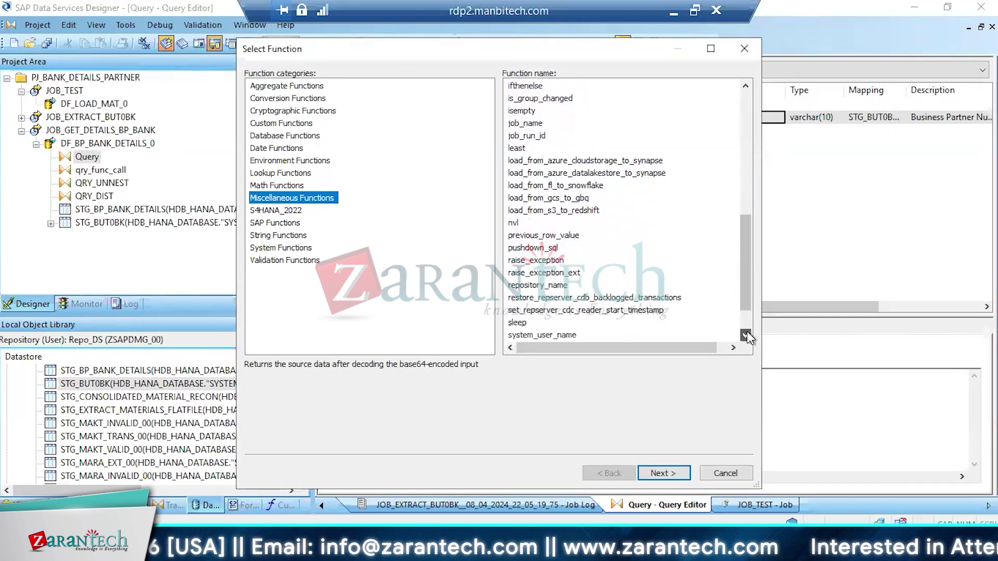
click(746, 335)
click(746, 334)
click(747, 335)
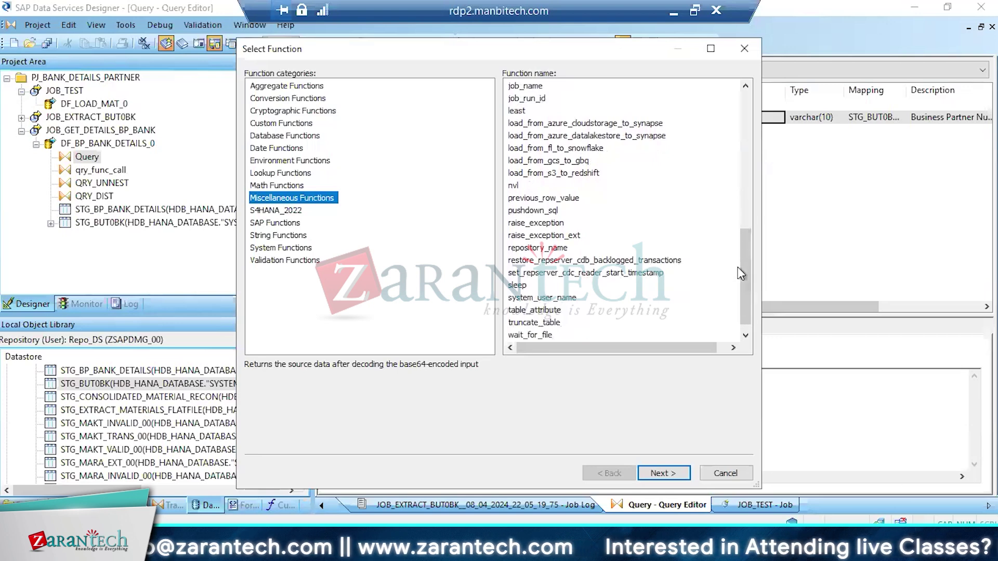
drag(740, 254, 728, 112)
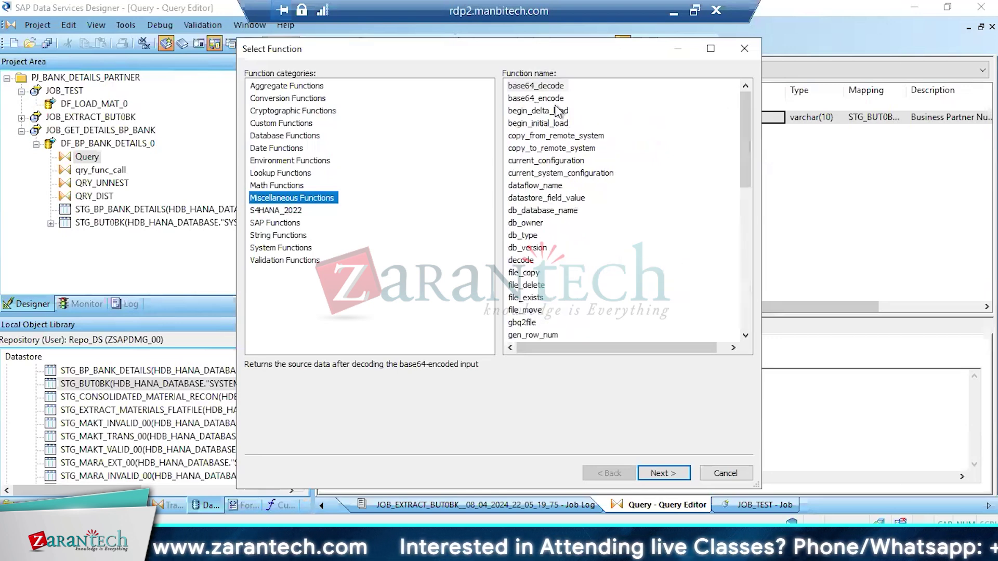
double_click(526, 186)
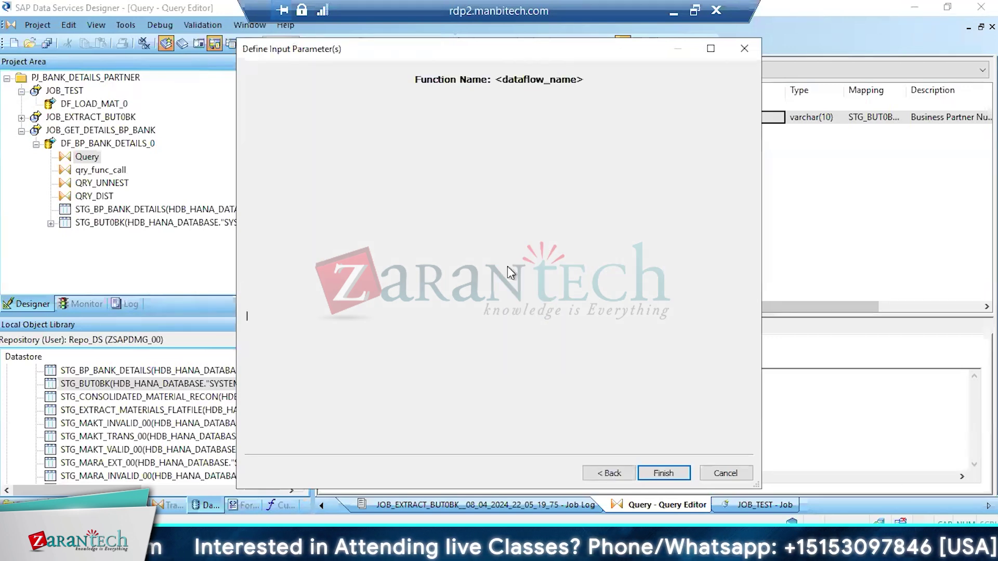
click(663, 473)
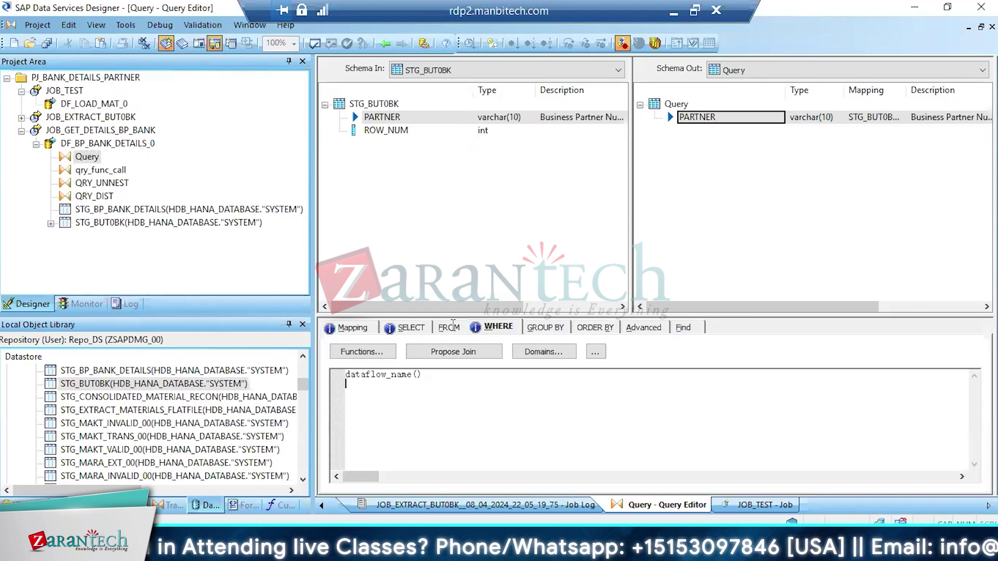
Choose the word_ext function from the String Functions category for the WHERE condition
click(362, 351)
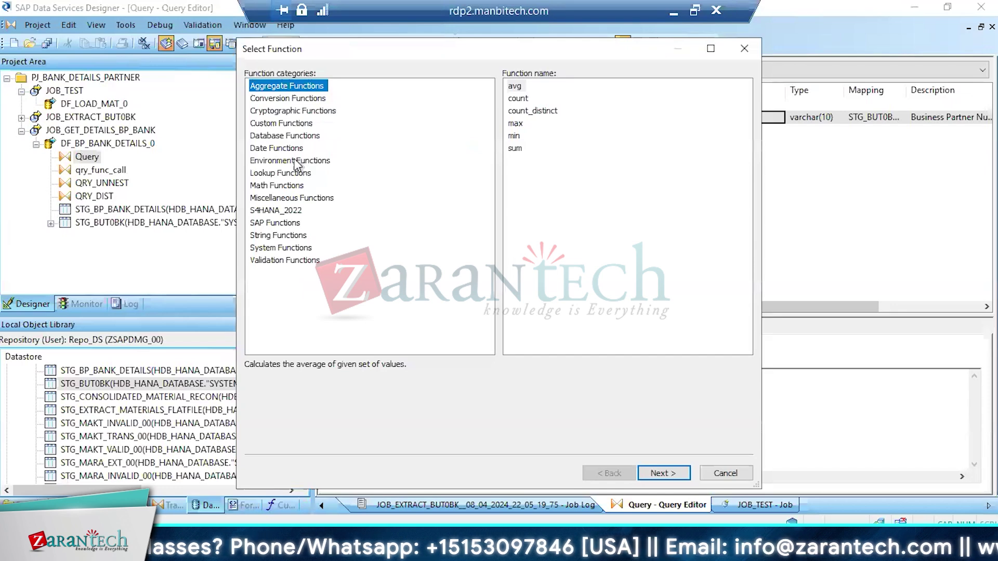
click(274, 237)
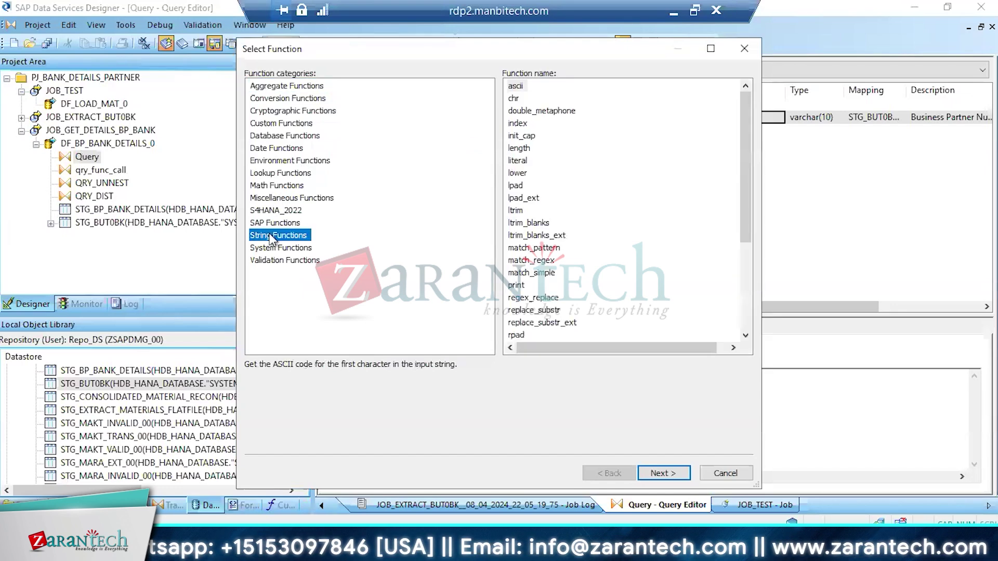
drag(744, 200, 740, 334)
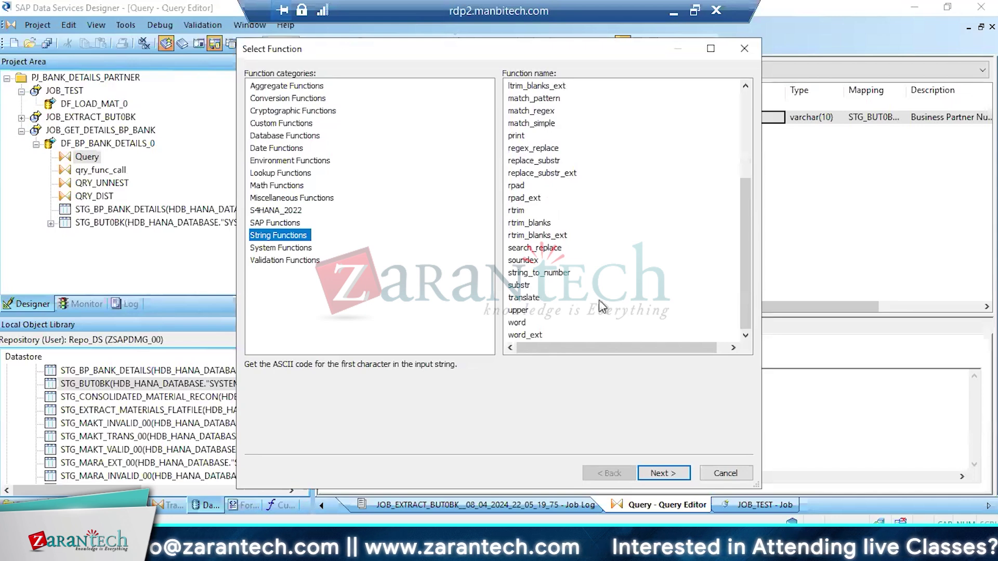
double_click(521, 336)
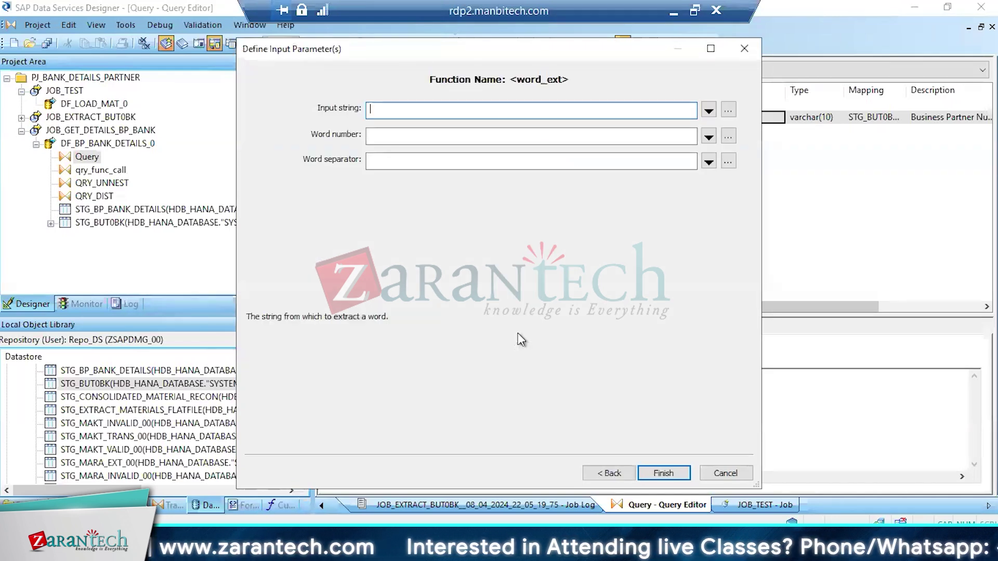
Define word_ext with input string 'TEST', word number 5 and word separator '_', and insert it into the WHERE condition
click(710, 109)
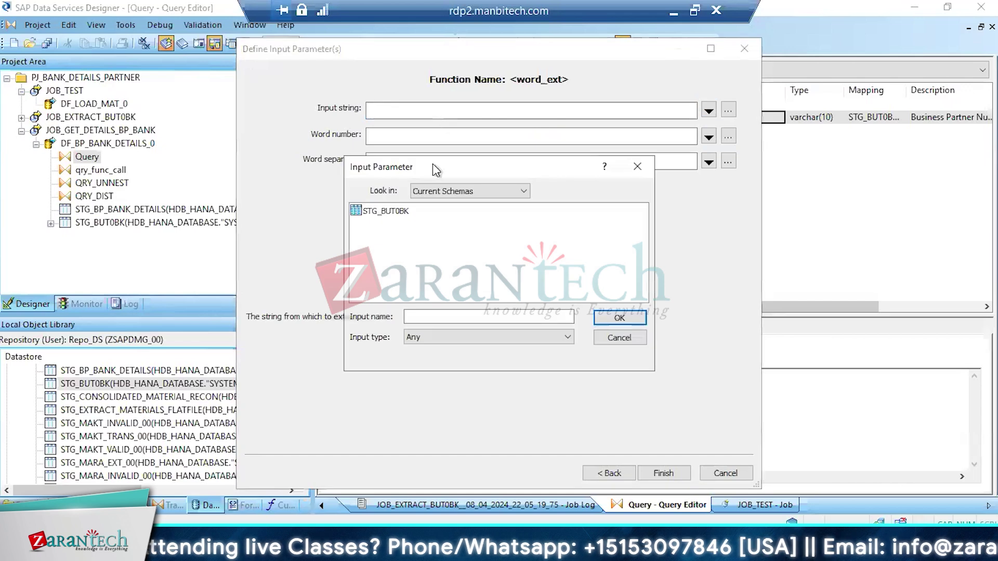
click(623, 336)
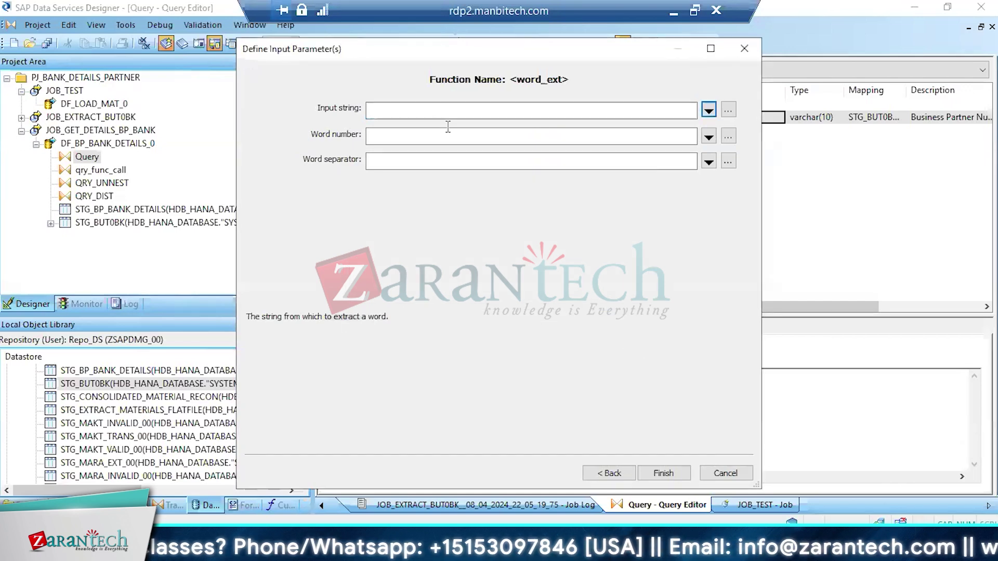
click(423, 109)
text('TEST)
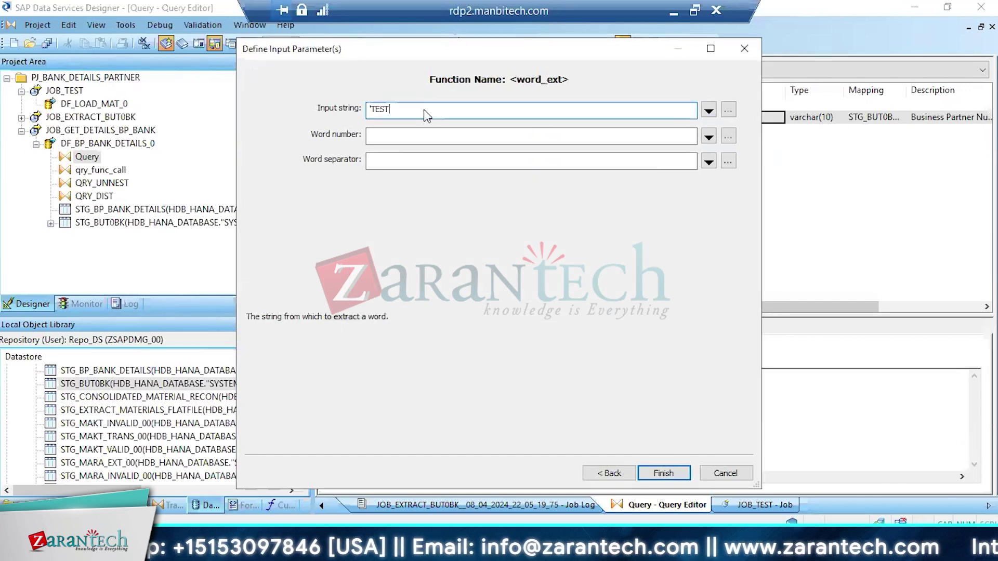
text(')
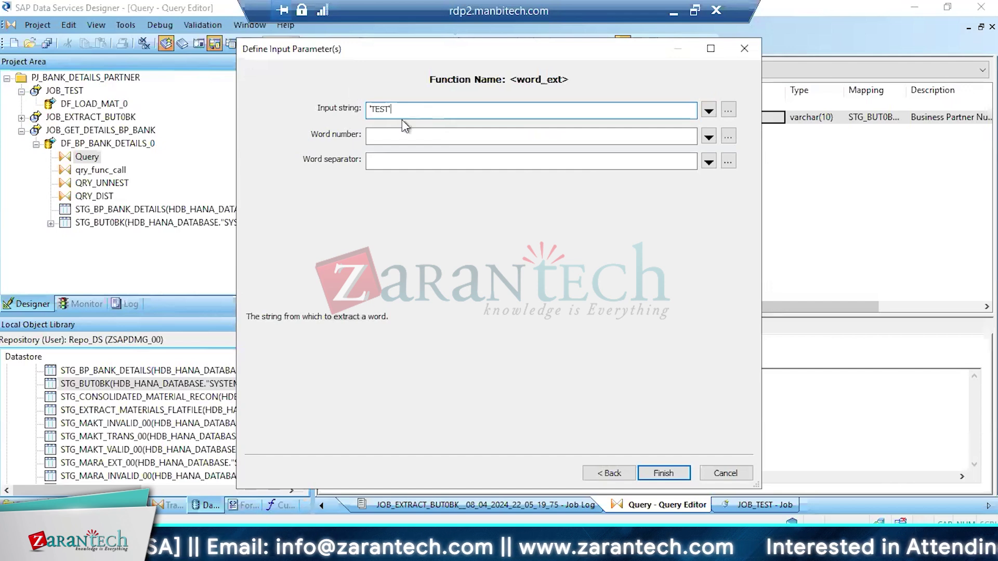
click(391, 140)
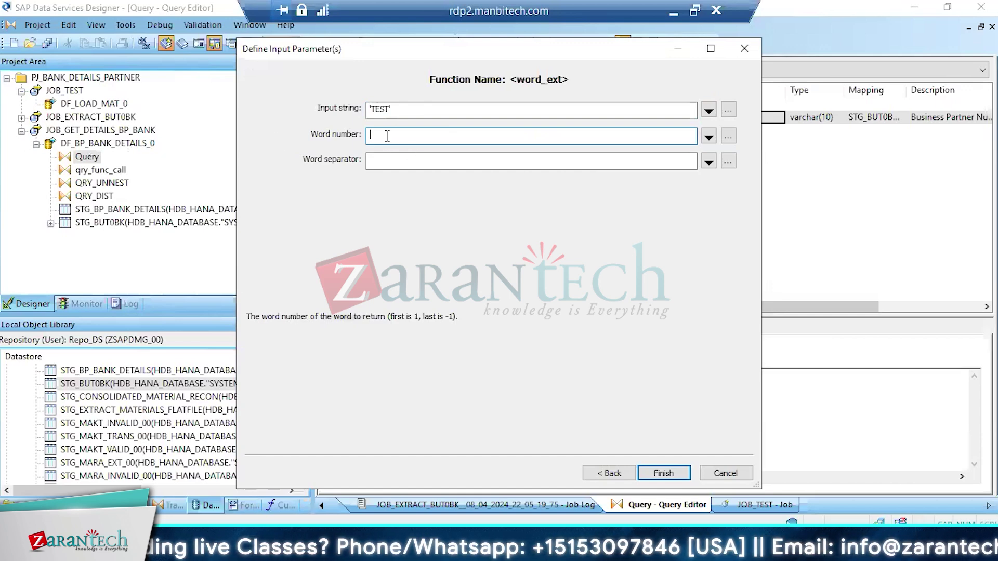
text(5)
click(388, 159)
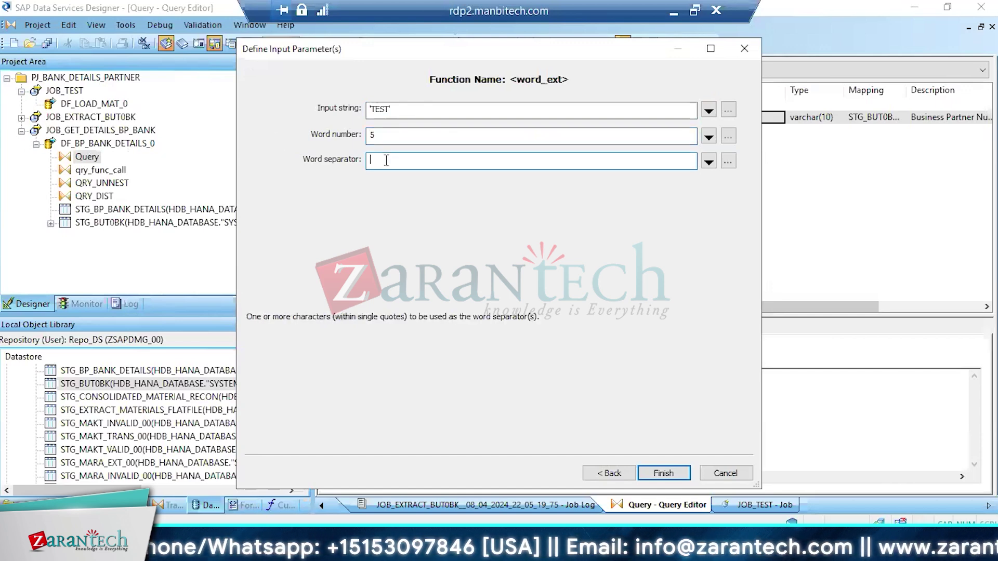
text('_)
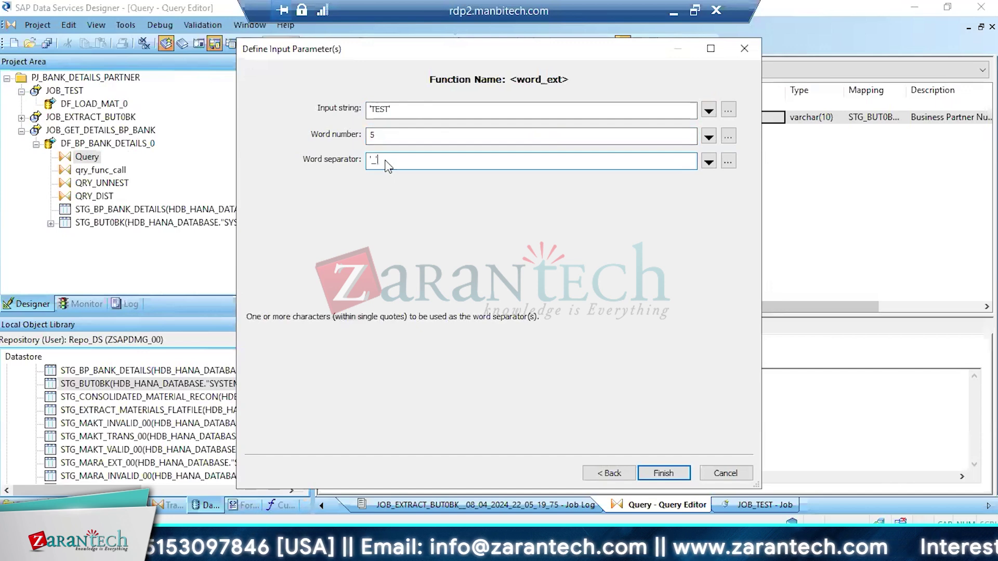
text(')
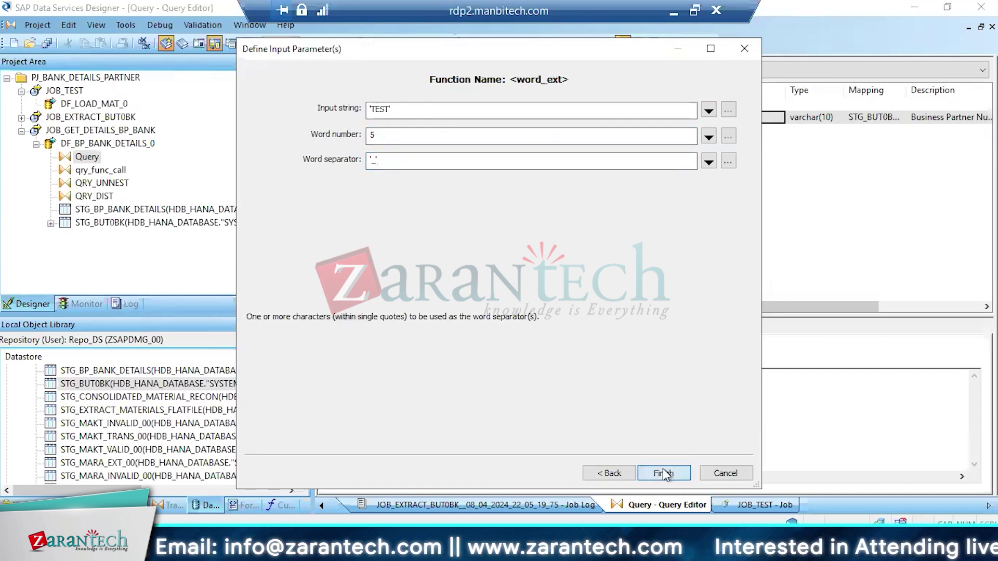
click(664, 473)
click(434, 384)
text(5, '_'))
Move dataflow_name() from its own line into word_ext in place of 'TEST', and remove the leftover blank line
drag(422, 374, 345, 374)
key(ctrl+c)
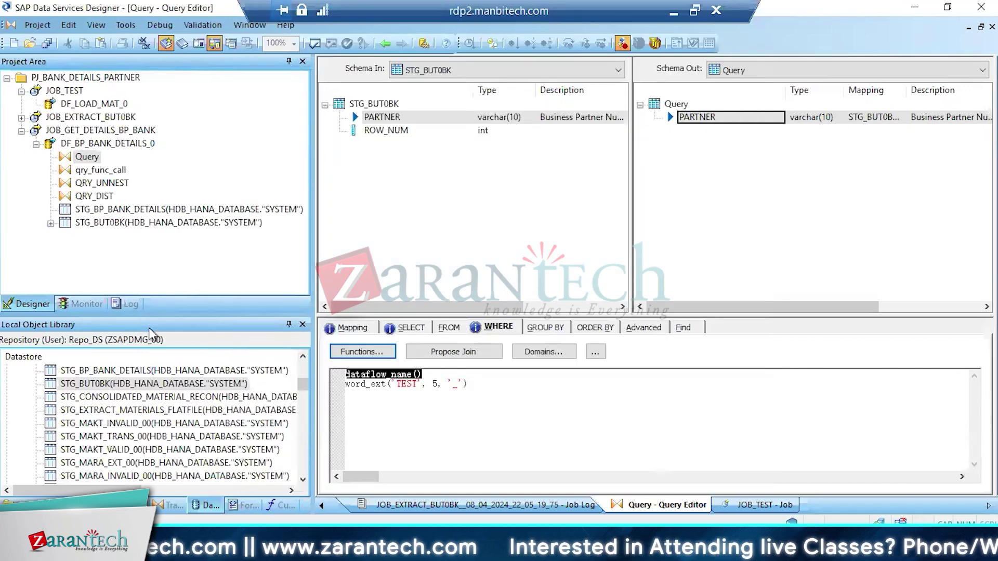
key(Delete)
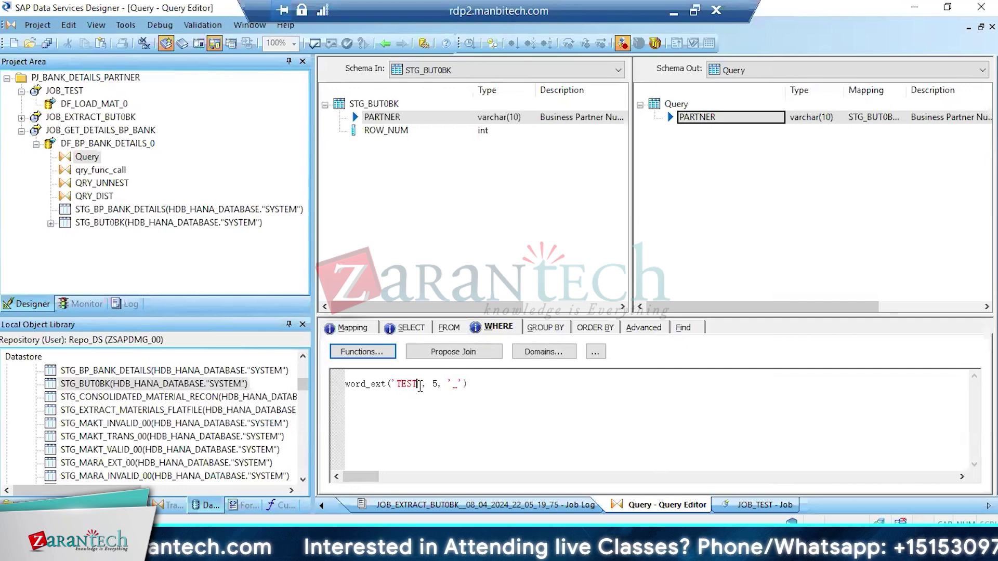
key(Delete)
key(BackSpace)
key(BackSpace)
key(BackSpace)
key(BackSpace)
key(BackSpace)
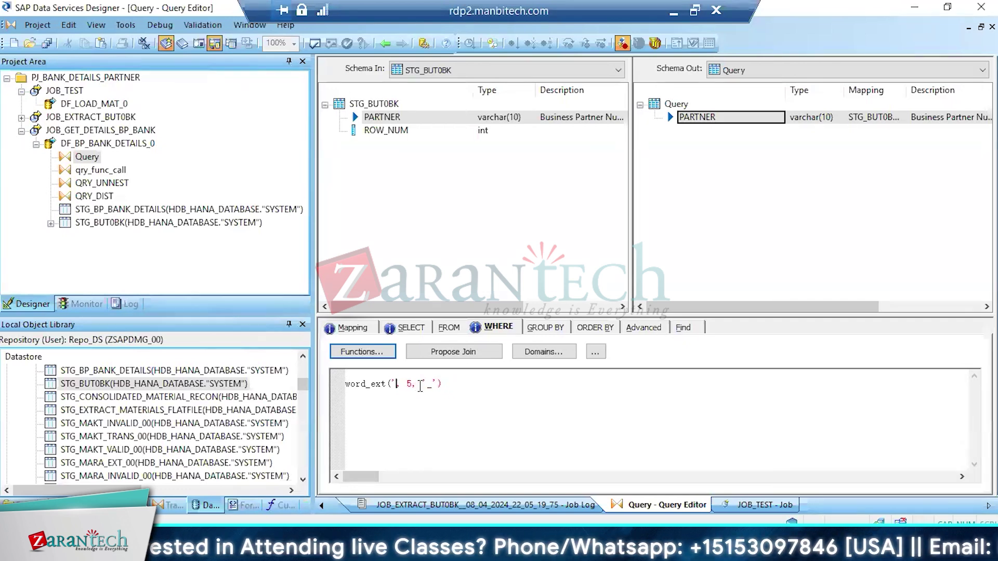
key(ctrl+v)
click(348, 374)
key(Delete)
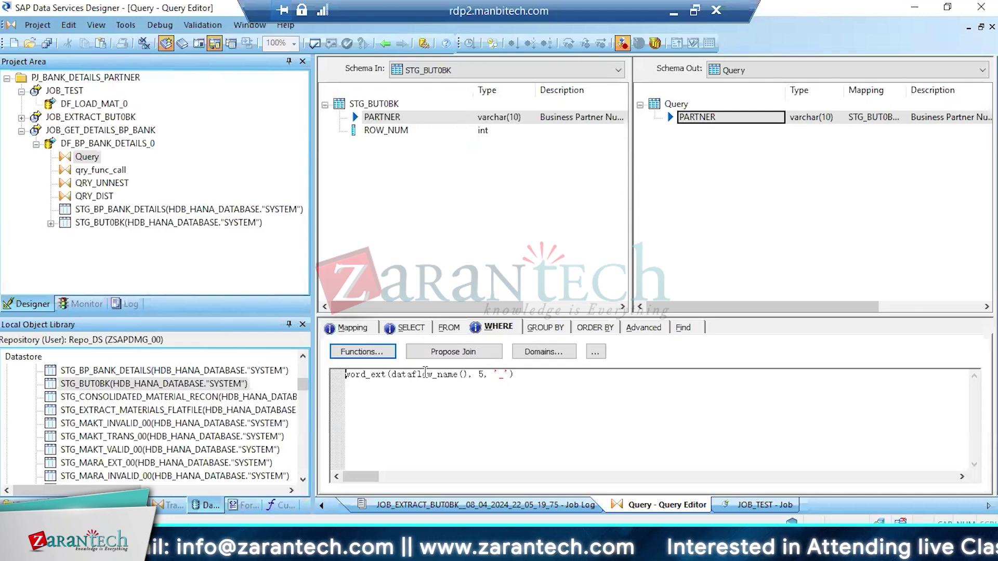
Check the DF_BP_BANK_DETAILS_0 data flow, and complete the WHERE condition with = STG_BUT0BK.ROW_NUM % 5
click(161, 148)
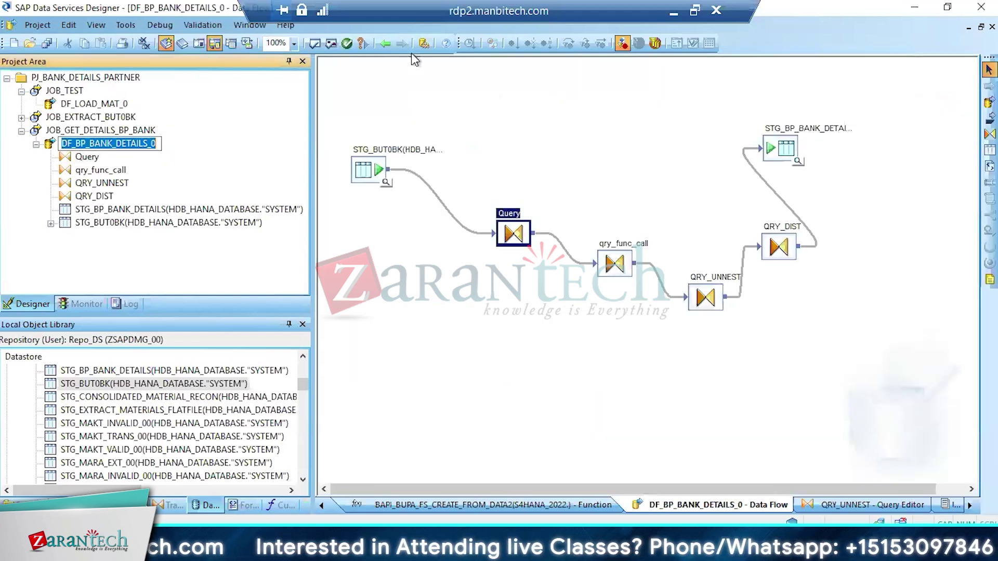
click(385, 43)
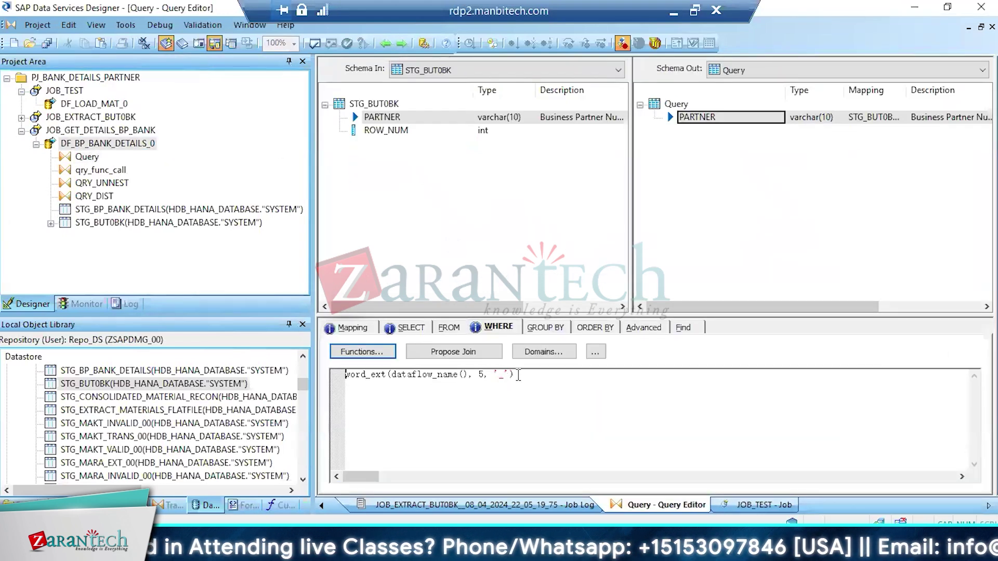
click(518, 375)
text(=)
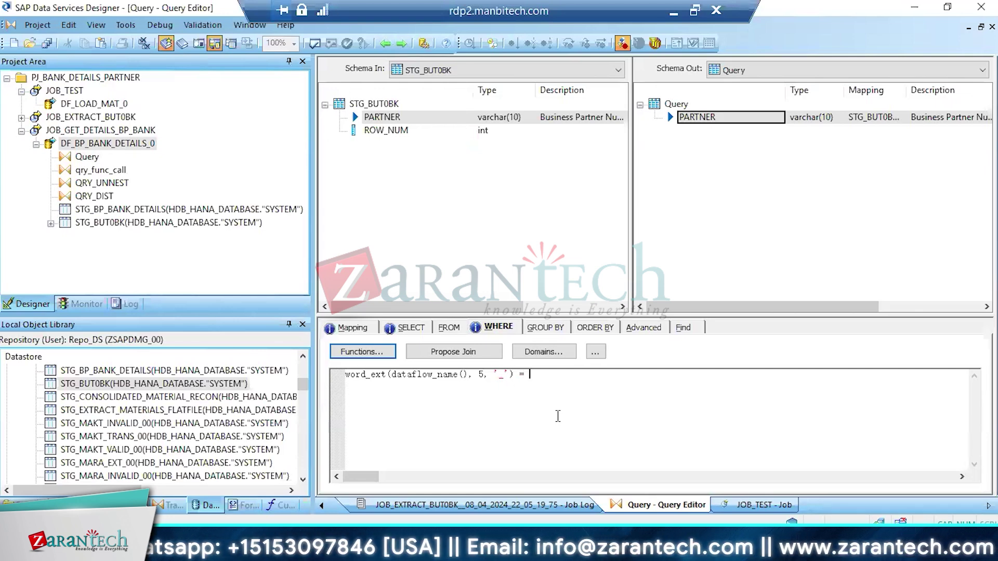
drag(398, 139, 541, 376)
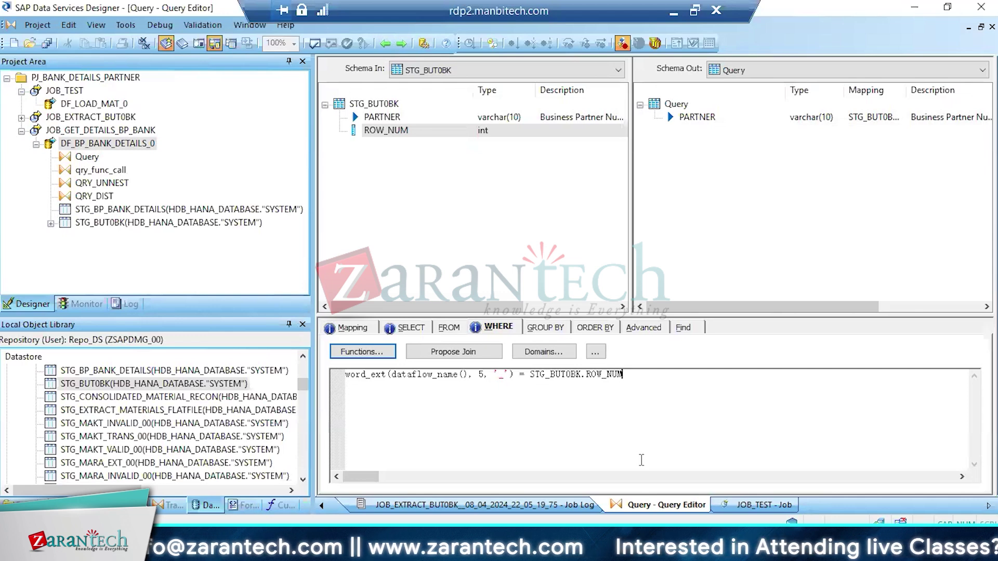
text(%)
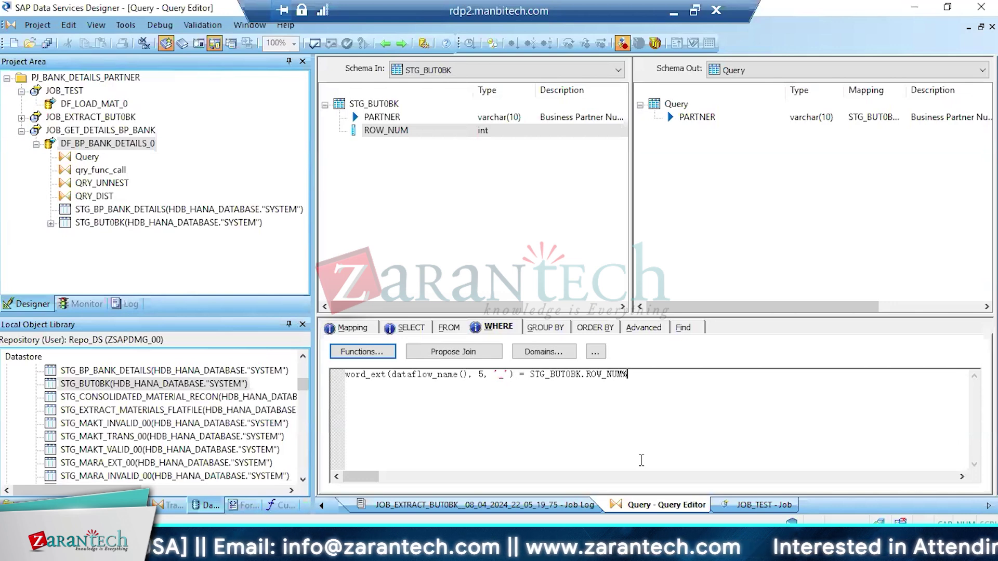
key(Left)
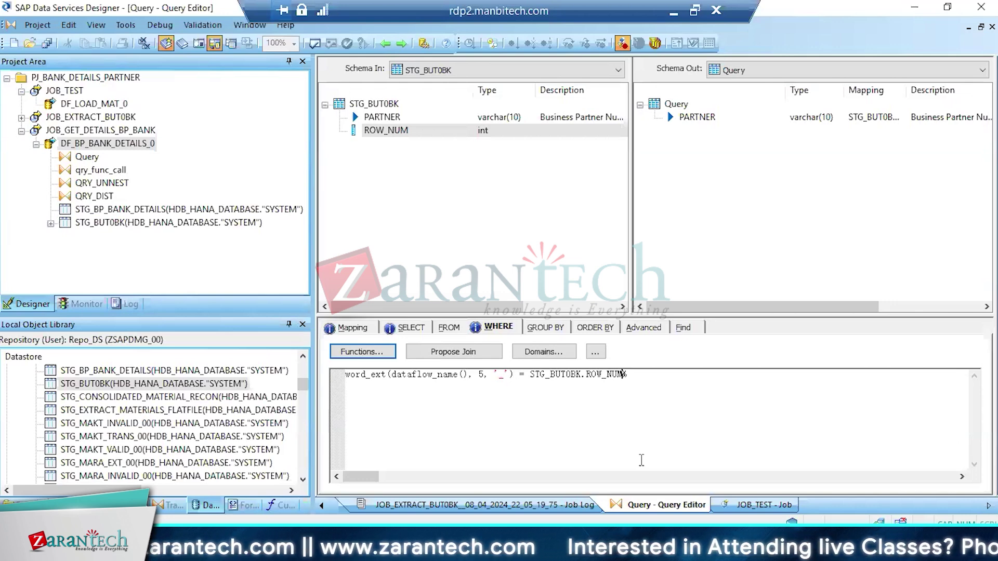
key(Right)
text(5)
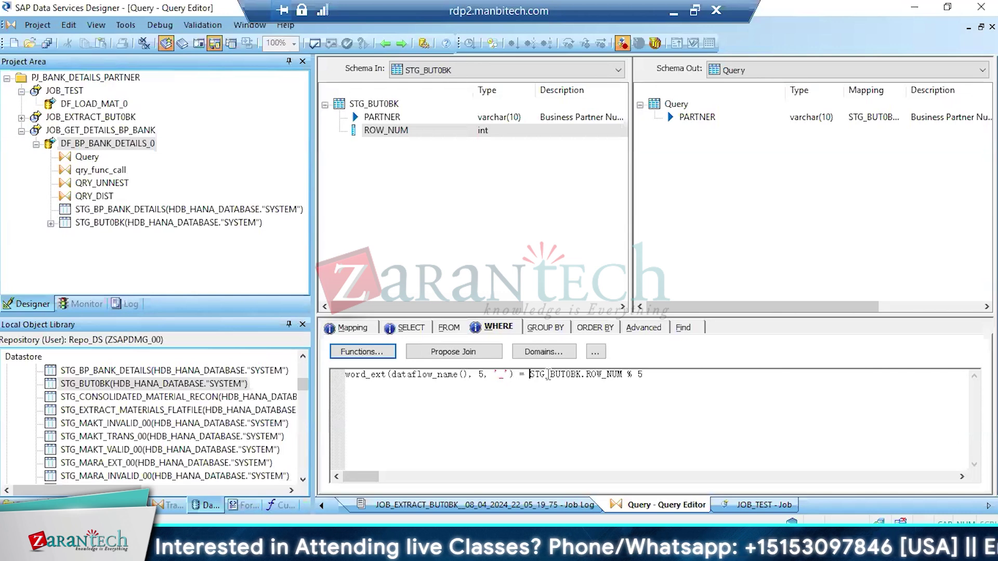
Review the ROW_NUM modulo expression and the word_ext expression on the two sides of the WHERE condition
drag(531, 374, 658, 374)
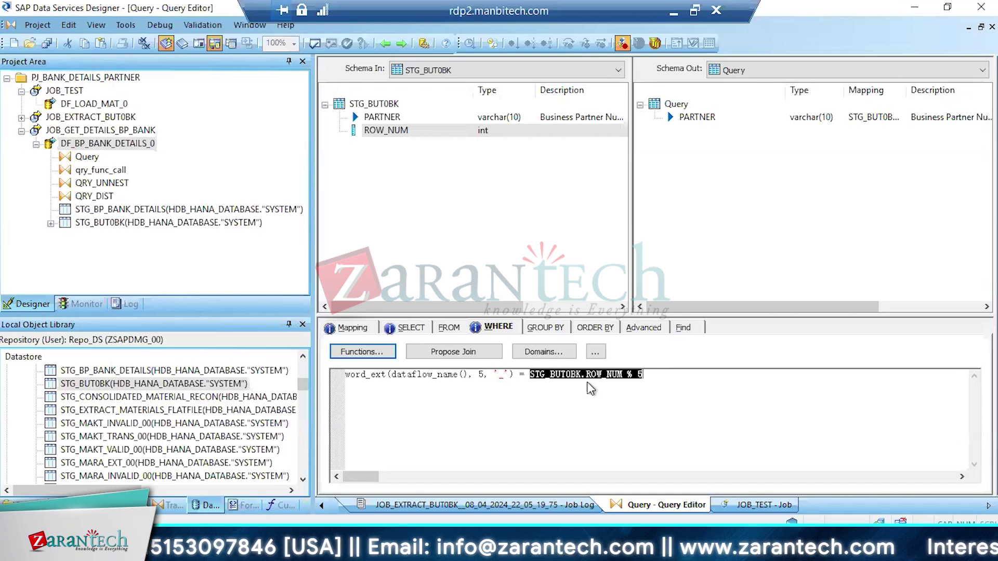
click(658, 380)
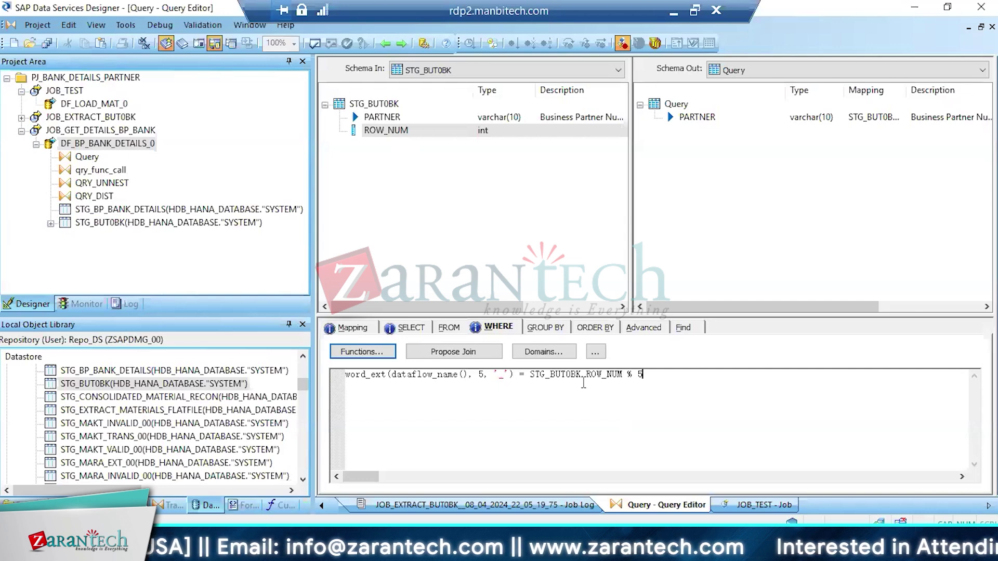
drag(531, 375, 692, 381)
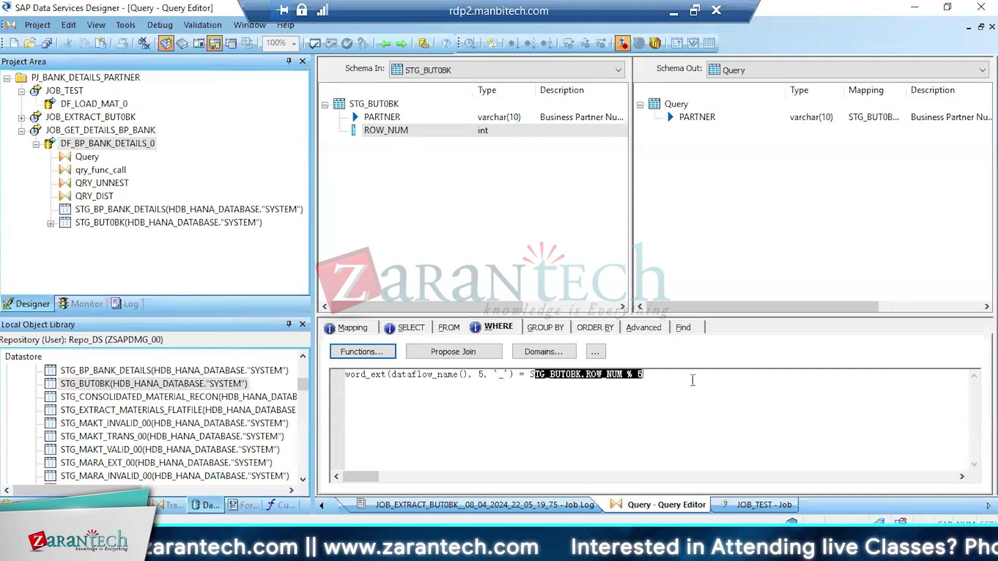
right_click(692, 384)
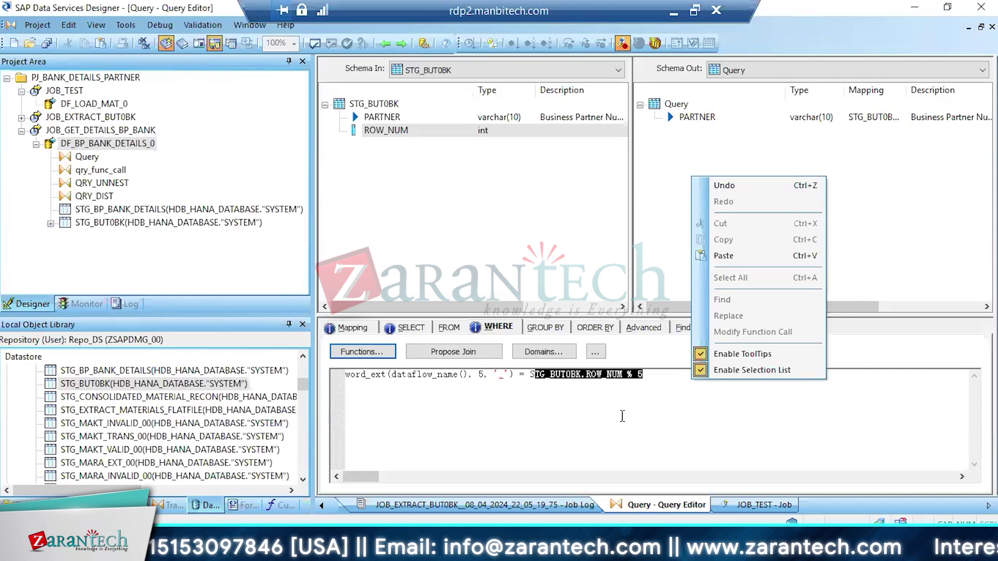
click(636, 397)
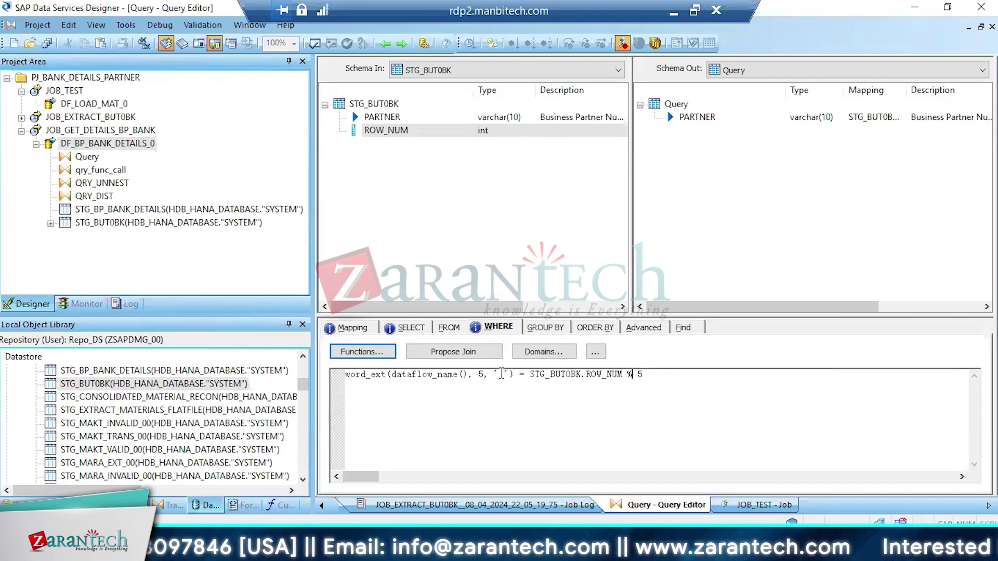
drag(515, 375, 363, 374)
right_click(362, 373)
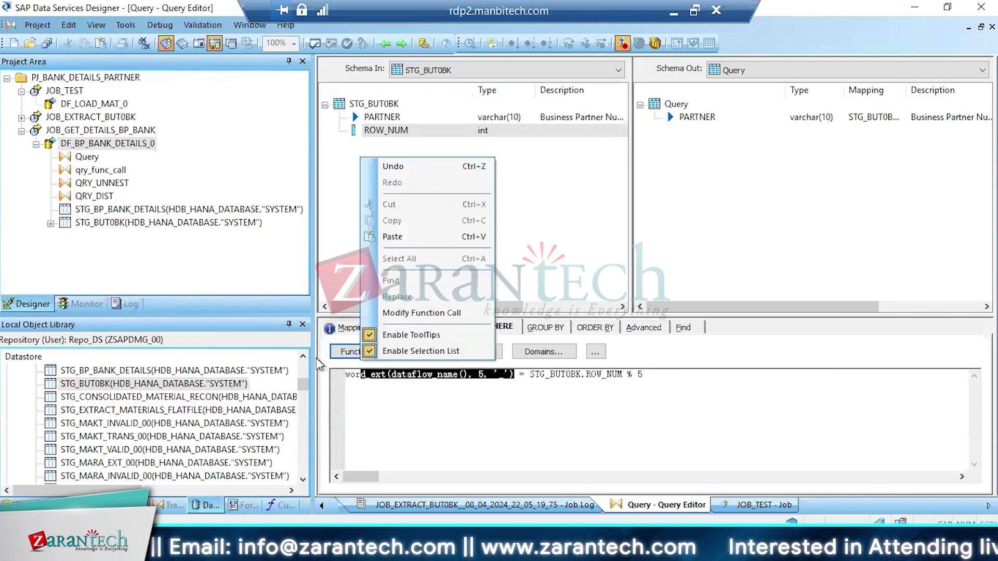
click(414, 395)
drag(516, 375, 290, 345)
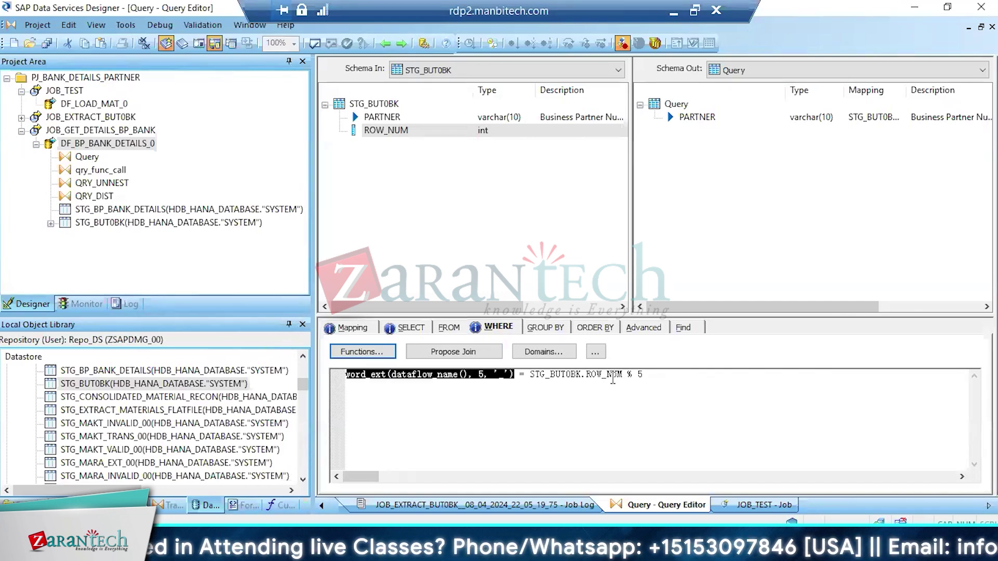
Replicate the DF_BP_BANK_DETAILS_0 data flow in the object library and place the copy in JOB_GET_DETAILS_BP_BANK below the original
drag(660, 376, 509, 333)
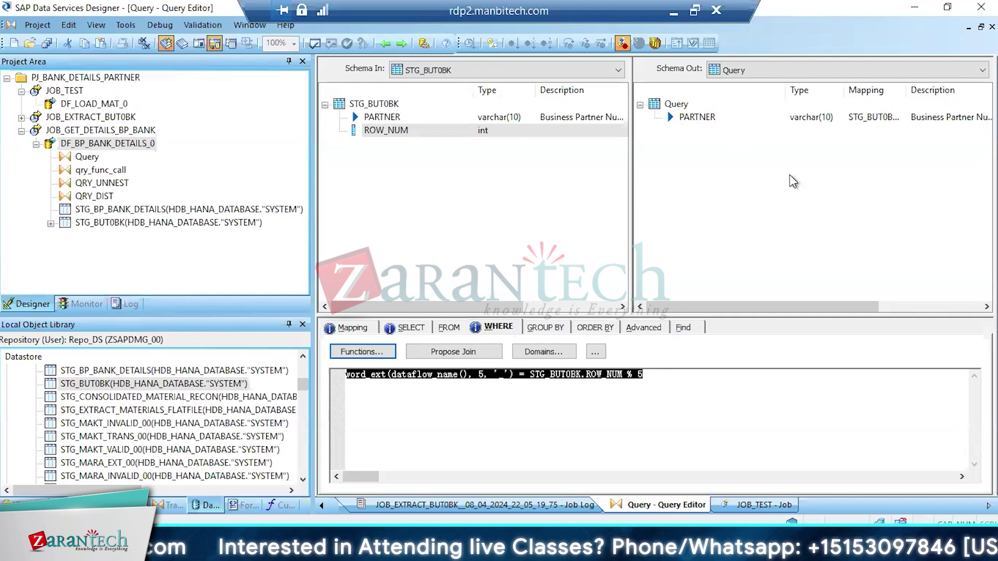
click(114, 131)
right_click(485, 182)
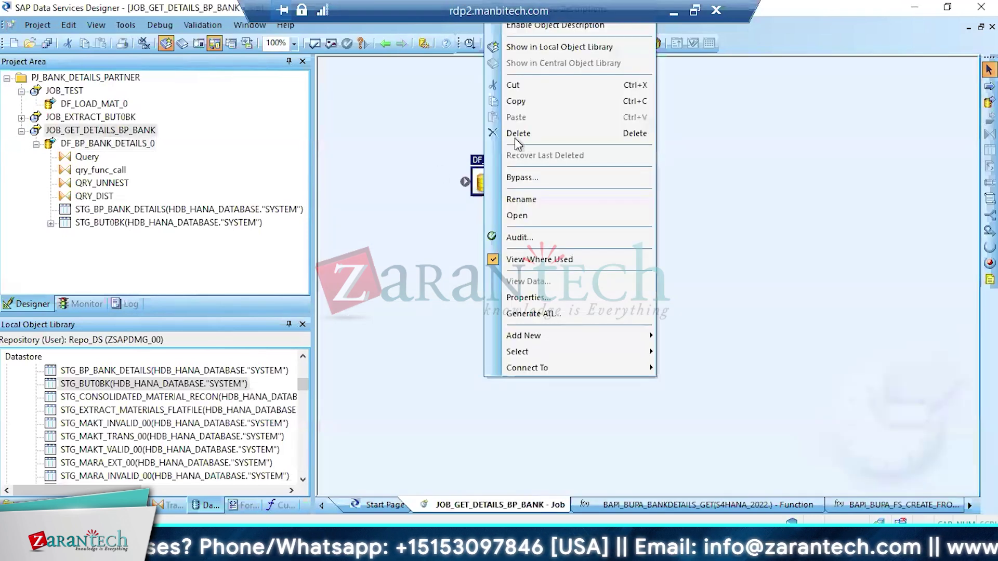
click(540, 48)
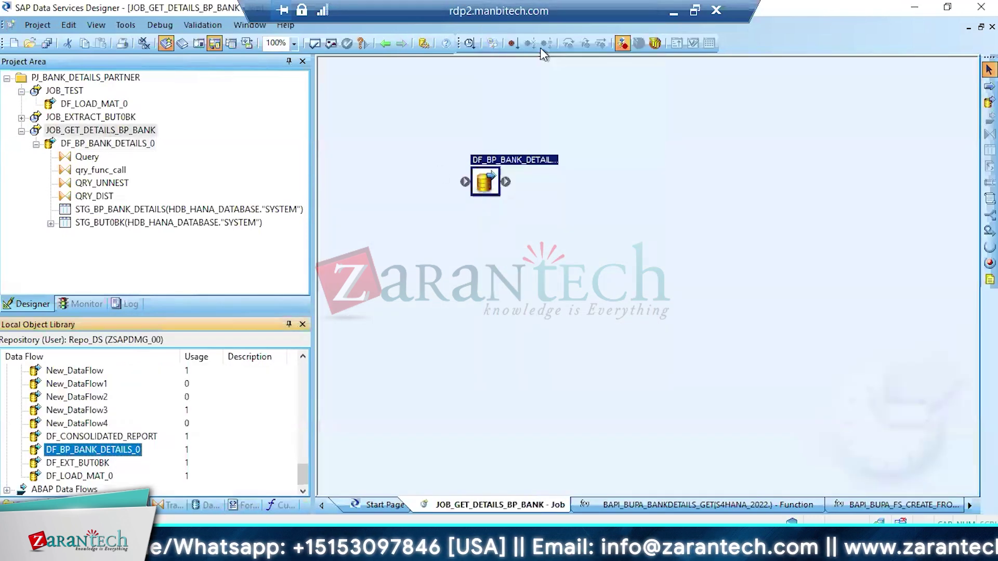
right_click(121, 454)
click(156, 62)
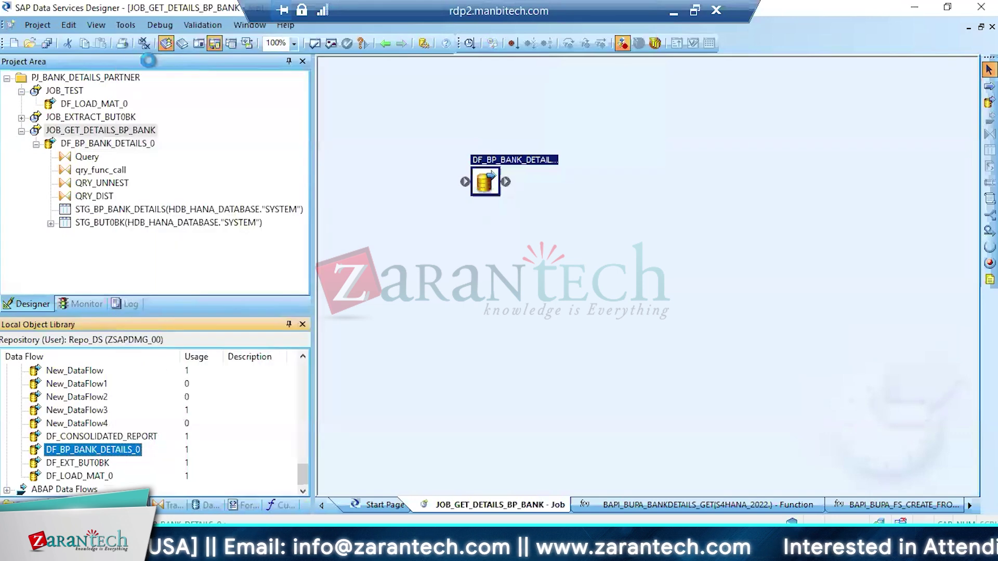
drag(118, 389, 462, 312)
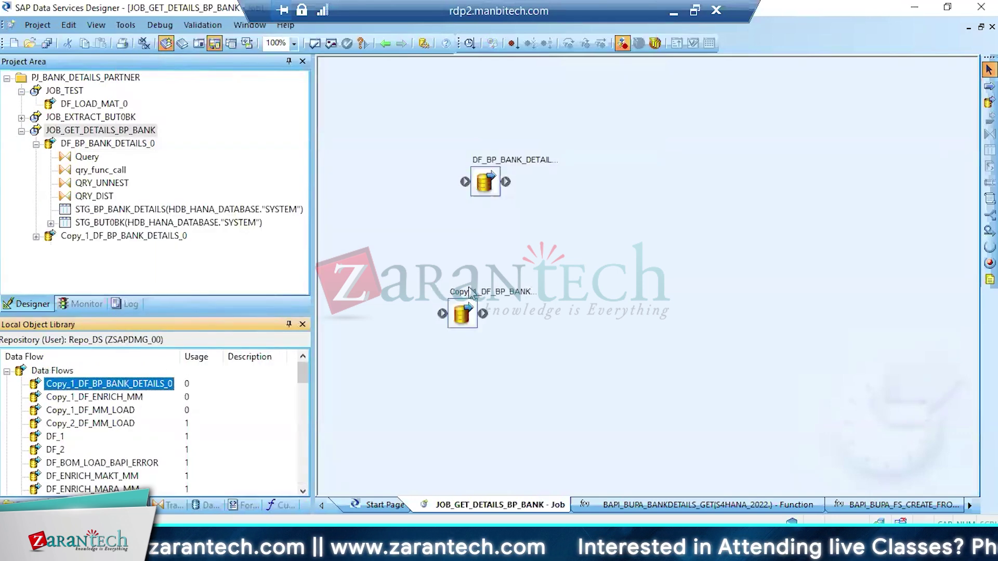
Rename the copied data flow as DF_BP_BANK_DETAILS_1 and save all changed objects
right_click(468, 315)
click(503, 198)
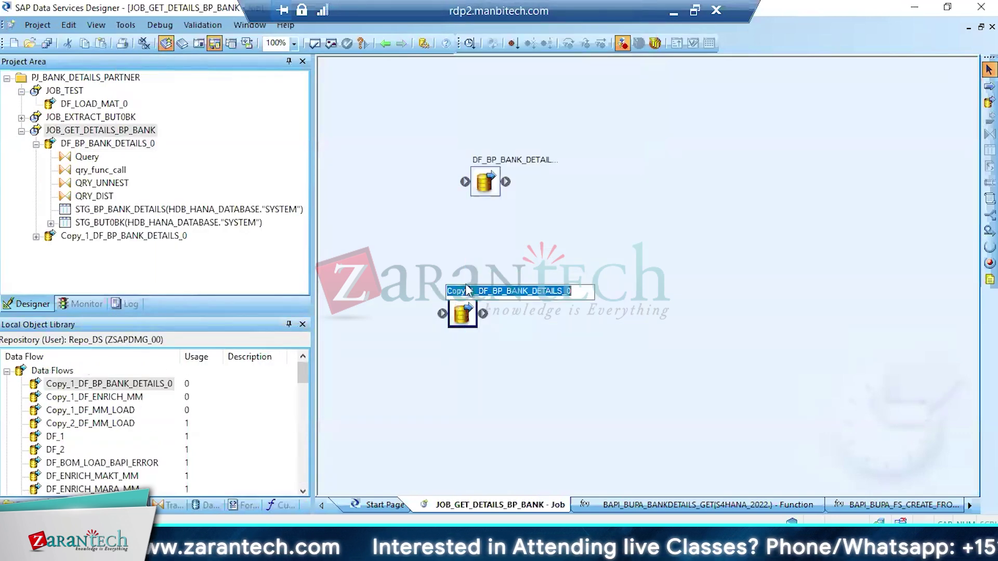
drag(478, 291, 306, 282)
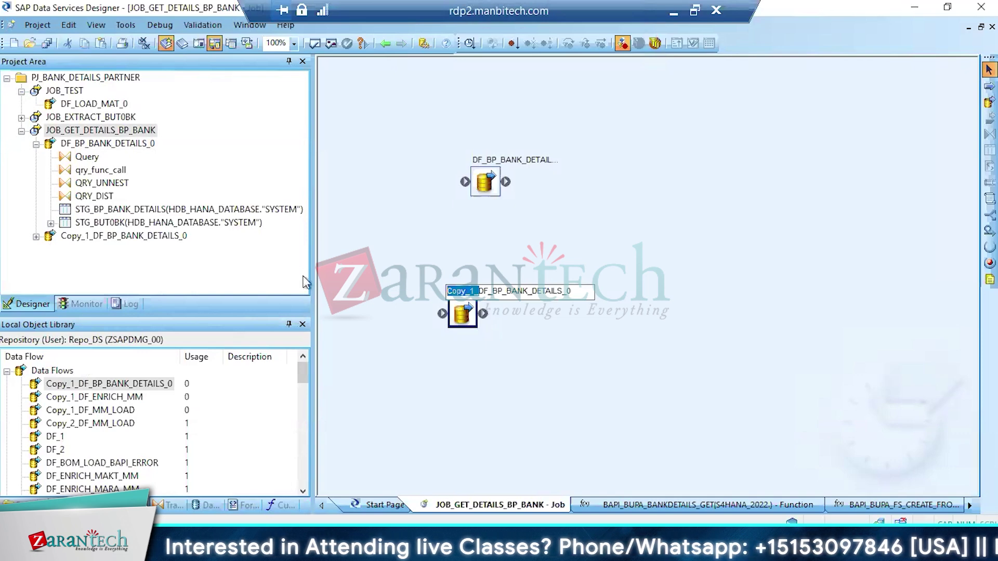
key(Delete)
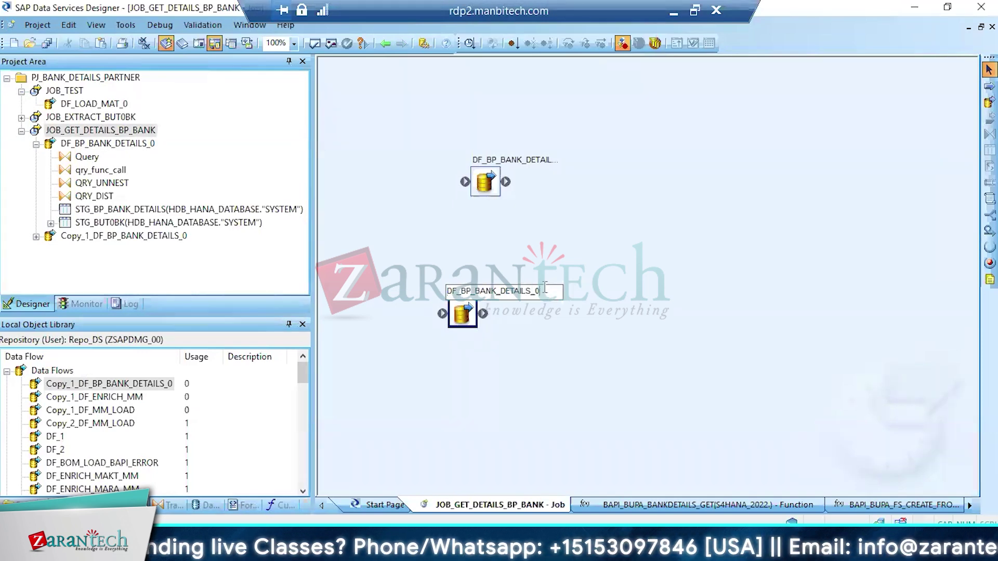
key(BackSpace)
text(1)
key(Return)
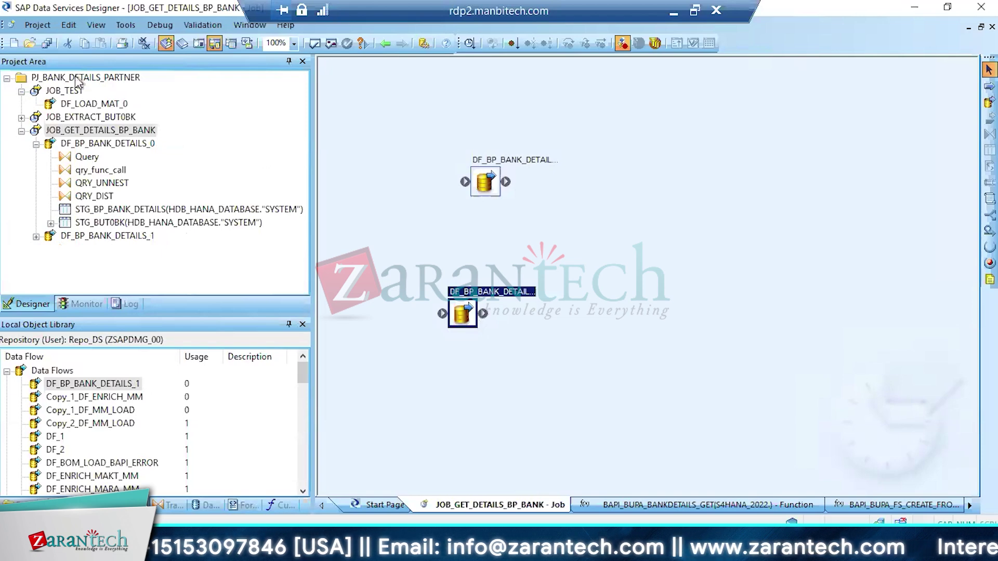
click(46, 44)
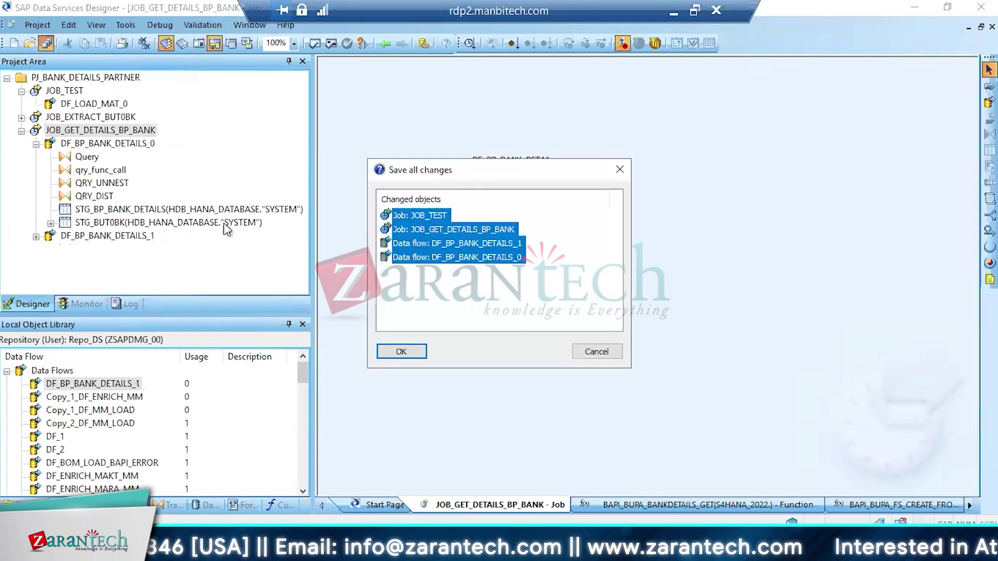
click(398, 351)
Replicate DF_BP_BANK_DETAILS_0 again and add this second copy to the job, beside the two existing data flows
right_click(495, 189)
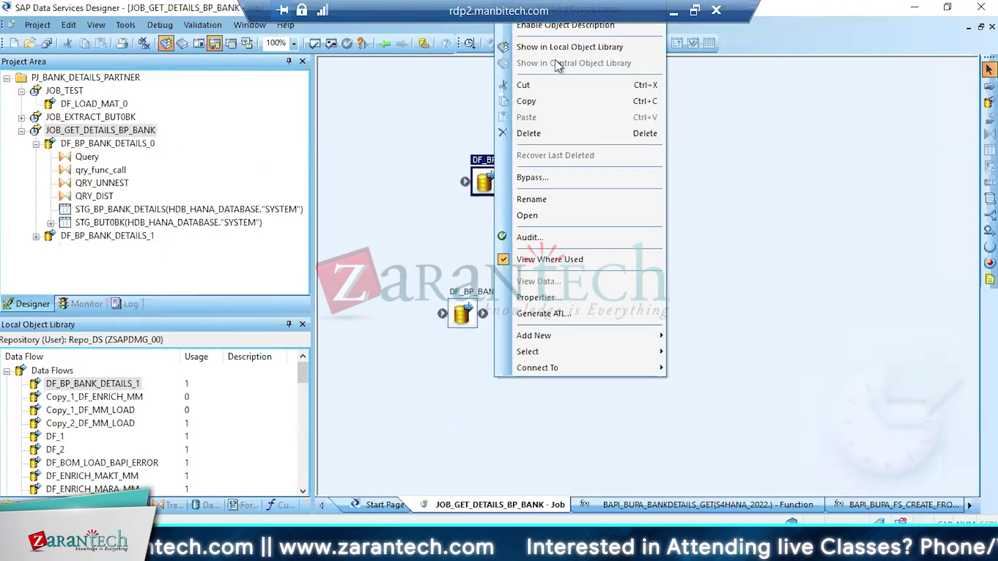
click(540, 45)
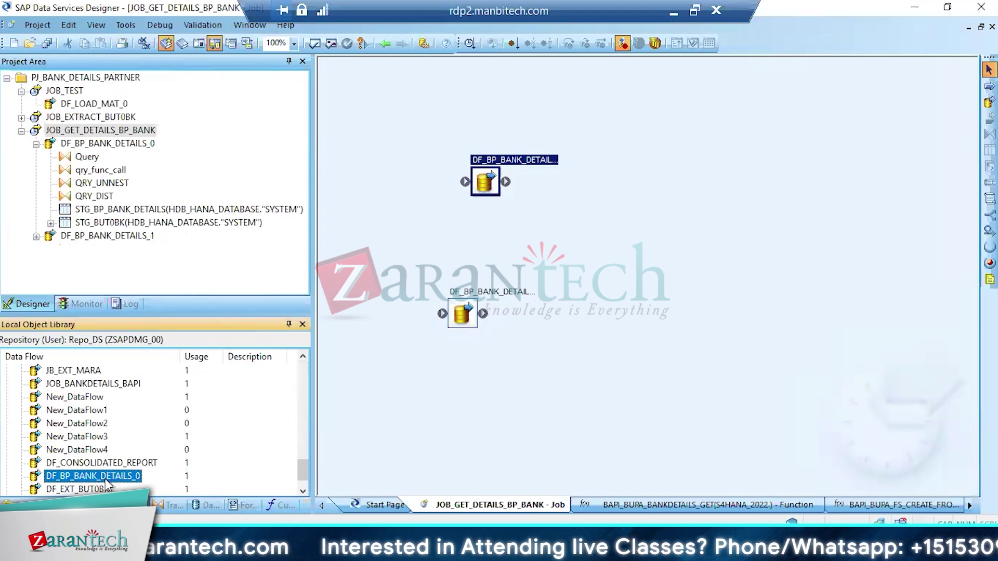
right_click(106, 478)
click(145, 95)
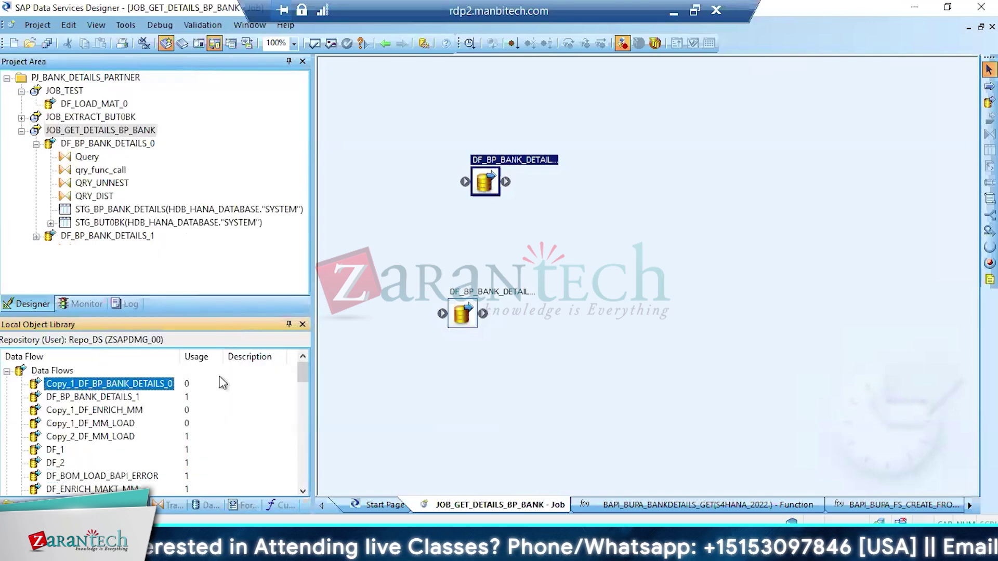
drag(122, 386, 603, 273)
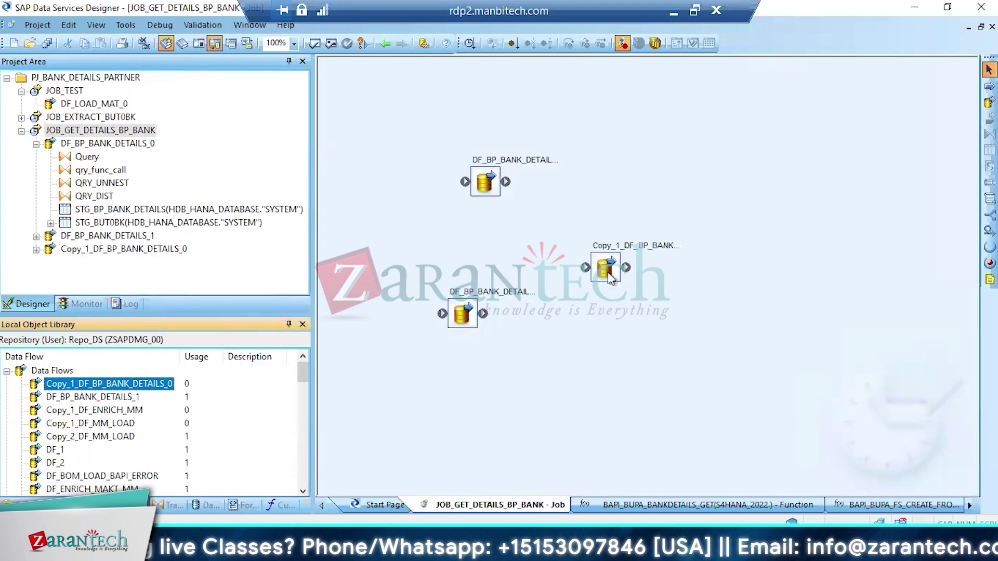
Rename the second copy of the data flow as DF_BP_BANK_DETAILS_2
right_click(603, 273)
click(644, 201)
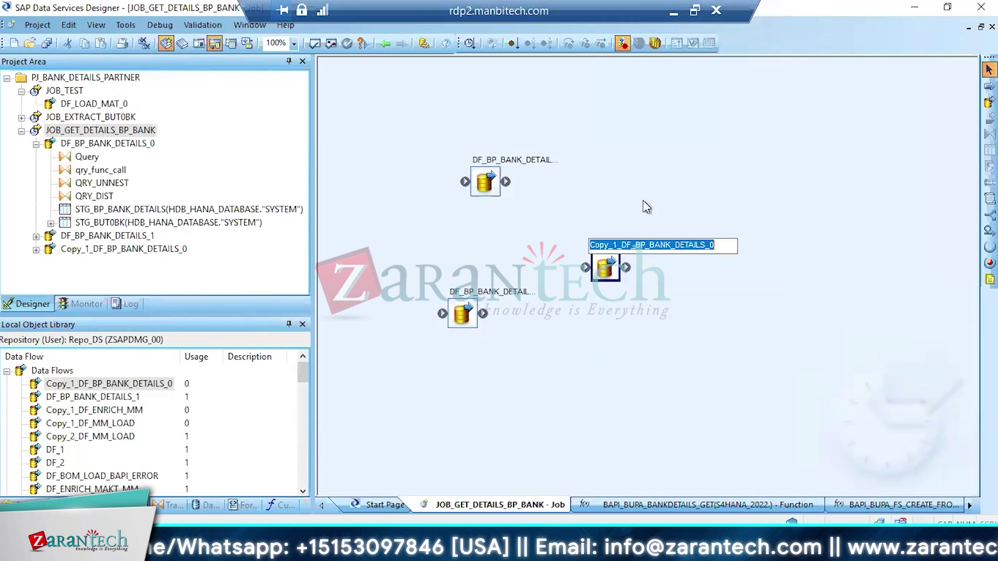
click(722, 244)
key(BackSpace)
text(2)
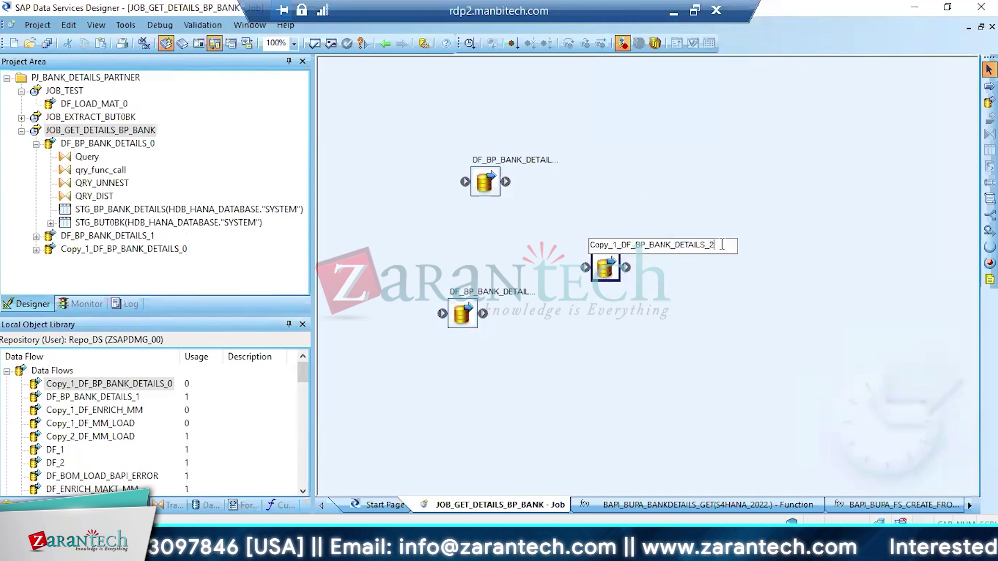
key(Home)
key(Delete)
key(Delete)
key(Delete)
key(Delete)
key(Delete)
key(Delete)
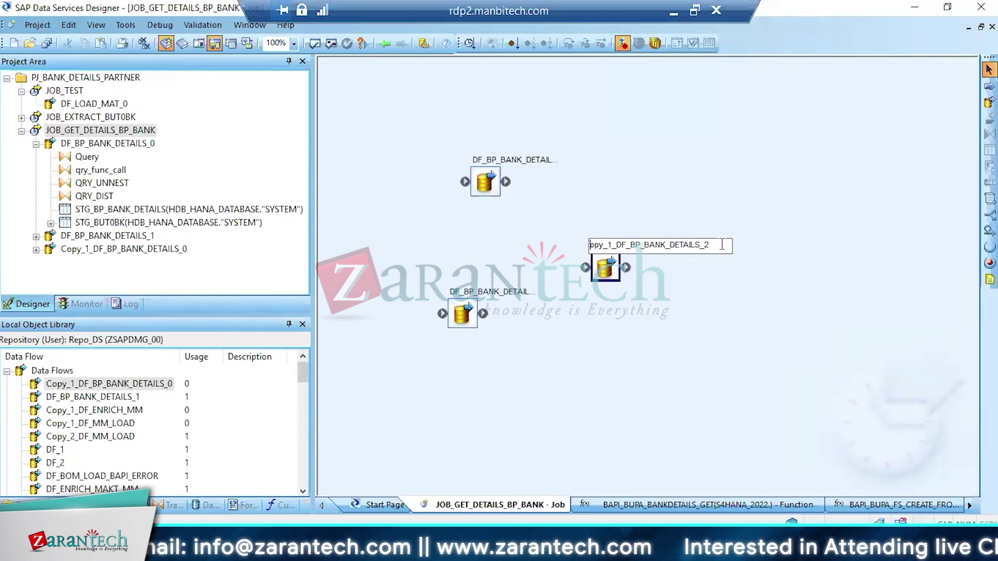
key(Delete)
key(Return)
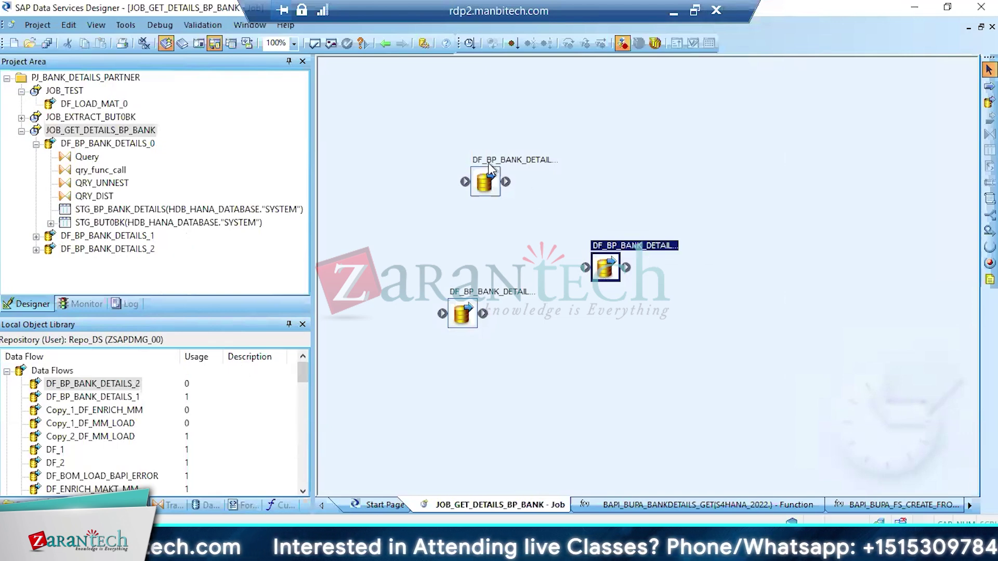
Replicate DF_BP_BANK_DETAILS_0 a third time and place the copy in the job, above DF_BP_BANK_DETAILS_2
click(481, 180)
right_click(480, 179)
click(528, 44)
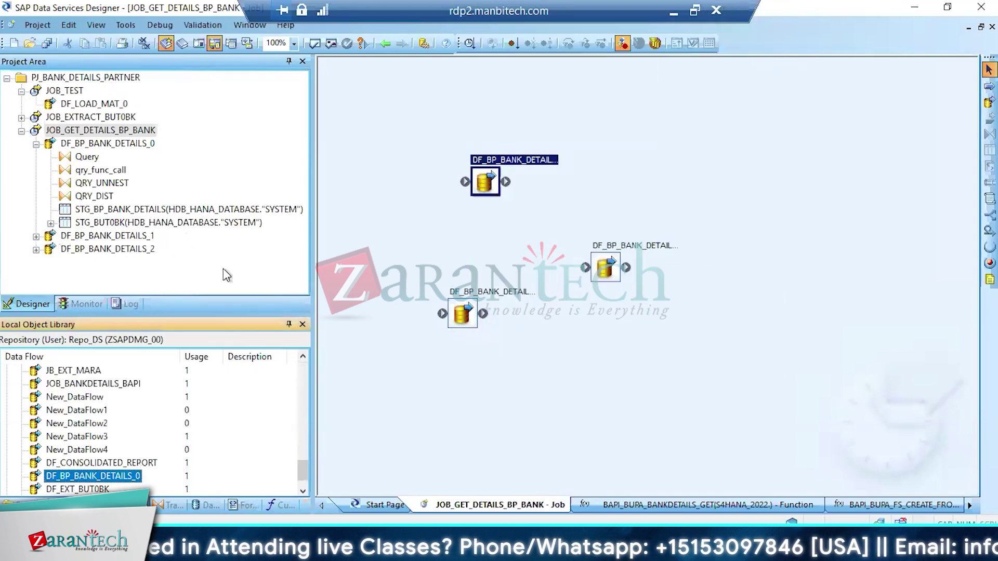
right_click(110, 485)
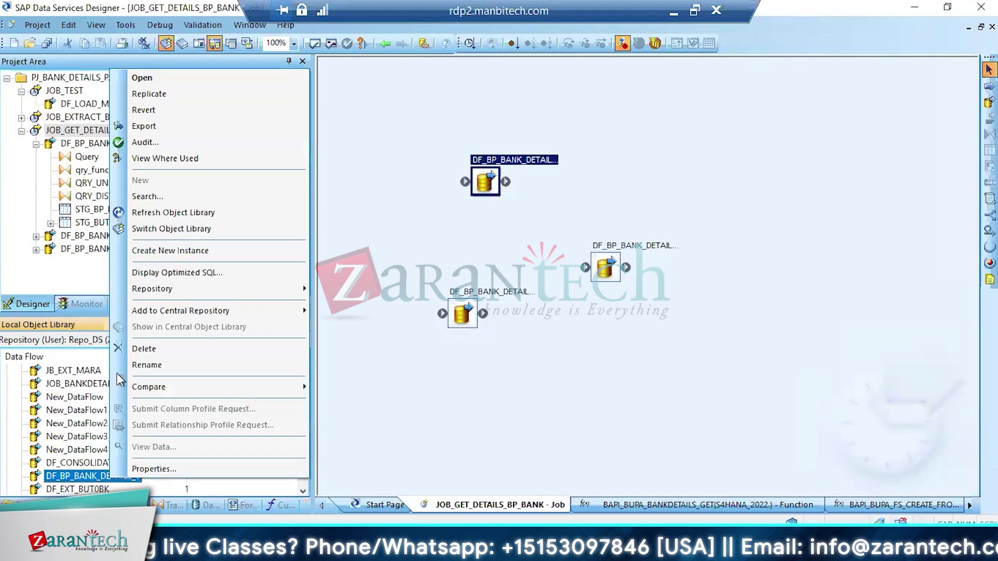
click(143, 92)
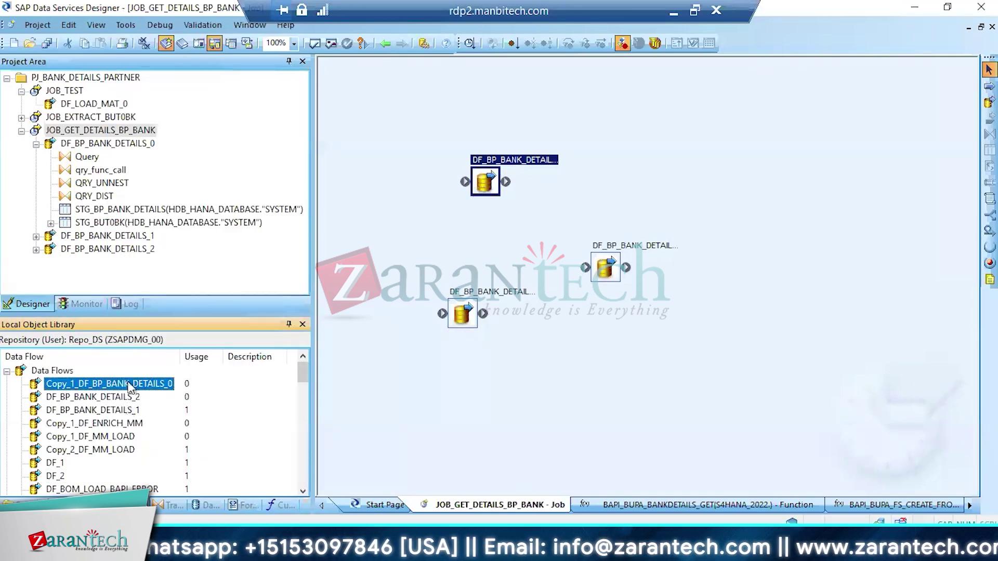
drag(132, 389, 689, 143)
Rename the third copy of the data flow as DF_BP_BANK_DETAILS_3
right_click(690, 154)
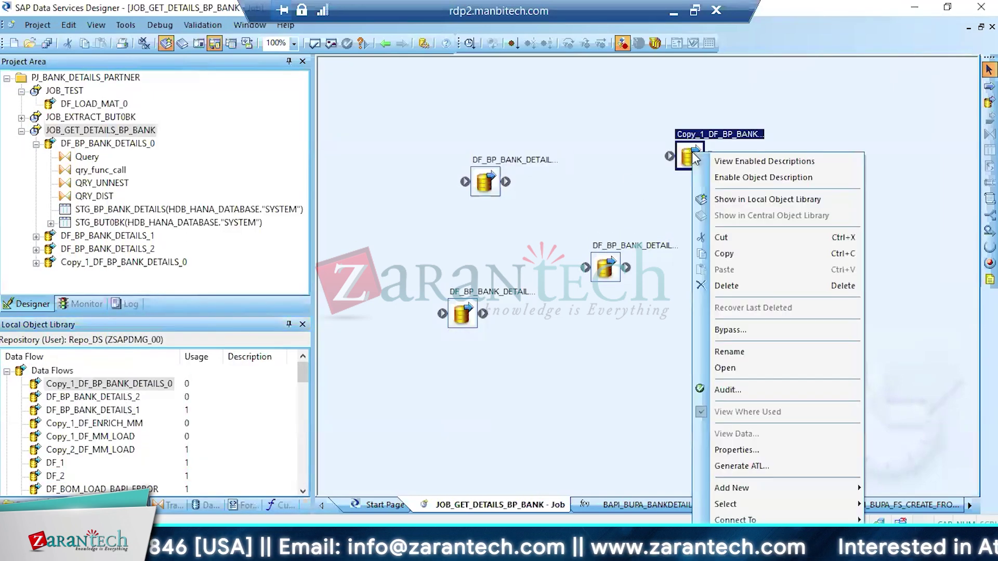
click(730, 352)
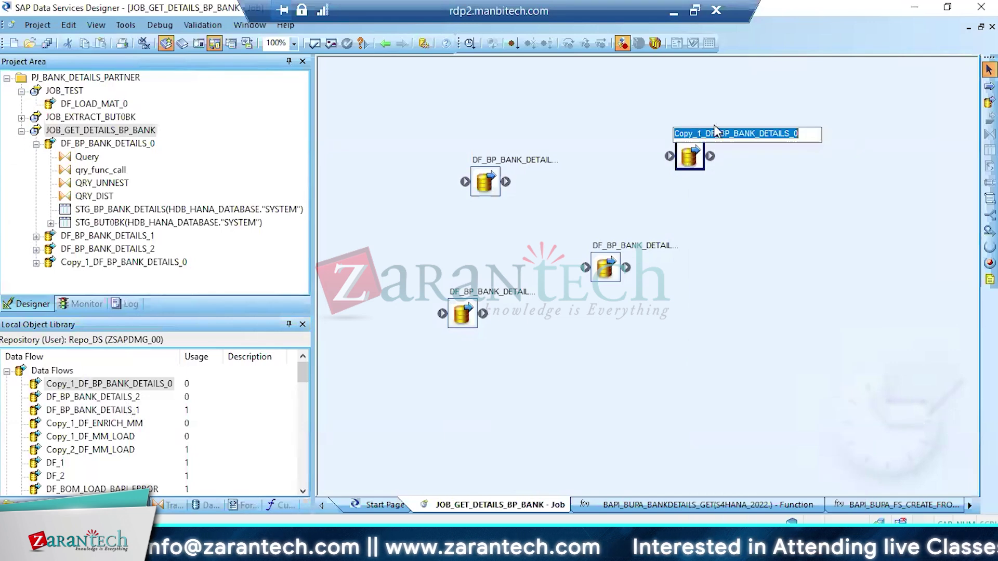
click(708, 133)
key(BackSpace)
key(BackSpace)
key(BackSpace)
key(BackSpace)
key(BackSpace)
key(BackSpace)
key(BackSpace)
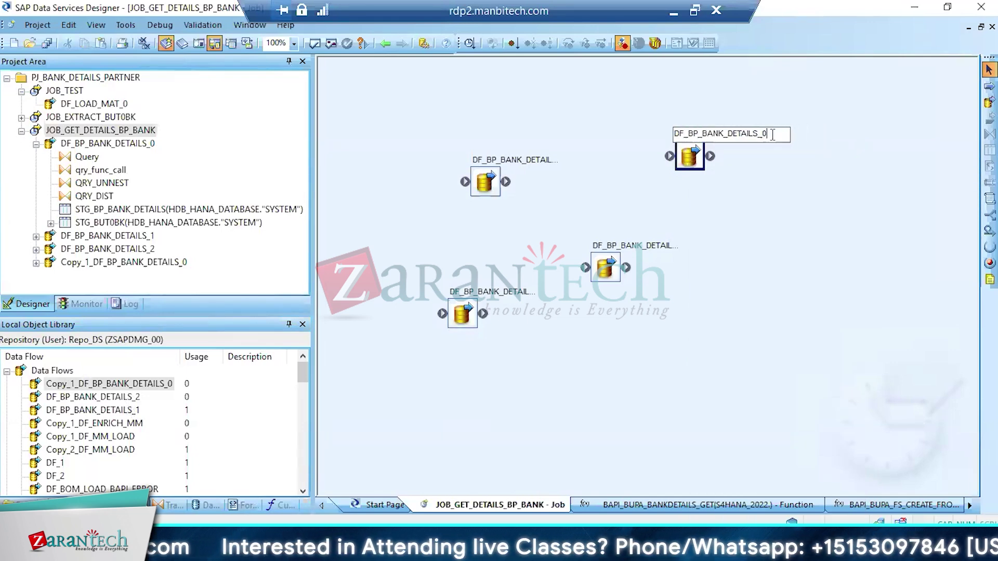
key(BackSpace)
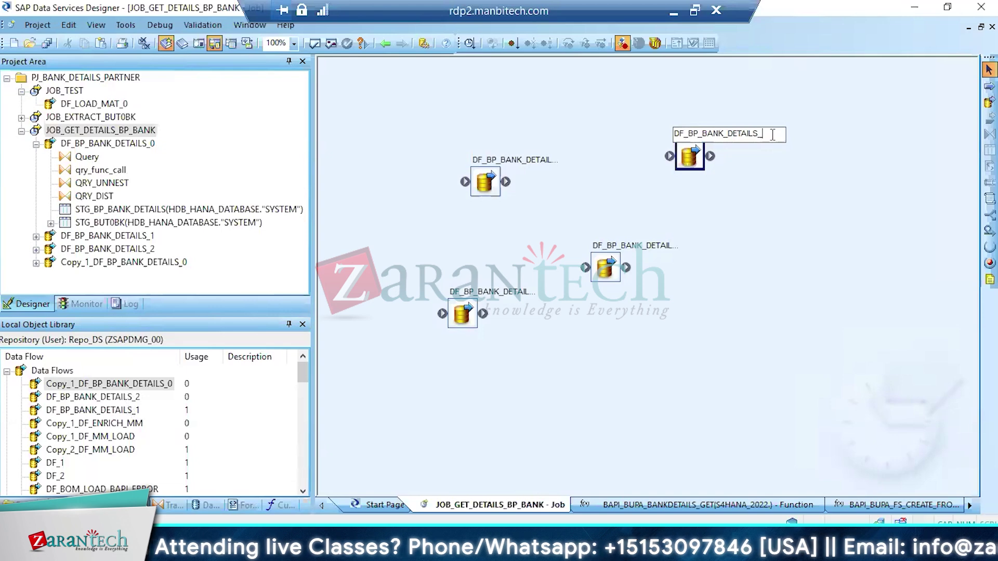
text(3)
key(Return)
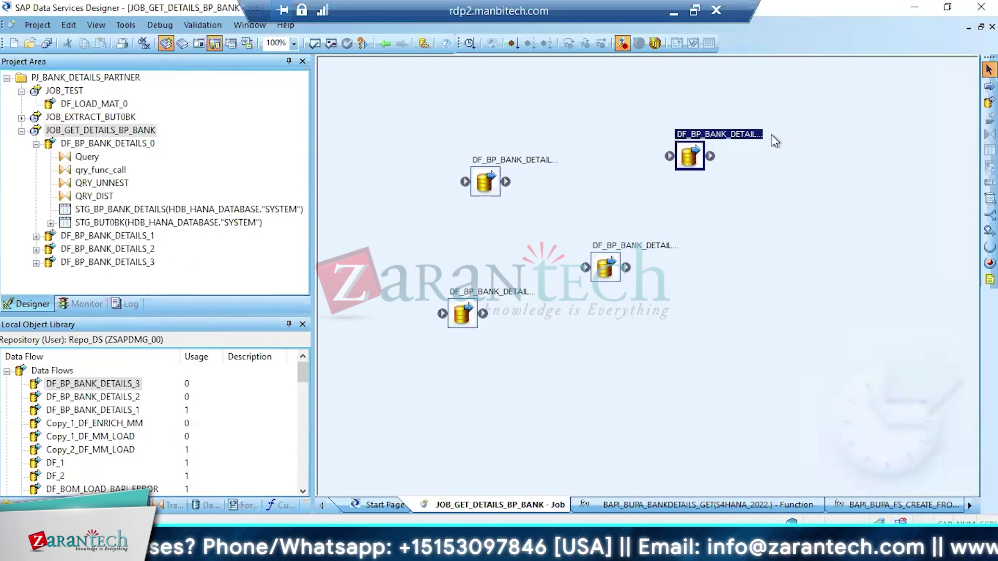
Replicate DF_BP_BANK_DETAILS_0, replicate the resulting copy once more, and place that last replica in the job below DF_BP_BANK_DETAILS_2
right_click(484, 186)
click(536, 47)
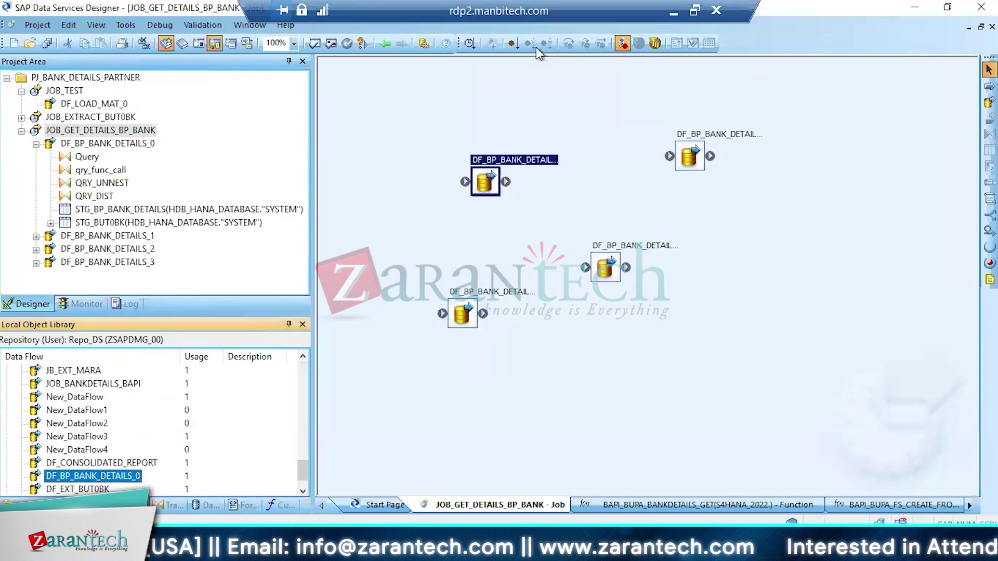
right_click(115, 478)
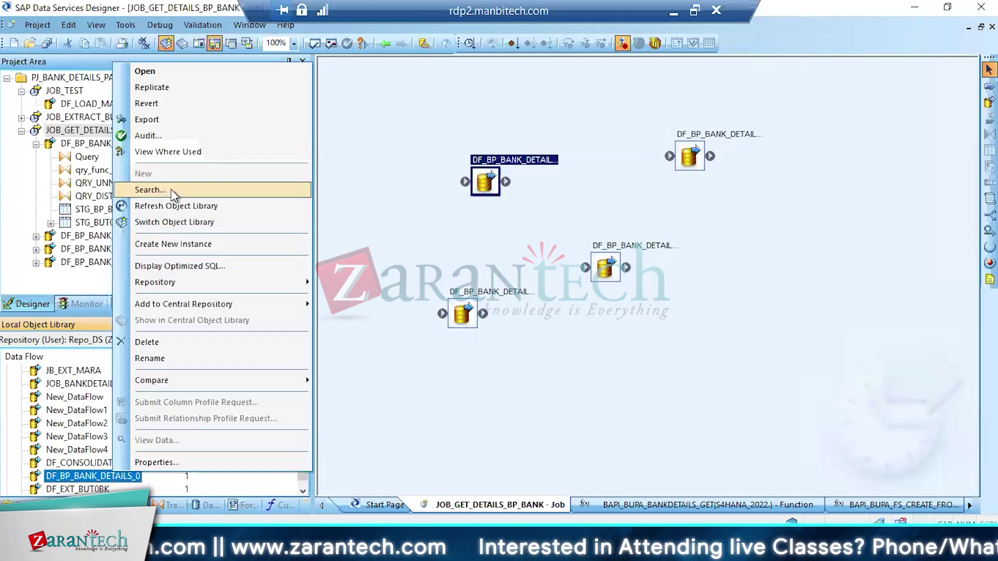
click(164, 91)
right_click(128, 385)
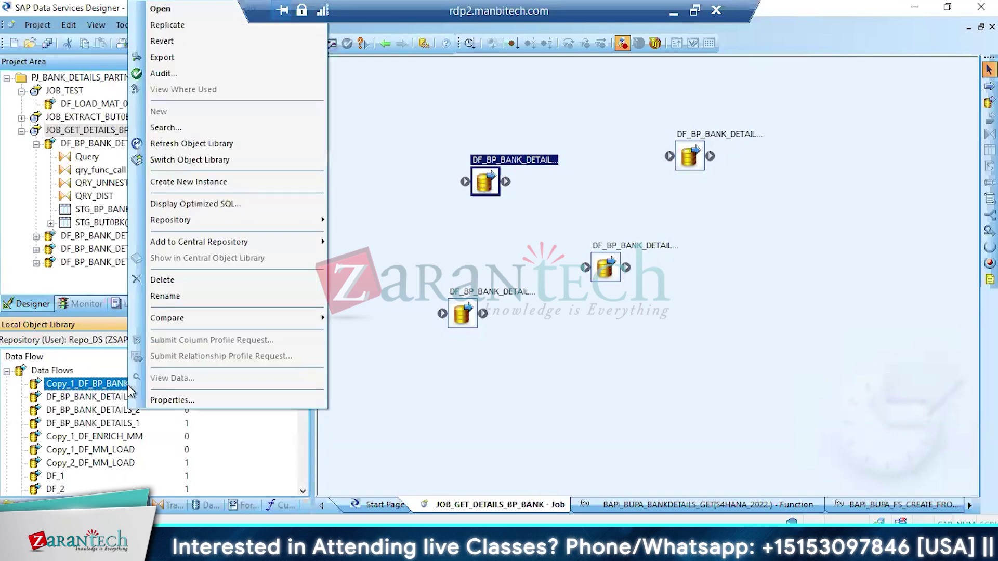
click(169, 24)
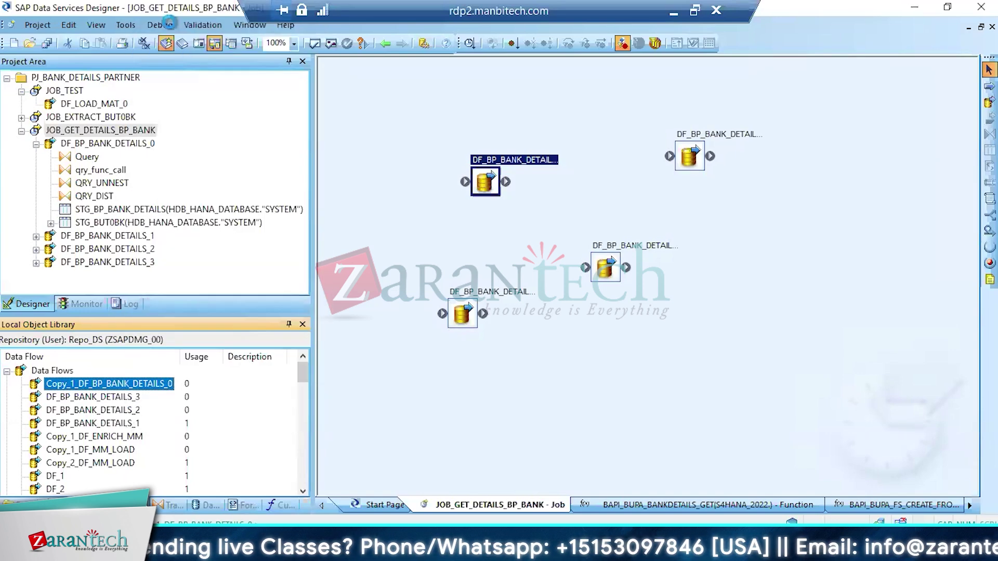
drag(126, 385, 615, 378)
Rename the newly placed replica as DF_BP_BANK_DETAILS_4
right_click(598, 391)
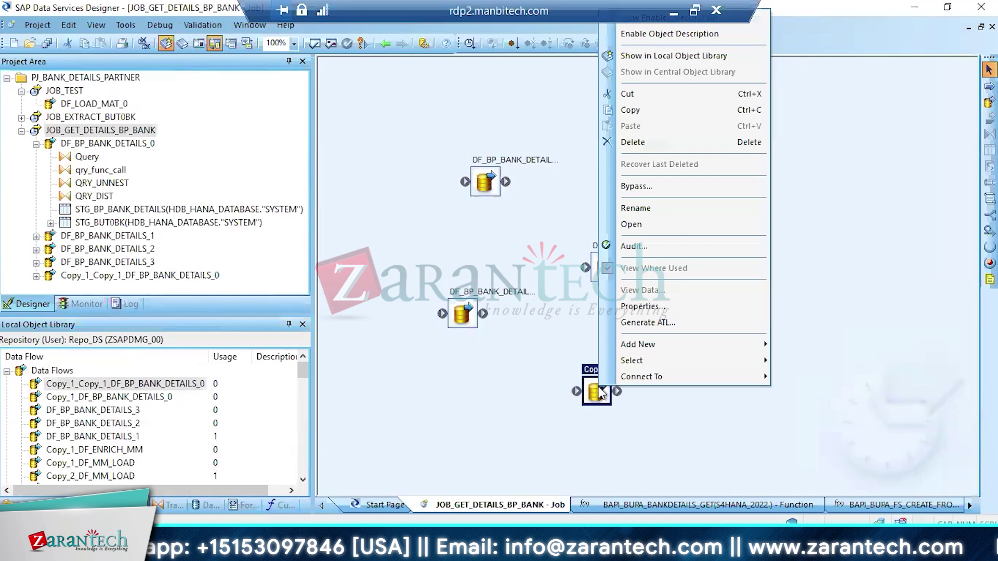
click(645, 209)
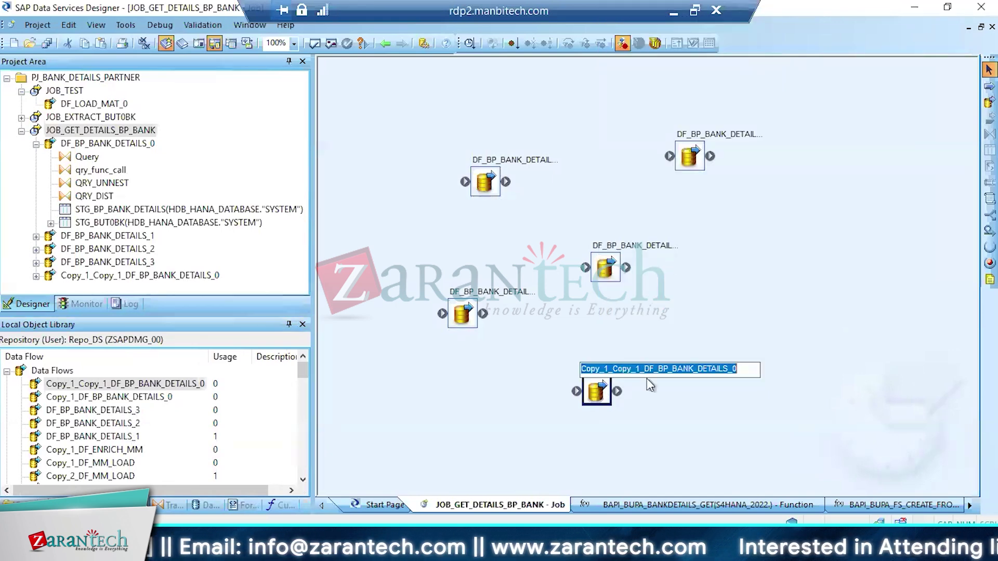
drag(647, 372, 466, 347)
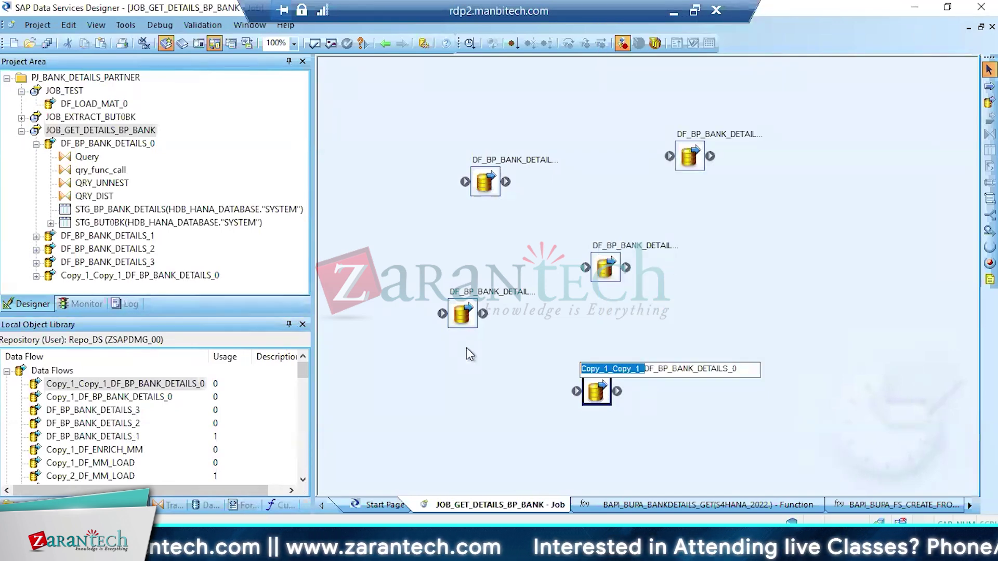
key(BackSpace)
click(677, 370)
key(BackSpace)
text(4)
key(Return)
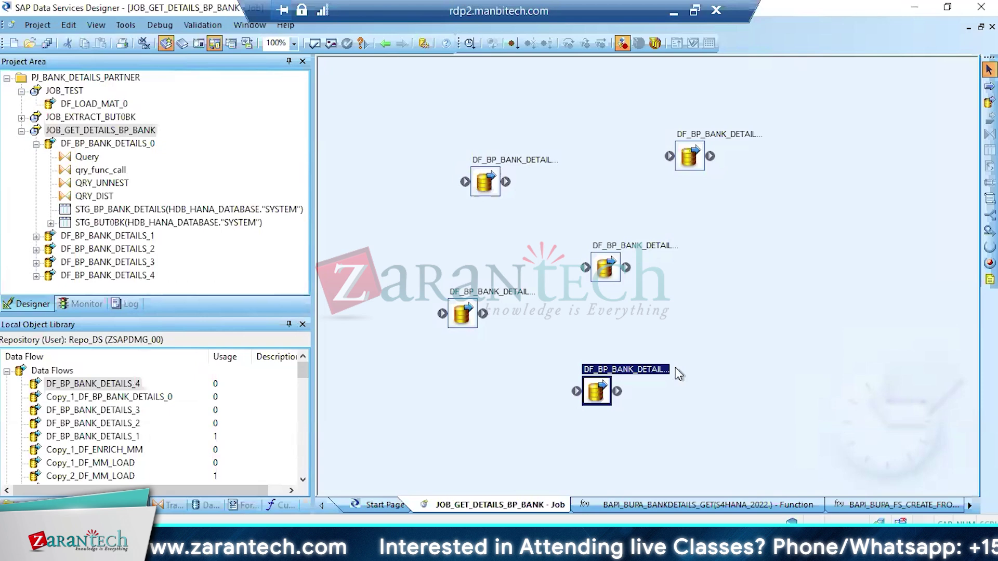
Collapse DF_BP_BANK_DETAILS_0 in the project tree and save all changed objects, including JOB_GET_DETAILS_BP_BANK and the new data flows
click(36, 145)
click(46, 44)
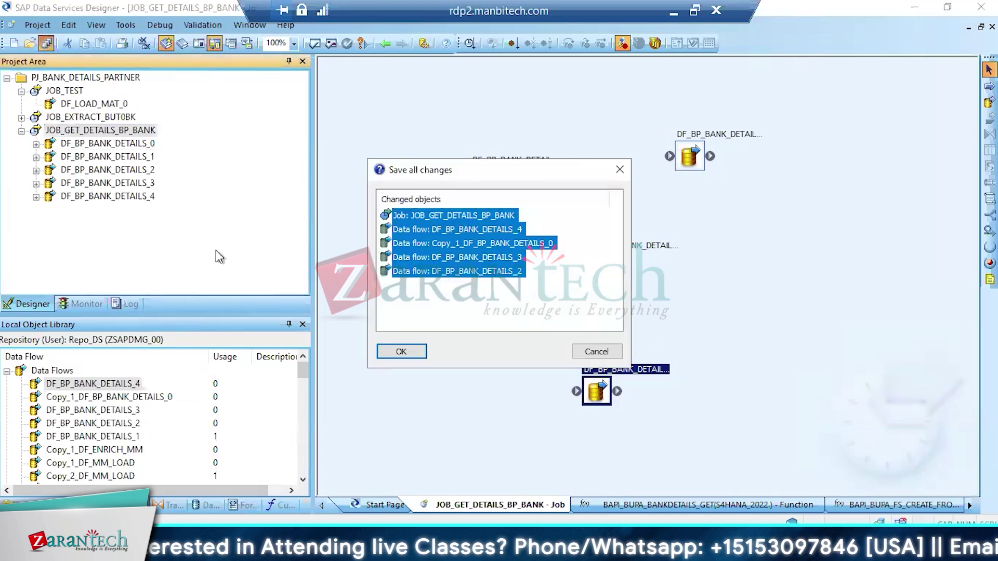
click(397, 352)
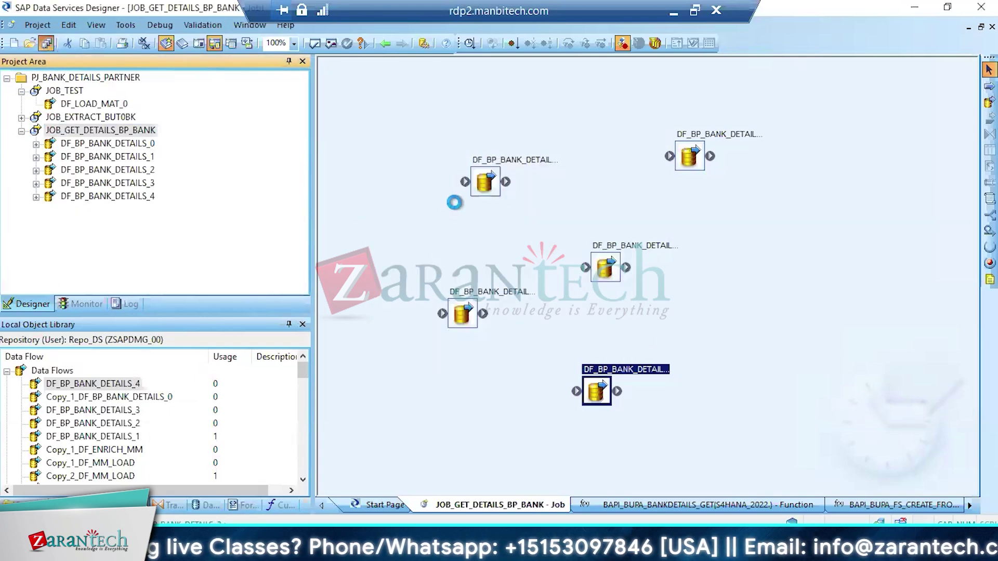
Review the WHERE condition of the Query transform in DF_BP_BANK_DETAILS_0, checking the word_ext part and then the whole expression
click(126, 146)
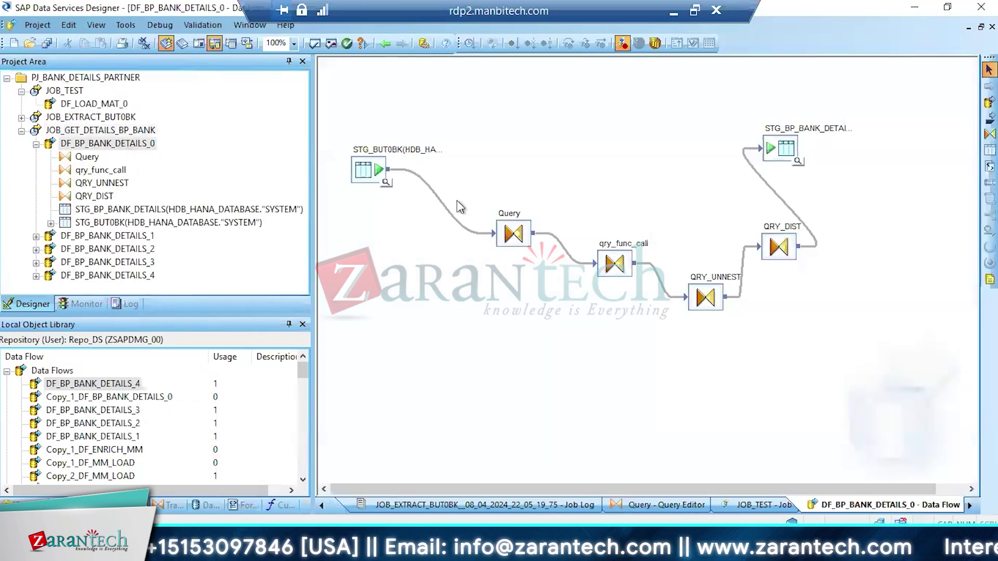
double_click(522, 243)
click(457, 412)
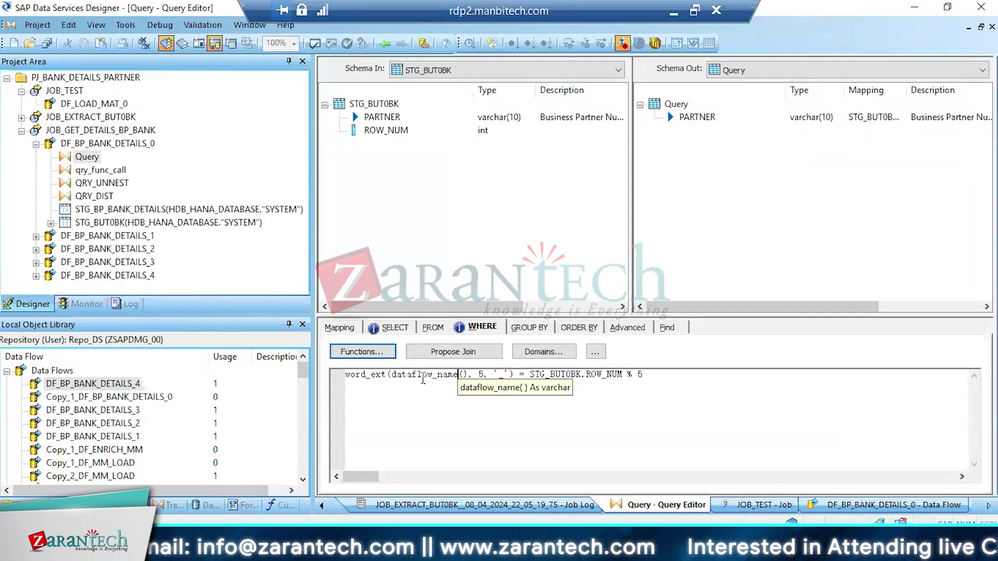
drag(519, 374, 263, 360)
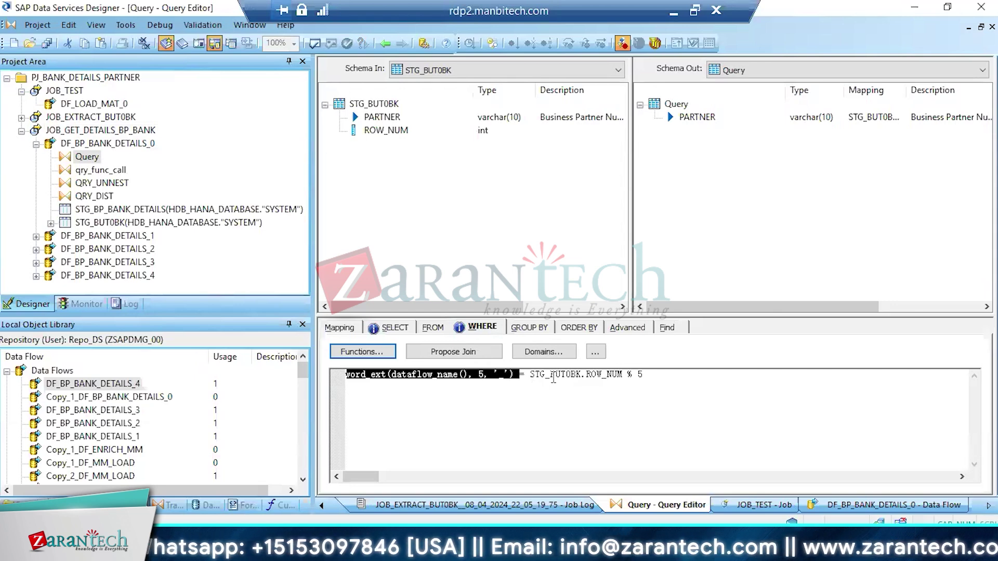
drag(660, 386, 321, 356)
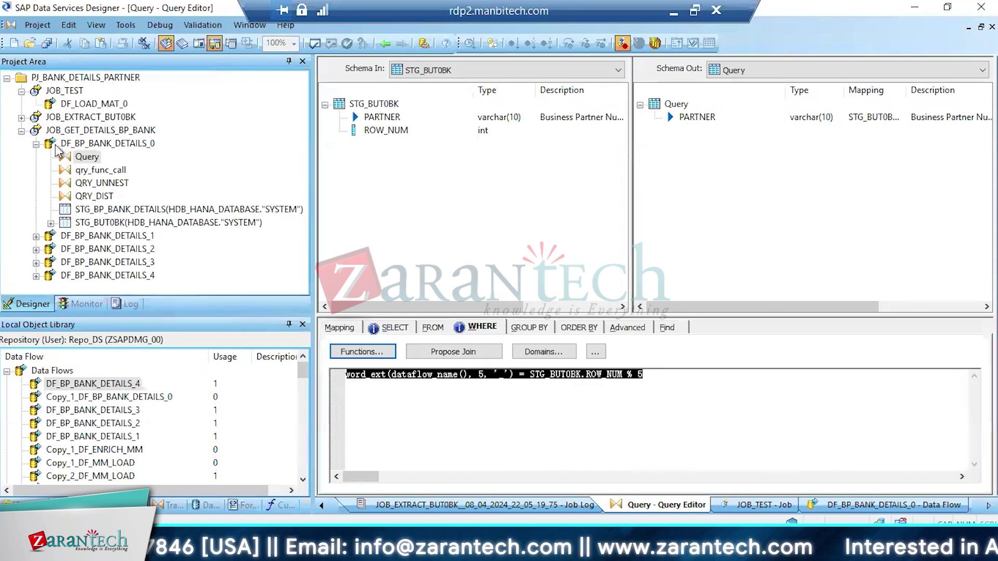
click(36, 144)
Check the WHERE condition of the Query transform in DF_BP_BANK_DETAILS_1, including its word_ext data flow name comparison
double_click(104, 157)
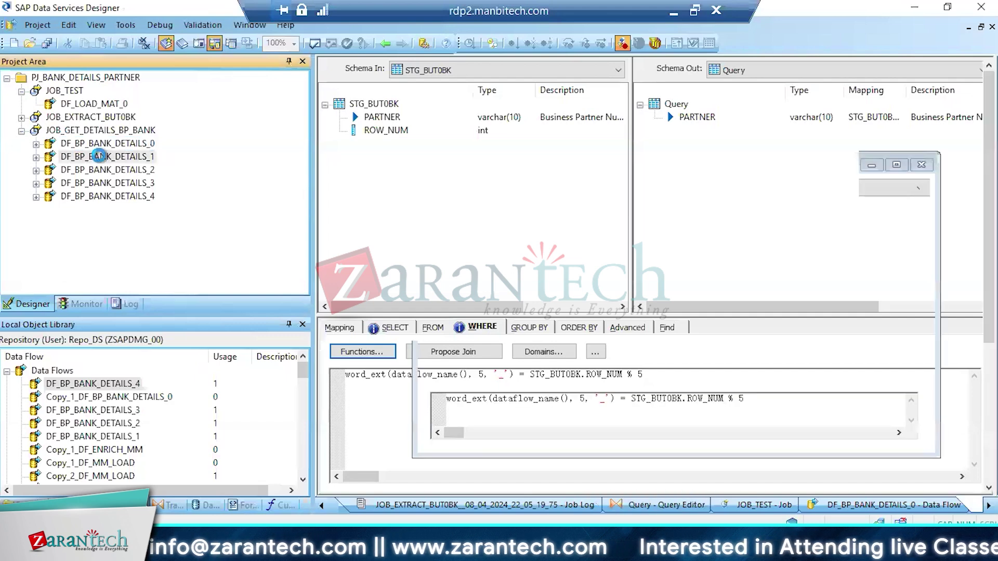
click(514, 234)
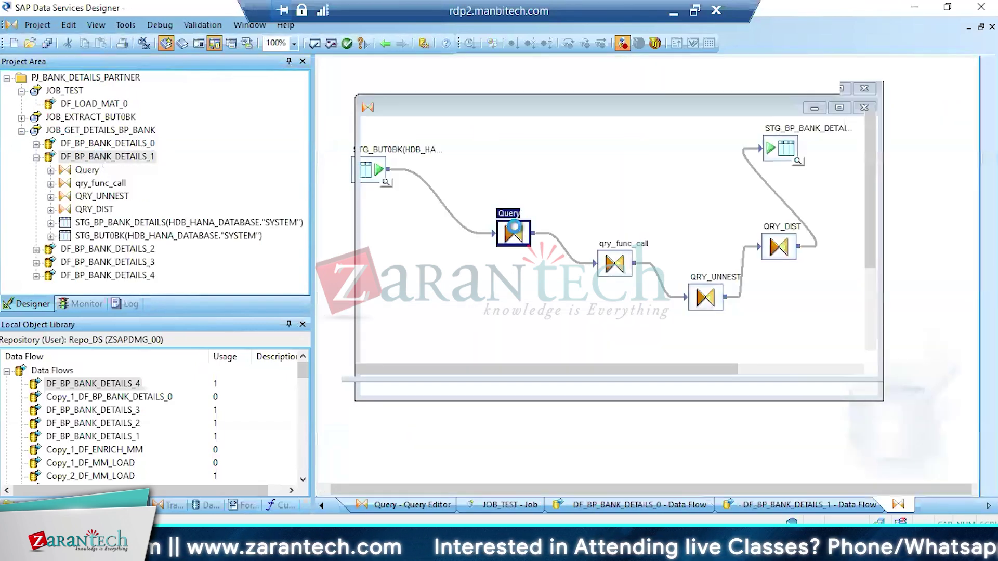
double_click(515, 233)
click(408, 327)
click(489, 329)
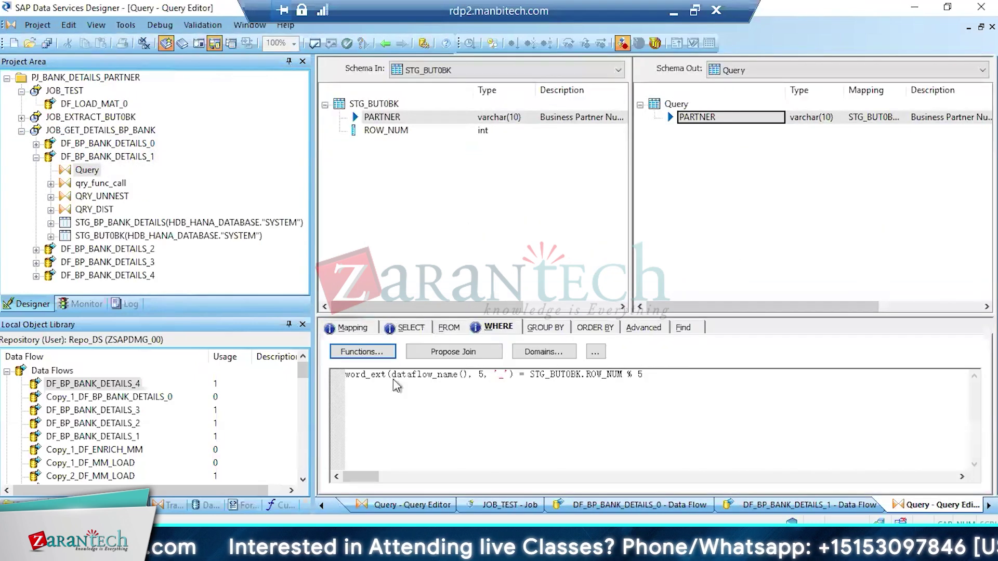
click(514, 376)
key(shift+Home)
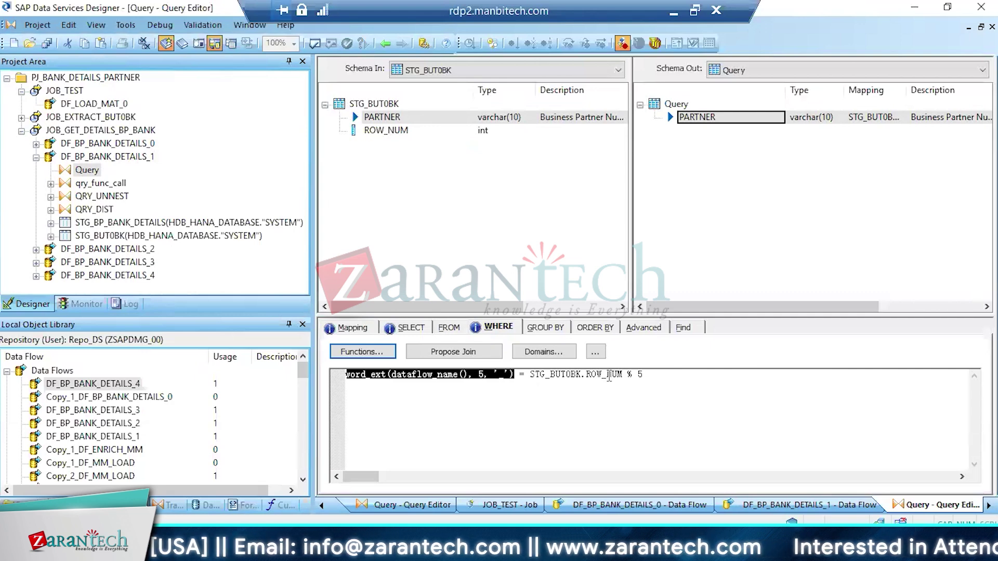
click(660, 378)
key(shift+Home)
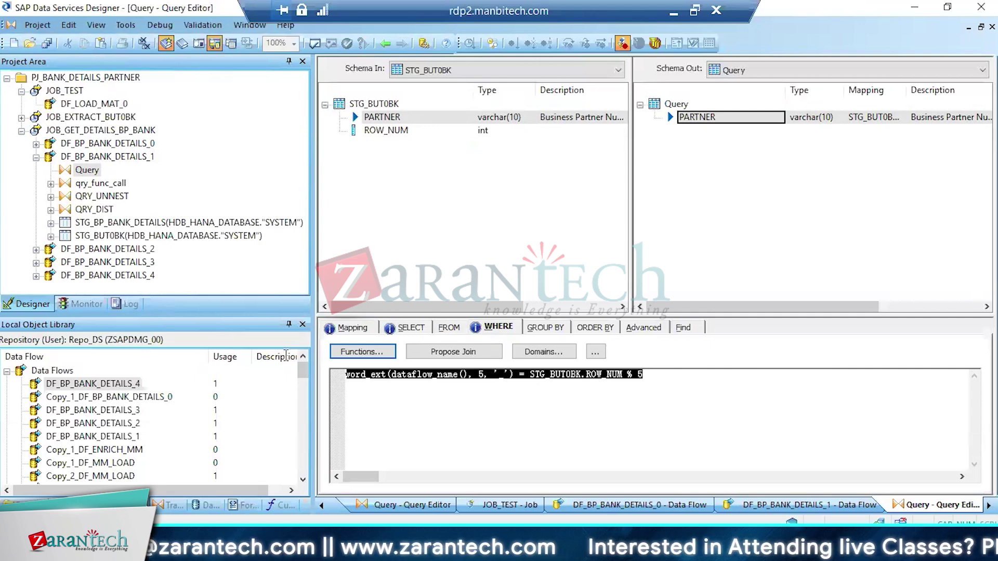
click(36, 157)
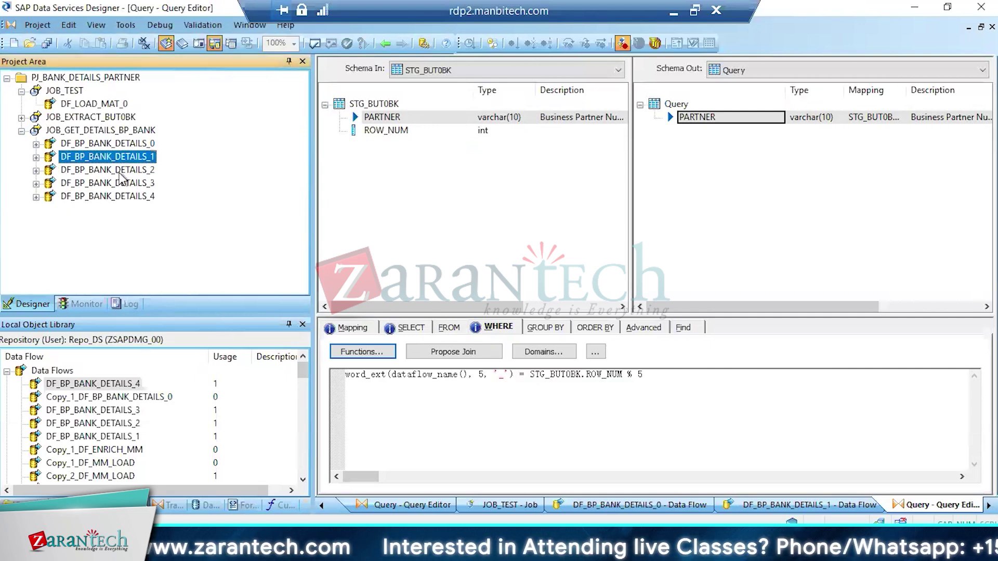
Inspect the WHERE condition of the Query transform in DF_BP_BANK_DETAILS_2
double_click(52, 169)
double_click(513, 236)
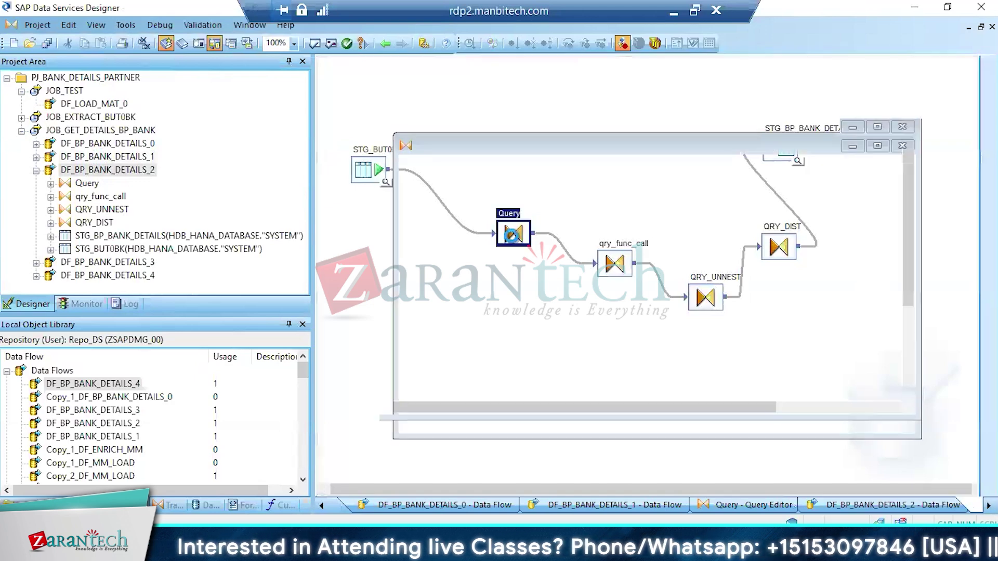
click(503, 327)
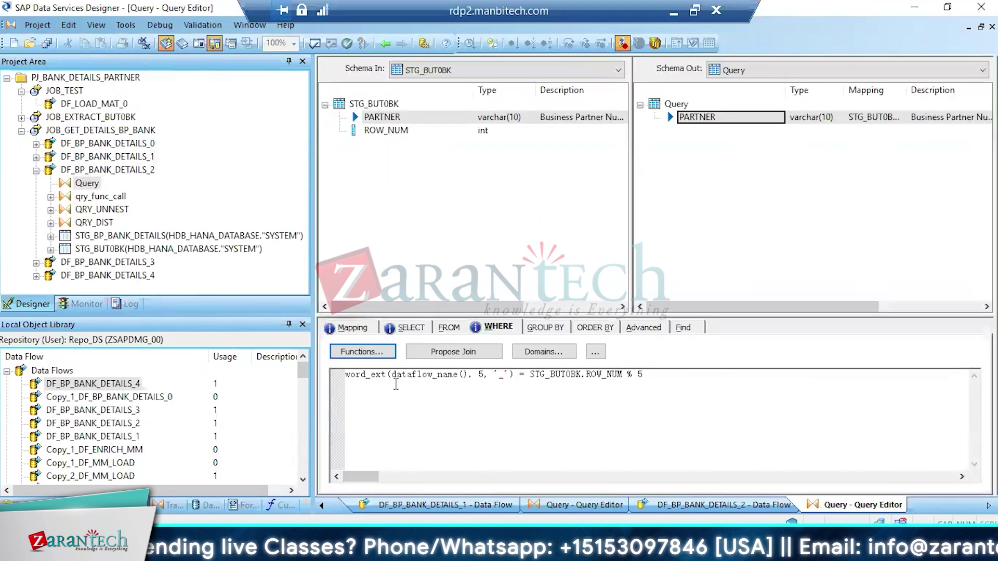
drag(519, 375, 263, 366)
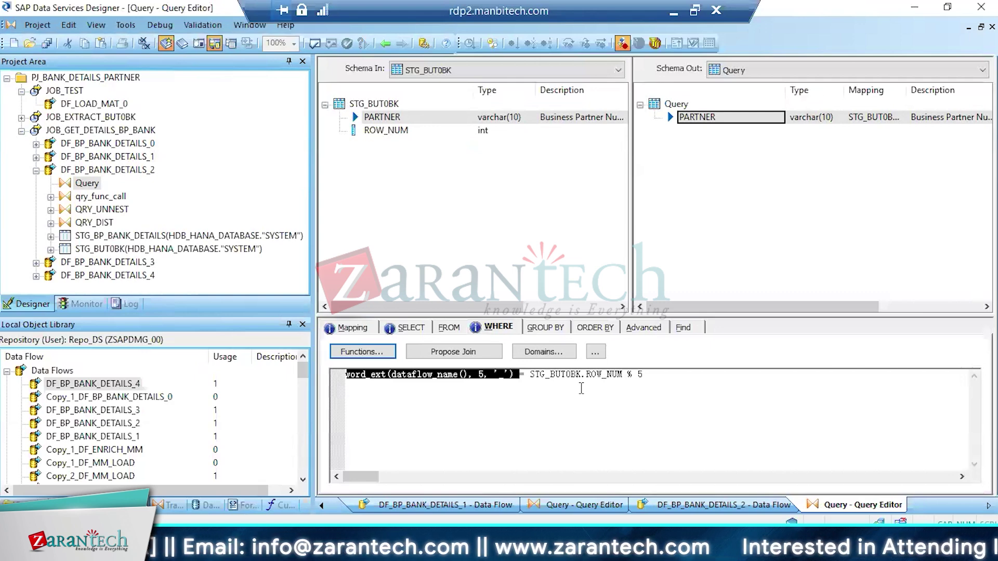
drag(665, 385, 344, 374)
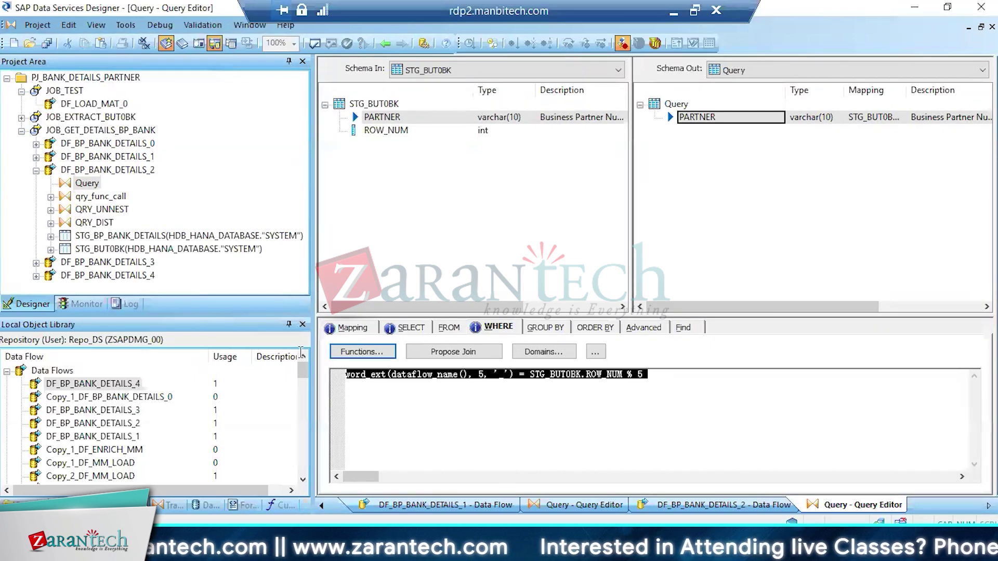
click(36, 170)
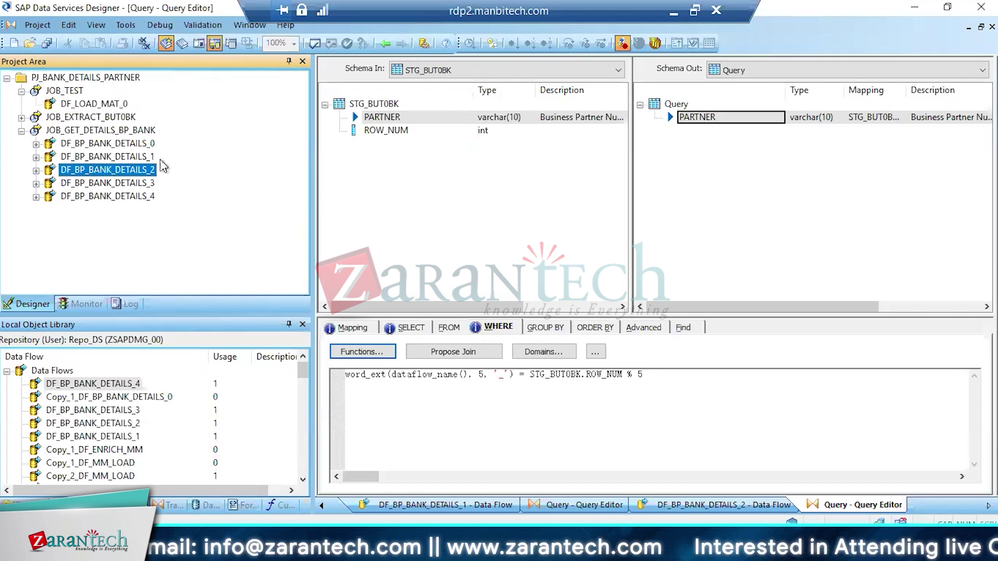
Reopen the Query transform of DF_BP_BANK_DETAILS_0 and examine the arguments of word_ext in its WHERE condition
double_click(134, 144)
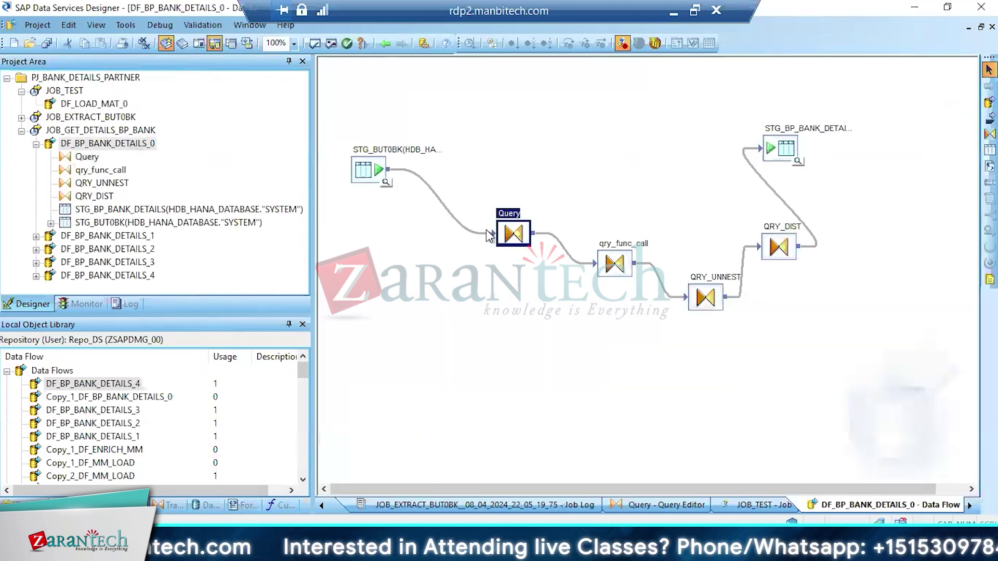
double_click(513, 233)
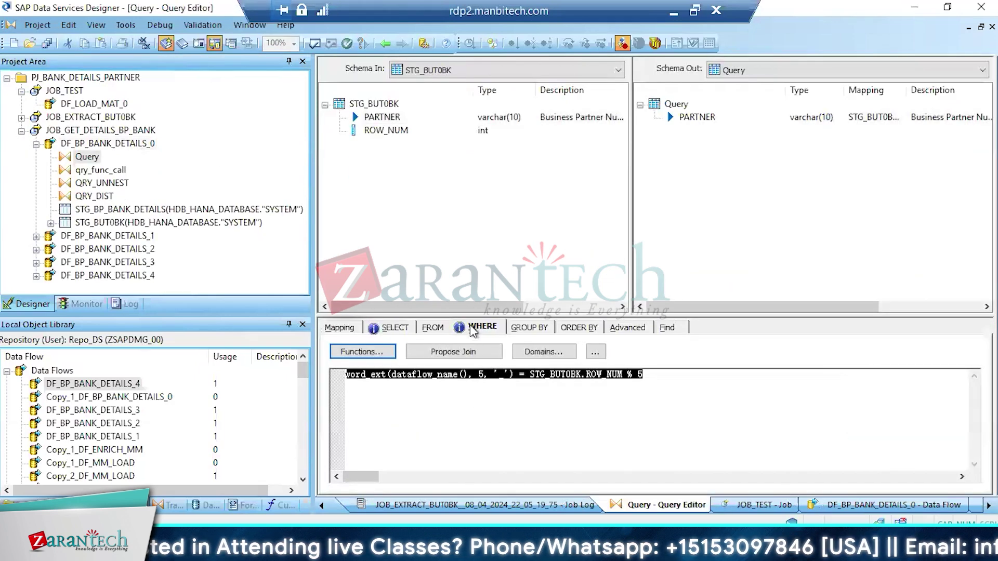
click(468, 374)
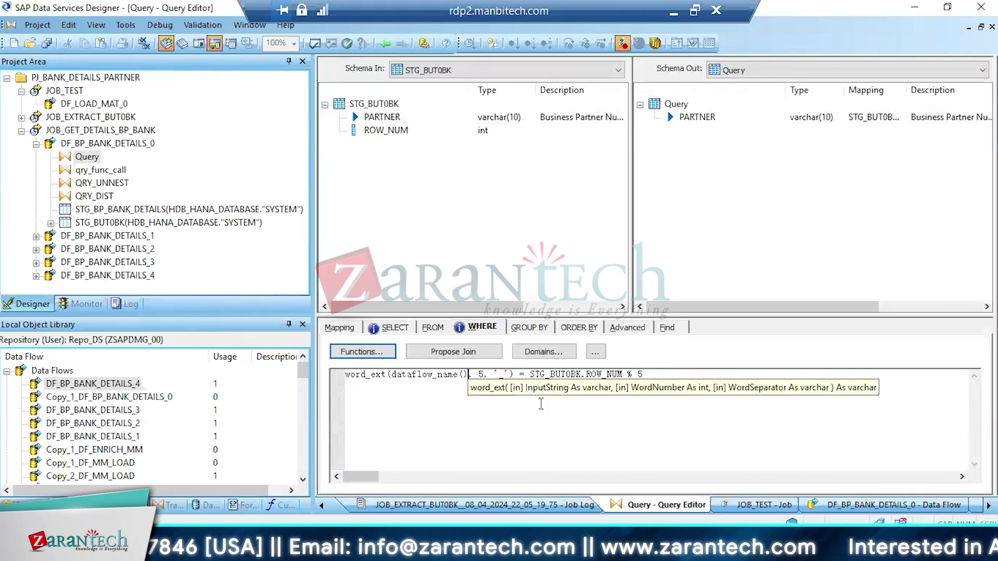
Reopen the Query transform of DF_BP_BANK_DETAILS_1 and examine dataflow_name() and the full ROW_NUM modulo 5 filter
click(99, 235)
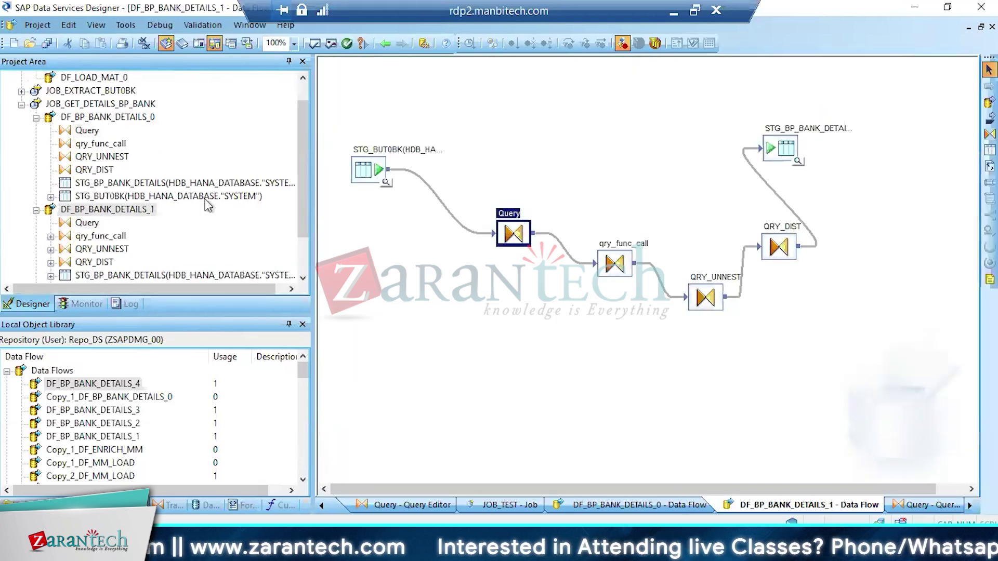
click(35, 211)
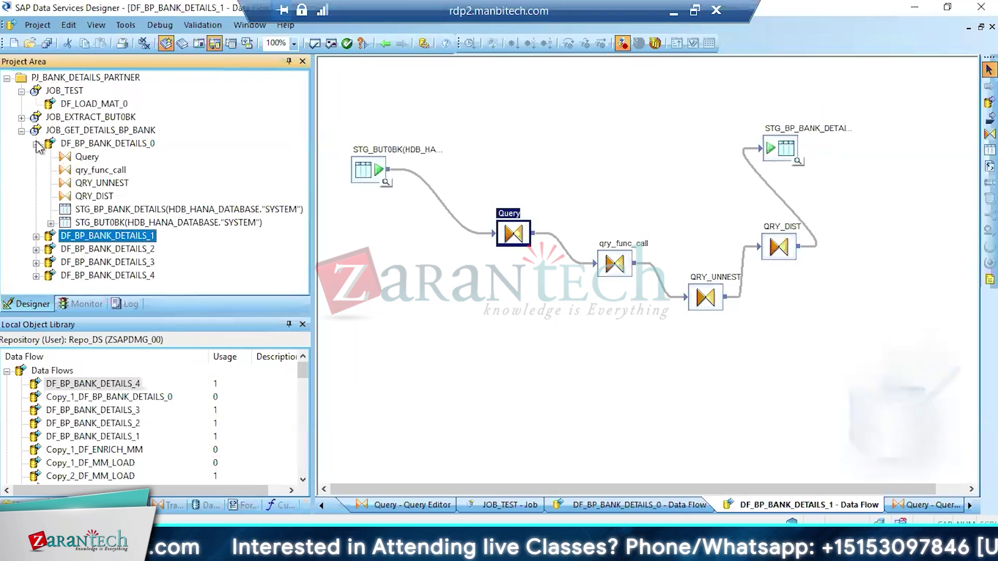
click(36, 144)
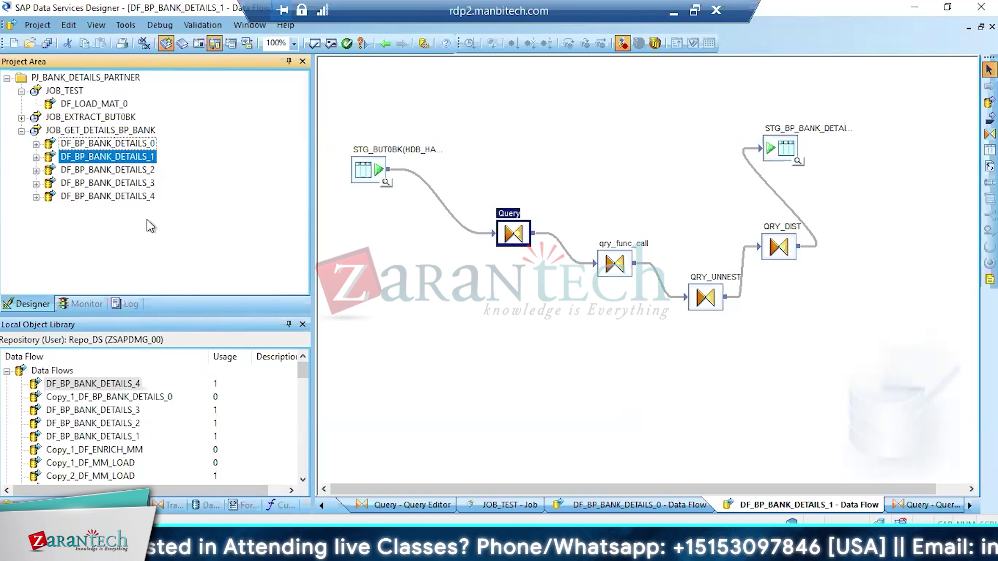
double_click(516, 246)
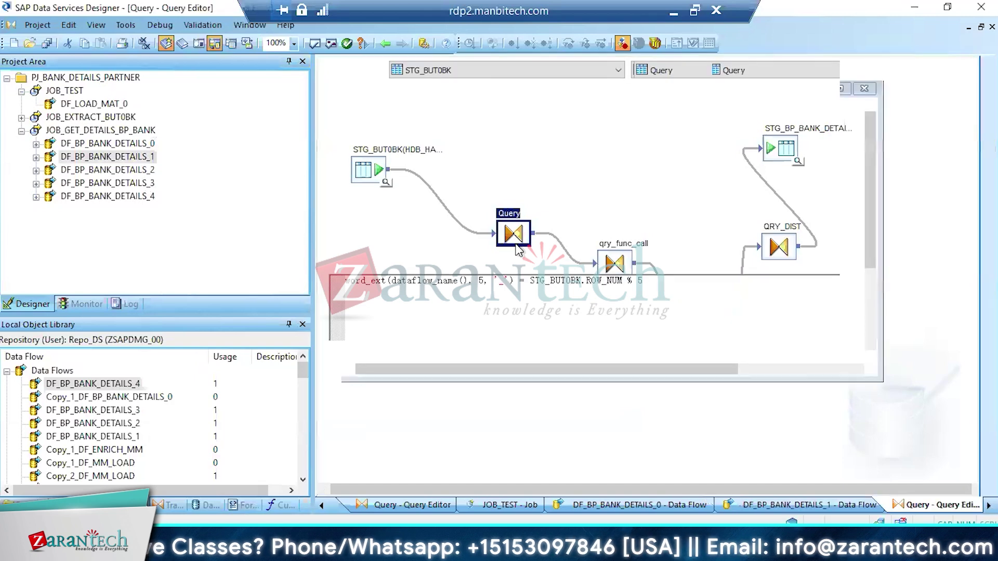
click(459, 375)
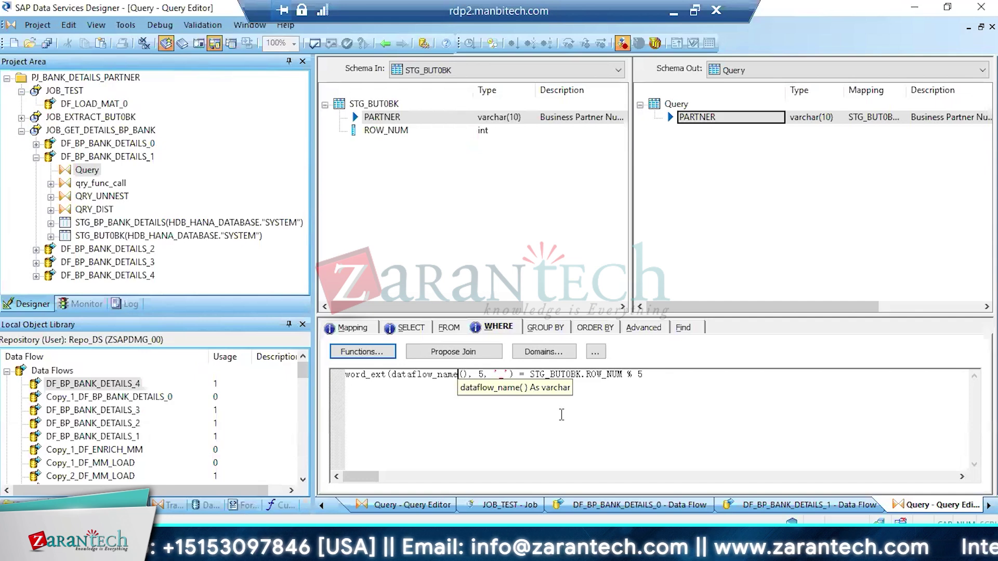
drag(649, 375, 347, 377)
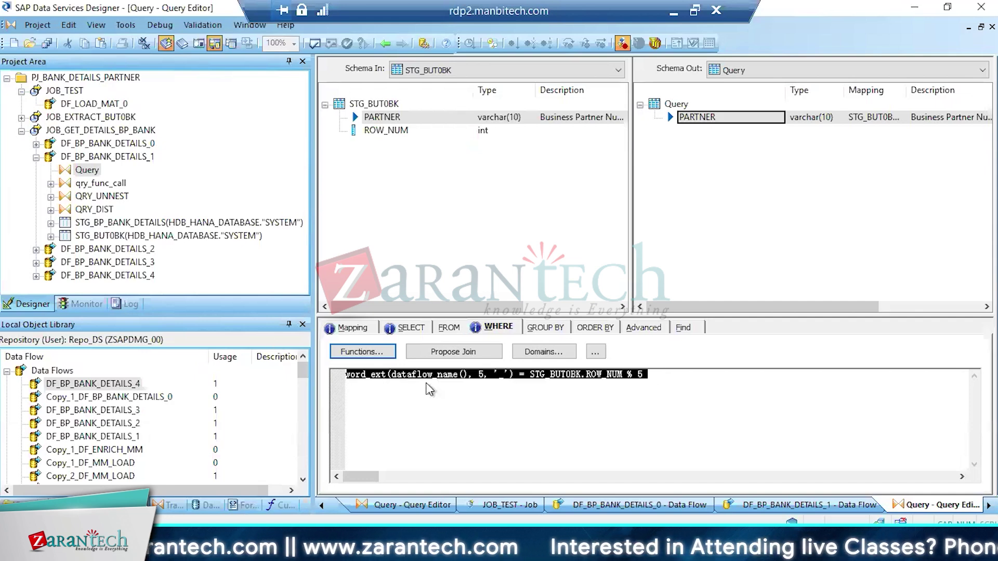
click(551, 387)
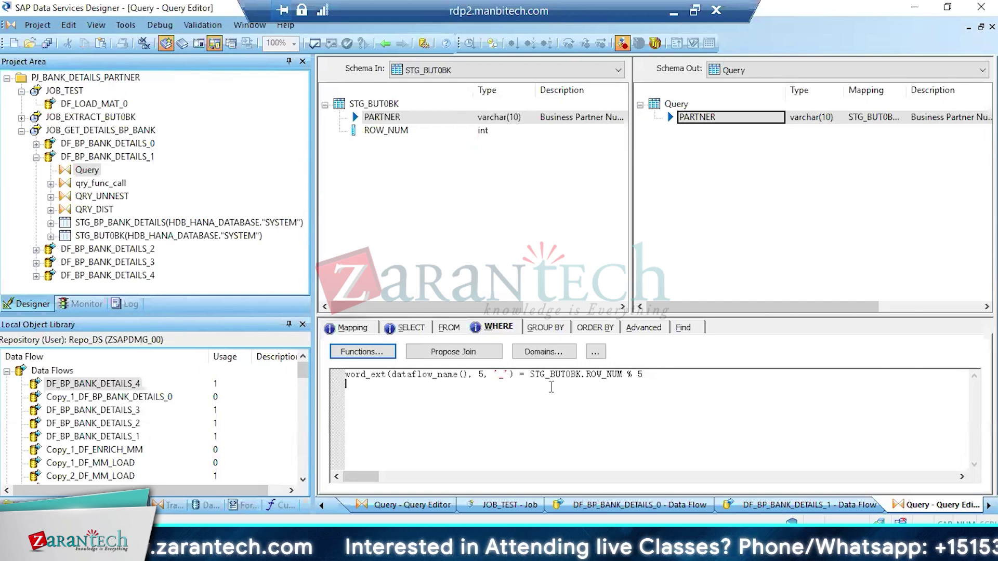
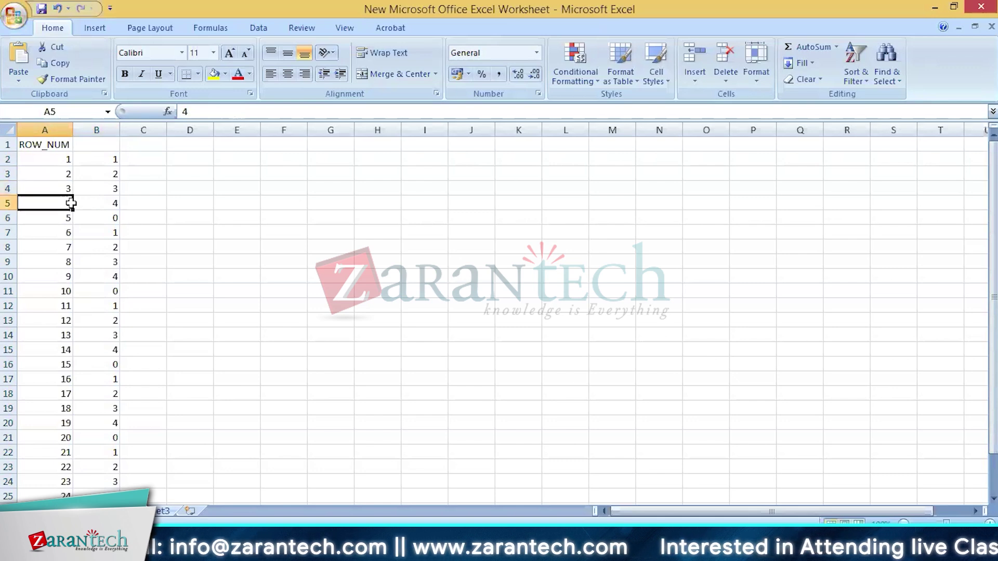
In the Excel worksheet, compare the ROW_NUM values in column A with their MOD by 5 formulas in column B
click(115, 203)
click(65, 218)
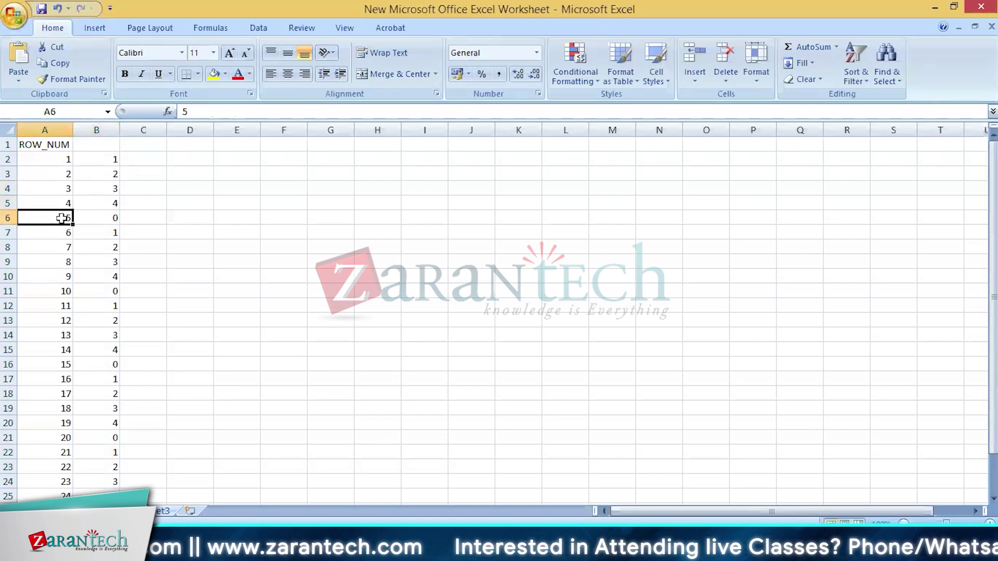
click(107, 218)
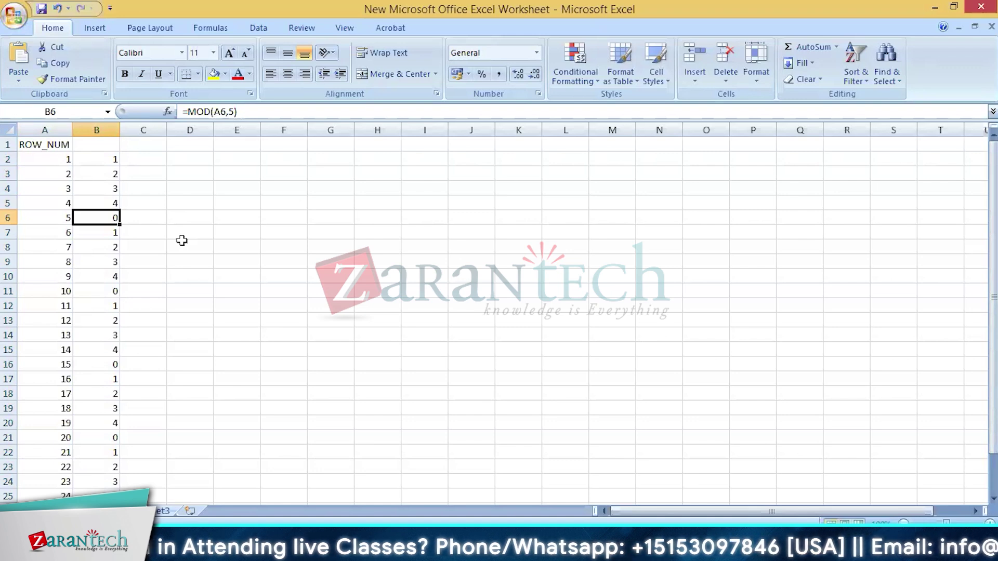
click(65, 234)
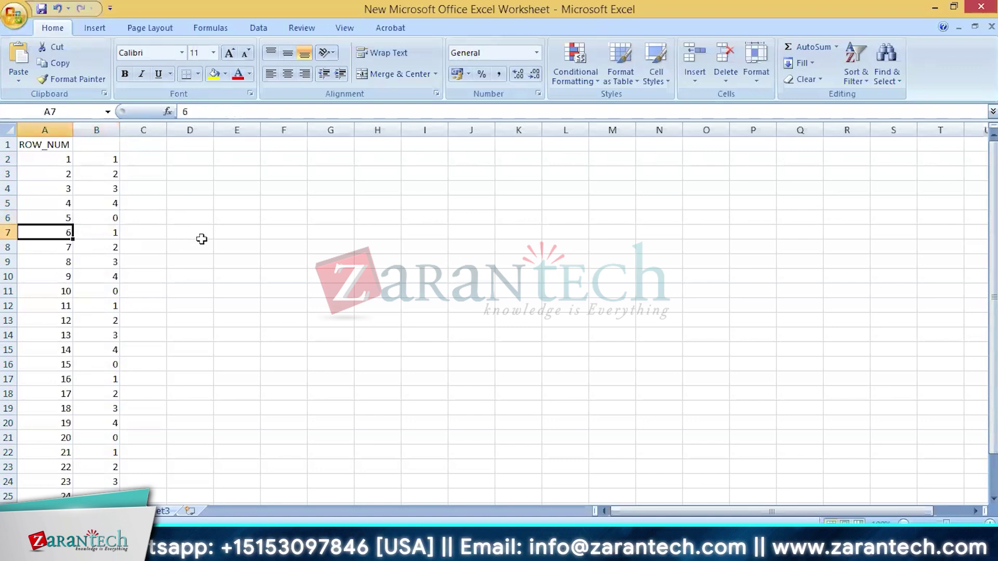
key(Right)
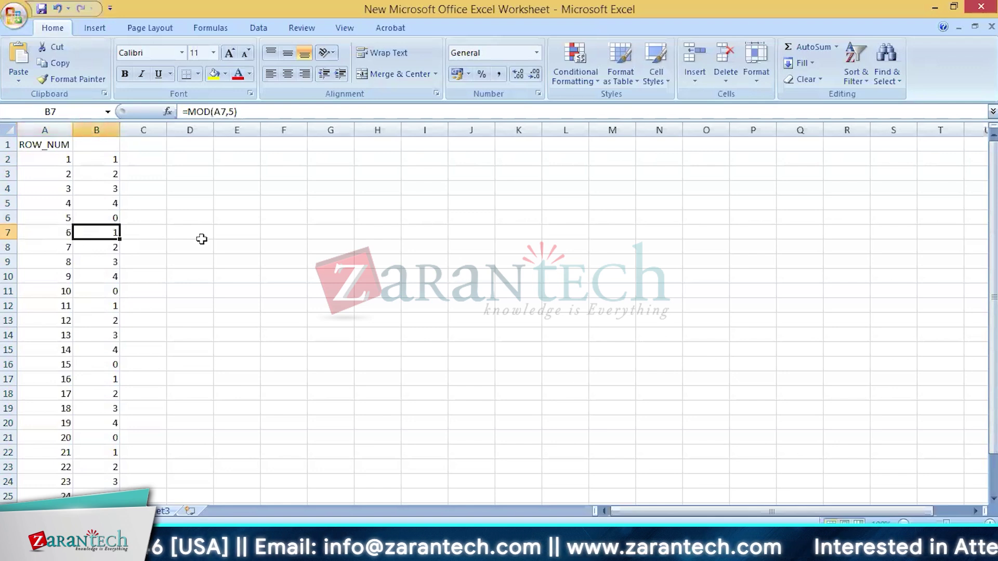
key(Down)
key(Down)
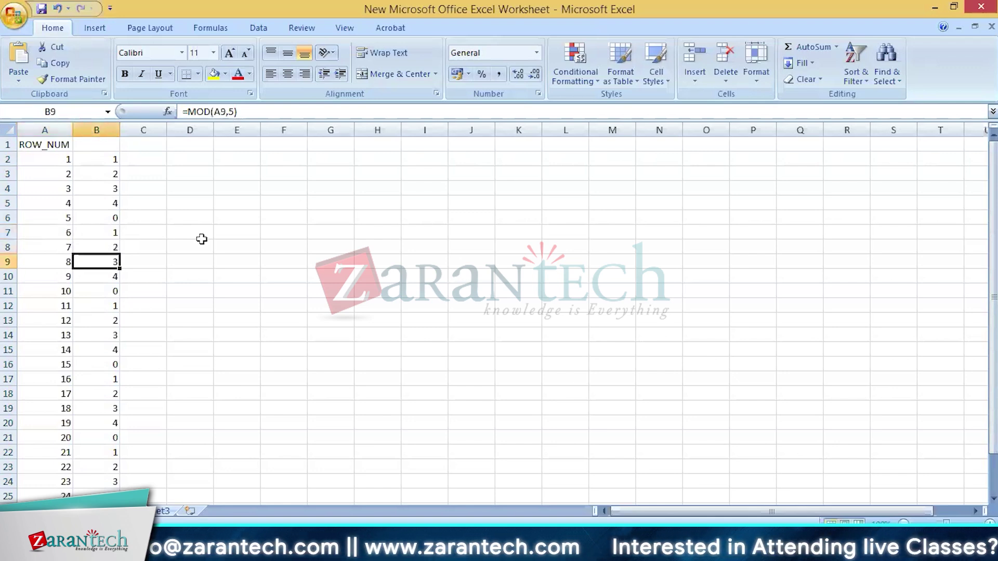
key(Down)
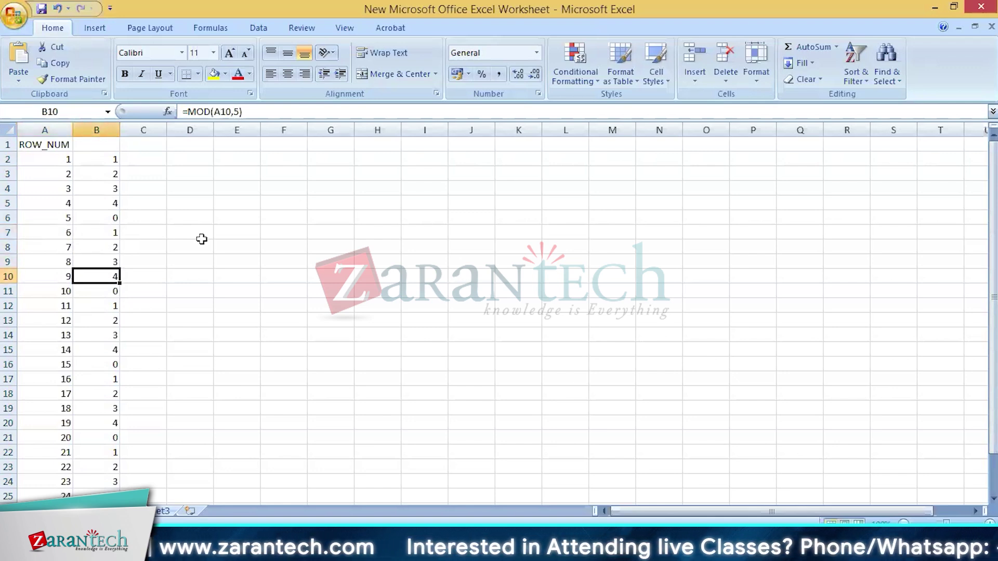
key(Down)
key(Up)
key(Up)
key(Up)
key(Up)
key(Up)
key(Up)
key(Up)
key(Up)
key(Up)
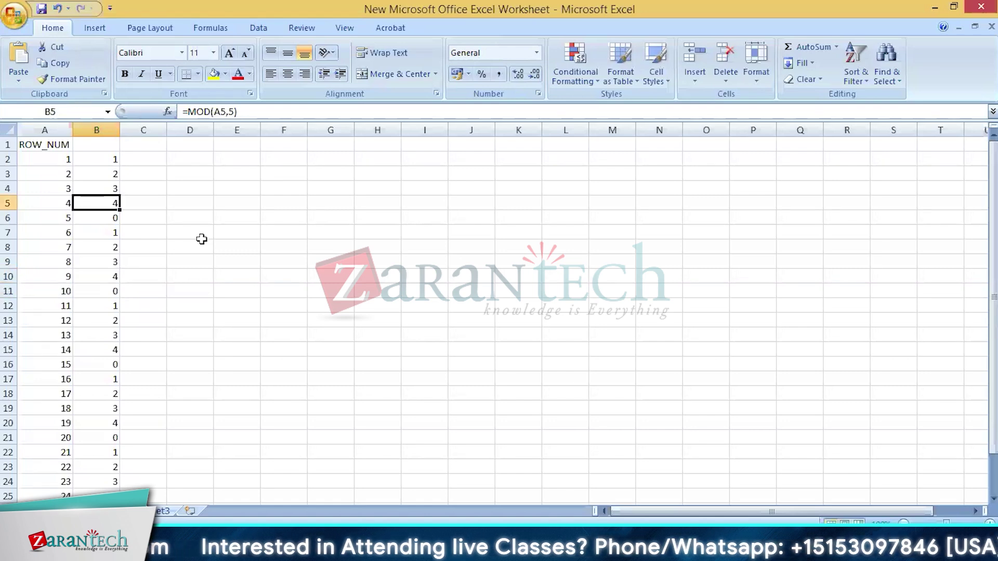
Review the MOD by 5 results down column B, row by row beside the ROW_NUM values
key(ctrl+shift+Down)
key(shift+Up)
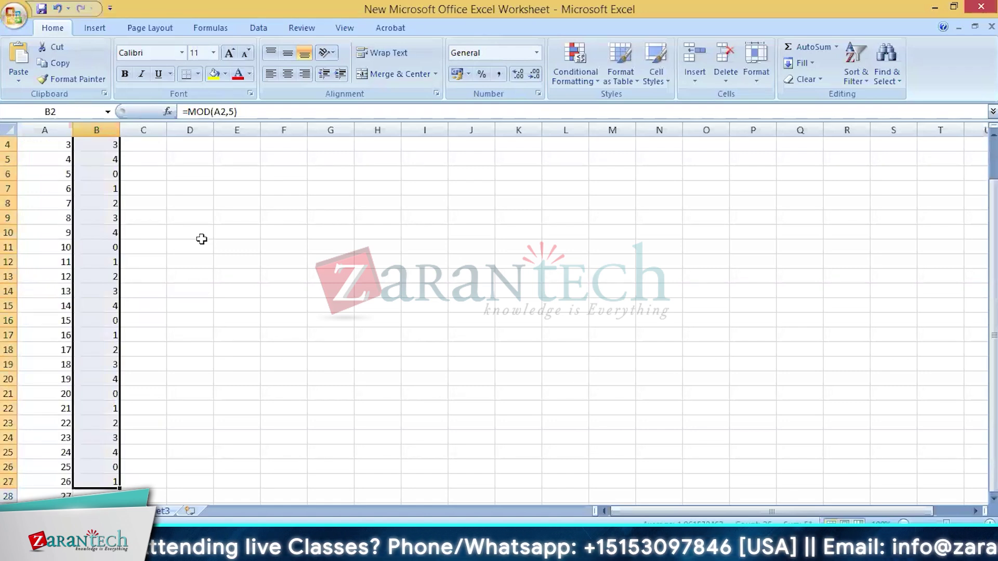
key(Up)
key(Down)
key(Up)
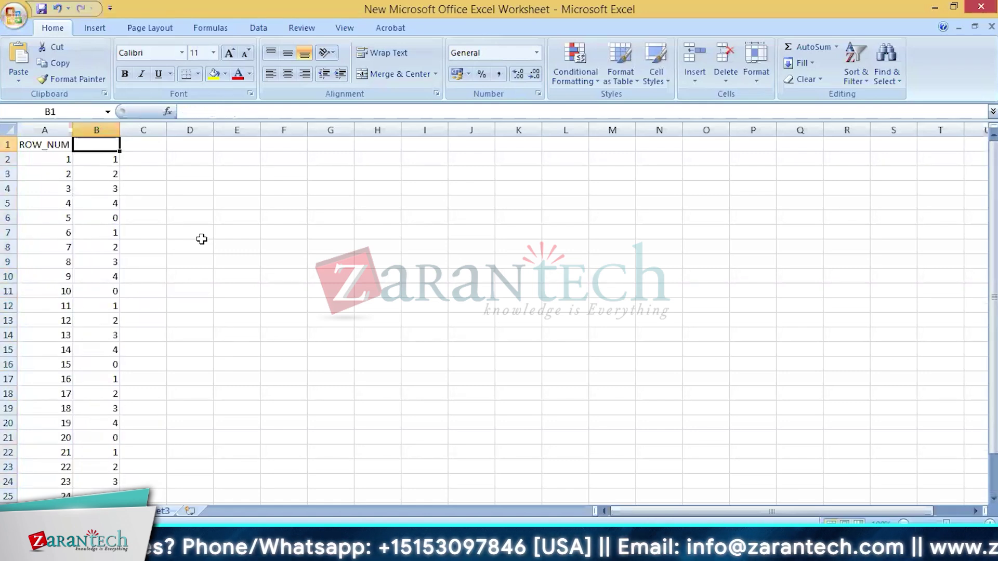
key(Down)
key(Up)
key(Down)
key(Down)
key(Down)
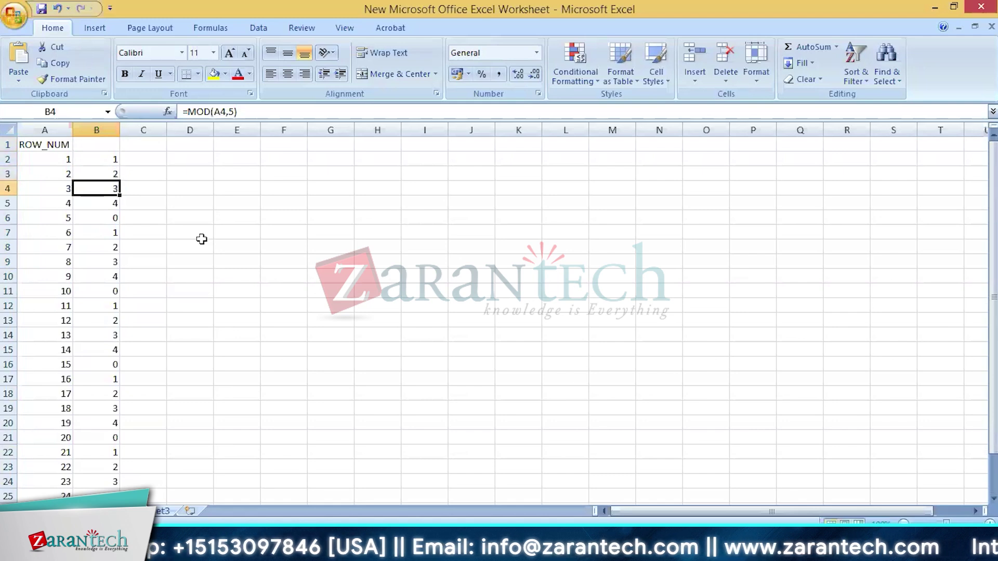
key(Up)
key(Up)
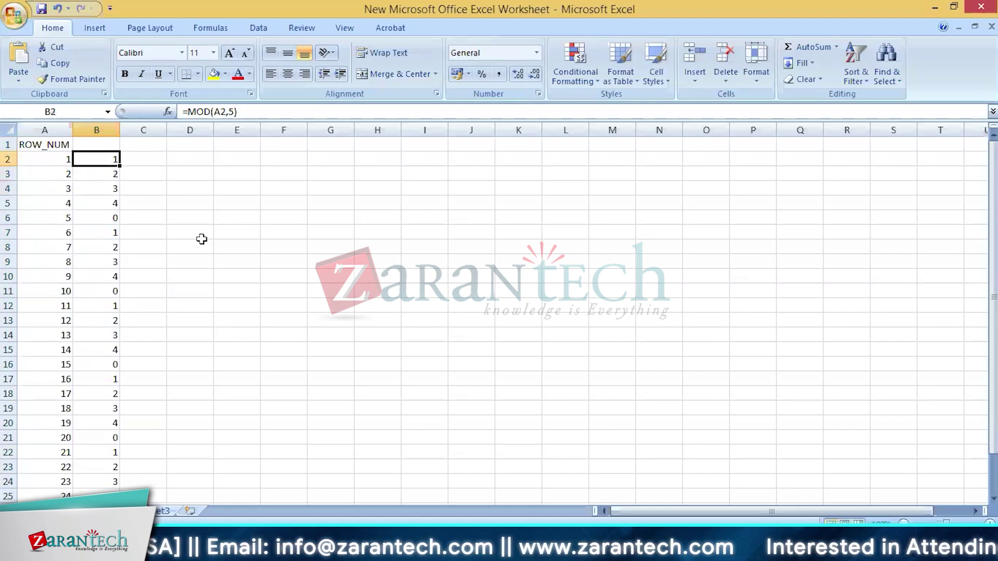
Label the row for ROW_NUM 1 as DF_1 in cell C2, beside its remainder
click(142, 161)
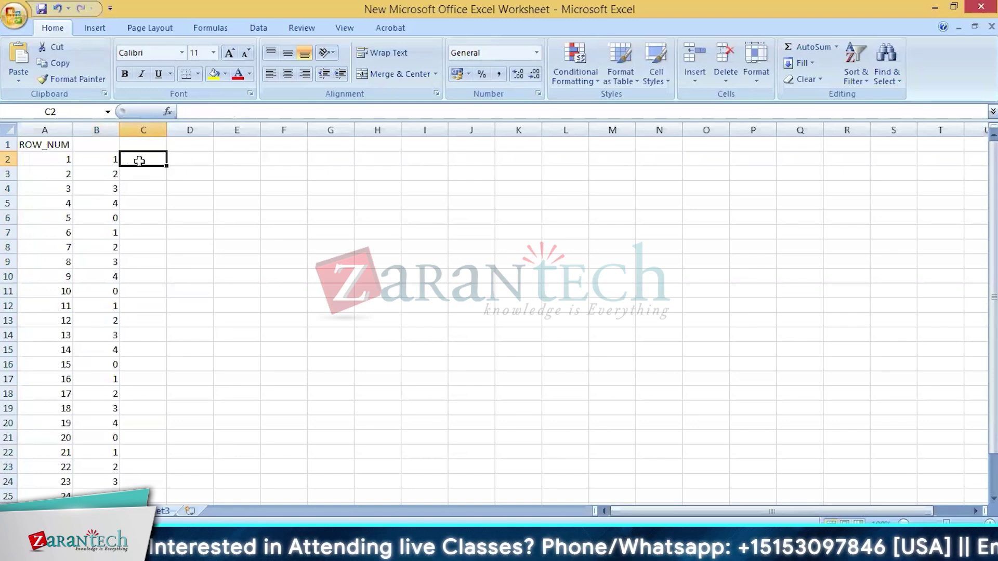
click(109, 162)
click(144, 161)
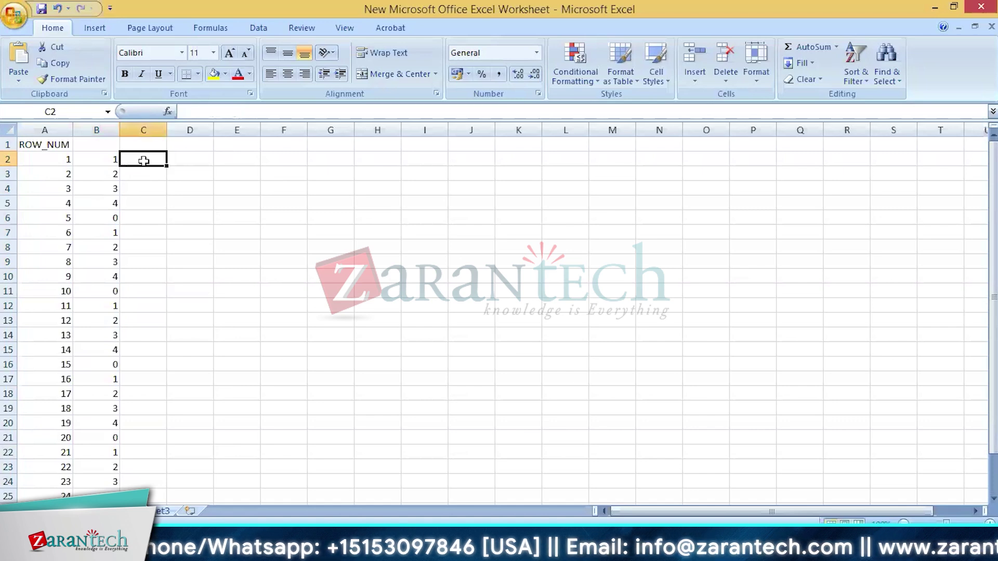
text(DF)
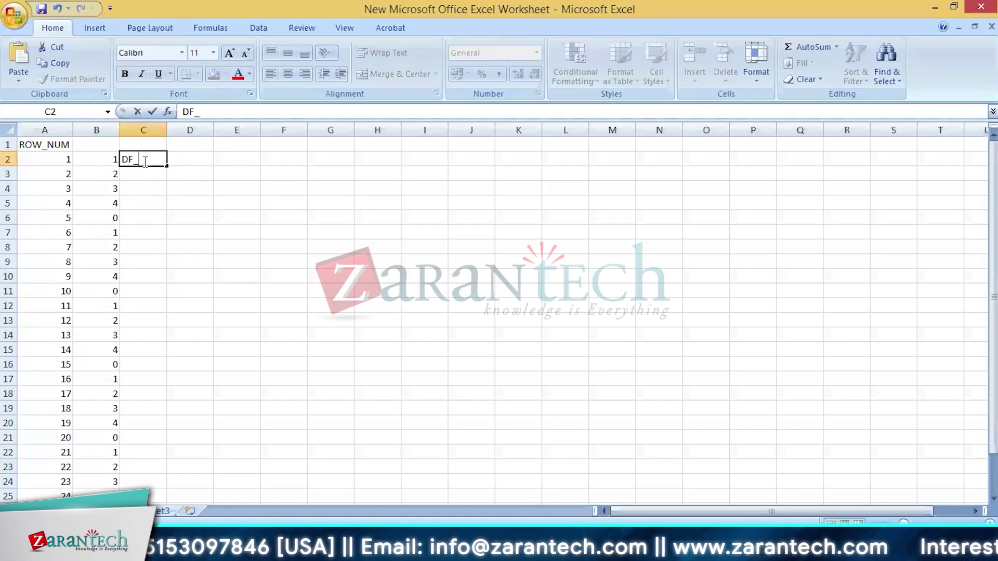
text(_)
key(Return)
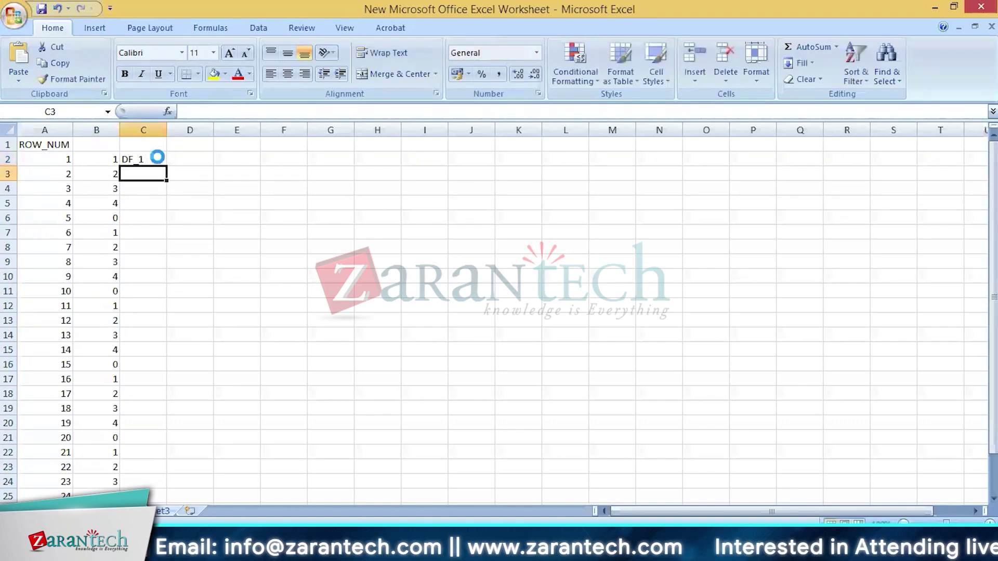
Copy DF_1 from C2 into C7, C12, C17 and C22, the rows whose remainder is 1
key(ctrl+c)
click(157, 158)
key(ctrl+c)
key(Down)
key(Down)
key(Down)
key(Down)
key(Down)
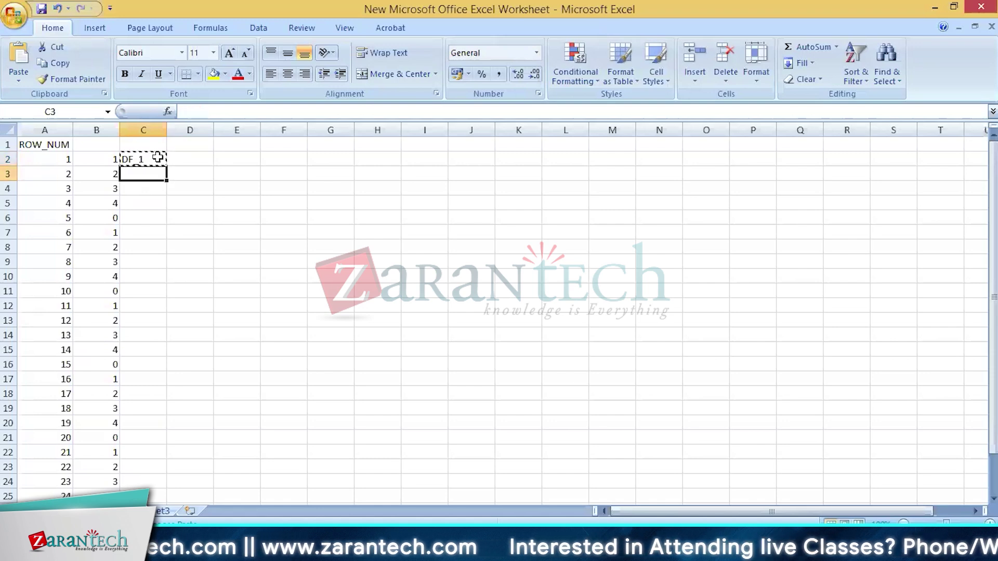
key(ctrl+v)
key(Down)
key(Down)
key(Down)
key(Down)
key(Down)
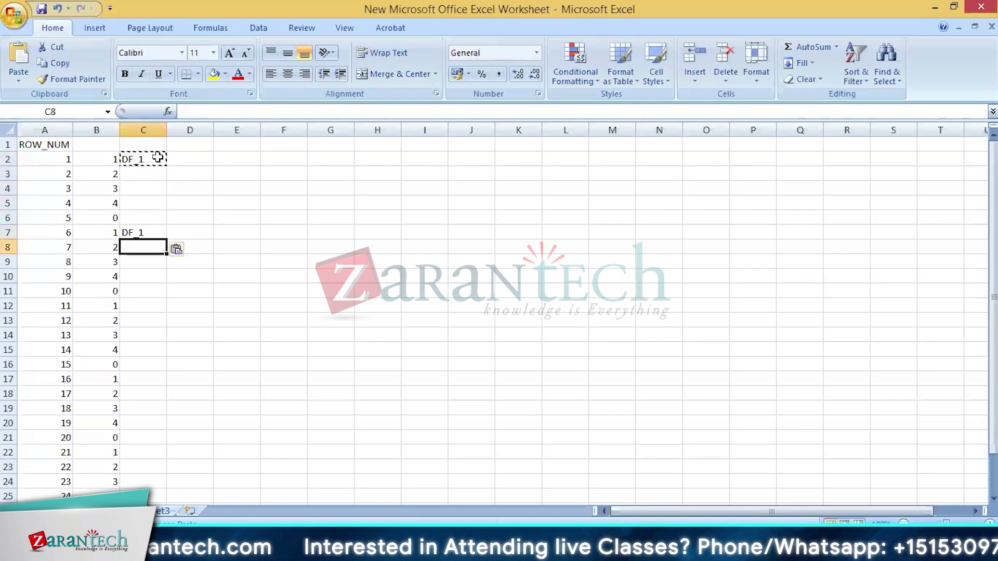
key(ctrl+v)
key(Down)
key(Down)
key(Down)
key(Down)
key(Down)
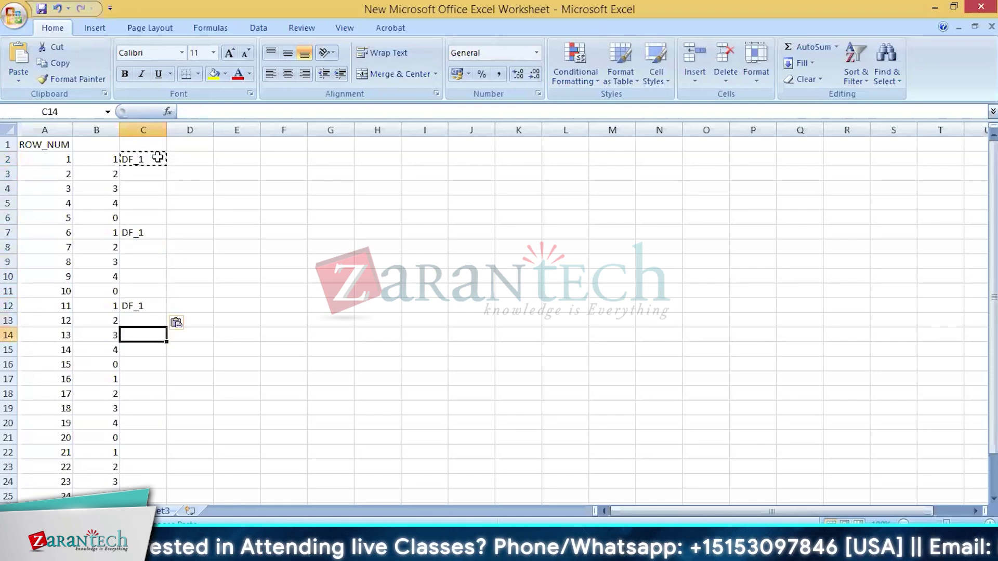
key(ctrl+v)
key(Down)
key(Down)
key(Down)
key(Down)
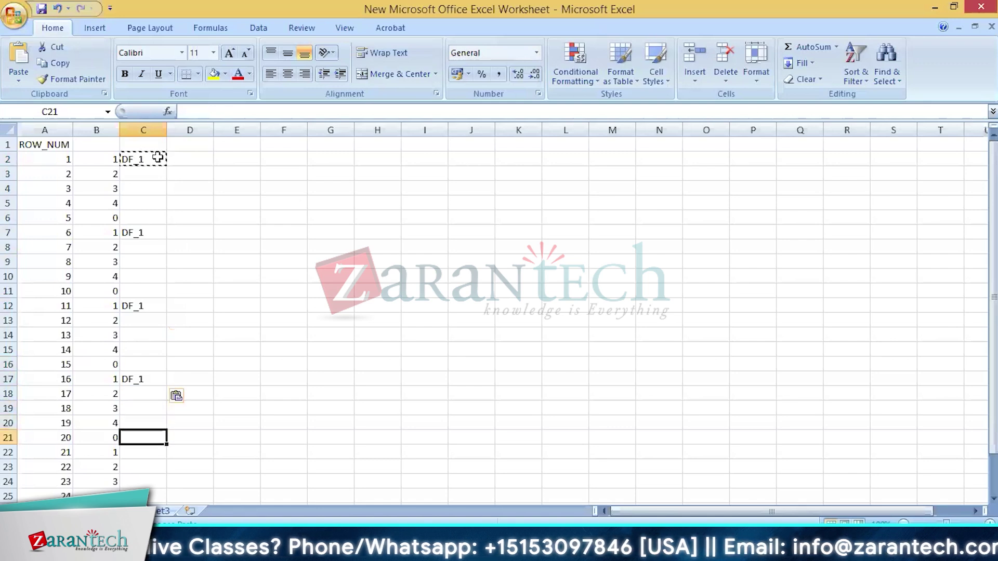
key(Down)
key(ctrl+v)
key(Down)
key(Down)
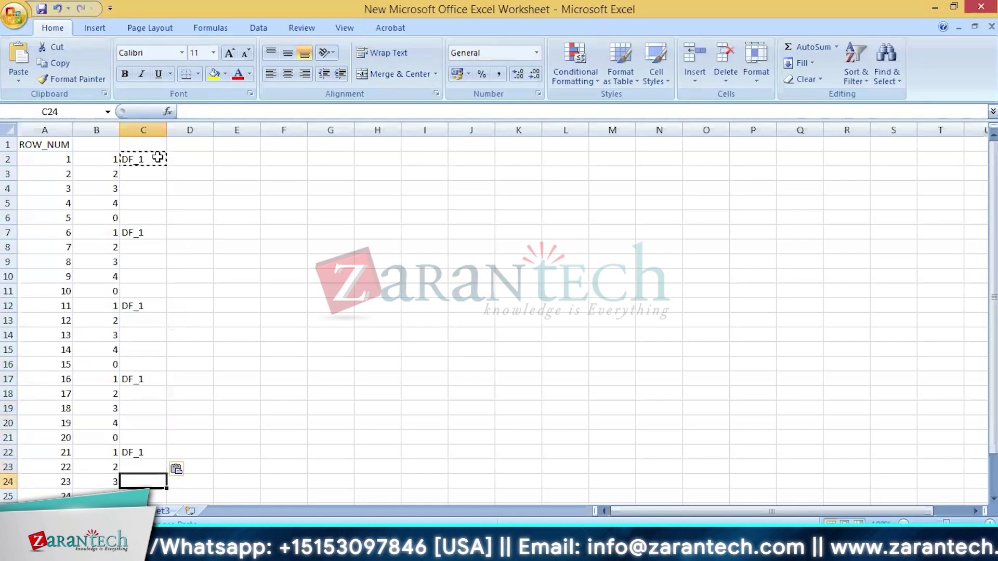
Enter the data flow labels DF_2, DF_3, DF_4 and DF_5 in cells C3 to C6
click(141, 170)
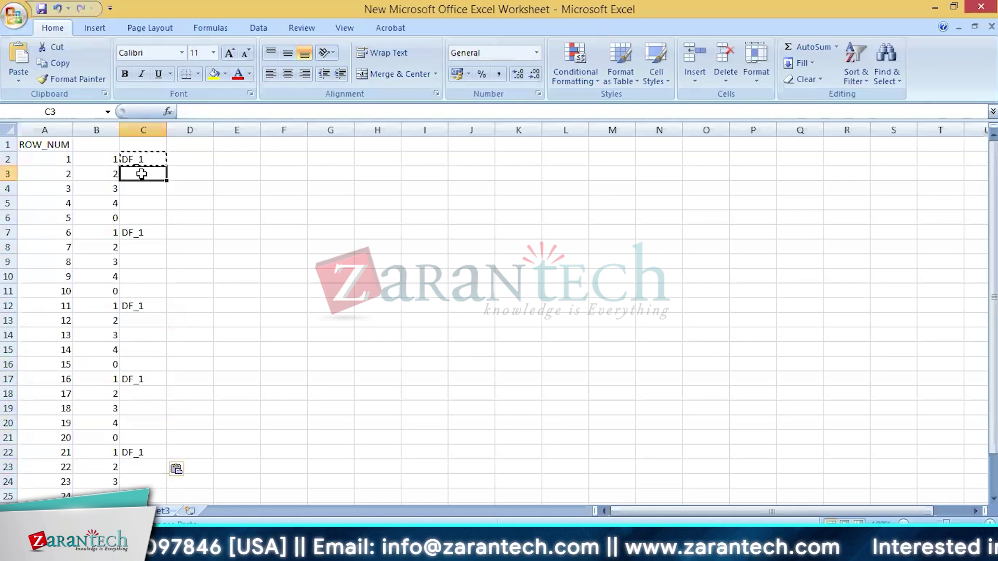
text(DF_1)
key(Return)
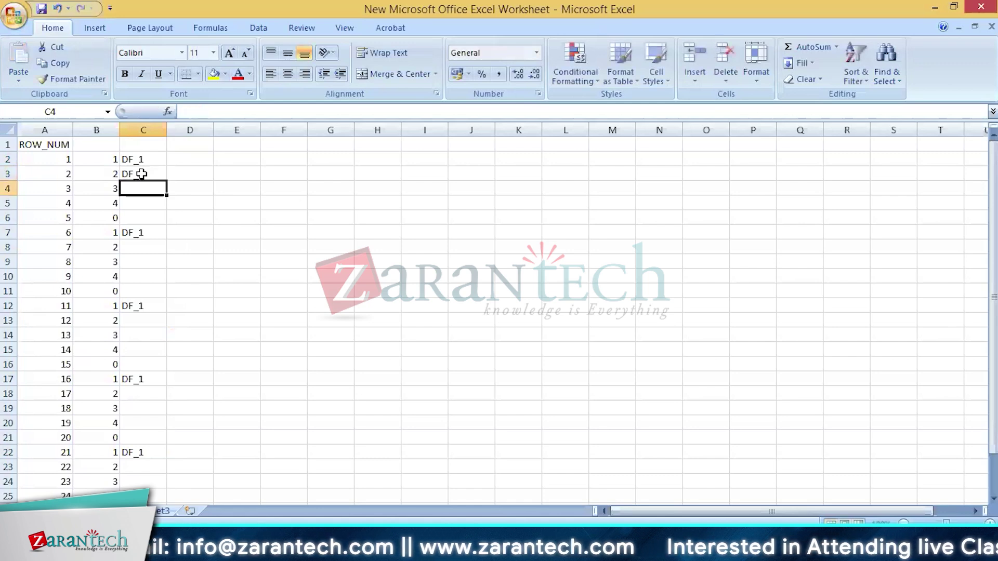
text(DF_3)
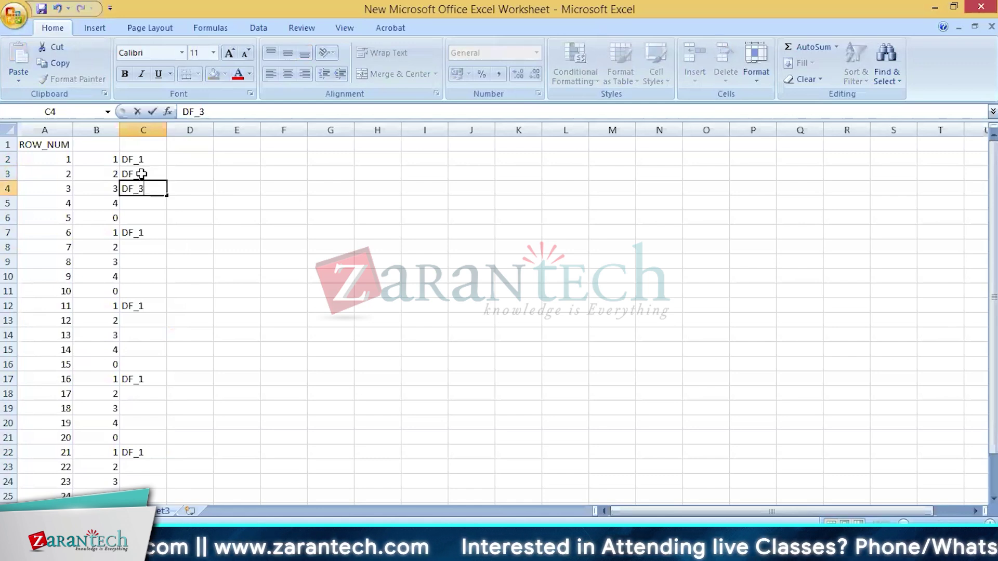
key(Return)
text(DF_4)
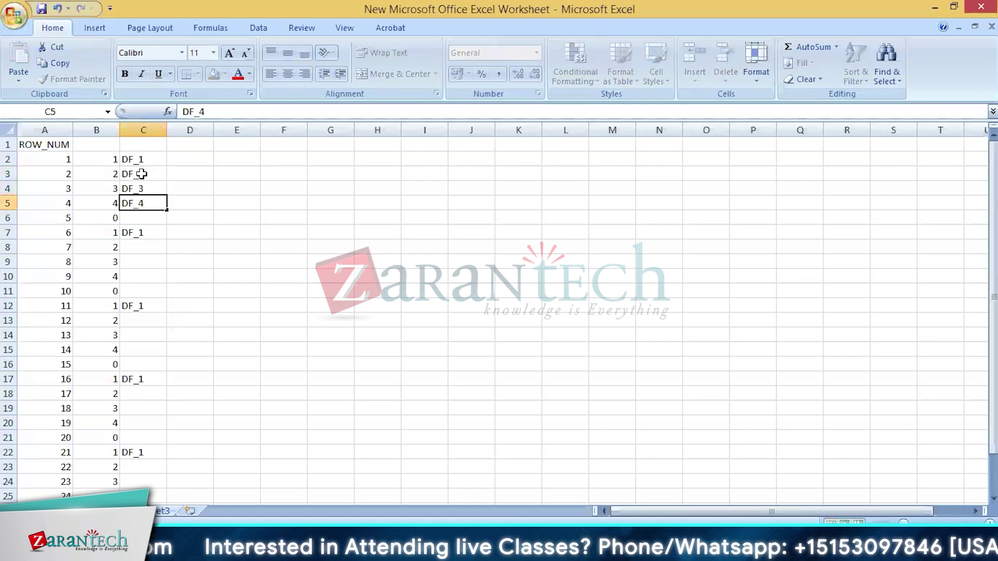
key(Return)
text(DF_5)
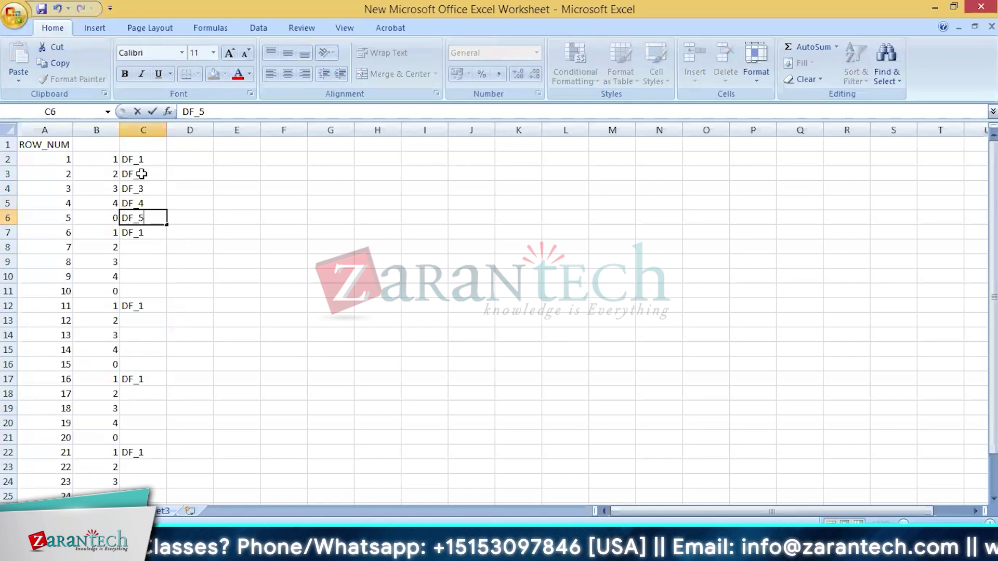
key(Return)
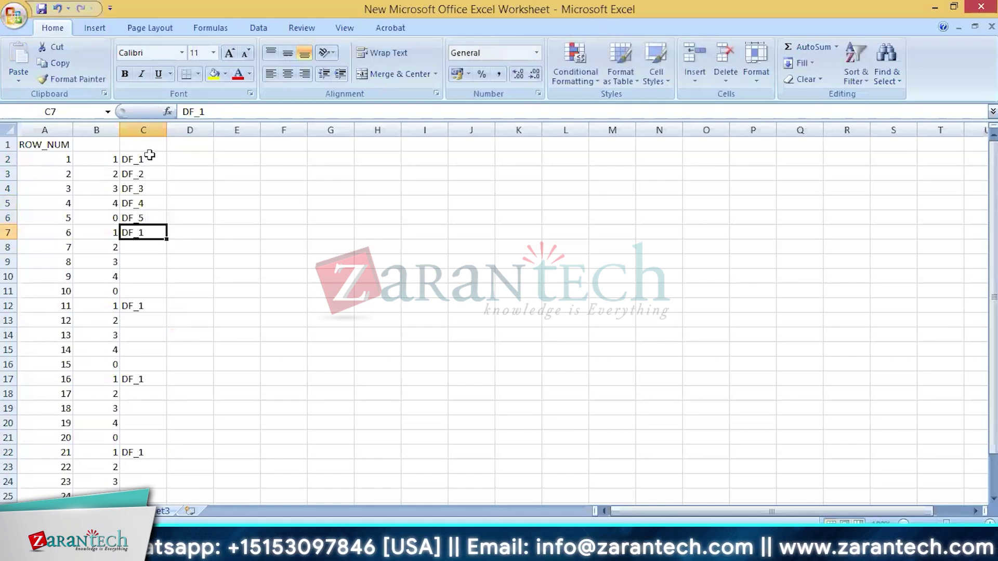
Copy the labels in C2:C6 and paste them repeatedly down column C from C7 through C31
drag(149, 155, 148, 214)
key(ctrl+c)
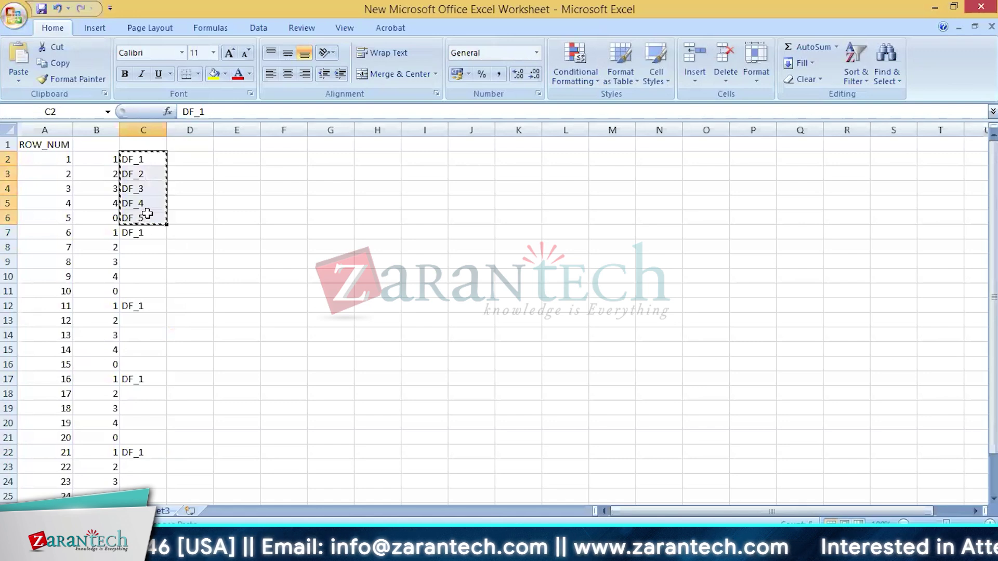
key(Down)
key(Down)
key(Down)
key(Down)
key(Down)
key(ctrl+v)
key(Down)
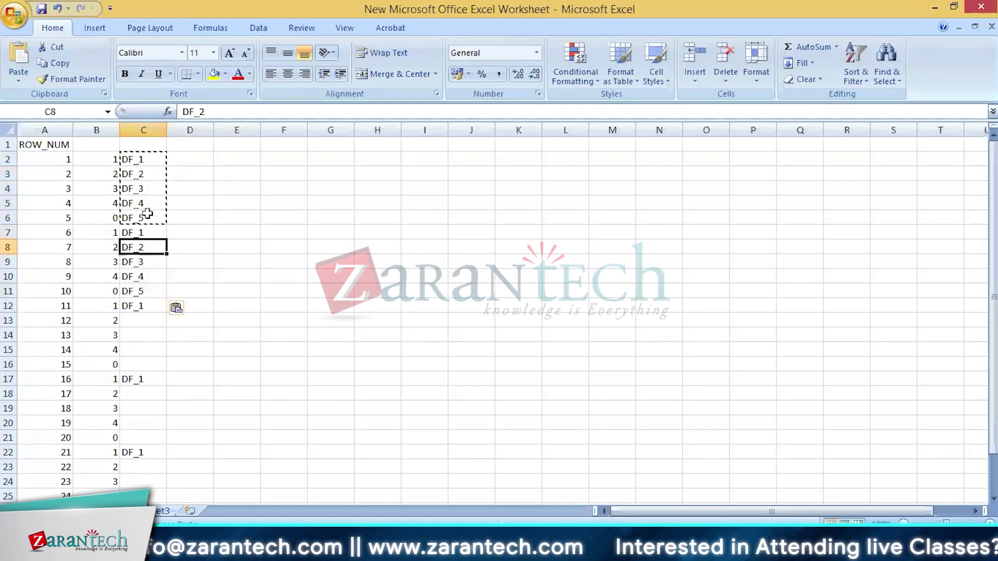
key(Down)
key(Down)
key(Down)
key(Down)
key(ctrl+v)
key(Down)
key(Down)
key(Down)
key(Down)
key(Down)
key(ctrl+v)
key(Down)
key(Down)
key(Down)
key(Down)
key(Down)
key(ctrl+v)
key(Down)
key(Down)
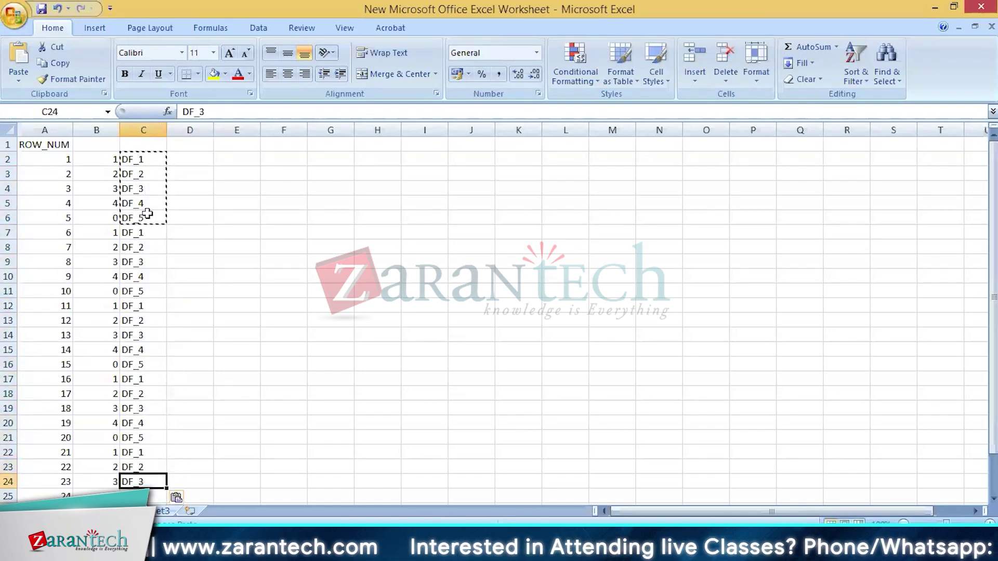
key(Down)
key(Down)
key(Down)
key(ctrl+v)
key(Down)
key(Down)
key(Down)
key(Down)
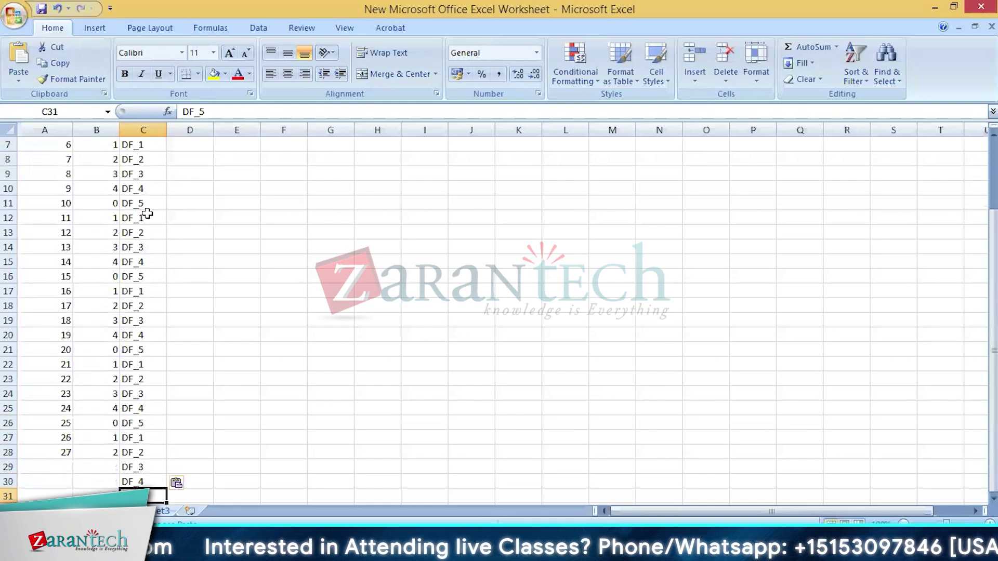
key(Up)
key(Up)
key(Up)
key(Up)
key(Up)
key(Up)
key(Up)
key(Up)
key(Up)
key(Up)
key(Up)
key(Up)
key(Up)
key(Up)
key(Up)
key(Up)
key(Up)
key(Up)
key(Up)
key(Up)
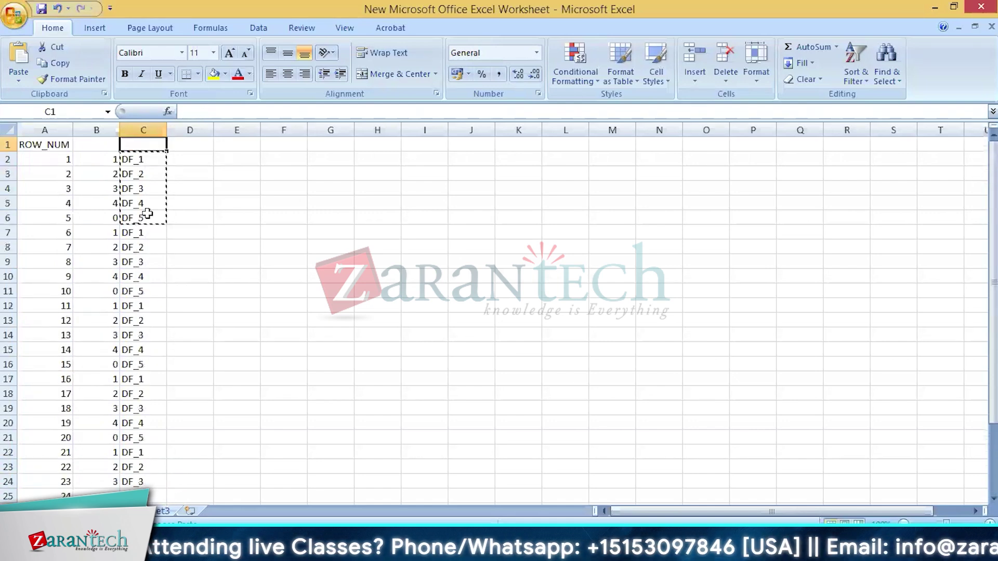
key(Escape)
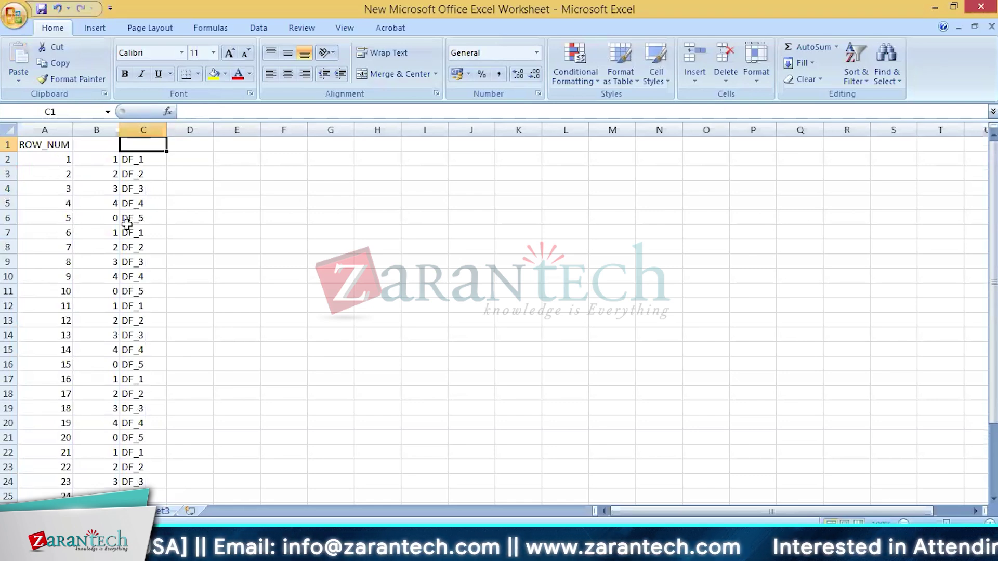
click(141, 161)
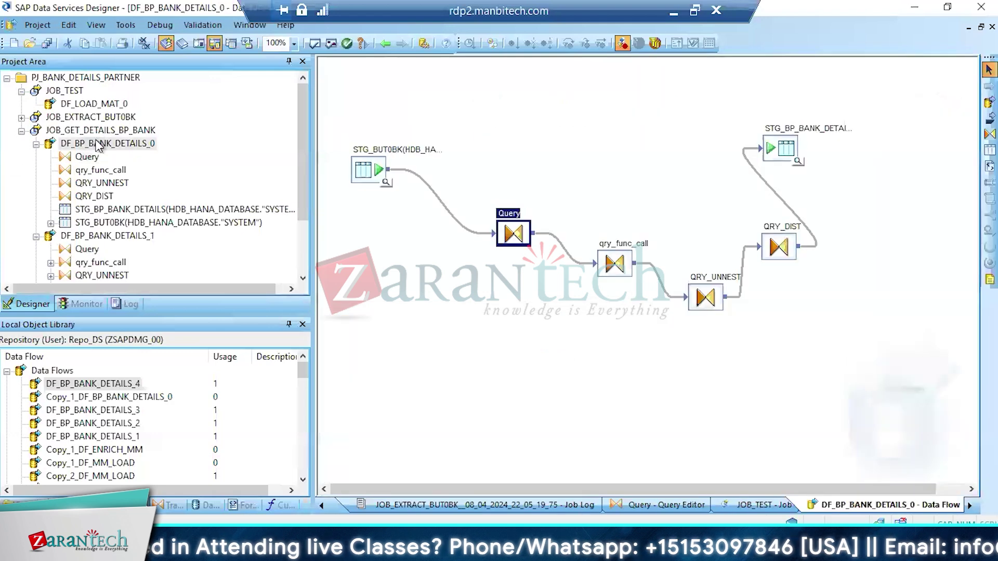
In SAP Data Services Designer, copy the name STG_BP_BANK_DETAILS from the target table of DF_BP_BANK_DETAILS_0
click(783, 149)
right_click(789, 150)
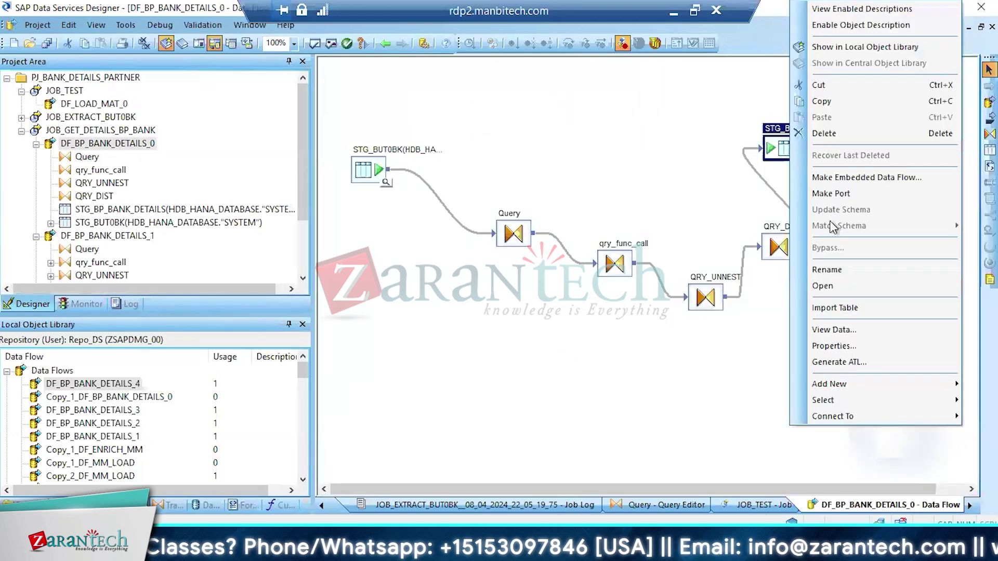
click(838, 279)
key(ctrl+shift+Left)
key(ctrl+shift+Left)
key(ctrl+shift+Left)
key(ctrl+c)
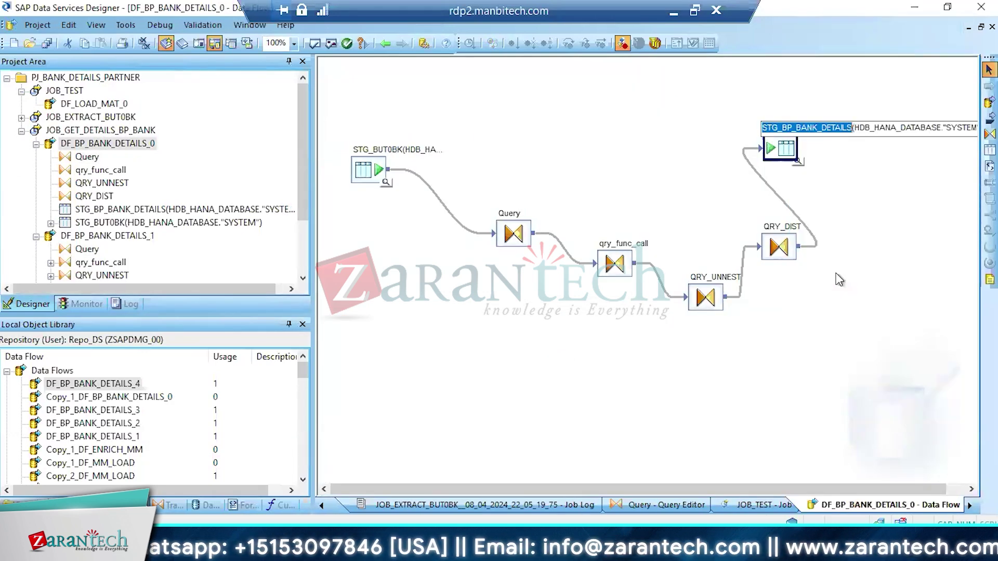
click(820, 193)
Delete the STG_BP_BANK_DETAILS target table from the DF_BP_BANK_DETAILS_0 data flow
click(781, 135)
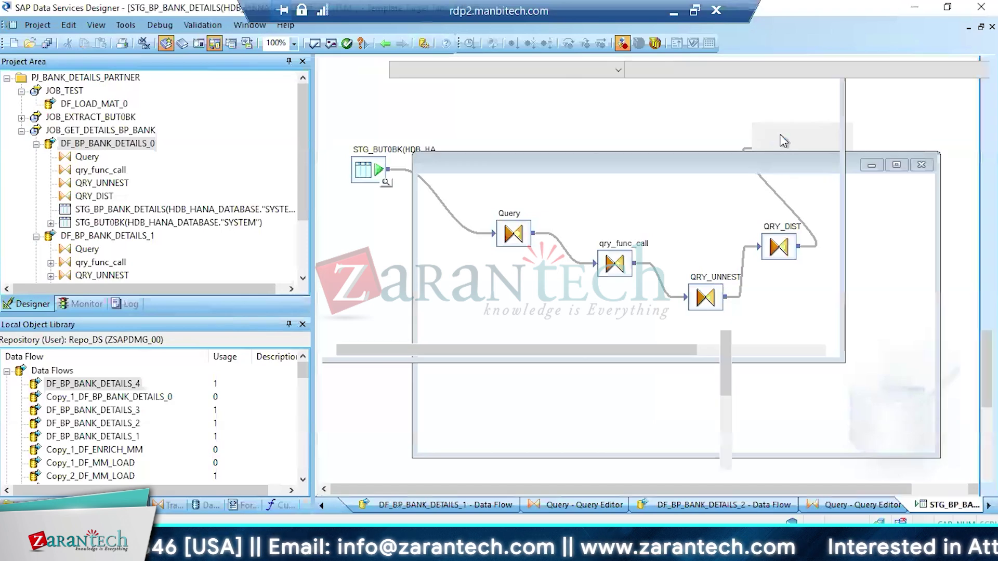
click(95, 146)
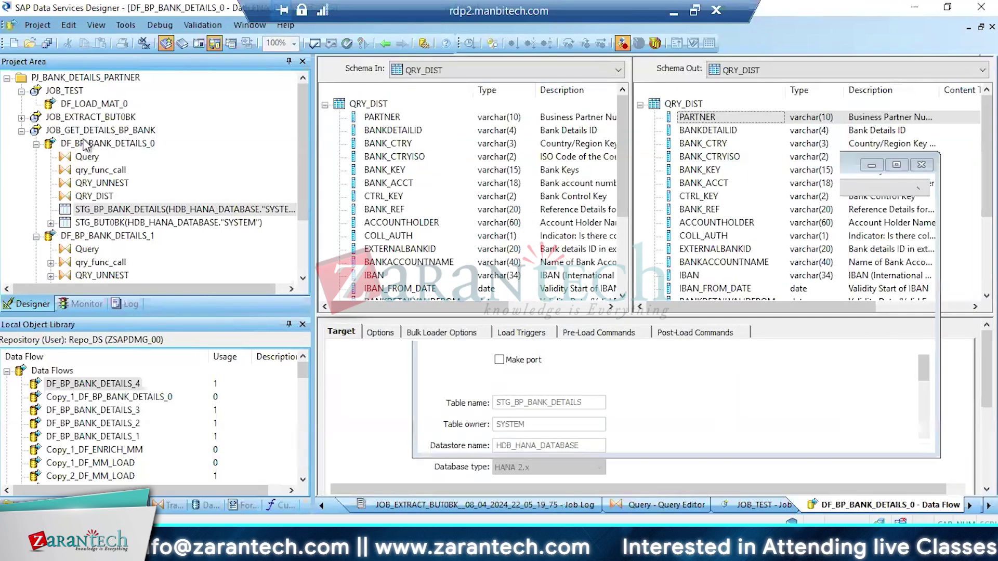
click(96, 146)
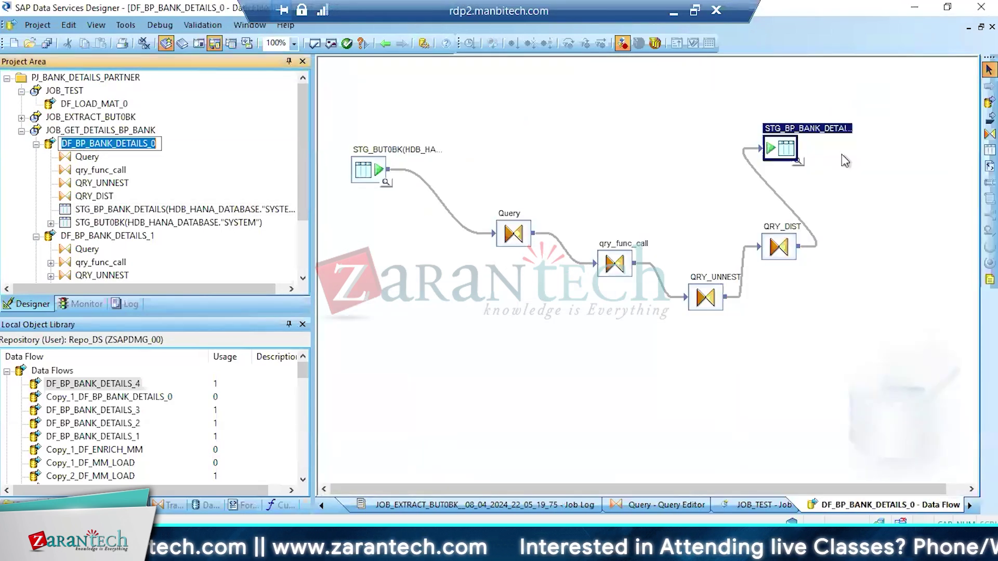
click(776, 152)
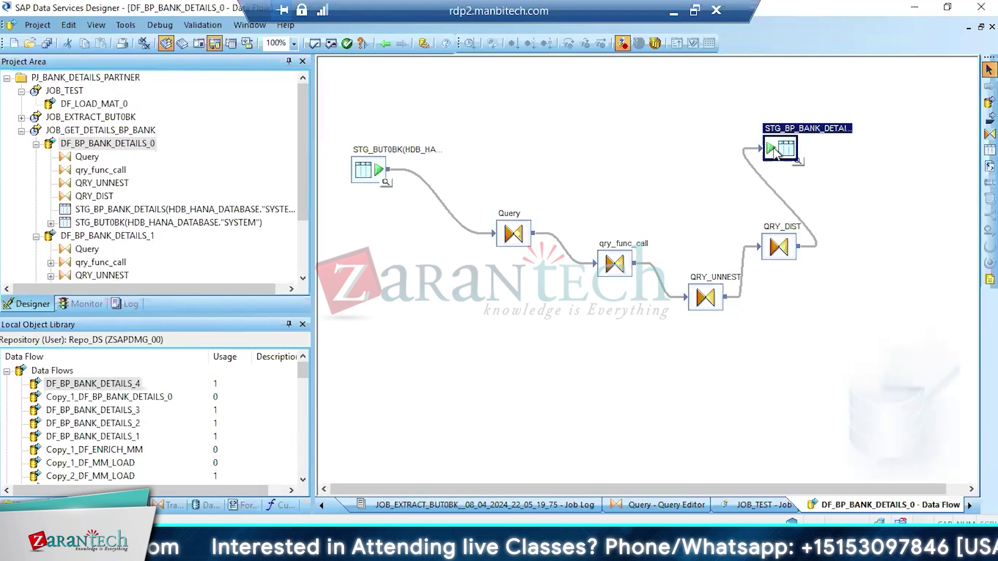
key(Delete)
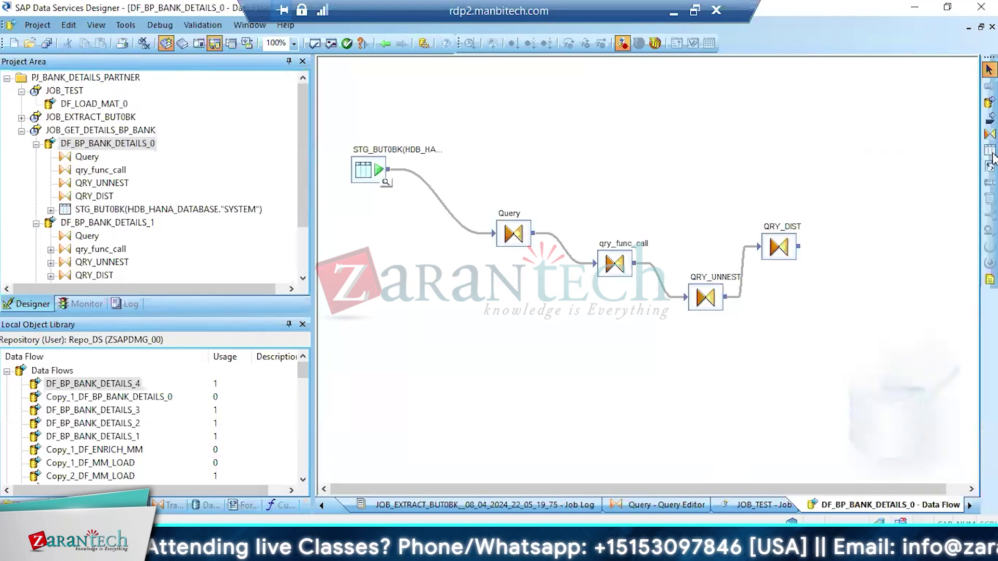
Add a template table named STG_BP_BANK_DETAILS_0 in datastore HDB_HANA_DATABASE to the DF_BP_BANK_DETAILS_0 data flow
click(989, 149)
click(779, 152)
key(ctrl+v)
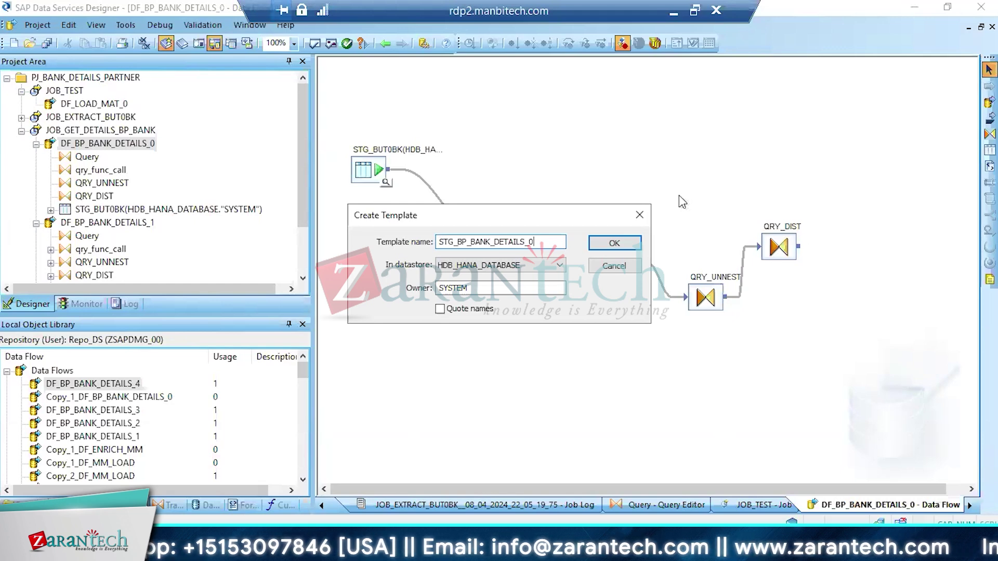
key(Return)
Connect QRY_DIST to STG_BP_BANK_DETAILS_0 and open the target table's editor
drag(799, 246, 795, 182)
double_click(801, 179)
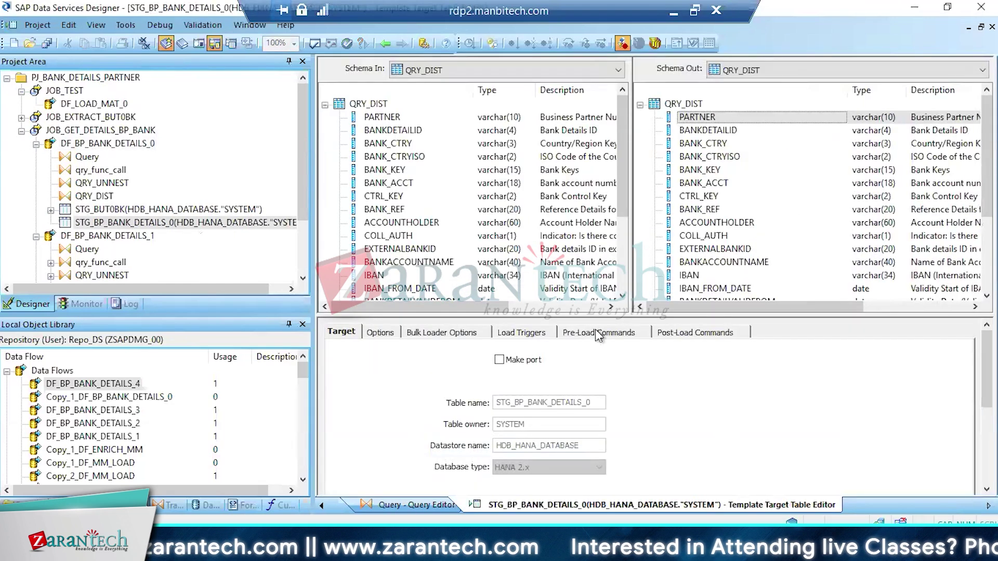
Set the option to use NVARCHAR for VARCHAR columns to Yes for the STG_BP_BANK_DETAILS_0 target table
click(397, 335)
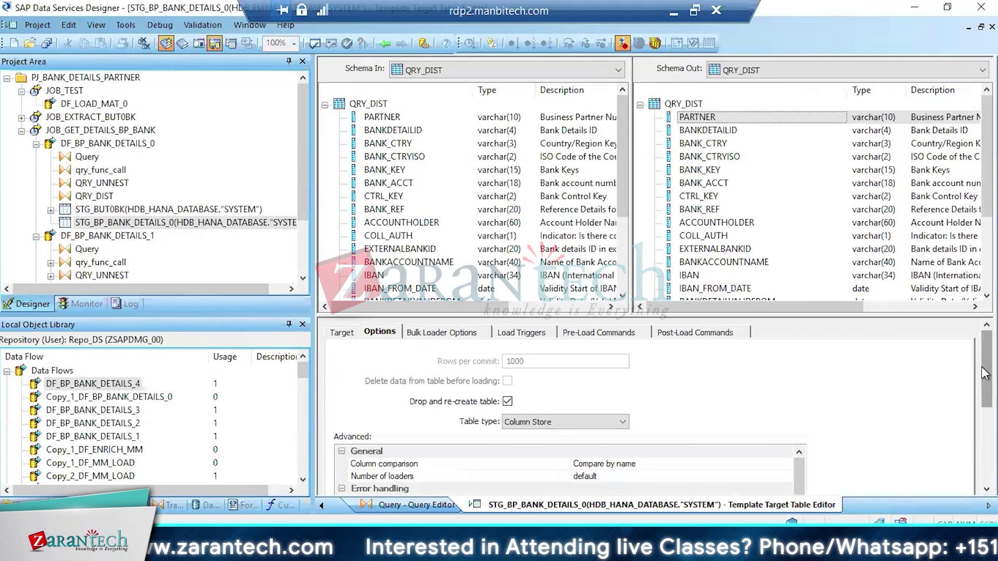
drag(986, 368, 986, 446)
drag(799, 347, 800, 396)
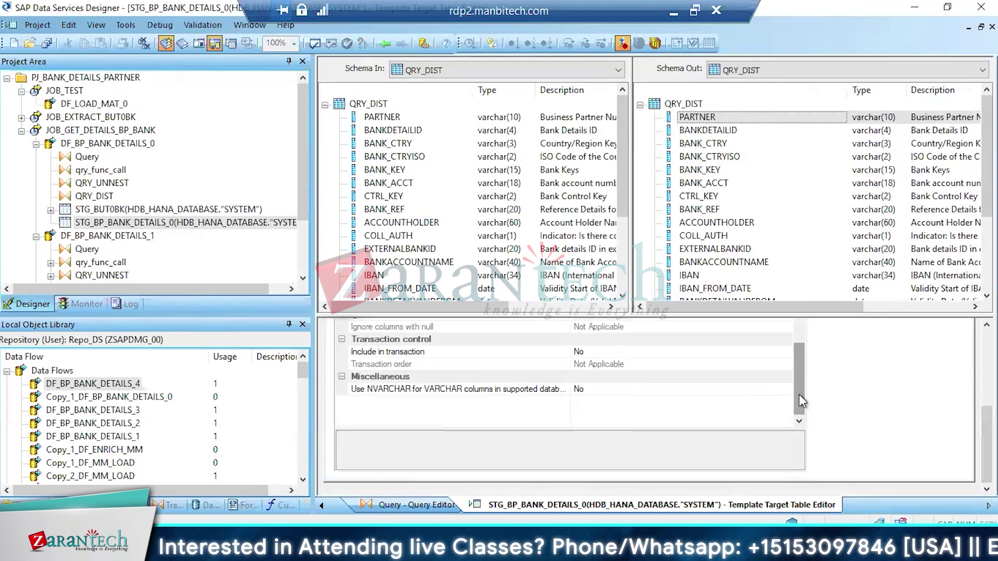
click(579, 389)
click(619, 409)
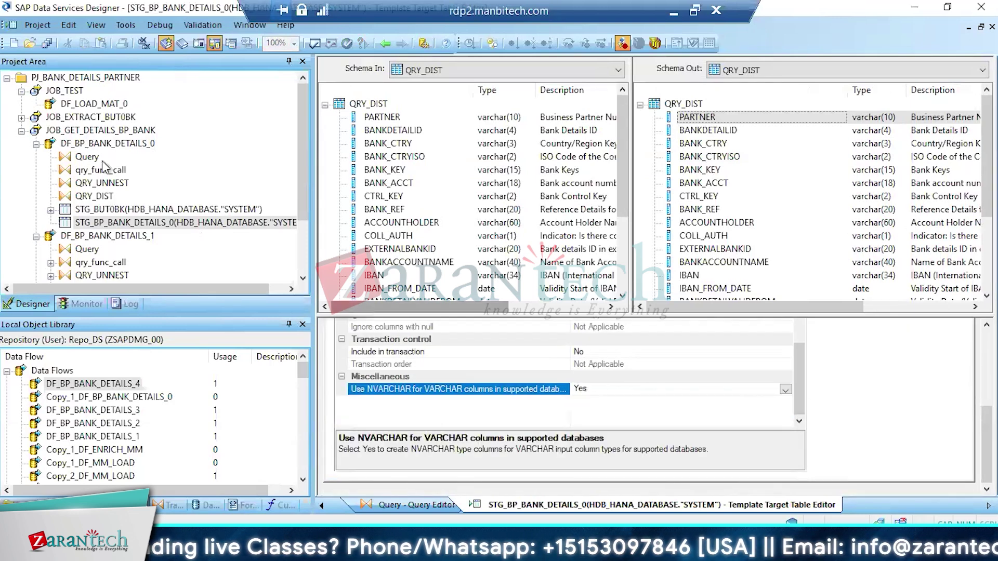
Delete the STG_BP_BANK_DETAILS target table from the DF_BP_BANK_DETAILS_1 data flow
click(36, 144)
click(101, 157)
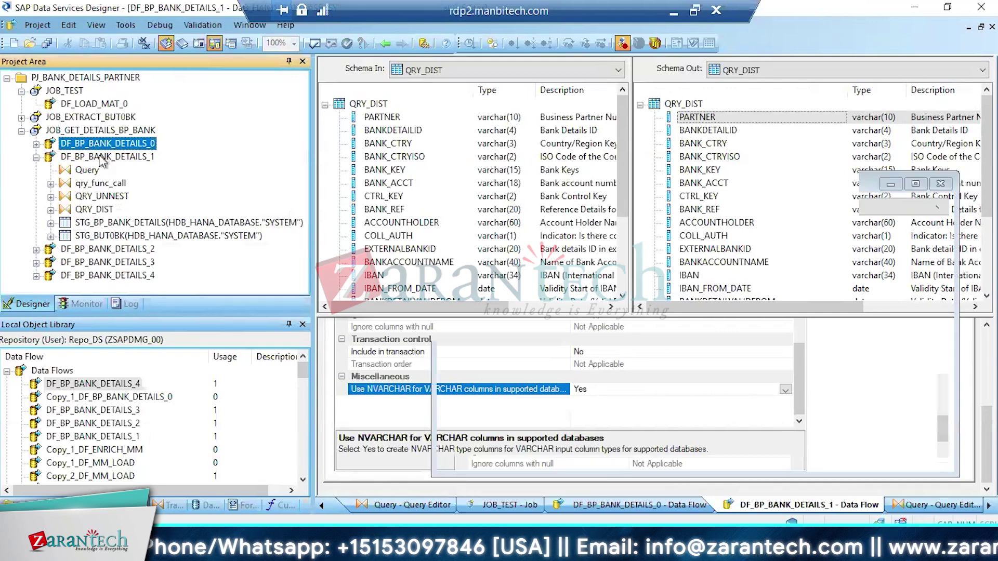
click(791, 162)
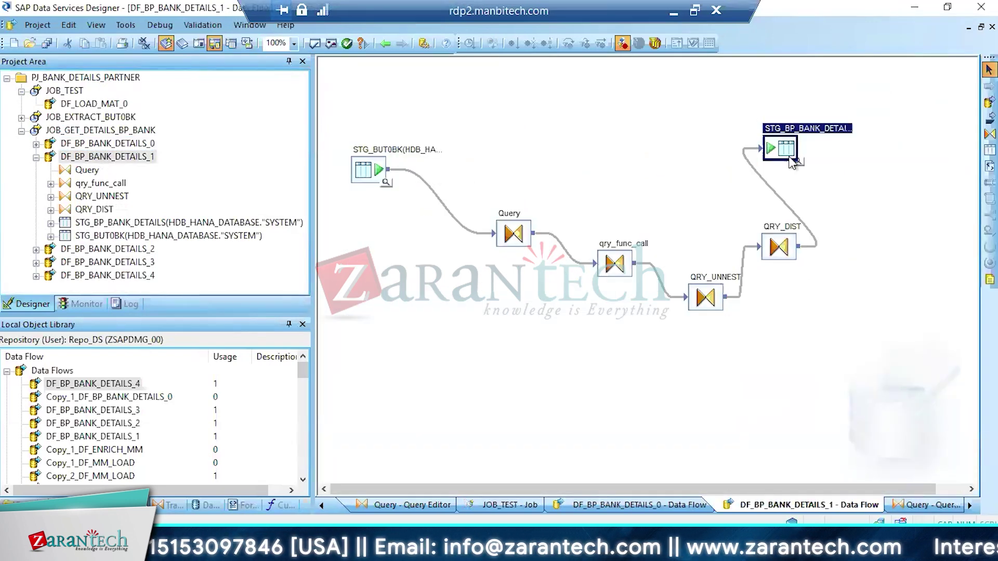
key(Delete)
Add a template table named STG_BP_BANK_DETAILS_1 in datastore HDB_HANA_DATABASE to the DF_BP_BANK_DETAILS_1 data flow
click(989, 151)
click(794, 145)
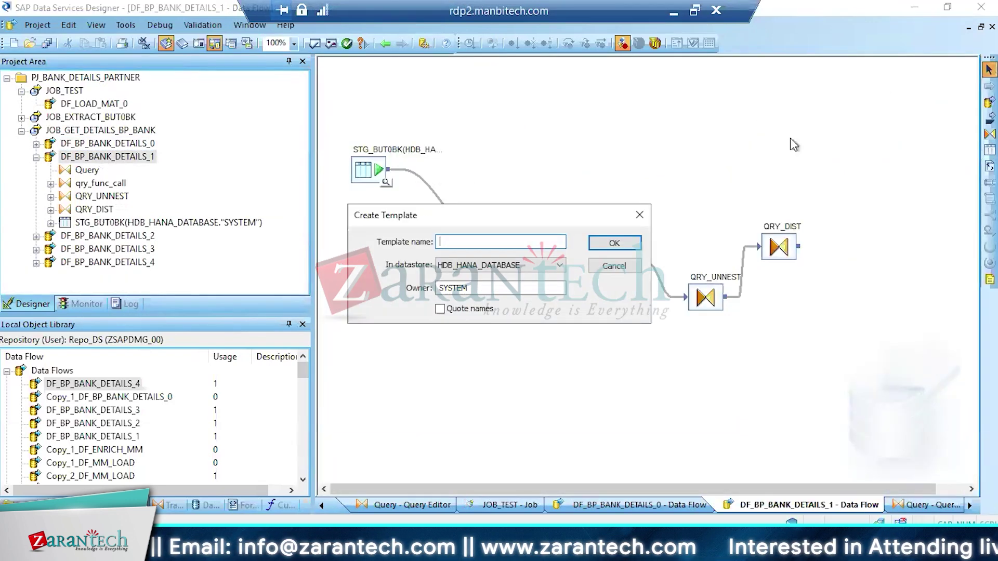
text(STG_BP_BANK_DETAILS)
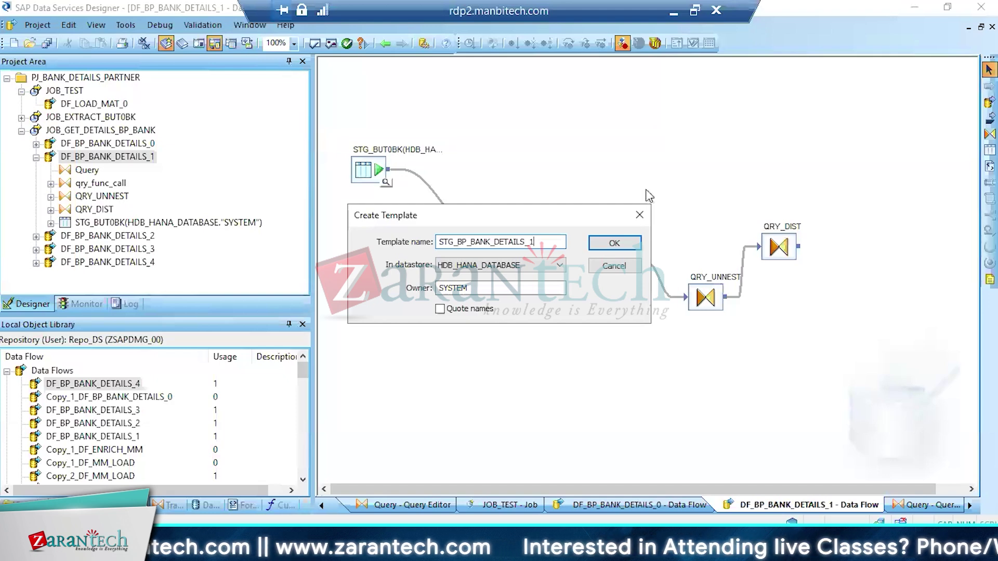
text(_1)
key(Return)
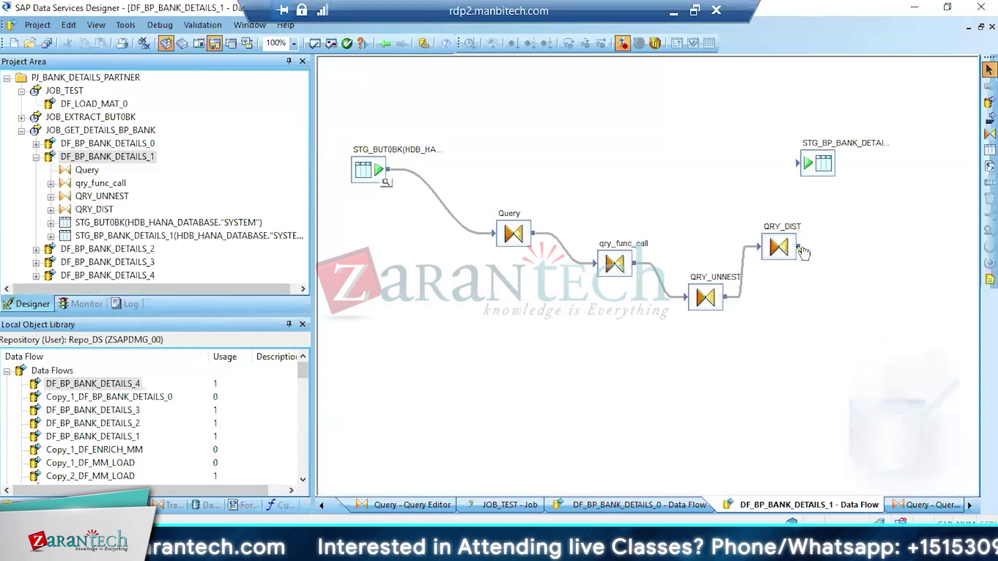
Connect QRY_DIST to STG_BP_BANK_DETAILS_1 and set that target's option to use NVARCHAR for VARCHAR columns to Yes
mouse_move(778, 247)
mouse_down()
mouse_move(768, 172)
mouse_move(689, 179)
mouse_move(796, 176)
mouse_up()
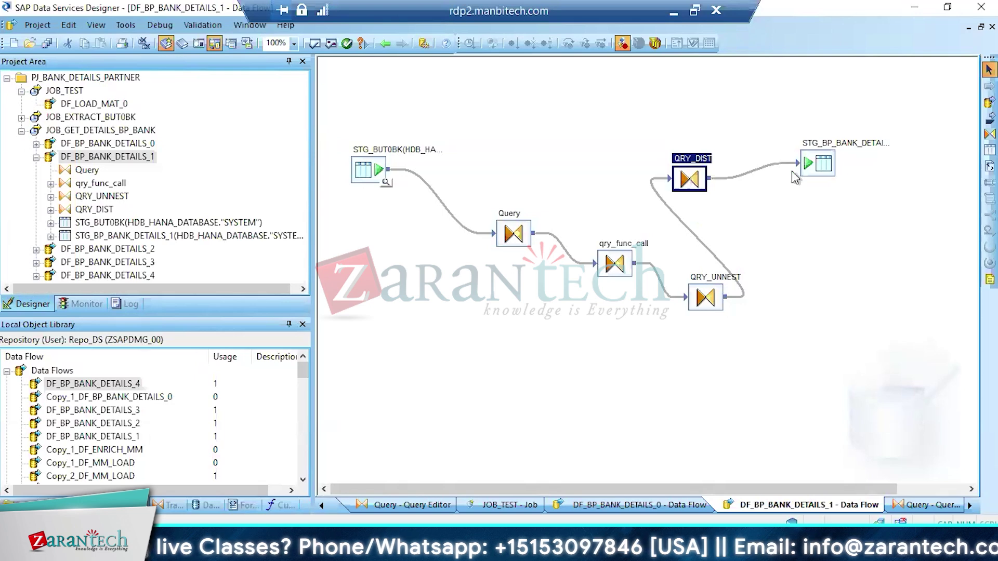
double_click(817, 168)
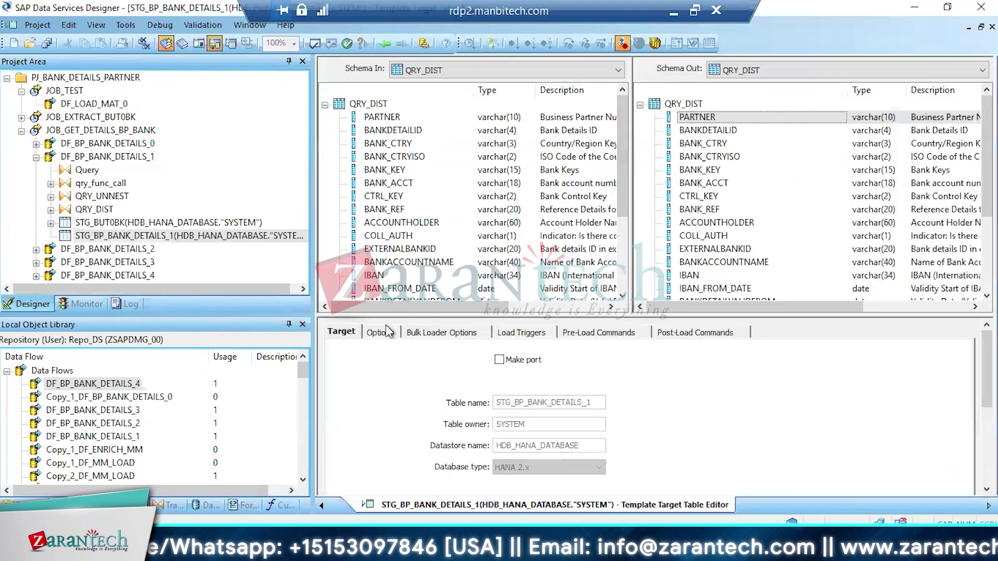
click(386, 332)
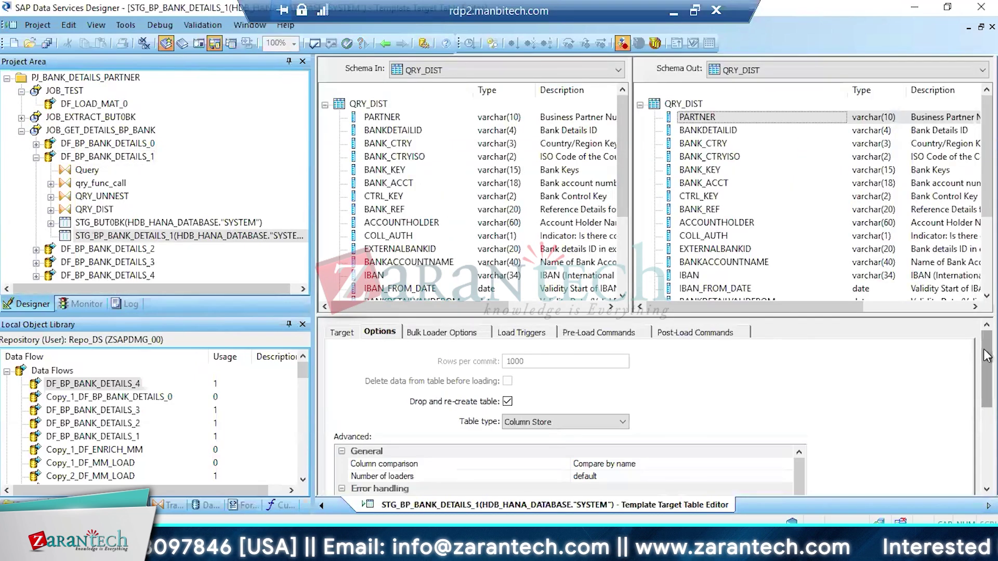
scroll(986, 356, down, 5)
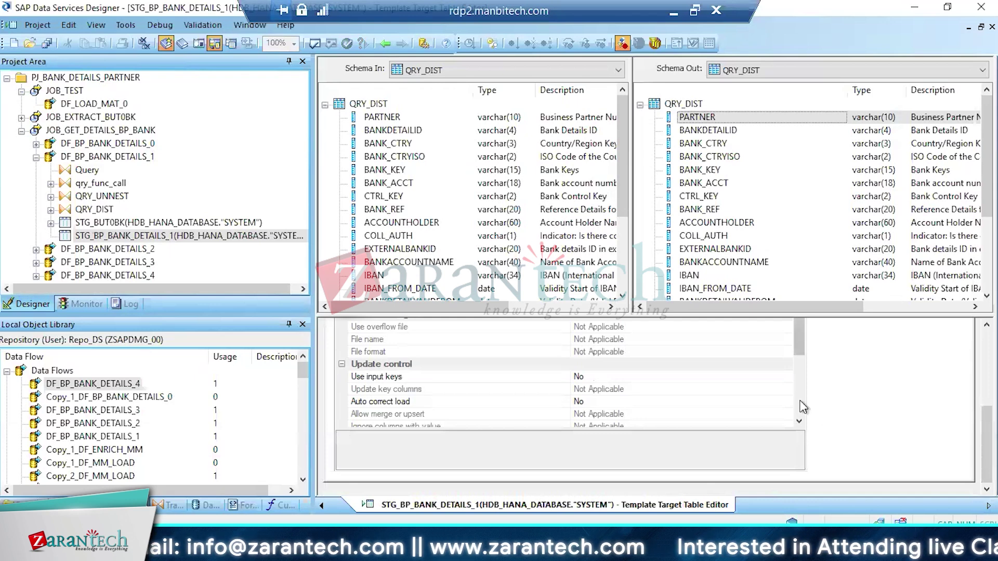
scroll(803, 407, down, 3)
click(780, 391)
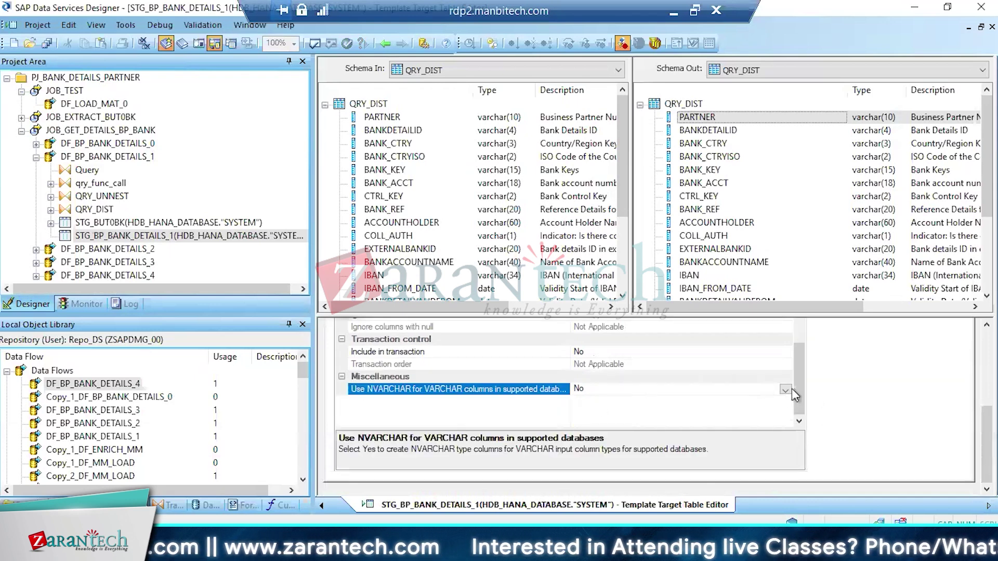
click(785, 390)
click(586, 403)
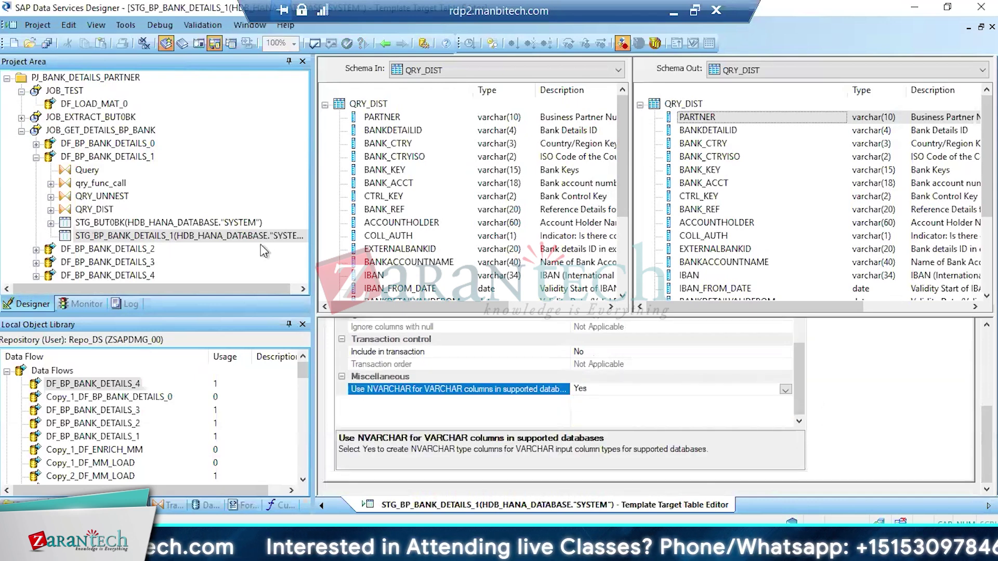
Delete the STG_BP_BANK_DETAILS target from DF_BP_BANK_DETAILS_2 and place a new template table in its position
click(38, 158)
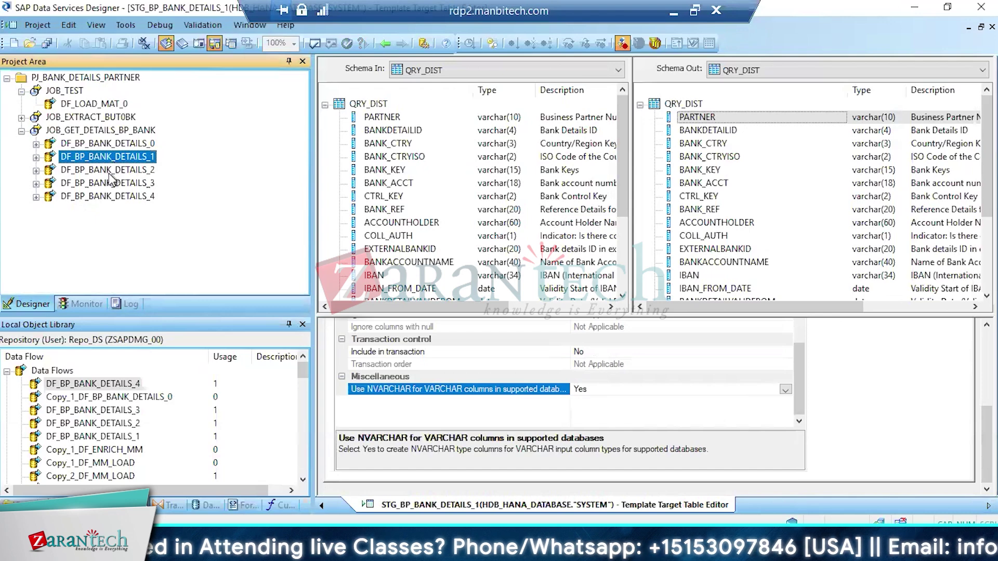
click(107, 172)
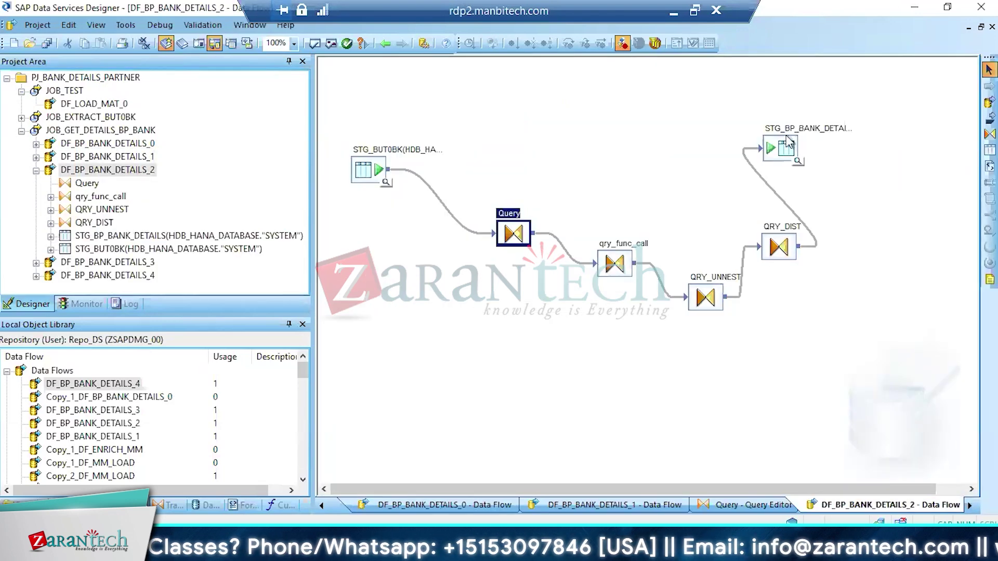
click(793, 148)
key(Delete)
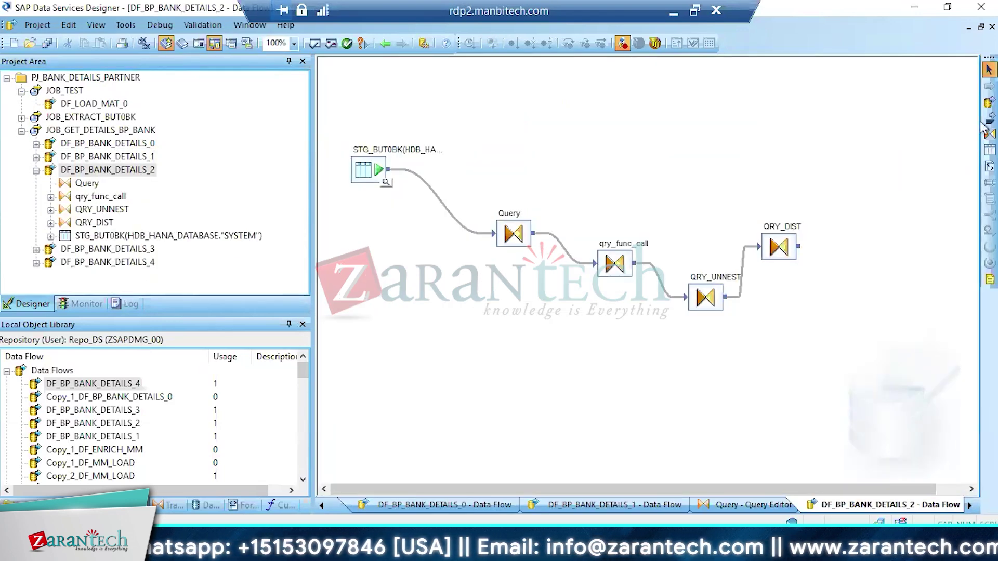
click(988, 150)
click(827, 153)
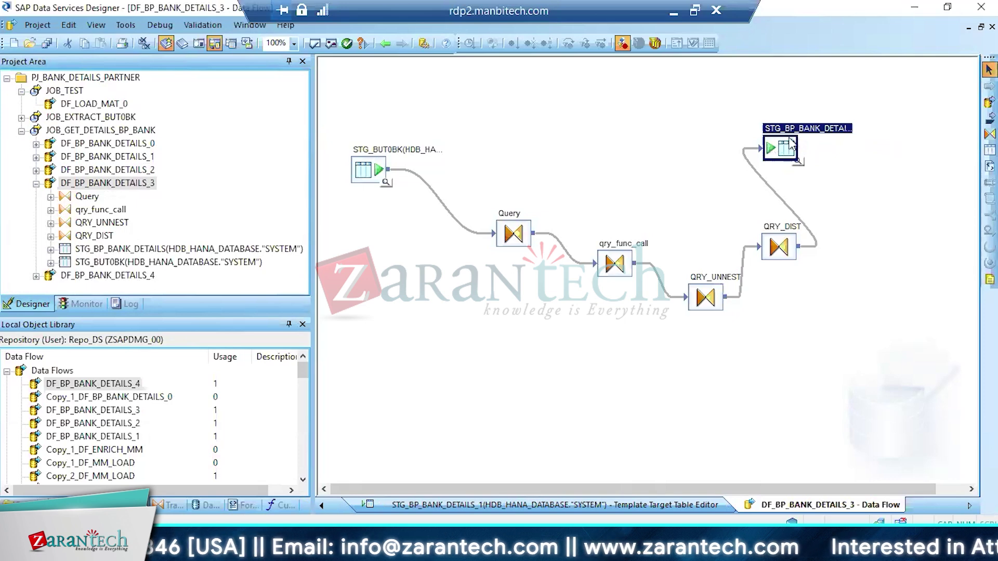
Delete the STG_BP_BANK_DETAILS target from DF_BP_BANK_DETAILS_3 and place a new template table in its position
key(Delete)
click(988, 150)
click(816, 147)
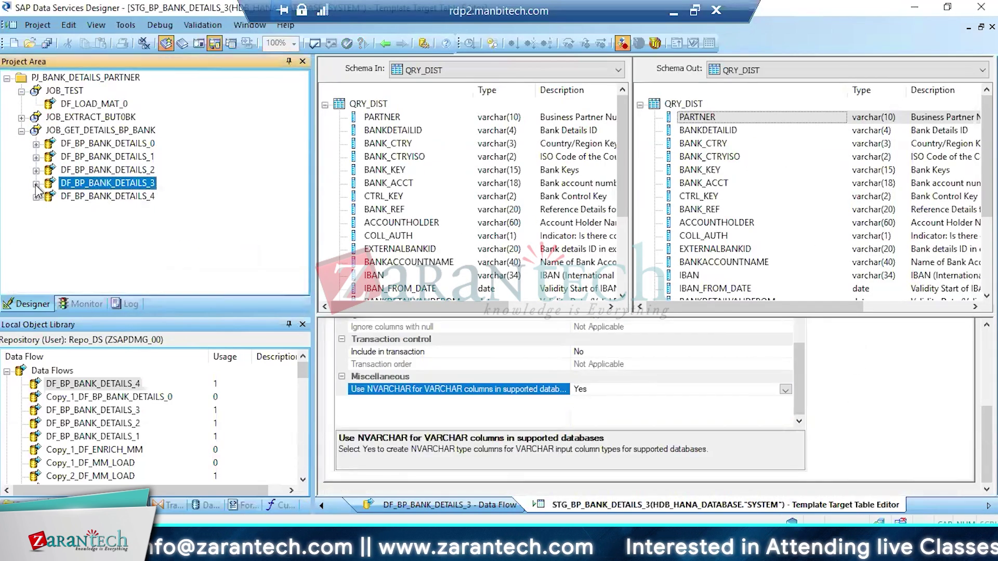
Name the new template table in DF_BP_BANK_DETAILS_4 STG_BP_BANK_DETAILS_4 and create it
text(4)
click(614, 243)
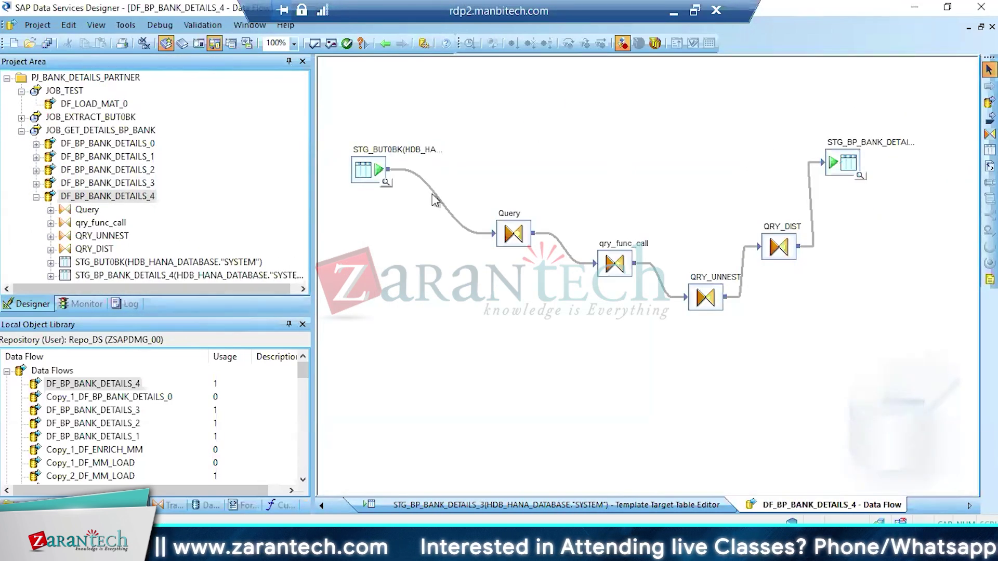
View the data of the STG_BUT0BK source table in the DF_BP_BANK_DETAILS_4 data flow
click(386, 182)
click(515, 237)
scroll(515, 237, down, 3)
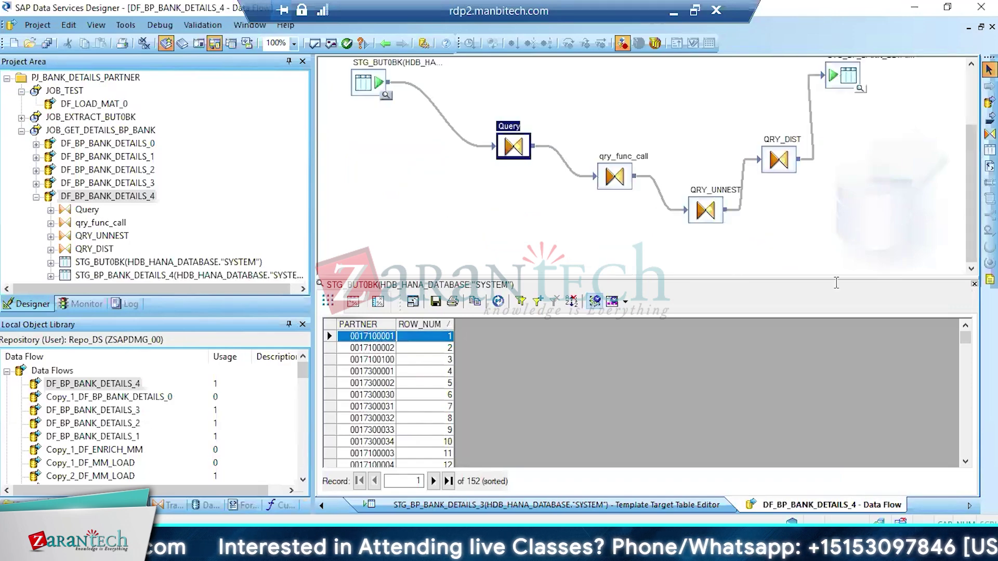
click(619, 177)
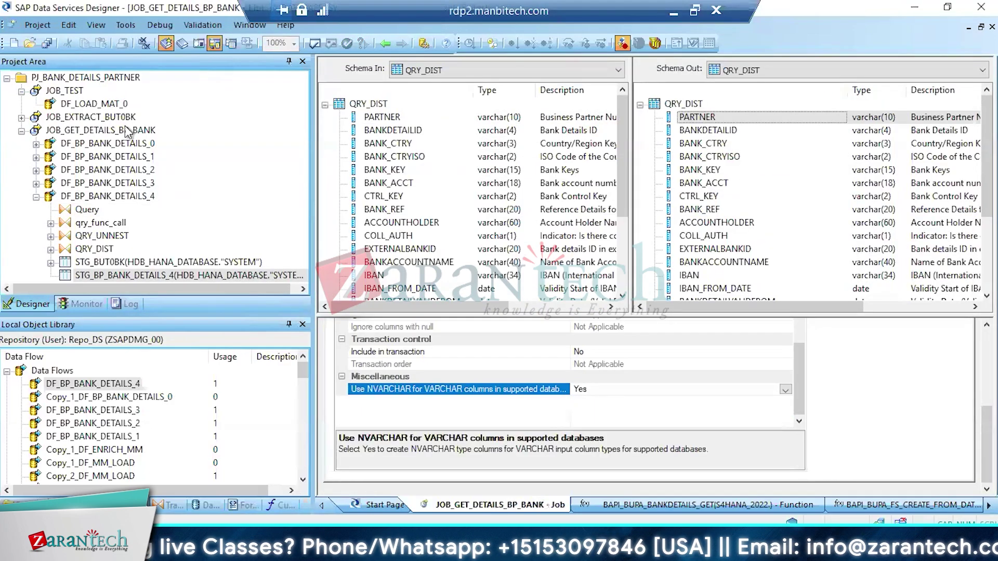
Reposition a data flow in JOB_GET_DETAILS_BP_BANK and place a new work flow below the existing data flows
click(127, 133)
drag(513, 171, 423, 122)
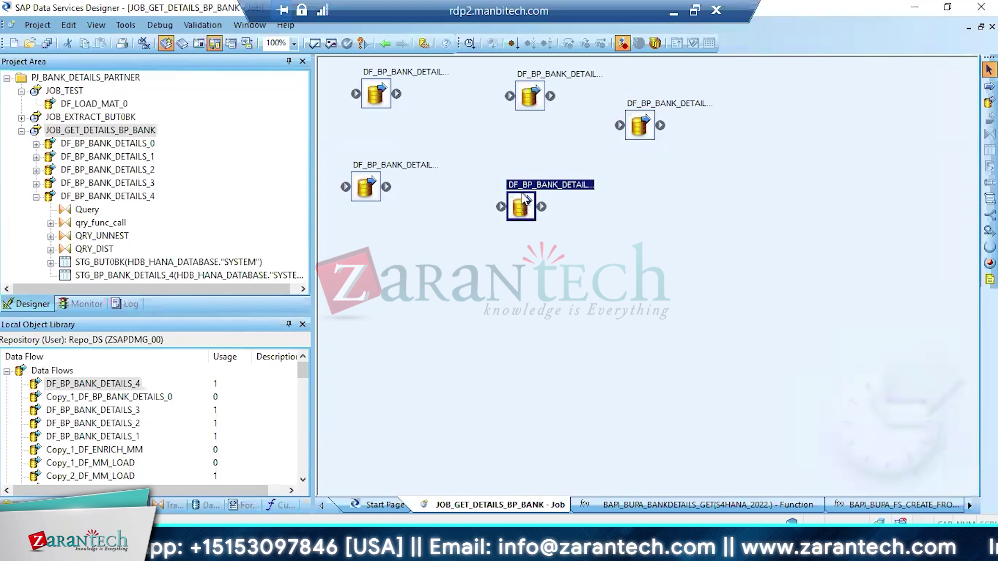
click(990, 87)
click(404, 291)
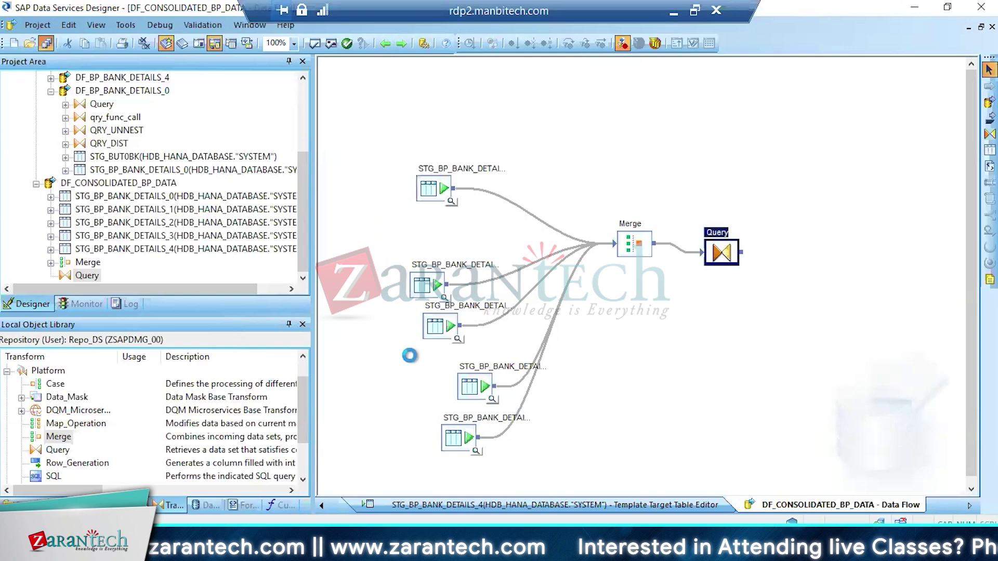
Examine the STG_BP_BANK_DETAILS_1 target options and the chain of transforms in the DF_BP_BANK_DETAILS_1 data flow
click(435, 193)
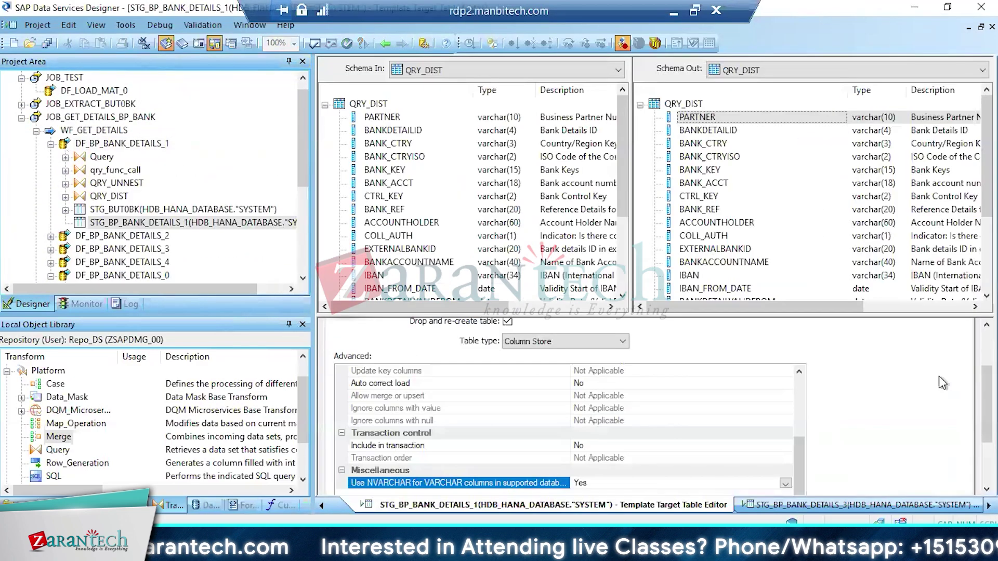
click(379, 331)
click(145, 146)
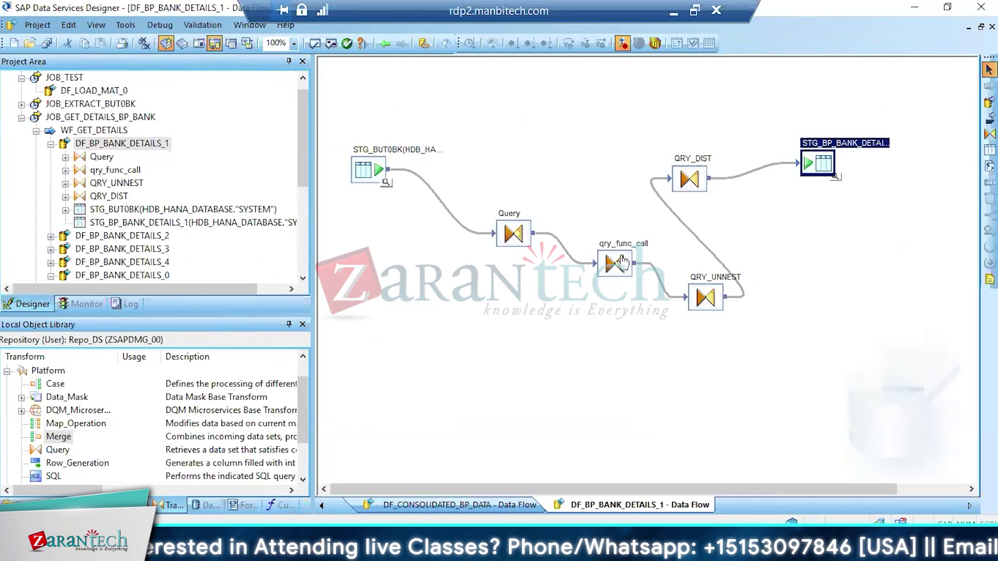
click(690, 179)
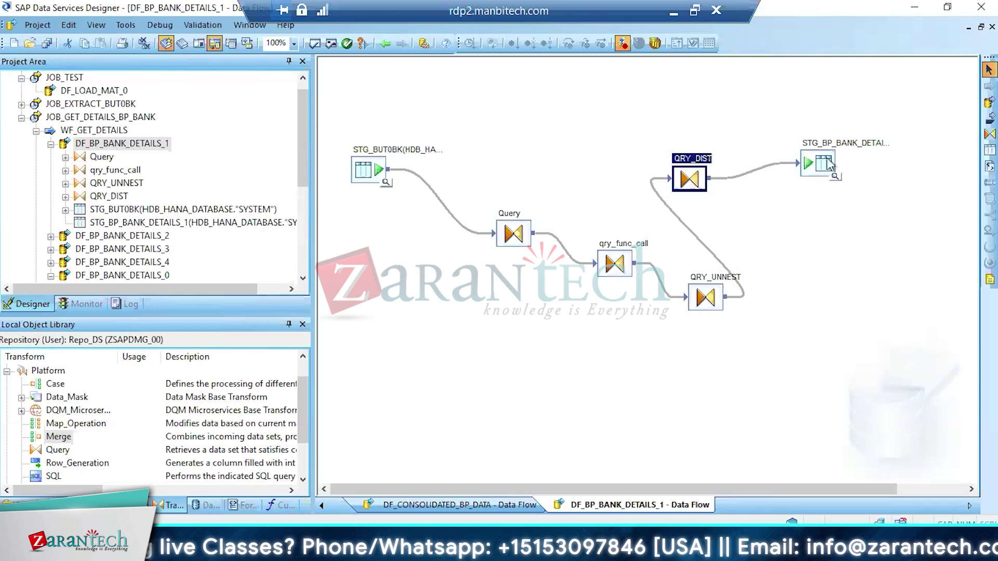
click(815, 161)
click(512, 233)
click(613, 263)
click(705, 299)
click(817, 163)
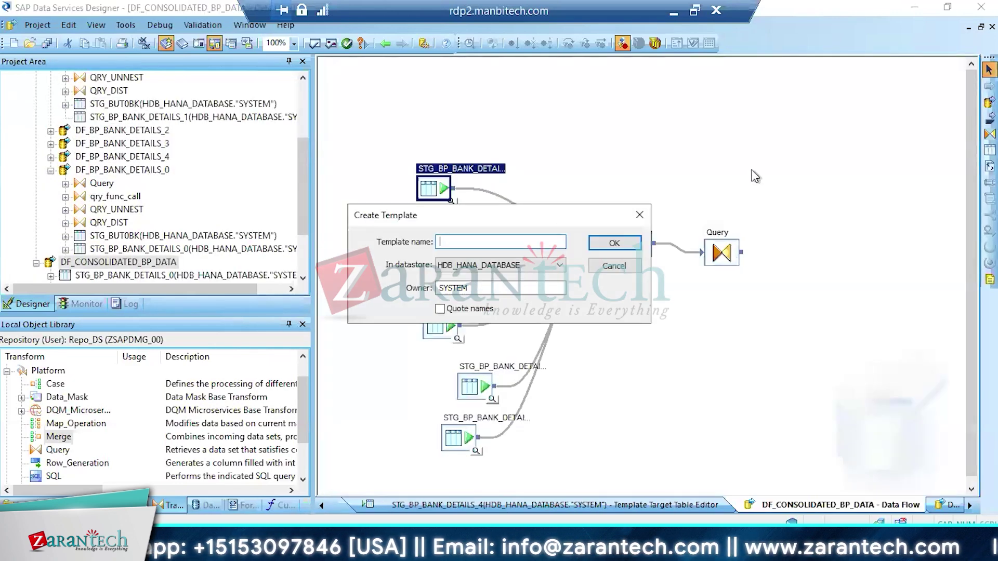
Name the new template table in DF_CONSOLIDATED_BP_DATA STG_CONSOLIDATED_BP_DETAILS_BANK, and view the data of this consolidated target
text(STG_CONSOLIDATED_BP_DE)
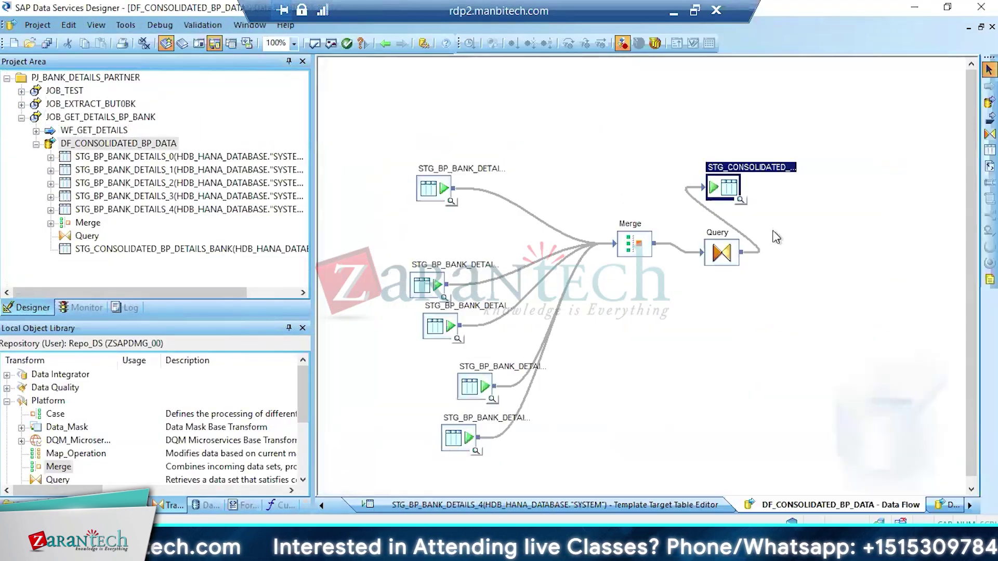
click(740, 200)
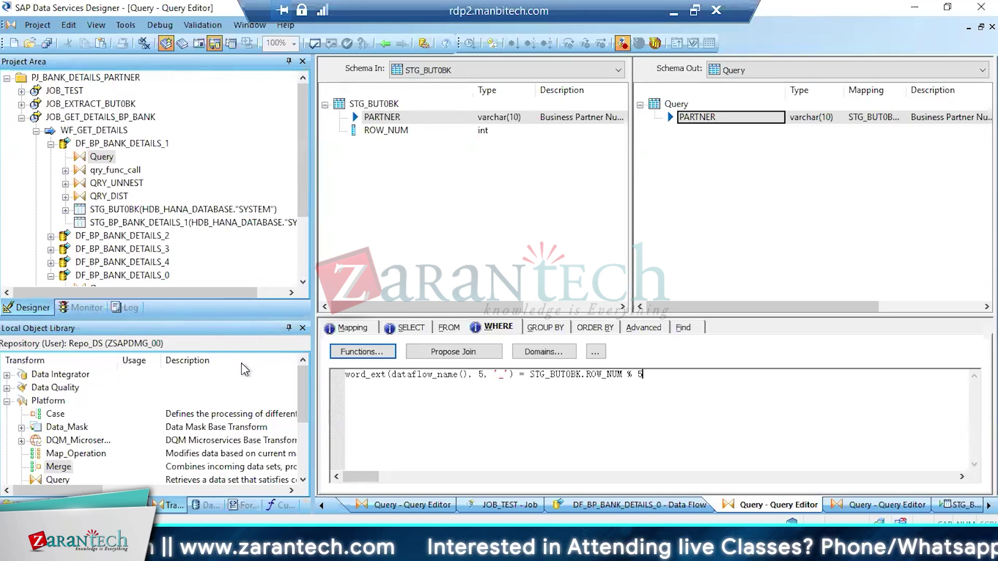
click(21, 118)
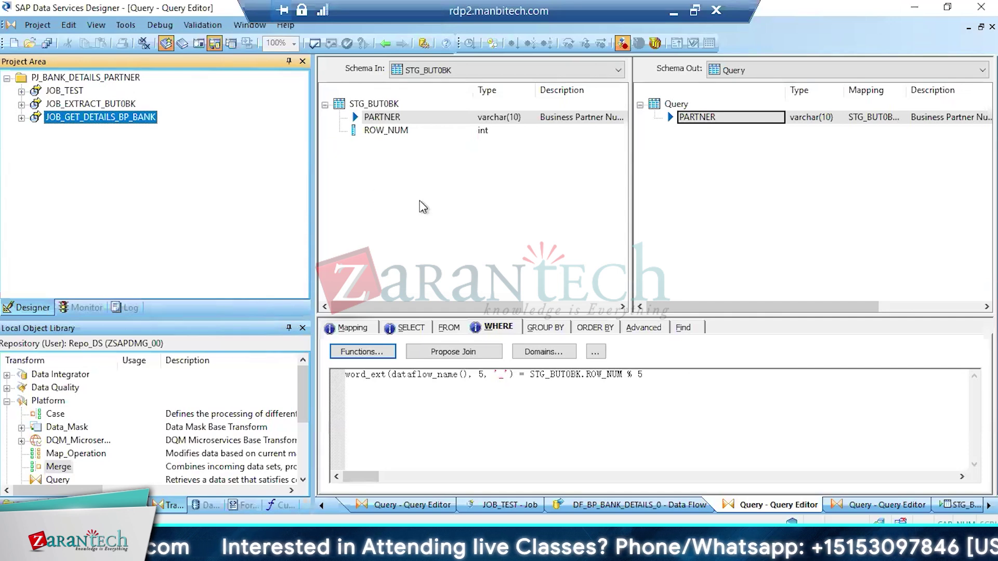
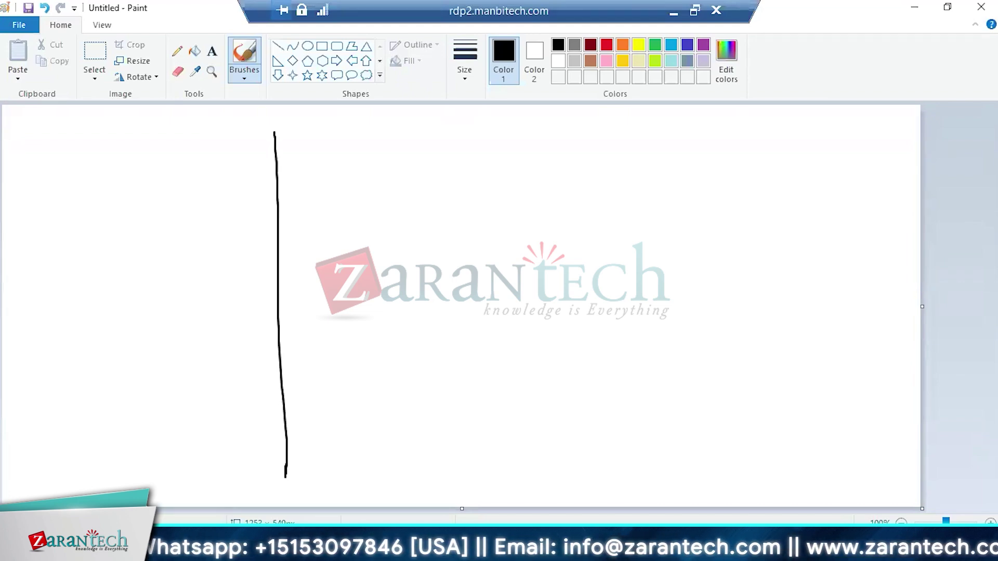
In Paint, handwrite the column headings Ext and Trans on either side of the vertical divider line
mouse_move(79, 137)
mouse_down()
mouse_move(42, 148)
mouse_move(86, 210)
mouse_up()
drag(78, 169, 135, 192)
drag(127, 155, 100, 203)
mouse_move(172, 141)
mouse_down()
mouse_move(172, 190)
mouse_move(216, 158)
mouse_up()
drag(334, 141, 436, 130)
drag(371, 144, 371, 208)
mouse_move(379, 170)
mouse_down()
mouse_move(418, 169)
mouse_move(441, 150)
mouse_up()
mouse_move(440, 167)
mouse_down()
mouse_move(466, 179)
mouse_move(473, 200)
mouse_up()
mouse_move(483, 165)
mouse_down()
mouse_move(485, 203)
mouse_move(513, 197)
mouse_up()
mouse_move(533, 156)
mouse_down()
mouse_move(536, 213)
mouse_move(525, 219)
mouse_up()
Complete the three-column sketch with a second vertical divider, a handwritten Load heading and a horizontal line under the headings
drag(596, 123, 627, 459)
mouse_move(669, 152)
mouse_down()
mouse_move(660, 220)
mouse_move(724, 225)
mouse_up()
mouse_move(715, 187)
mouse_down()
mouse_move(710, 199)
mouse_move(748, 200)
mouse_up()
mouse_move(788, 187)
mouse_down()
mouse_move(765, 192)
mouse_move(803, 213)
mouse_up()
drag(862, 140, 868, 201)
mouse_move(865, 190)
mouse_down()
mouse_move(868, 208)
mouse_move(889, 205)
mouse_up()
drag(43, 236, 920, 258)
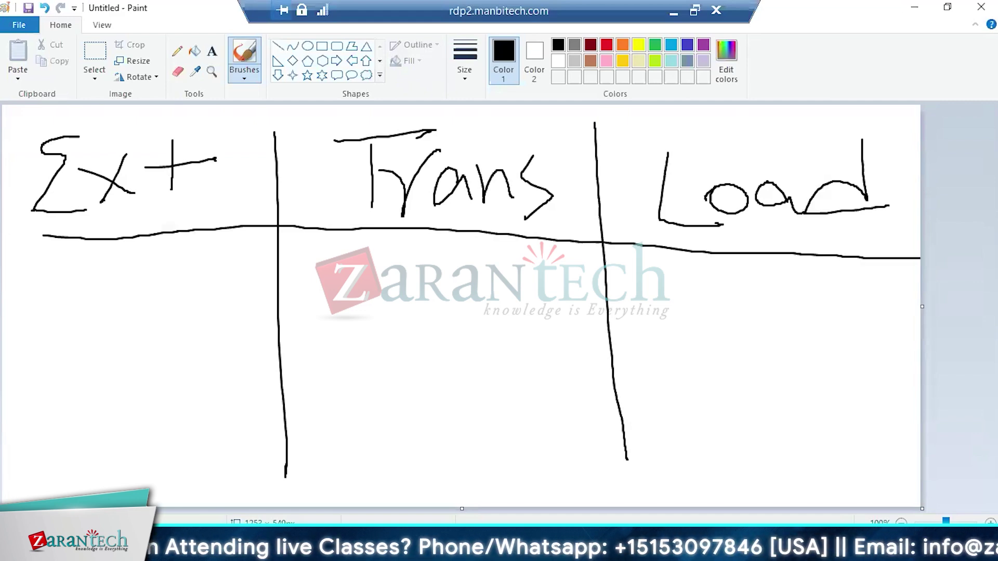
Draw two check marks, one below the other, in the Ext column
mouse_move(68, 271)
mouse_down()
mouse_move(73, 285)
mouse_move(132, 251)
mouse_up()
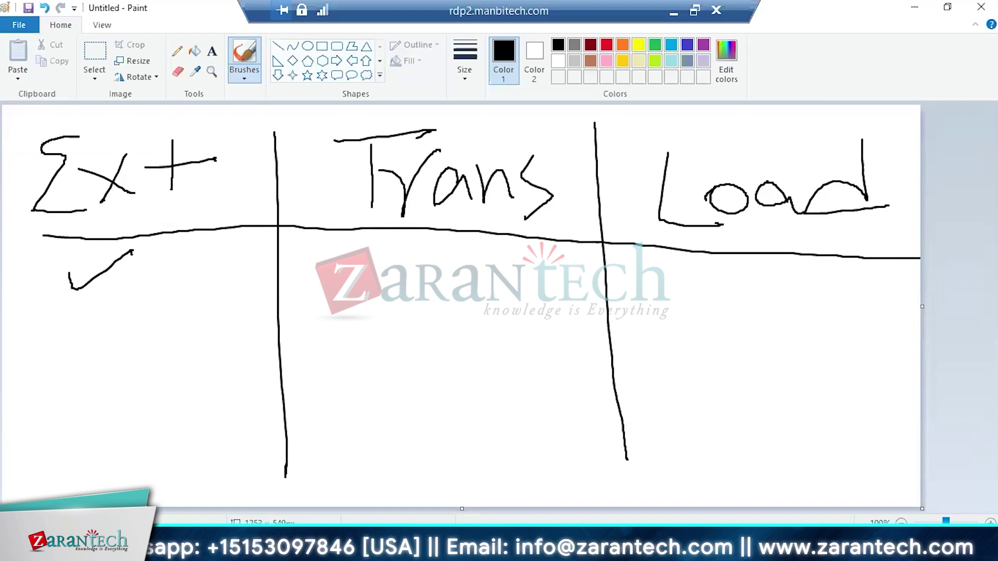
drag(60, 328, 77, 353)
drag(77, 352, 153, 282)
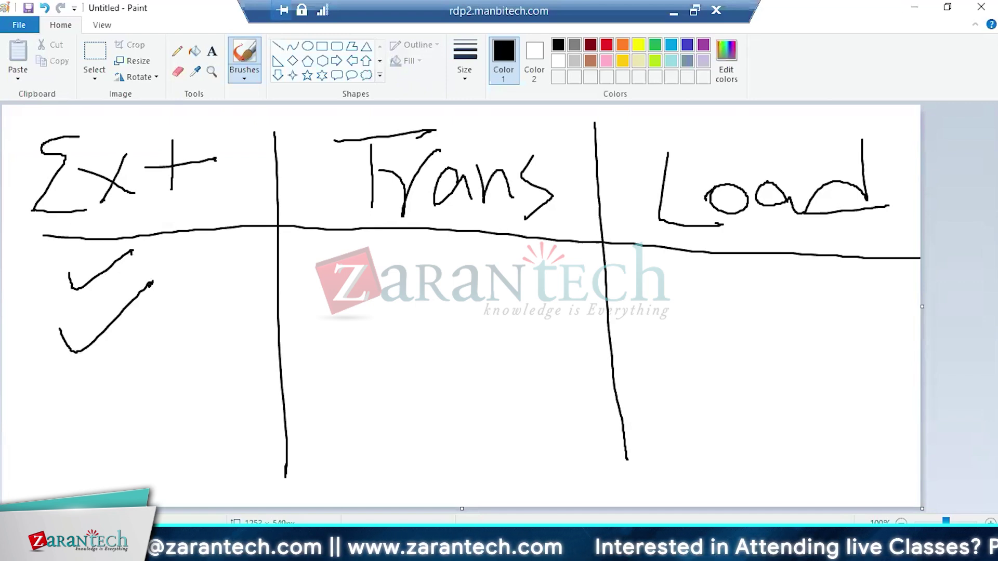
Draw a third check mark in the Ext column and handwrite large letters S and P below it
drag(64, 386, 184, 328)
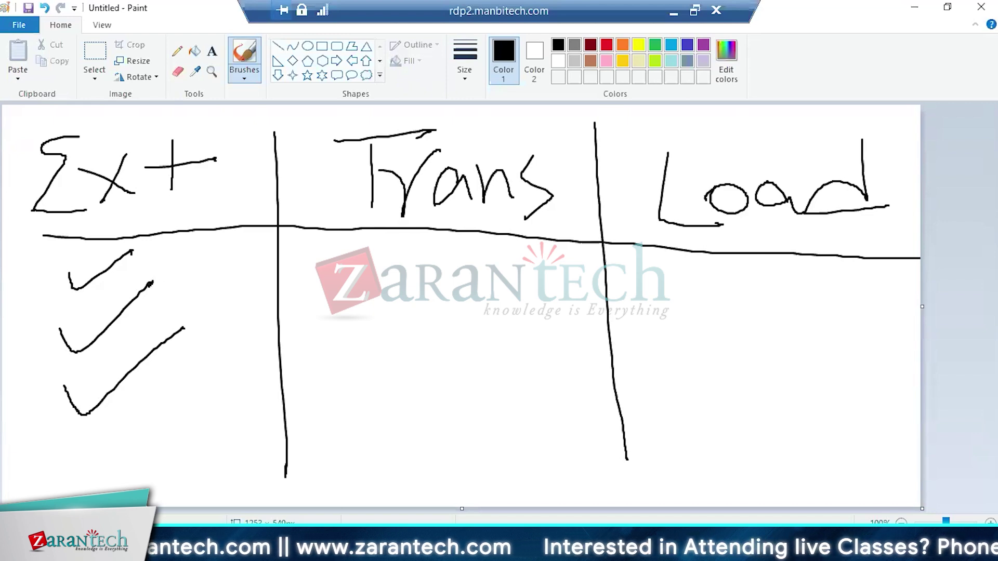
mouse_move(102, 432)
mouse_down()
mouse_move(52, 494)
mouse_move(62, 477)
mouse_up()
drag(158, 408, 143, 484)
drag(179, 427, 166, 506)
mouse_move(165, 439)
mouse_down()
mouse_move(225, 409)
mouse_move(145, 476)
mouse_up()
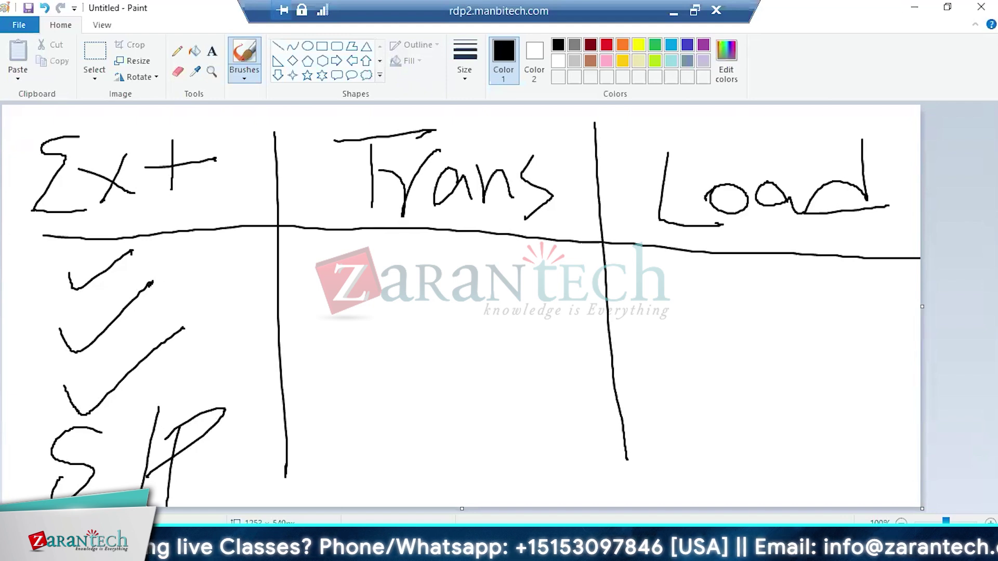
Handwrite the labels AE, RC and DP one below the other beside the three check marks
mouse_move(166, 248)
mouse_down()
mouse_move(173, 271)
mouse_move(200, 271)
mouse_move(203, 252)
mouse_up()
mouse_move(234, 235)
mouse_down()
mouse_move(216, 274)
mouse_move(239, 256)
mouse_up()
drag(209, 311, 212, 338)
drag(203, 311, 242, 332)
mouse_move(262, 289)
mouse_down()
mouse_move(251, 319)
mouse_move(276, 326)
mouse_up()
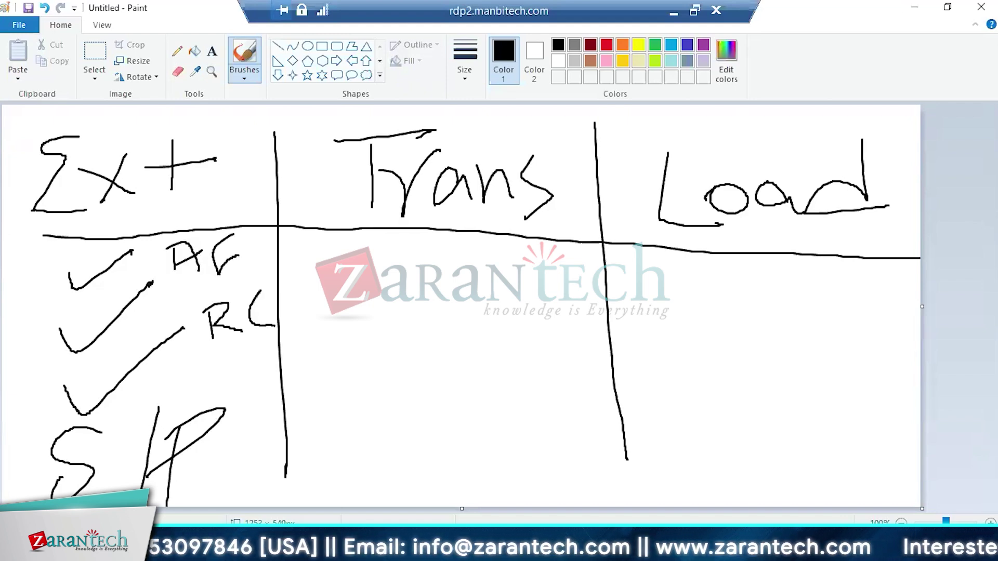
drag(197, 371, 201, 403)
mouse_move(186, 372)
mouse_down()
mouse_move(226, 377)
mouse_move(197, 394)
mouse_up()
drag(239, 360, 245, 395)
drag(236, 367, 233, 377)
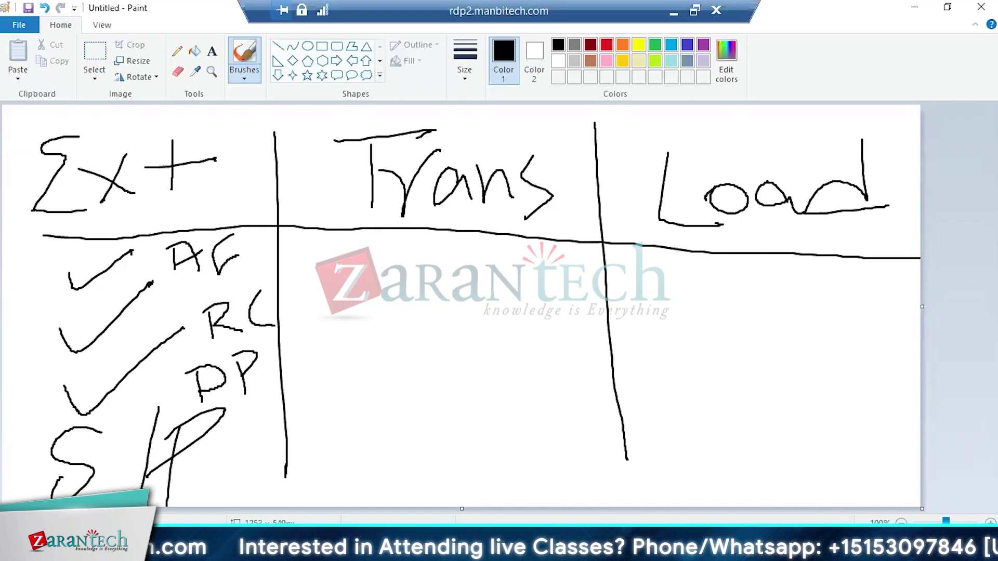
Handwrite LKP and Joins in the Trans column, and mark a 1 and a 0 beside the first check mark
drag(364, 260, 391, 318)
drag(411, 268, 411, 319)
drag(459, 258, 472, 311)
mouse_move(490, 266)
mouse_down()
mouse_move(488, 324)
mouse_move(482, 294)
mouse_up()
drag(351, 378, 426, 343)
mouse_move(382, 370)
mouse_down()
mouse_move(359, 434)
mouse_move(343, 397)
mouse_up()
drag(442, 394, 486, 422)
drag(502, 381, 503, 429)
mouse_move(500, 385)
mouse_down()
mouse_move(544, 400)
mouse_move(548, 423)
mouse_up()
mouse_move(576, 359)
mouse_down()
mouse_move(559, 385)
mouse_move(567, 428)
mouse_up()
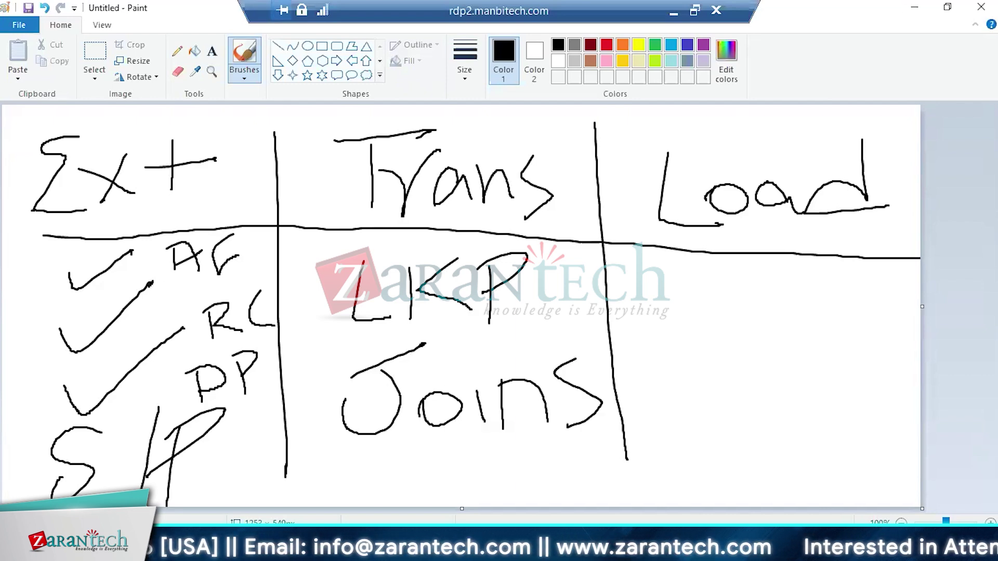
mouse_move(40, 236)
mouse_down()
mouse_move(34, 317)
mouse_move(14, 285)
mouse_up()
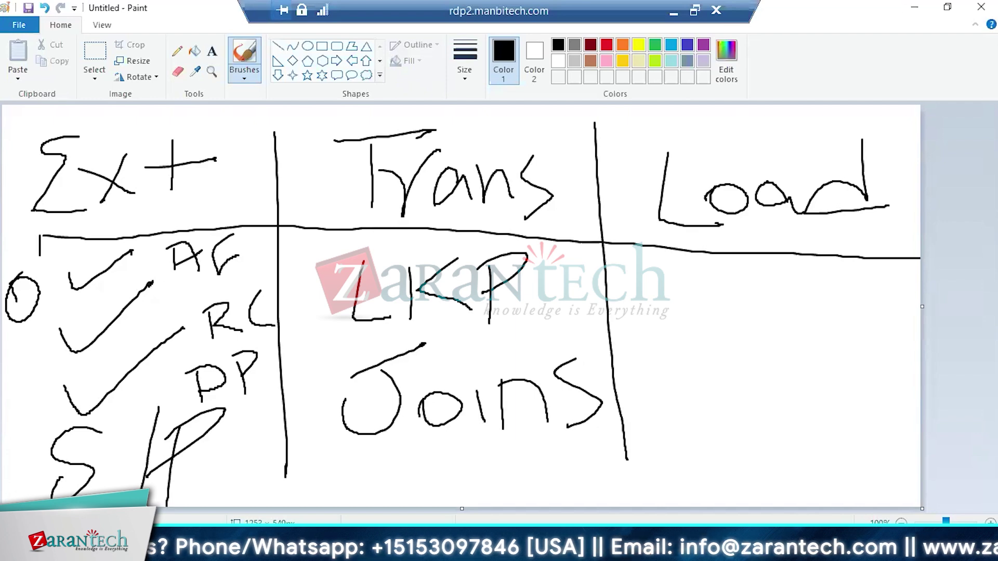
Switch to SAP Data Services Designer, list the datastores in the object library and collapse HDB_HANA_DATABASE and S4HANA_2022
click(260, 549)
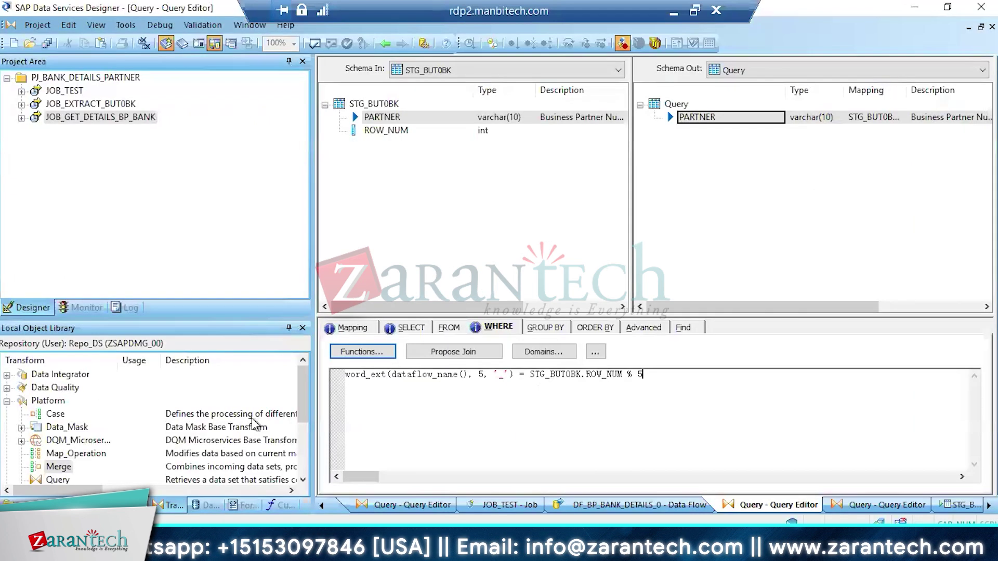
click(208, 506)
drag(304, 387, 304, 365)
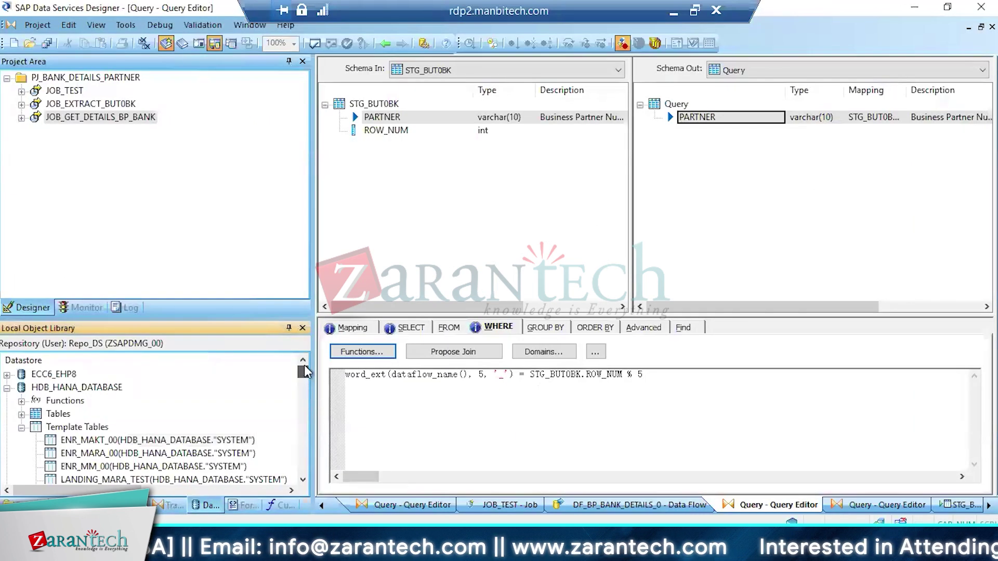
click(7, 387)
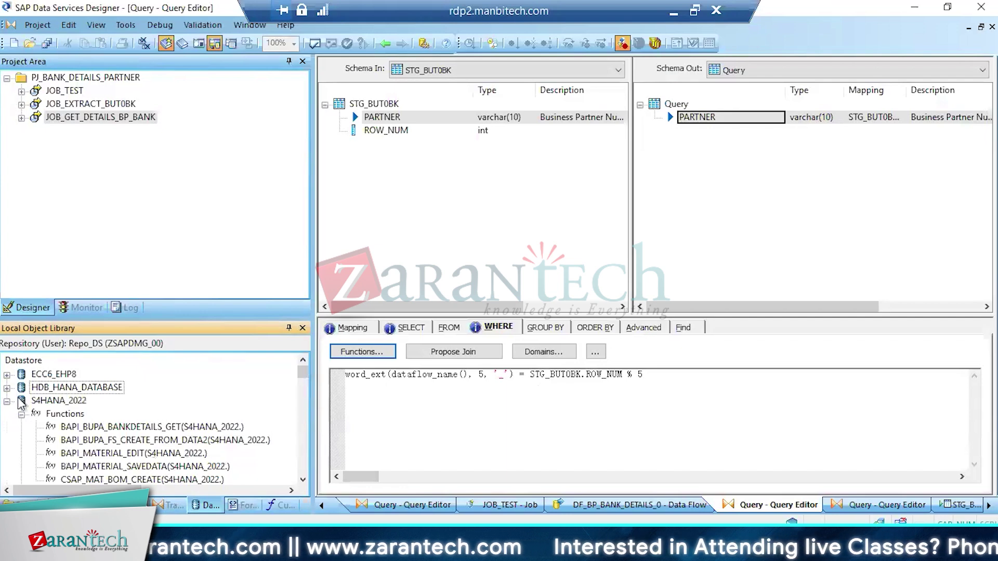
click(7, 401)
Open the ECC6_EHP8 datastore for editing, including its advanced settings and full configuration list
click(65, 375)
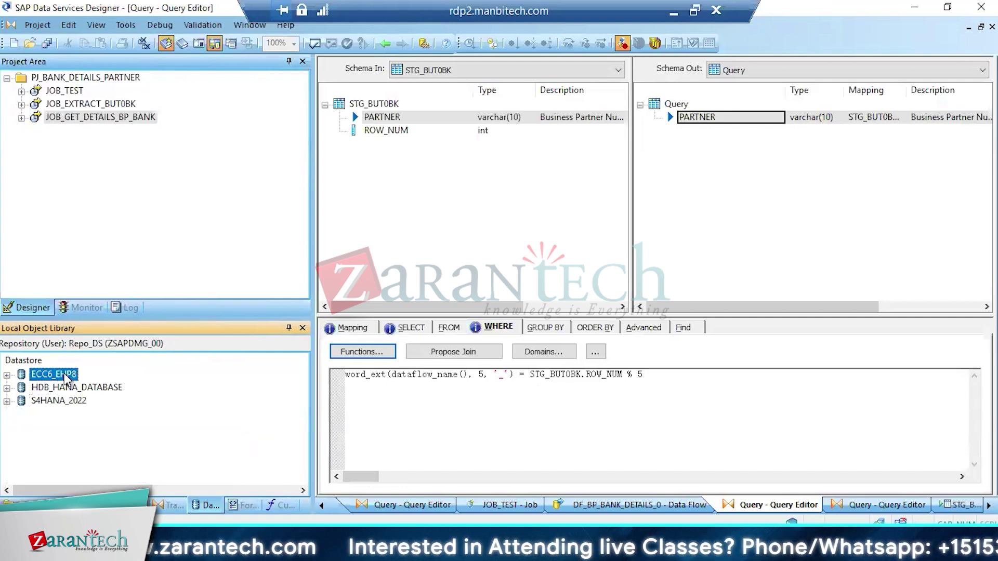
right_click(65, 375)
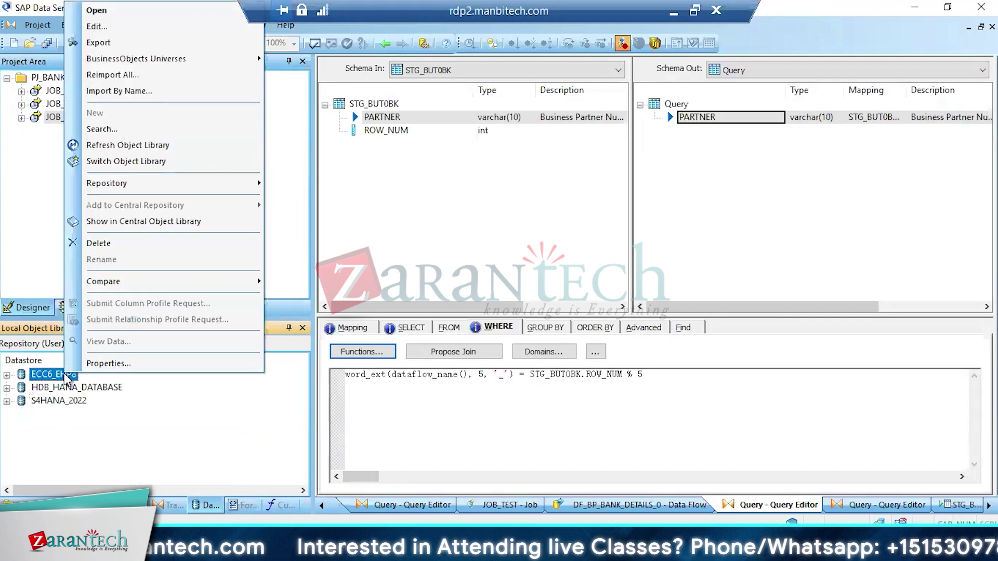
click(108, 29)
click(377, 360)
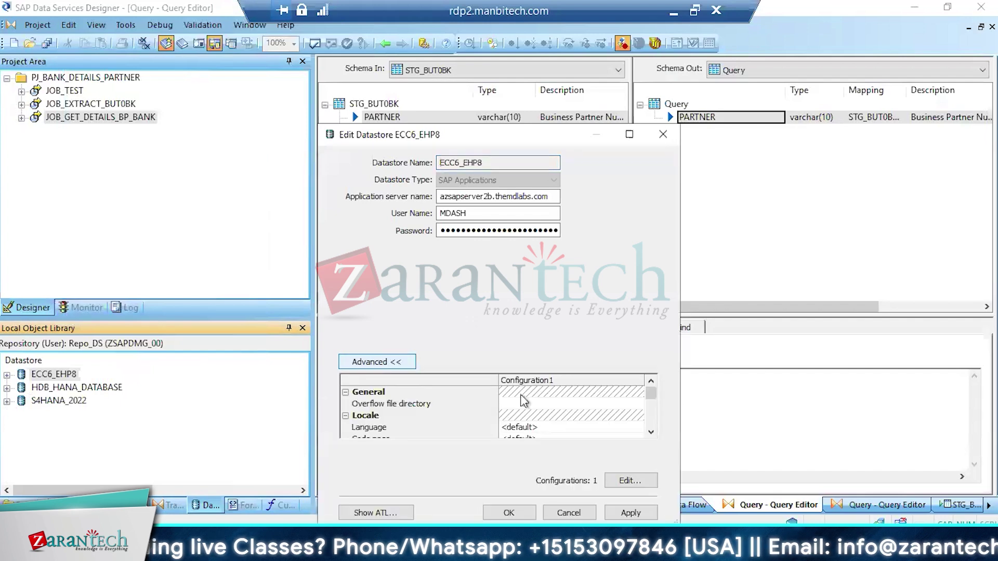
click(630, 482)
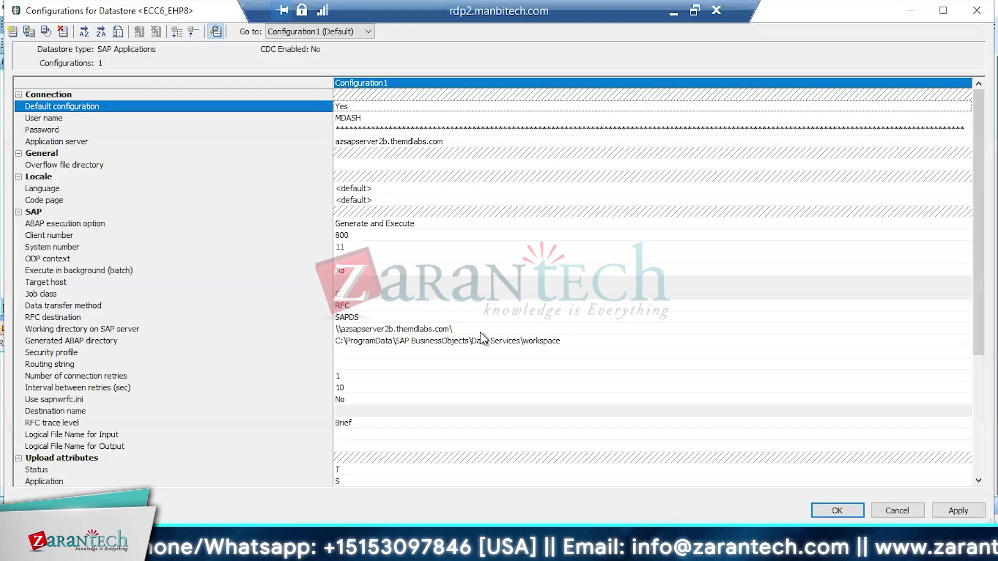
Examine the ABAP execution option choices, keep Generate and Execute, and close the ECC6_EHP8 configuration without saving
click(376, 224)
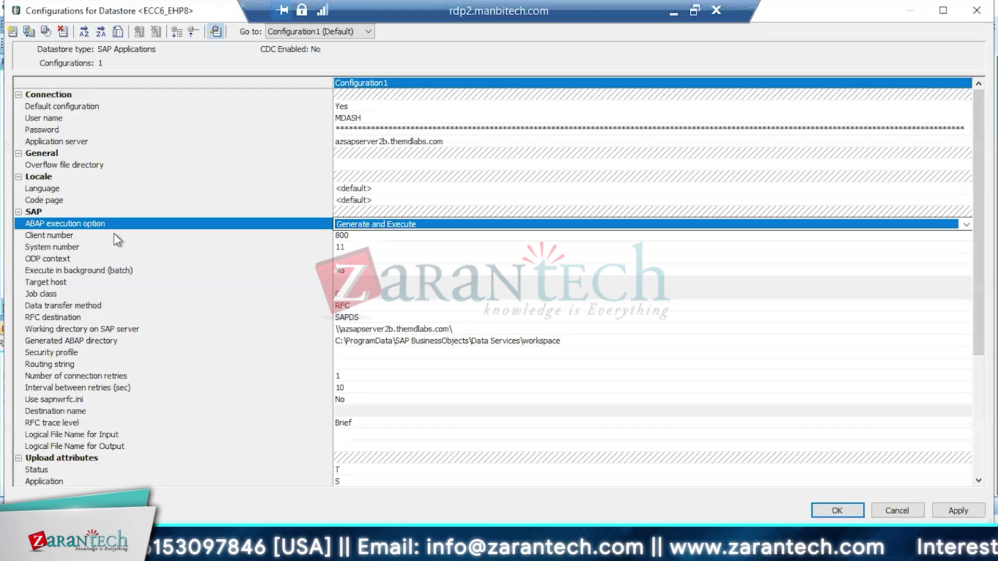
click(968, 225)
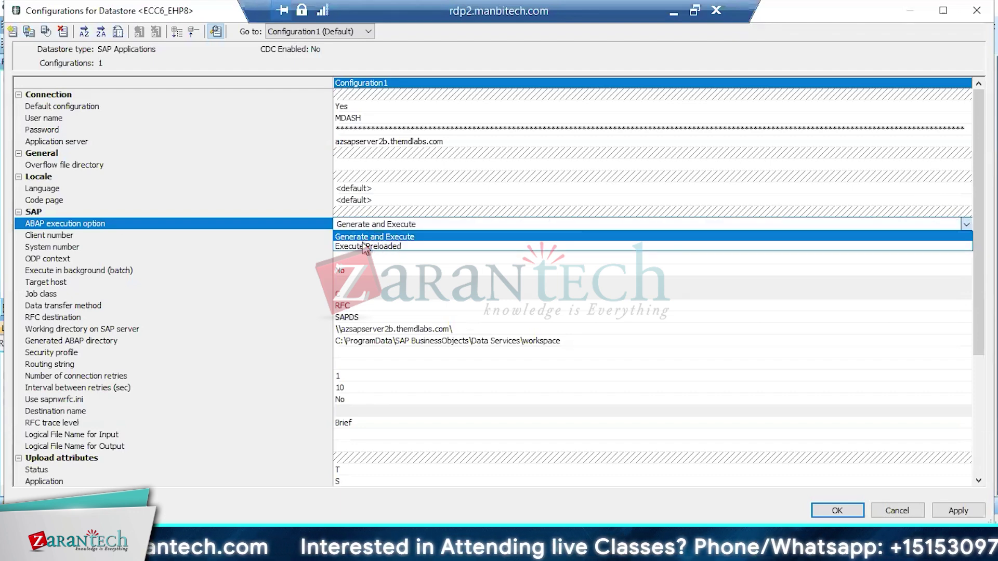
click(400, 237)
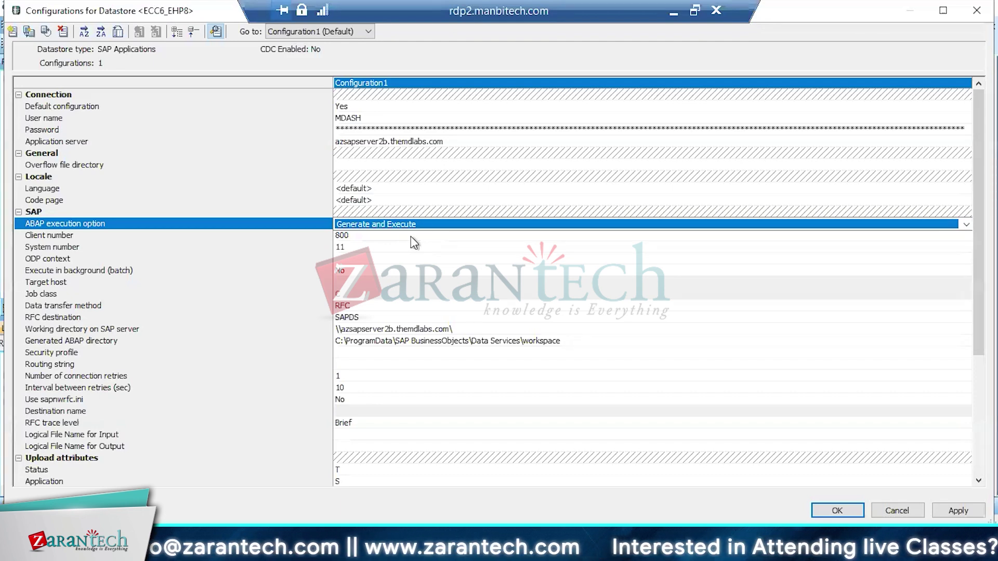
click(893, 515)
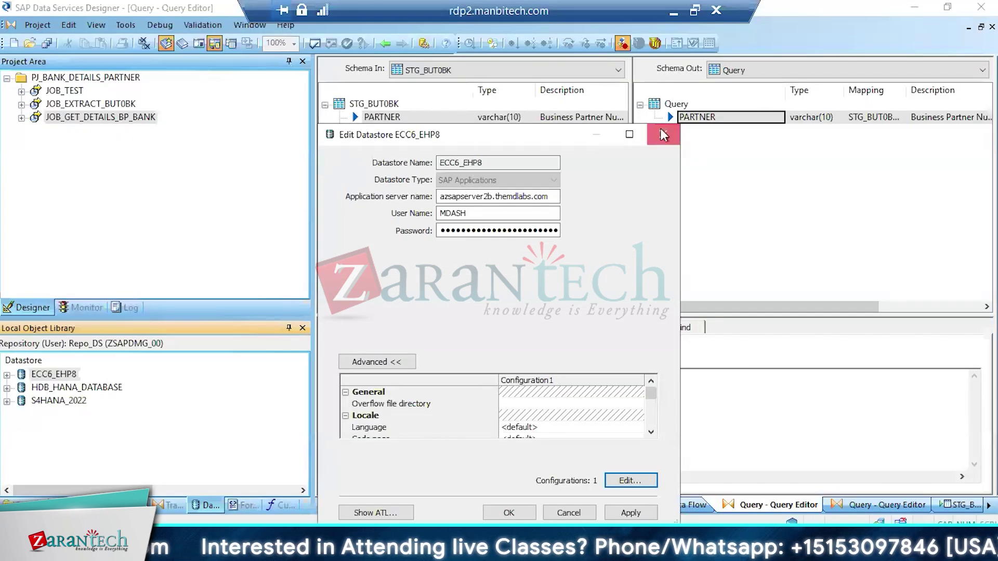
click(662, 135)
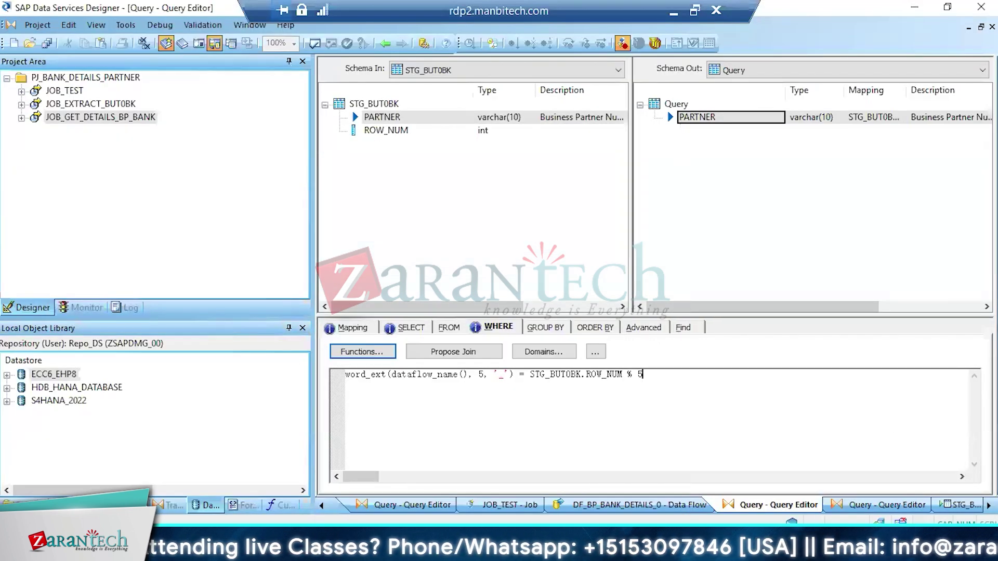
Open the DF_EXT_BUT0BK data flow inside JOB_EXTRACT_BUT0BK
mouse_move(303, 551)
click(286, 486)
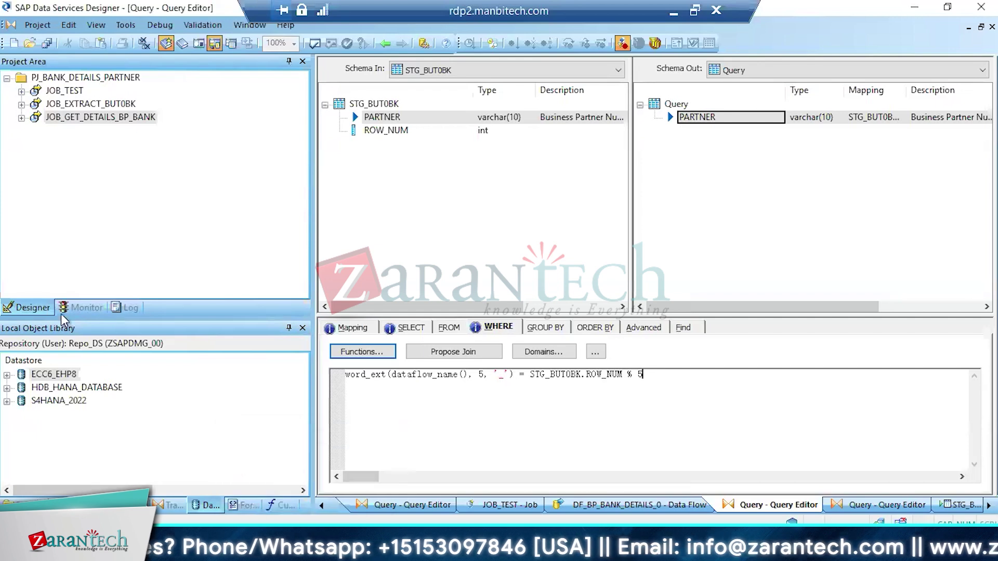
click(90, 104)
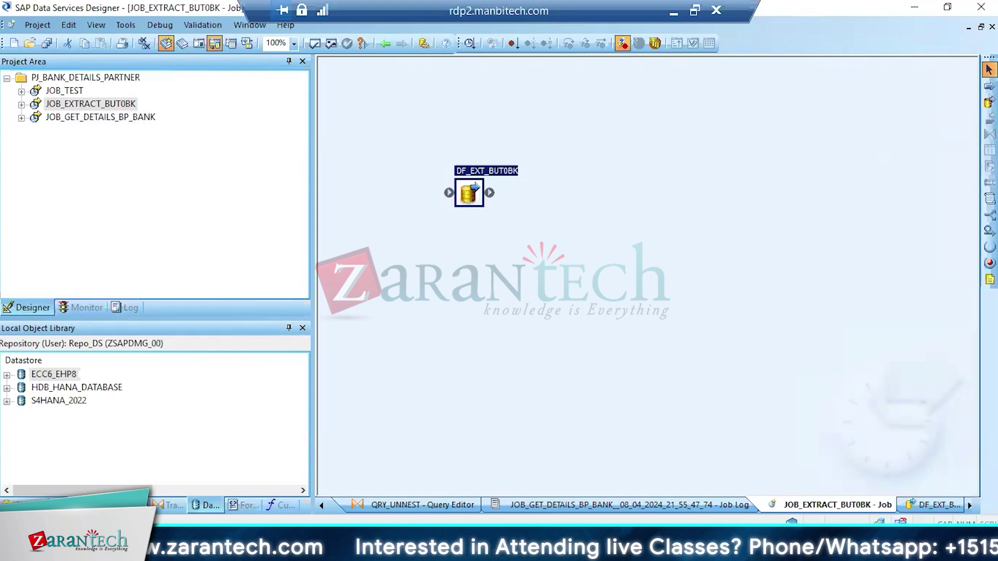
double_click(470, 197)
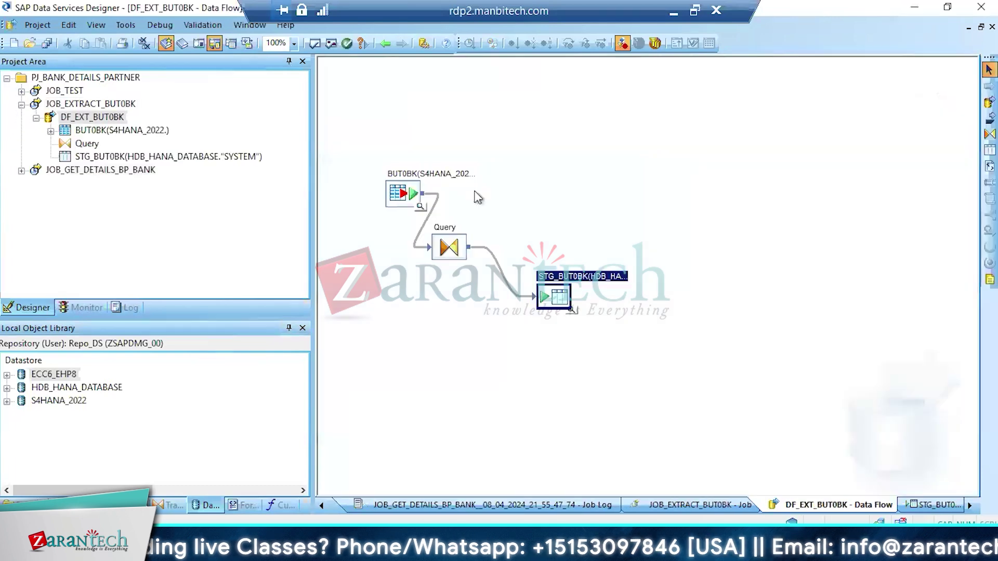
Place an ABAP data flow above the existing objects in DF_EXT_BUT0BK and set its datastore to ECC6_EHP8
click(990, 118)
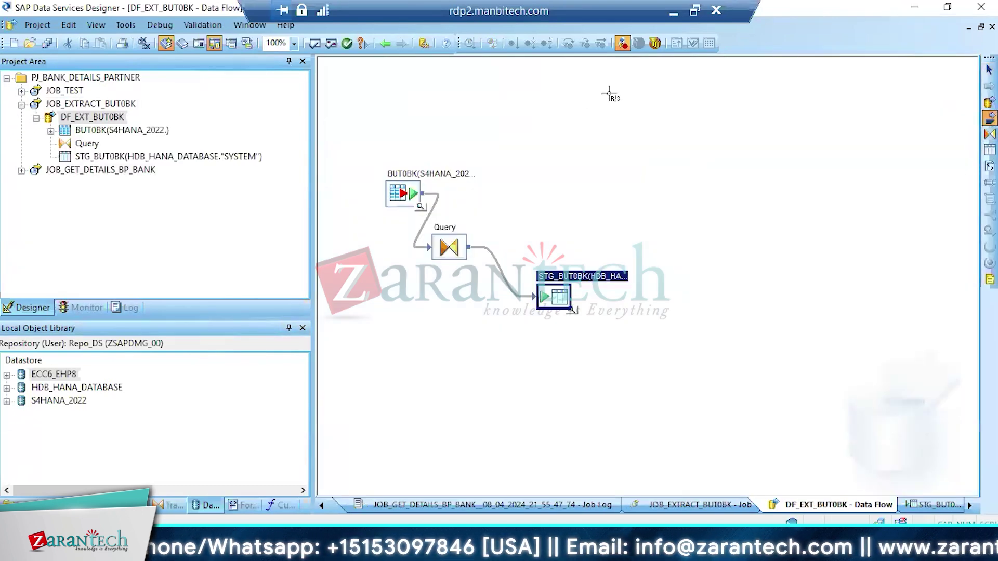
click(610, 94)
click(514, 154)
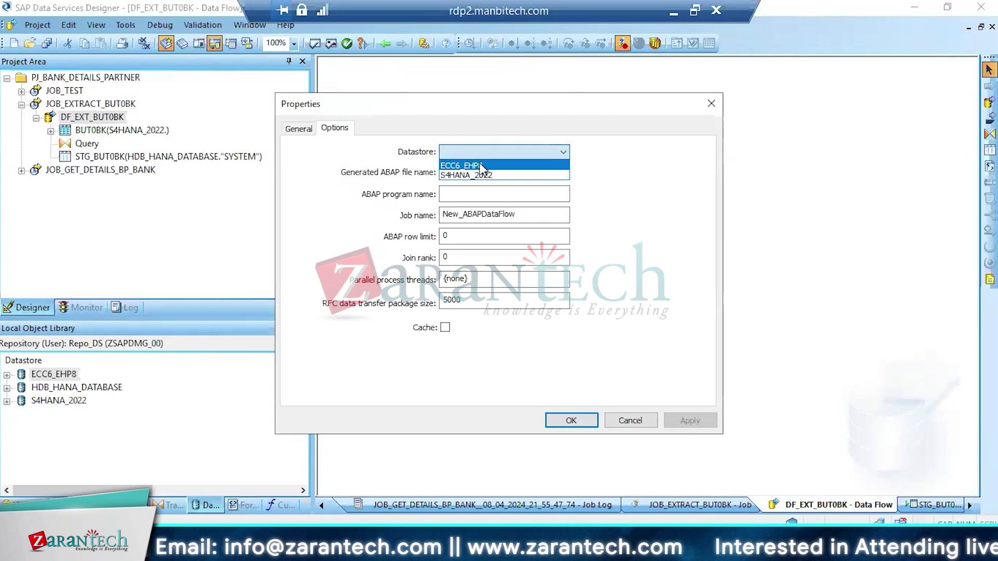
click(455, 167)
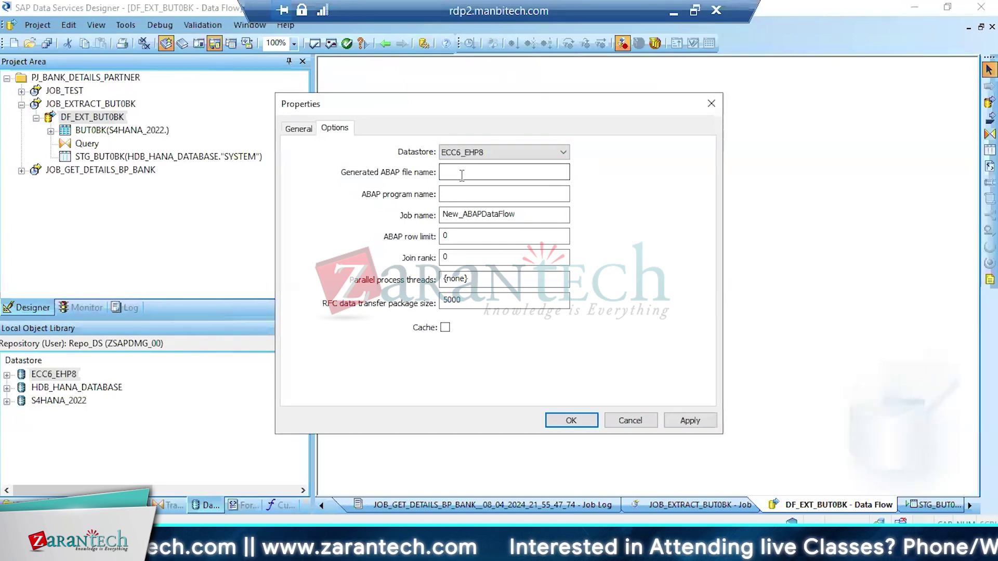
Set the ABAP program name to Z_TST, leave the generated file name empty, and create the ABAP data flow with its default name
click(451, 174)
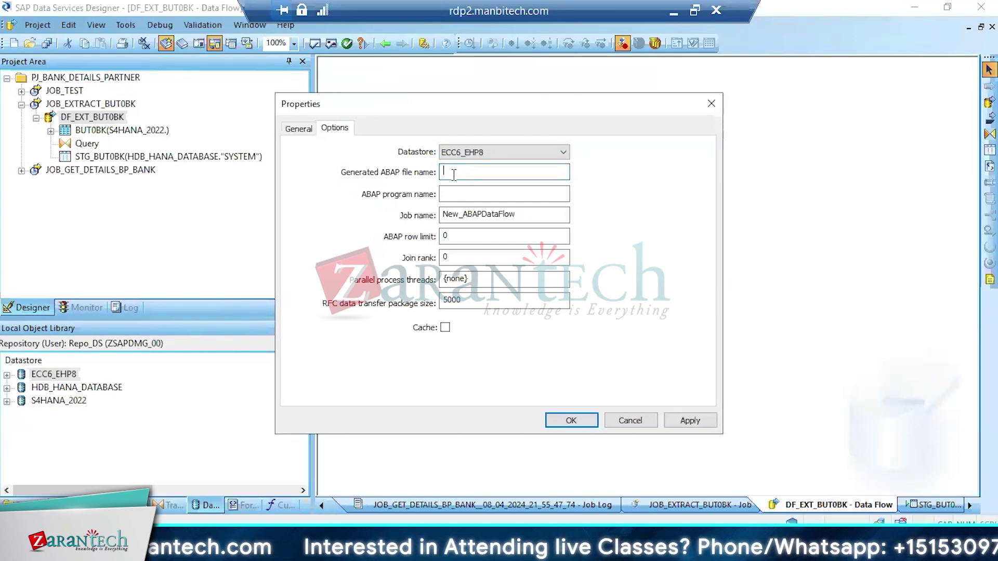
click(453, 193)
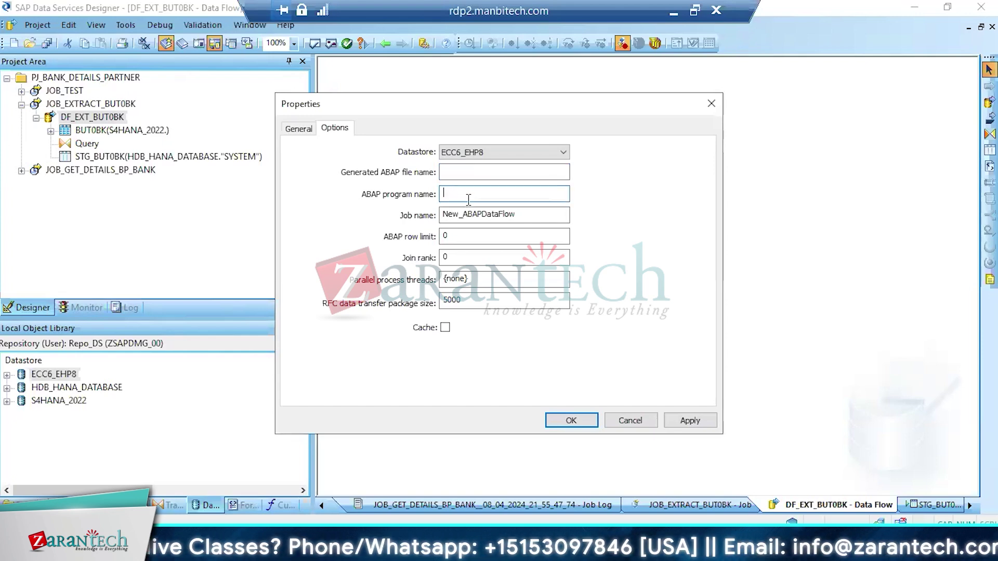
click(572, 421)
click(584, 302)
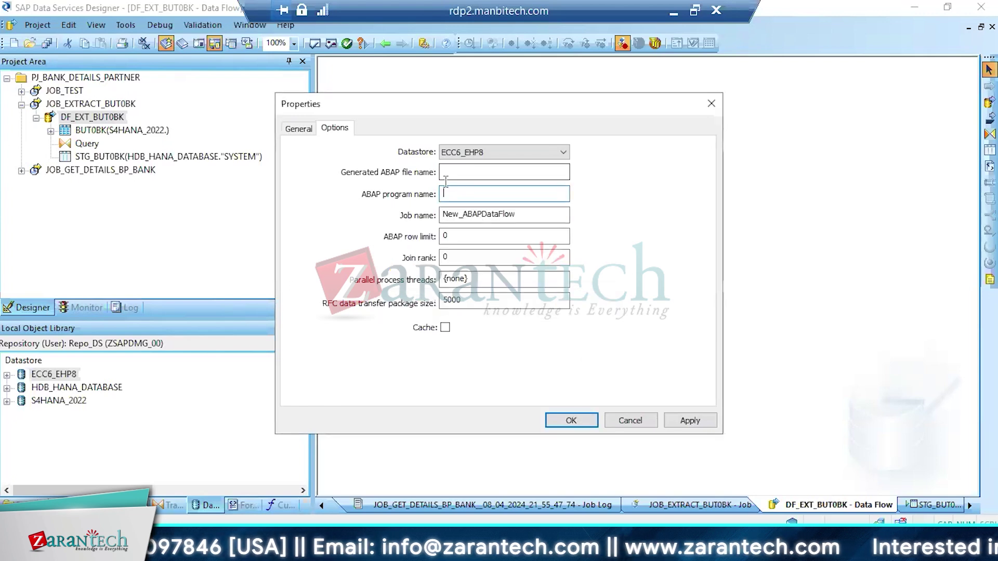
text(Z)
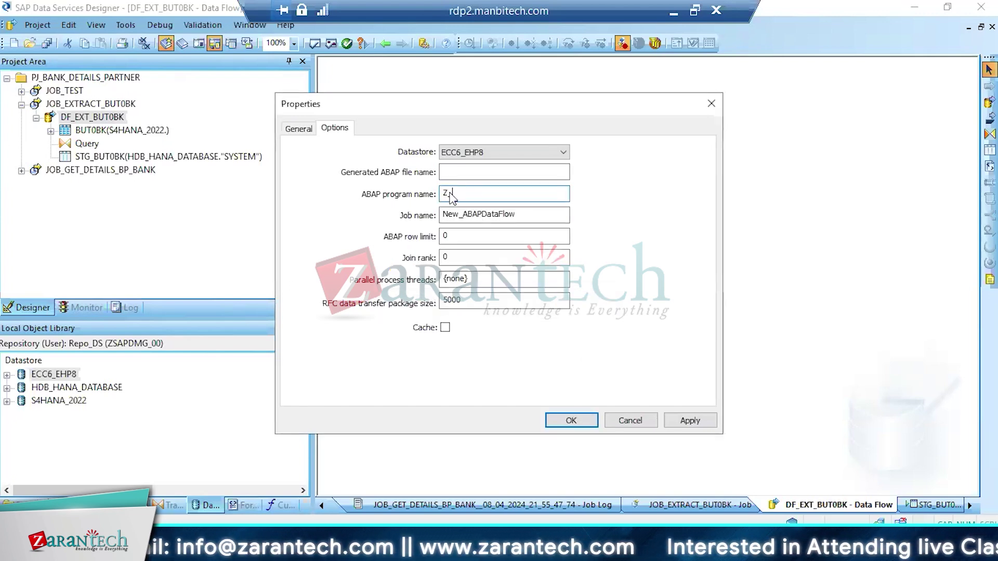
text(_TST)
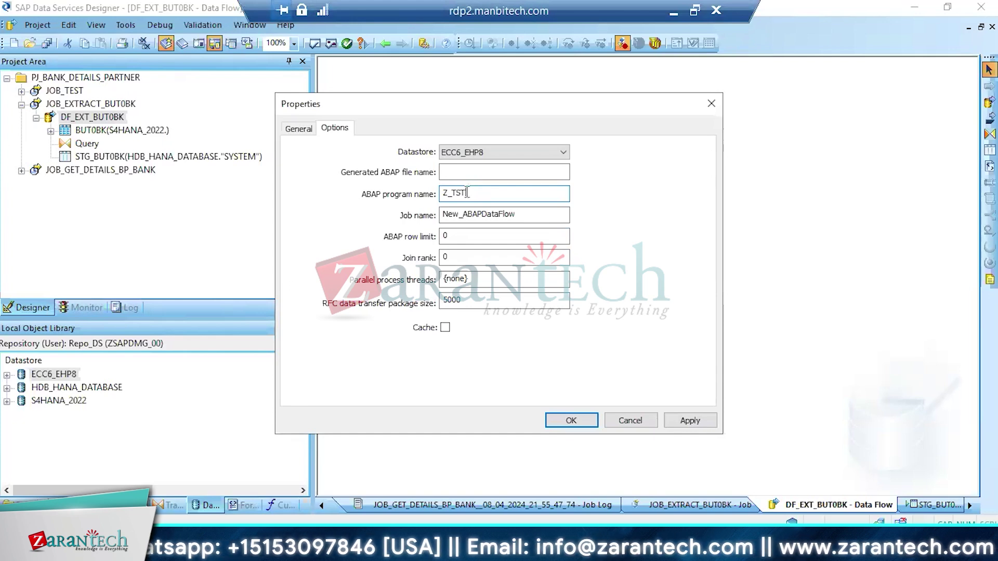
click(457, 171)
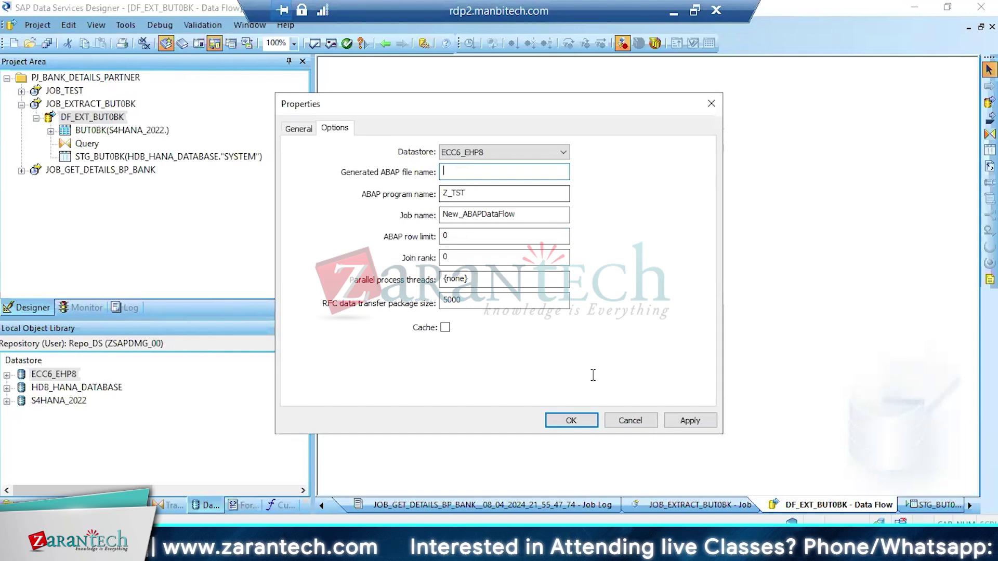
click(570, 421)
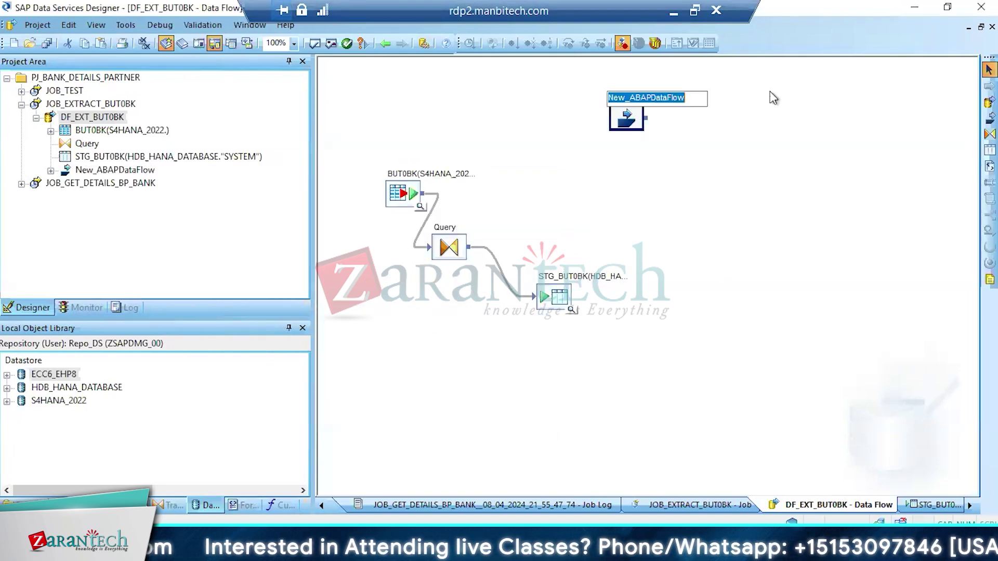
key(Return)
click(988, 104)
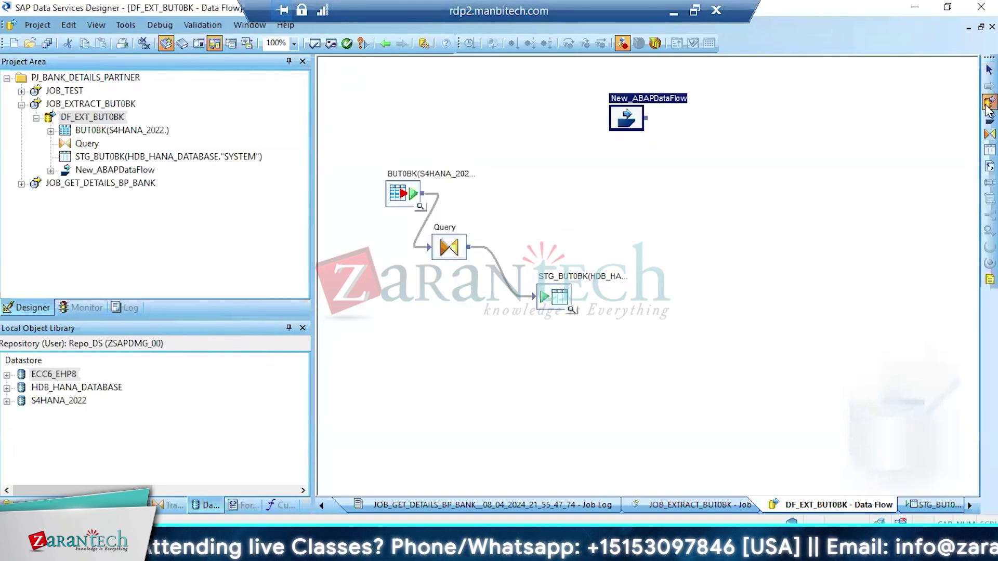
click(724, 139)
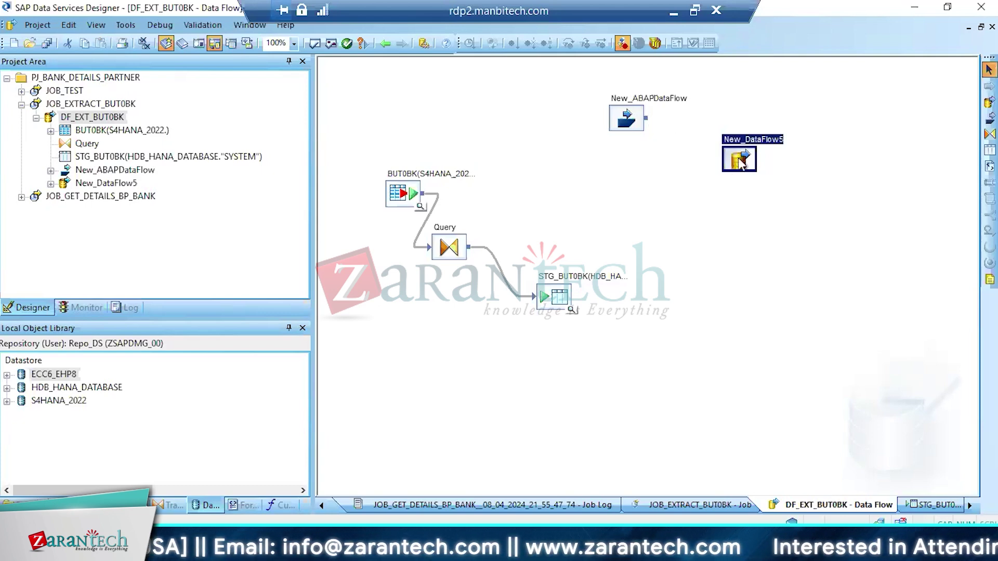
key(Delete)
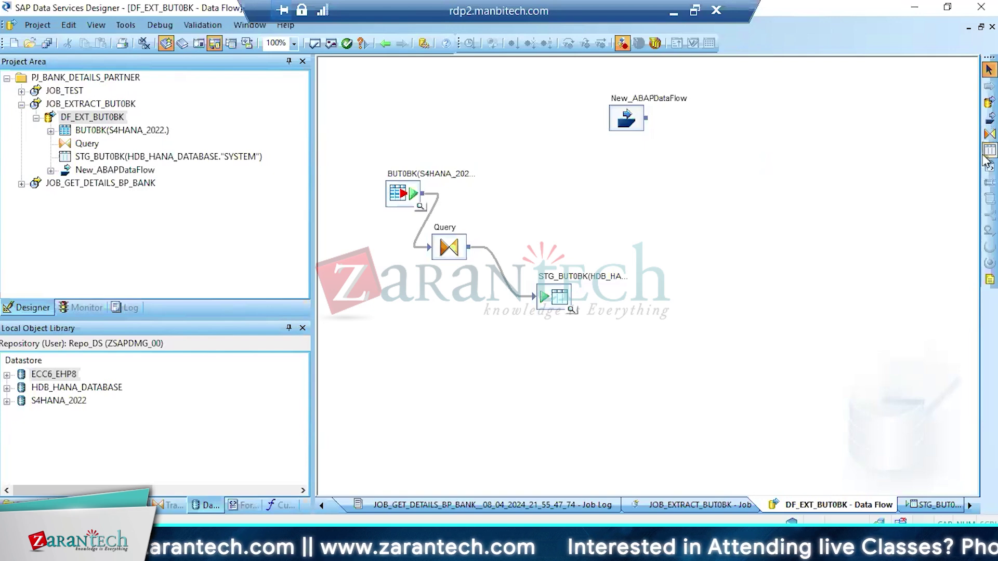
Open New_ABAPDataFlow from the DF_EXT_BUT0BK canvas
double_click(633, 119)
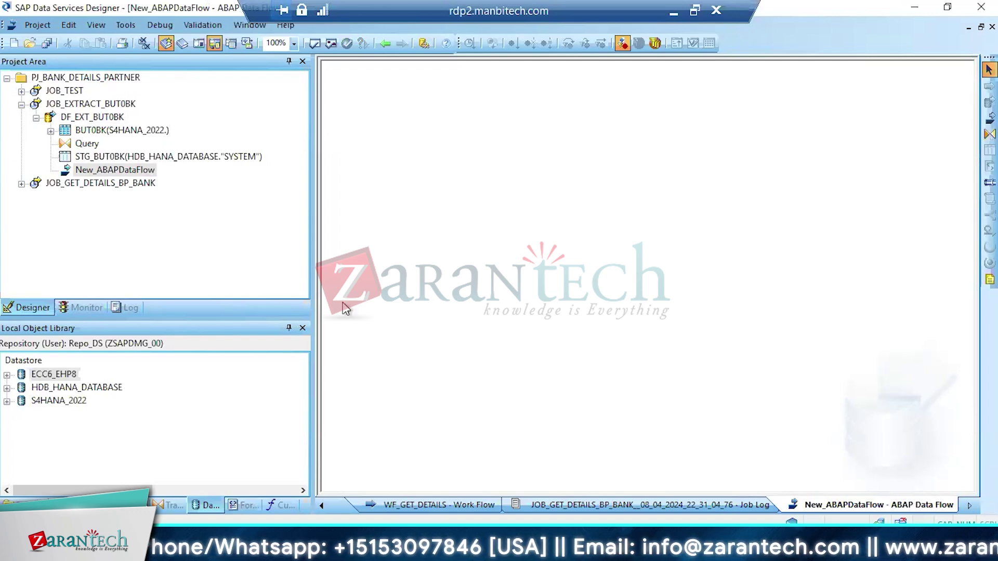
Add the MAKT table from the ECC6_EHP8 datastore to New_ABAPDataFlow
click(7, 375)
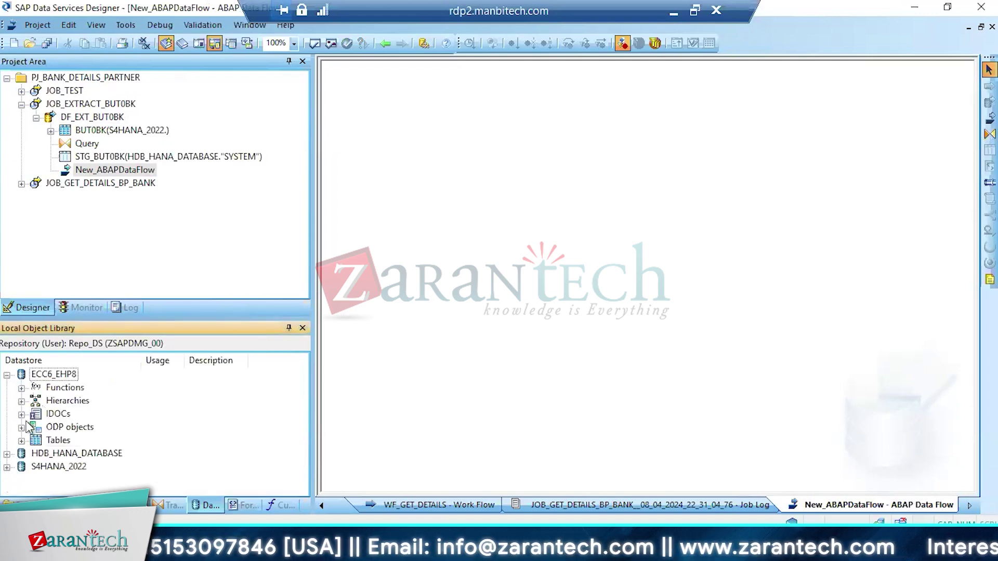
click(22, 442)
drag(73, 415, 409, 167)
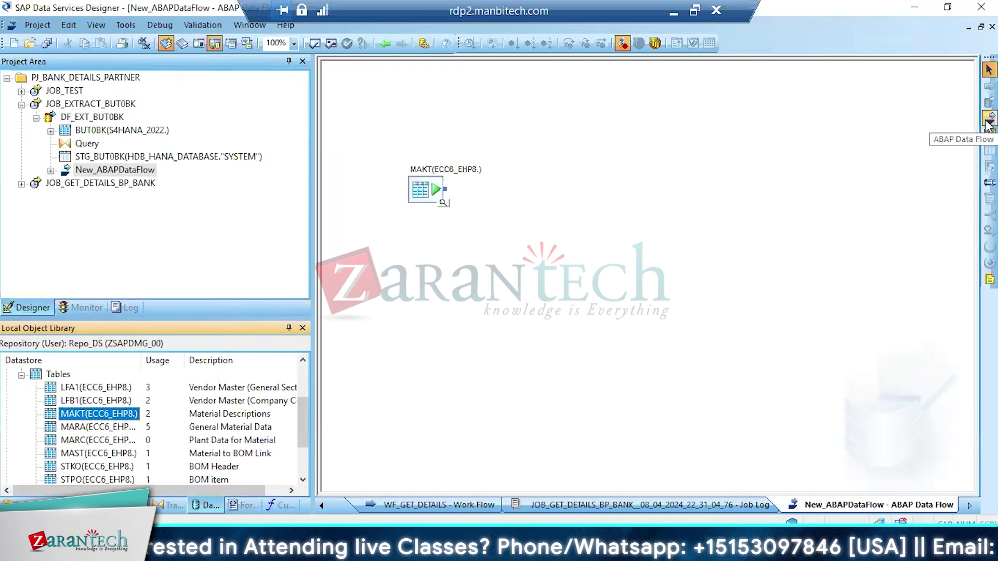
Place a data transport in New_ABAPDataFlow and connect the MAKT source table to it
click(990, 135)
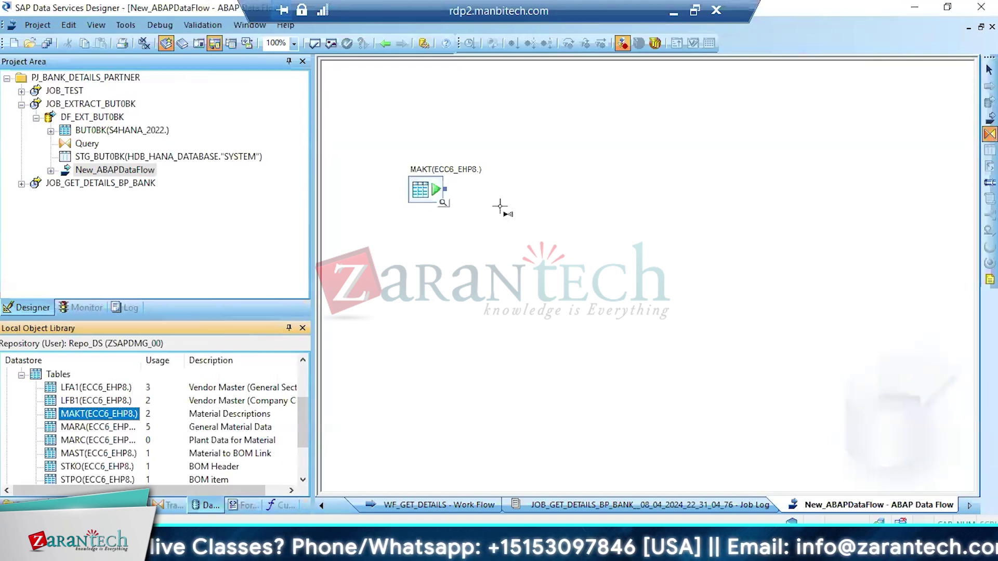
click(989, 183)
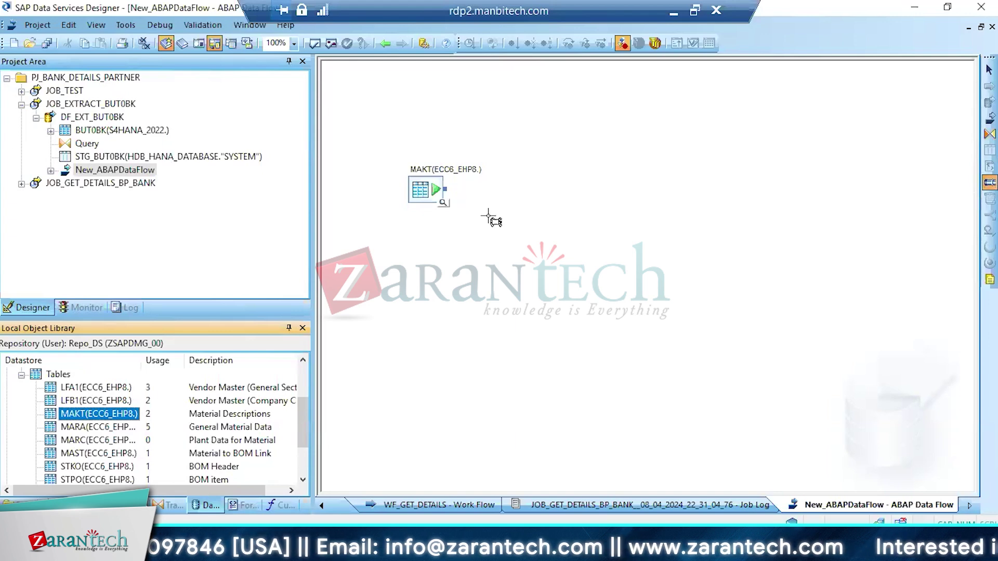
click(482, 209)
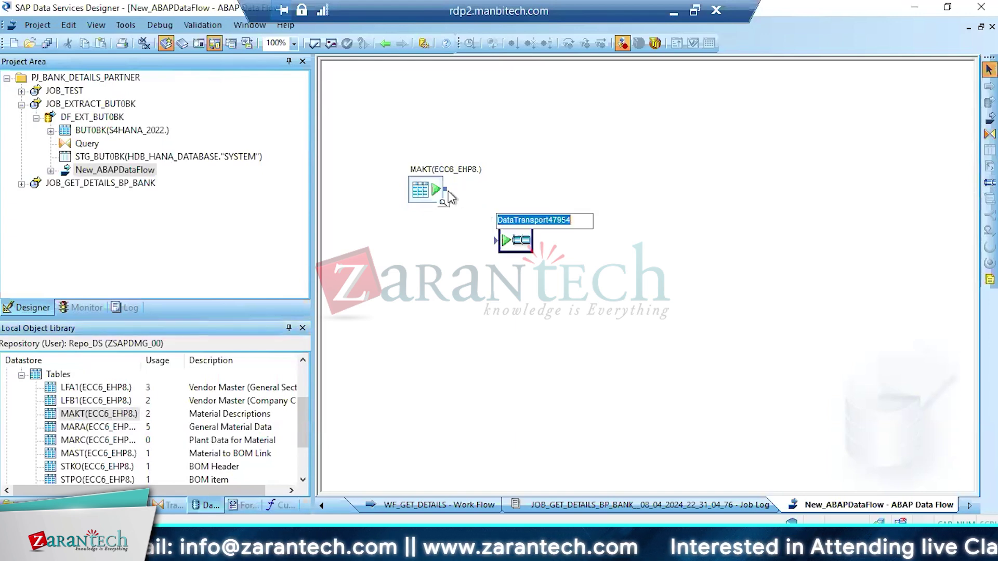
drag(445, 190, 500, 247)
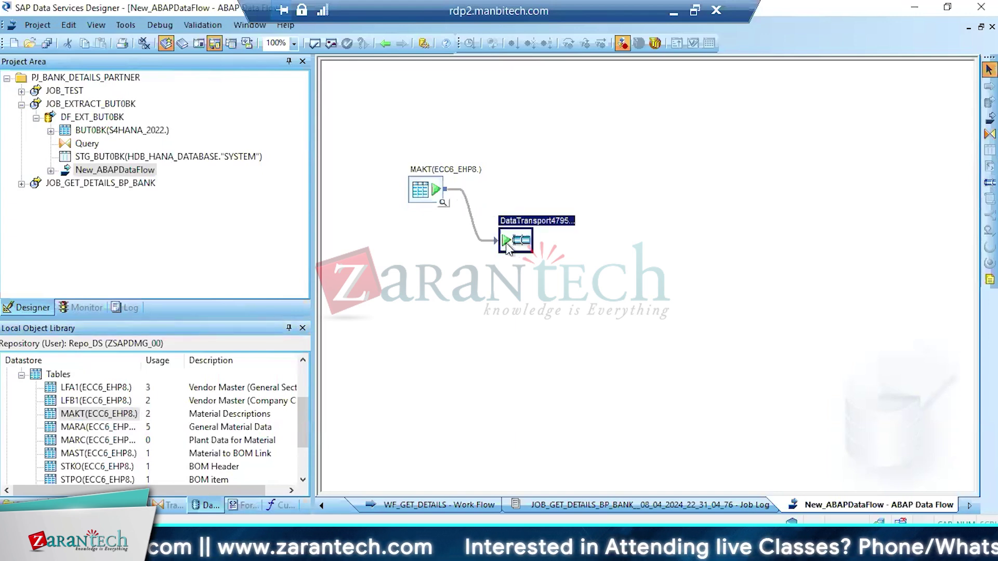
In DF_EXT_BUT0BK, create a template table named TEST in HDB_HANA_DATABASE with owner SYSTEM and connect New_ABAPDataFlow to it
click(386, 44)
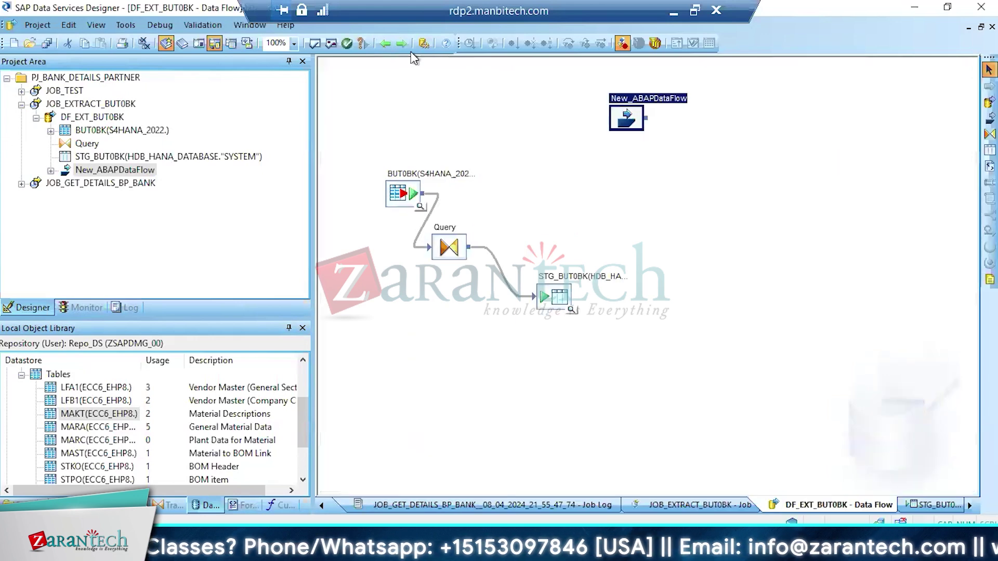
click(990, 150)
click(703, 134)
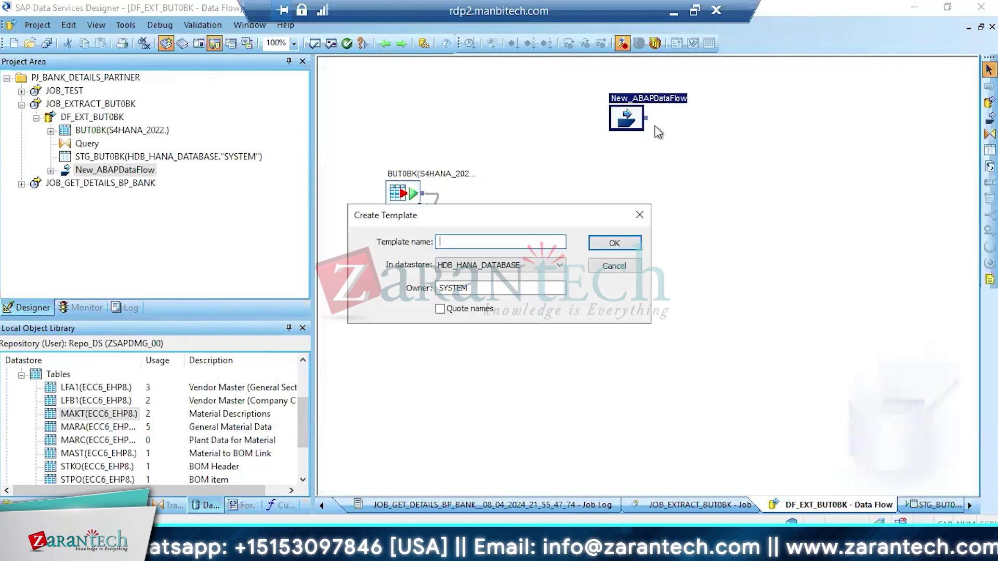
text(TEST)
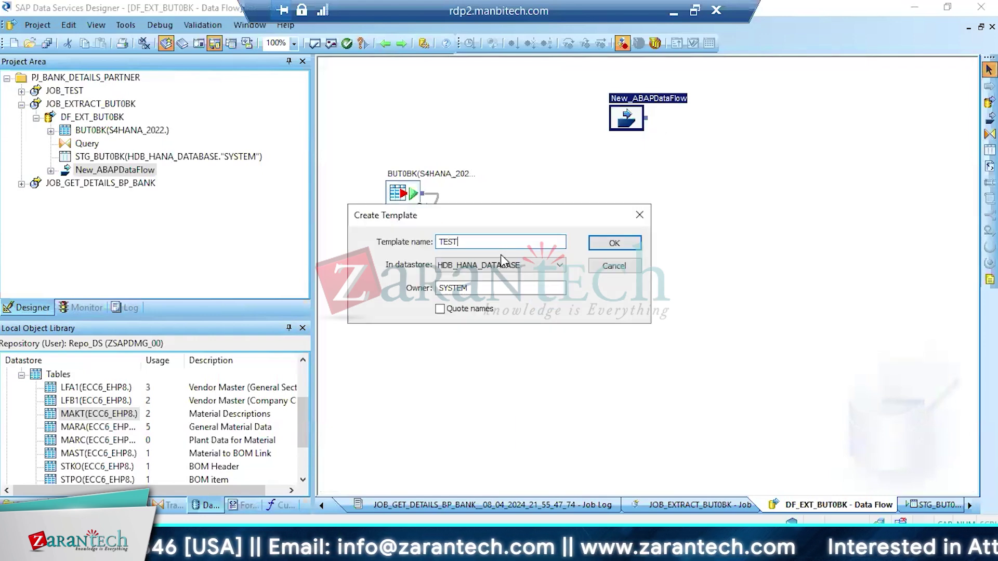
key(Return)
drag(645, 118, 706, 156)
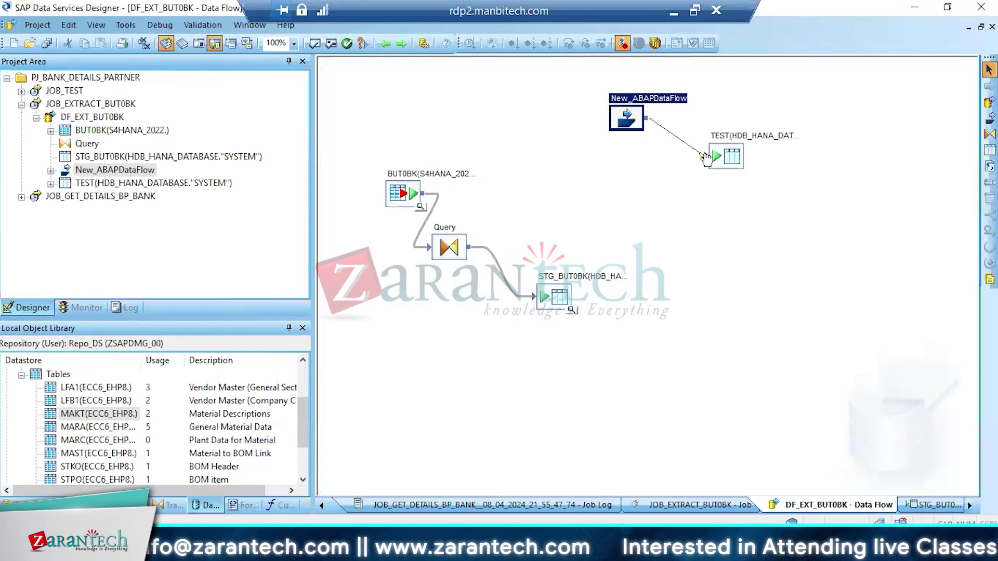
Examine the MAKT source and data transport inside New_ABAPDataFlow and return to DF_EXT_BUT0BK
double_click(627, 120)
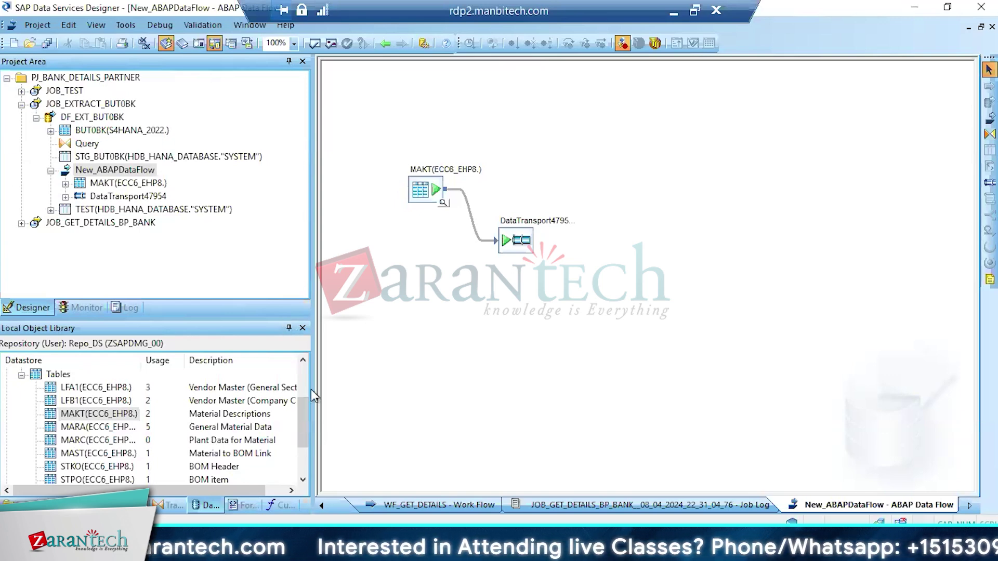
drag(304, 421, 304, 379)
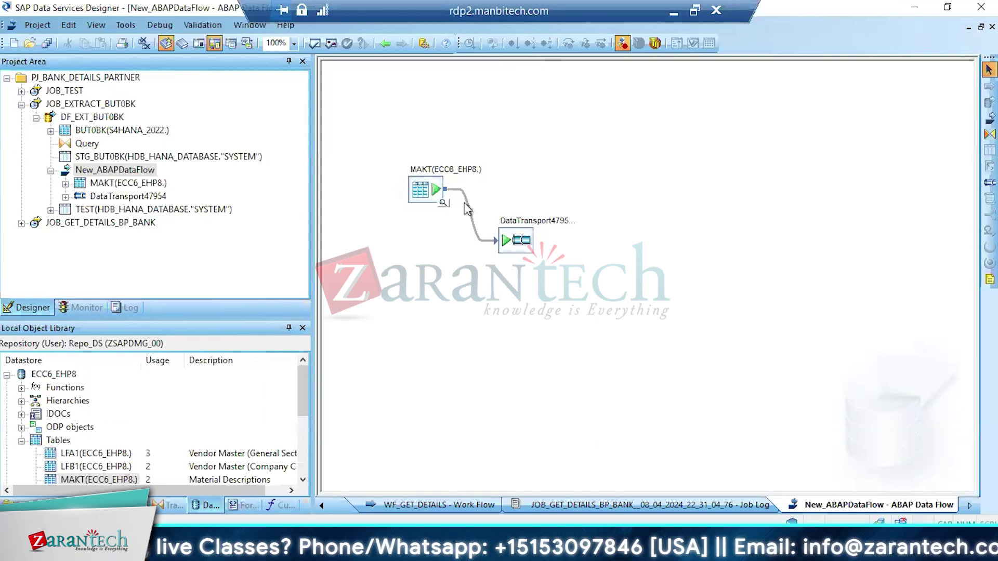
click(516, 243)
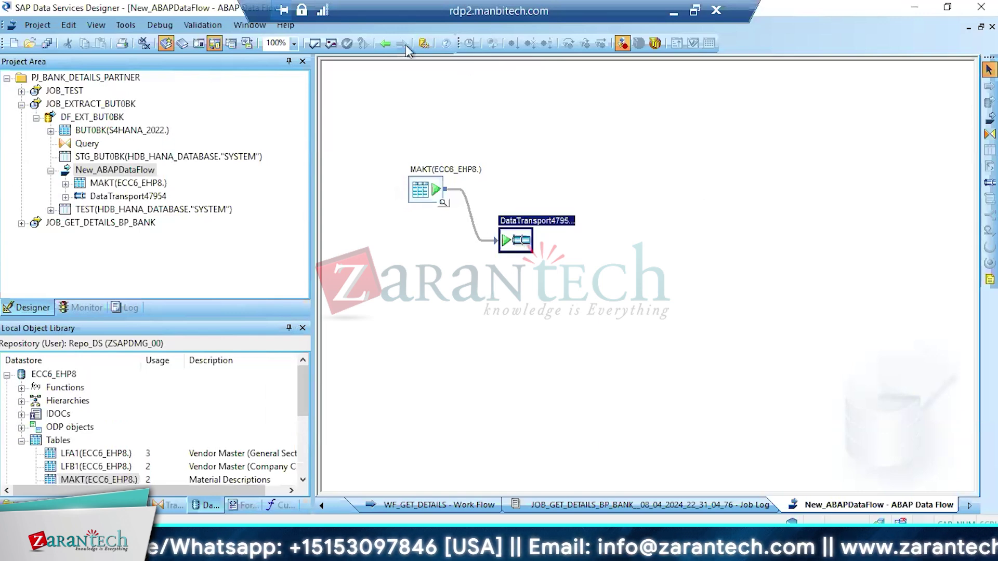
click(385, 44)
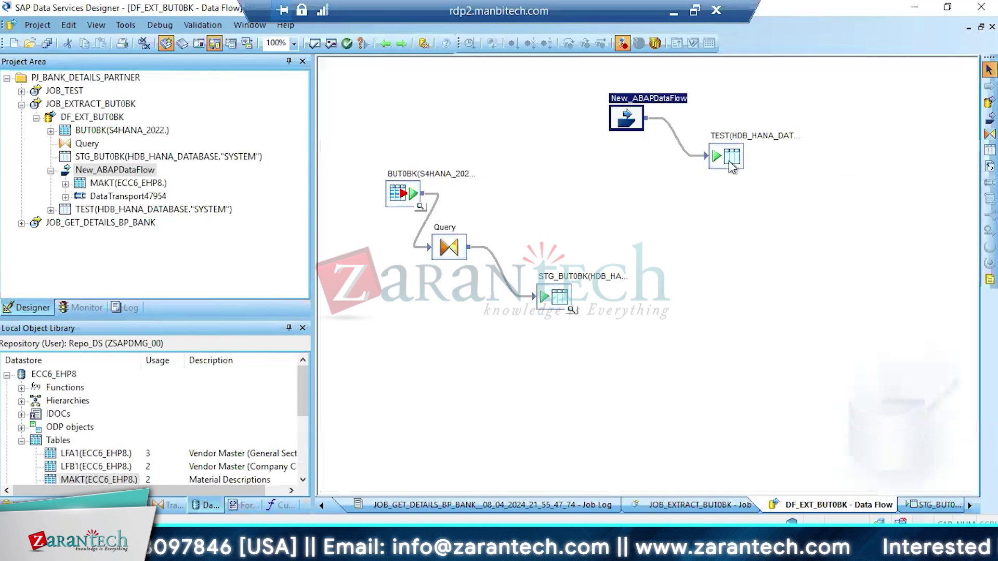
Delete New_ABAPDataFlow and its connected TEST template table from the DF_EXT_BUT0BK data flow
click(733, 157)
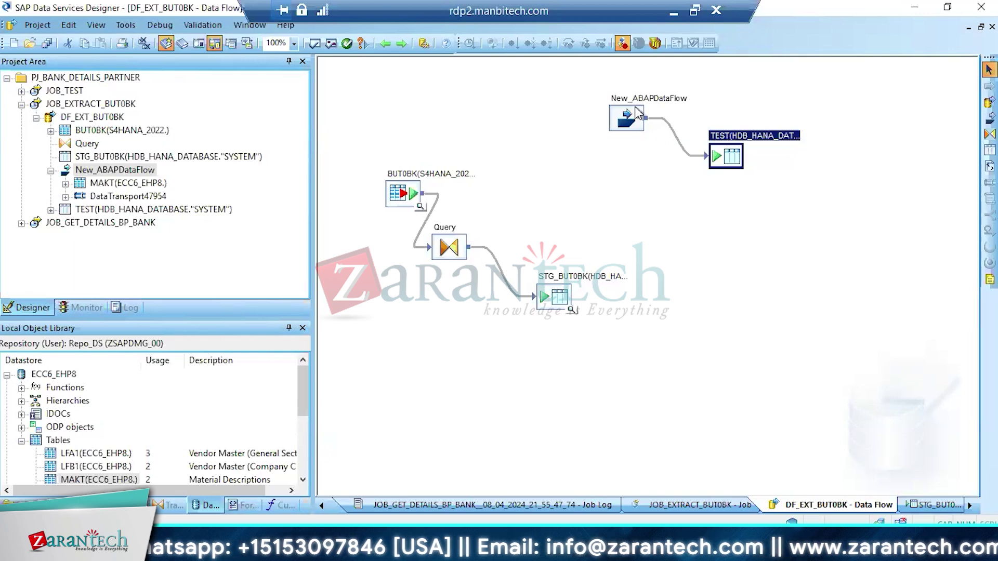
drag(574, 87, 814, 193)
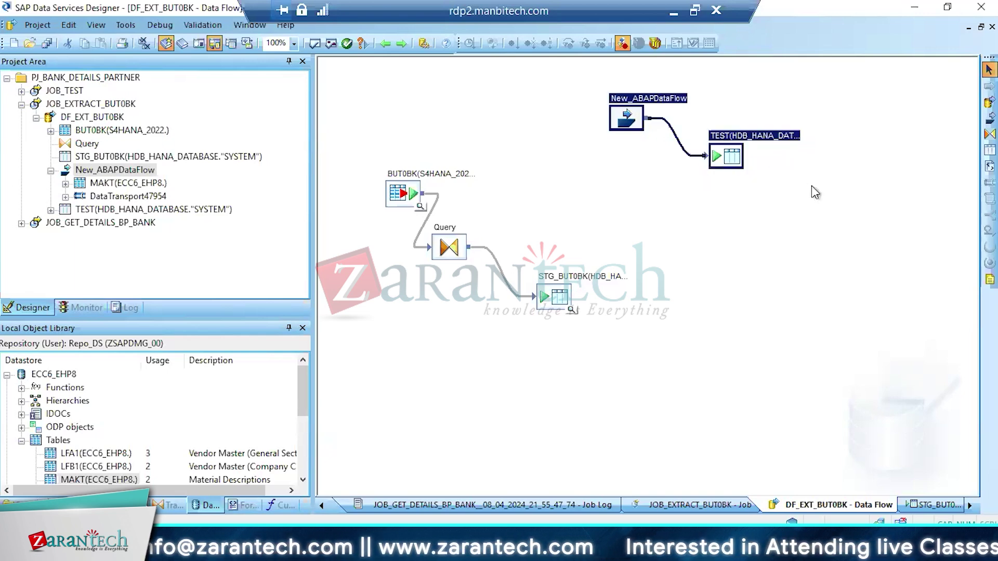
key(Delete)
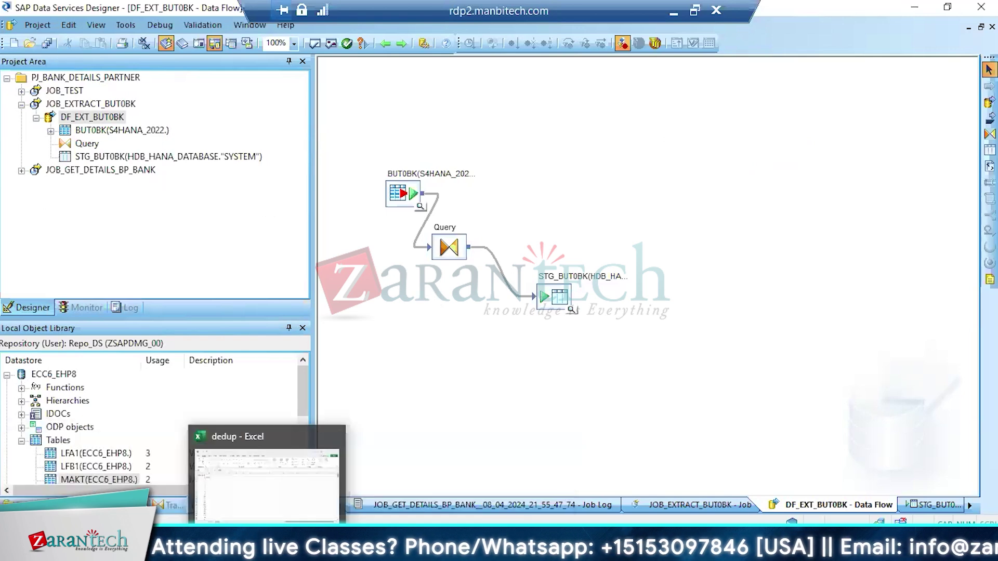
Switch to Paint, draw a freehand line from above Load across the headings and down beside the Ext column, and return to Data Services Designer
click(339, 551)
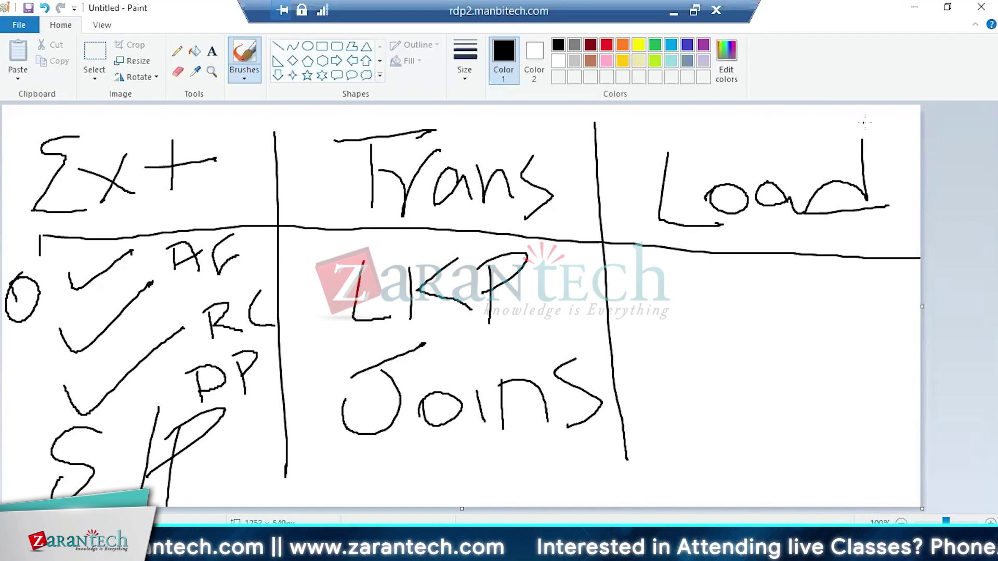
mouse_move(864, 122)
mouse_down()
mouse_move(108, 122)
mouse_move(38, 141)
mouse_move(2, 202)
mouse_move(21, 470)
mouse_move(0, 396)
mouse_move(19, 214)
mouse_up()
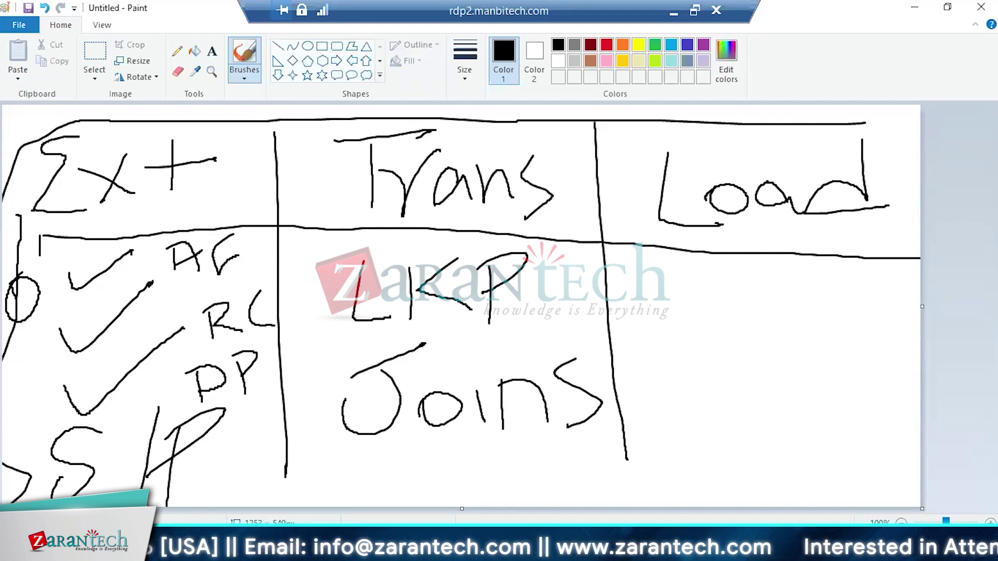
key(alt+Tab)
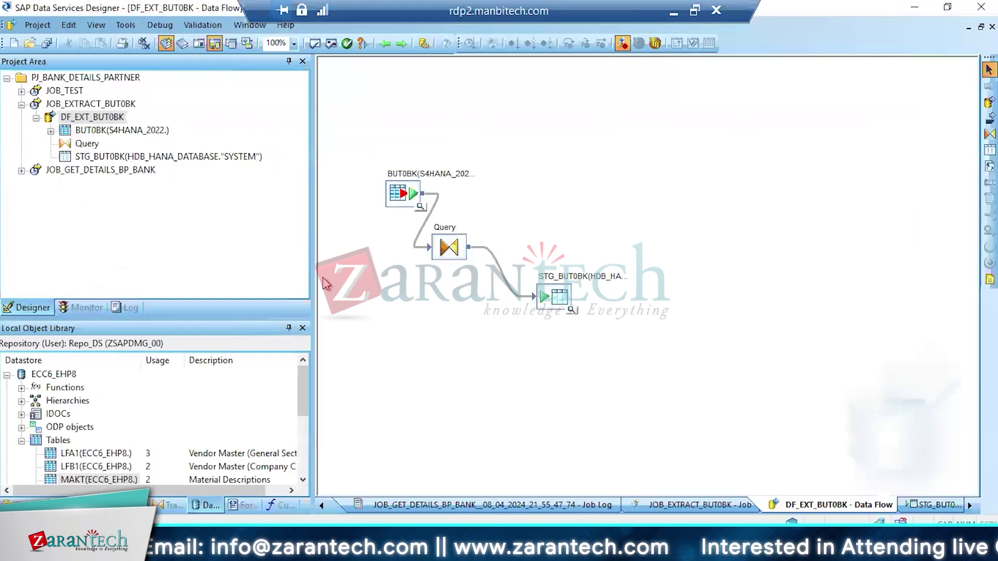
Look up where the CSAP_MAT_BOM_CREATE function of the S4HANA_2022 datastore is used
click(21, 104)
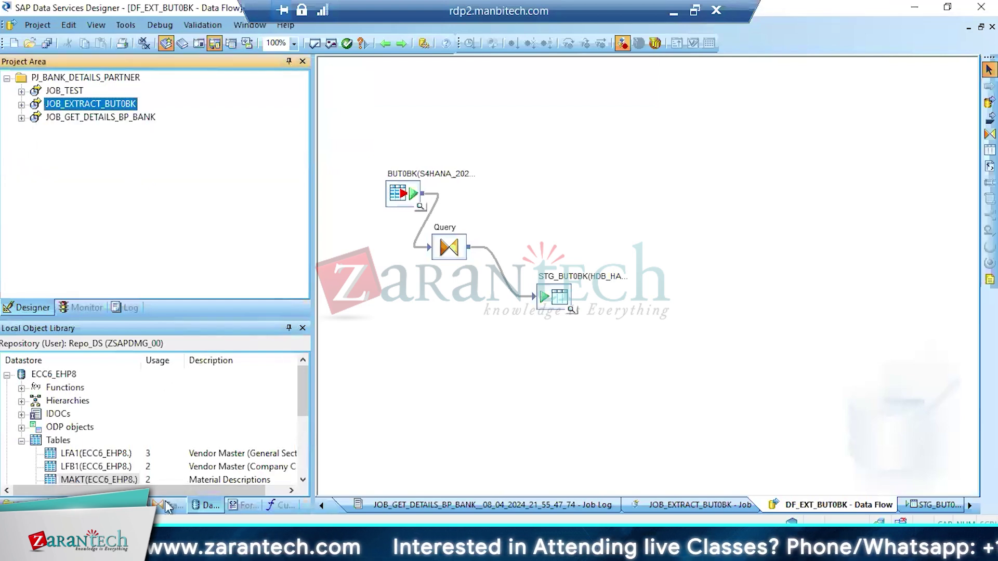
click(6, 374)
click(6, 400)
click(130, 454)
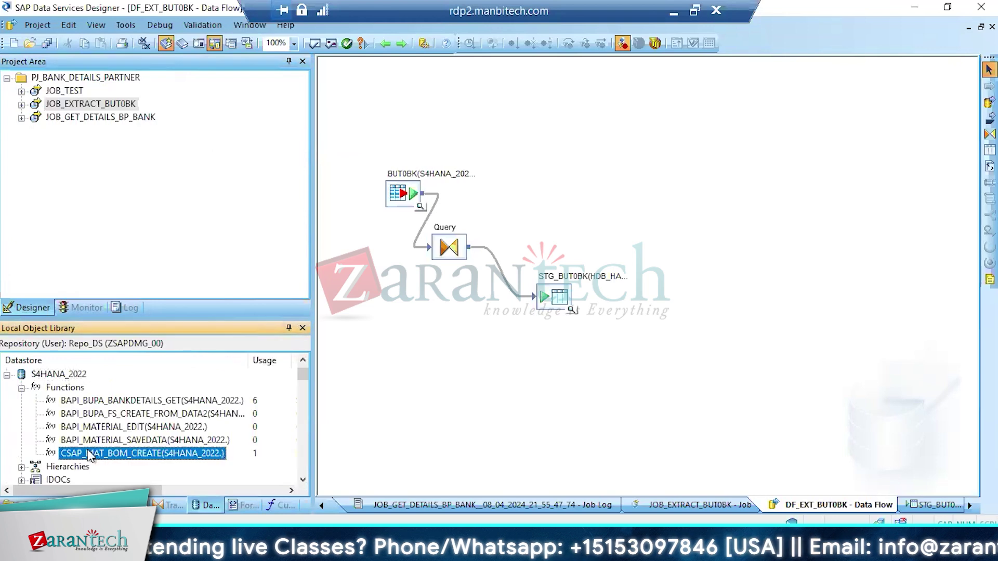
right_click(130, 454)
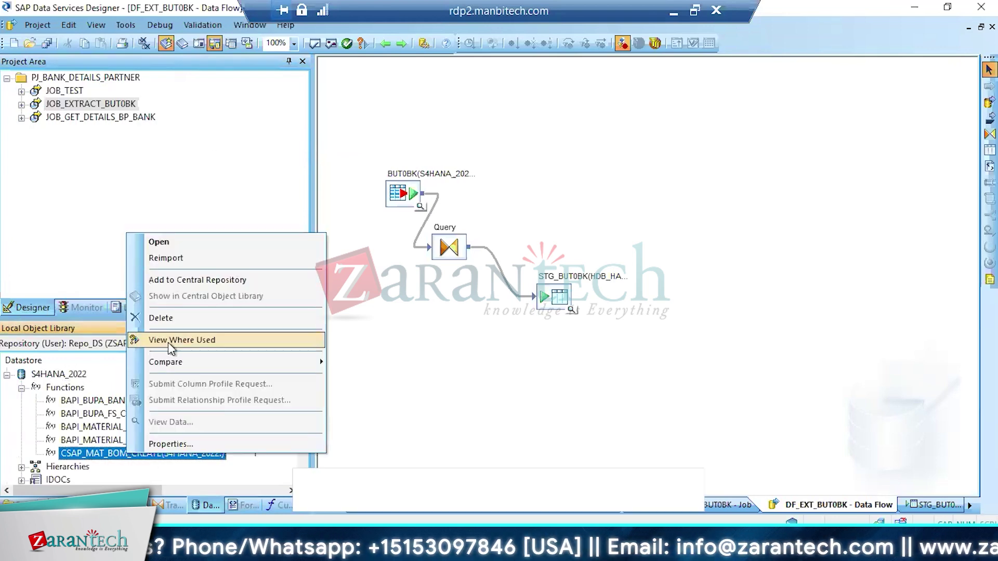
click(190, 341)
Trace JOB_BOM_LOAD_BAPI to its parent project, open PJ_BOM and display the job
right_click(270, 345)
click(312, 385)
double_click(229, 345)
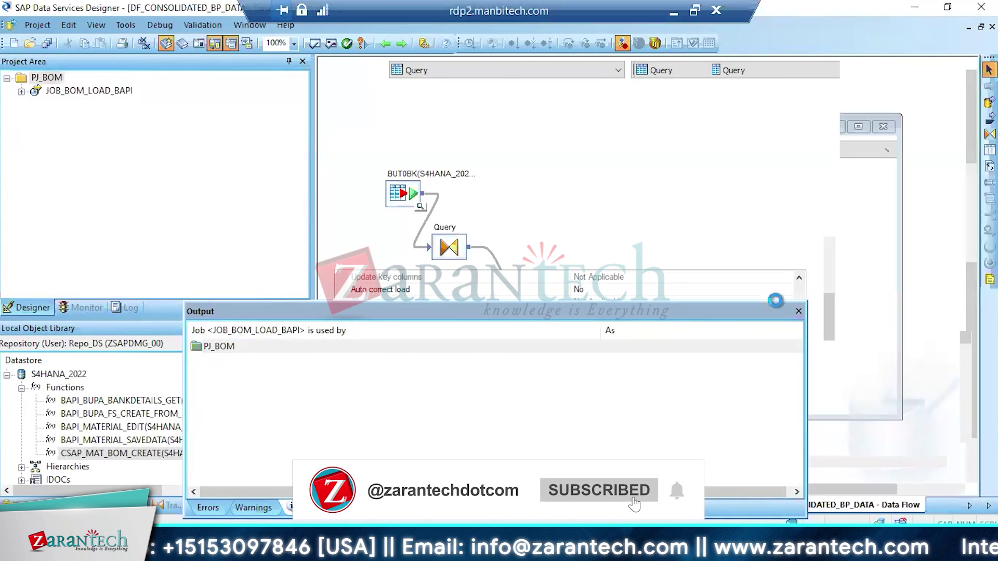
click(114, 92)
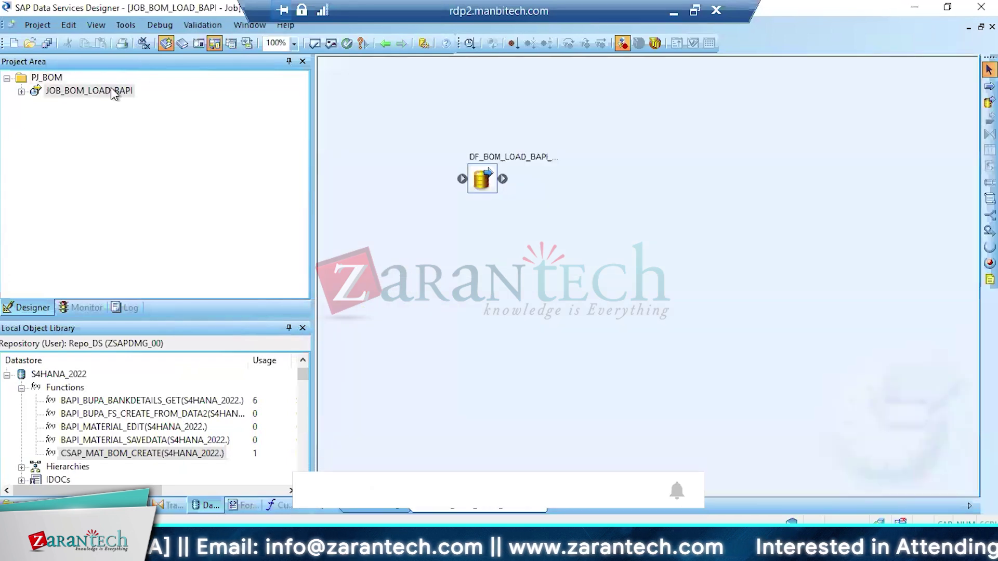
Copy the function name CSAP_MAT_BOM_CREATE from its definition, switch to SAP GUI and enter it as the function module in transaction SE37
double_click(89, 453)
drag(426, 359, 333, 359)
key(ctrl+c)
key(alt+Tab)
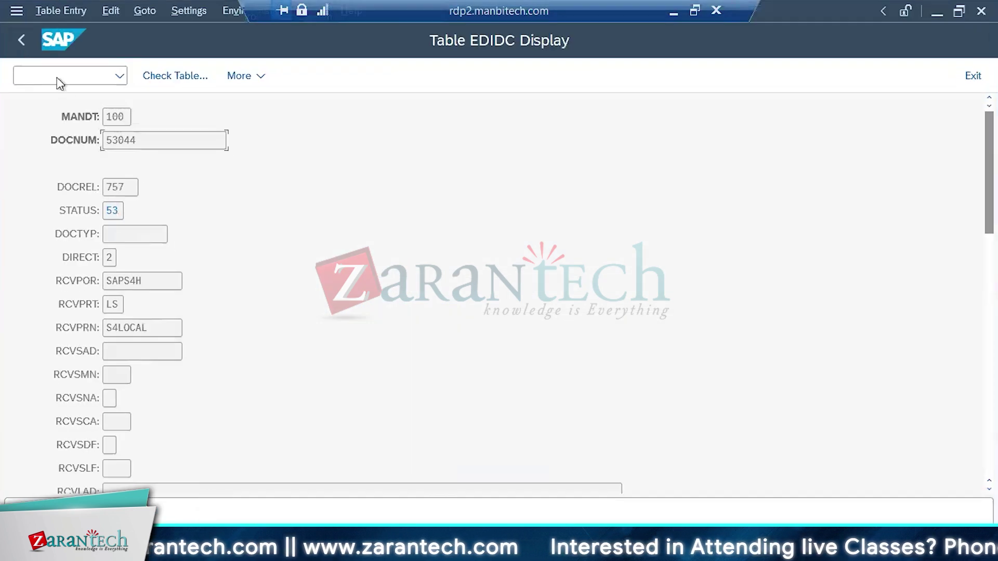
click(57, 77)
text(/nse37)
key(Return)
key(ctrl+v)
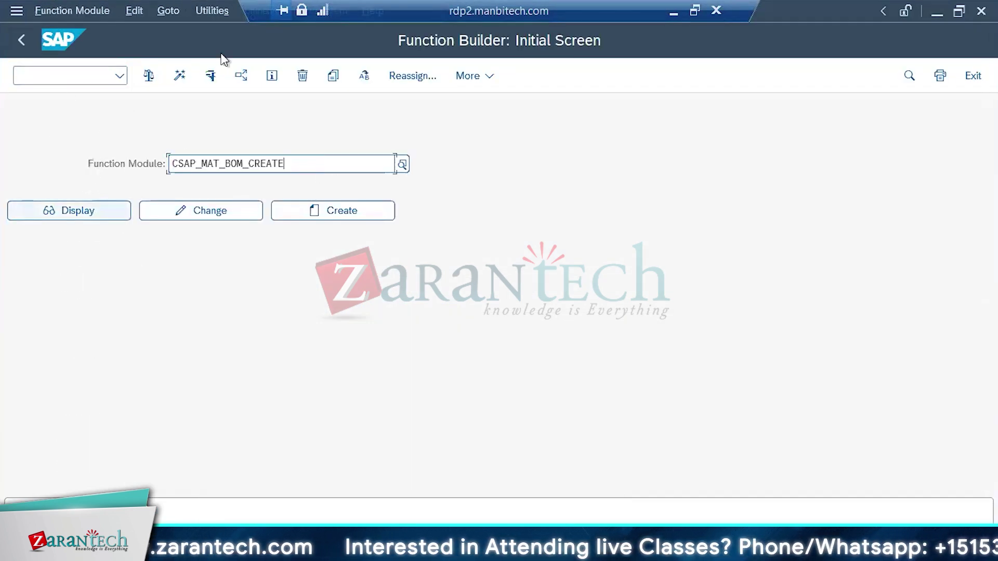
Examine the import parameters of CSAP_MAT_BOM_CREATE on its test screen and the processing type in its attributes
click(211, 76)
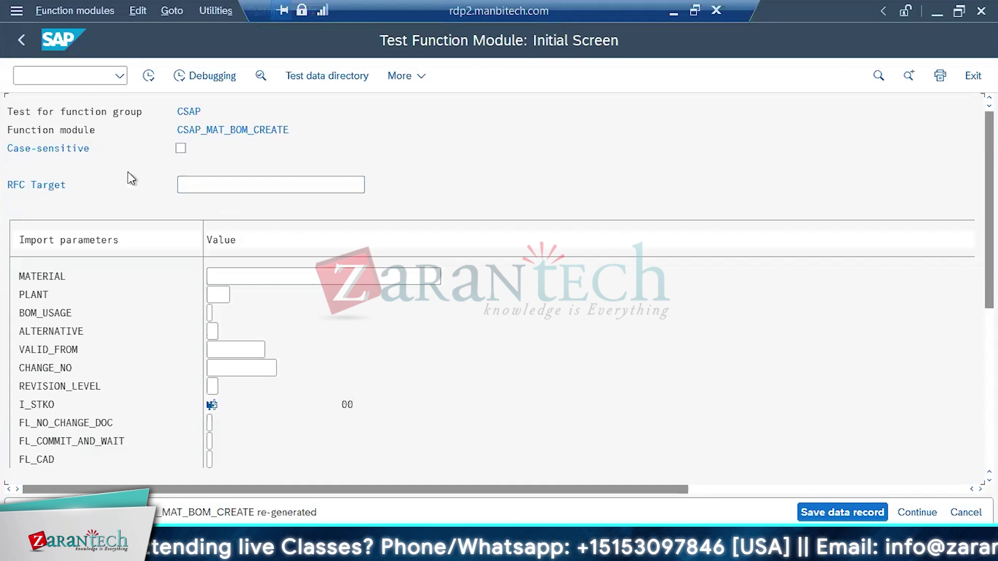
click(22, 41)
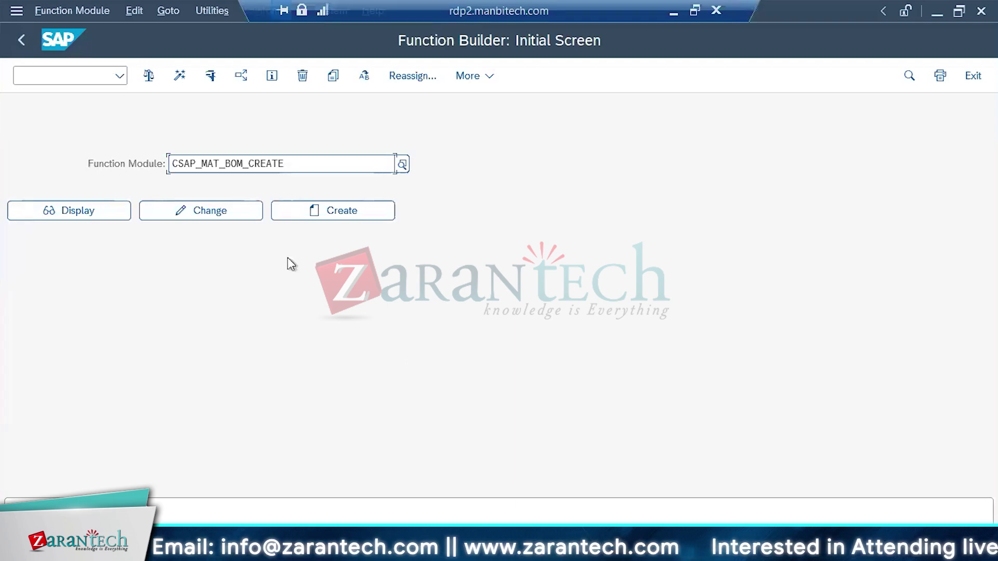
click(96, 213)
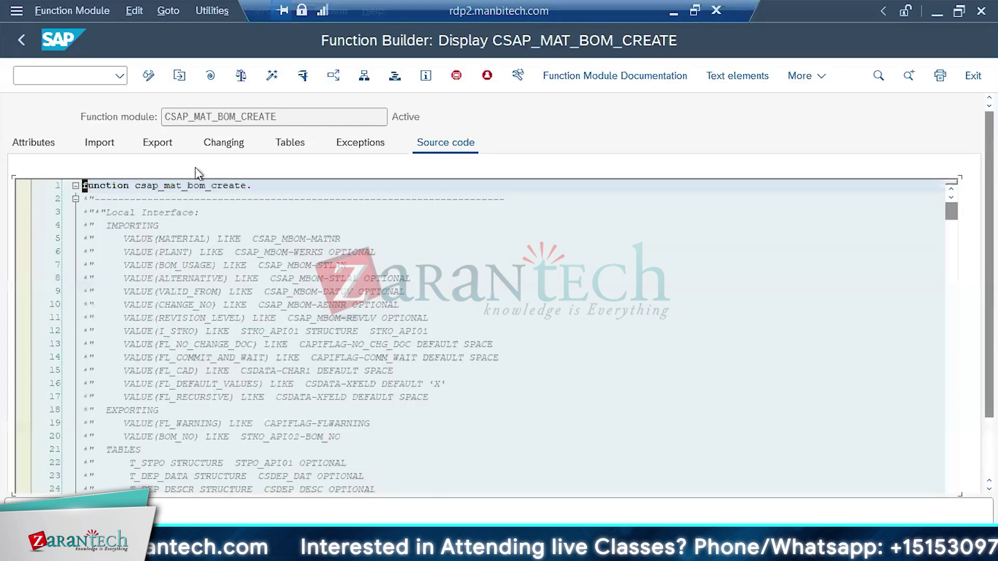
click(45, 148)
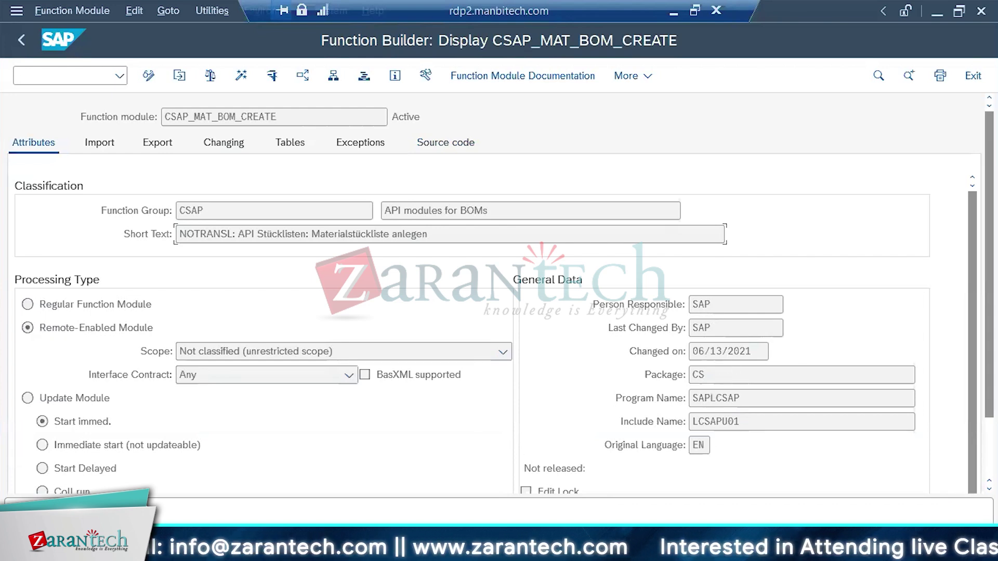
scroll(990, 306, down, 3)
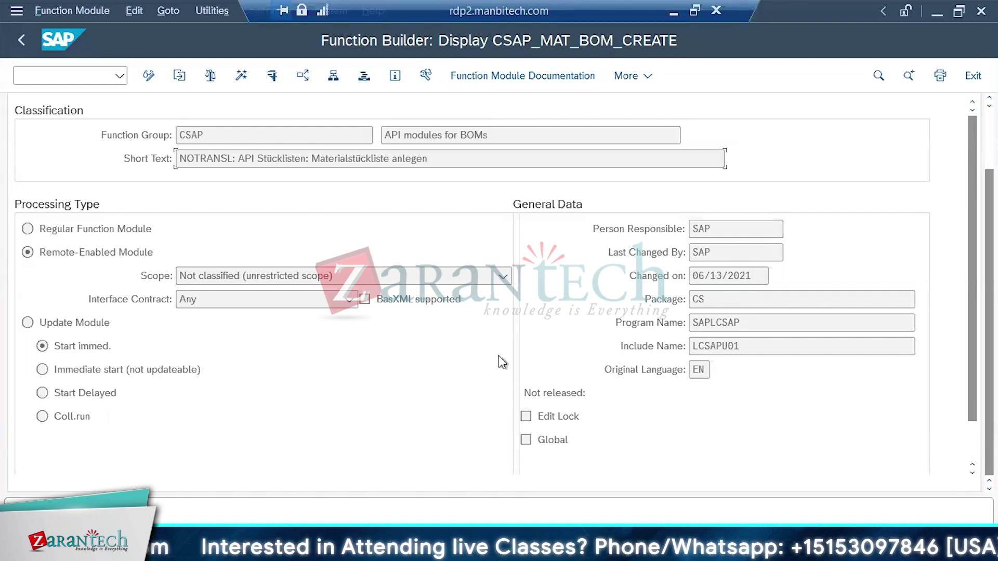
Switch to Data Services Designer and open the DF_BOM_LOAD_BAPI_ERROR data flow in JOB_BOM_LOAD_BAPI
click(364, 549)
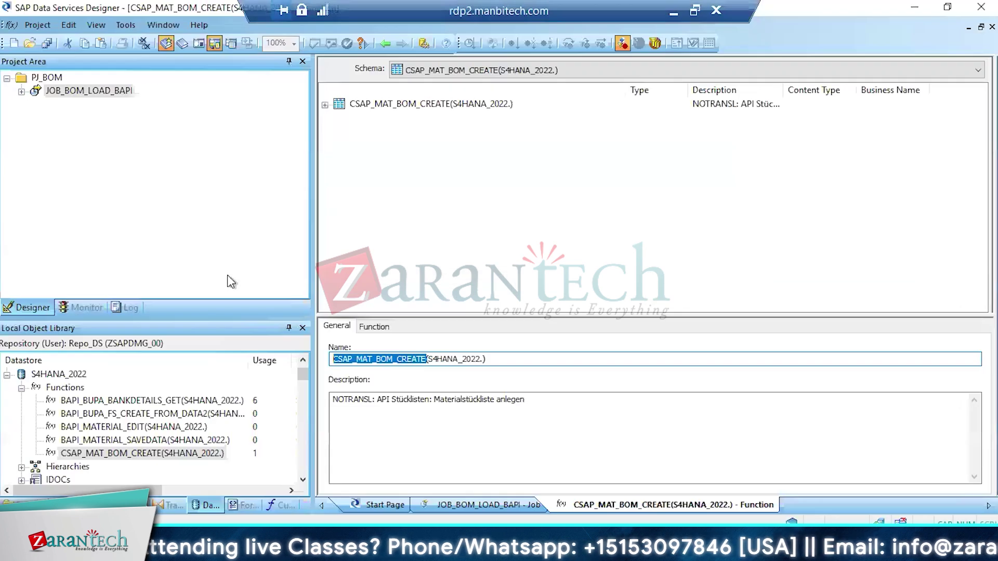
double_click(95, 96)
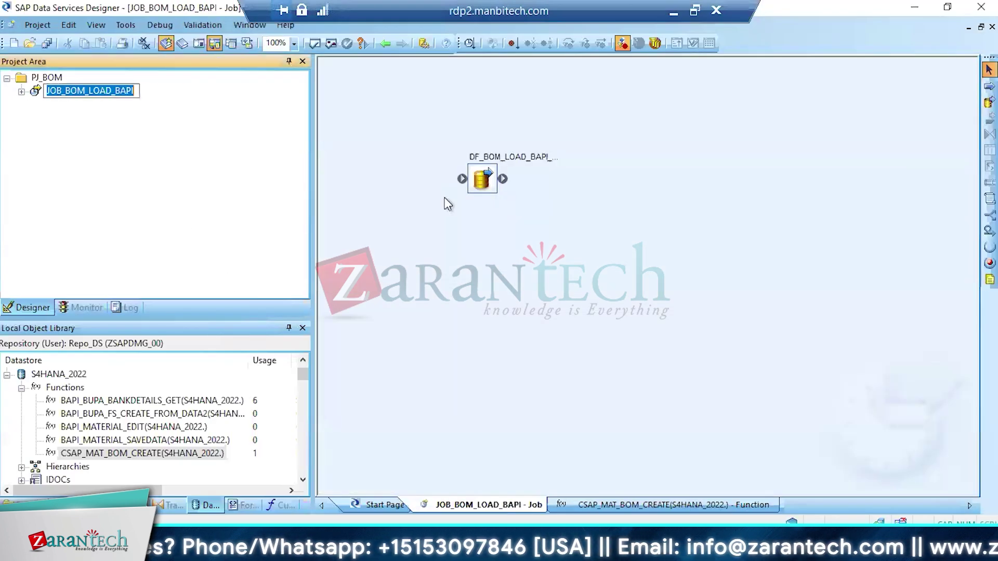
double_click(483, 180)
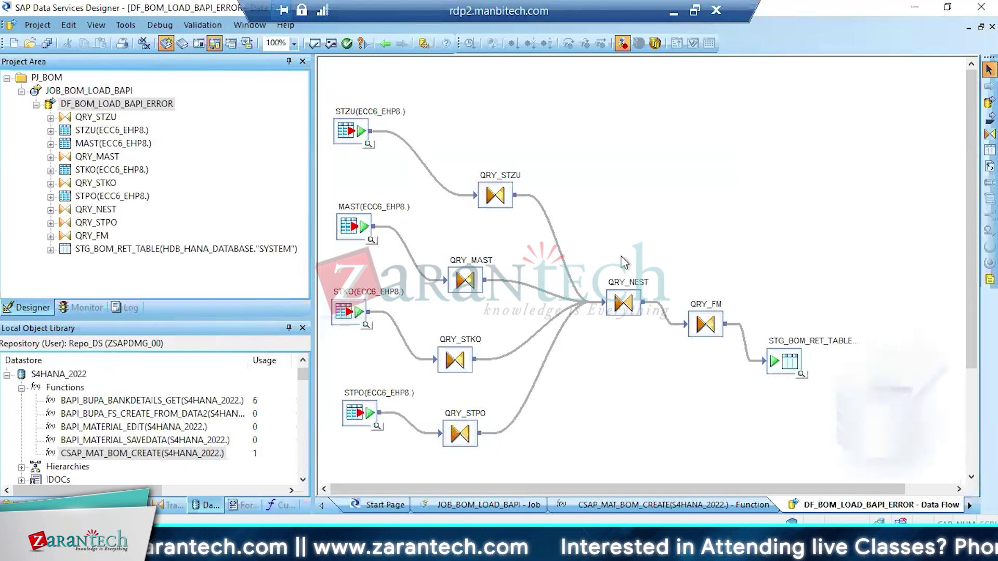
Open QRY_FM and review the input parameter mappings of its CSAP_MAT_BOM_CREATE function call through to T_STPO, leaving them unedited
double_click(705, 325)
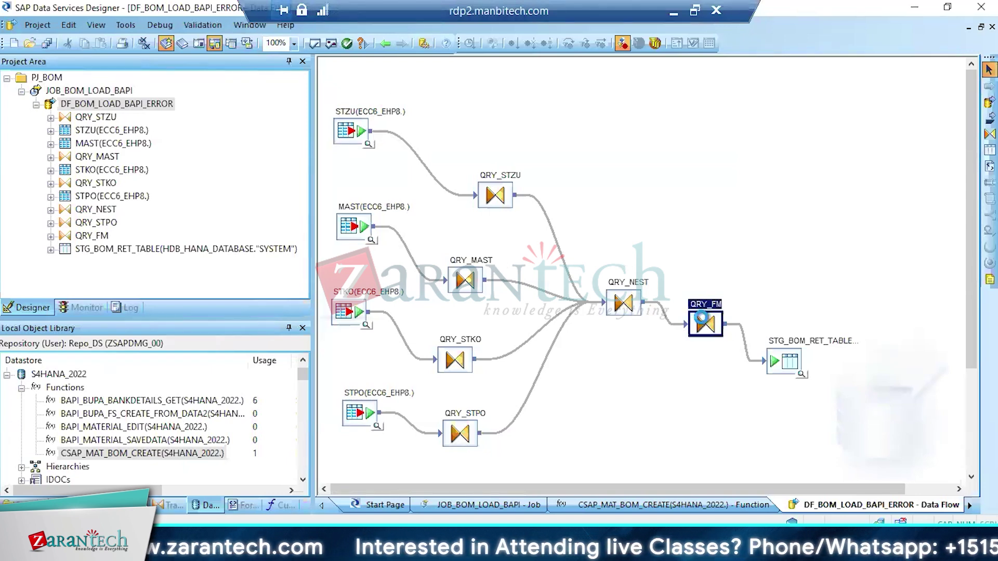
right_click(625, 171)
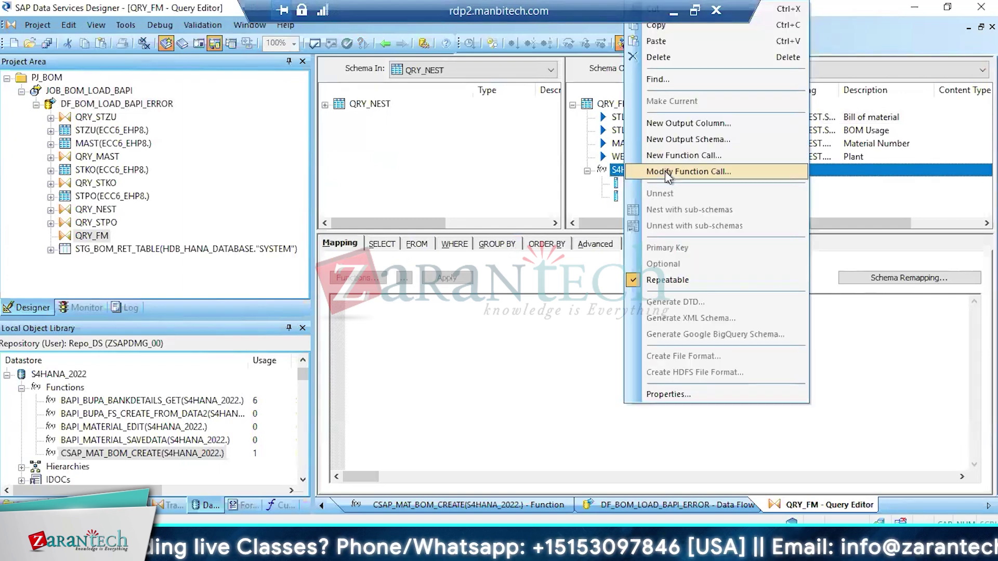
click(669, 173)
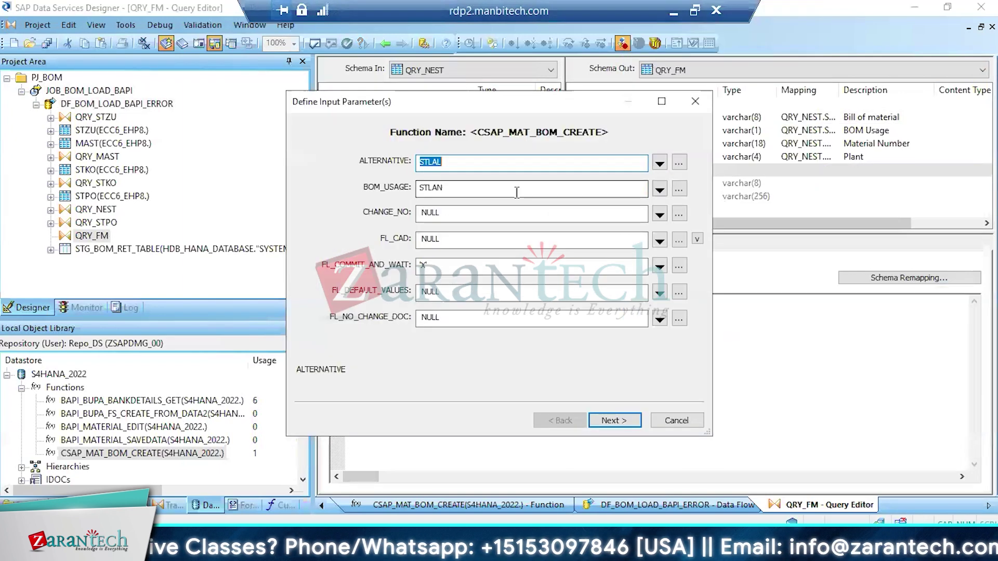
click(697, 238)
click(698, 239)
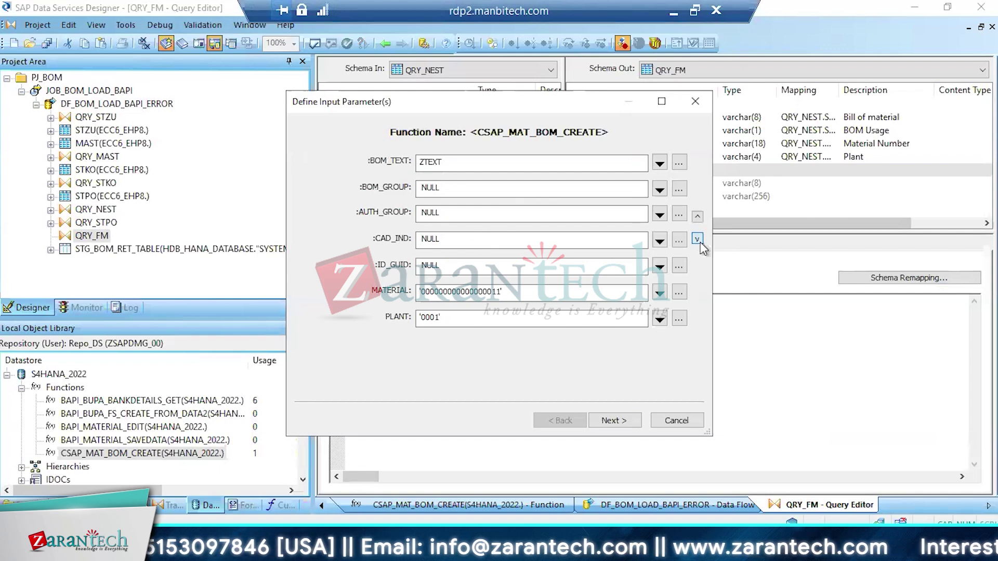
click(697, 238)
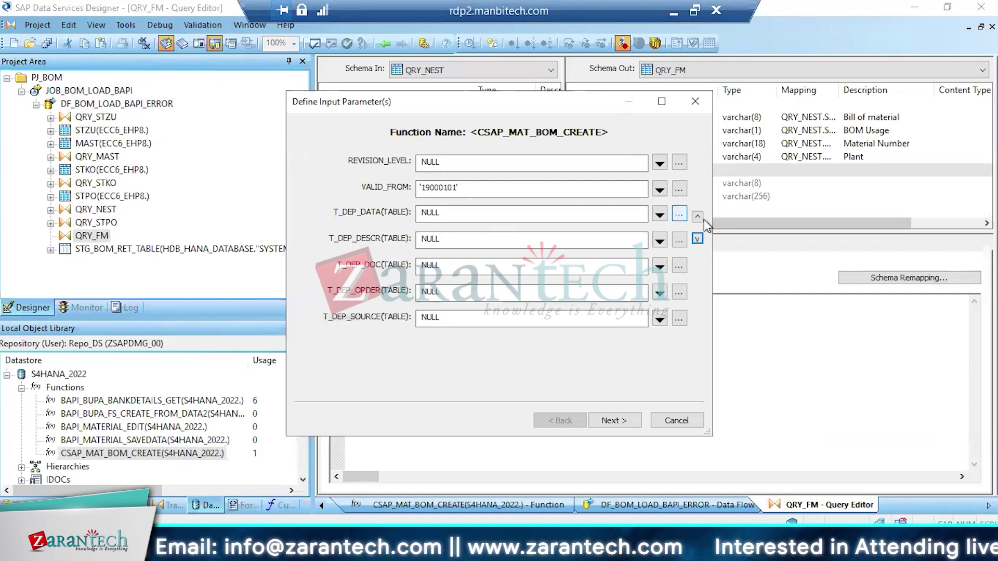
click(697, 238)
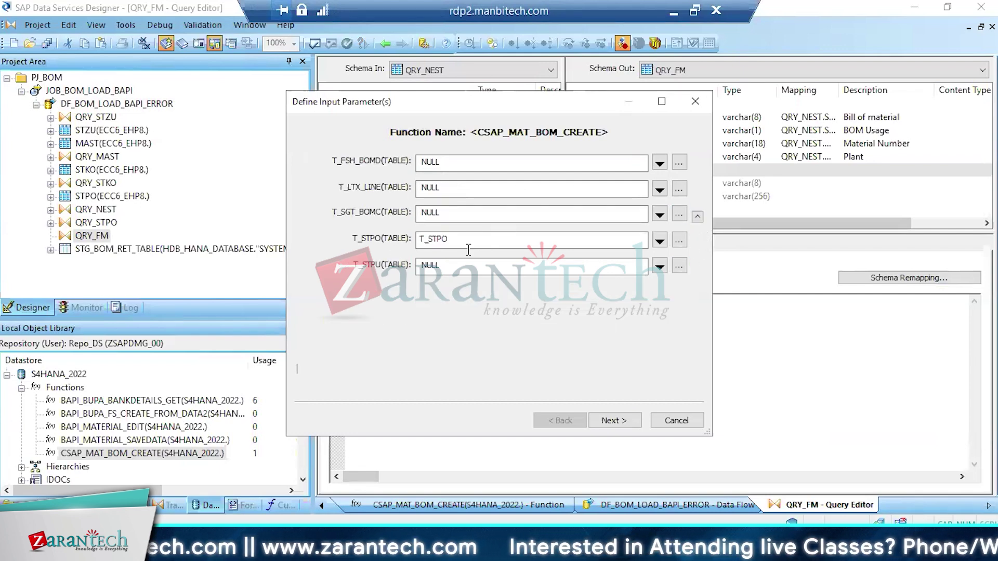
click(430, 239)
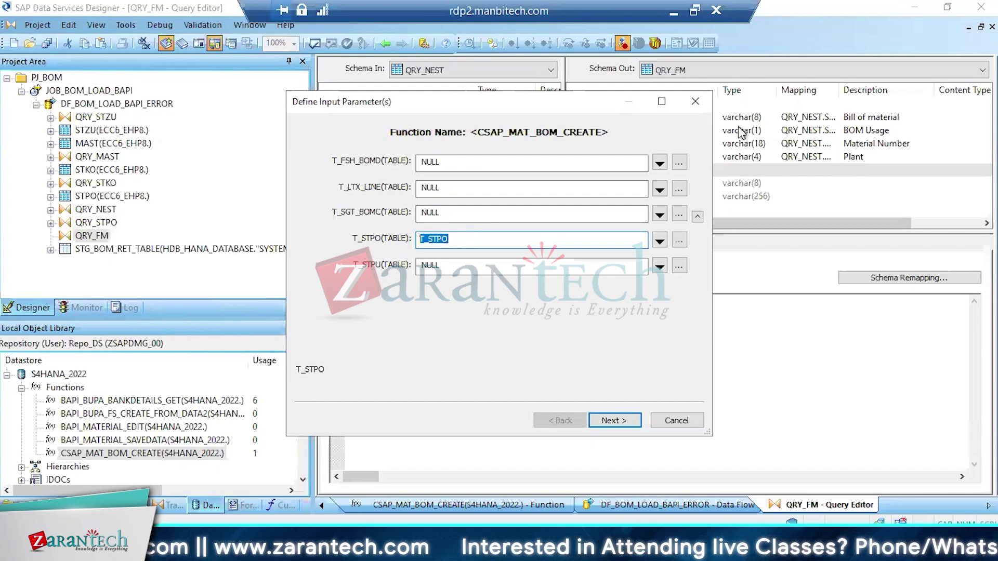
click(695, 101)
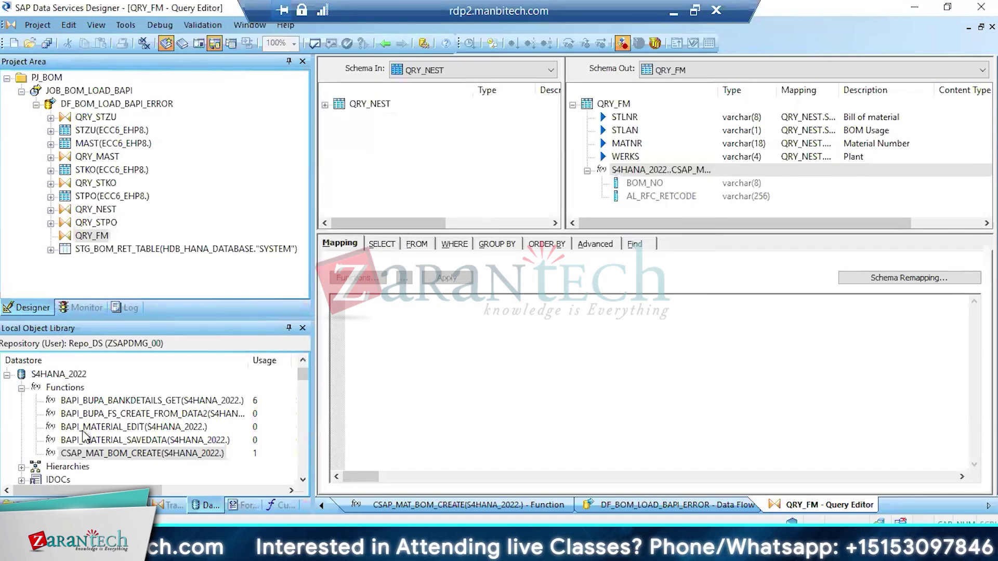
Open the CSAP_MAT_BOM_CREATE definition from the S4HANA_2022 functions and go through its input parameters
click(76, 452)
double_click(76, 453)
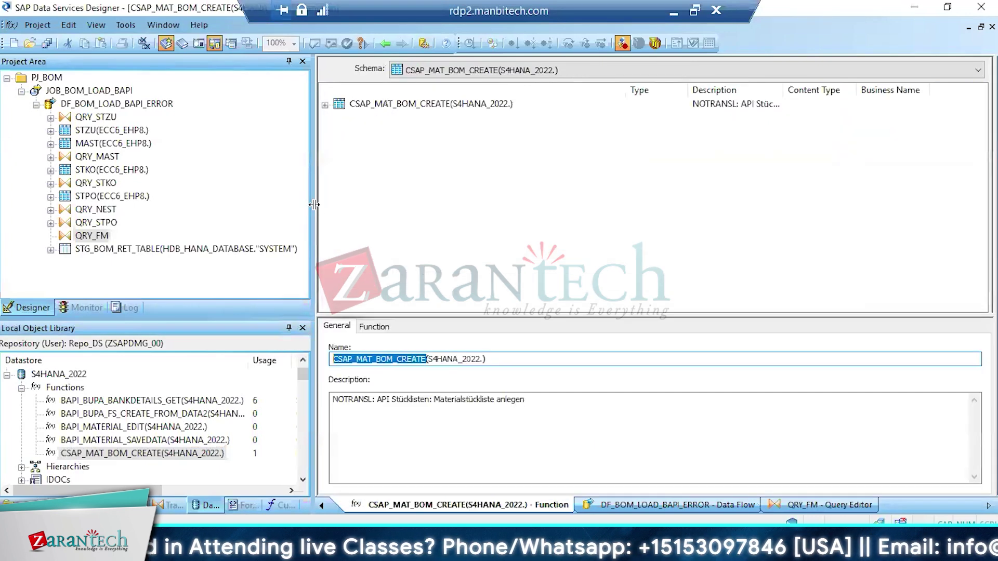
click(325, 105)
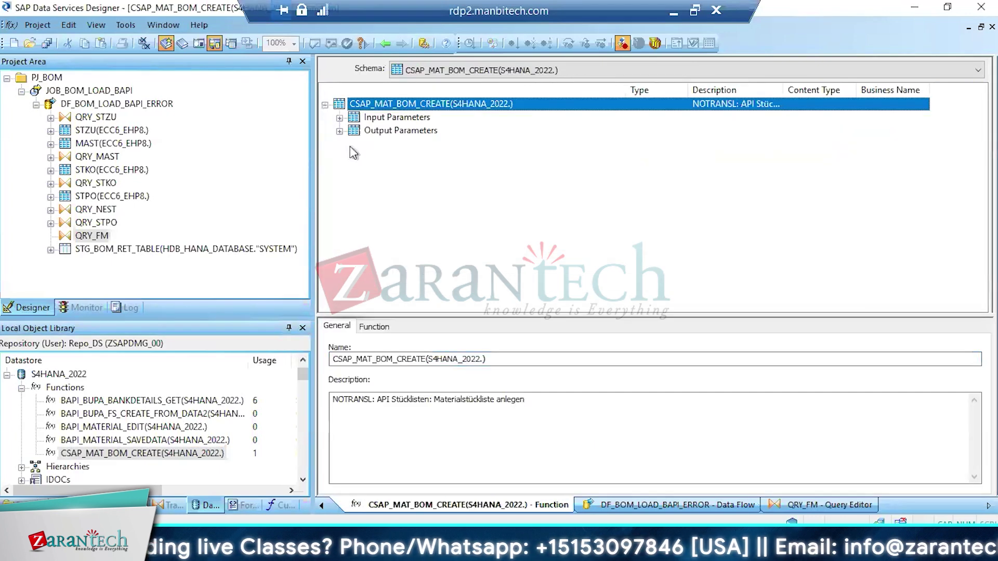
click(339, 117)
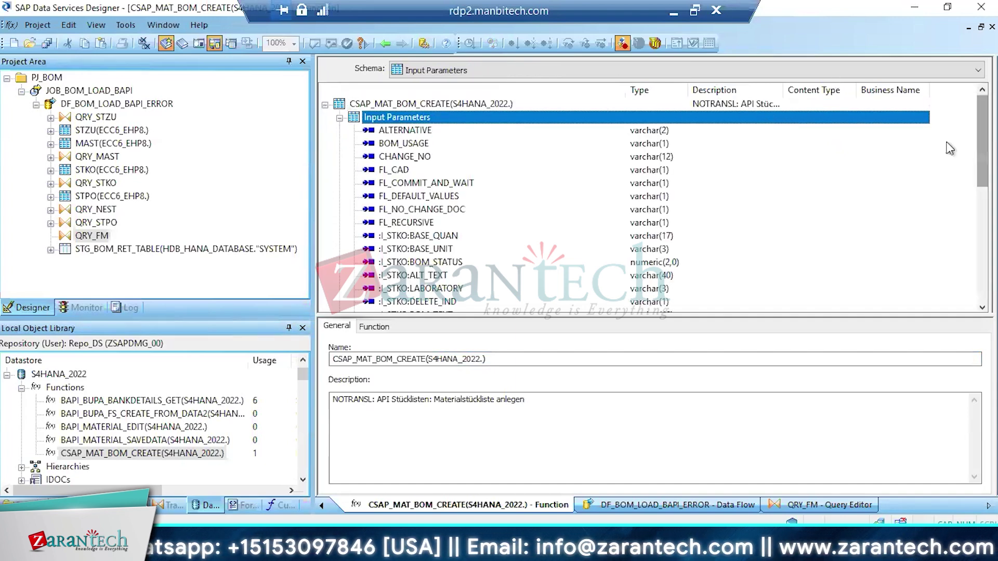
click(381, 158)
key(Down)
key(Down)
key(Down)
key(Down)
key(Down)
key(Down)
key(Down)
key(Down)
key(Down)
key(Down)
key(Down)
key(Down)
key(Down)
key(Down)
key(Down)
key(Down)
key(Down)
key(Down)
key(Down)
key(Down)
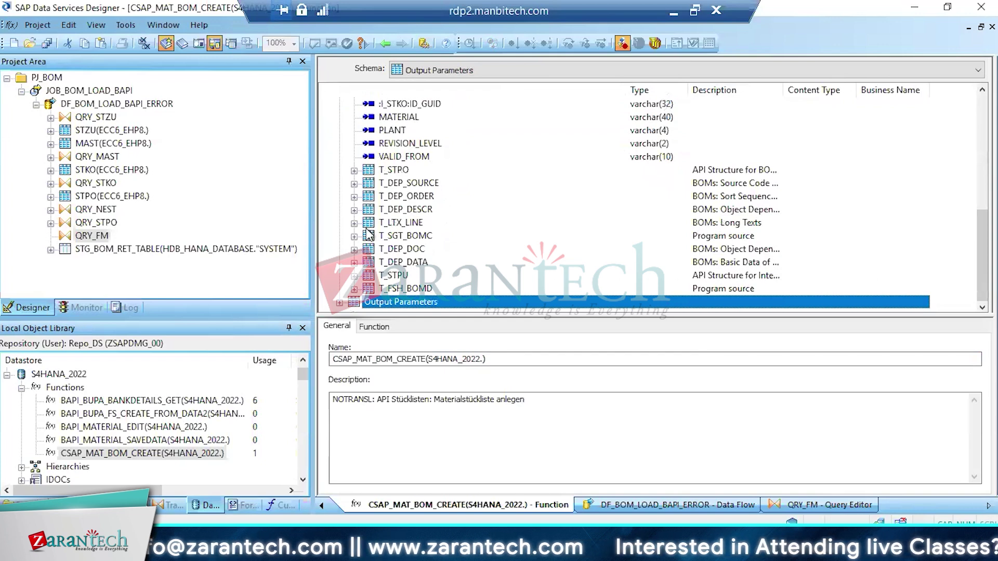
Expand the T_STPO table among the input parameters and examine its fields down to the last one
click(354, 171)
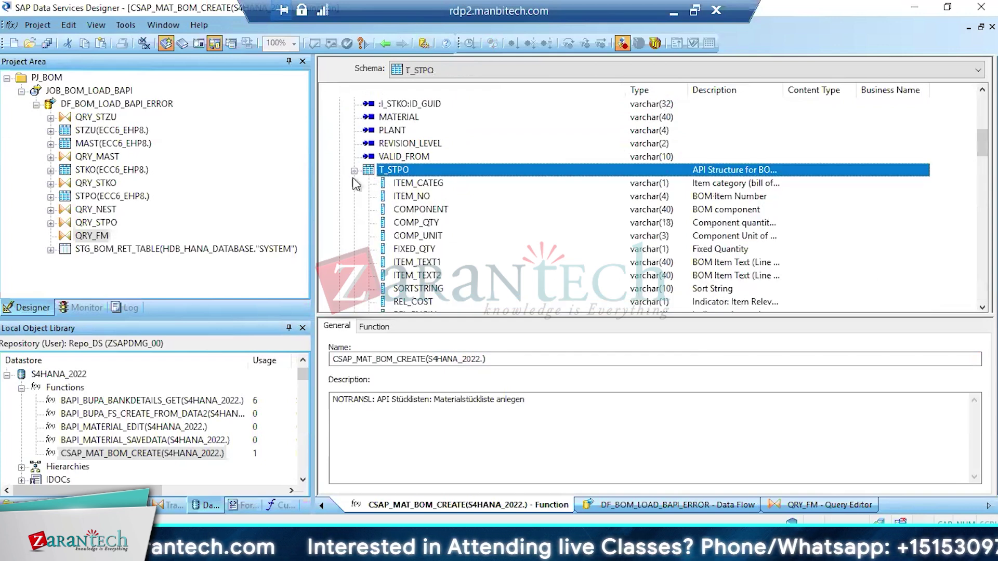
click(408, 186)
key(Down)
key(Down)
key(Down)
key(Down)
key(Down)
key(Down)
key(Down)
key(Down)
key(Down)
key(Down)
key(Down)
key(Down)
key(Down)
key(Down)
key(Down)
key(Down)
key(Down)
key(Down)
key(Down)
key(Down)
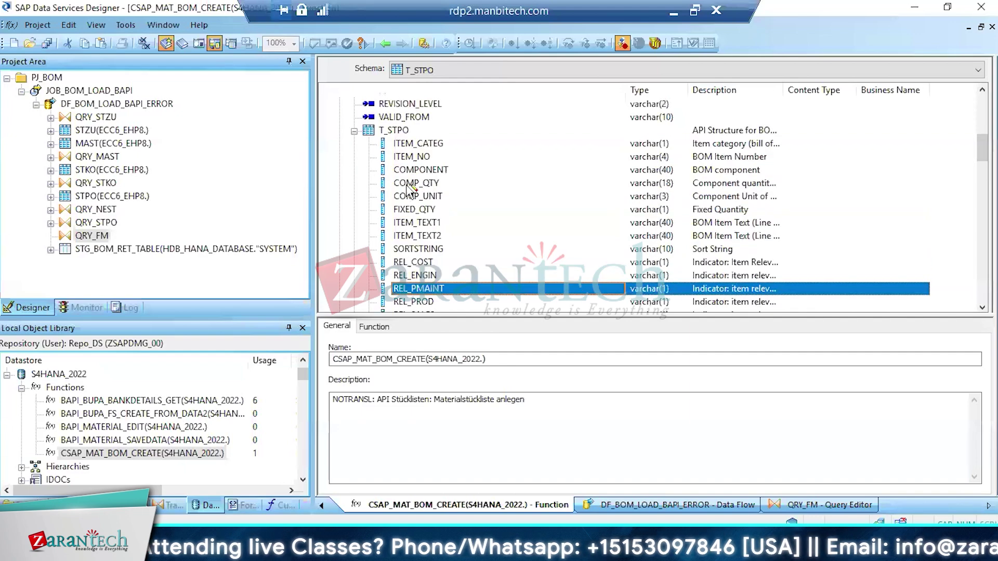
key(Down)
key(Down)
key(Down)
key(Down)
key(Down)
key(Down)
key(Down)
key(Down)
key(Down)
key(Down)
key(Down)
key(Down)
key(Down)
key(Down)
key(Down)
key(Down)
key(Down)
key(Down)
key(Down)
key(Down)
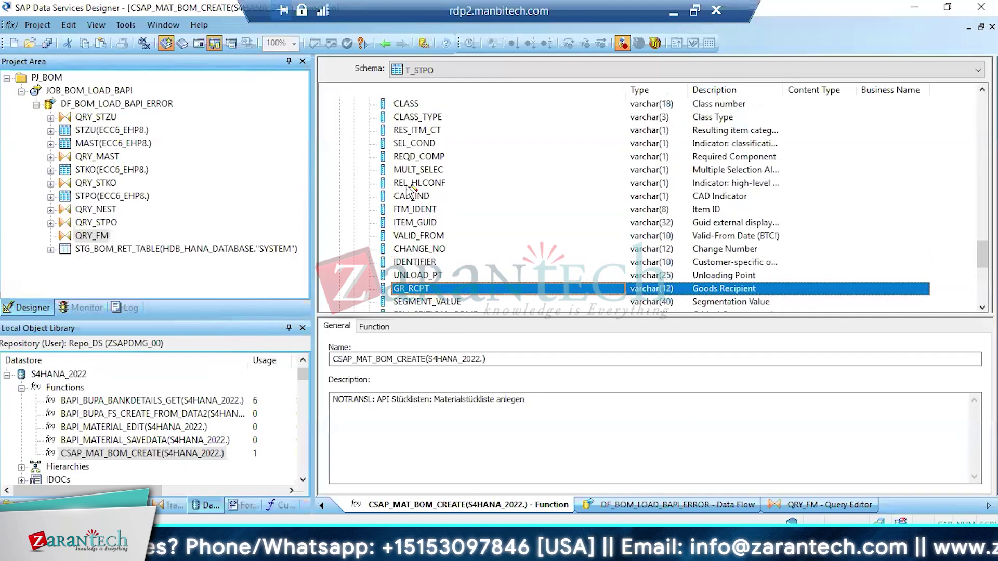
click(413, 171)
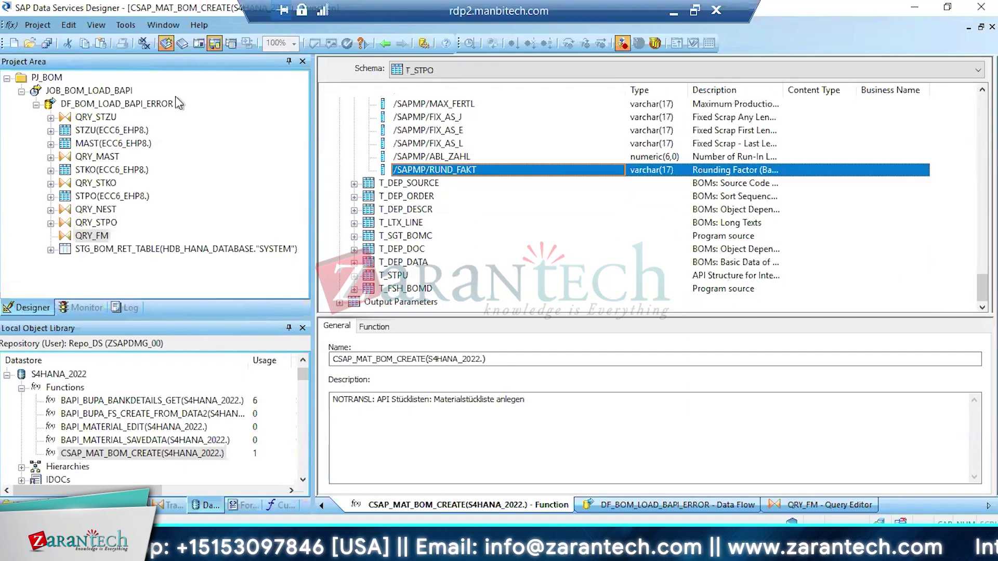
Return to the DF_BOM_LOAD_BAPI_ERROR data flow and view the return code stored in STG_BOM_RET_TABLE
click(90, 92)
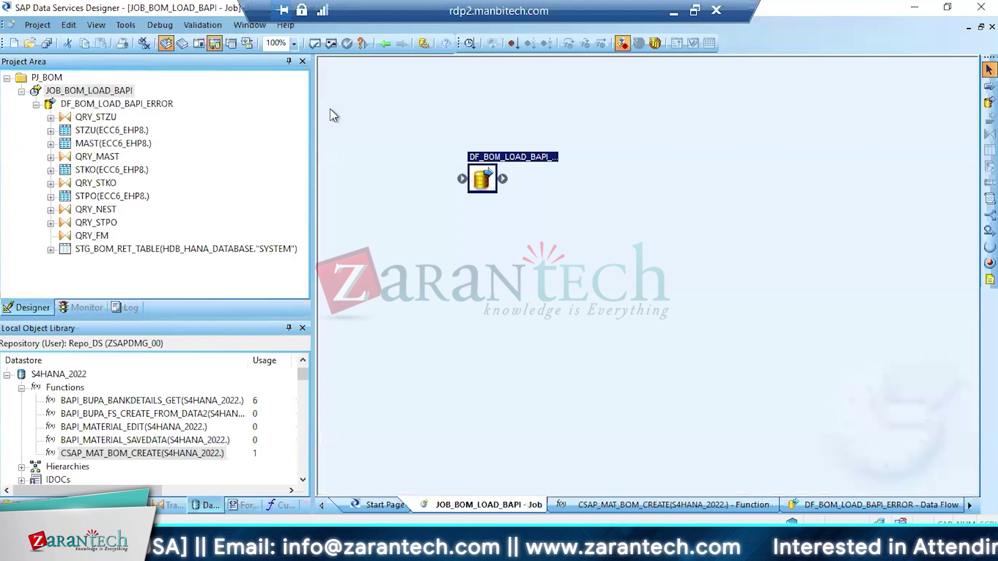
double_click(487, 183)
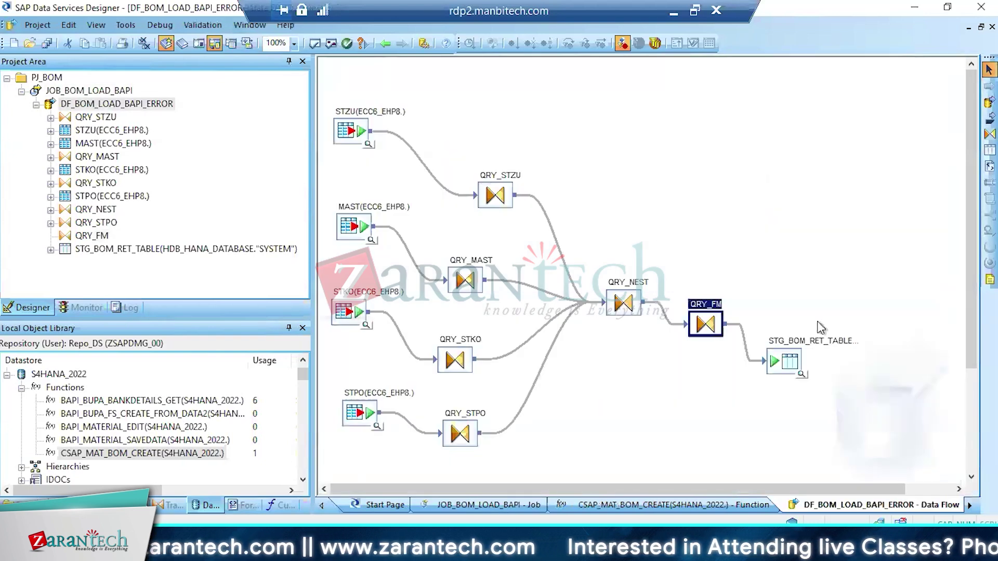
click(801, 372)
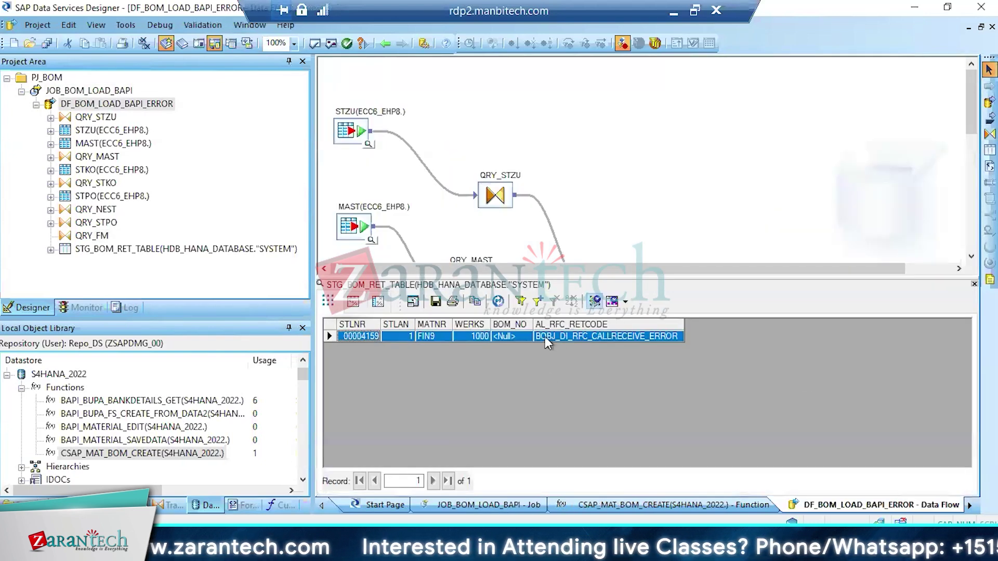
click(581, 336)
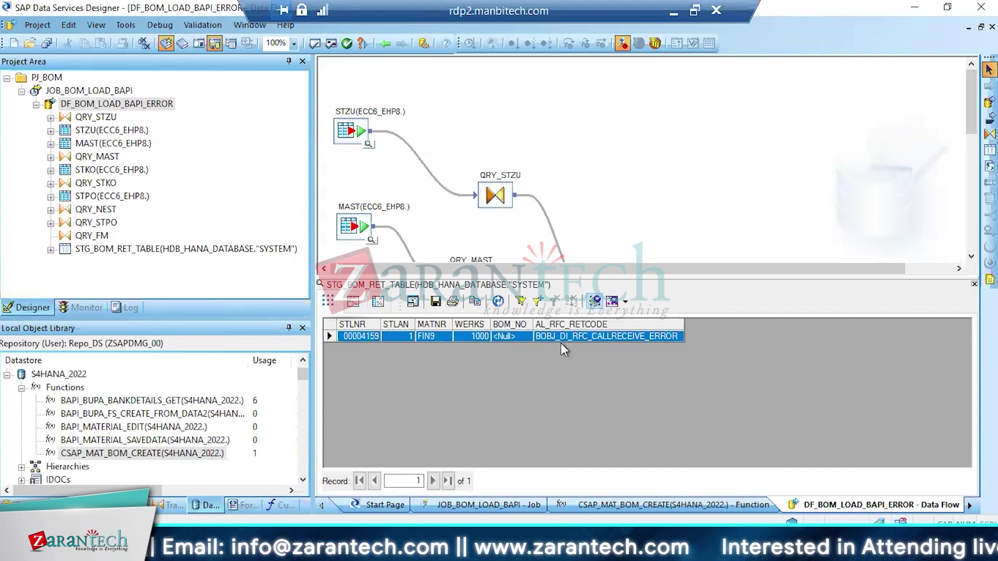
Open the log of the JOB_BOM_LOAD_BAPI run and read the full warning messages in its error log
click(108, 90)
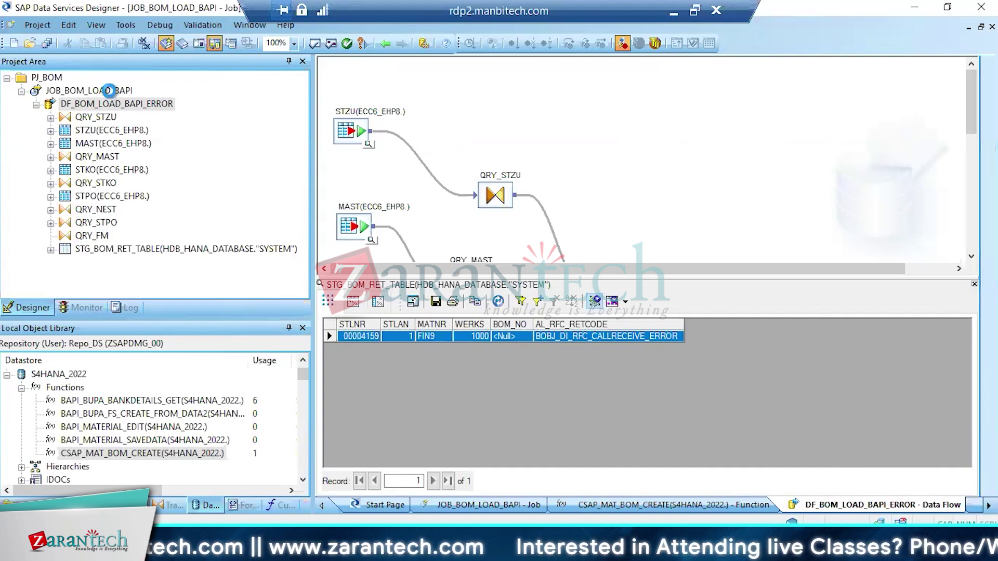
click(401, 350)
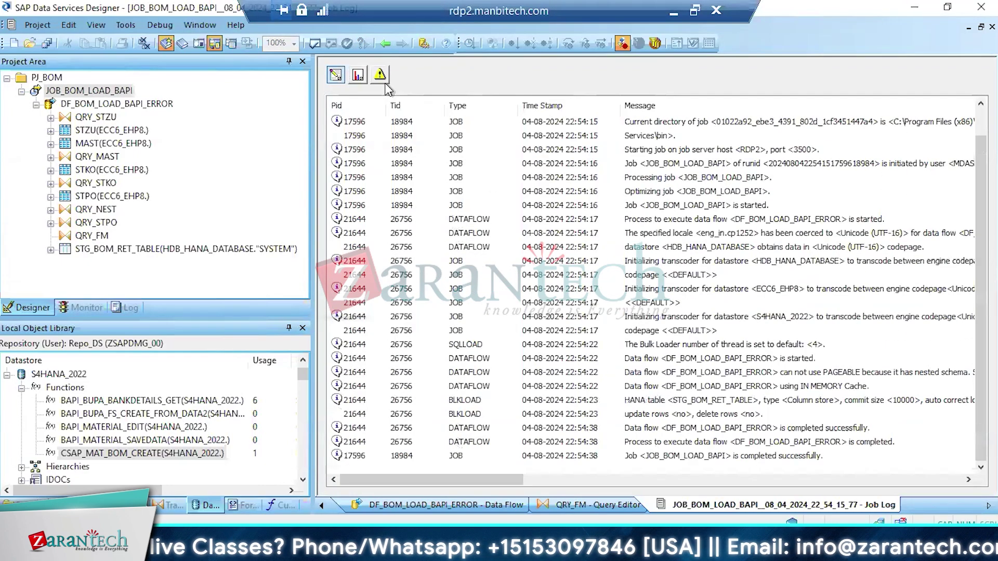
click(381, 77)
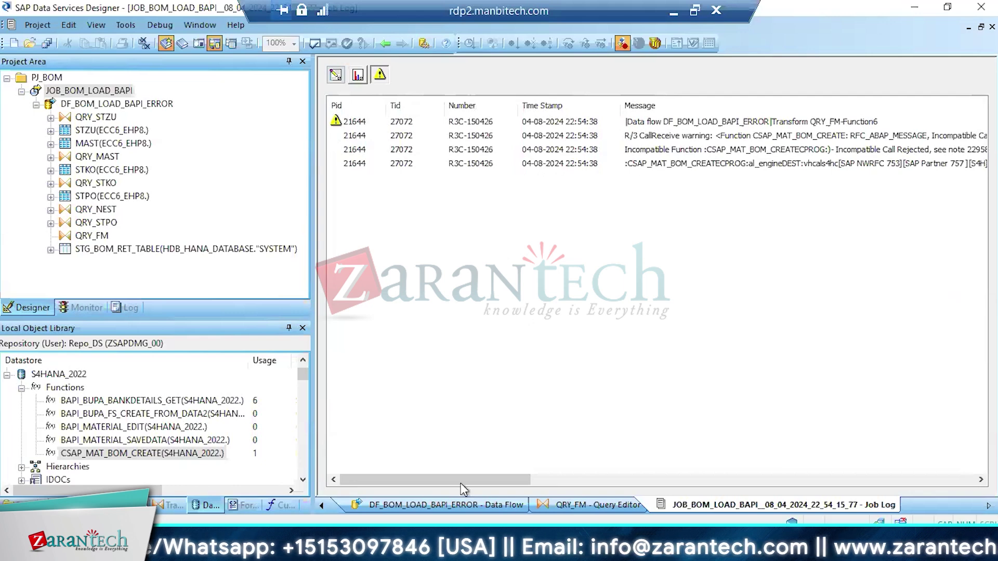
drag(457, 480, 579, 479)
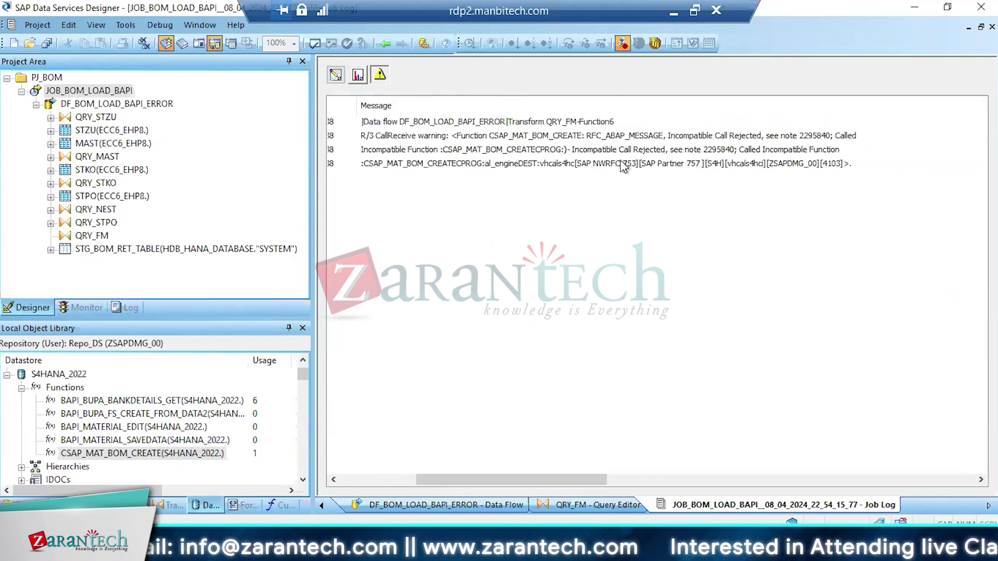
click(758, 150)
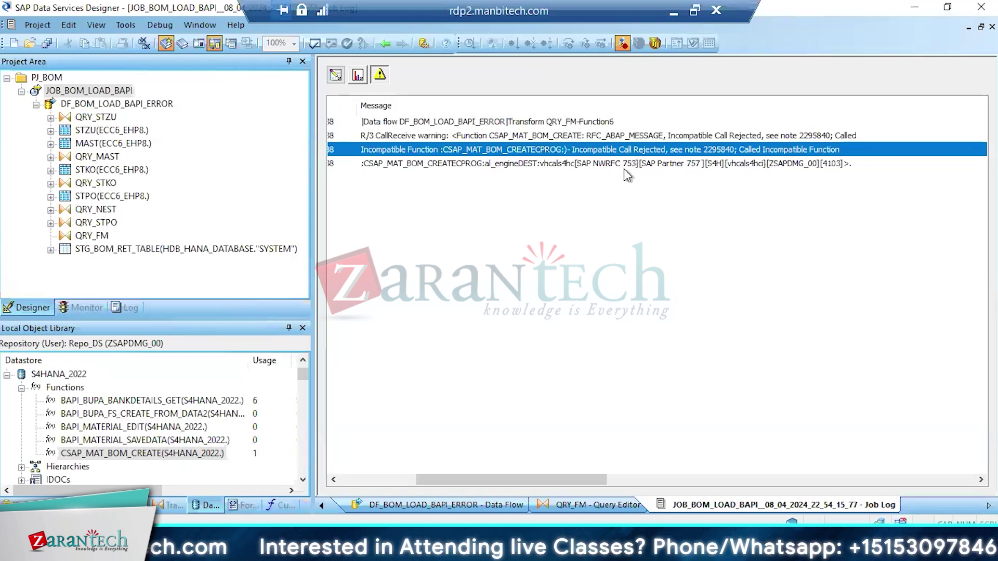
click(697, 136)
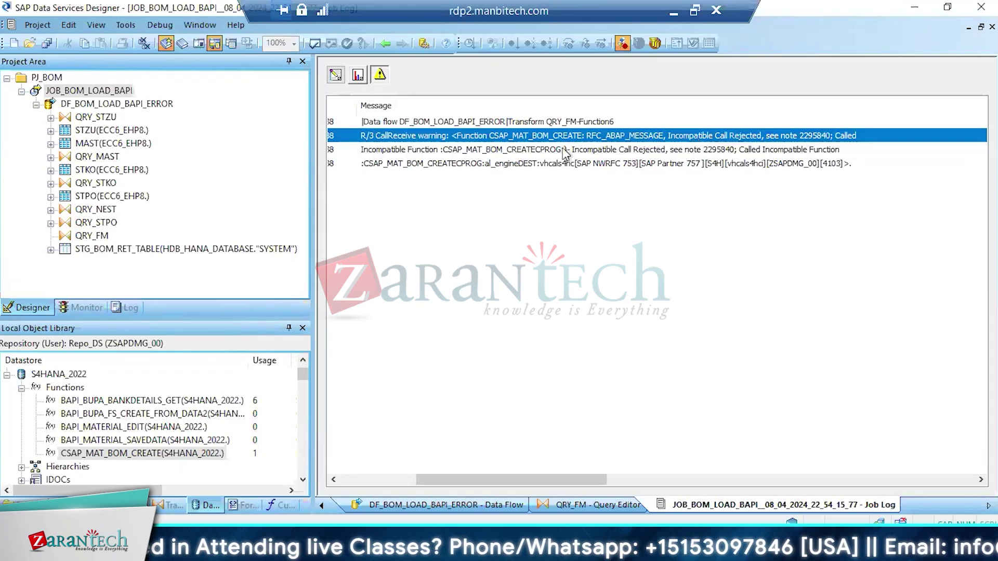
Open the BAPI_BUPA_FS_CREATE_FROM_DATA2 definition from the S4HANA_2022 functions and expand its parameter groups
click(161, 104)
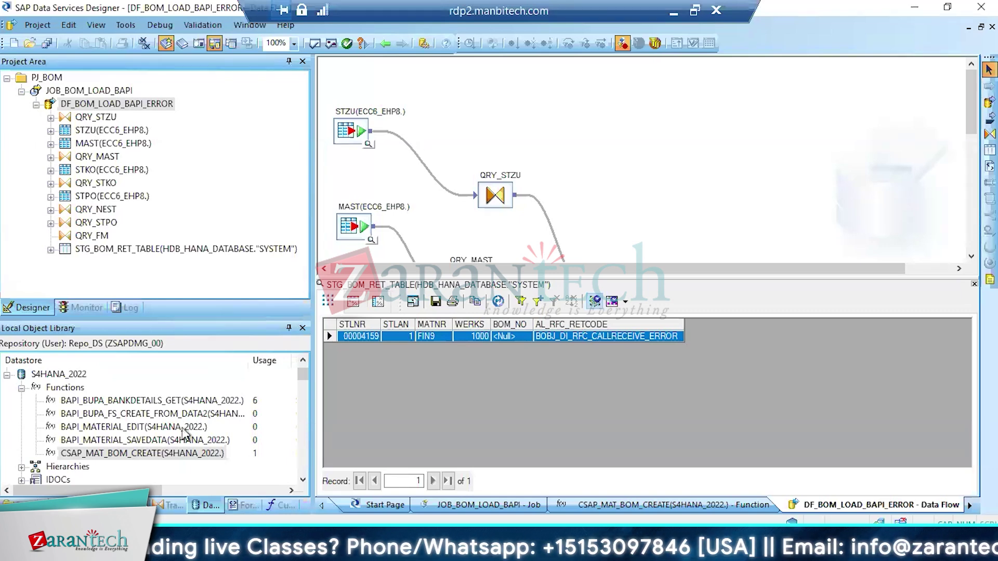
click(125, 414)
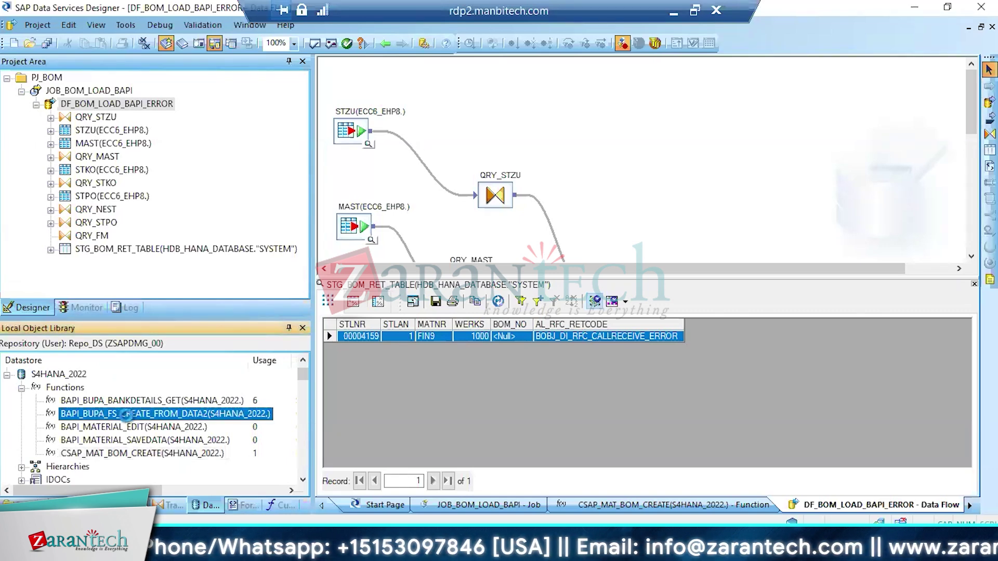
double_click(125, 415)
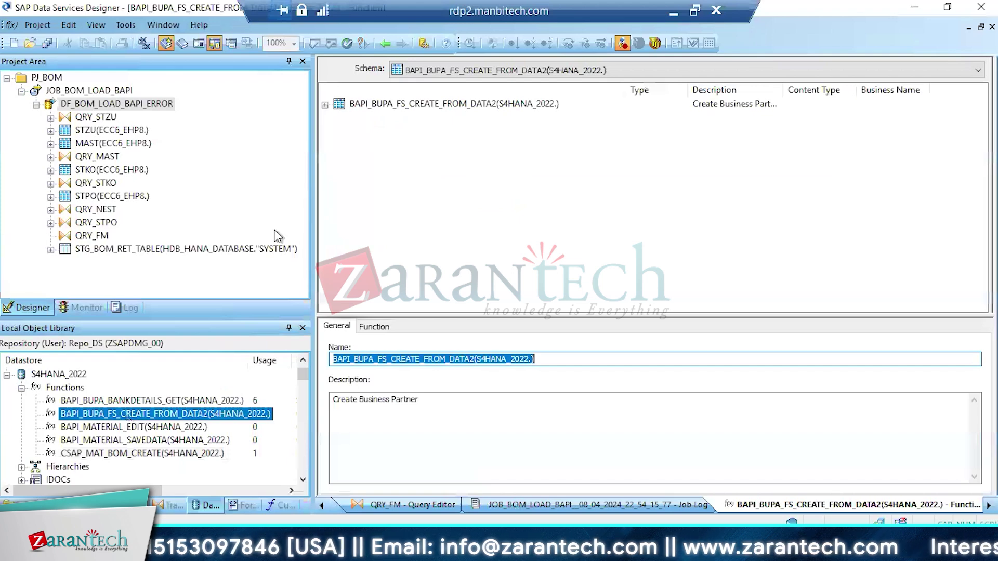
click(325, 105)
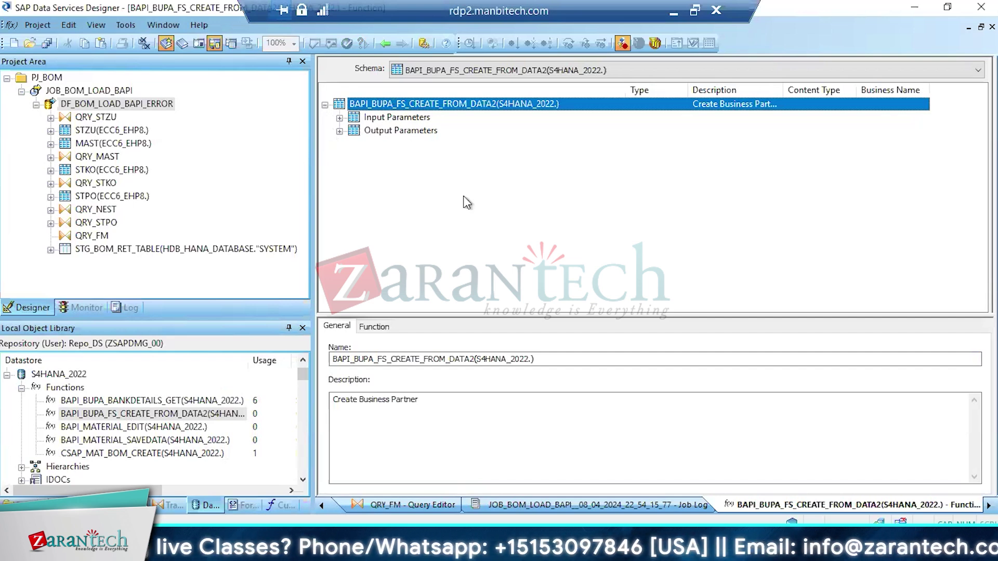
Switch to the SAP Function Builder session, restart transaction SE37 and choose BAPI_BUPA_FS_CREATE_FROM_DATA2 as the function module
click(247, 551)
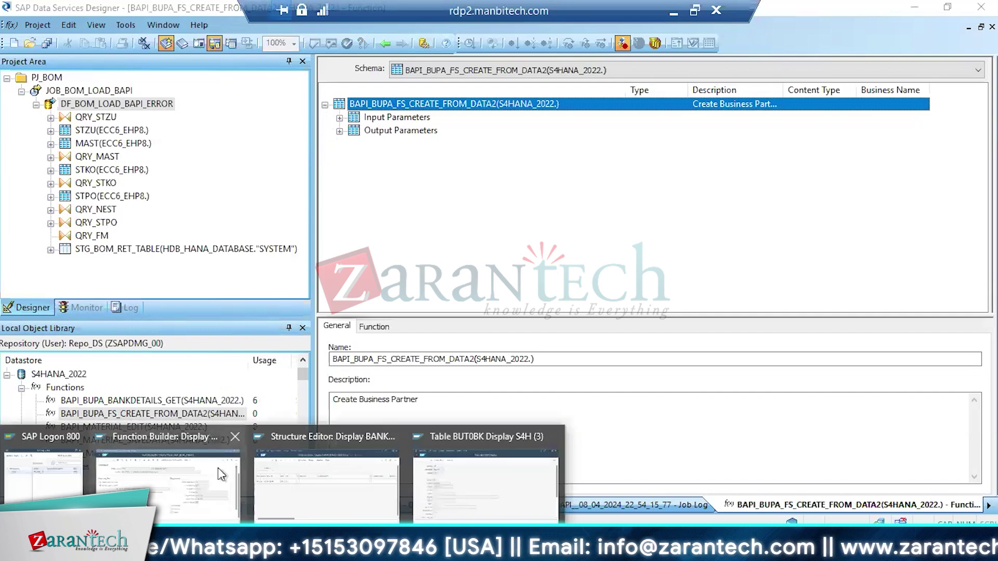
click(221, 476)
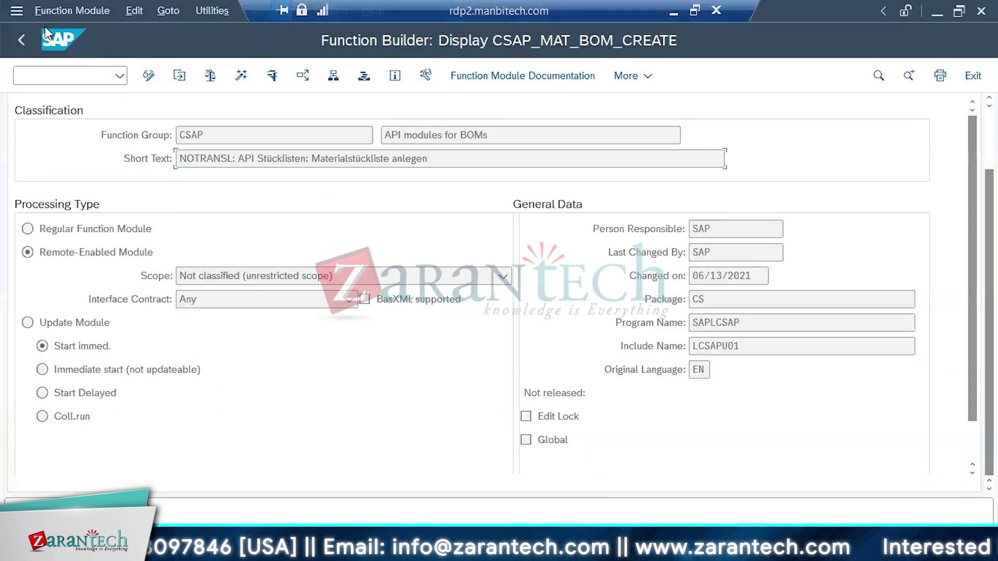
click(21, 39)
click(21, 39)
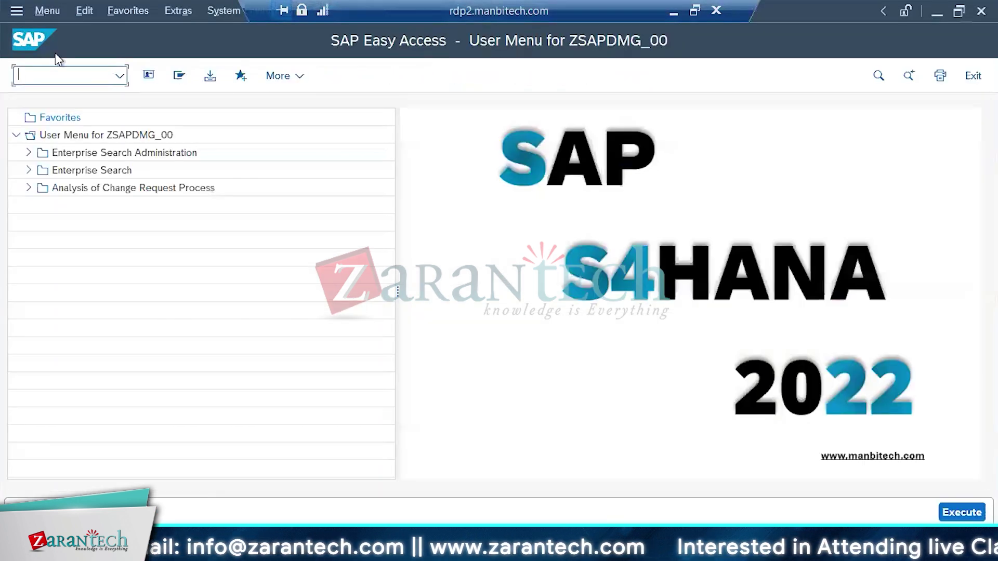
text(SE37)
key(Return)
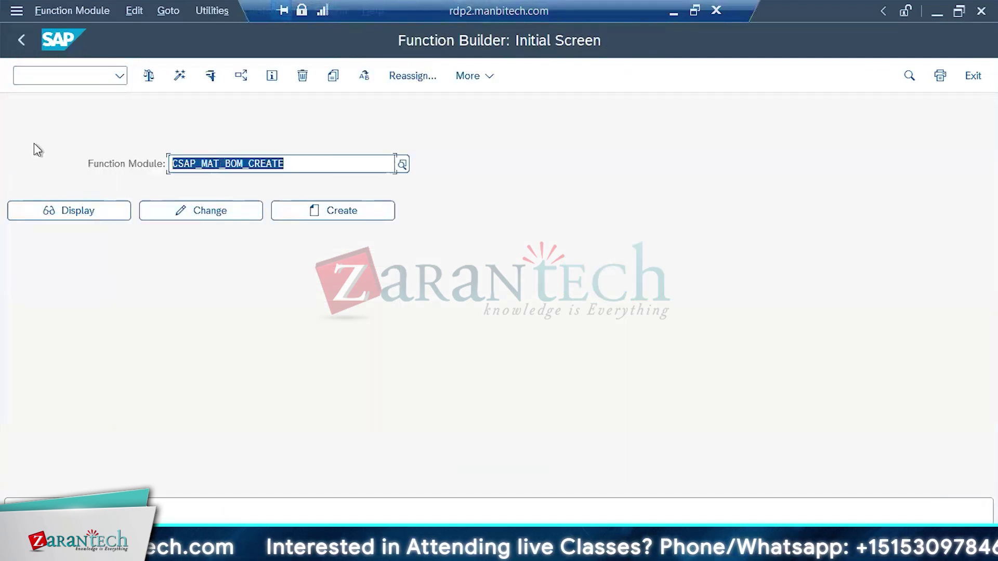
key(Delete)
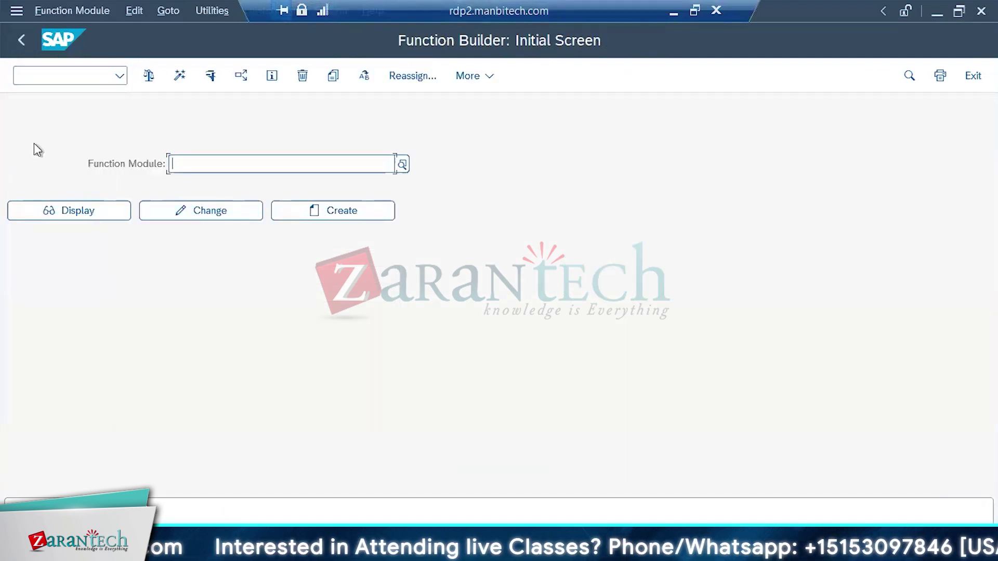
click(214, 157)
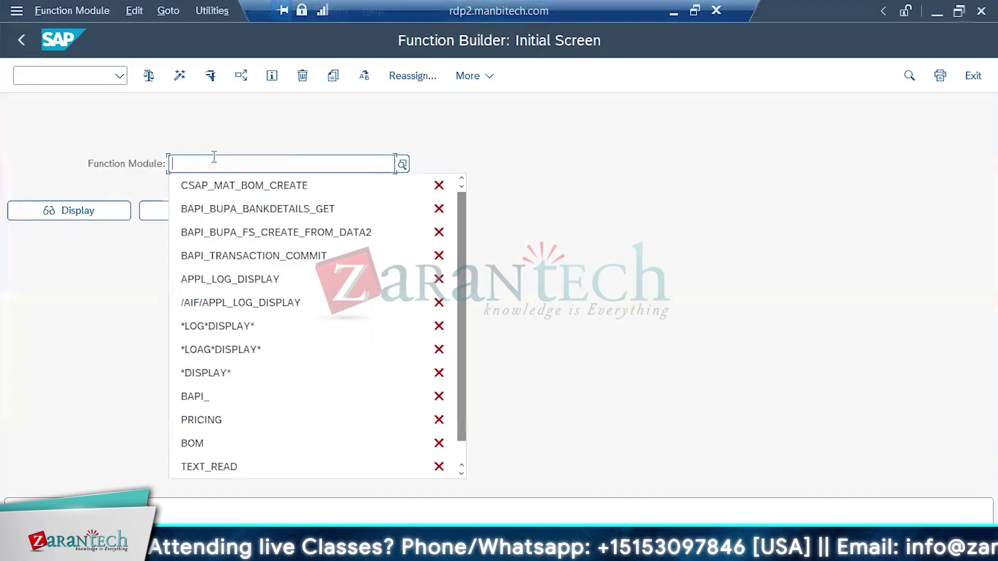
click(230, 231)
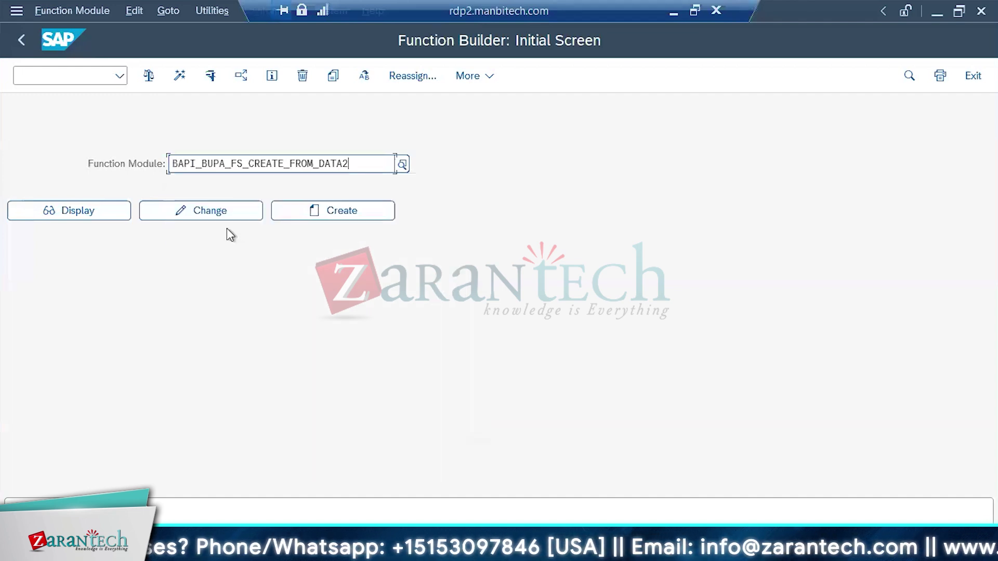
Open the function module's test screen and load the saved test data record "wORKING bp"
click(211, 78)
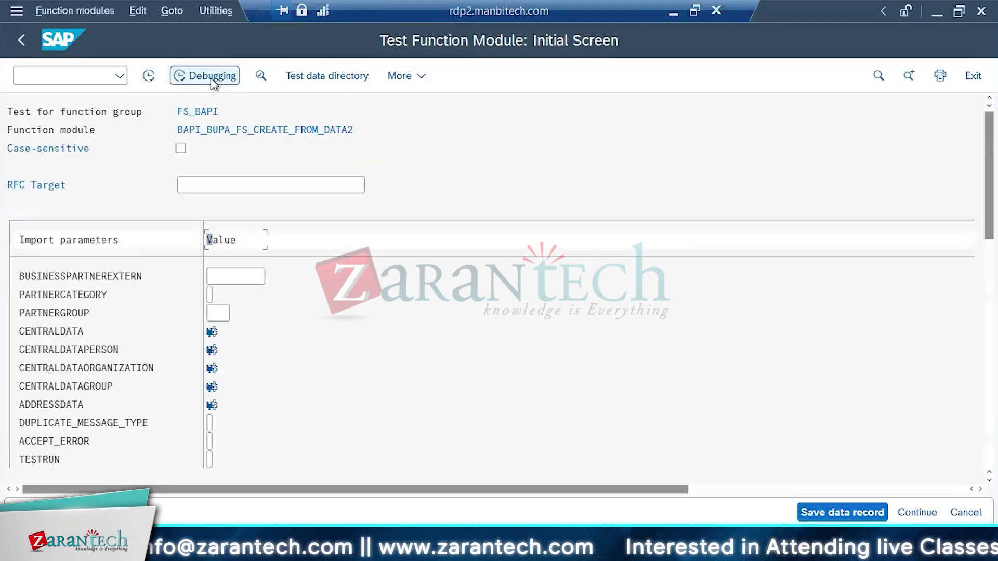
click(299, 78)
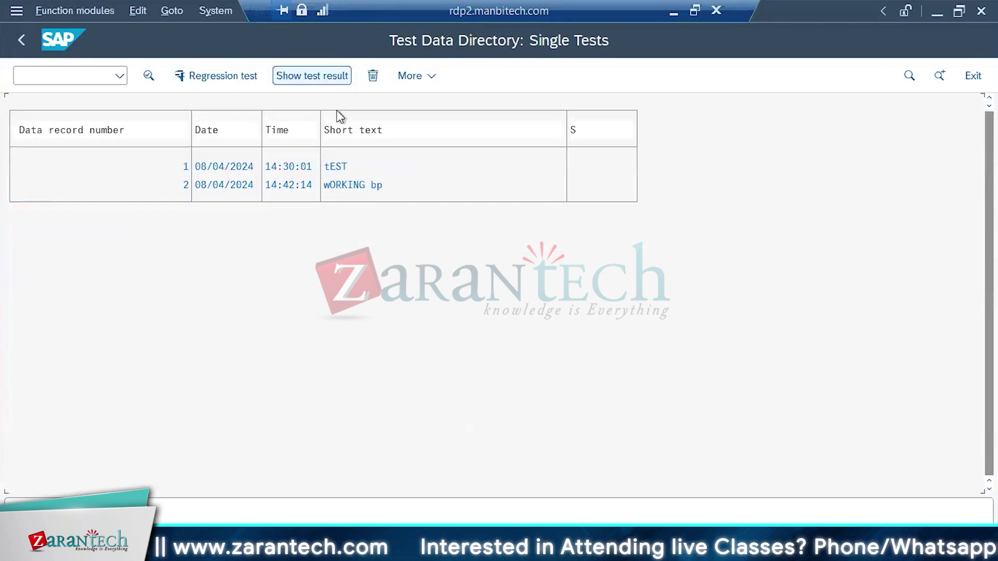
double_click(336, 186)
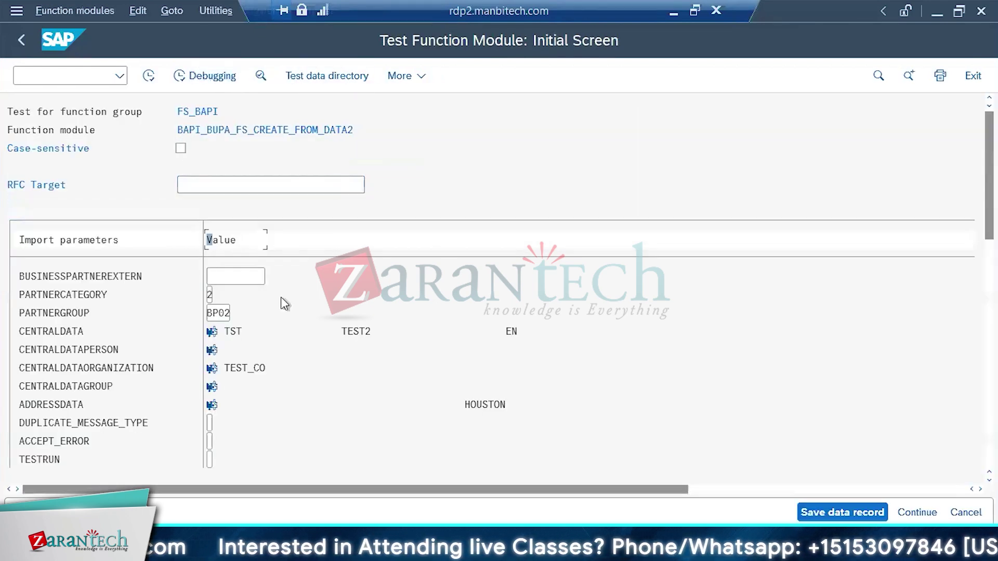
Execute the BAPI test with the loaded data and open the messages in the resulting RETURN table
drag(991, 210, 980, 440)
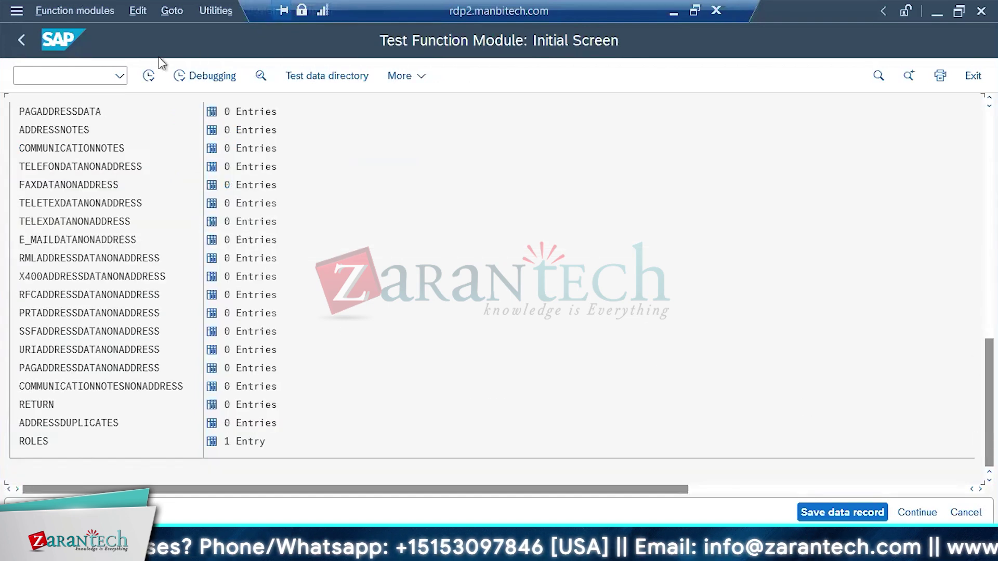
click(149, 78)
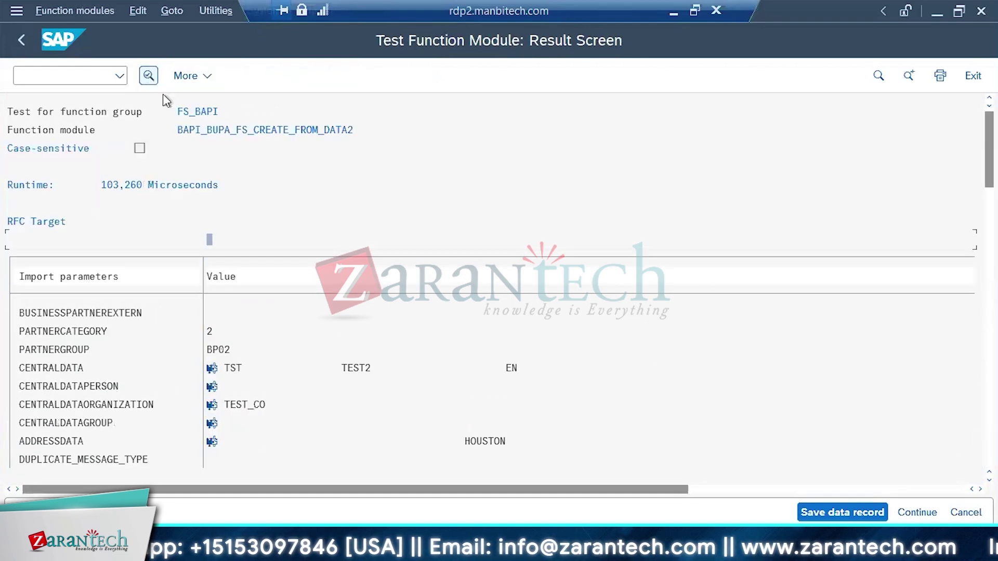
drag(992, 151, 990, 429)
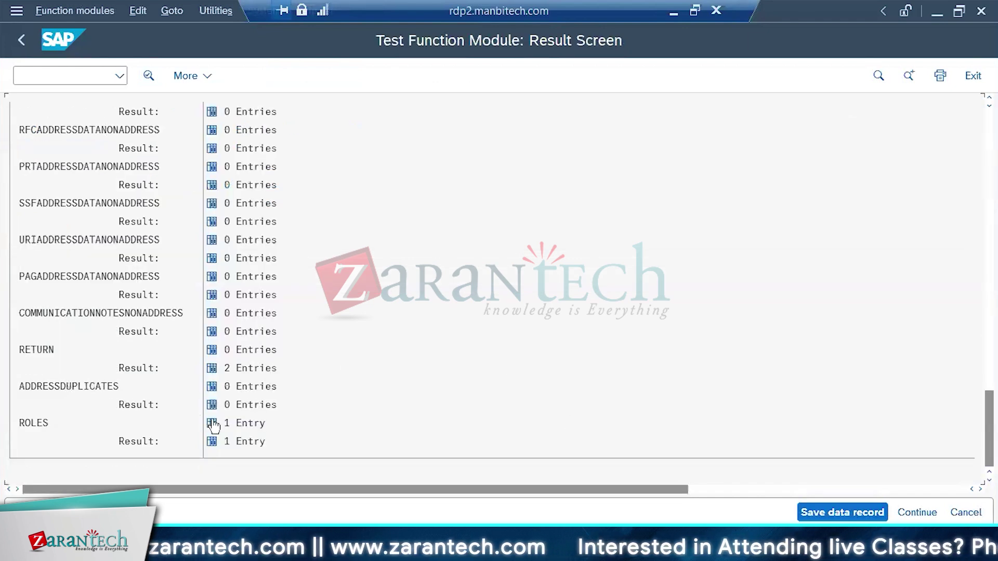
click(212, 369)
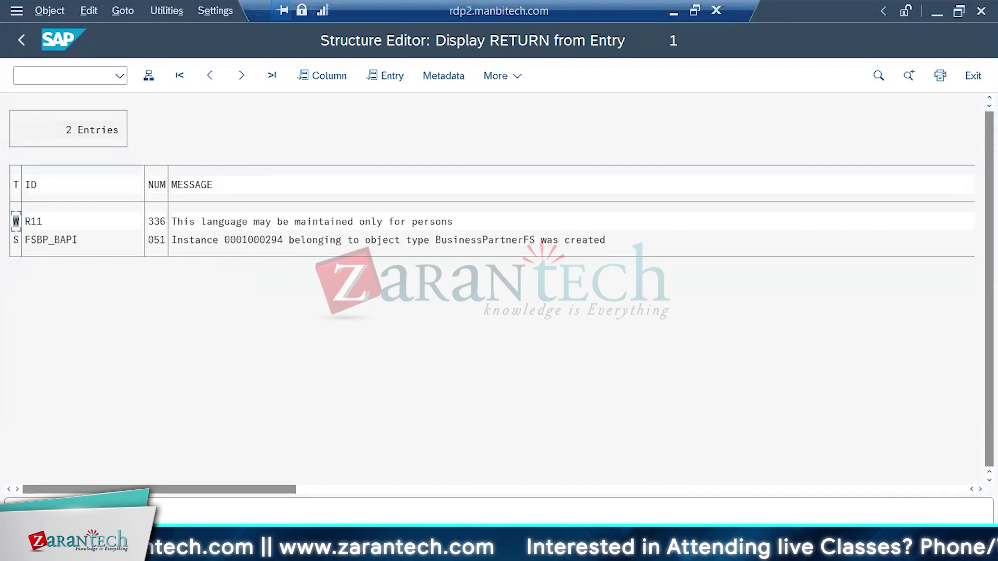
In the session showing BANKDETAILS, start transaction SE16 and open the selection screen for table BUT000
click(282, 551)
click(333, 486)
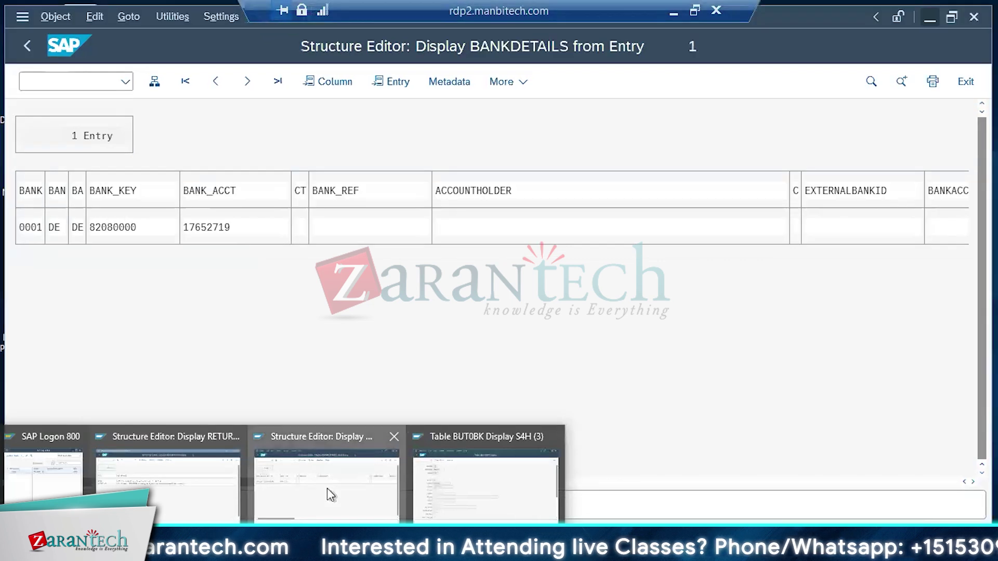
click(67, 75)
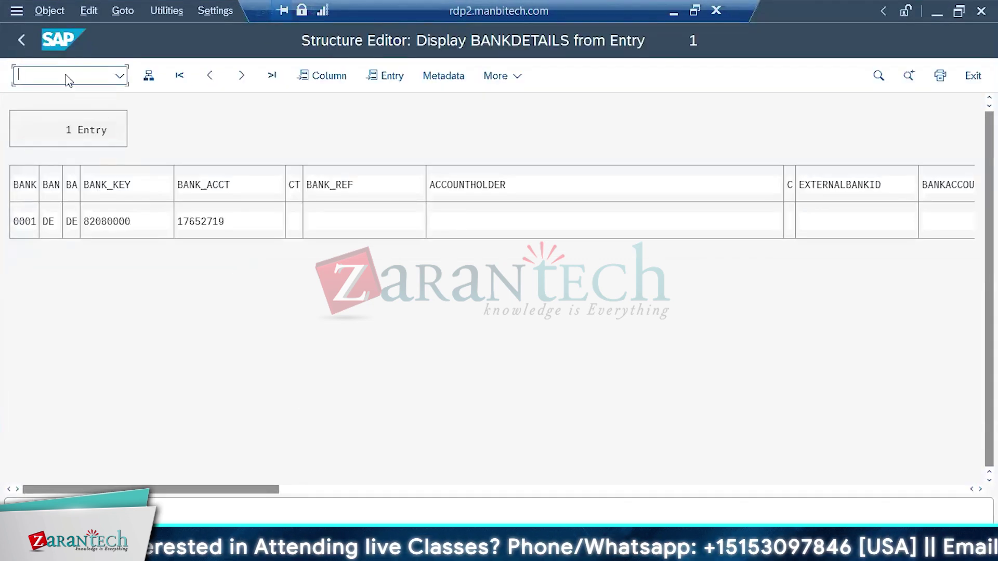
text(/NSE16)
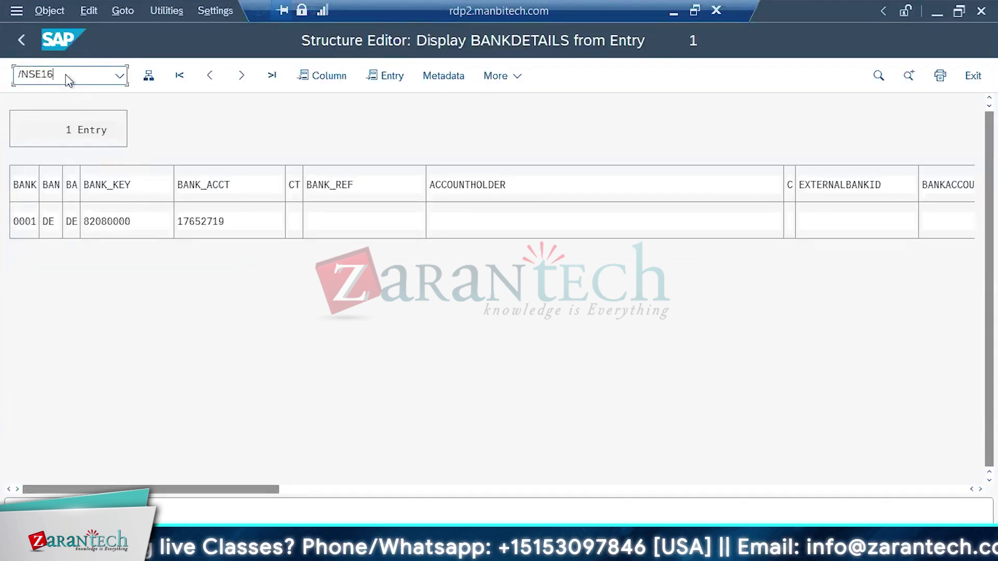
key(Return)
text(BUT000)
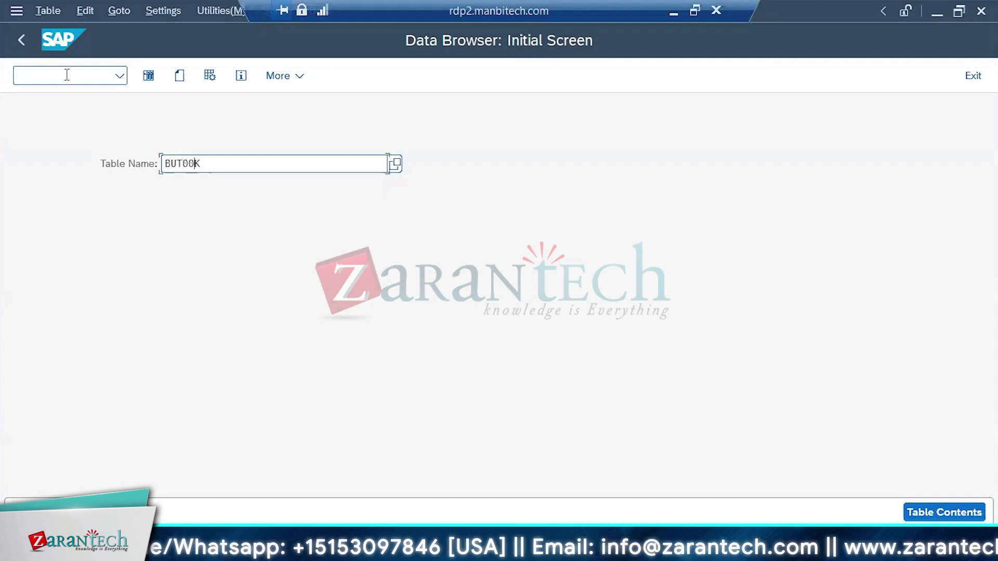
key(Return)
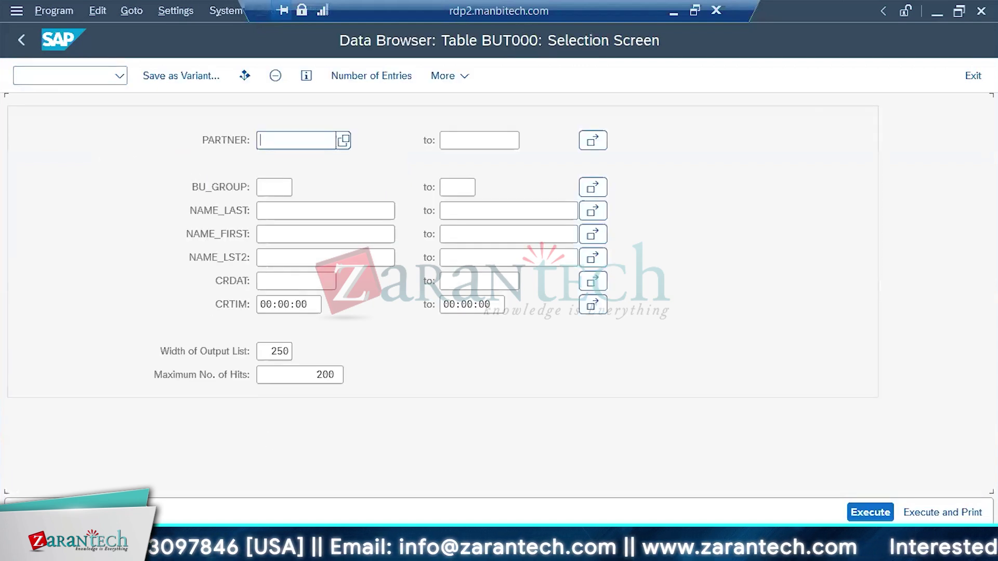
Go back to the session with the RETURN messages and read the business partner number reported there
click(271, 550)
mouse_move(486, 479)
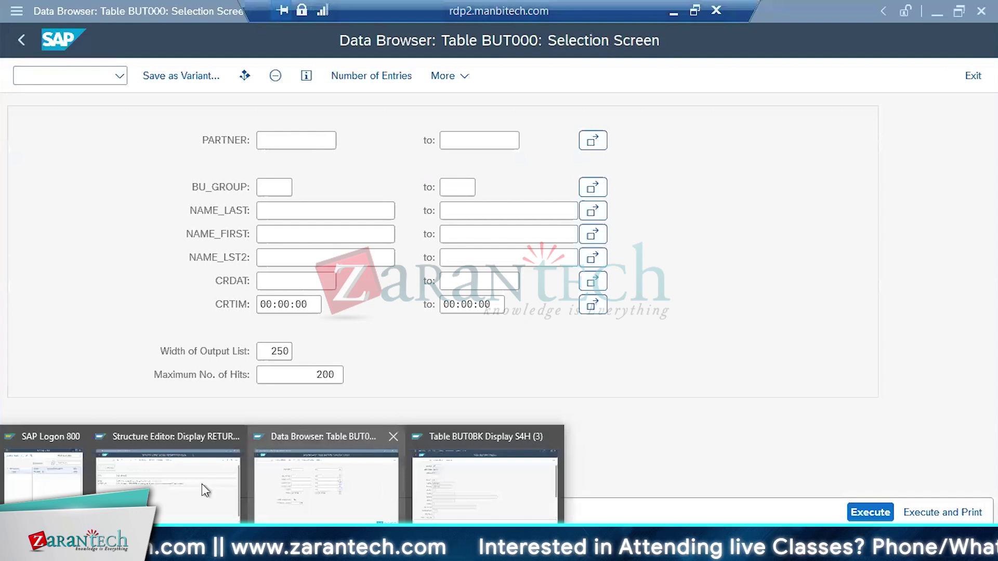
mouse_move(202, 485)
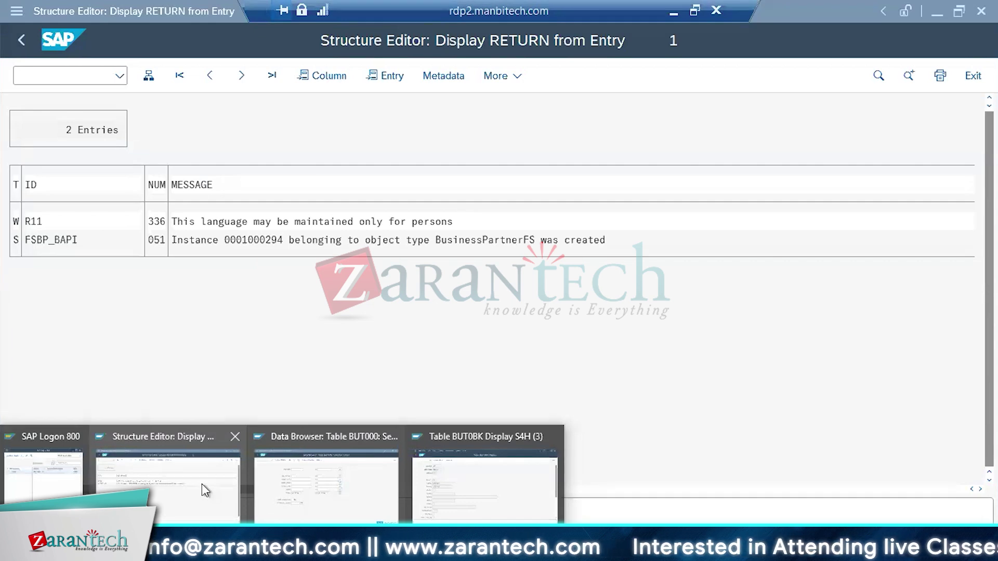
click(192, 482)
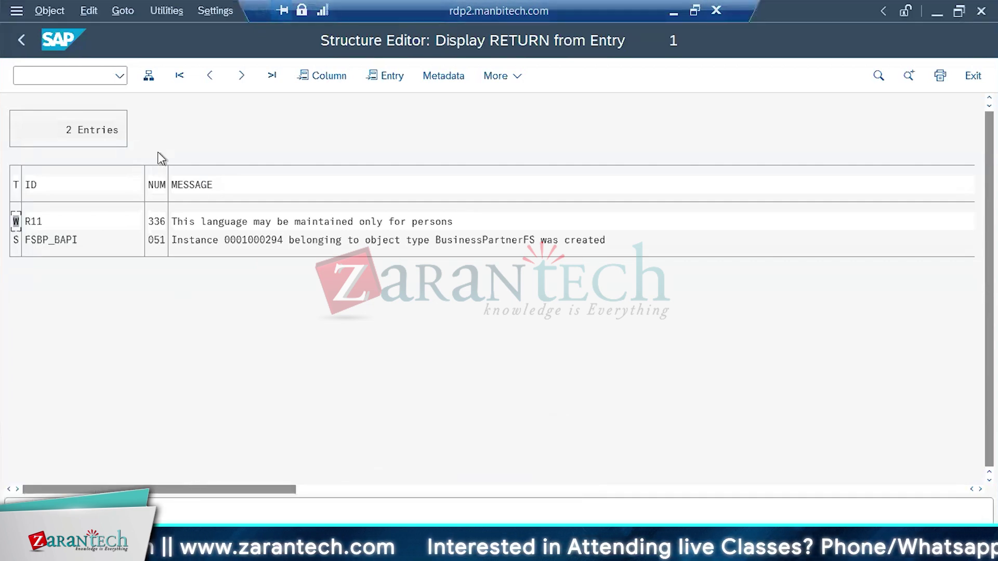
In the session displaying a BUT0BK record, go back to the Data Browser start and open table BUT000
mouse_move(296, 510)
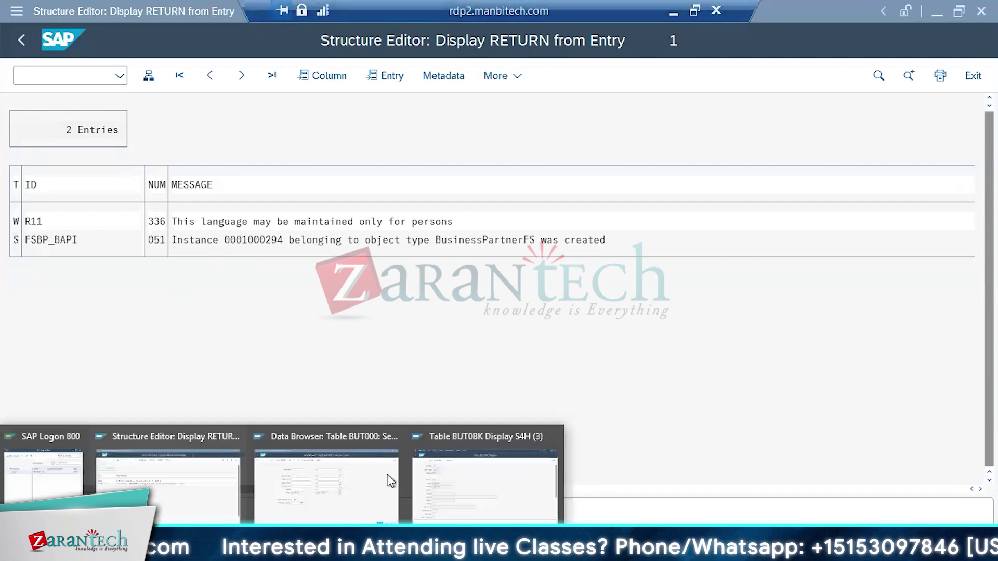
click(475, 476)
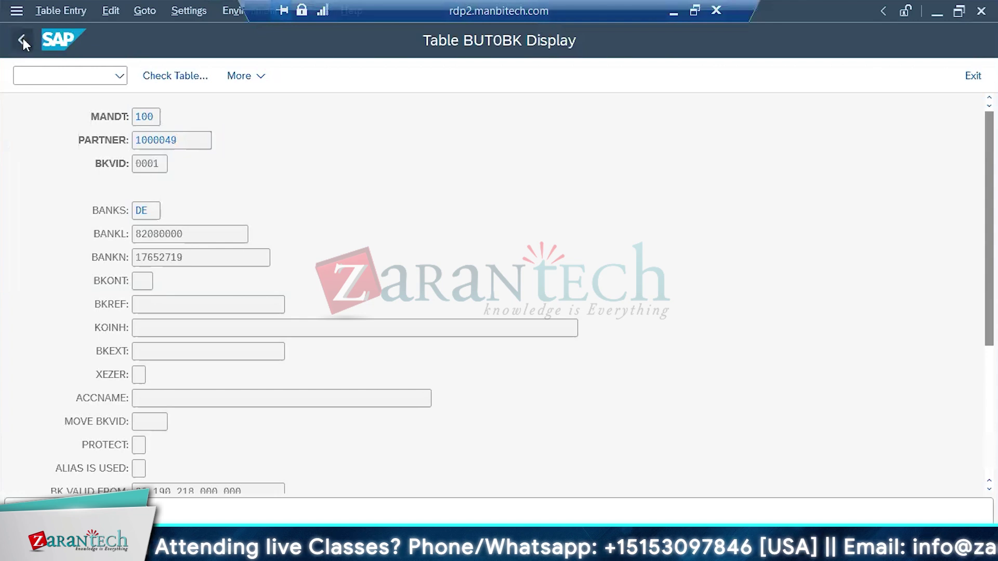
click(23, 38)
click(23, 39)
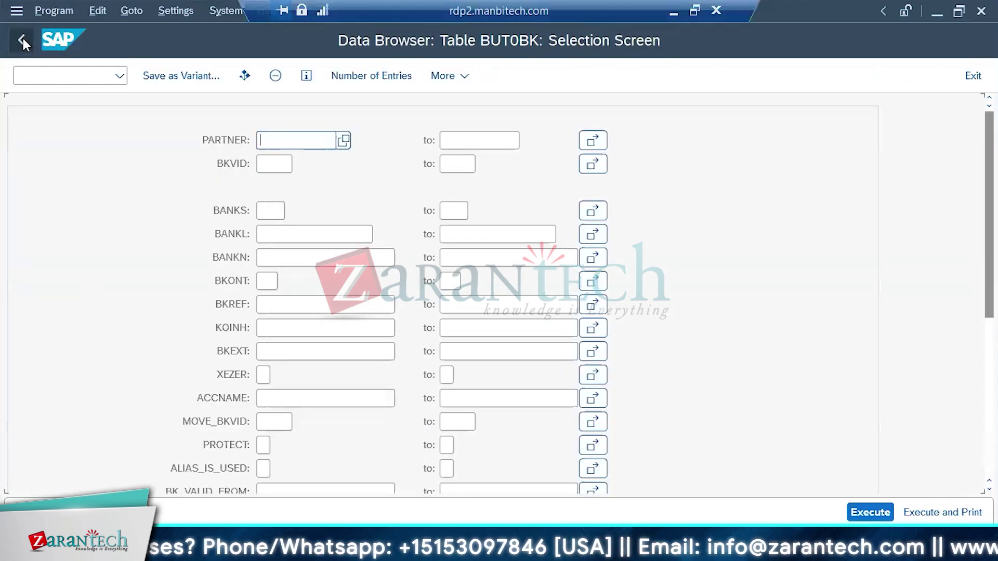
click(23, 38)
key(BackSpace)
key(BackSpace)
text(000)
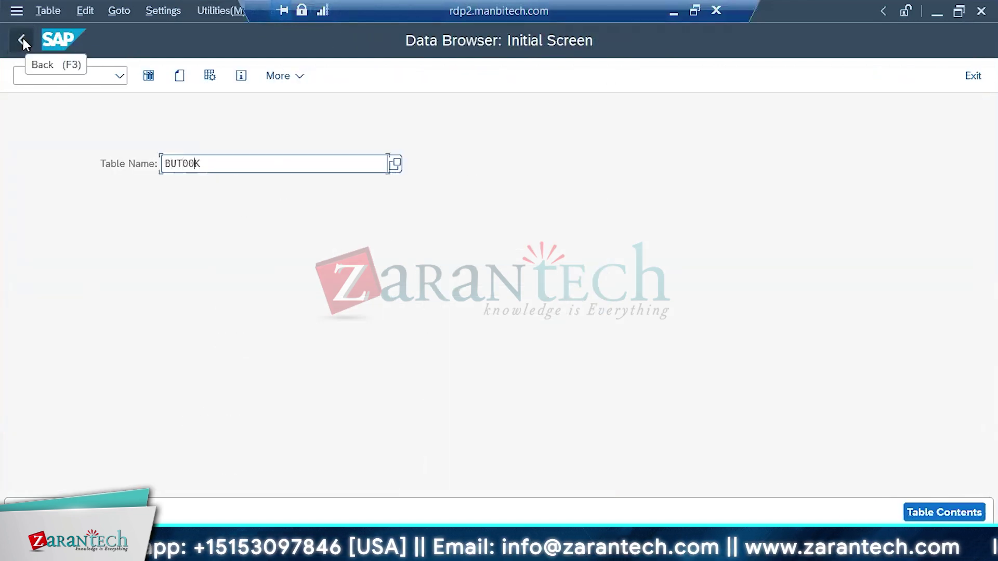
key(Return)
Search BUT000 for the partner number from the RETURN message
text(1000)
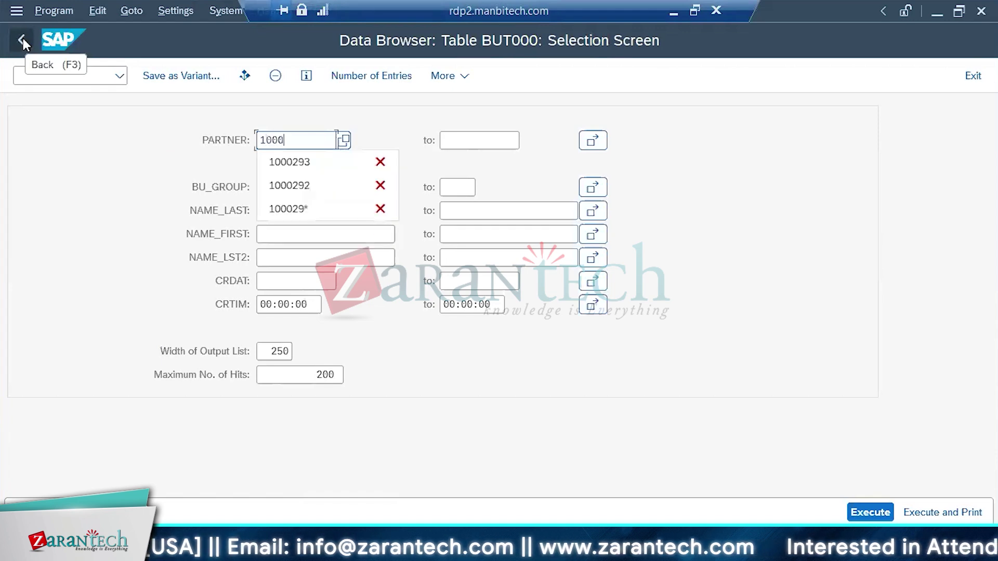
text(294)
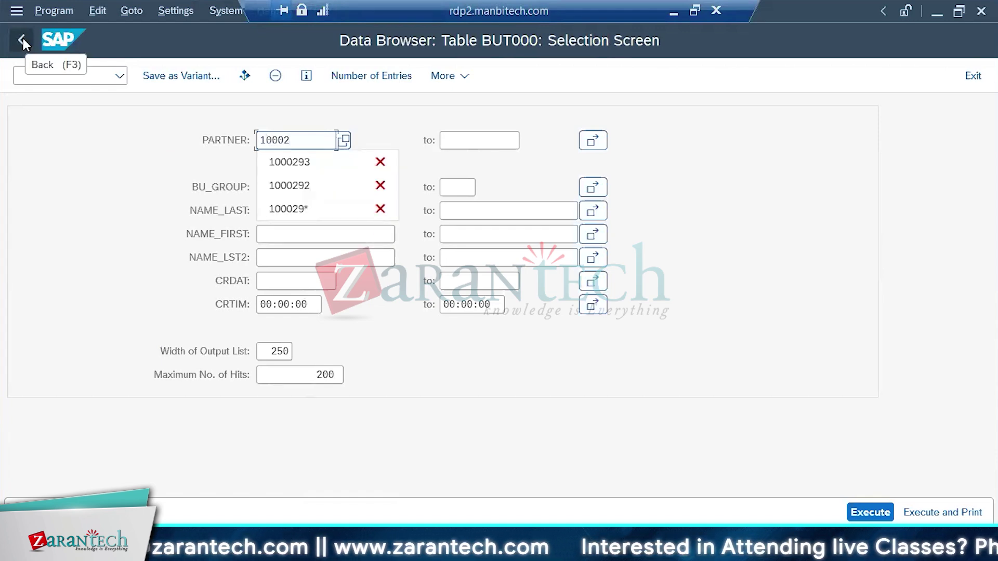
key(Return)
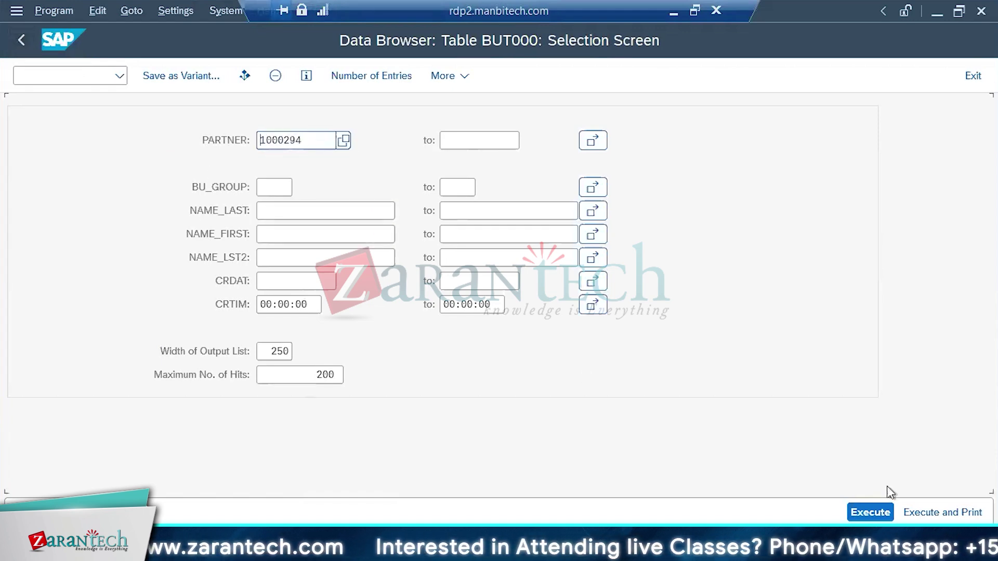
click(855, 513)
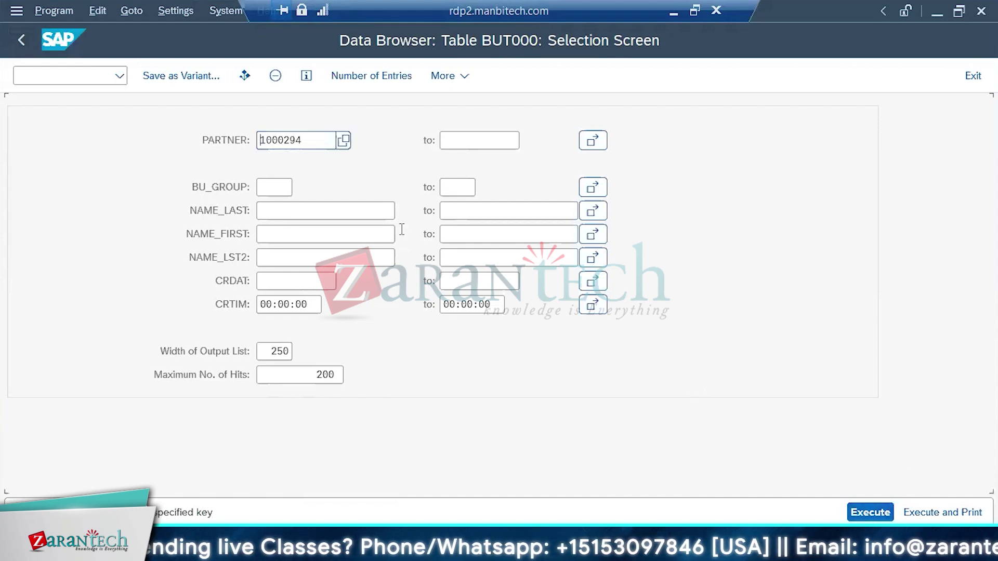
Check the number of BUT000 entries matching the same partner number and close the count
drag(308, 139, 154, 108)
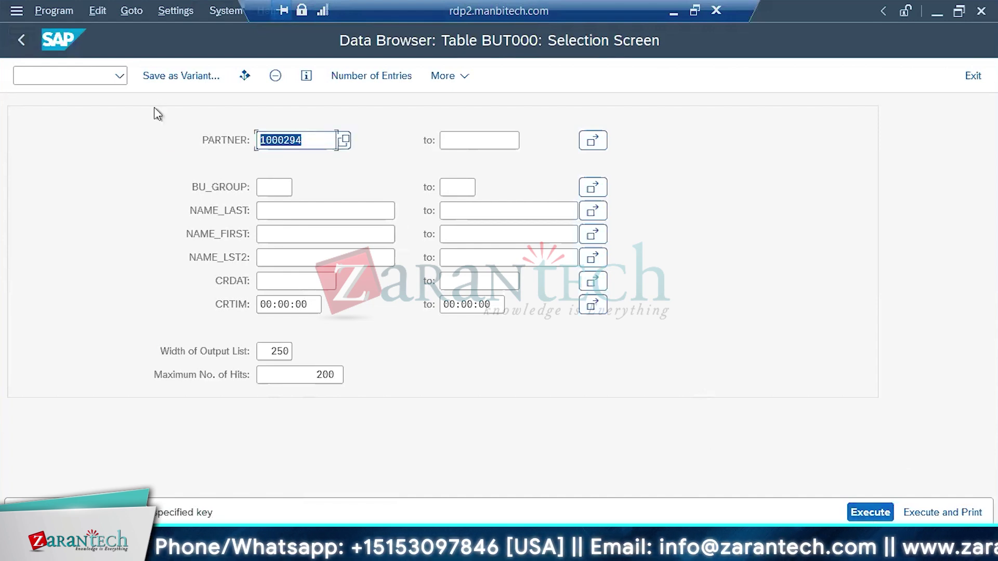
click(154, 107)
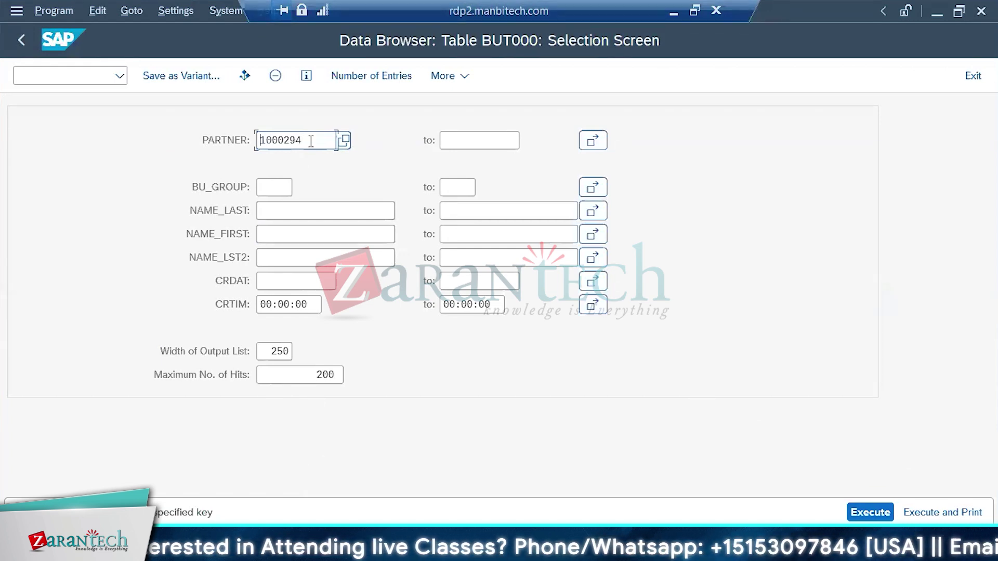
drag(326, 140, 184, 162)
key(Return)
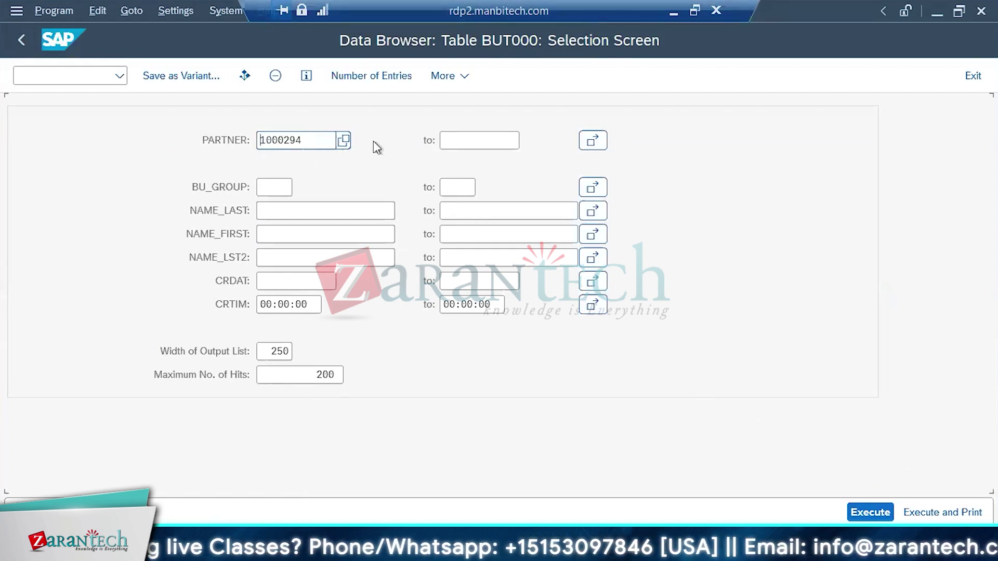
click(357, 79)
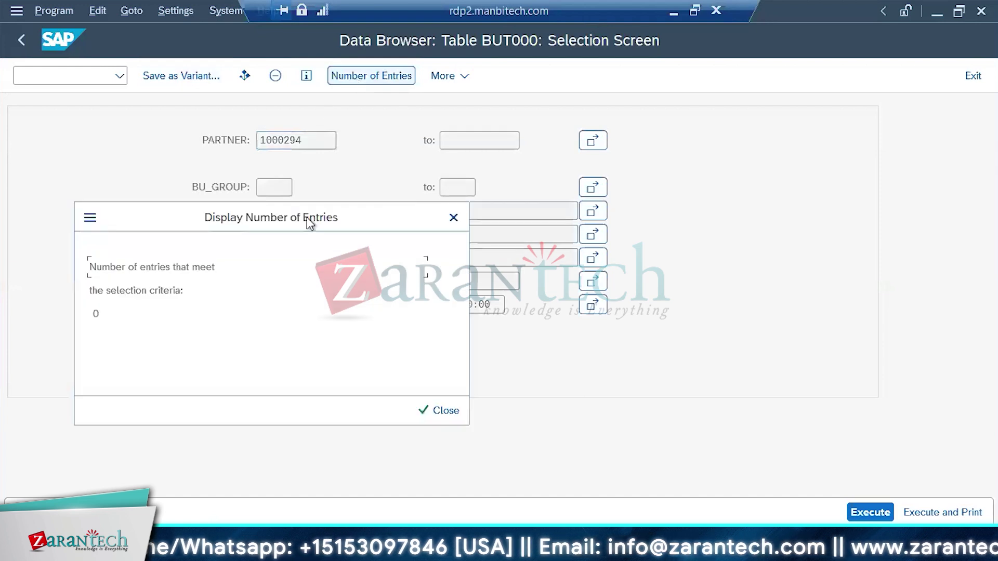
click(451, 219)
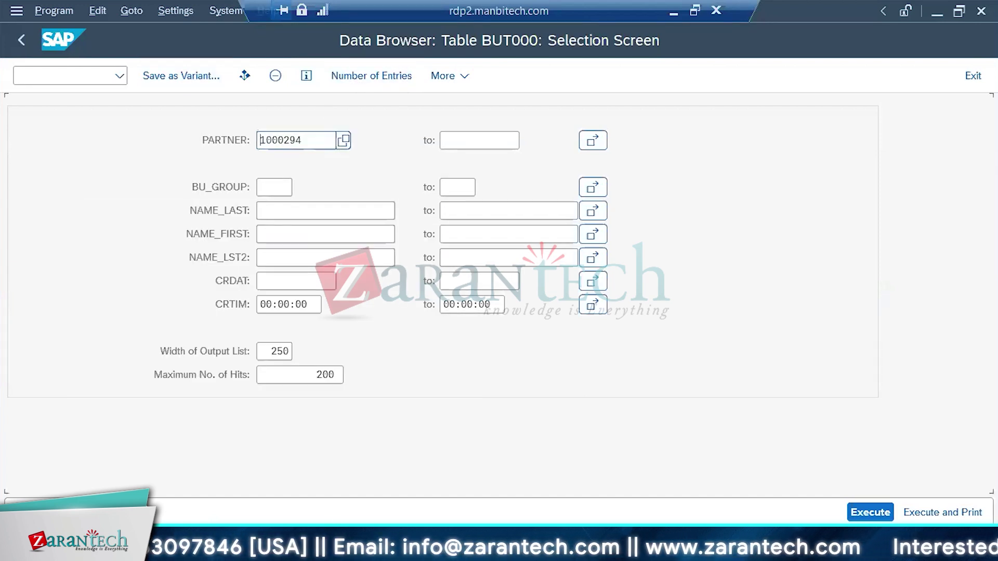
Return to the session with the RETURN messages and go back to the Function Builder initial screen
mouse_move(281, 549)
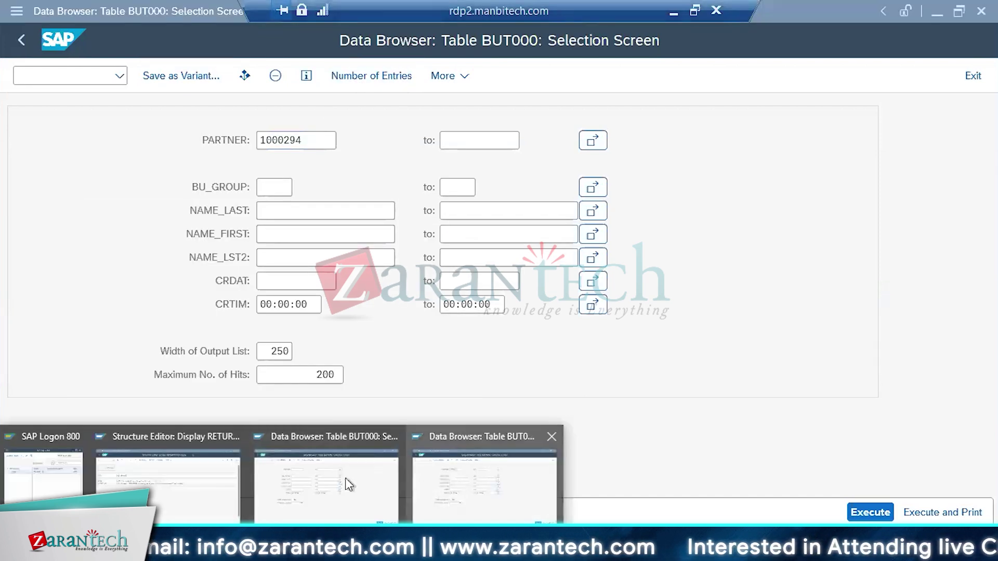
mouse_move(345, 478)
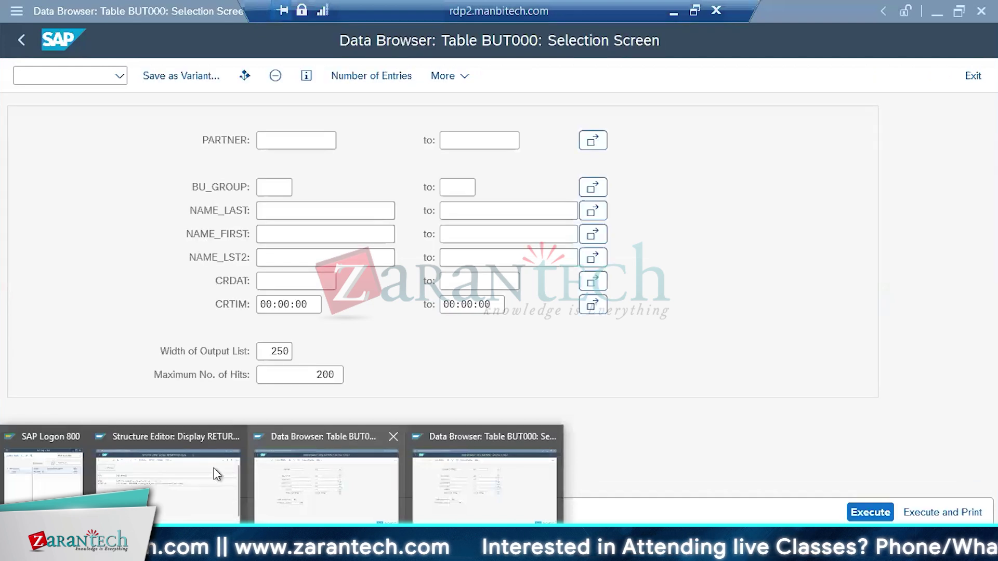
click(167, 471)
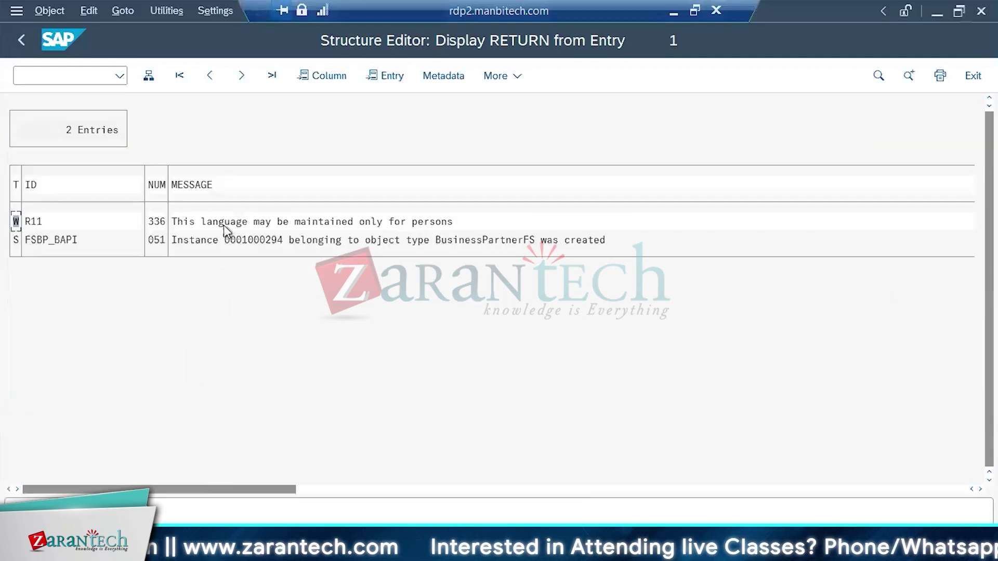
click(23, 41)
click(24, 41)
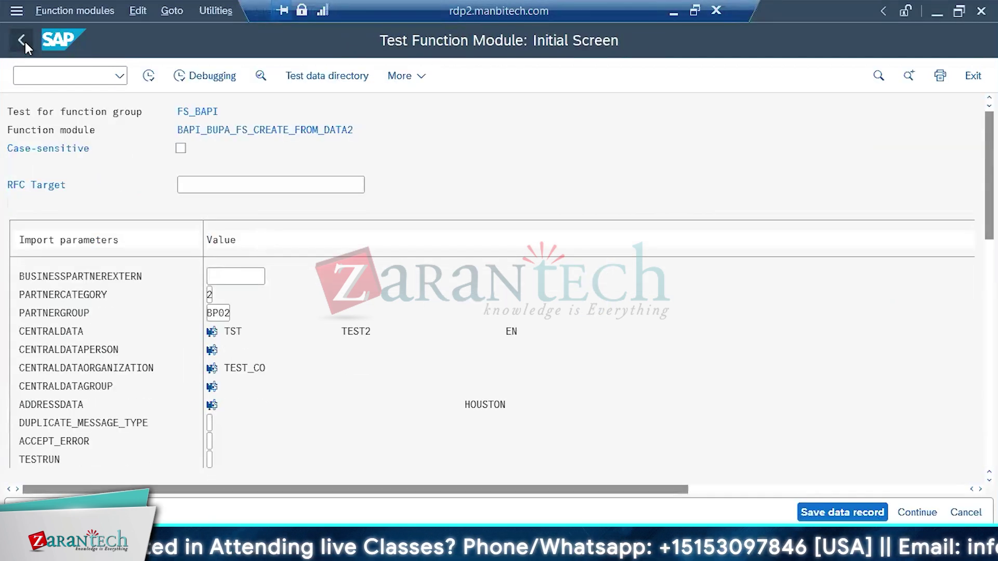
click(20, 42)
Examine the execution options offered for function module BAPI_BUPA_FS_CREATE_FROM_DATA2, such as the test environment and test sequences, without running any
click(329, 164)
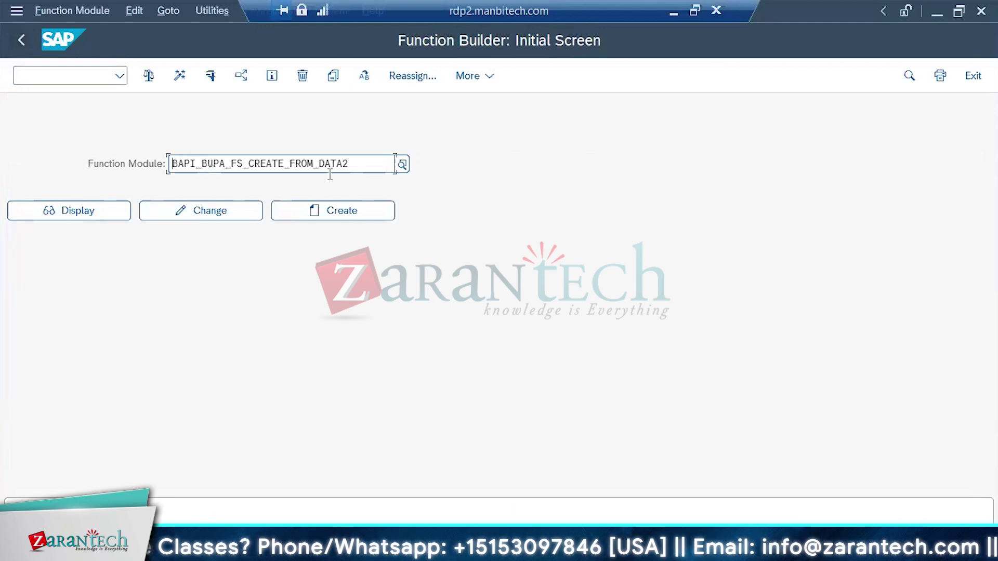
drag(353, 165, 77, 136)
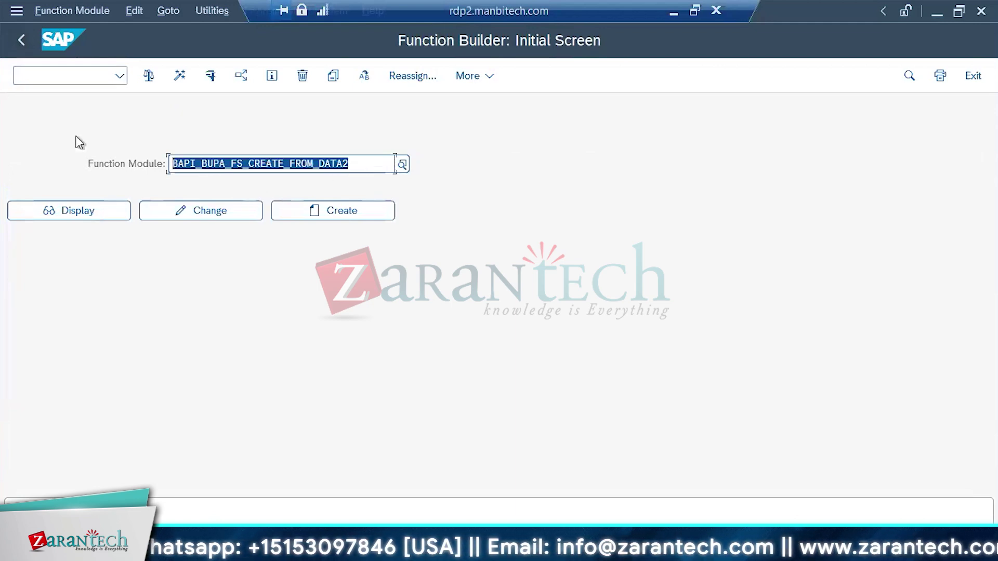
click(311, 250)
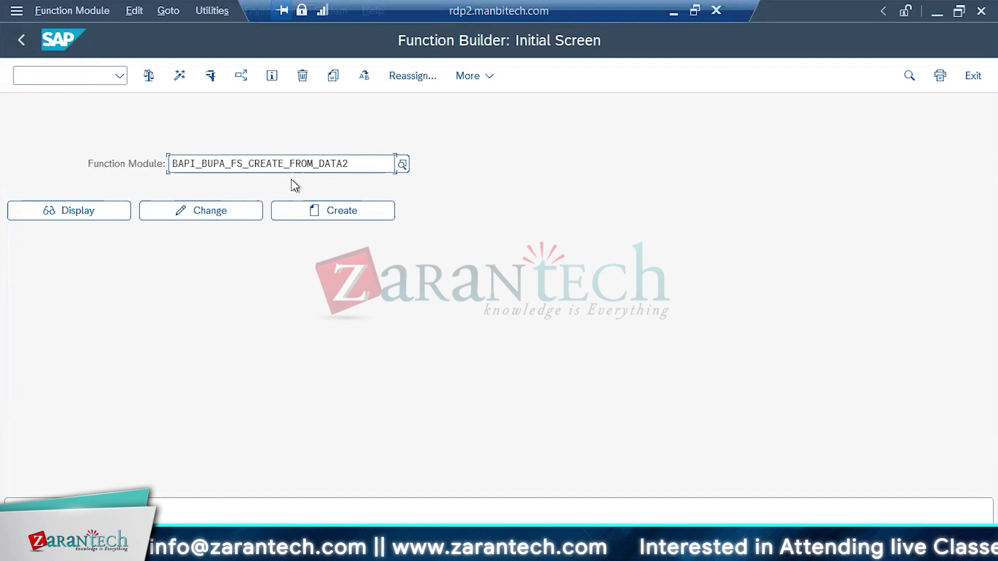
click(77, 11)
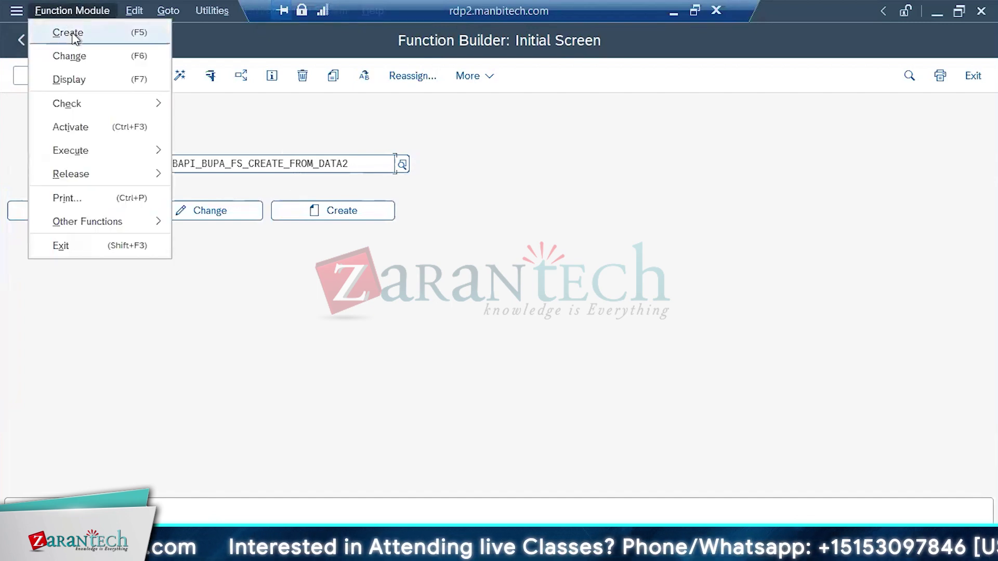
mouse_move(90, 150)
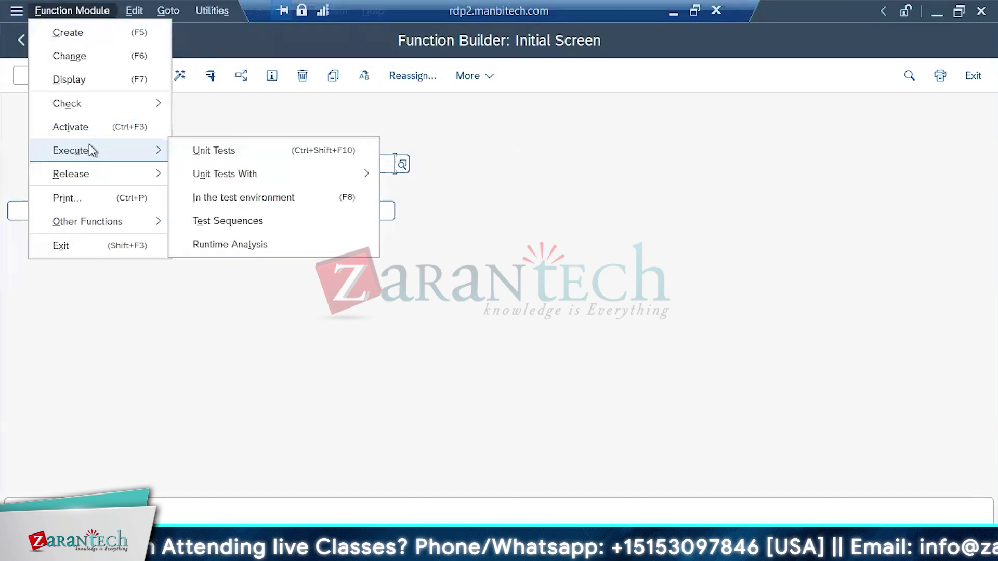
click(519, 268)
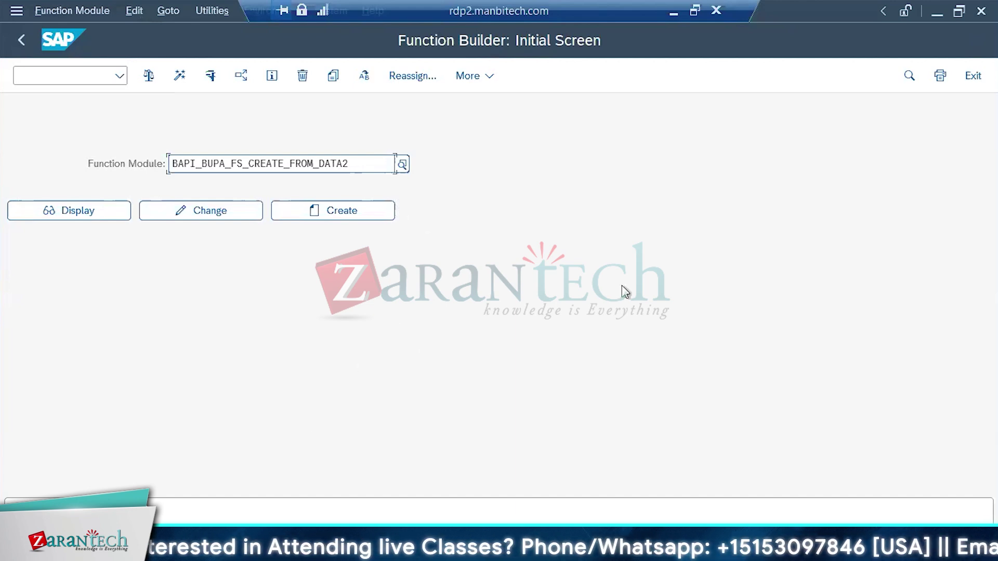
key(ctrl+a)
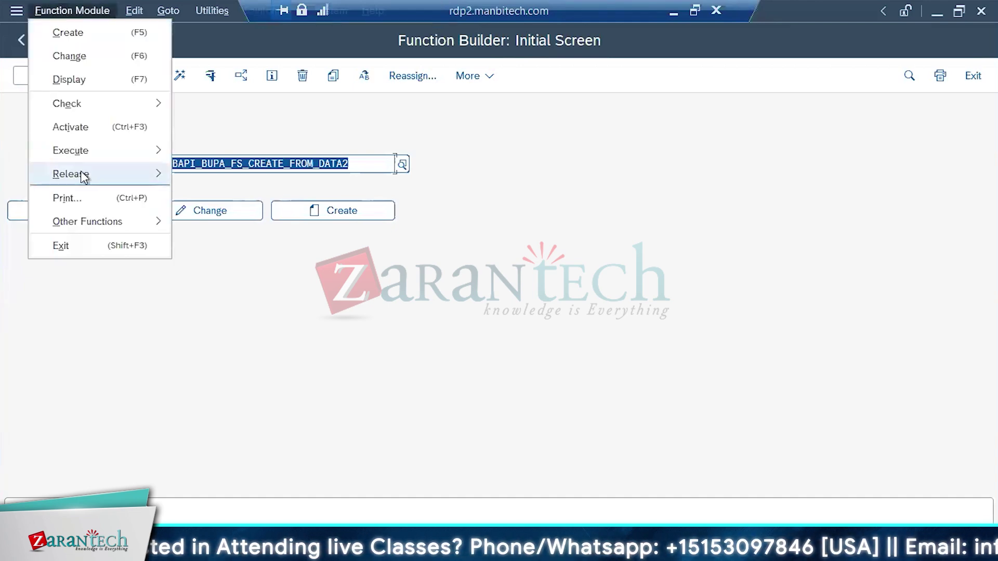
mouse_move(80, 156)
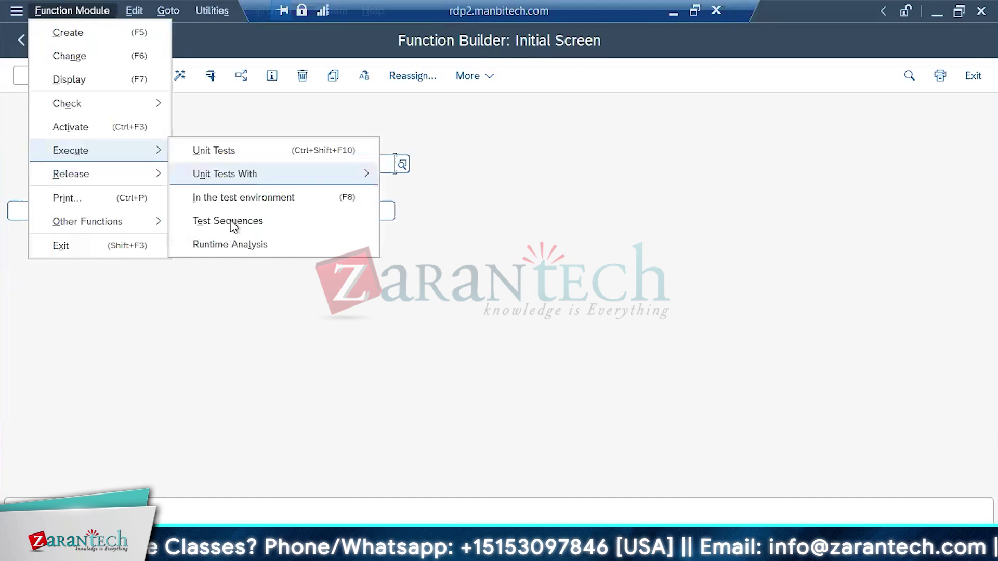
click(610, 278)
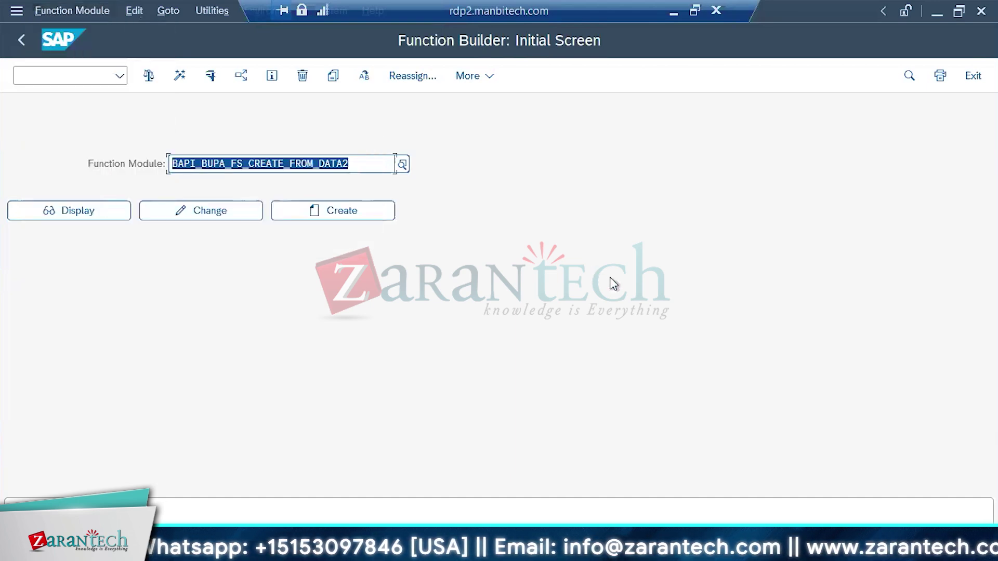